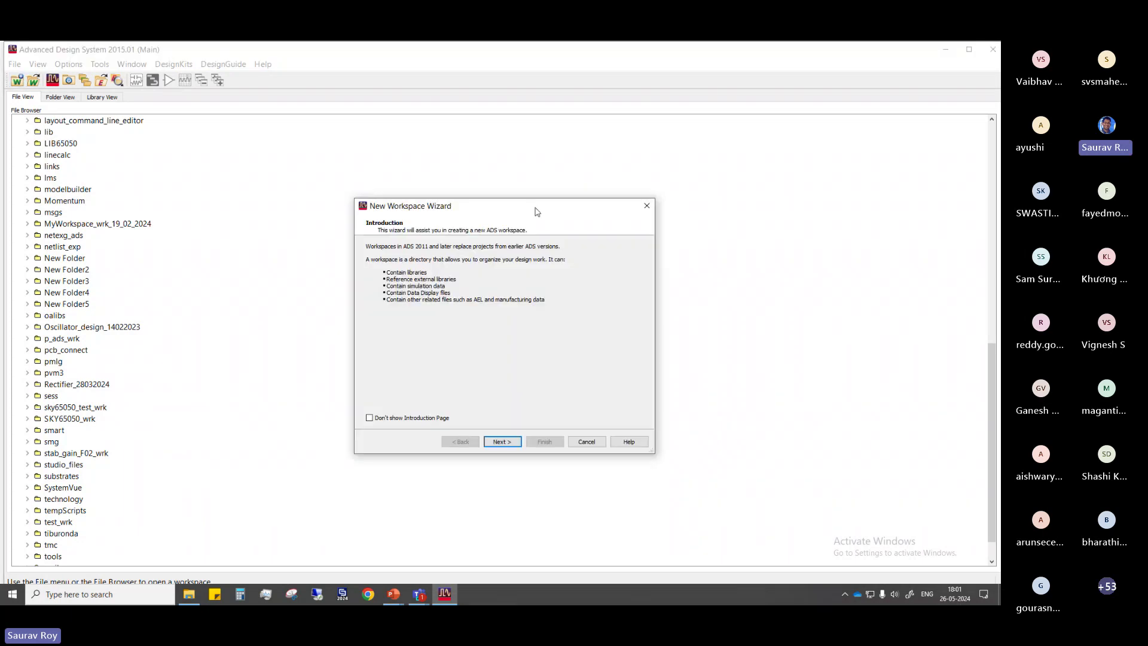
Name the new workspace ADS_Tutorial_2024_PMRFclass, keeping E:\ADS_2015 as its location
click(502, 443)
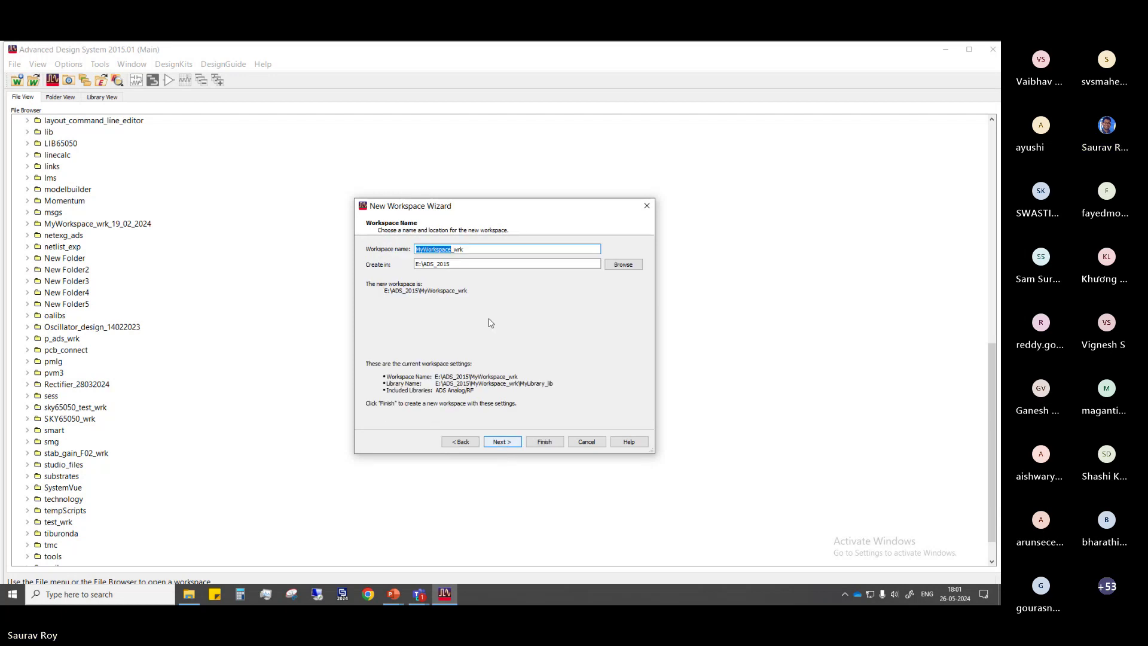
click(466, 250)
drag(466, 250, 413, 250)
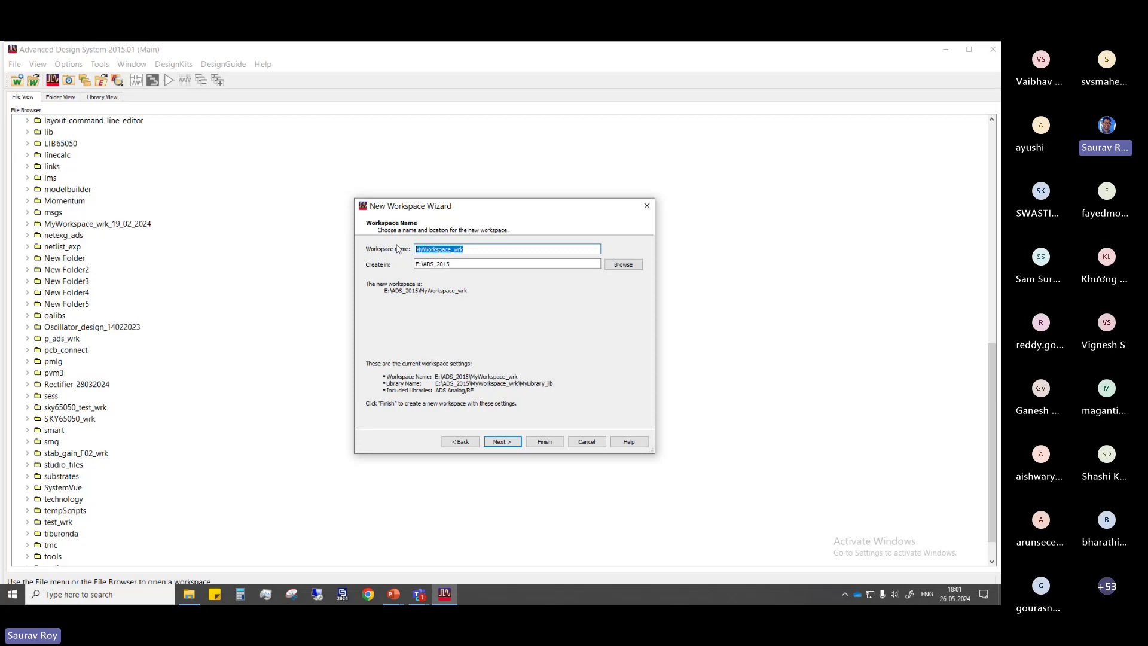
text(ADS)
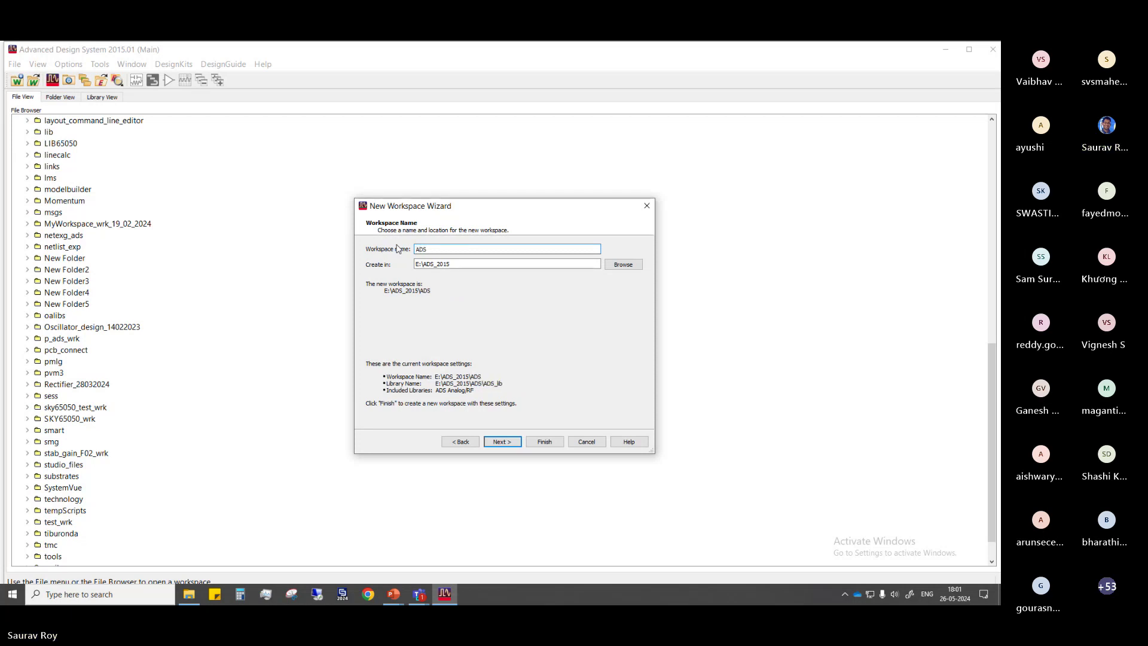
text(_Tutorial_2024)
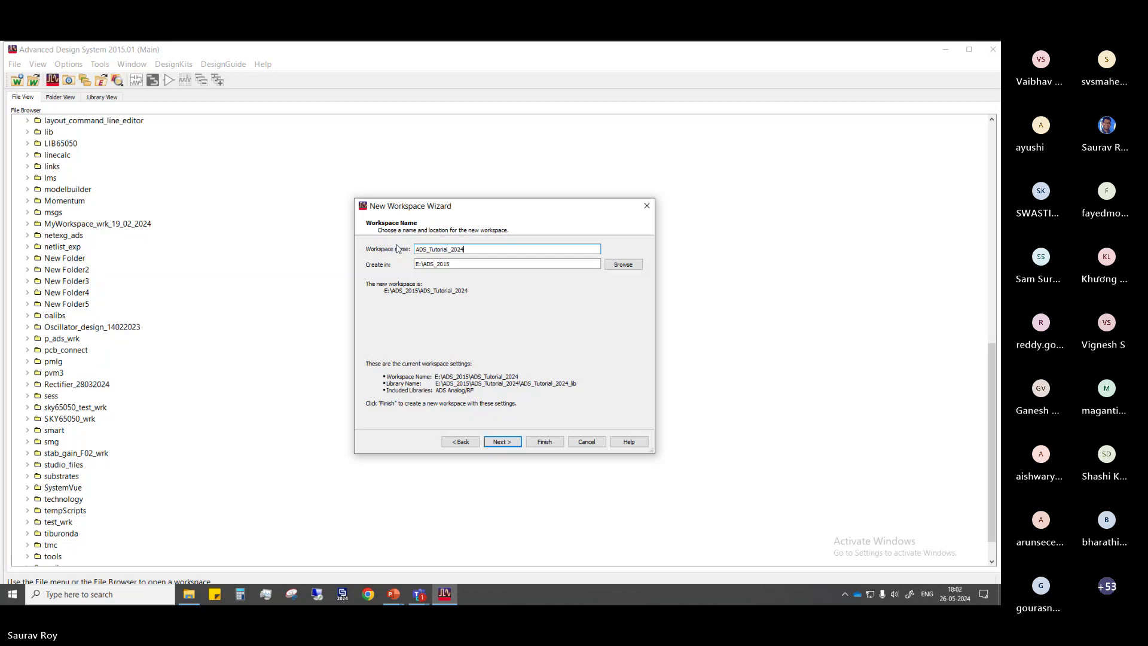
text(_PMRFclass)
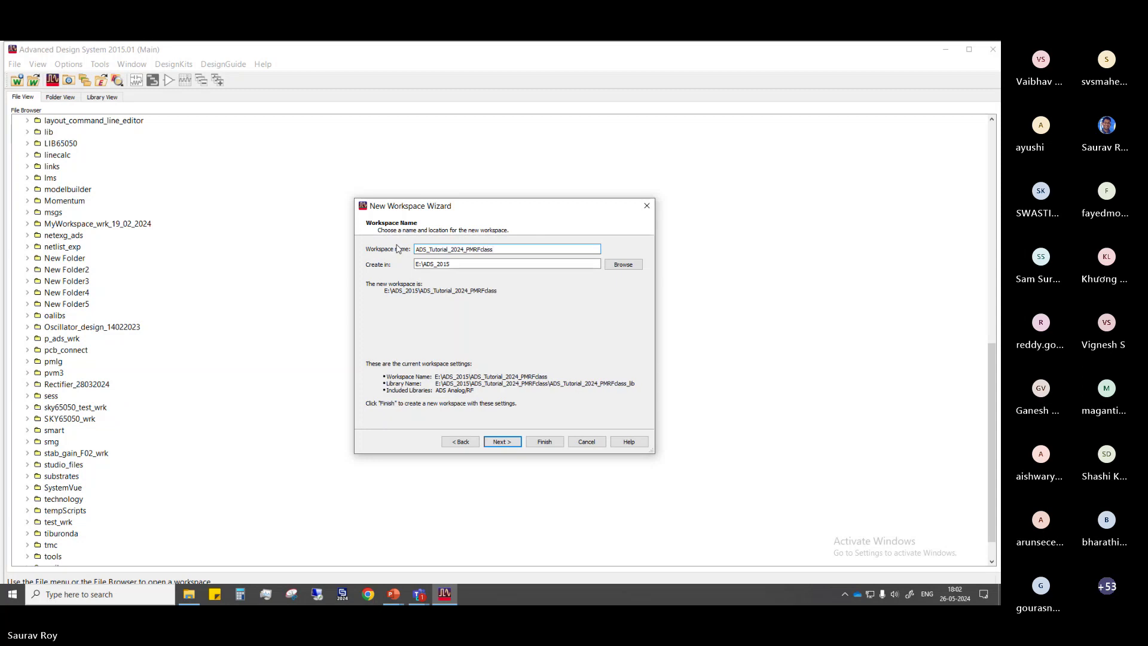
click(508, 442)
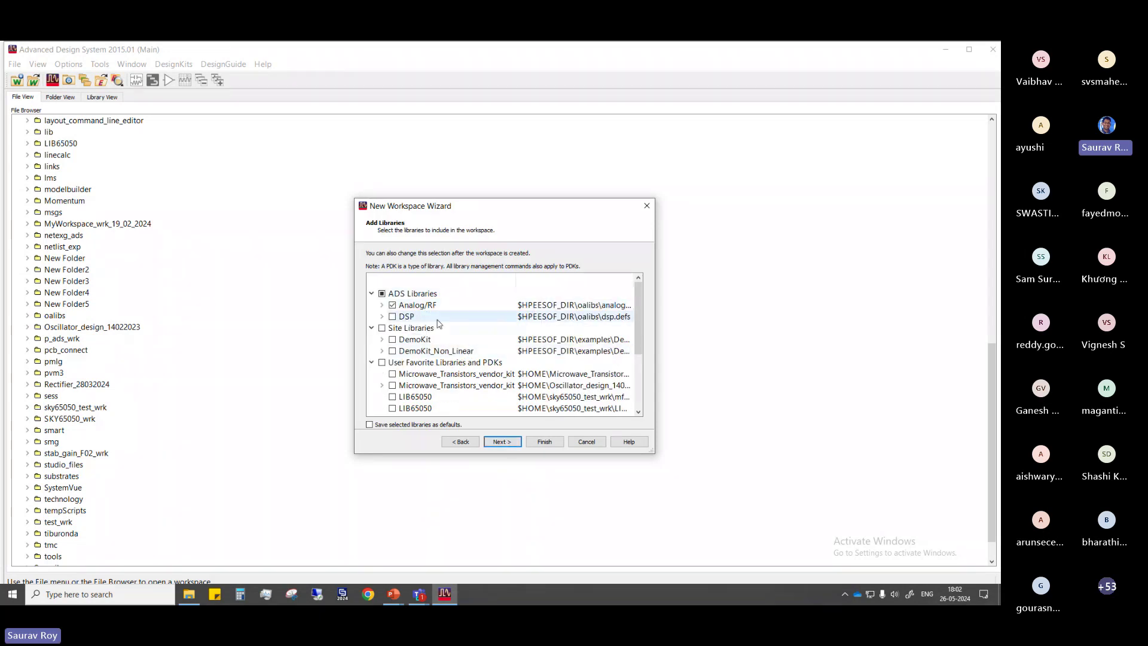
Create the workspace with the Analog/RF library, the default library name and Standard ADS Layers at 0.0001 mil layout resolution
scroll(436, 324, down, 3)
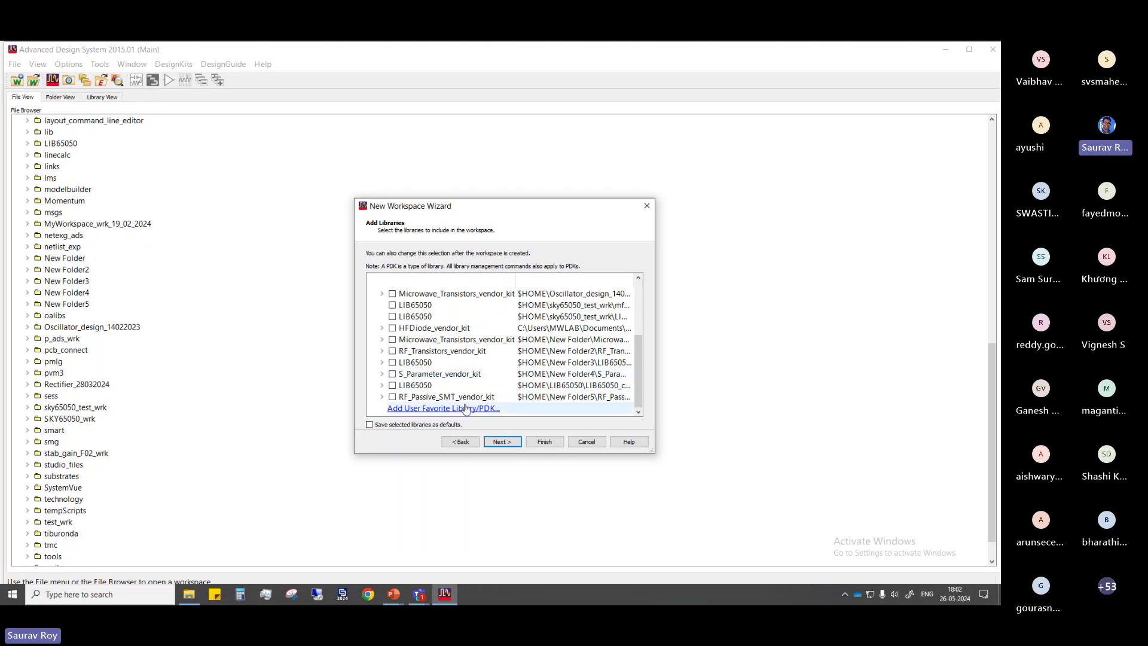
scroll(451, 340, up, 3)
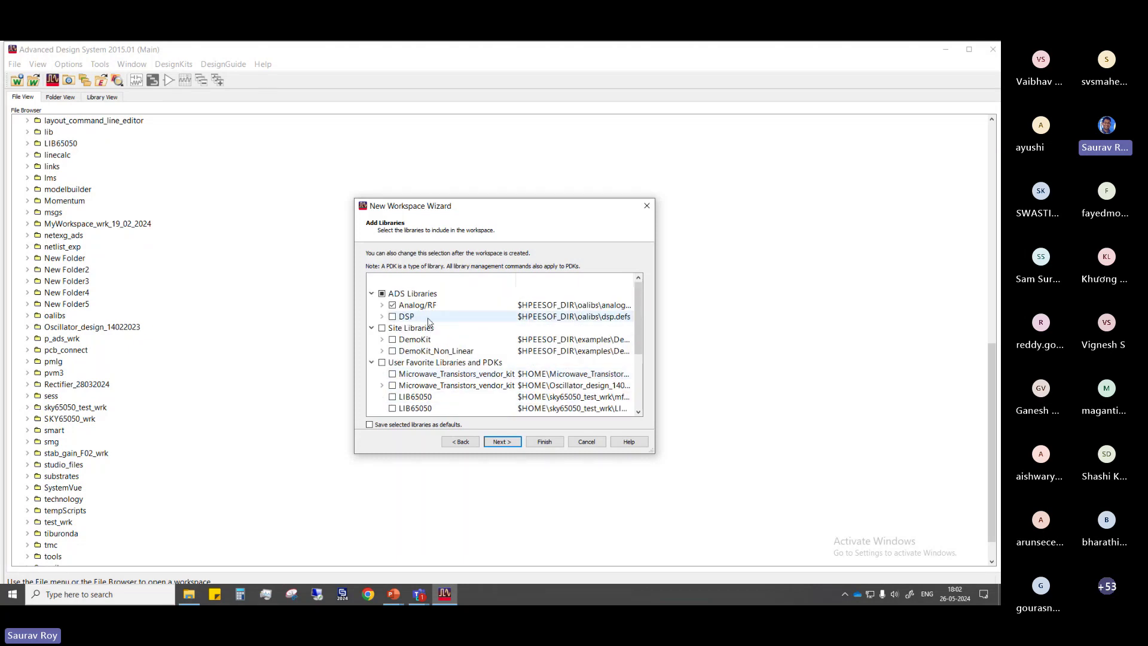
click(502, 441)
click(469, 321)
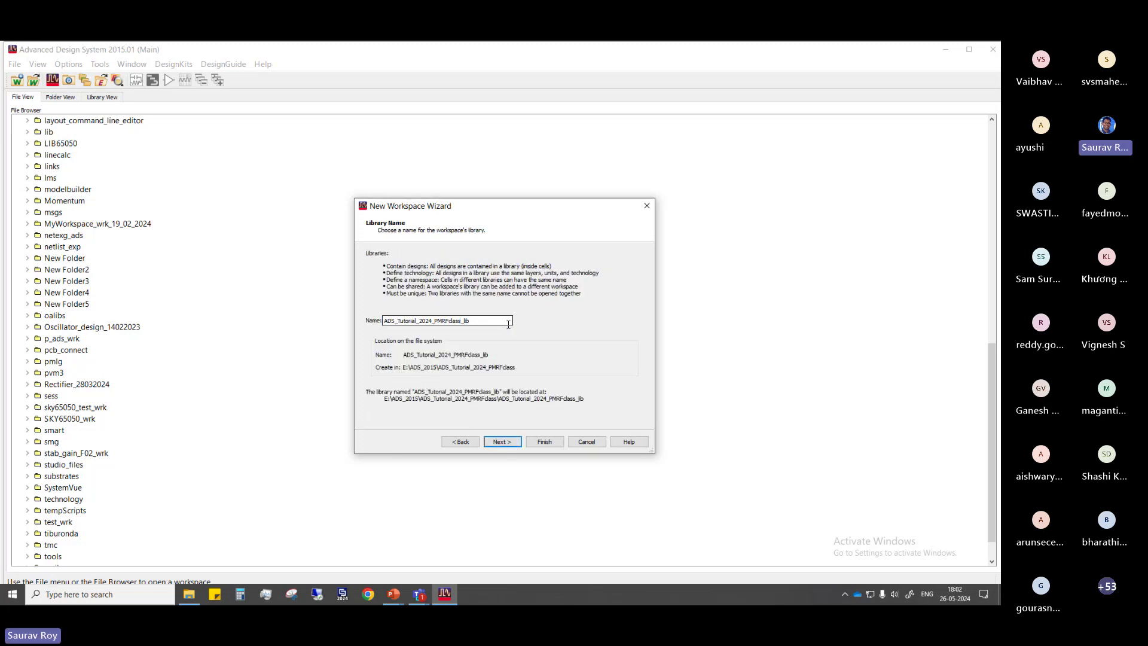
click(503, 443)
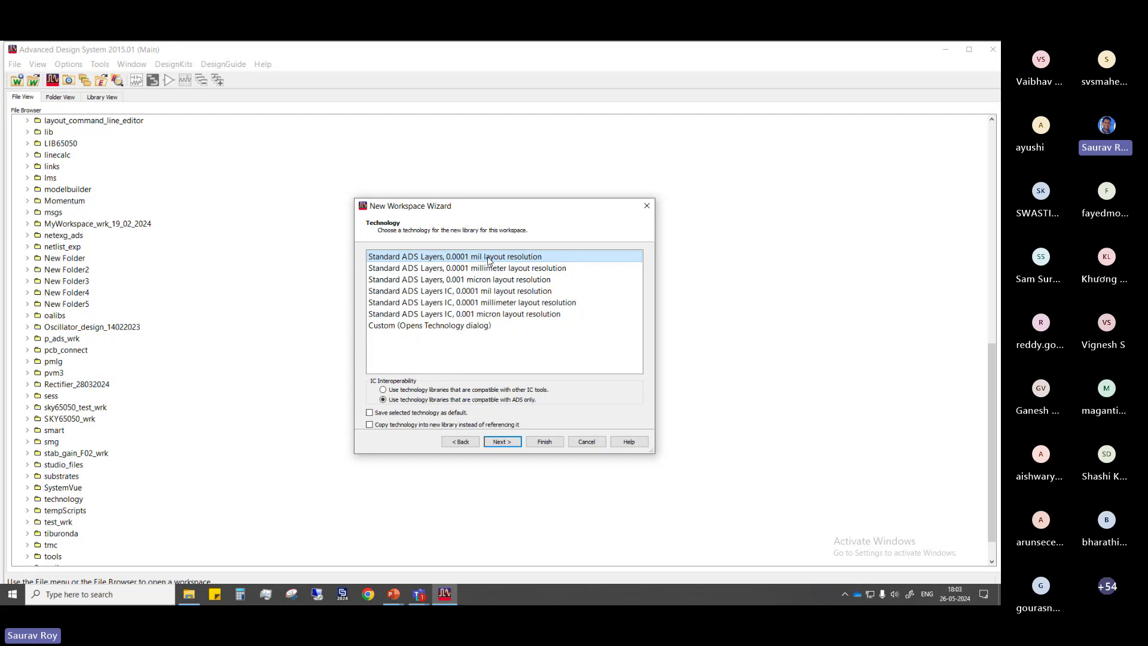
click(502, 442)
click(544, 442)
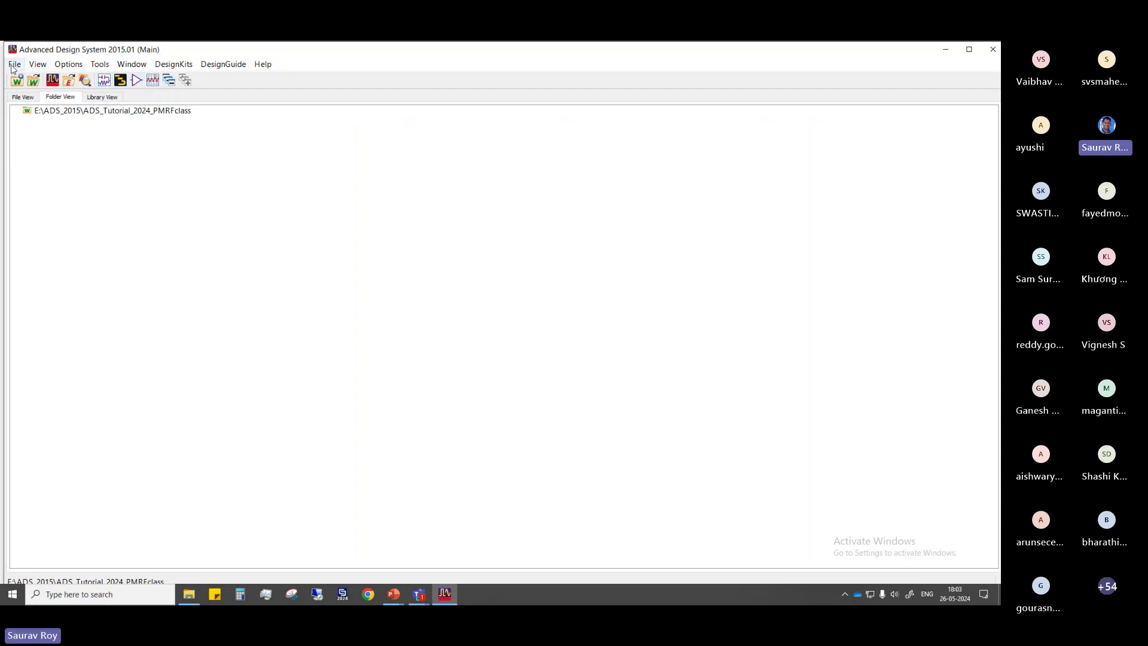
click(36, 66)
click(15, 64)
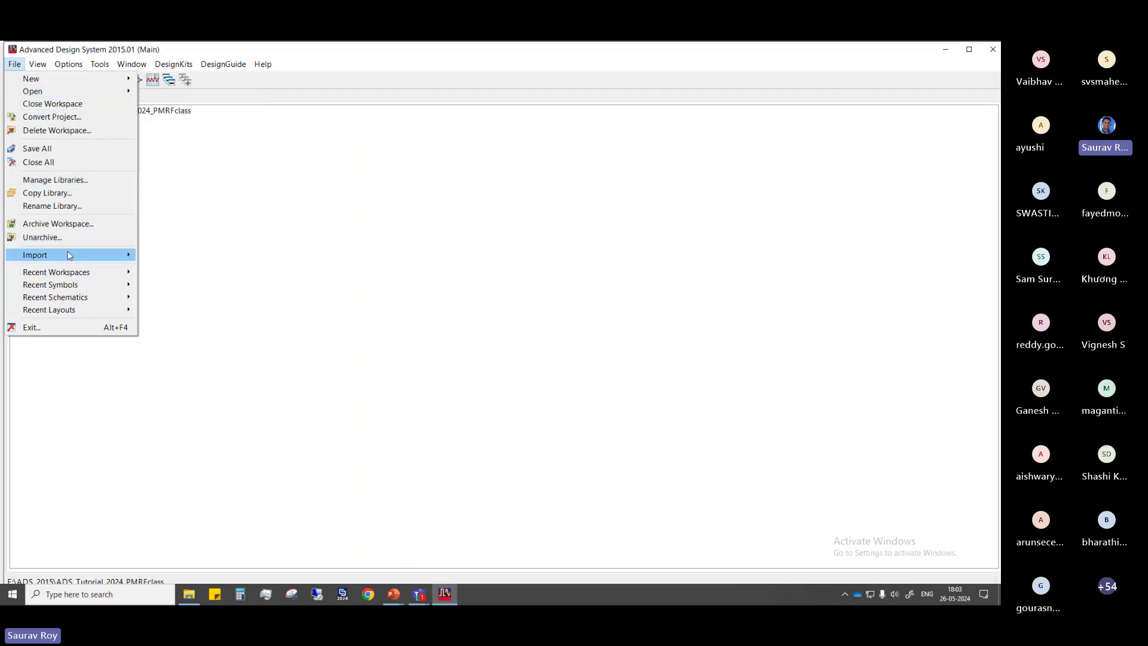
mouse_move(68, 256)
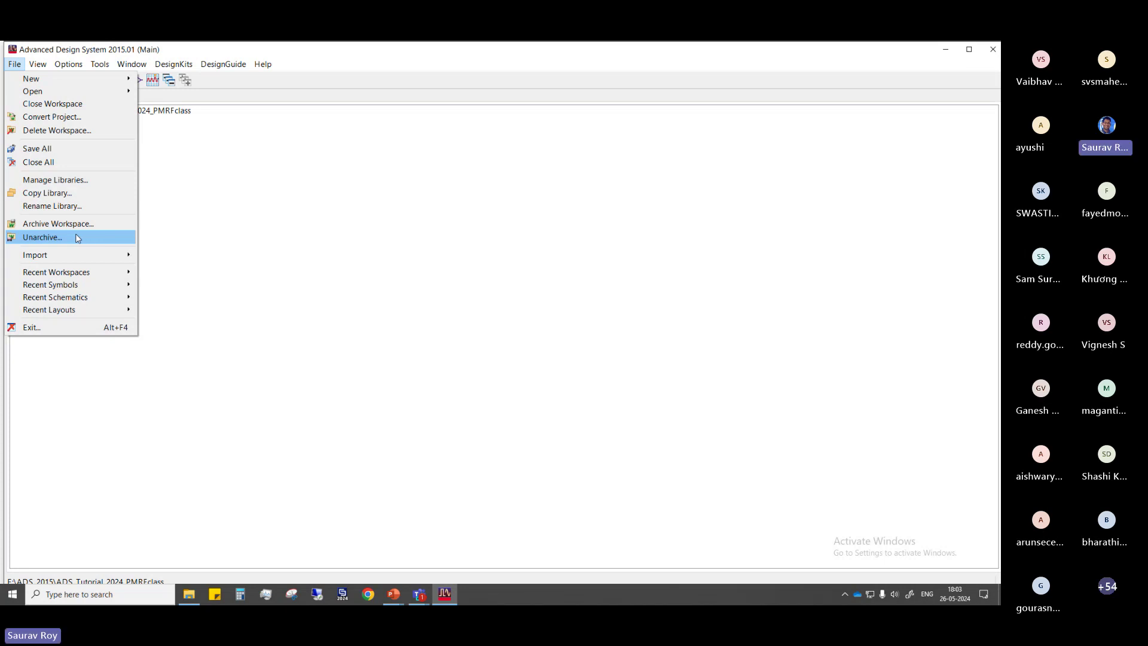
mouse_move(37, 65)
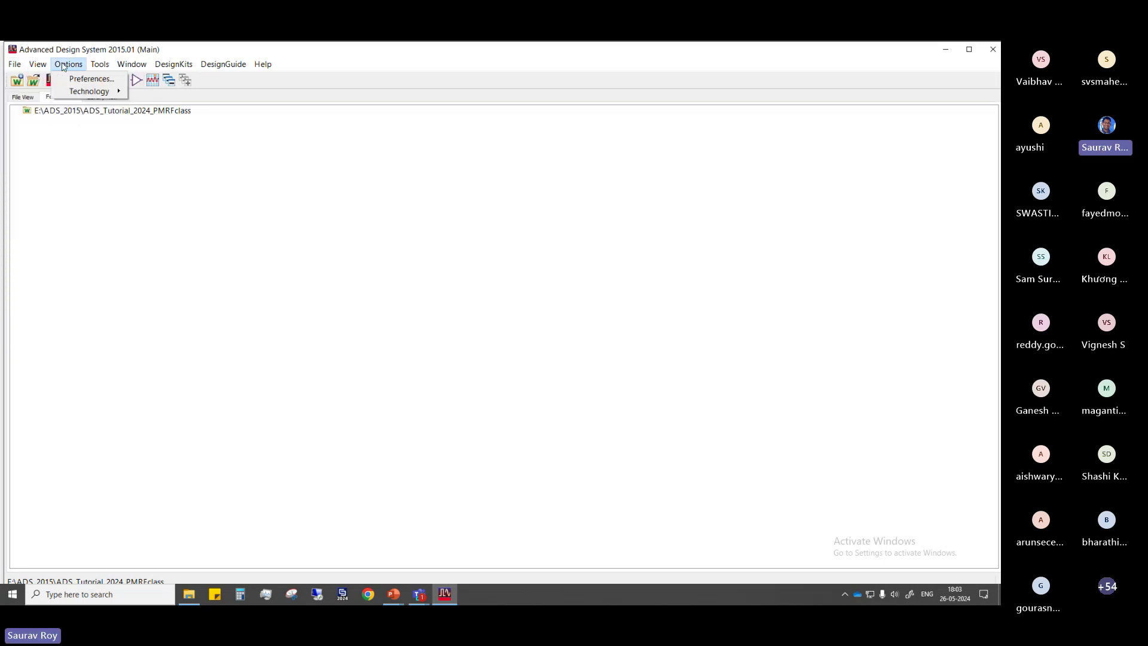
mouse_move(100, 67)
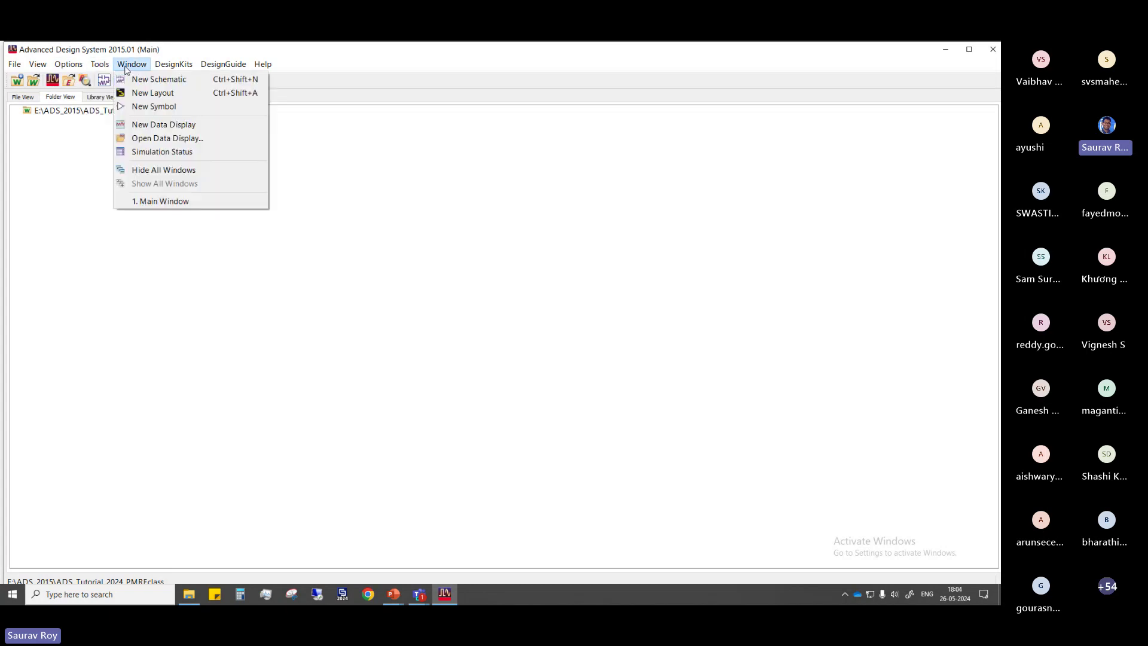
mouse_move(168, 71)
mouse_move(221, 68)
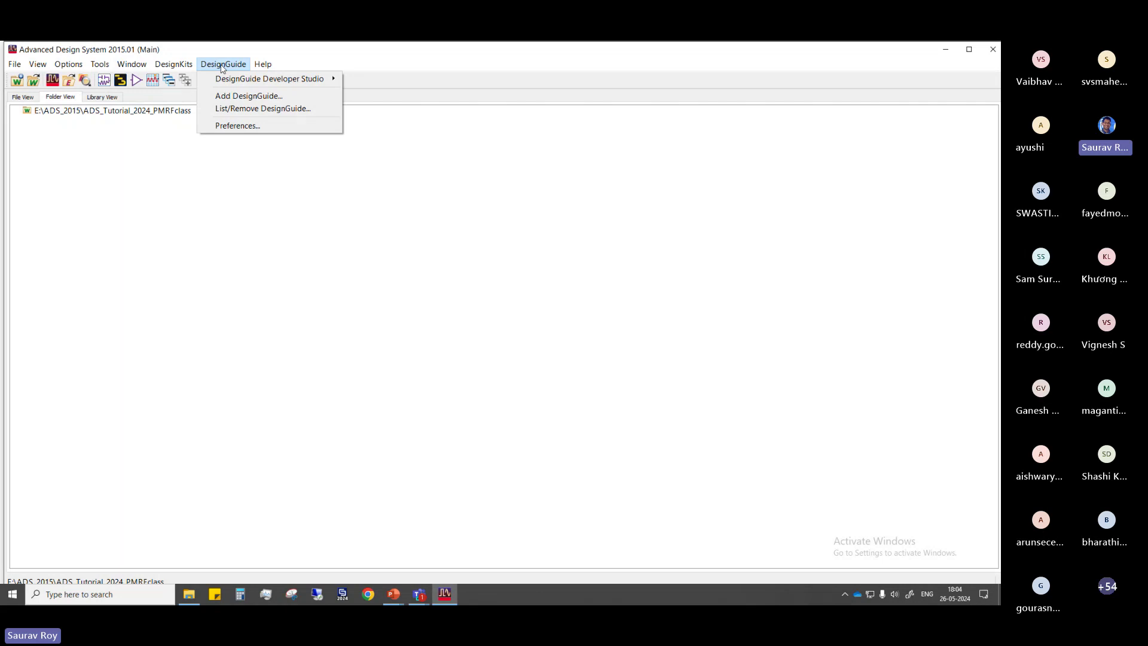
mouse_move(262, 68)
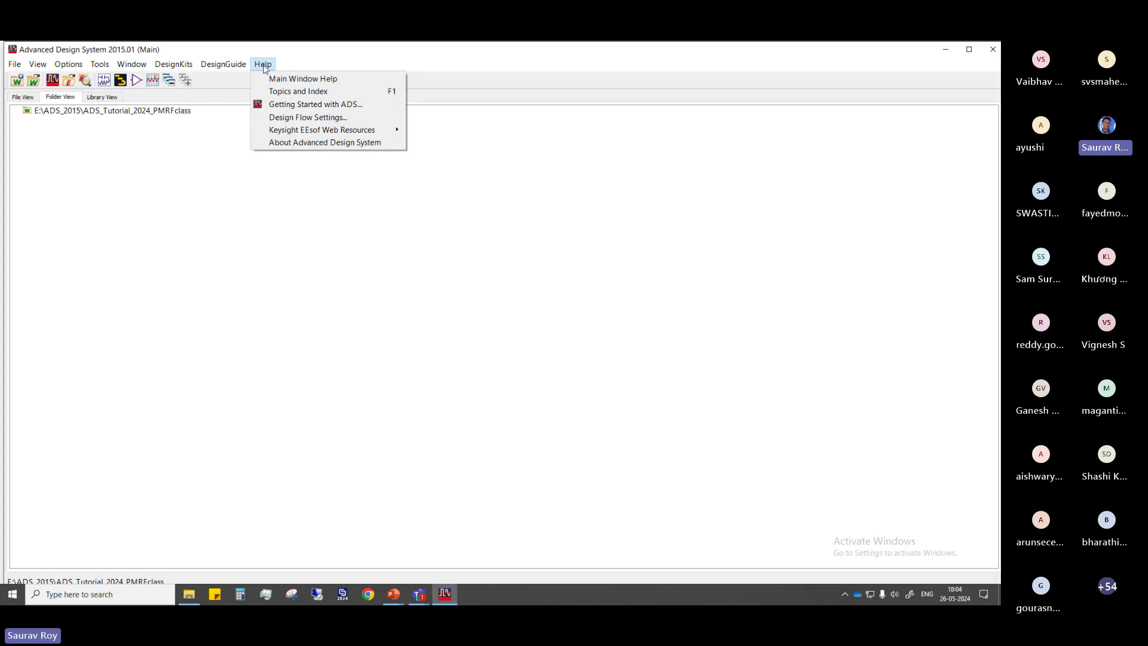
click(147, 251)
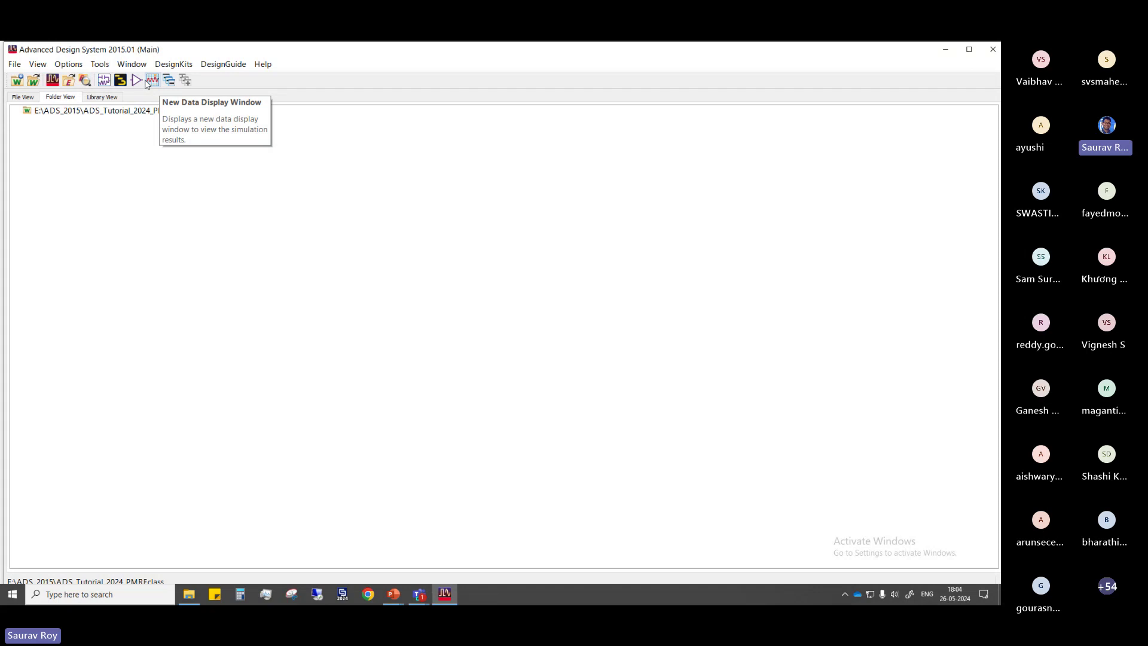
Create a new schematic in cell_1 of the ADS_Tutorial_2024_PMRFclass_lib library and maximize its window
click(104, 82)
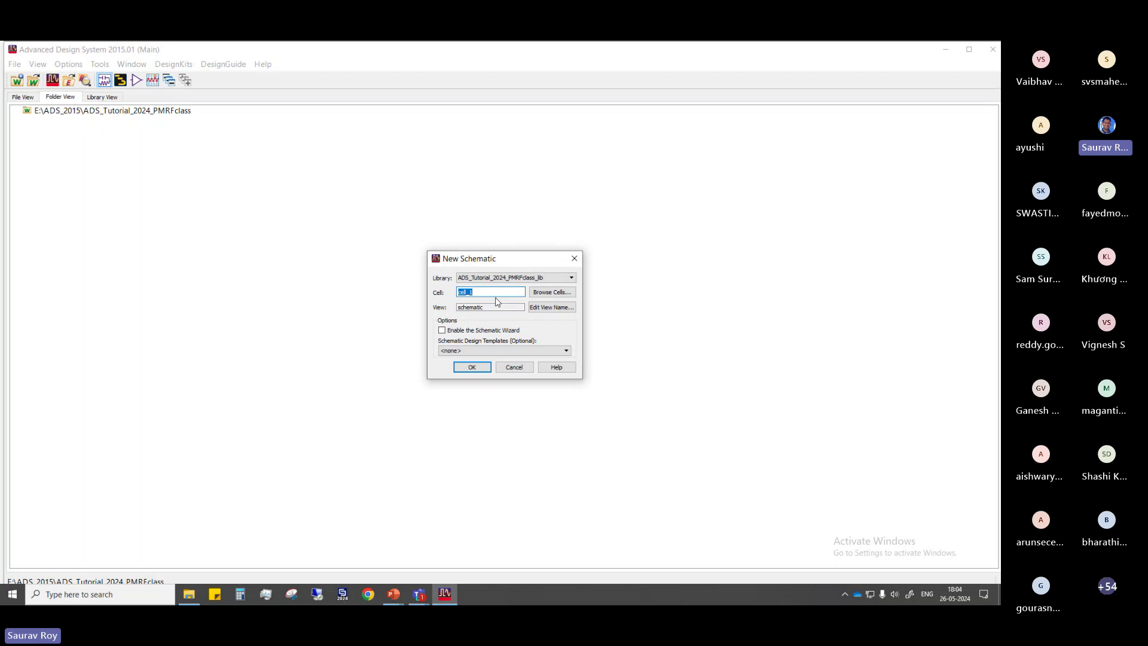
click(471, 367)
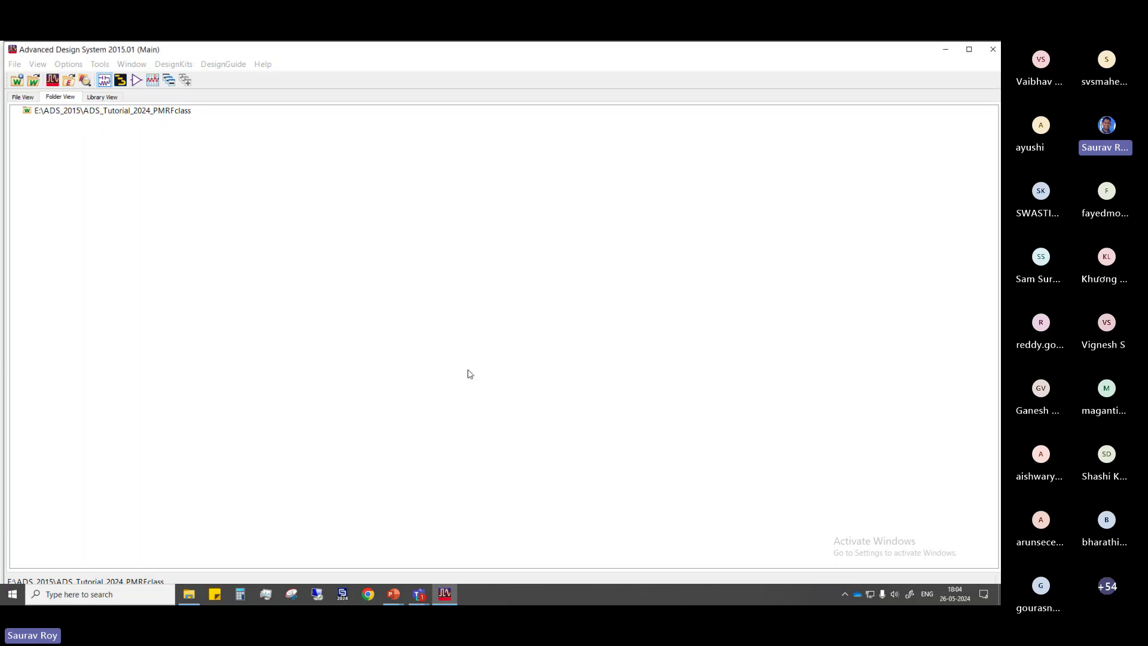
drag(302, 74, 489, 166)
click(609, 154)
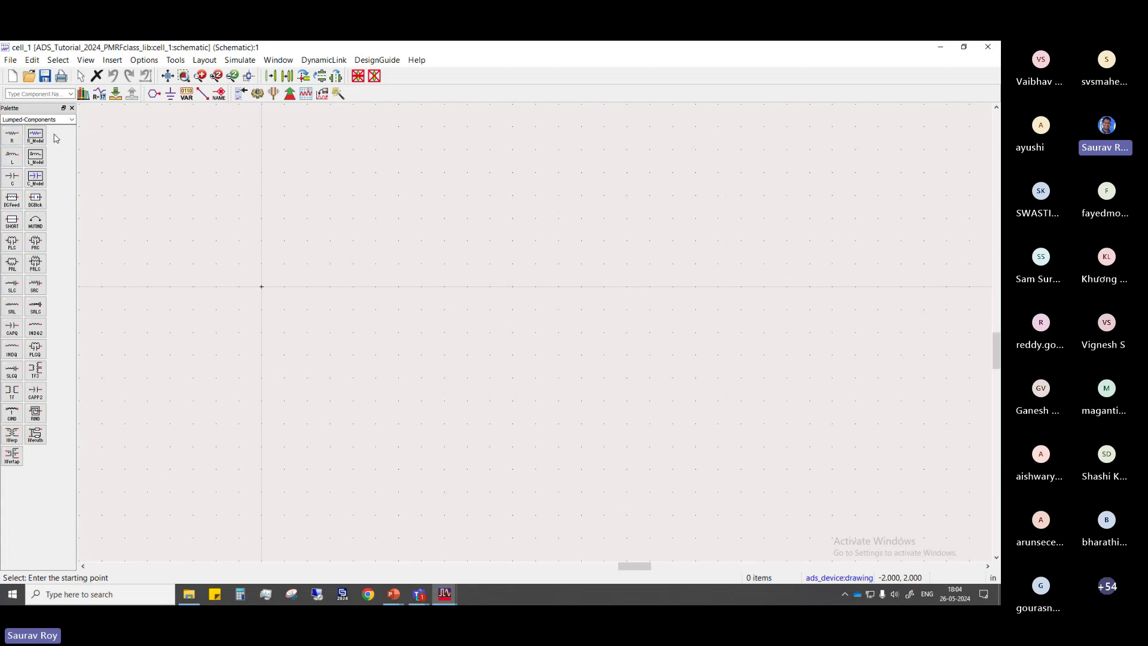
Look through the TLines-Ideal, TLines-Microstrip and Simulation-DC component palettes and return to Lumped-Components
click(71, 119)
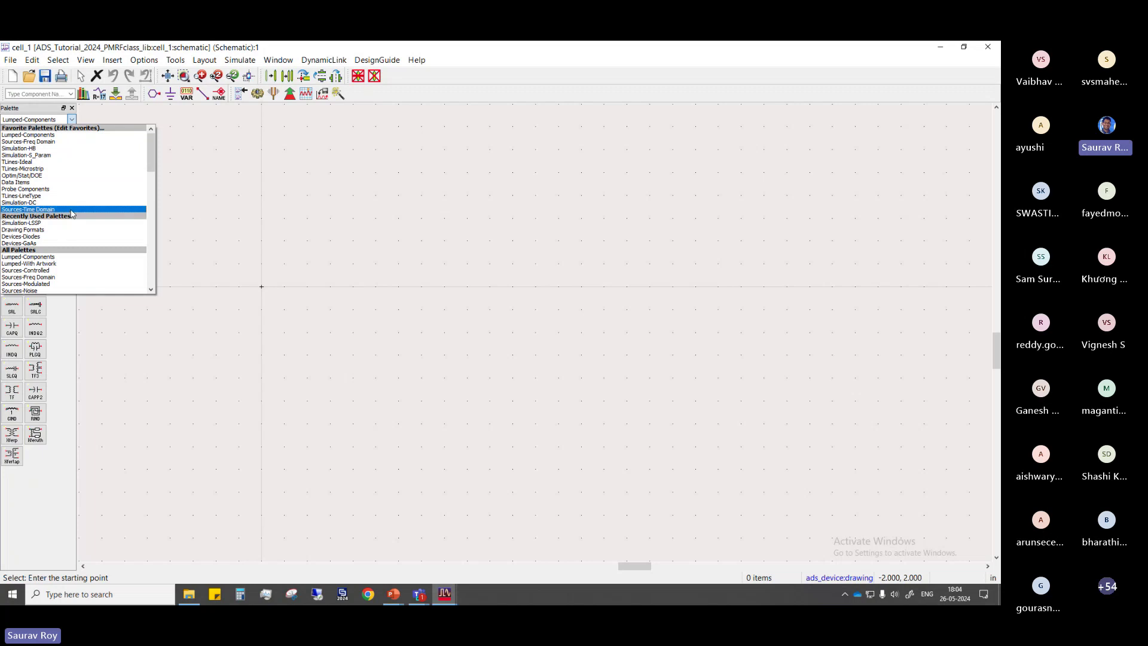
click(32, 161)
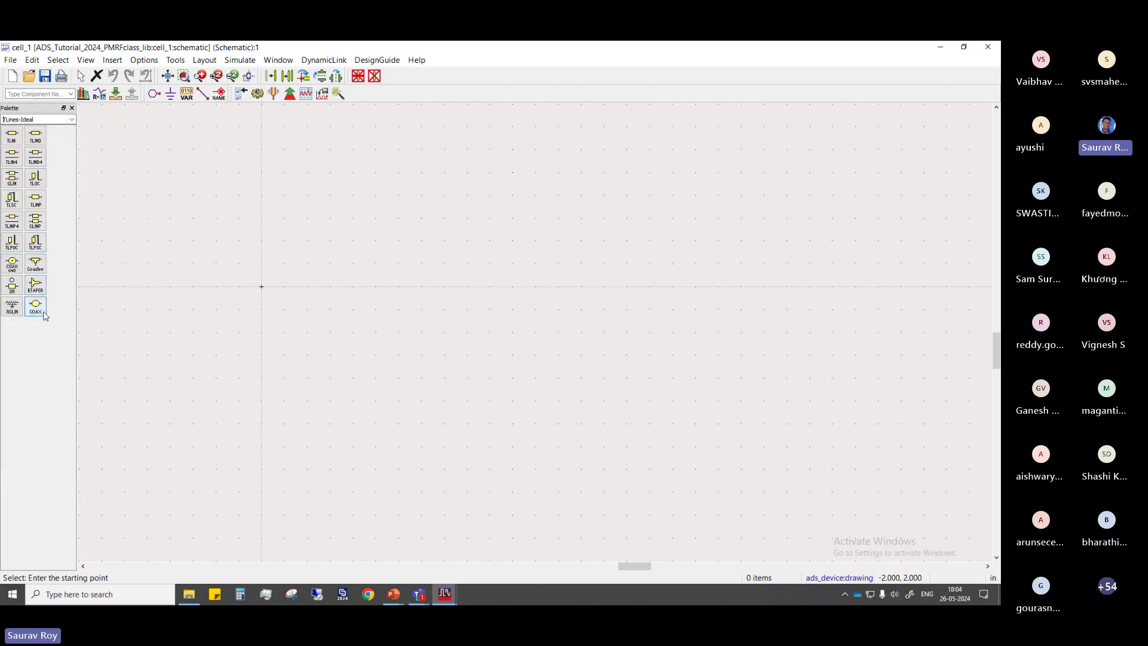
click(70, 119)
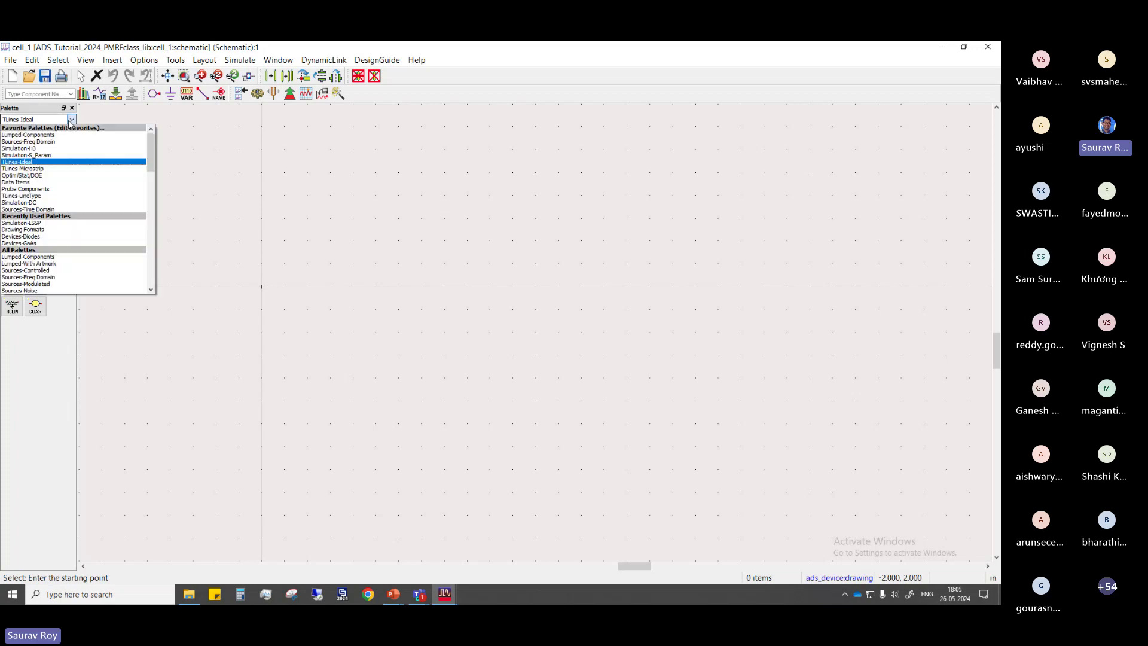
click(36, 170)
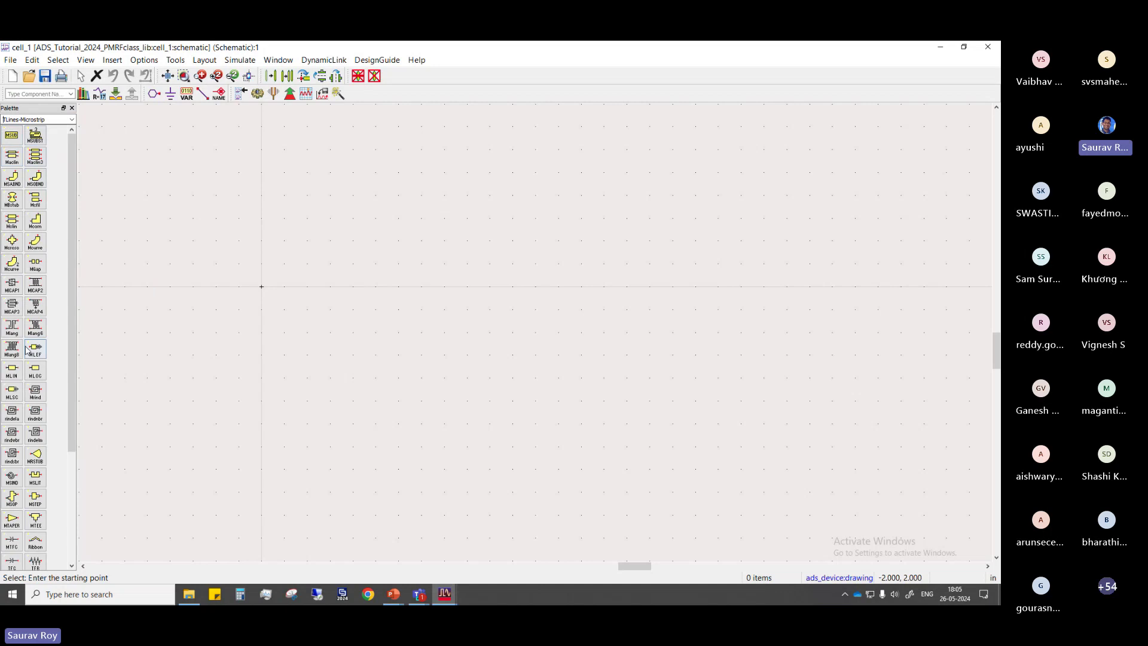
click(72, 119)
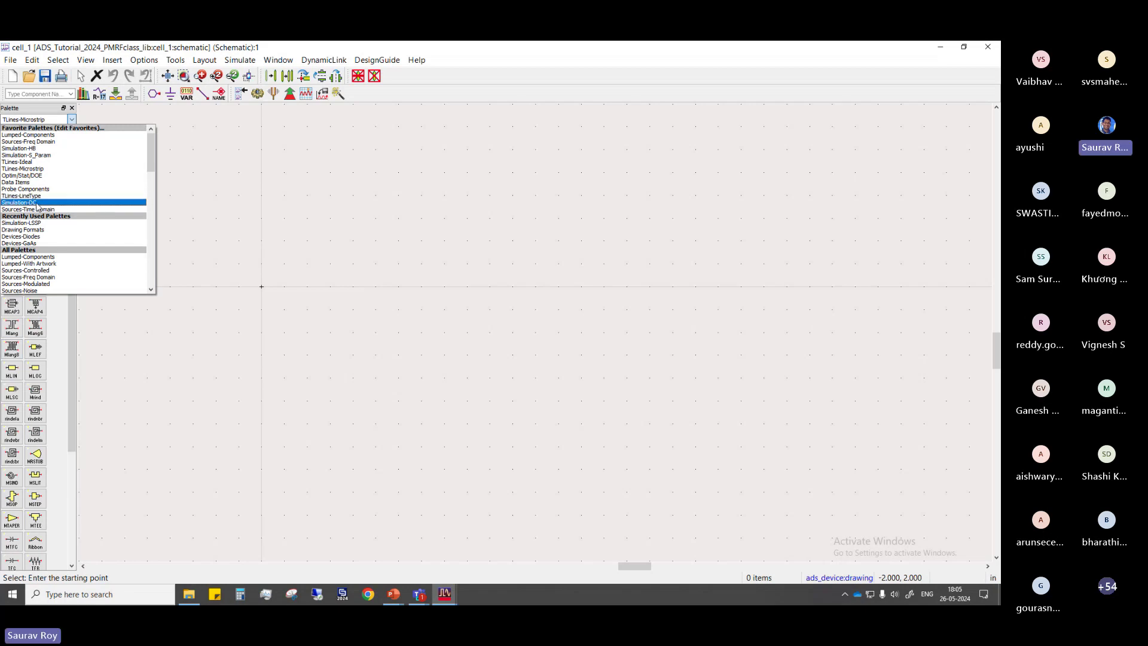
click(36, 203)
click(70, 119)
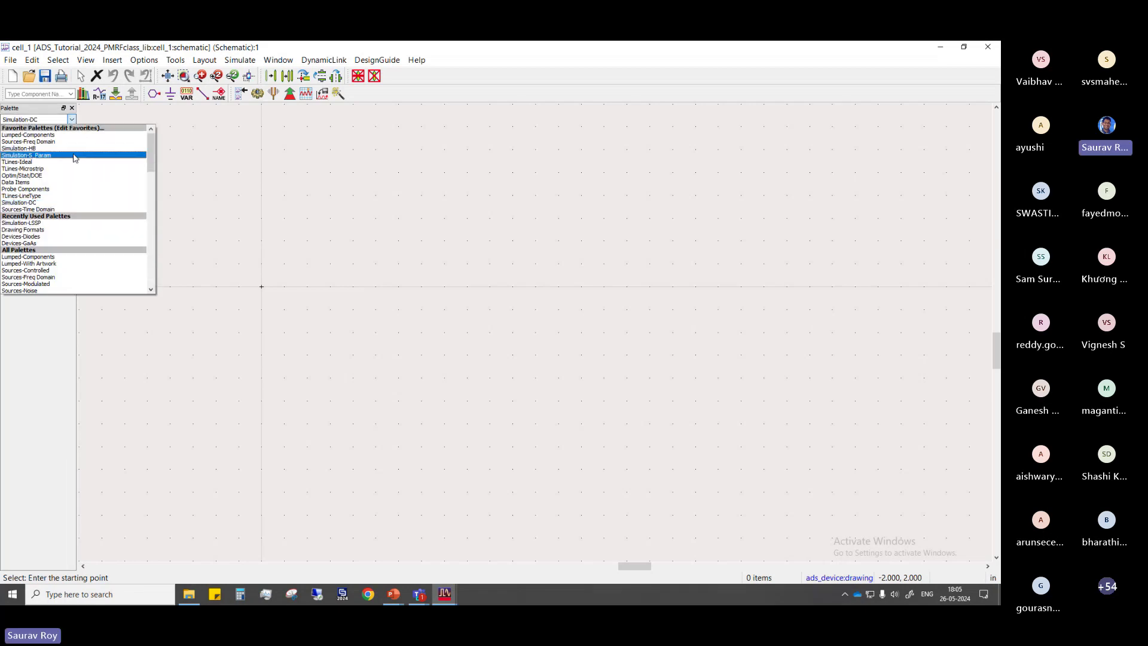
click(51, 135)
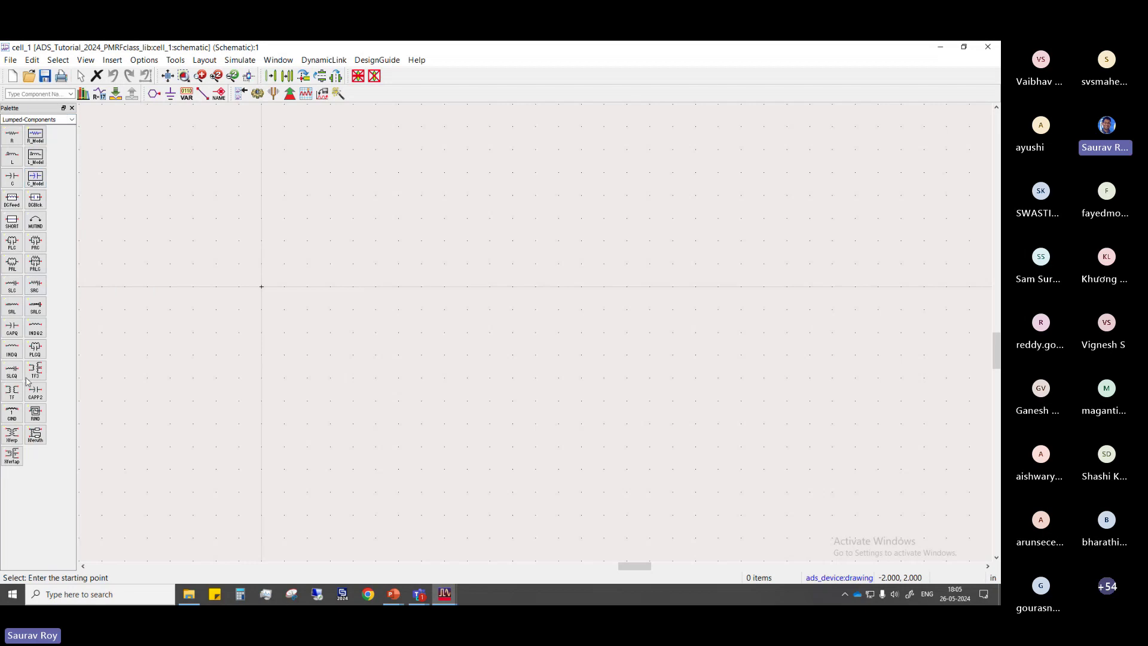
Look through the full list of available palettes, covering sources, simulations, transmission lines, devices, filters and system components
click(70, 120)
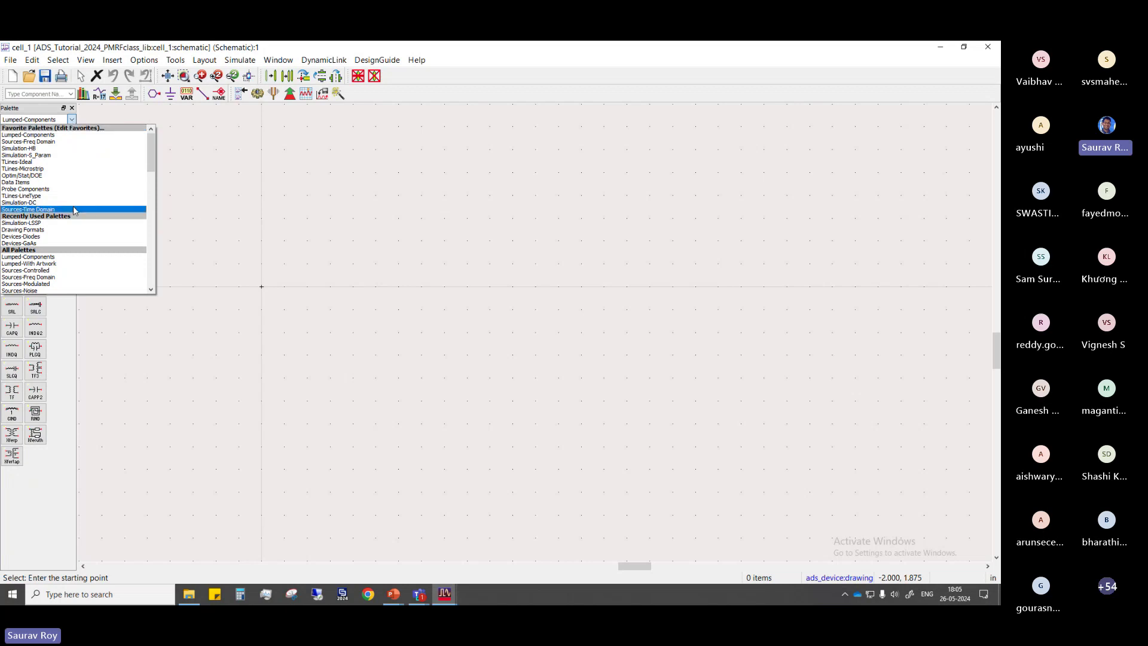
scroll(71, 204, down, 5)
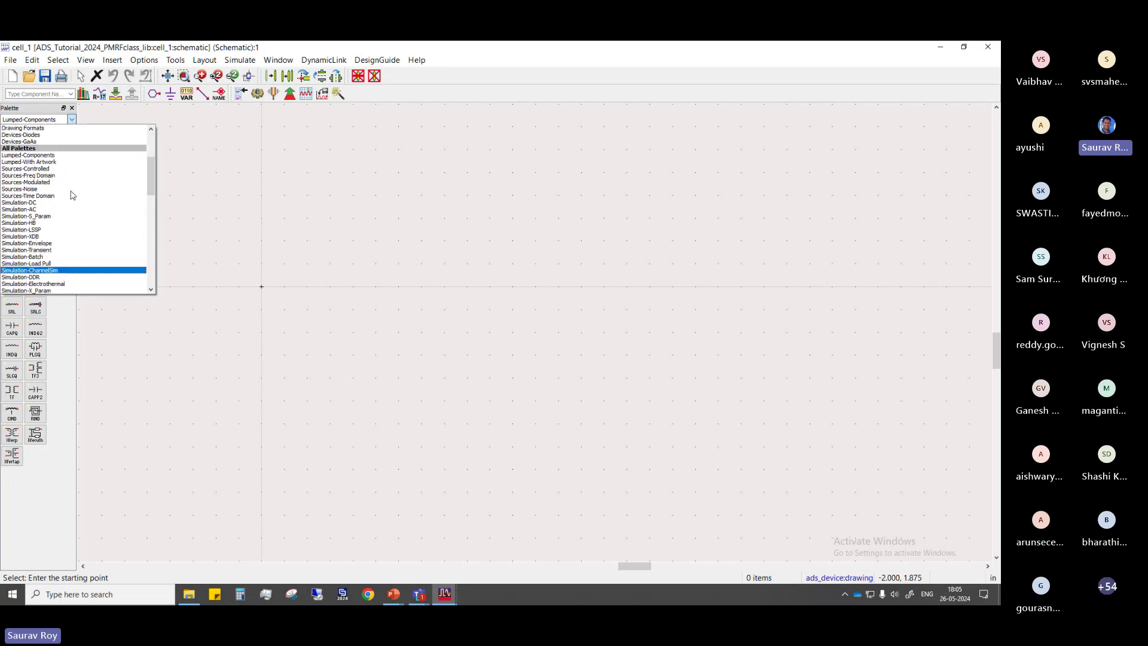
scroll(70, 197, up, 3)
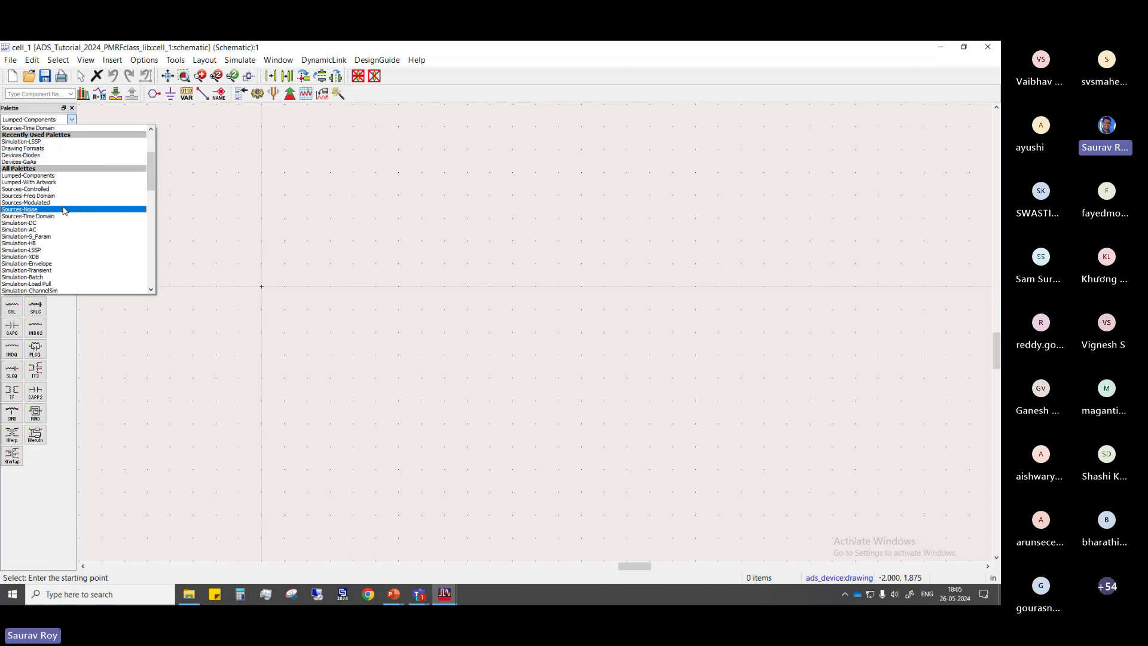
scroll(60, 215, down, 1)
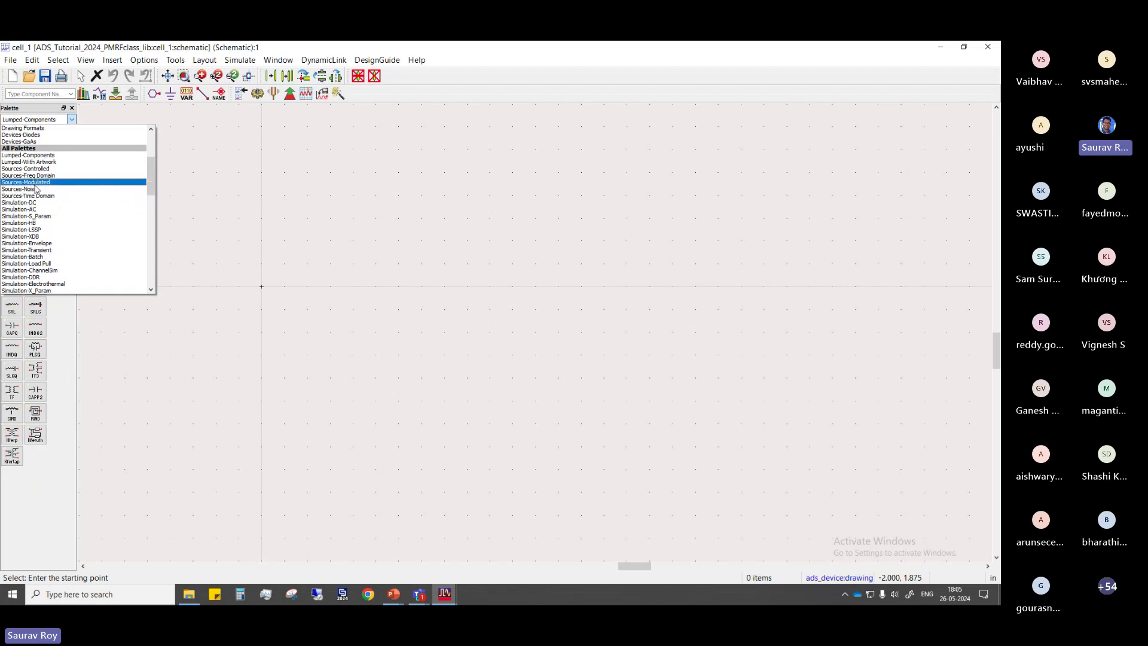
scroll(37, 187, down, 1)
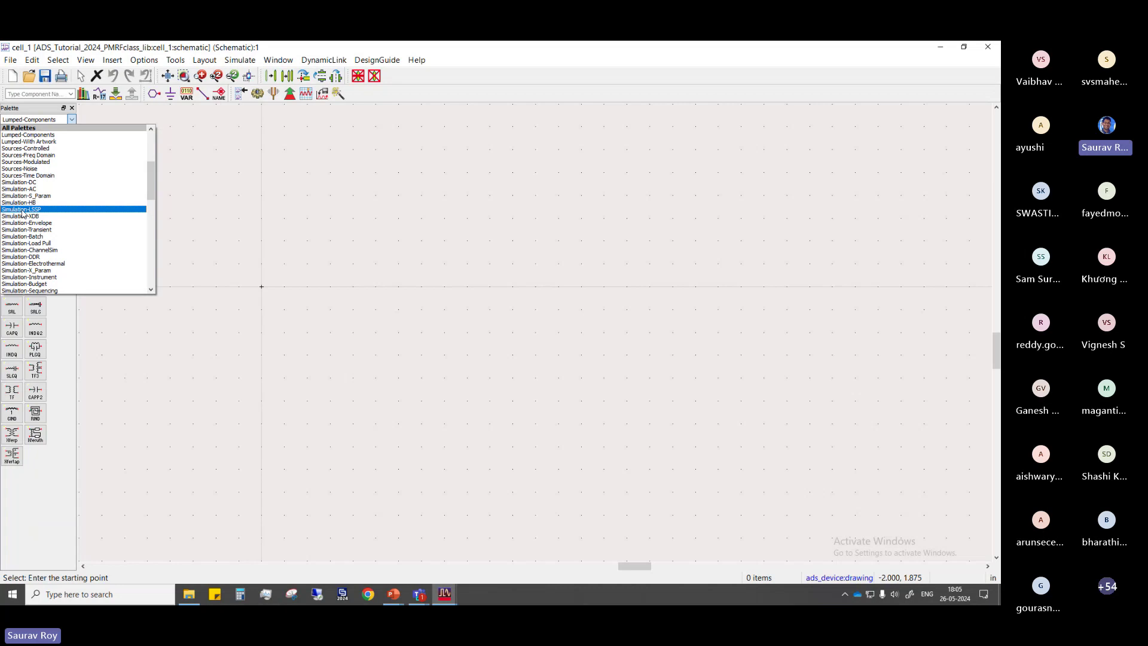
scroll(22, 226, down, 1)
scroll(22, 226, down, 1)
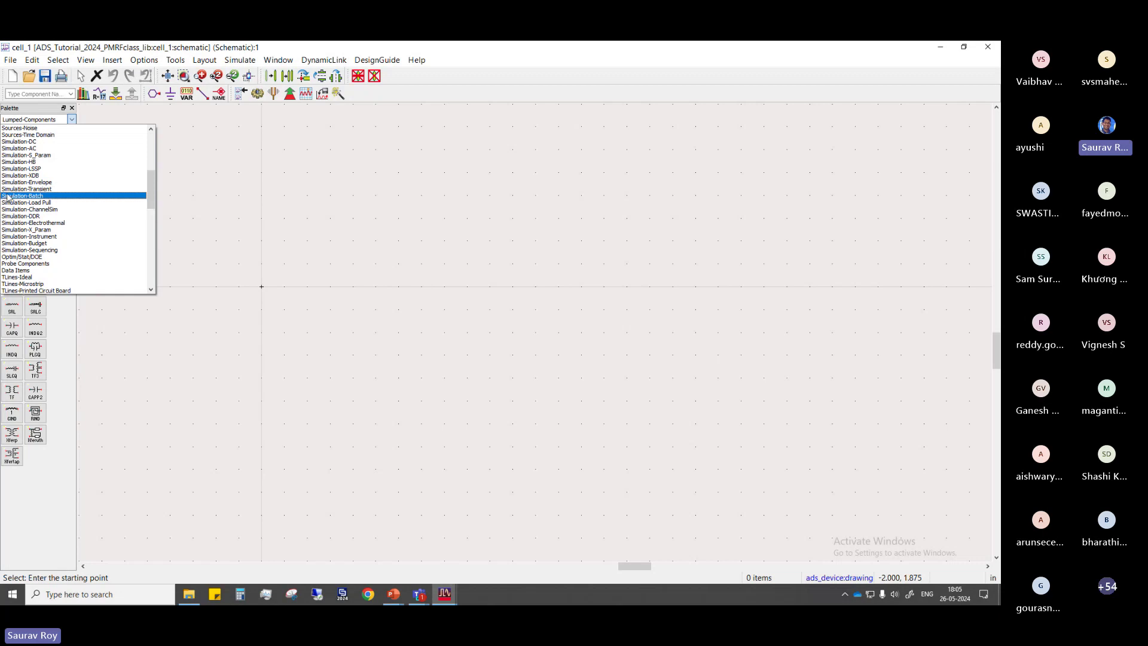
scroll(47, 251, down, 4)
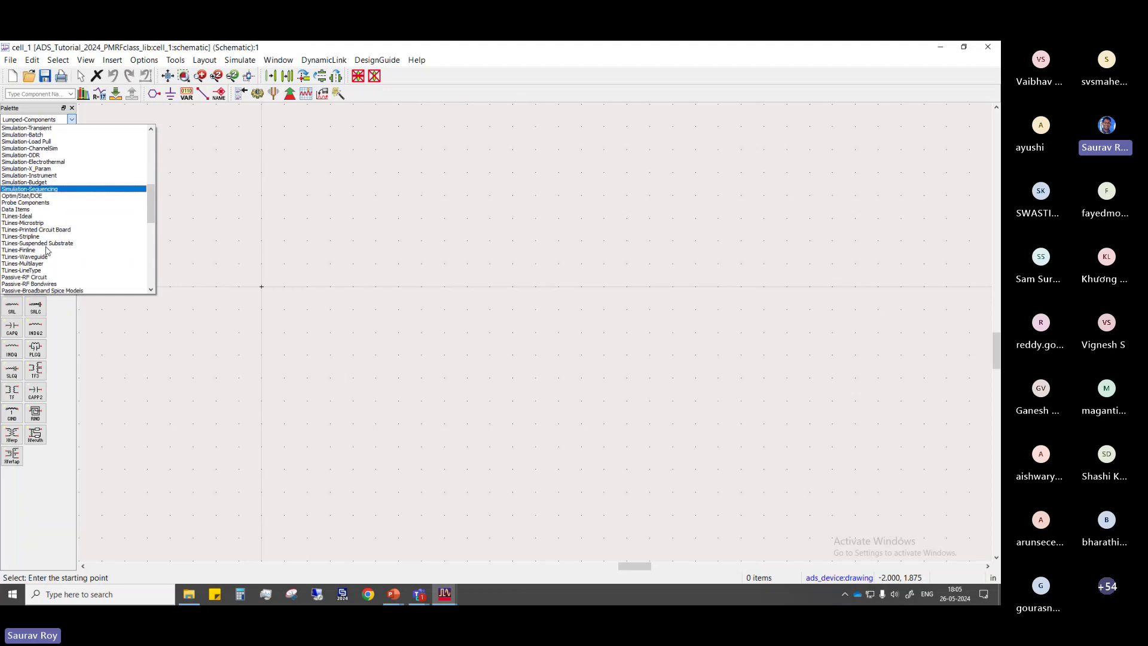
scroll(48, 251, down, 3)
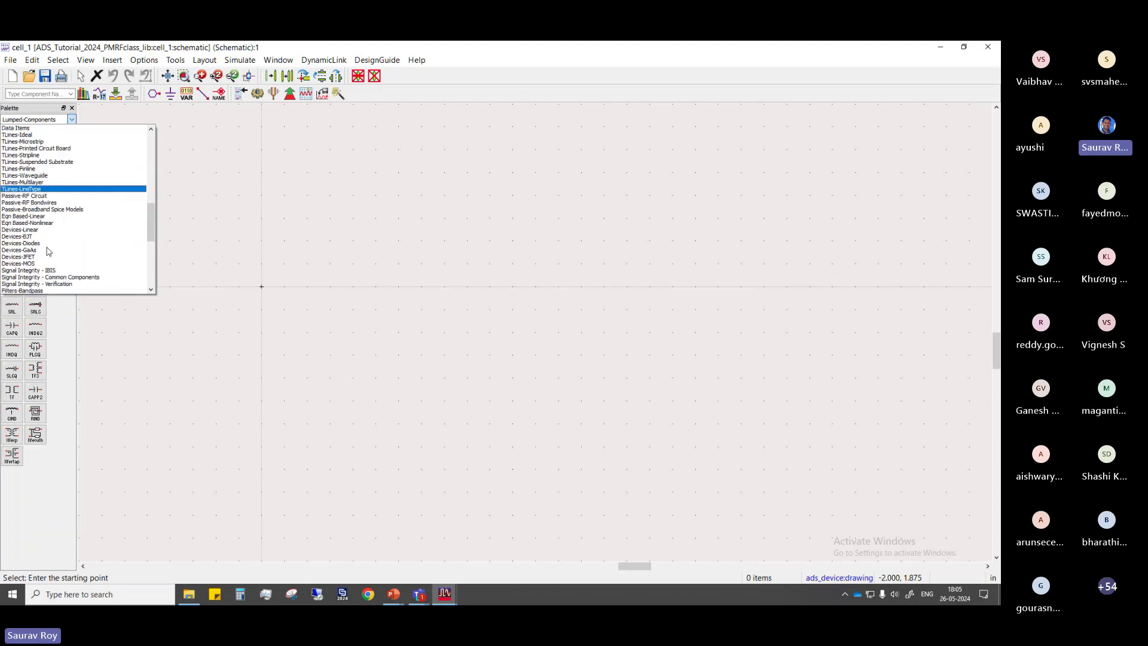
scroll(48, 251, down, 1)
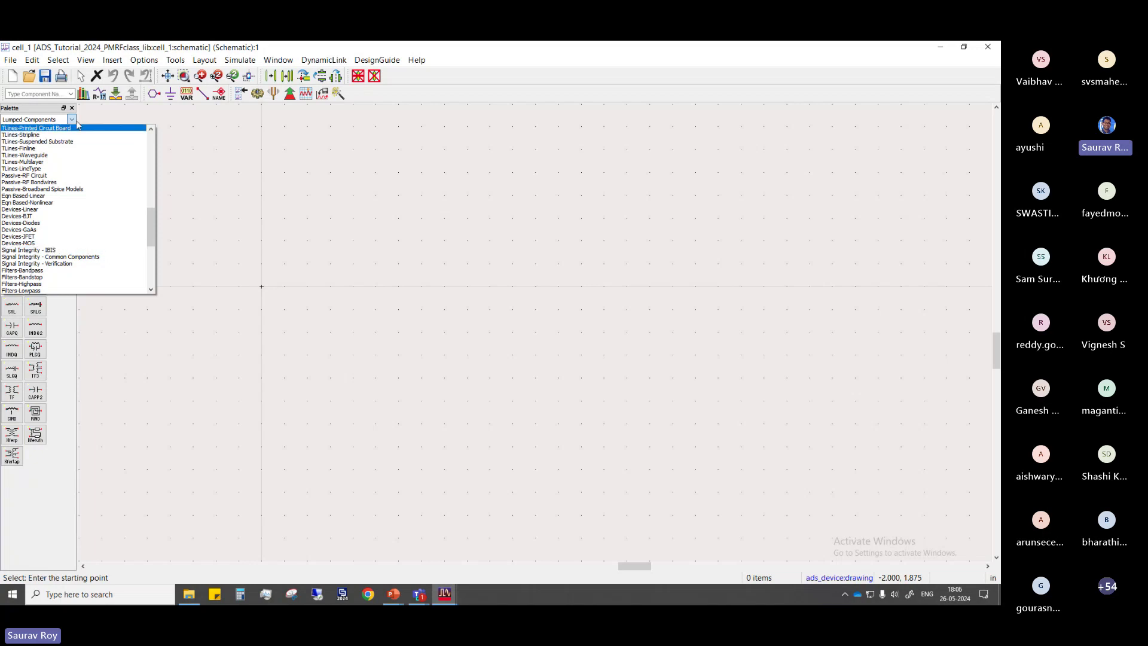
scroll(110, 191, down, 9)
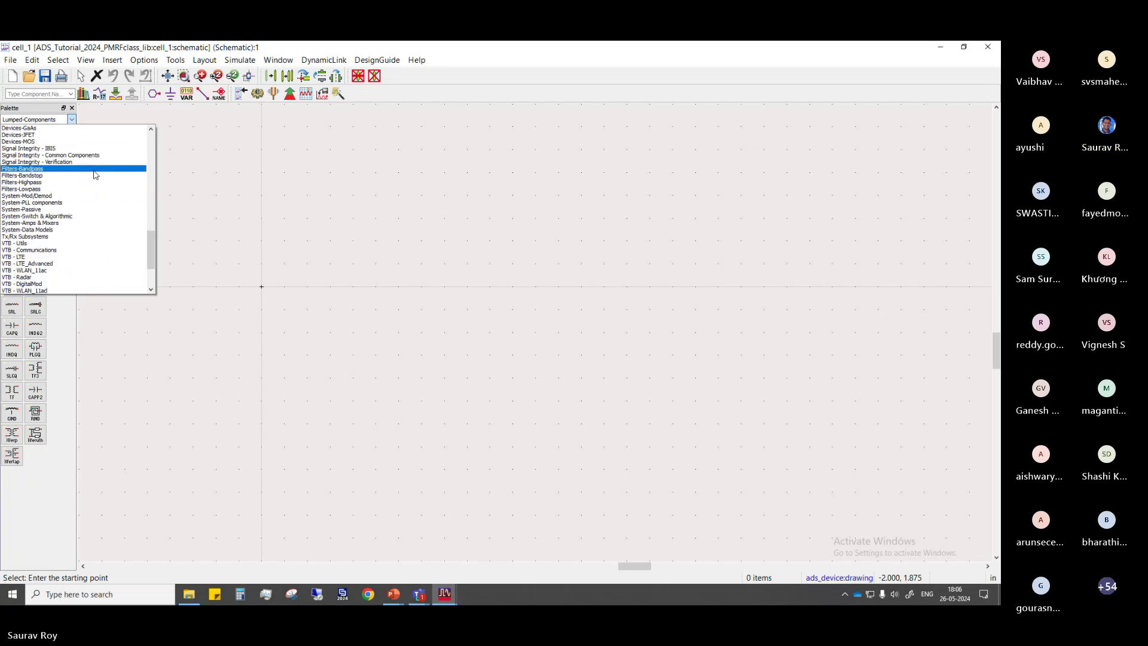
scroll(110, 191, up, 10)
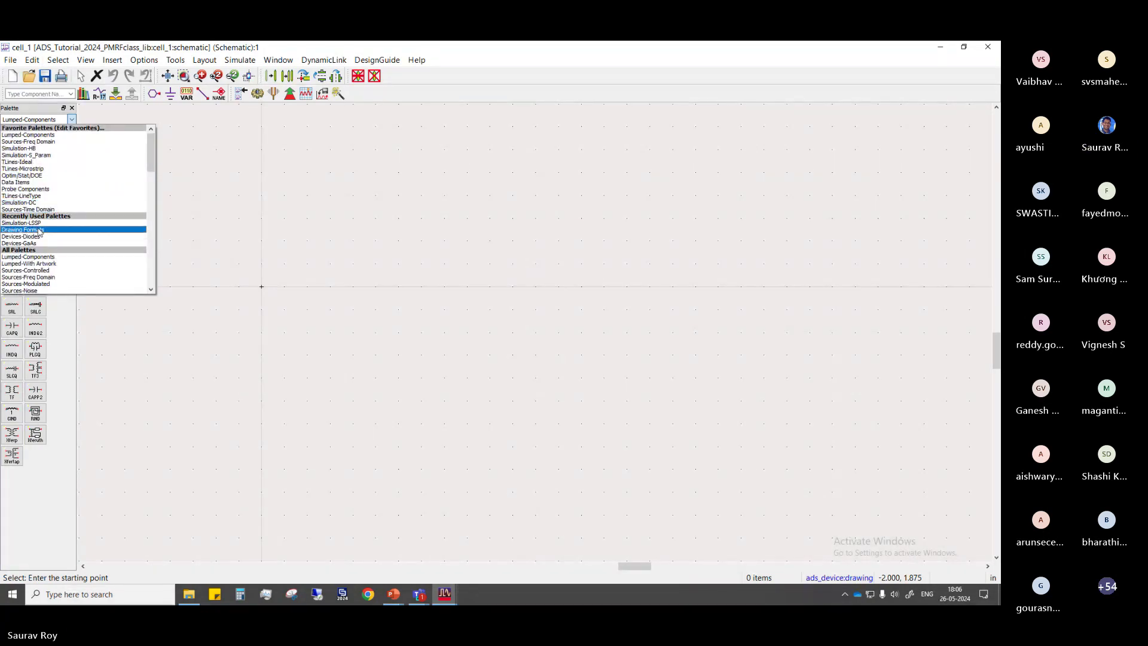
Load the TLines-Microstrip palette and widen the palette area slightly
click(30, 169)
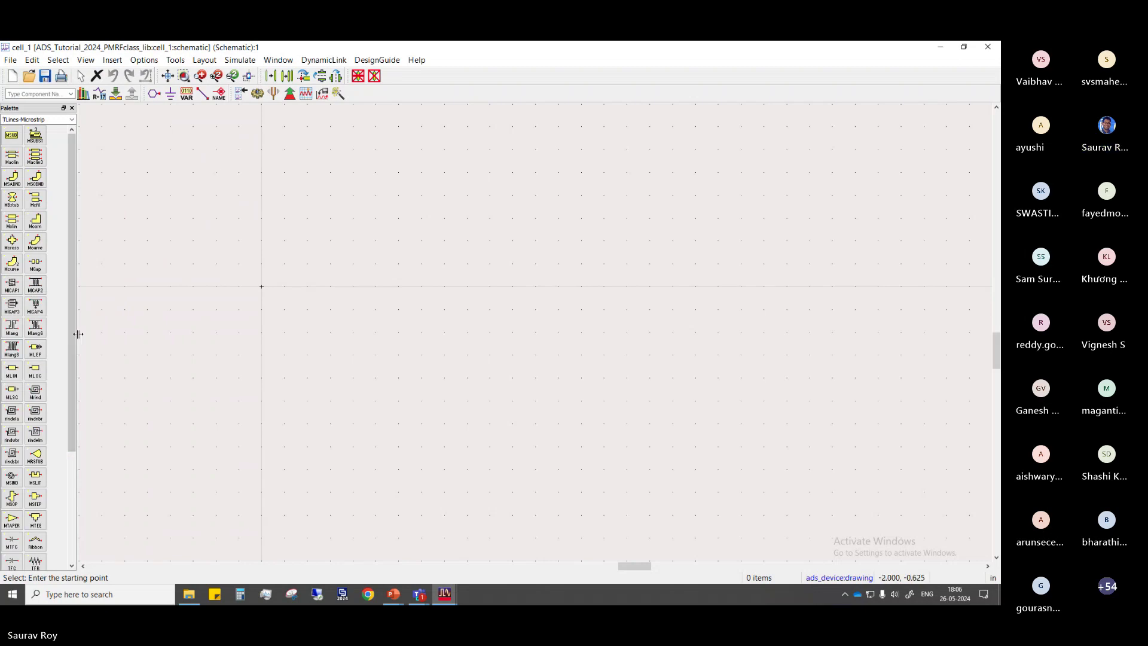
drag(77, 335, 105, 358)
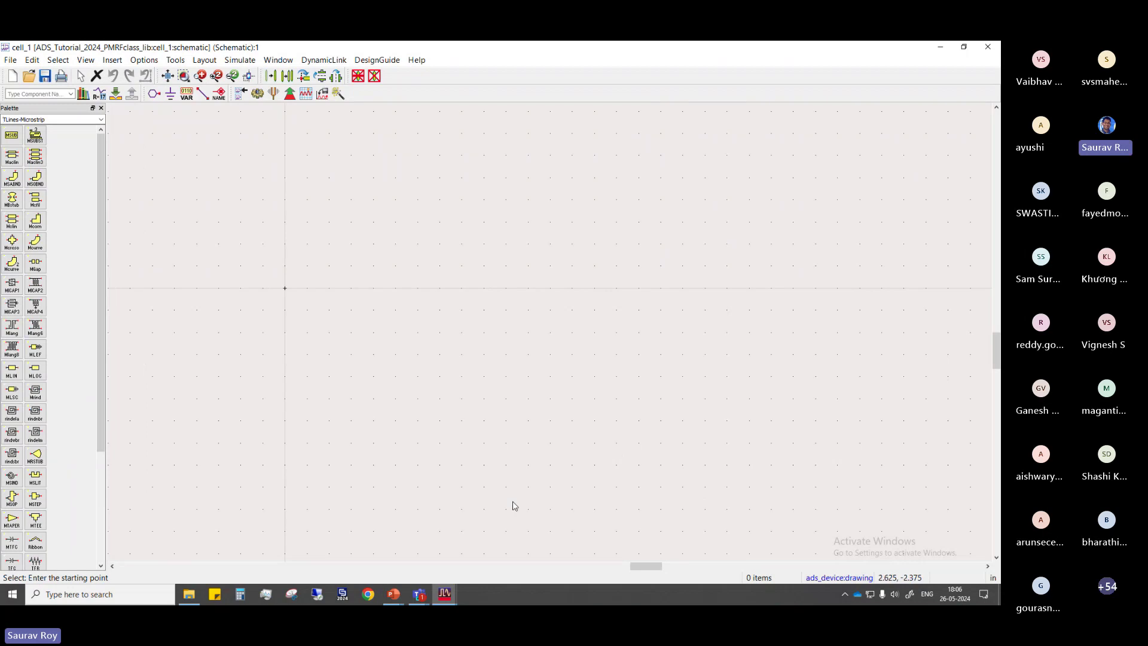
Switch to the Teams meeting, check the meeting chat for new messages and return to the ADS schematic
click(420, 594)
click(377, 548)
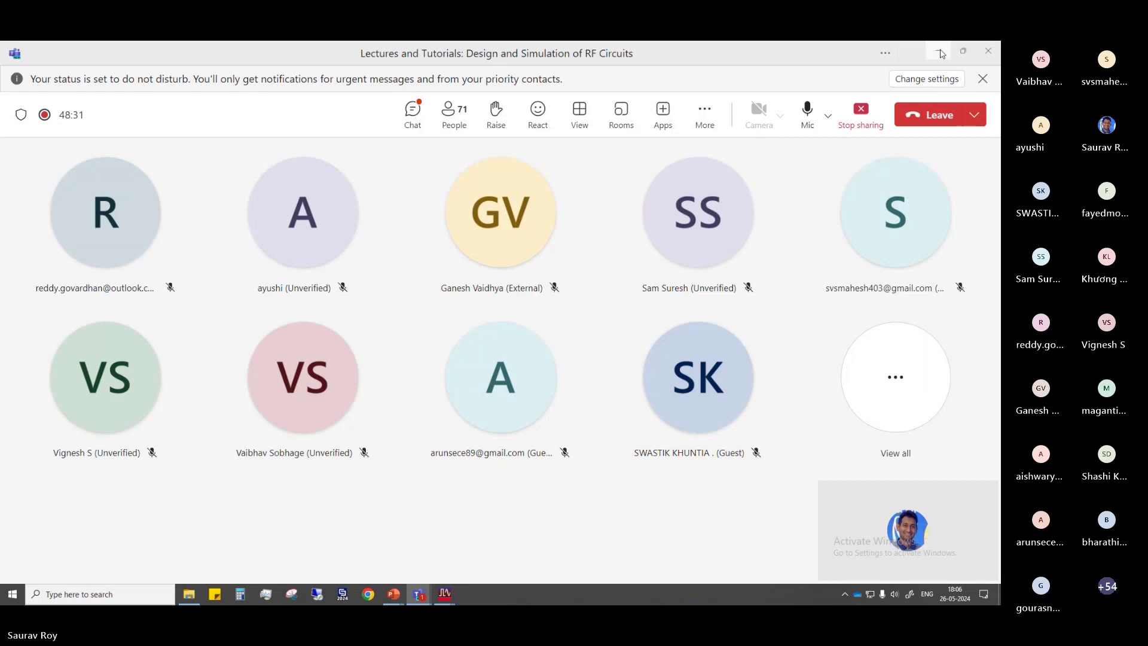
click(418, 127)
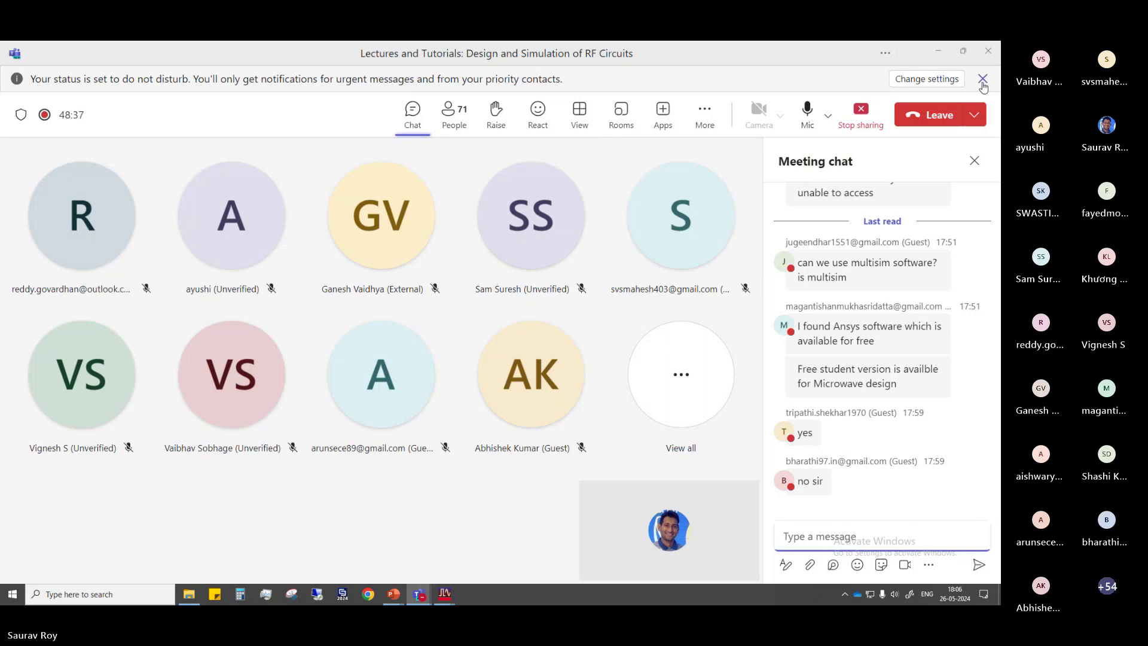
click(938, 50)
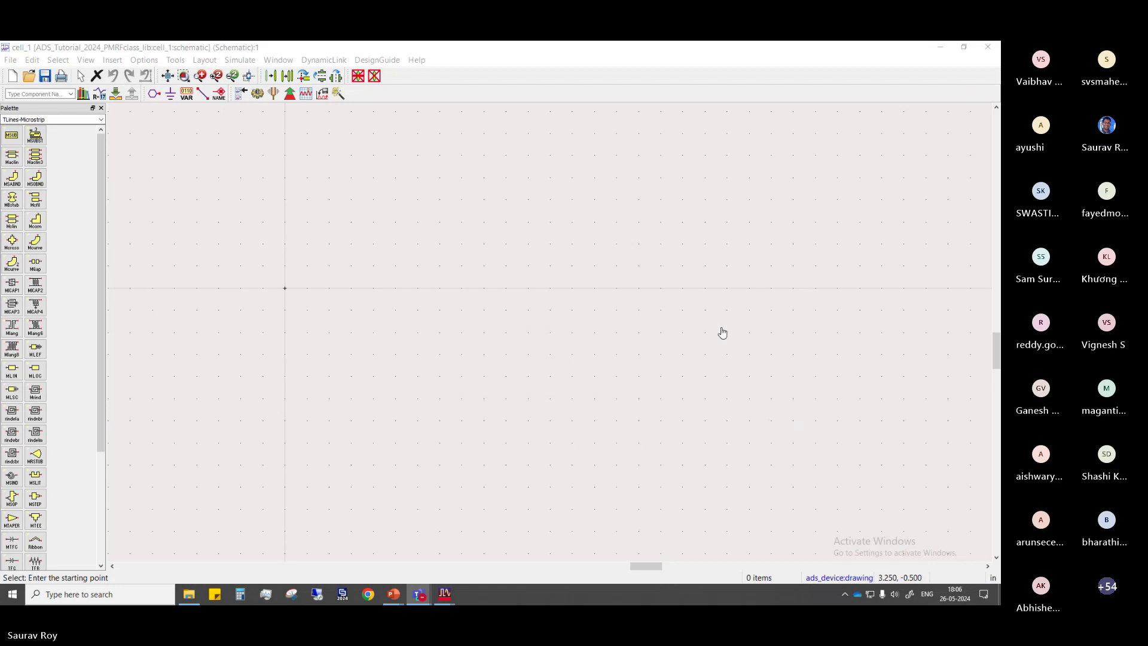
Place one MSUB microstrip substrate component just above the schematic's origin
click(11, 136)
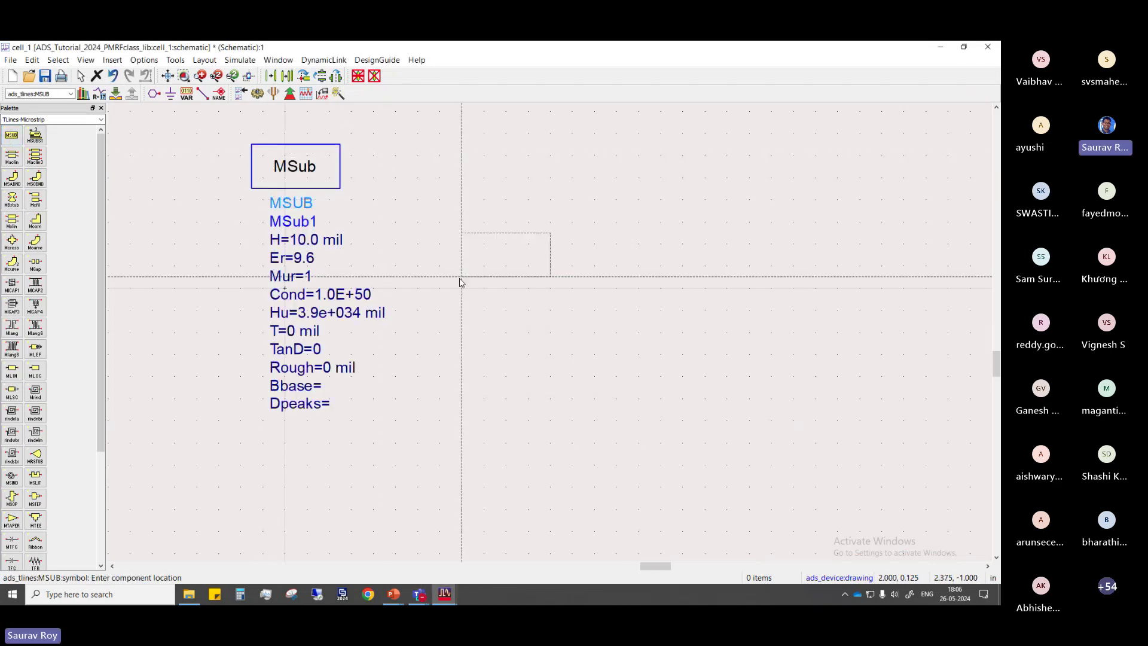
key(Escape)
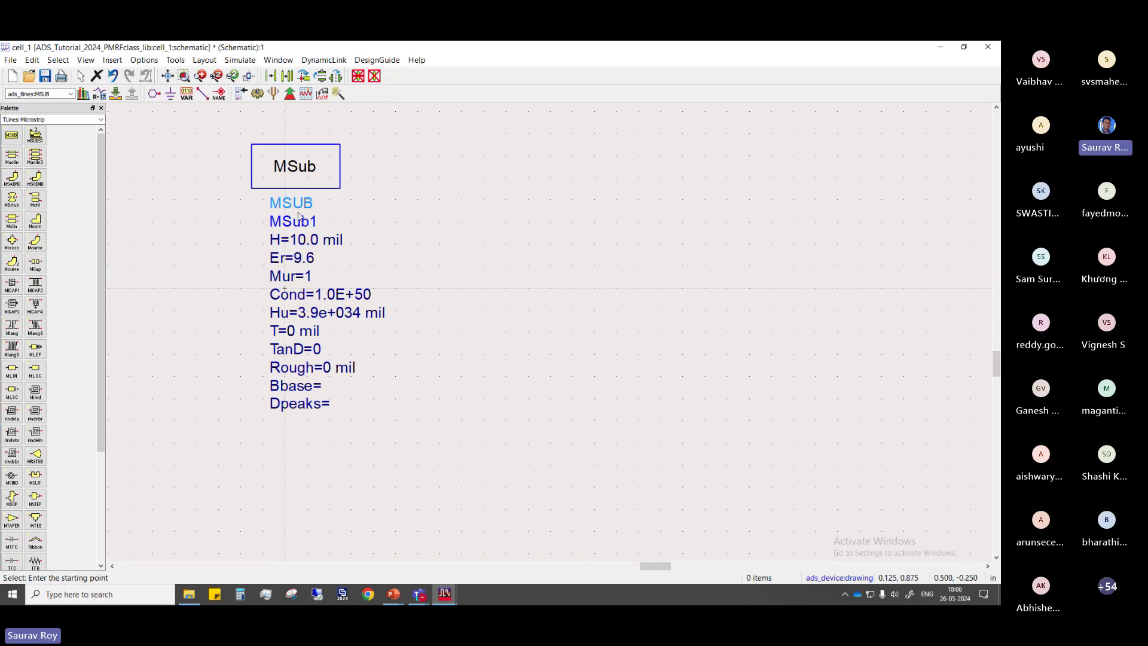
Consult the help page of the placed MSub component, examining its substrate illustration and parameter table, and close it
double_click(304, 177)
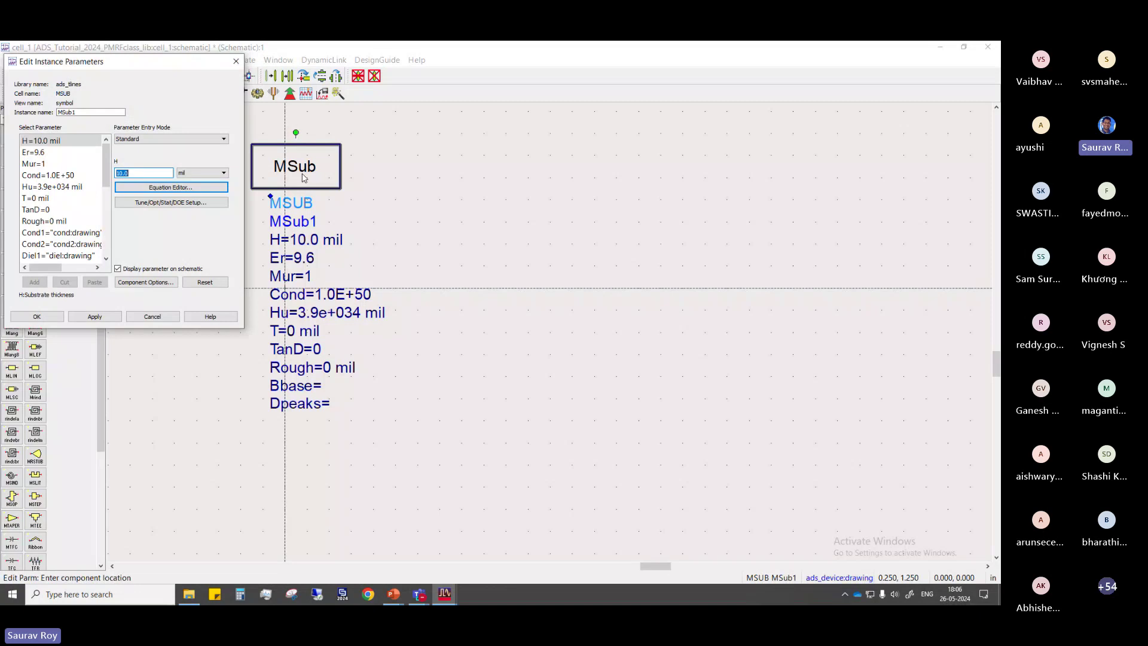
click(221, 315)
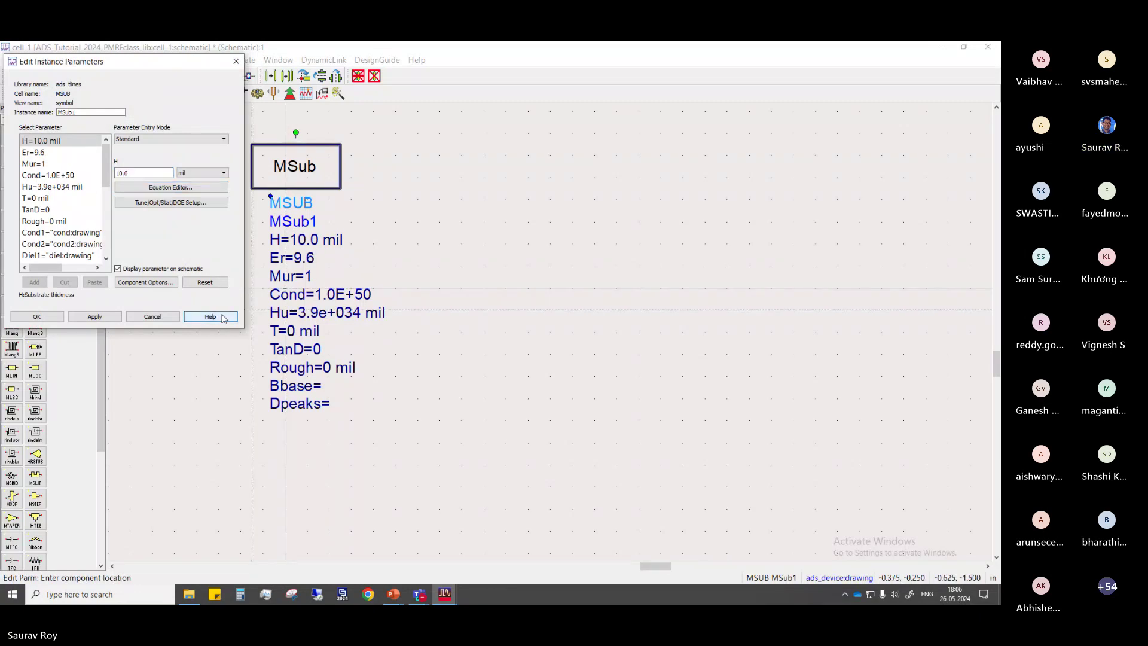
scroll(323, 334, down, 2)
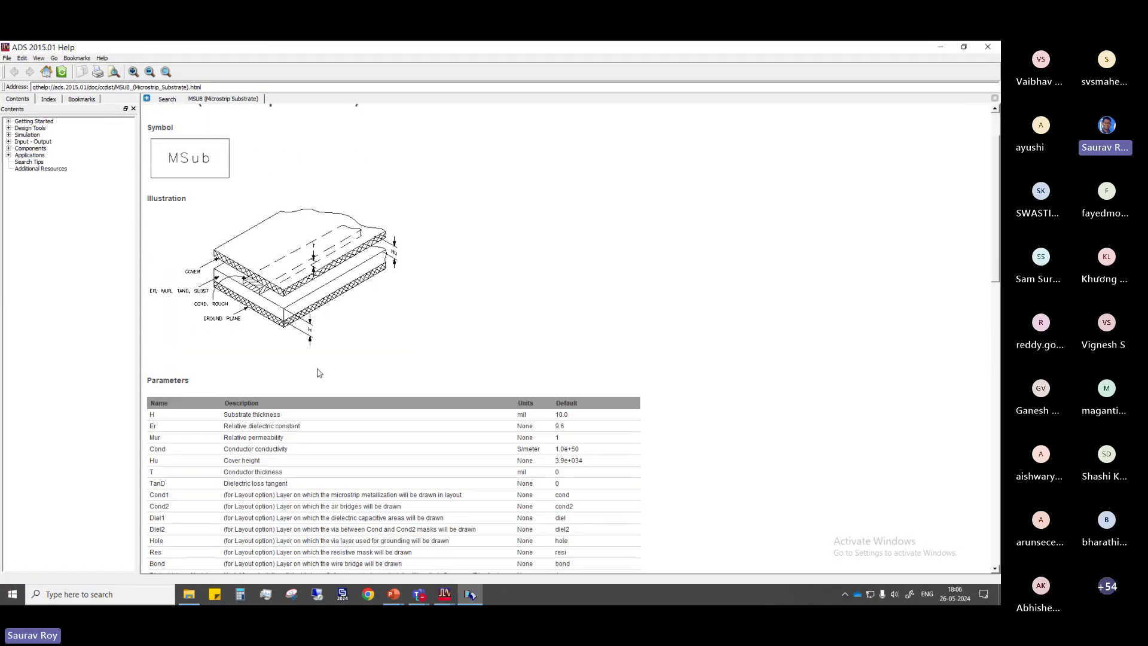
scroll(320, 353, up, 2)
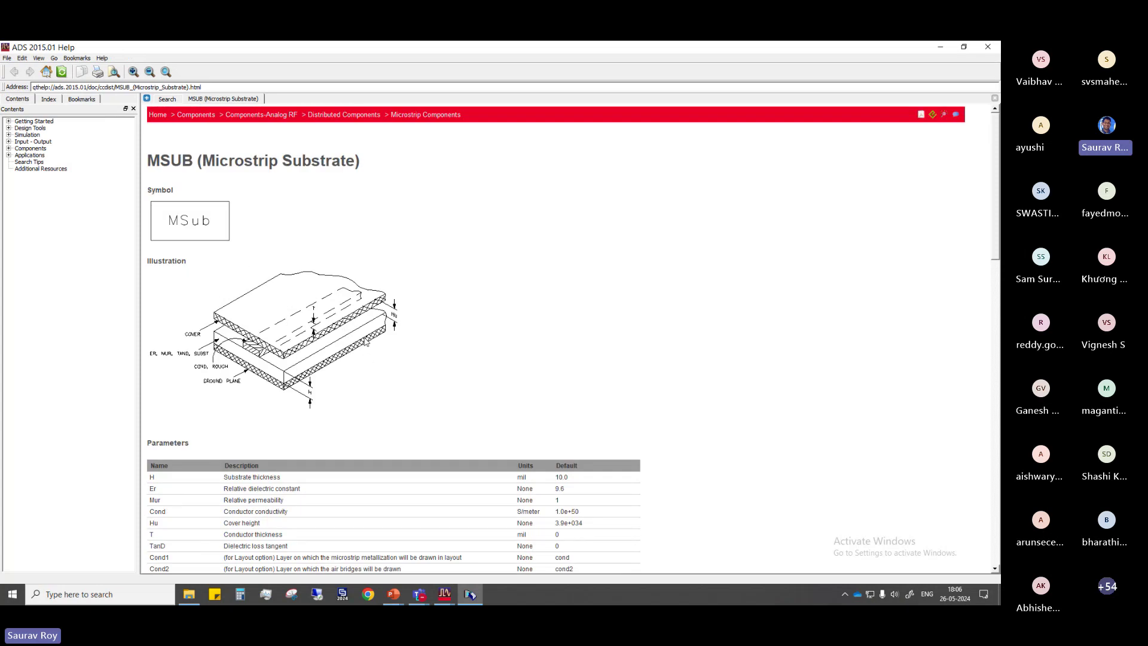
scroll(365, 342, down, 5)
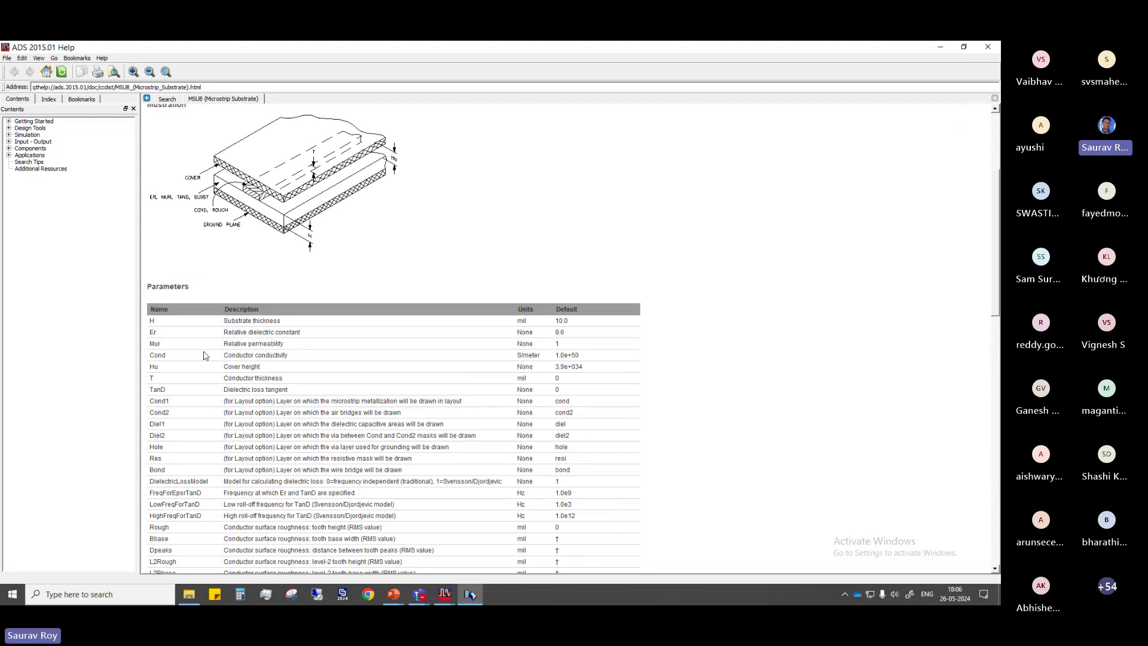
scroll(161, 430, down, 10)
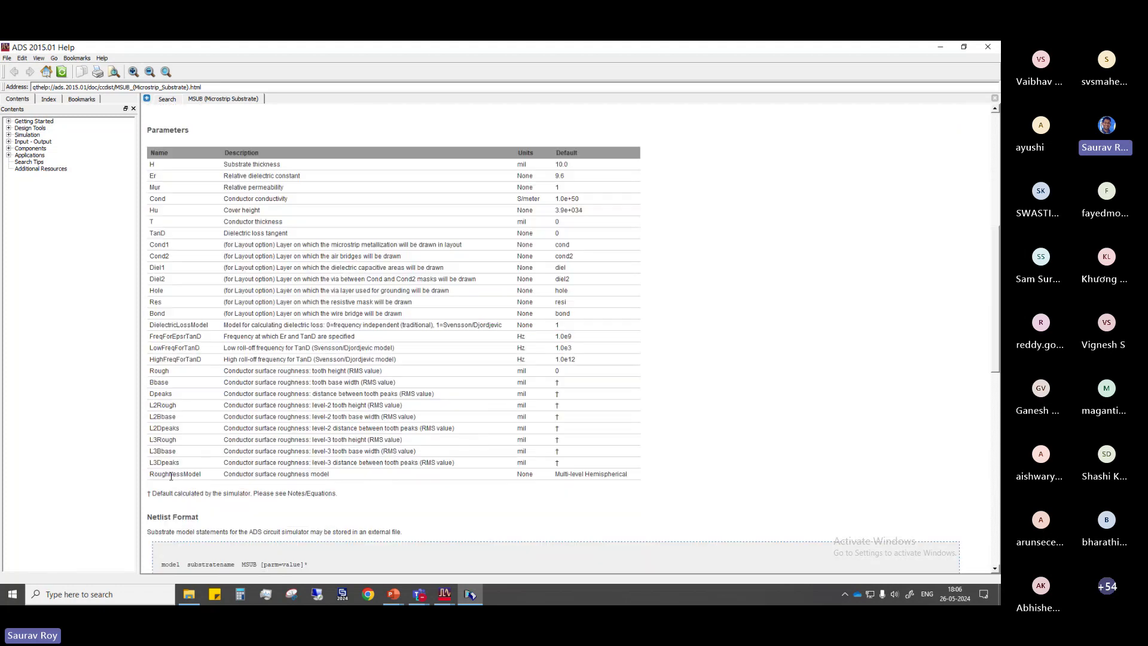
scroll(171, 490, up, 15)
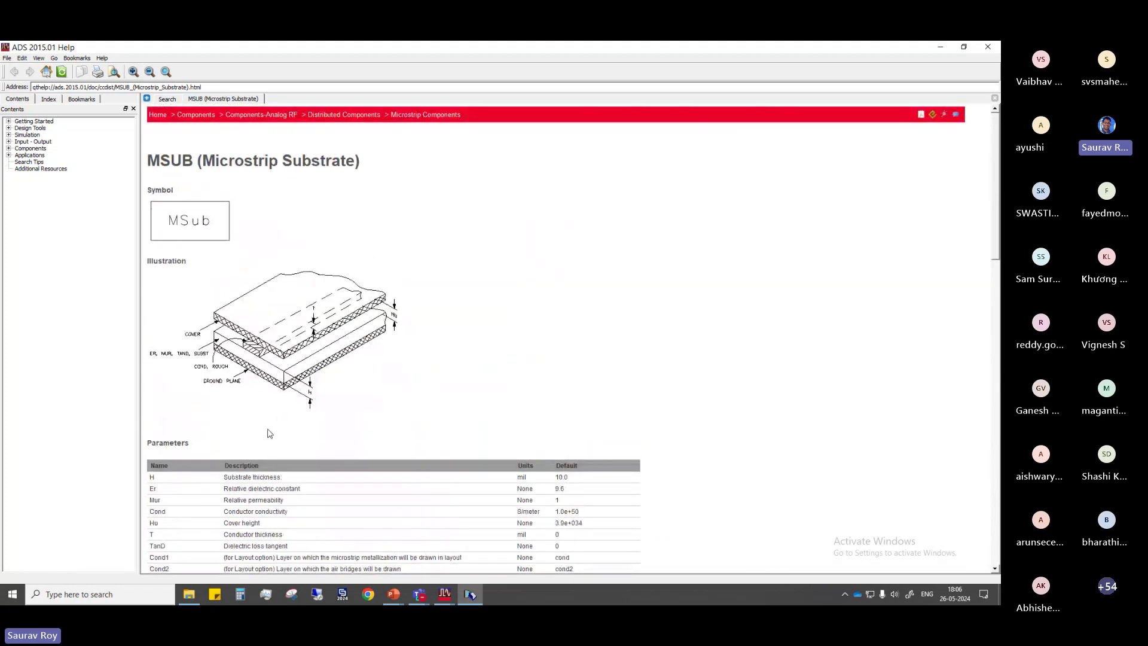
scroll(287, 412, down, 3)
scroll(283, 431, down, 6)
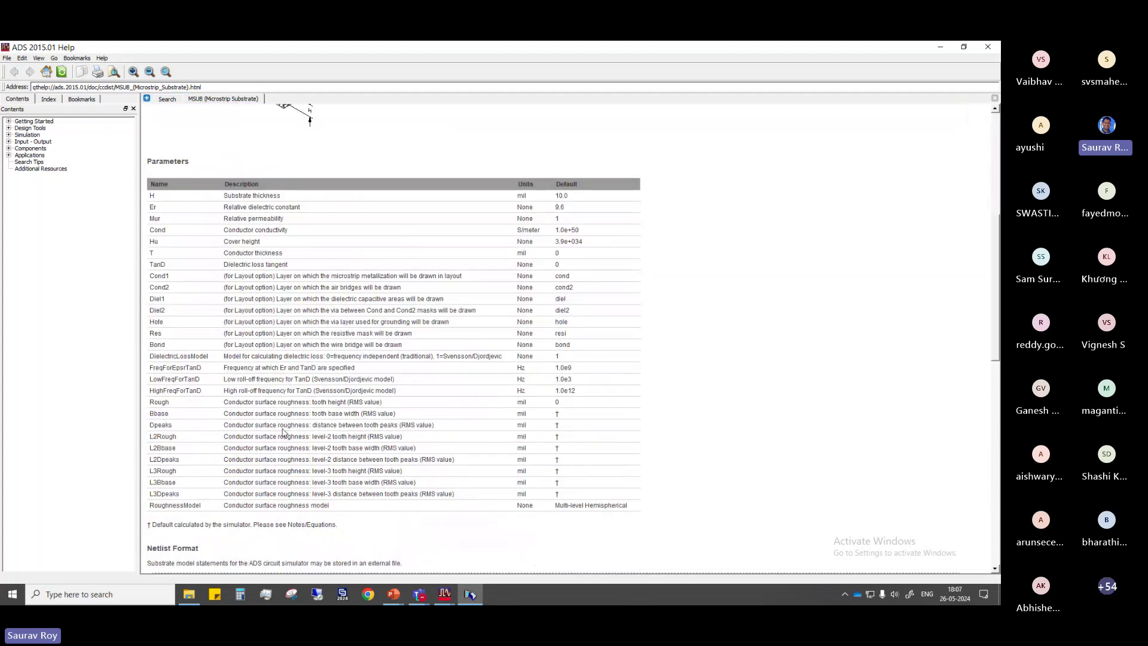
scroll(282, 430, up, 4)
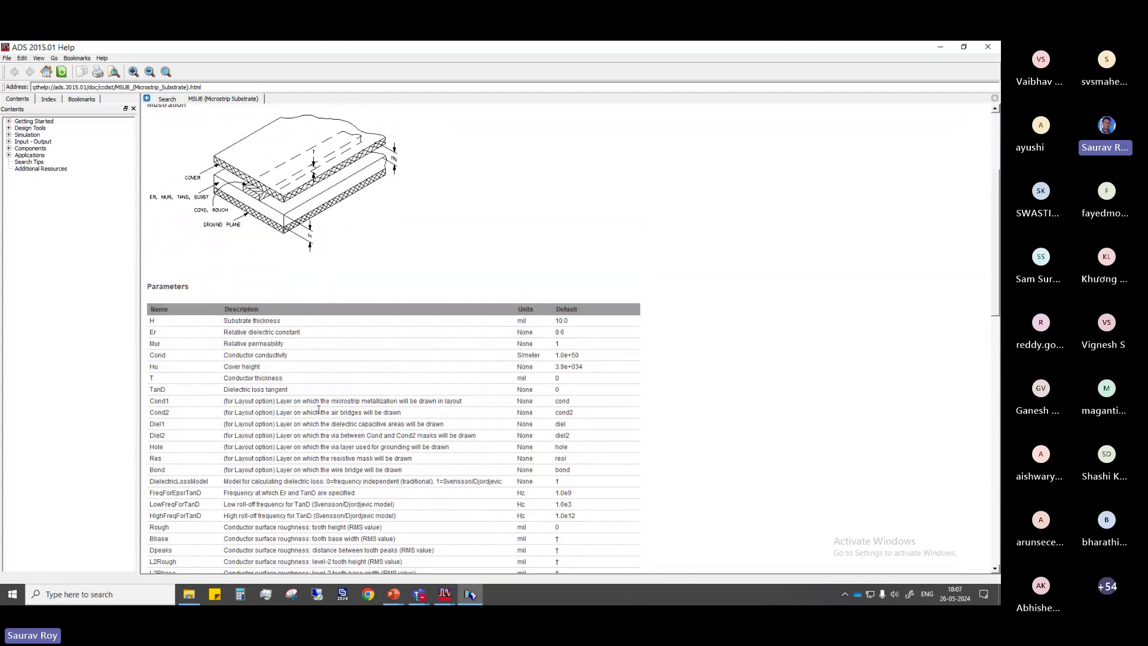
click(987, 47)
click(209, 188)
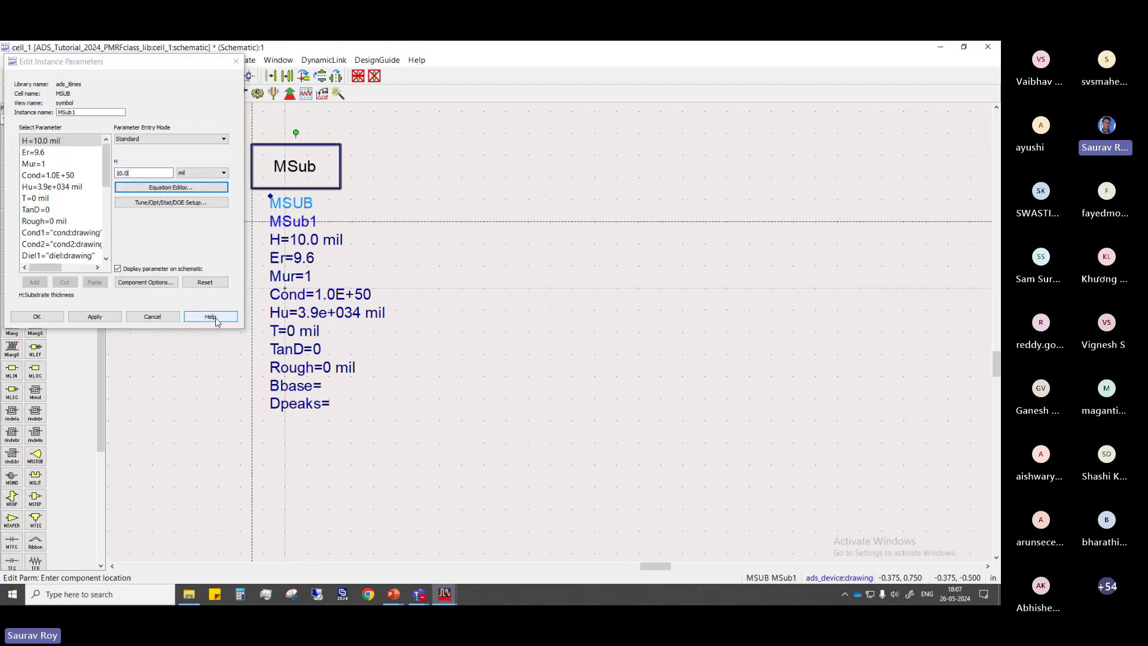
click(216, 321)
click(988, 46)
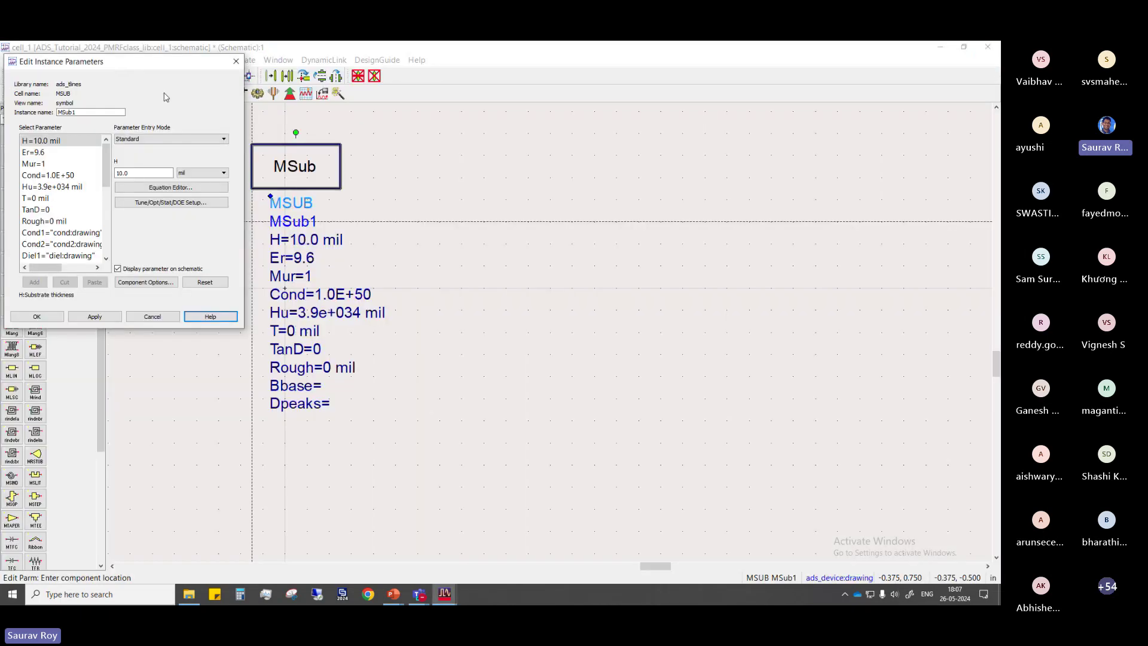
Reopen the MSub component's parameters and set its substrate thickness H to 1.57 mm
drag(170, 62, 181, 151)
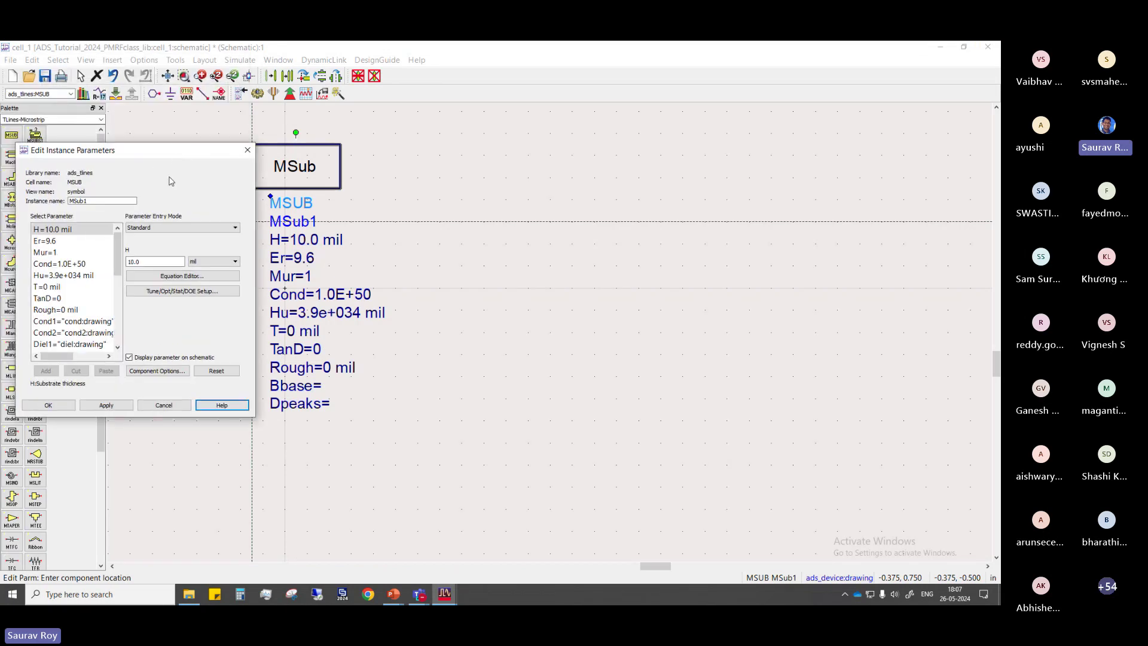
click(247, 150)
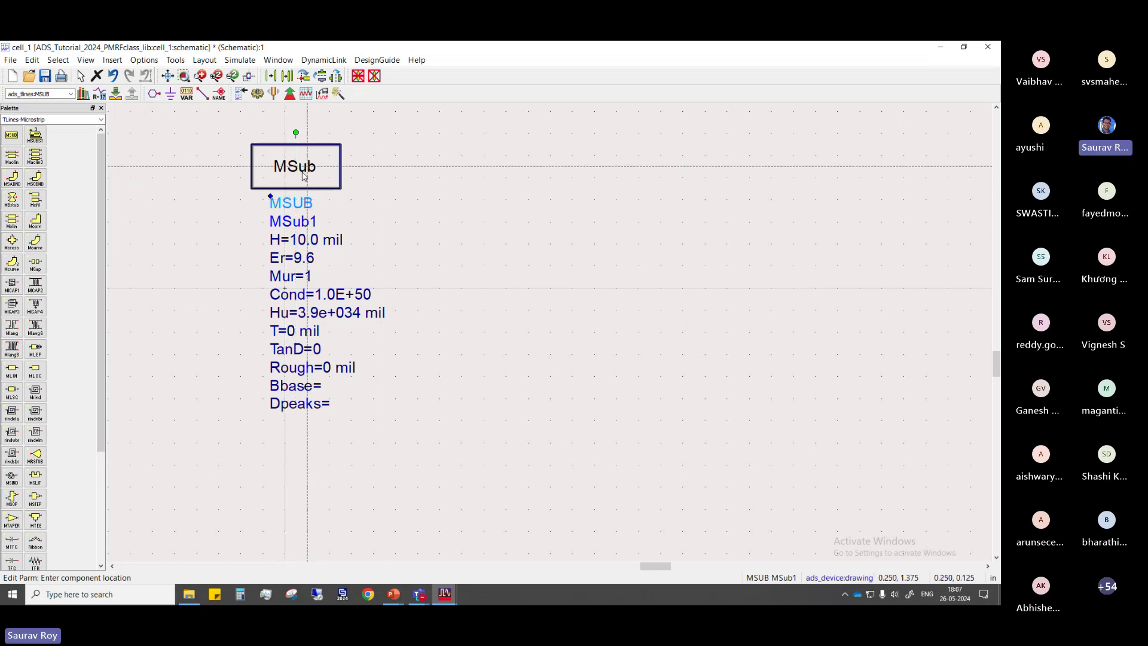
click(314, 201)
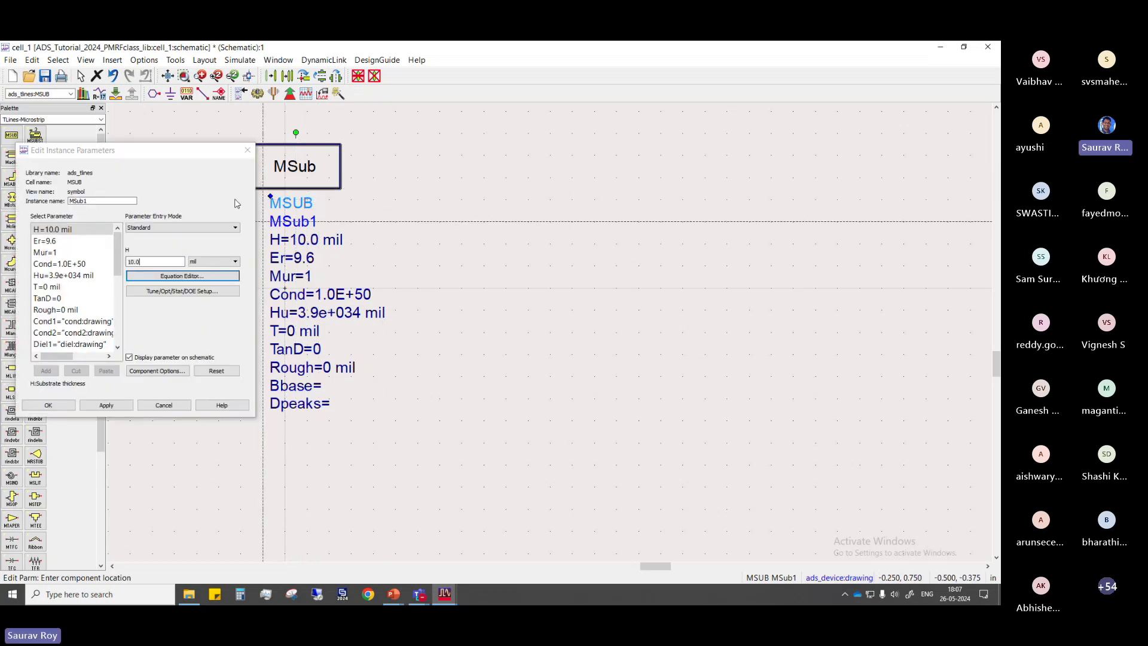
drag(133, 151, 540, 154)
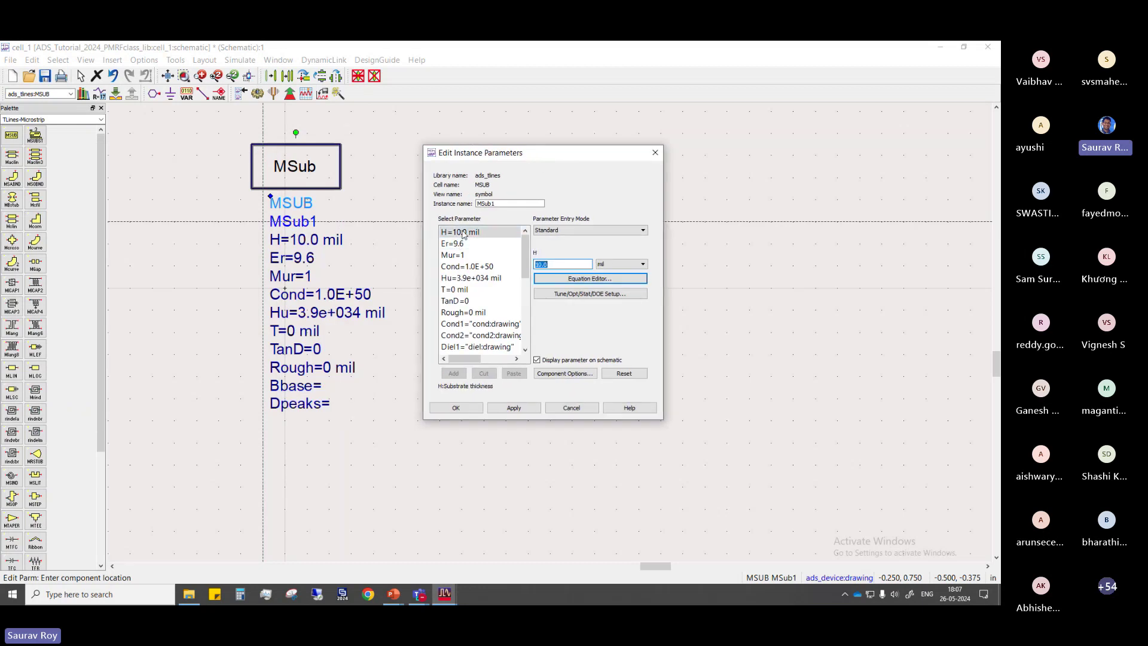
click(642, 265)
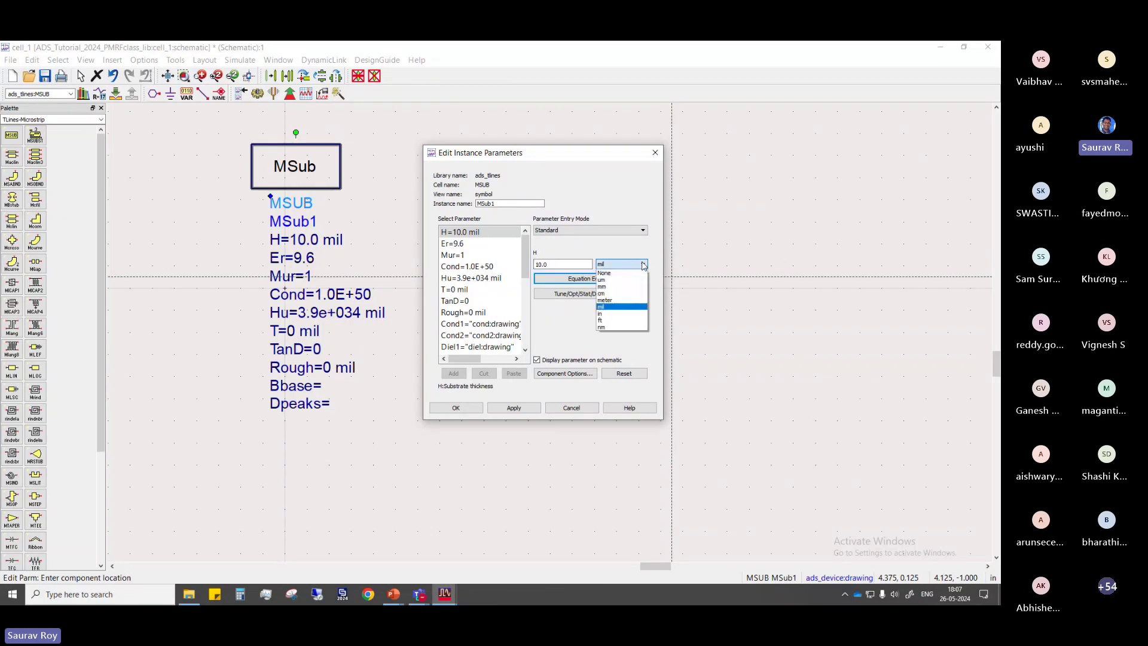
click(610, 287)
click(564, 266)
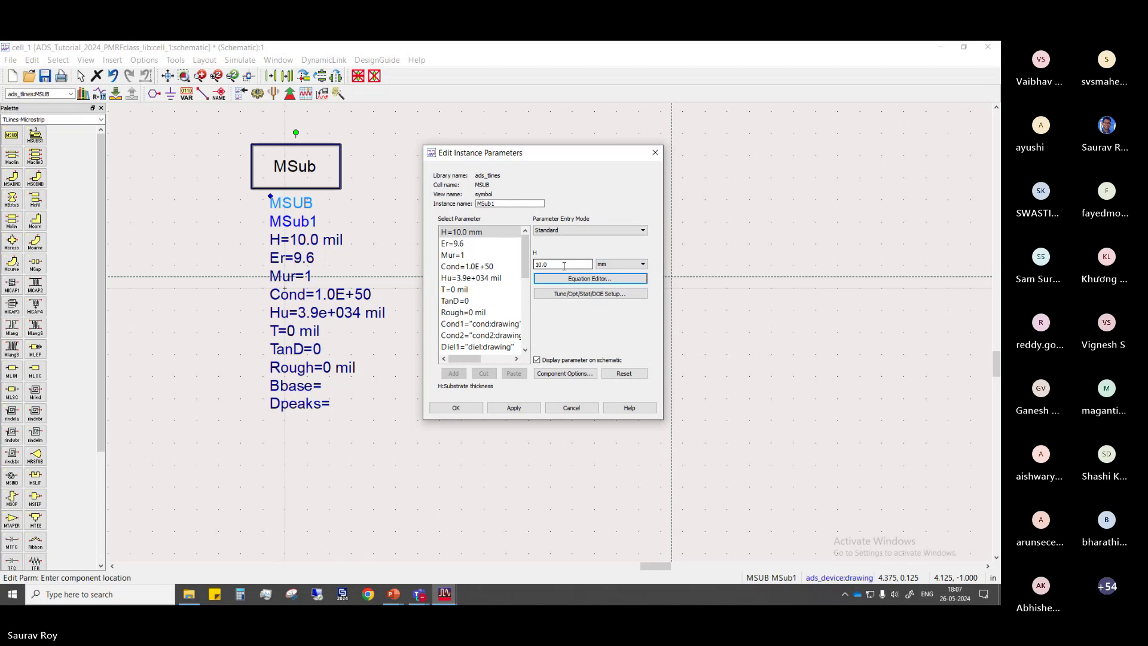
double_click(564, 266)
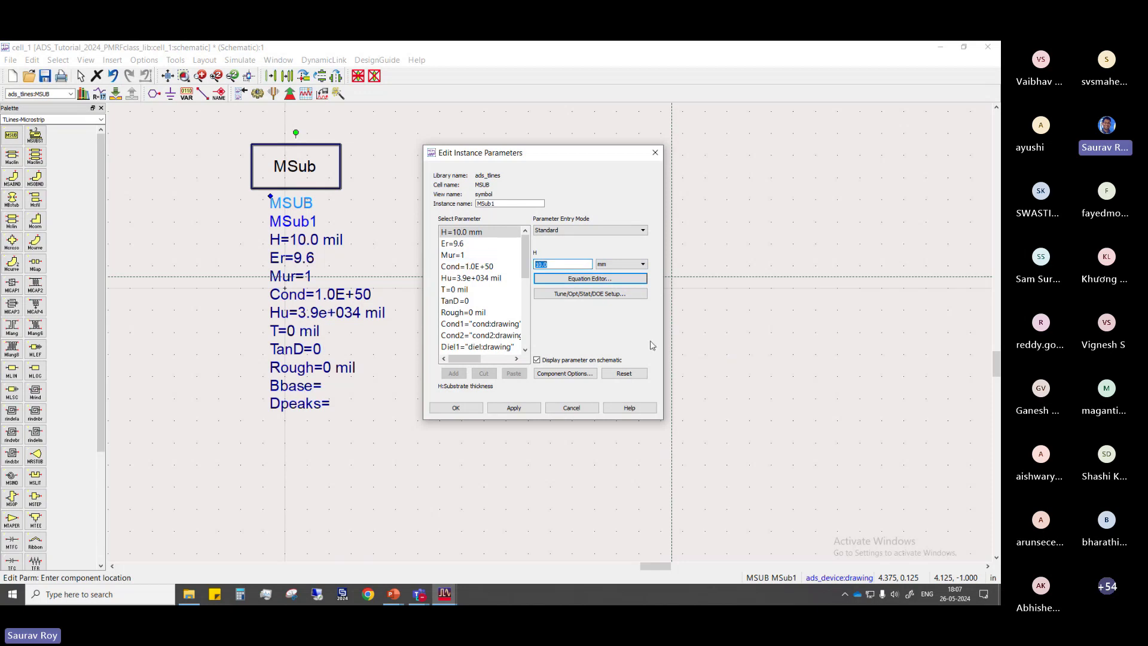
text(1.57)
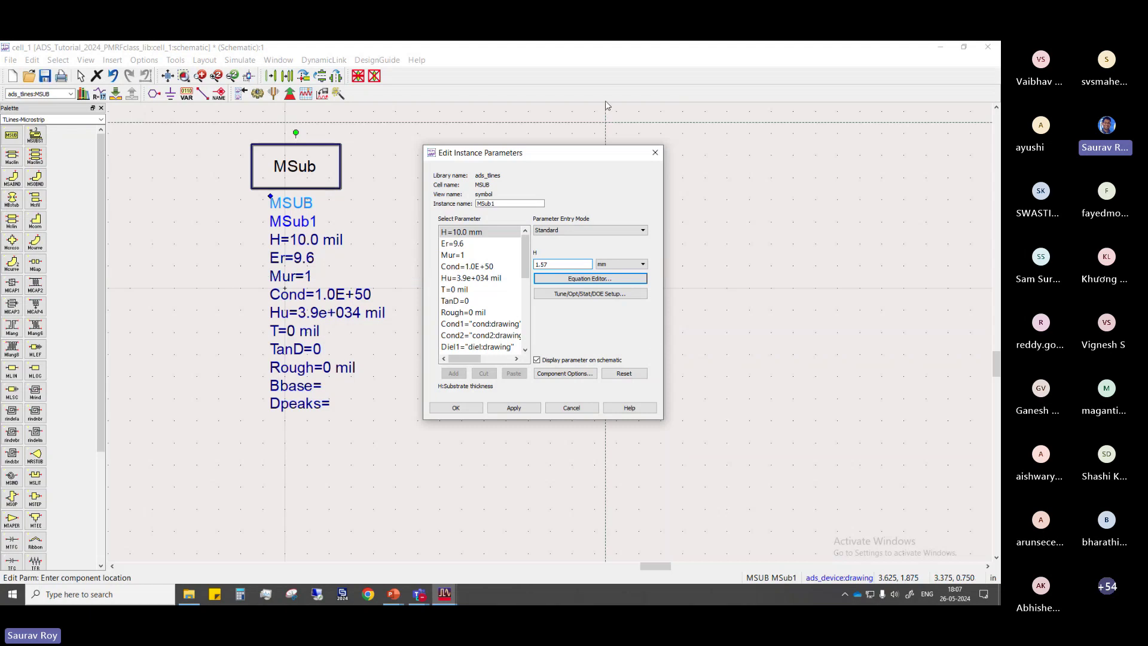
key(Return)
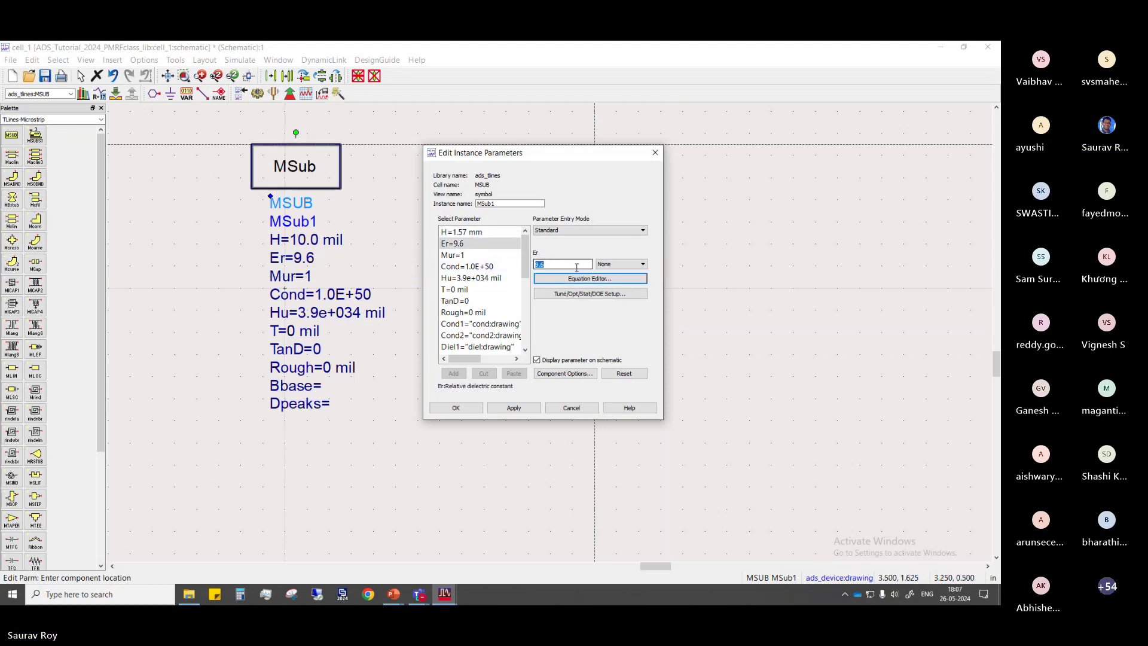
Set the substrate's relative dielectric constant Er to 4.3 and go through the Mur, Cond and Hu parameters
text(4.3)
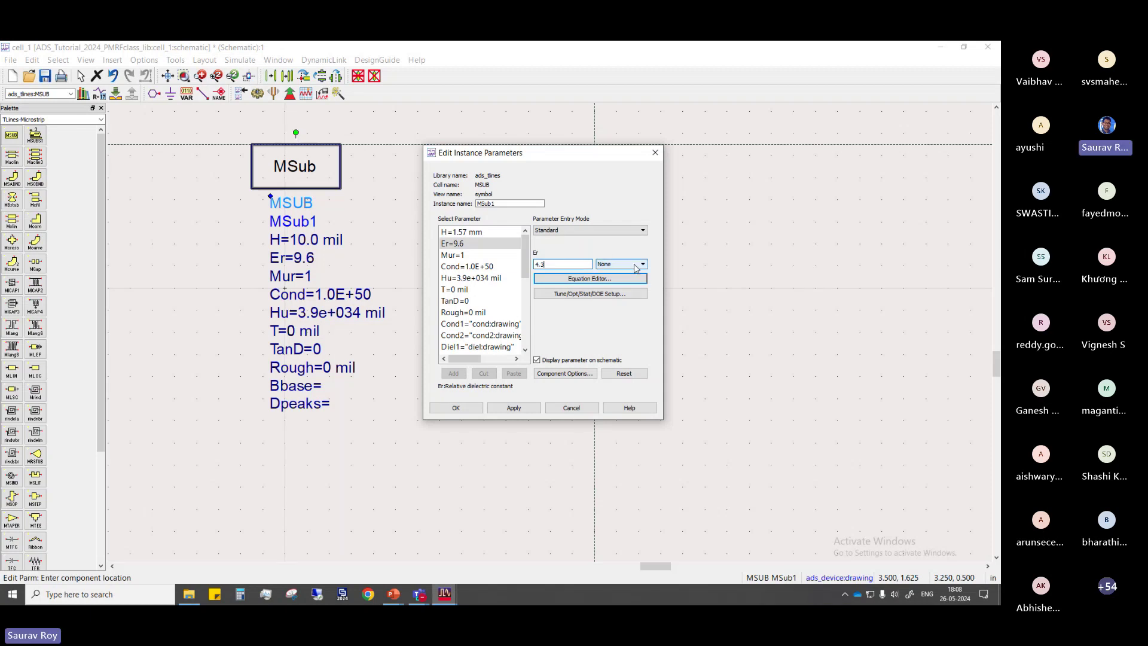
click(469, 257)
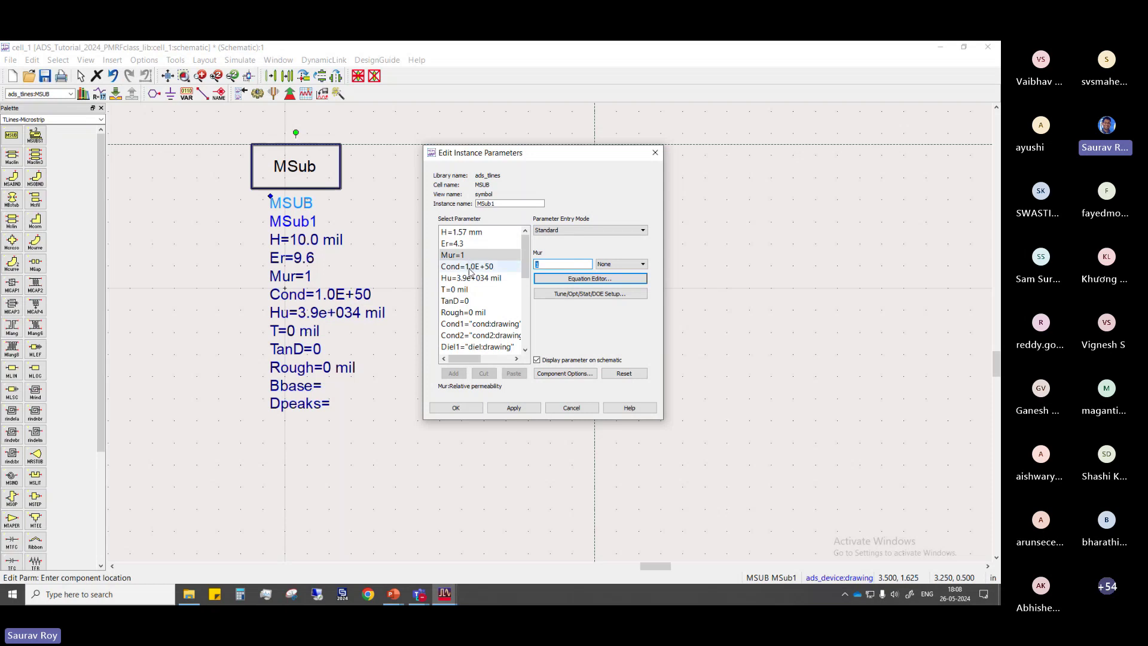
click(470, 268)
click(478, 279)
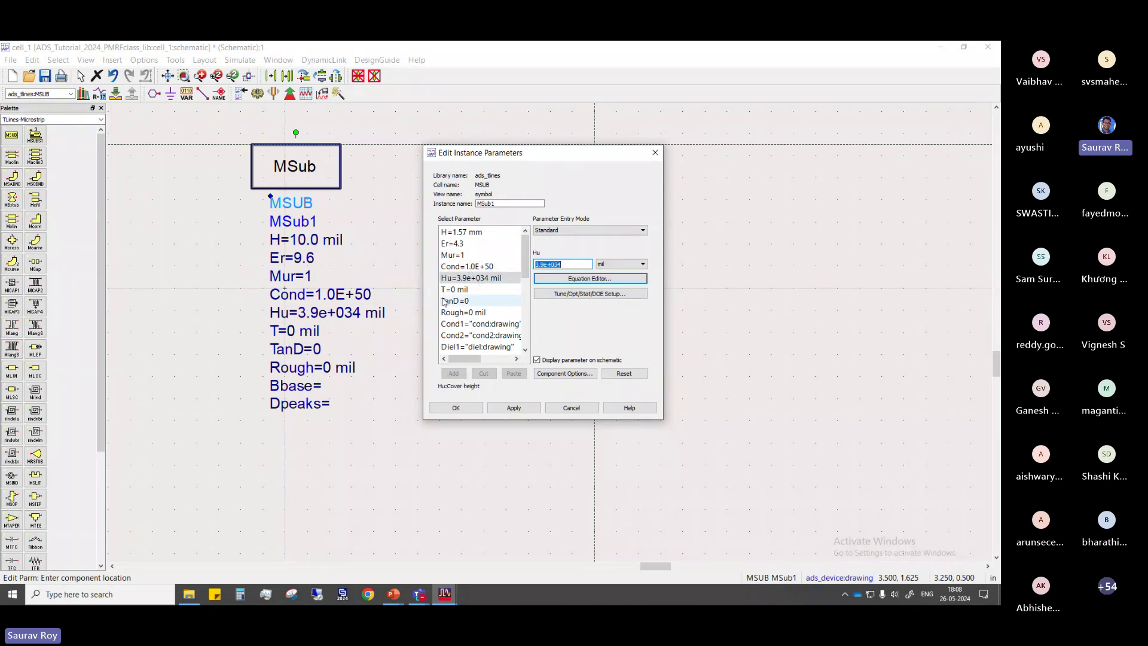
Set the substrate's conductor thickness T to 35 um
click(472, 289)
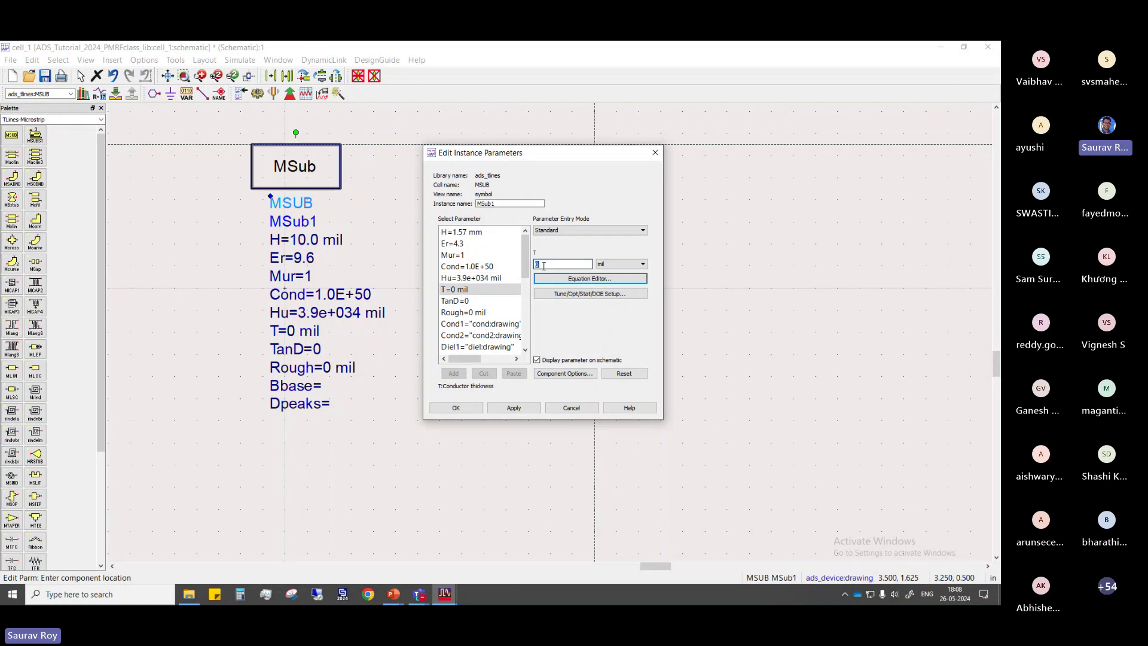
text(35)
click(641, 265)
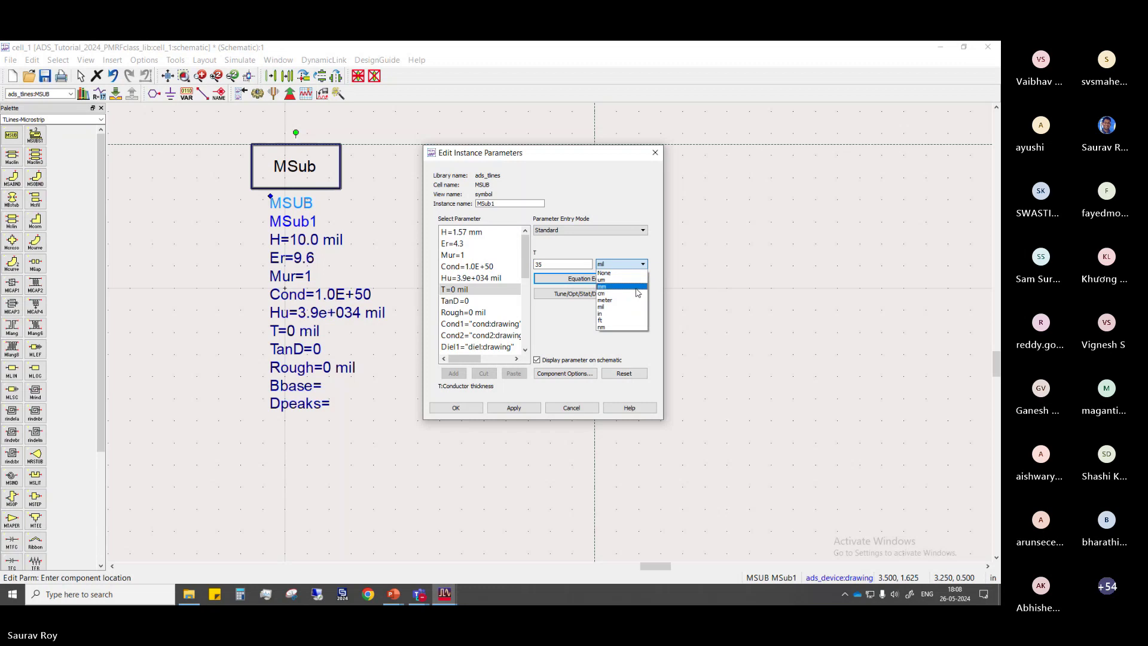
click(609, 279)
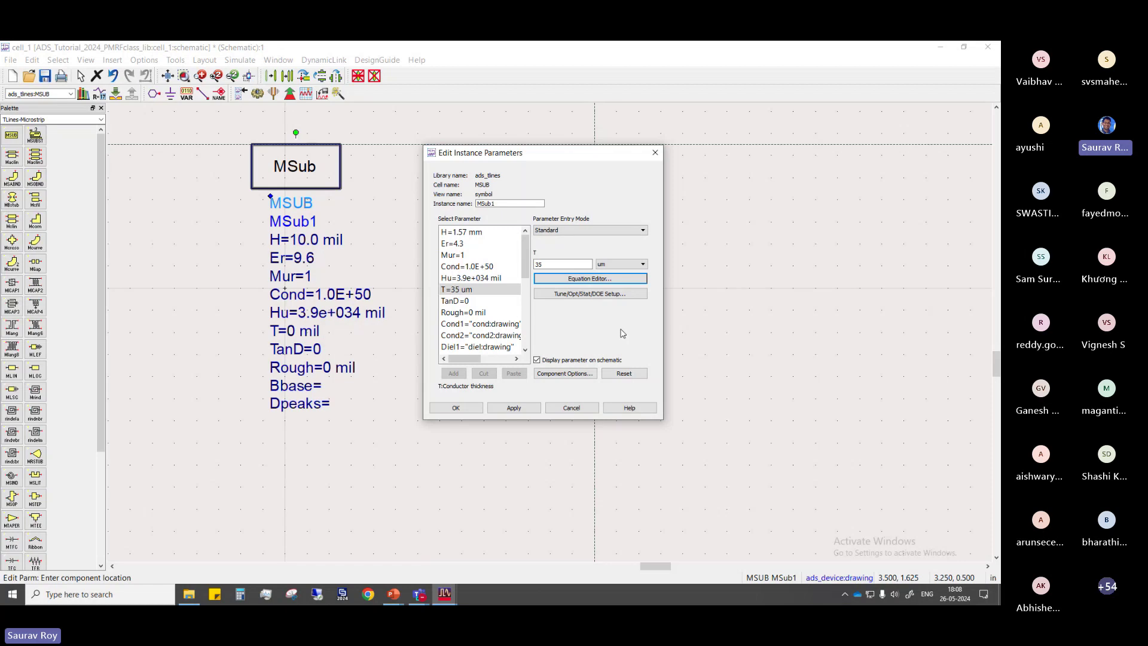
Set the substrate's dielectric loss tangent TanD to 0.025
click(463, 302)
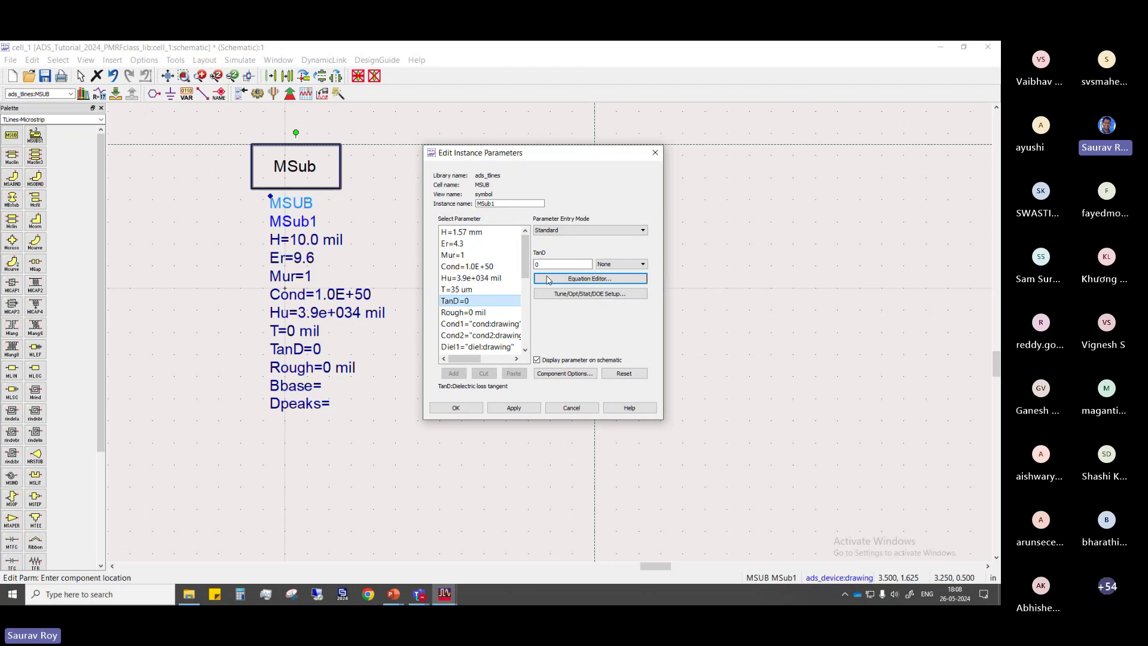
click(571, 263)
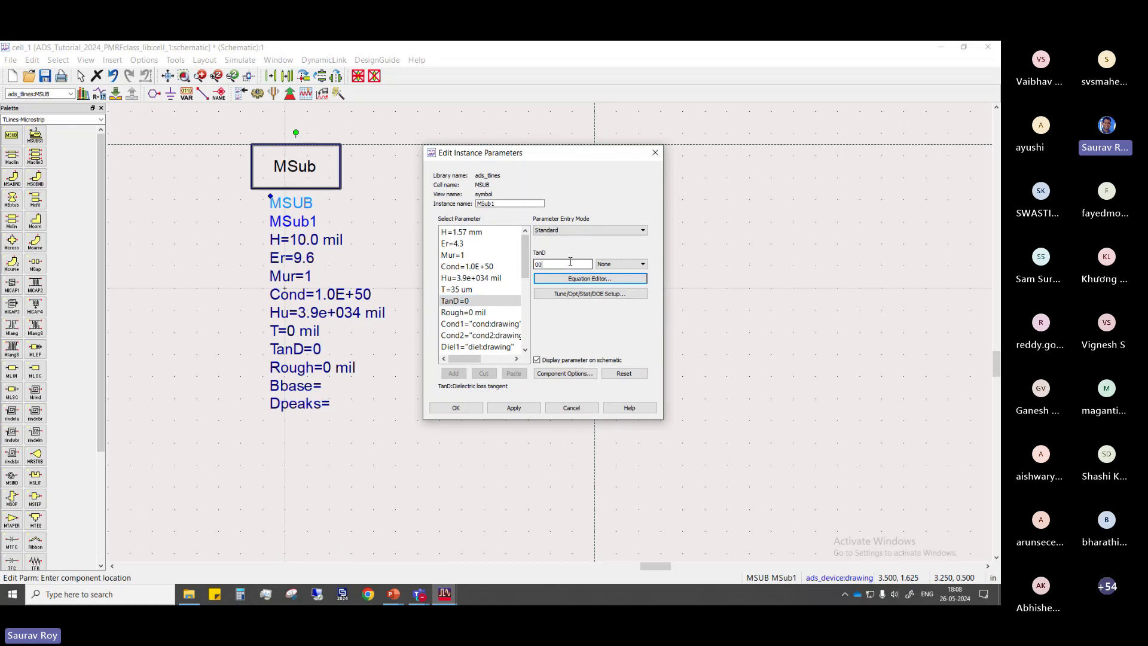
text(.025)
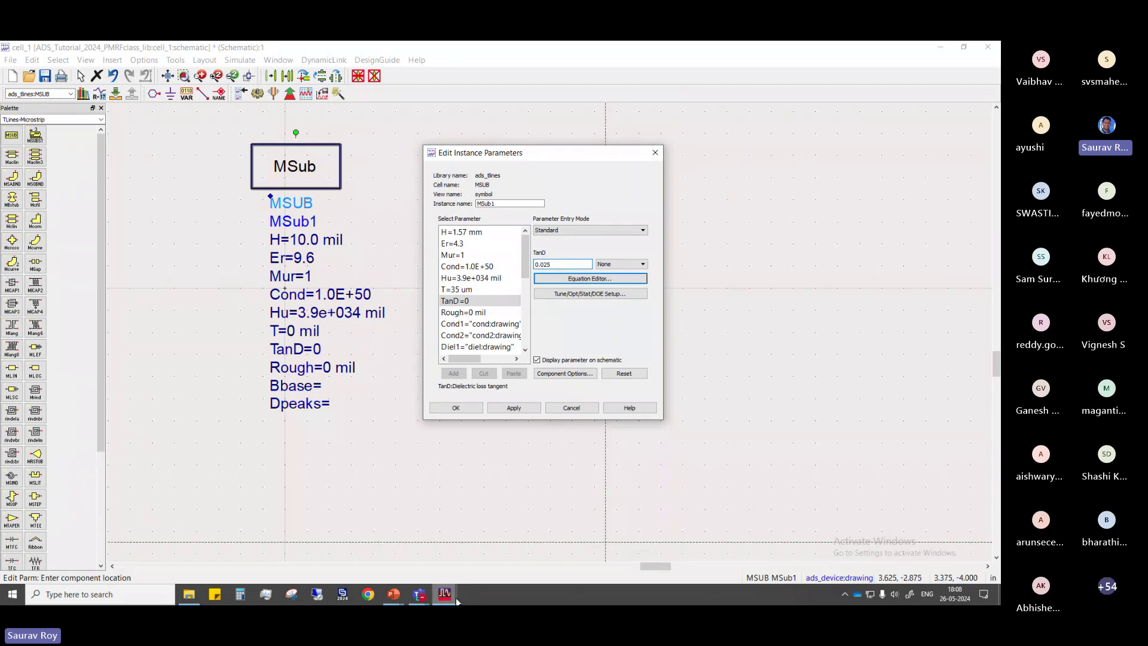
Check the PowerPoint slide show, return to ADS and apply the edited parameters to the MSub component
mouse_move(391, 598)
click(471, 565)
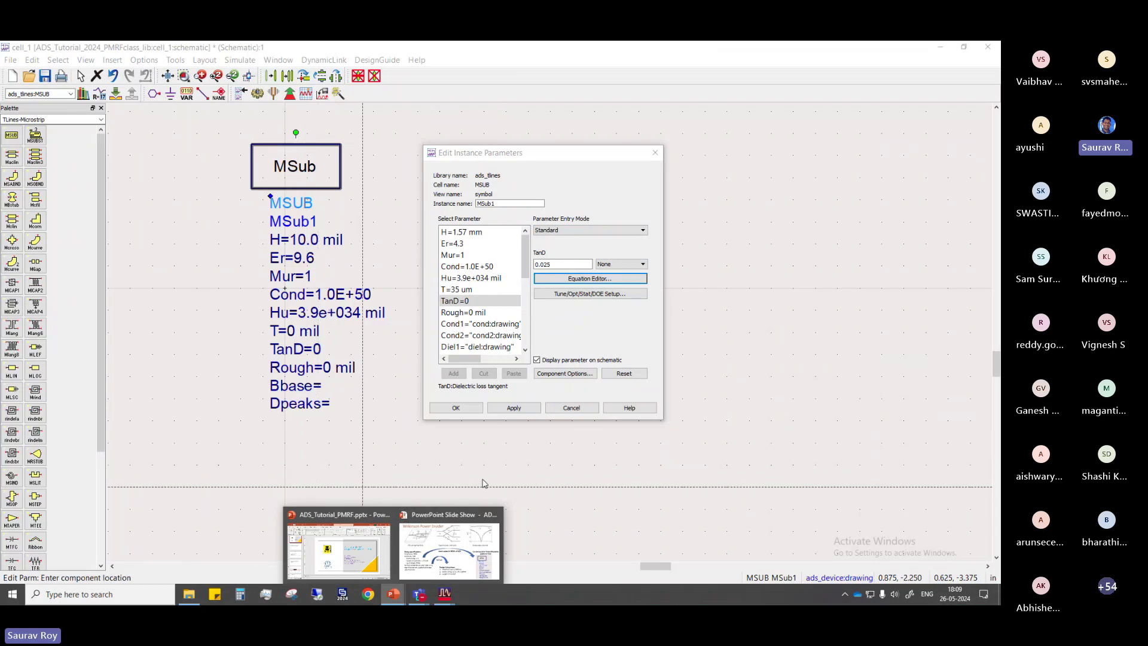
click(555, 328)
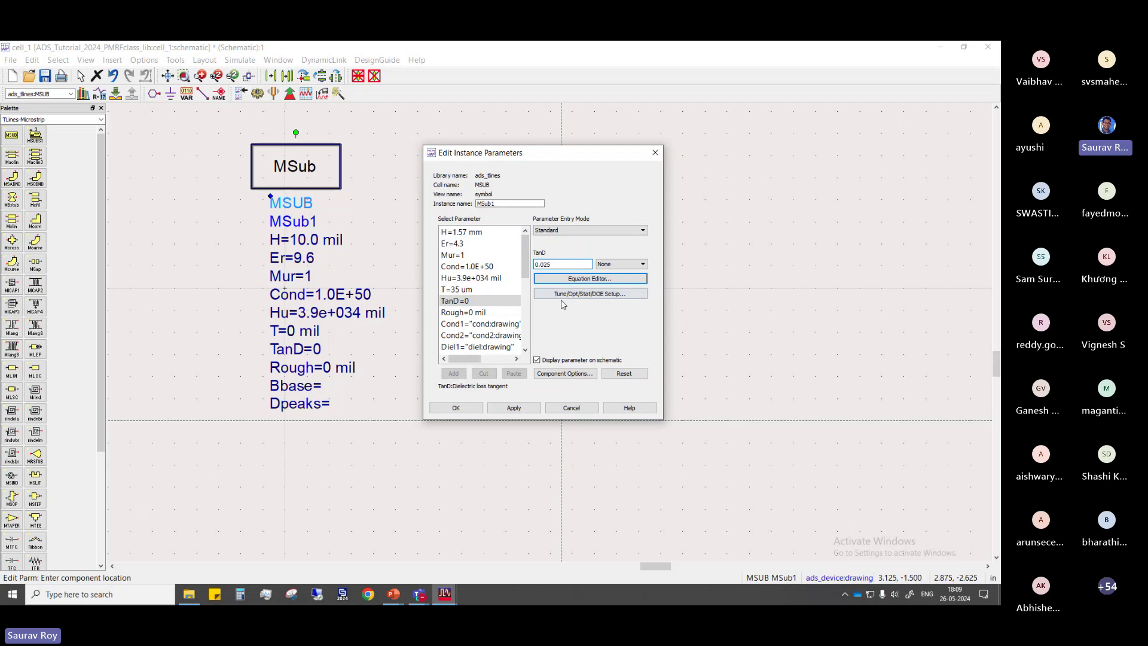
click(513, 407)
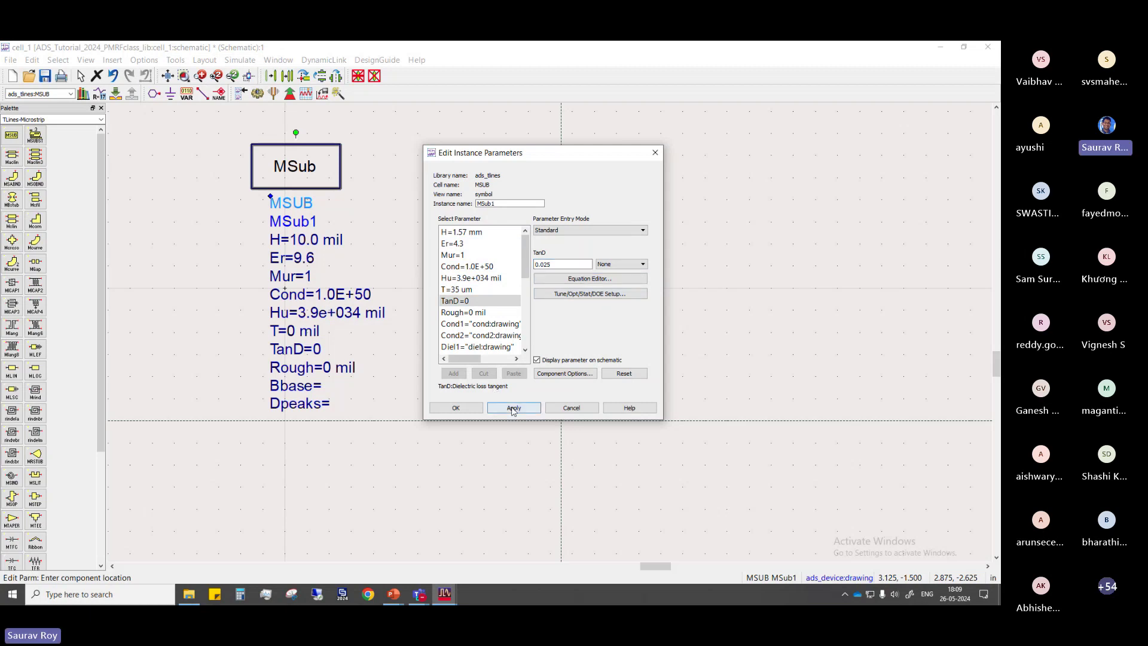
click(470, 409)
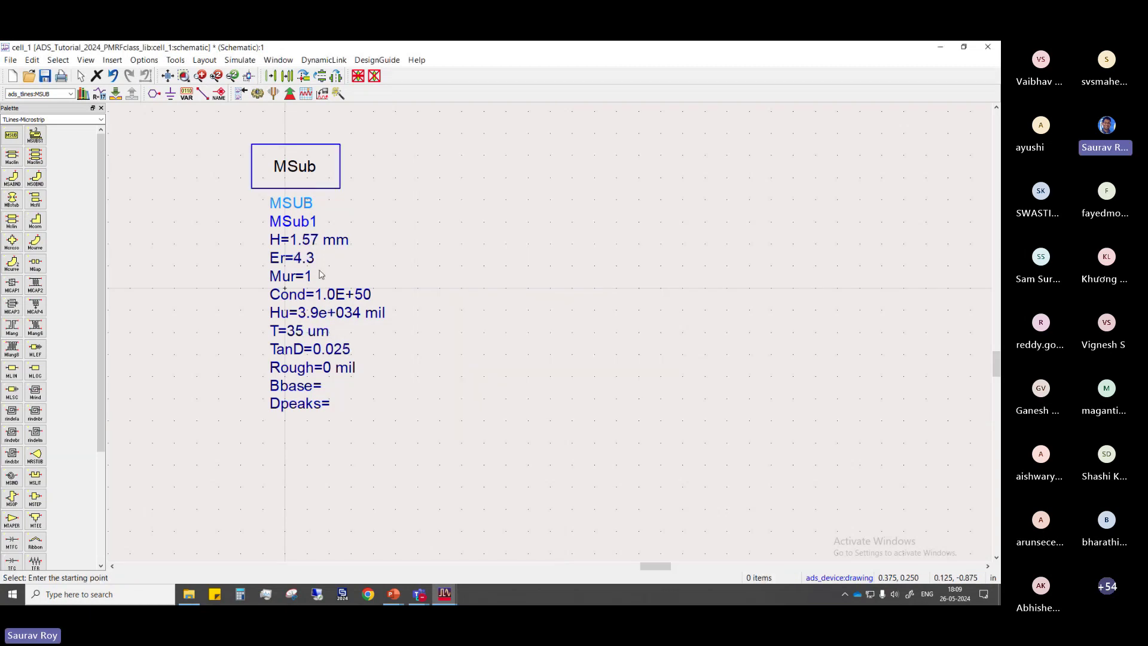
Reopen the MSub component's parameters to review the instance name and close them without changes
double_click(303, 206)
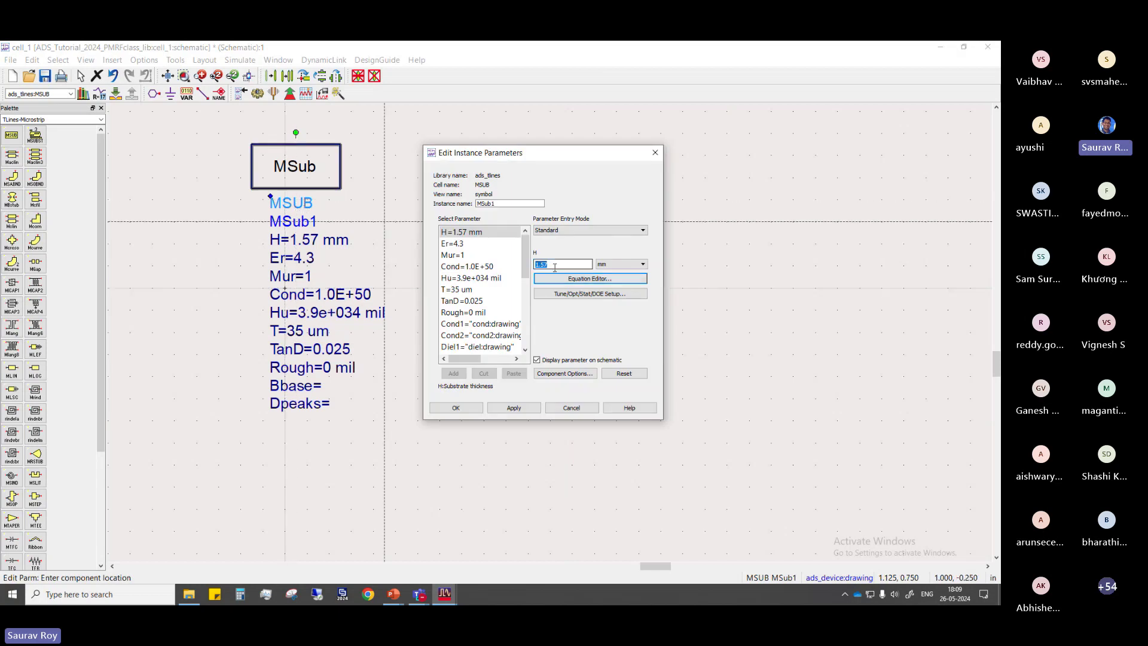
drag(499, 204, 433, 199)
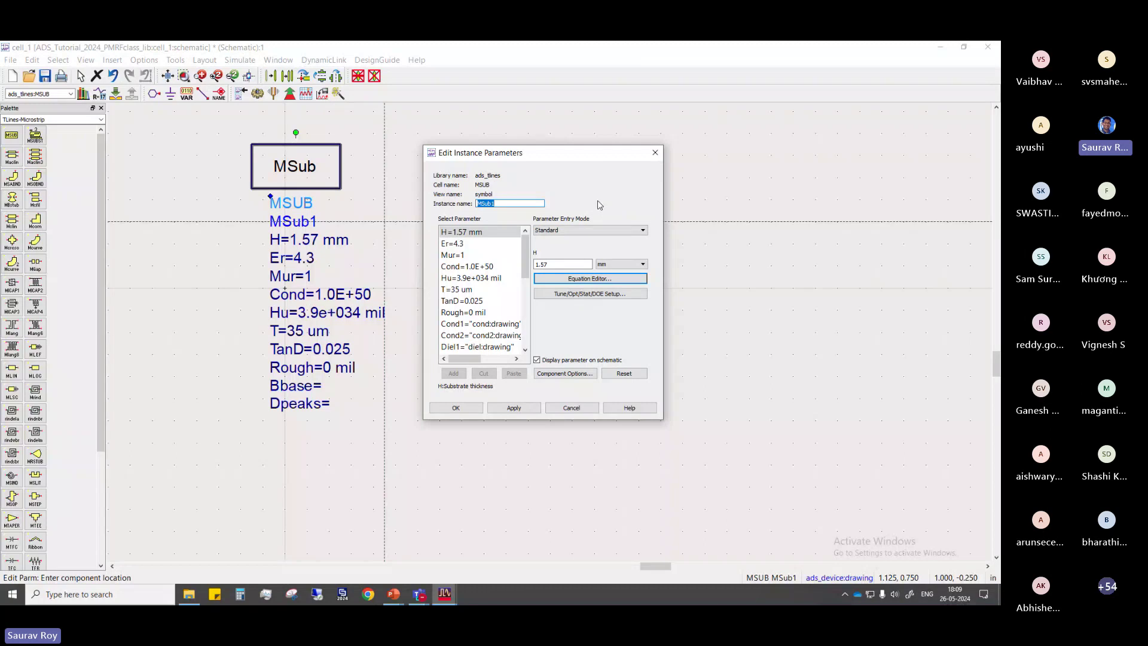
click(654, 153)
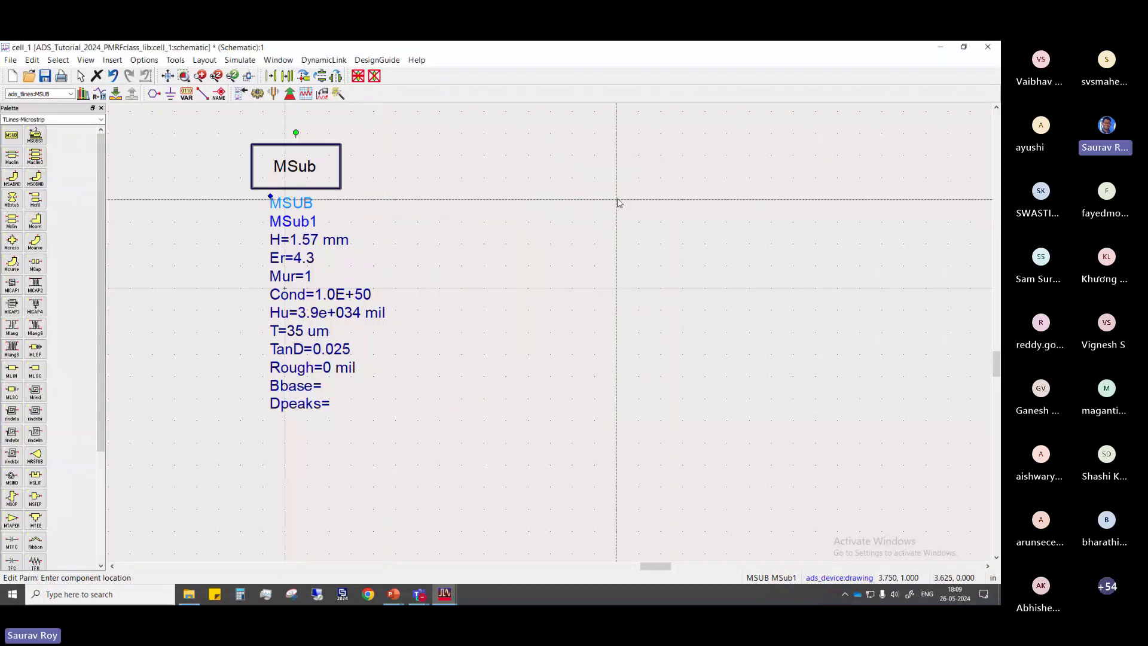
key(Escape)
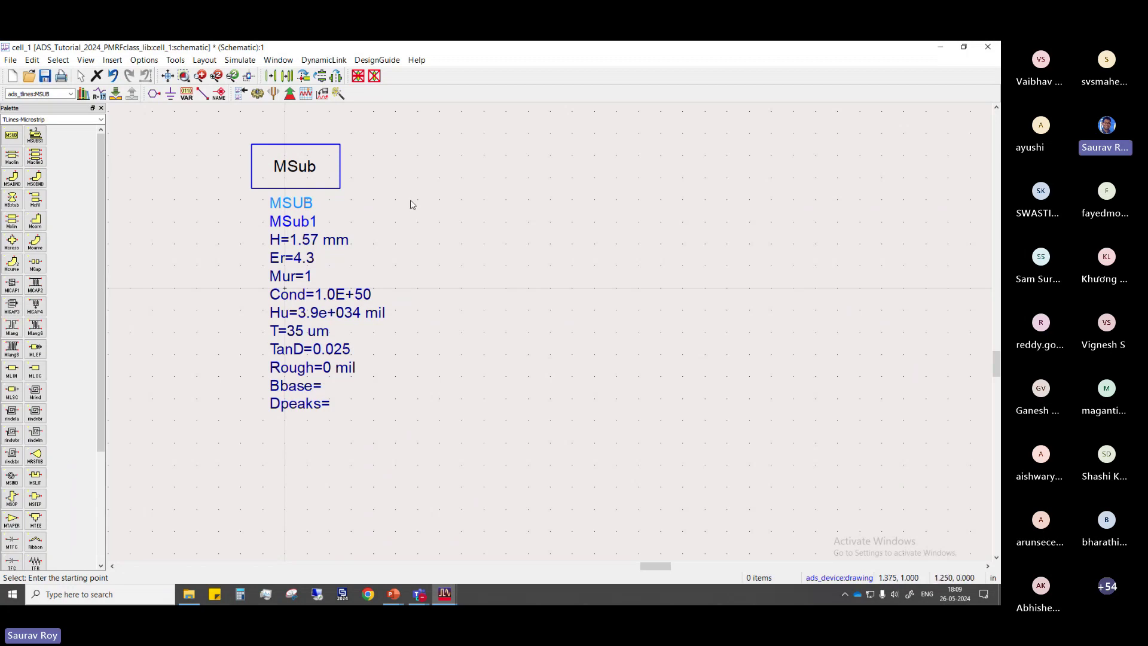
Switch to the PowerPoint slide show and examine the Wilkinson power divider design specifications and MSub input values
scroll(526, 317, down, 3)
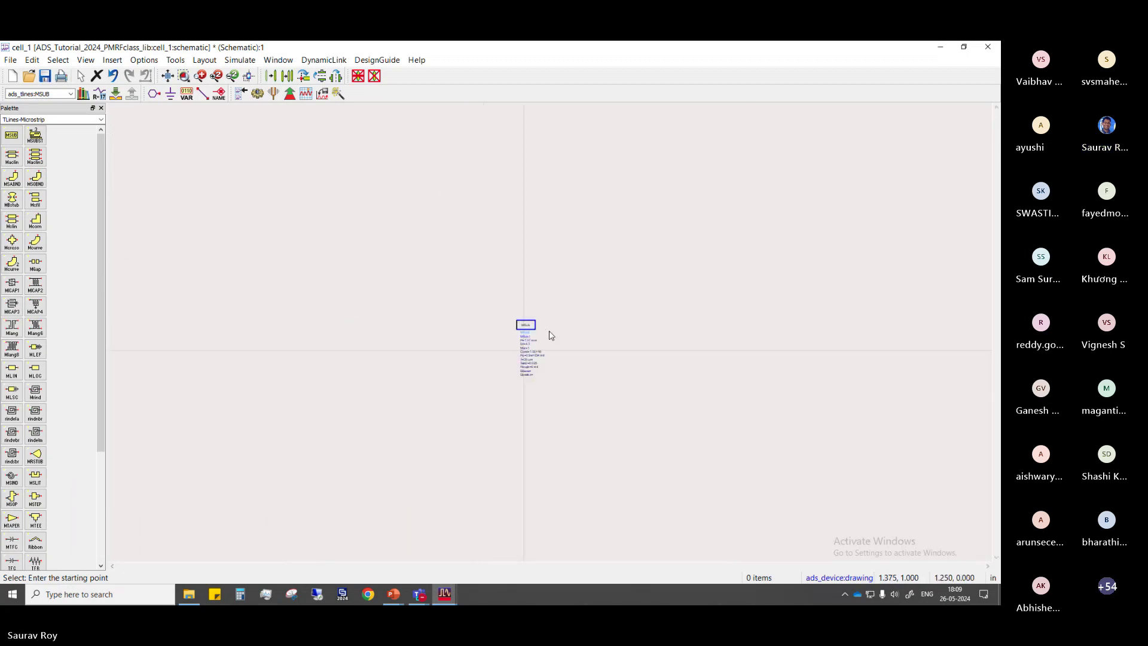
scroll(547, 334, up, 3)
drag(537, 343, 379, 218)
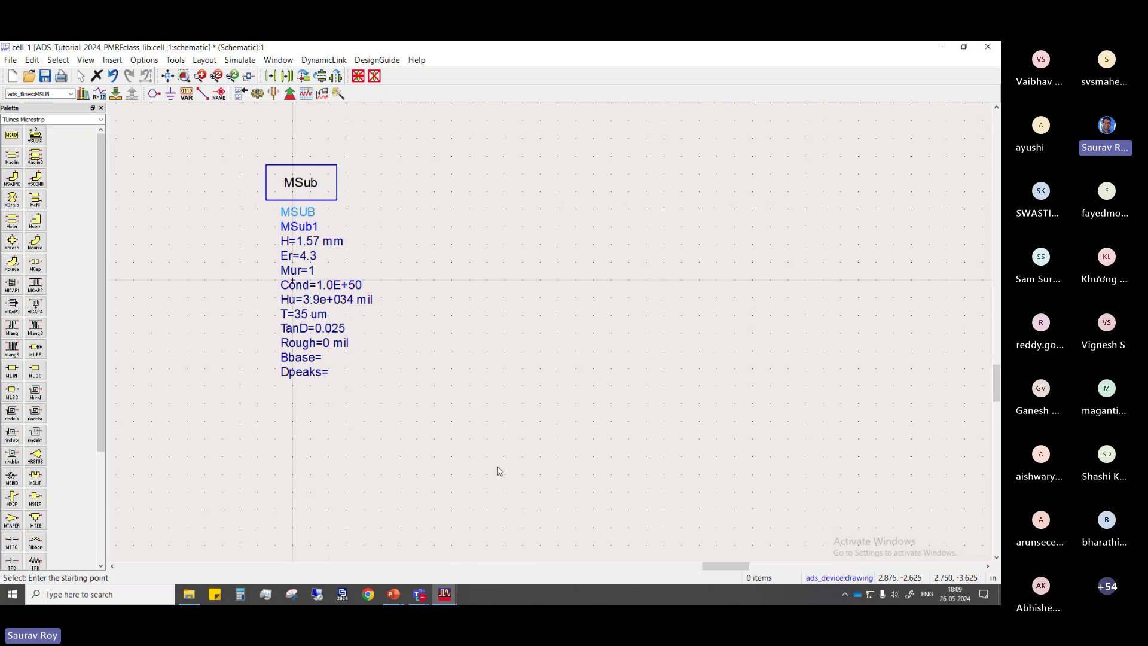
click(394, 593)
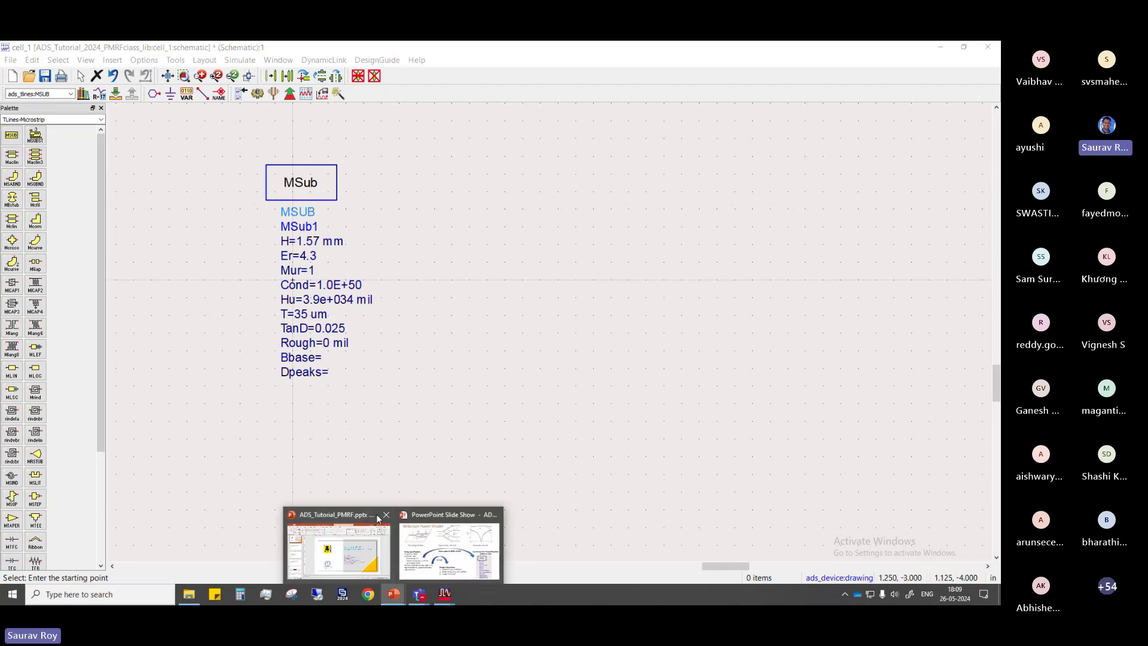
click(437, 555)
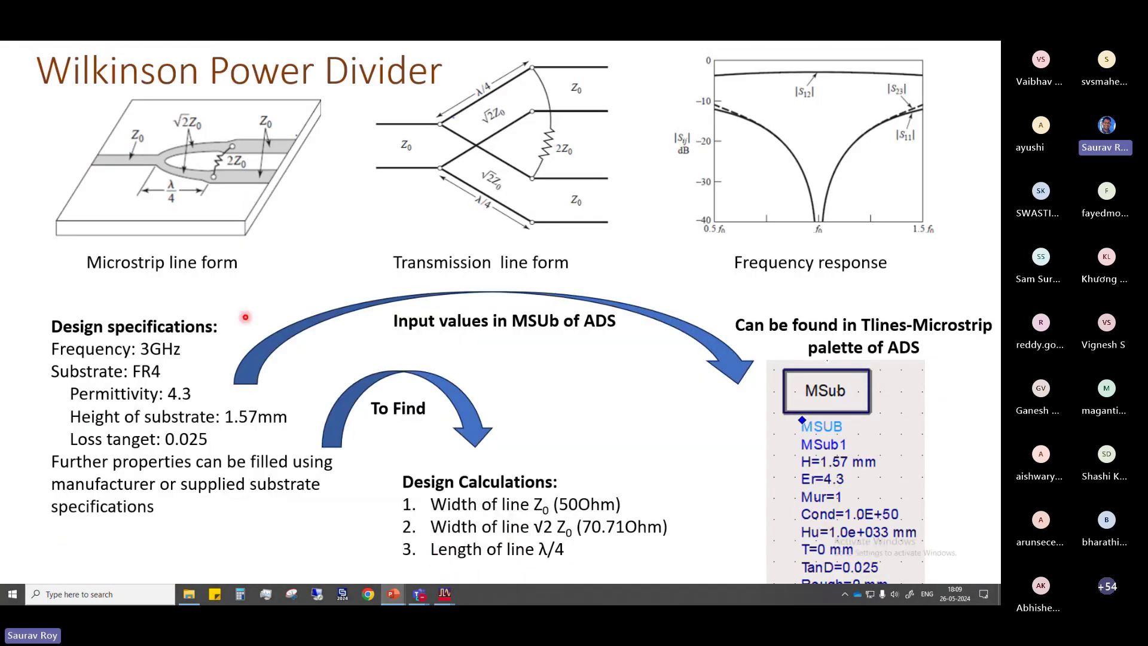
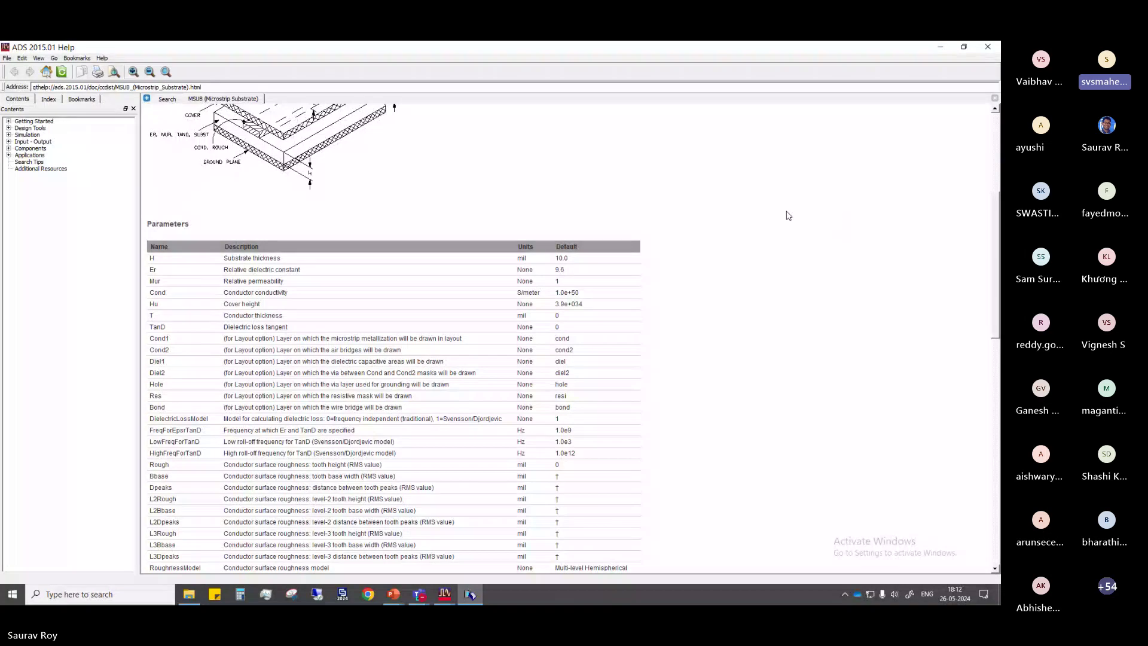
Close the MSUB help page and cancel the instance parameter dialog
click(988, 50)
click(572, 409)
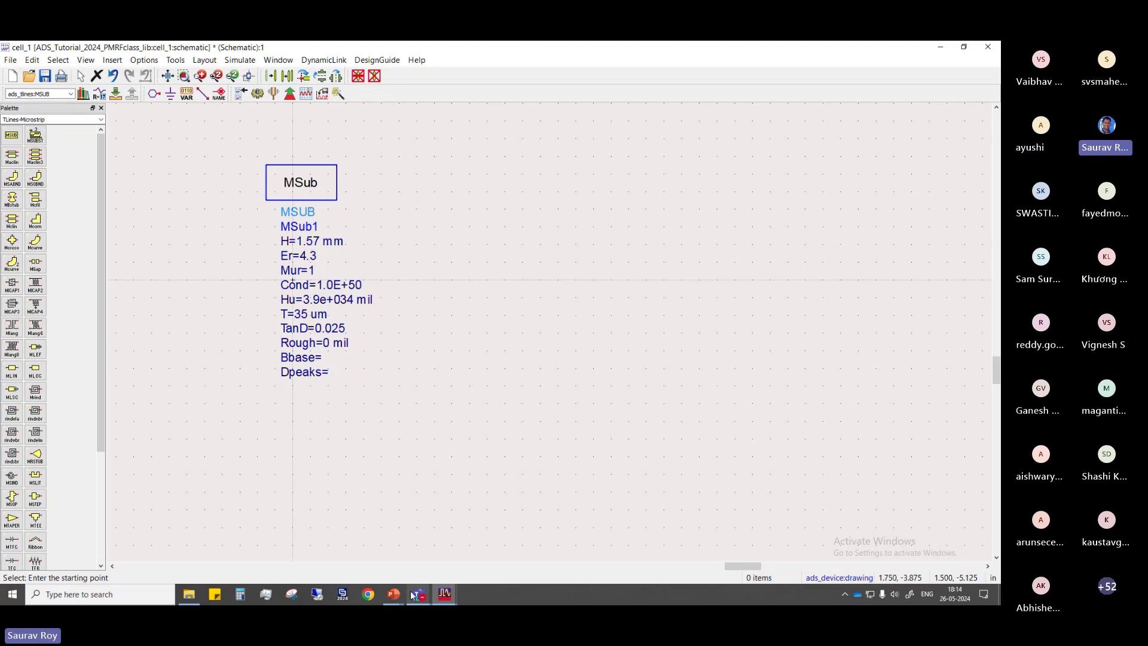
Review the slide with the LineCalc steps for the Wilkinson power divider in PowerPoint and return to the ADS schematic
click(393, 594)
click(435, 546)
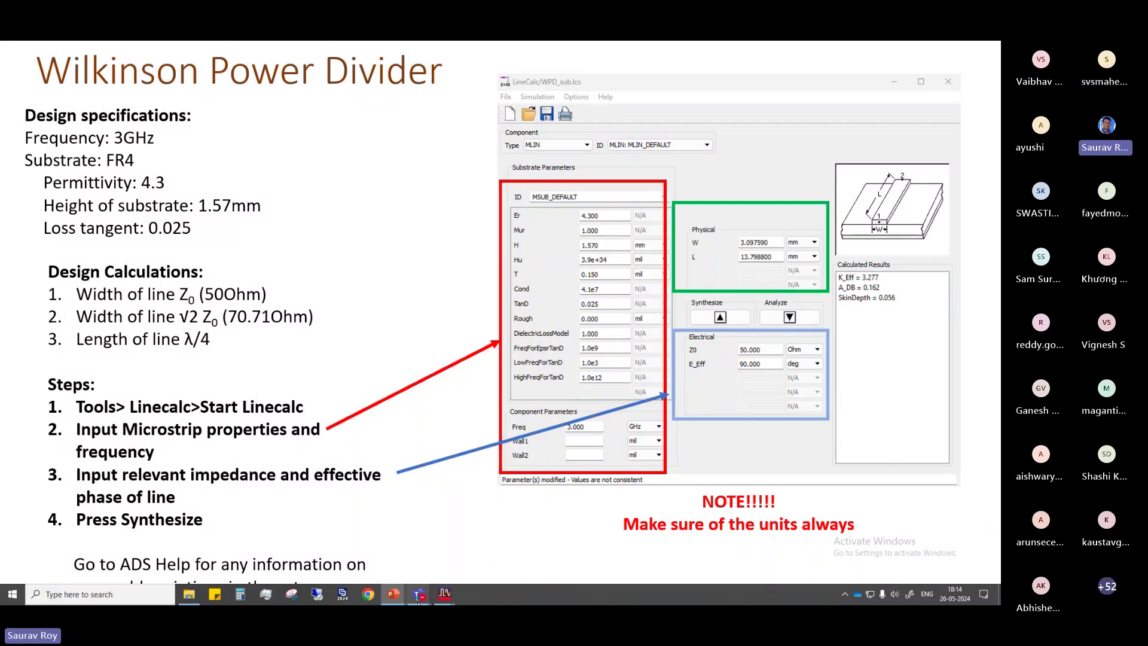
mouse_move(450, 597)
click(479, 554)
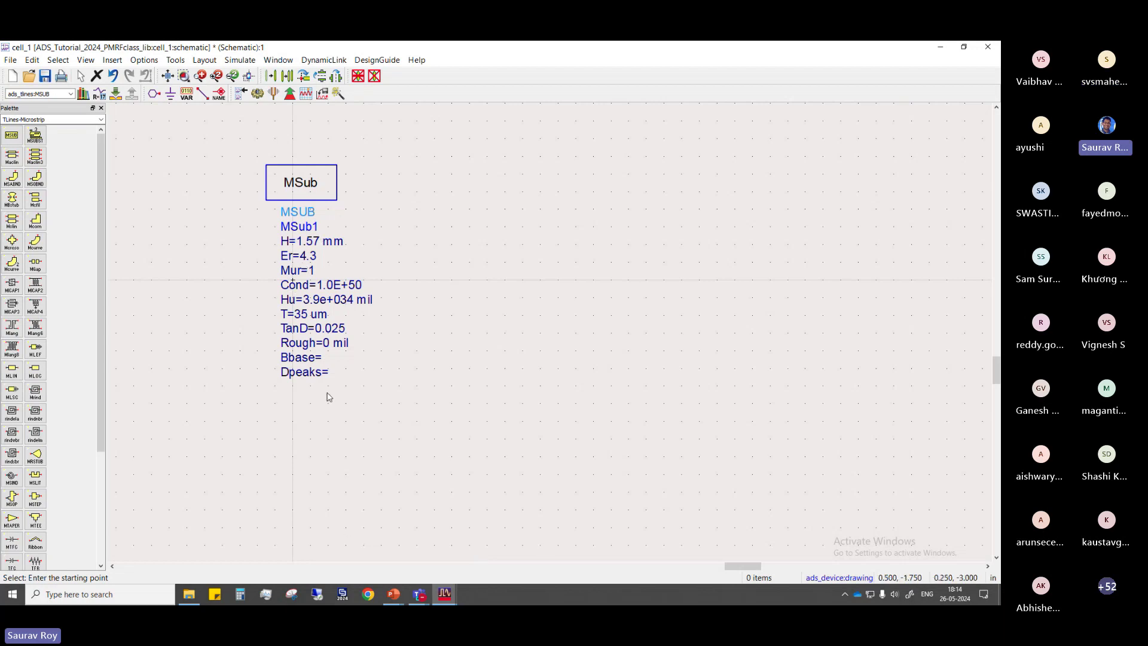
Review the MSub component's Er, T and TanD values on the schematic, leaving them as they are
double_click(288, 257)
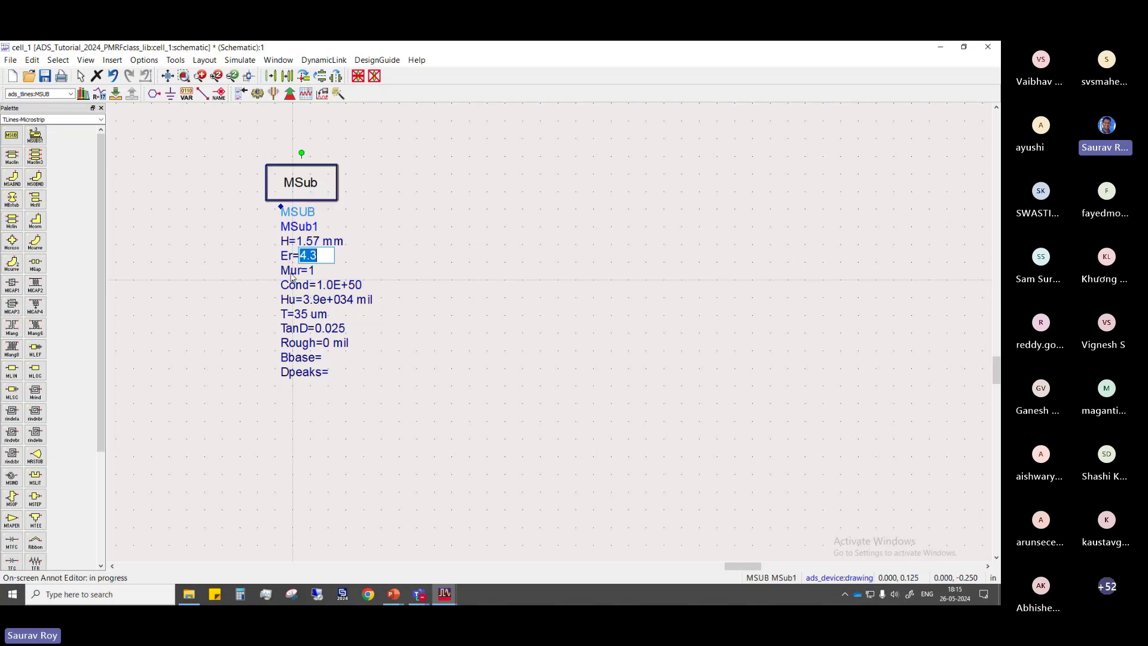
click(442, 338)
click(285, 317)
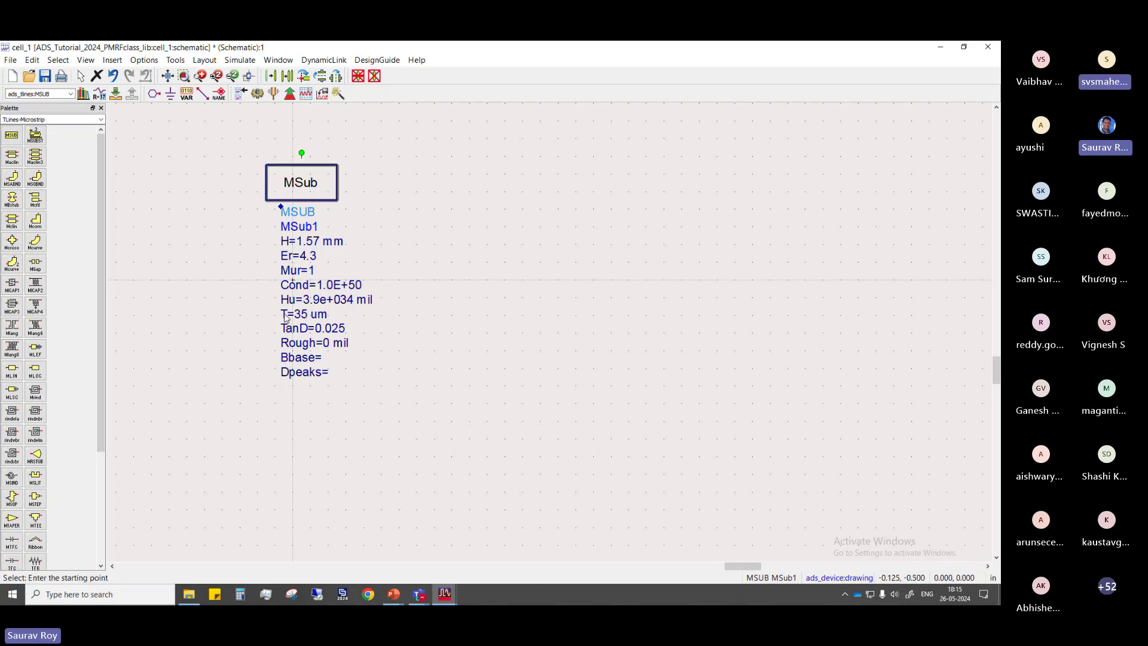
double_click(286, 318)
click(286, 318)
click(314, 331)
double_click(315, 329)
click(508, 361)
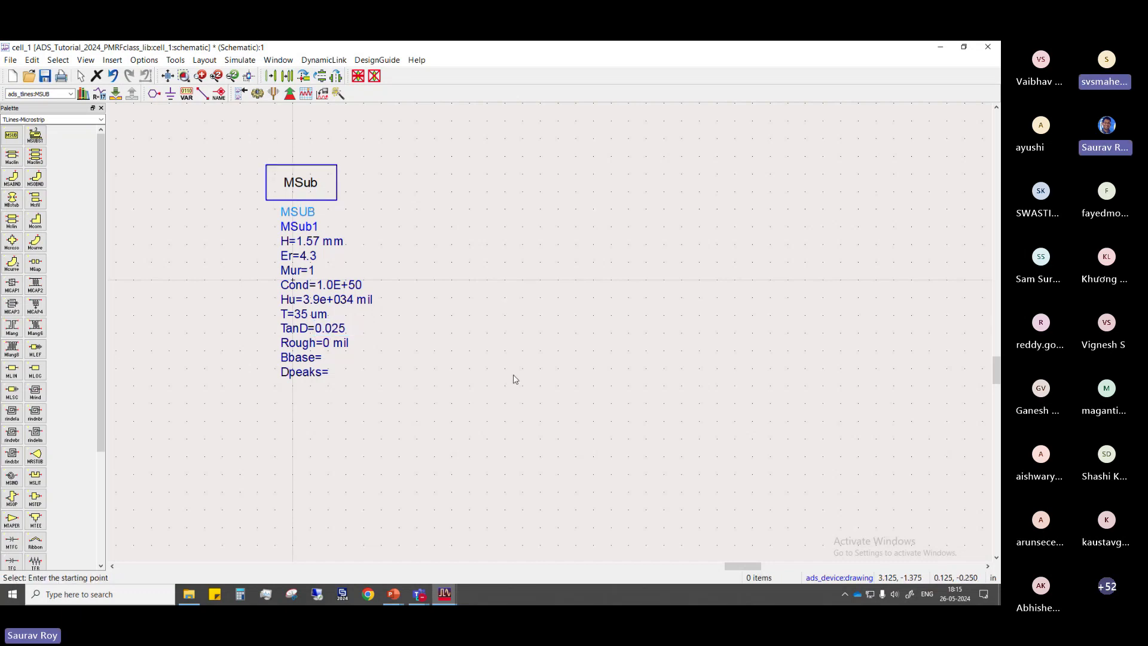
Look up the parameter descriptions on the MSUB help page, and close the help and the instance parameter dialog
click(315, 168)
double_click(315, 168)
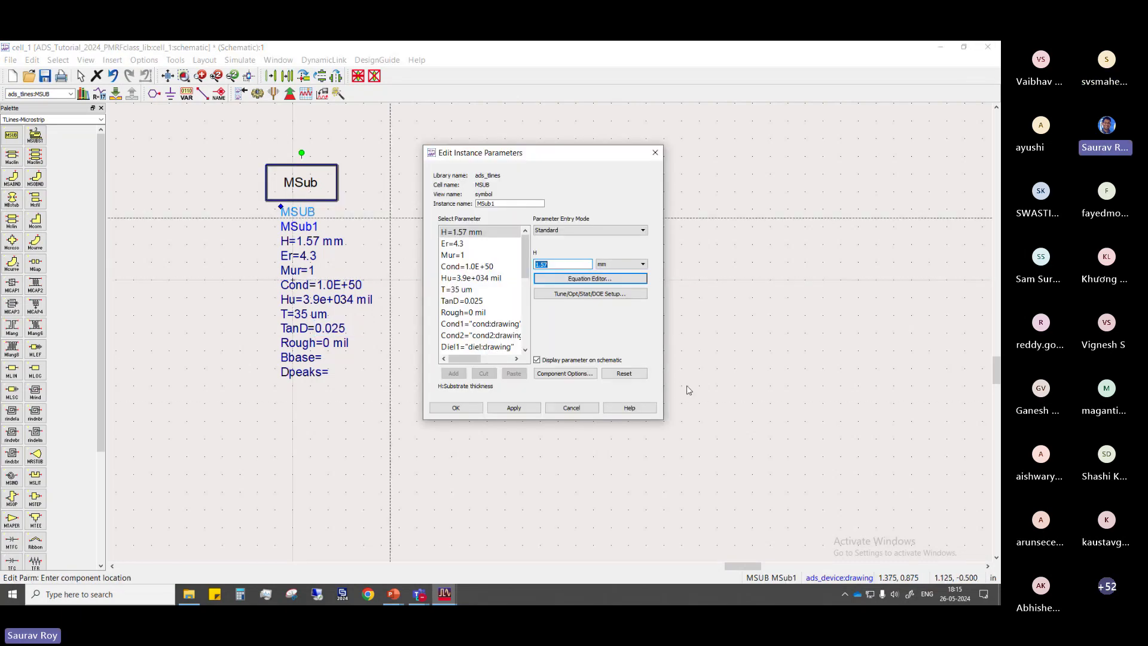
click(629, 407)
scroll(410, 415, down, 4)
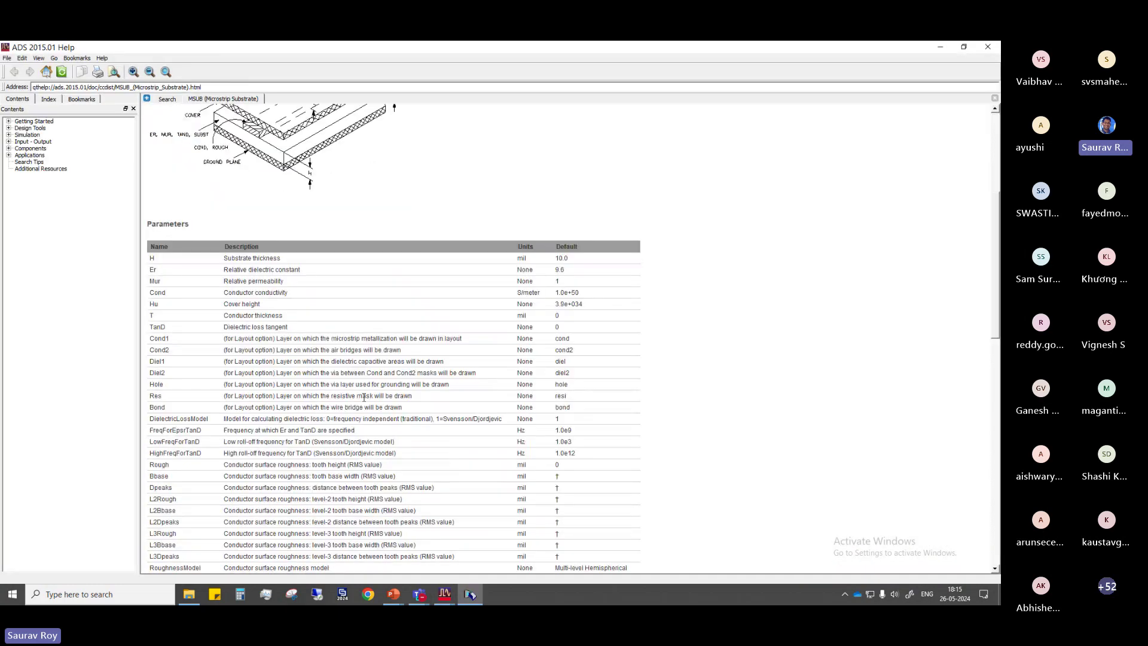
scroll(364, 397, down, 4)
scroll(226, 255, up, 3)
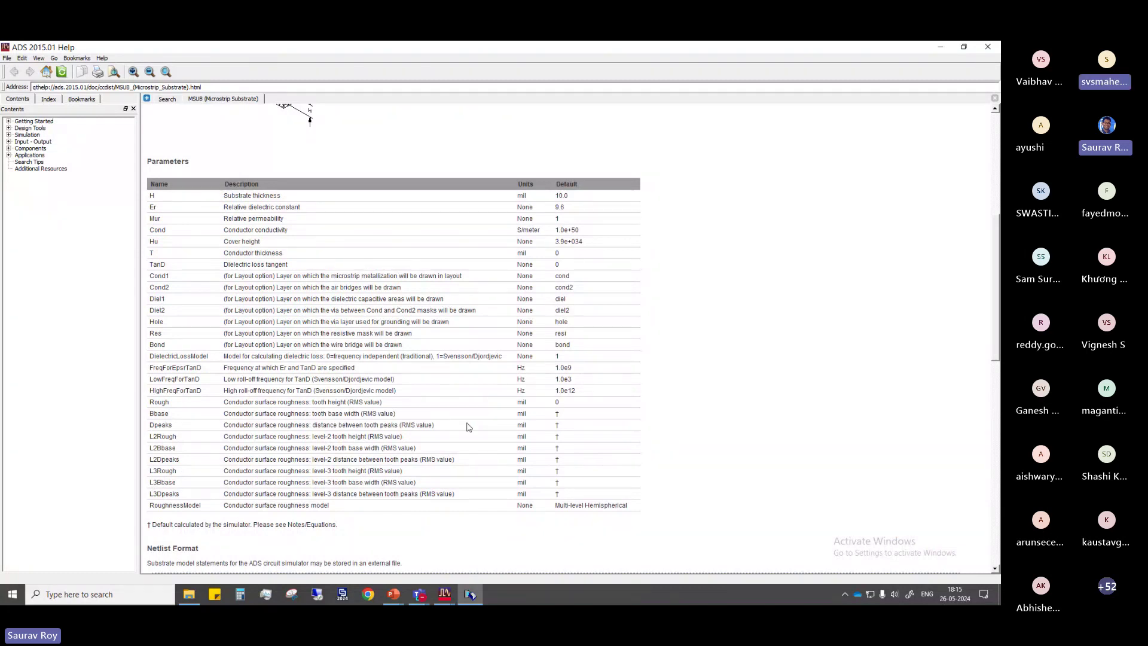
click(987, 46)
click(572, 409)
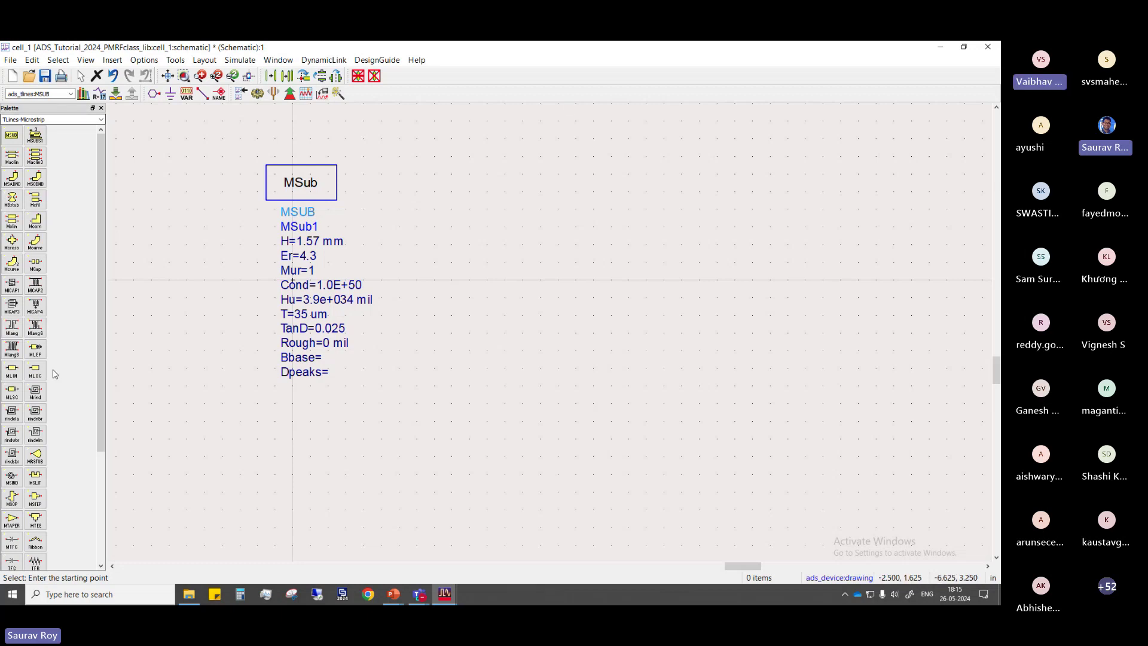
Check the unit choices for the MSub component's substrate thickness H, keep mm, and confirm the instance parameters
click(11, 137)
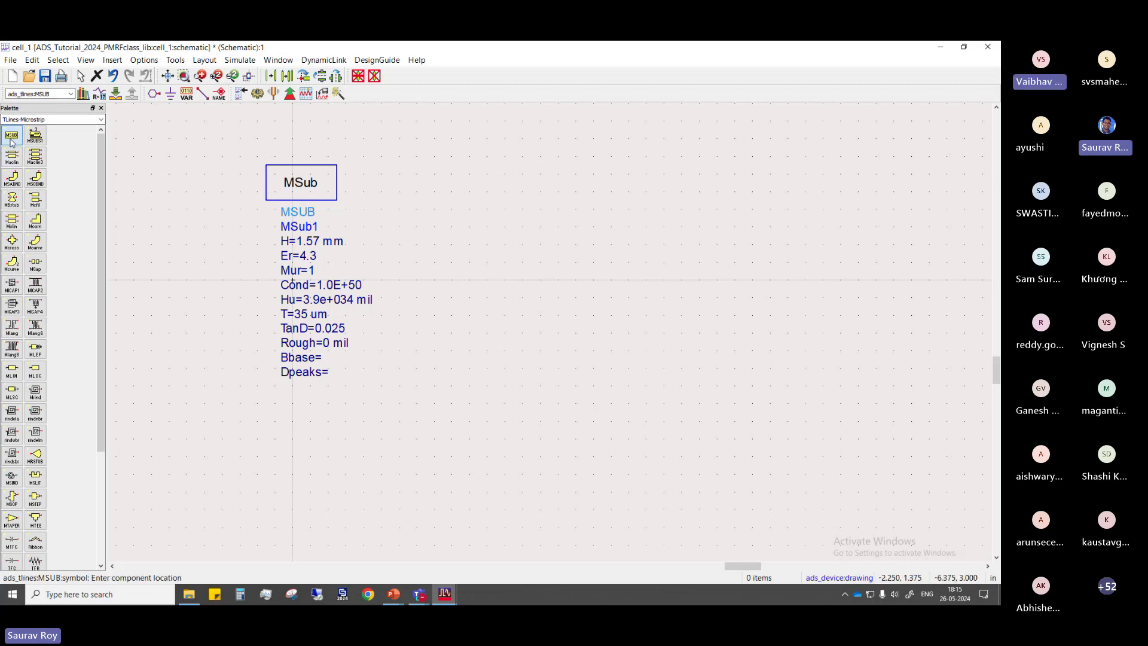
key(Escape)
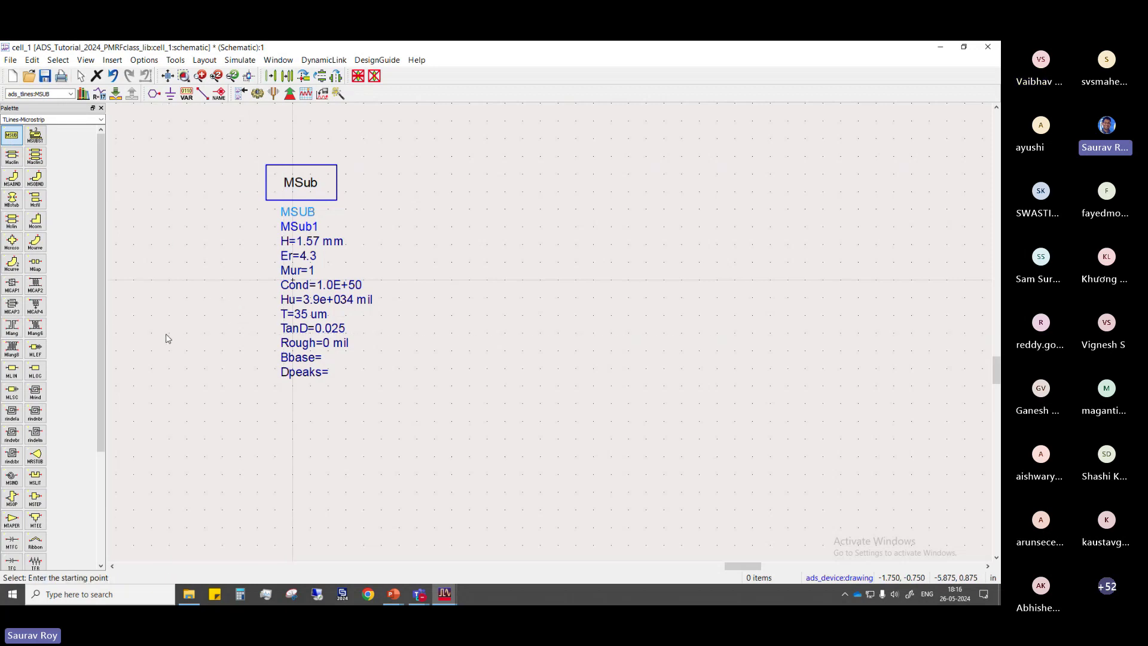
double_click(317, 180)
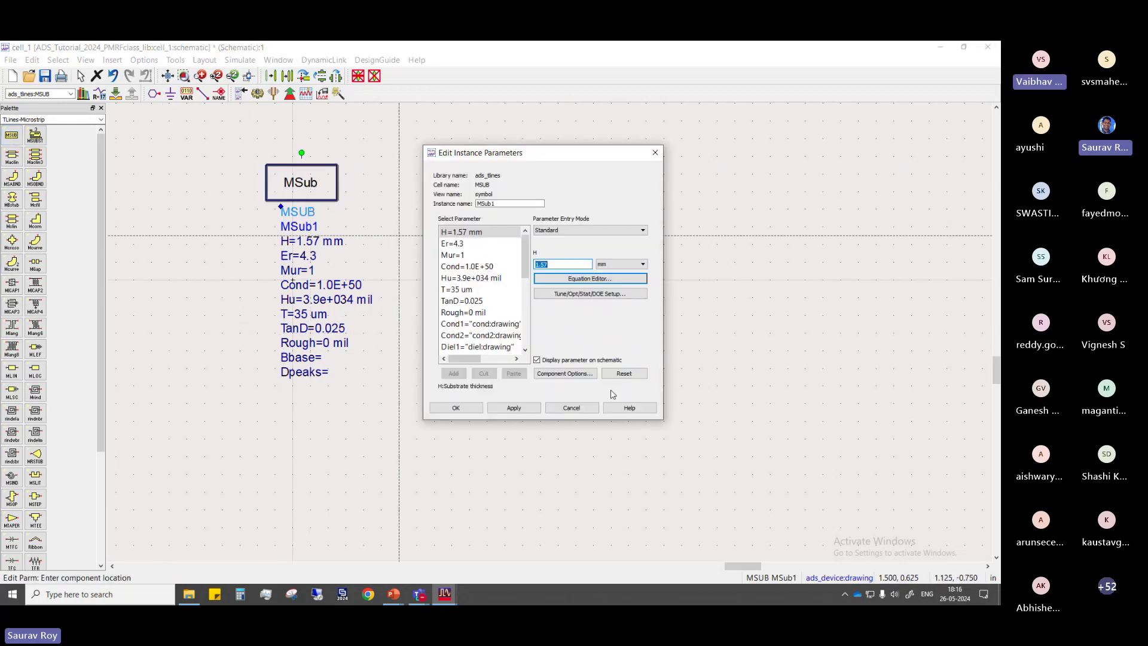
click(642, 264)
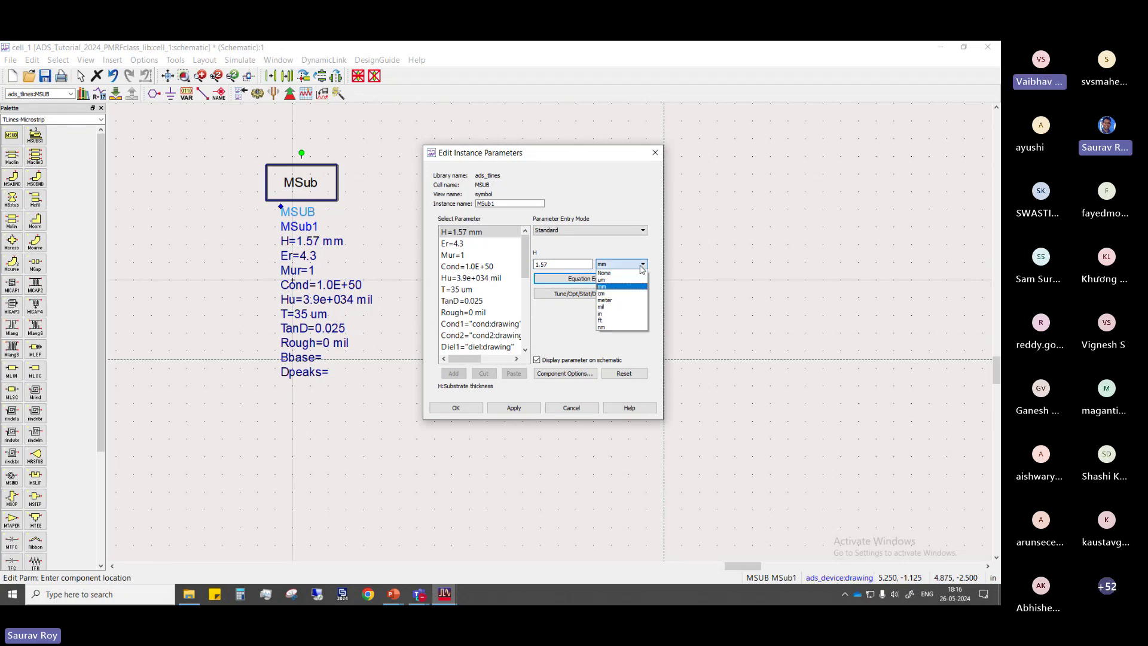
click(616, 286)
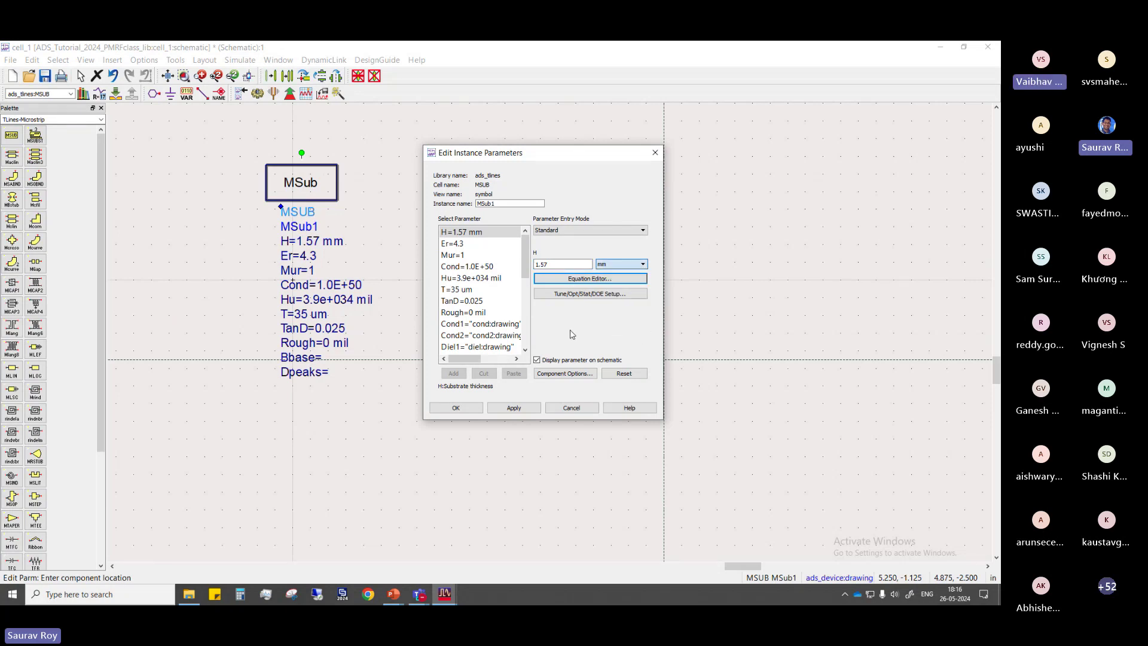
click(456, 408)
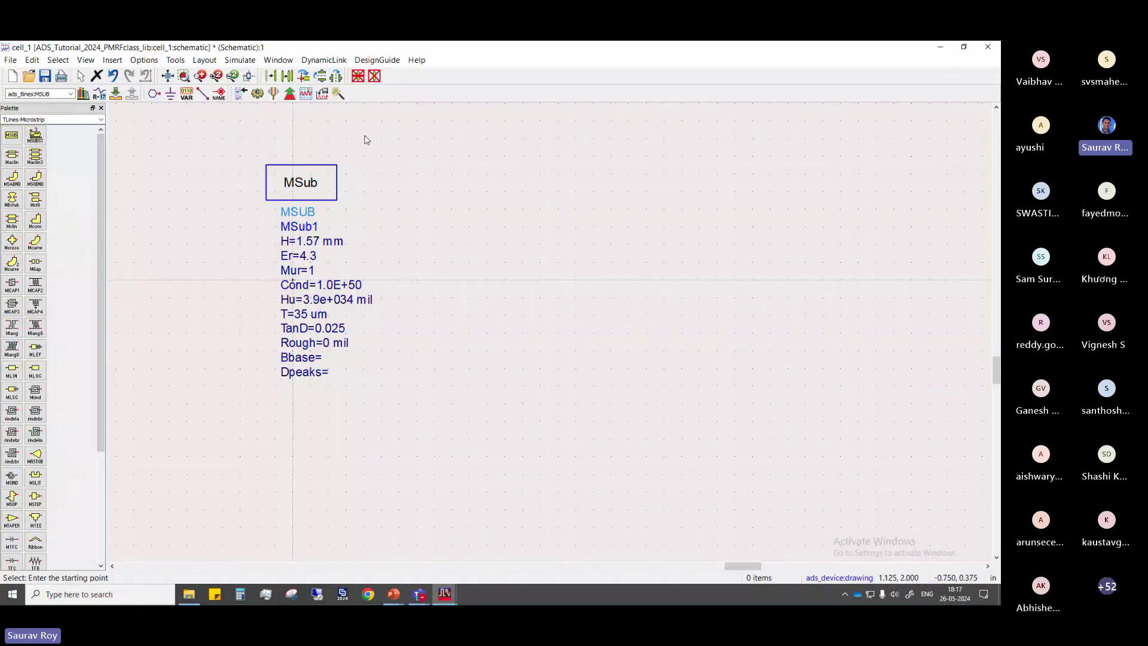
Start LineCalc from the schematic and maximize its window
click(205, 60)
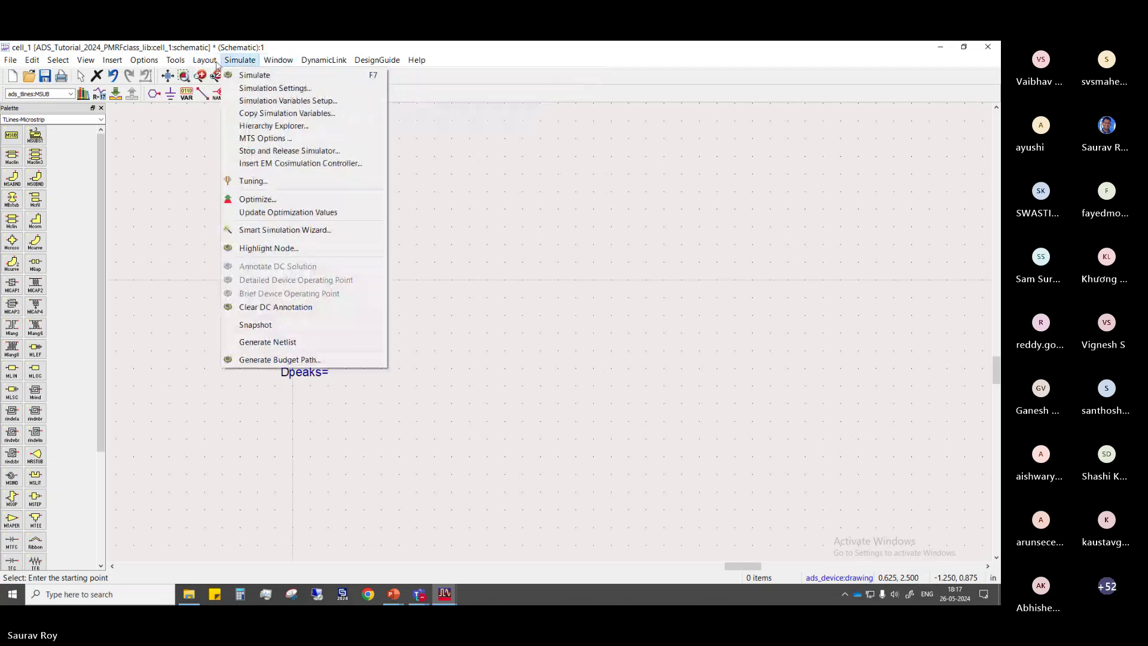
mouse_move(89, 61)
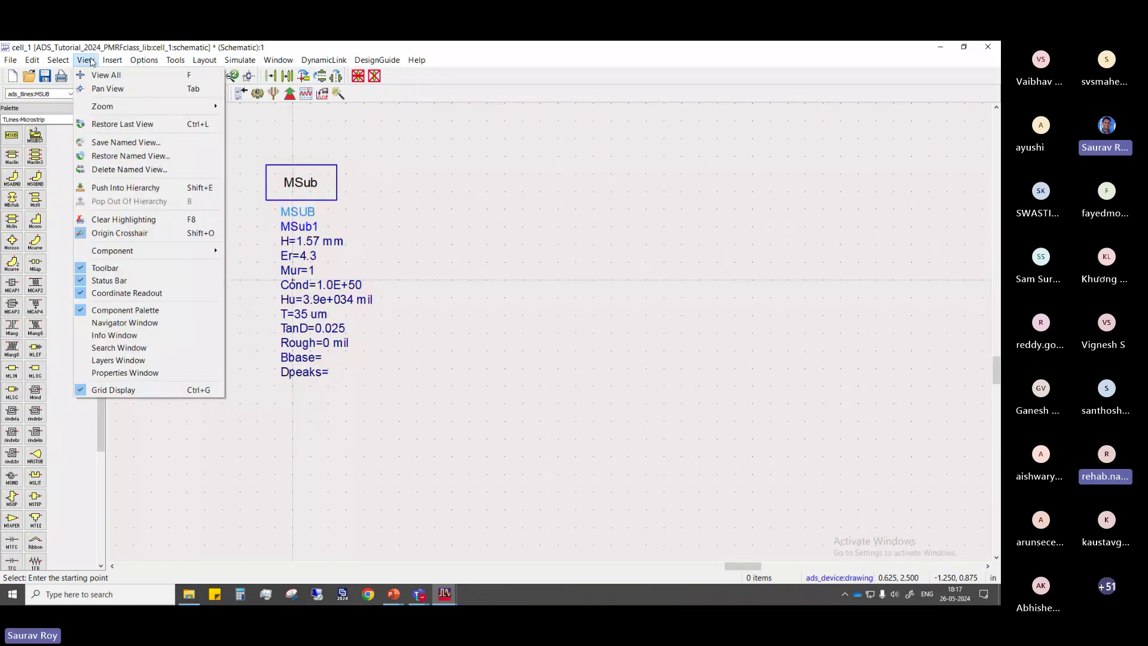
mouse_move(9, 66)
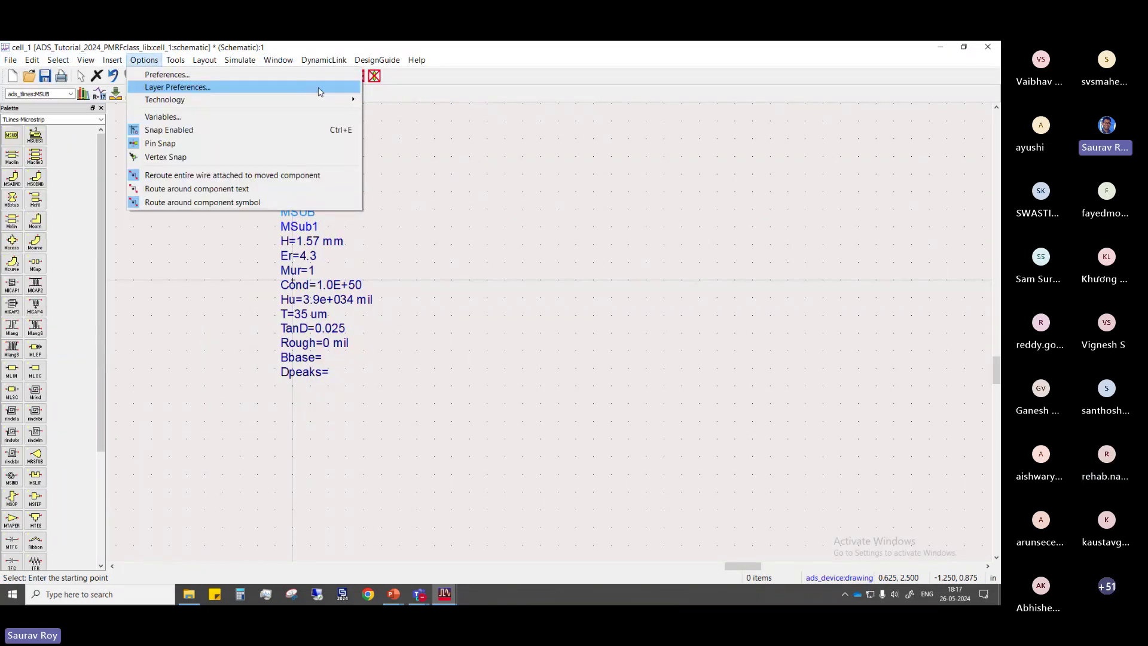
mouse_move(278, 62)
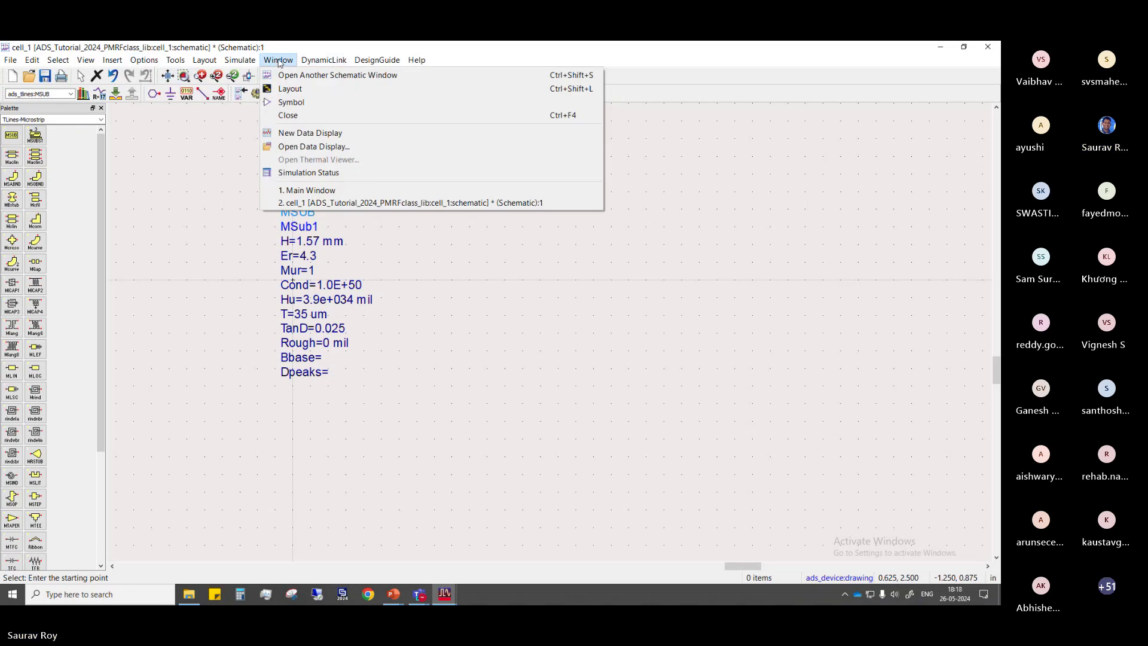
mouse_move(183, 63)
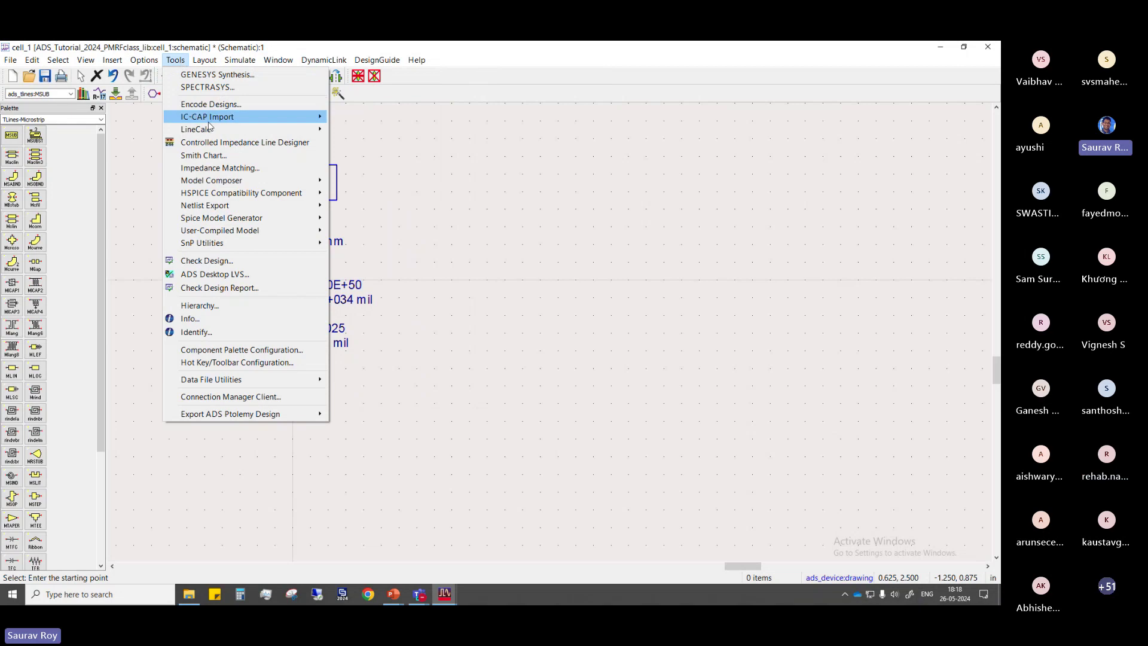
mouse_move(209, 131)
click(354, 139)
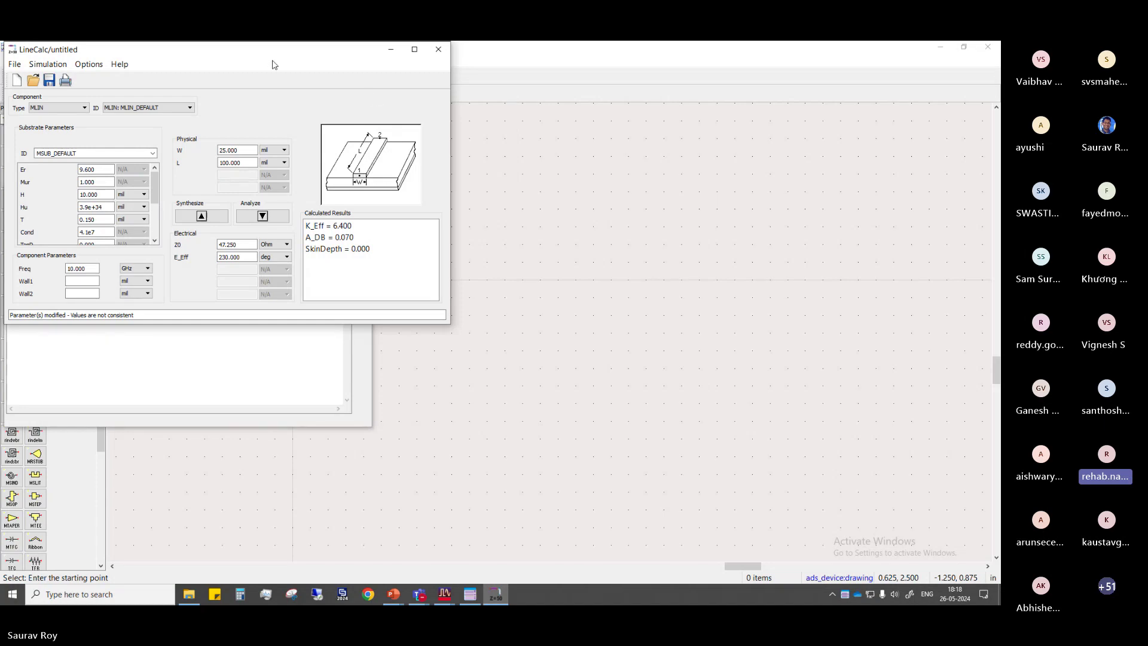
drag(269, 55, 389, 136)
click(534, 131)
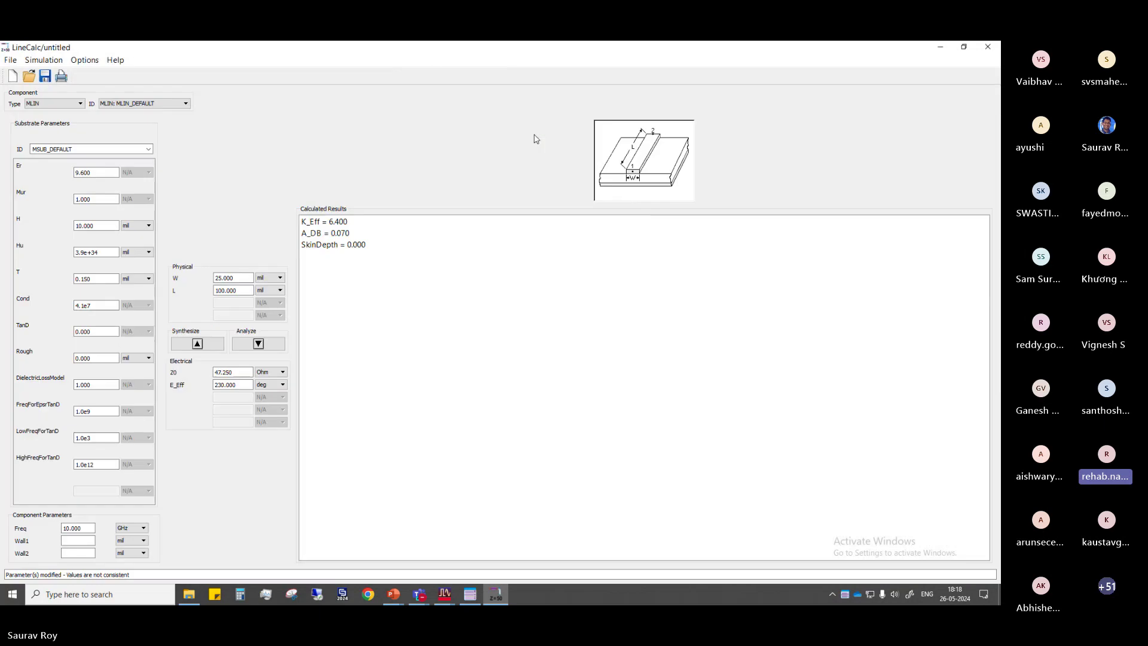
Switch to the Teams meeting, show the participant list and mute everyone in the meeting
click(419, 593)
click(354, 550)
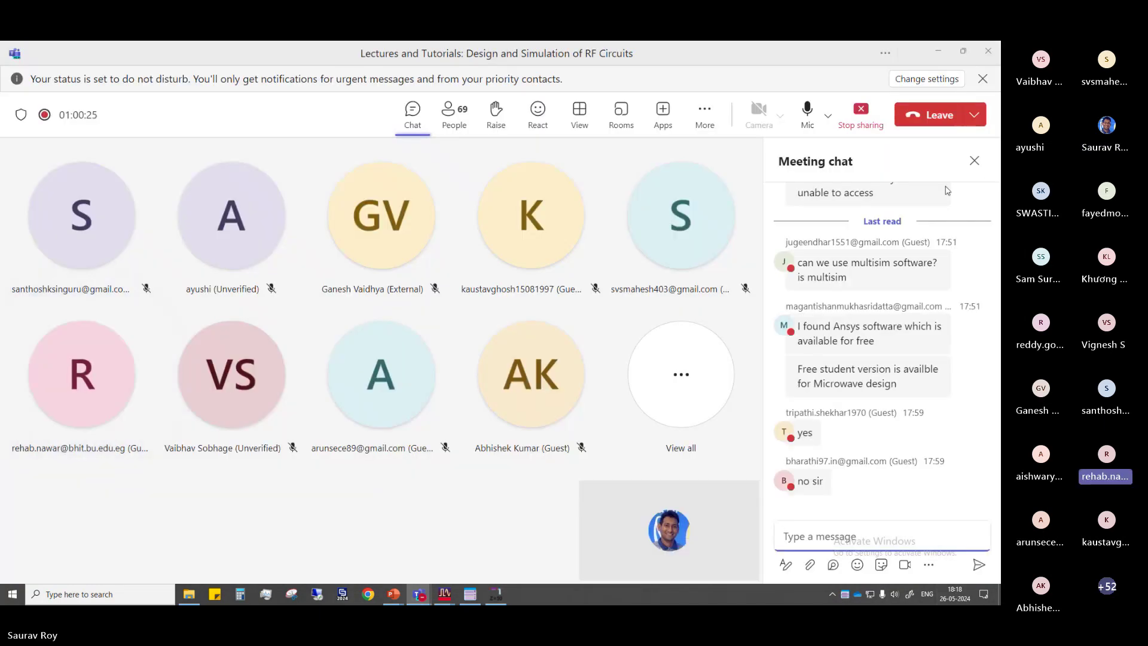
scroll(895, 282, up, 10)
scroll(895, 282, down, 5)
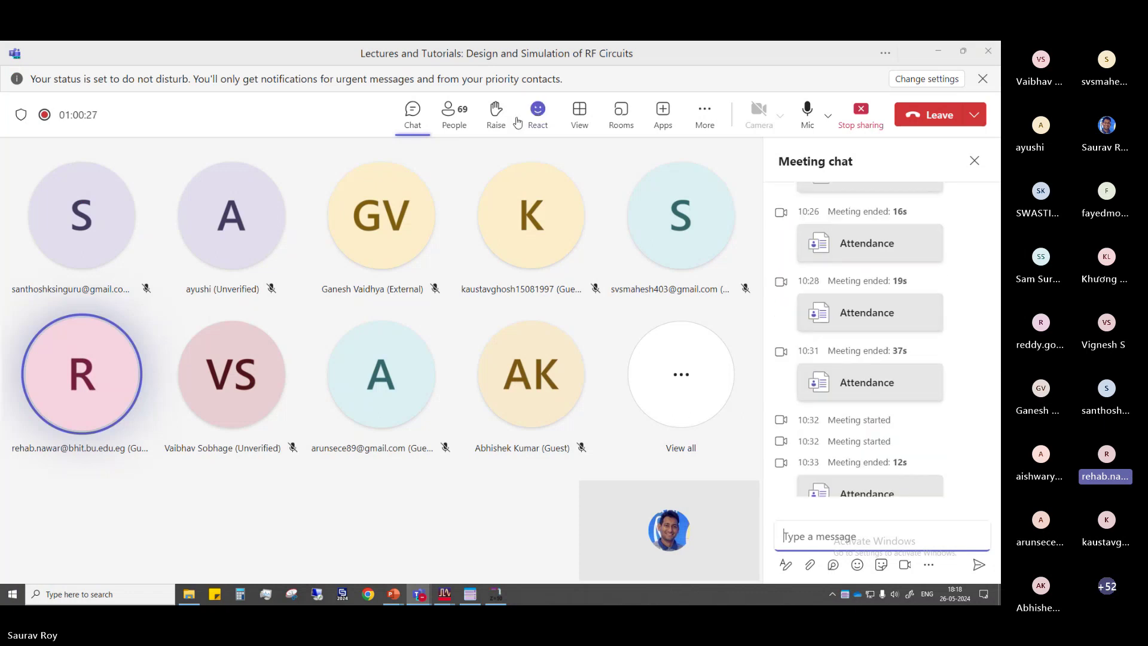
click(454, 113)
click(954, 238)
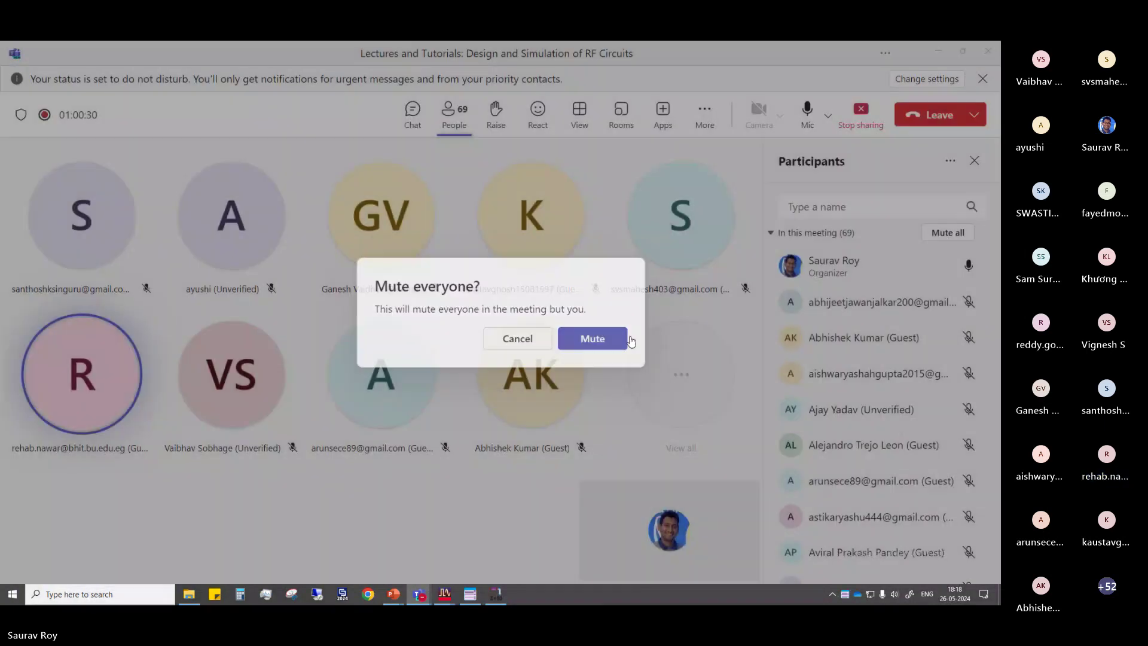
click(628, 338)
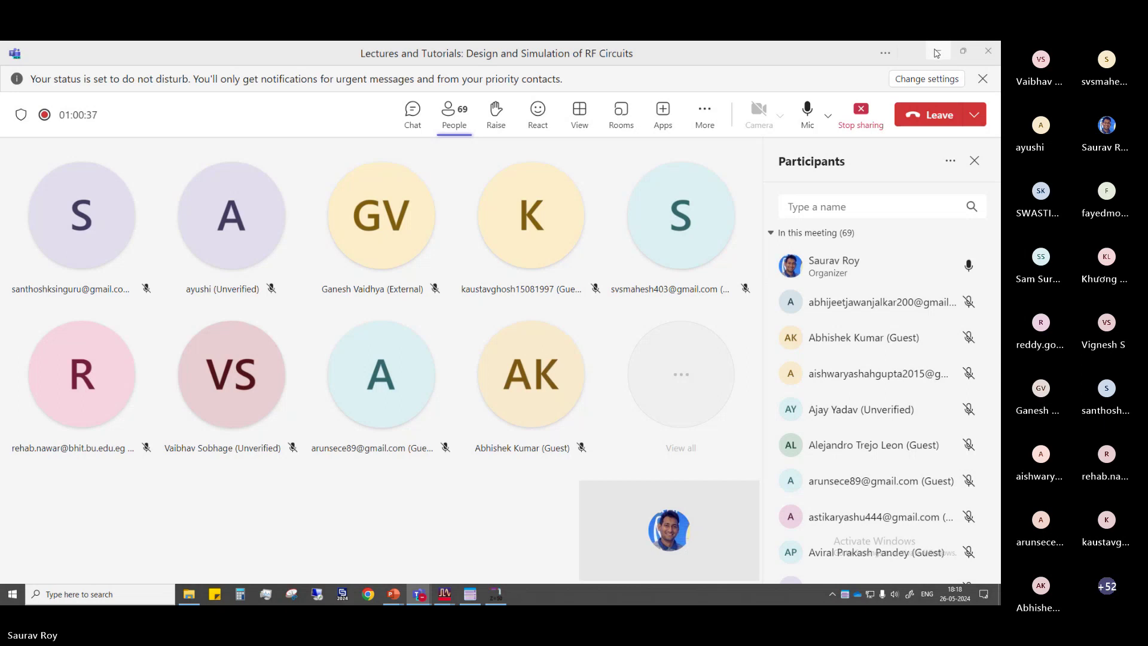
Check the microphone control and additional settings of the Teams meeting, and return to LineCalc
click(706, 115)
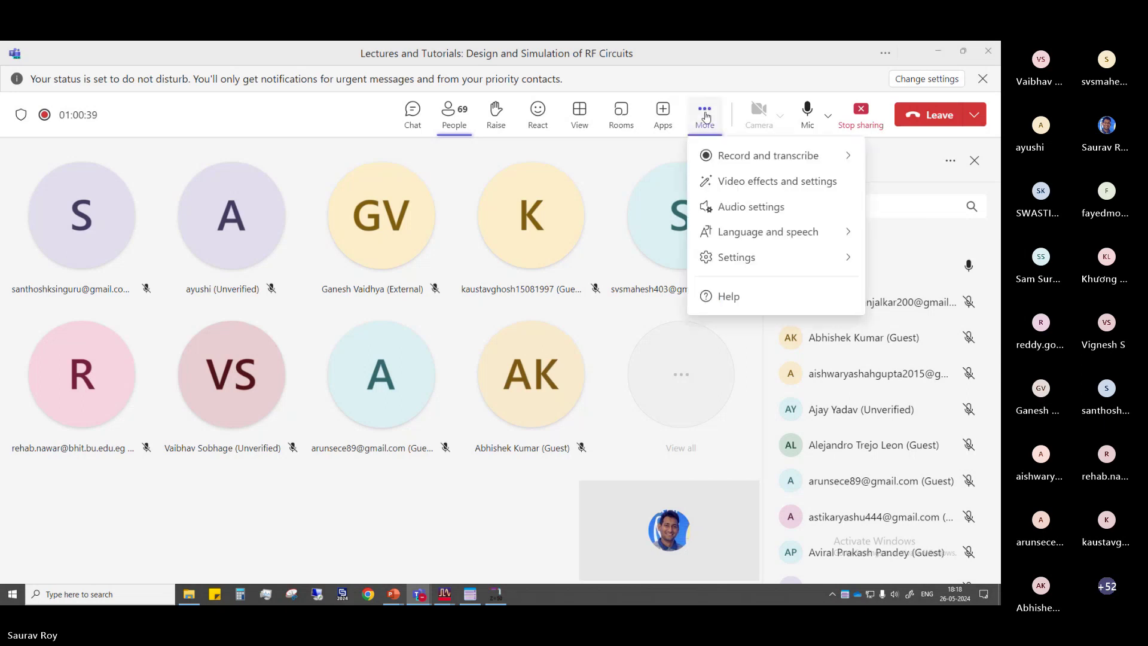
click(705, 116)
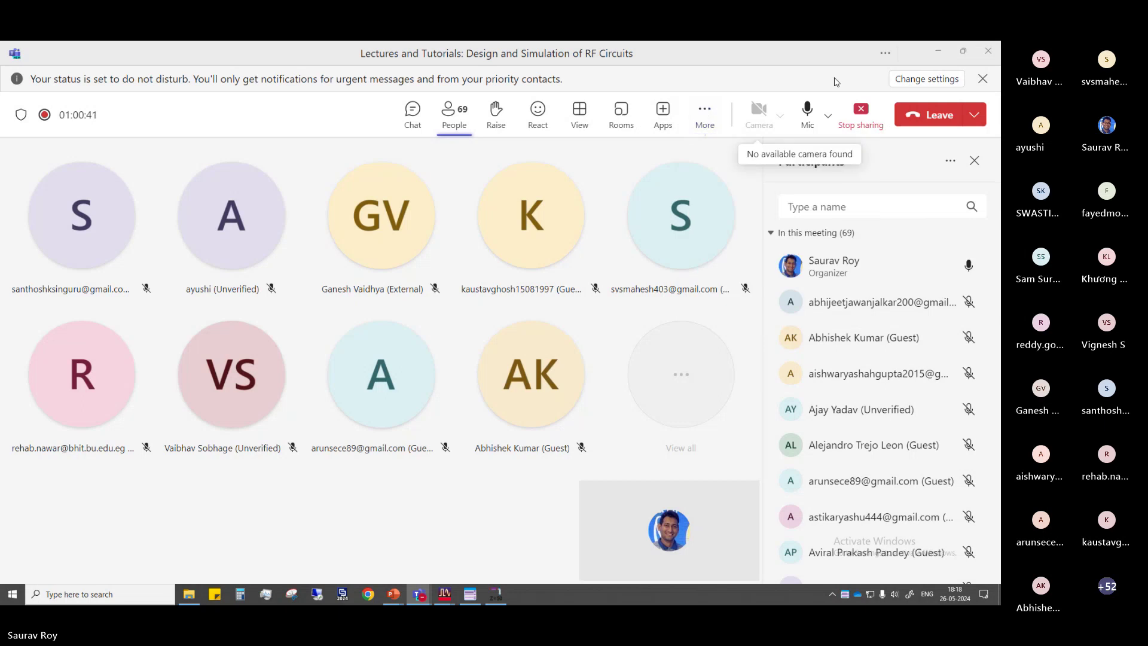
click(818, 116)
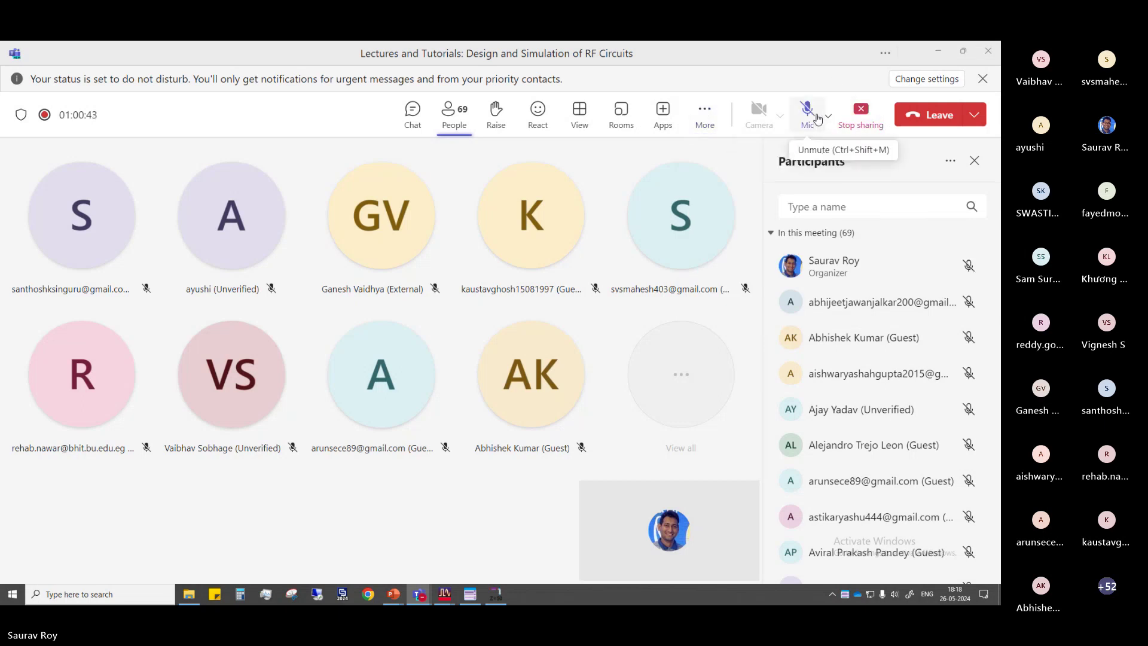
click(816, 116)
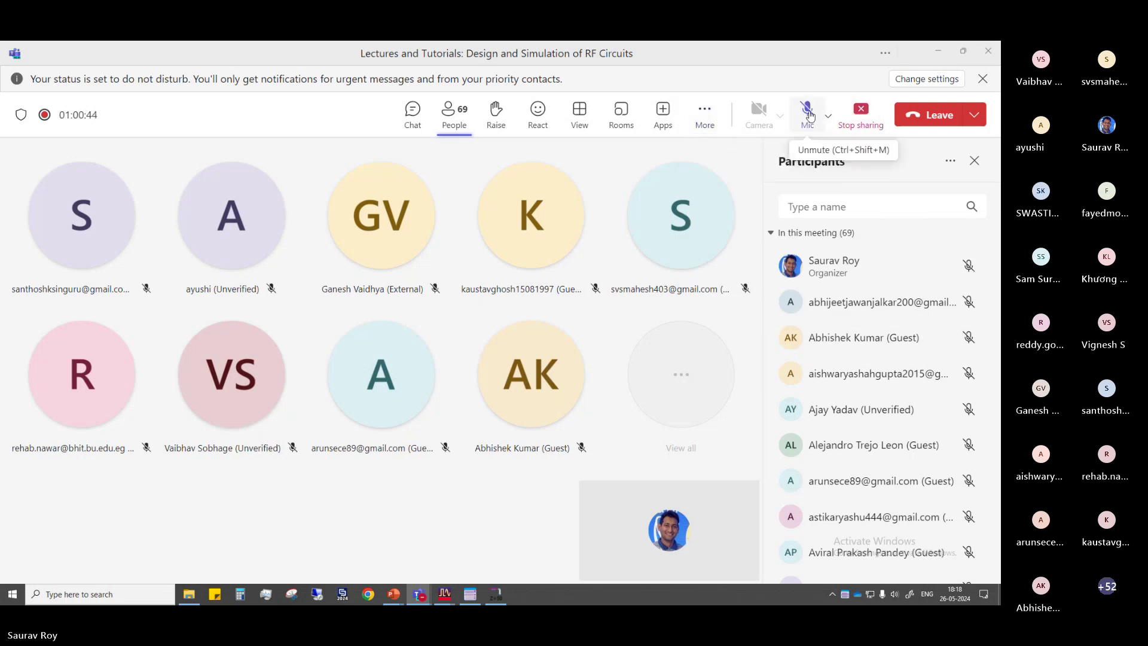
click(714, 113)
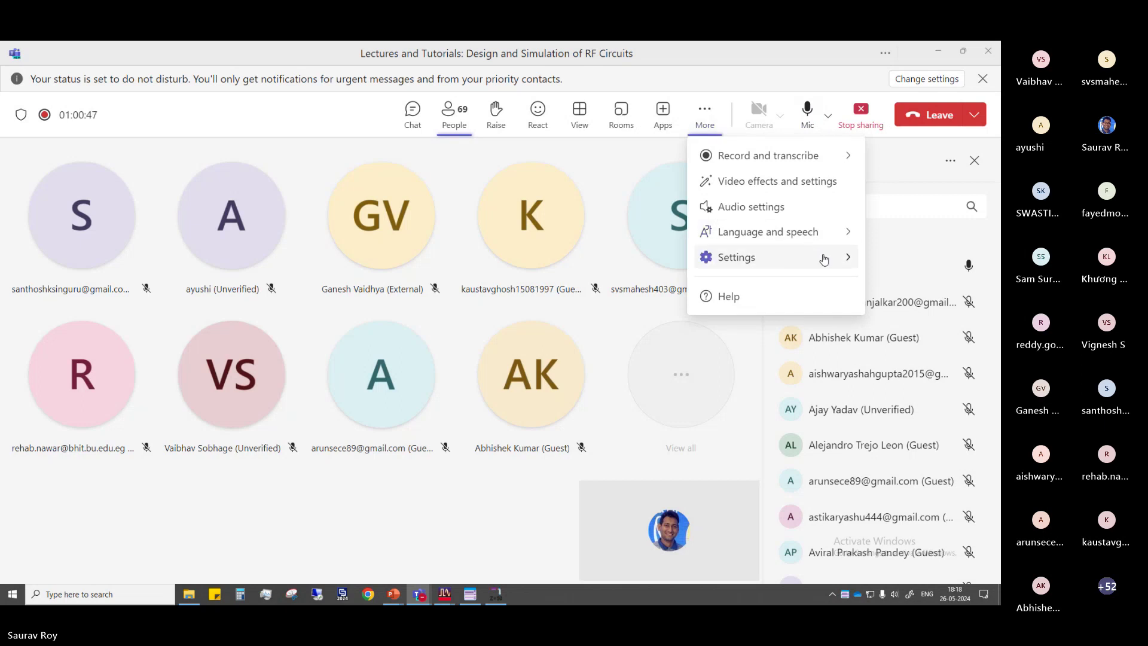
mouse_move(825, 256)
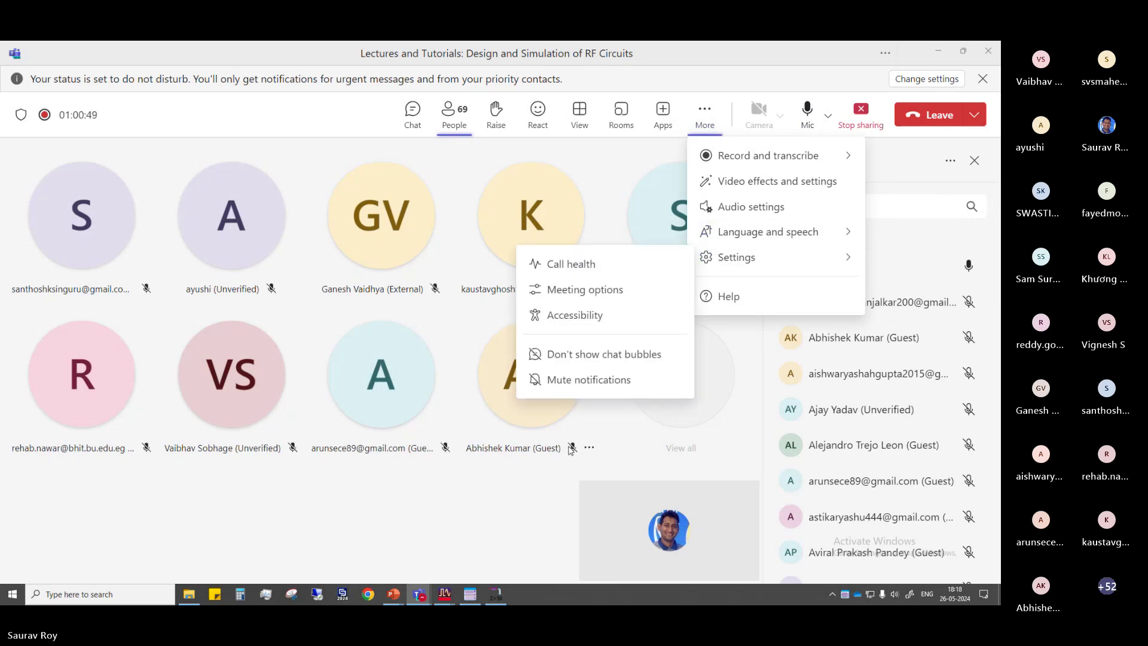
click(984, 72)
click(938, 51)
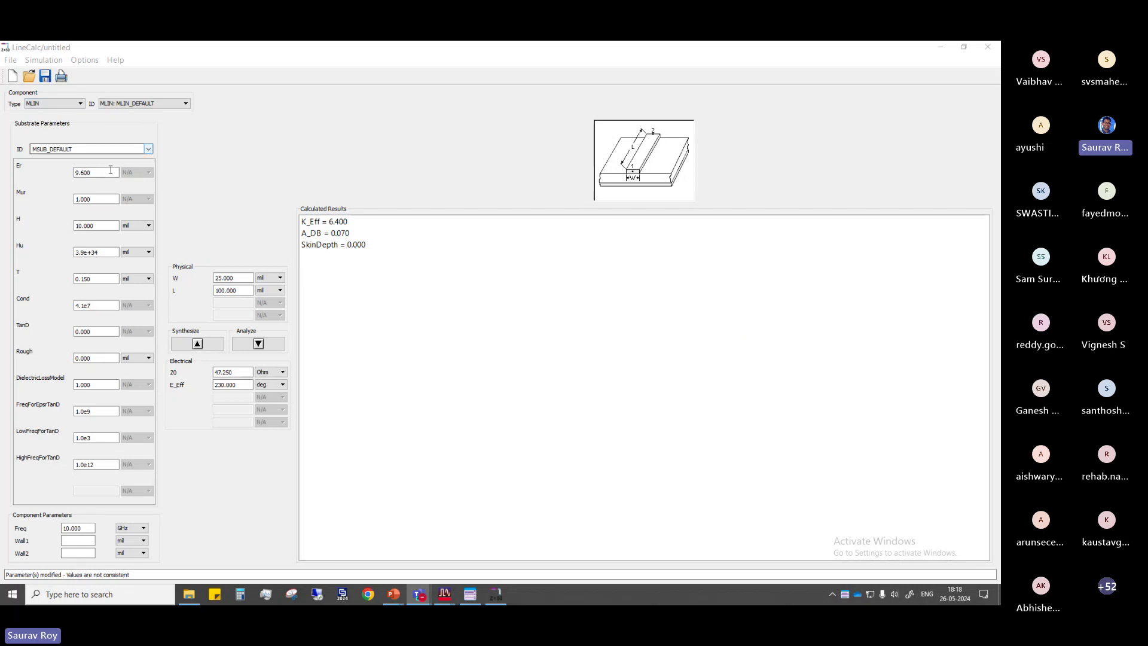
Set the substrate's relative permittivity Er to 4.3 and its thickness H to 1.57 mm
click(154, 157)
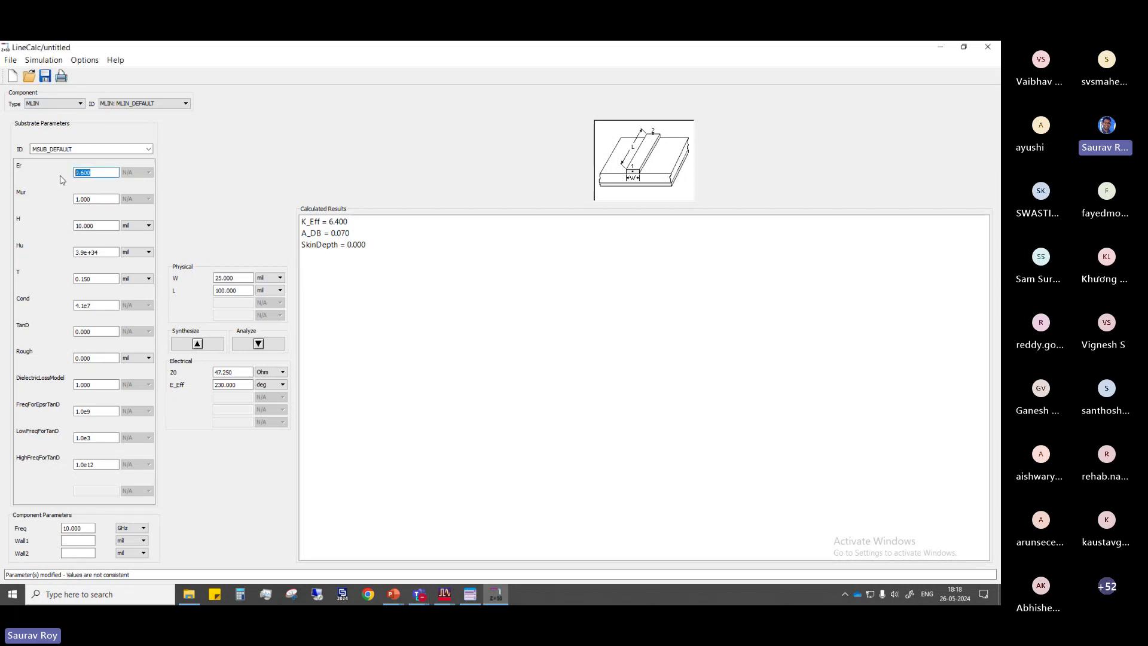
text(4.3)
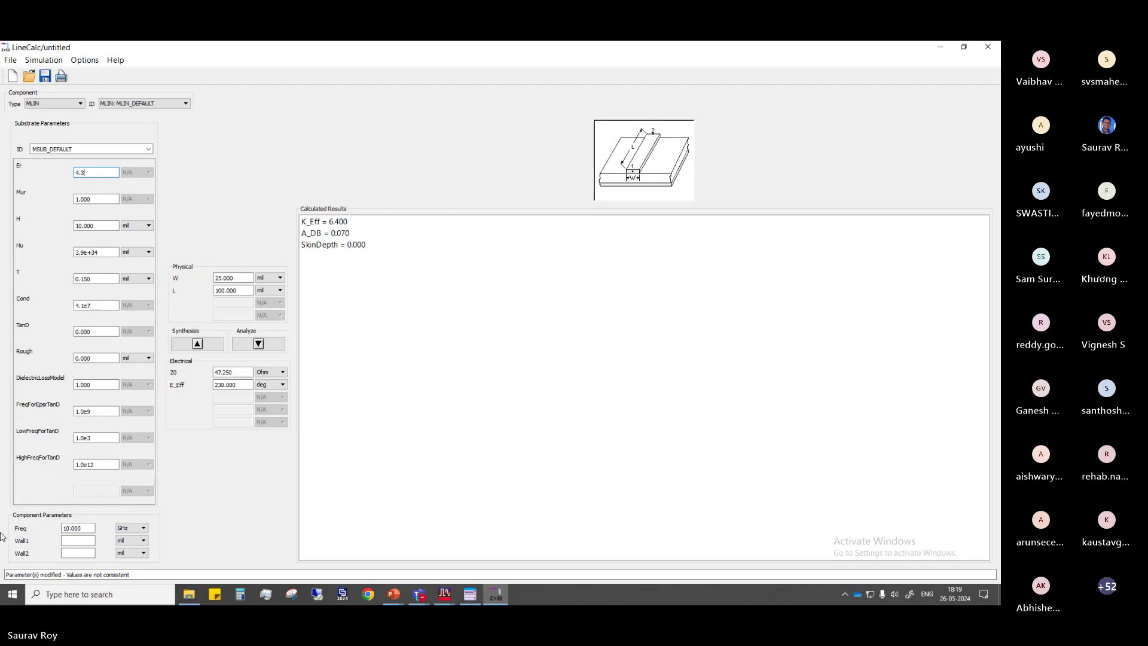
click(142, 225)
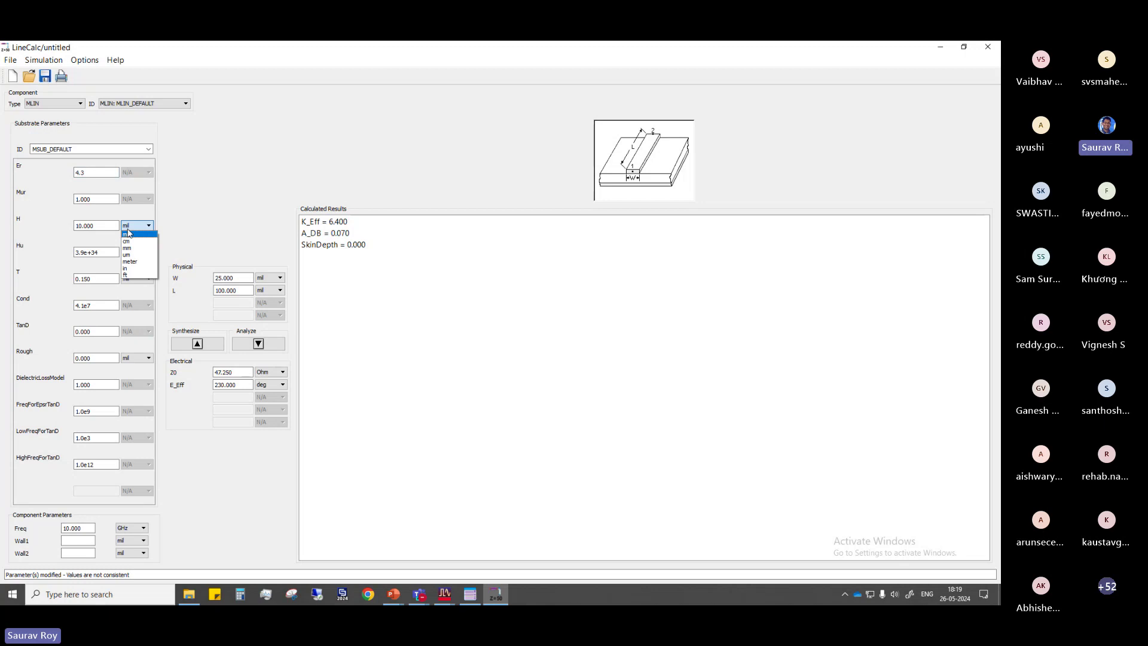
click(132, 247)
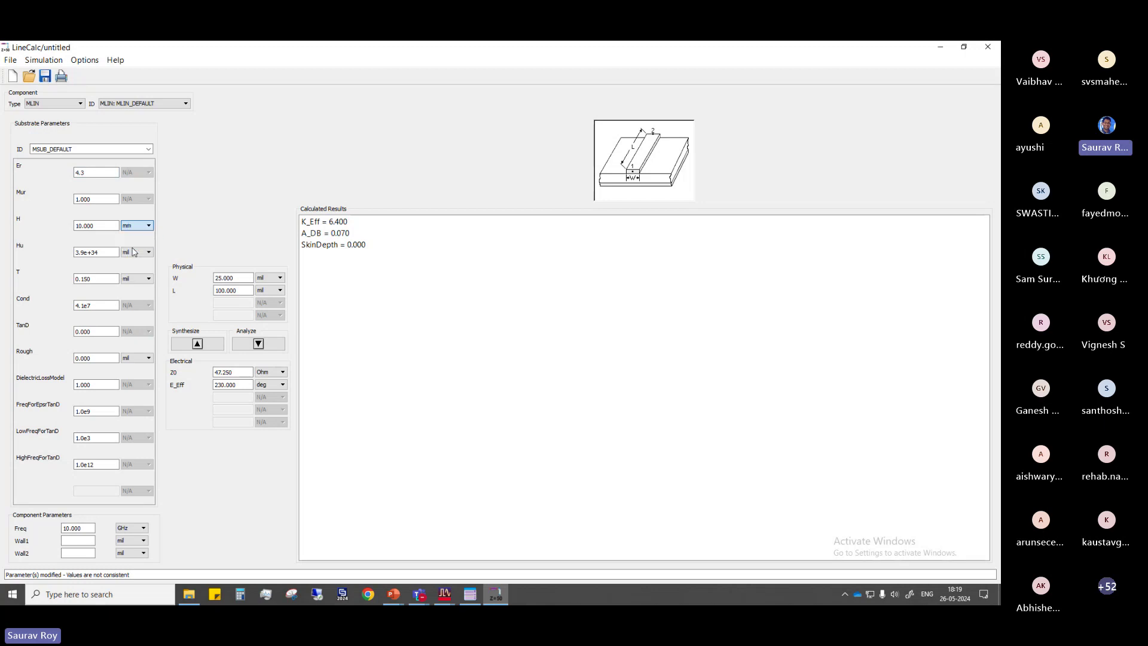
double_click(96, 225)
text(1.57)
Set the conductor thickness T to 35 um and the loss tangent TanD to 0.025
double_click(88, 279)
text(35)
click(149, 278)
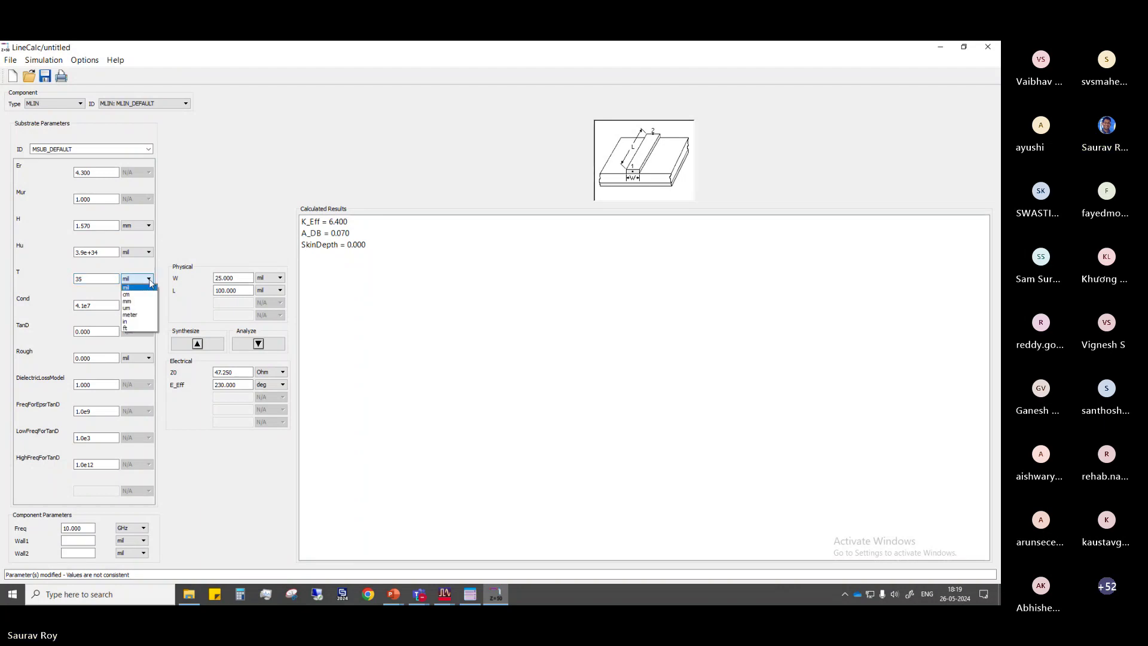
click(128, 308)
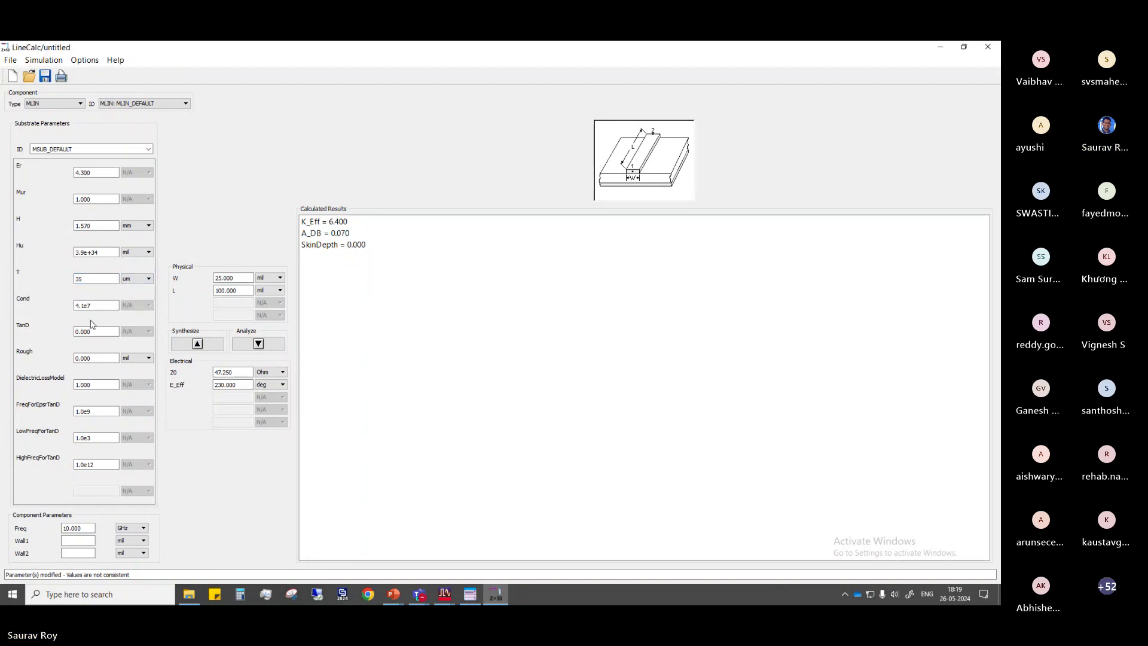
double_click(92, 331)
text(0.0)
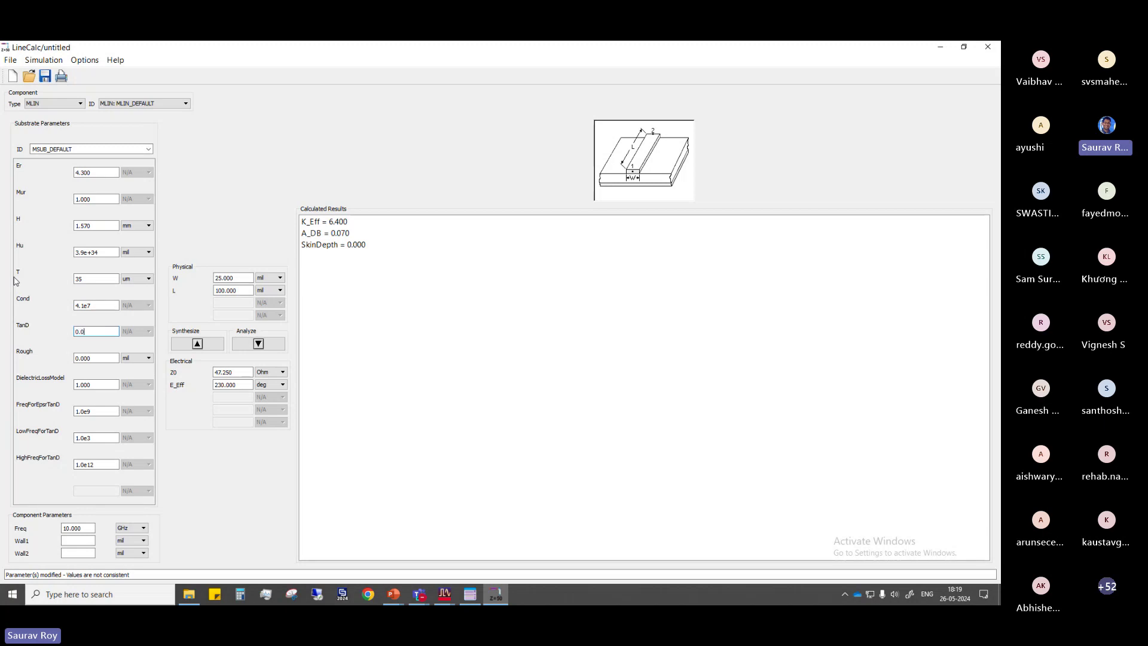
text(25)
key(Return)
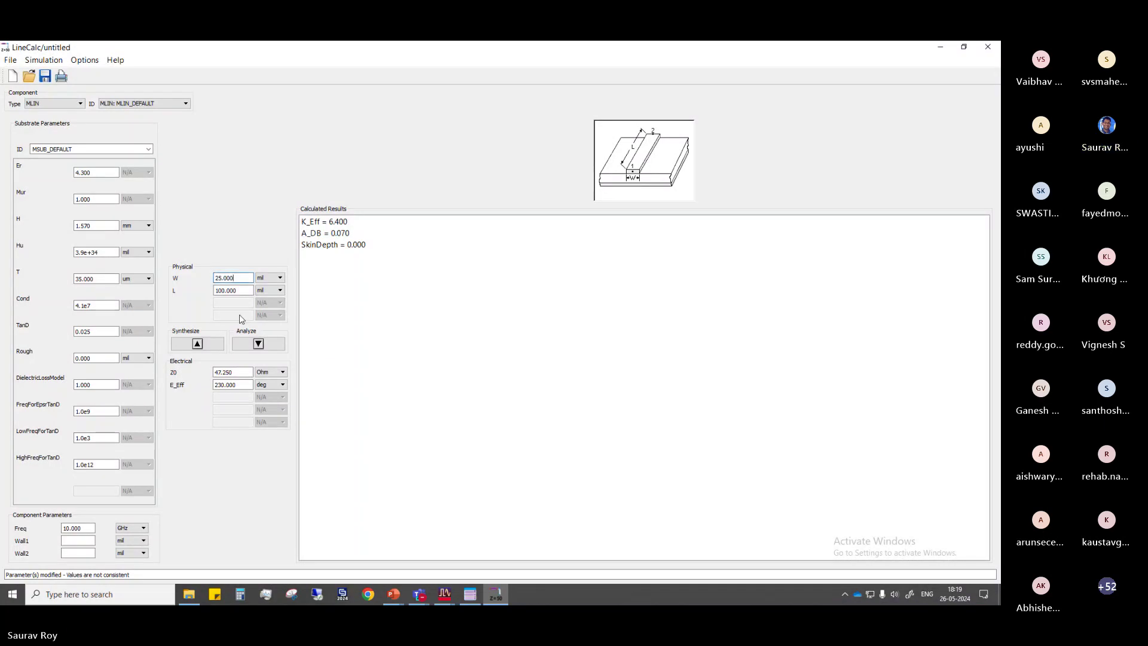
Set the line impedance Z0 to 50 Ohm and switch the physical width W and length L to mm
click(243, 372)
drag(243, 372, 197, 357)
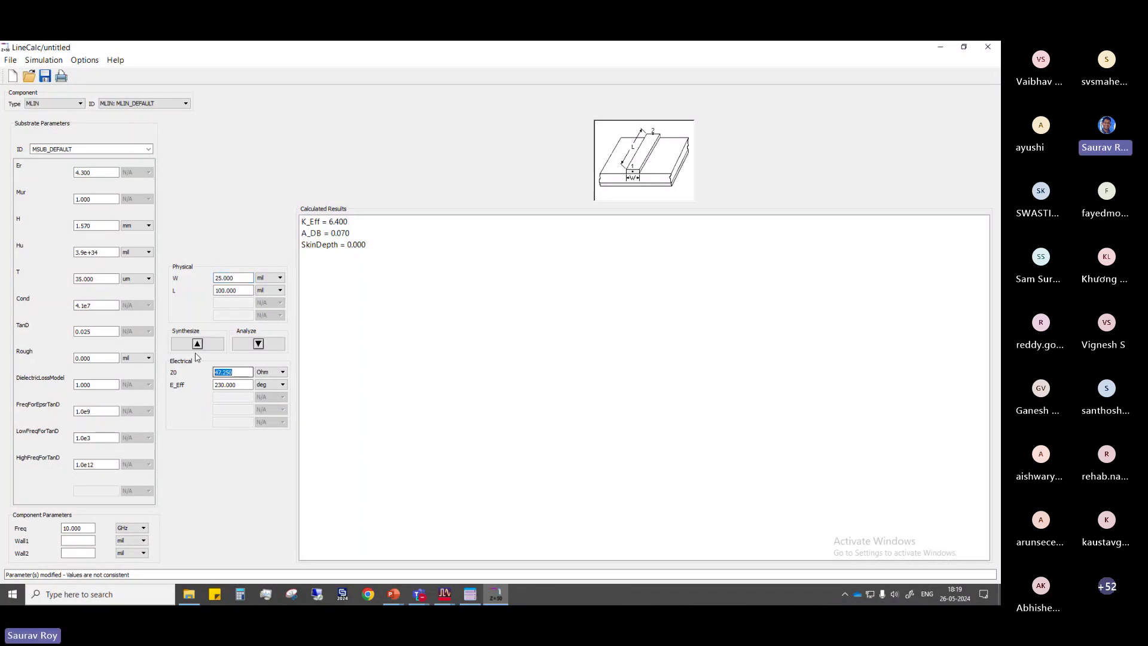
text(50)
click(270, 278)
click(270, 306)
click(271, 290)
click(269, 313)
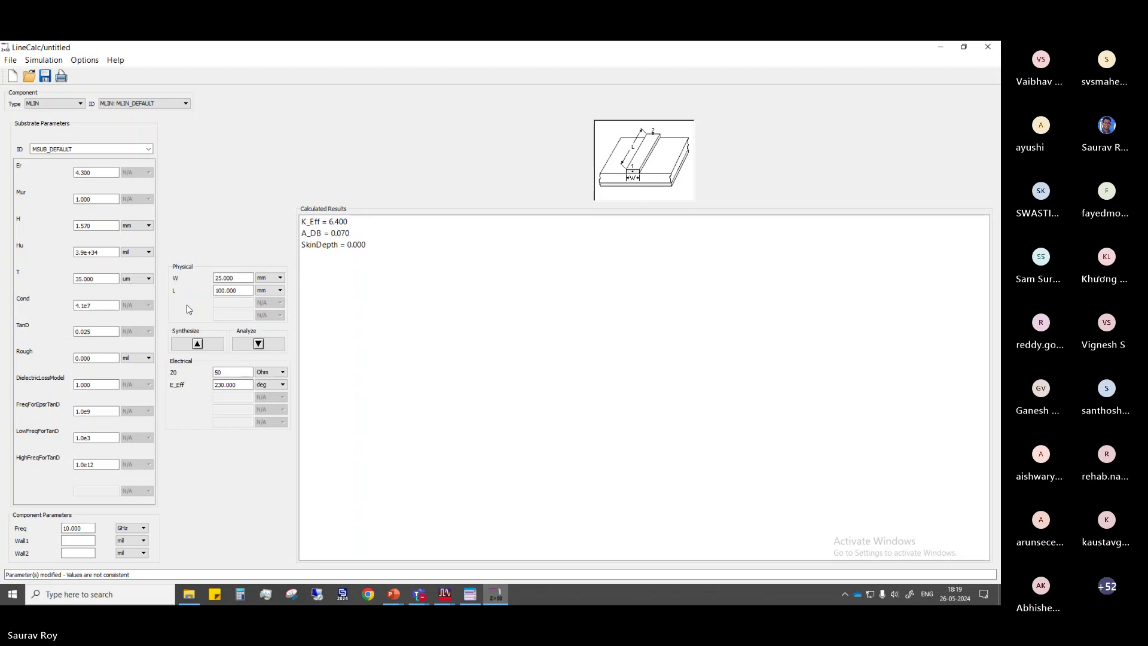
Set the effective electrical length E_Eff to 180, keeping degrees as its unit
click(197, 345)
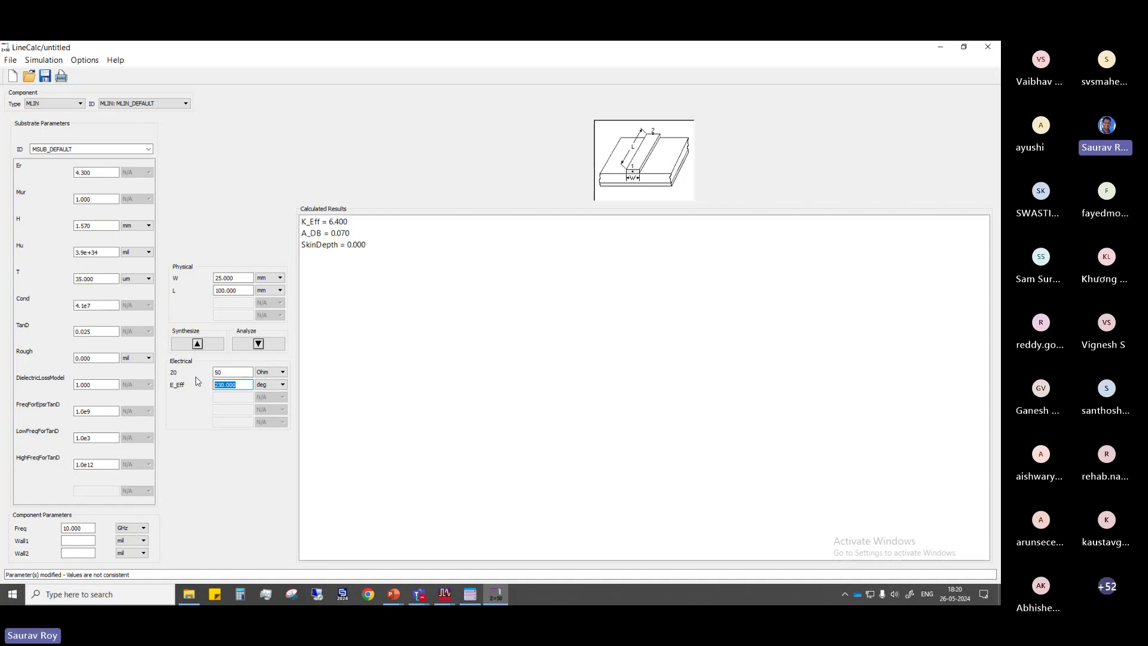
text(180)
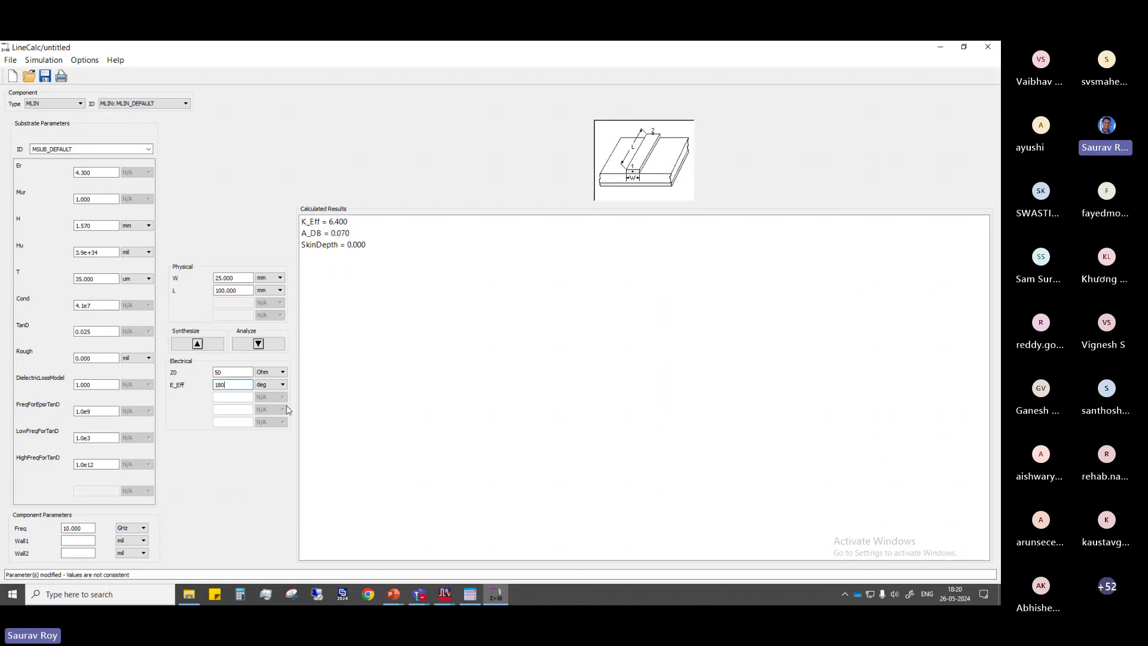
click(282, 385)
click(283, 388)
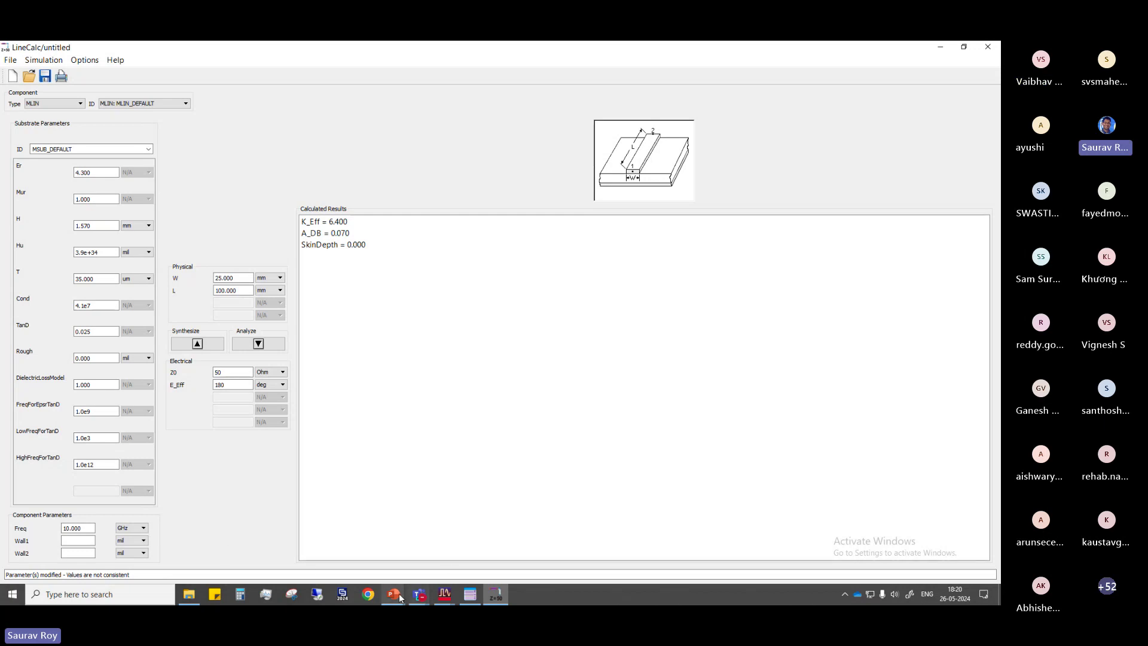
Review the Wilkinson Power Divider slide in PowerPoint and the MSub values in the ADS schematic, and return to LineCalc
mouse_move(399, 593)
click(447, 558)
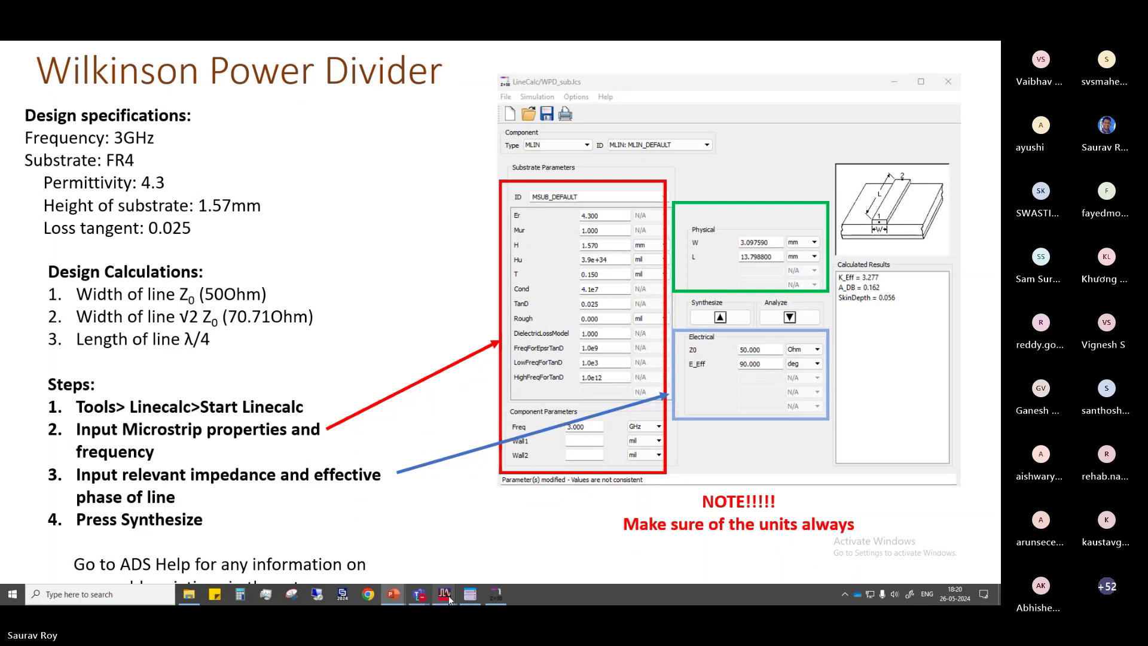
mouse_move(448, 598)
click(501, 547)
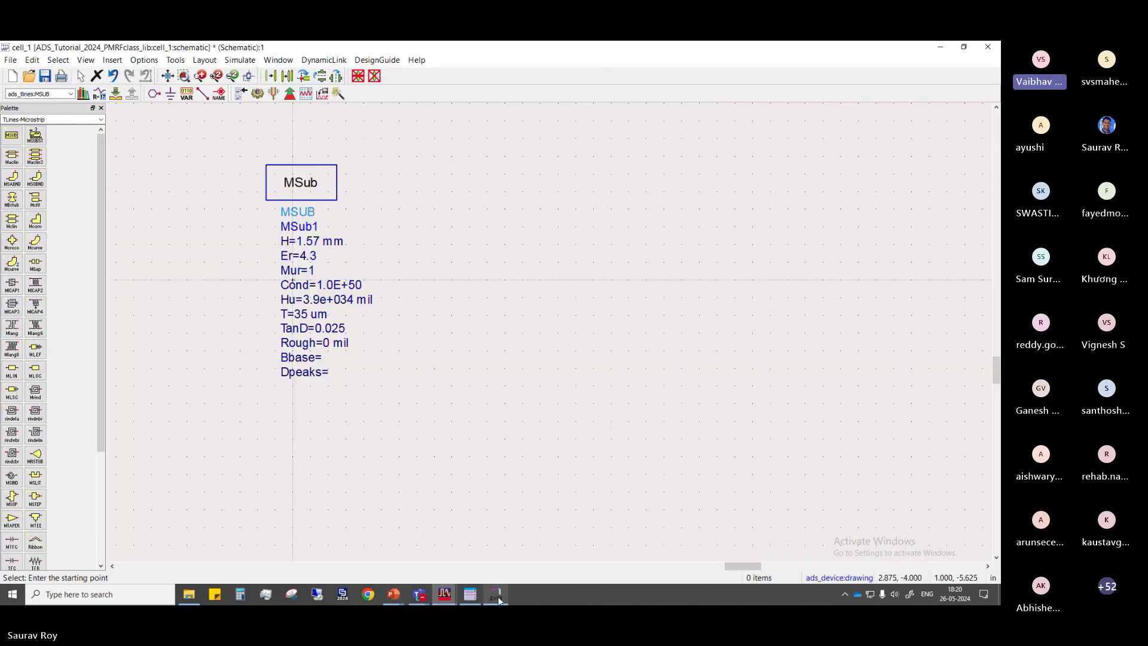
click(496, 595)
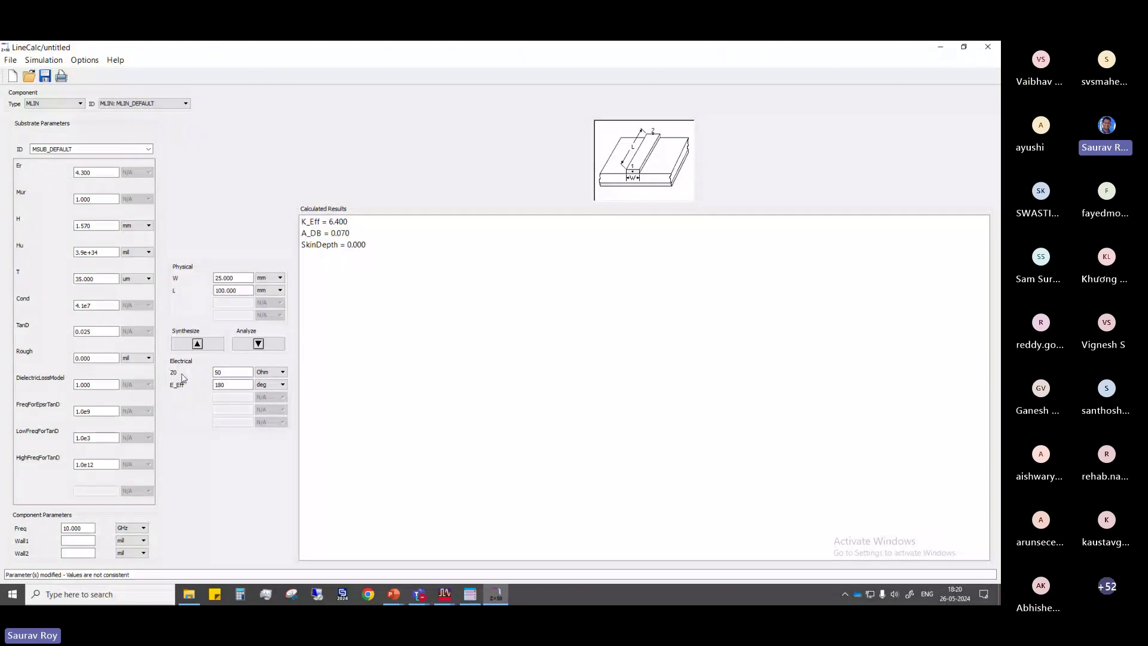
Synthesize the physical dimensions of the 50 Ohm line and minimize the simulation status window
click(222, 372)
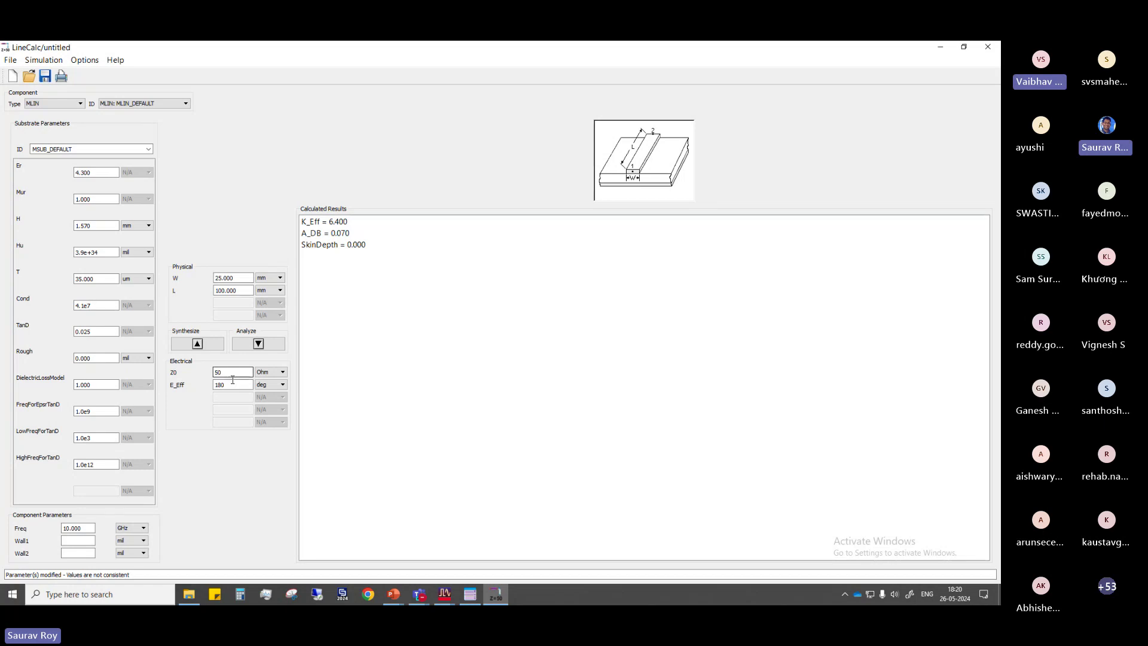
click(234, 385)
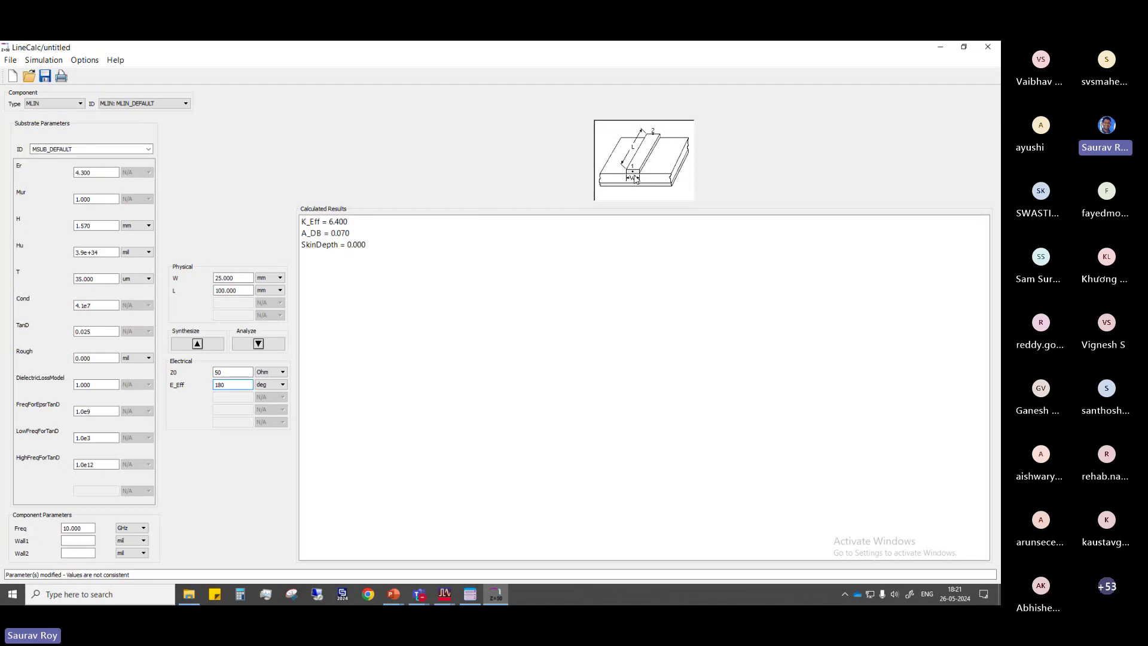
click(197, 344)
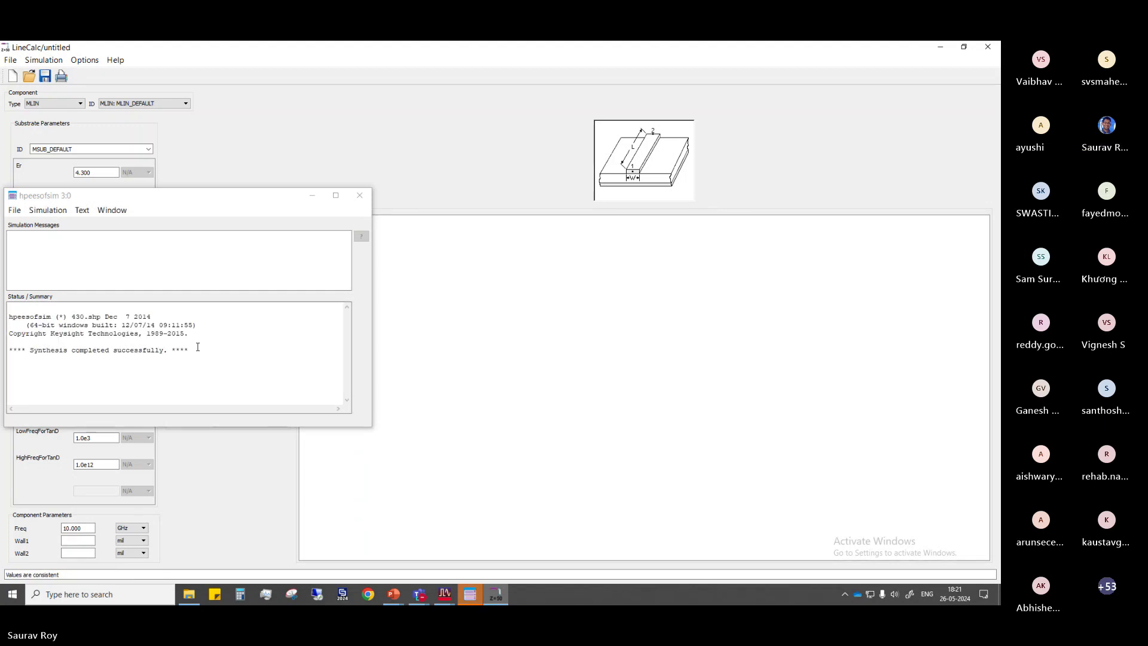
click(312, 195)
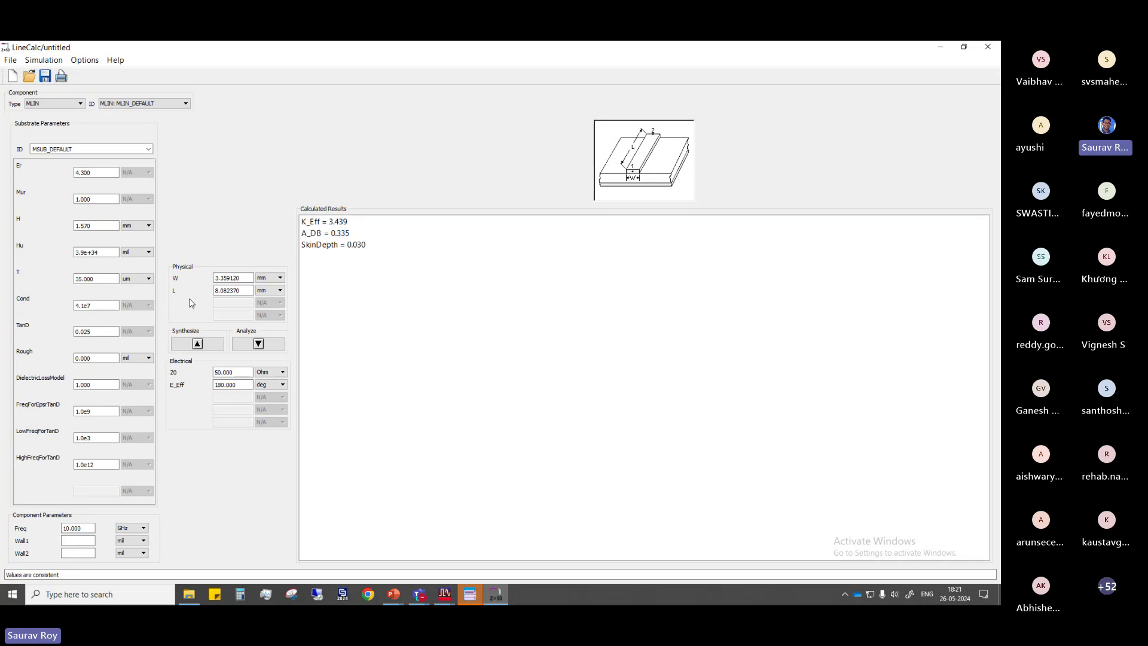
Set Z0 to 70.7 Ohm, synthesize the line dimensions, and close the simulation status window
click(239, 374)
click(230, 386)
double_click(236, 373)
text(70.7)
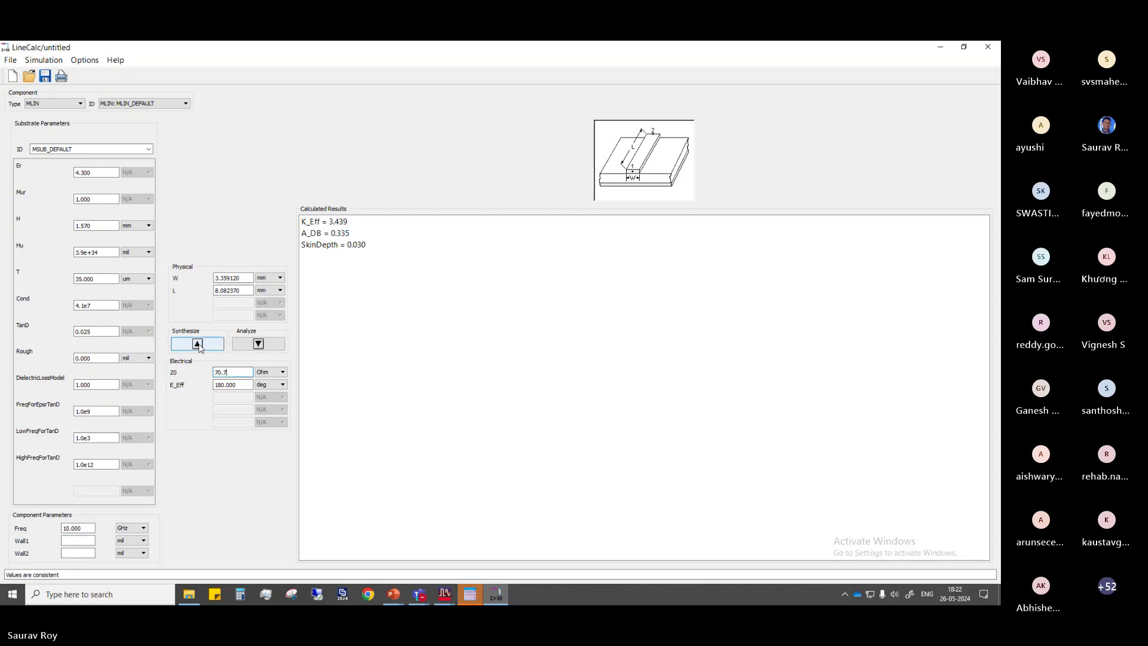
click(198, 345)
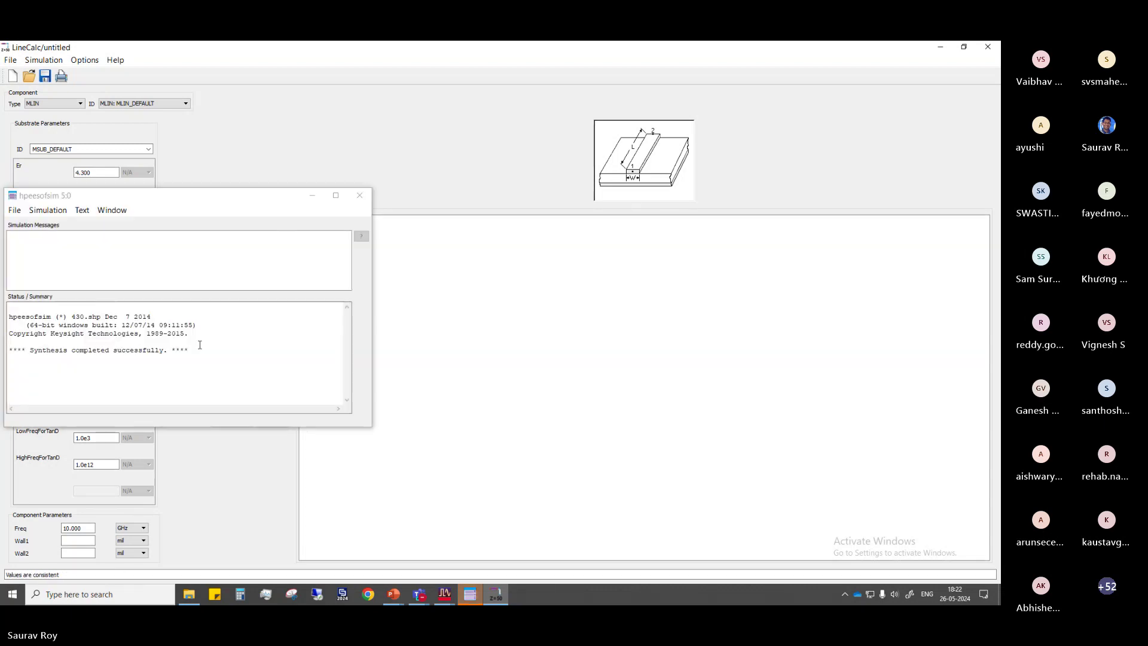
drag(198, 196, 284, 208)
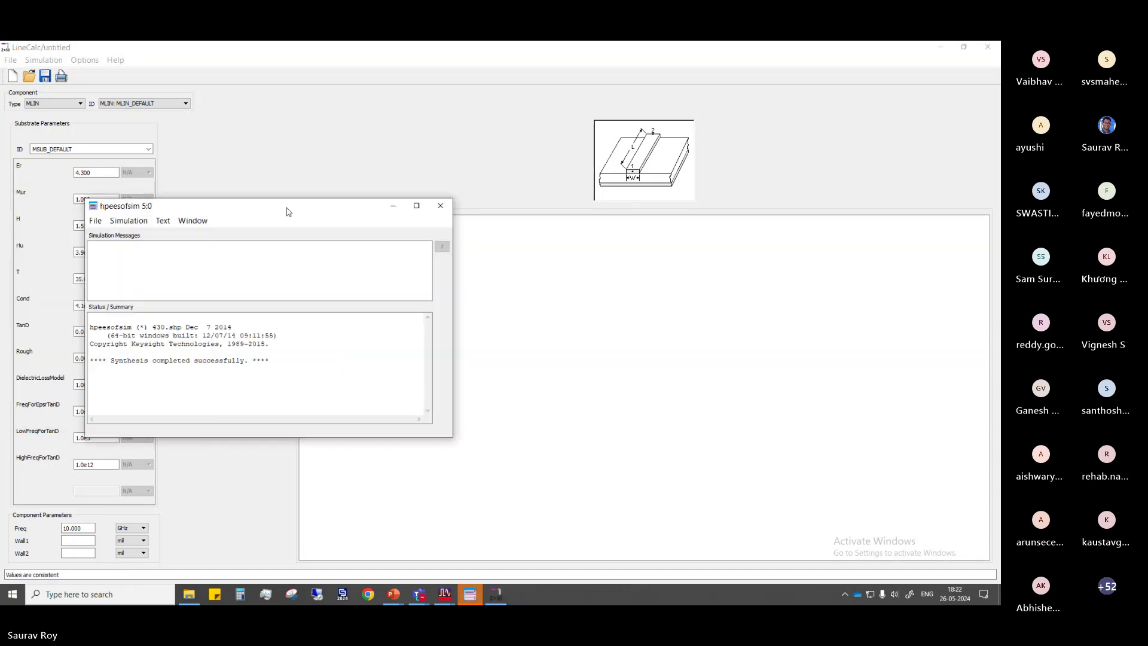
click(446, 207)
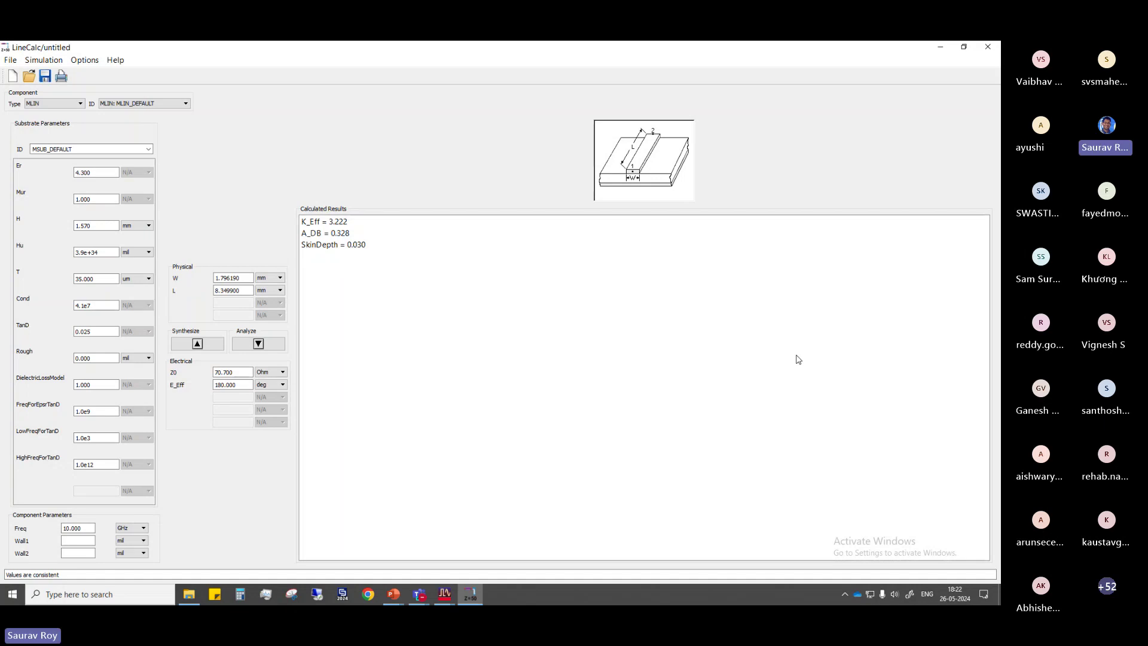
Set the component frequency Freq to 3 GHz
double_click(92, 530)
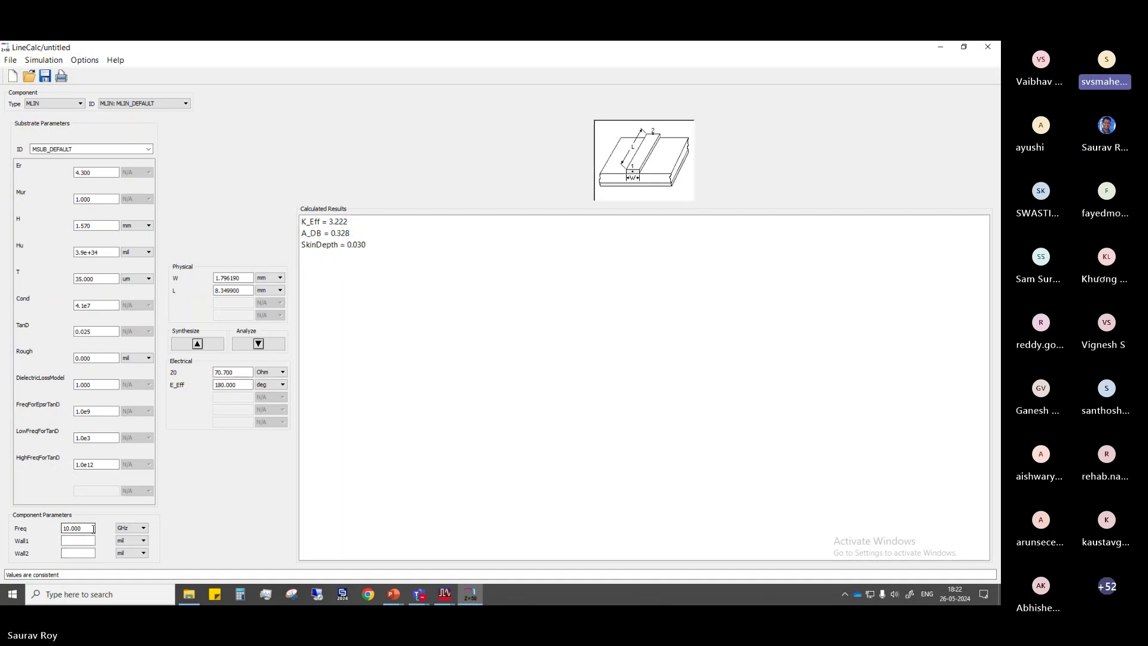
text(3)
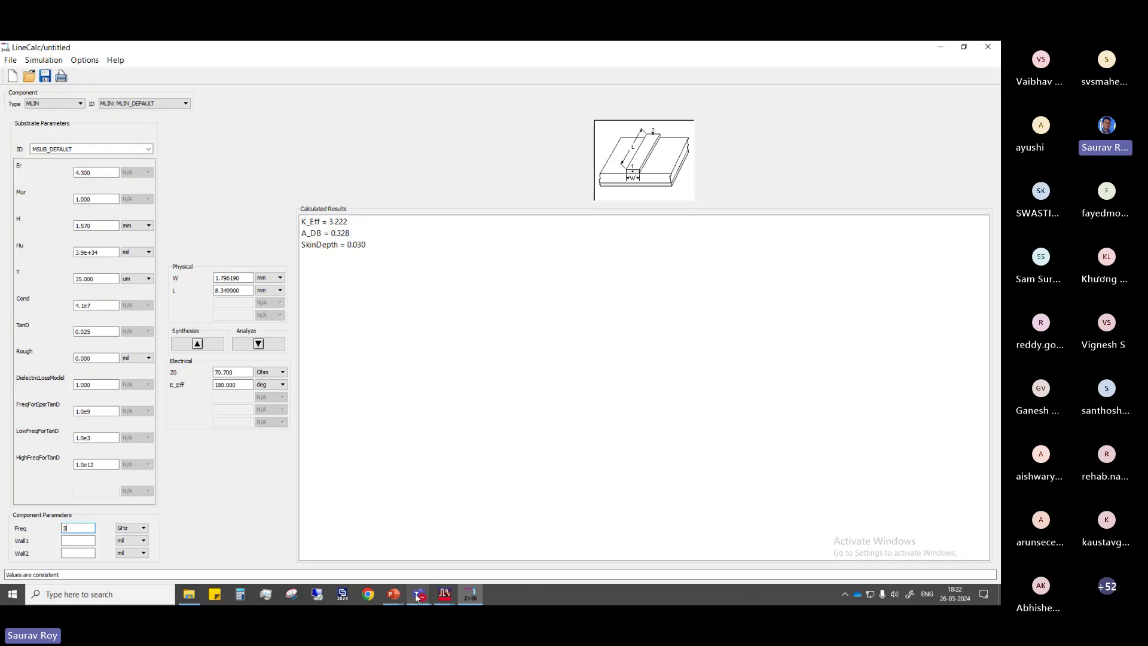
Examine the Wilkinson divider specifications, LineCalc instructions and ideal schematic slides in PowerPoint, check the ADS schematic, and return to LineCalc
click(397, 595)
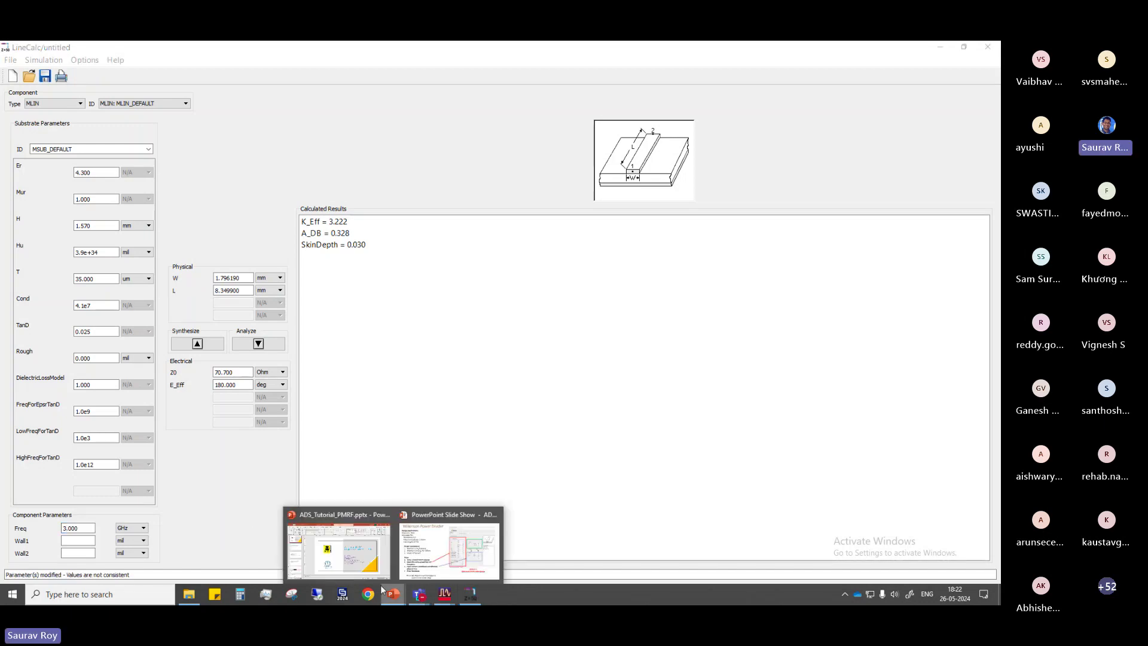
click(449, 549)
key(Left)
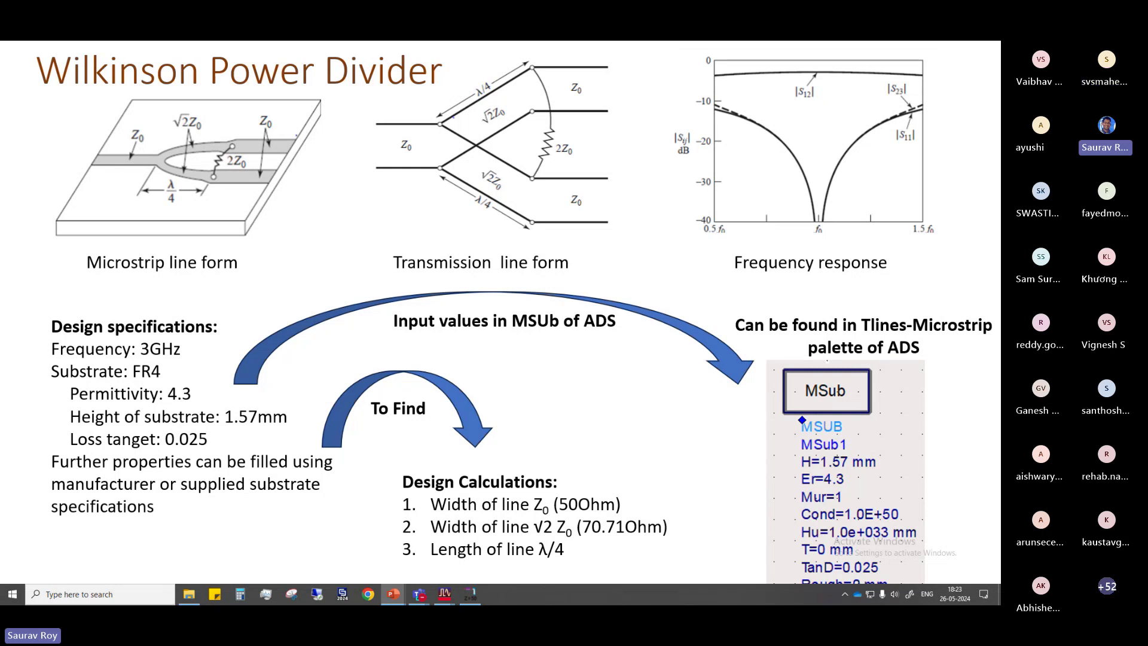
key(Right)
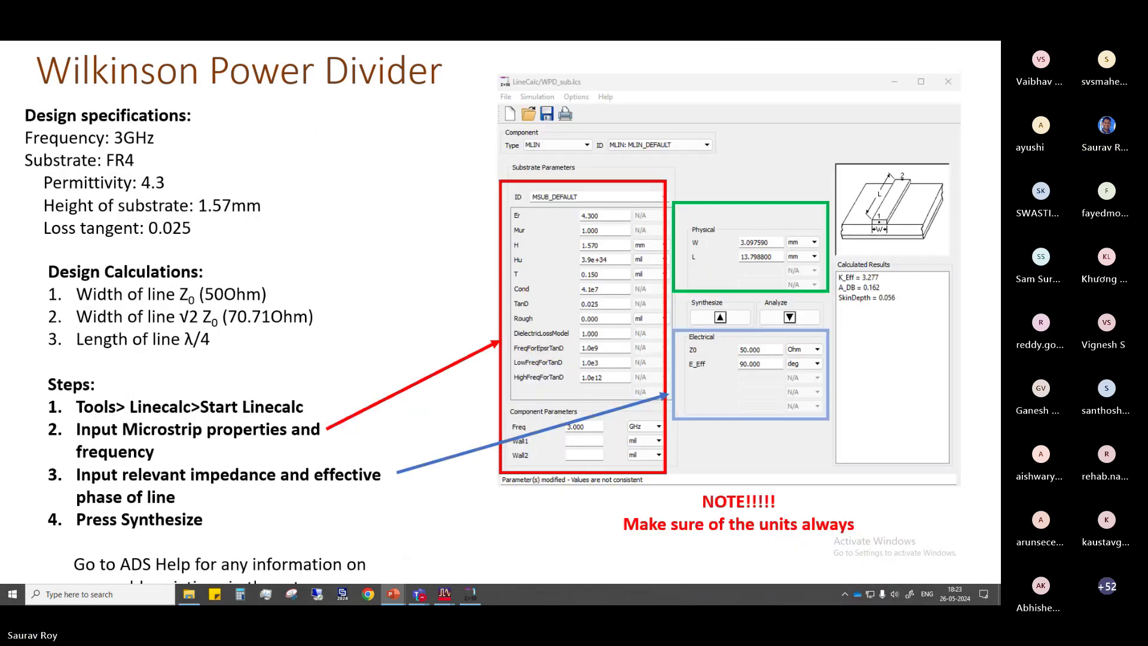
key(Right)
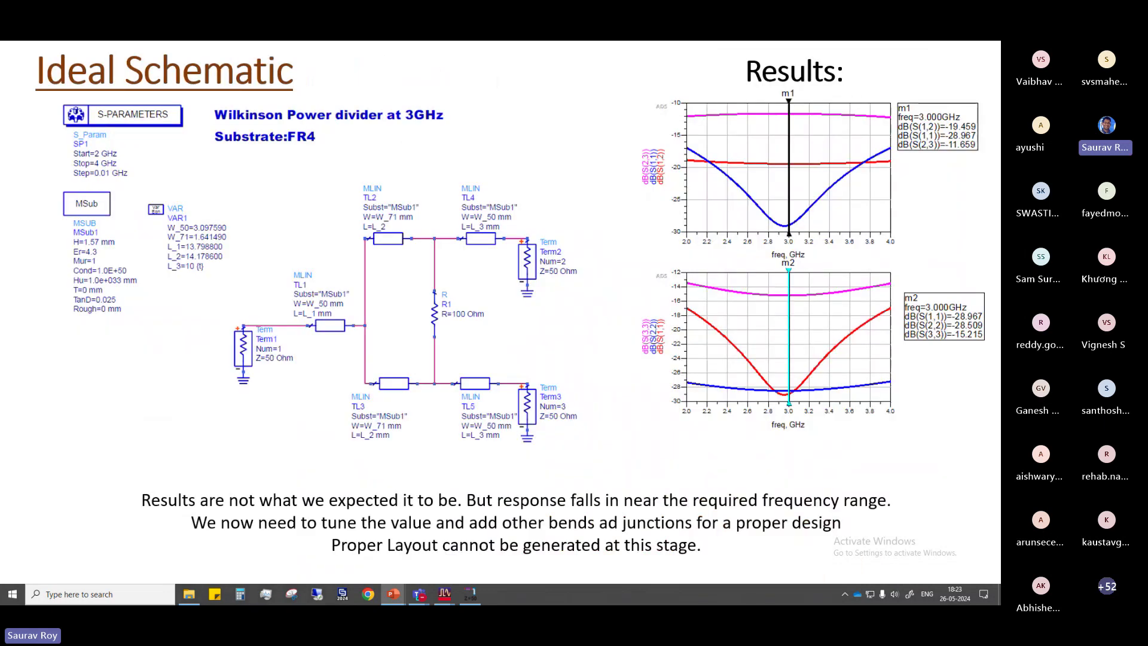
key(Left)
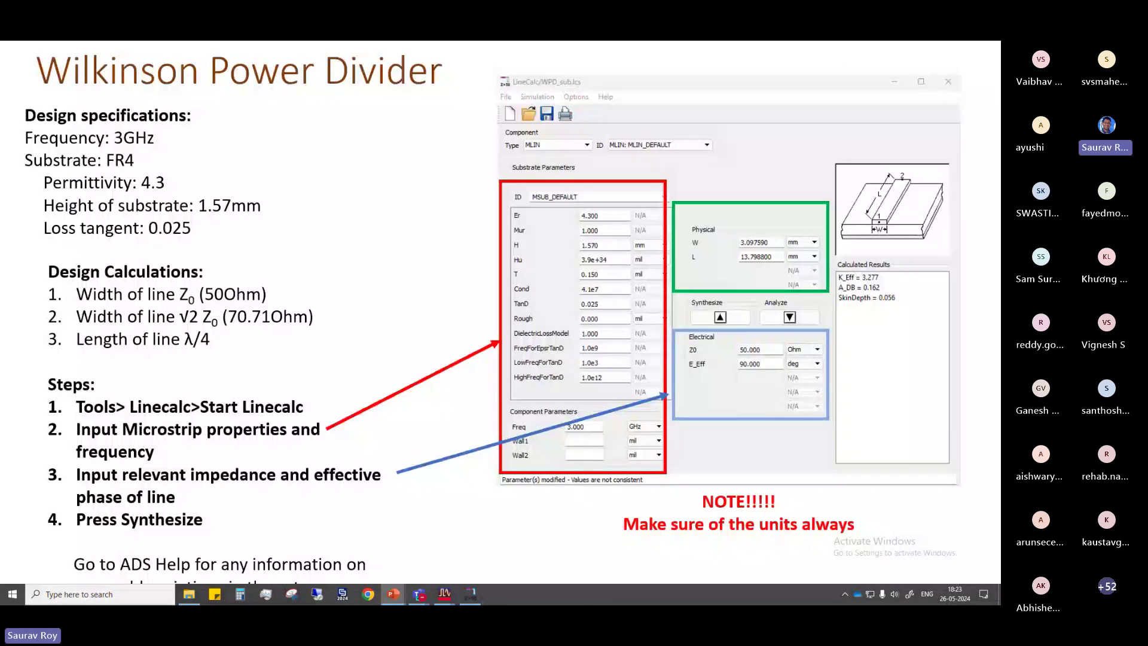
mouse_move(442, 595)
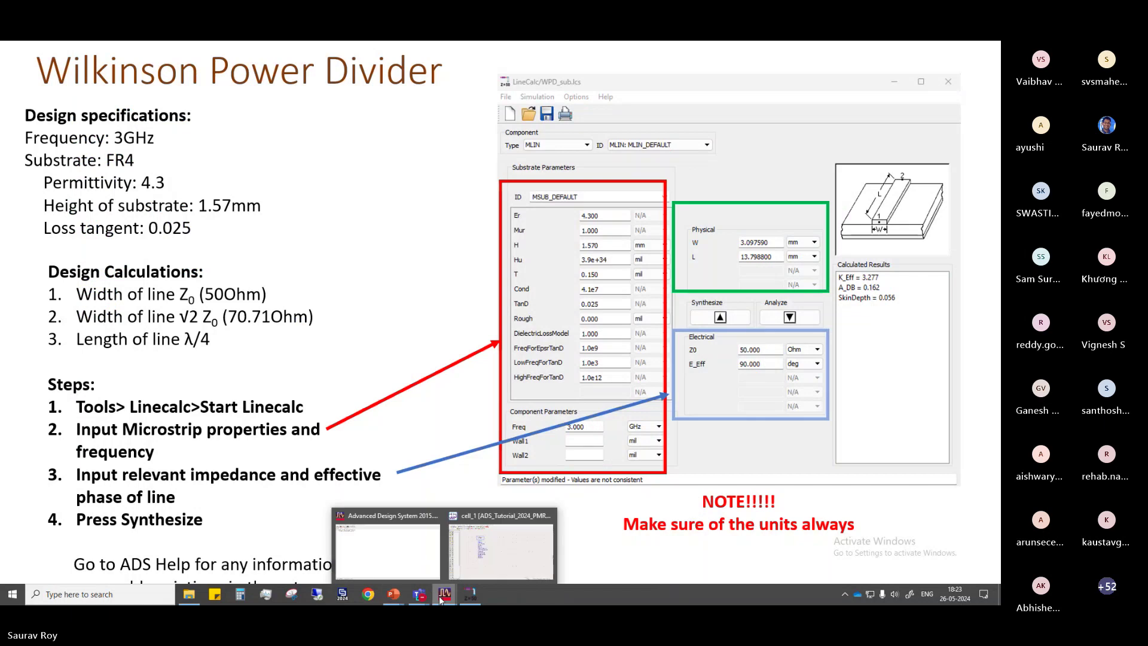
click(494, 560)
click(475, 595)
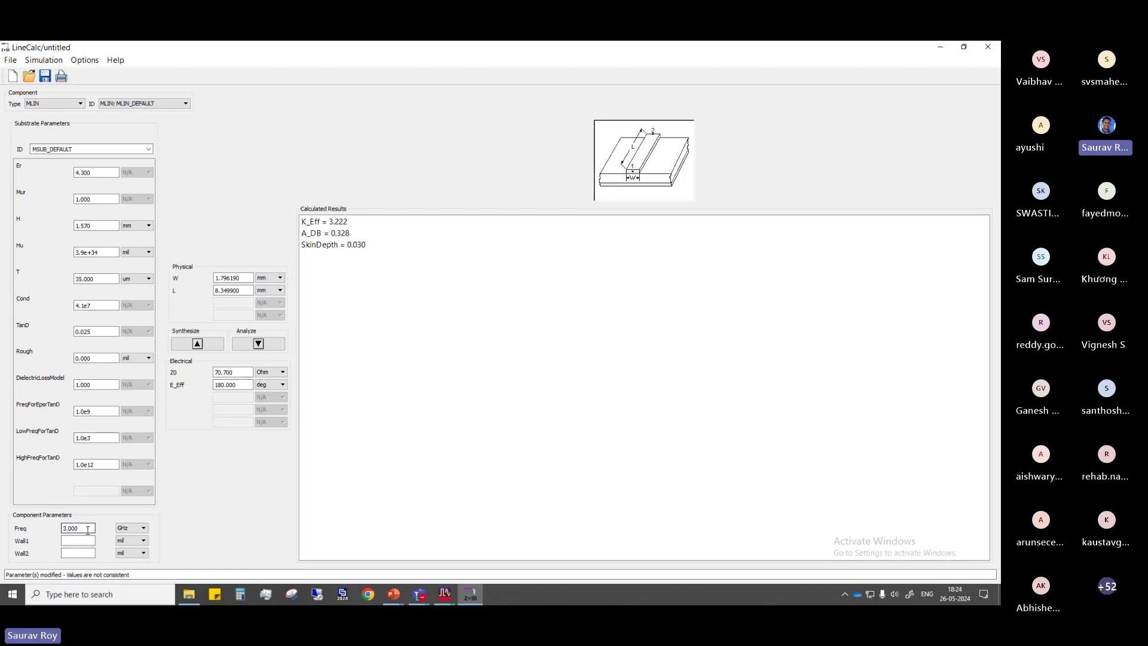
Synthesize the 70.7 Ohm line dimensions at 3 GHz and move the simulation status window off the physical results
click(197, 343)
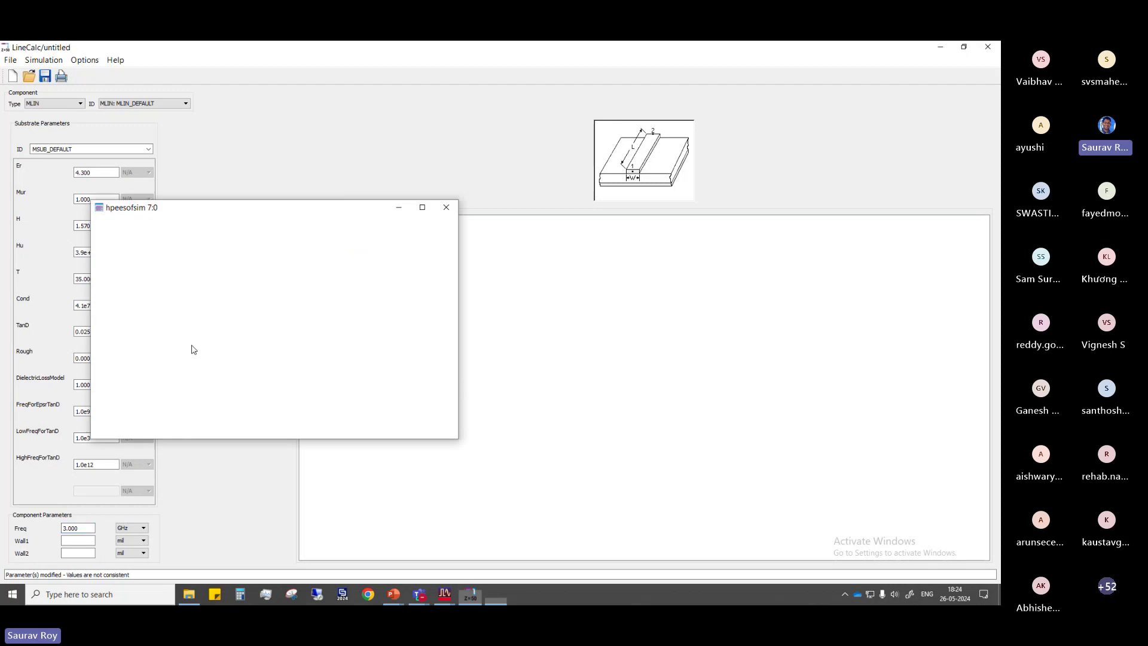
drag(308, 210, 460, 325)
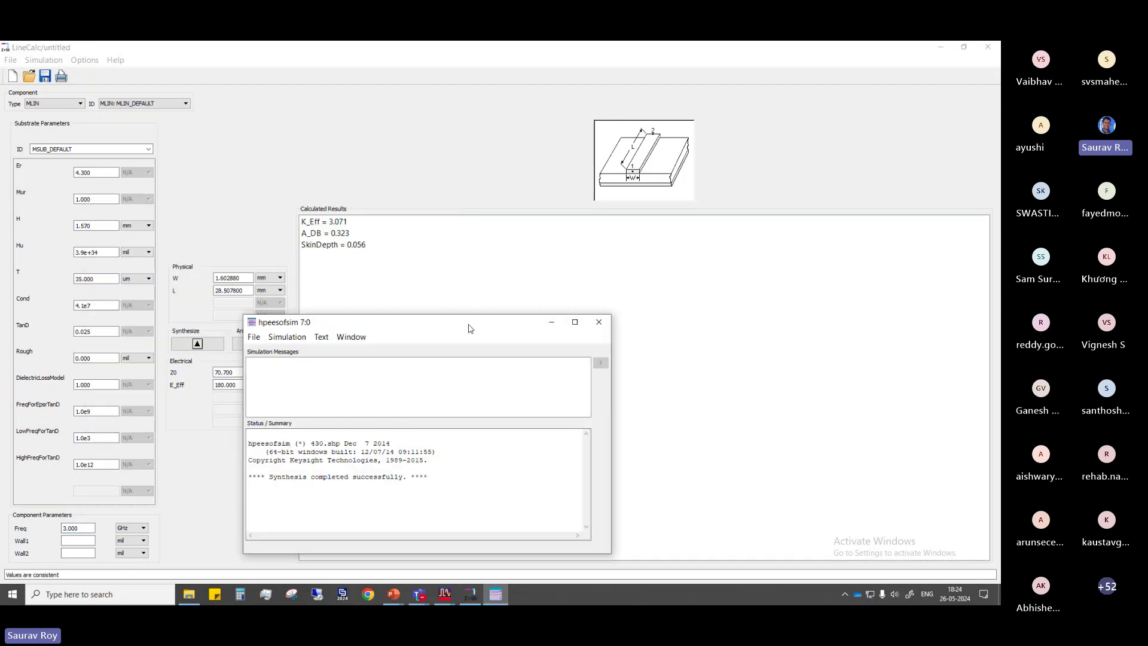
Set Z0 to 50 Ohm and E_Eff to 90 deg, synthesize the line dimensions, and close the simulation status window
click(601, 323)
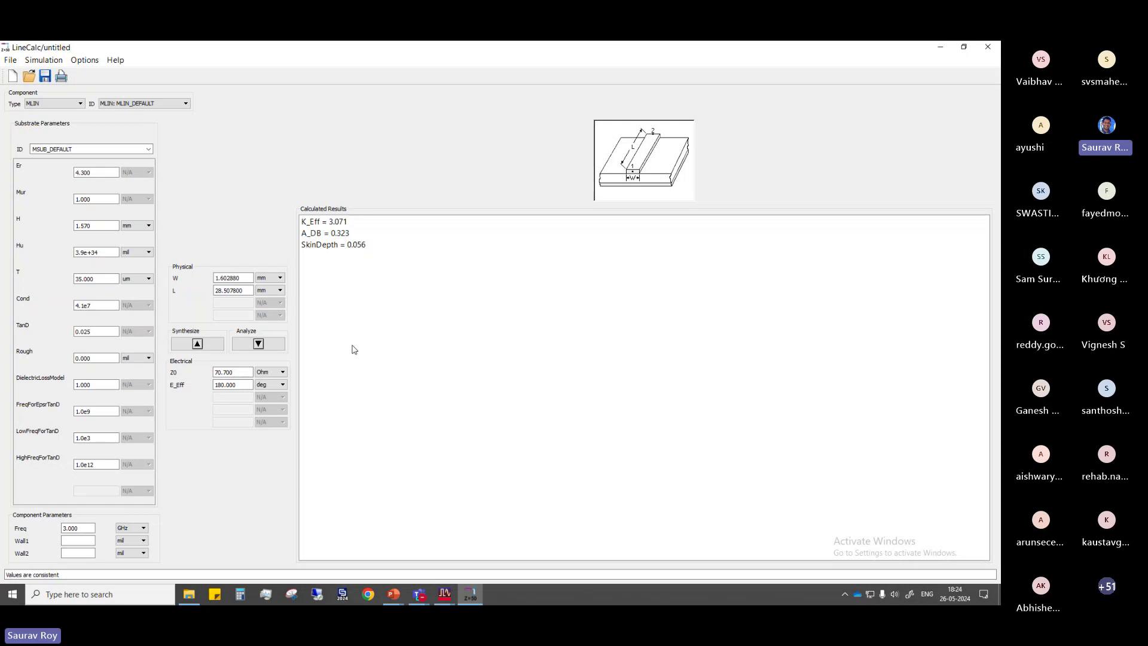
double_click(241, 373)
text(50)
double_click(245, 385)
text(90)
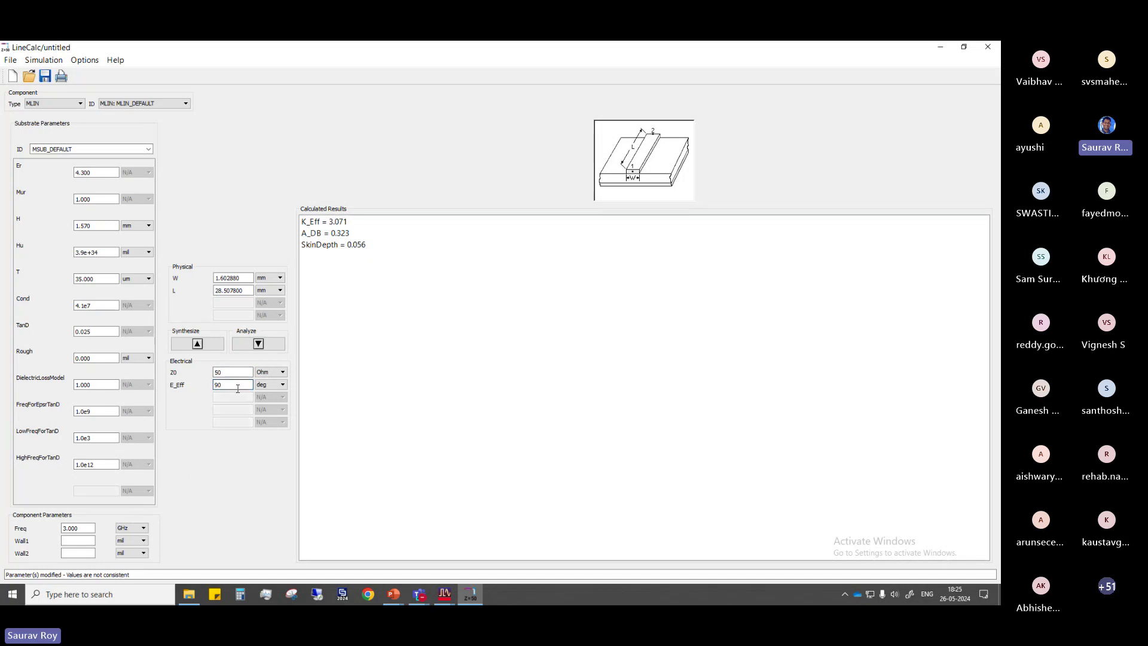
click(197, 343)
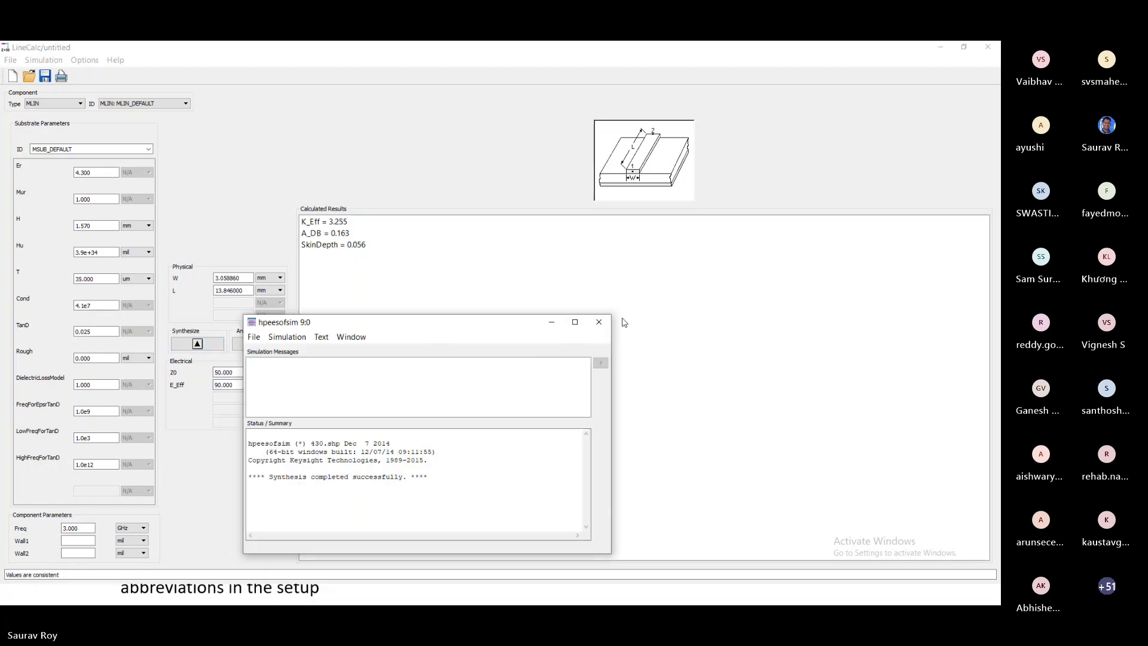
click(598, 322)
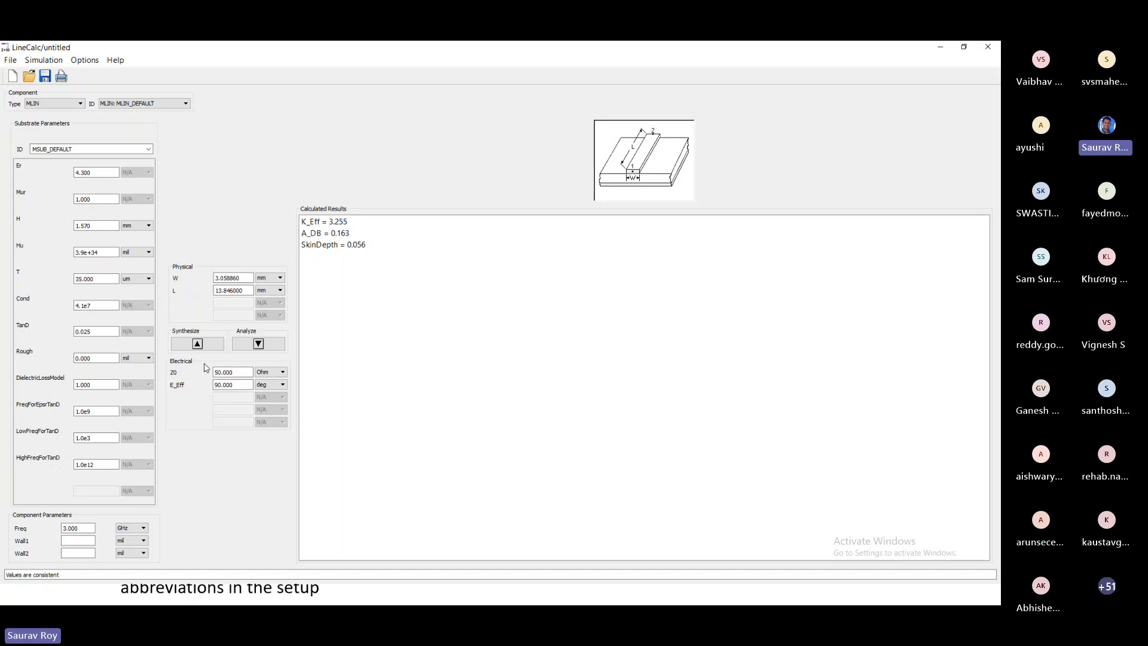
Synthesize the quarter-wave line dimensions for a Z0 of 70.7 Ohm and close the simulation status window
double_click(251, 373)
text(7)
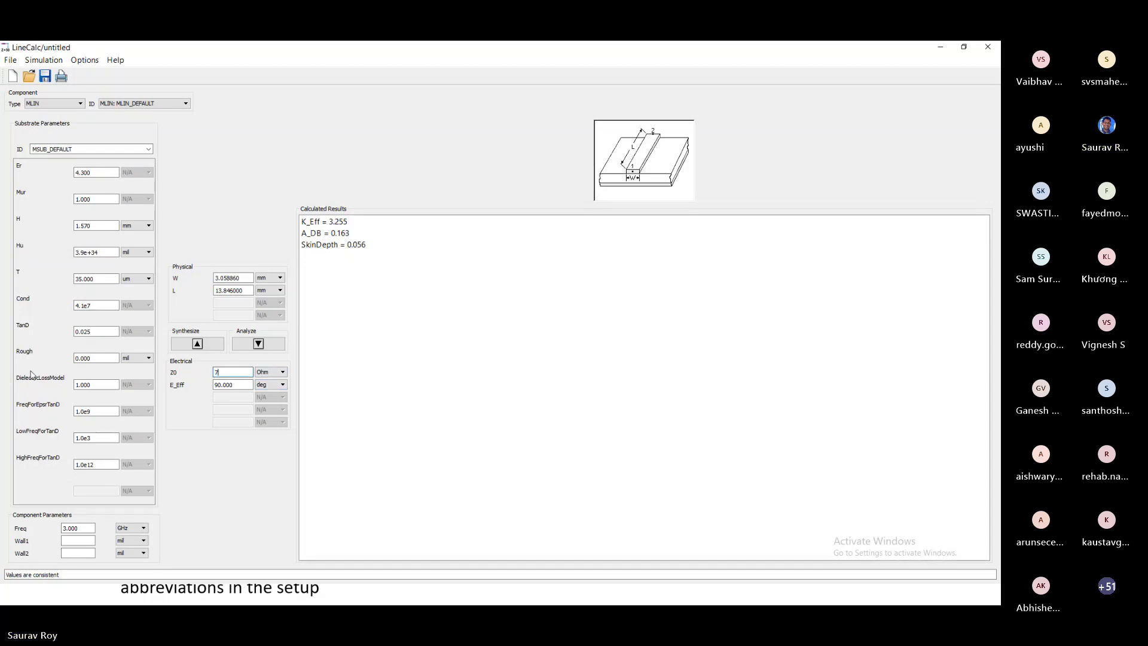
text(0.7)
click(197, 343)
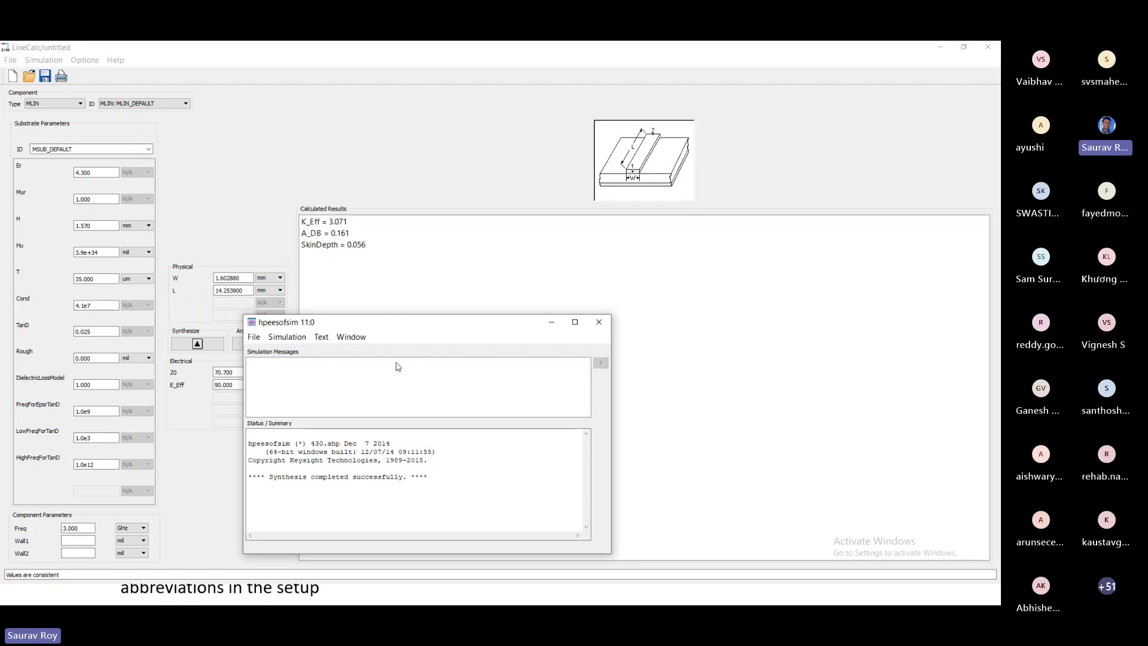
click(598, 321)
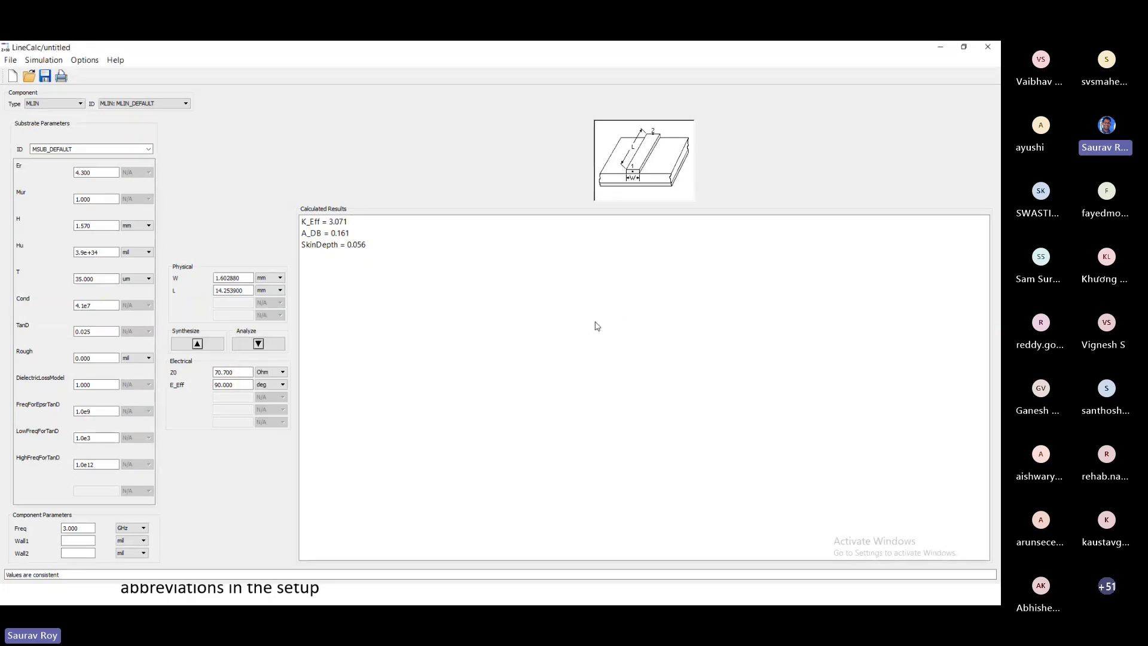
Exit LineCalc without saving the component to a file and return to the cell_1 schematic
click(988, 47)
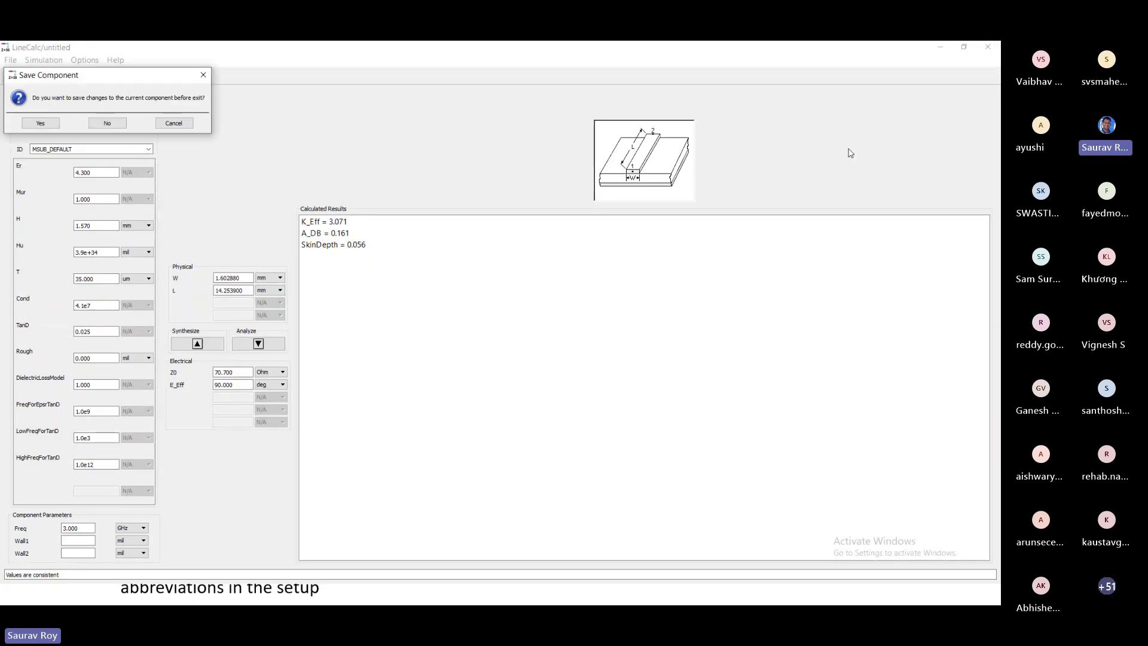
click(40, 124)
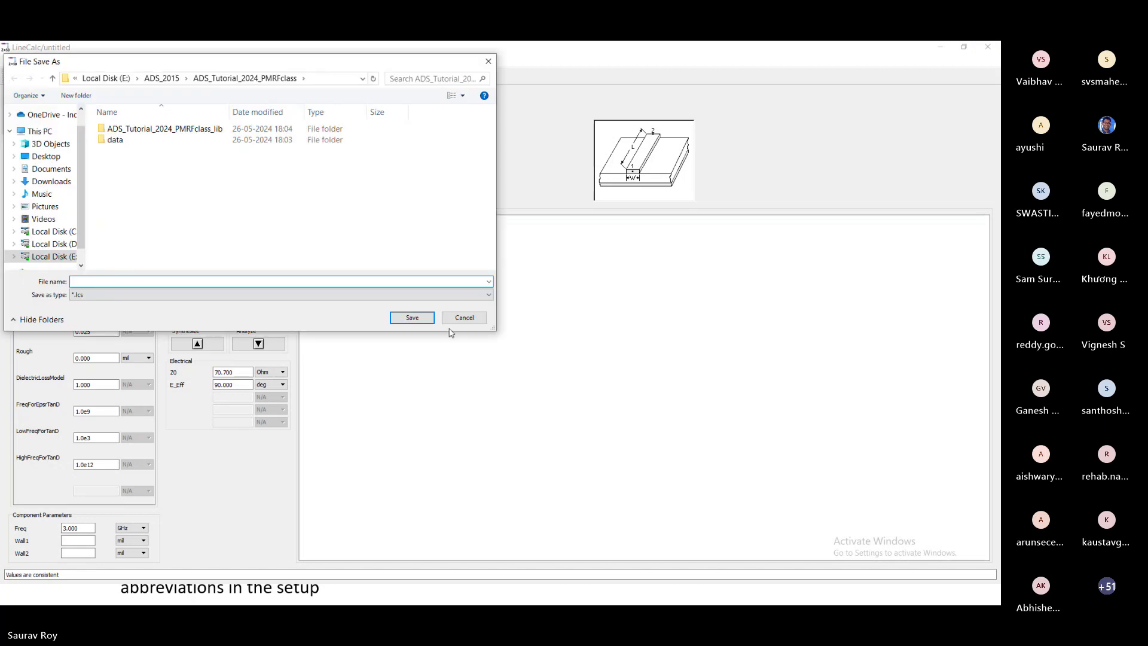
click(465, 317)
scroll(428, 346, down, 3)
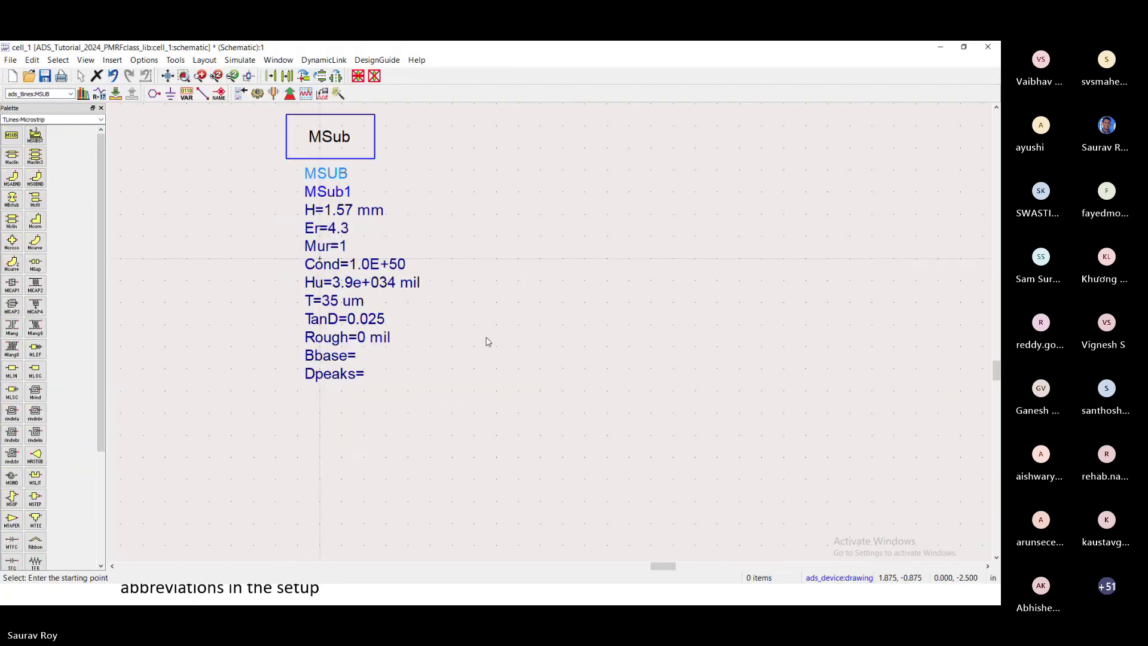
right_click(522, 331)
key(Escape)
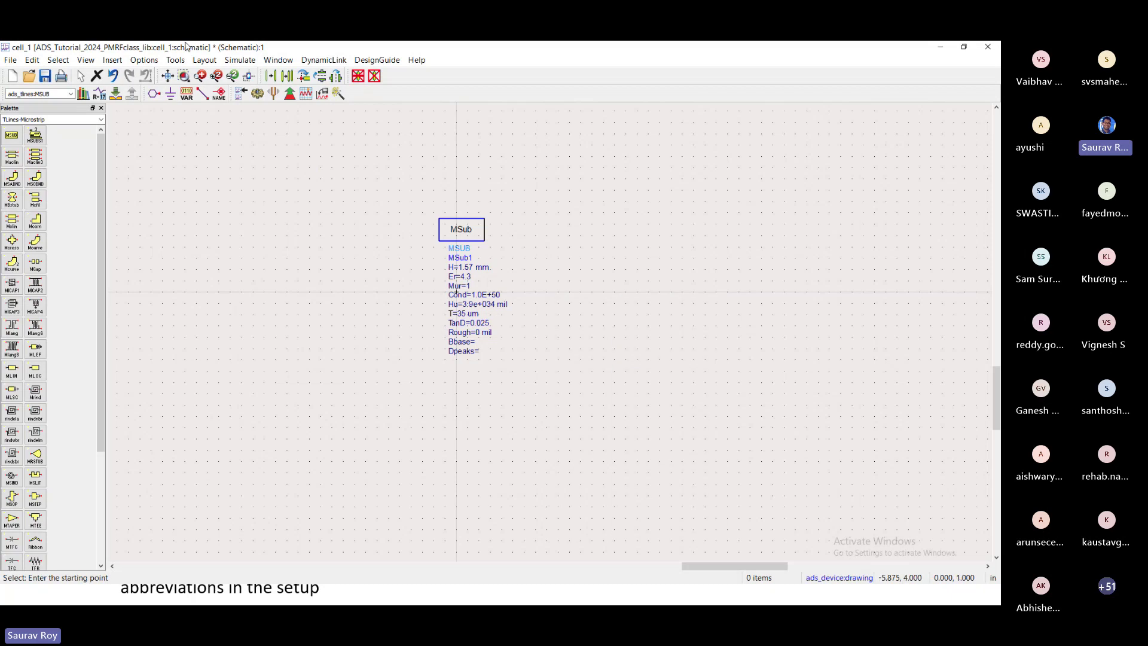
click(181, 65)
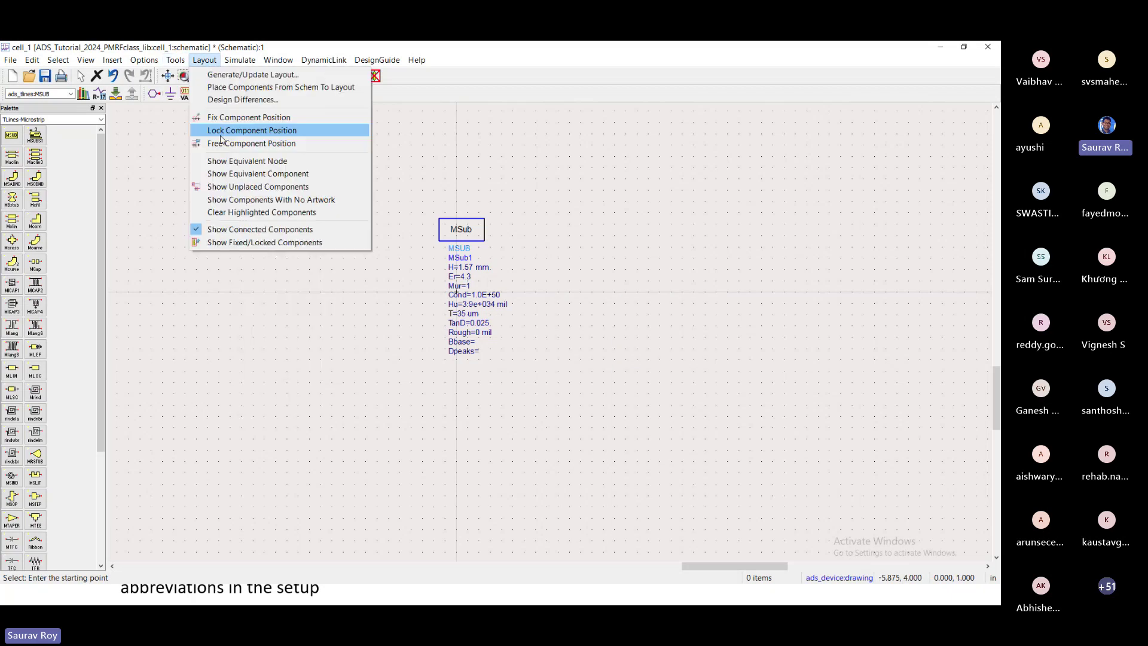
mouse_move(207, 130)
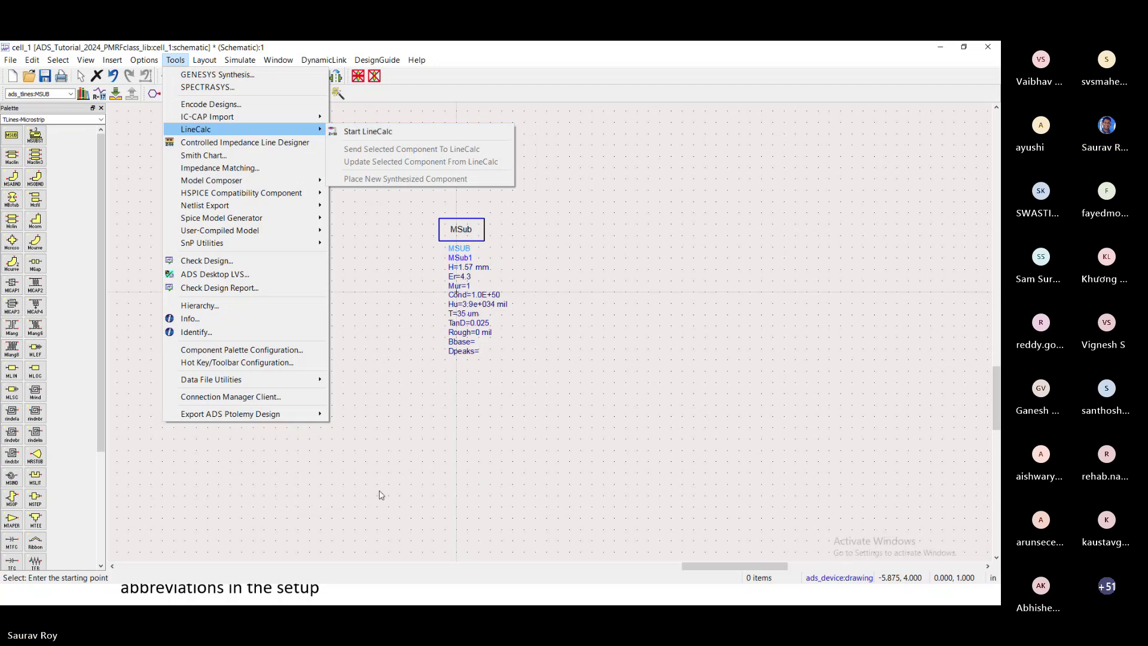
click(350, 132)
Shift the MSub block aside and place five MLIN microstrip lines: one input line, two upper-branch lines and two lower-branch lines
drag(482, 236, 281, 211)
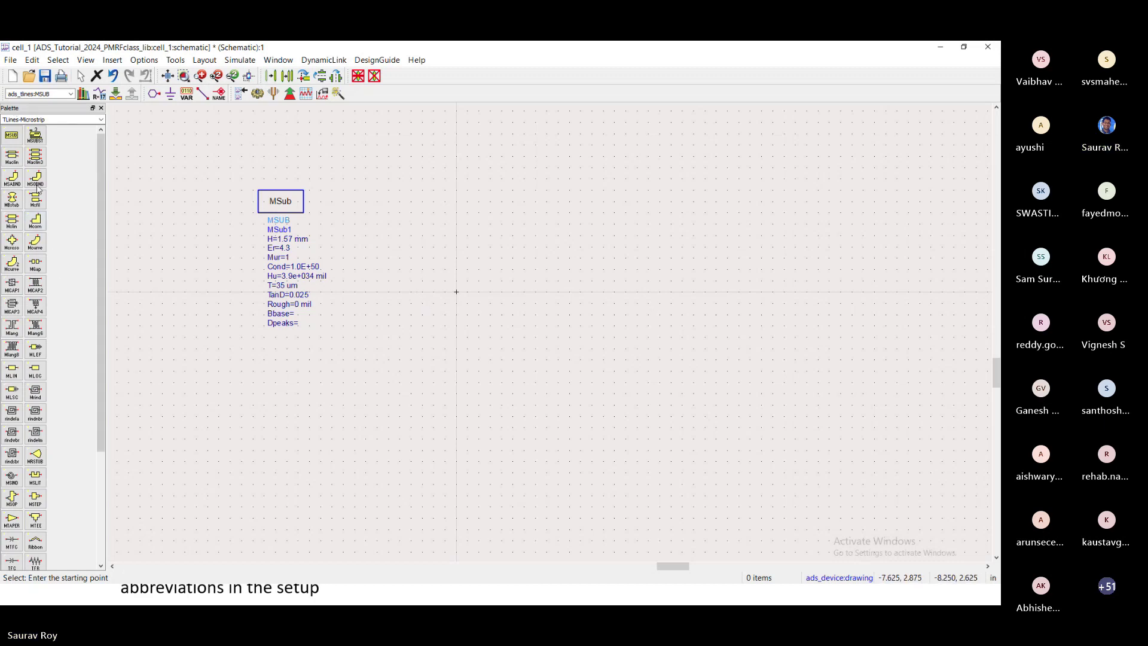
click(11, 371)
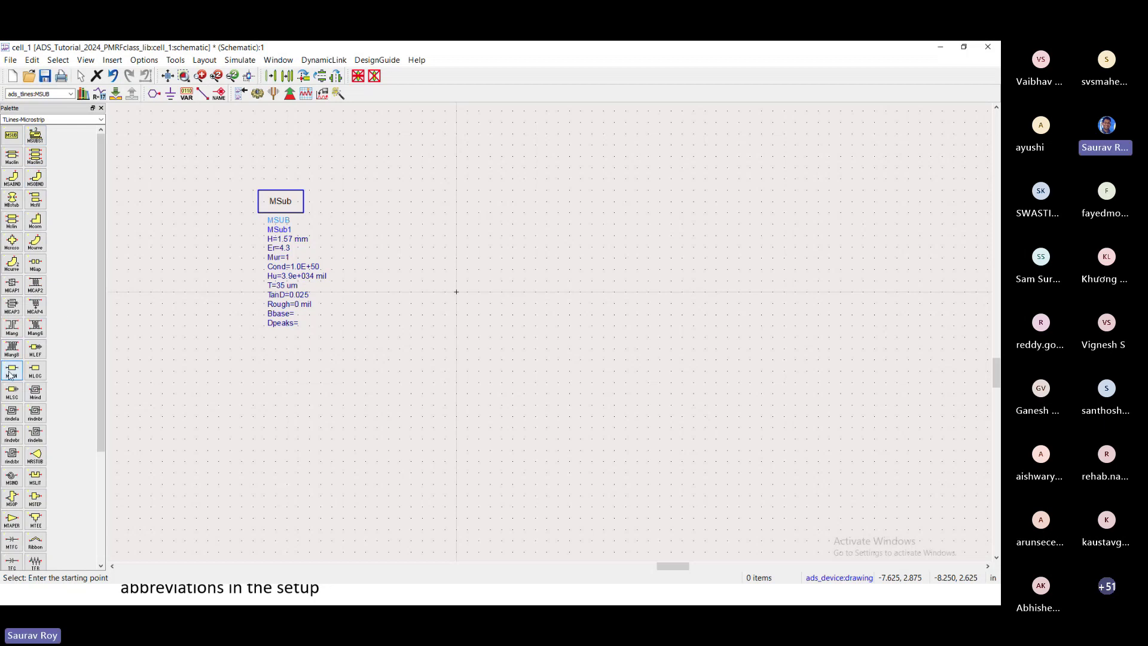
click(546, 241)
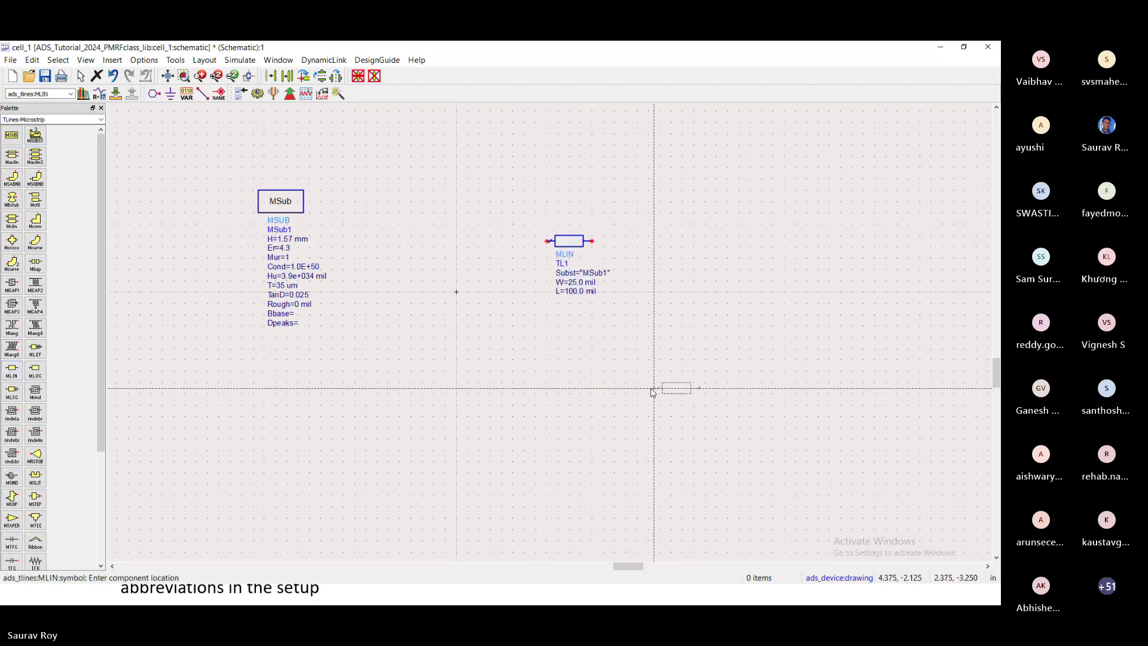
click(552, 406)
click(422, 321)
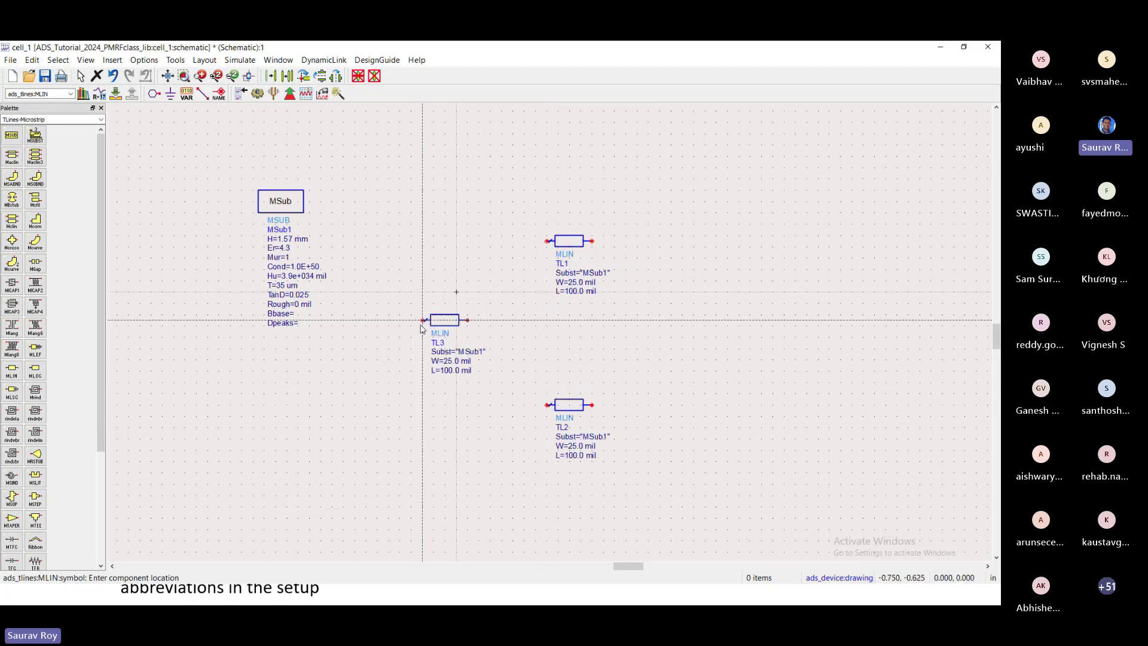
click(725, 236)
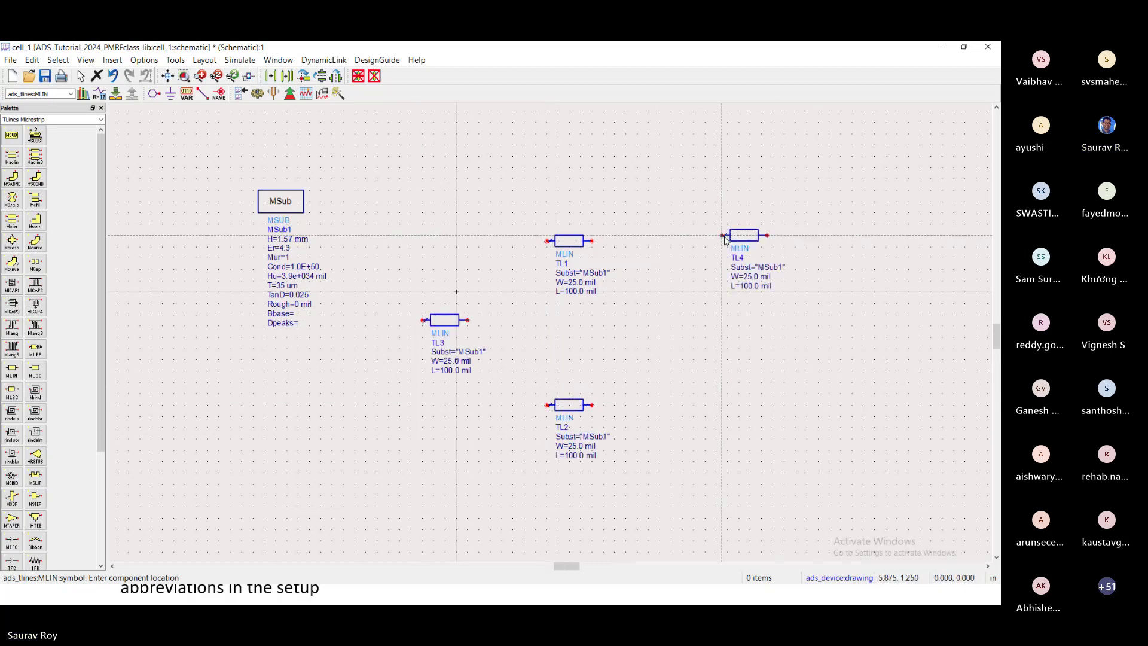
click(734, 406)
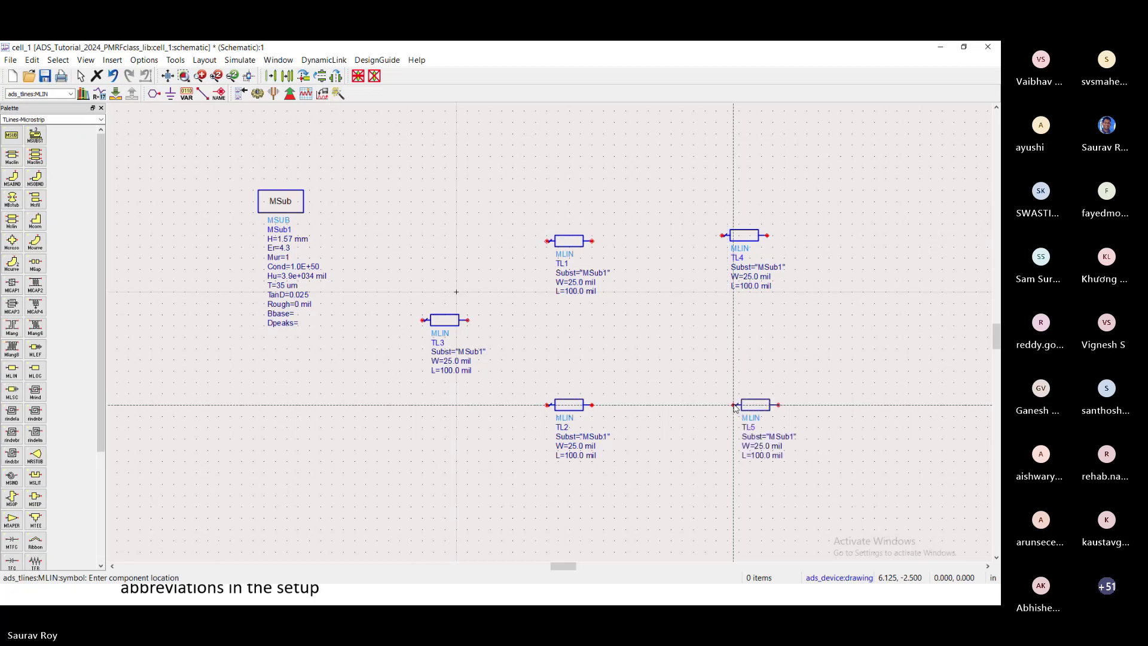
key(Escape)
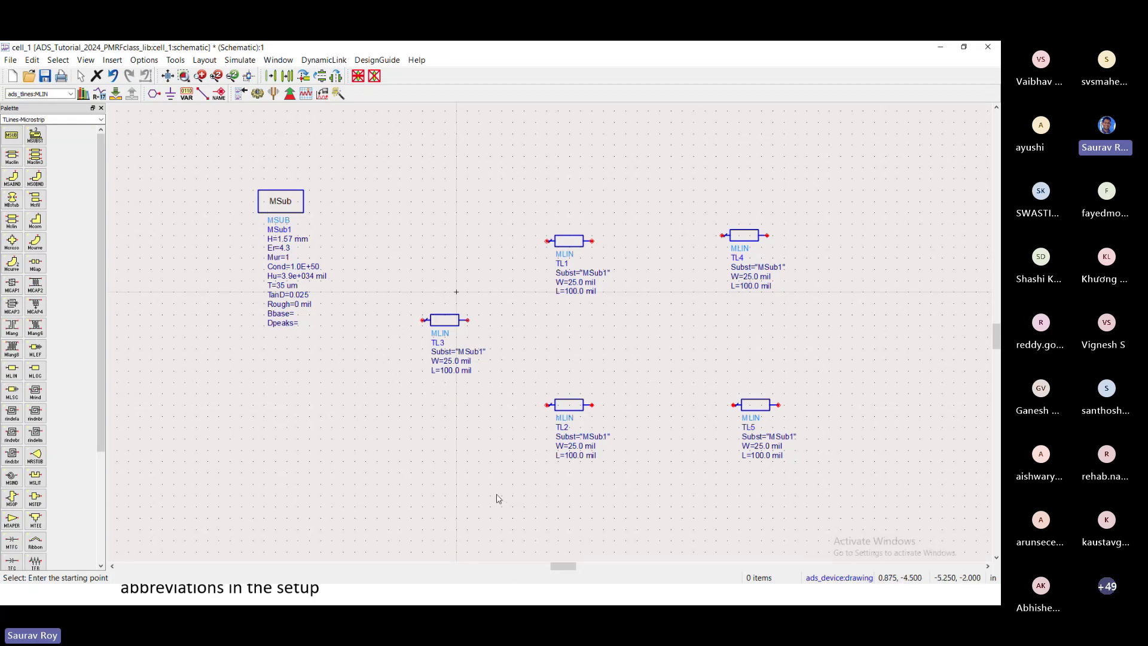
Set the width W of the input microstrip line TL3 to 3.06 mm
click(448, 330)
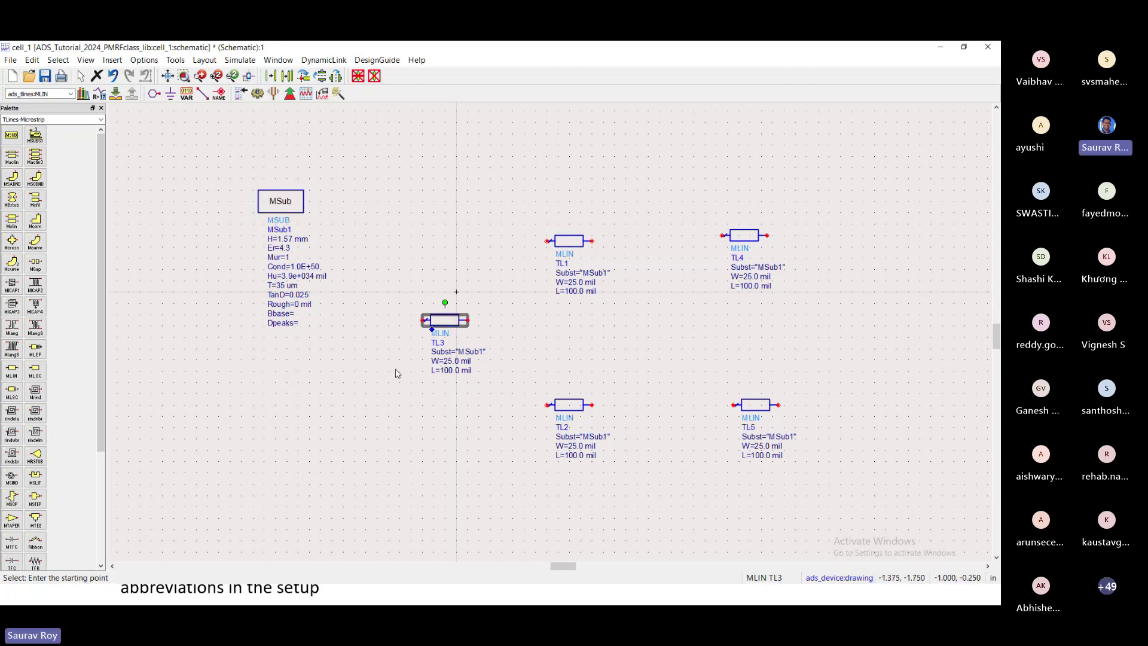
click(365, 371)
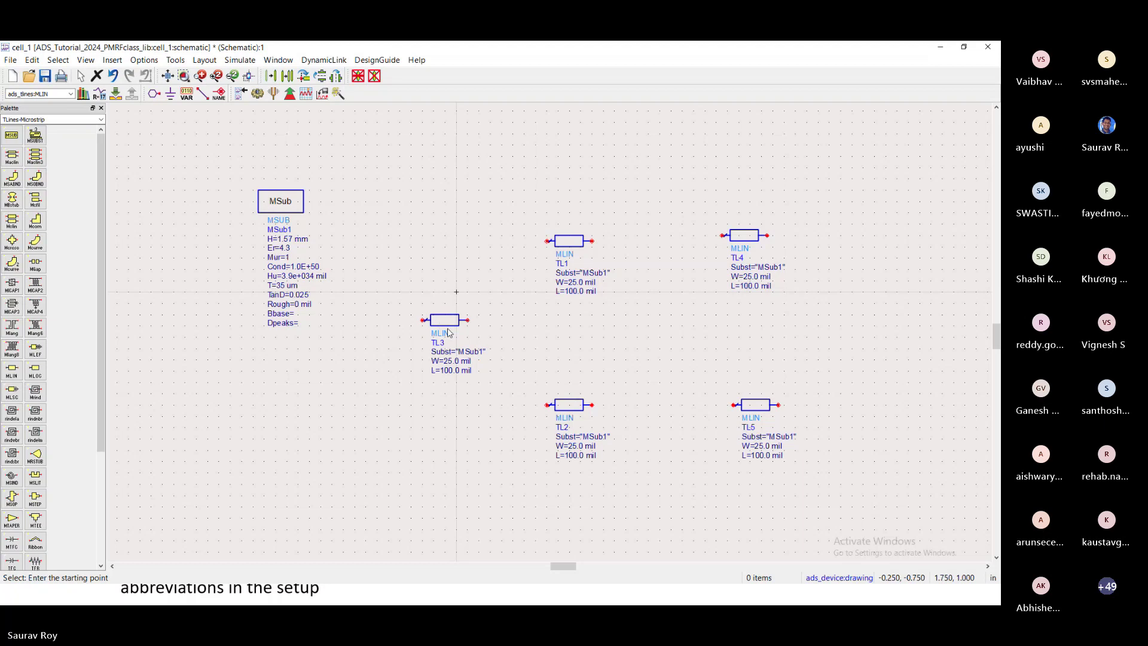
double_click(427, 323)
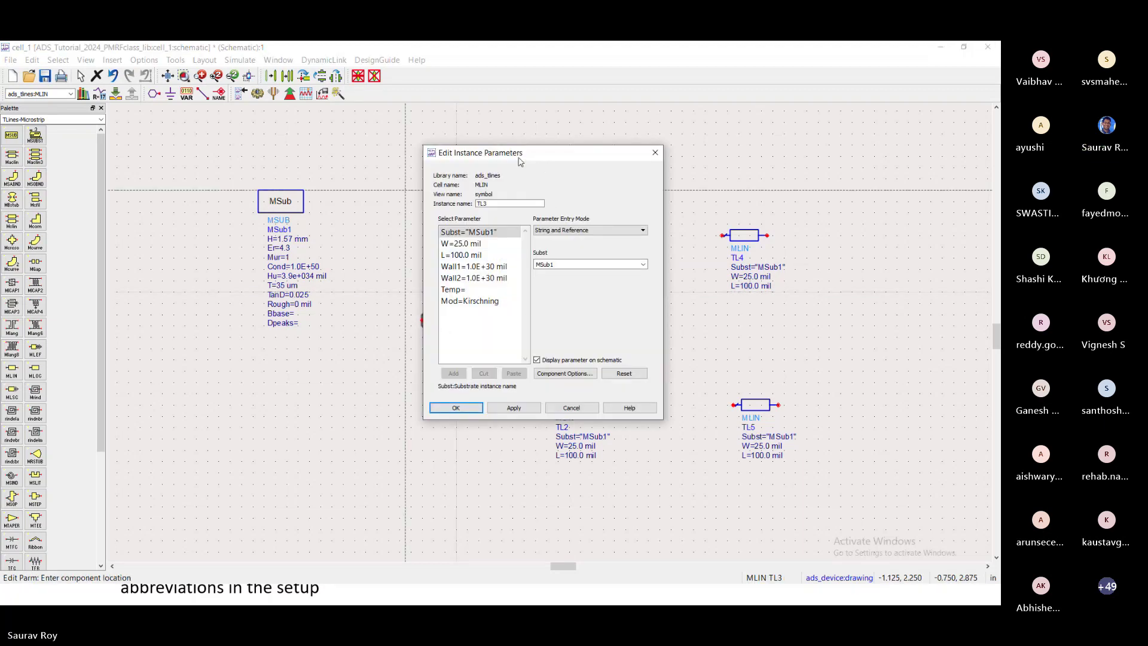
drag(518, 160, 532, 174)
click(477, 259)
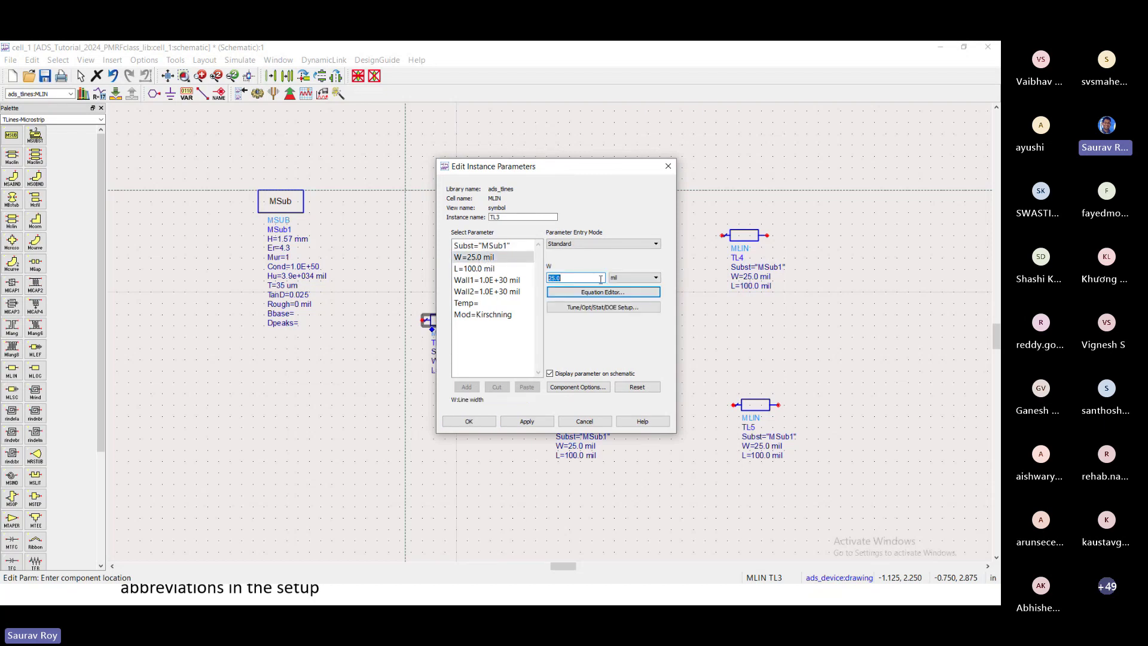
click(628, 277)
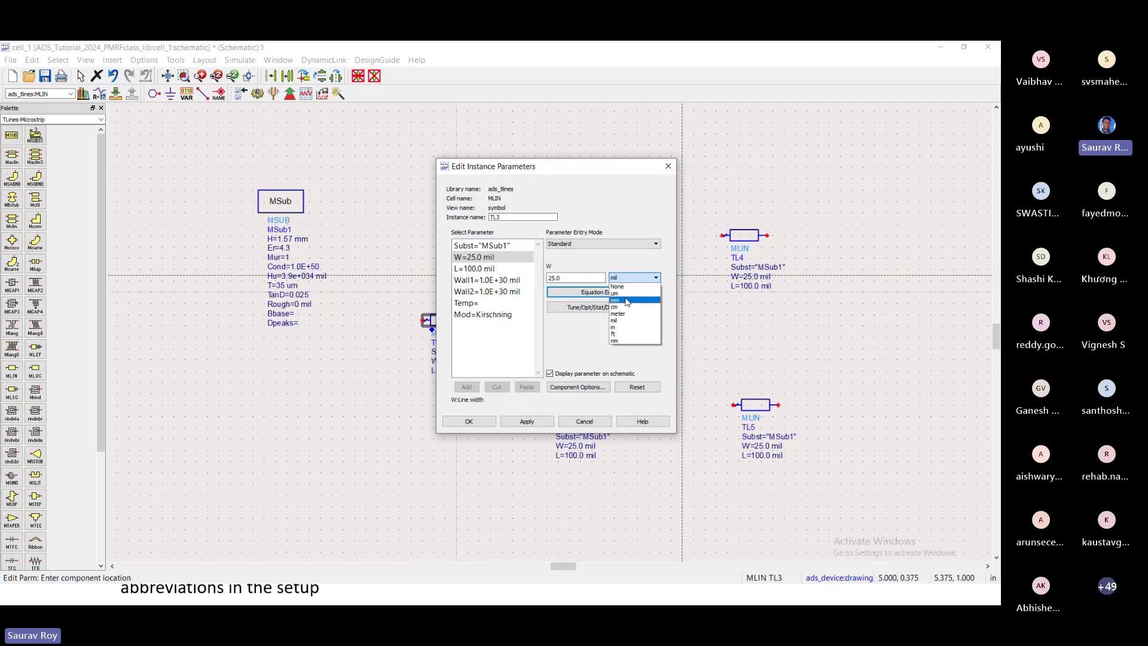
click(626, 301)
click(480, 261)
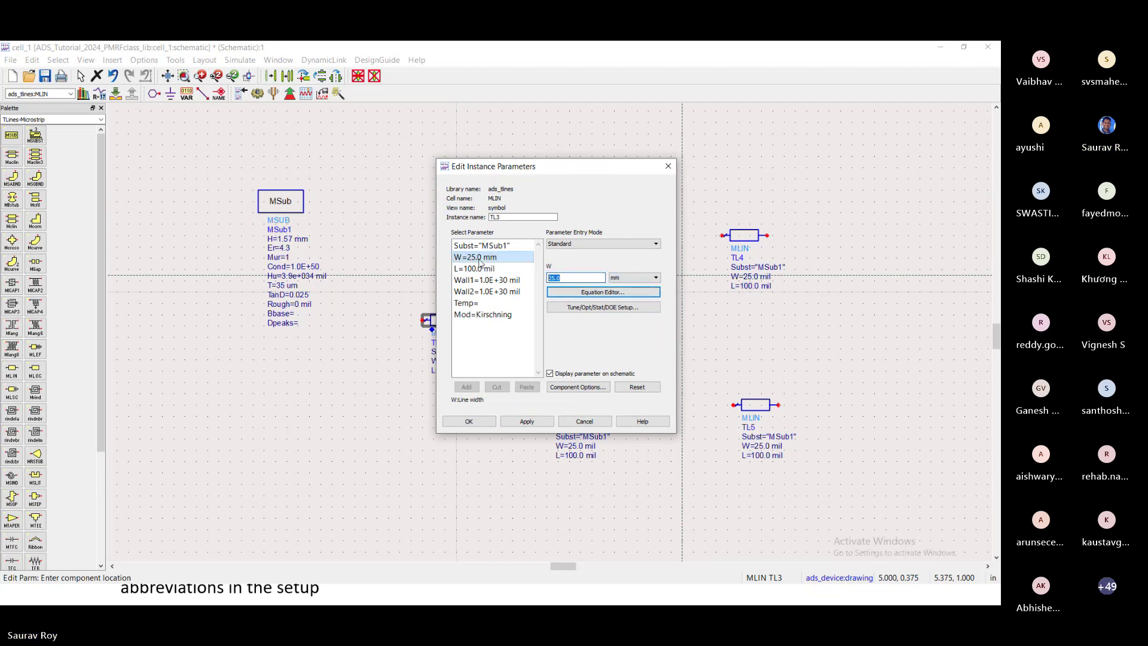
text(3.06)
Set the length L of line TL3 to 10 mm and apply the parameter changes
click(492, 270)
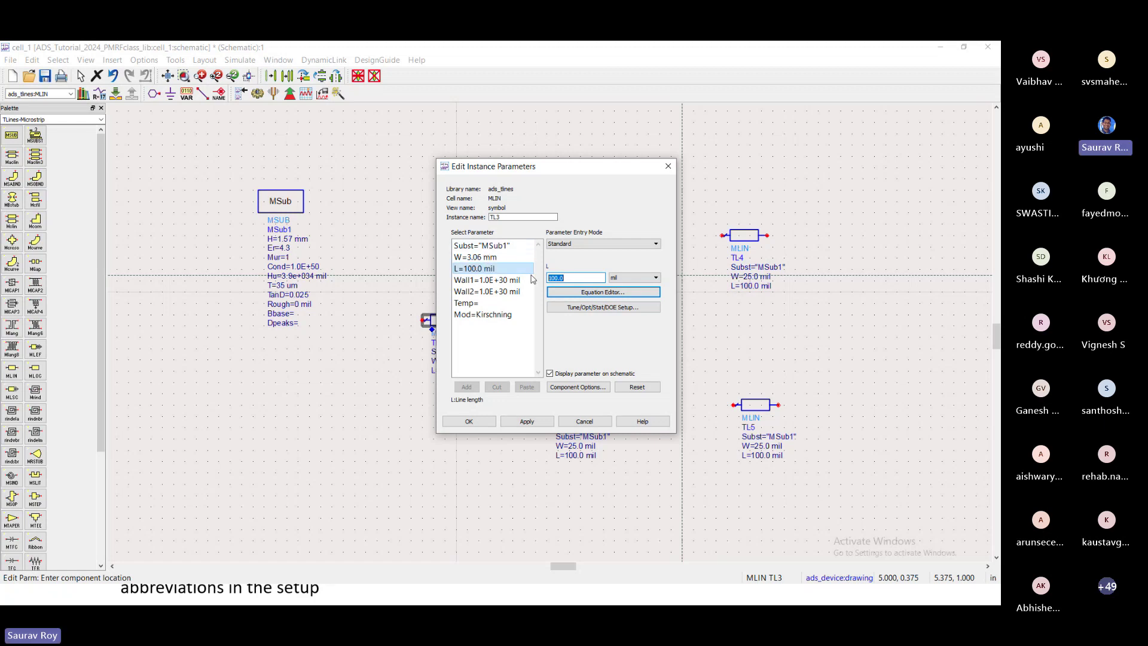
click(568, 277)
drag(569, 277, 547, 278)
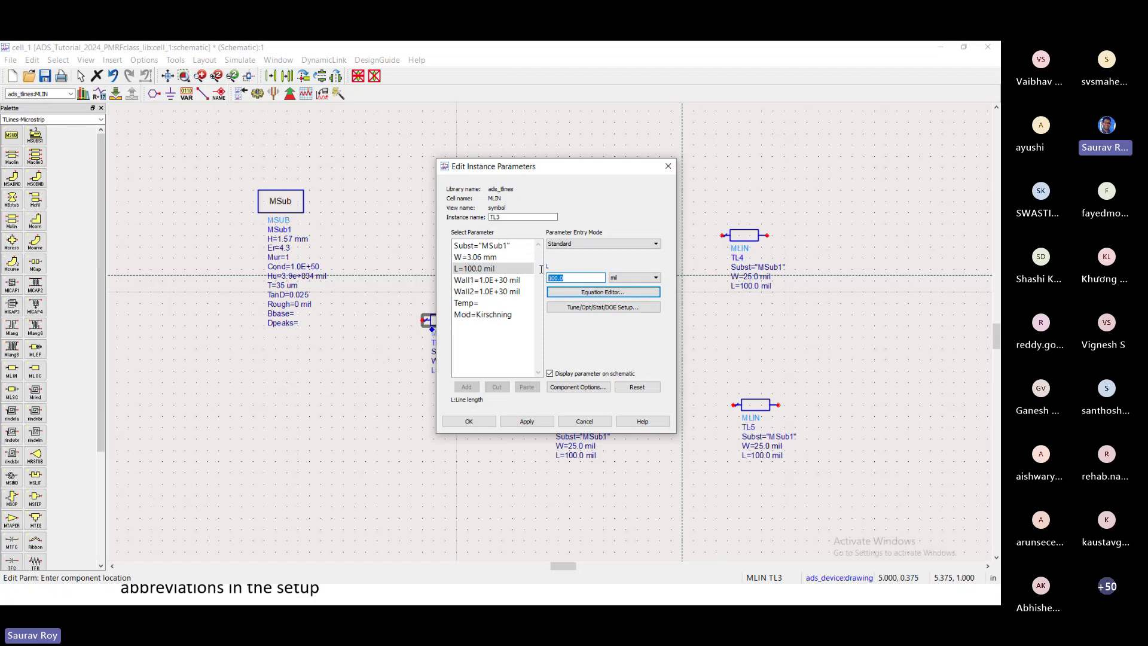
text(10)
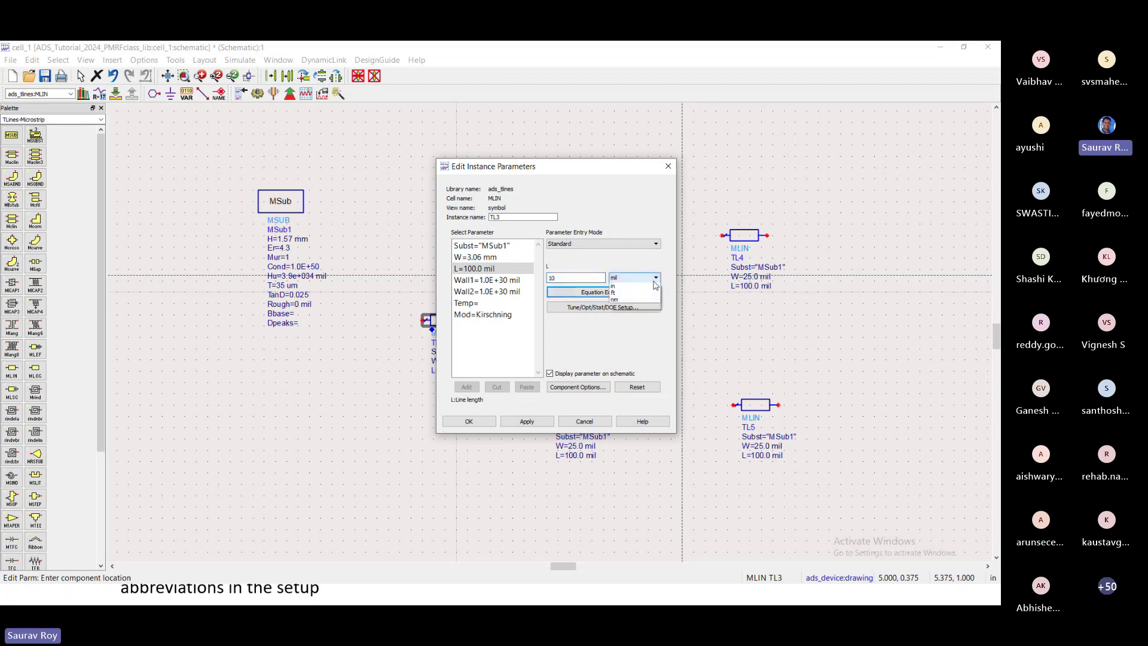
click(655, 279)
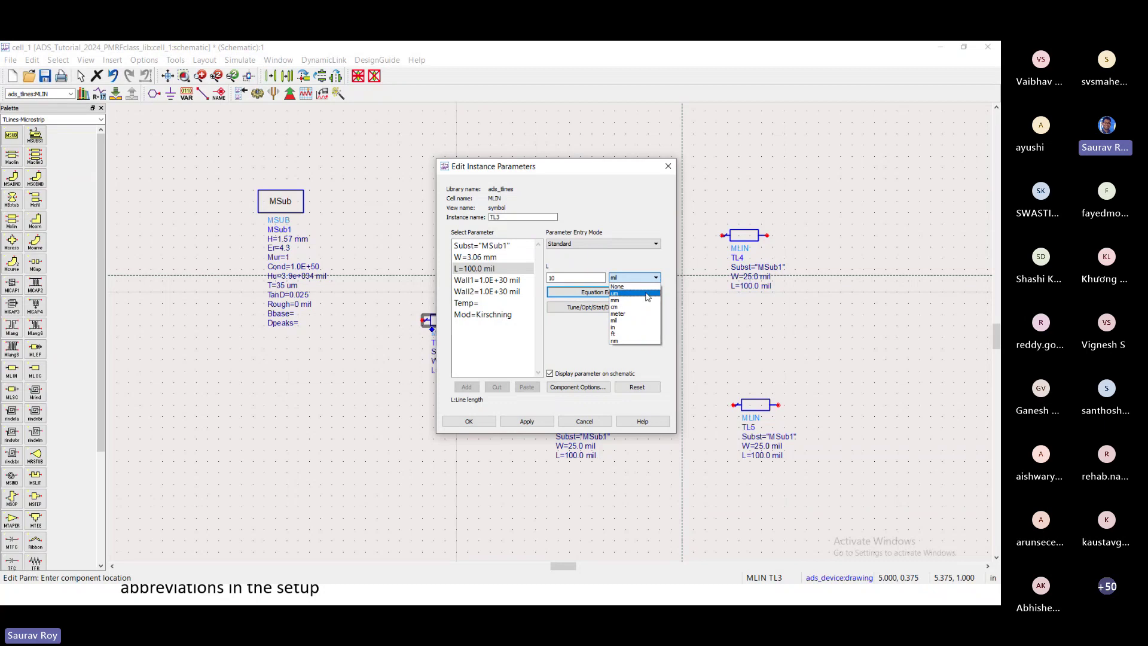
click(644, 300)
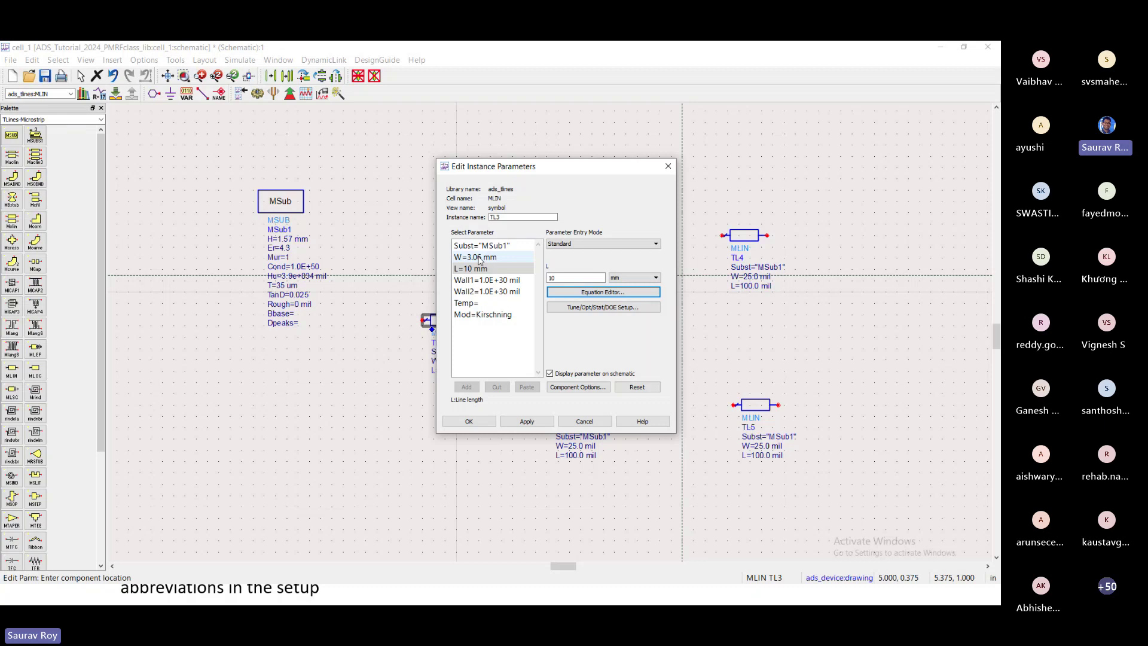
click(527, 421)
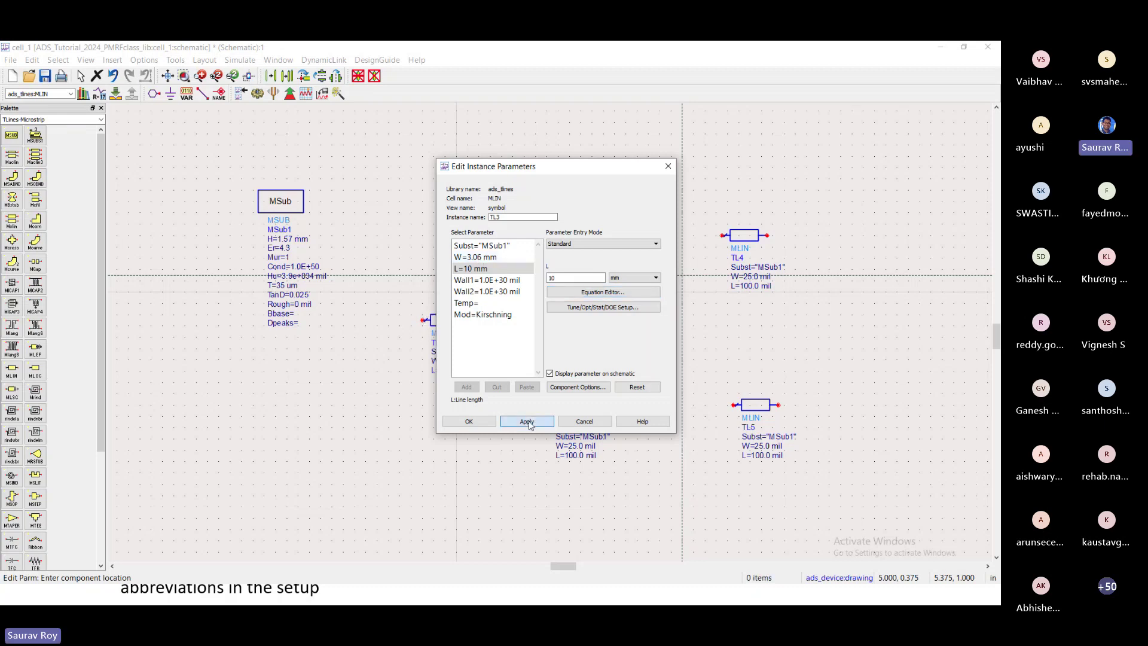
click(470, 420)
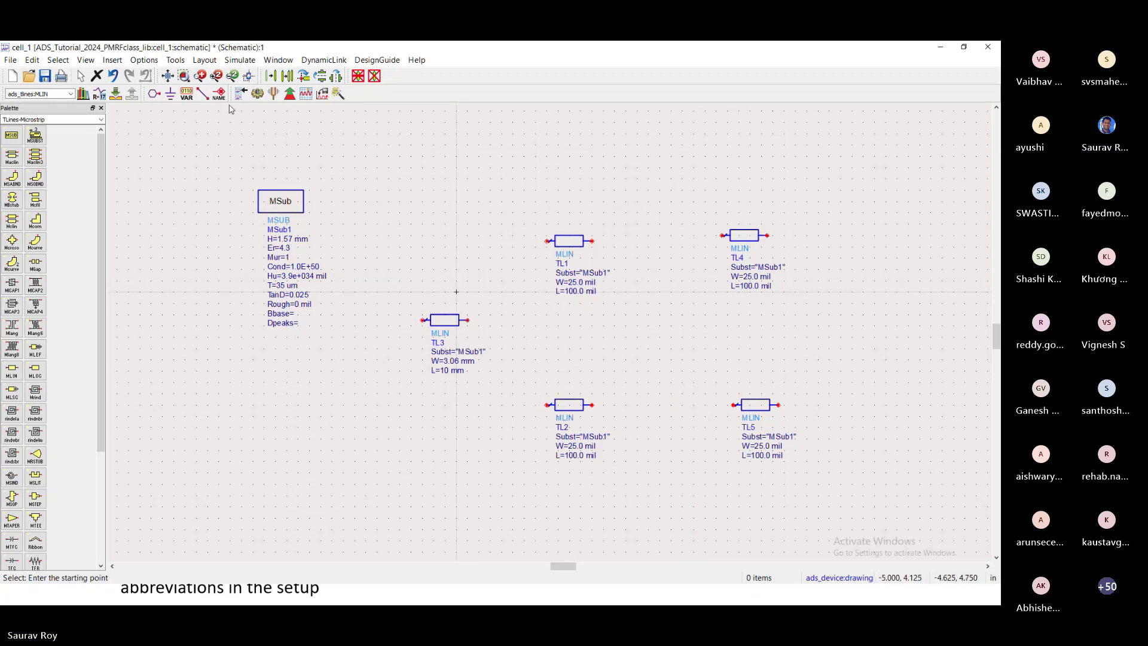
Set the width W of the first upper-branch microstrip line TL1 to 1.6 mm
double_click(568, 244)
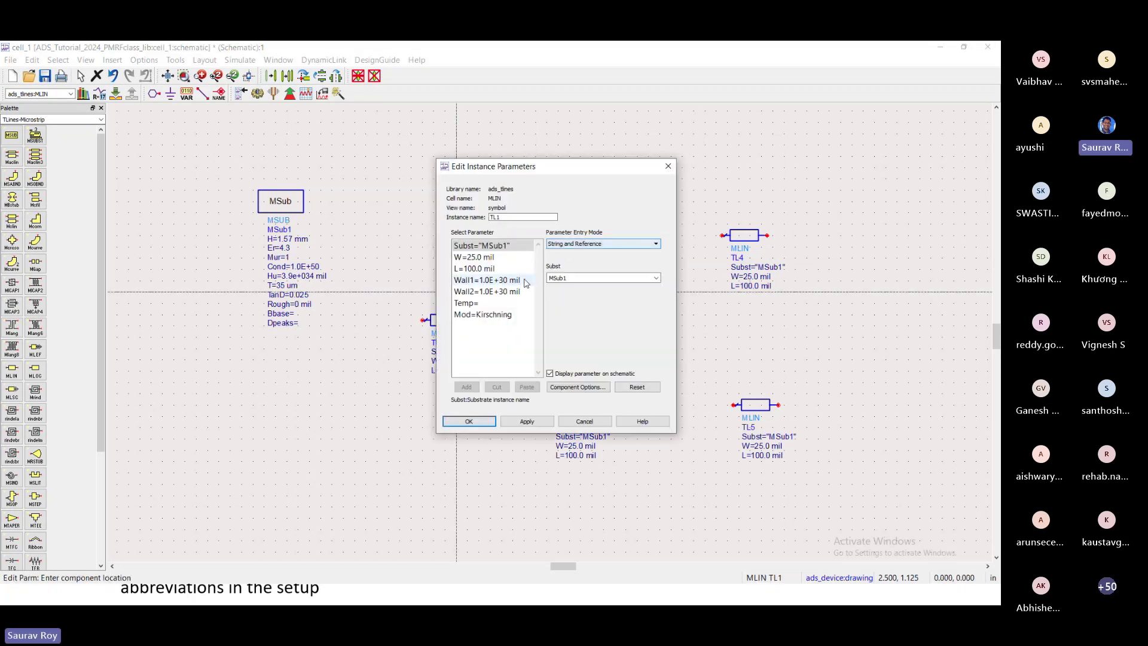
click(505, 257)
double_click(586, 278)
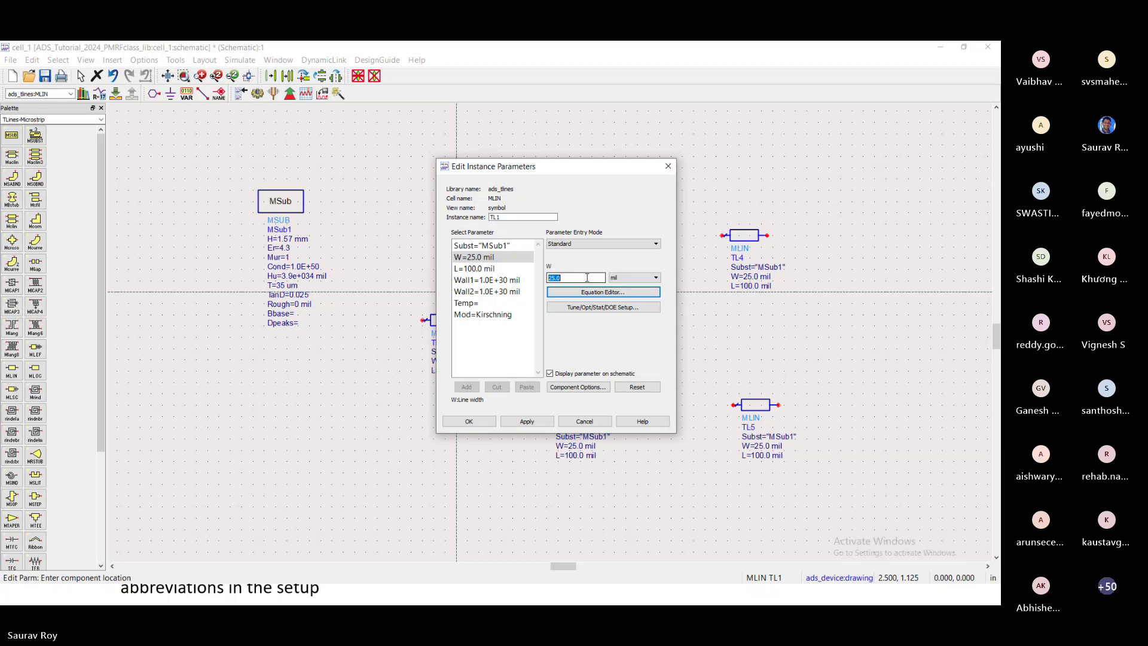
text(1.6)
click(653, 277)
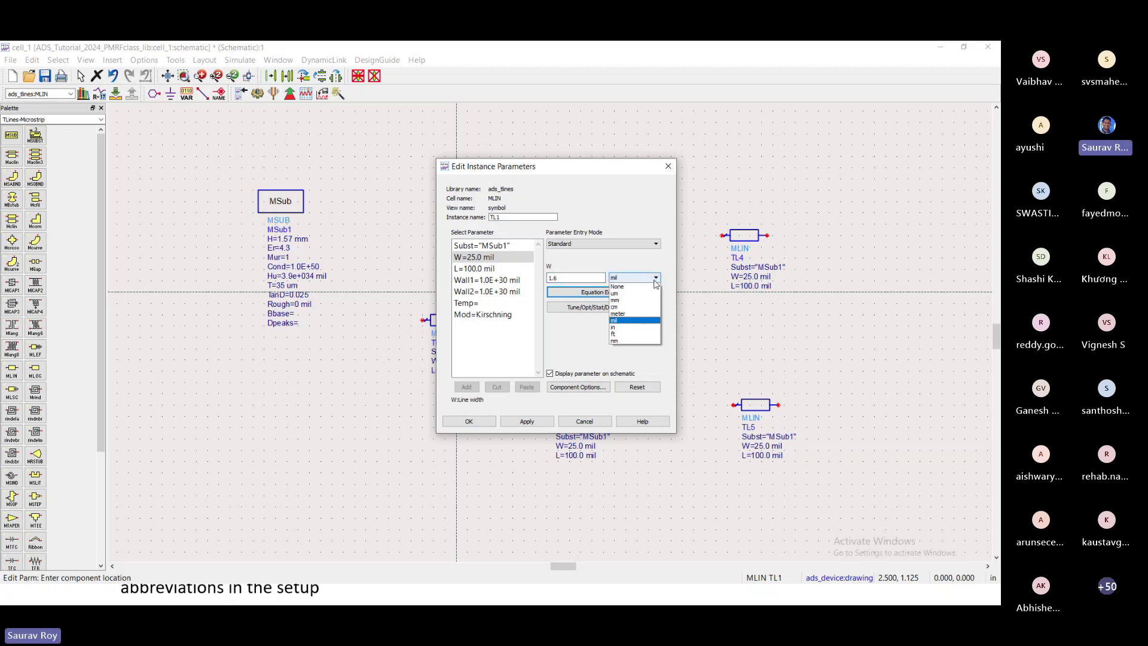
click(621, 300)
key(Return)
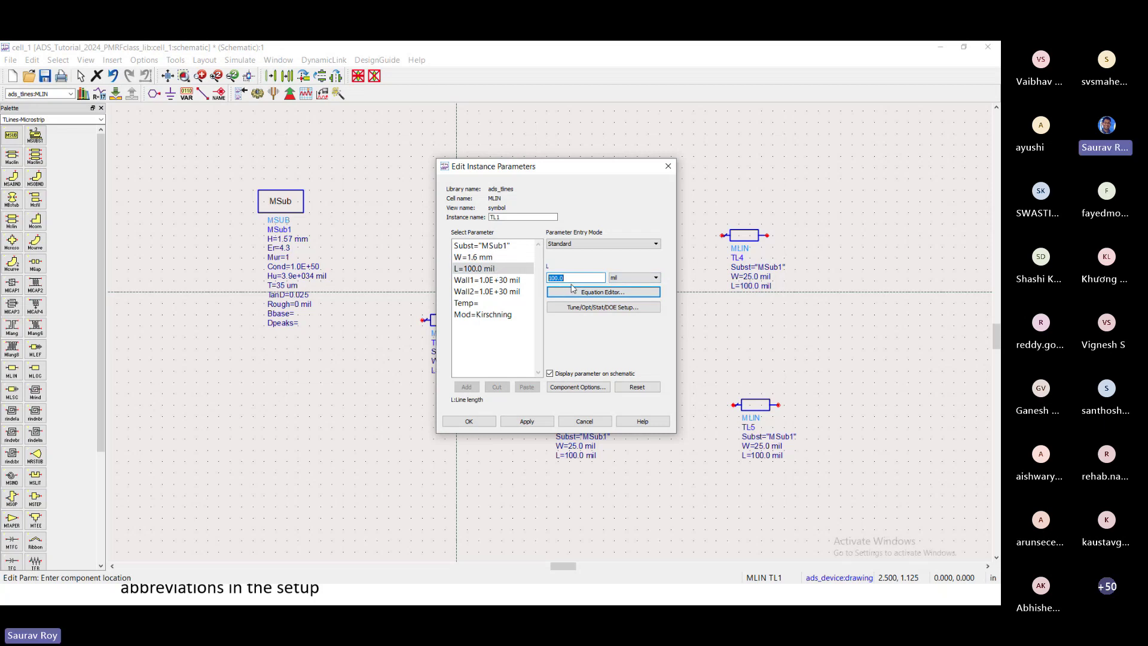
Set the length L of line TL1 to 14.25 mm and accept the parameter changes
text(14.)
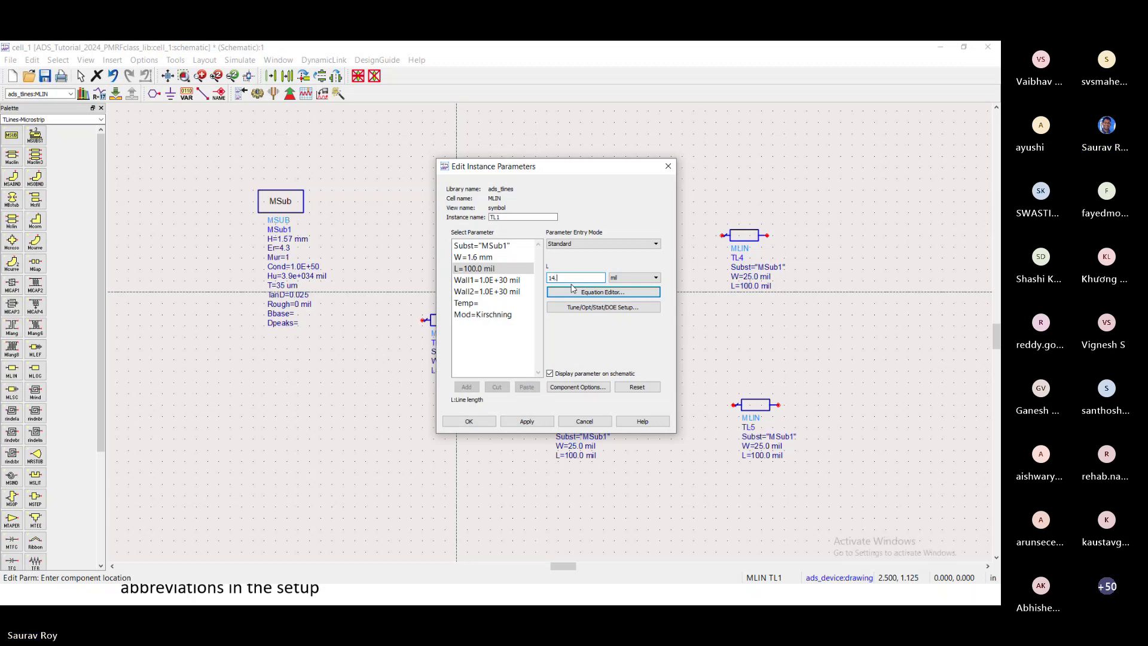
text(25)
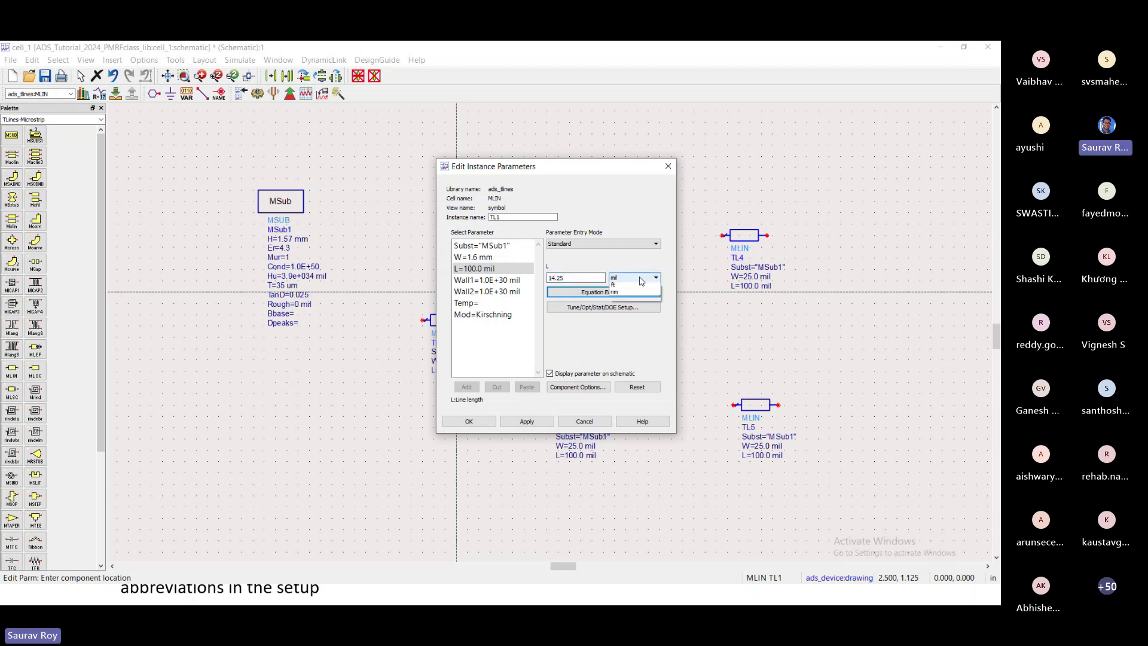
click(635, 278)
click(616, 299)
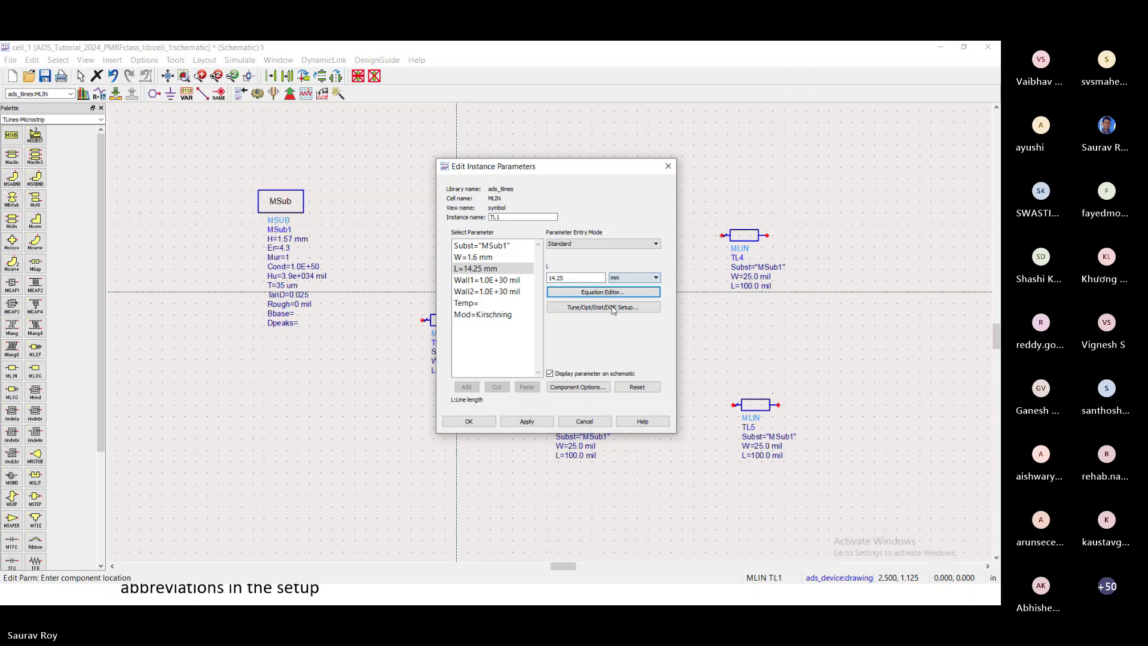
click(568, 279)
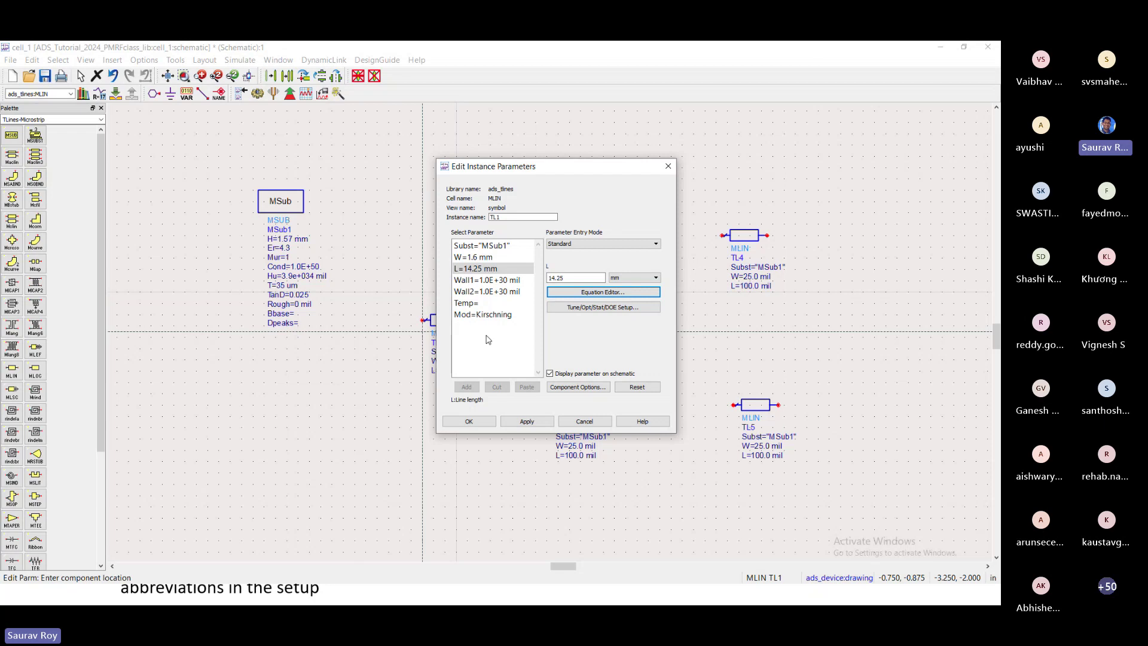
click(469, 422)
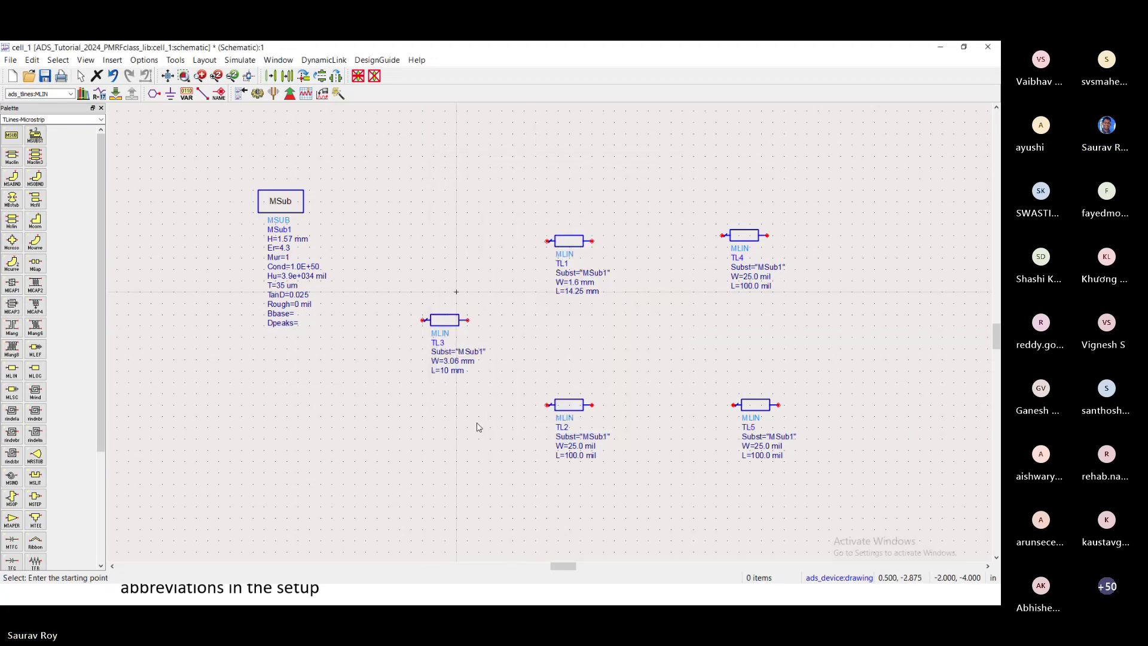
double_click(571, 406)
click(487, 258)
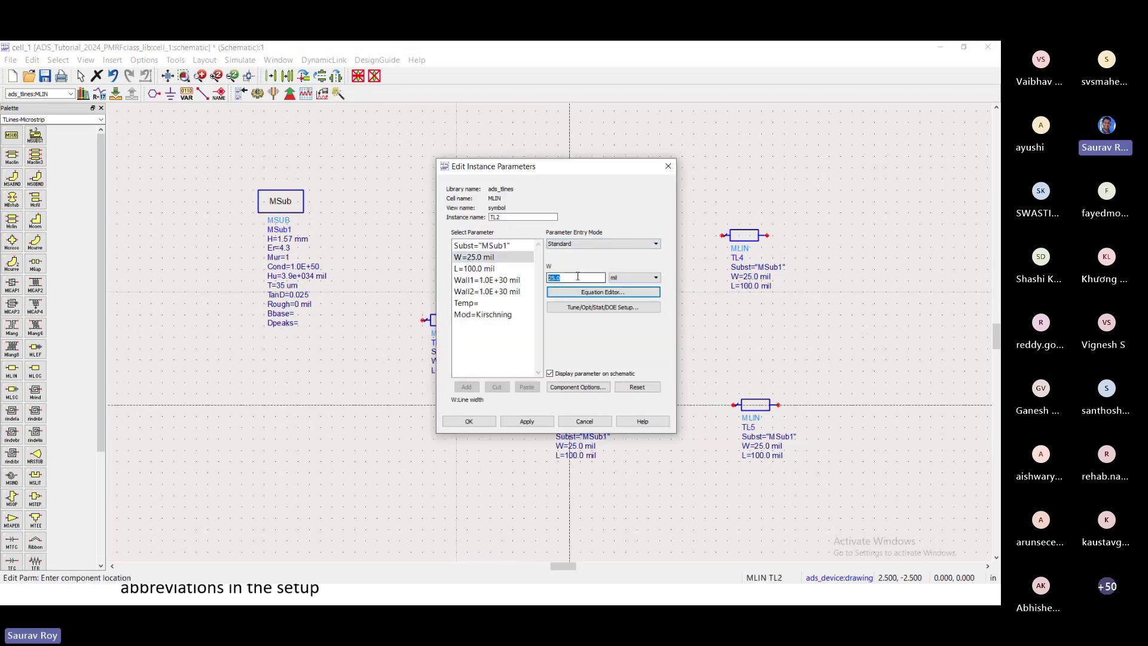
click(668, 166)
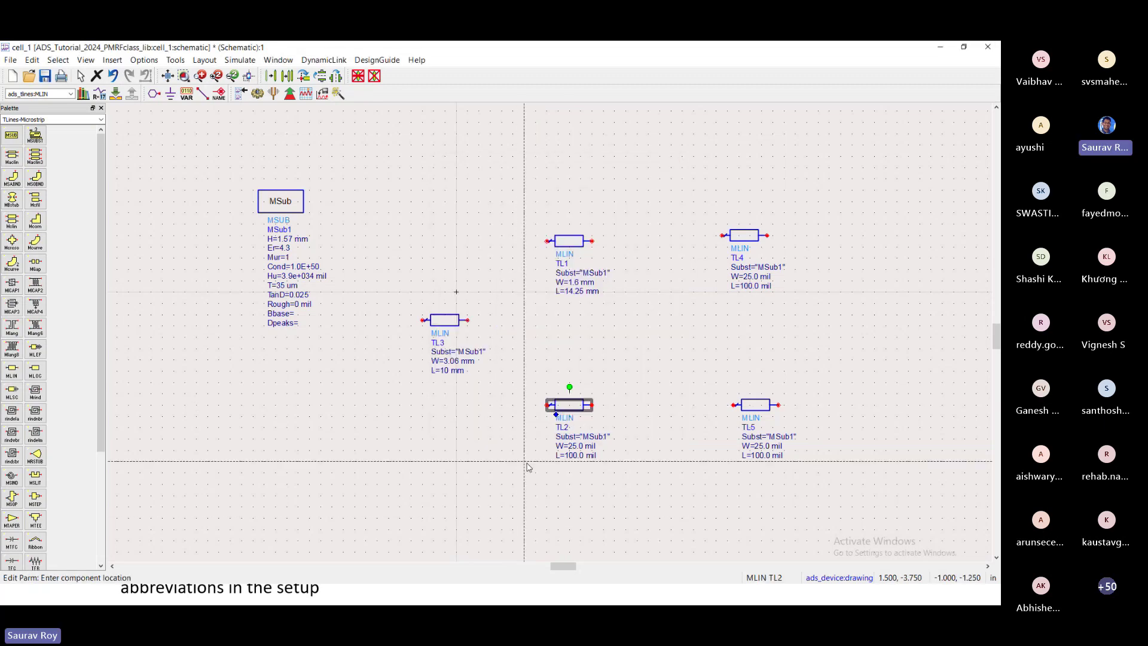
key(Escape)
Replace the lower-branch line TL2 with a copy of TL1 placed at the same spot
click(568, 407)
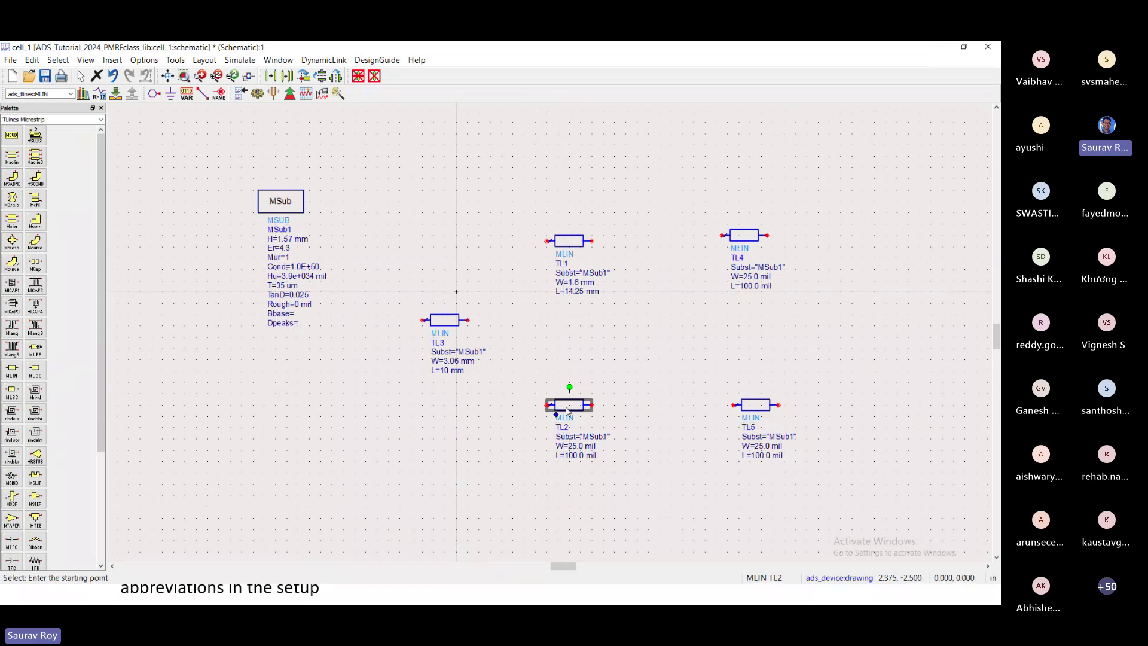
key(Delete)
click(568, 241)
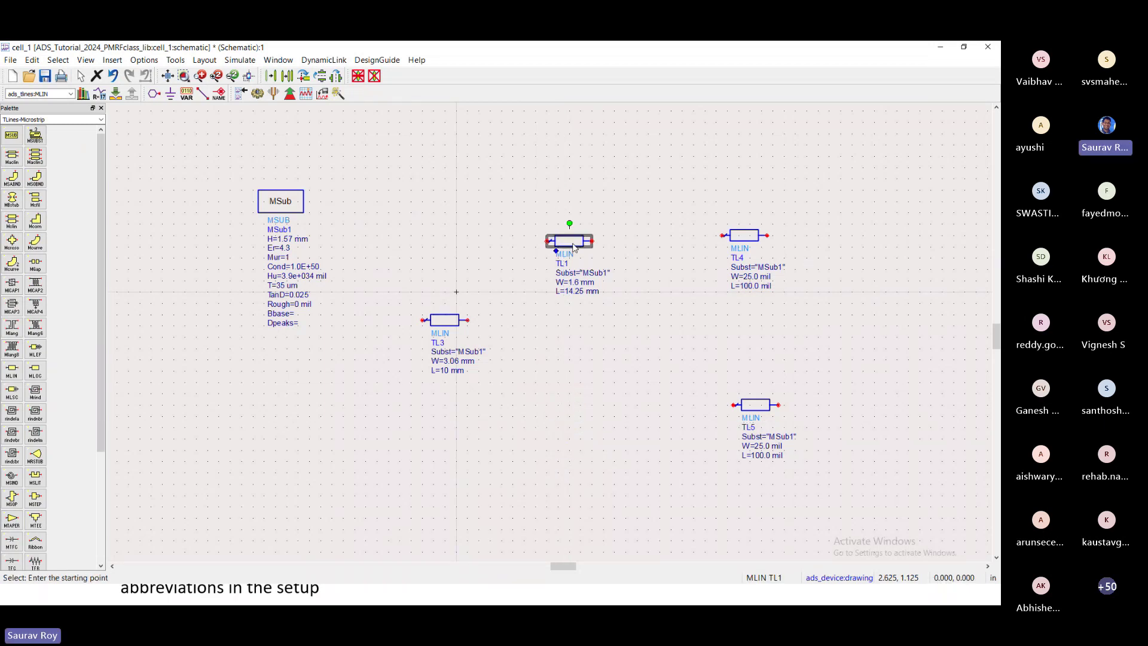
key(ctrl+c)
key(ctrl+v)
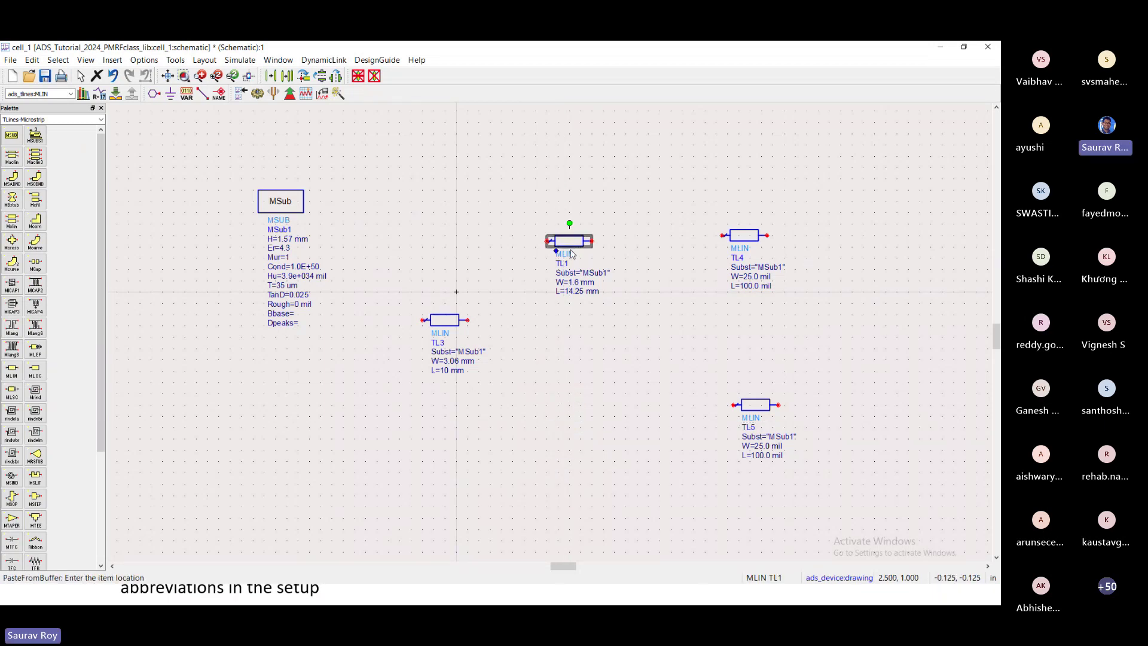
click(548, 412)
key(Escape)
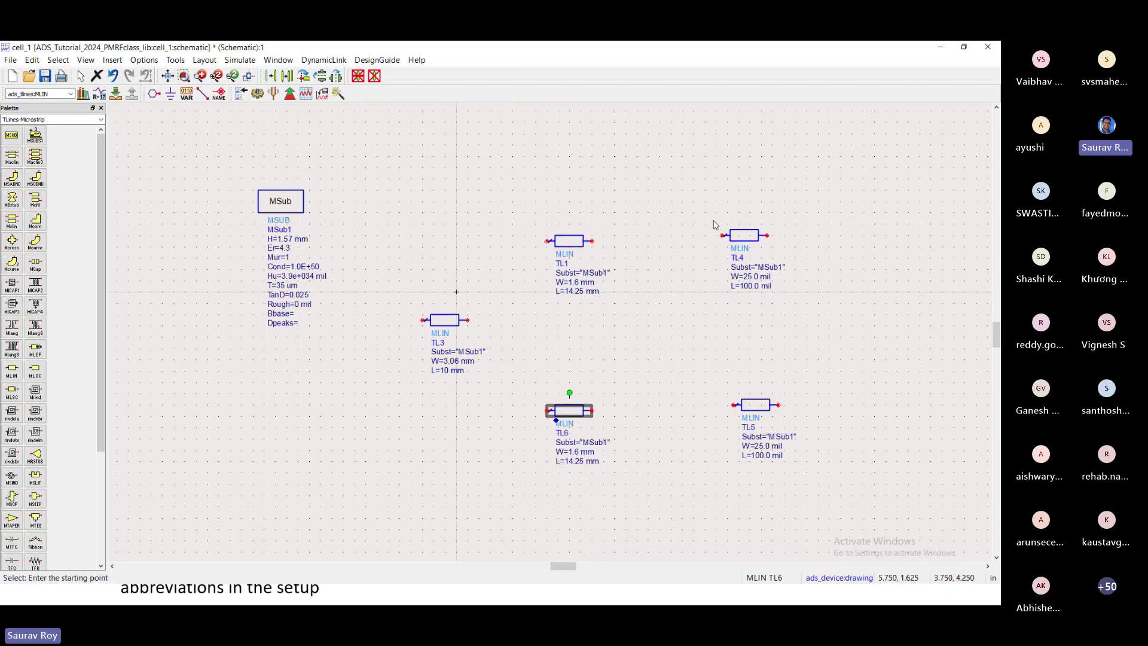
Delete the two unedited output lines TL4 and TL5 from the schematic
click(727, 234)
click(756, 405)
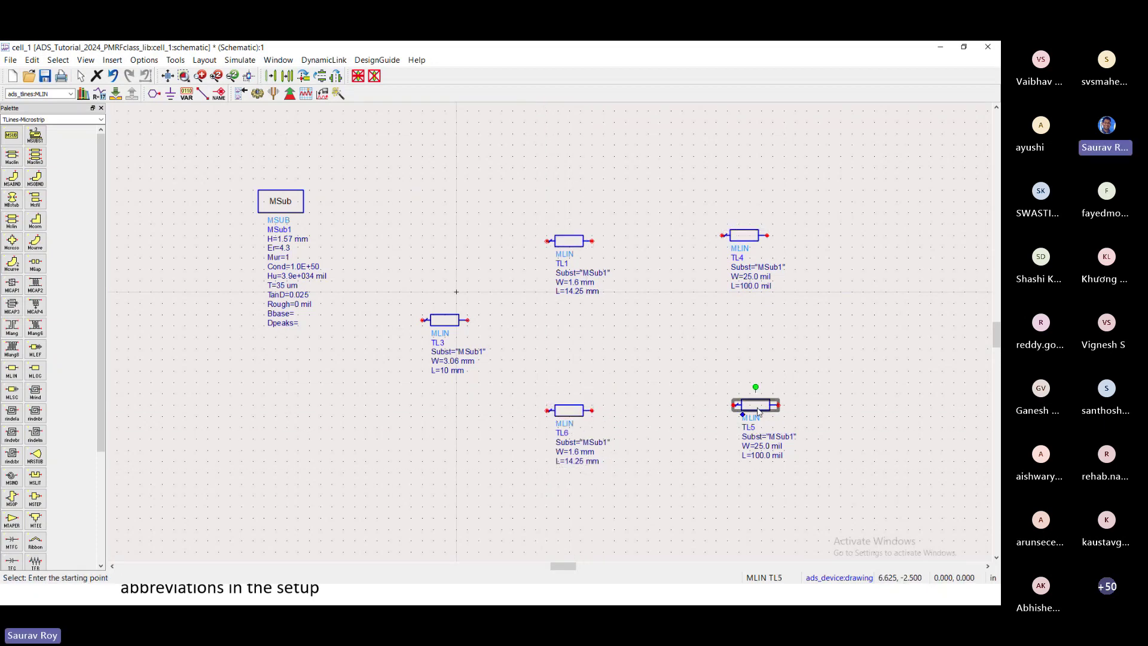
ctrl+click(744, 235)
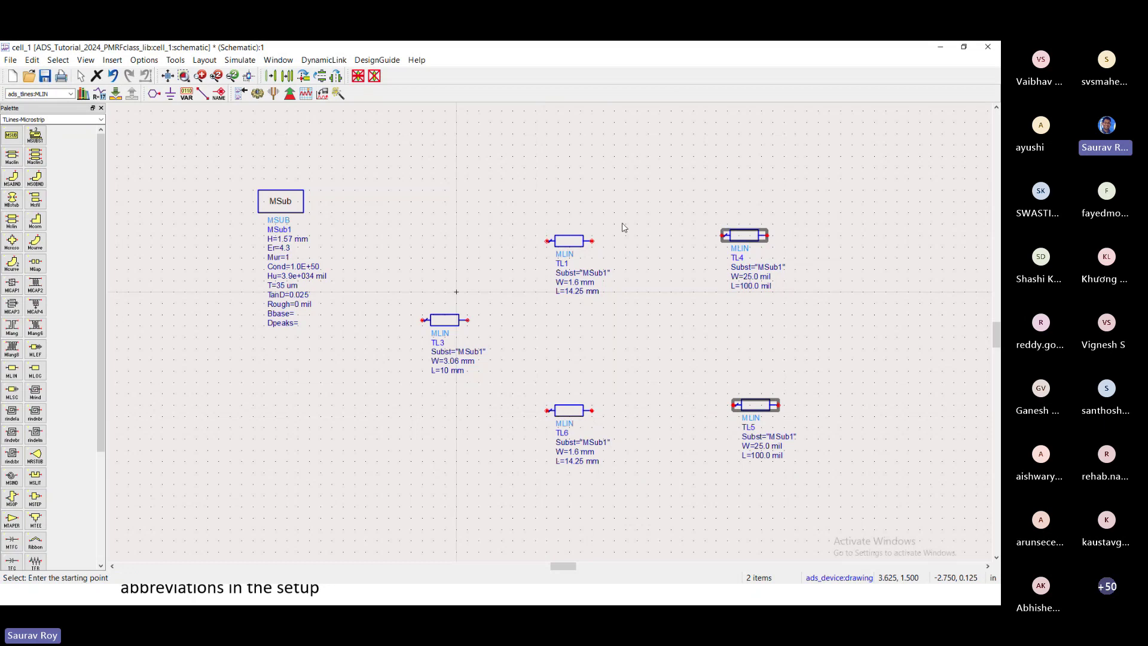
key(Delete)
Copy input line TL3 and place two copies as output lines, one after TL1 and one after TL6
click(446, 319)
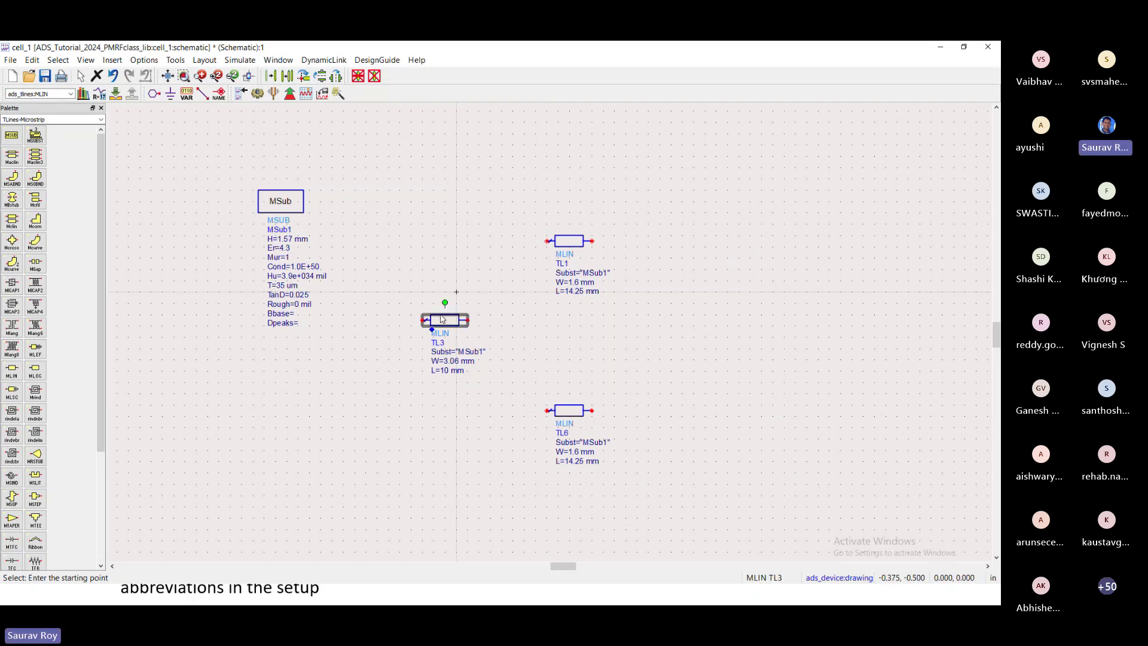
key(ctrl+c)
key(ctrl+v)
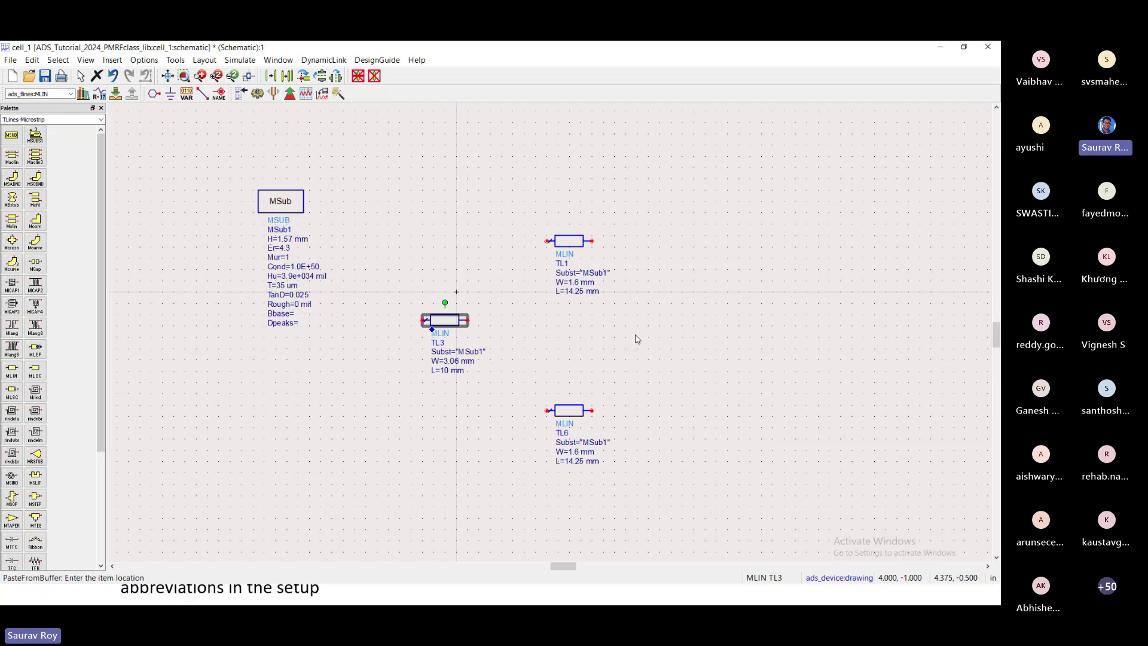
click(716, 243)
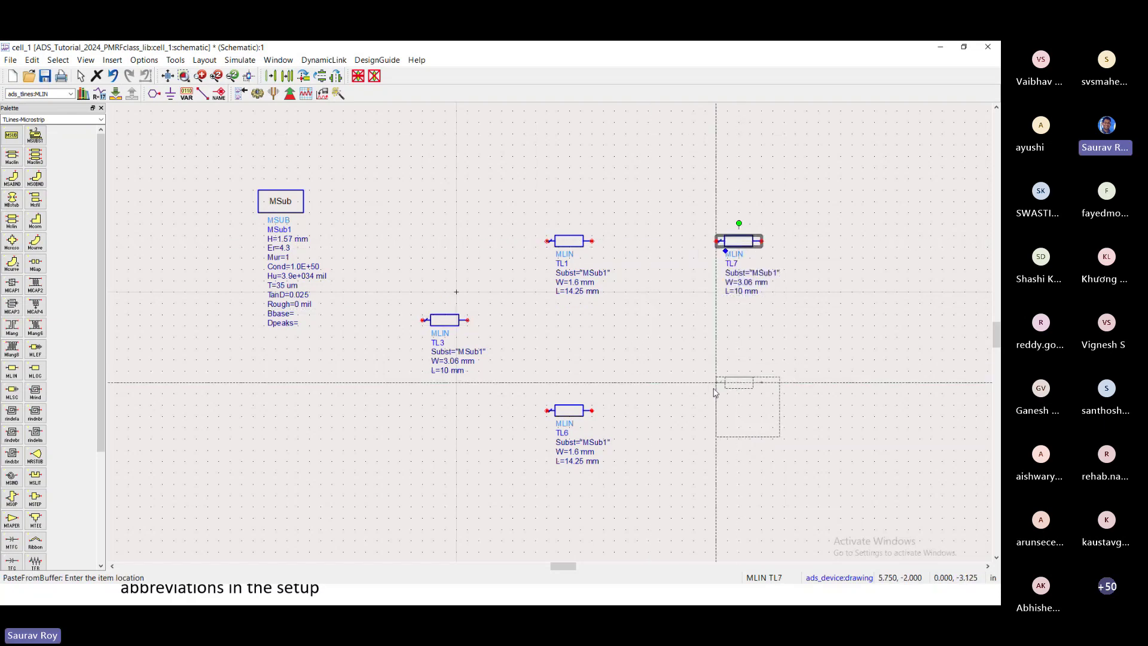
click(719, 412)
key(Escape)
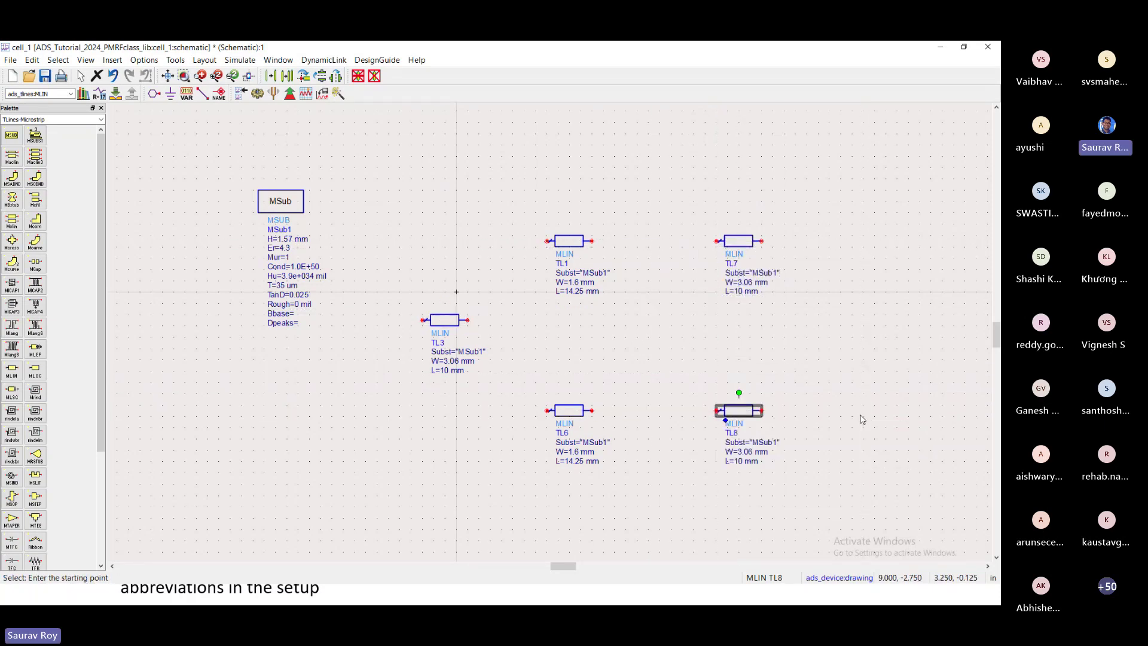
click(565, 240)
click(571, 412)
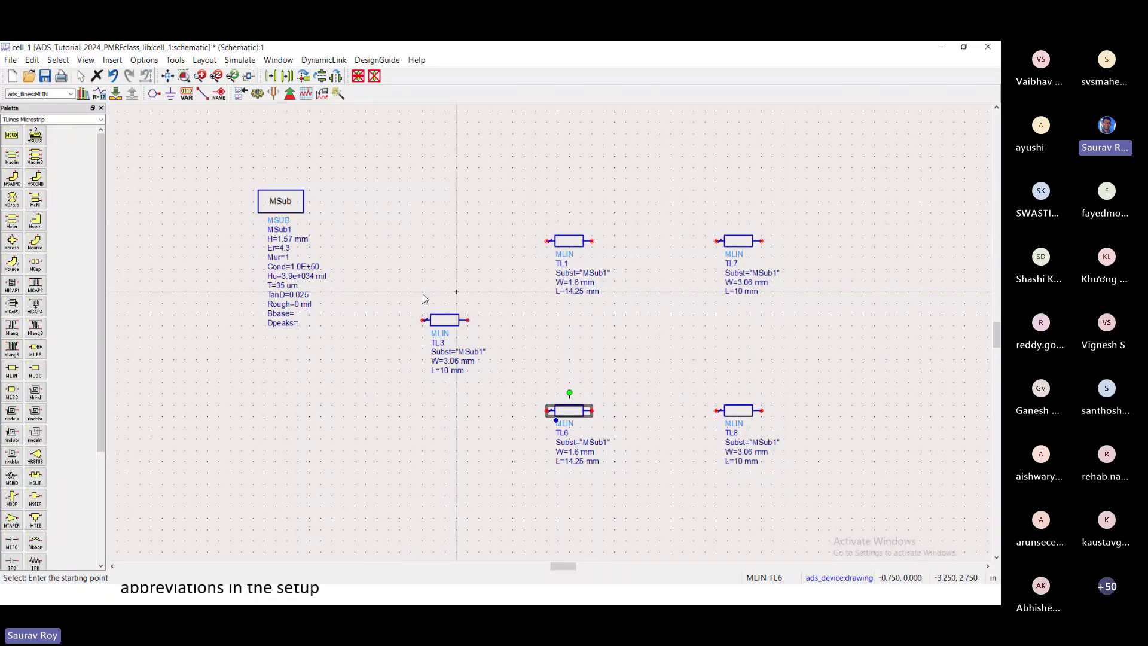
click(428, 254)
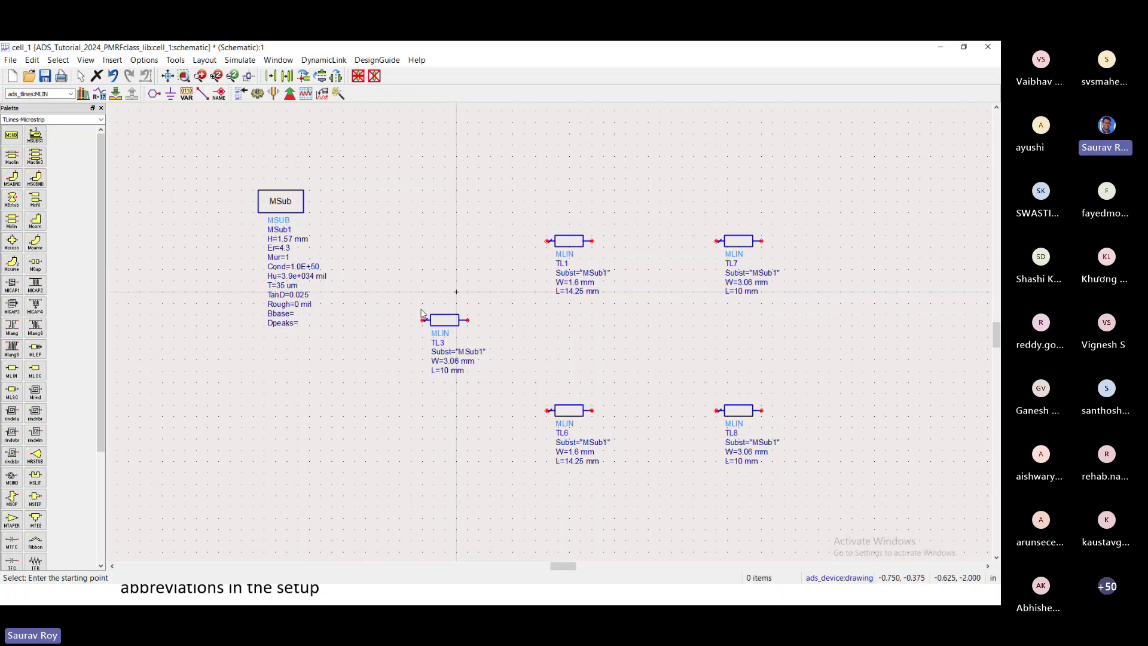
Wire the output end of input line TL3 to the input end of upper-branch line TL1
click(203, 93)
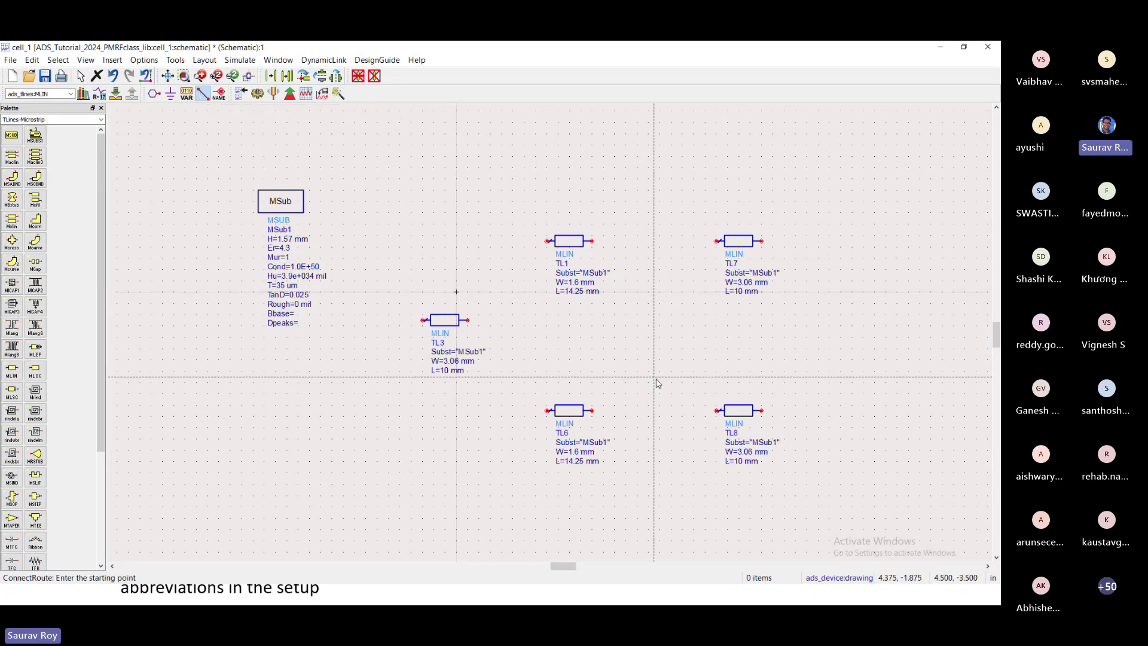
scroll(548, 335, down, 3)
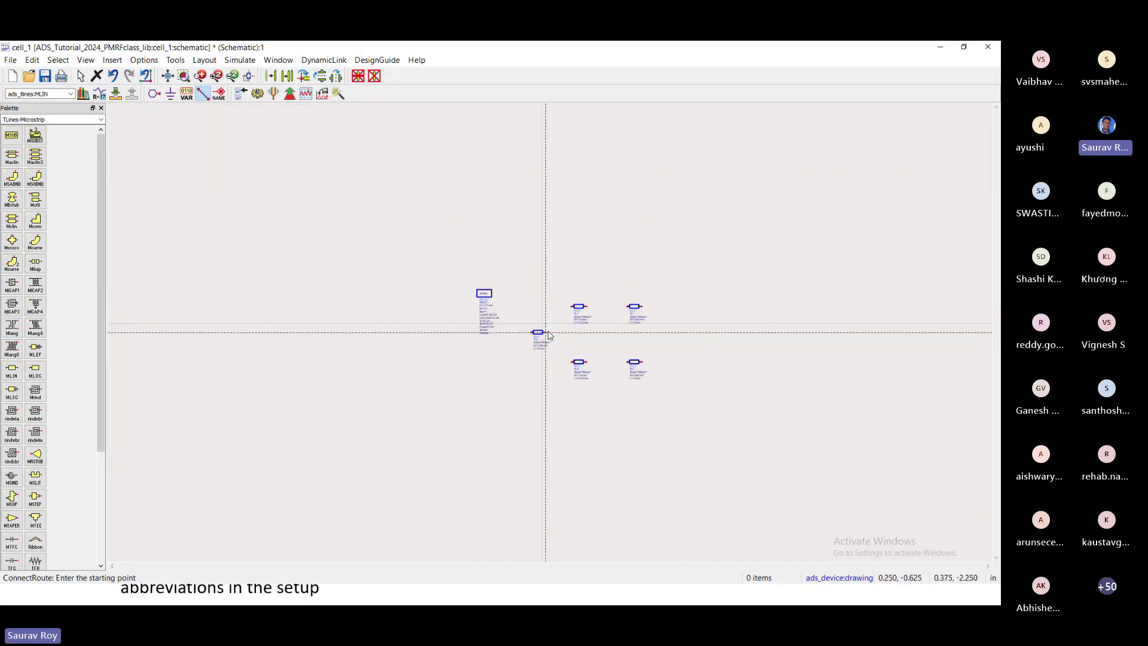
scroll(548, 336, up, 4)
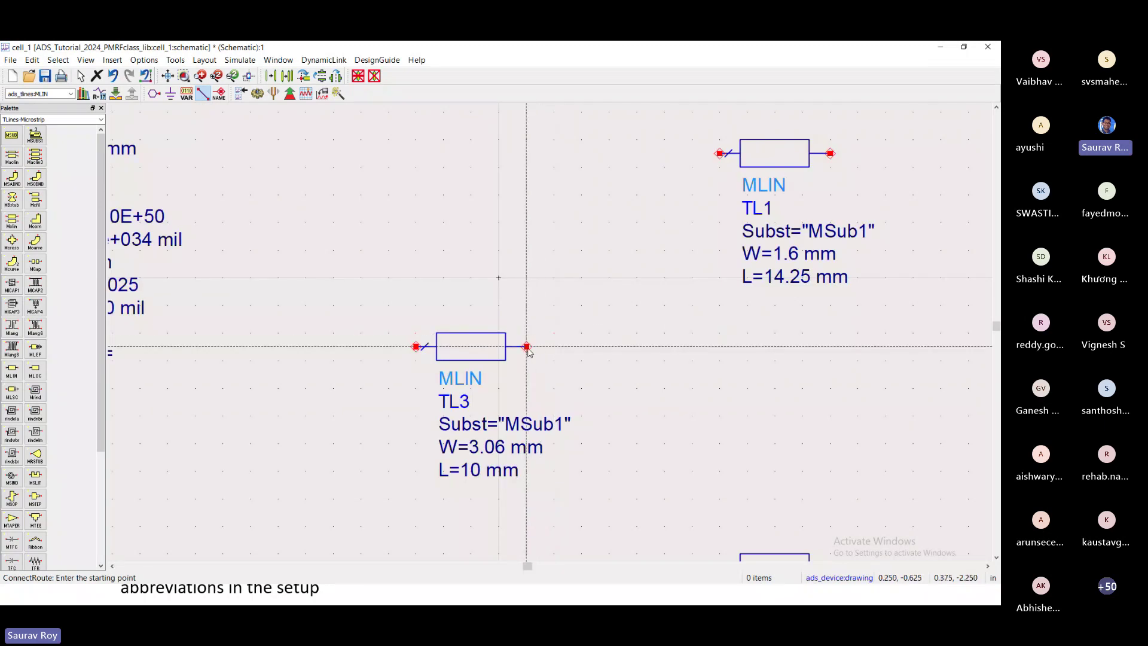
click(527, 347)
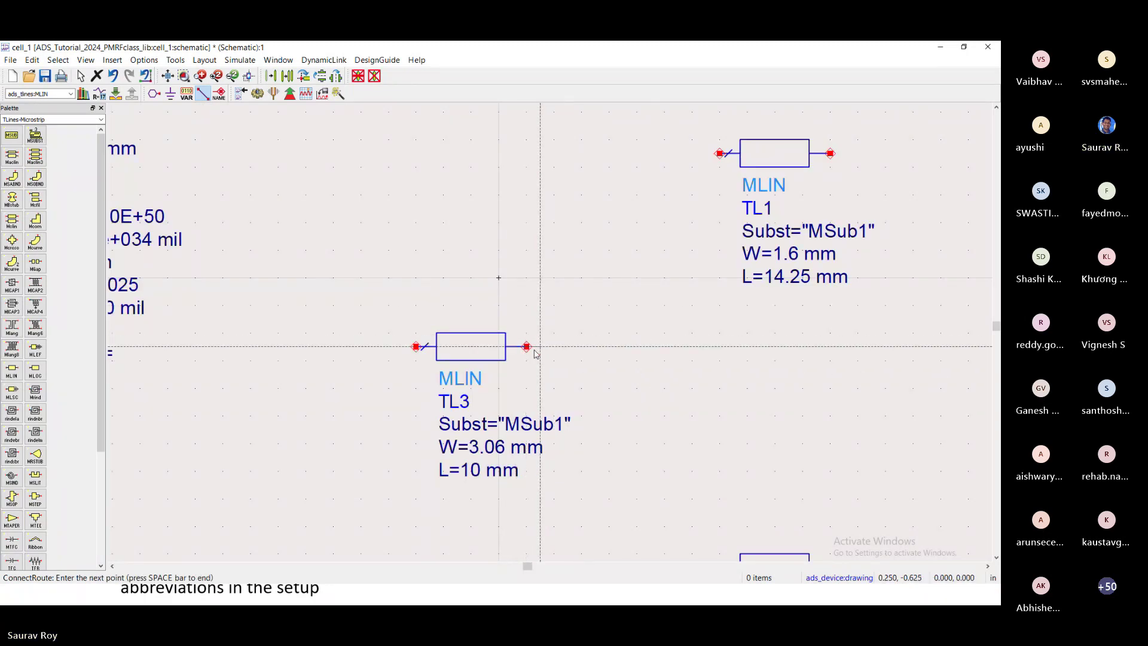
right_click(526, 347)
click(457, 311)
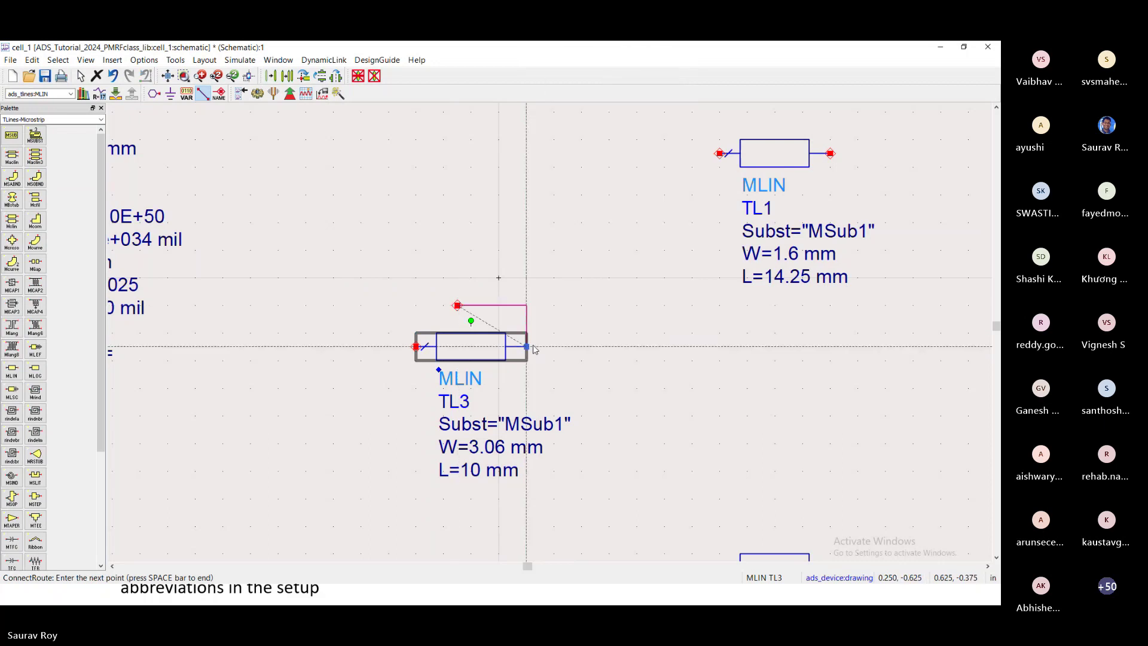
key(Escape)
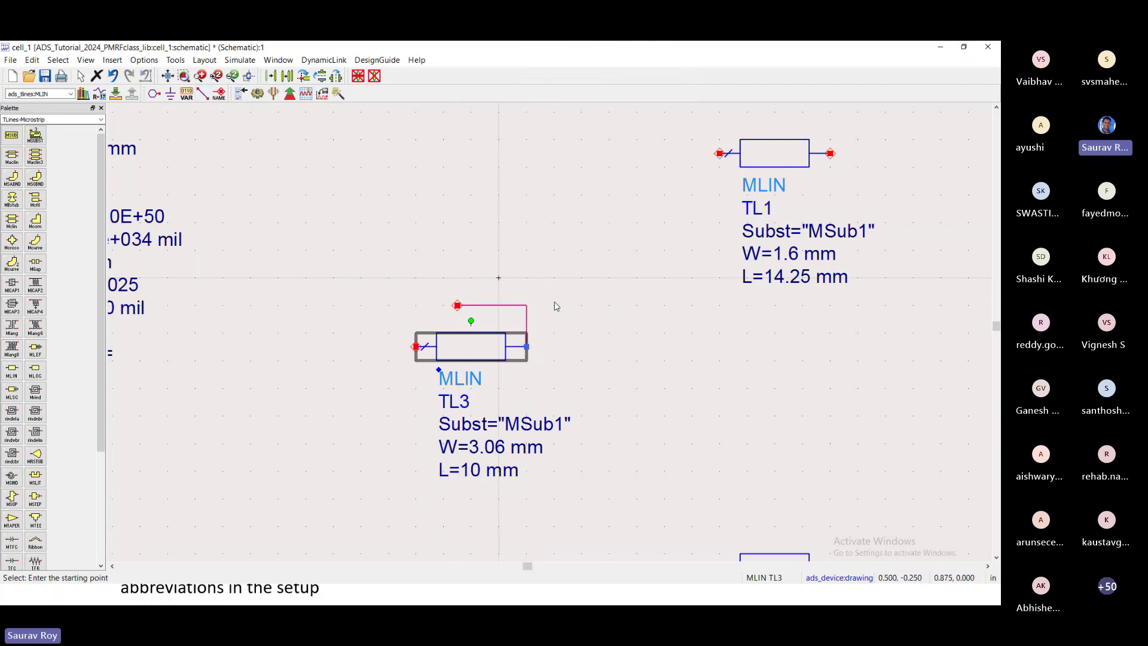
drag(458, 306, 718, 155)
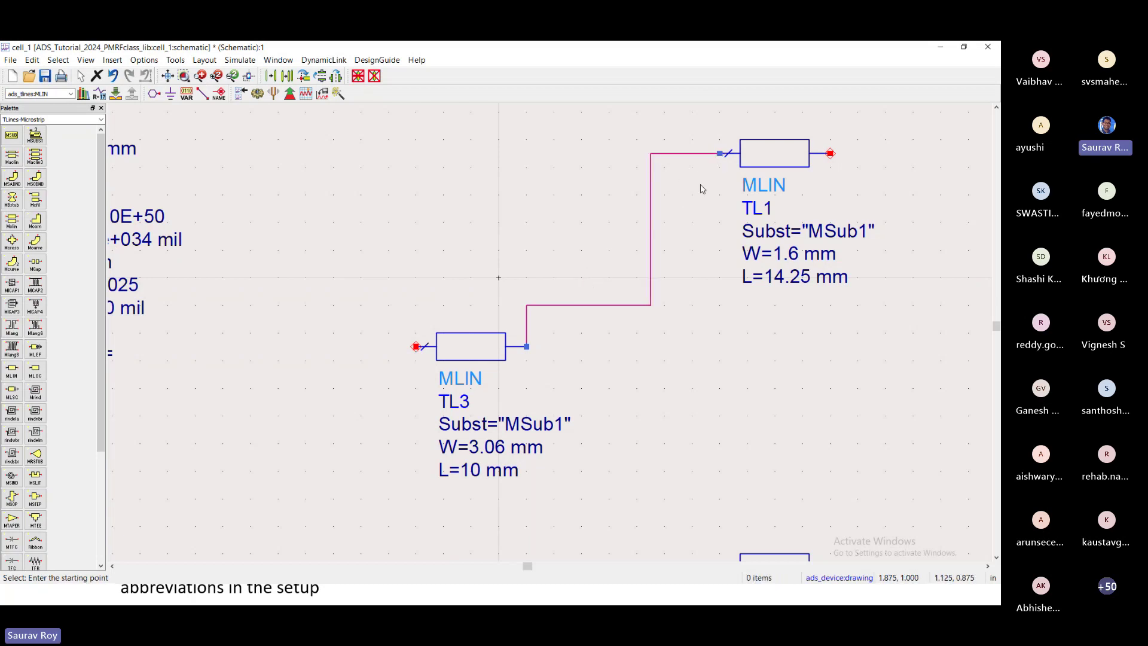
Wire the output end of line TL3 to the input end of lower-branch line TL6
drag(679, 429, 549, 332)
scroll(550, 335, down, 3)
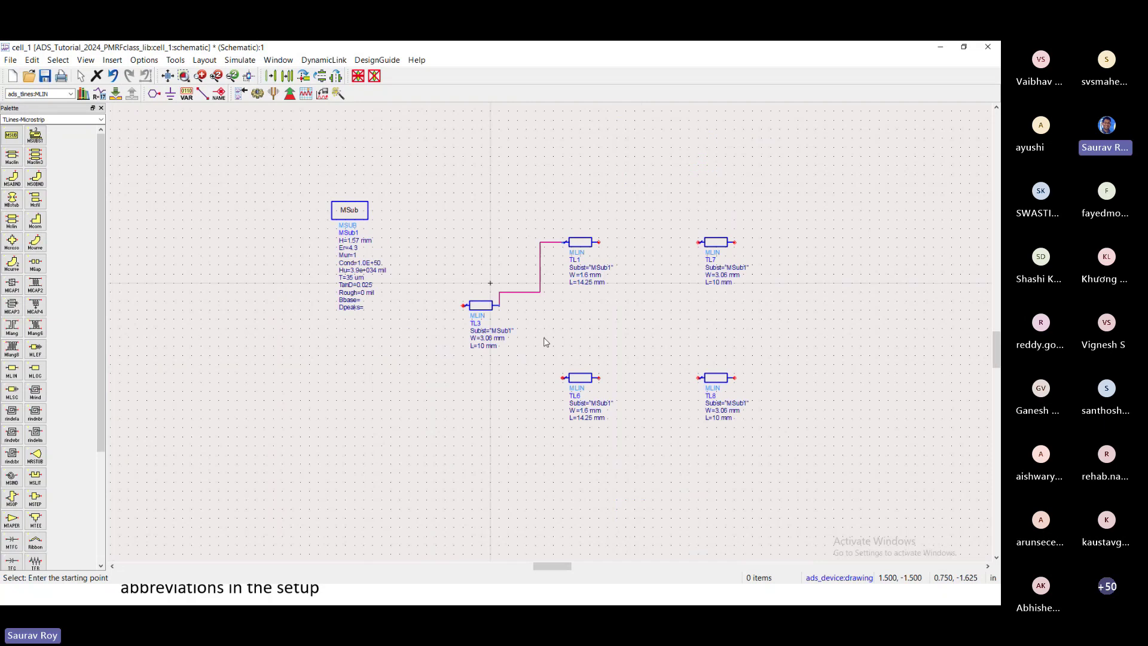
key(ctrl+w)
scroll(520, 340, down, 3)
scroll(529, 335, up, 8)
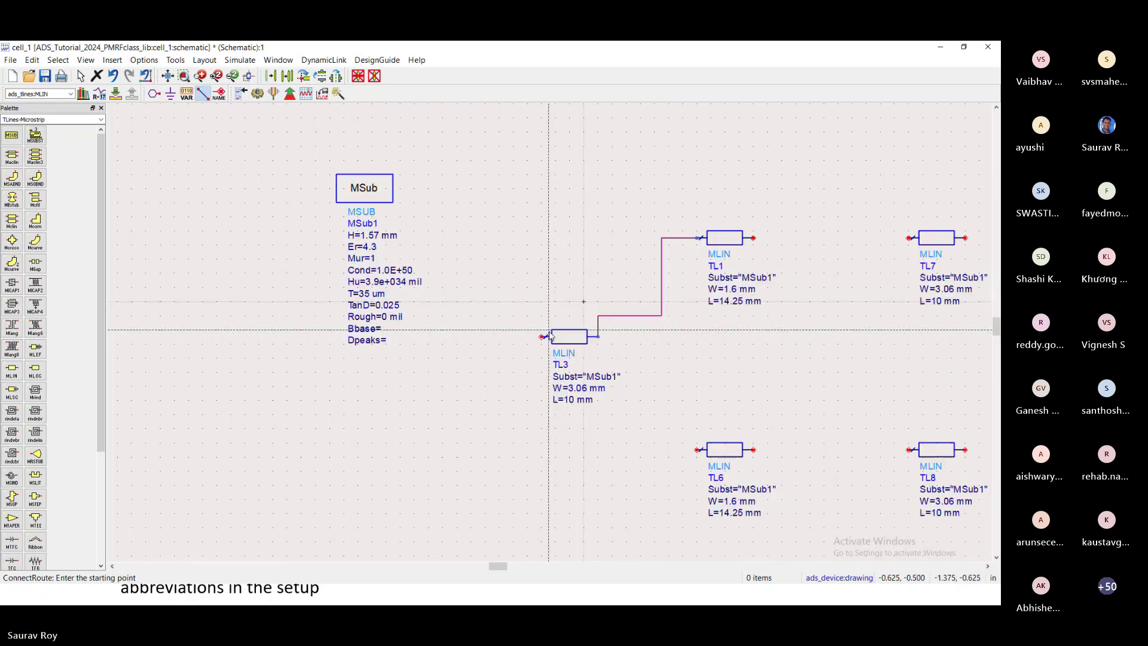
scroll(548, 329, up, 1)
drag(712, 361, 561, 370)
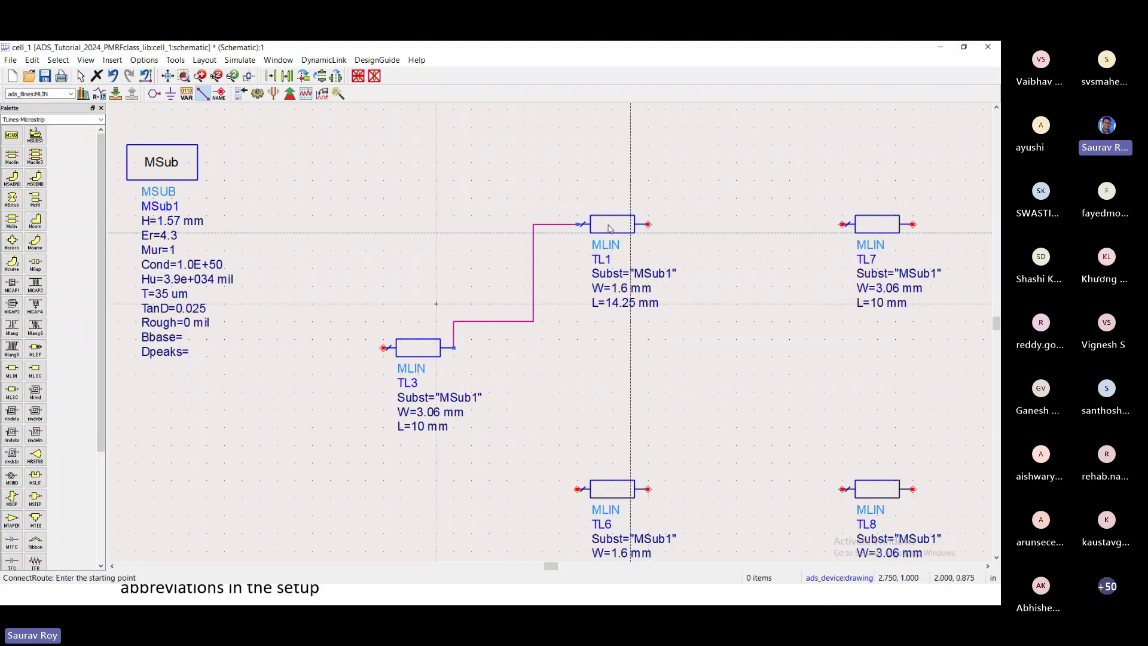
click(453, 348)
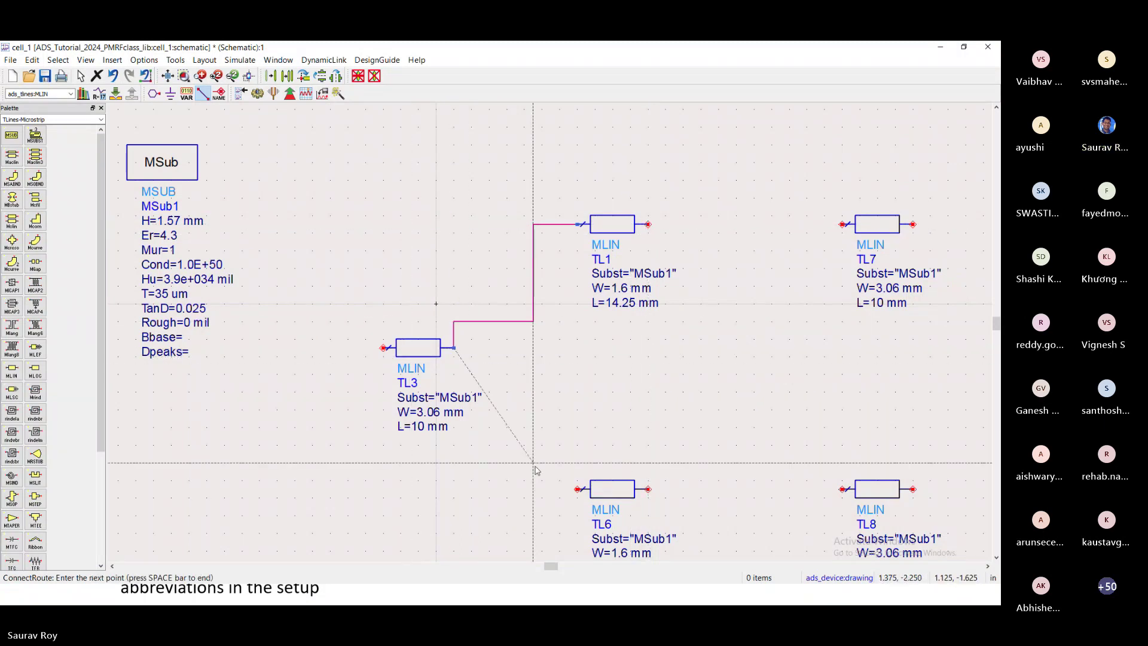
click(577, 489)
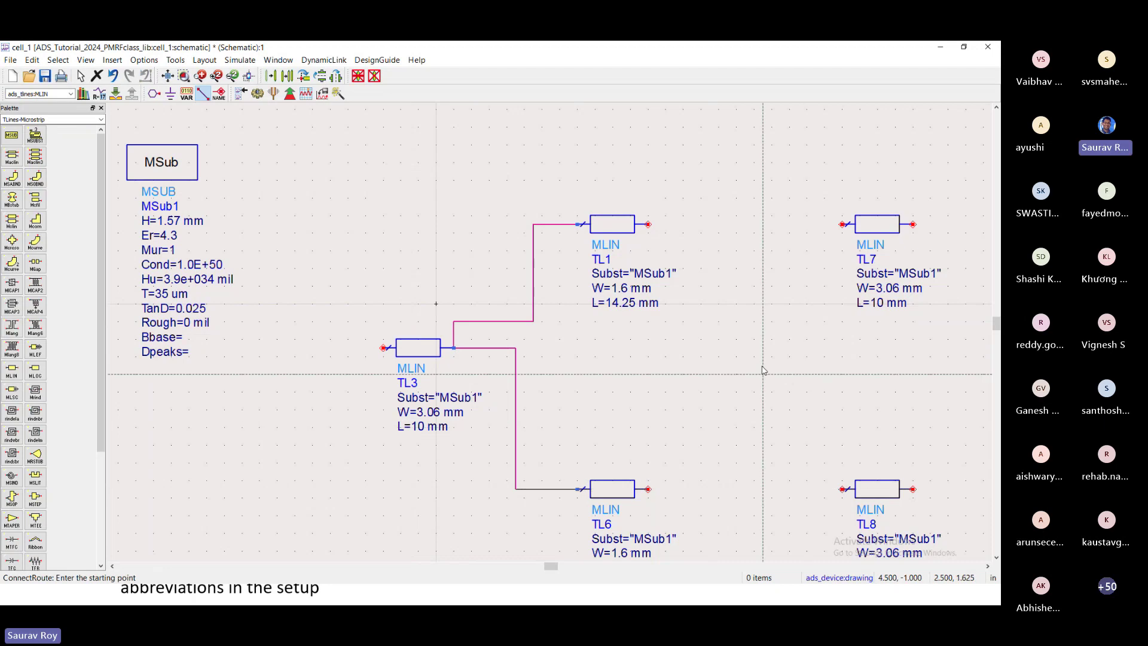
Wire the output end of upper-branch line TL1 to the input end of output line TL7
click(648, 225)
click(843, 224)
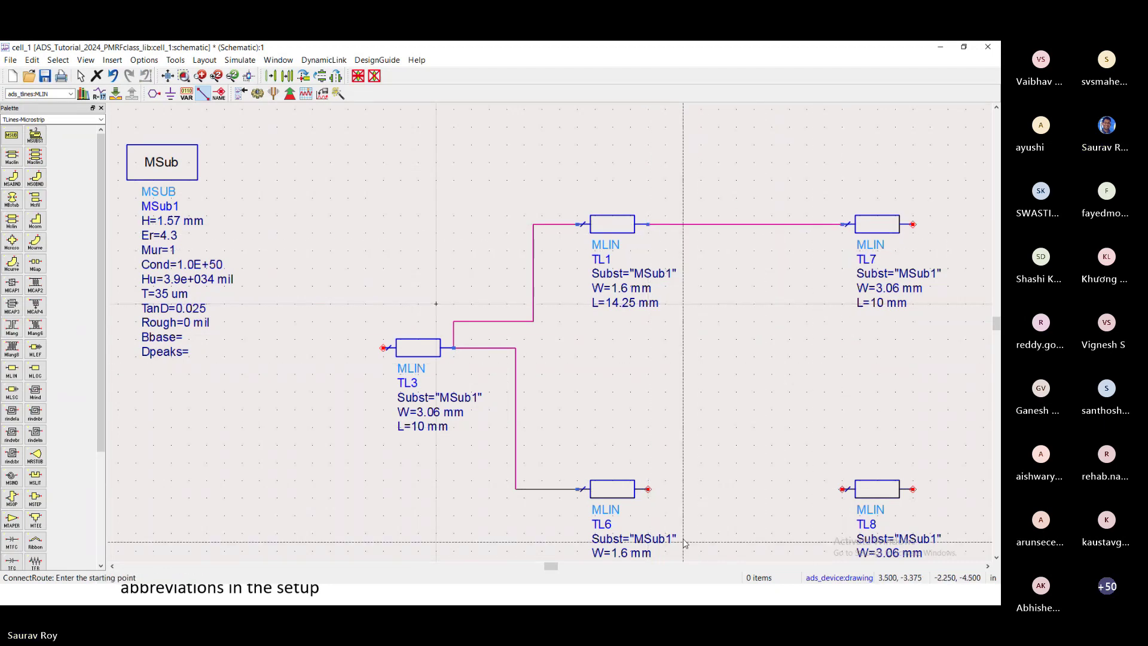
Try to wire lower-branch line TL6 to output line TL8, and delete the misrouted wire
click(648, 489)
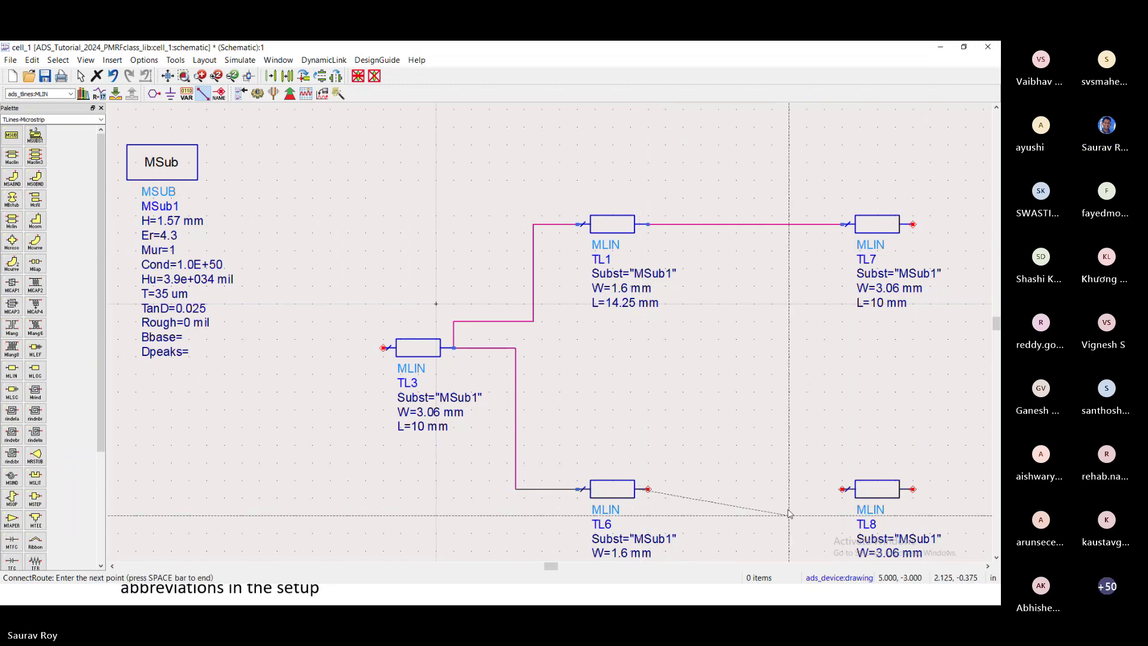
click(843, 489)
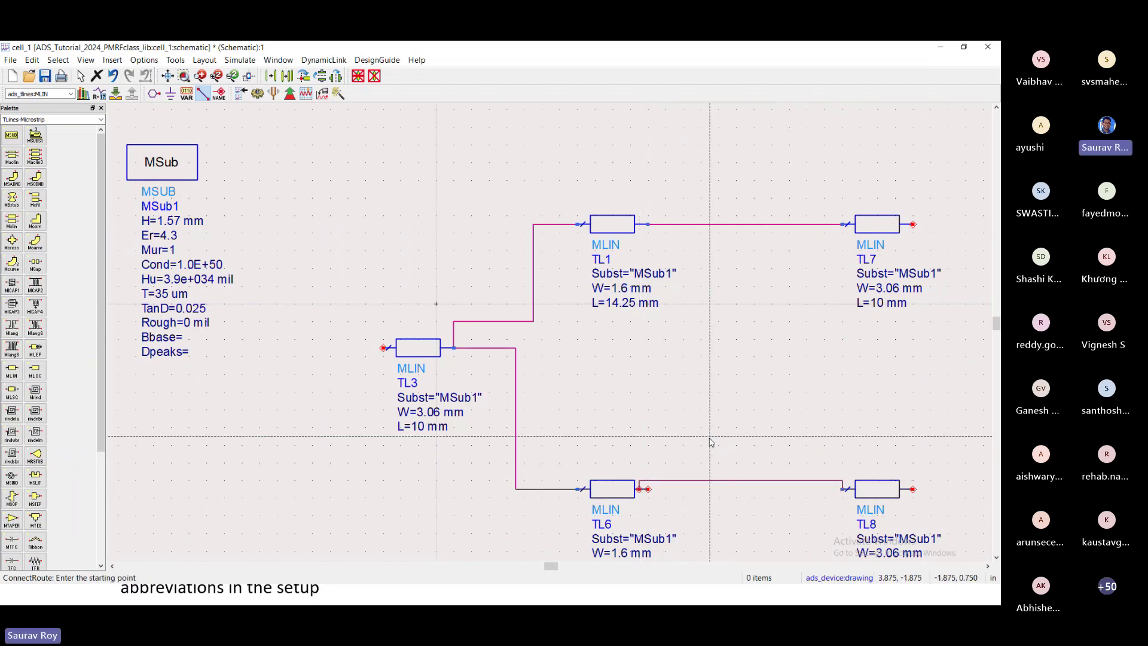
scroll(720, 468, down, 3)
scroll(645, 357, down, 3)
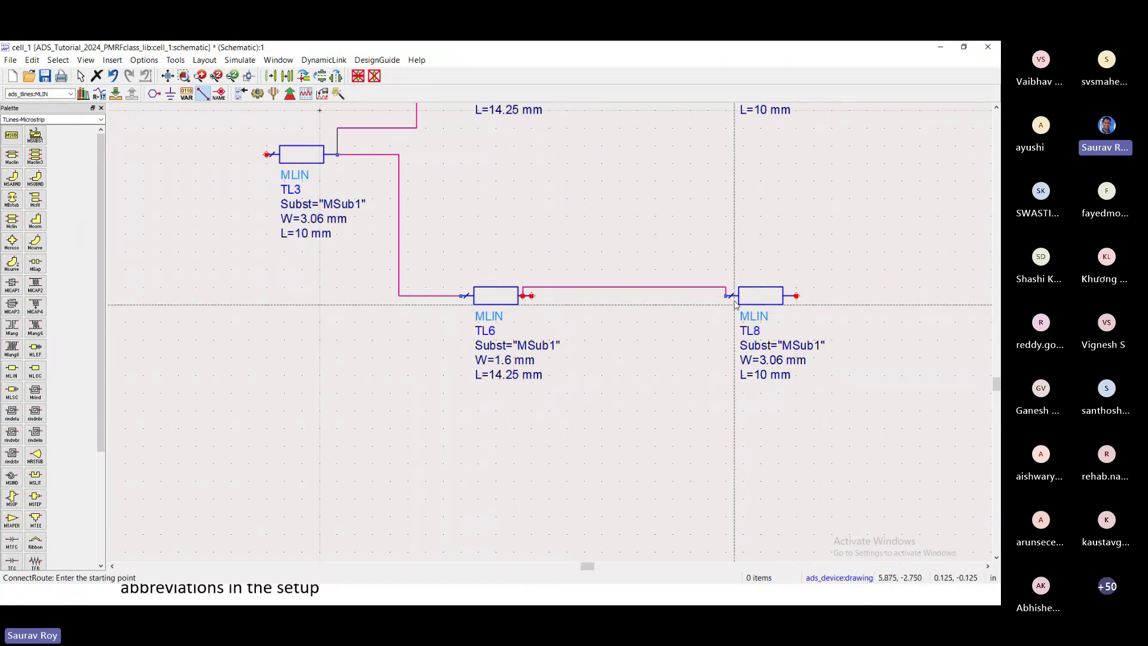
key(Escape)
click(538, 288)
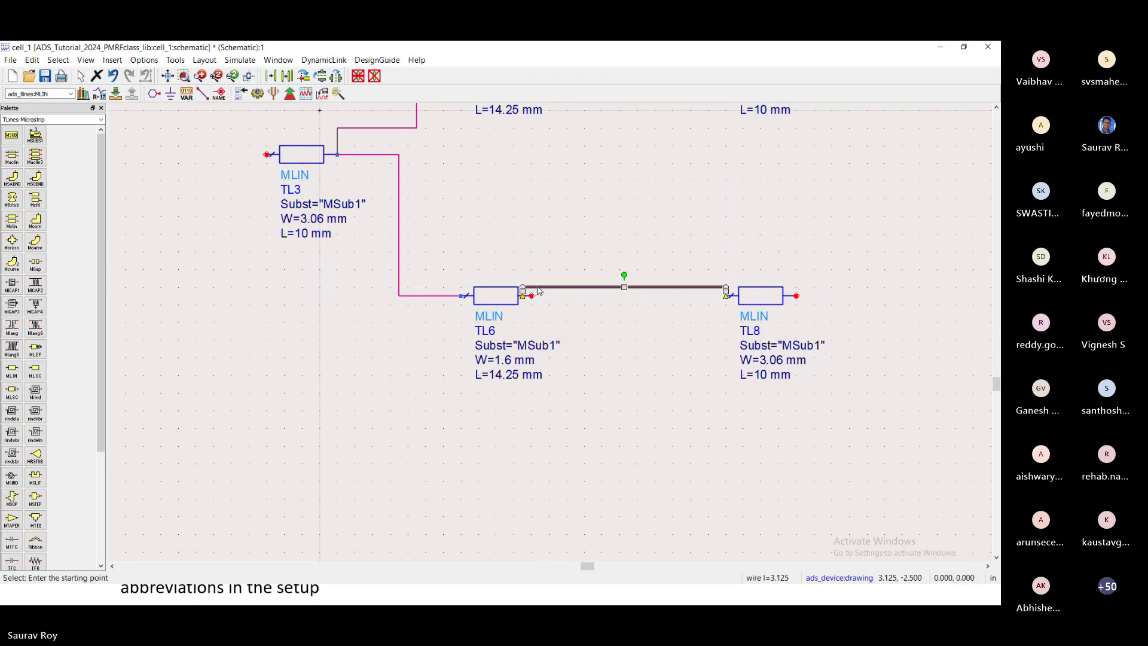
key(Delete)
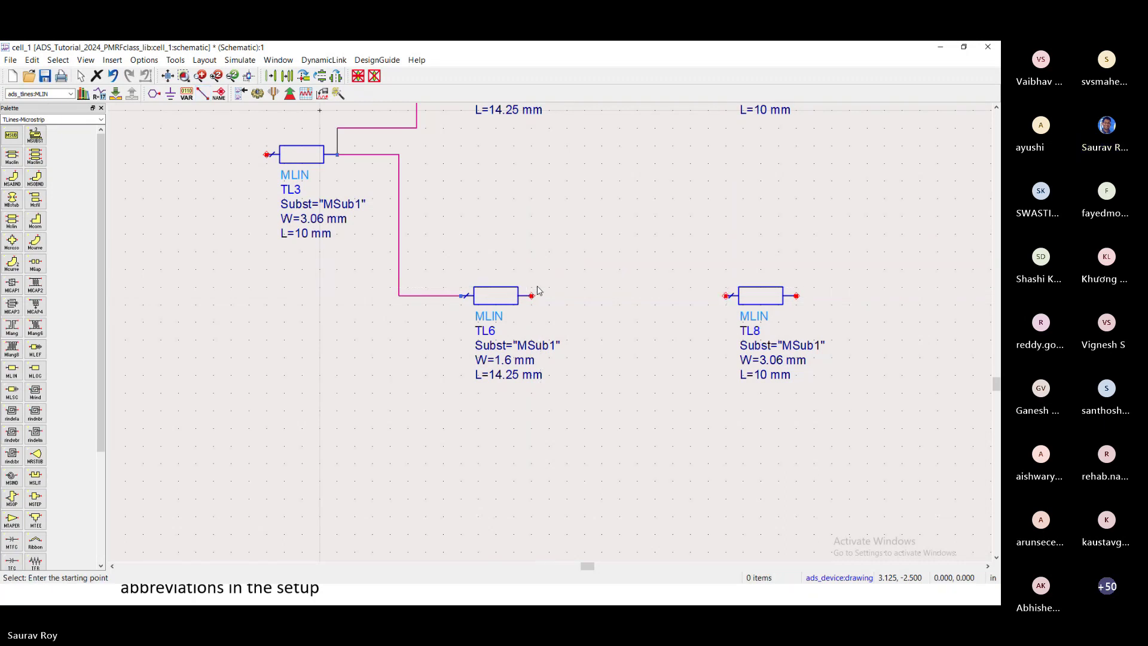
Wire the output end of line TL6 straight to the input end of output line TL8
click(203, 93)
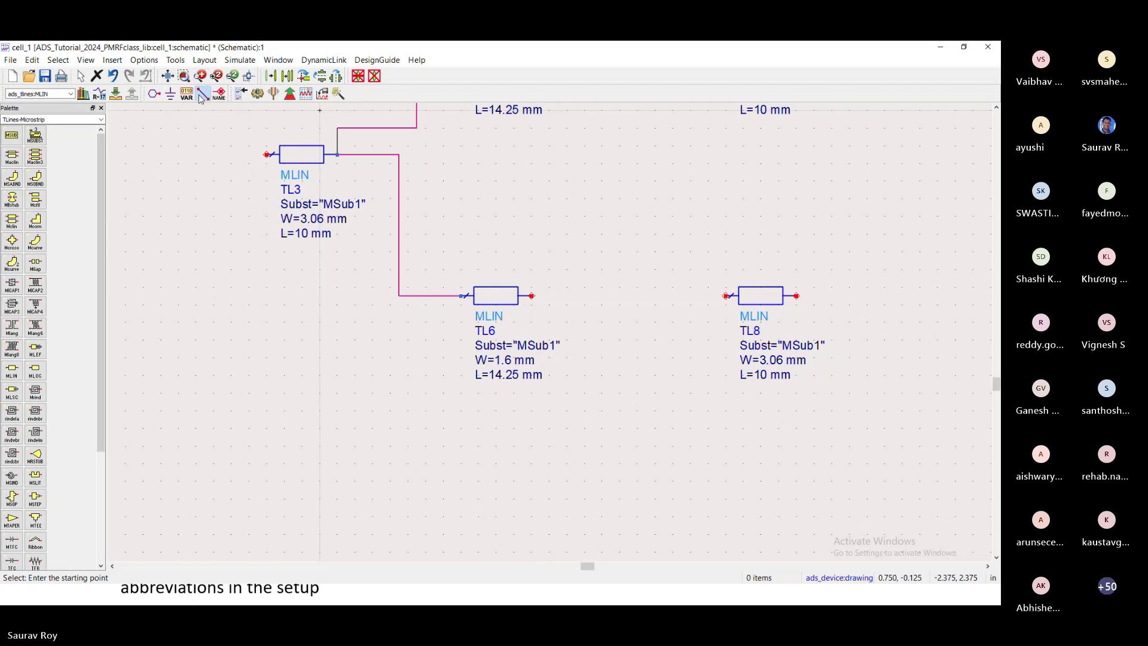
click(532, 296)
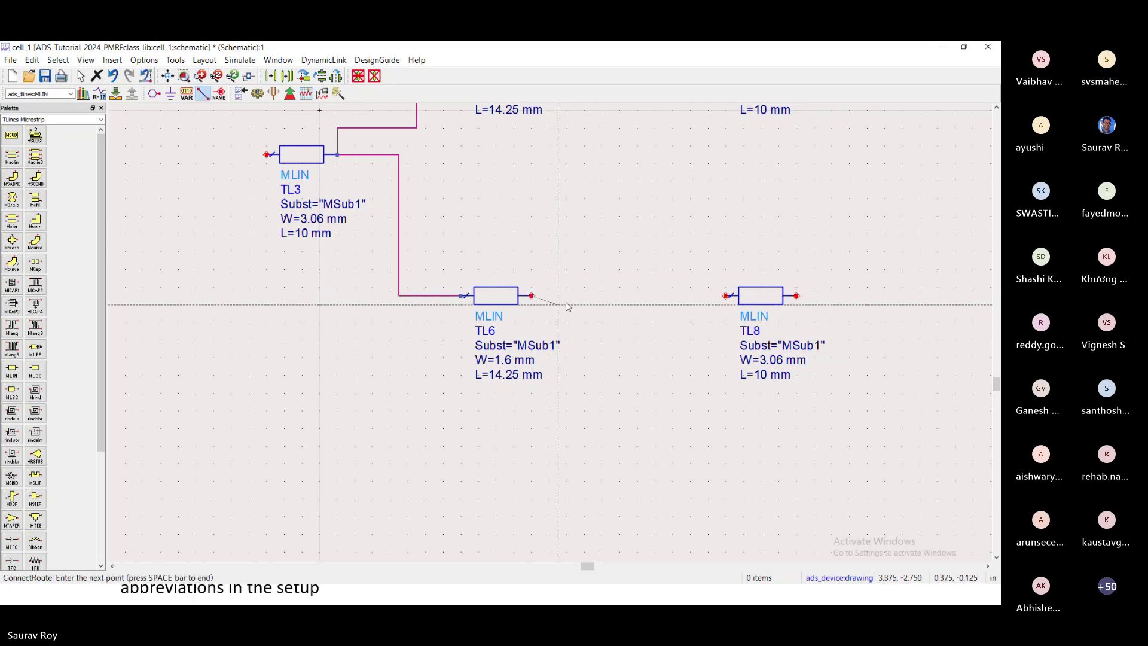
click(726, 296)
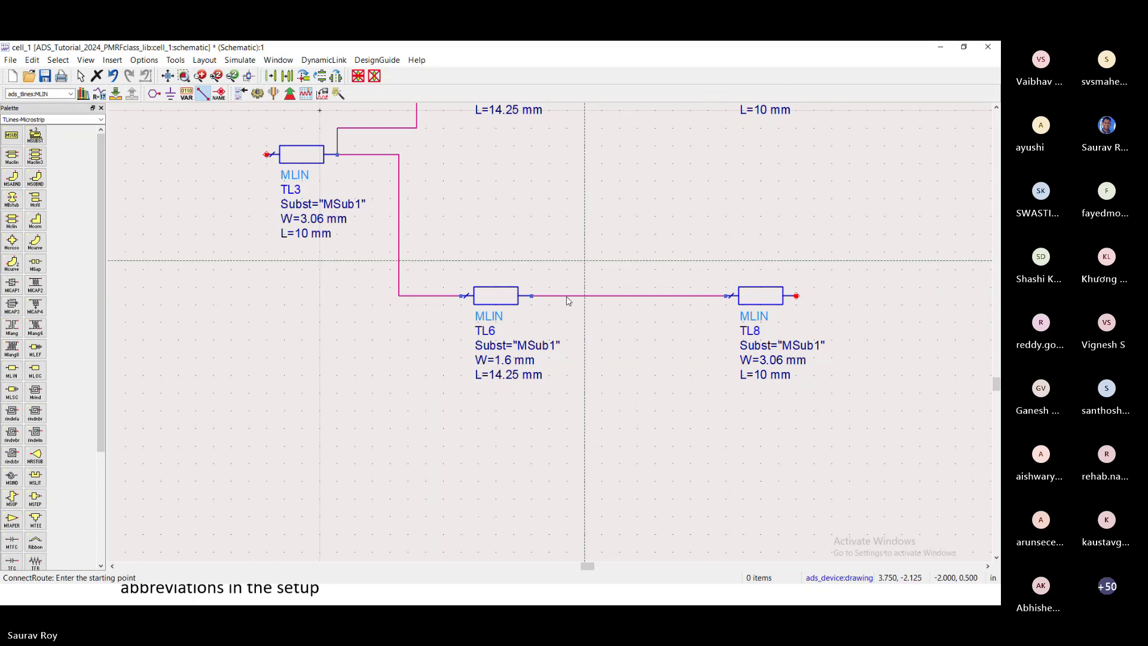
scroll(552, 331, up, 2)
scroll(552, 331, down, 4)
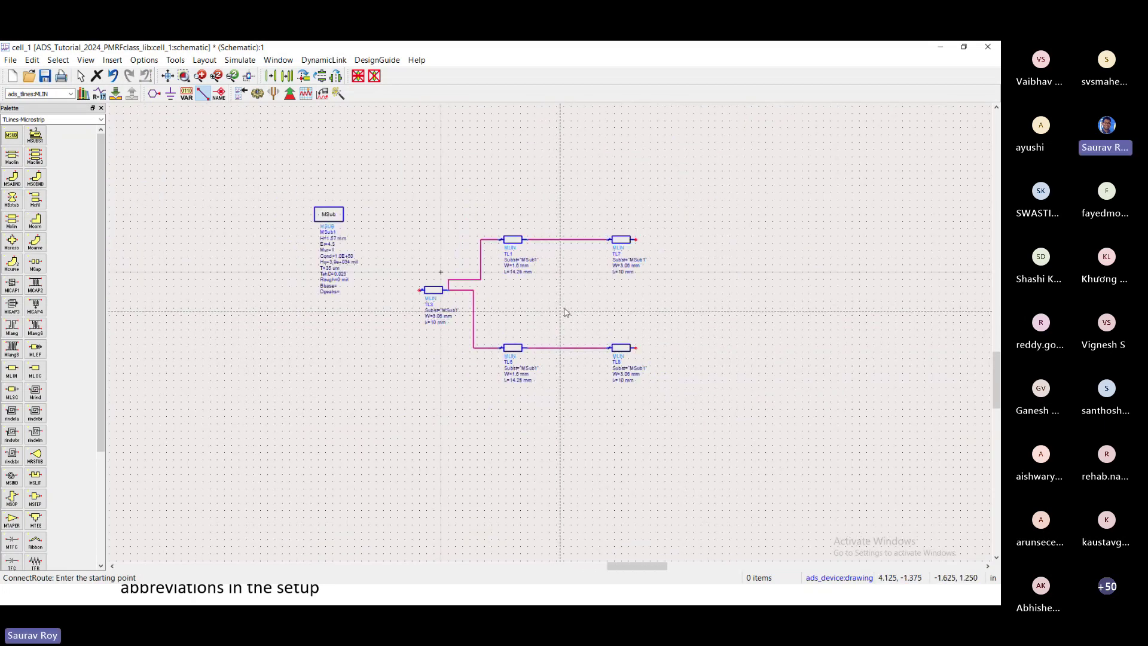
key(Escape)
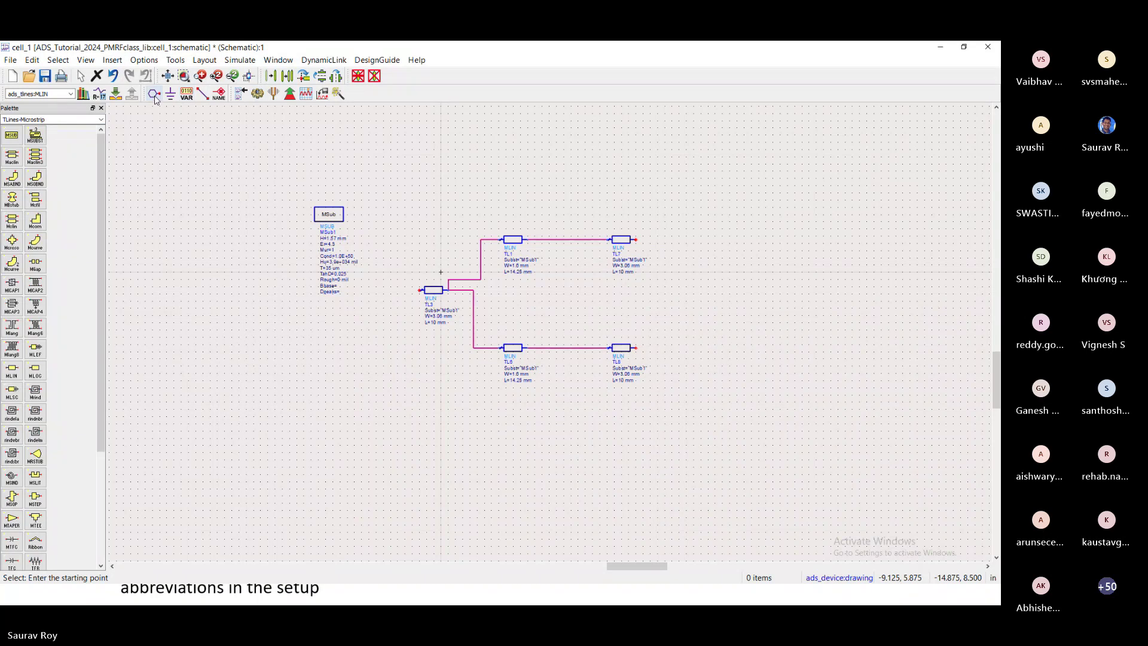
Switch the component palette to Lumped-Components
click(101, 119)
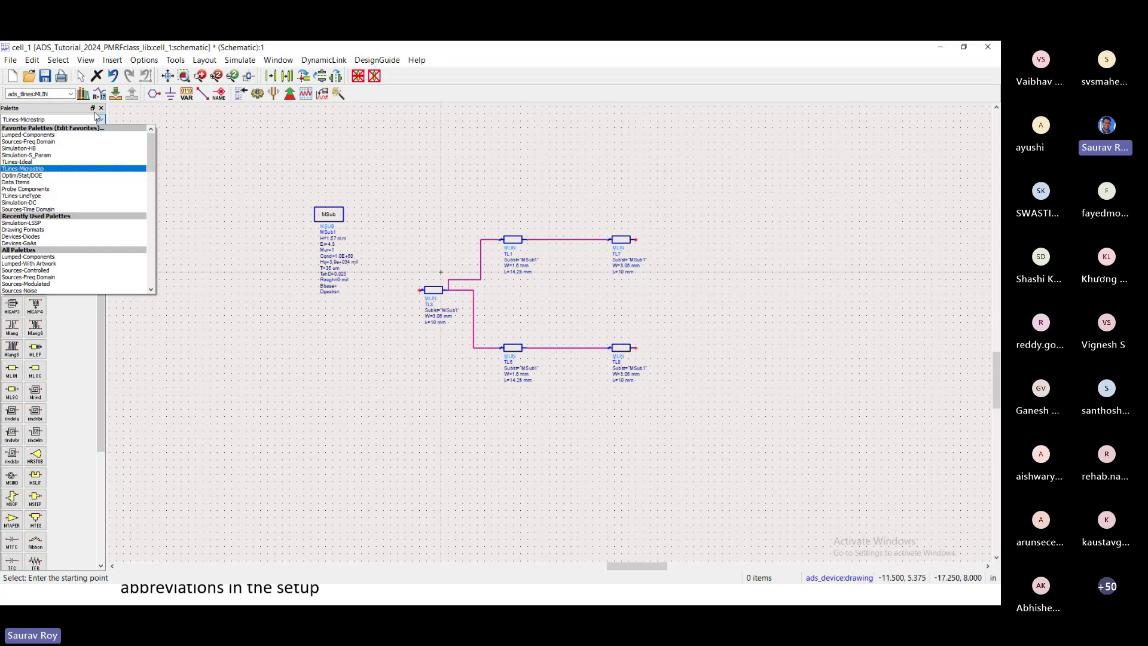
click(97, 117)
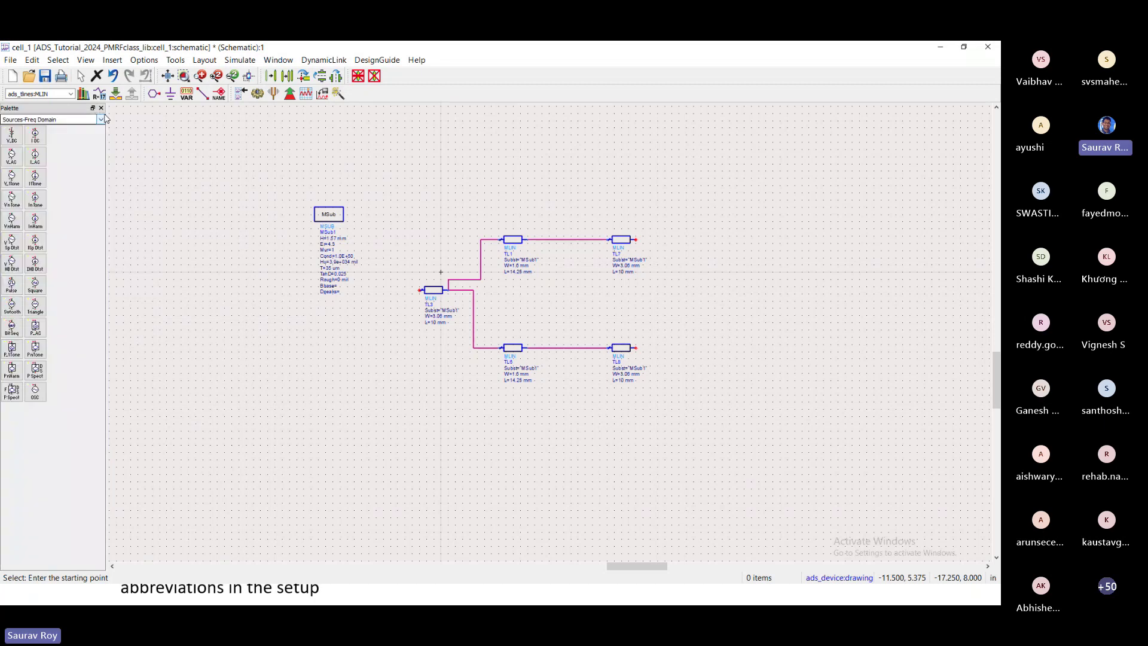
click(100, 119)
click(9, 143)
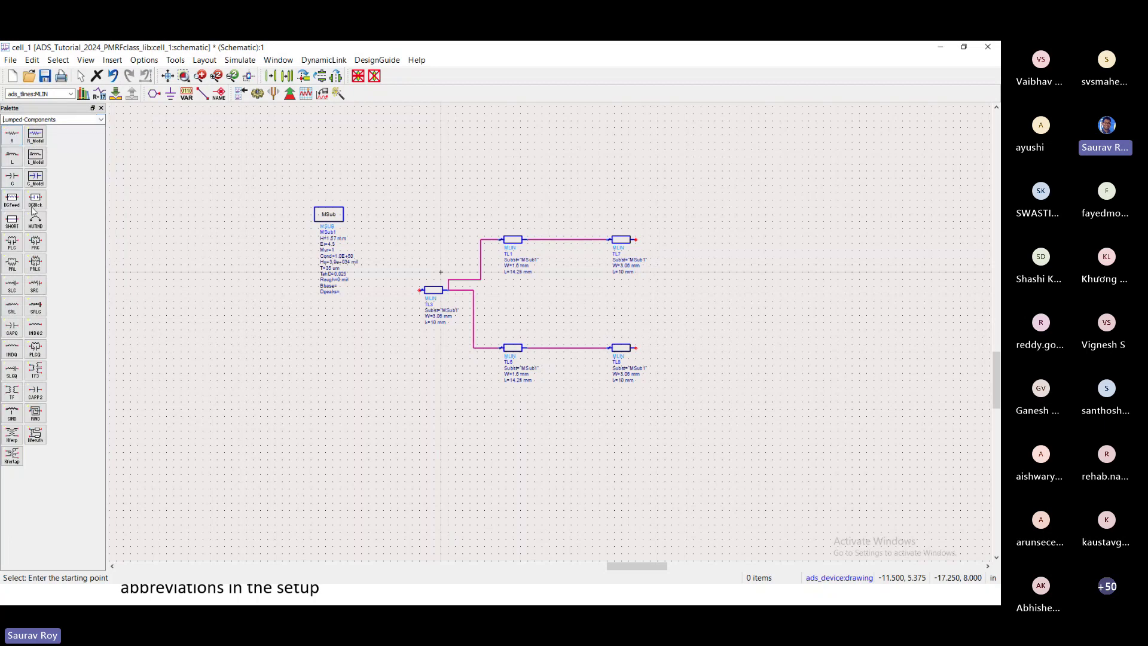
Try to place a resistor on the wire between TL1 and TL7, and delete it again
click(10, 142)
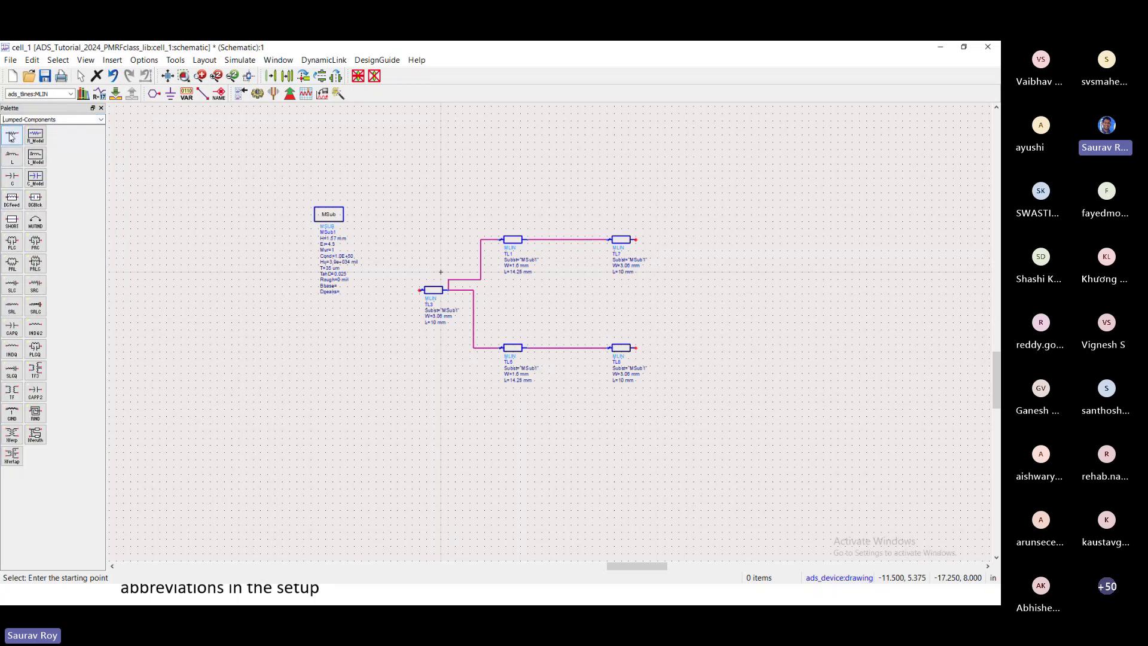
click(529, 241)
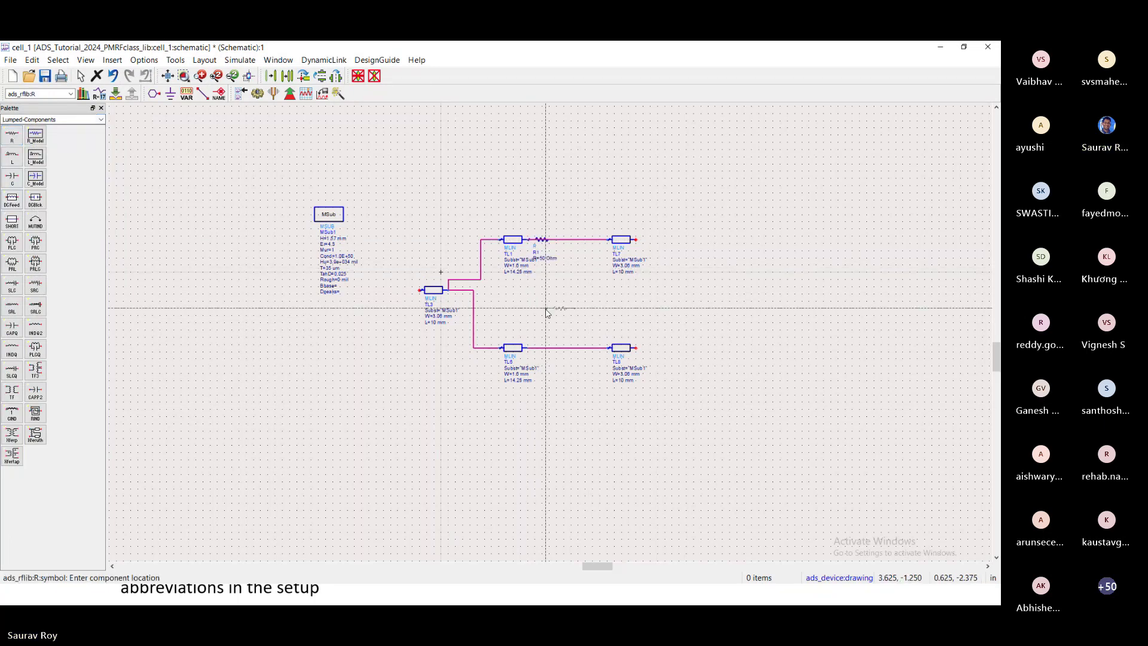
key(Escape)
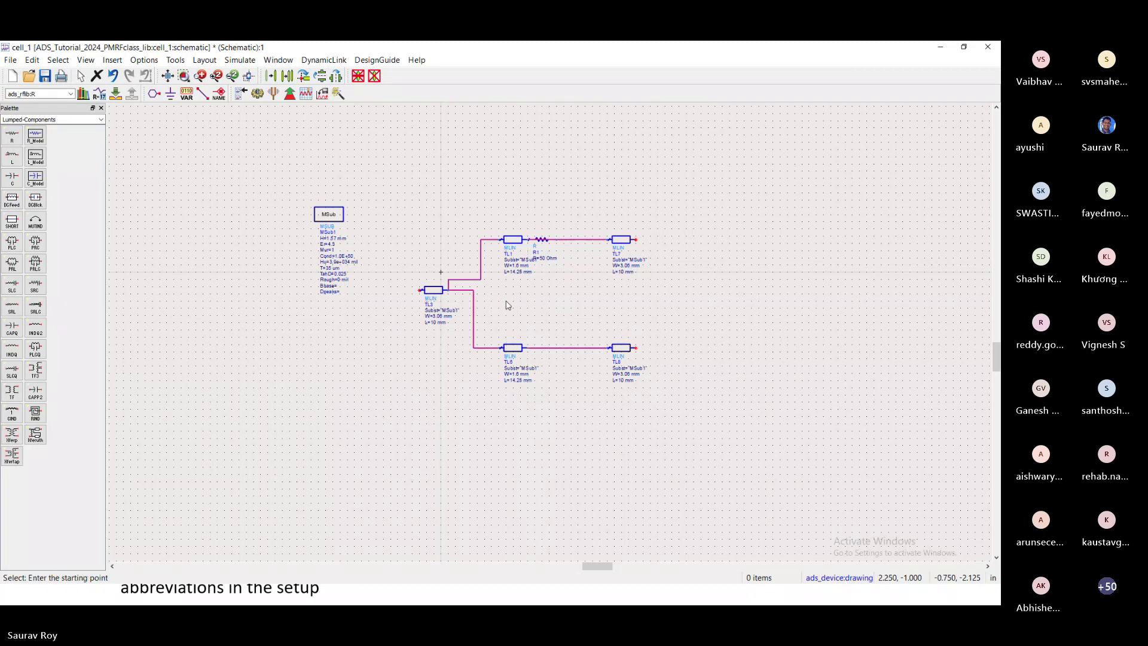
click(544, 241)
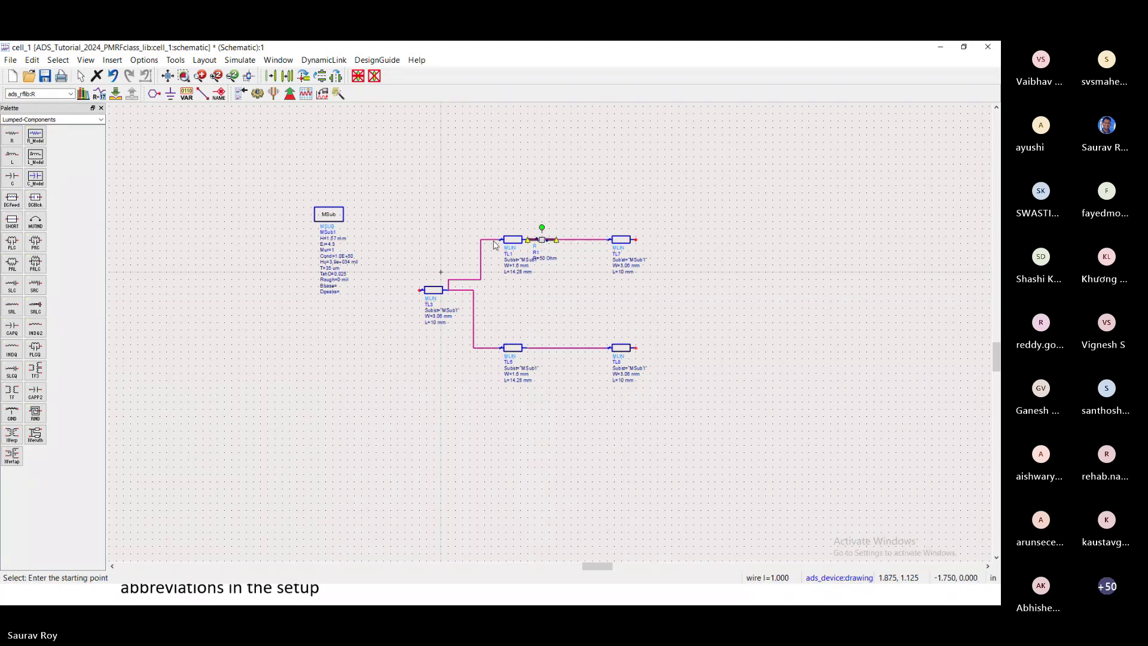
click(542, 242)
click(543, 242)
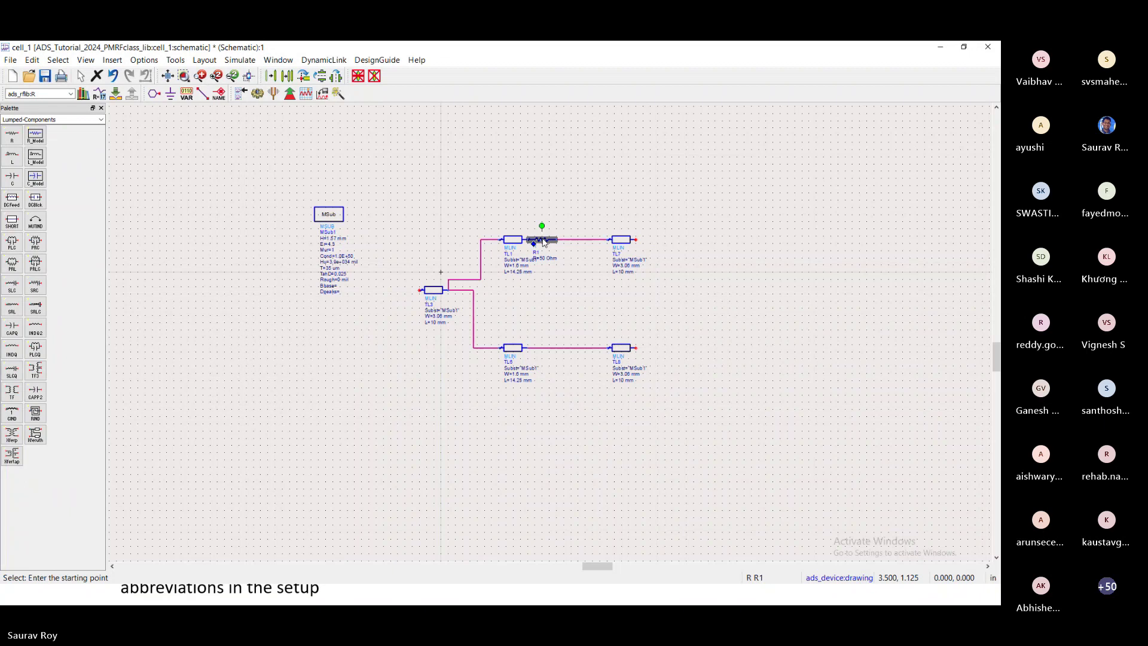
key(Delete)
key(ctrl+z)
key(Delete)
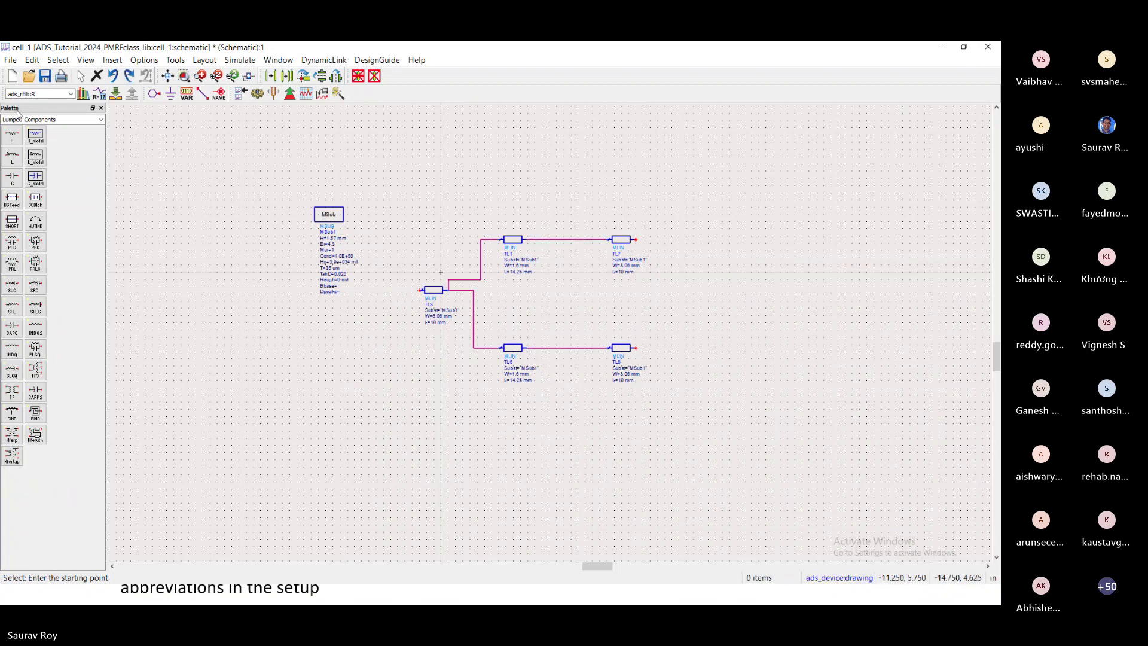
Place a resistor in the open space between the upper and lower branches
click(12, 135)
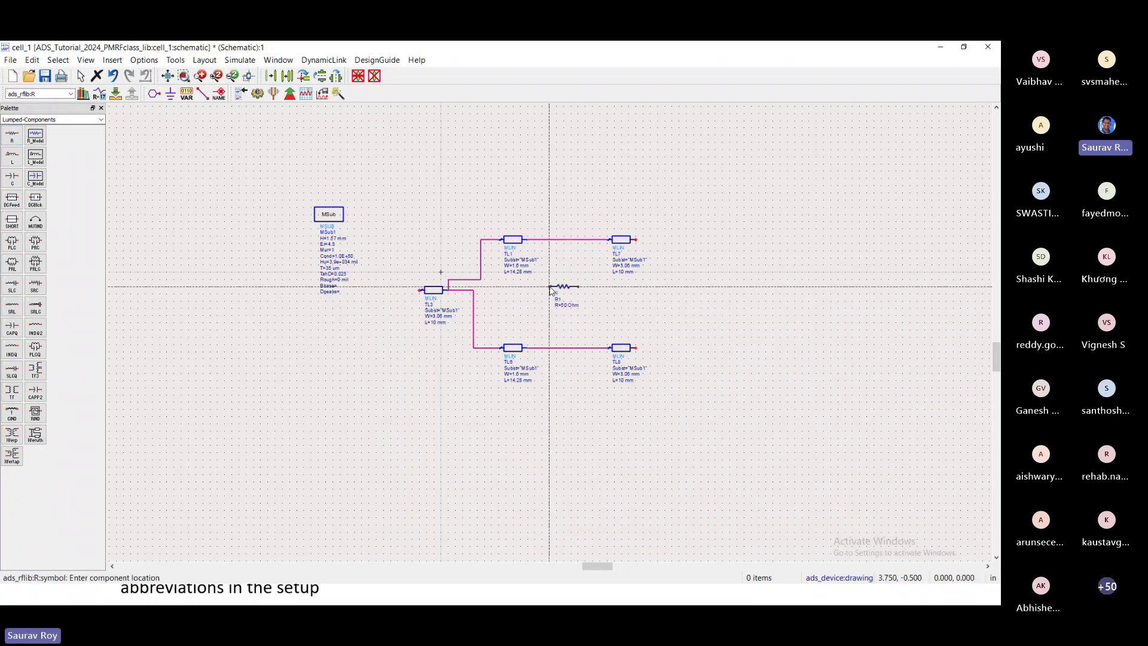
click(549, 286)
key(Escape)
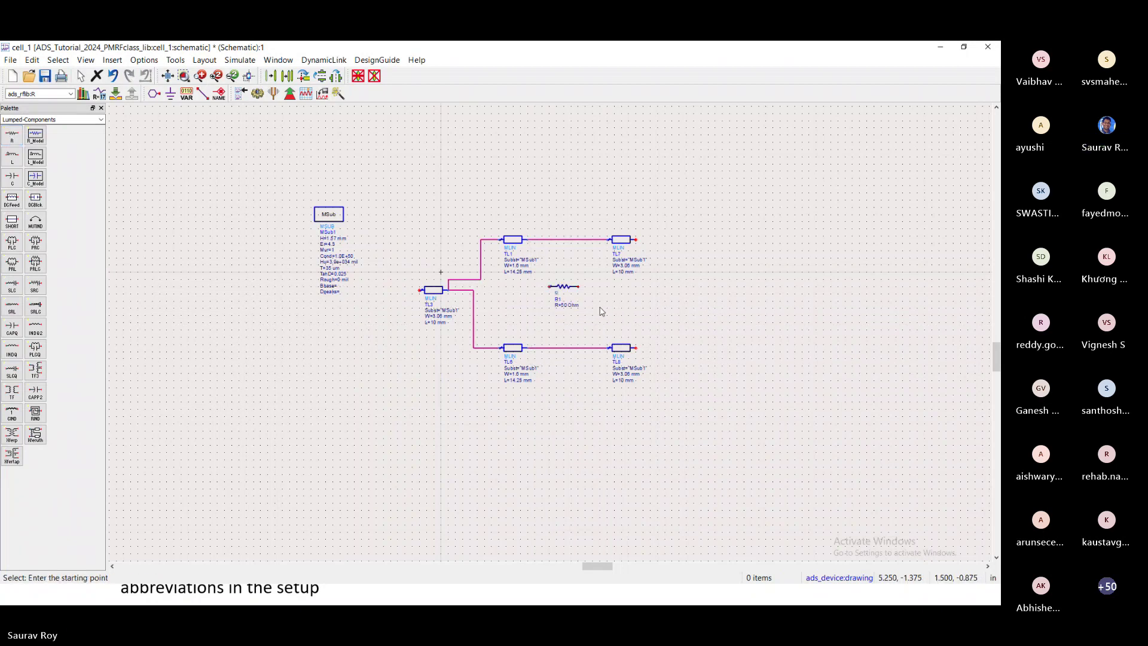
click(566, 288)
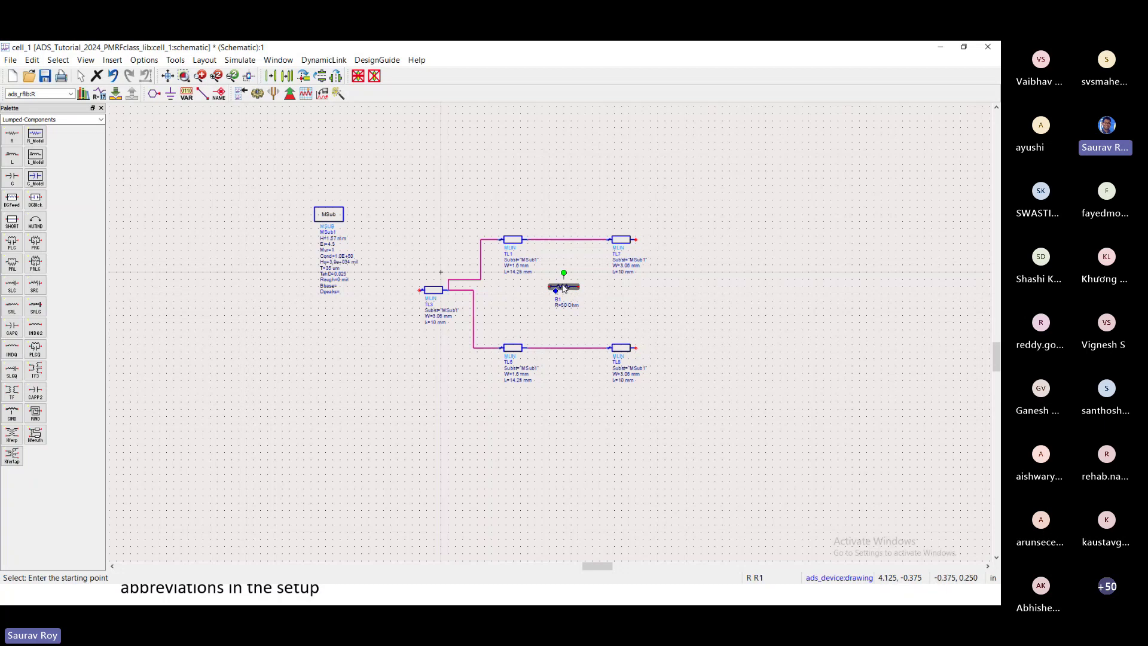
key(ctrl+r)
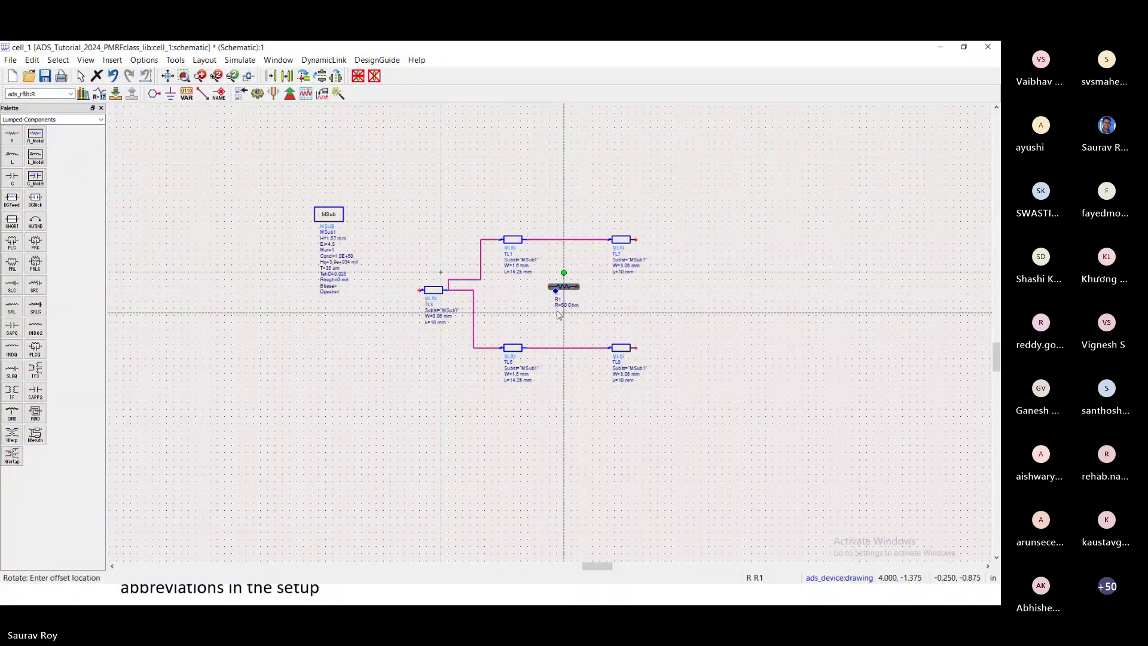
double_click(557, 315)
click(667, 163)
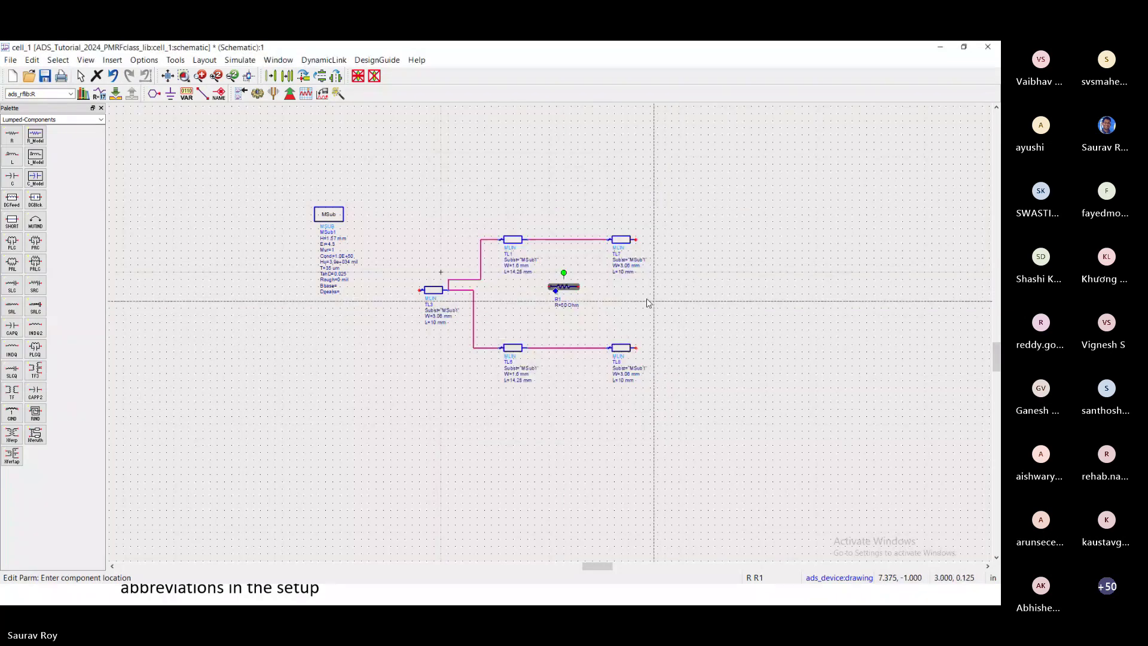
scroll(640, 263, up, 2)
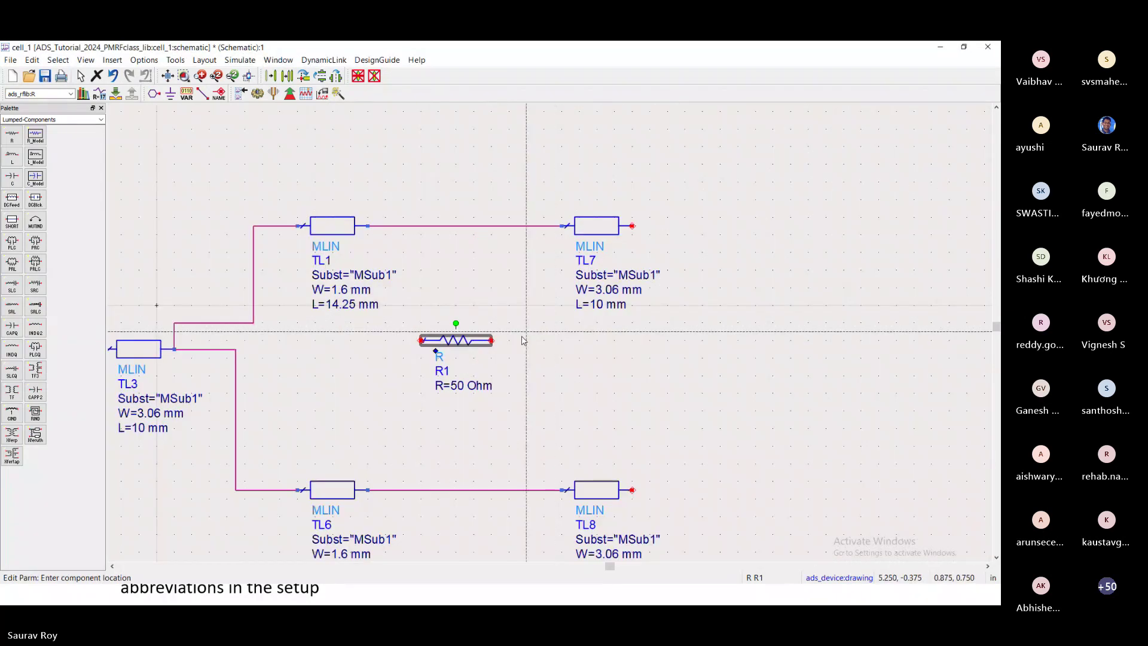
right_click(449, 345)
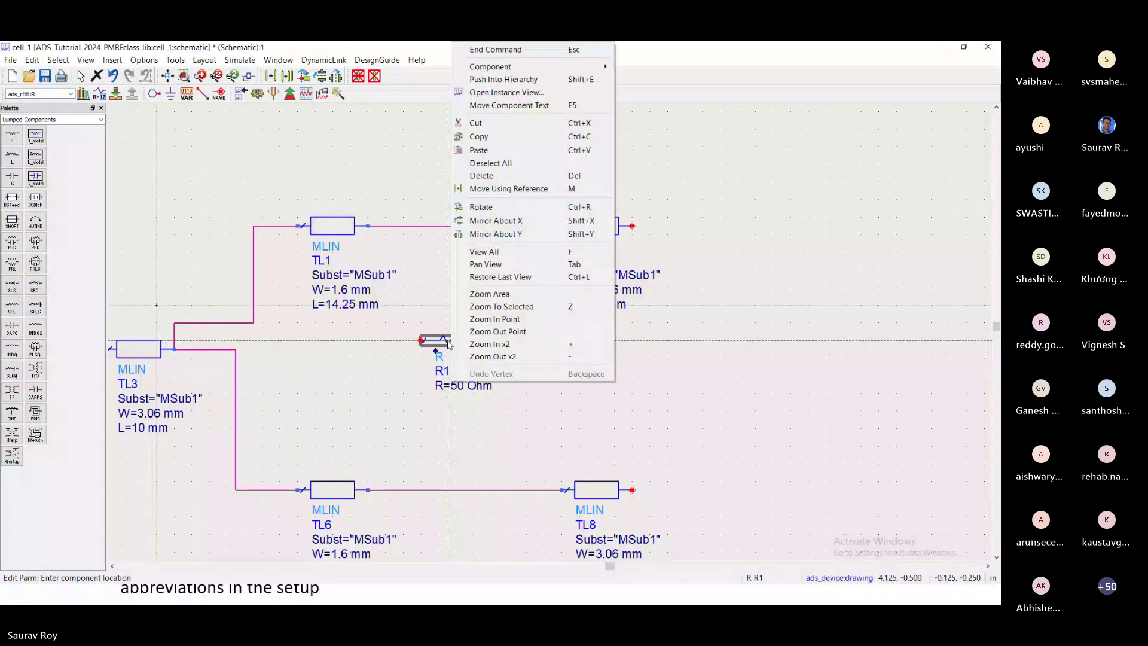
click(460, 364)
right_click(465, 372)
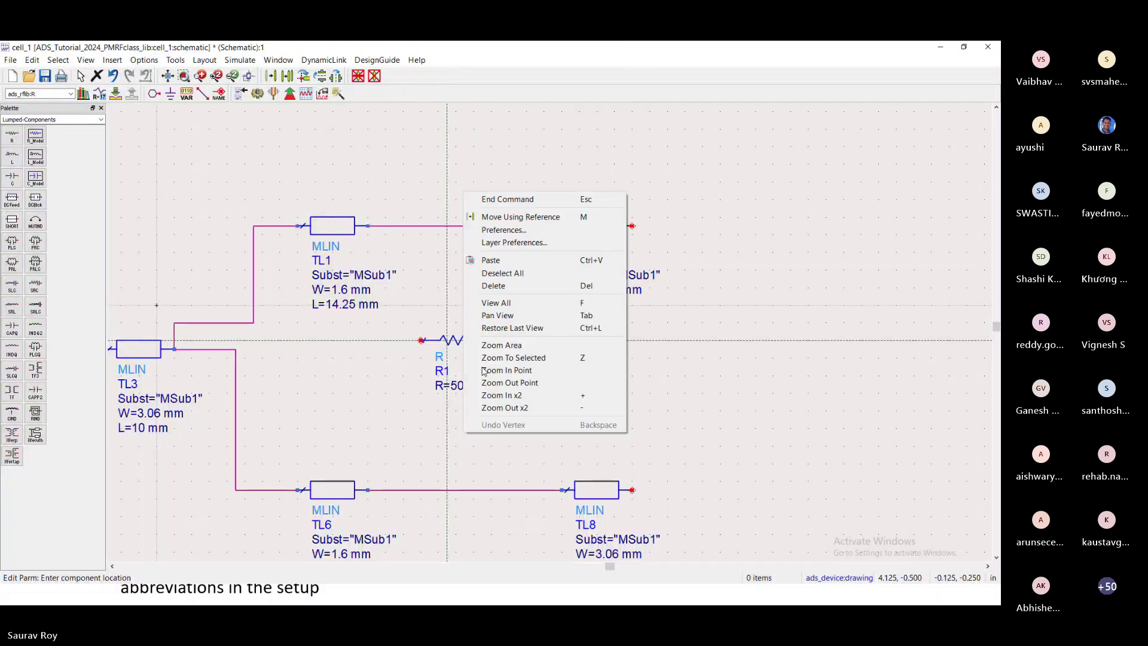
double_click(455, 345)
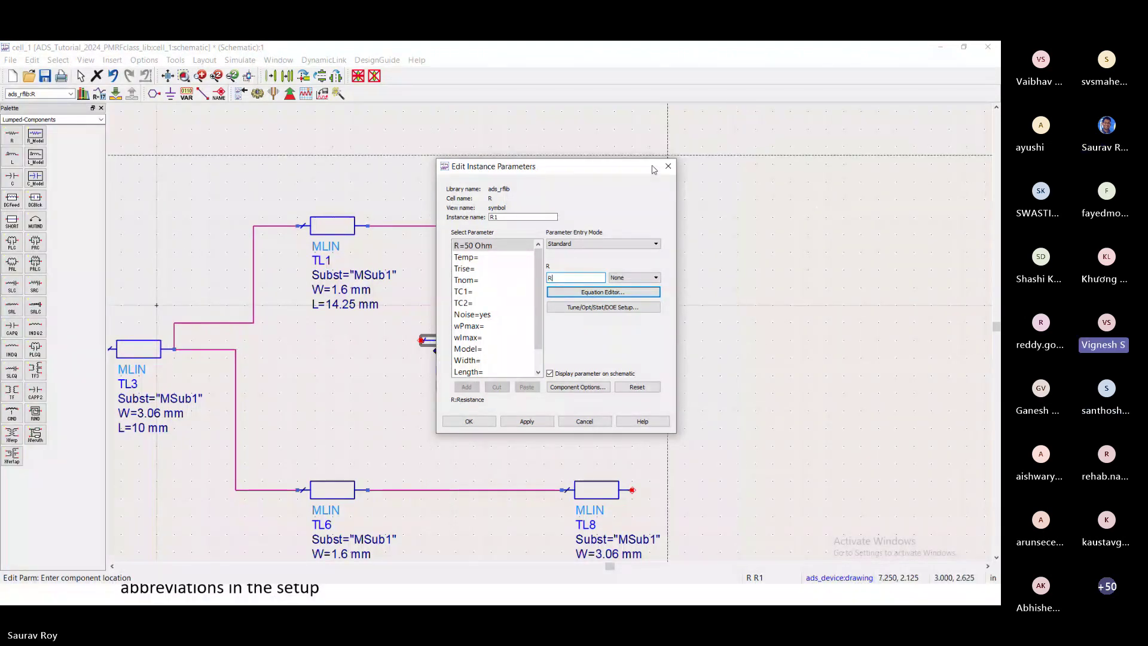
key(Return)
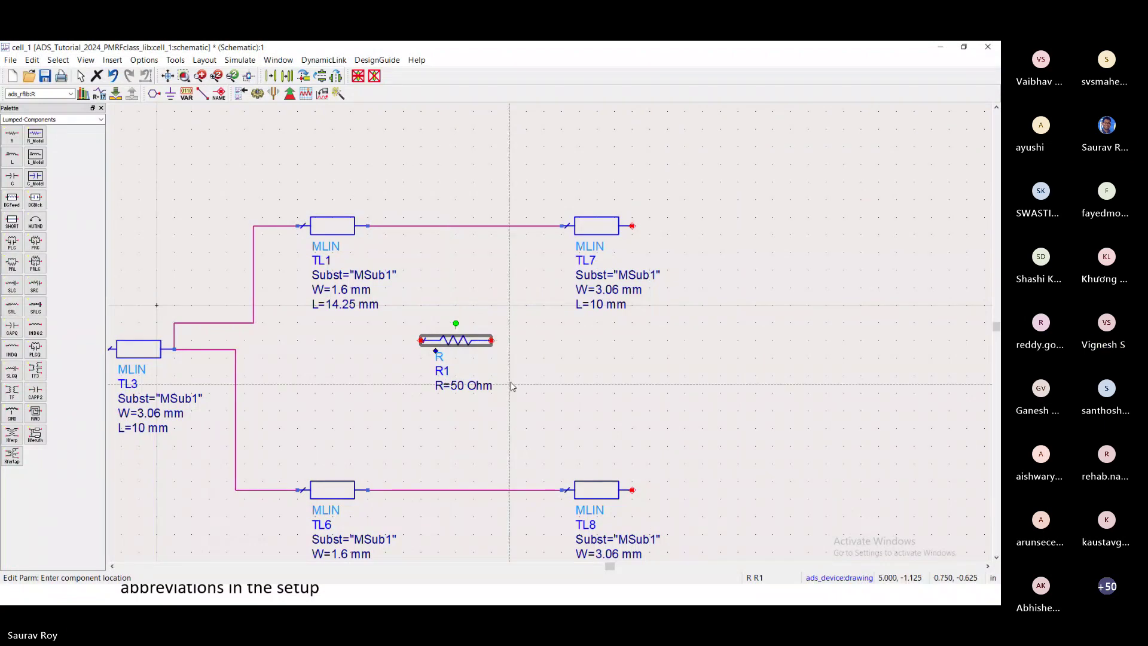
key(Escape)
Rotate resistor R1 to vertical and move it slightly up, closer to the upper branch wire between TL1 and TL7
click(453, 342)
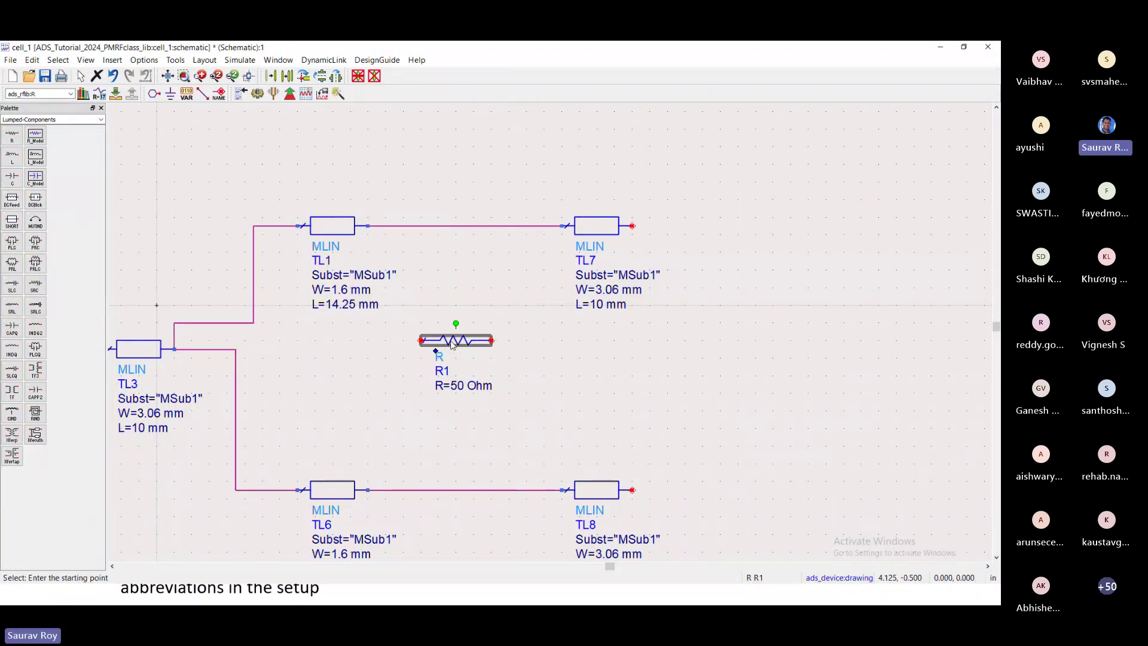
key(ctrl+r)
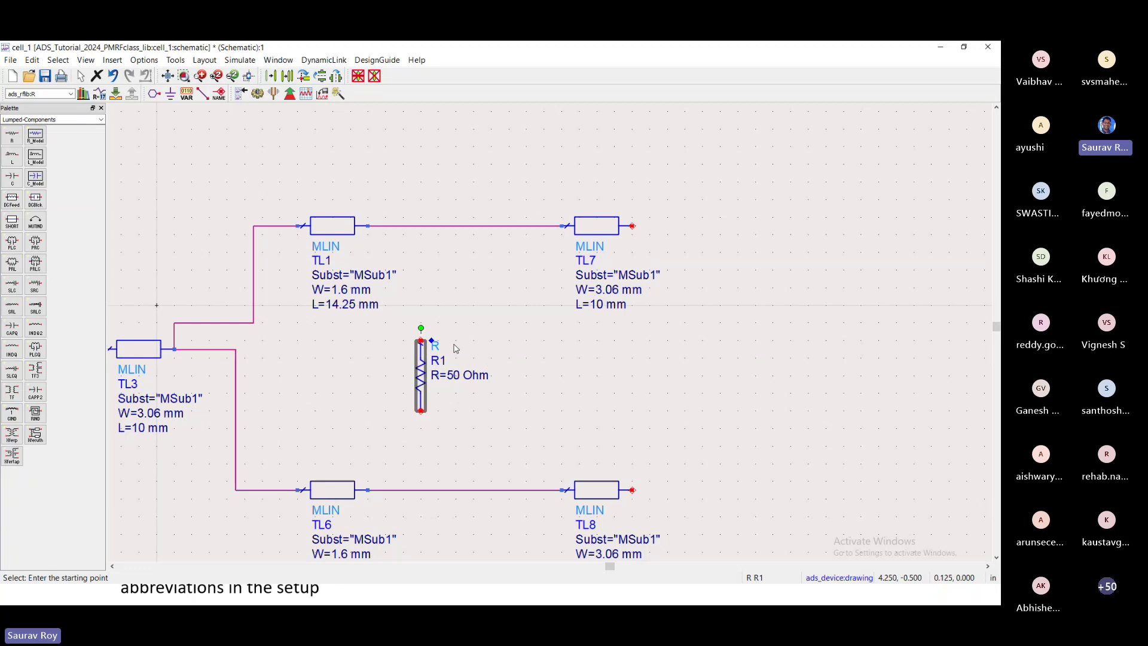
key(Escape)
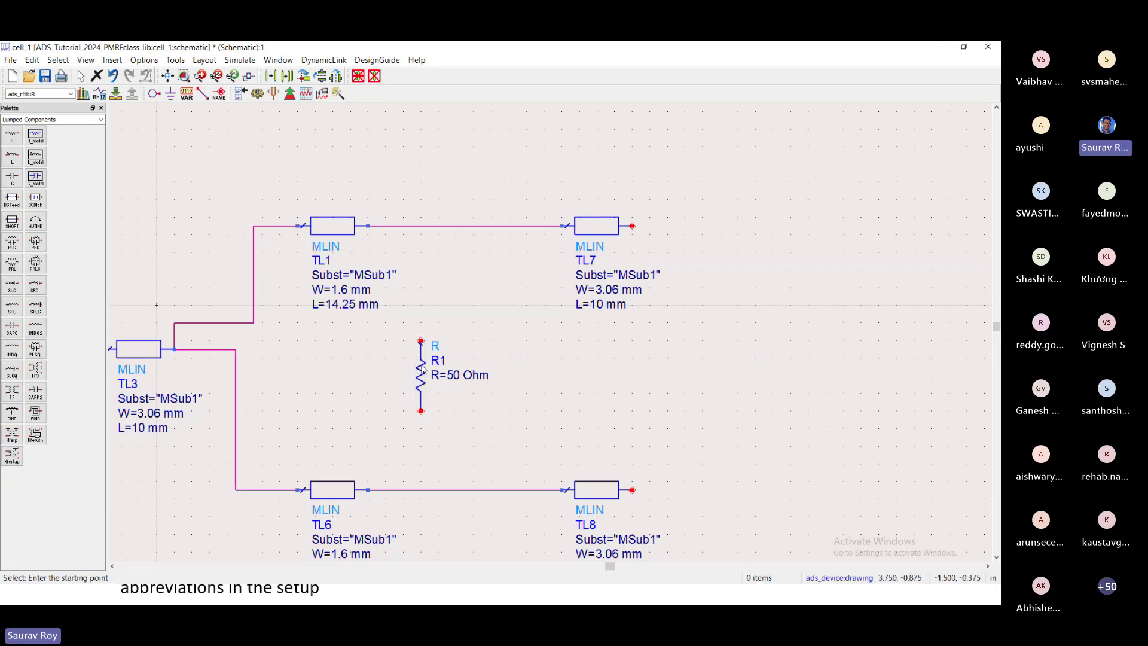
click(426, 346)
drag(426, 345, 435, 318)
click(513, 304)
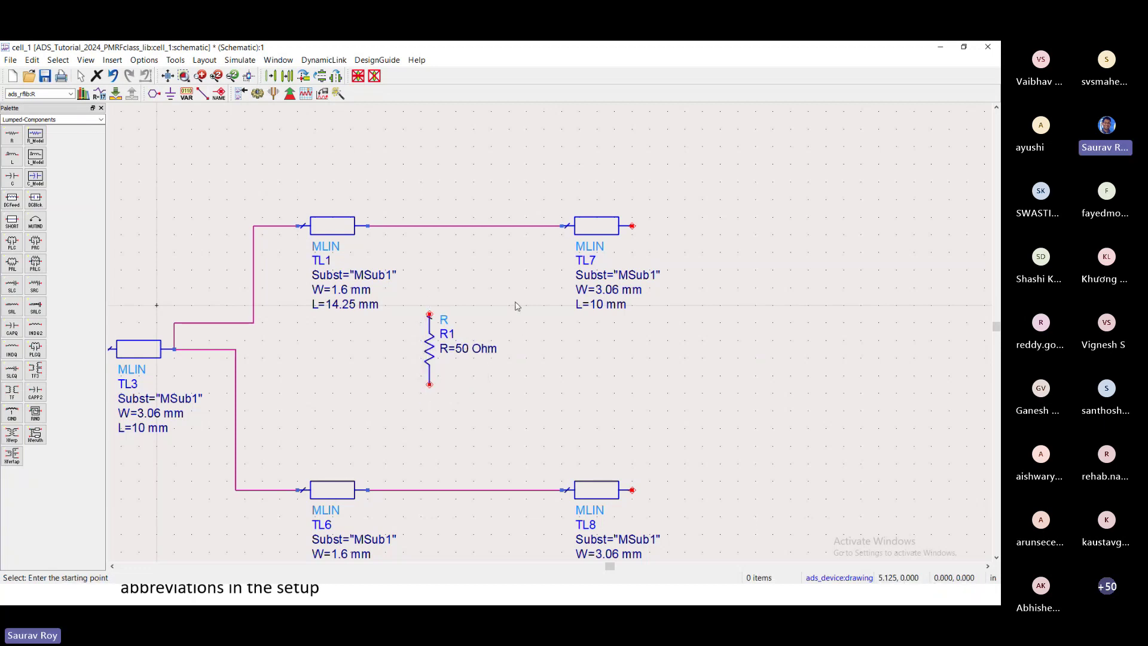
Wire resistor R1's upper end to the TL1–TL7 wire and its lower end to the TL6–TL8 wire
click(203, 93)
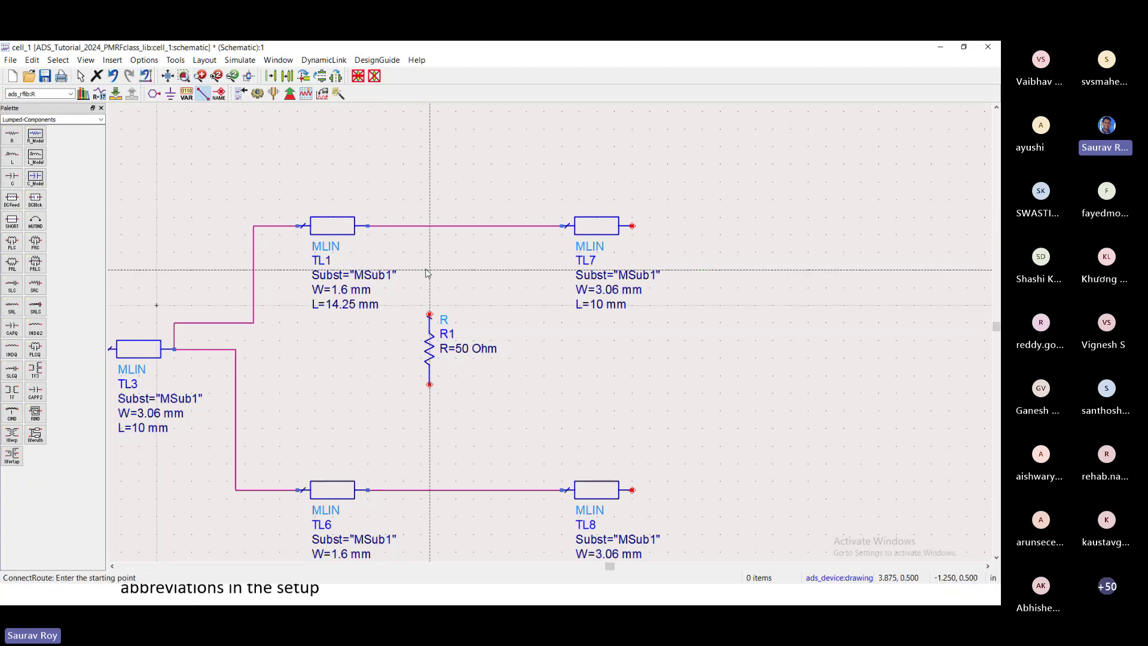
click(429, 314)
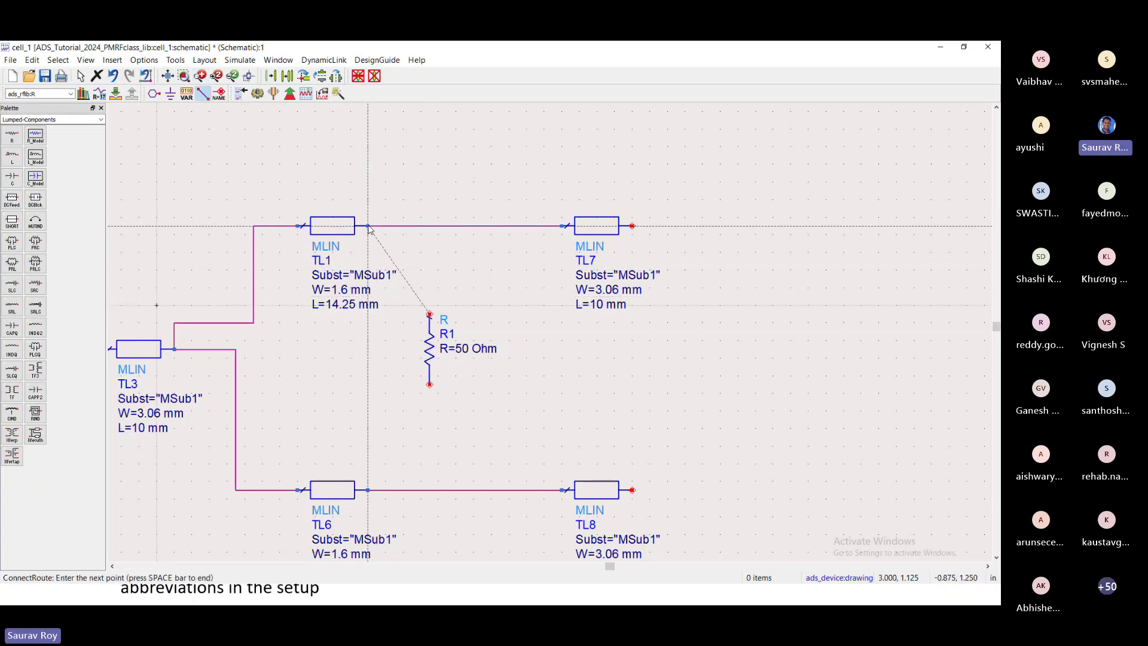
click(429, 226)
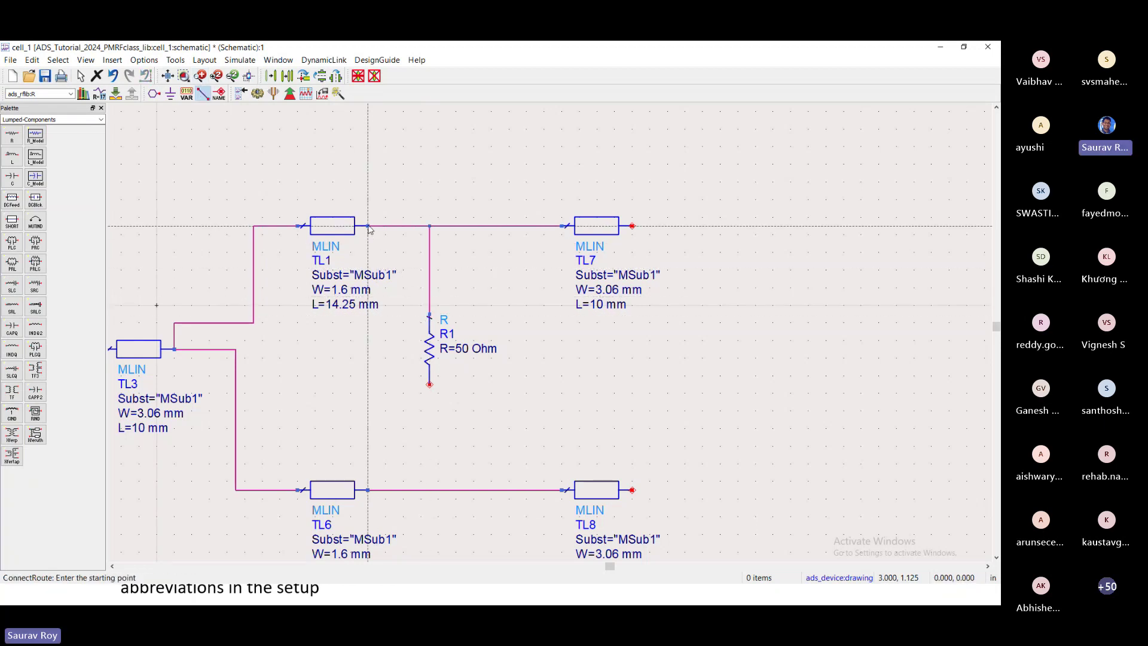
click(429, 384)
click(383, 487)
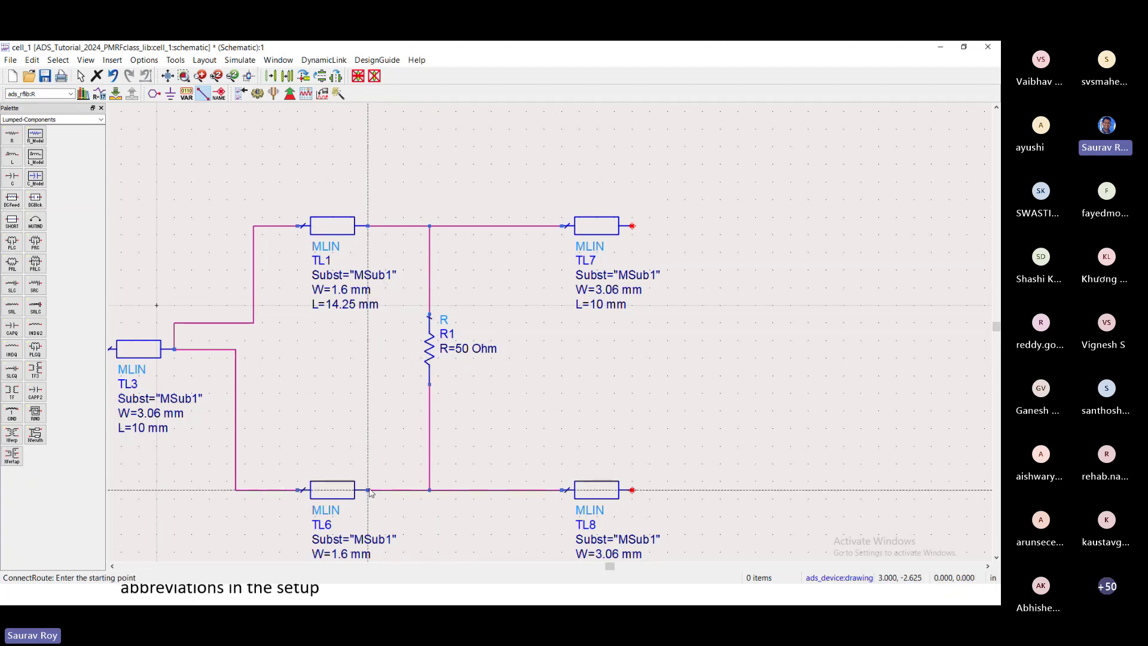
scroll(550, 340, up, 1)
scroll(614, 341, down, 3)
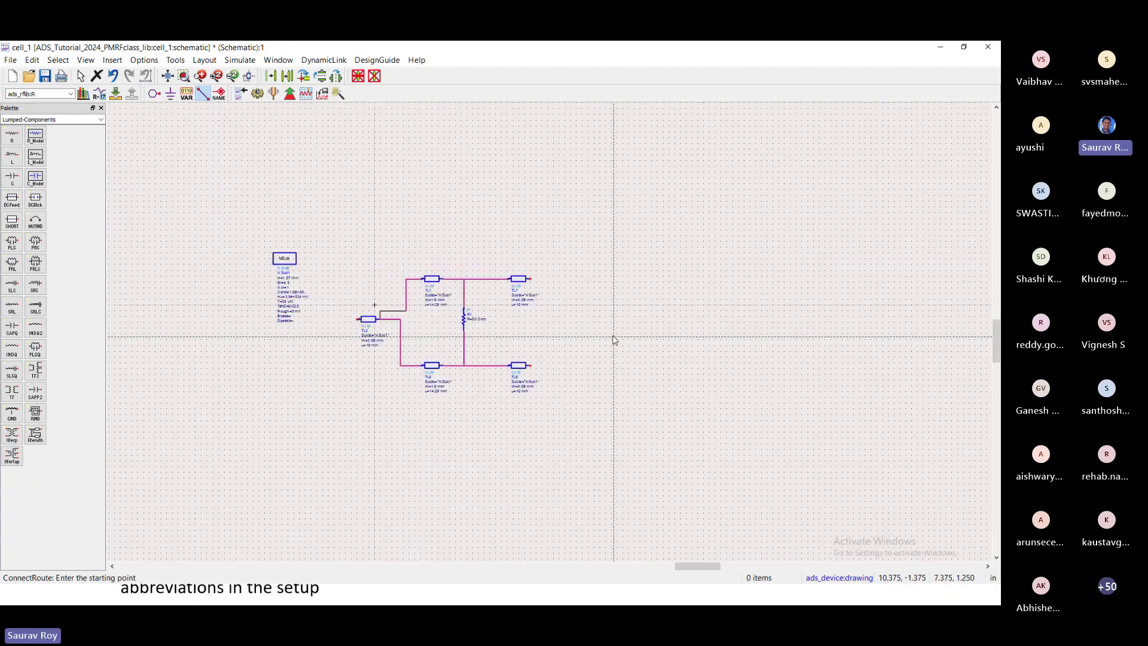
scroll(432, 352, up, 1)
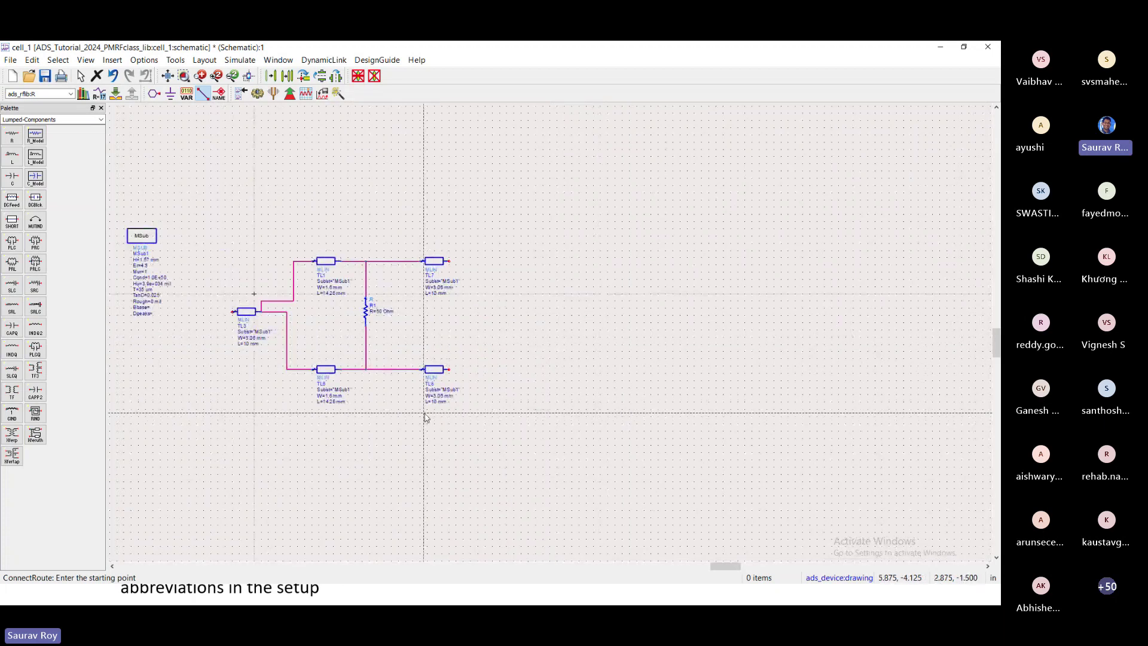
key(Escape)
Set the resistance of isolation resistor R1 to 100 Ohm
scroll(607, 335, left, 3)
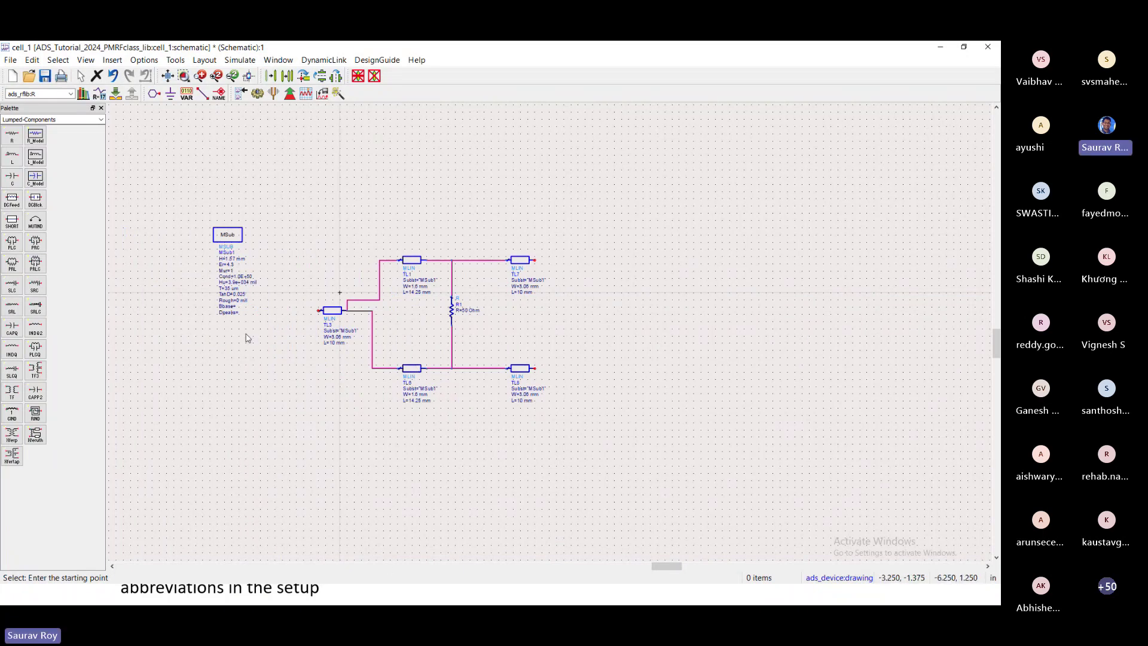
double_click(453, 307)
double_click(567, 276)
text(100)
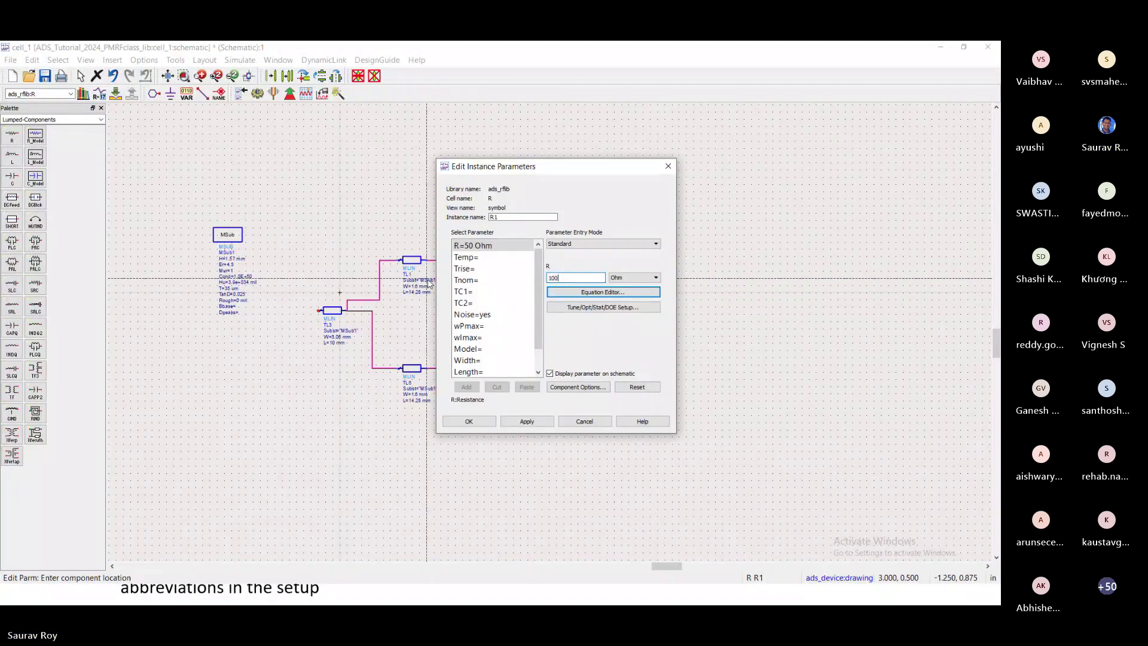
key(Return)
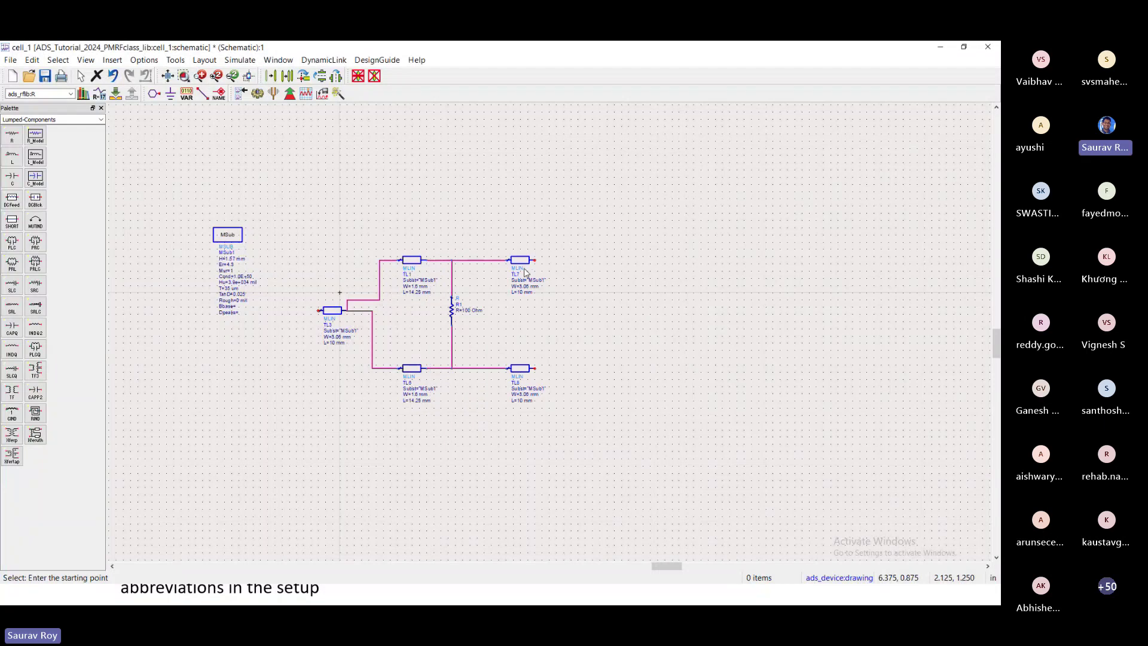
Switch the component palette to Simulation-S_Param and place a Term port at the open input end of TL3
click(100, 120)
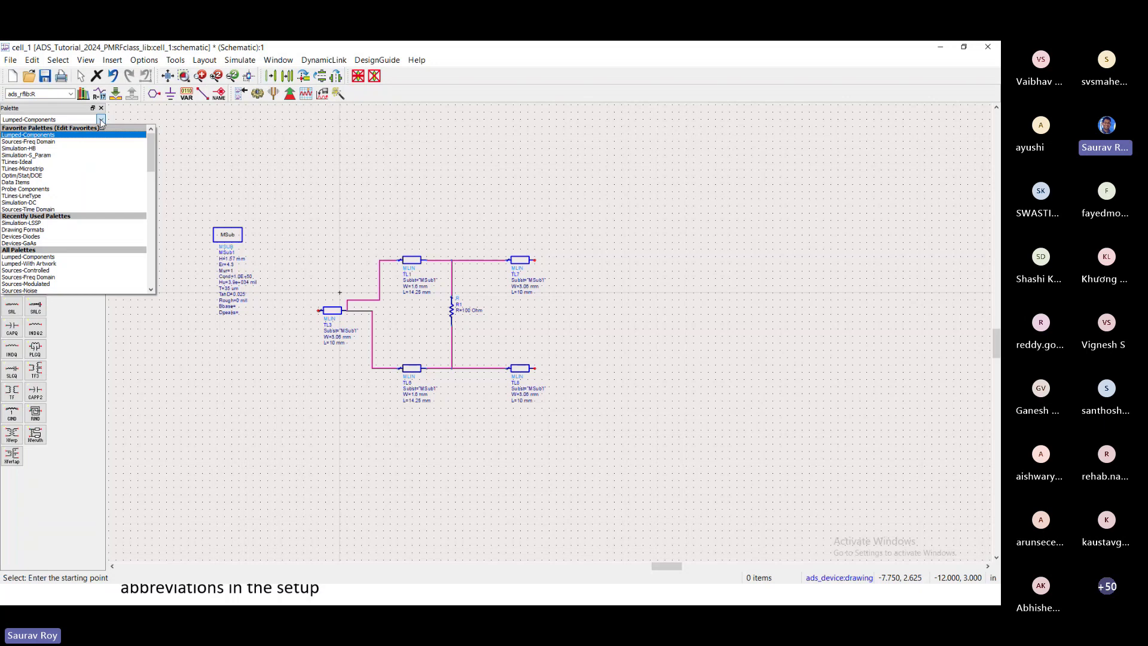
click(30, 154)
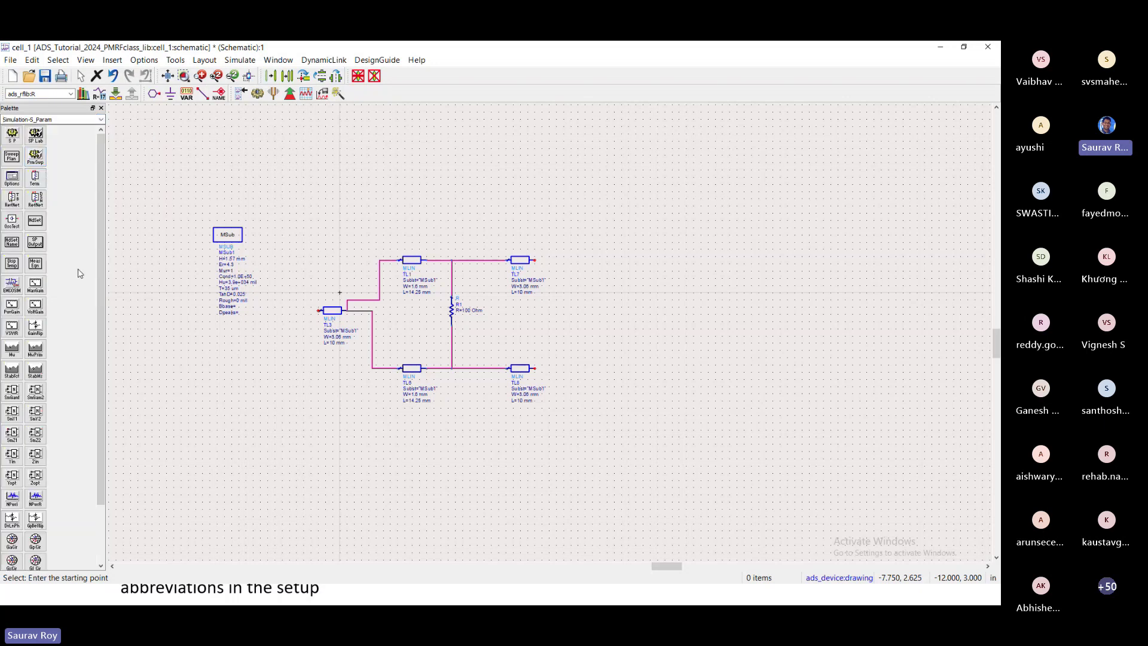
click(34, 178)
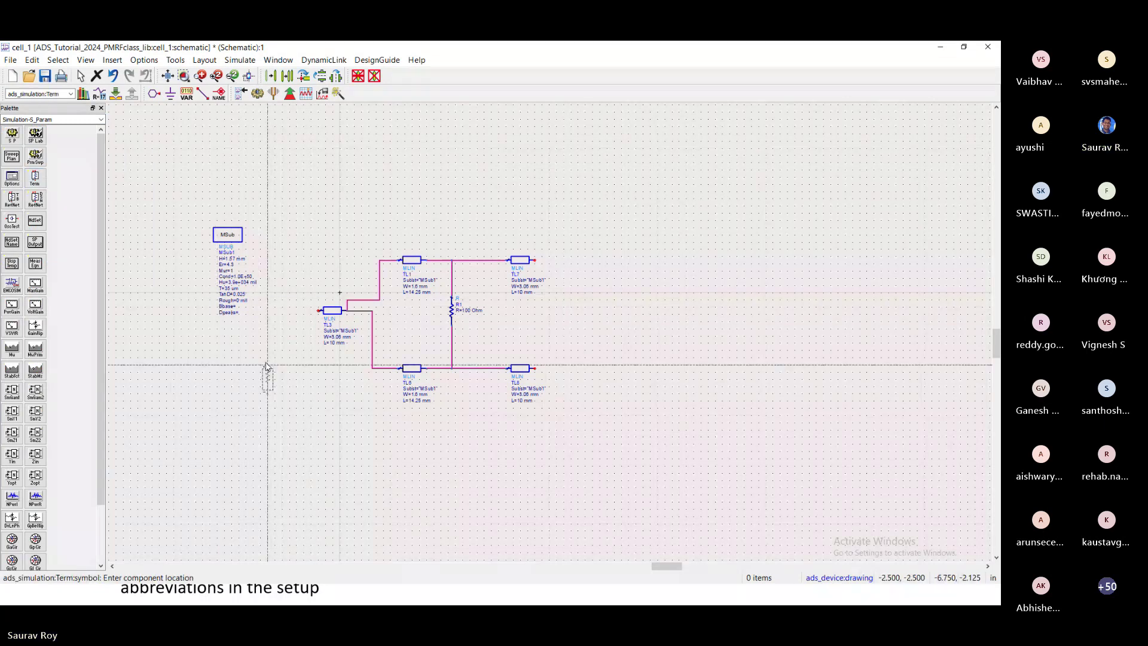
click(319, 315)
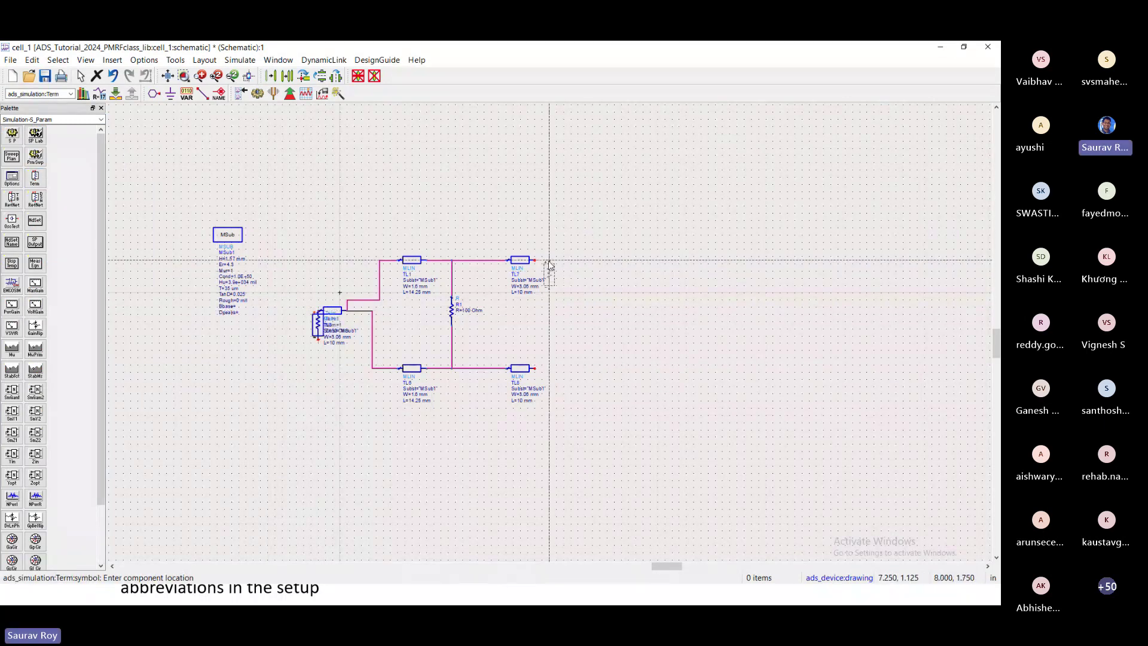
Place Term ports at the open output ends of TL7 and TL8
scroll(539, 262, up, 3)
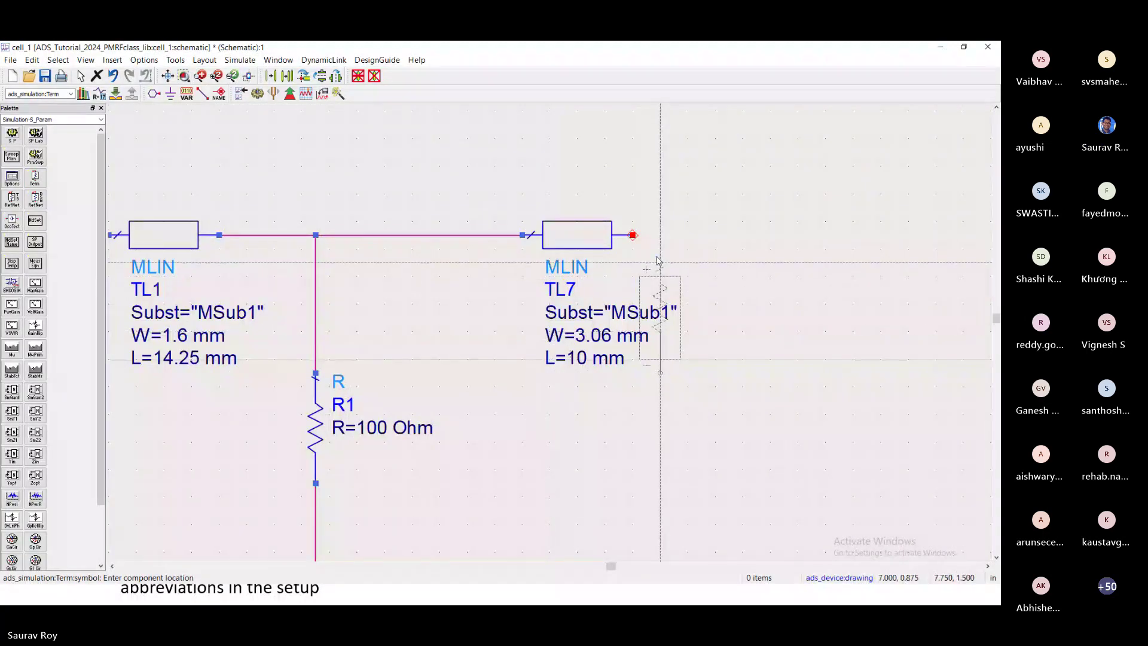
click(633, 235)
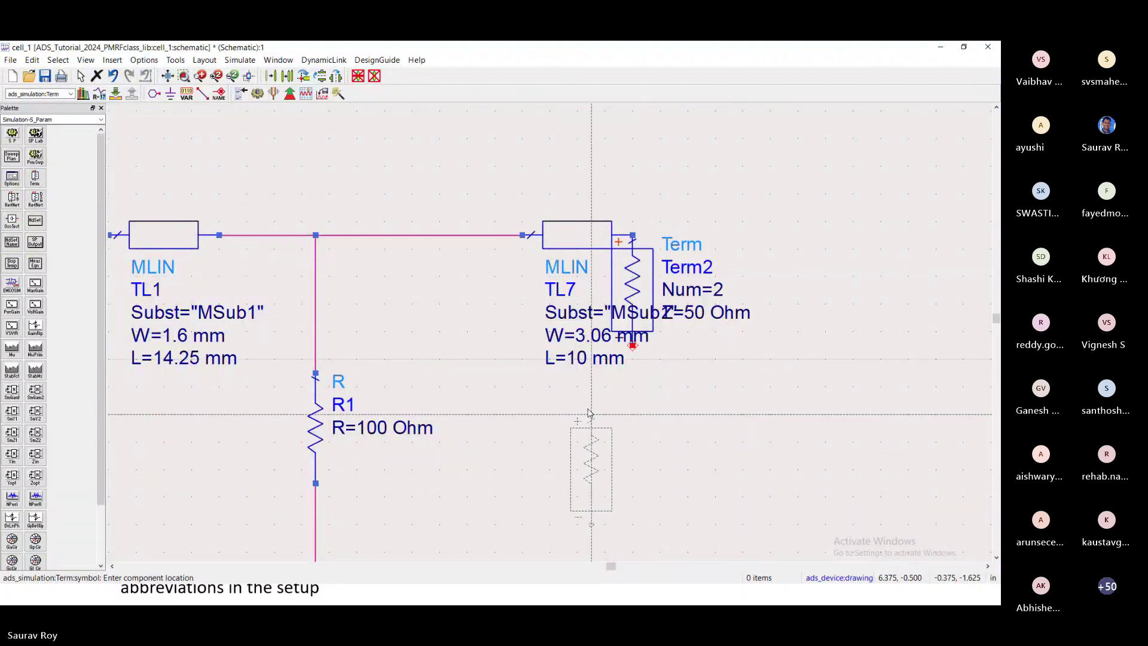
scroll(592, 418, down, 2)
scroll(551, 315, down, 1)
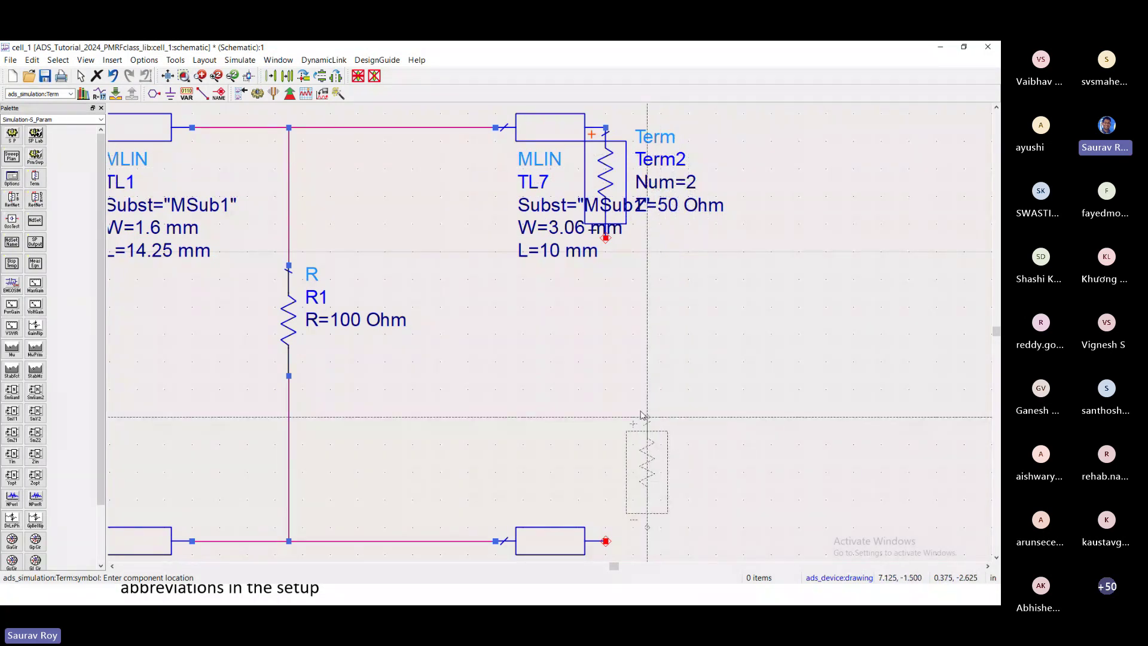
scroll(652, 418, down, 3)
click(603, 379)
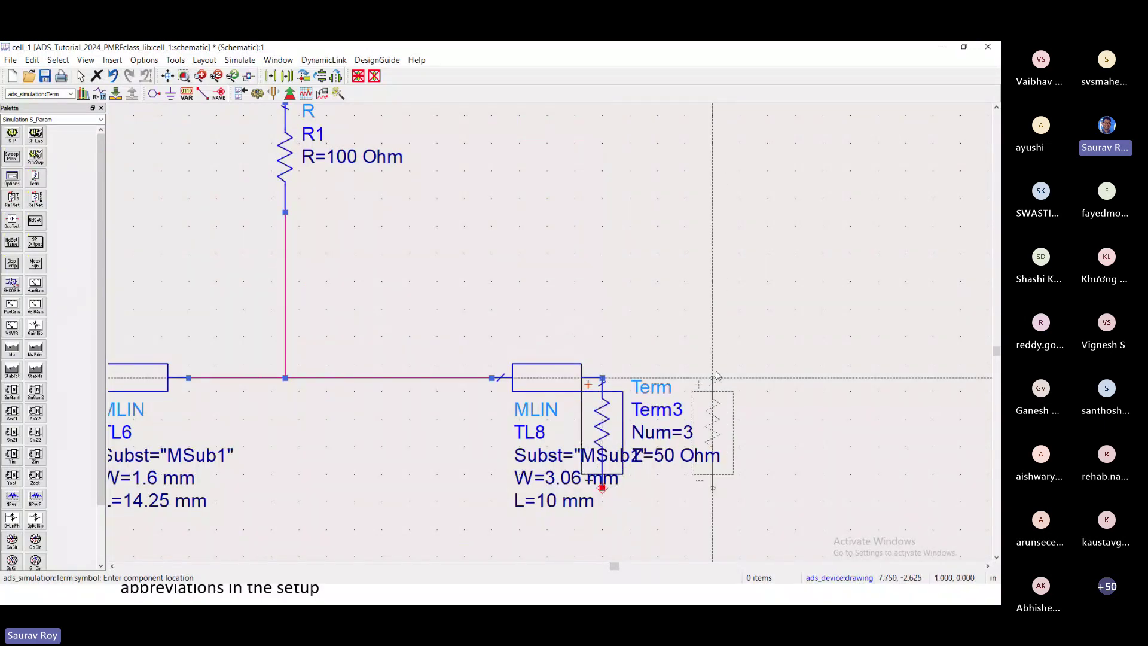
scroll(717, 315, down, 2)
scroll(809, 288, up, 3)
scroll(559, 333, down, 4)
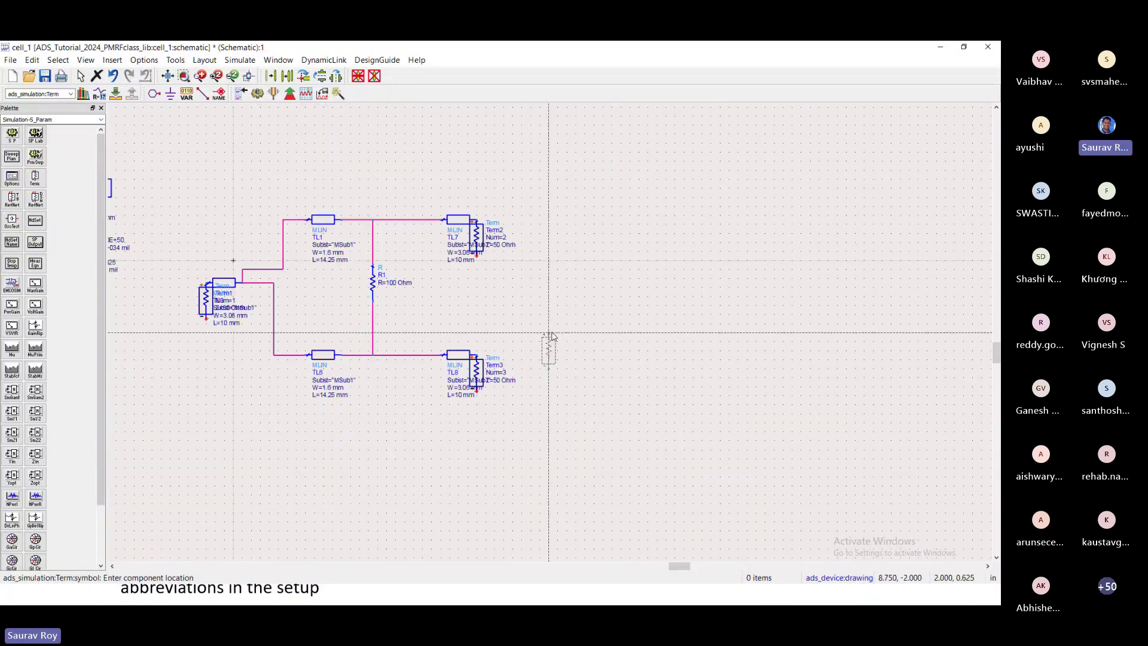
scroll(551, 337, down, 1)
key(Escape)
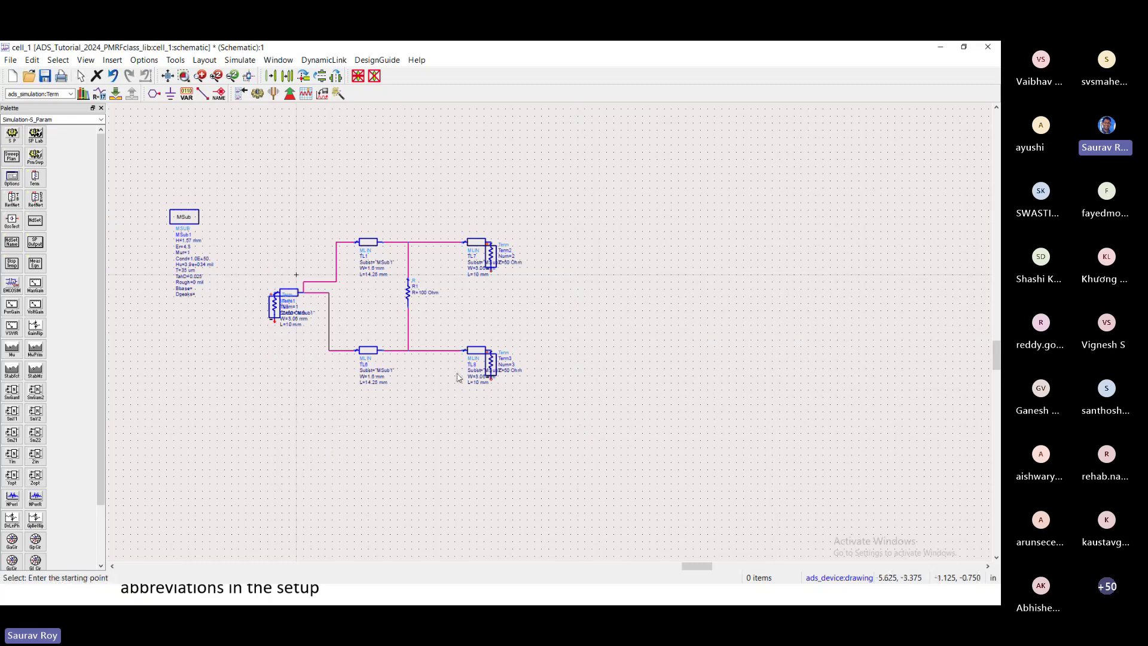
Move Term1, Term2 and Term3 outward, away from their microstrip lines, keeping them wired to TL3, TL7 and TL8
drag(274, 306, 238, 306)
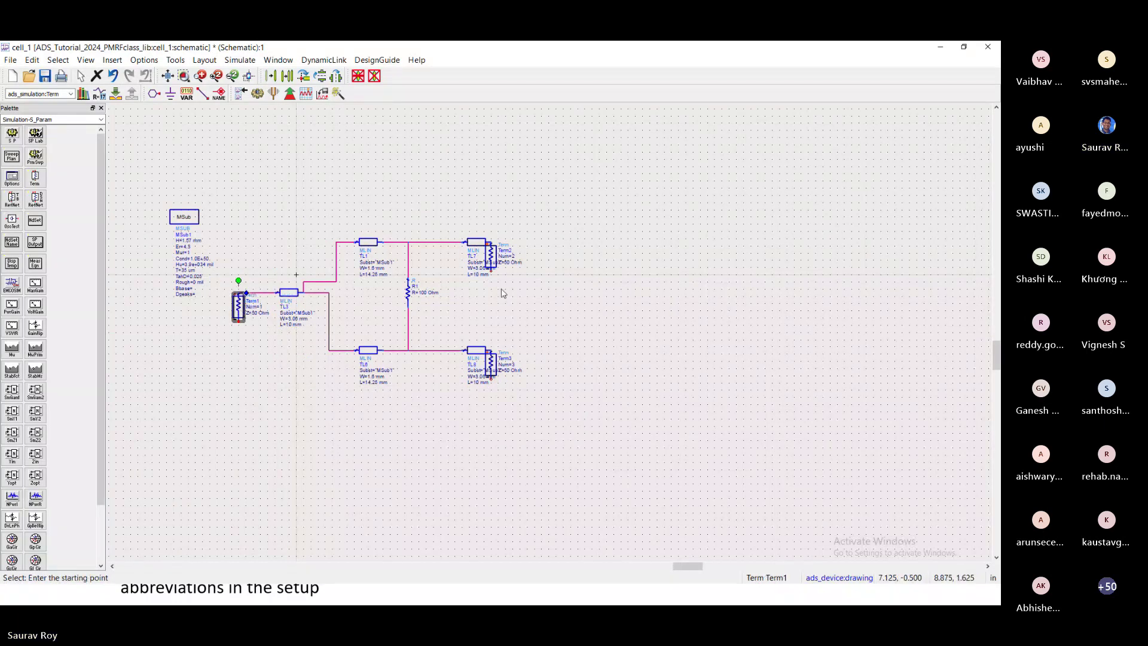
drag(494, 257, 529, 257)
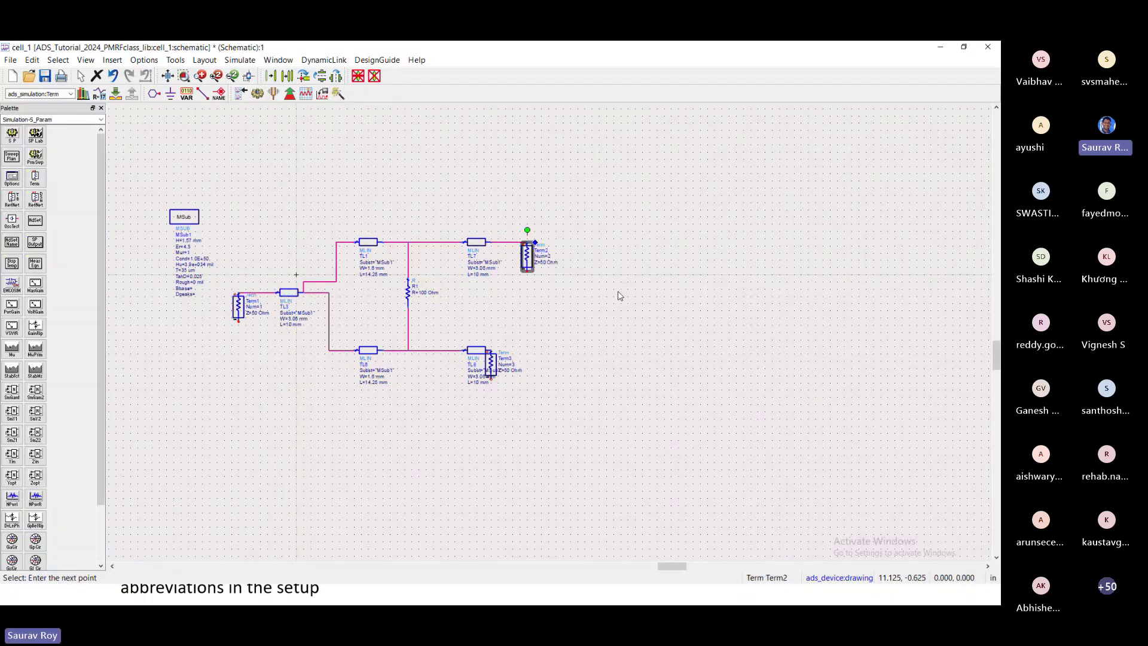
drag(491, 370, 530, 374)
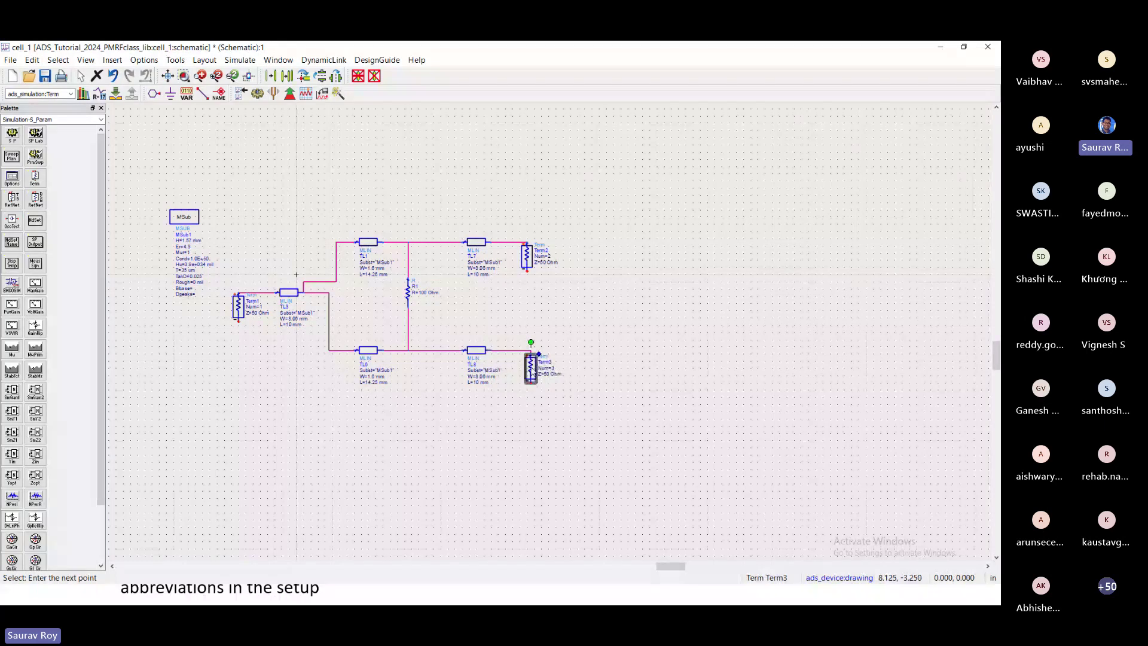
click(638, 412)
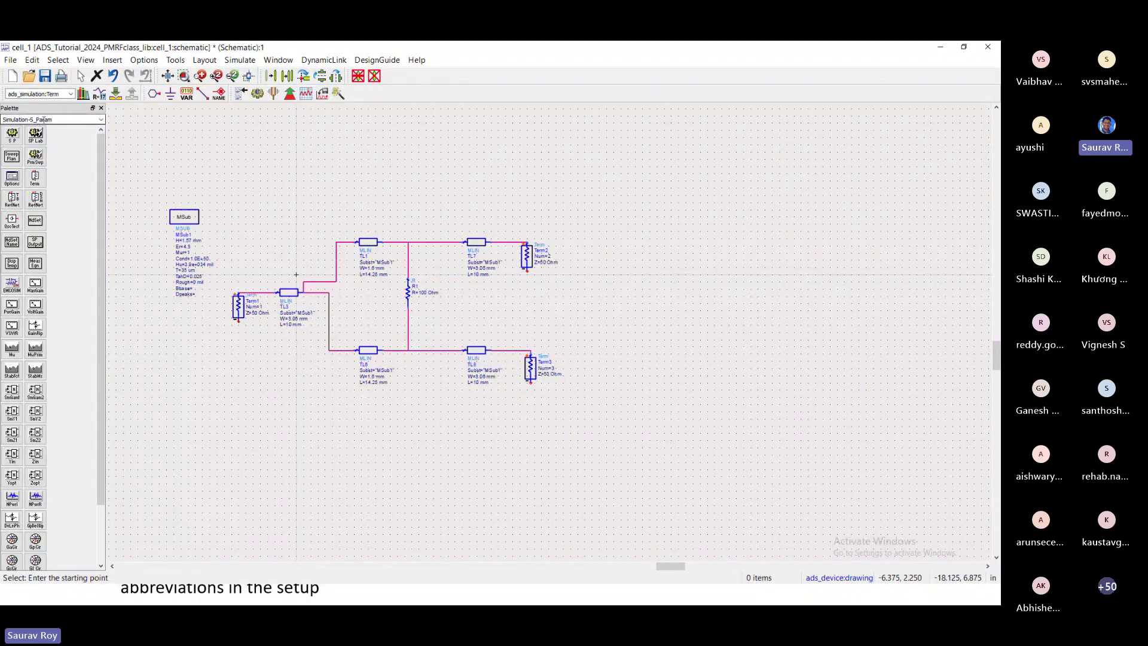
Place a ground at the lower end of each of the three Term ports
click(94, 119)
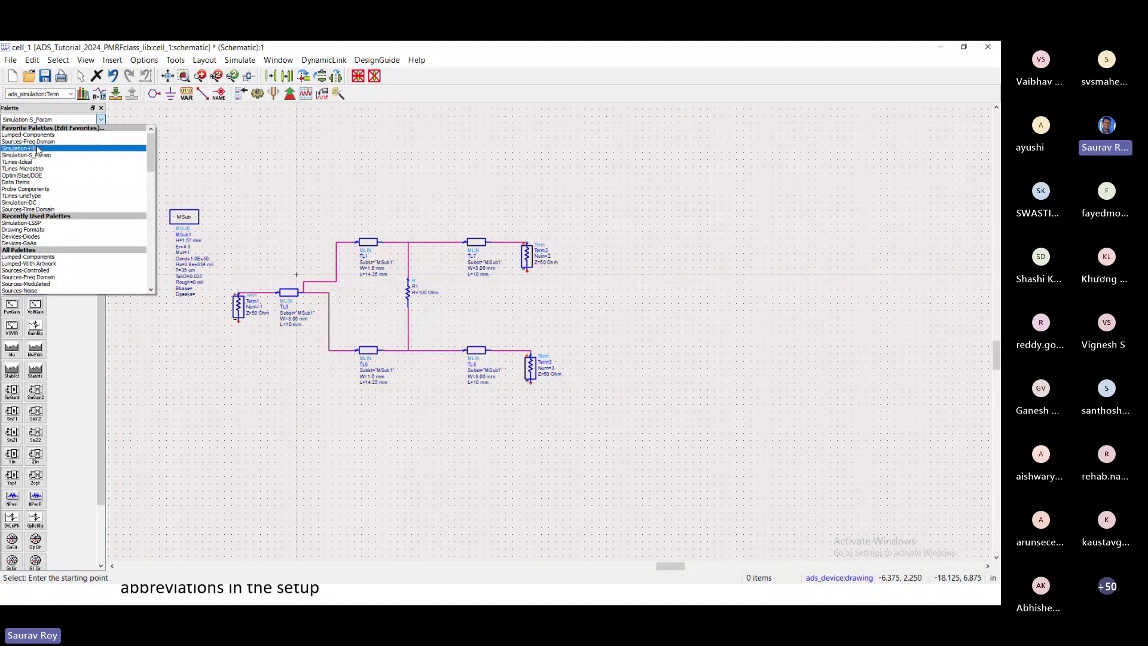
click(34, 157)
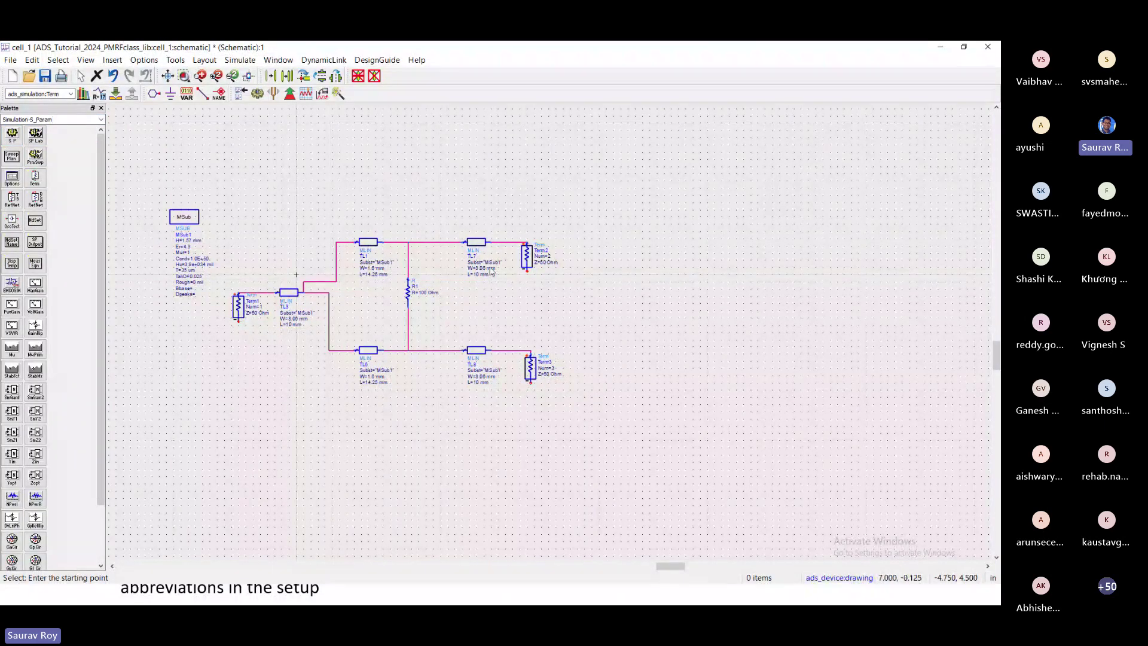
click(170, 93)
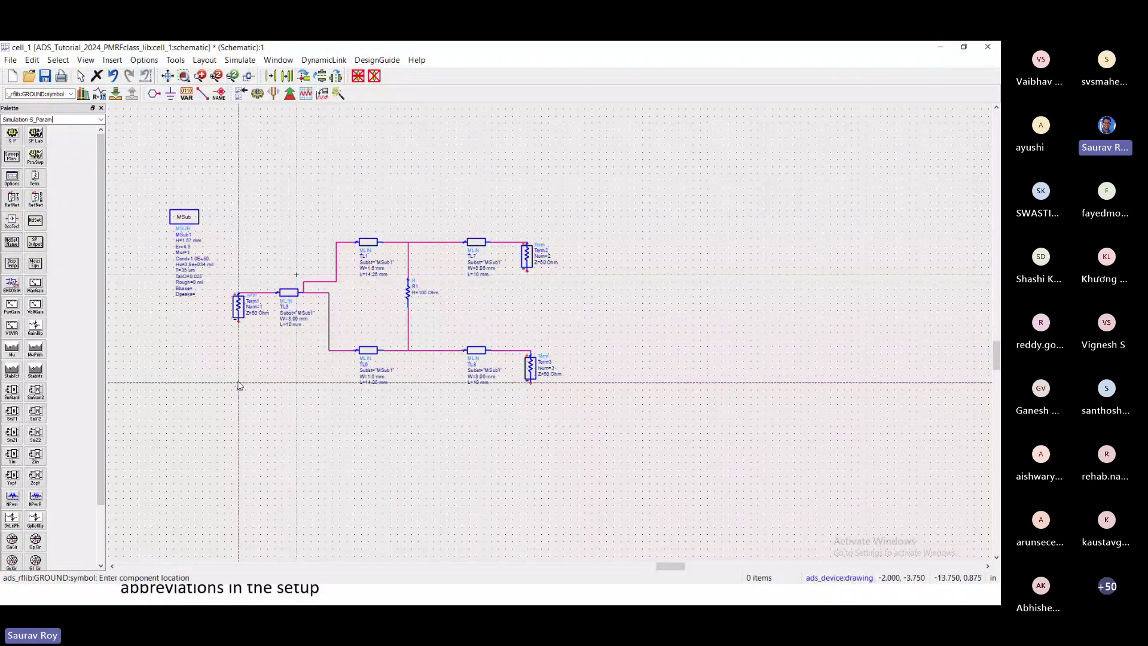
click(239, 324)
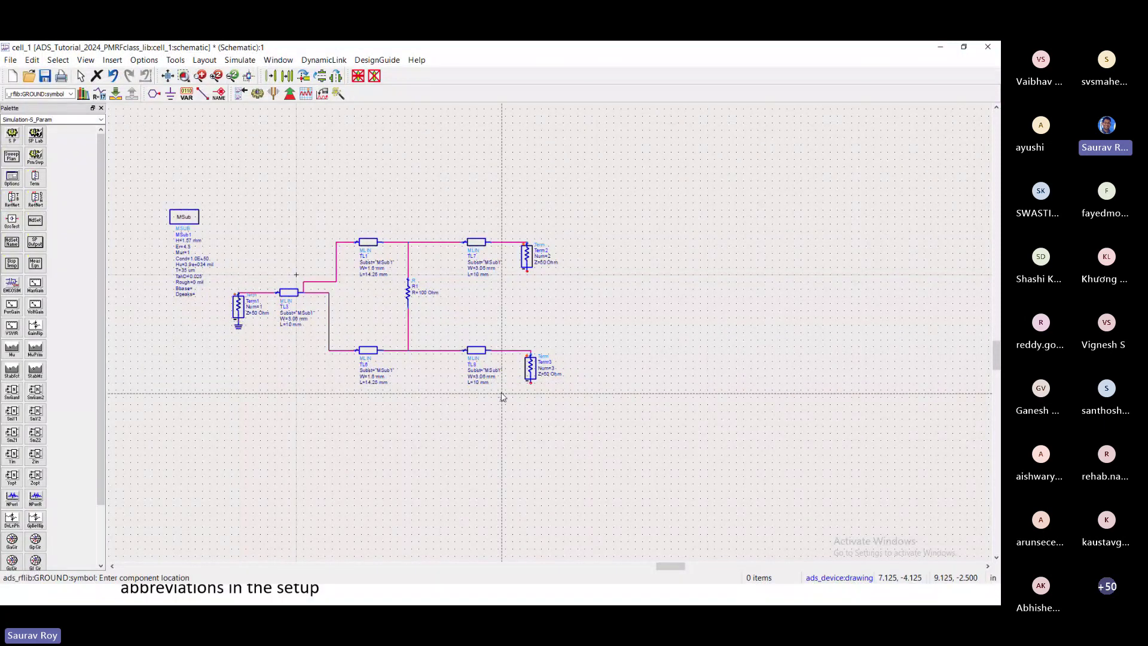
click(527, 272)
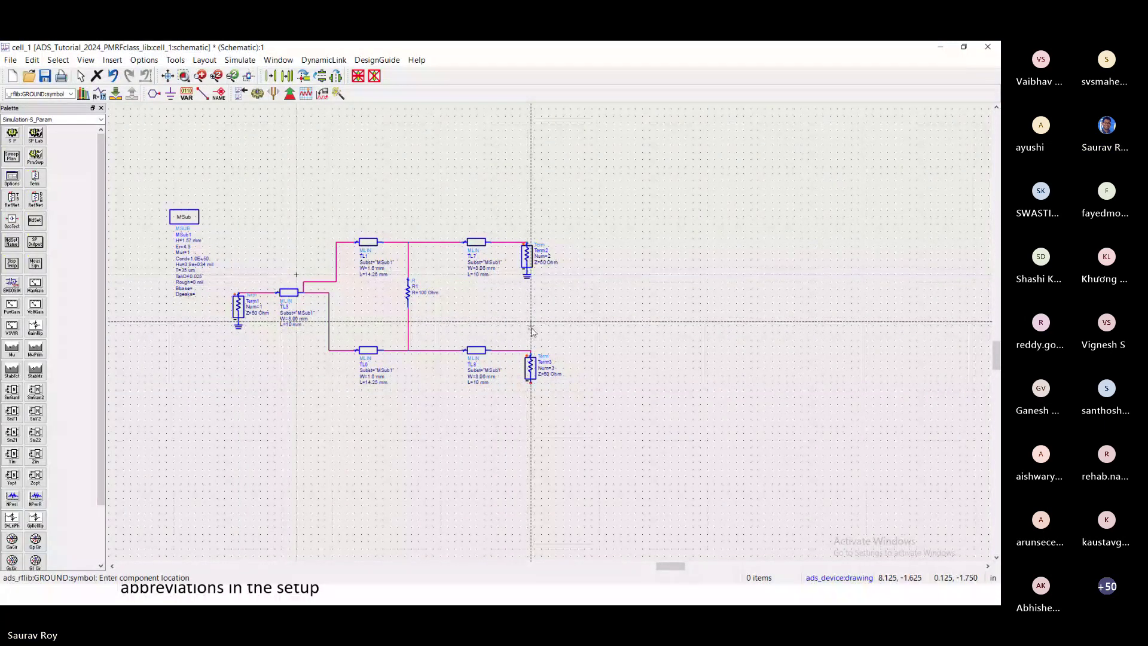
click(530, 384)
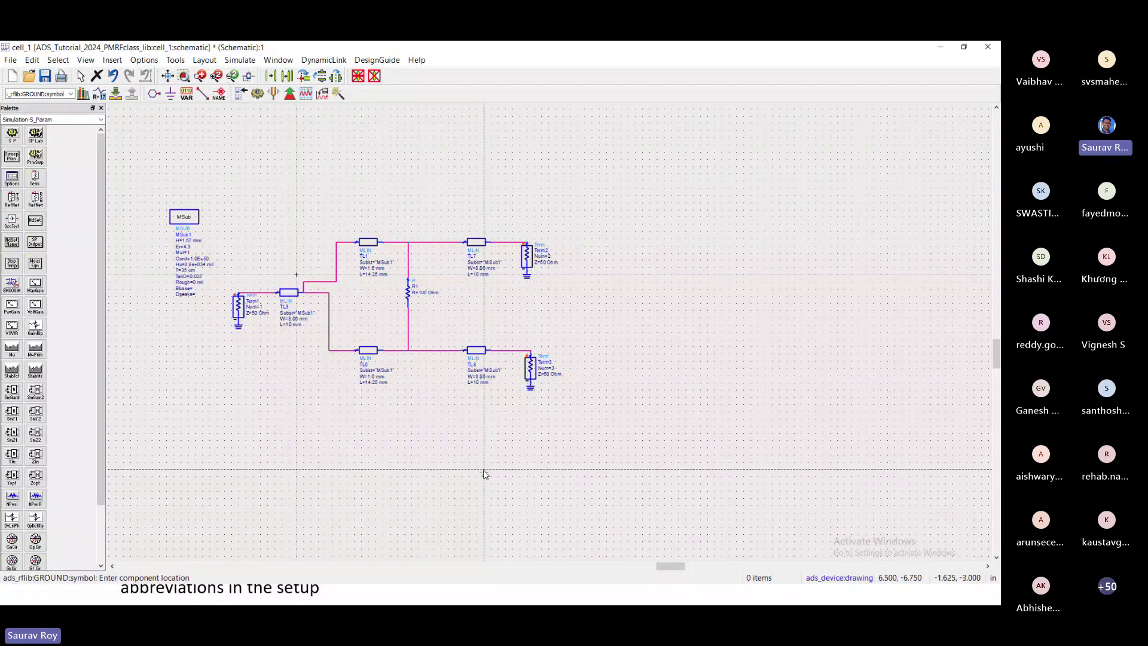
key(Escape)
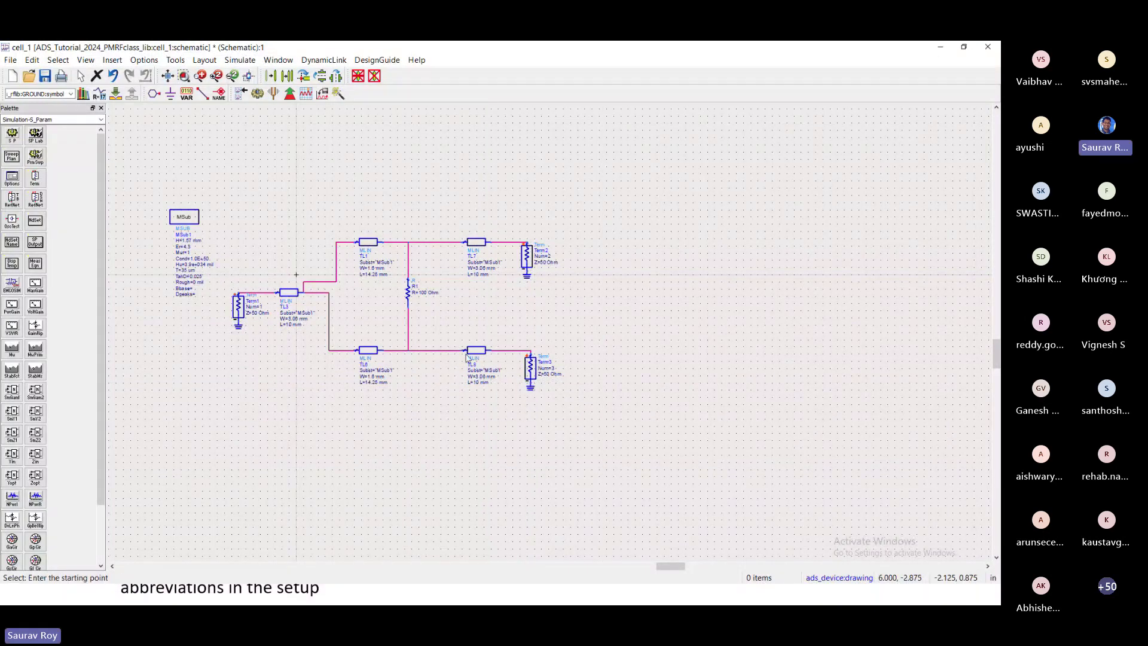
Place an S-parameter simulation controller in the empty area above the circuit
drag(465, 303, 505, 328)
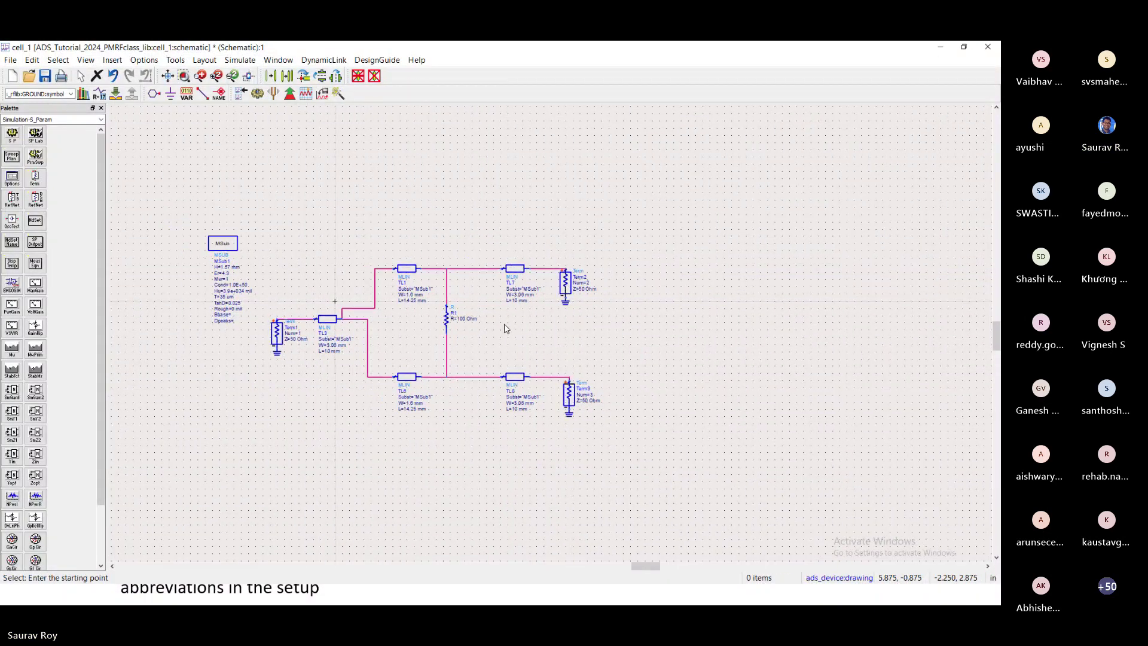
click(12, 136)
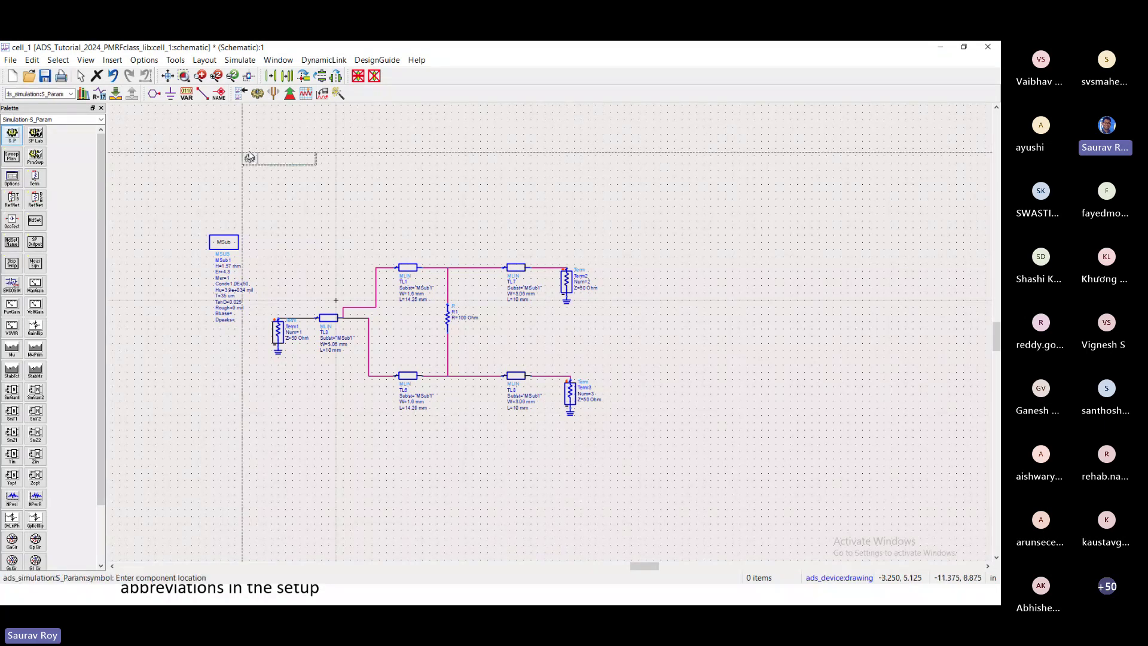
click(303, 139)
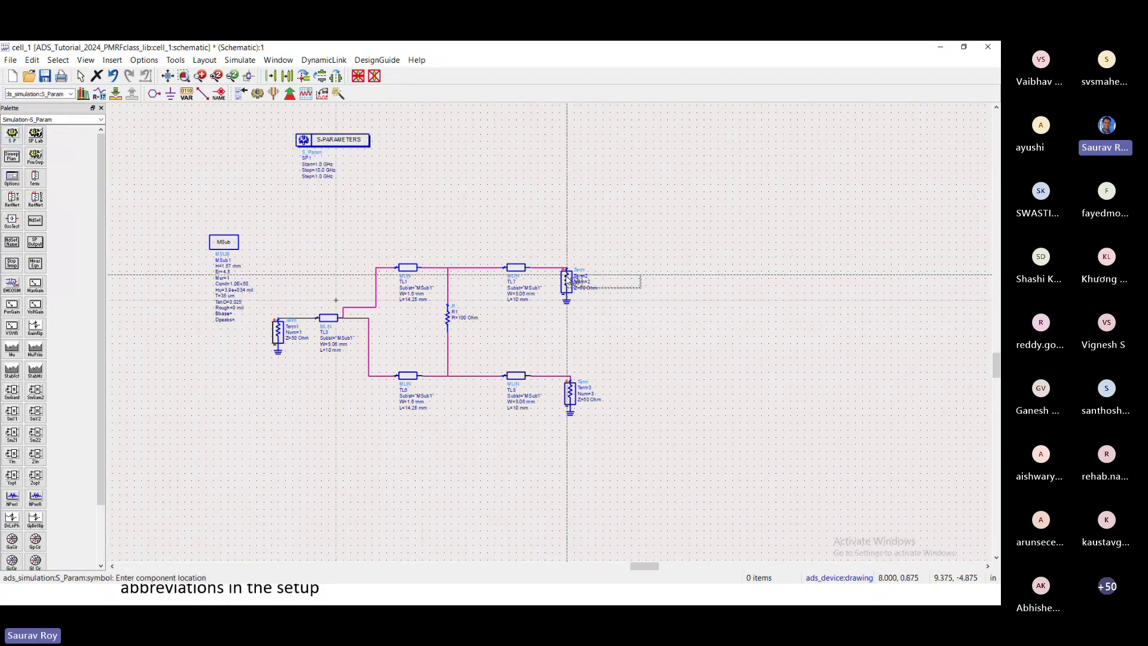
key(Escape)
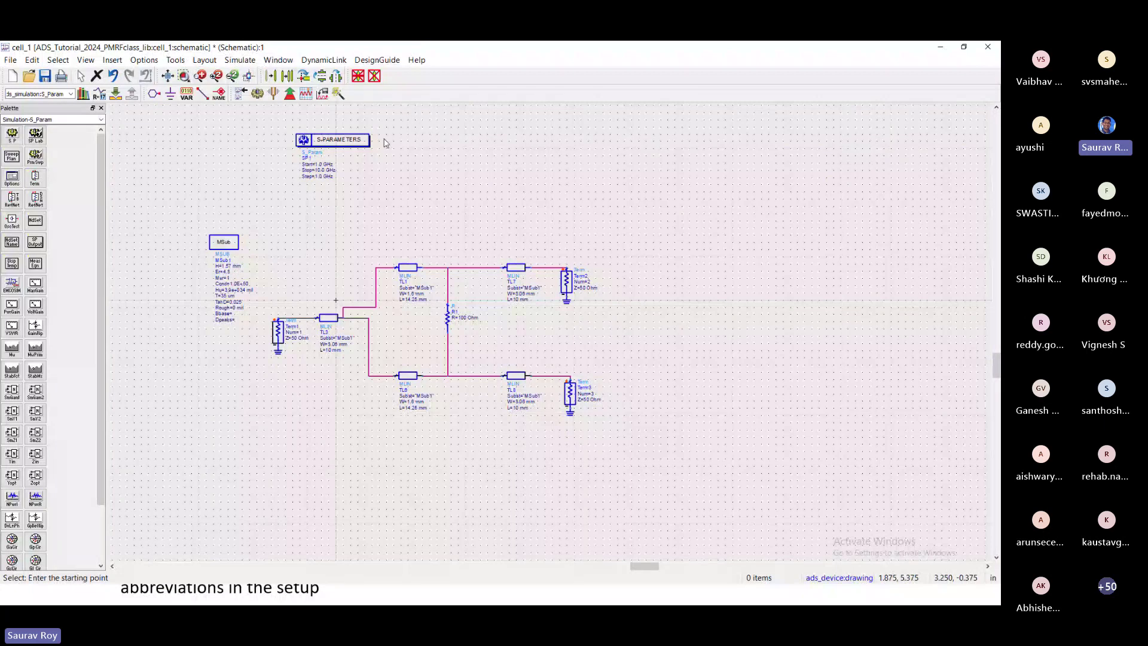
Set the S-parameter controller's frequency sweep to start at 2 GHz and stop at 4 GHz with a 0.01 GHz step
double_click(339, 140)
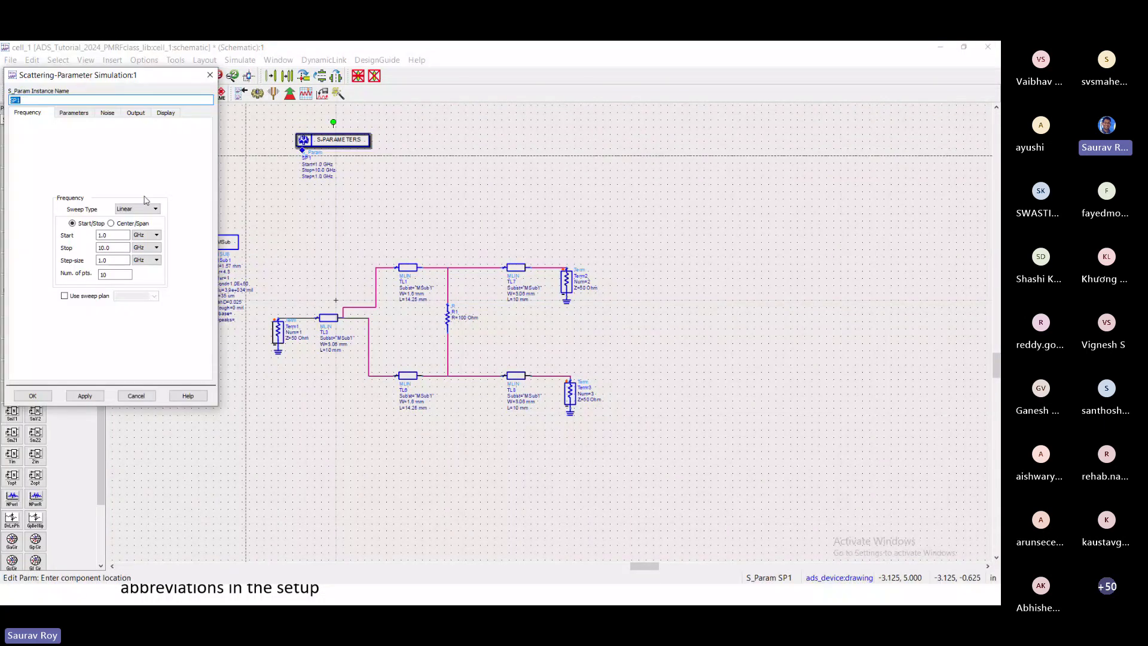
double_click(116, 236)
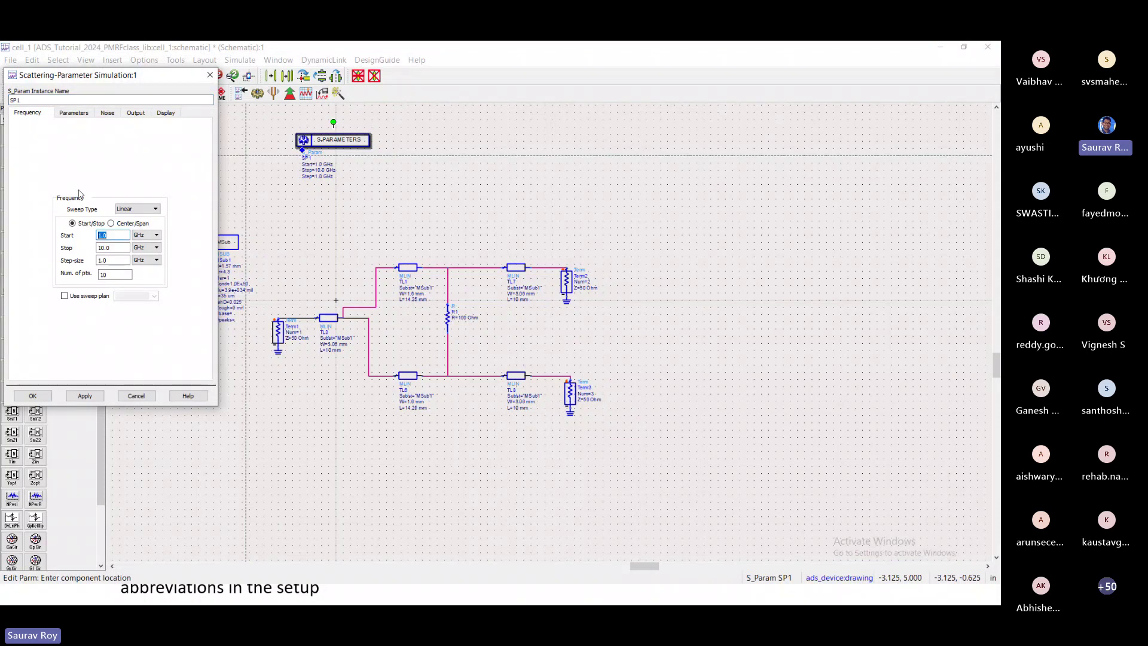
text(2)
key(Tab)
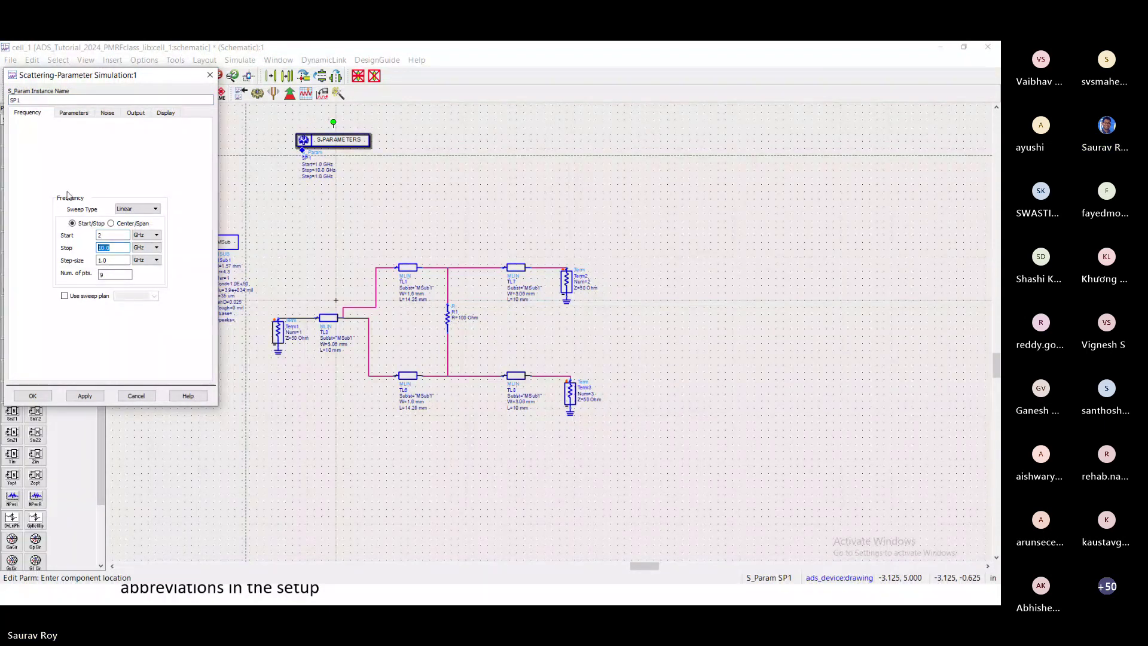
text(4)
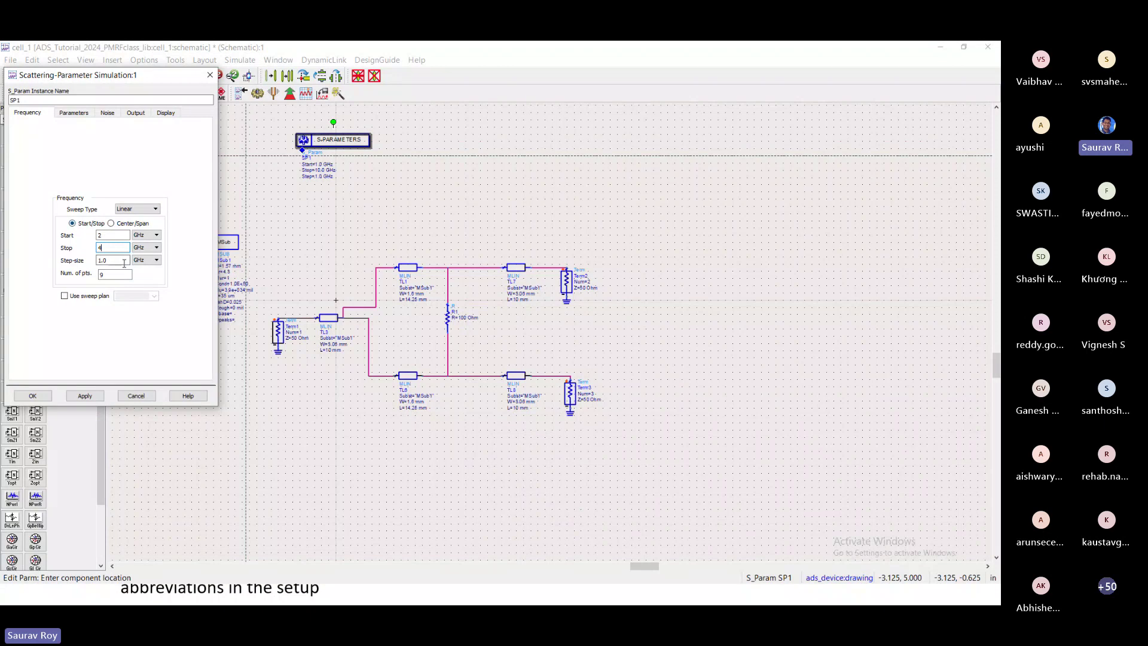
key(Tab)
text(0.01)
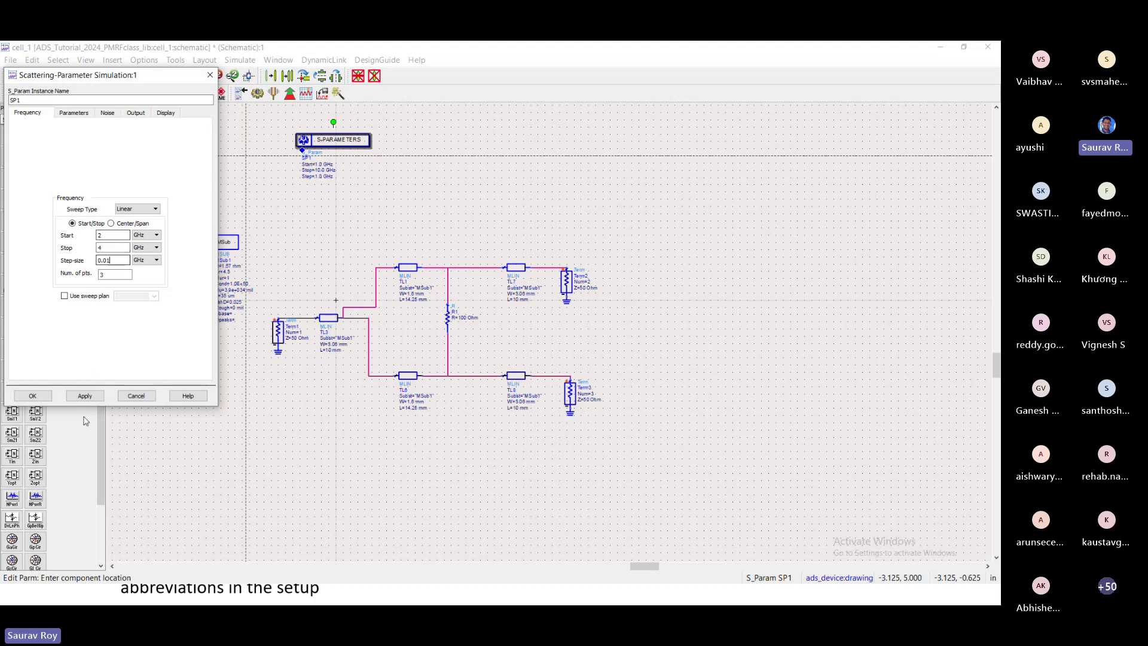
click(84, 395)
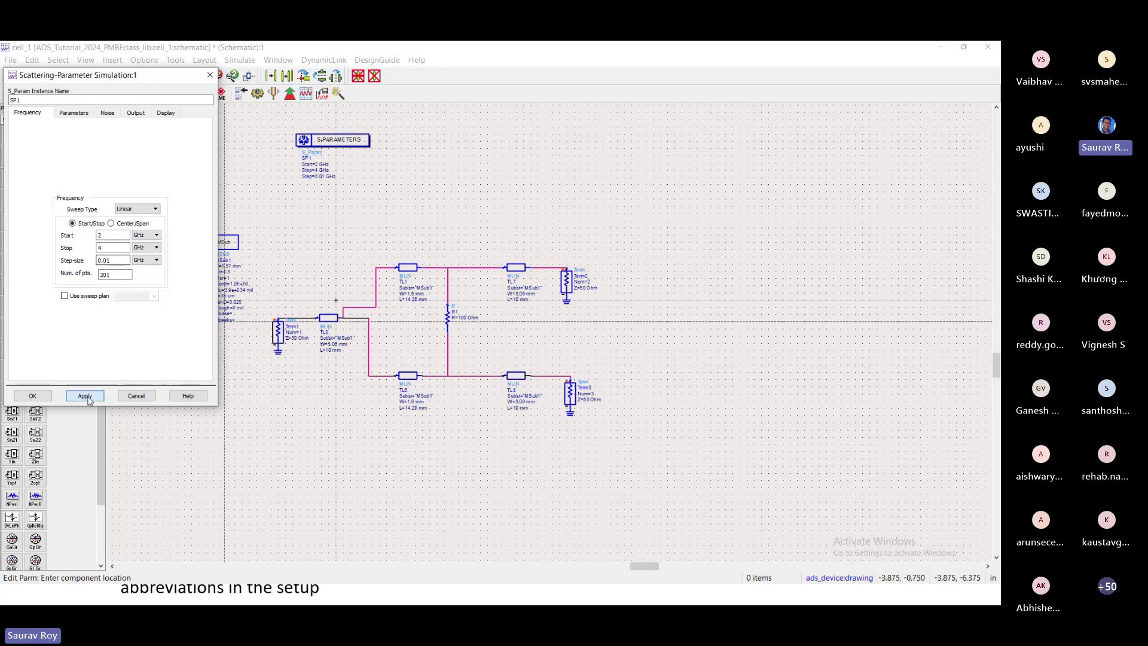
click(44, 395)
Check the controller and the divider circuit, and run the S-parameter simulation of the schematic
scroll(361, 213, up, 5)
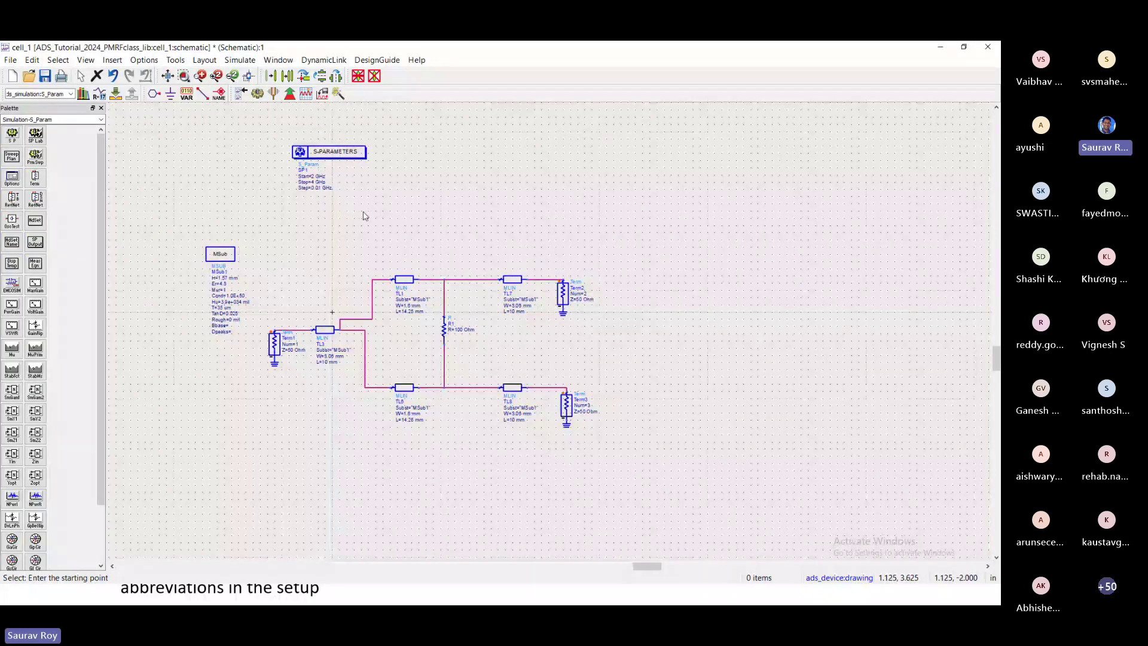
drag(712, 426, 532, 328)
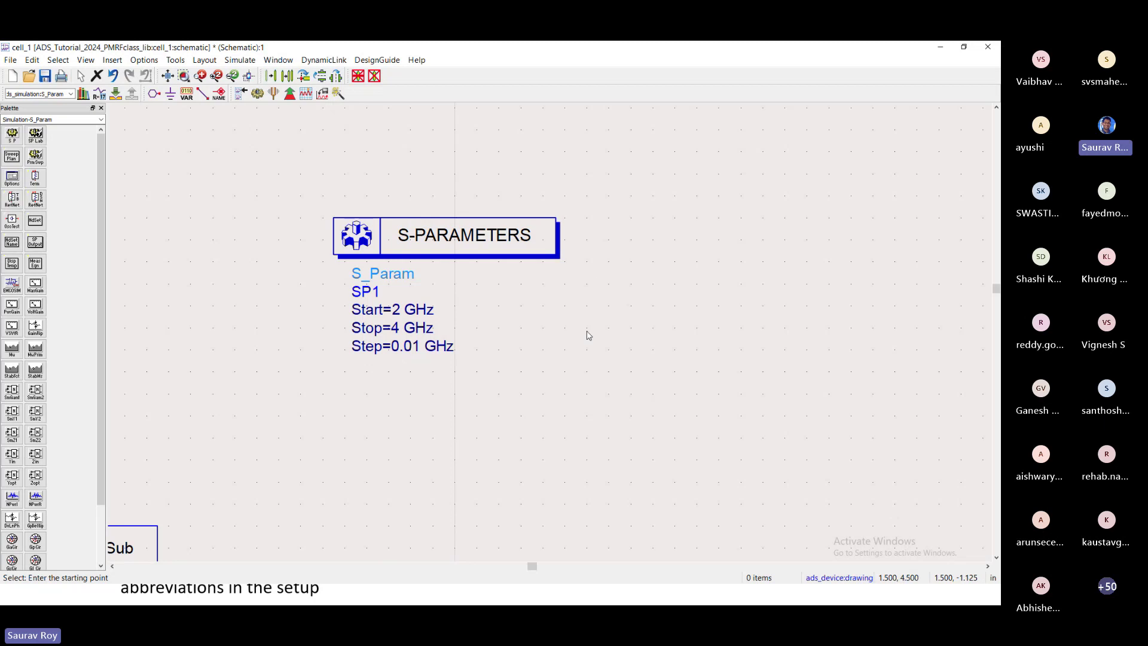
scroll(574, 333, up, 2)
scroll(556, 332, down, 3)
scroll(556, 332, down, 5)
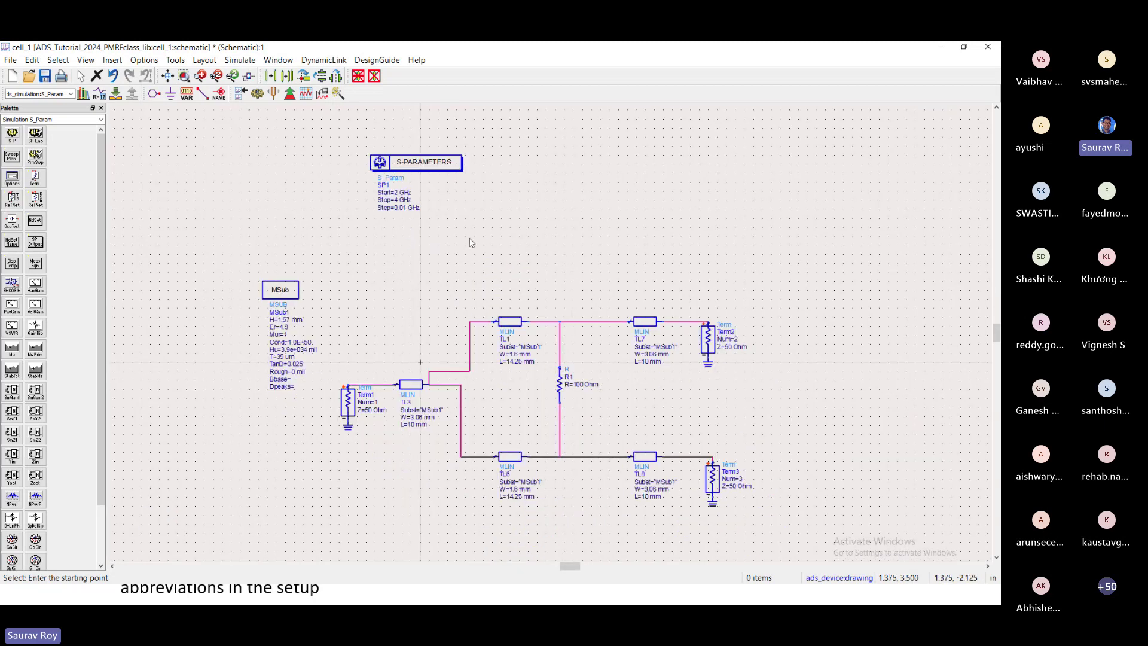
scroll(553, 315, up, 3)
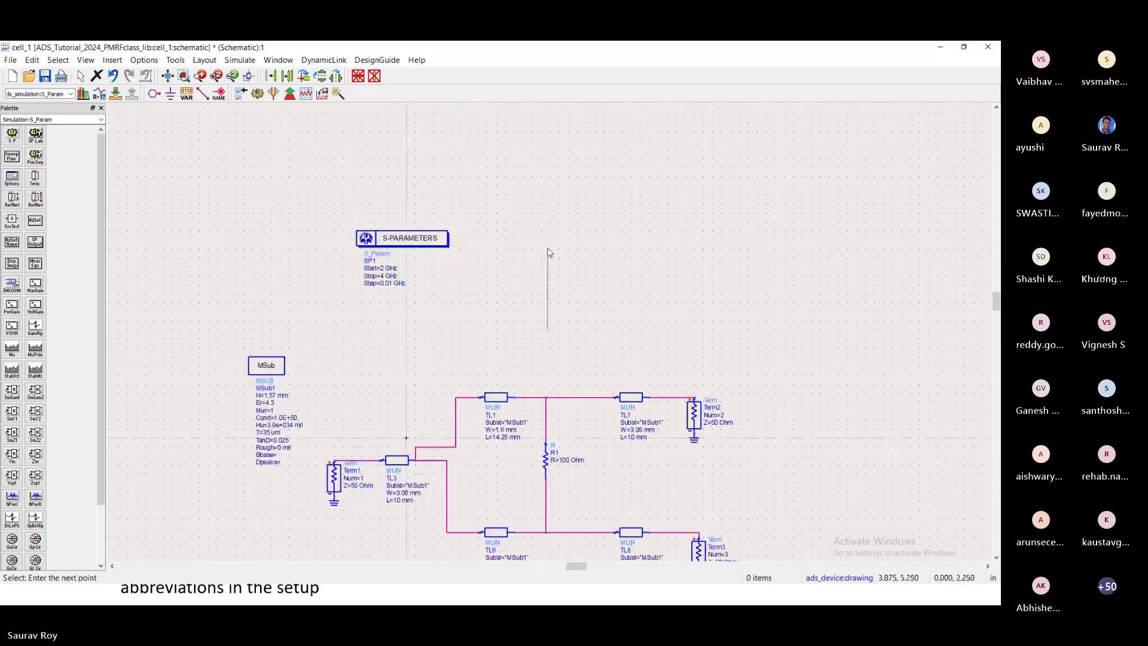
scroll(545, 200, up, 1)
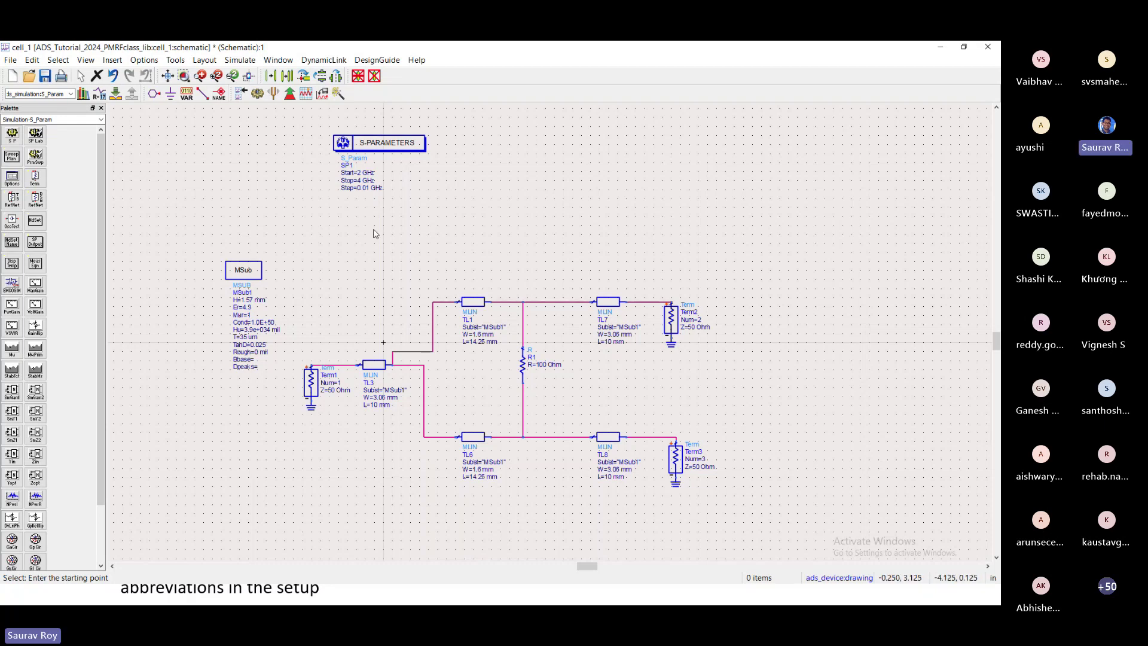
click(257, 94)
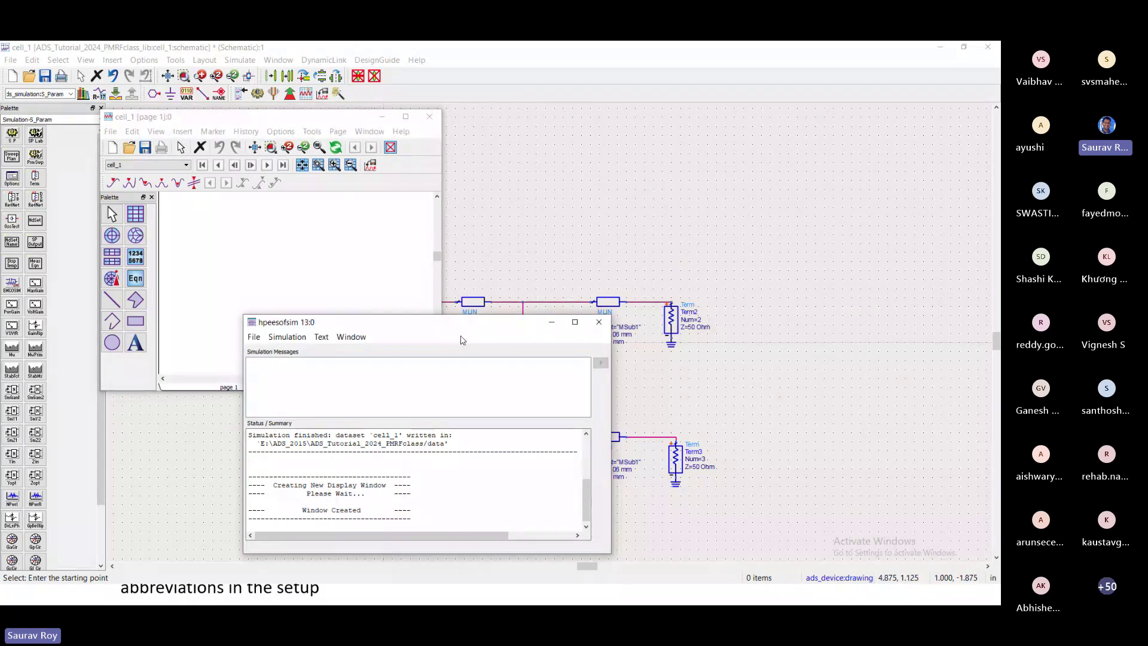
Read through the simulation status summary, close its window and move the empty data display window clear
drag(444, 326, 694, 157)
scroll(715, 324, up, 3)
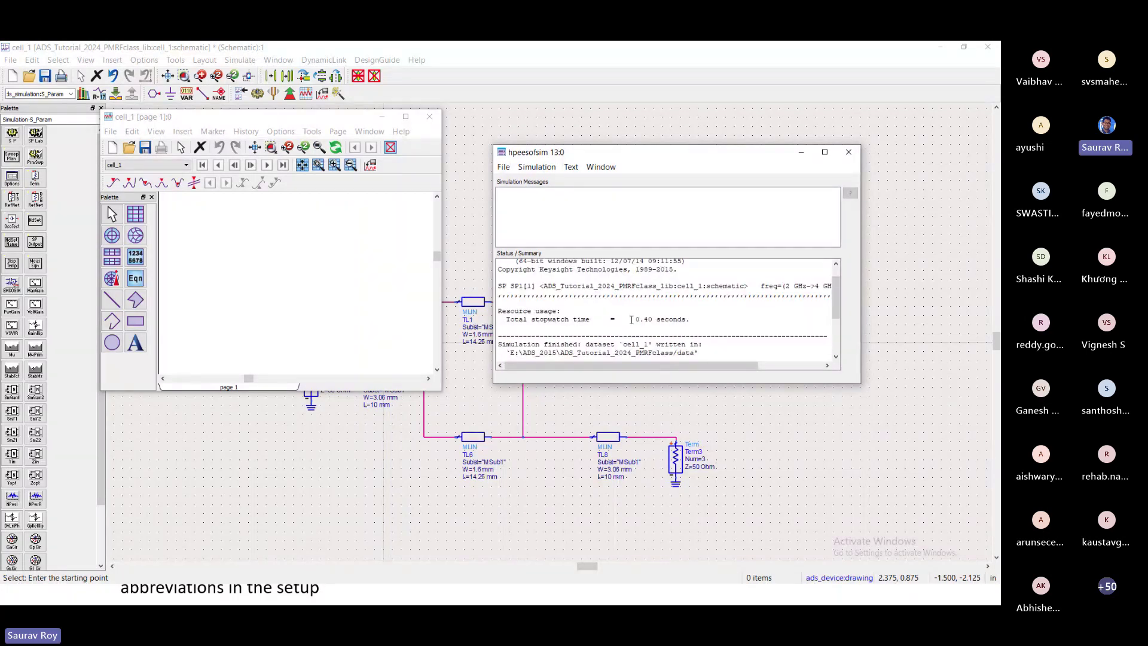
scroll(661, 333, up, 1)
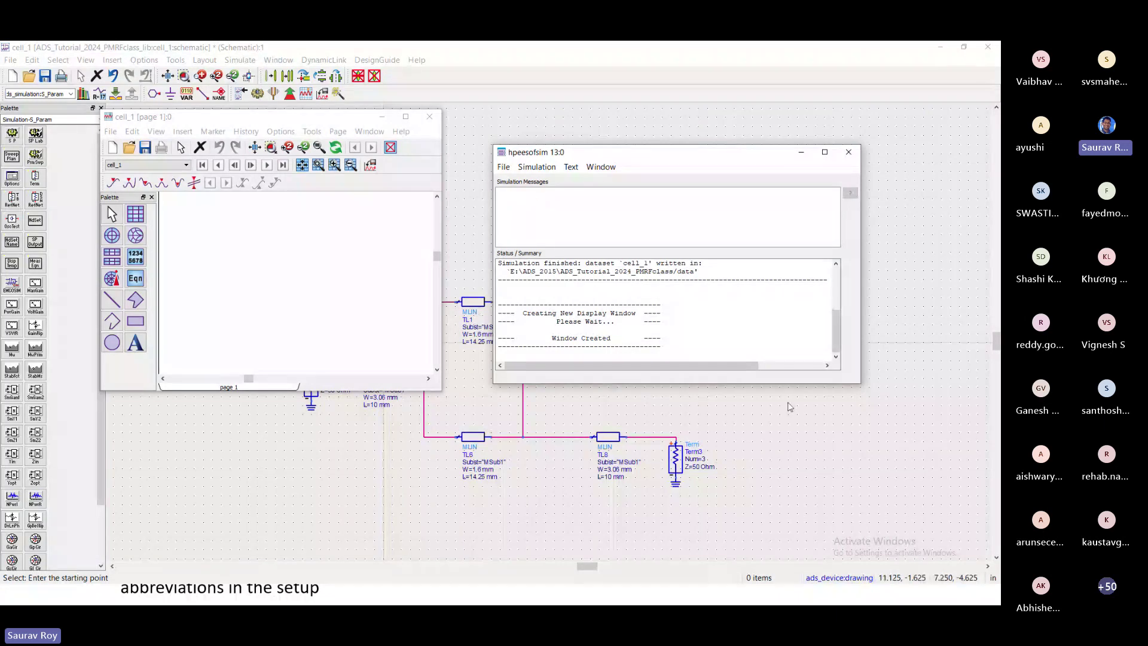
drag(859, 383, 913, 549)
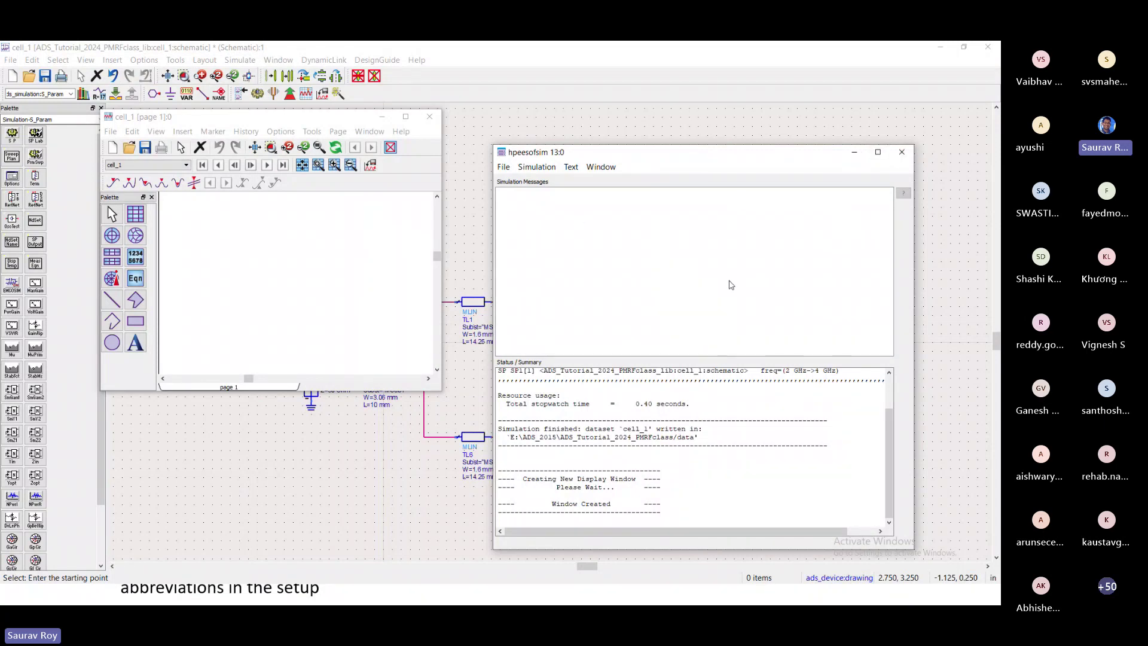
scroll(719, 432, up, 2)
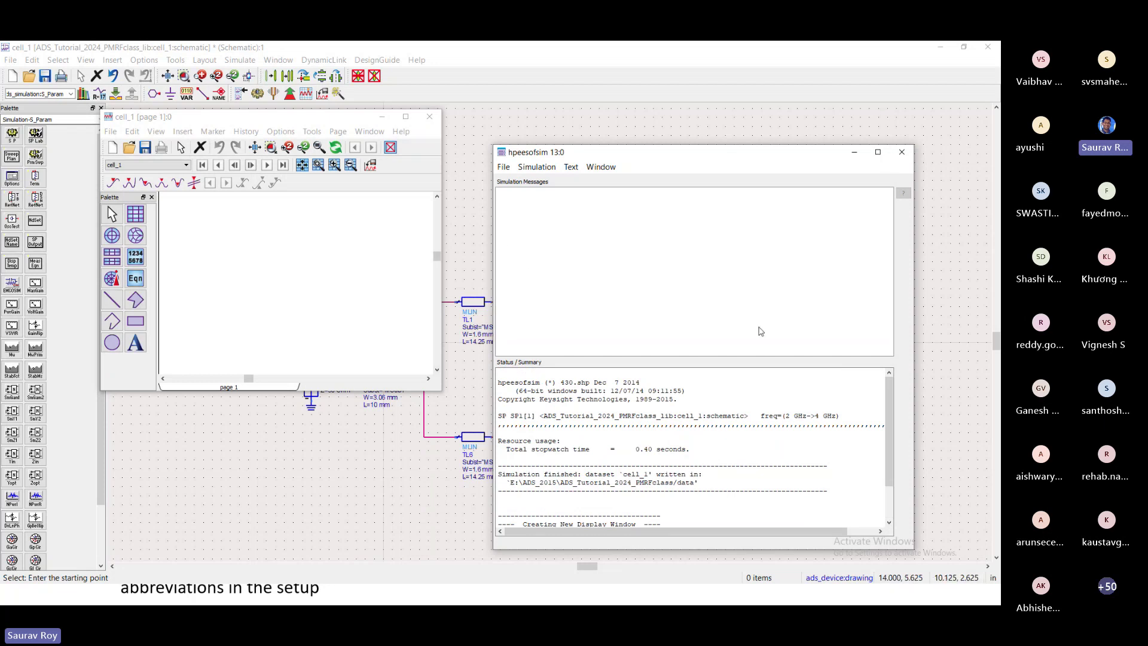
click(906, 160)
drag(341, 125, 464, 143)
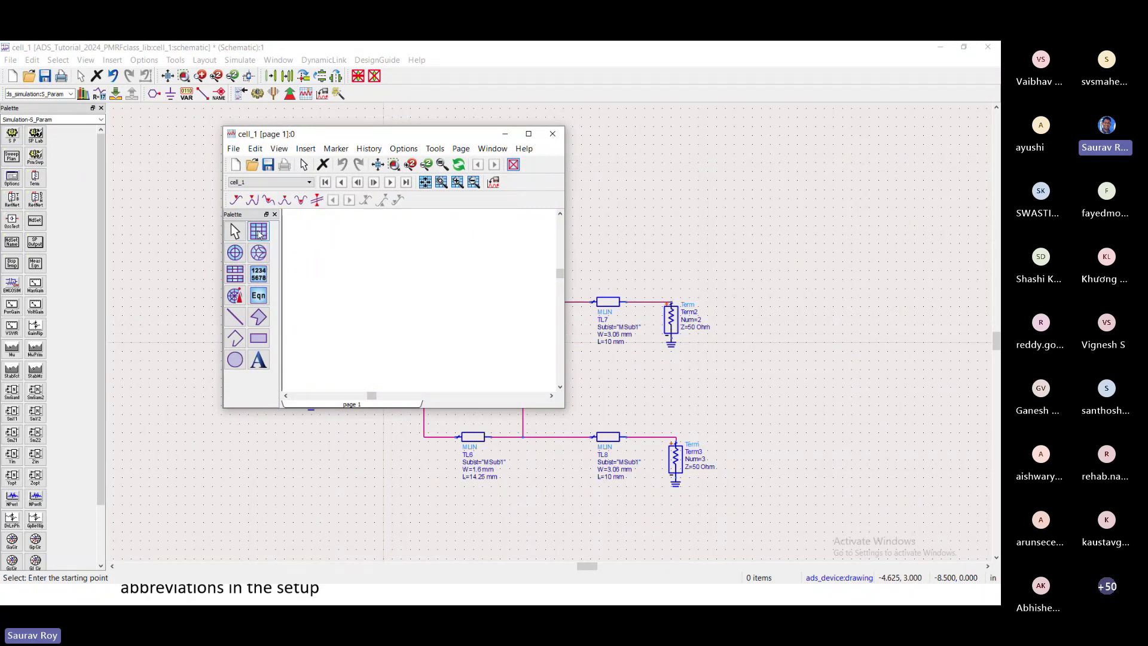
click(261, 299)
click(258, 235)
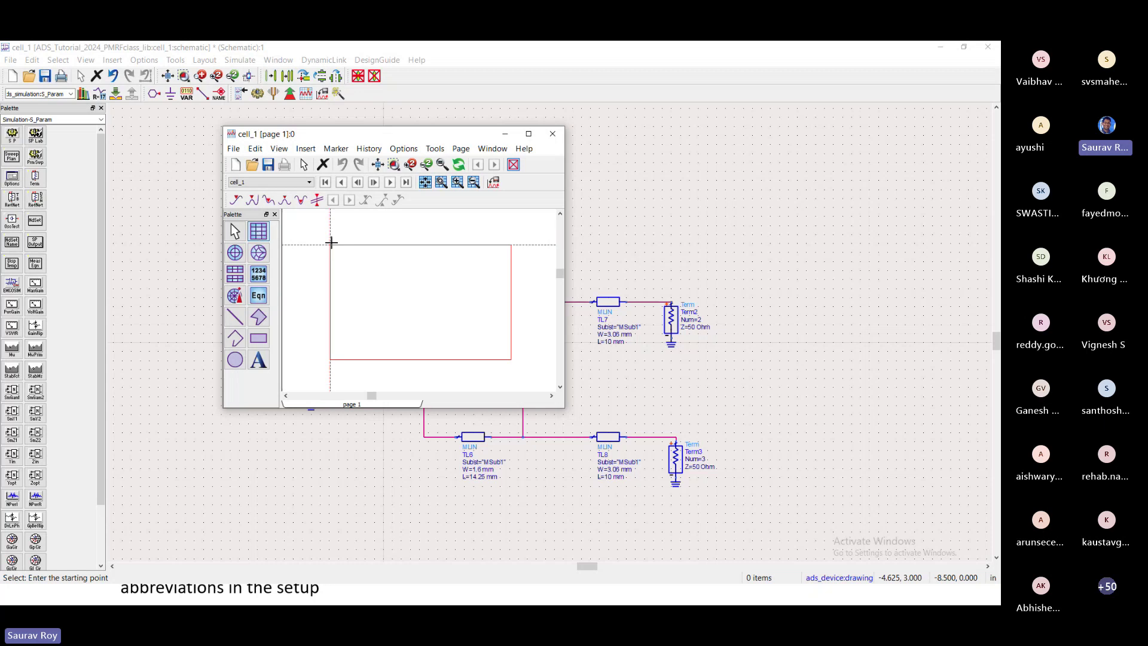
click(336, 243)
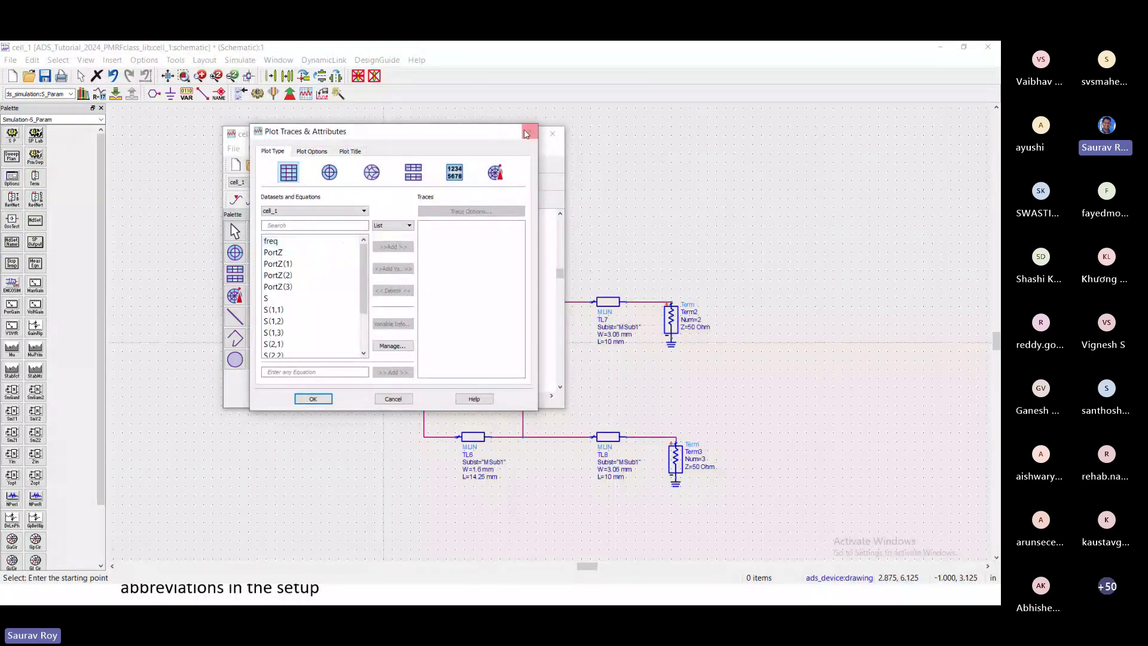
click(529, 132)
Insert a rectangular plot of S(1,1), S(2,2) and S(3,3) in dB on the data display page
click(258, 232)
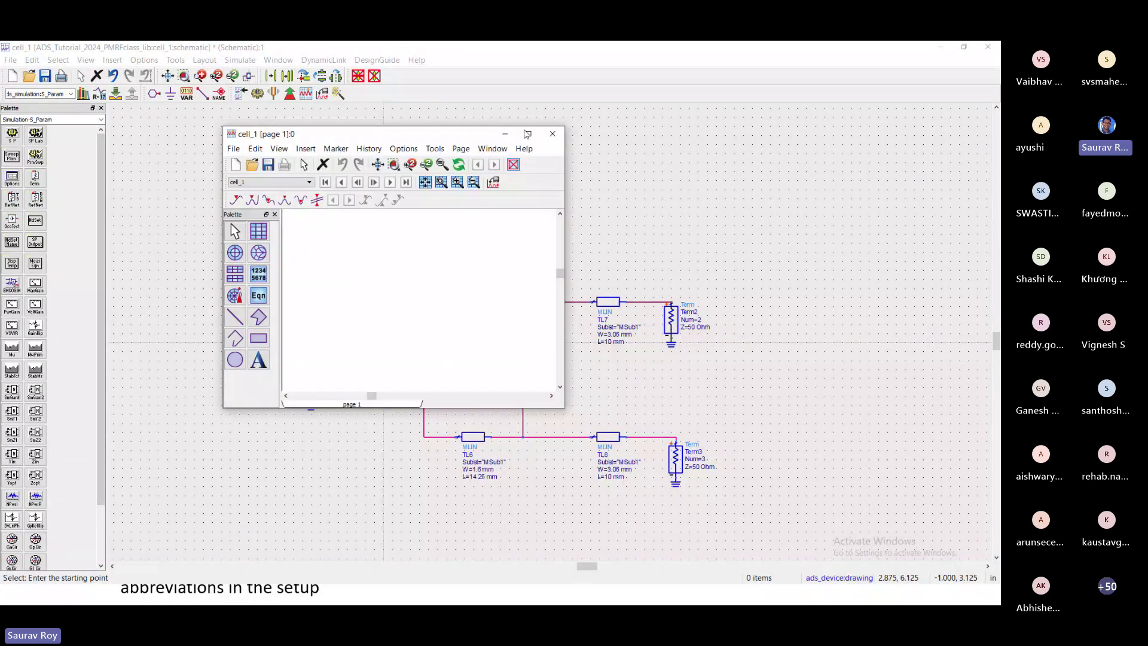
click(345, 235)
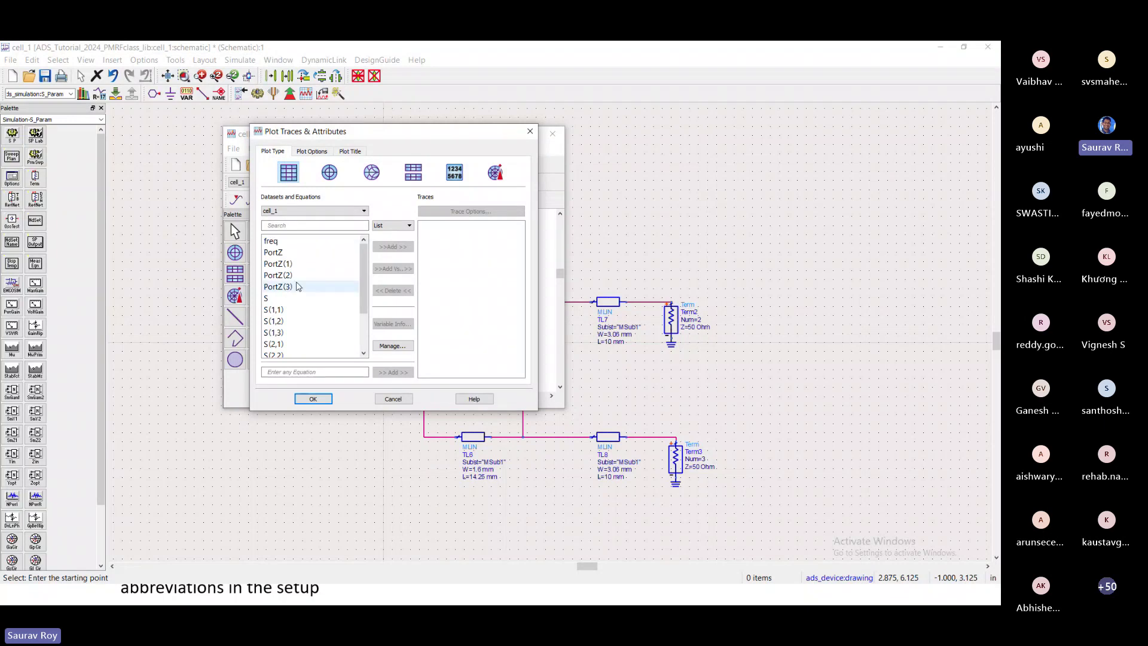
scroll(297, 285, down, 2)
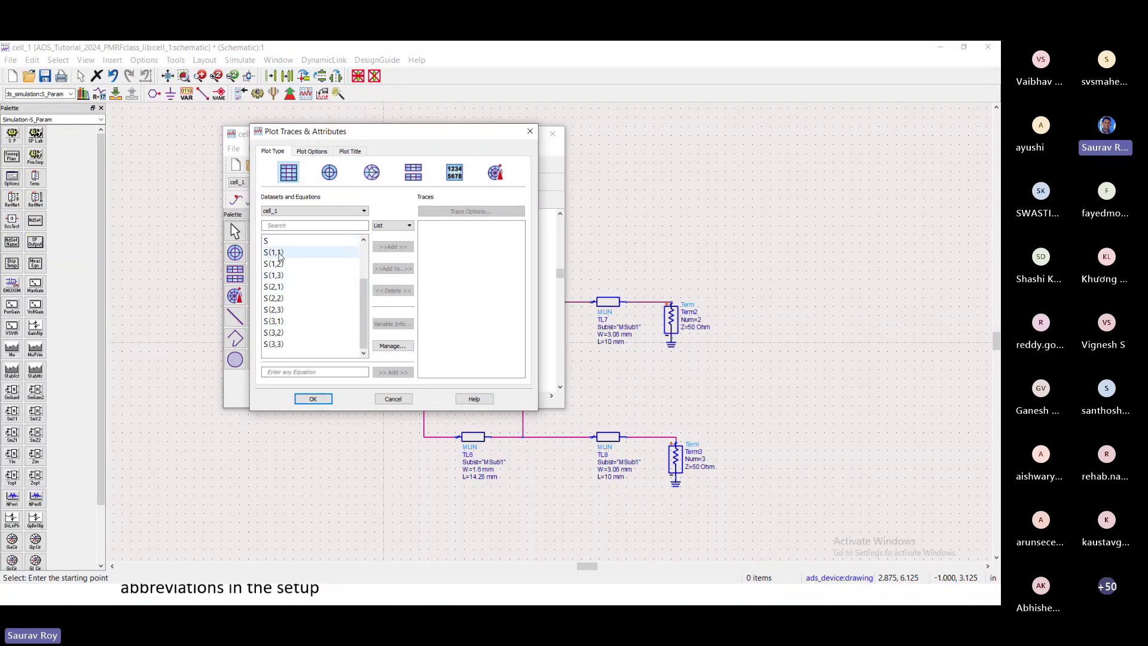
click(279, 253)
ctrl+click(282, 297)
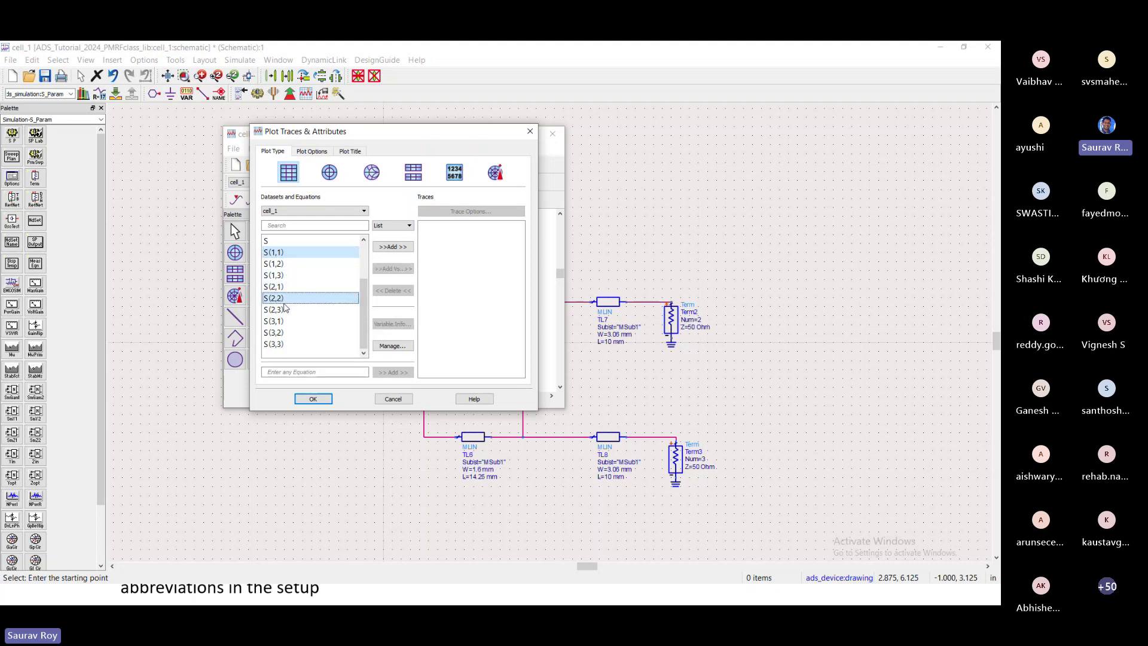
ctrl+click(280, 344)
click(393, 245)
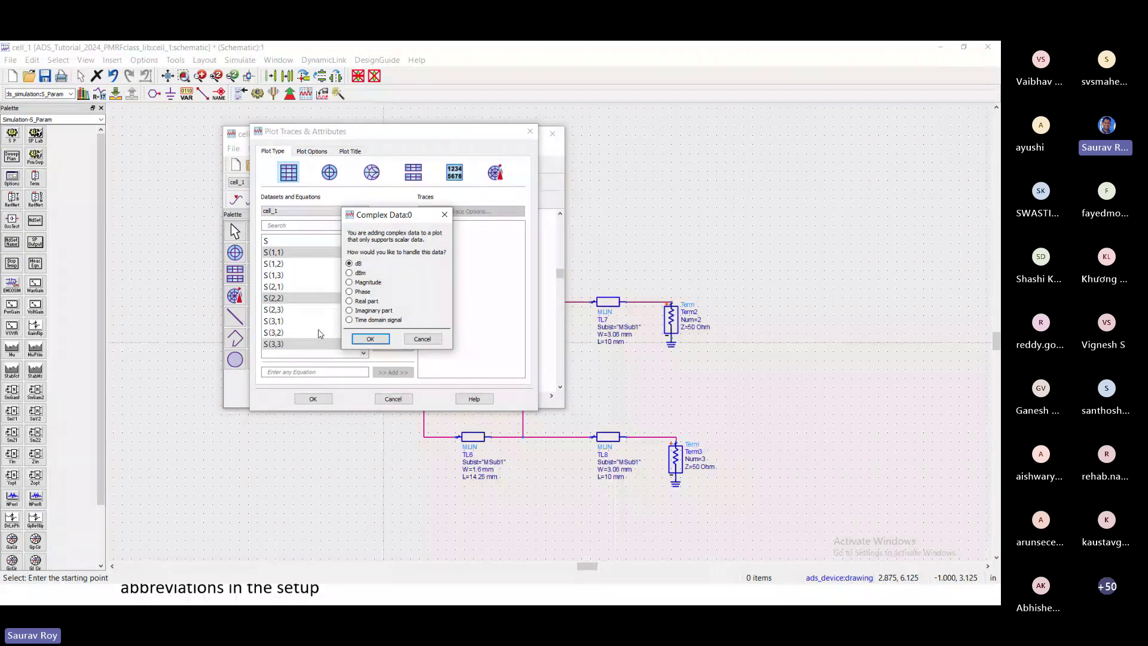
click(370, 339)
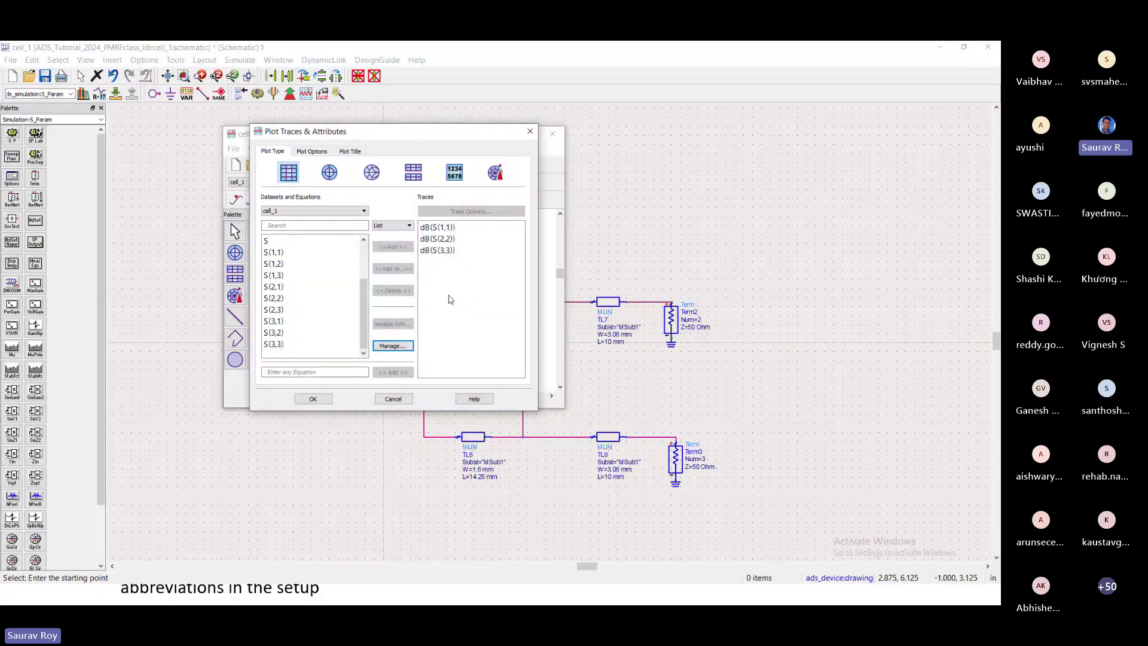
click(313, 399)
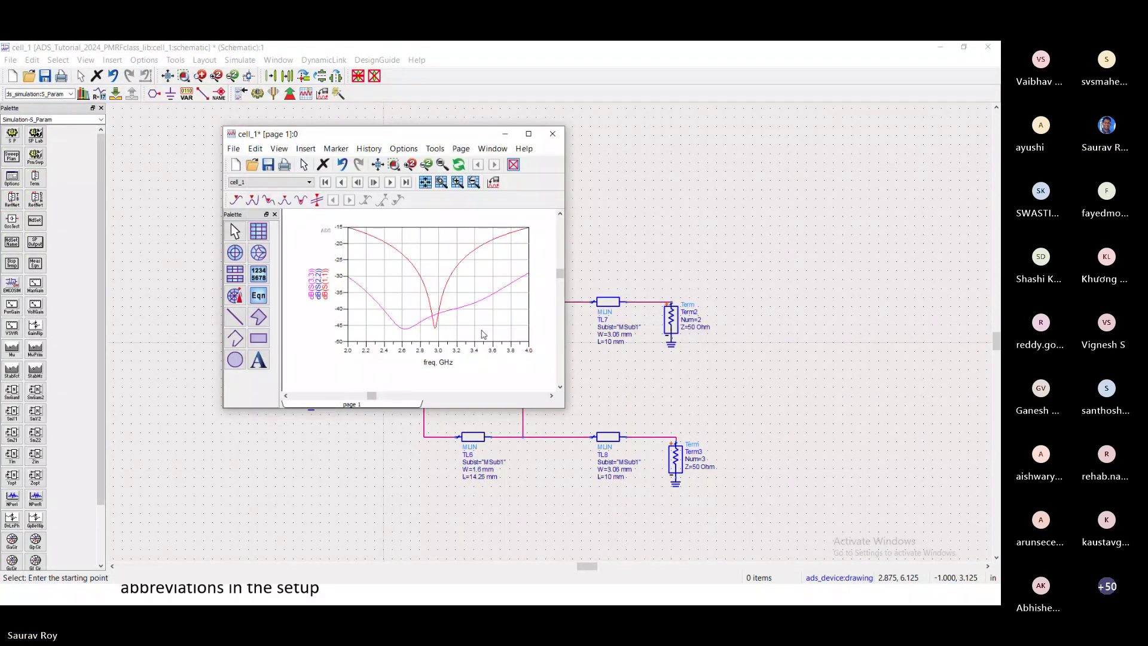
Maximize the data display window and examine the S(1,1), S(2,2) and S(3,3) curves
click(528, 135)
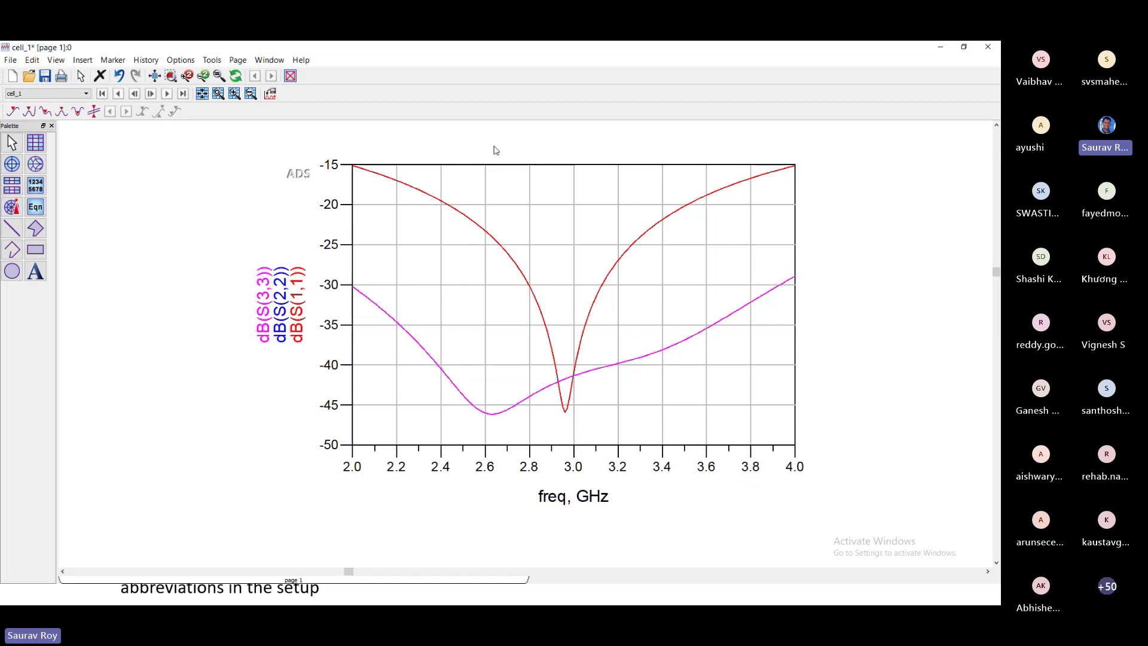
scroll(528, 332, up, 5)
scroll(527, 345, down, 8)
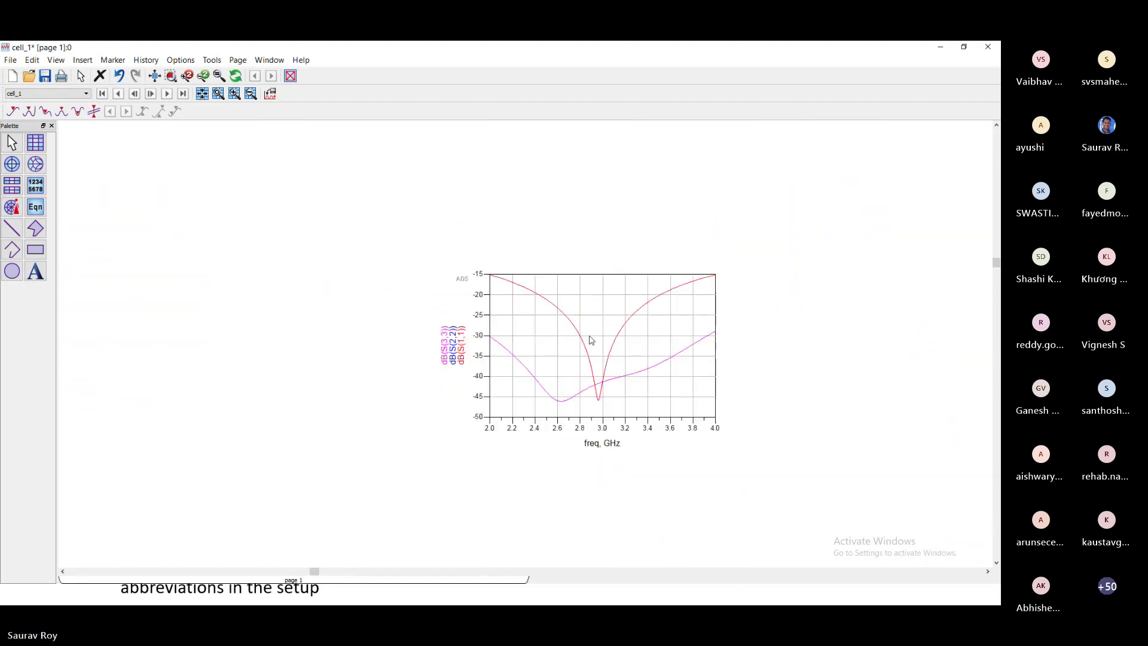
Insert a second rectangular plot of S(2,1) and S(3,1) in dB in the empty area beside the reflection plot
scroll(612, 333, down, 2)
scroll(662, 342, left, 3)
scroll(662, 341, left, 3)
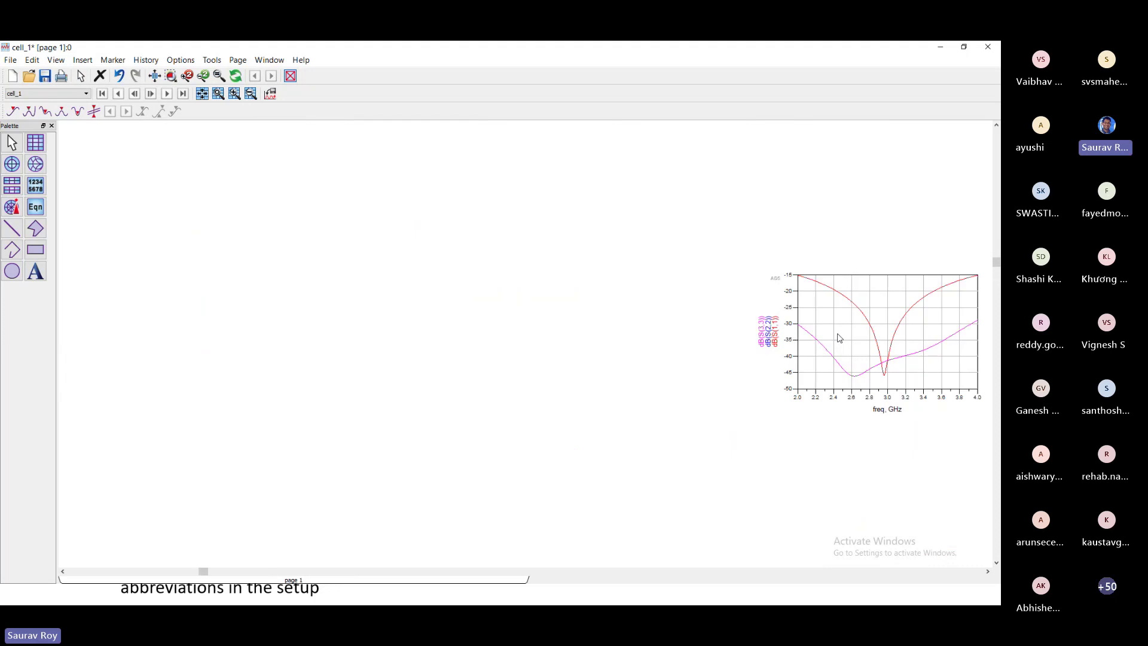
scroll(835, 332, right, 1)
click(33, 147)
click(243, 289)
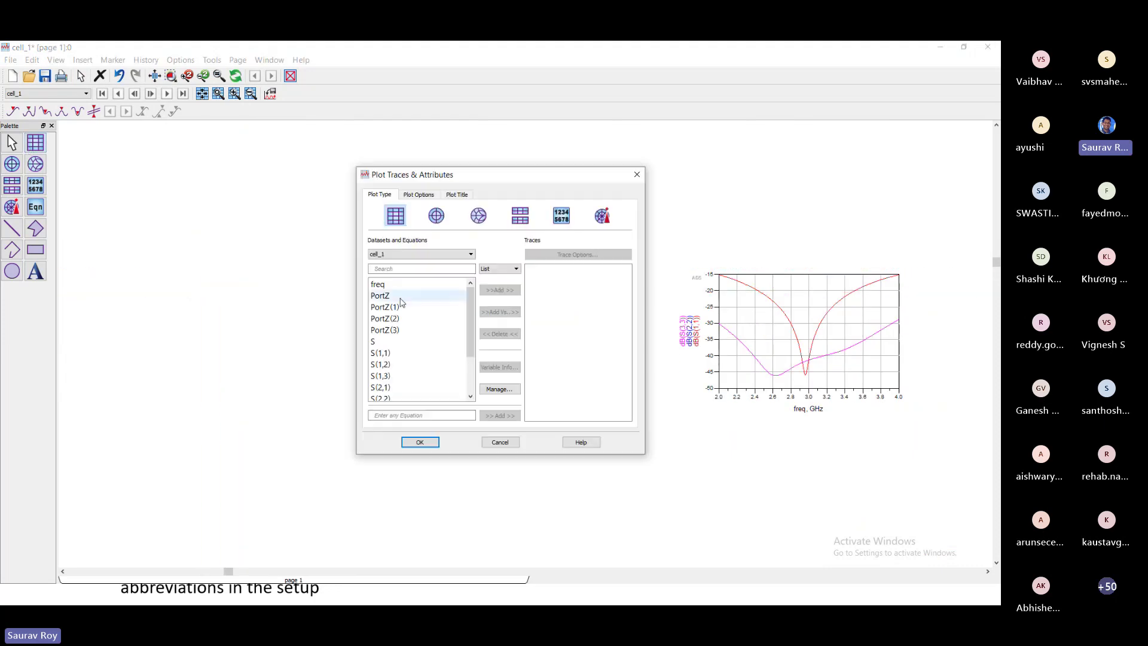
scroll(405, 371, down, 4)
click(380, 331)
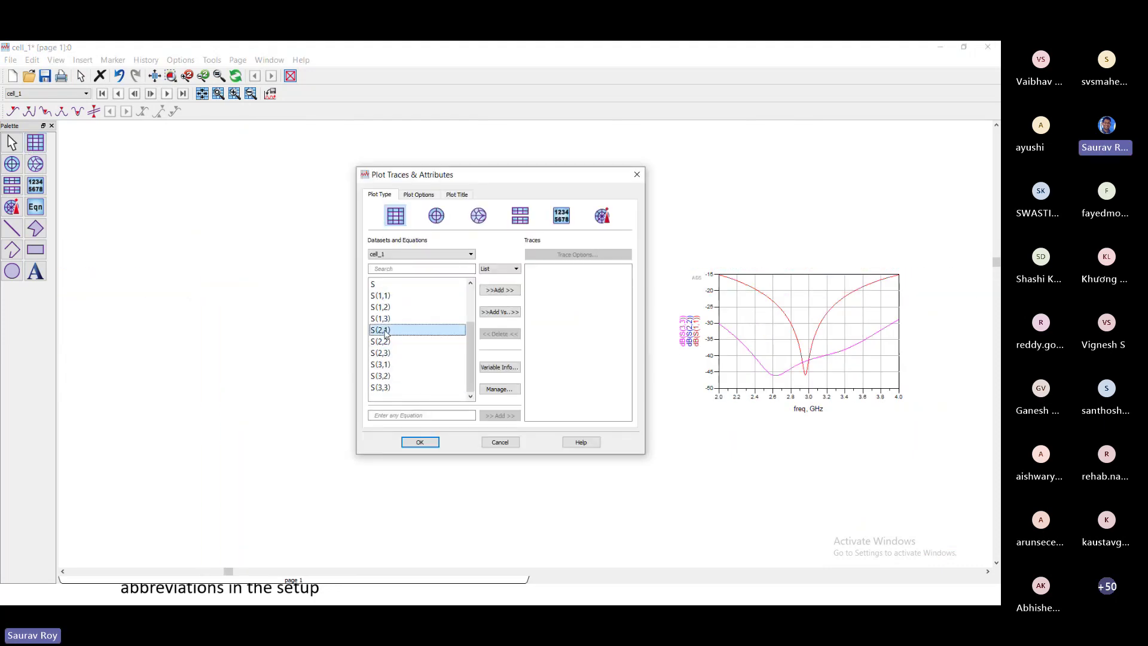
ctrl+click(389, 365)
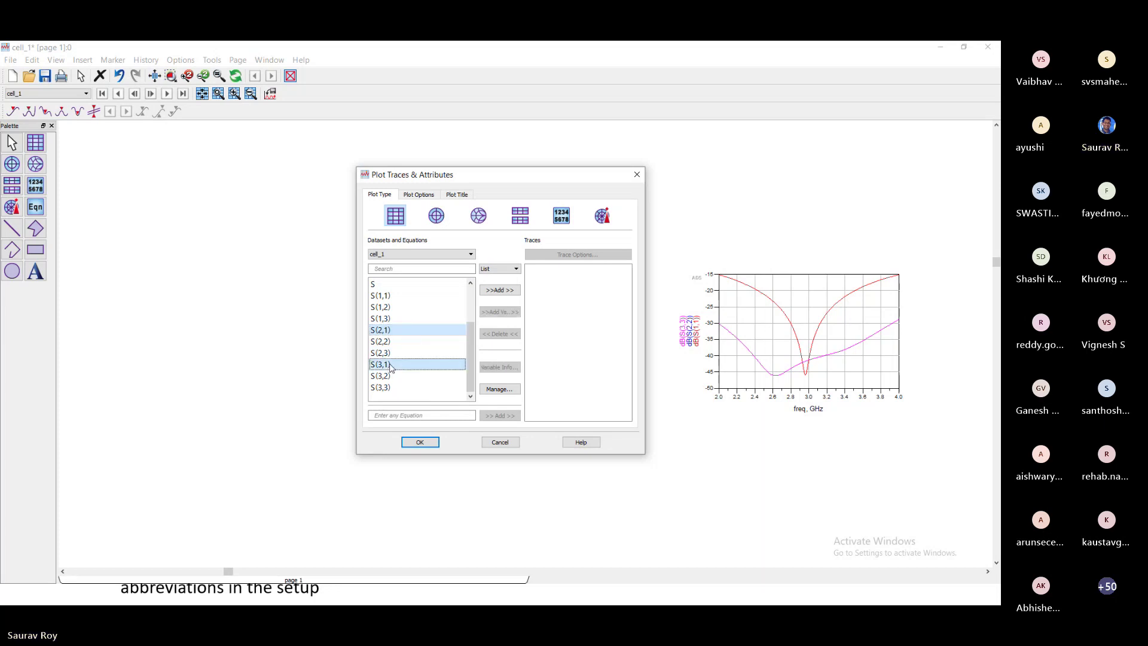
click(506, 290)
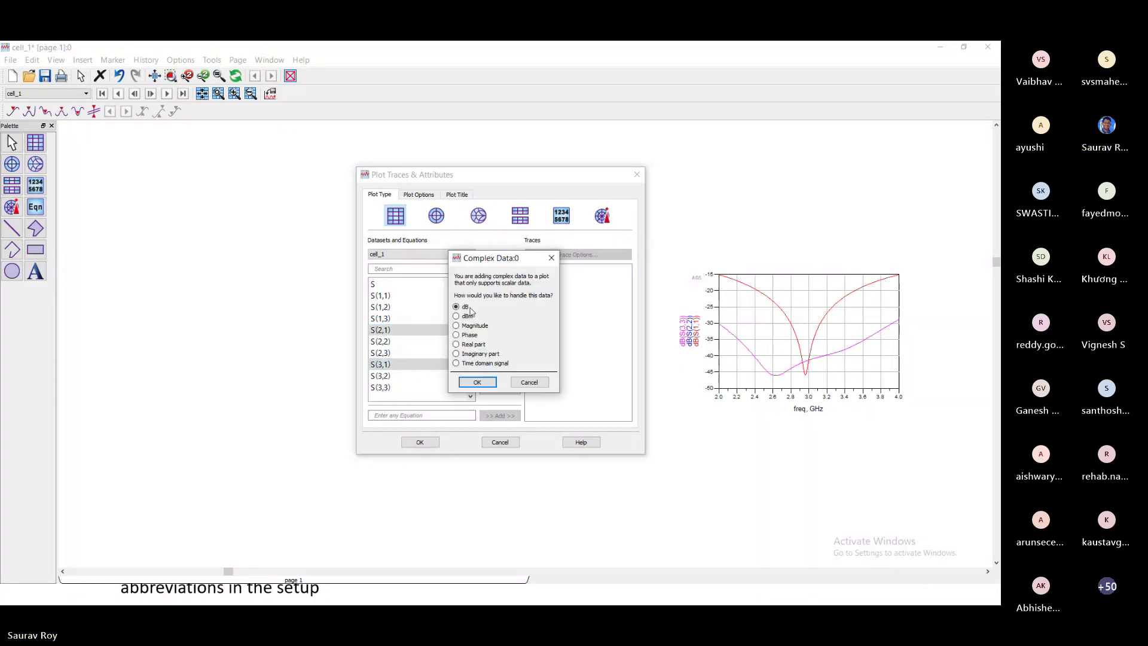
click(477, 382)
click(423, 444)
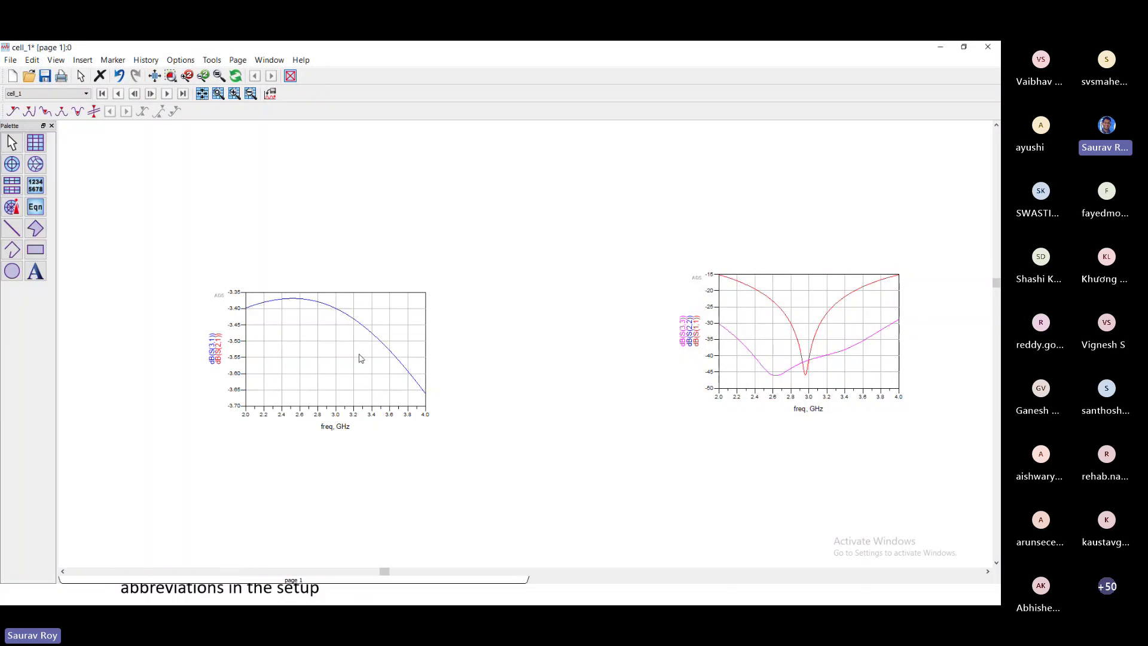
Examine the S(2,1) and S(3,1) dB curves across the 2 to 4 GHz range up close
scroll(298, 309, down, 4)
scroll(529, 343, up, 6)
scroll(529, 346, up, 5)
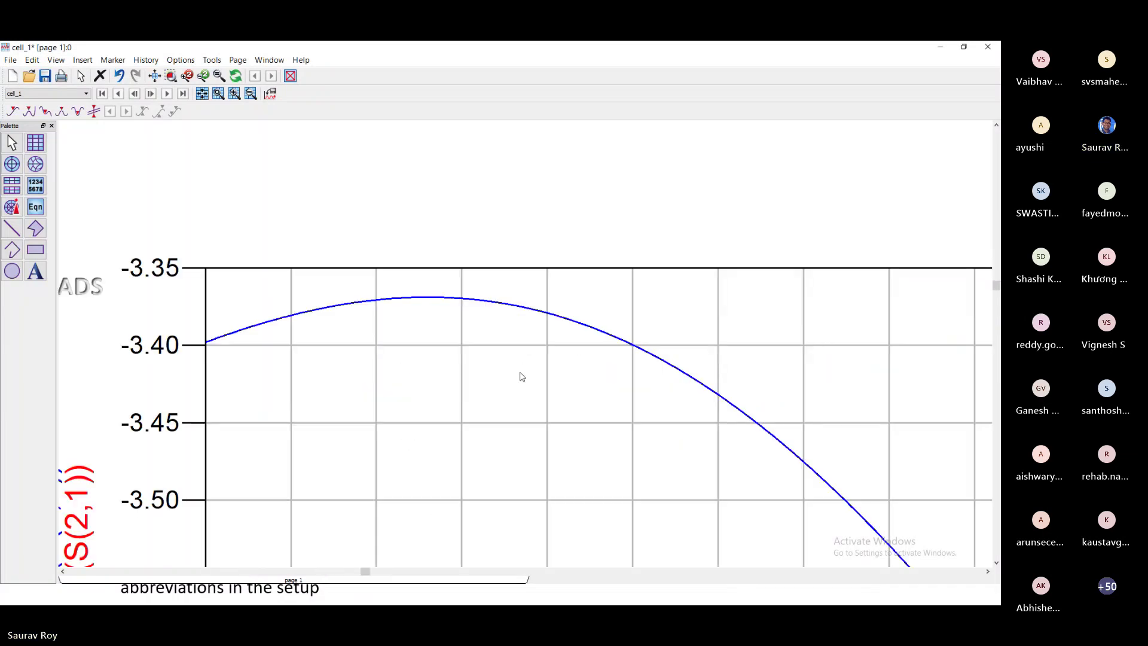
scroll(526, 346, down, 6)
drag(526, 346, 487, 279)
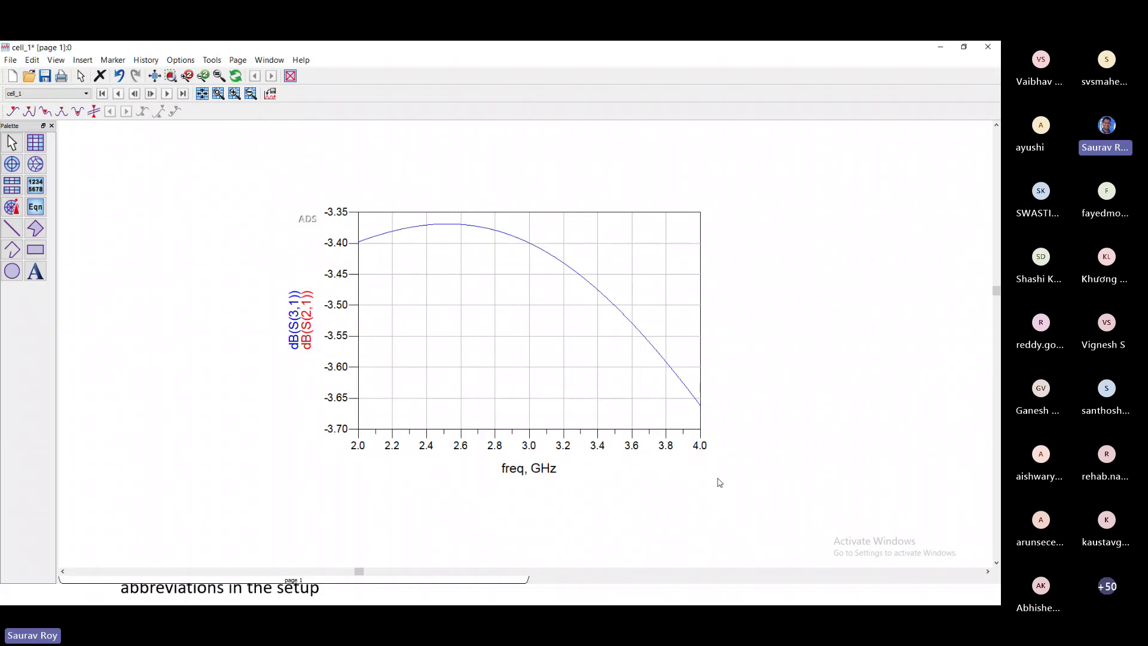
double_click(334, 215)
key(Return)
Insert a third rectangular plot showing the phase of S(2,1) and S(3,1) in the empty area beside their dB plot
drag(405, 343, 604, 349)
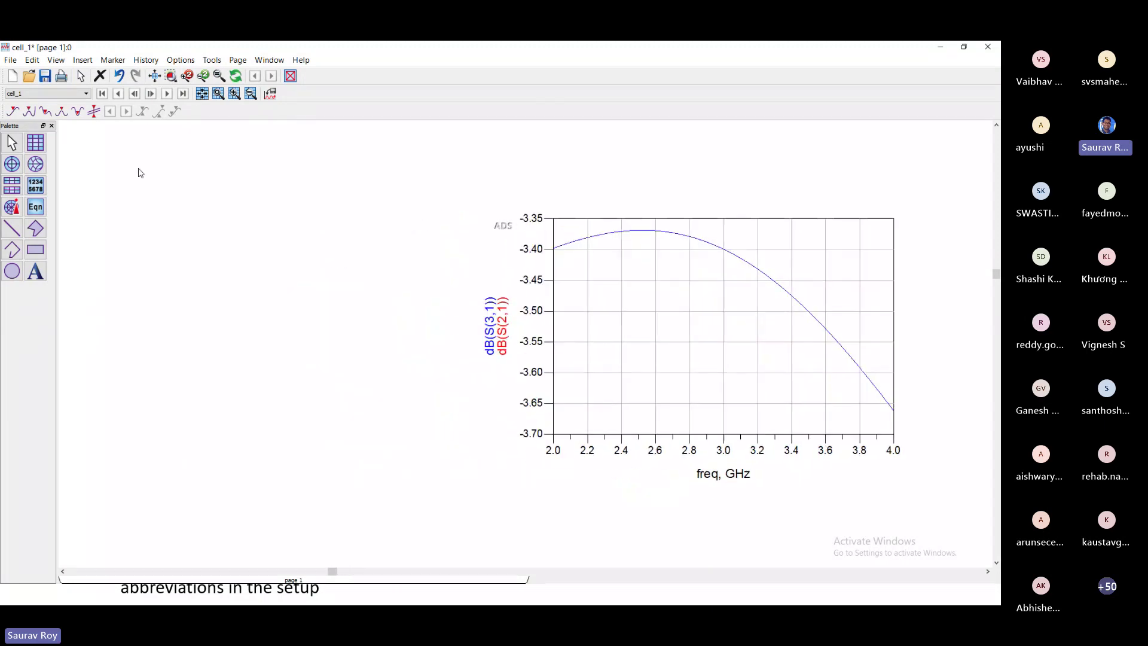
click(35, 142)
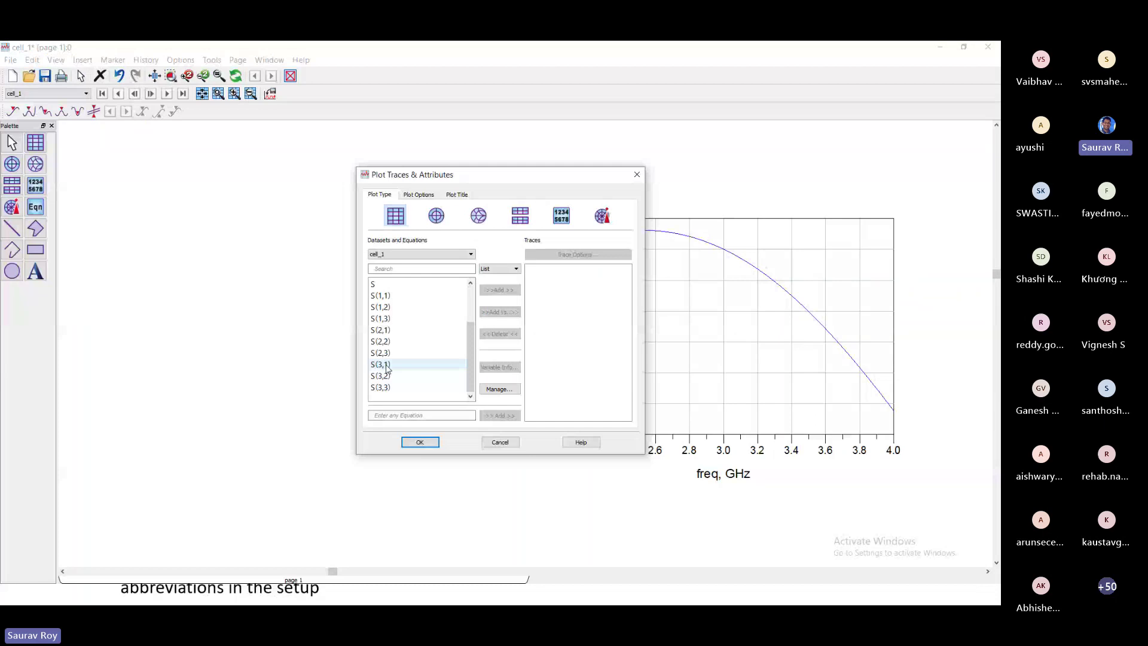
click(382, 330)
ctrl+click(383, 364)
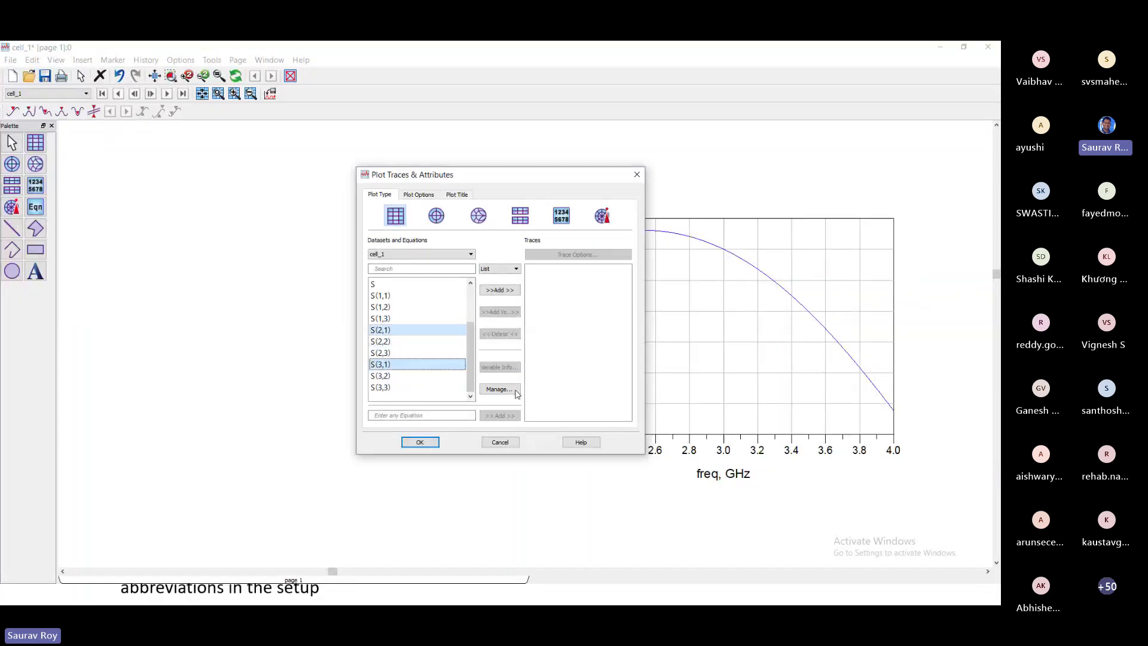
click(509, 291)
click(456, 335)
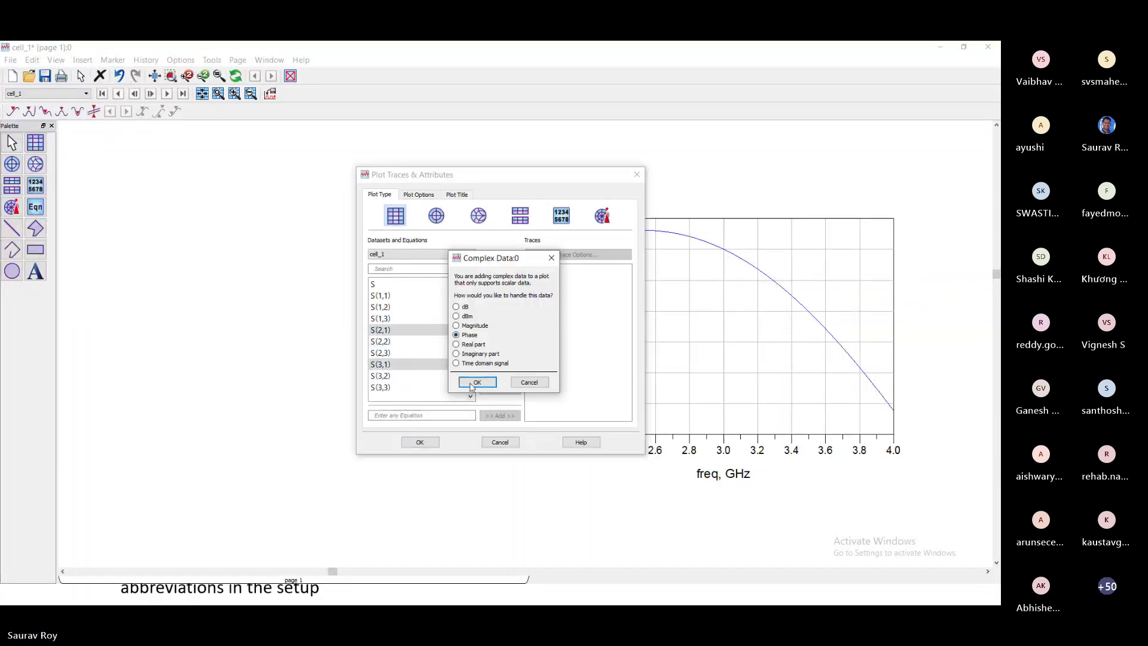
click(477, 382)
click(420, 442)
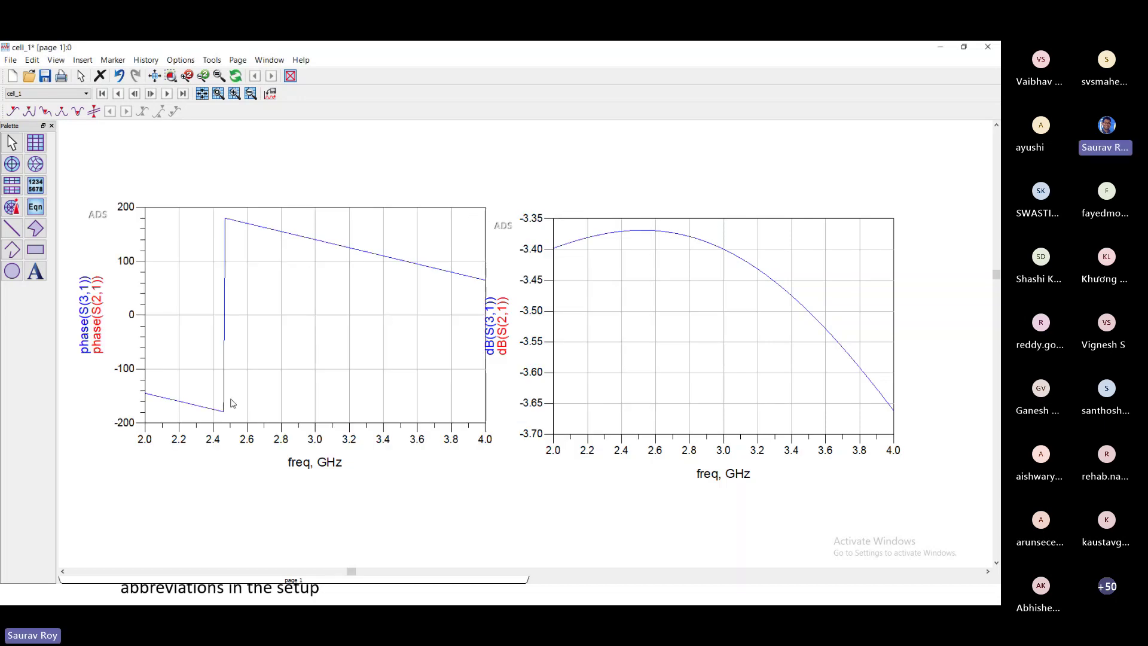
Examine the phase curves of S(2,1) and S(3,1) alongside their dB curves
mouse_move(226, 410)
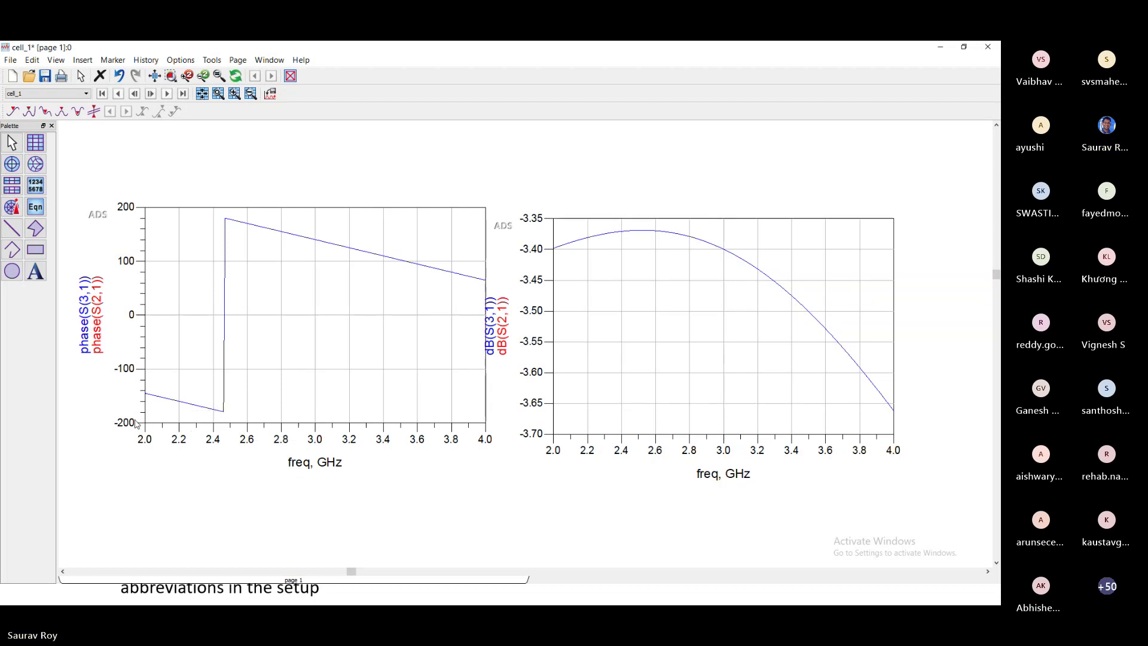
drag(310, 372, 428, 376)
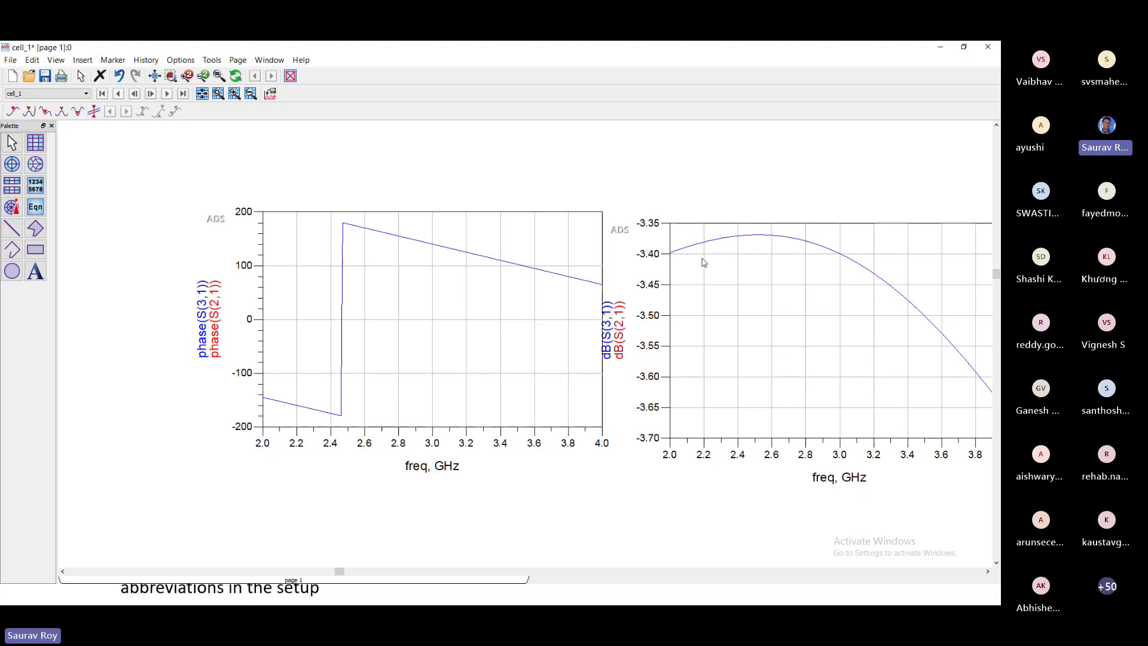
drag(594, 471, 435, 486)
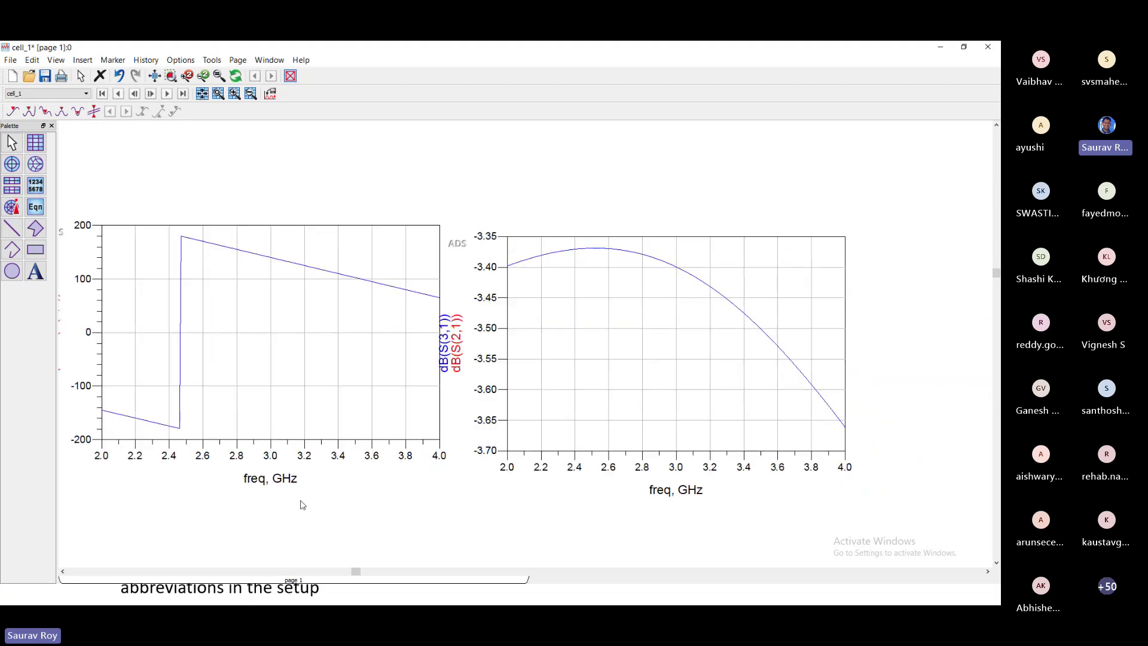
scroll(394, 472, up, 1)
drag(507, 407, 439, 516)
scroll(490, 426, down, 2)
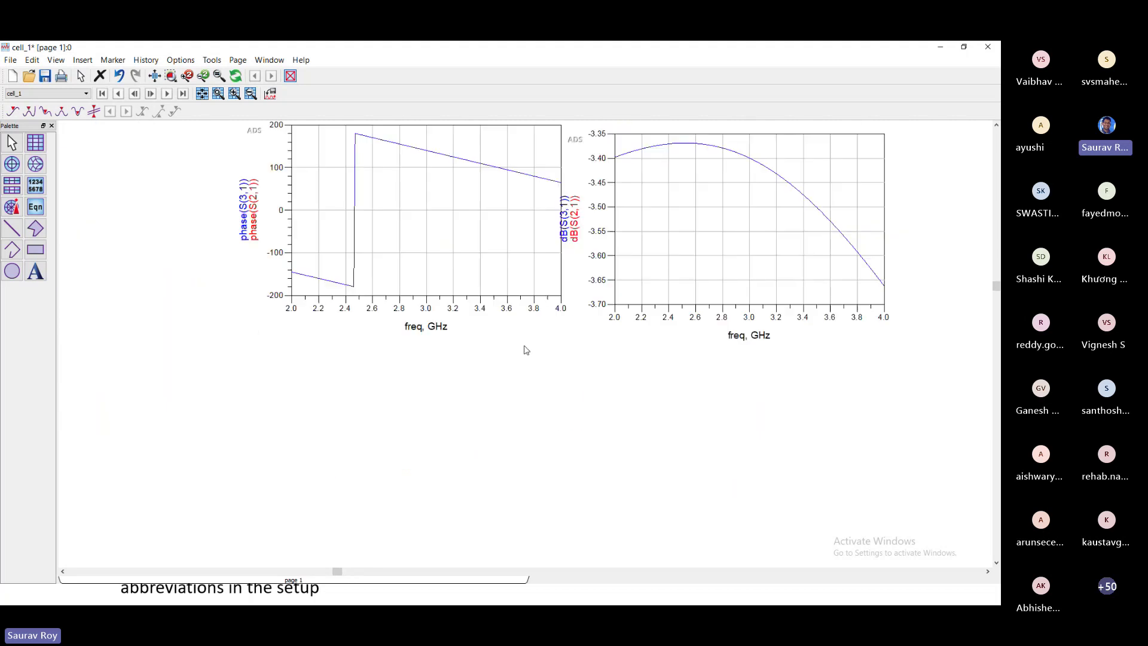
drag(543, 328, 482, 420)
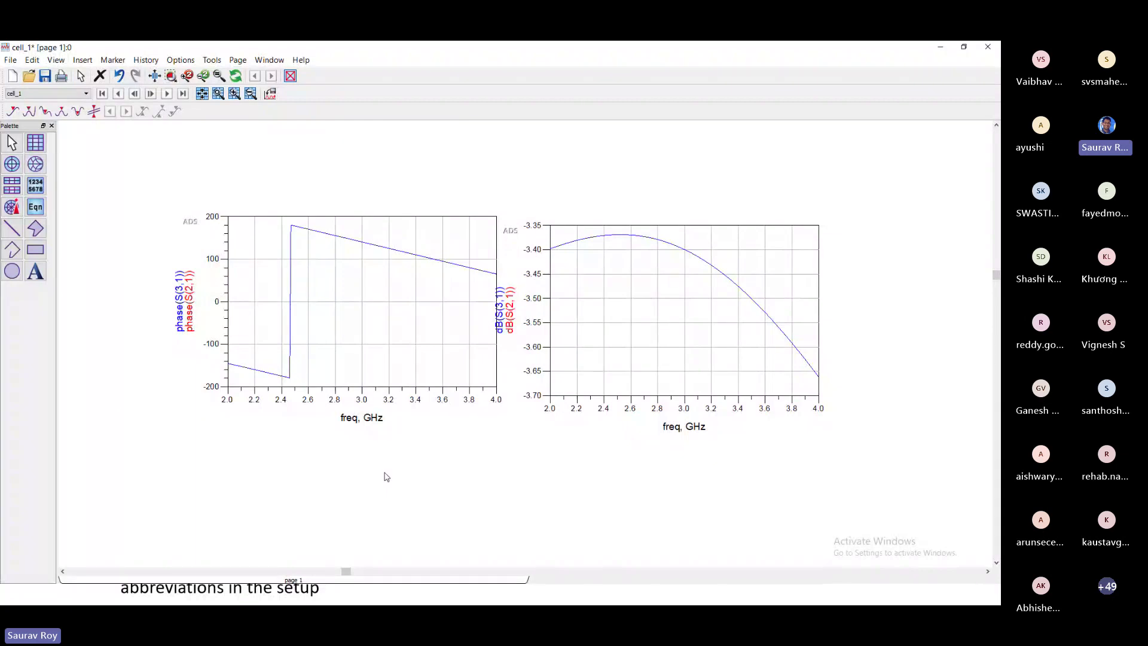
Review the transmission plots up close and return to the S(1,1), S(2,2) and S(3,3) reflection plot
scroll(682, 341, up, 1)
scroll(679, 348, down, 4)
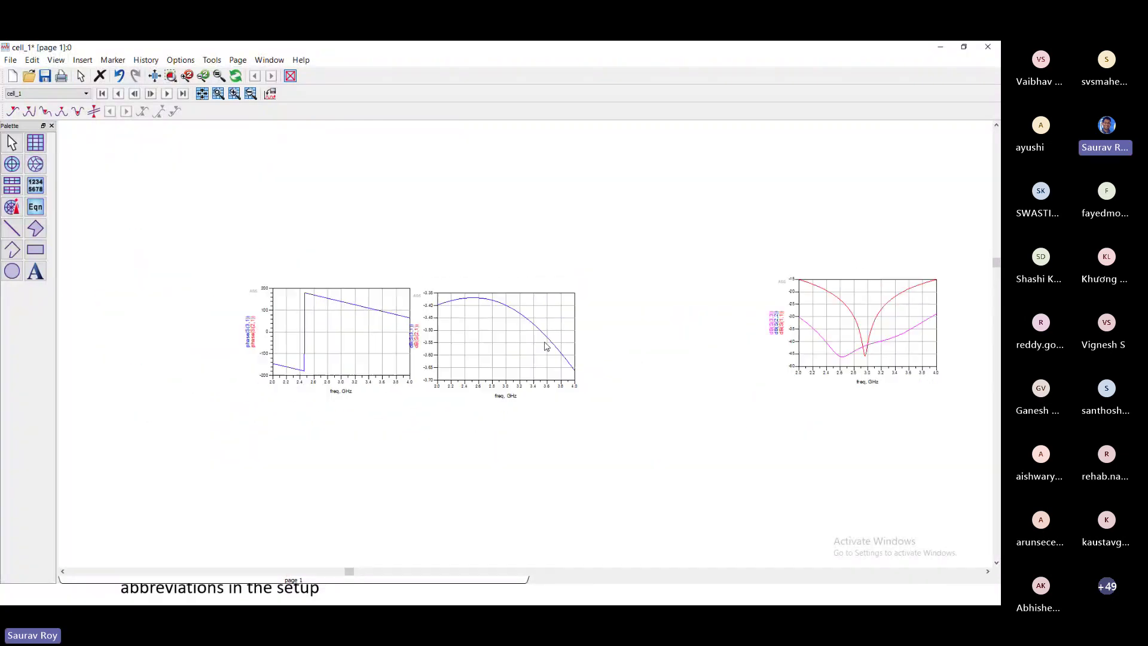
scroll(544, 344, up, 7)
scroll(636, 346, up, 2)
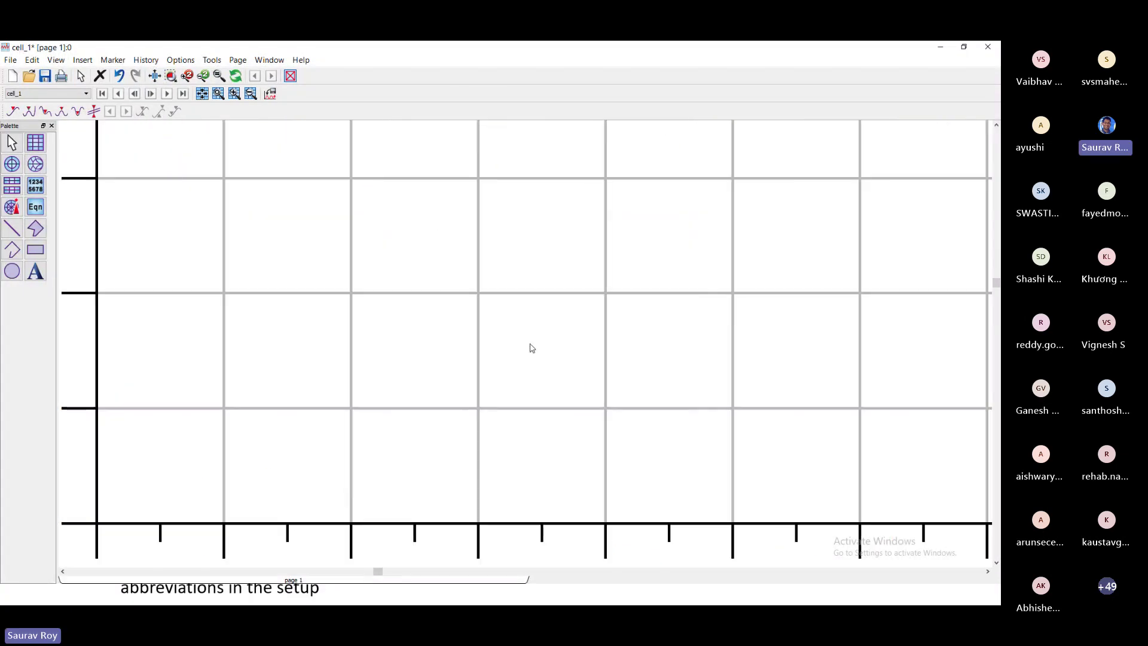
scroll(530, 346, down, 6)
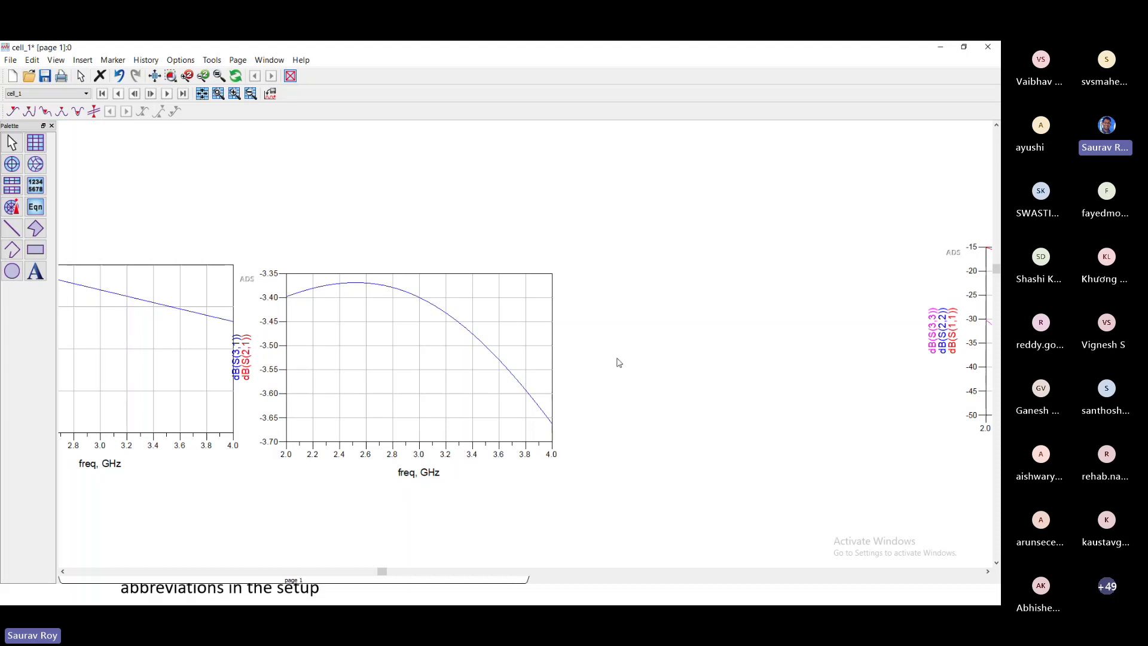
drag(664, 357, 395, 358)
drag(684, 374, 359, 379)
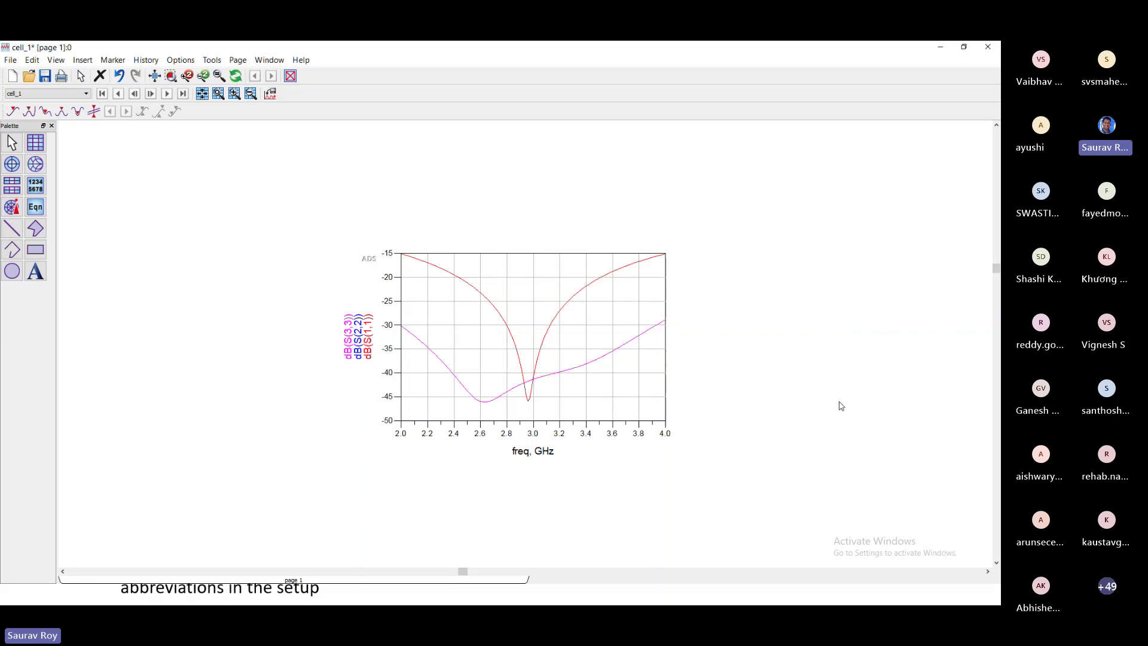
Move the S(2,1)/S(3,1) dB plot clear of the phase plot and align the reflection plot level beside it
scroll(366, 407, up, 1)
scroll(403, 384, down, 5)
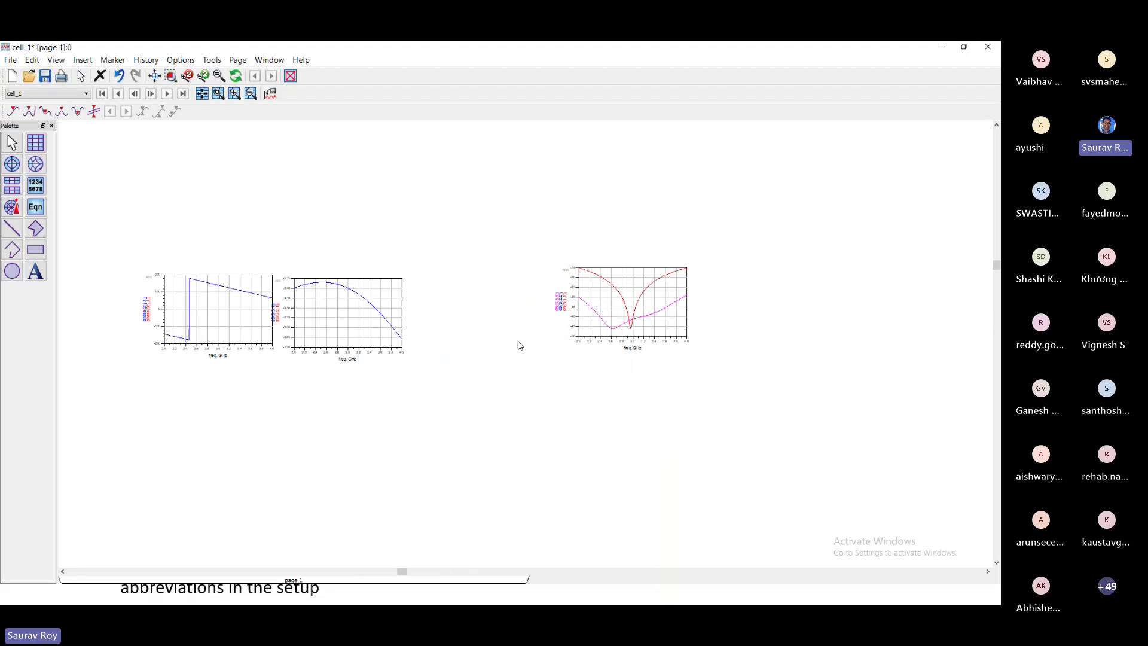
drag(320, 298, 389, 300)
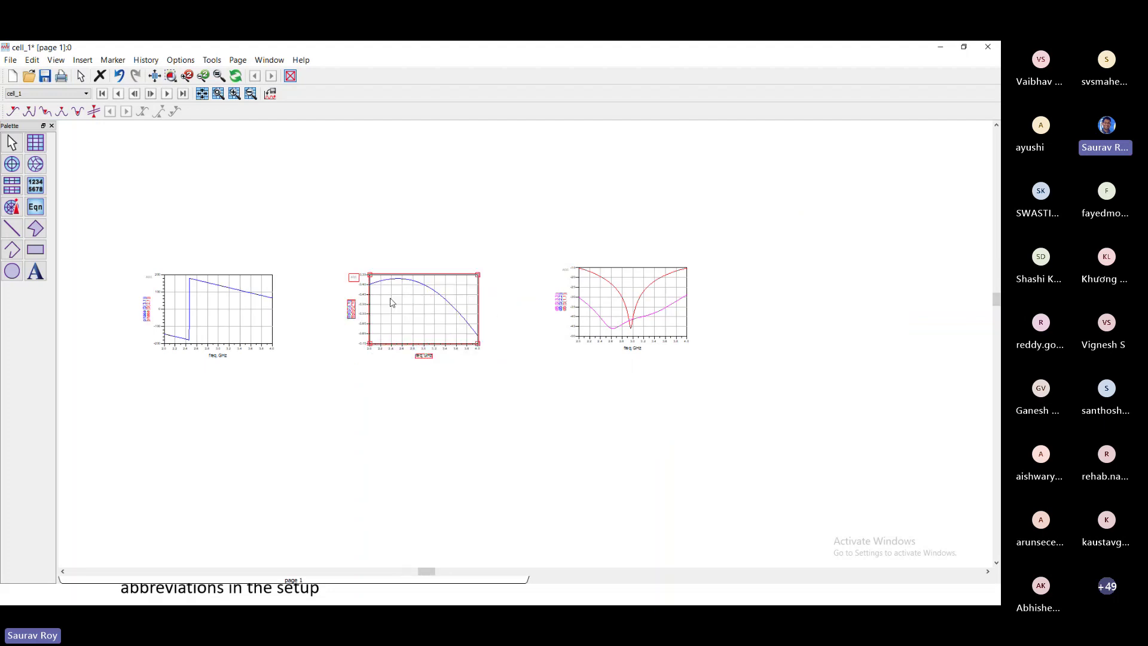
scroll(532, 344, up, 2)
scroll(528, 345, up, 1)
drag(659, 295, 592, 308)
click(482, 381)
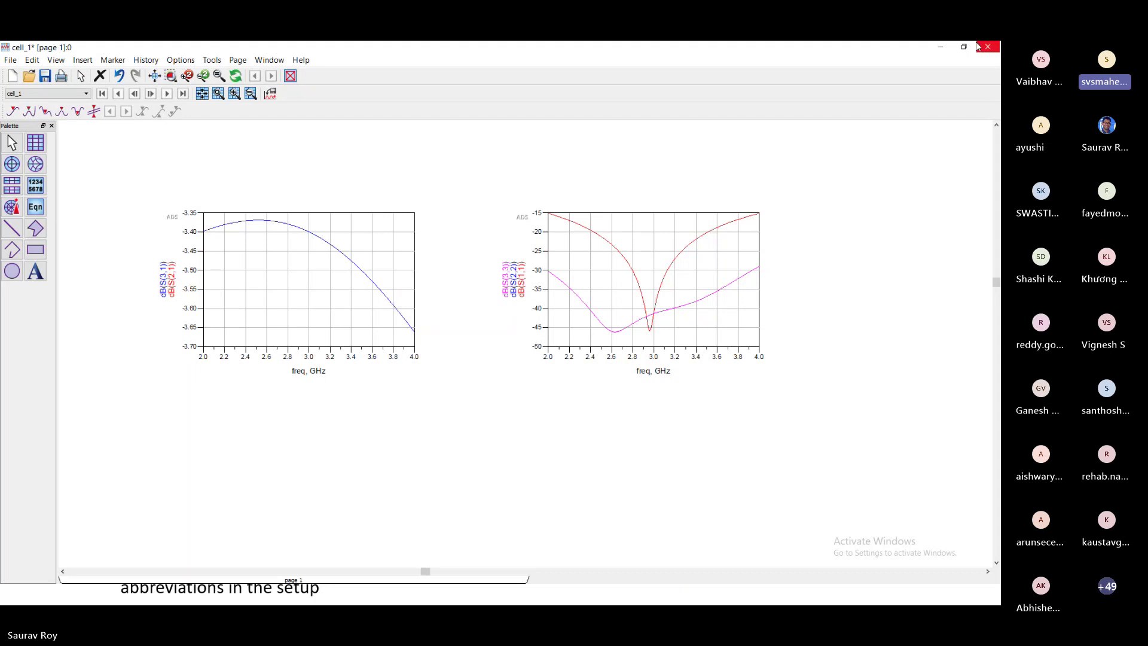
Minimize the data display window and switch to the presentation's Wilkinson Power Divider slide
click(940, 46)
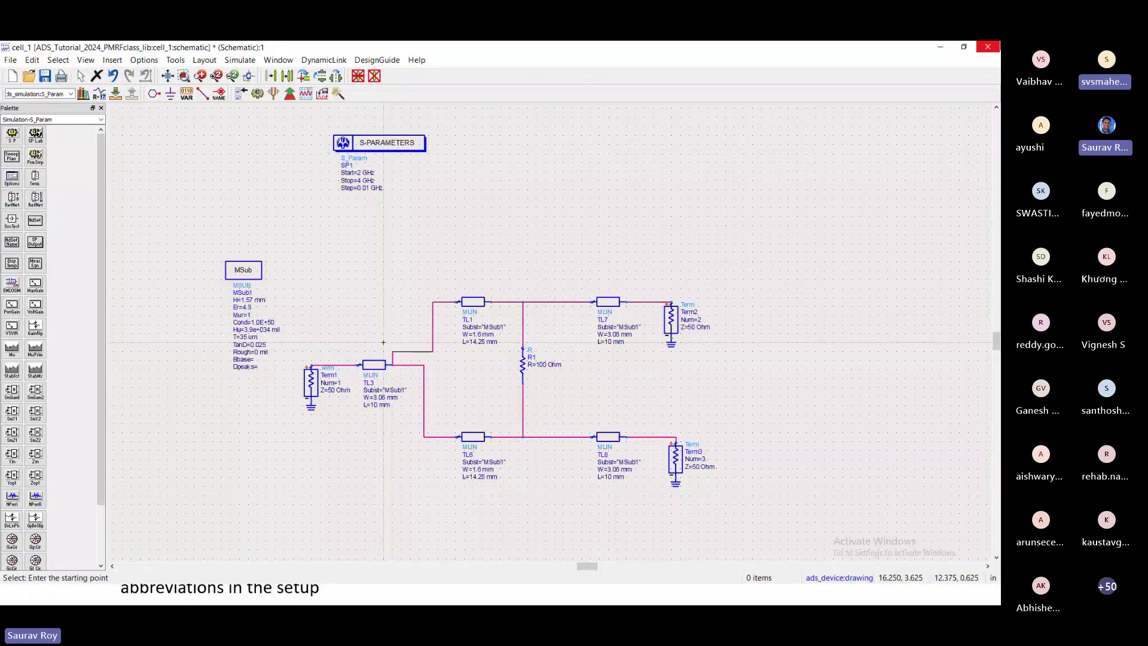
key(alt+Tab)
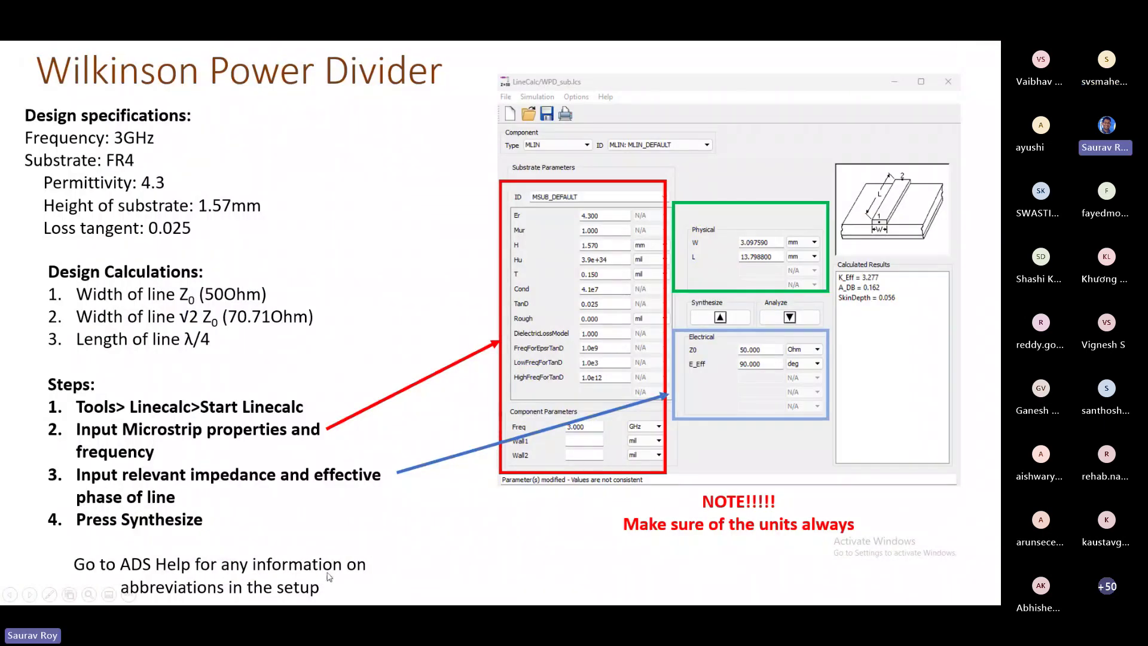
Leave the slide show and switch to the ADS data display to view the cell_1 S-parameter plots
key(Right)
key(Left)
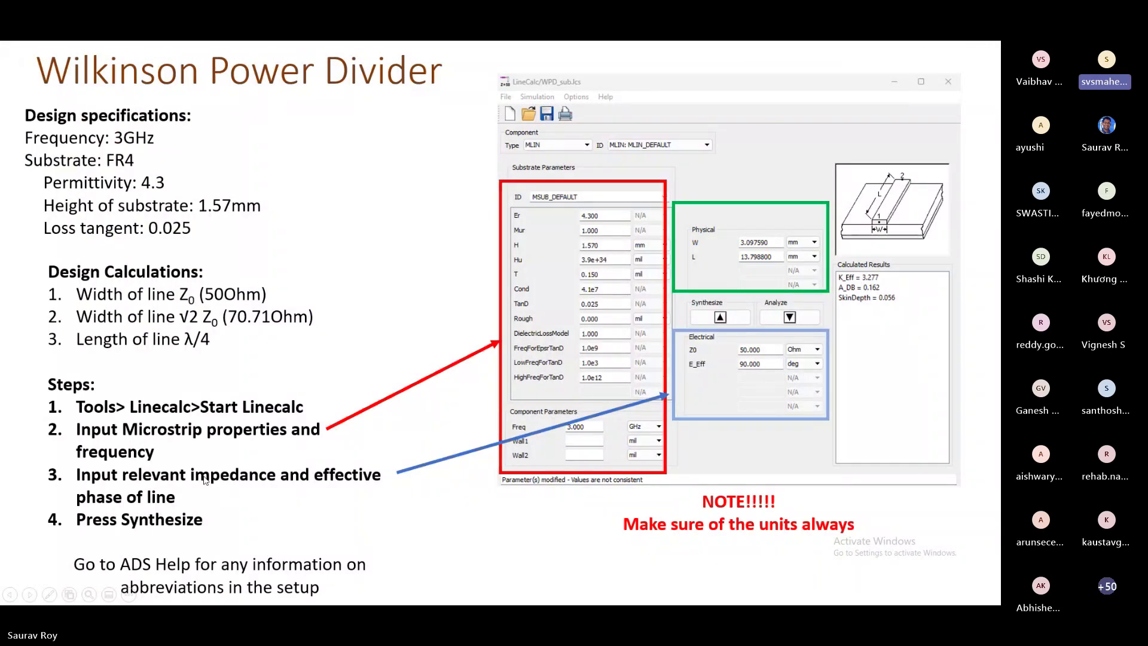
key(Escape)
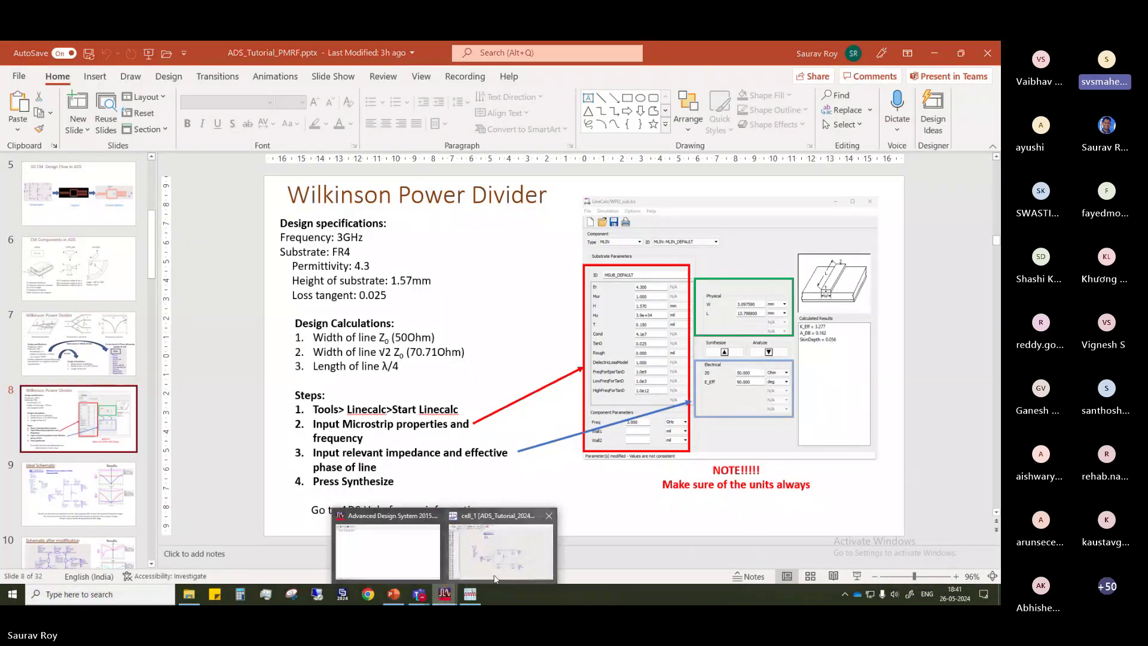
click(475, 600)
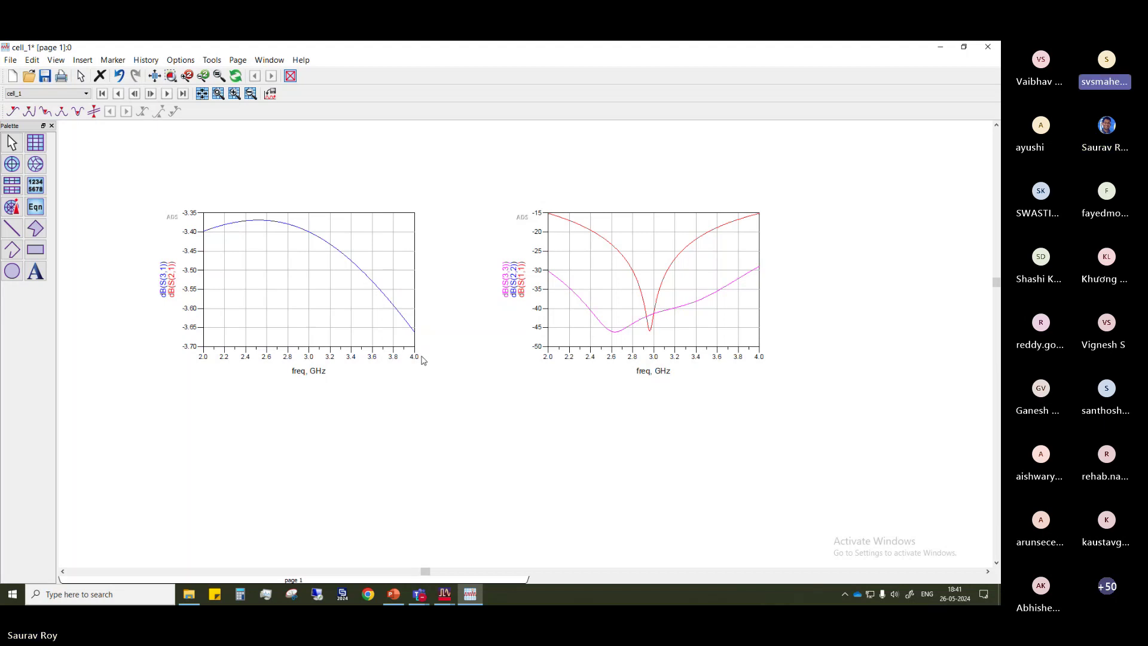
drag(340, 458, 363, 481)
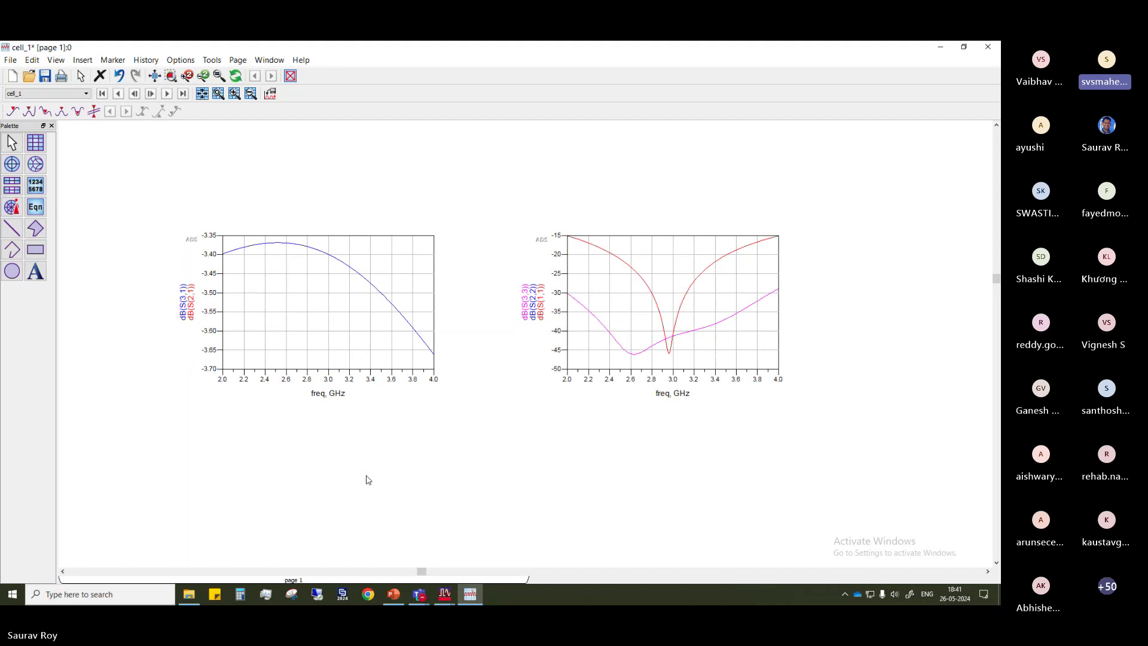
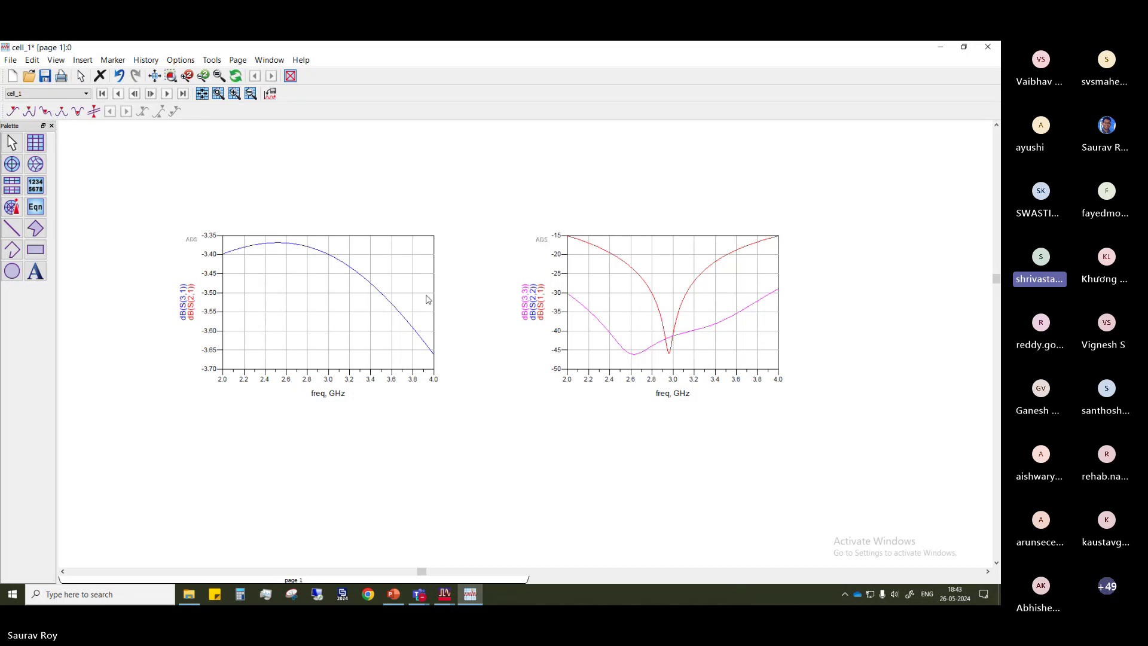
Return to the cell_1 schematic and examine the whole Wilkinson divider circuit, from the input line to both output terminations
click(939, 50)
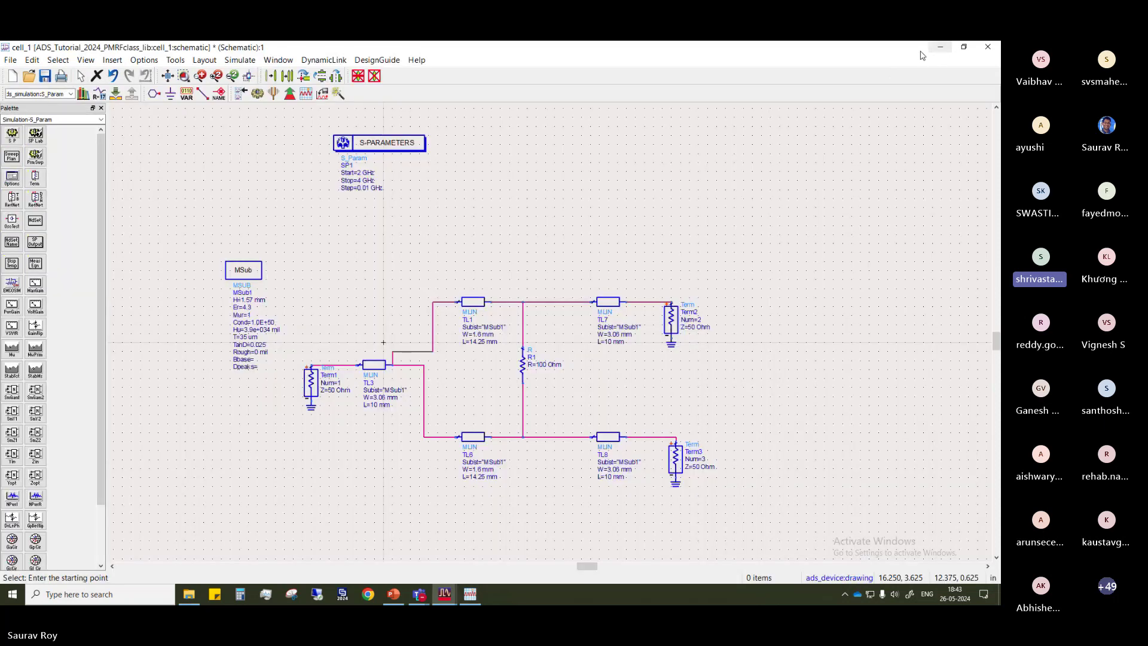
scroll(810, 374, up, 1)
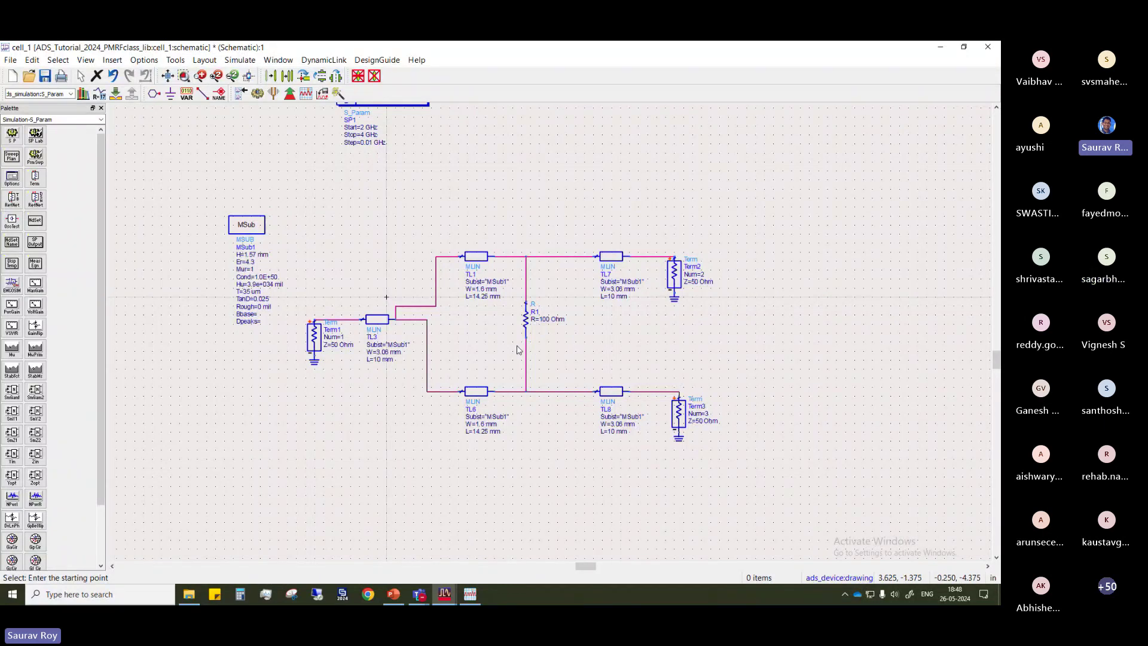
right_click(566, 358)
click(793, 345)
scroll(658, 343, up, 1)
scroll(651, 342, down, 4)
scroll(537, 336, down, 1)
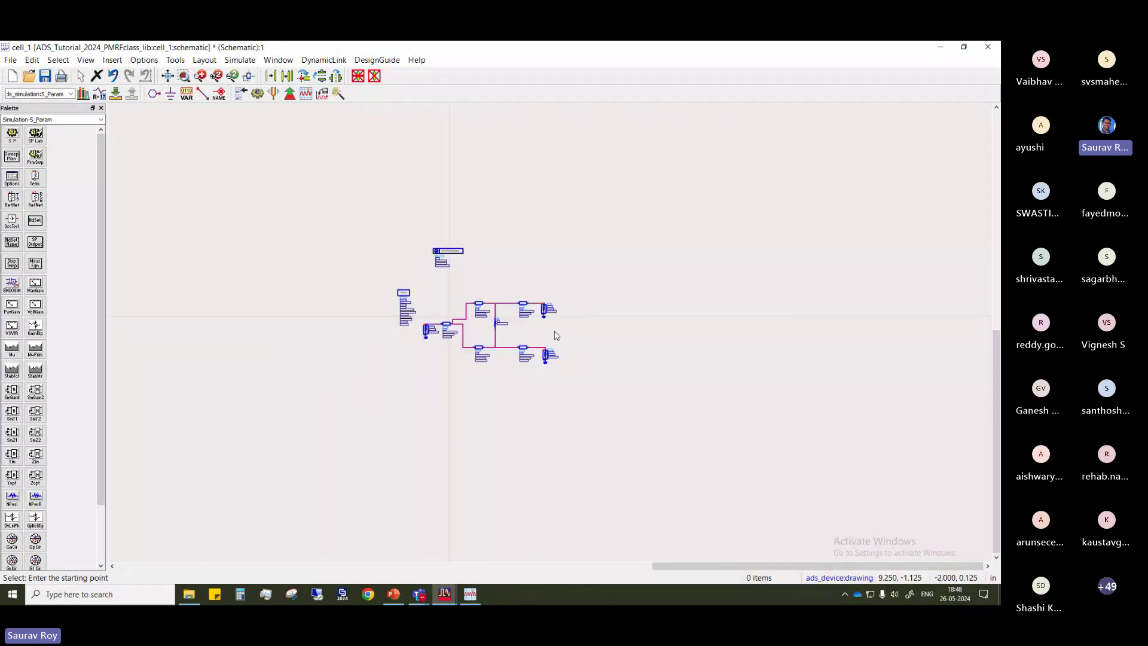
scroll(552, 335, up, 1)
scroll(550, 332, up, 1)
drag(542, 330, 583, 325)
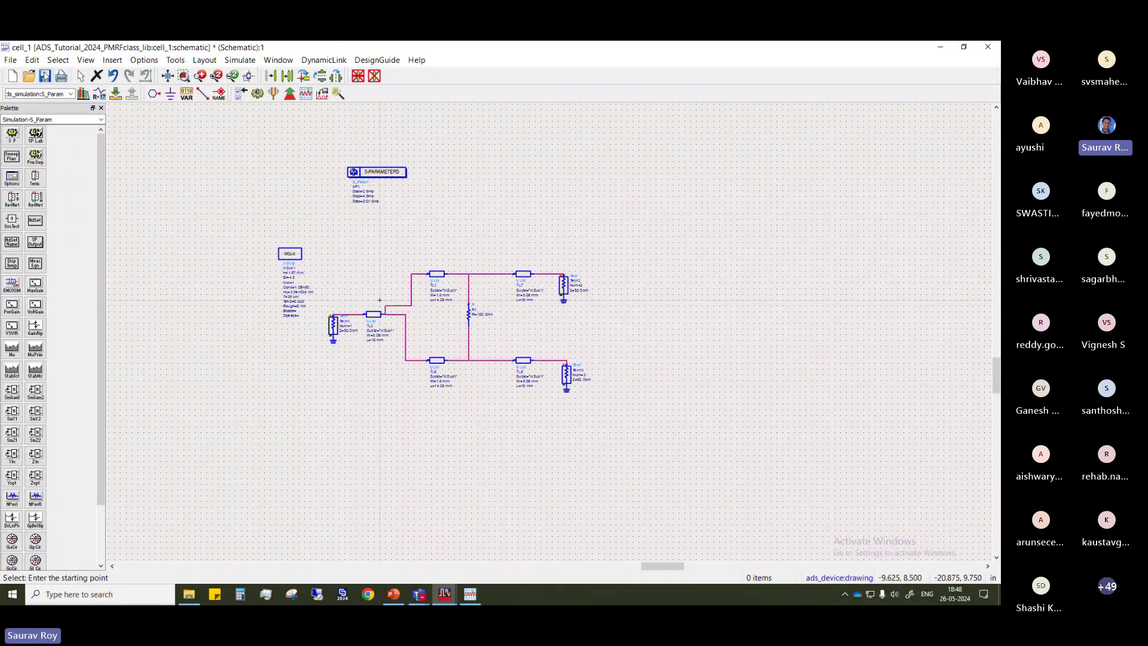
scroll(349, 122, up, 1)
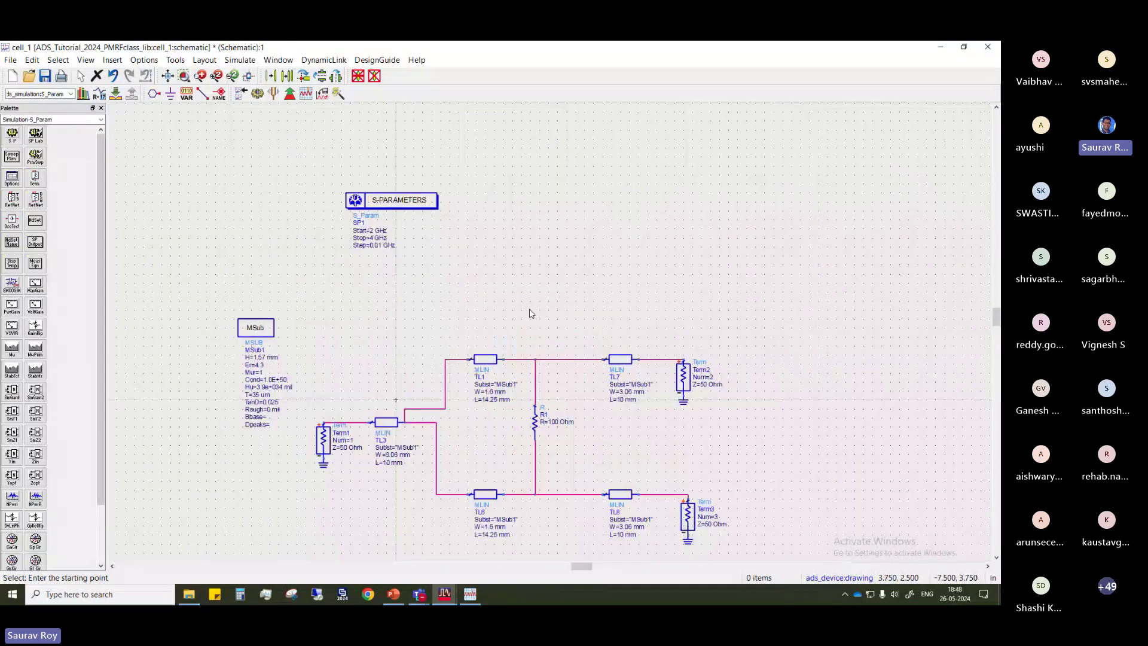
drag(562, 332, 514, 270)
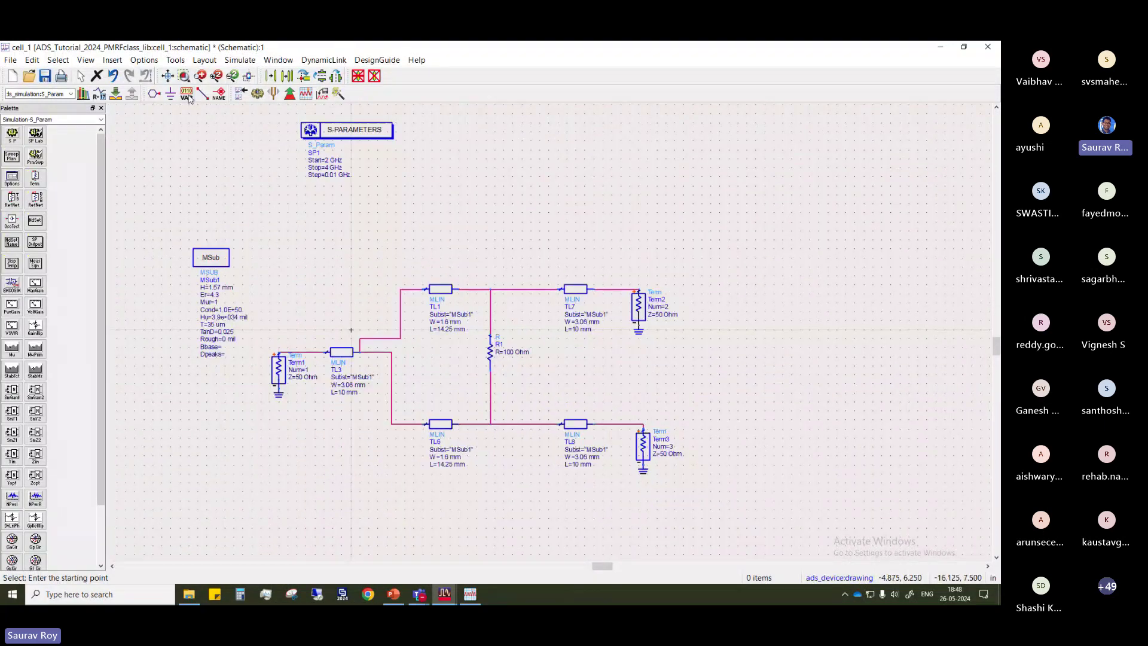
Generate the layout from the entire cell_1 schematic and enlarge the layout window to inspect it
click(203, 60)
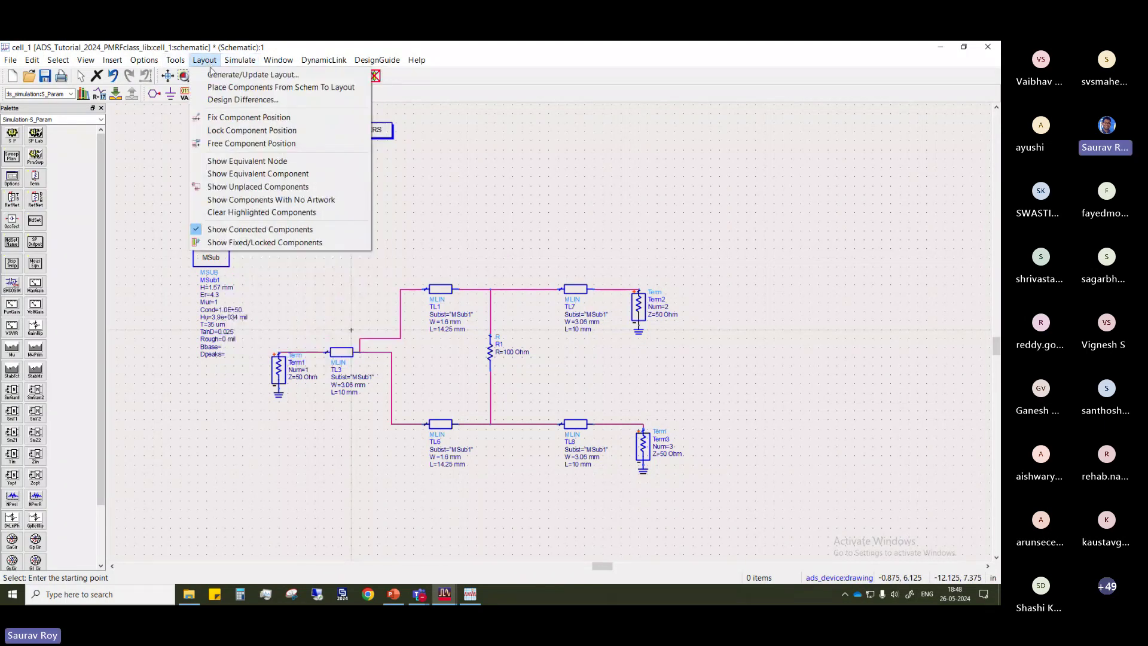
click(219, 74)
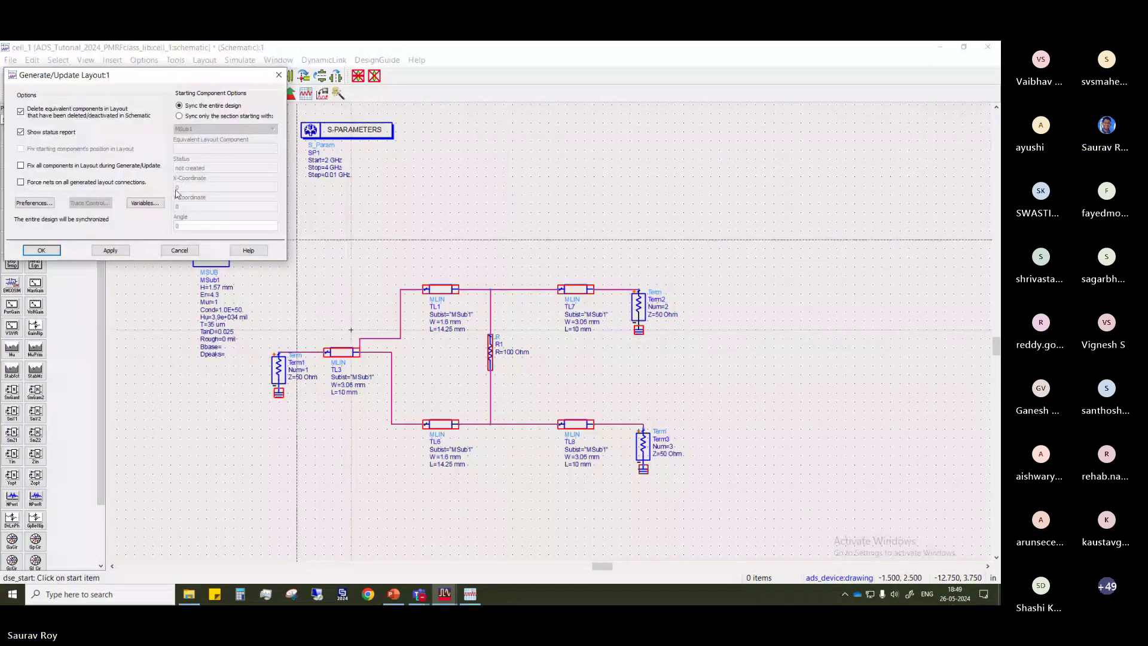
click(40, 250)
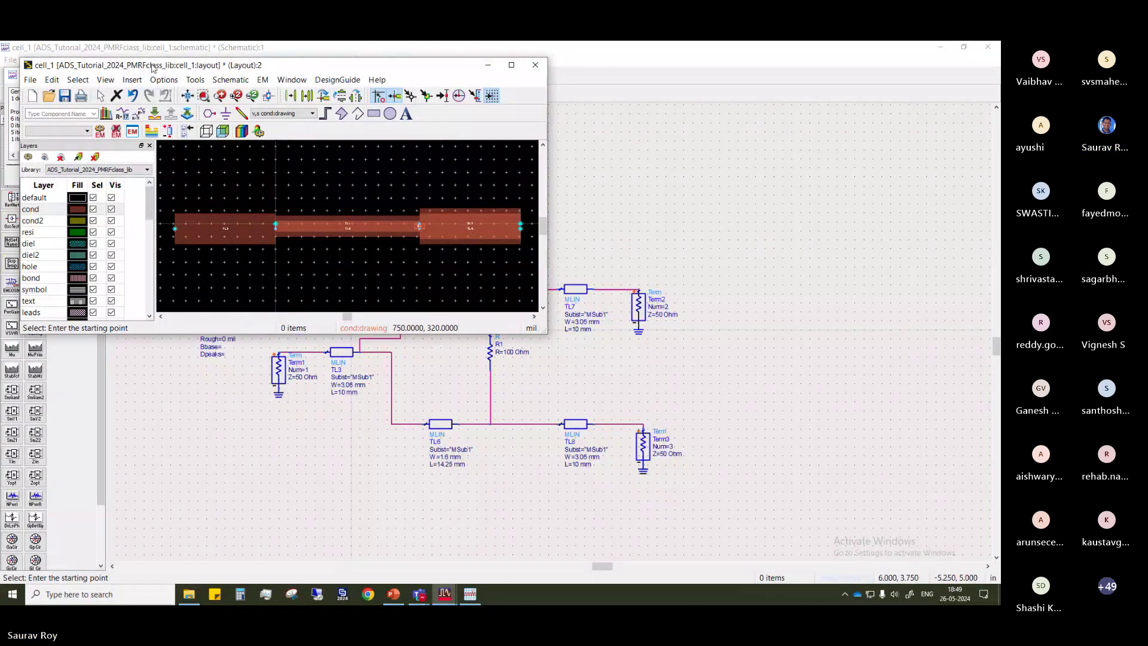
drag(263, 66, 343, 163)
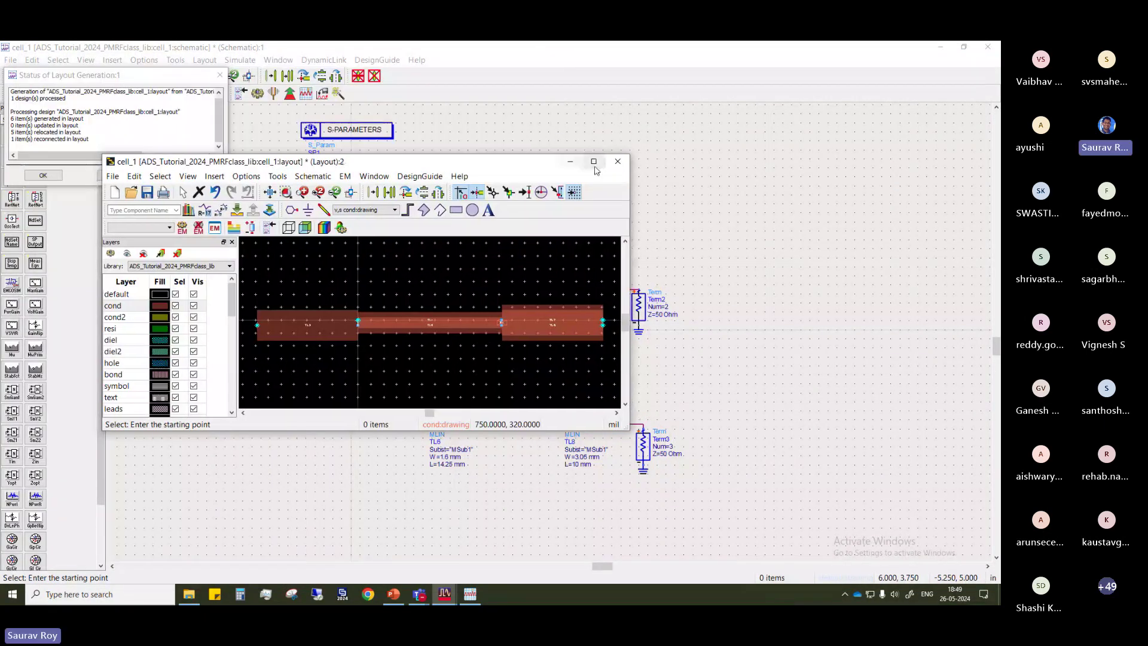
click(591, 162)
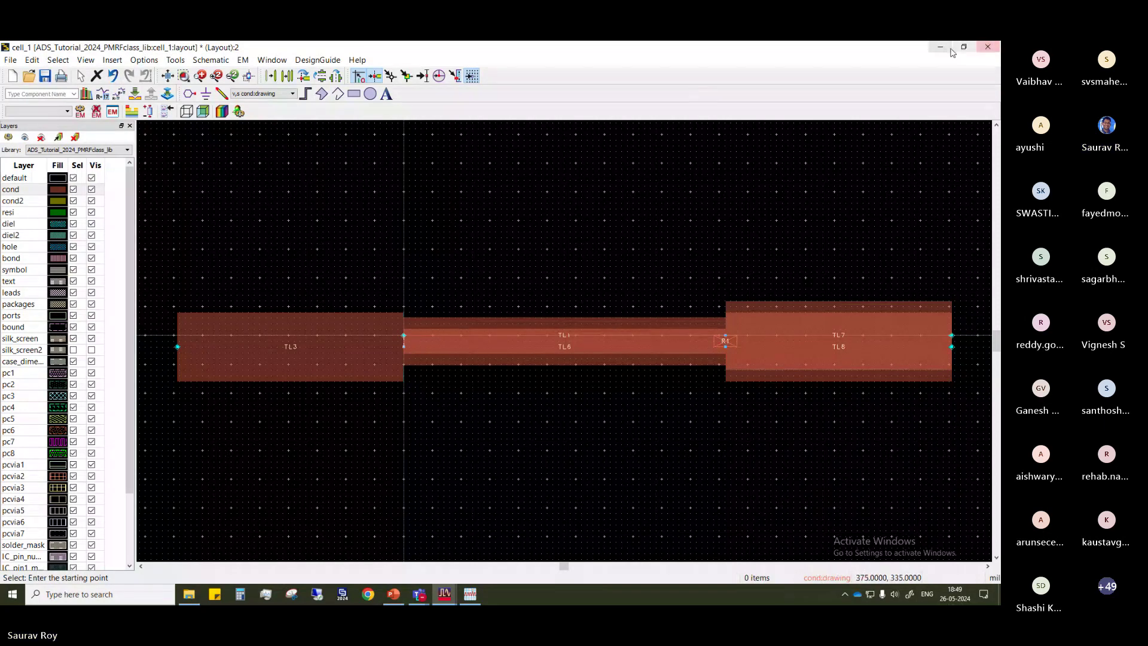
Close the generated layout without saving it and dismiss the layout generation status report
click(987, 50)
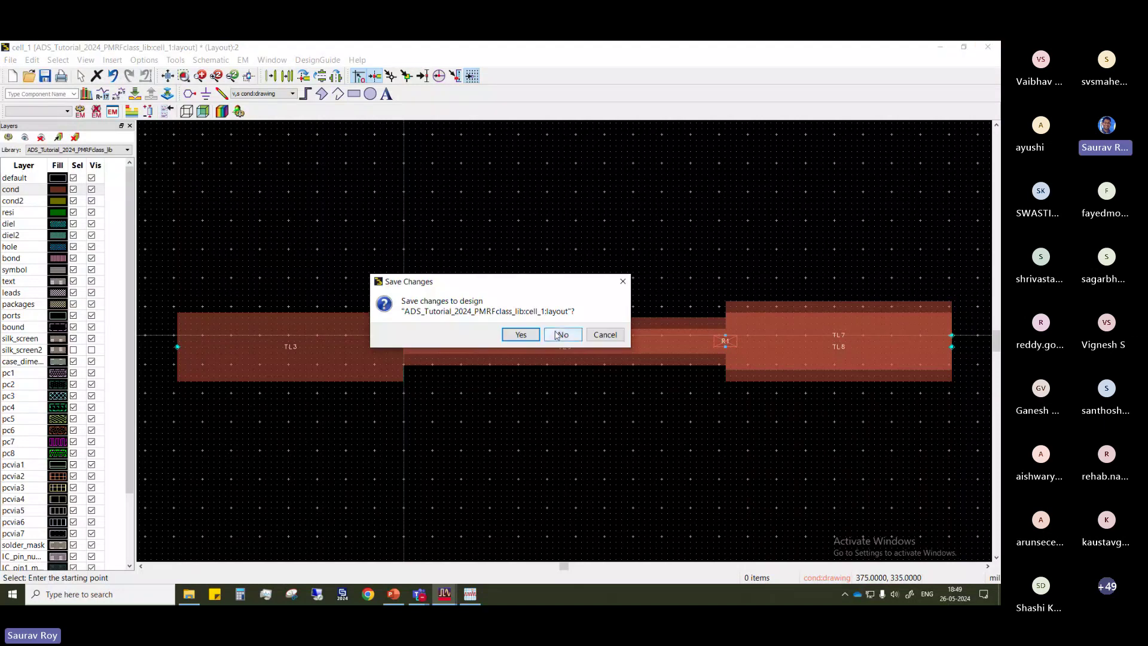
click(558, 333)
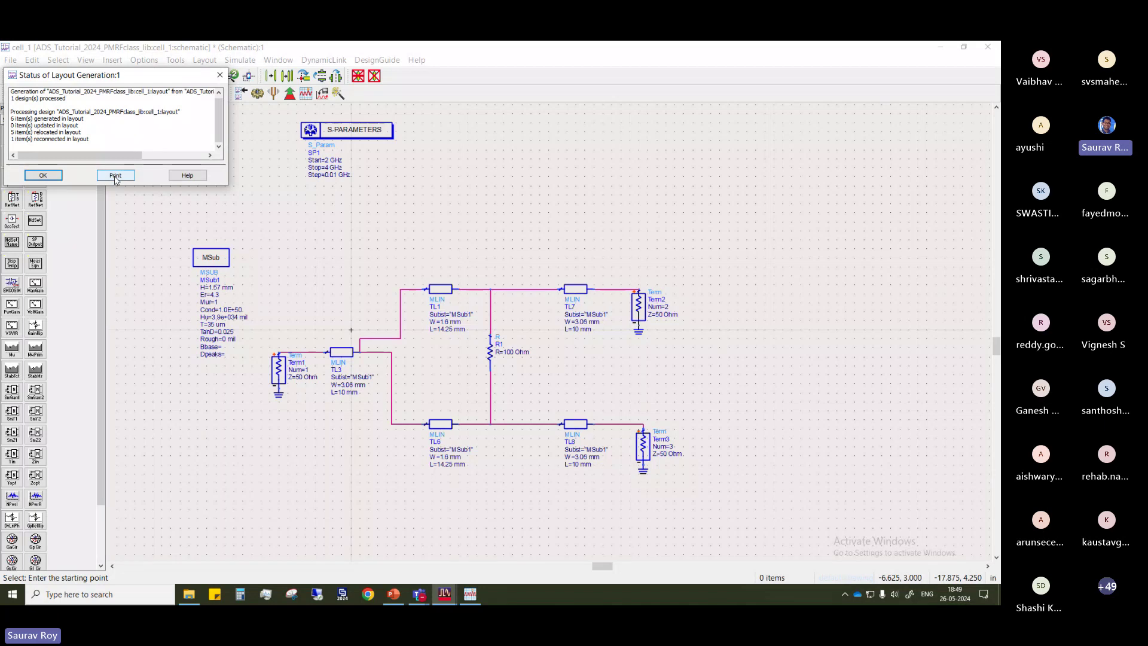
click(43, 175)
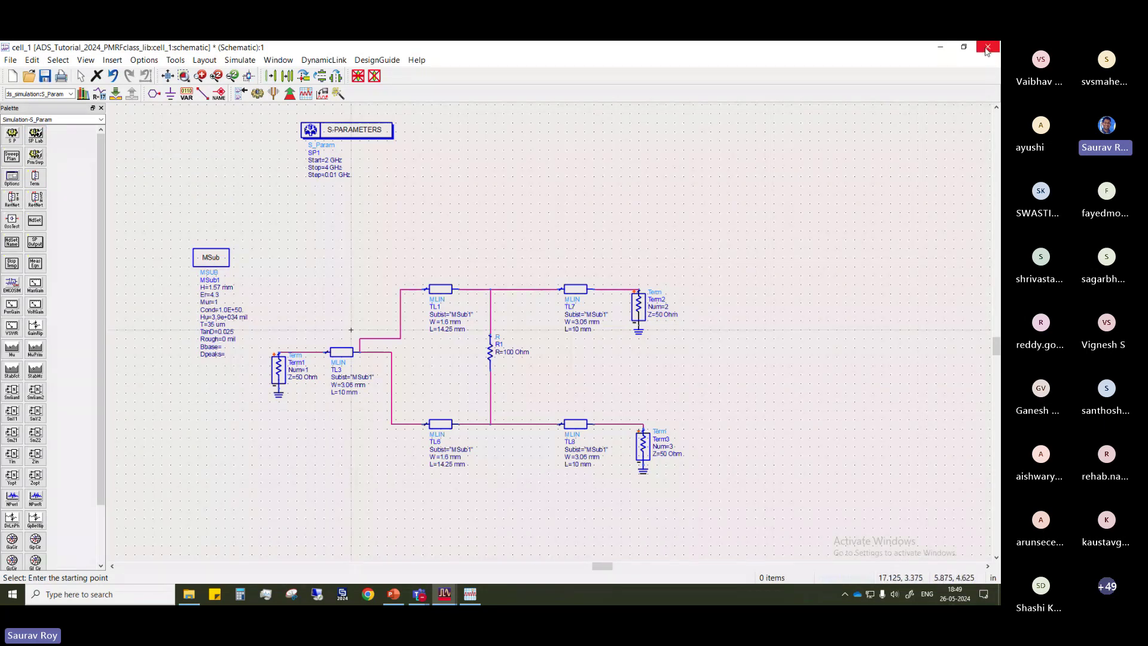
Save and close the cell_1 schematic, and show the "Layout from schematic" slide in PowerPoint
click(44, 76)
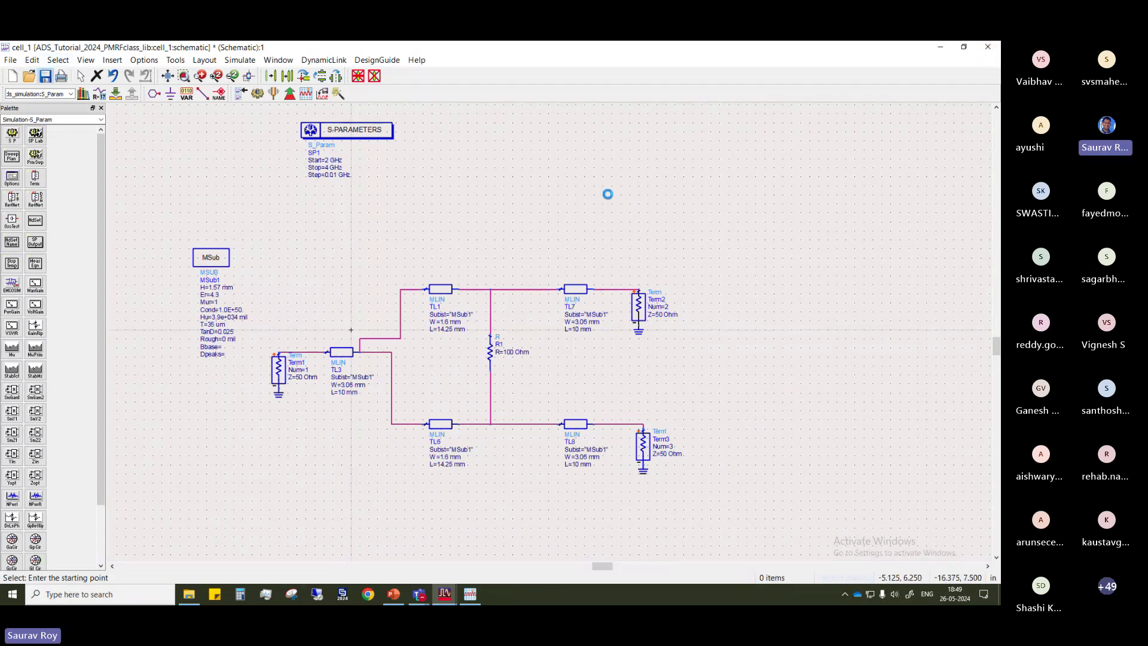
click(988, 47)
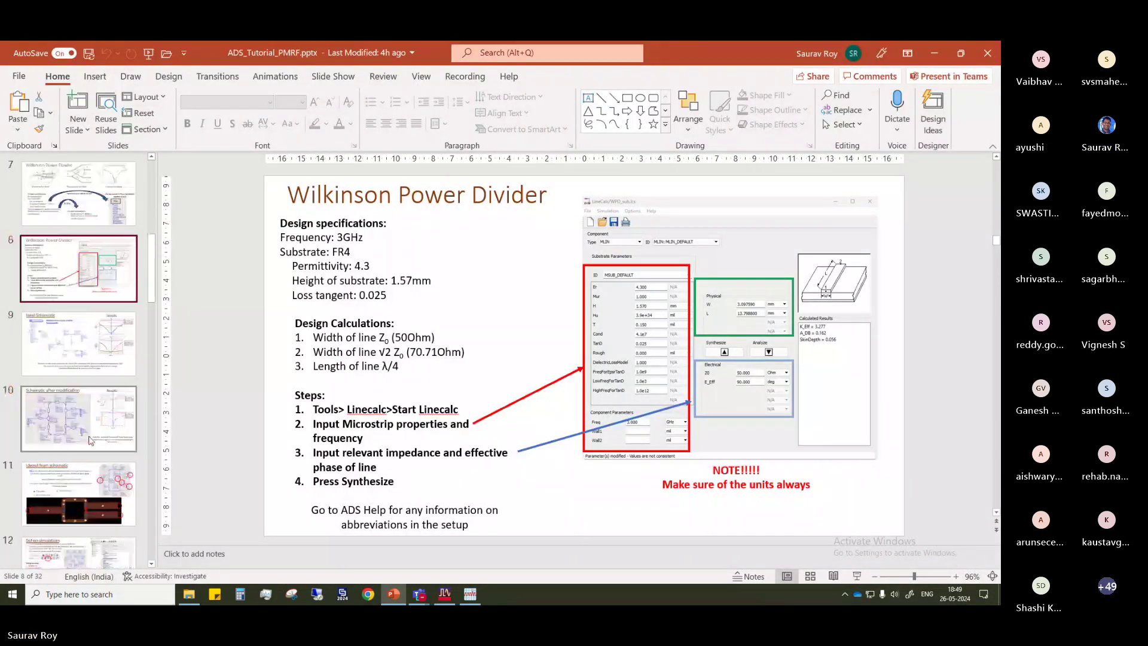
click(95, 491)
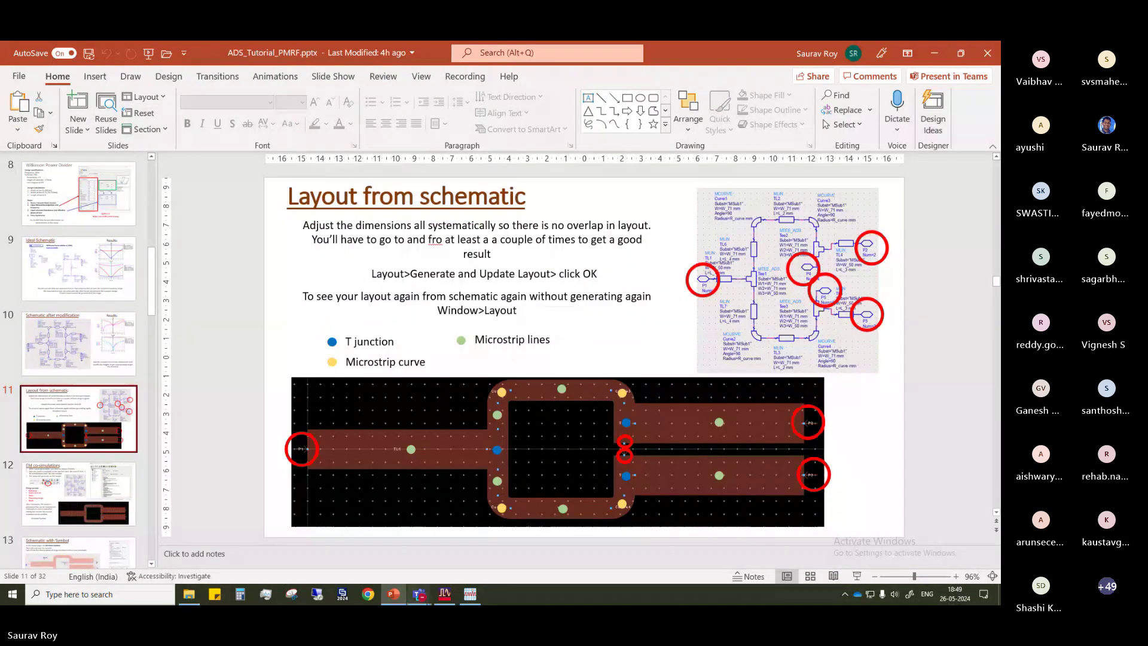
Switch to the ADS main window, create a new schematic cell_2 and maximize its window
click(443, 595)
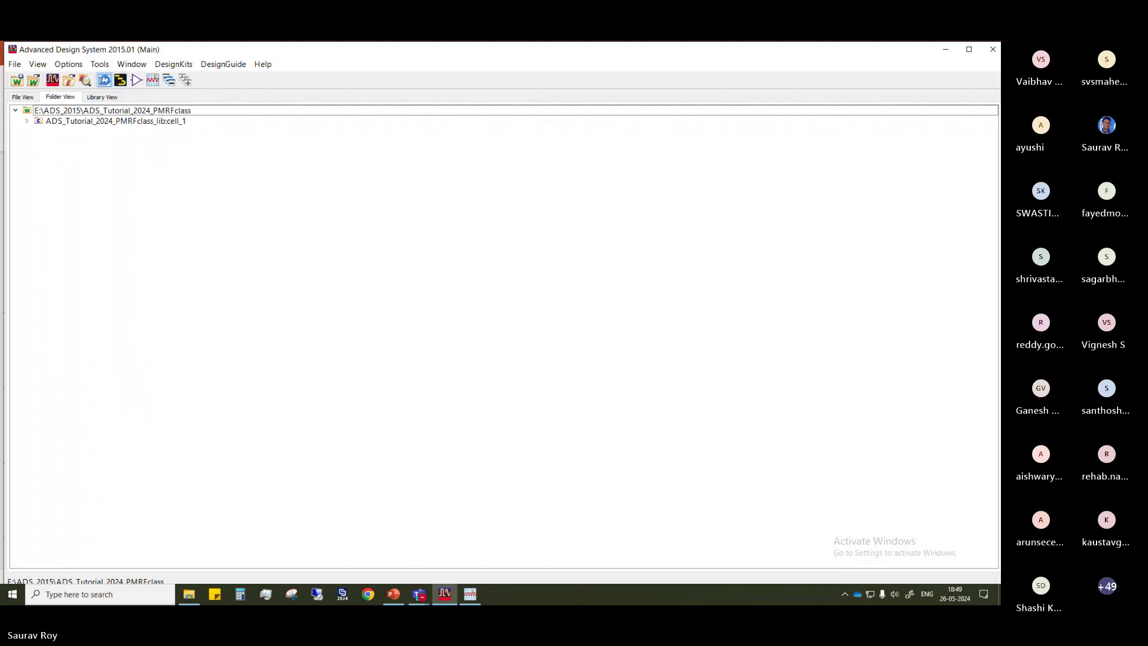
click(104, 79)
click(472, 366)
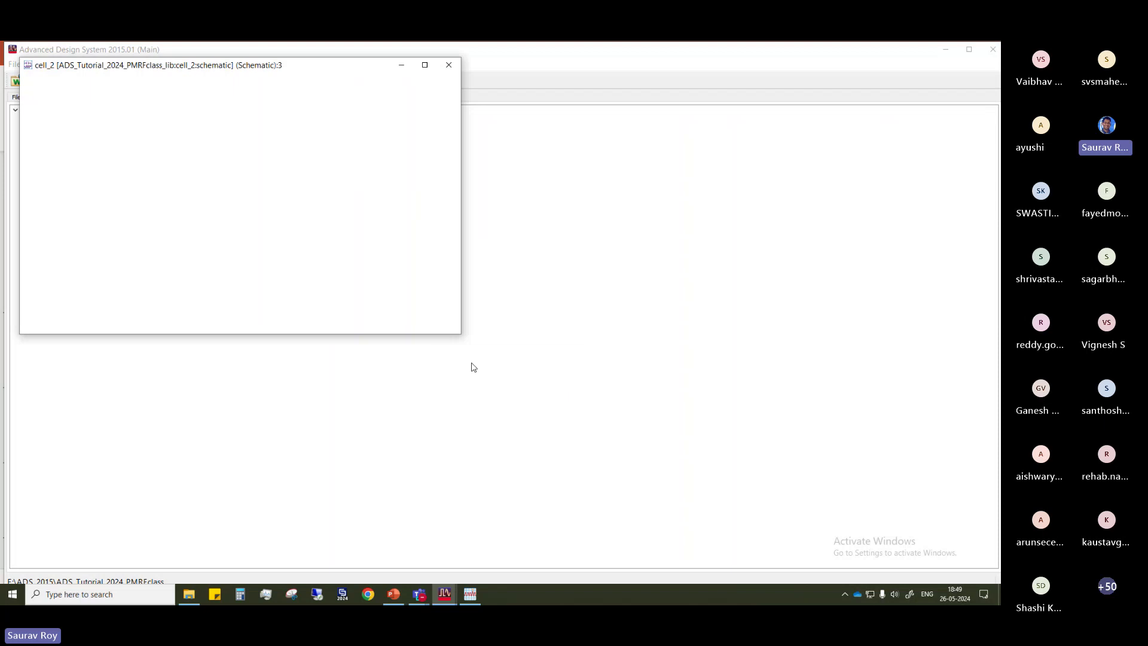
drag(310, 69, 449, 153)
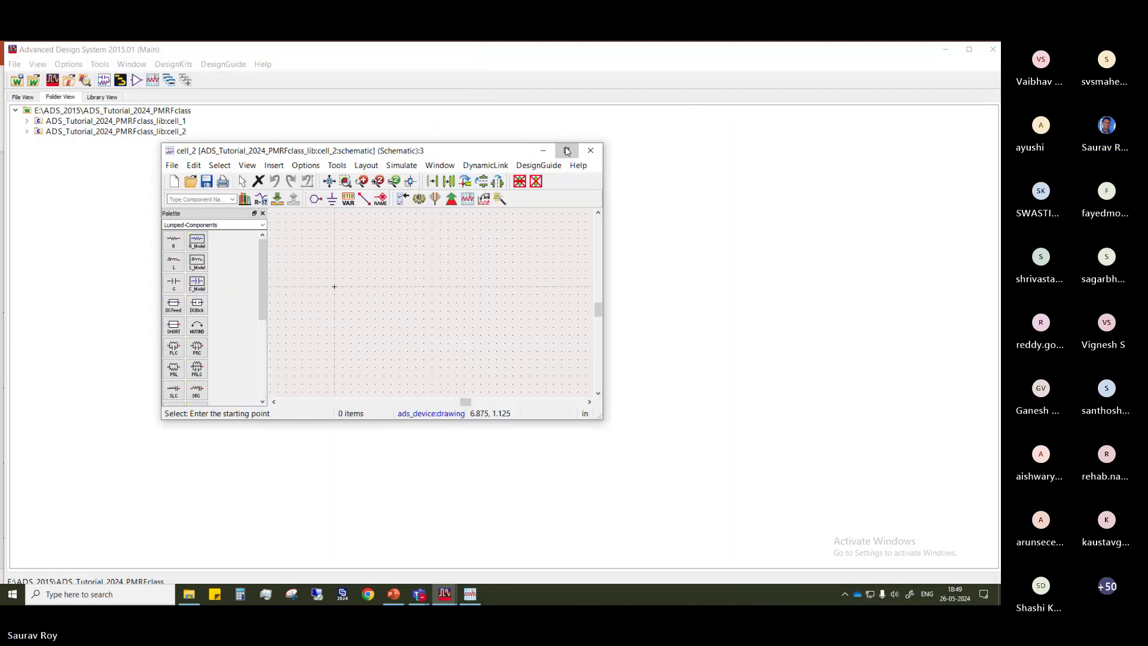
click(569, 149)
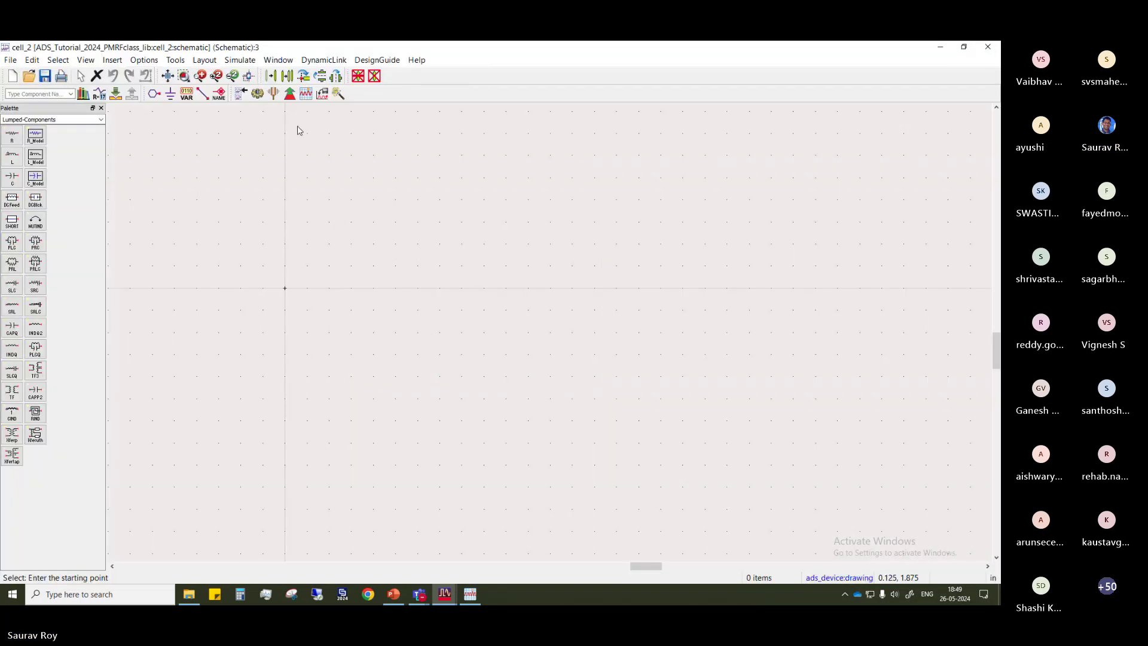
Place one S-parameter simulation controller from the Simulation-S_Param components in the upper part of the cell_2 schematic
click(100, 119)
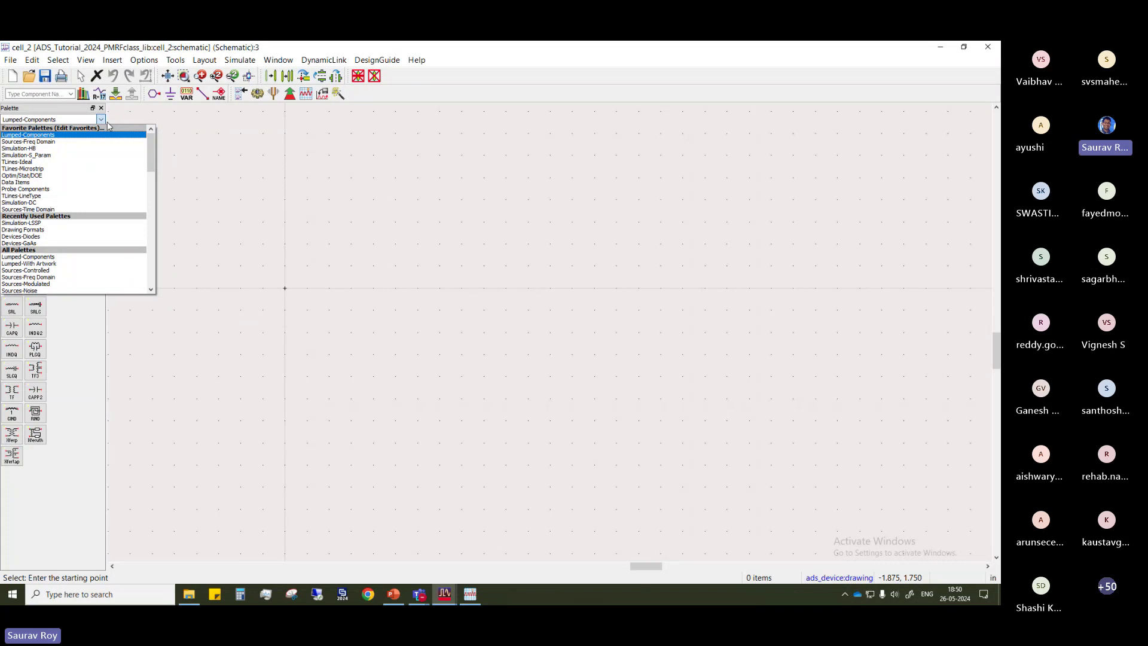
click(59, 155)
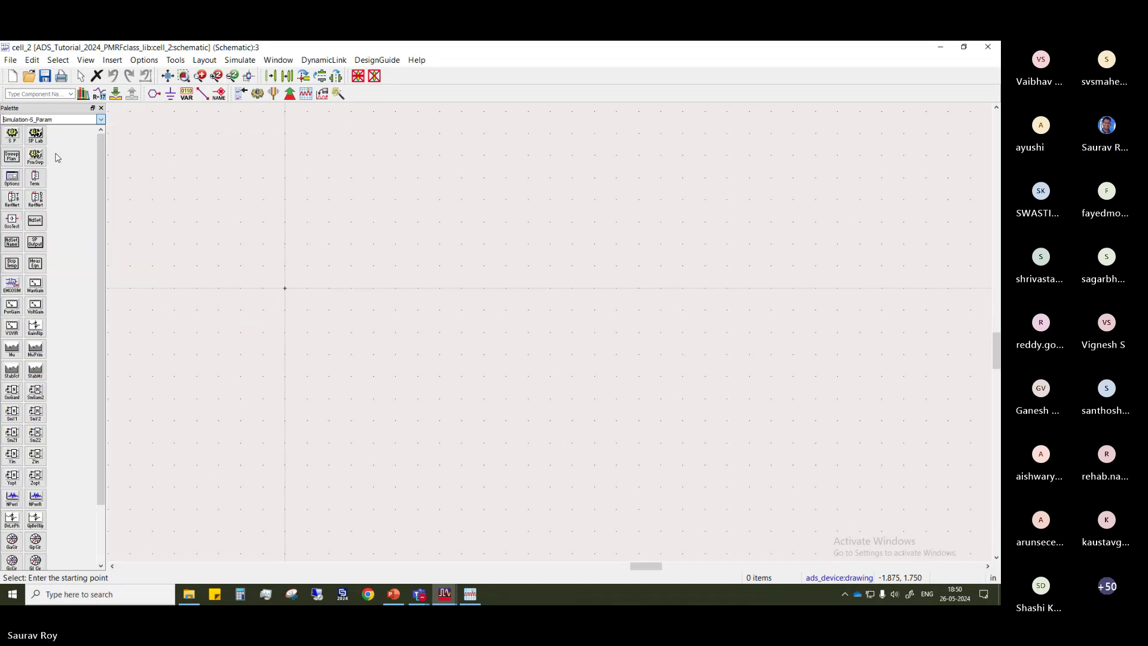
click(11, 139)
click(330, 123)
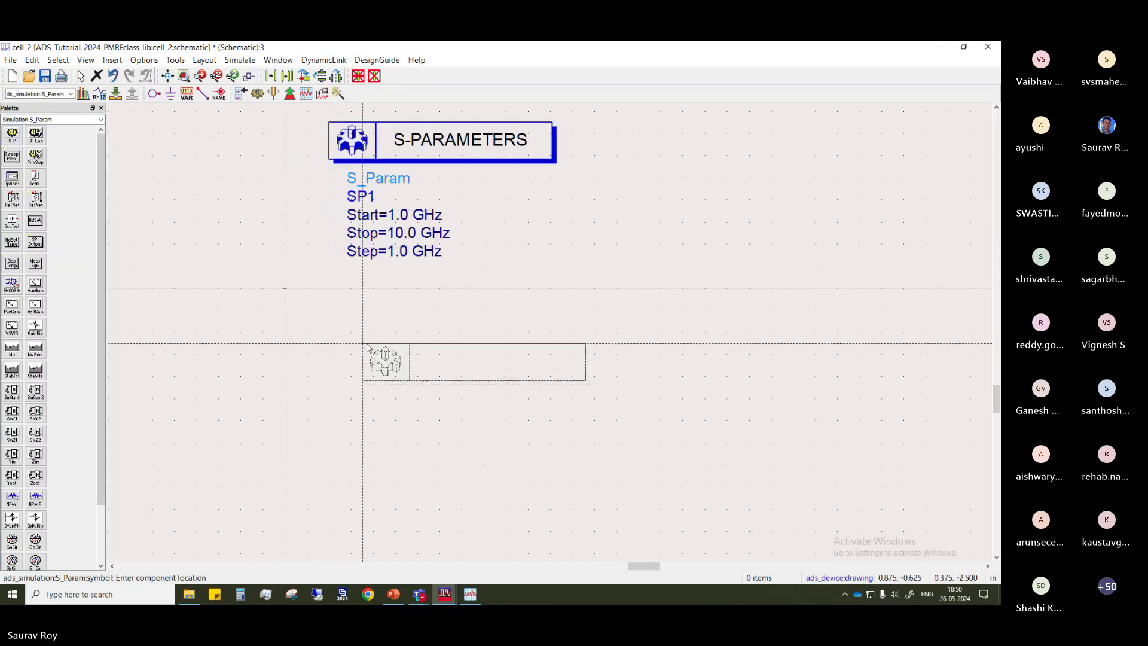
key(Escape)
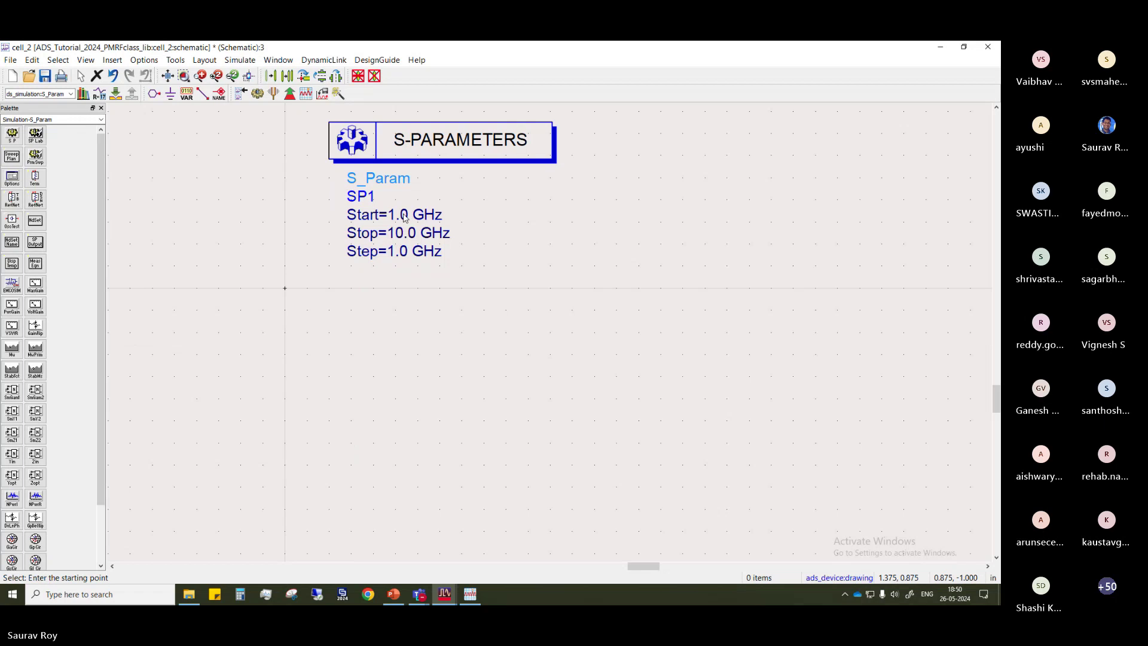
Set the S-parameter sweep to start at 2 GHz, stop at 4 GHz and use a 0.01 GHz step
double_click(343, 213)
drag(109, 236, 17, 193)
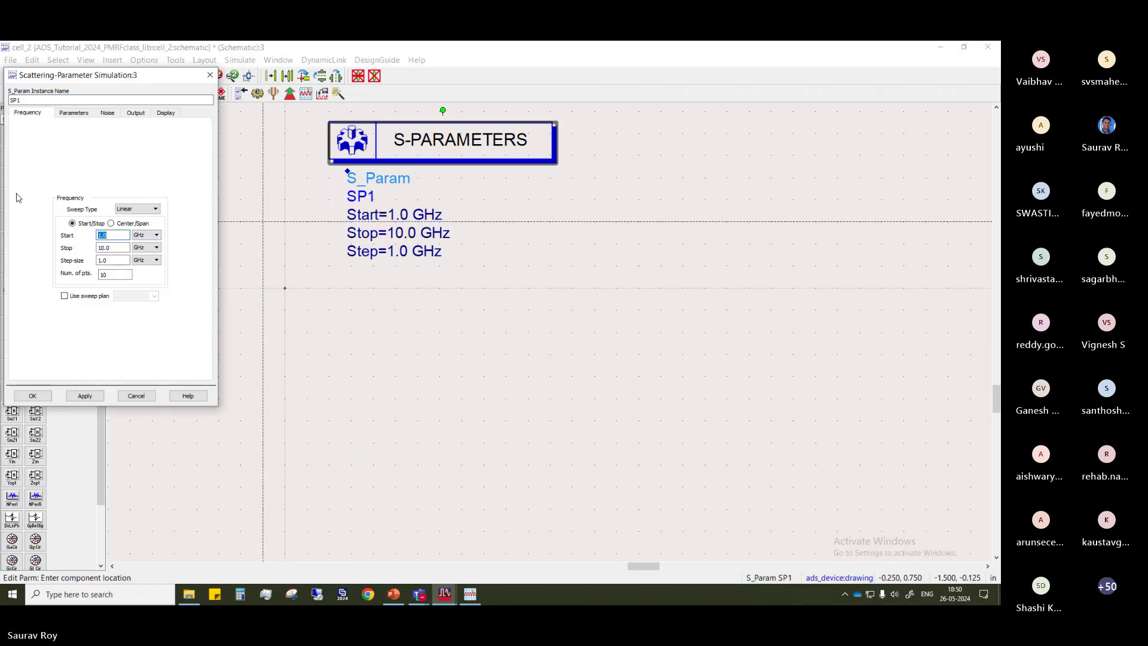
text(2)
key(Tab)
key(Tab)
text(4)
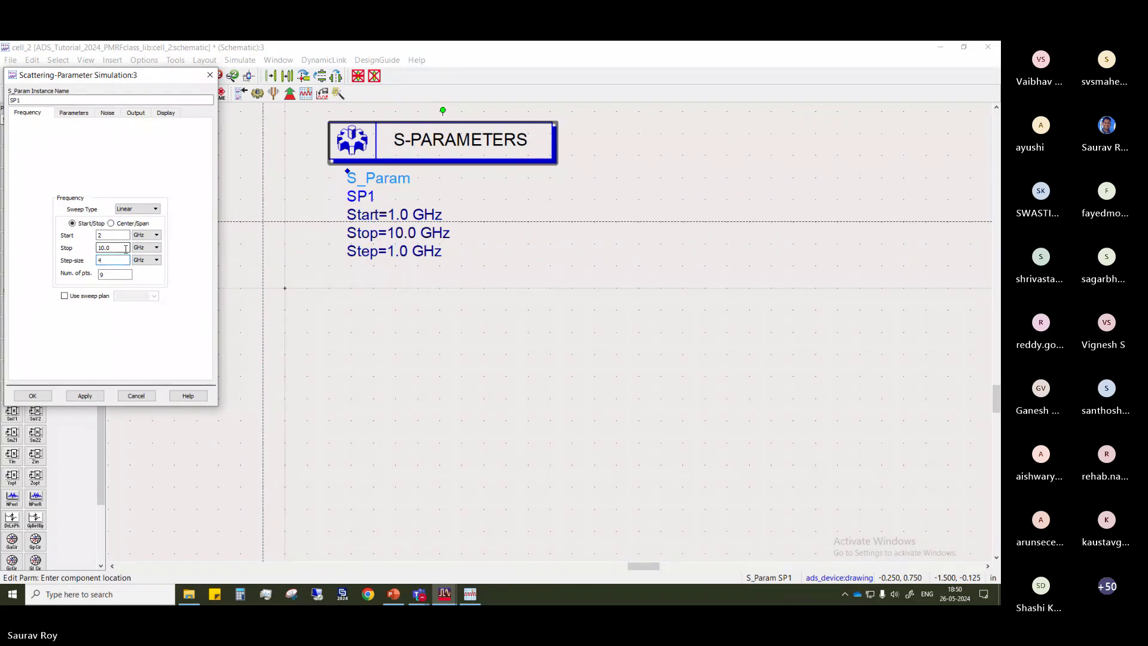
drag(125, 249, 76, 239)
text(40)
key(Tab)
text(0.01)
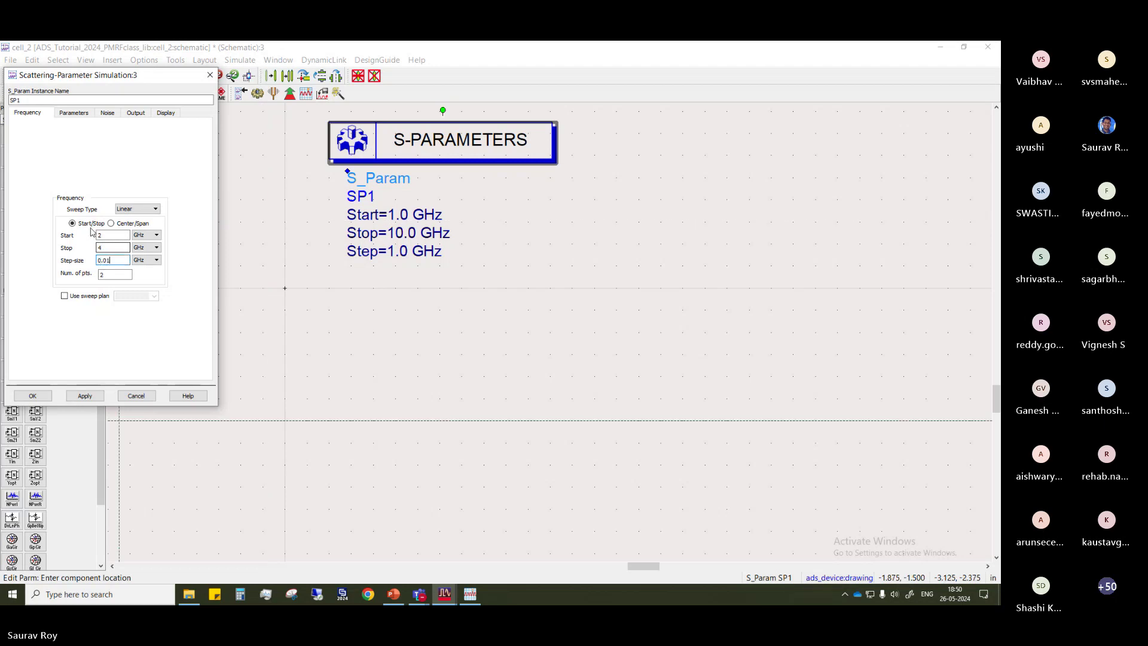
click(31, 398)
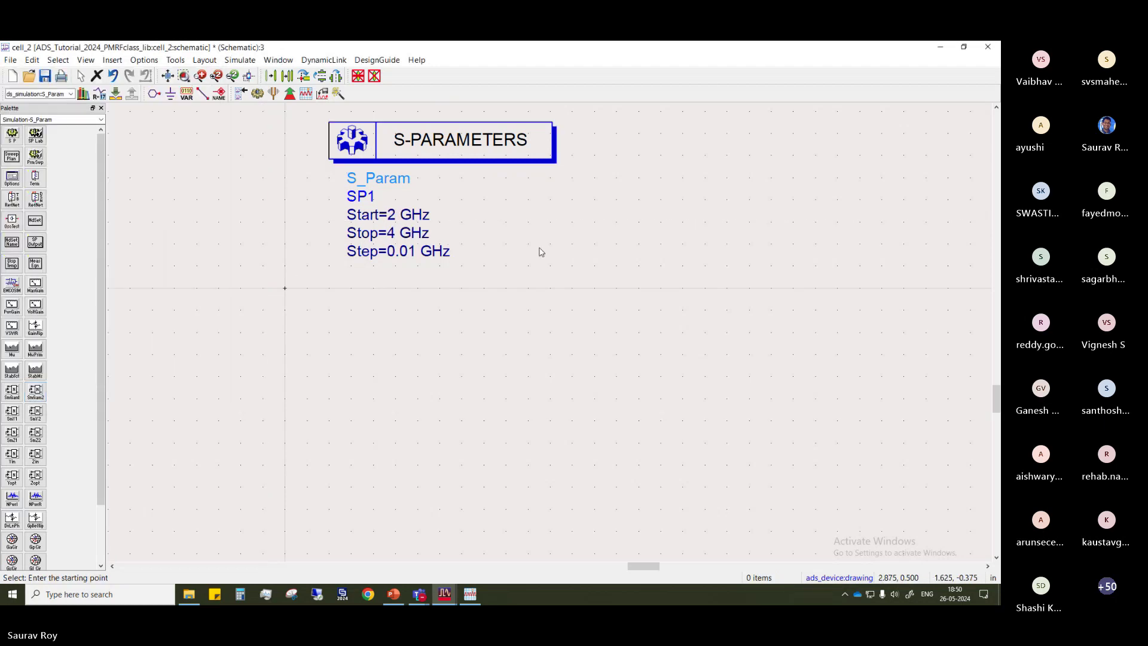
scroll(546, 330, down, 2)
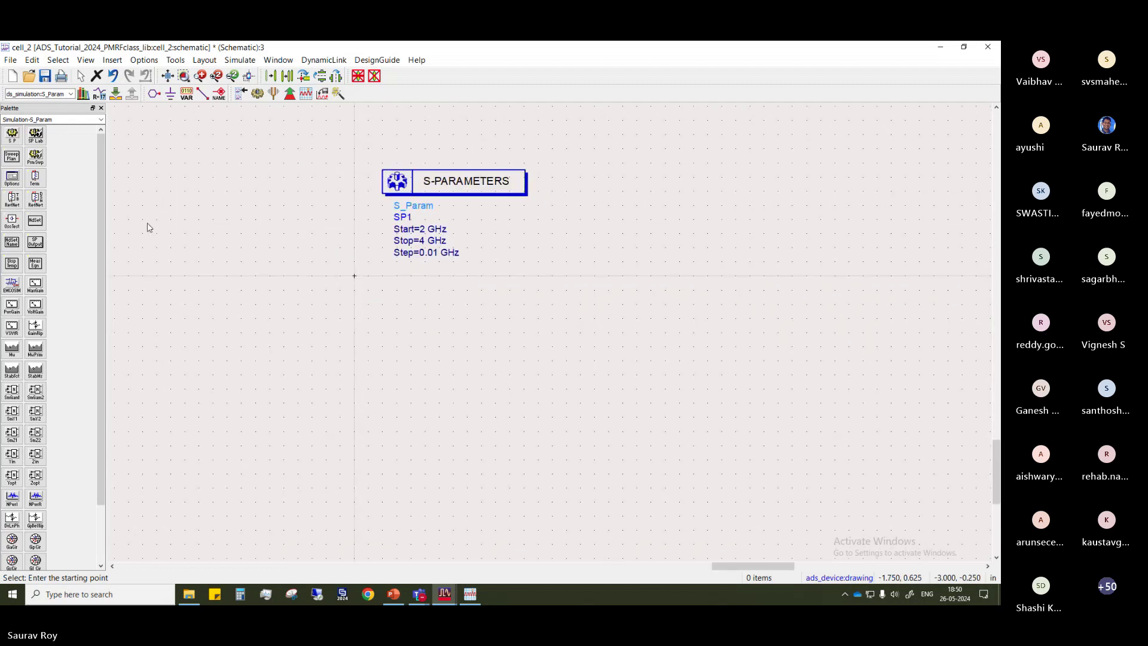
Place an MSUB microstrip substrate from the TLines-Microstrip components beside the S-parameter controller
click(102, 120)
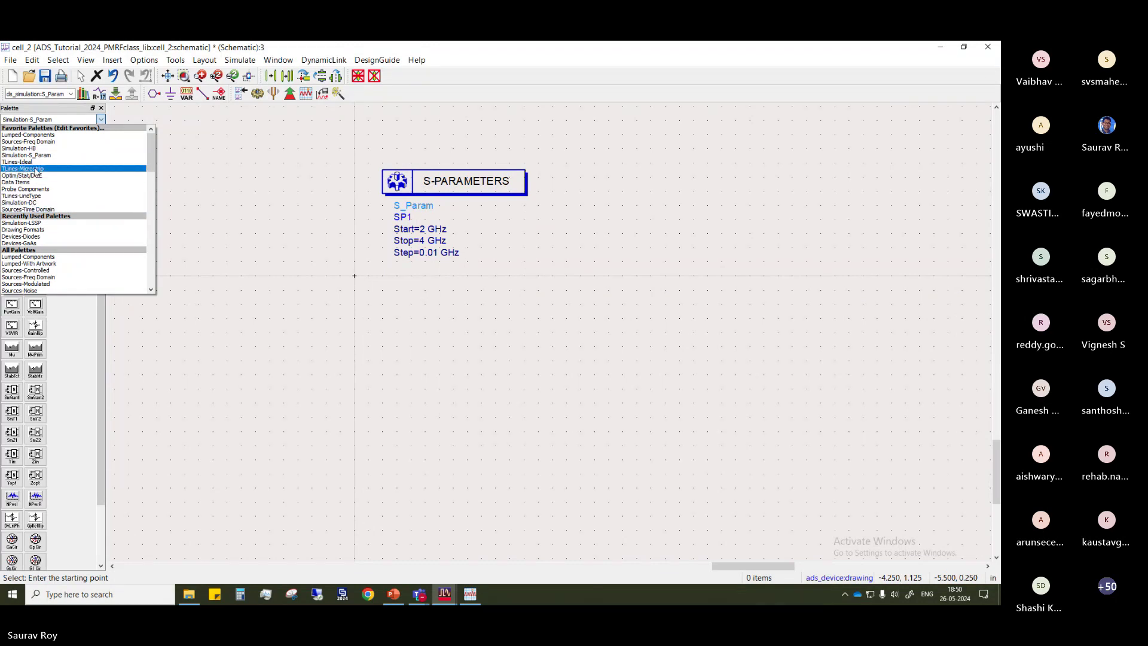
click(34, 169)
click(12, 135)
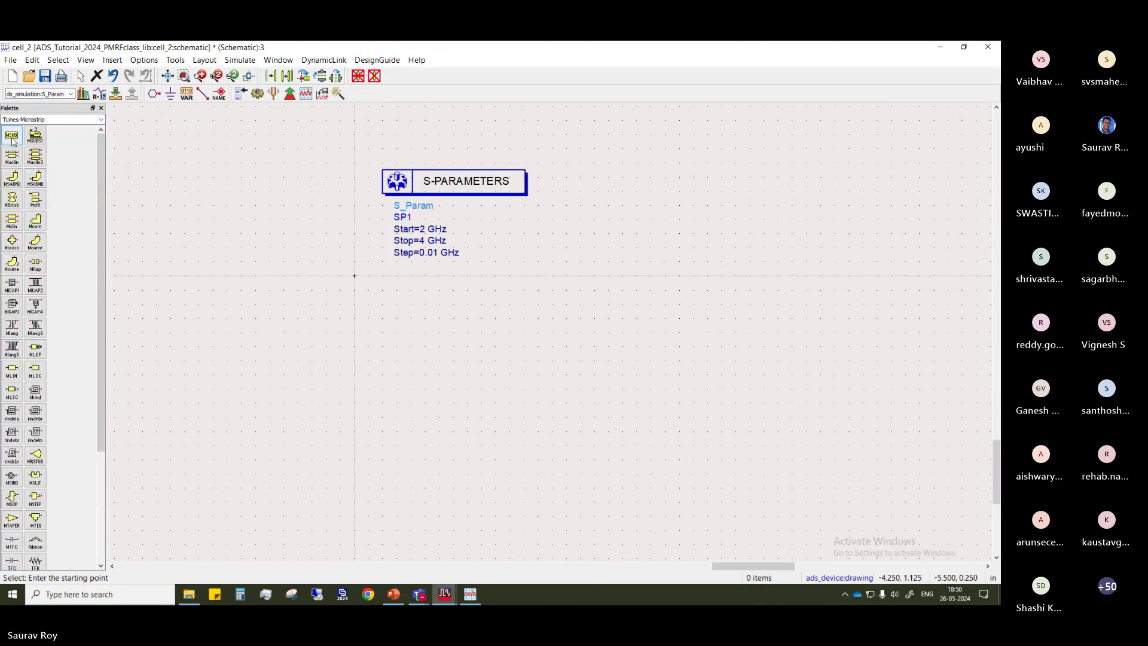
click(191, 233)
key(Escape)
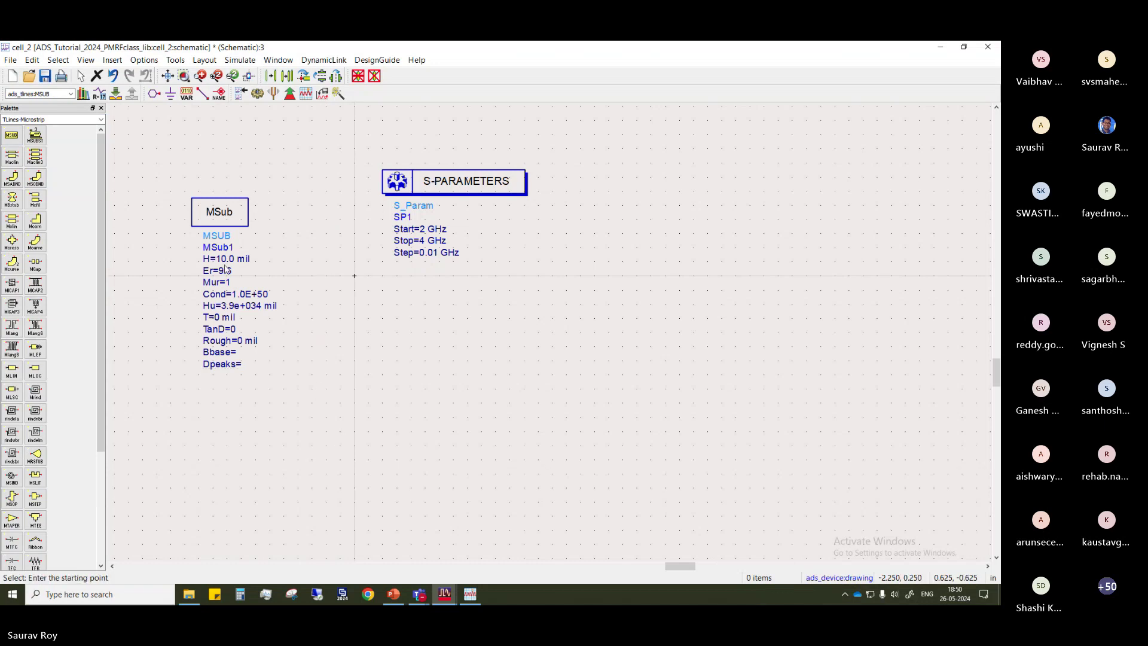
Set the MSUB substrate thickness H to 1.57 mm
double_click(225, 269)
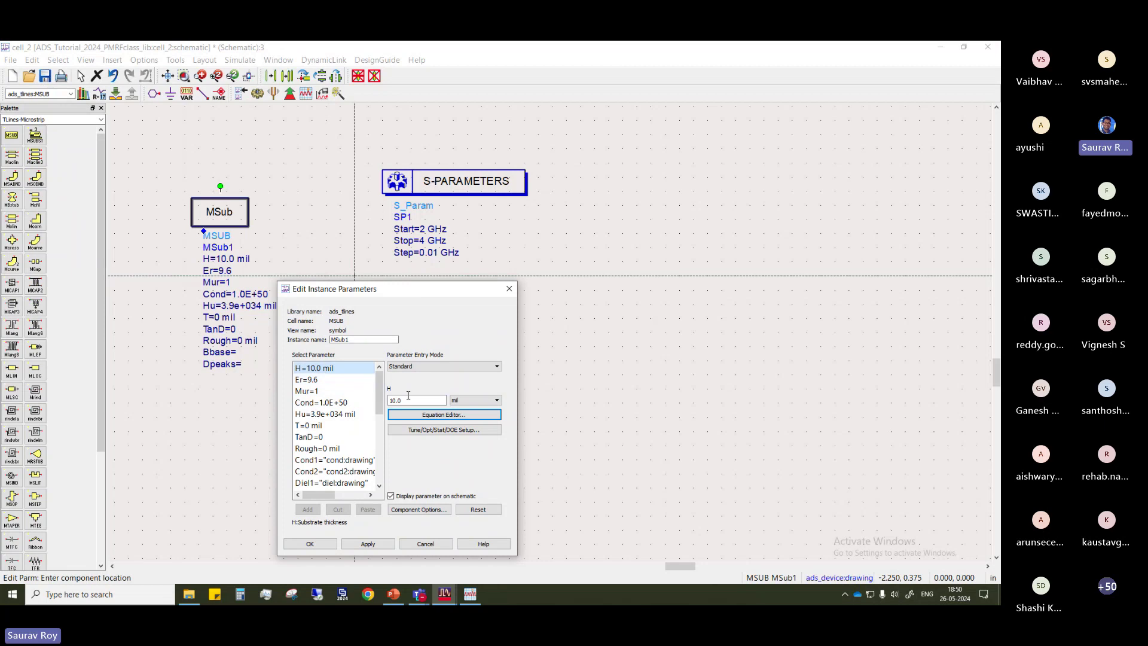
click(415, 401)
click(417, 401)
double_click(417, 401)
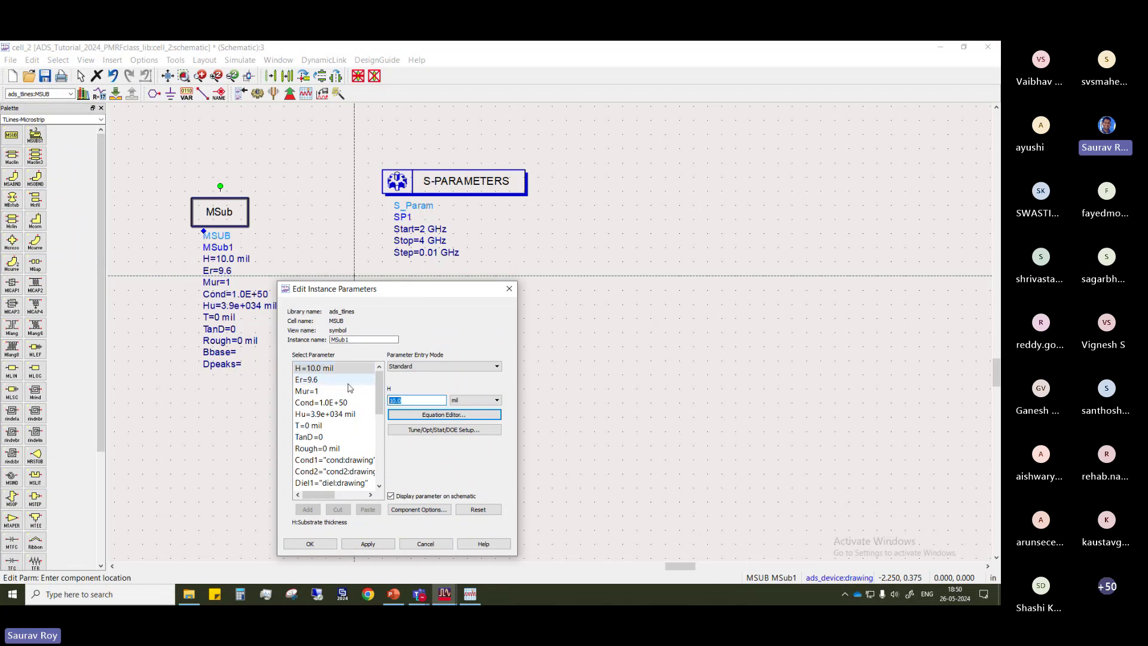
text(1.5)
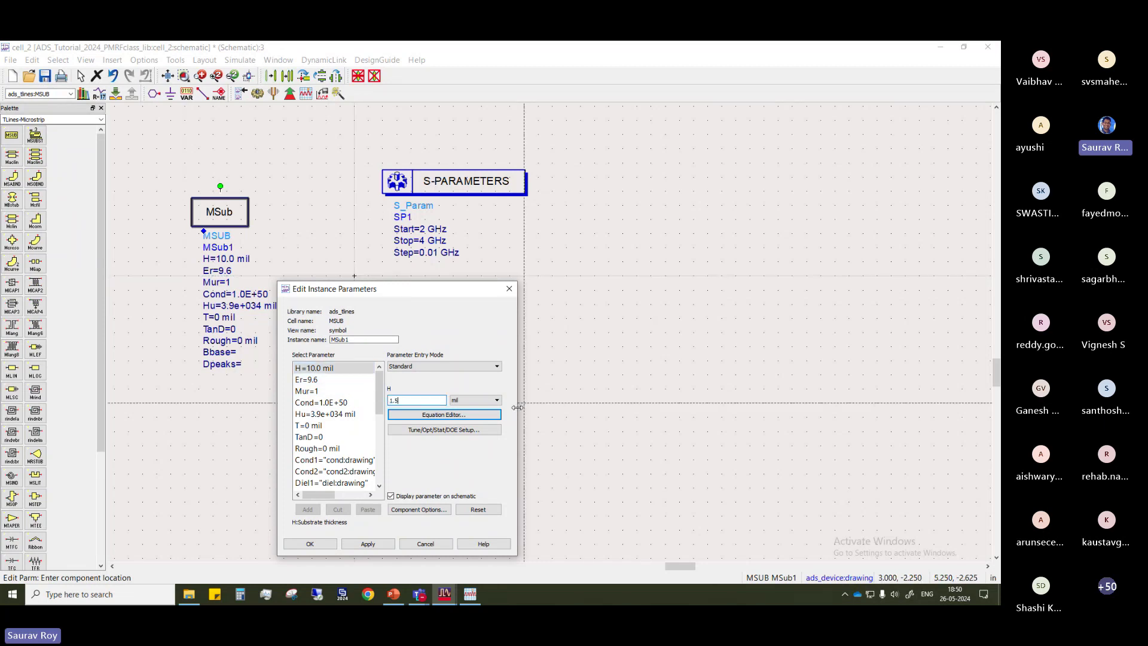
text(7)
click(496, 400)
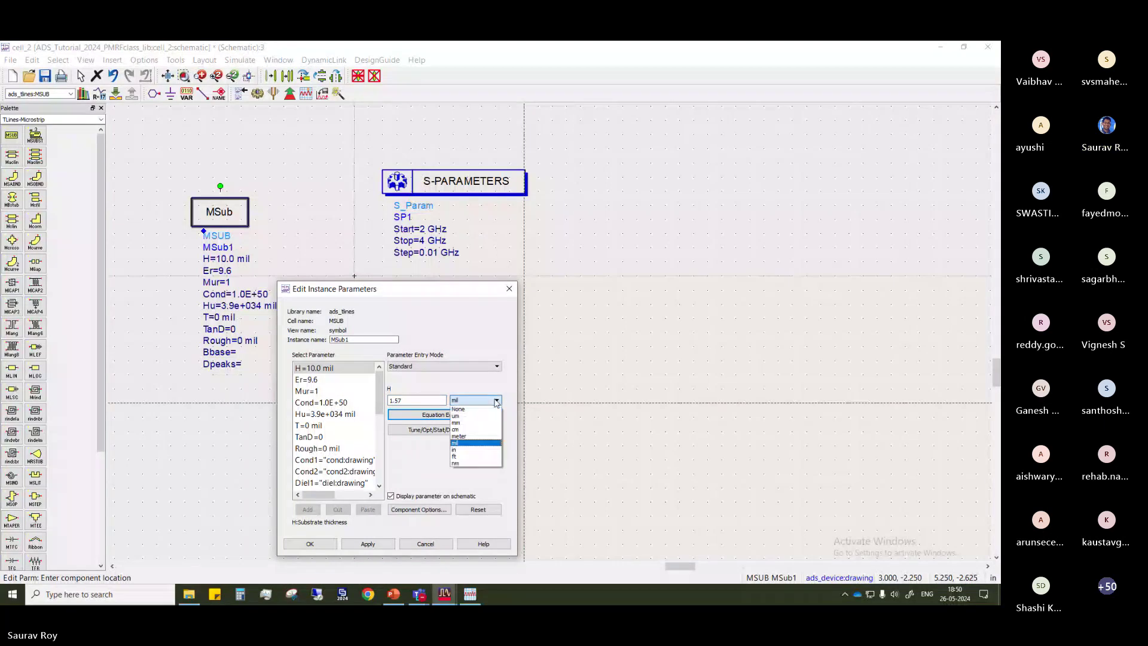
click(458, 423)
key(Return)
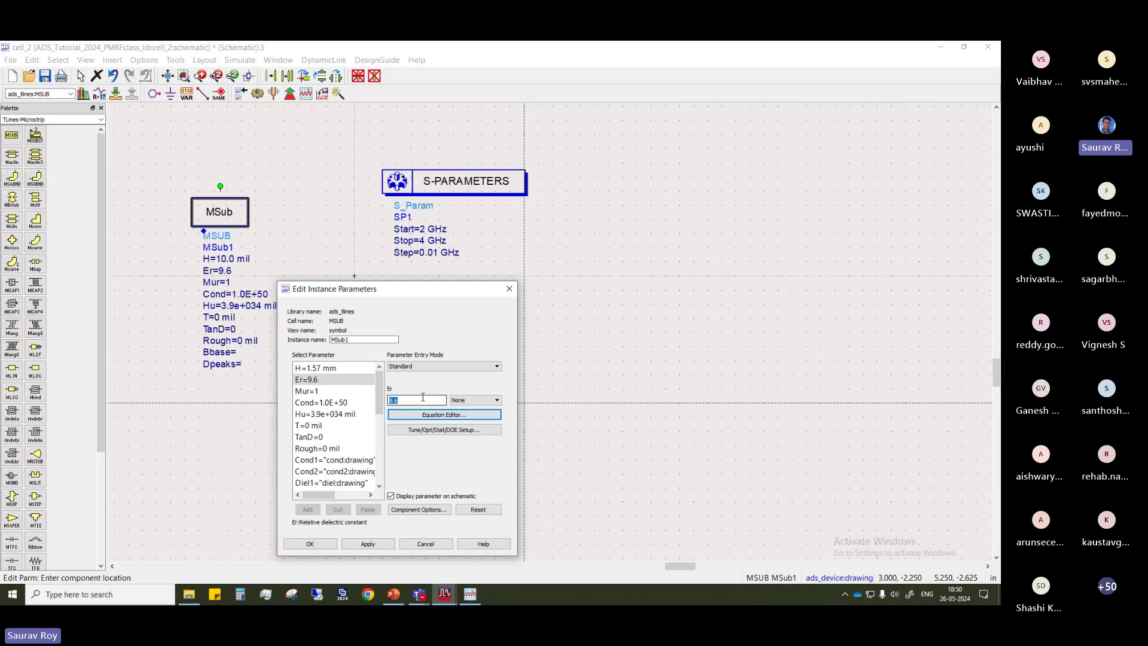
Set the substrate's relative dielectric constant Er to 4.3 and its conductor thickness T to 35 um
text(4.3)
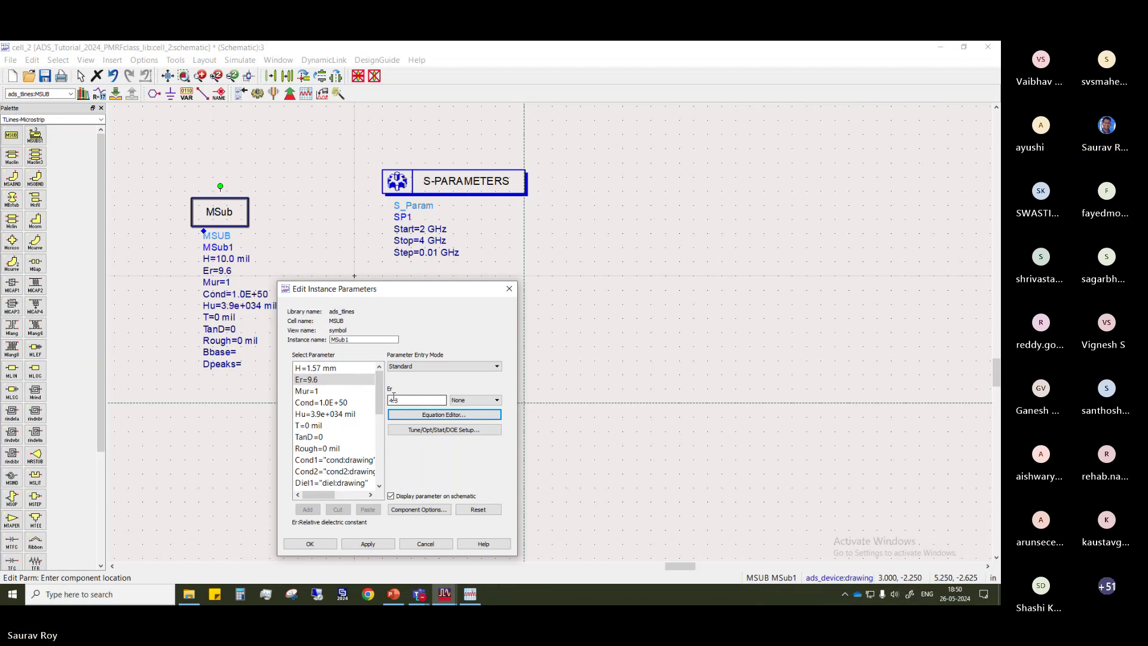
key(Return)
key(Return)
key(Return)
key(Return)
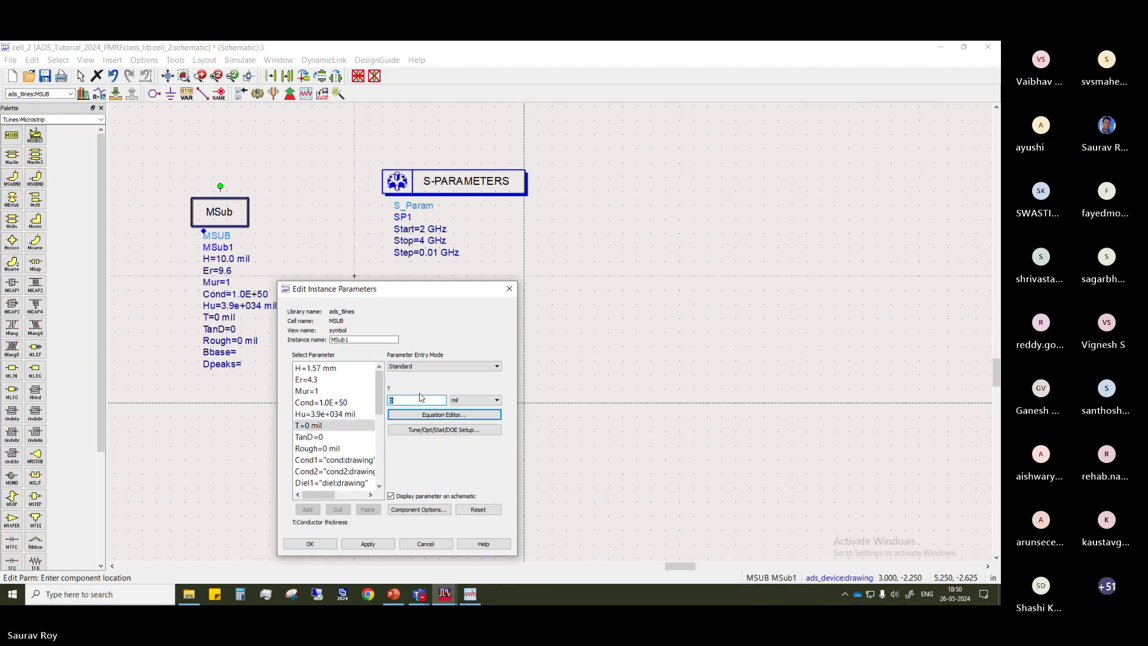
text(35)
click(475, 400)
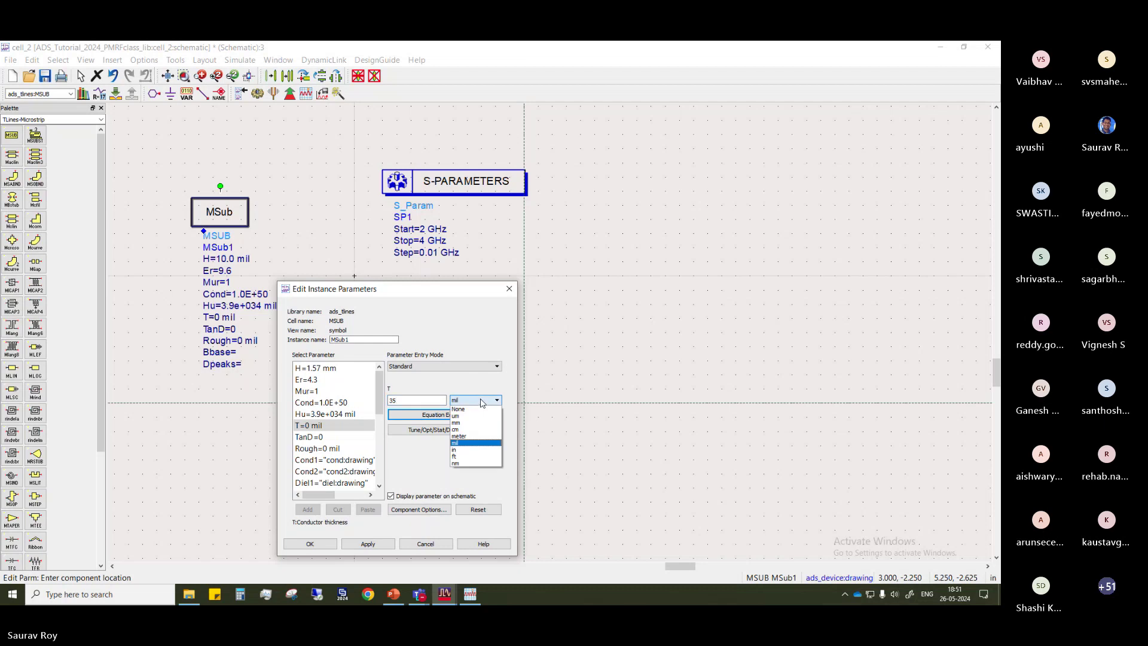
click(470, 415)
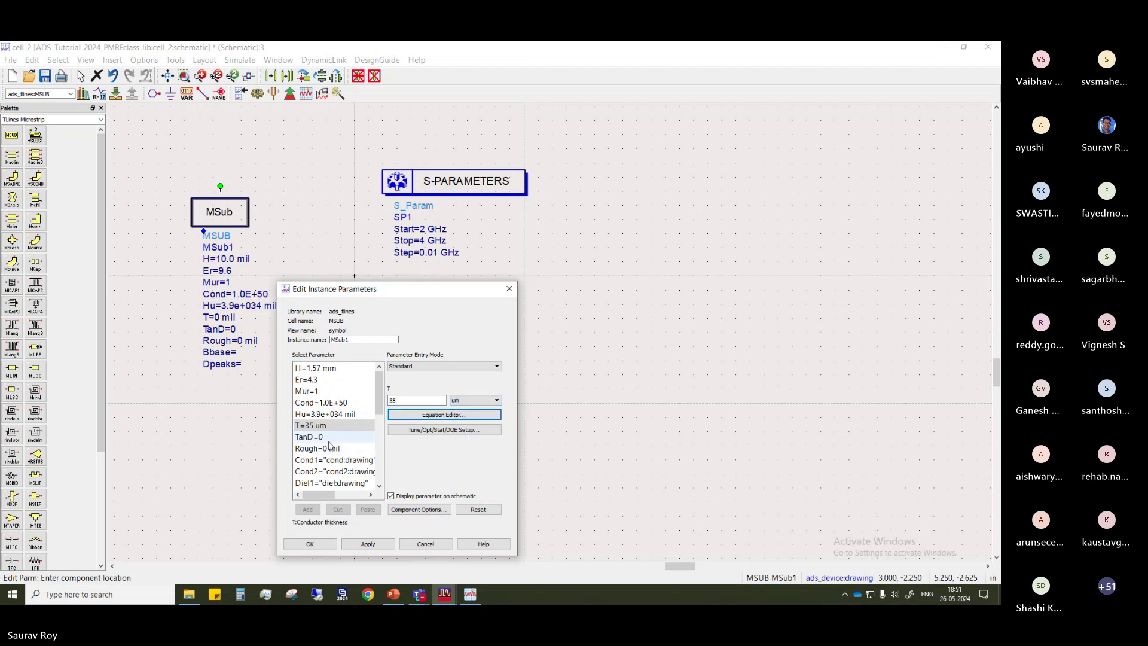
Set the substrate's loss tangent TanD to 0.025 and apply the MSUB parameters
key(Return)
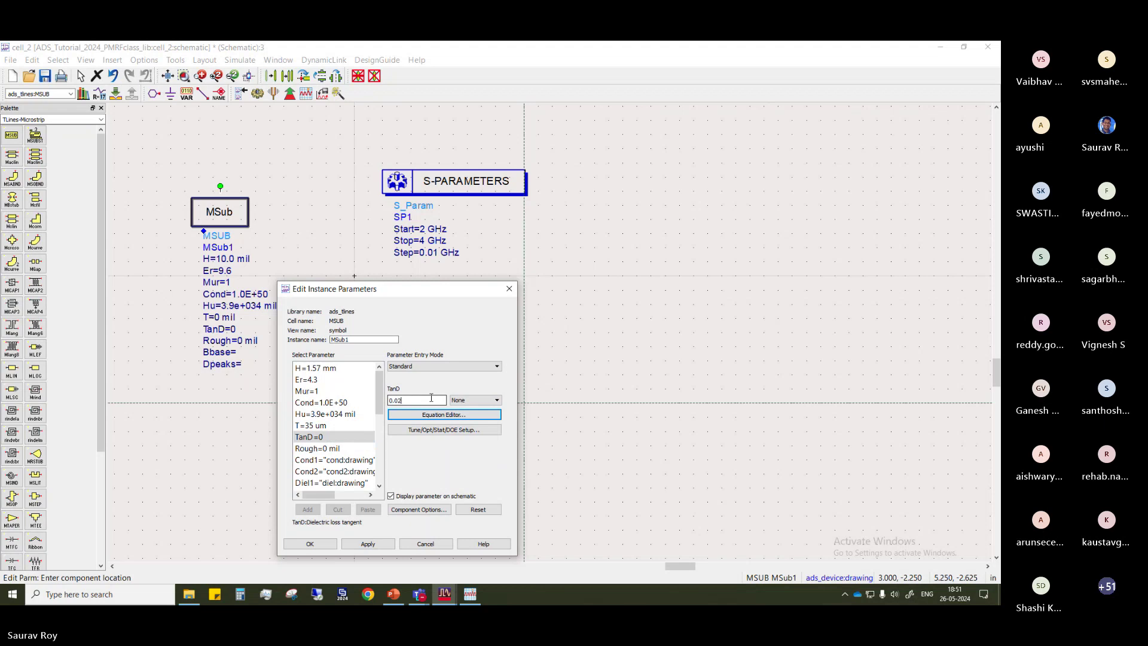
scroll(345, 435, down, 2)
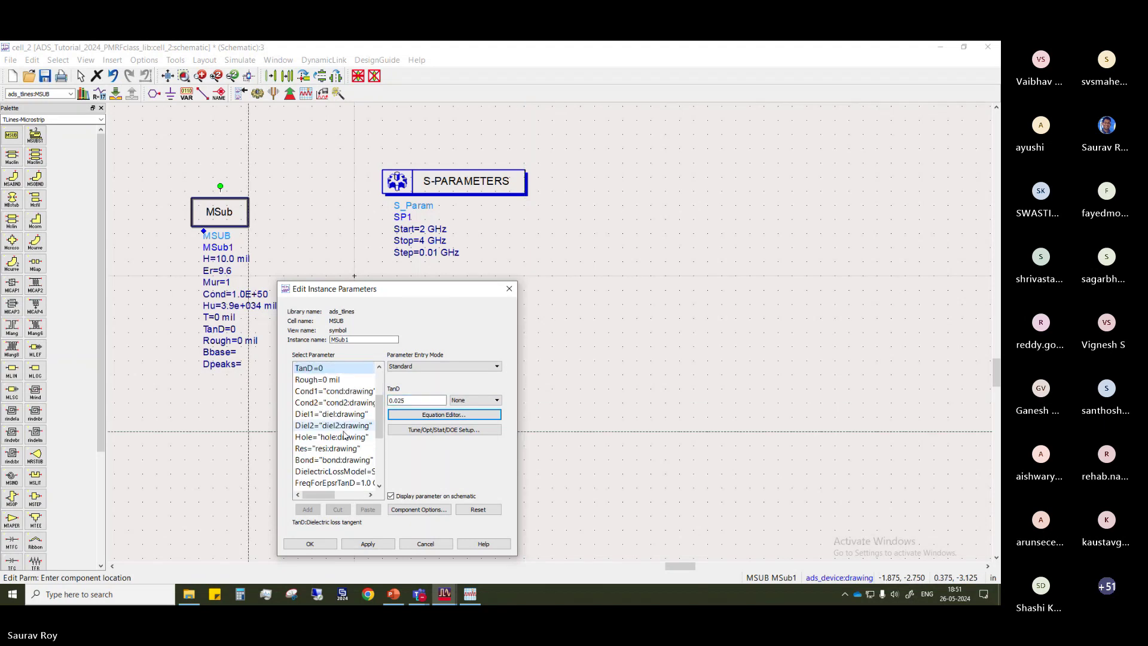
scroll(345, 436, up, 2)
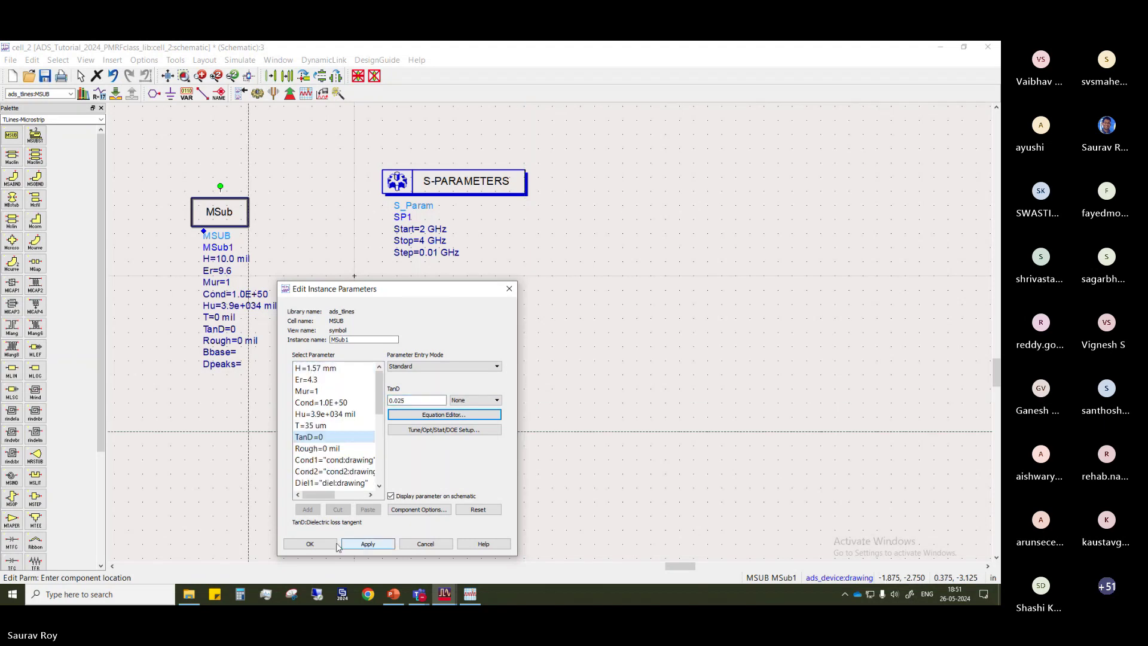
click(362, 545)
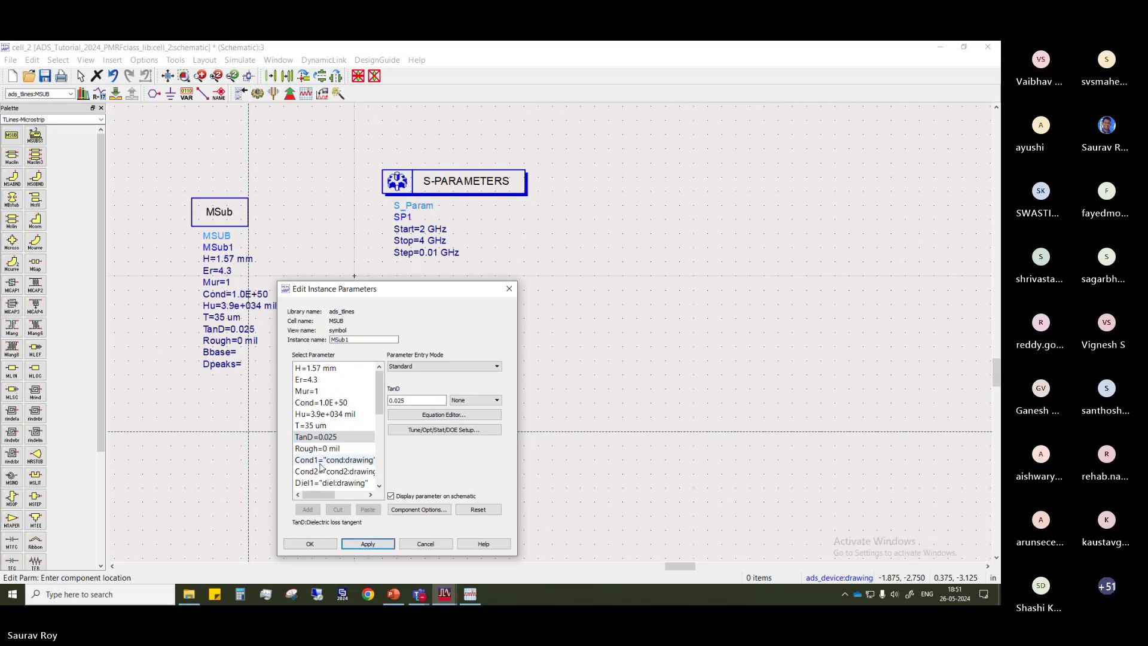
click(317, 545)
Place one VAR variable block in the free area beyond the S-parameter controller
drag(520, 233, 487, 208)
scroll(544, 313, up, 1)
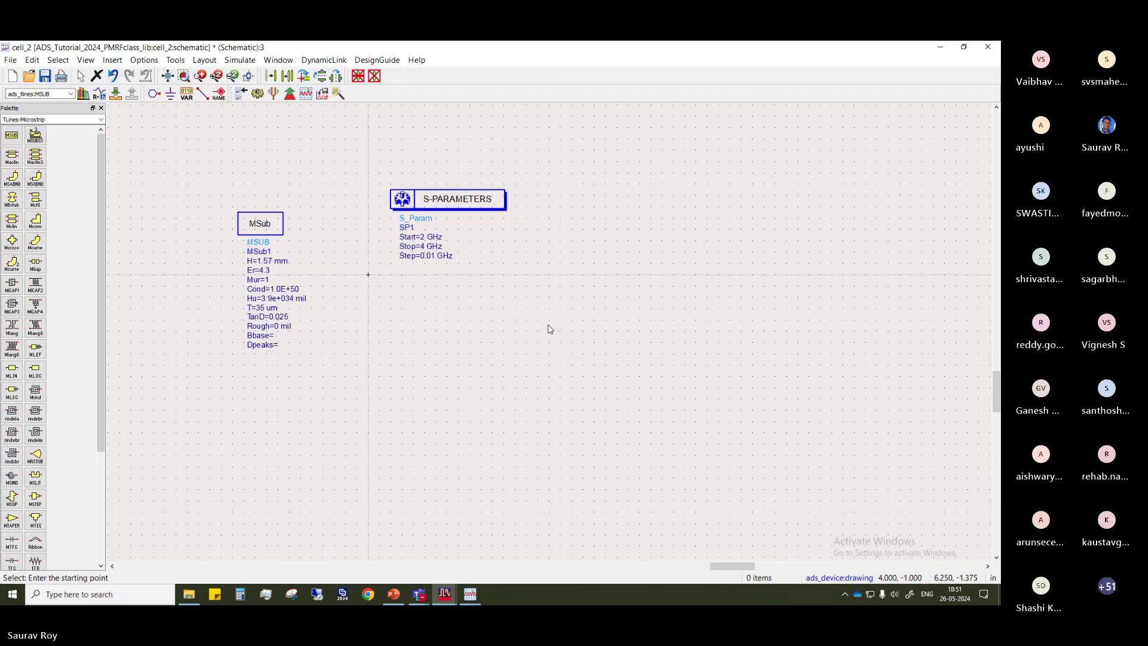
scroll(538, 331, up, 1)
scroll(526, 337, down, 2)
drag(541, 333, 492, 302)
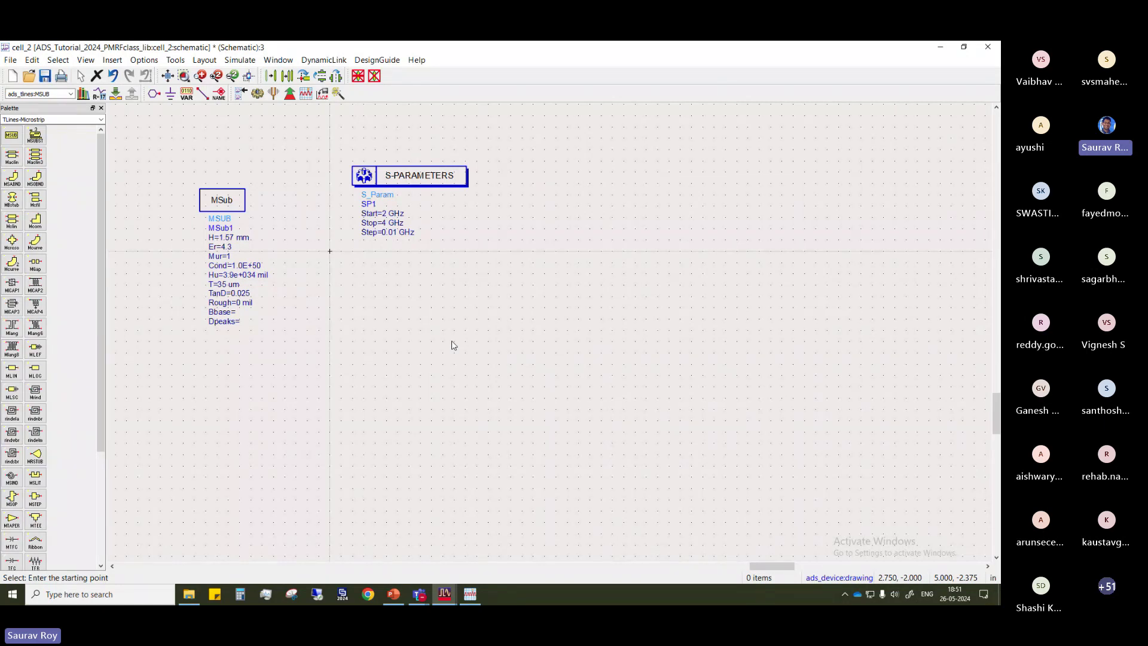
click(186, 93)
click(589, 166)
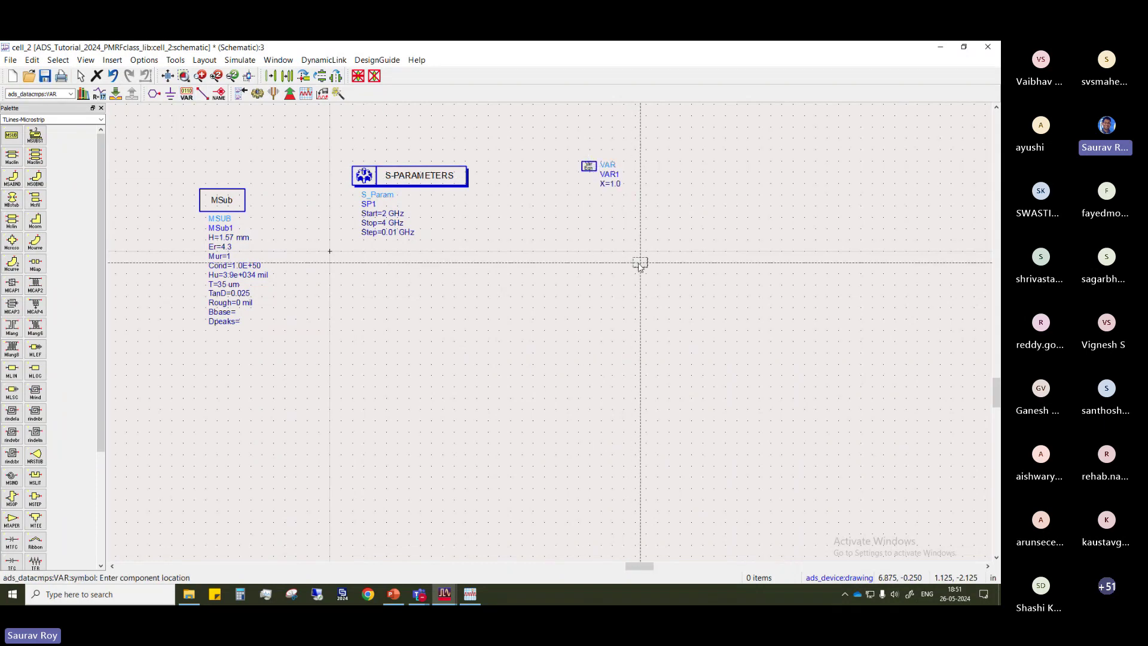
key(Escape)
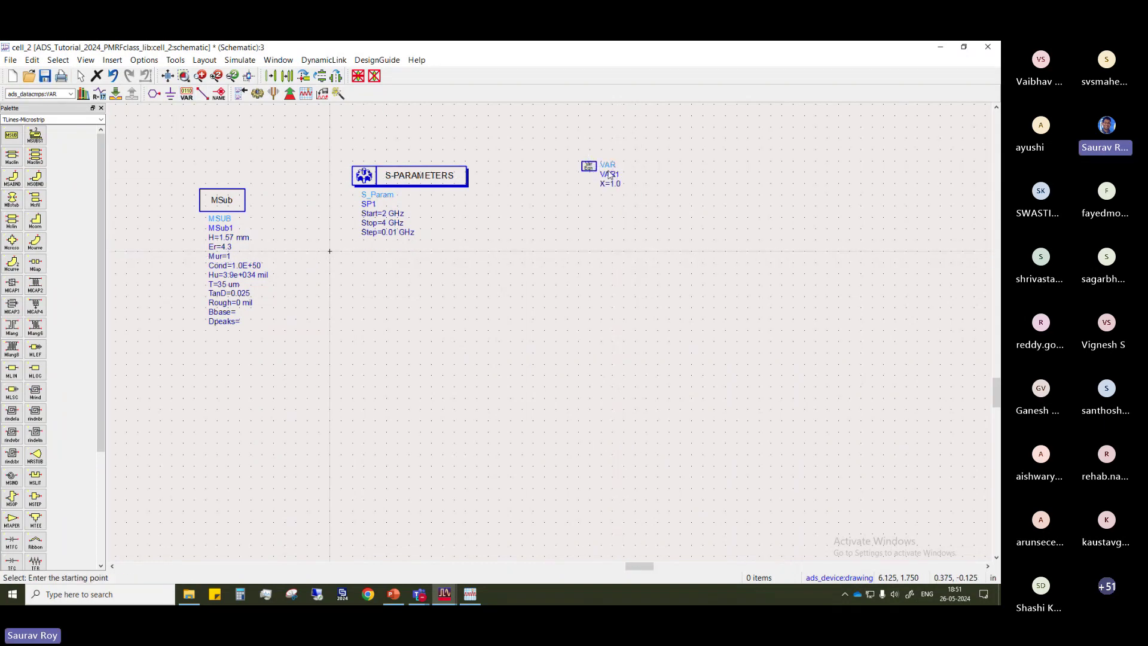
Add a unitless variable w50 with the value 3.06 to the VAR block
double_click(608, 172)
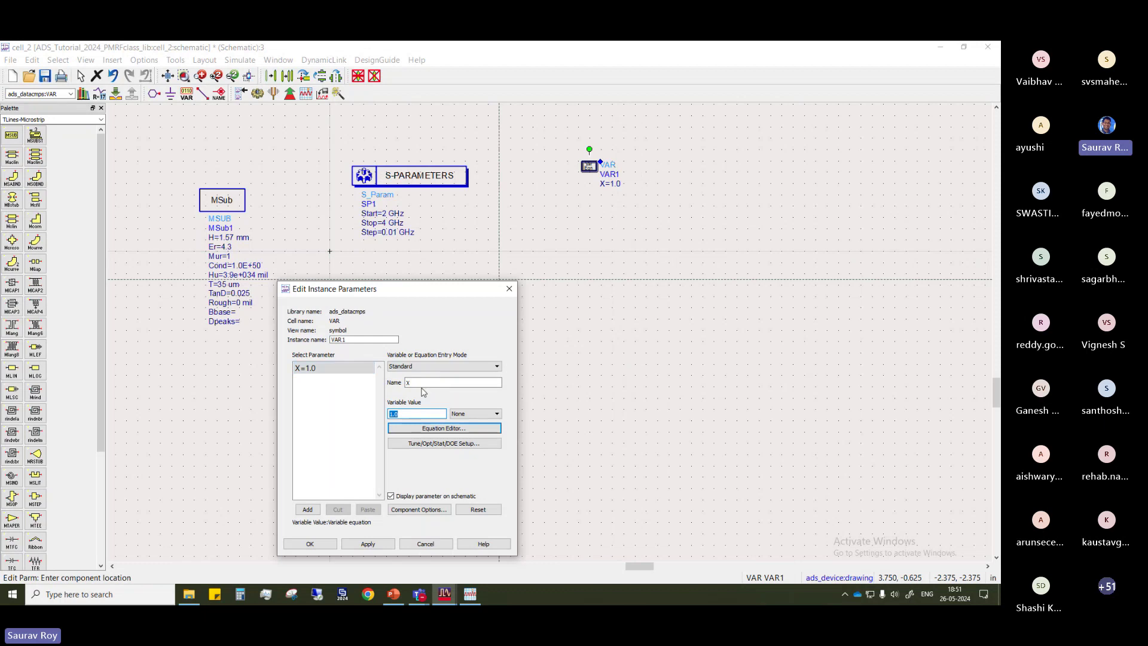
drag(429, 382, 358, 365)
text(w50)
drag(421, 415, 323, 405)
text(3.06)
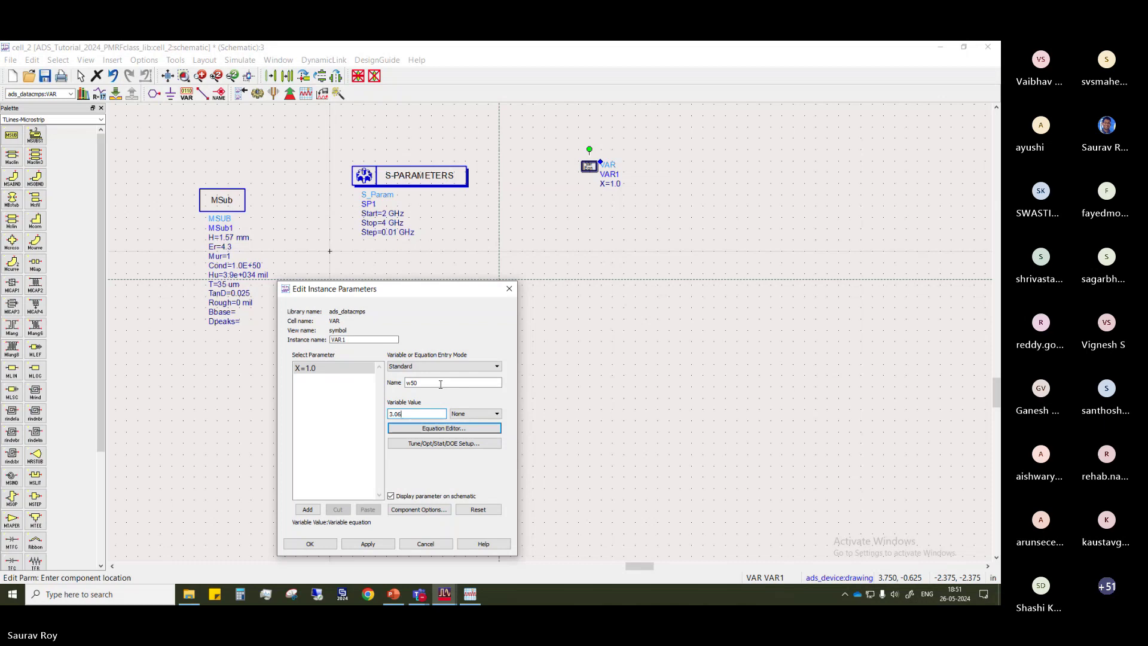
click(496, 413)
click(496, 422)
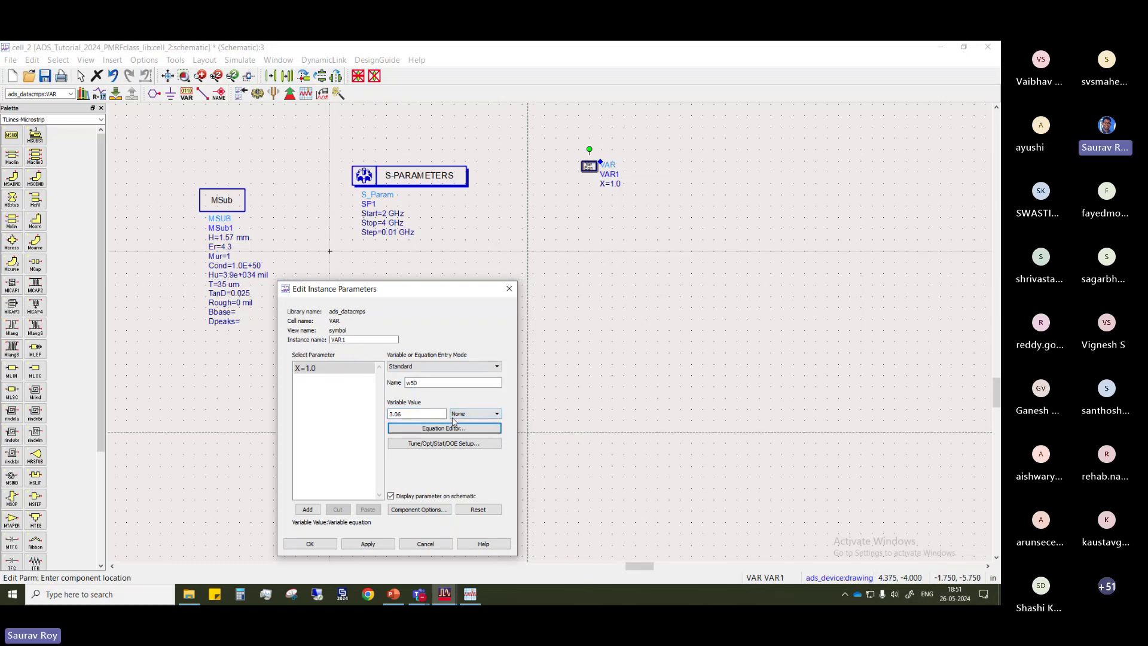
click(307, 509)
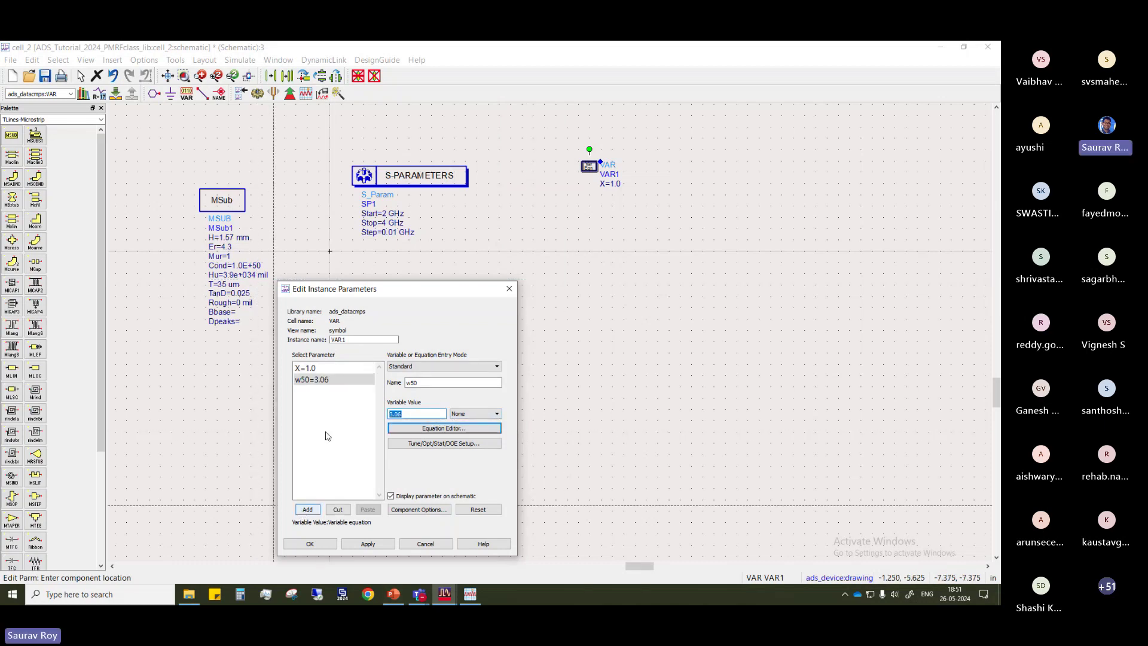
Add a variable w70 with the value 1.6 to the VAR block
click(432, 383)
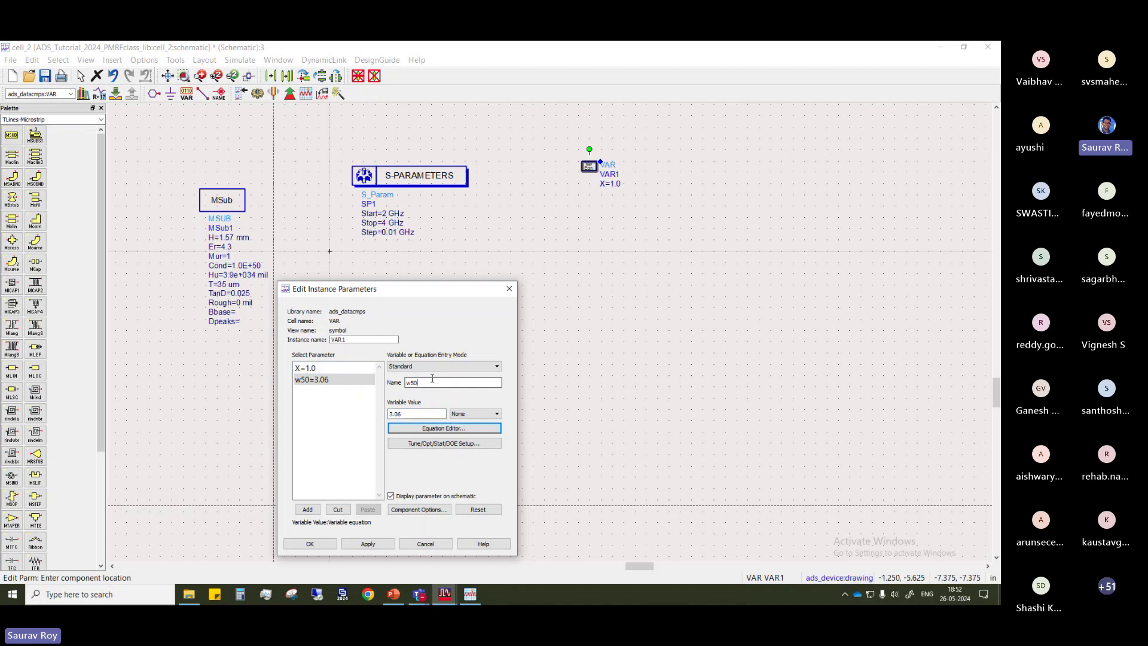
key(BackSpace)
key(BackSpace)
text(70)
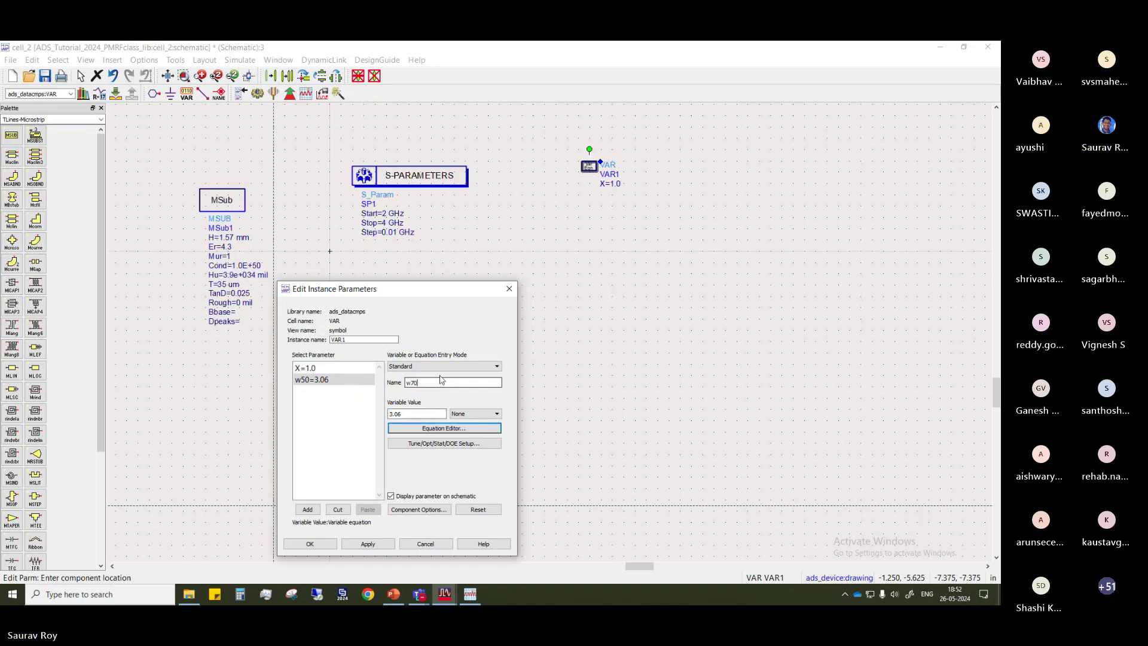
key(Tab)
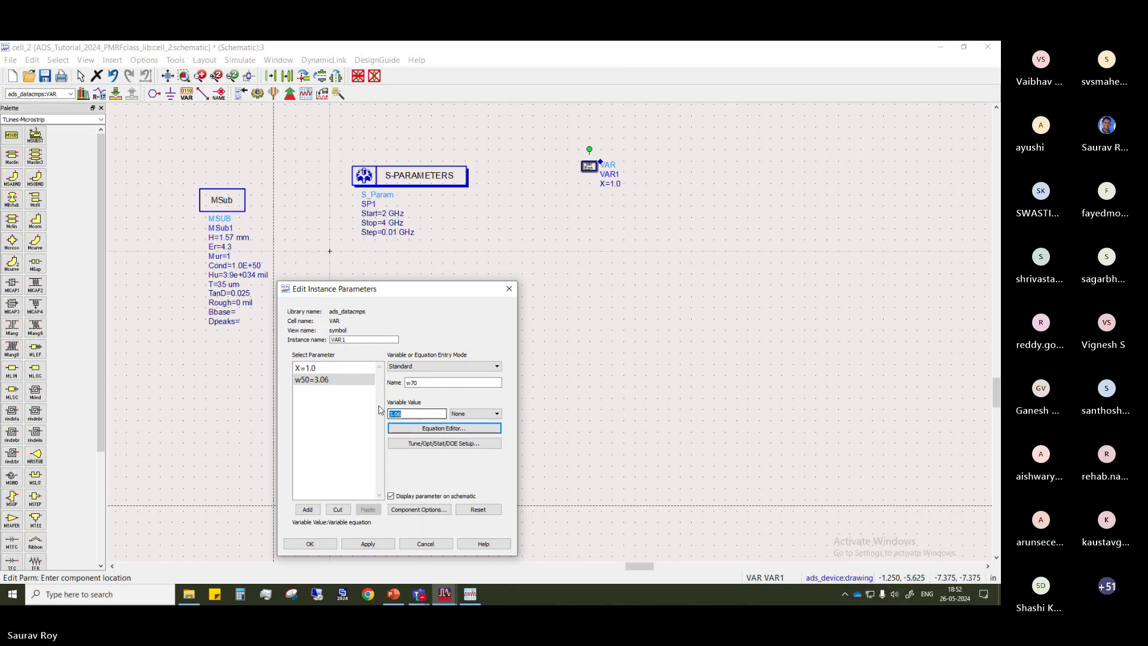
text(1.)
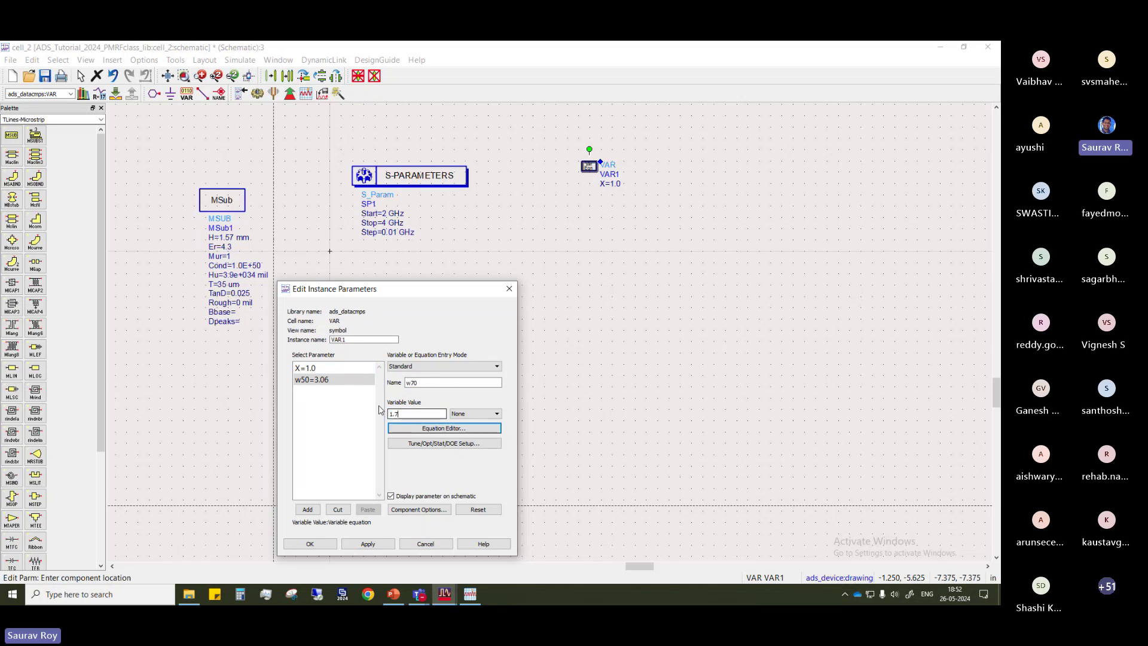
text(6)
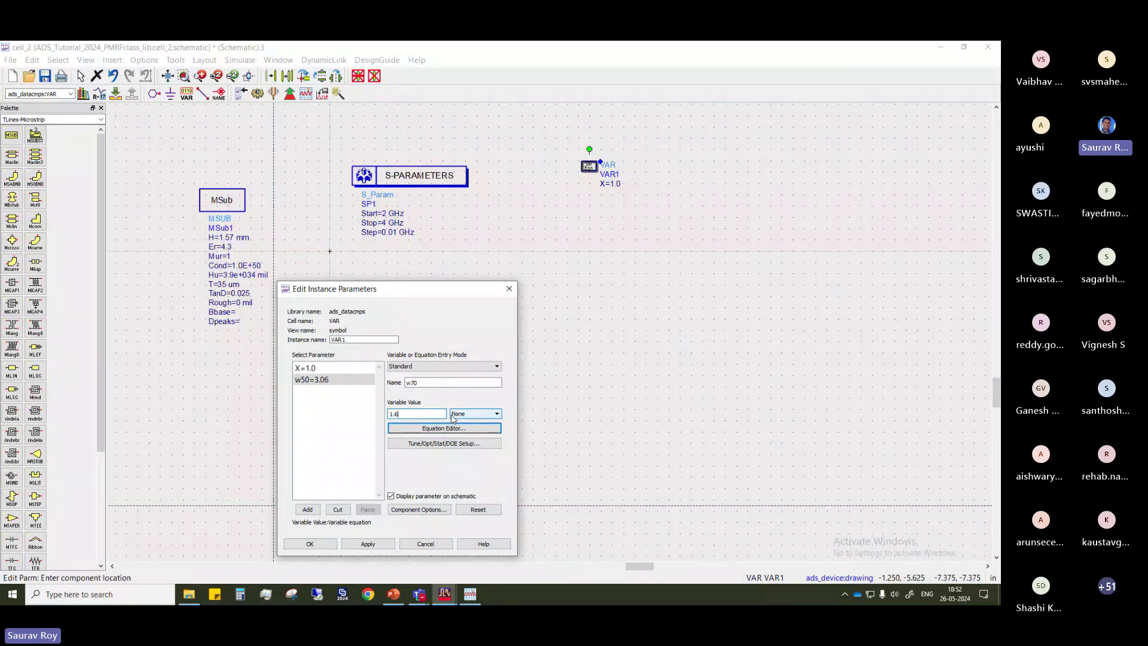
click(307, 510)
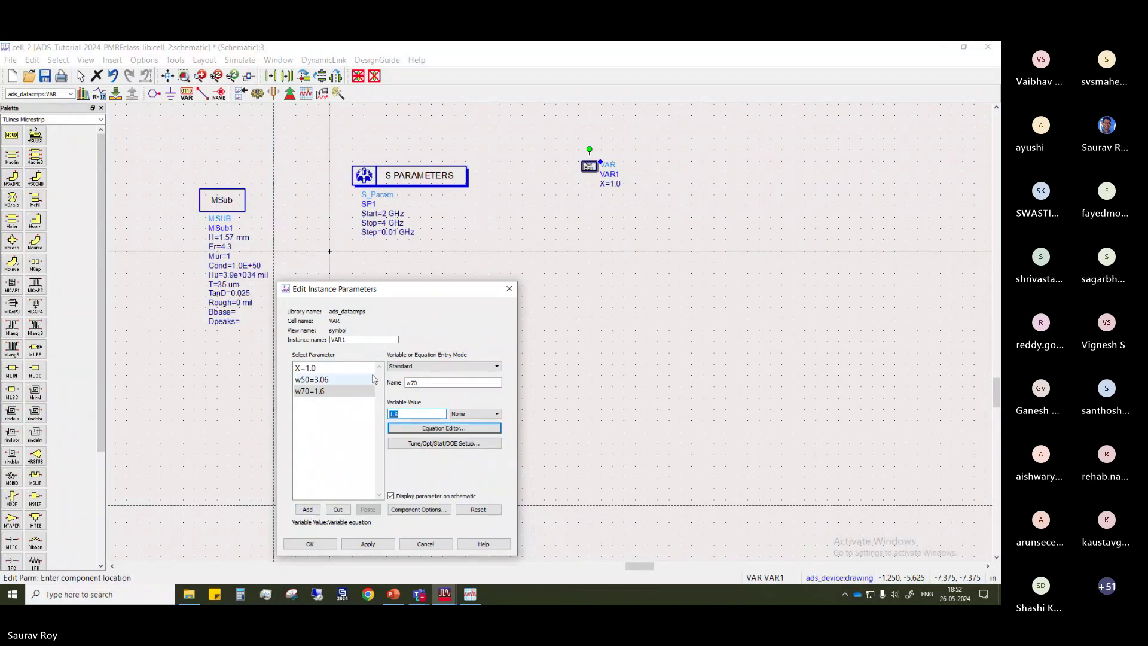
Try to add a variable l2 with the value 7.7 to the VAR block
drag(441, 383, 330, 382)
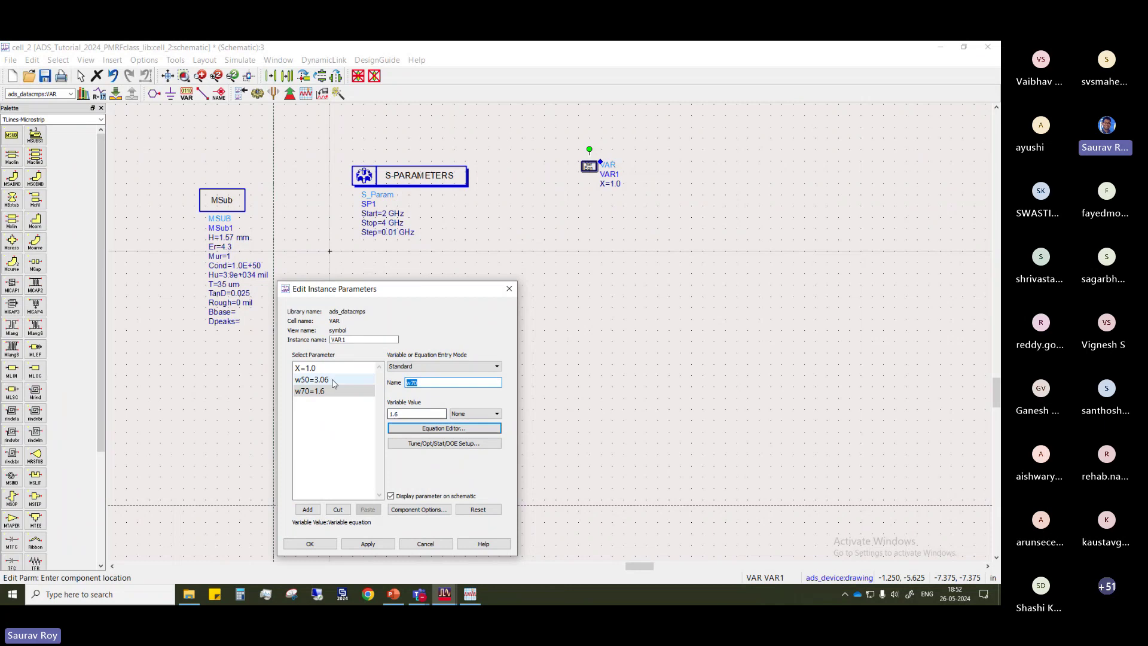
text(l)
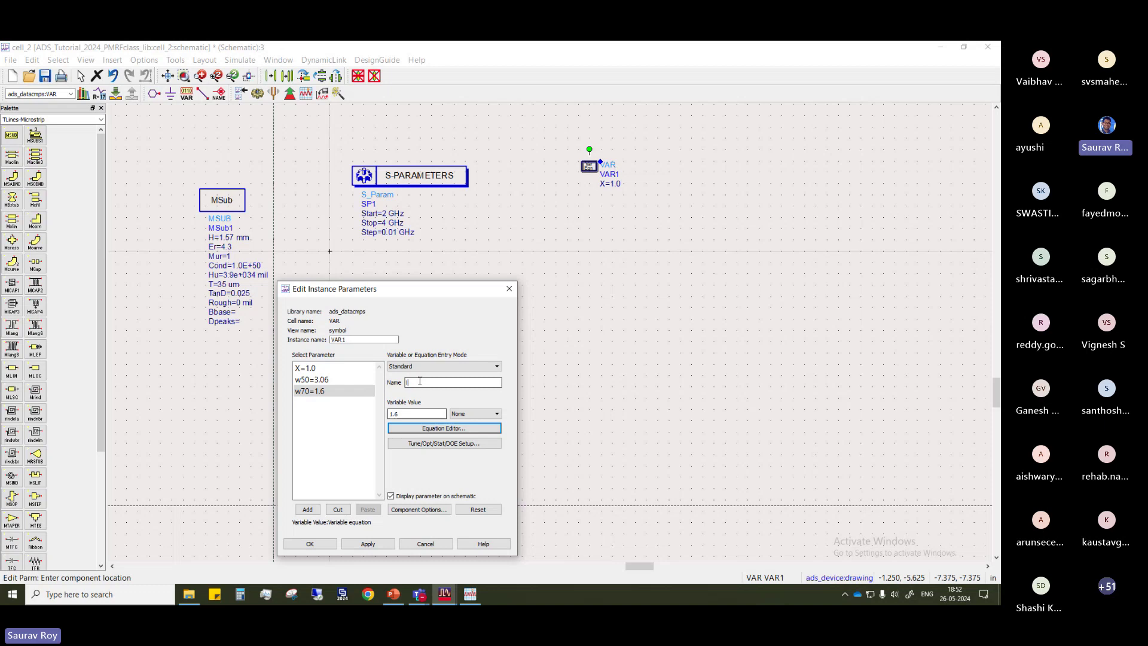
text(2)
key(Tab)
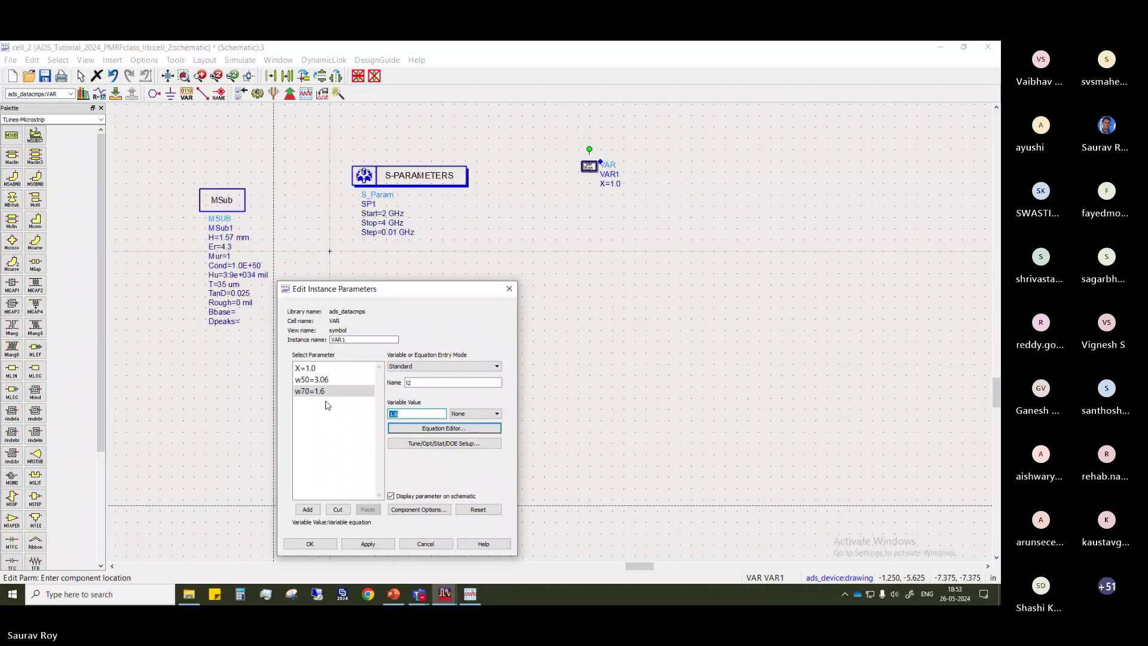
text(7.7)
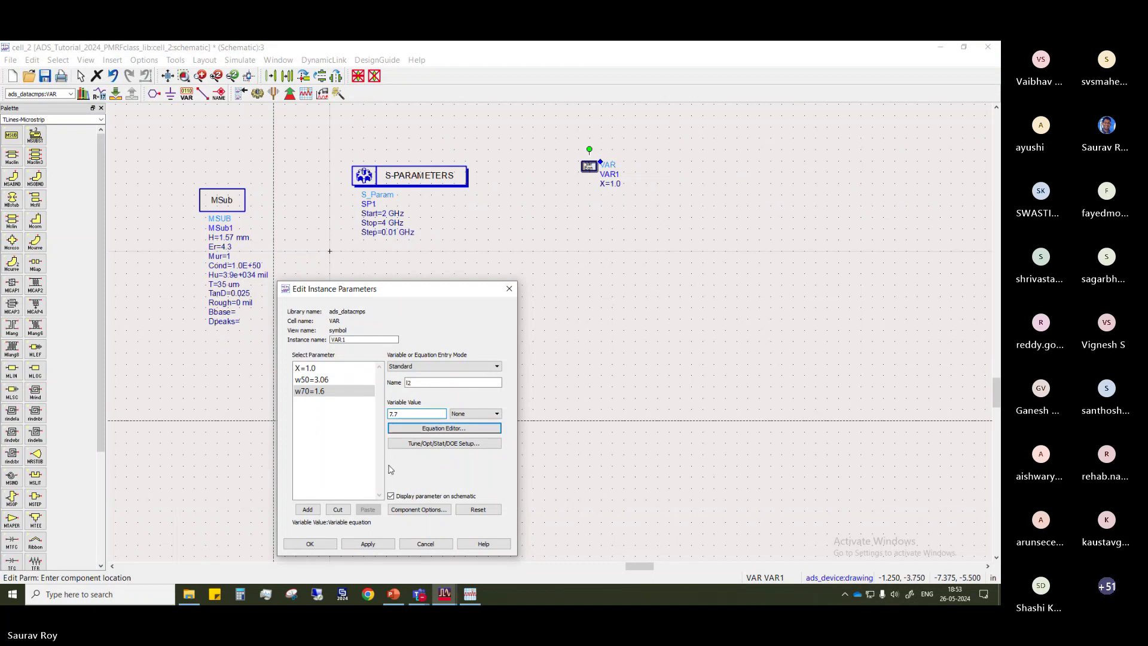
click(435, 384)
key(BackSpace)
text(3)
key(BackSpace)
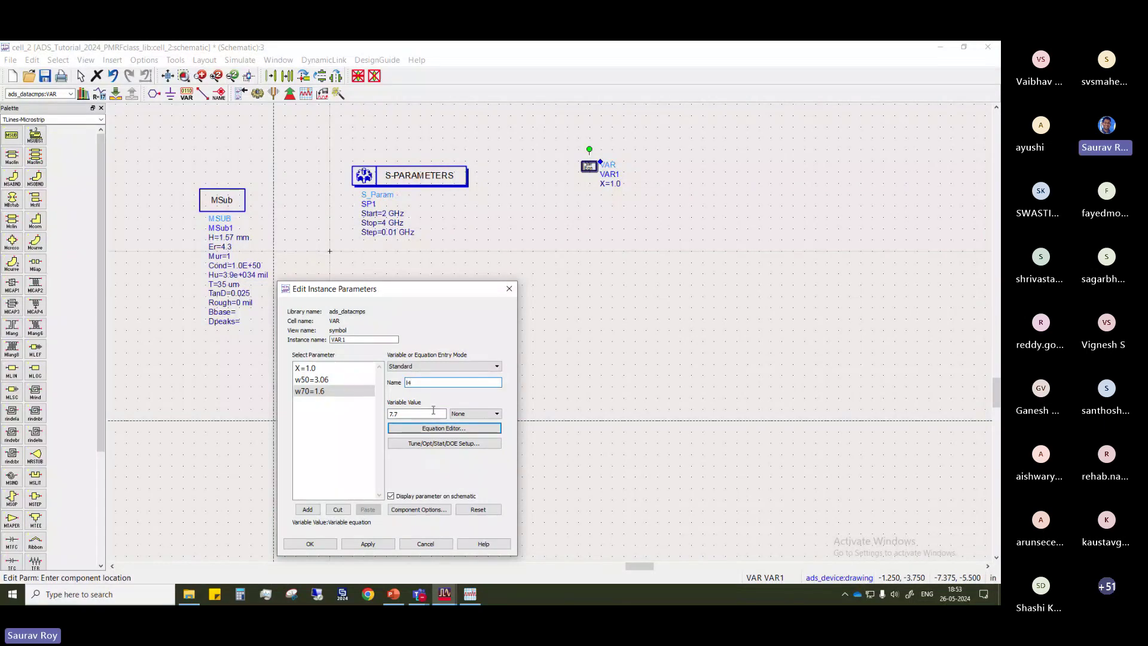
key(BackSpace)
text(2)
click(306, 510)
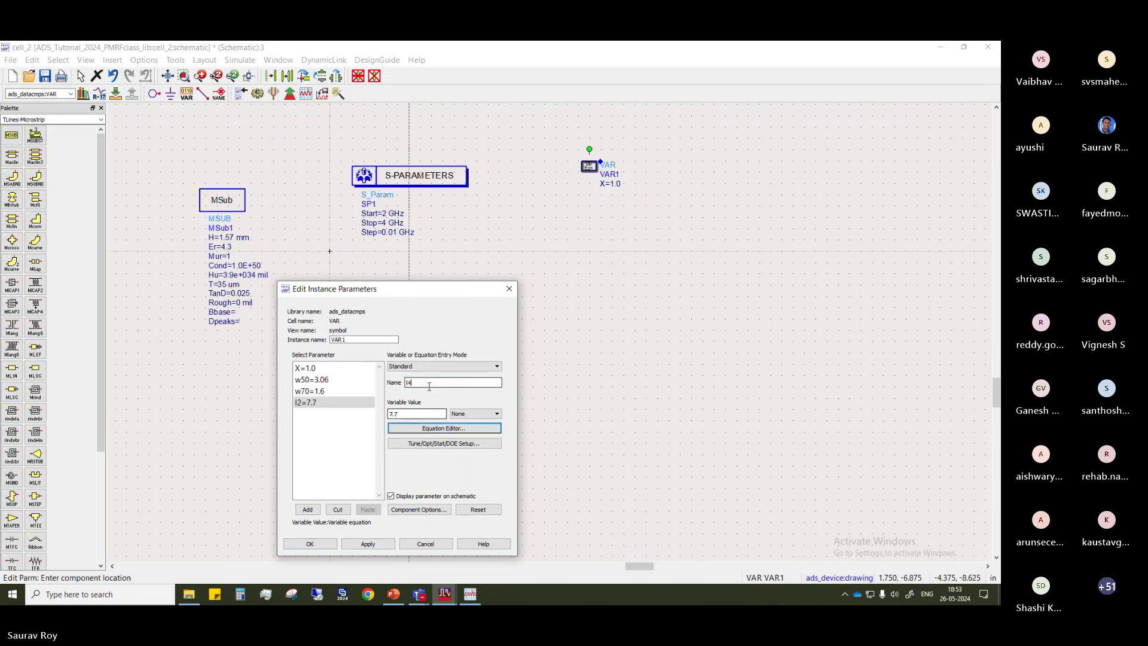
Try to add a variable l4 with the value 2 to the VAR block and confirm the parameters
key(Tab)
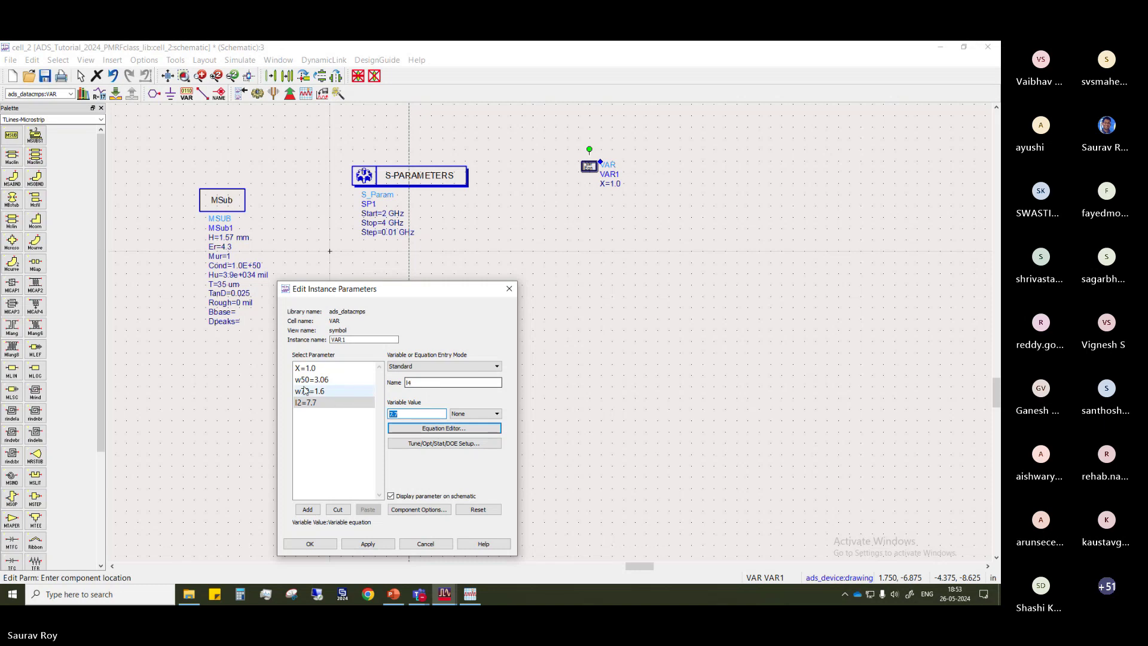
text(2)
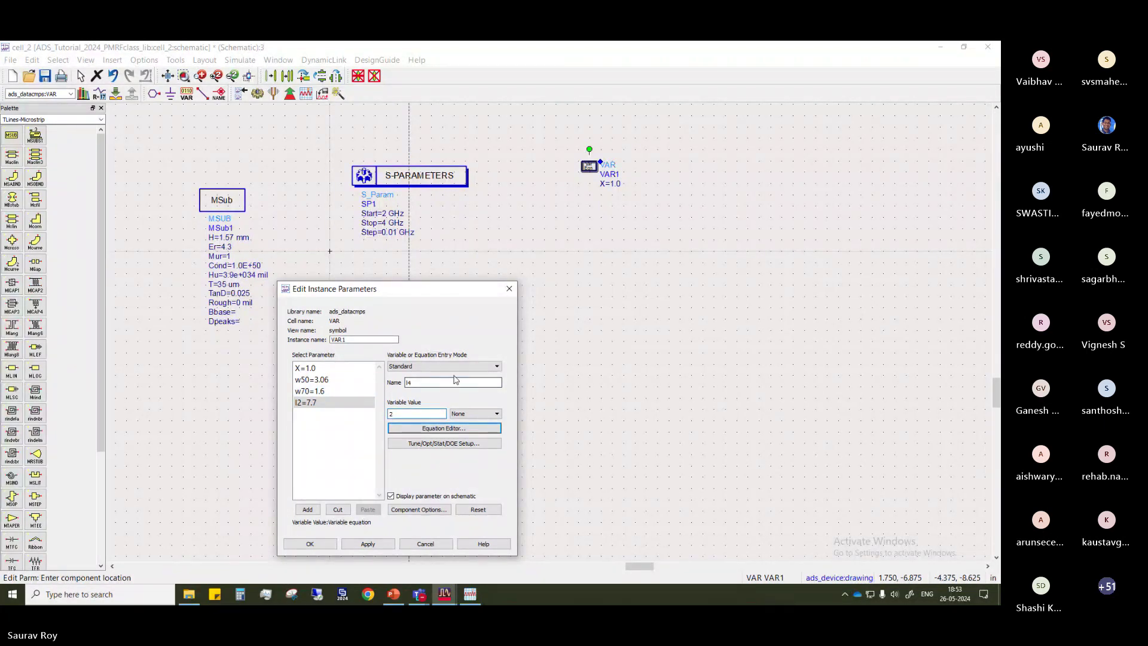
click(348, 434)
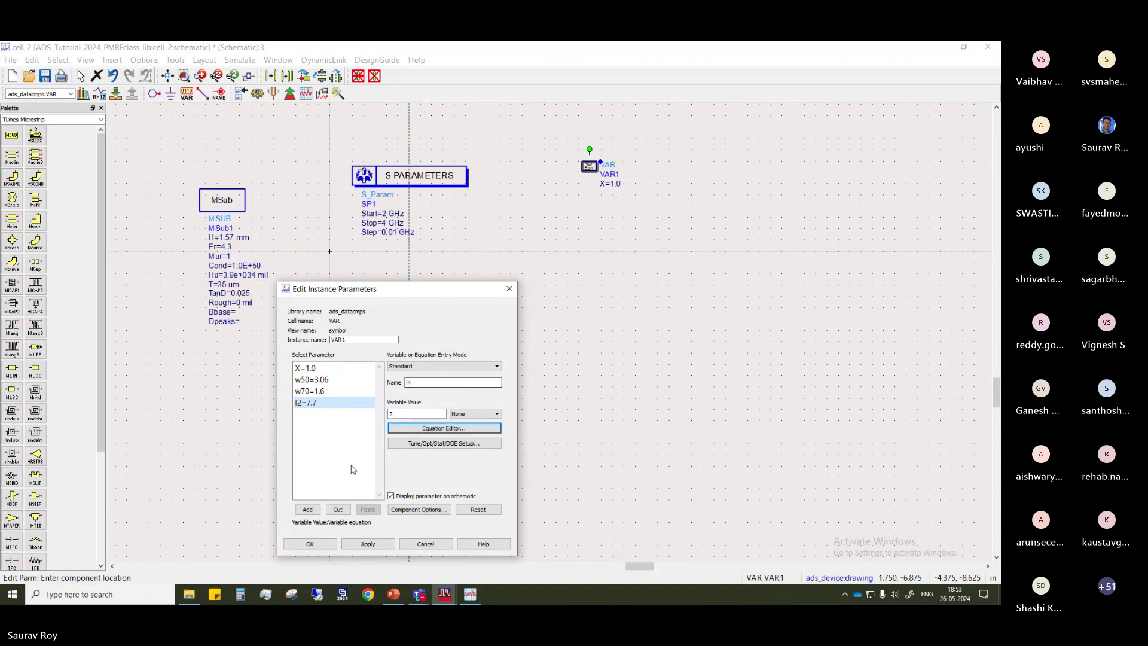
click(308, 510)
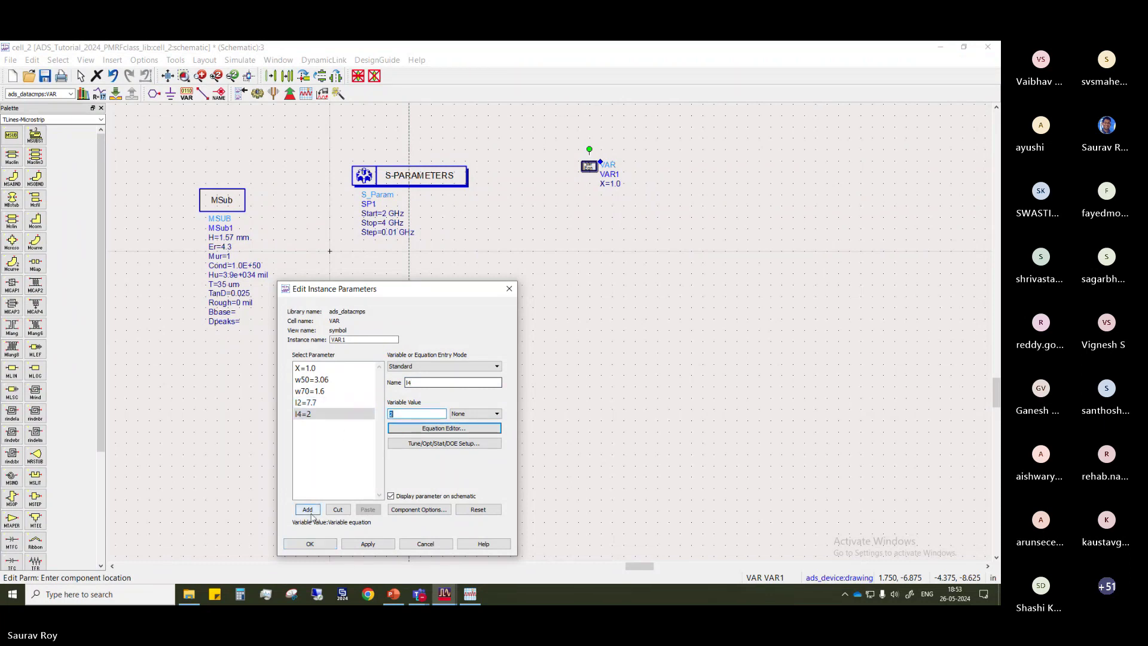
drag(435, 289, 500, 268)
key(Return)
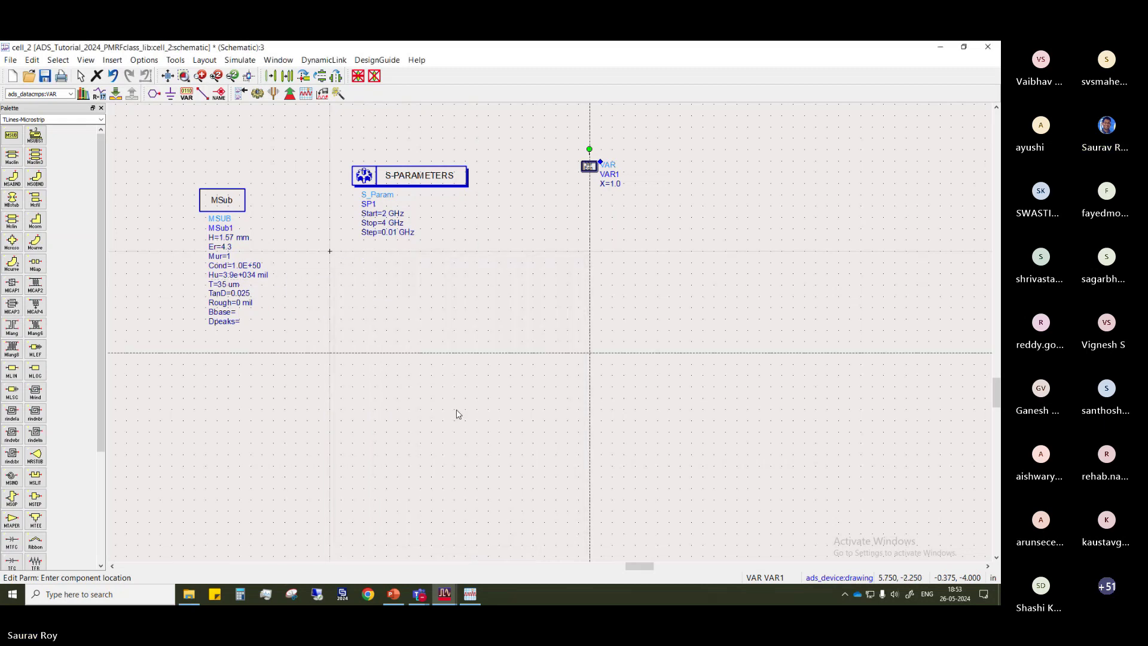
Reopen the VAR block's parameters and add a unitless variable w50 with the value 3.06
click(619, 189)
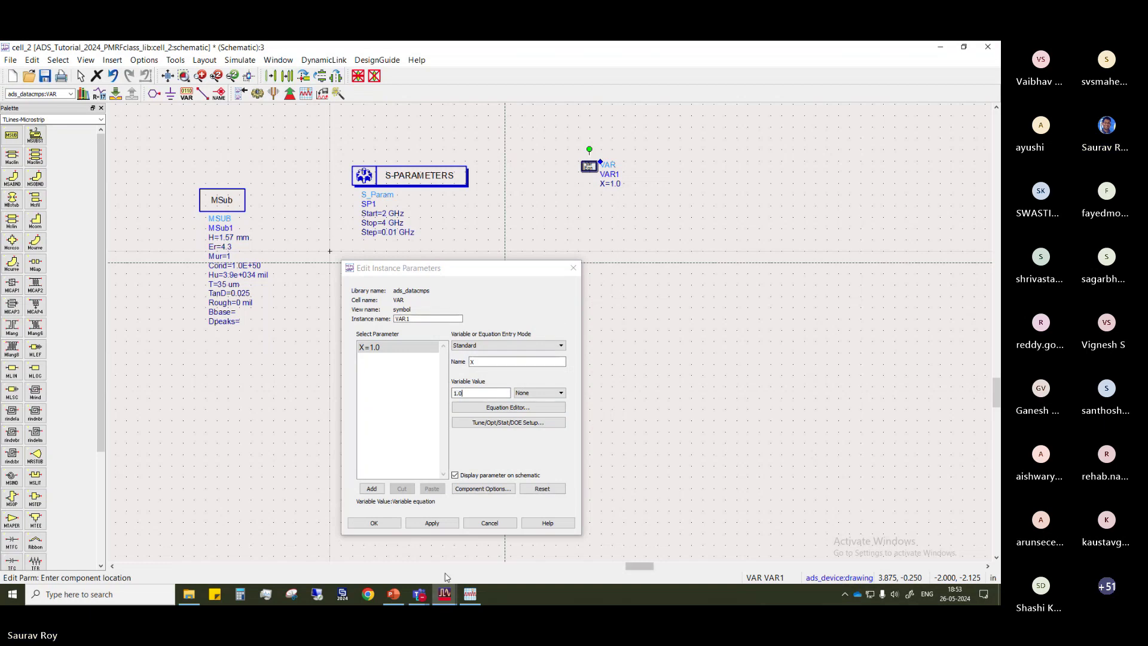
mouse_move(445, 594)
click(492, 537)
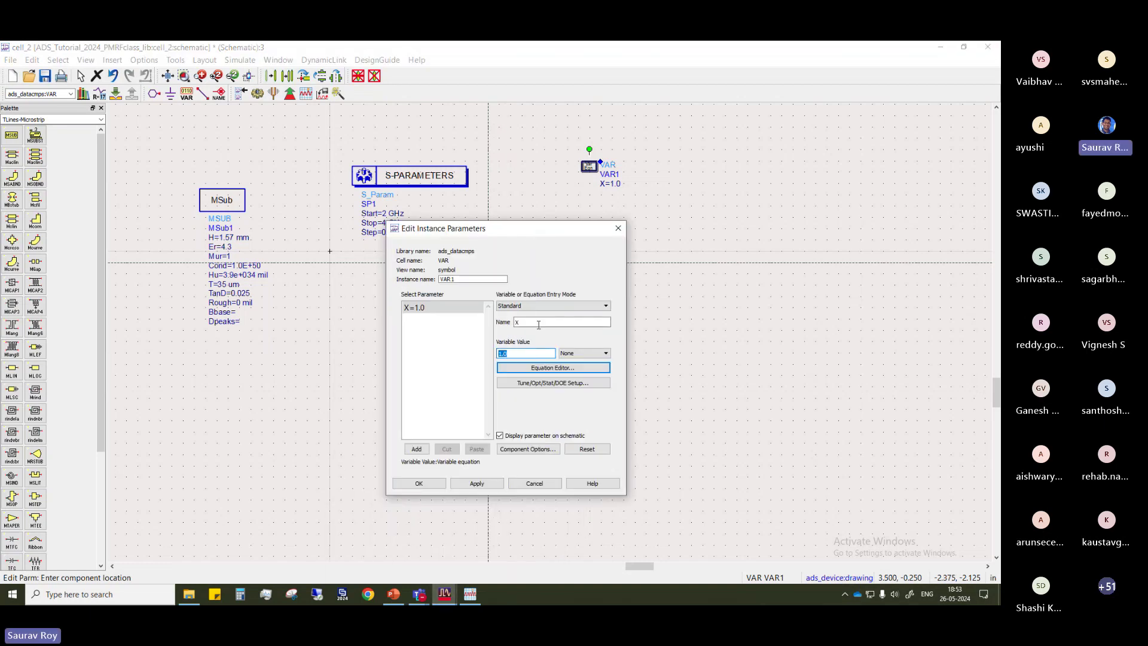
click(518, 320)
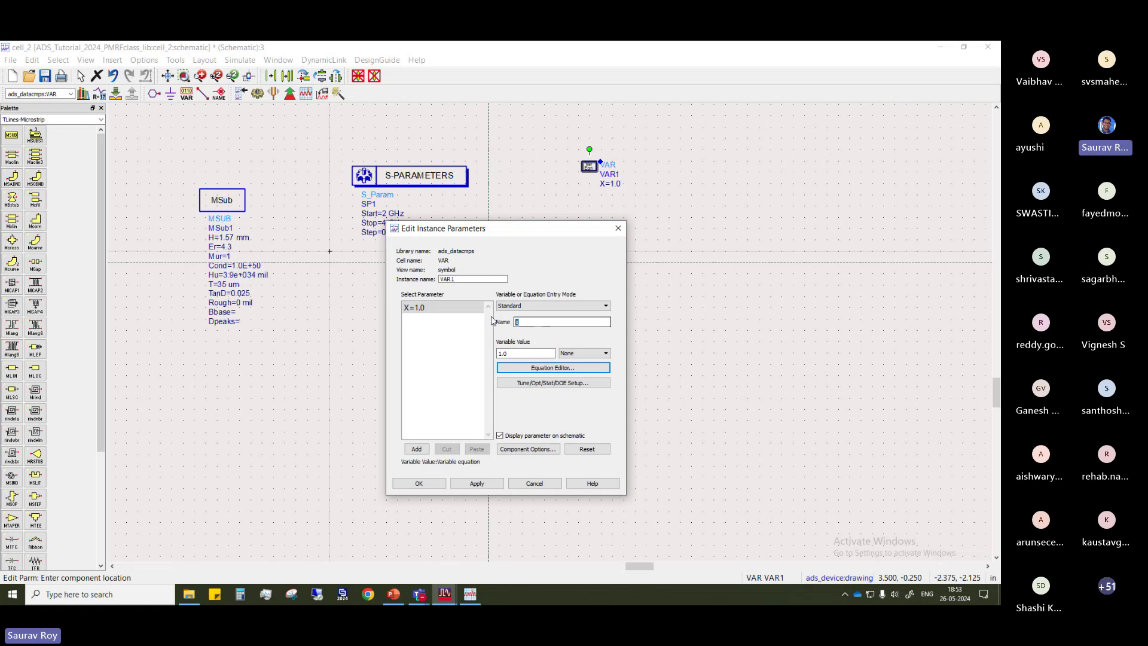
text(Y)
key(BackSpace)
text(w50)
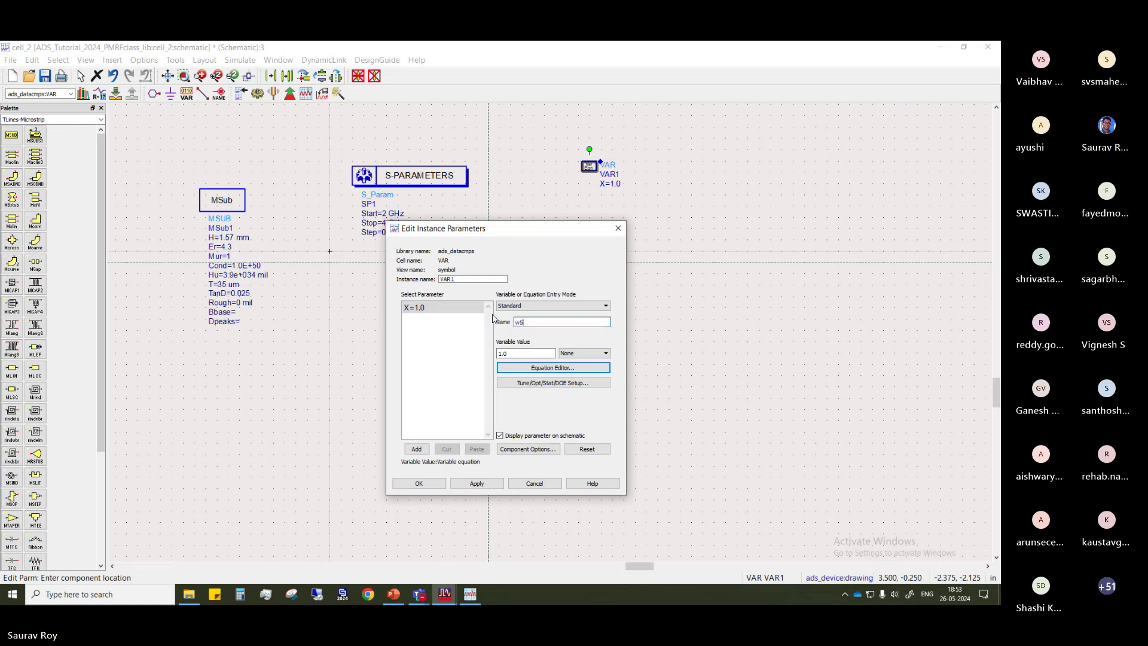
key(Tab)
text(3.)
click(417, 449)
Add a variable w70 with the value 1.6 to the VAR block
click(542, 323)
key(BackSpace)
key(BackSpace)
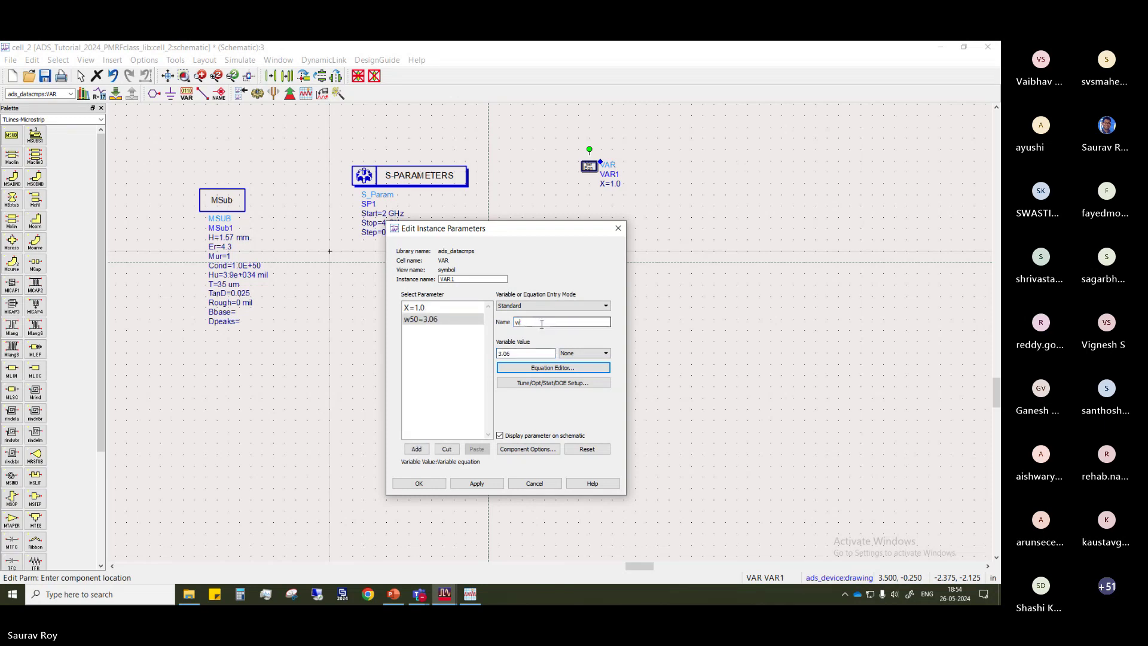
text(70)
key(Tab)
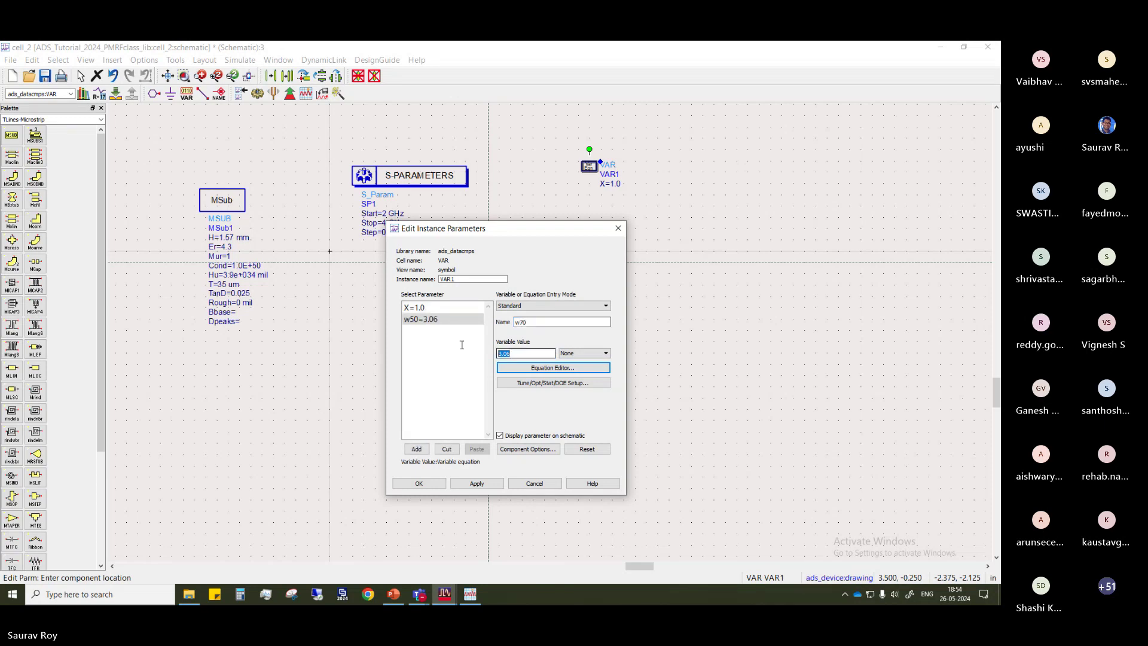
text(1.6)
click(417, 449)
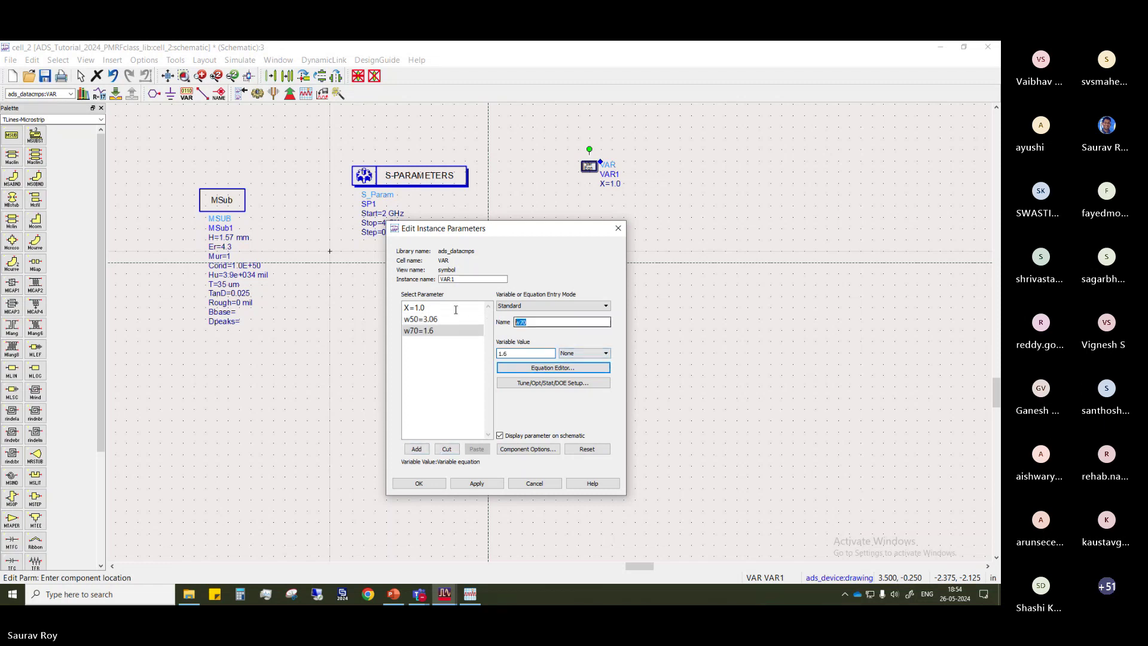
Add a variable l2 with the value 7.7 to the VAR block
text(l2)
key(Tab)
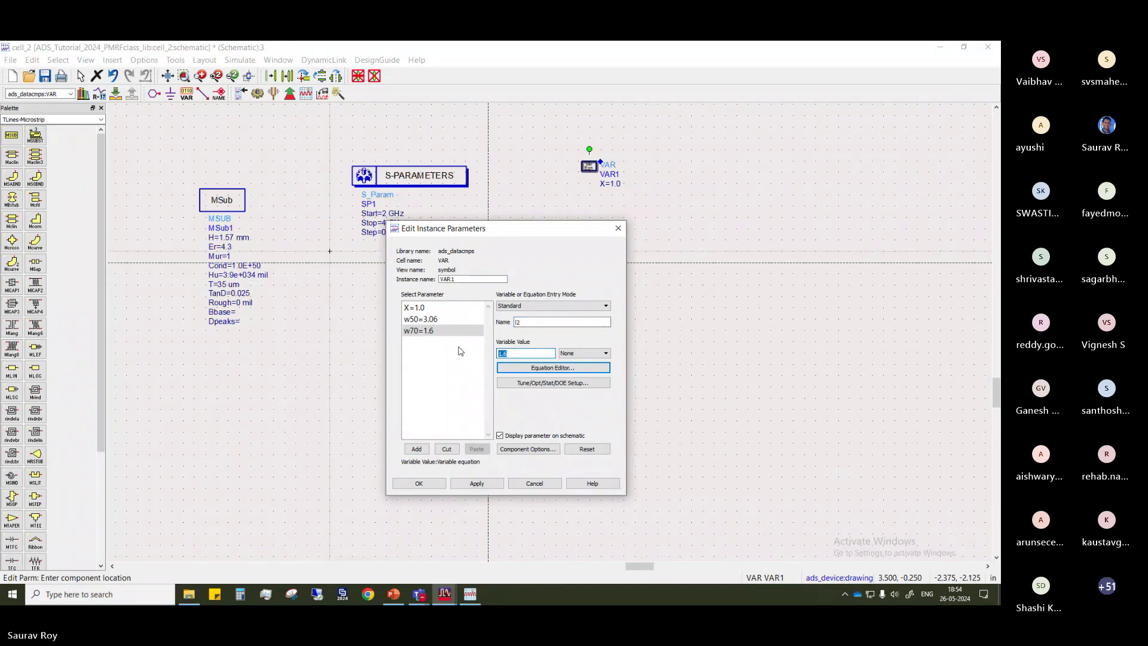
text(7.7)
click(416, 449)
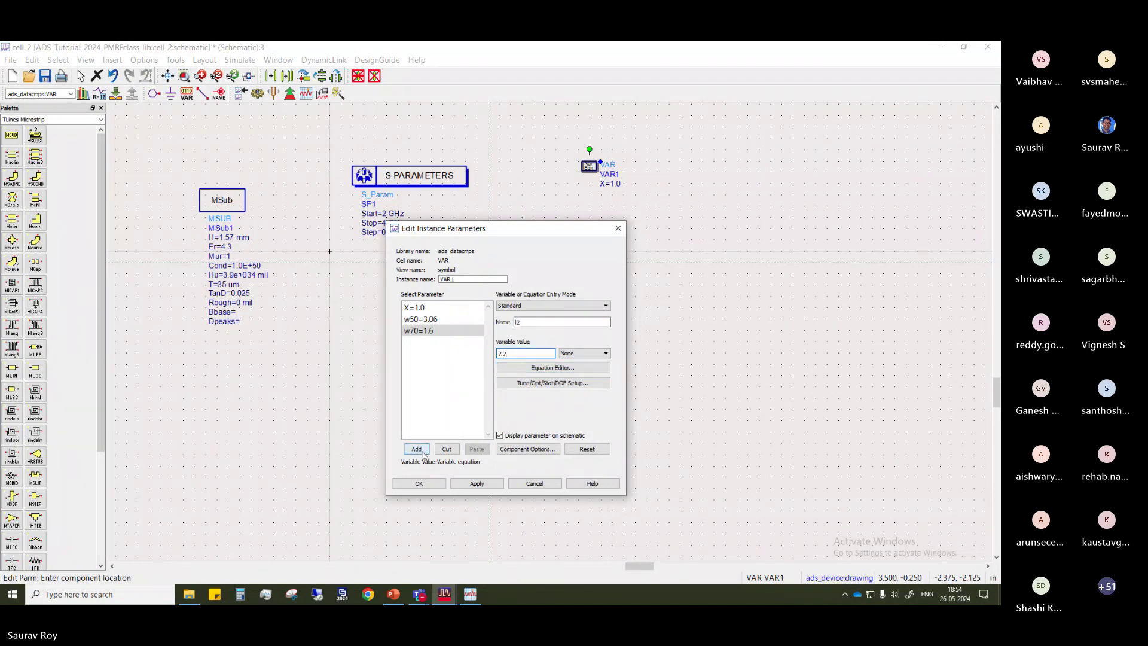
Add a variable l4 with the value 2 and apply the variable list to the VAR block
click(539, 322)
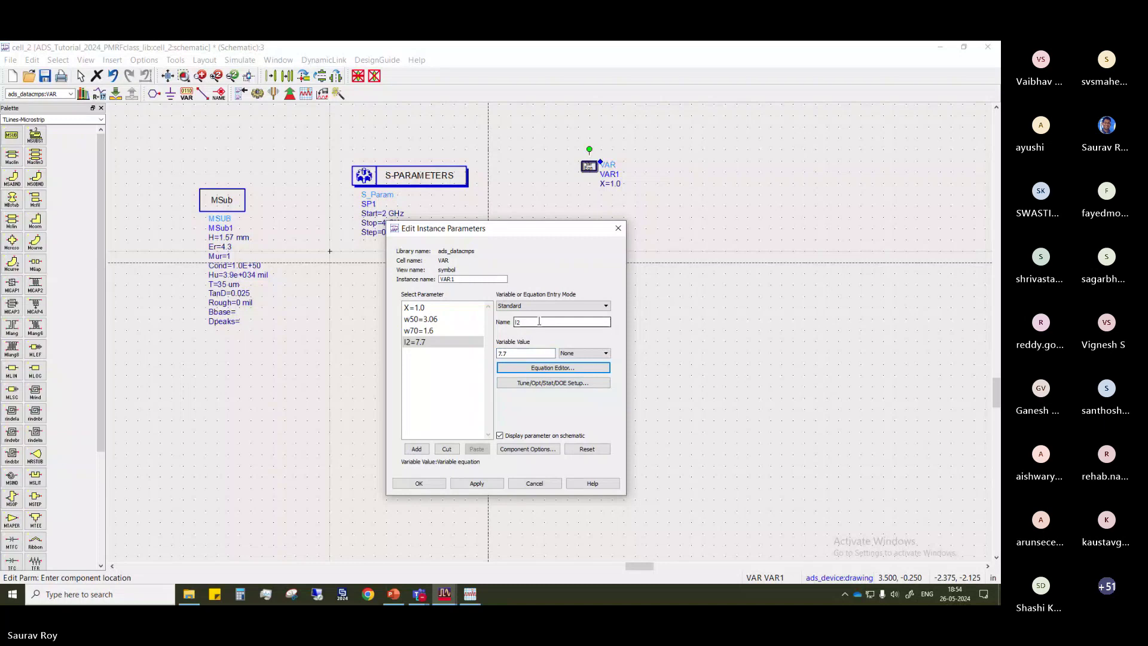
key(Tab)
text(2)
click(416, 449)
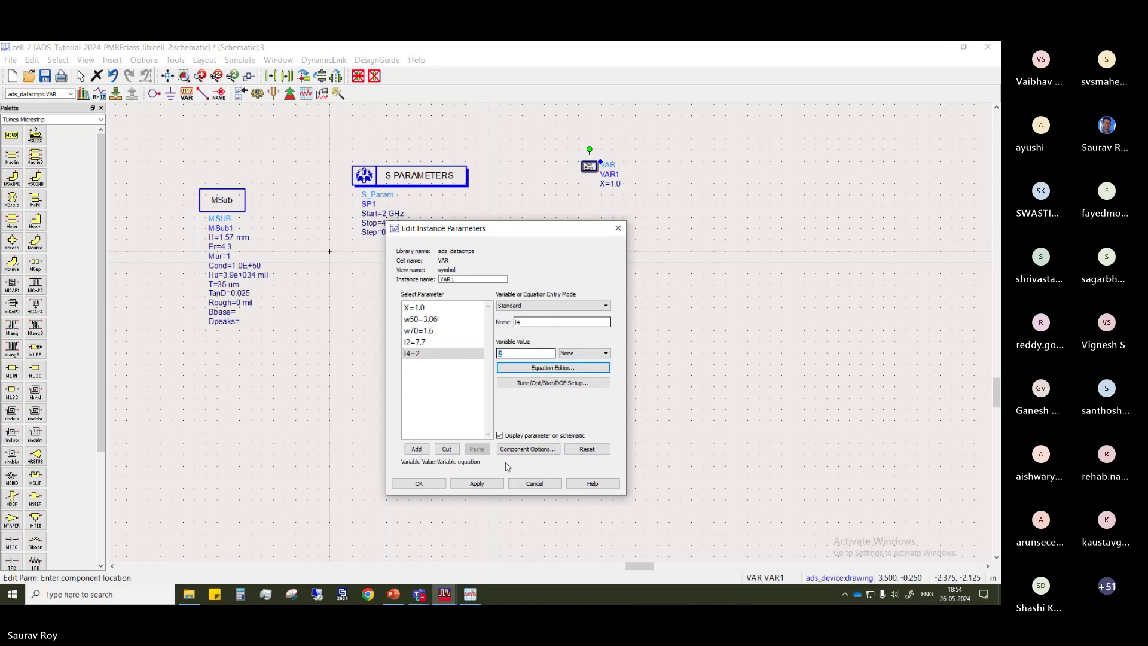
click(454, 484)
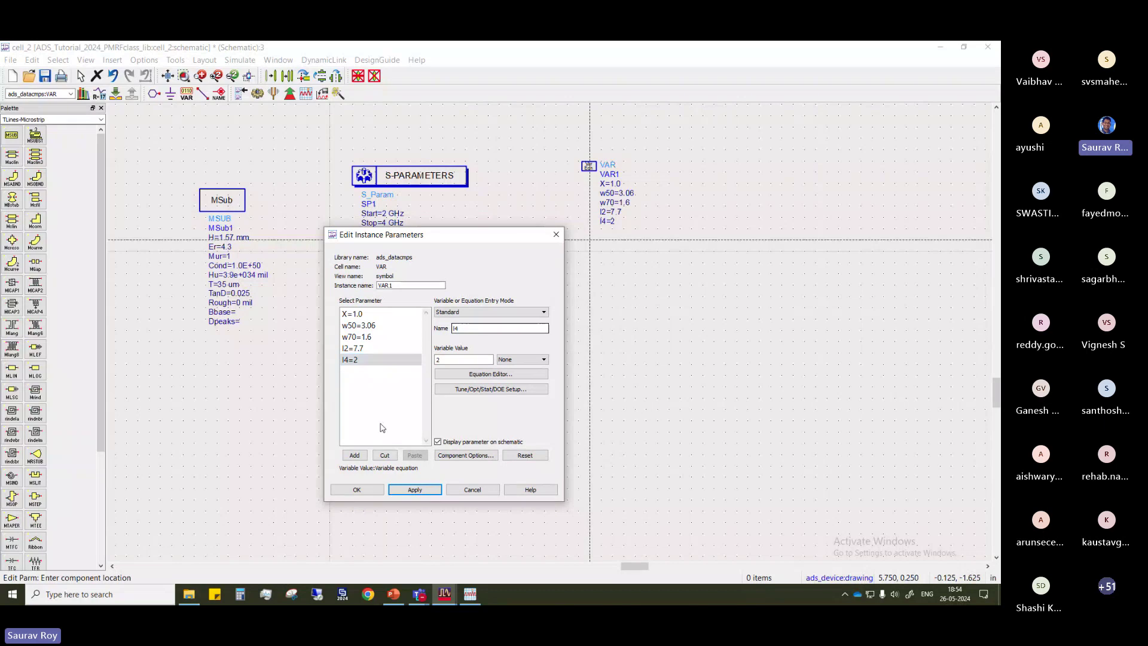
Enable tuning for variable l2 with the default linear range and step, and apply it to the VAR block
click(372, 351)
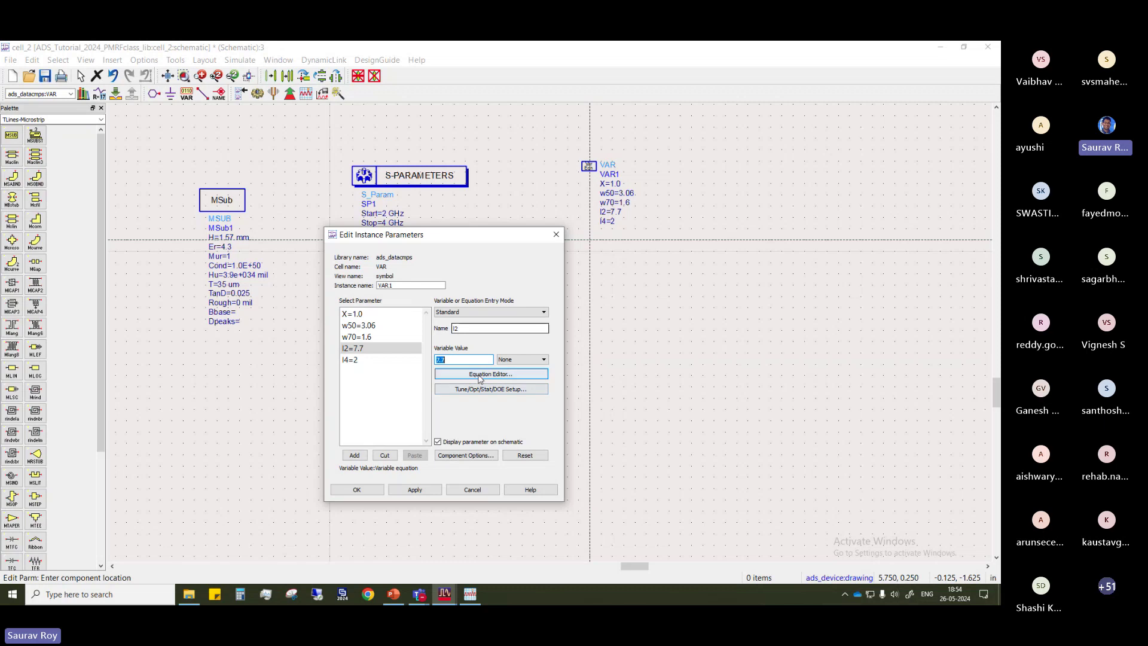
click(479, 387)
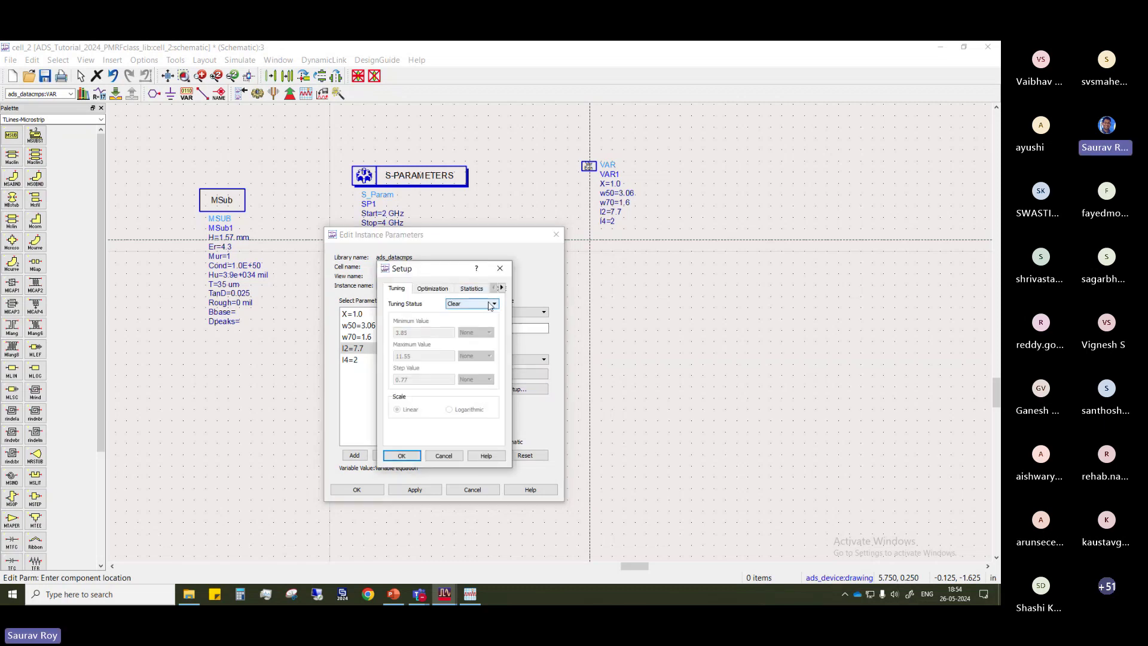
click(499, 268)
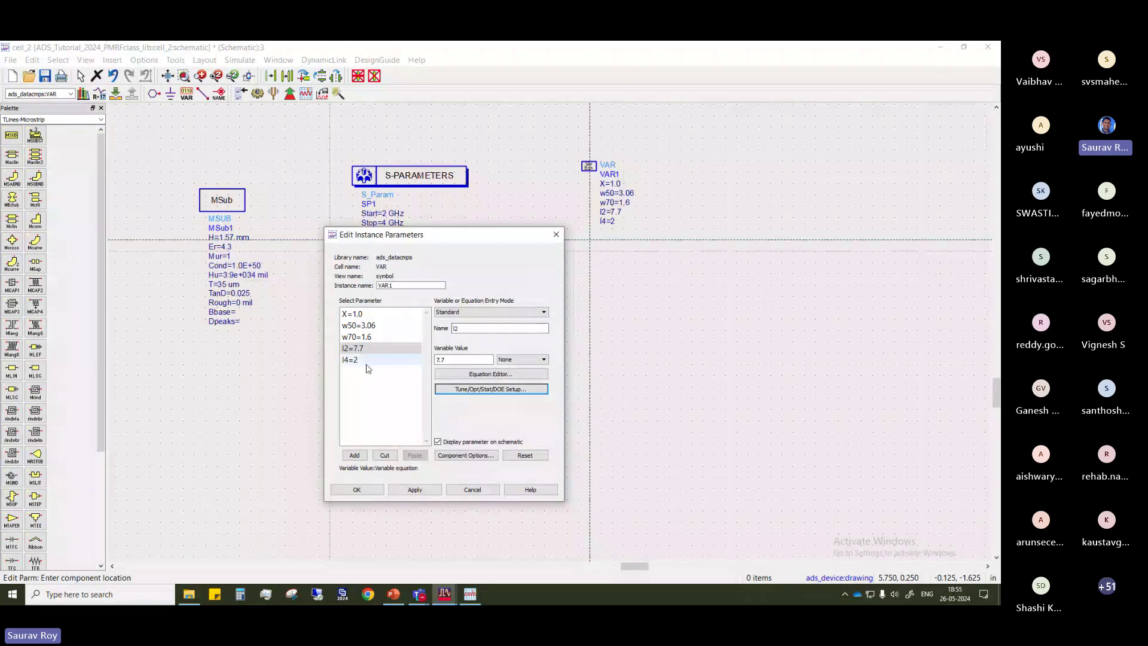
click(357, 349)
click(497, 387)
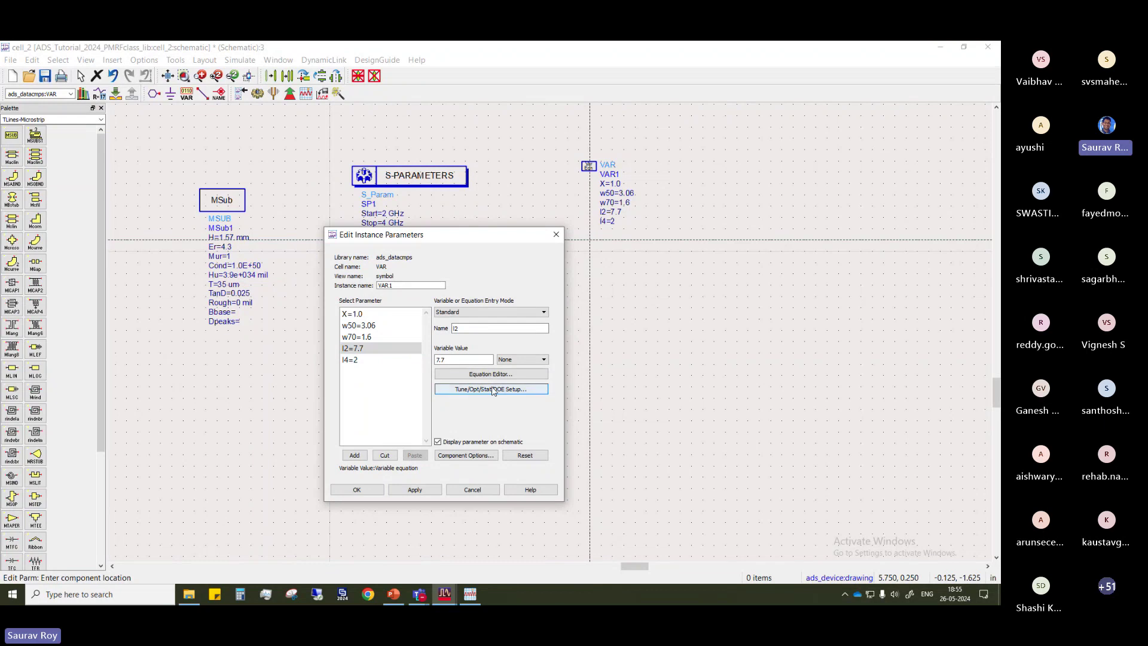
click(479, 307)
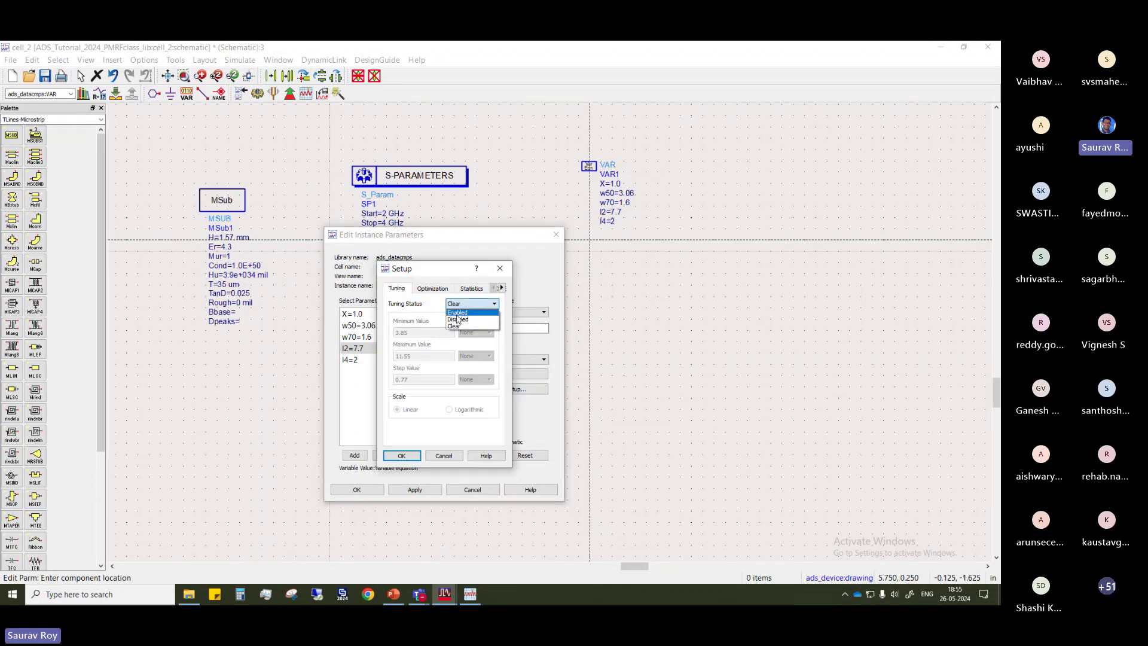
click(463, 322)
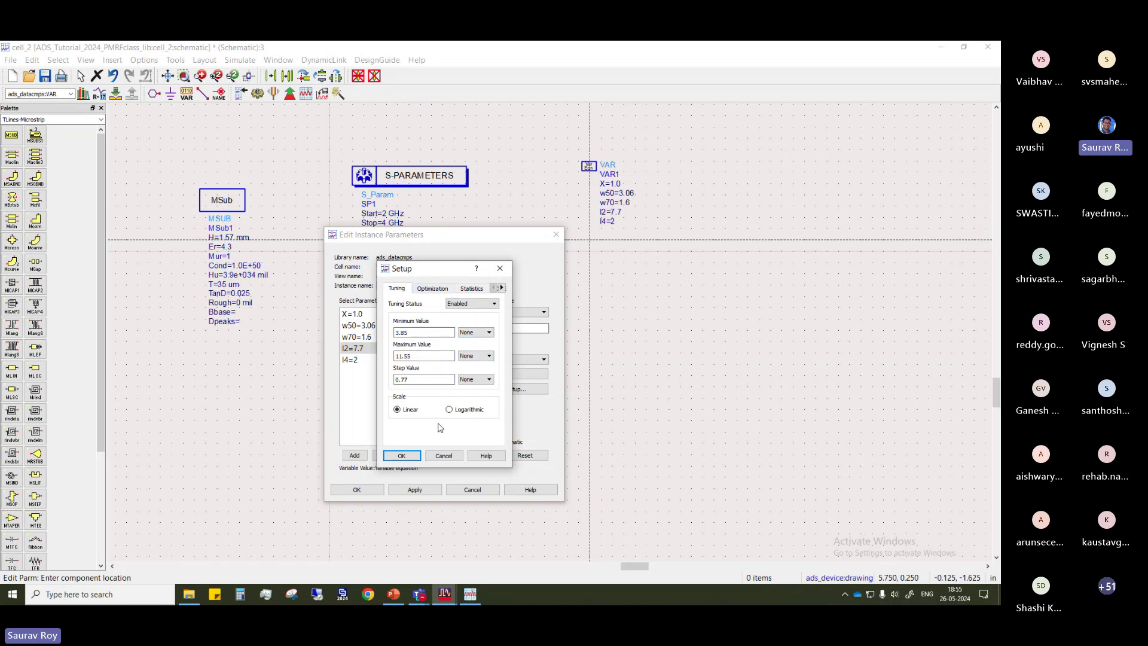
click(405, 456)
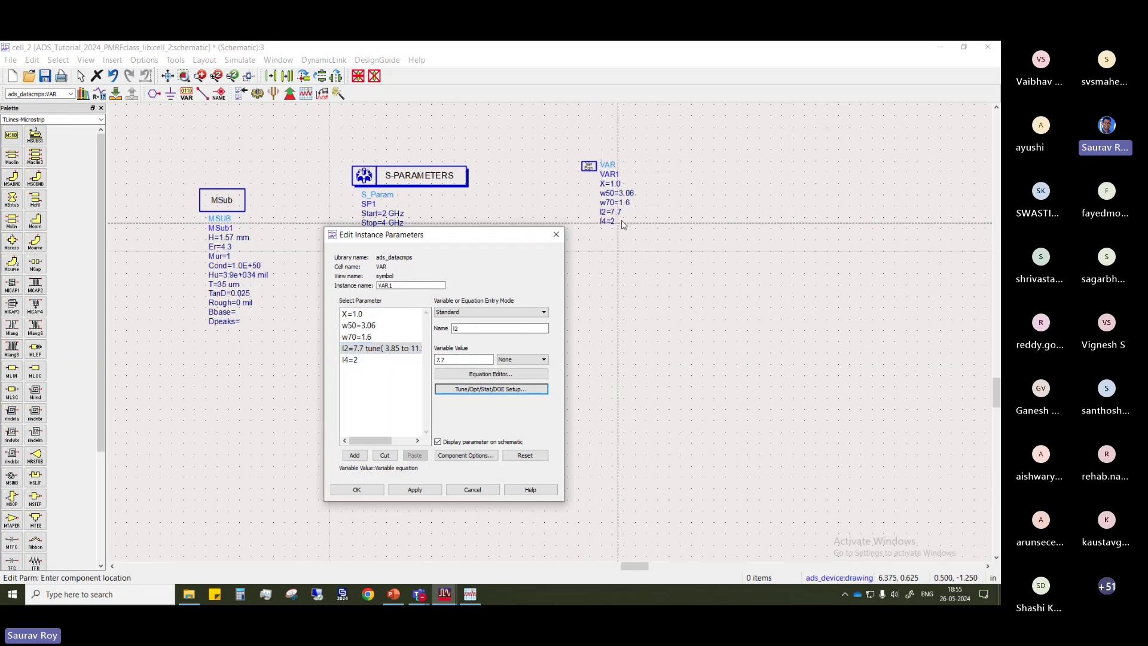
click(409, 489)
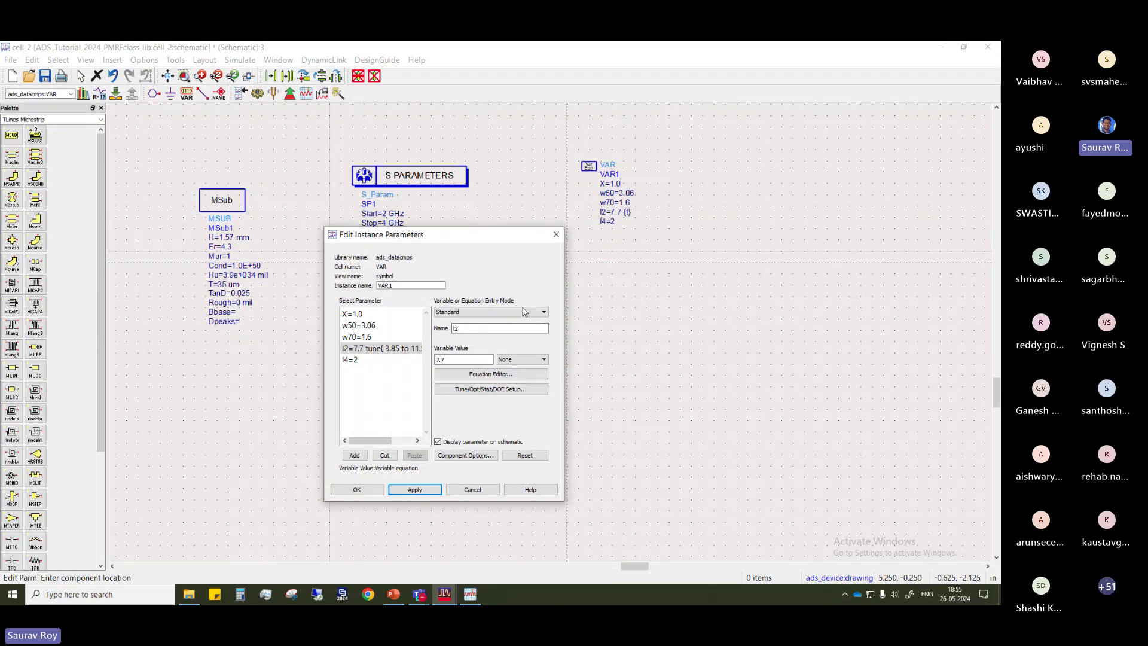
Enable tuning for variable l4 with the default range and step, and confirm the VAR block's parameters
click(376, 360)
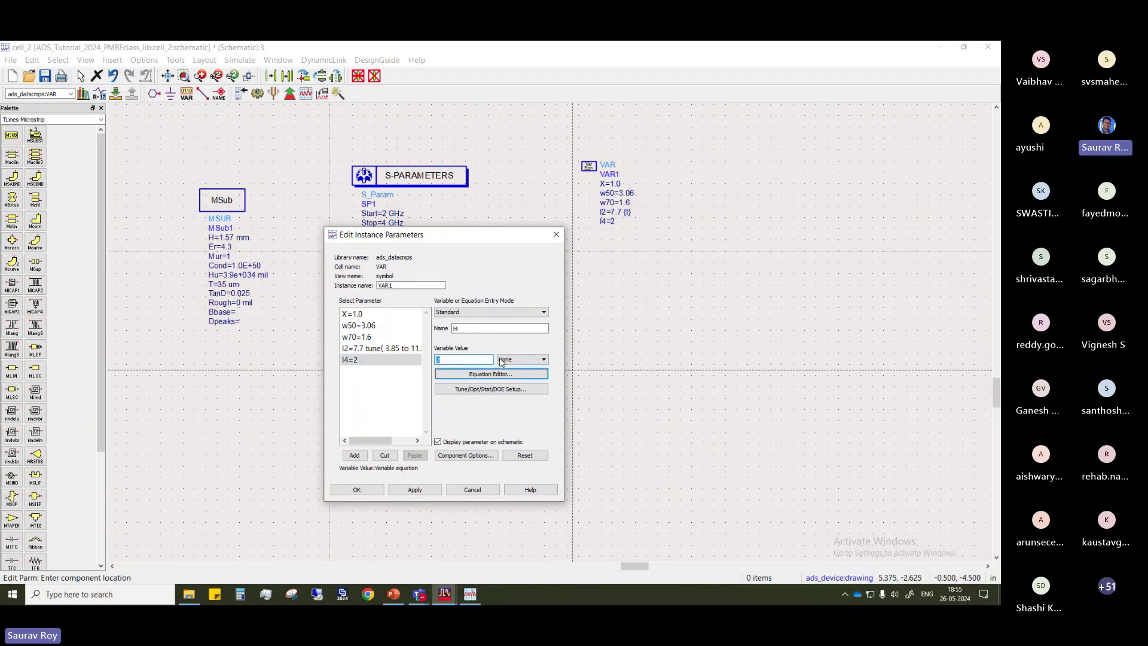
click(479, 389)
click(493, 306)
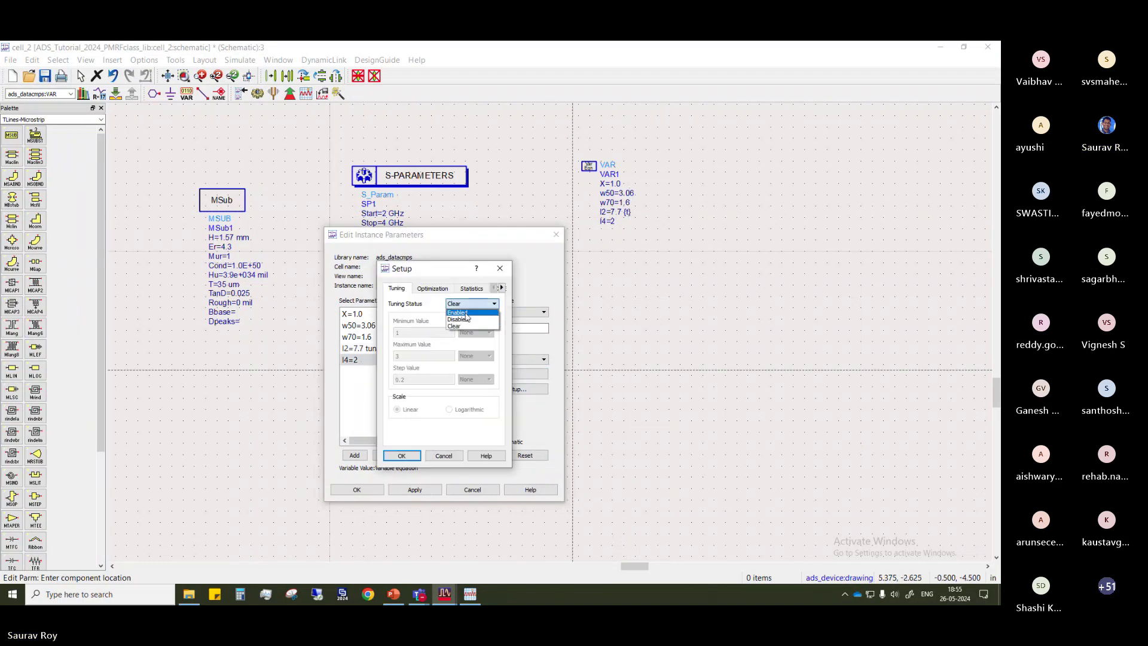
click(472, 321)
click(412, 458)
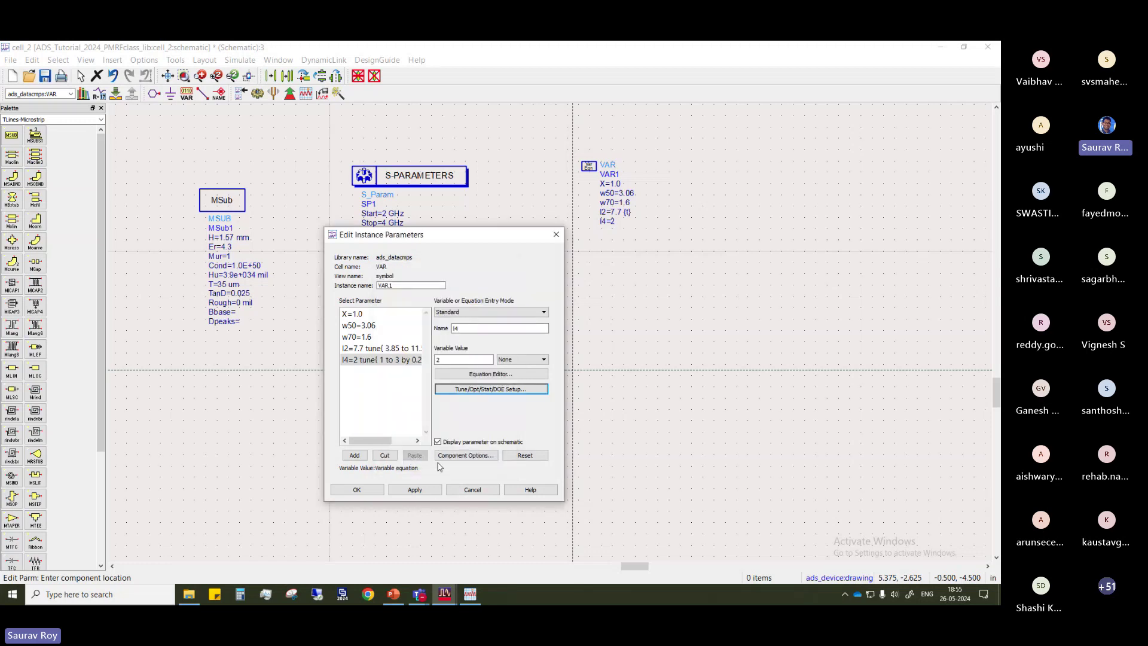
click(356, 489)
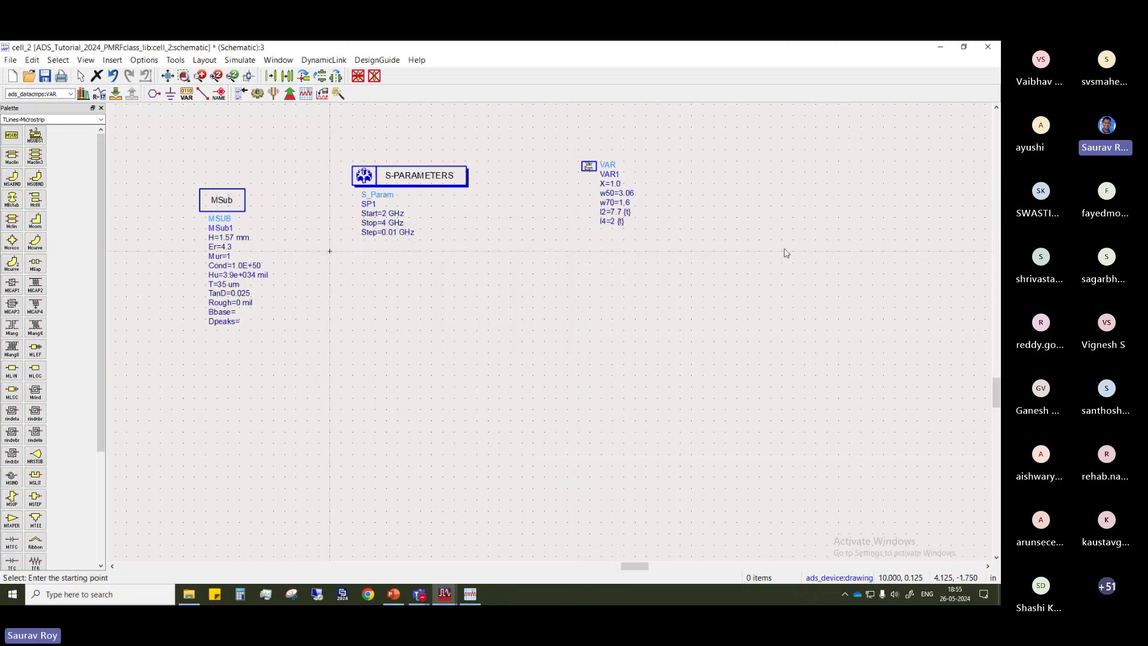
drag(686, 274, 676, 289)
scroll(589, 295, up, 1)
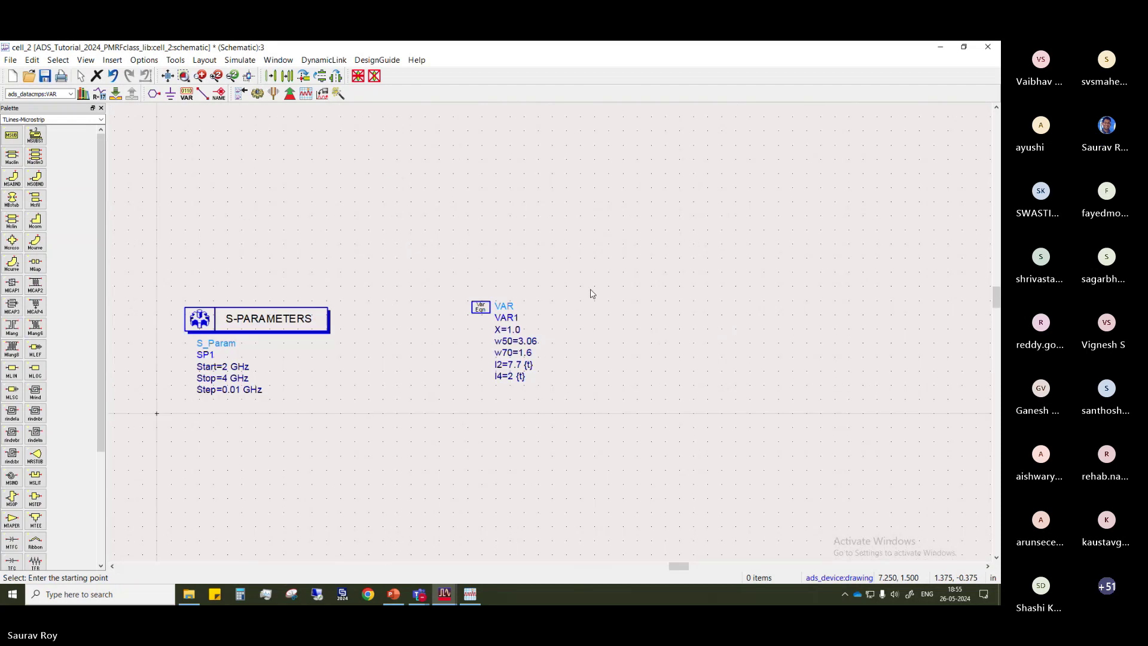
scroll(641, 205, up, 1)
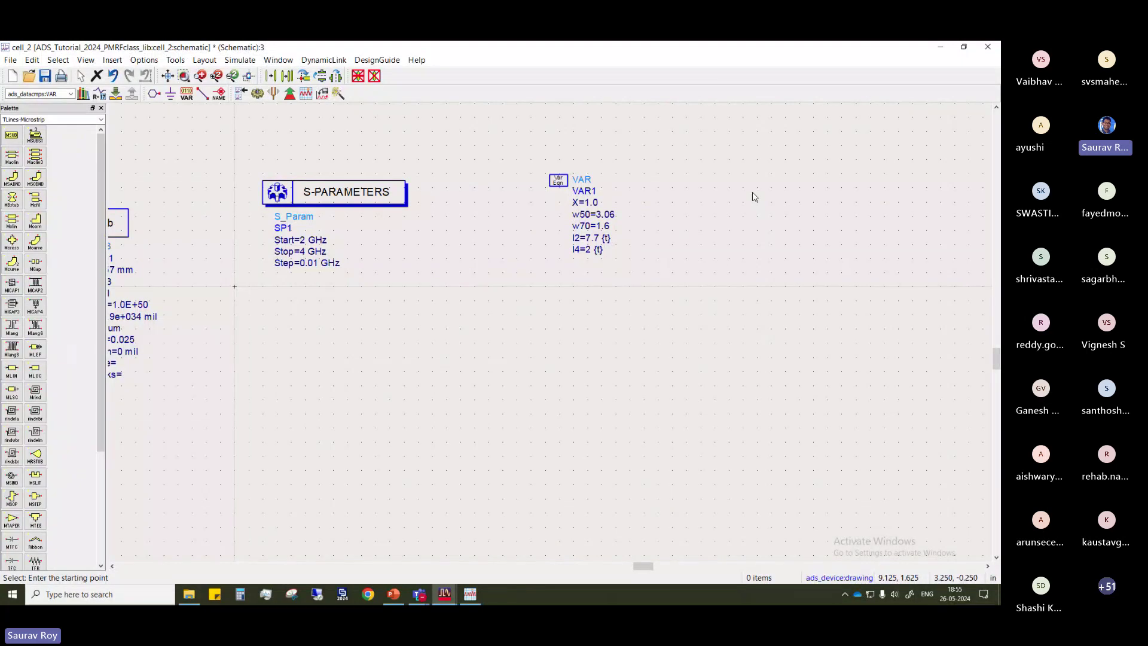
scroll(514, 281, down, 1)
scroll(362, 390, up, 1)
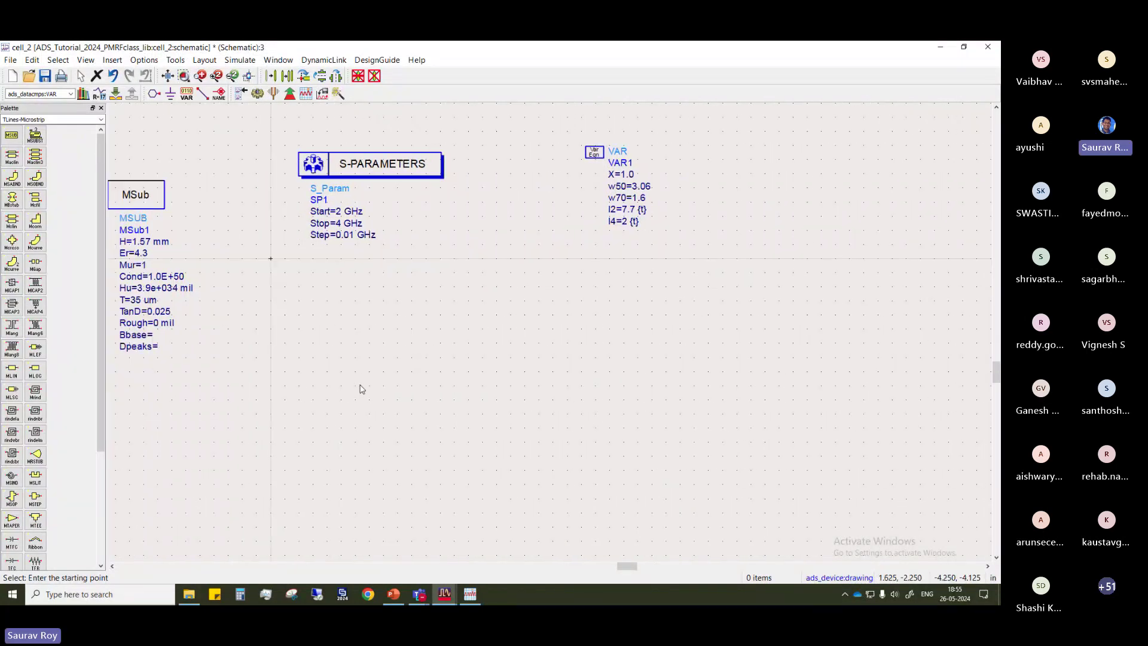
scroll(467, 389, down, 1)
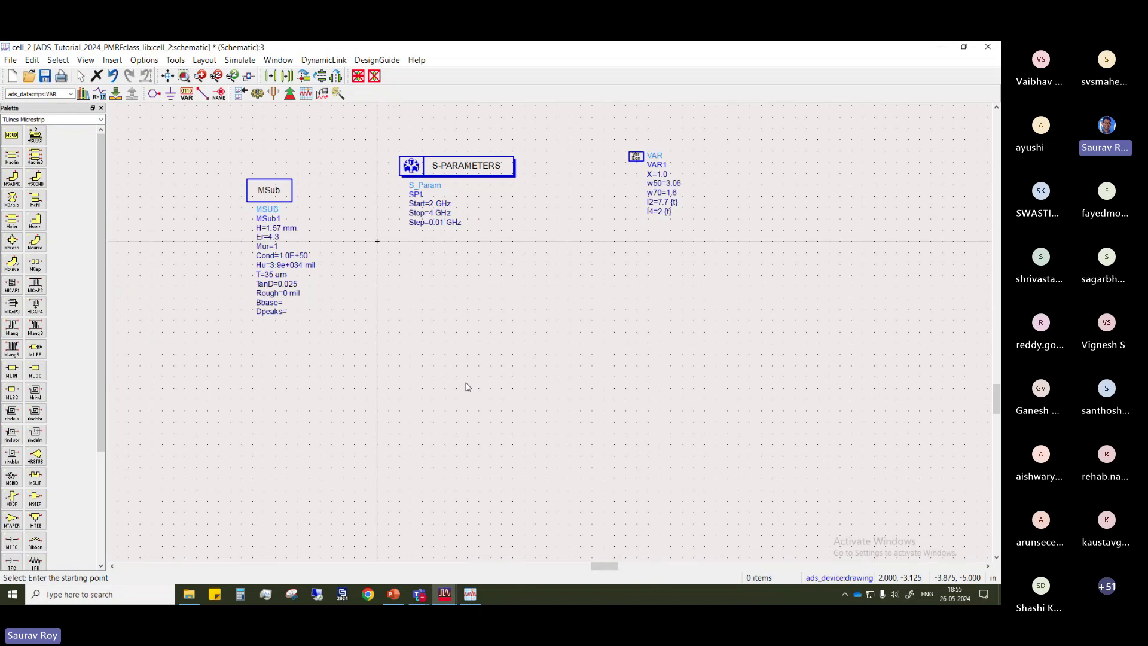
scroll(448, 392, right, 1)
scroll(431, 408, up, 1)
scroll(432, 408, right, 1)
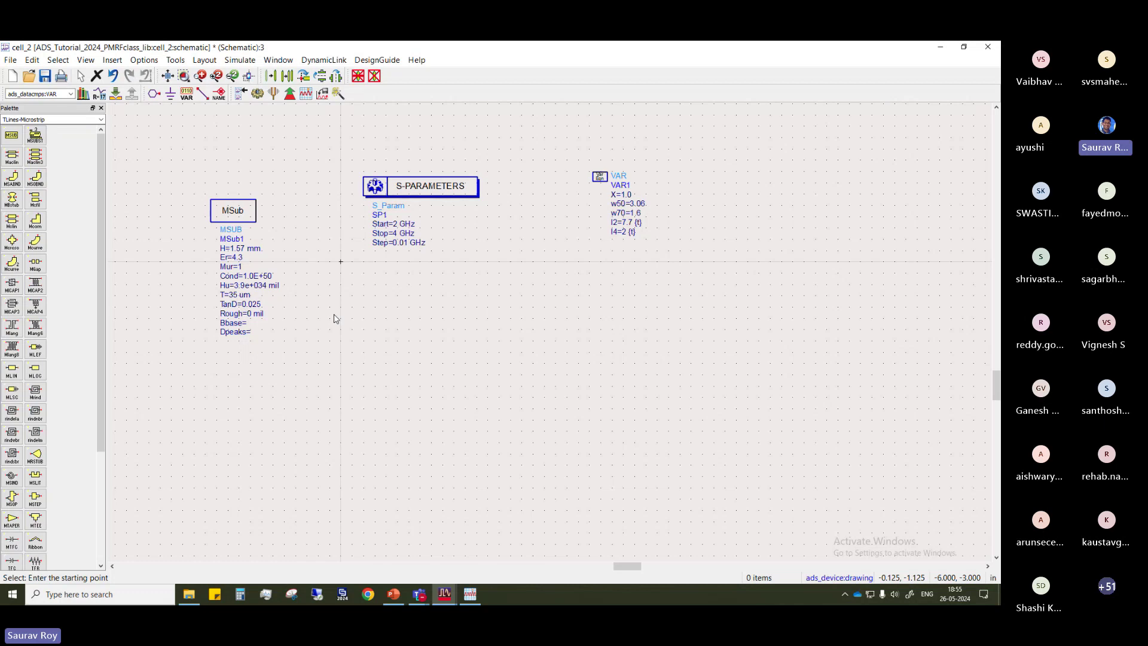
scroll(367, 330, right, 1)
scroll(378, 330, down, 1)
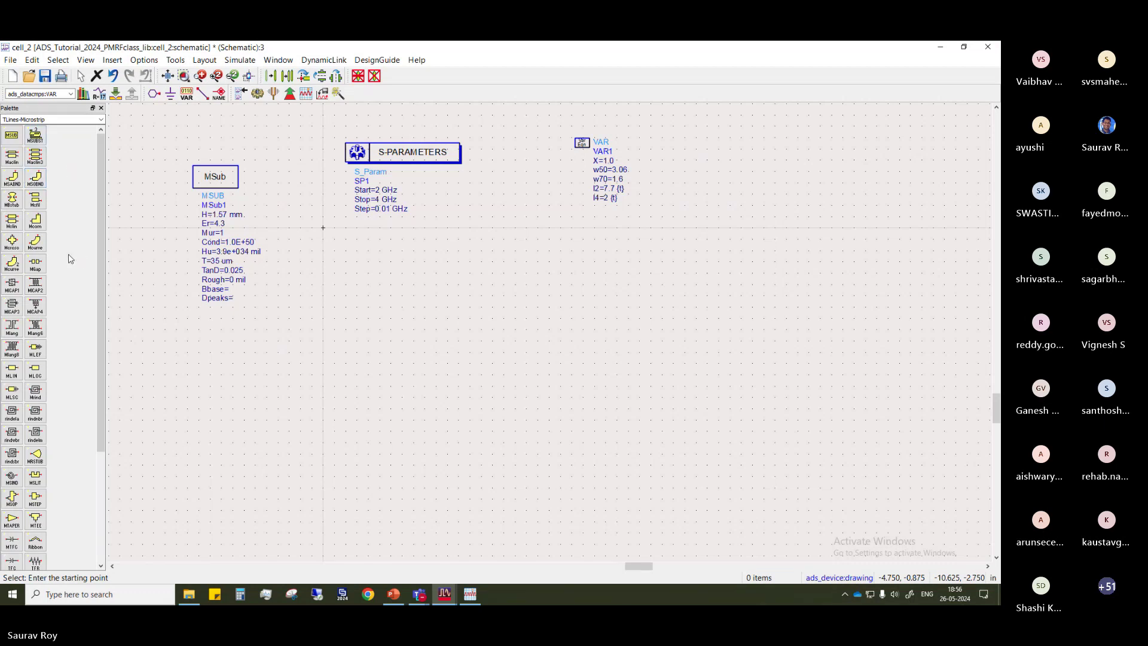
Place three MLIN microstrip lines in the schematic: one below the S-parameter block, one below the VAR block and one further right
click(12, 135)
click(11, 371)
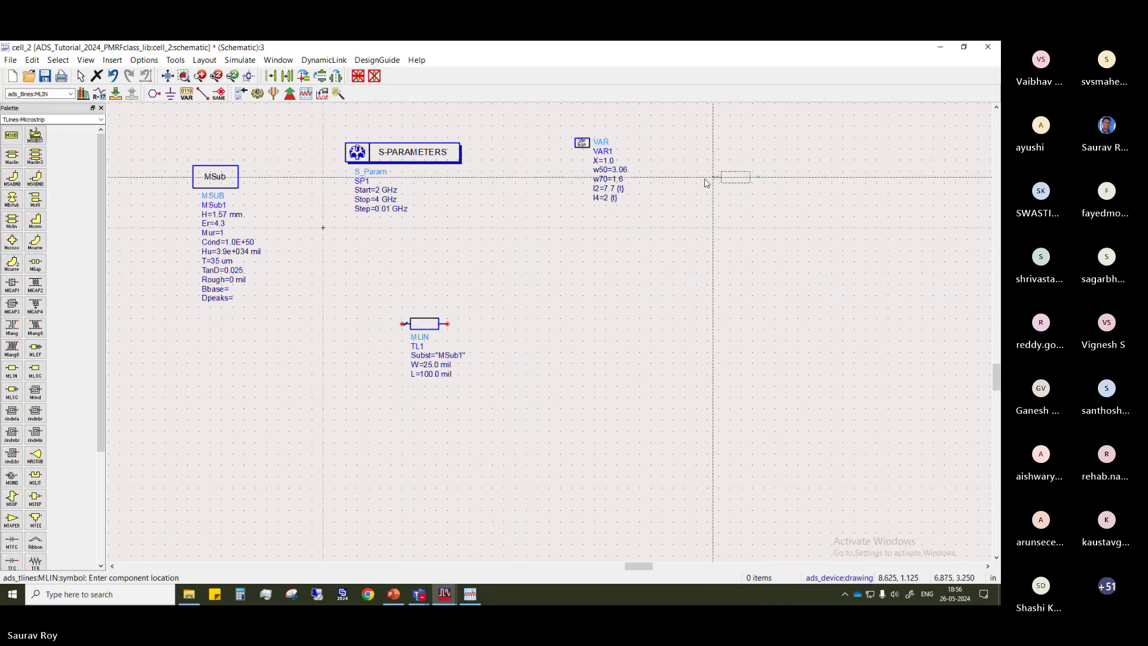
click(611, 233)
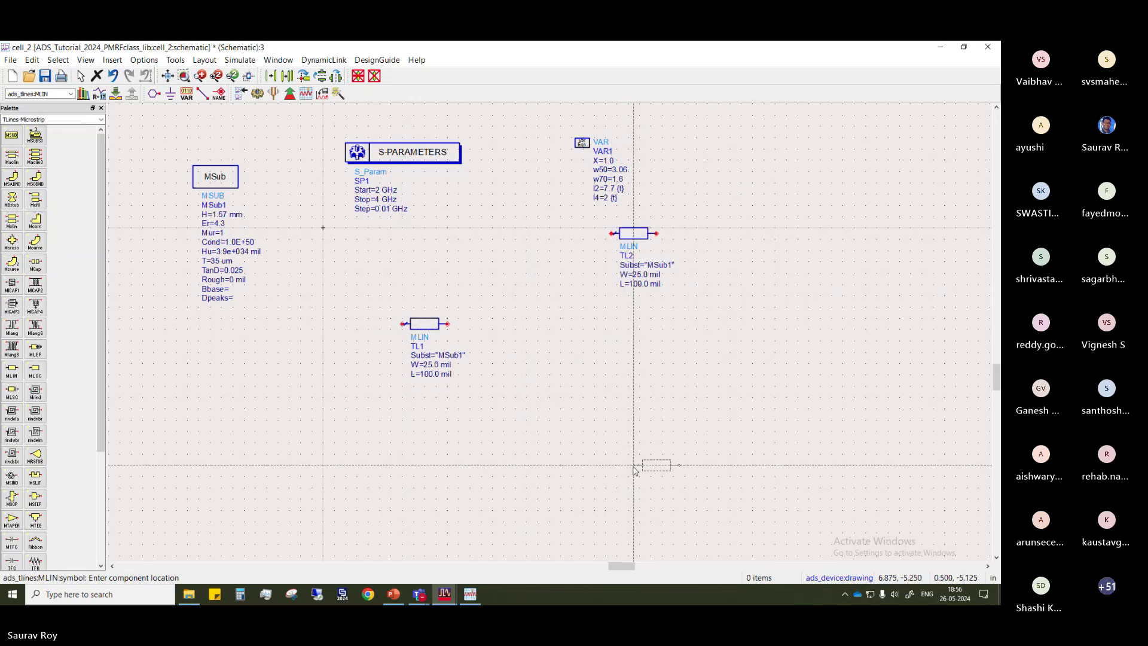
click(802, 307)
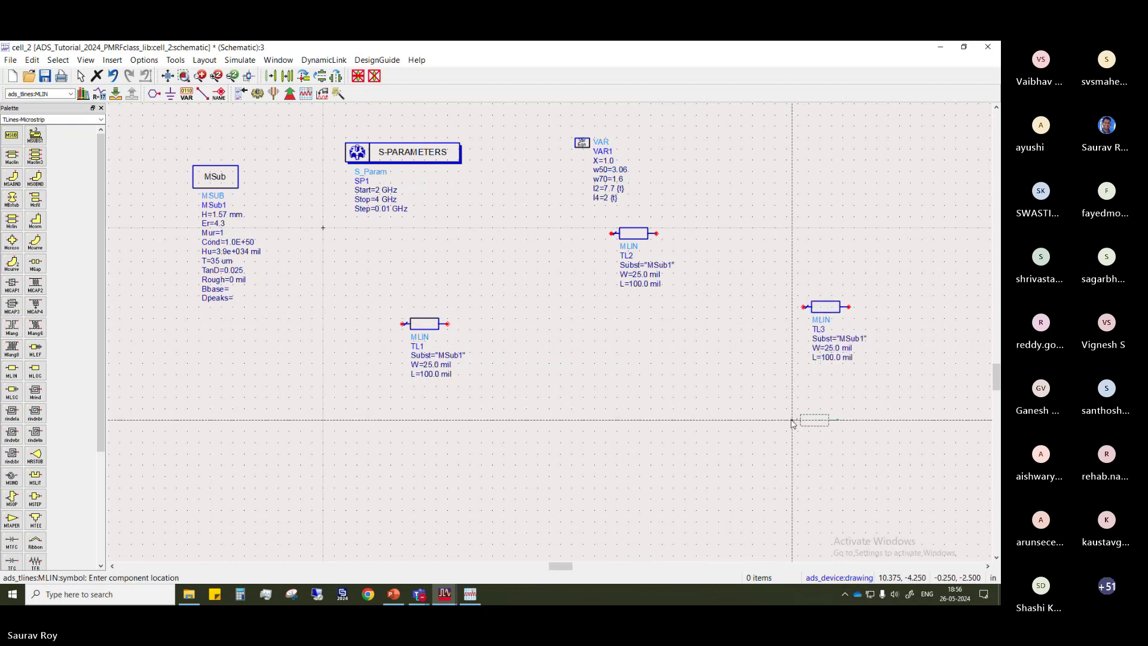
key(Escape)
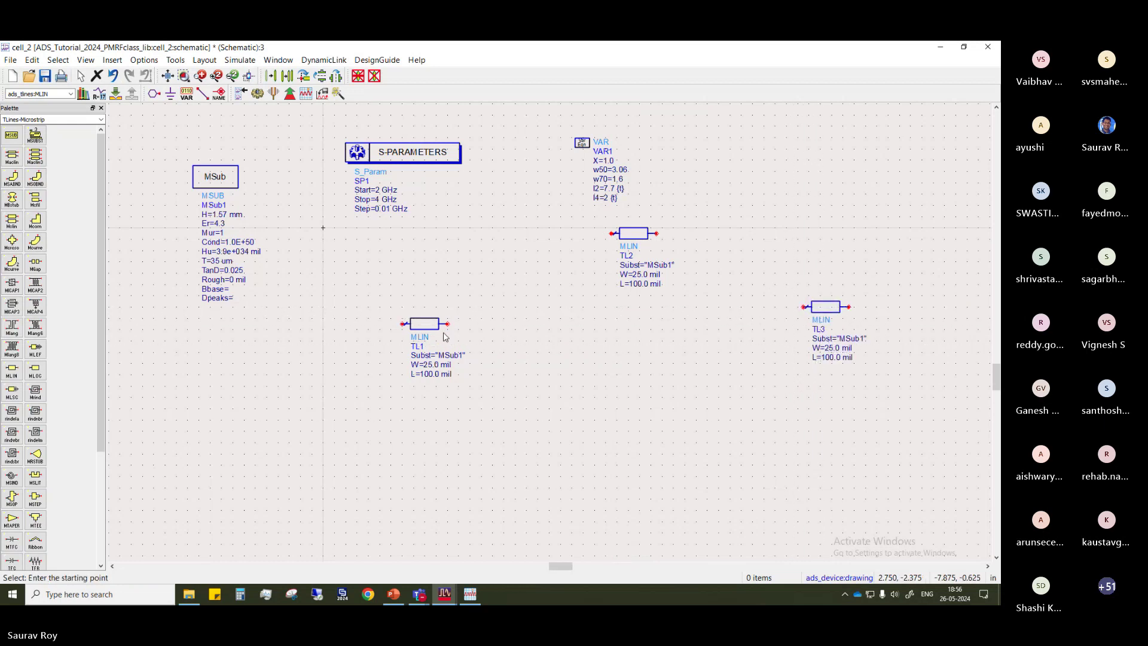
Set microstrip line TL1's width to the variable w50 and its length to 14 mm, and confirm its parameters
double_click(422, 328)
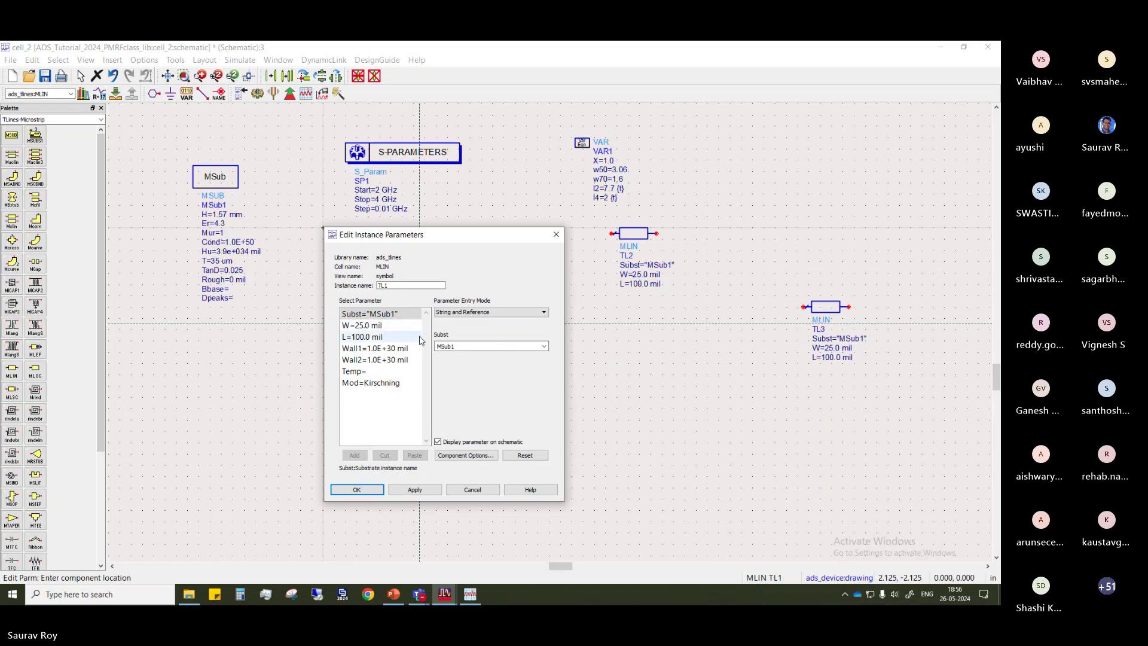
click(376, 325)
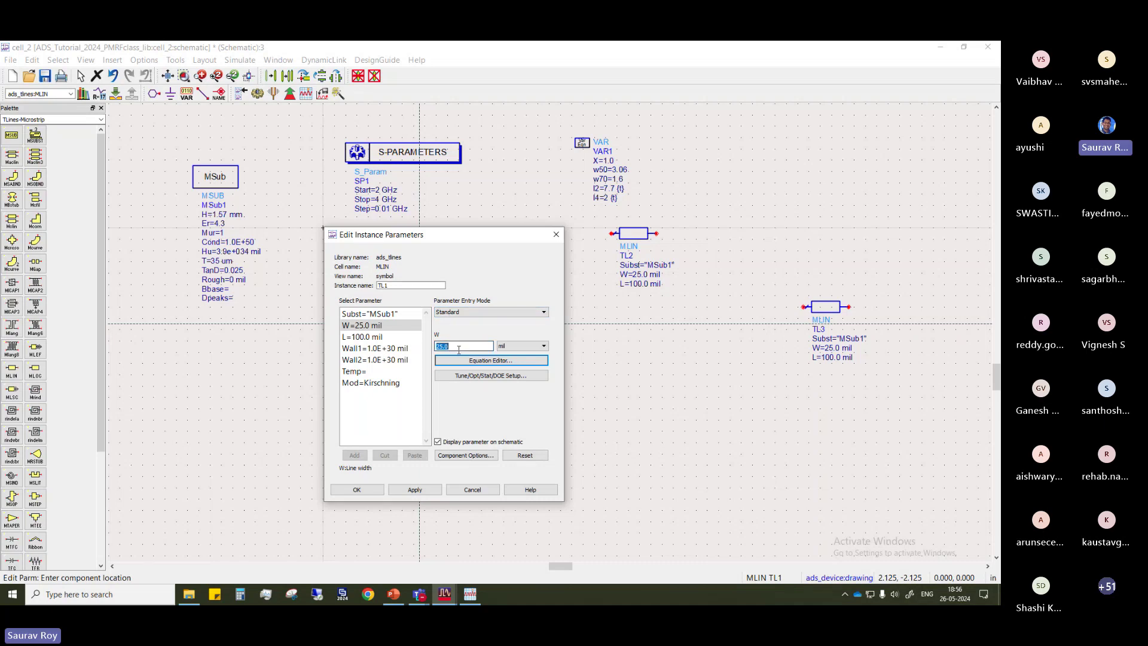
text(w50)
click(412, 336)
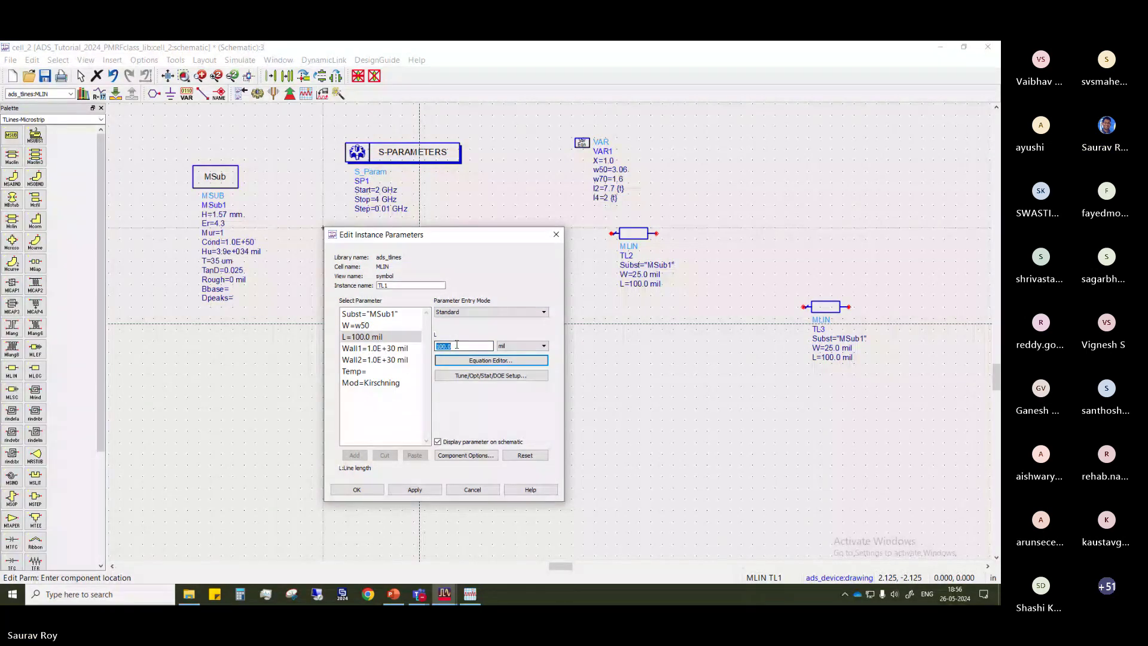
text(14)
click(542, 346)
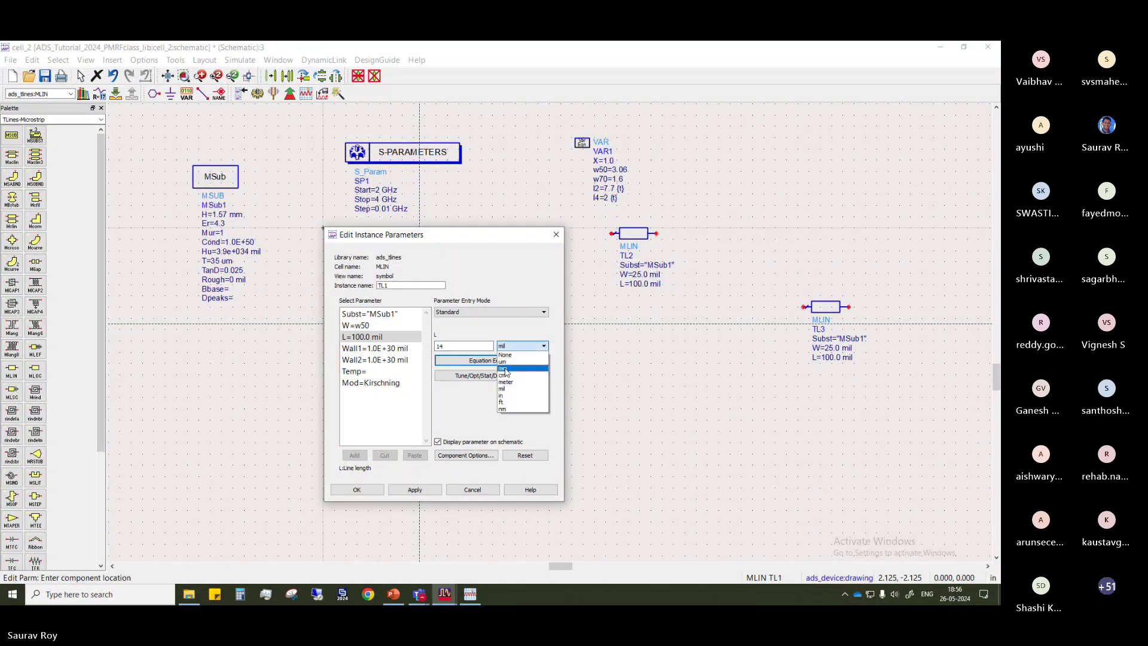
click(508, 372)
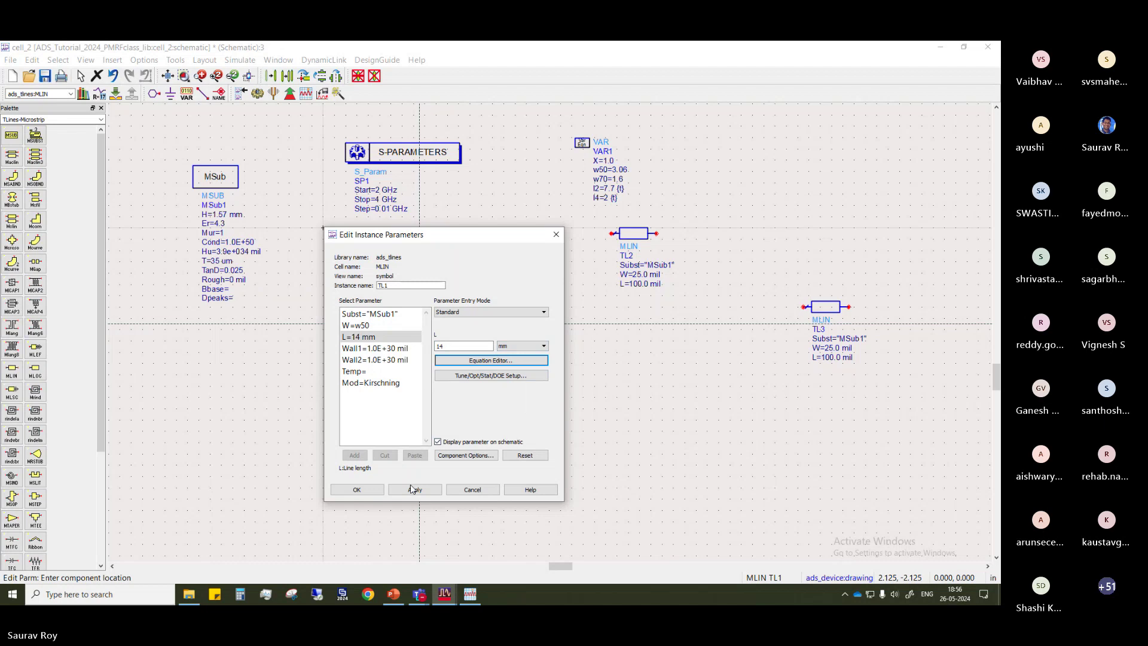
click(359, 489)
Set microstrip line TL2's width to the variable w70 in mm
drag(550, 328, 482, 356)
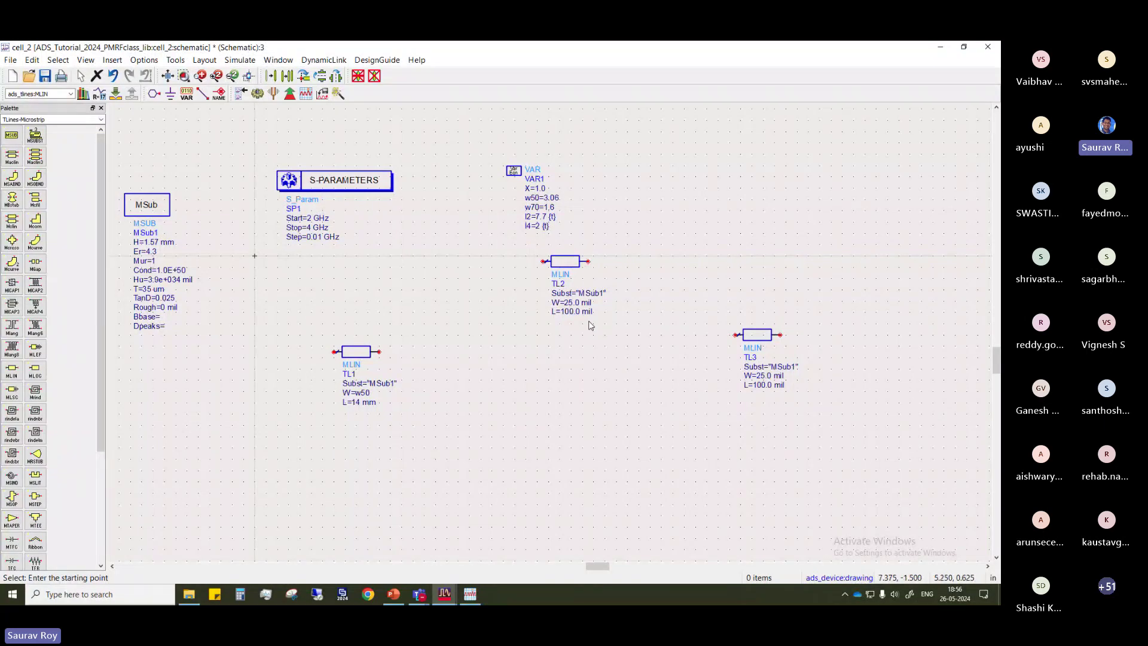
double_click(565, 262)
click(384, 330)
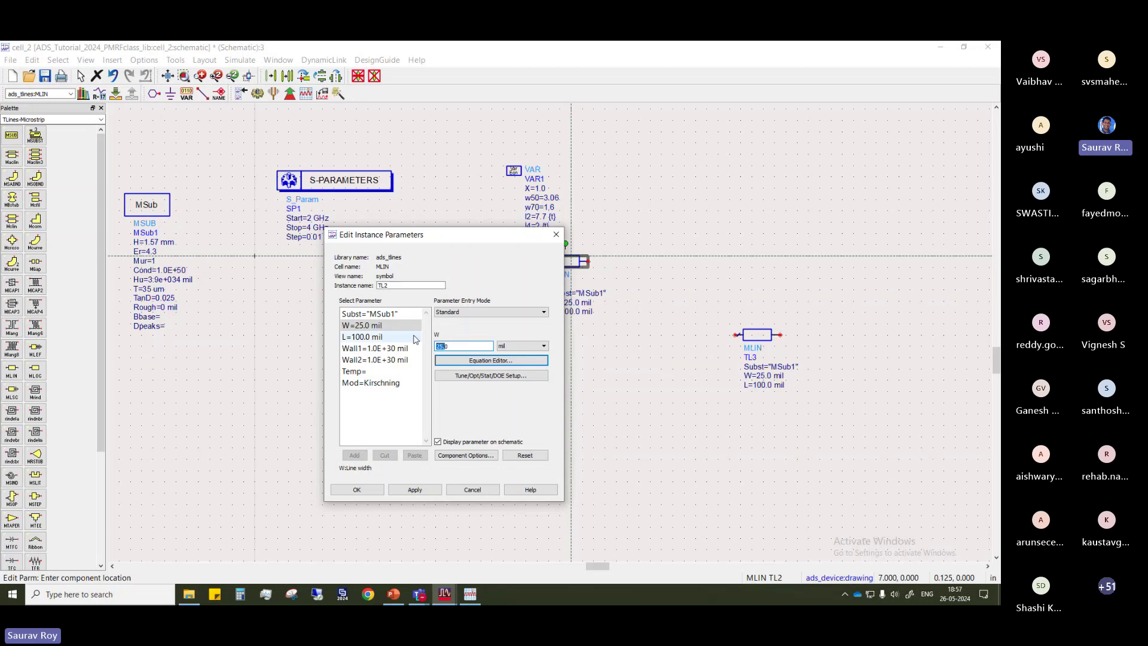
key(Right)
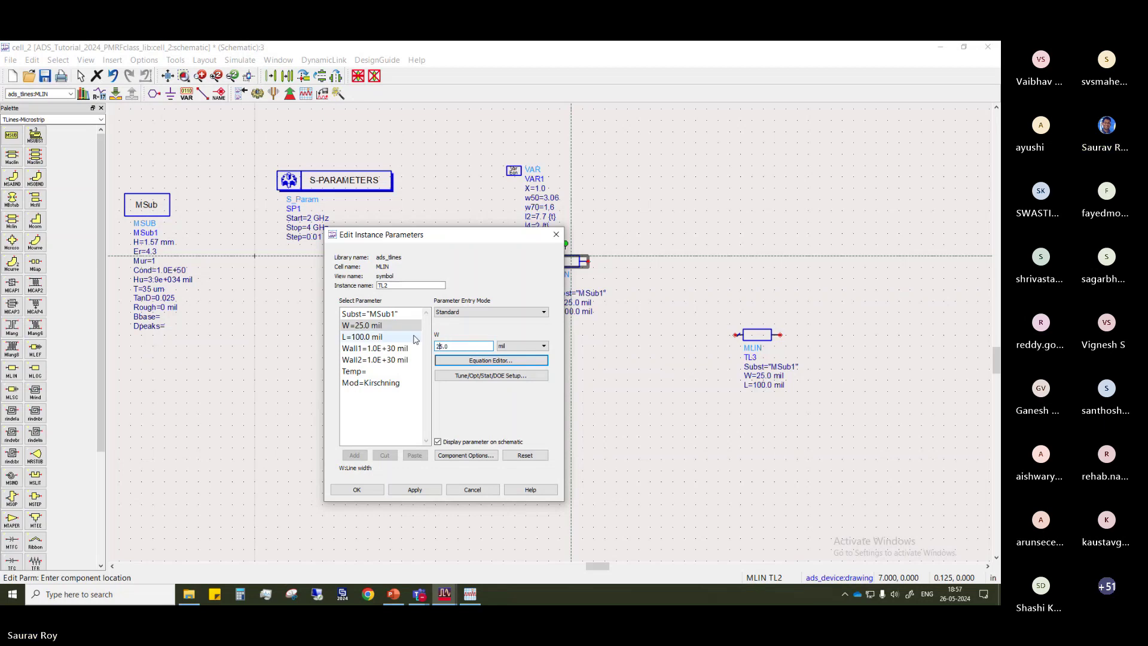
key(BackSpace)
key(Delete)
key(Delete)
key(Delete)
text(w70)
click(522, 346)
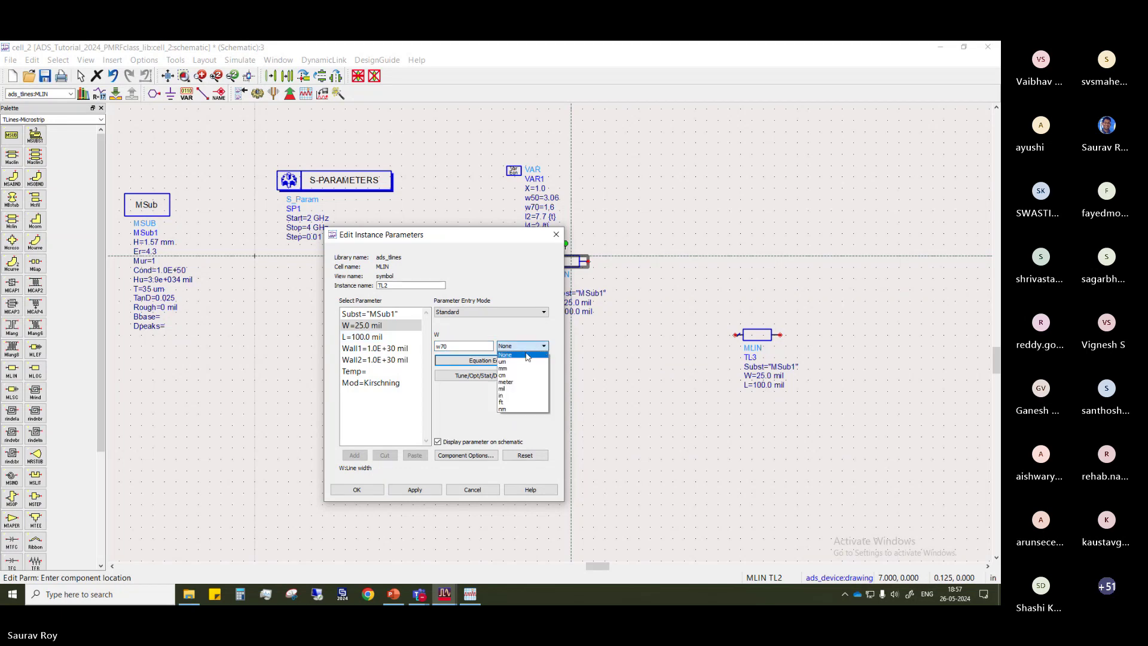
click(519, 369)
key(Return)
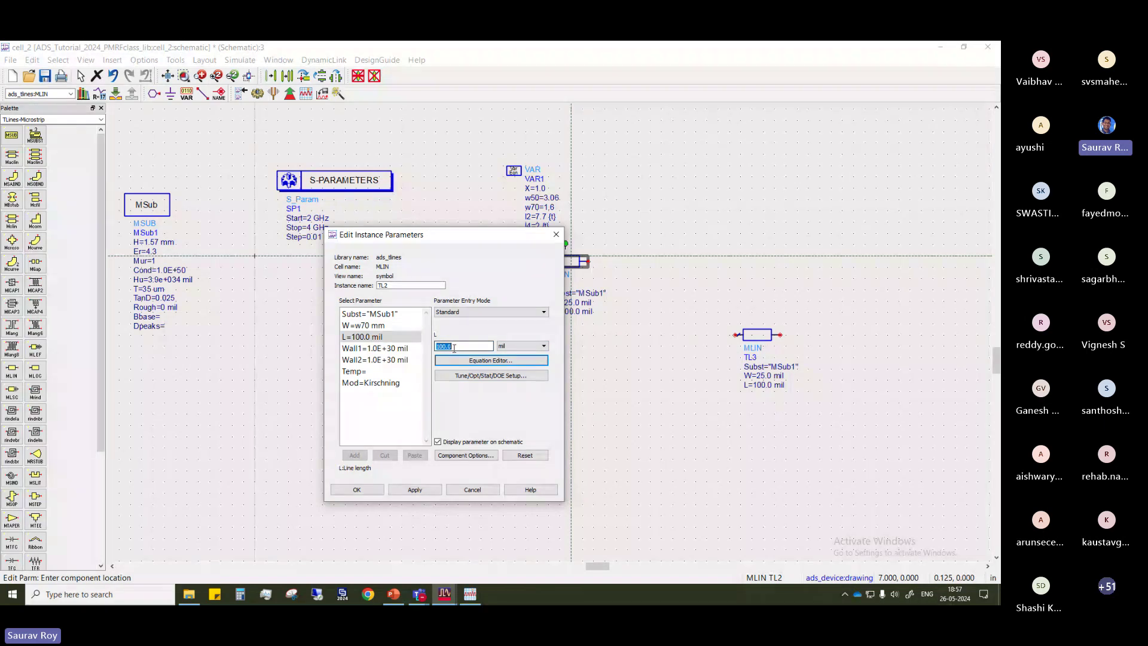
Set microstrip line TL2's length to the variable l2 in mm and confirm its parameters
text(l2)
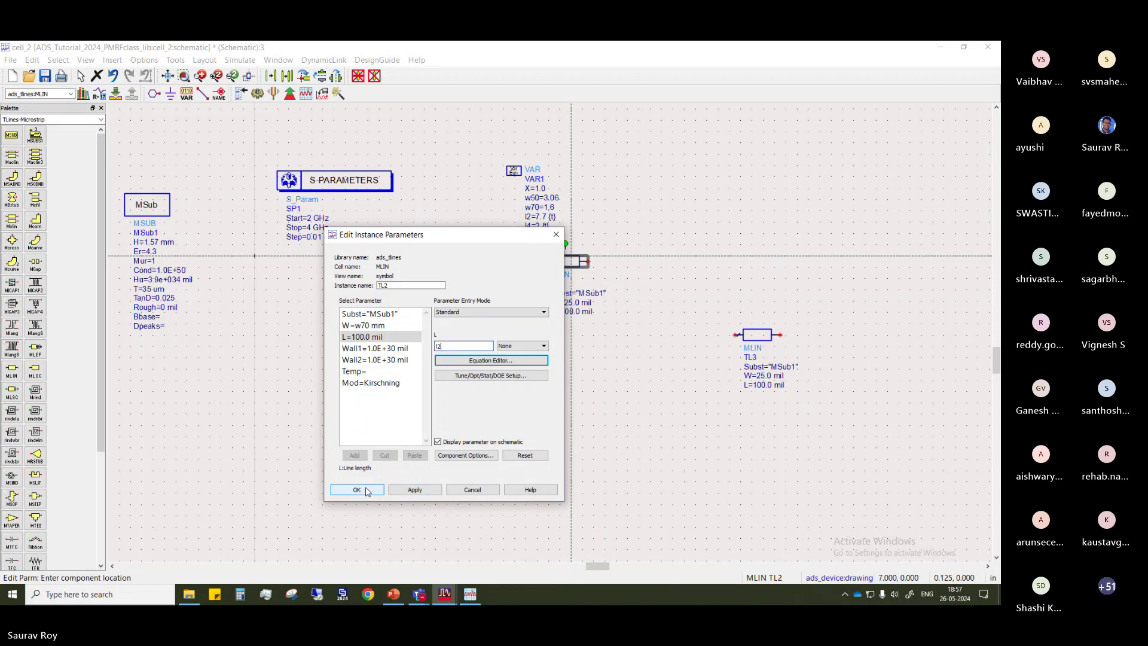
click(543, 347)
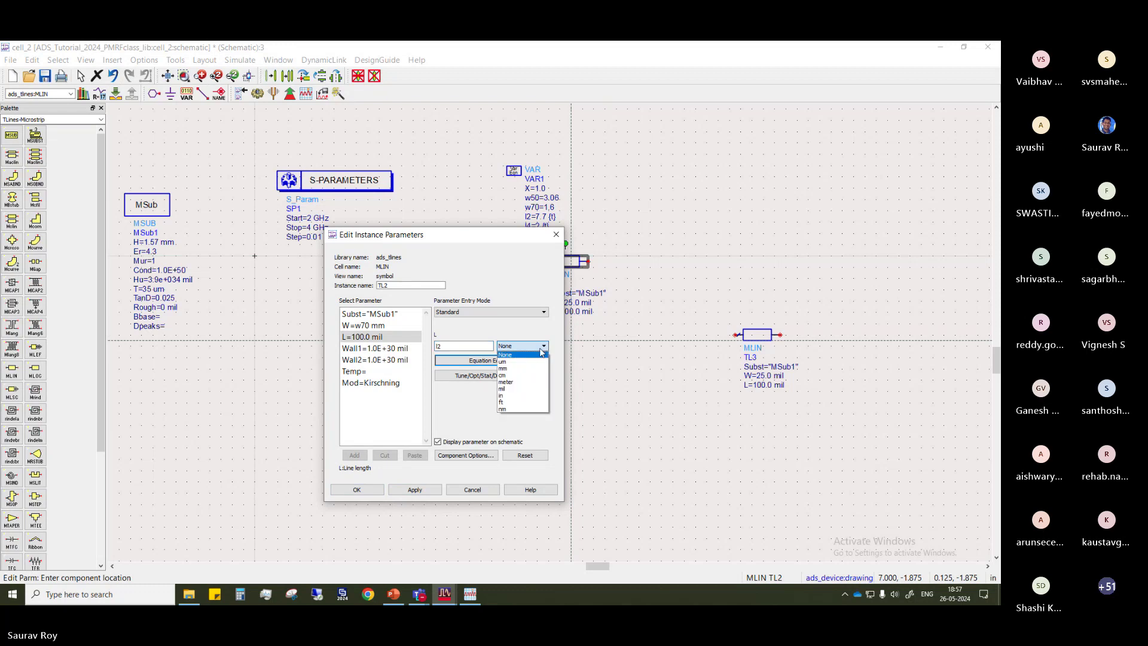
click(502, 368)
click(356, 489)
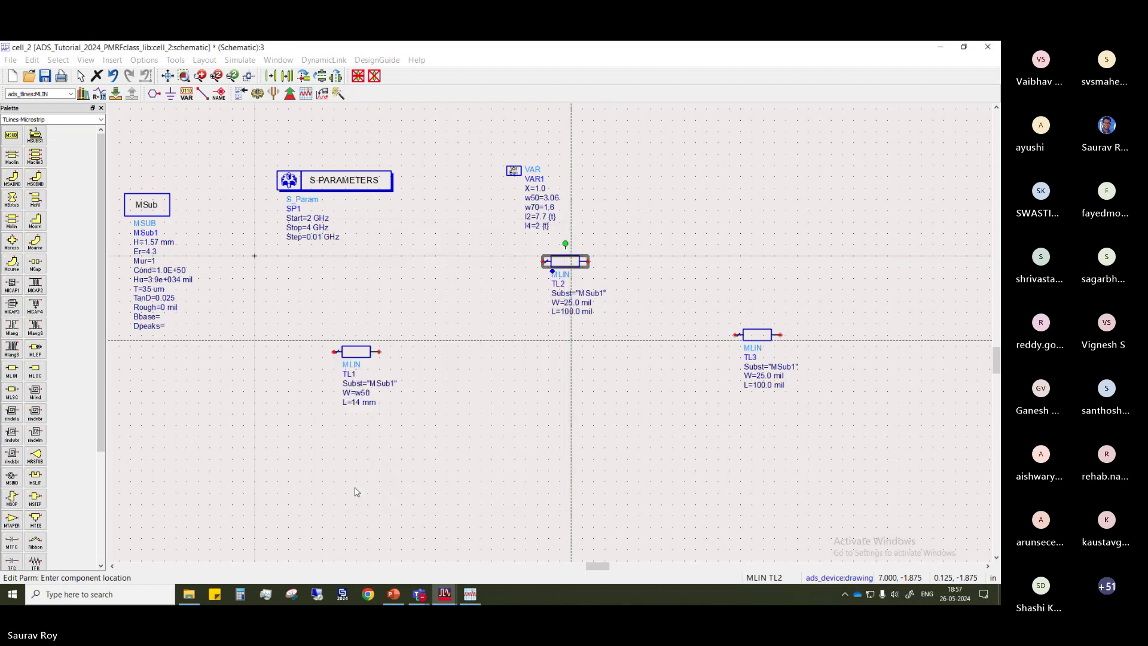
Set the unit of microstrip line TL1's w50 width to mm and confirm its parameters
double_click(361, 394)
click(369, 326)
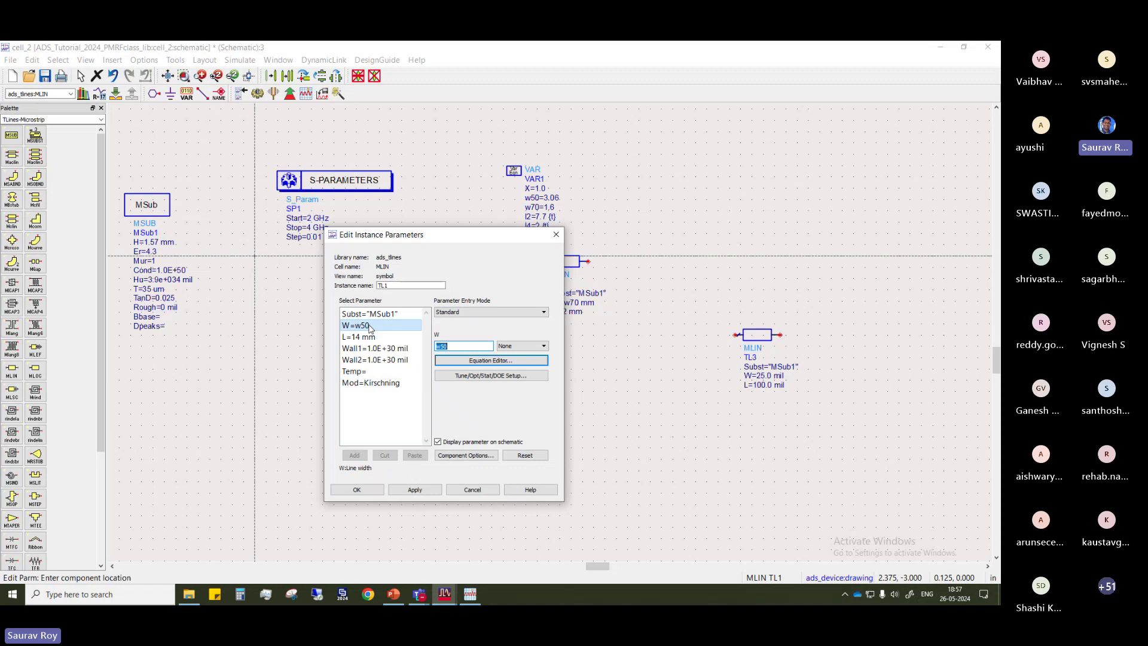
click(543, 346)
click(511, 369)
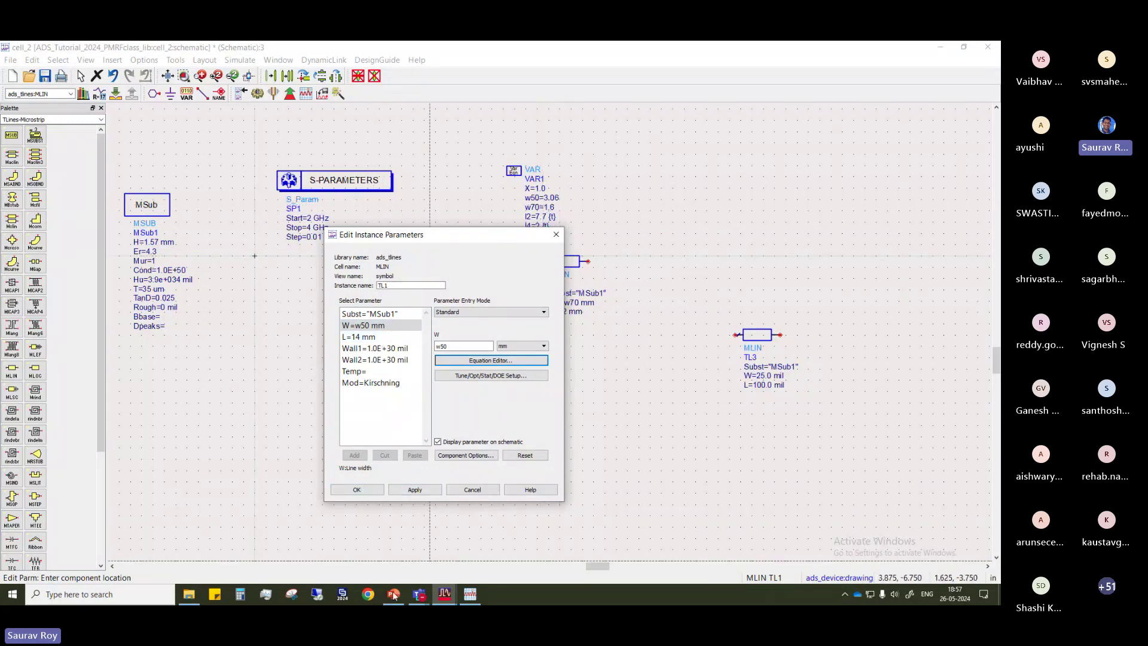
click(358, 489)
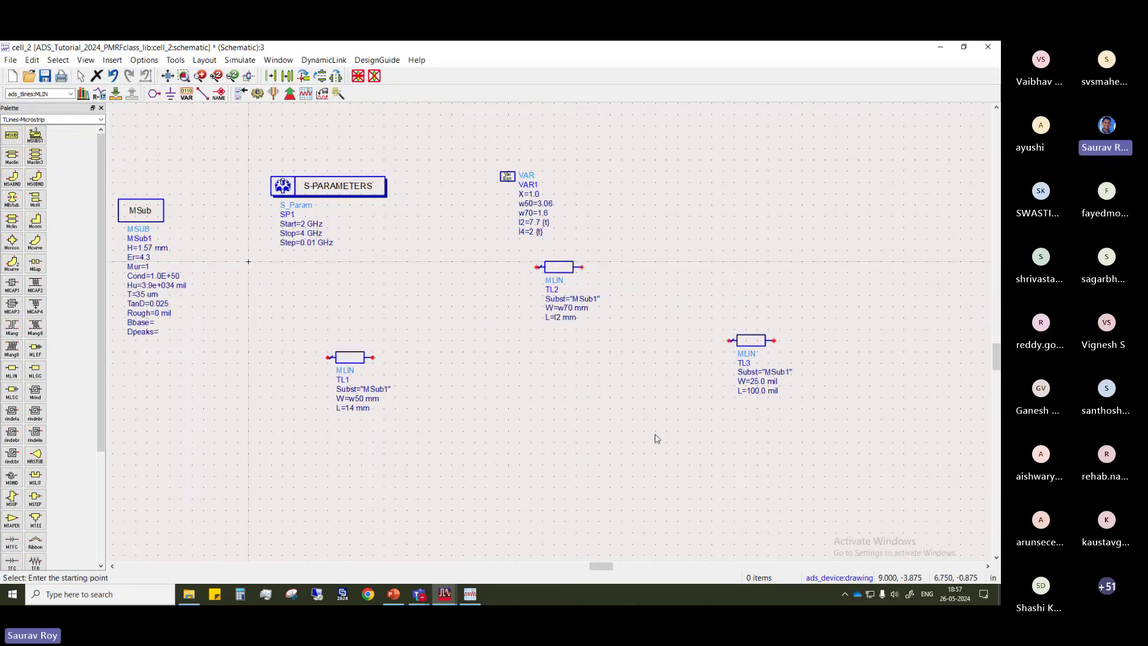
Copy microstrip line TL2 and place one duplicate well below it and another between TL1 and TL2
scroll(644, 400, down, 1)
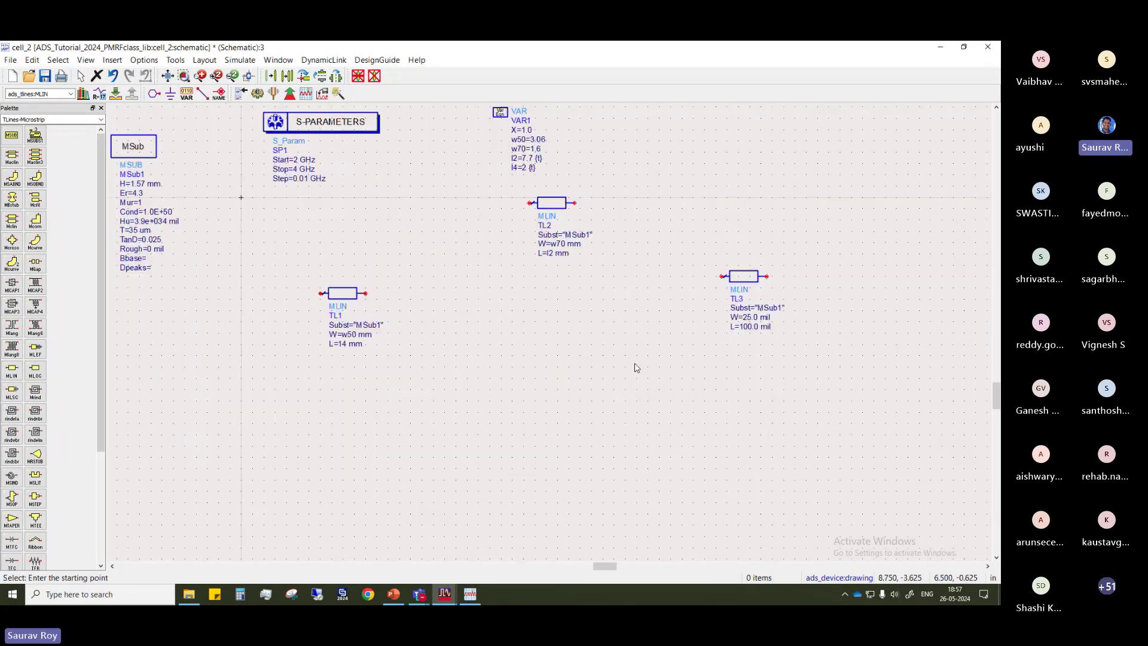
click(552, 205)
key(ctrl+c)
key(ctrl+v)
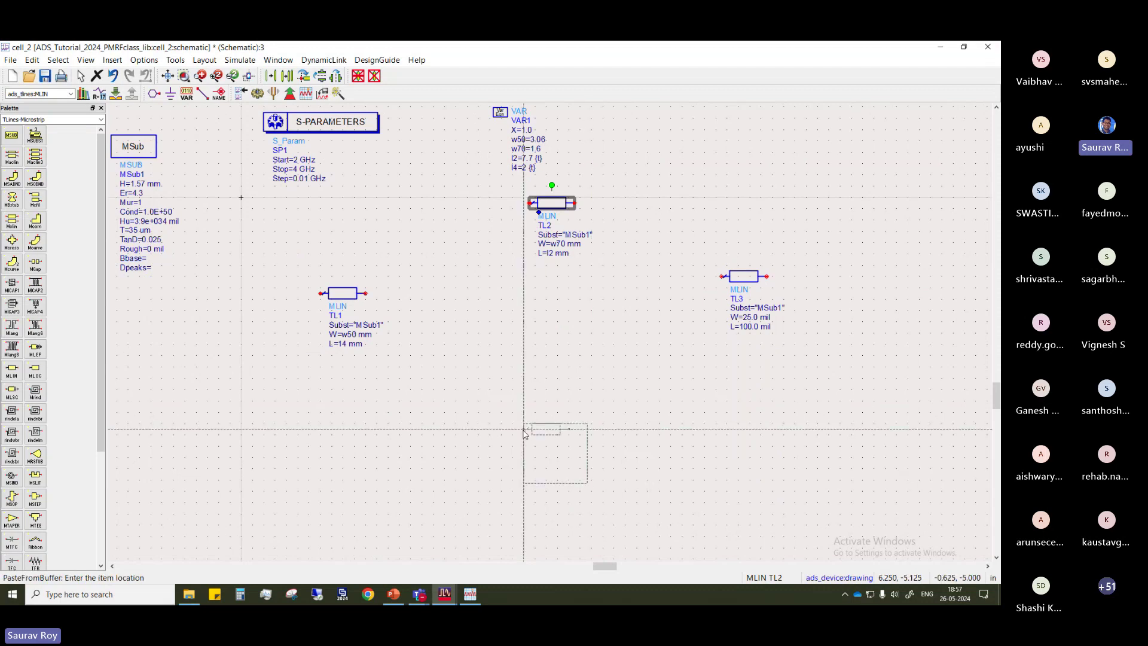
click(526, 433)
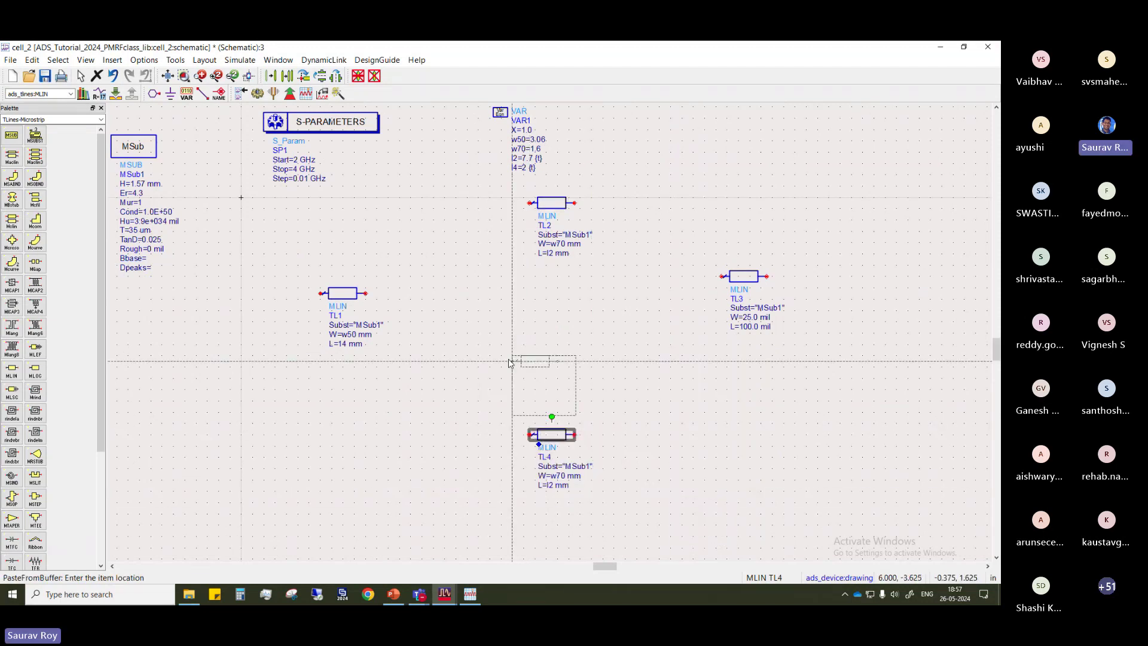
click(433, 254)
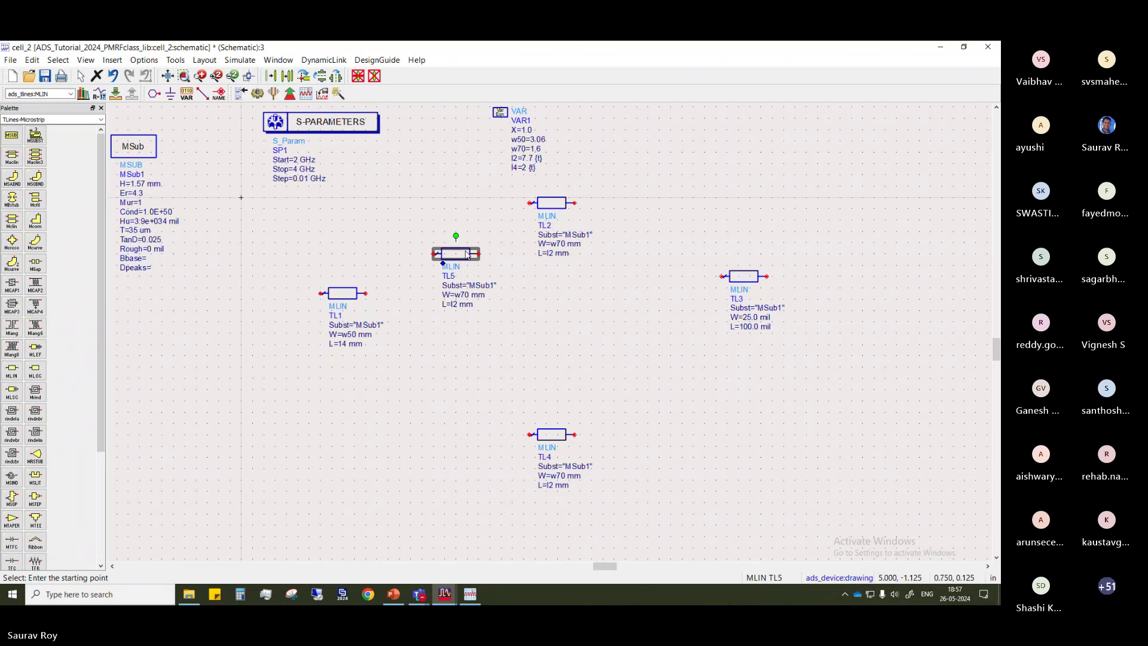
Rotate the duplicated line between TL1 and TL2 to vertical and move it up, above TL1's level
key(ctrl+r)
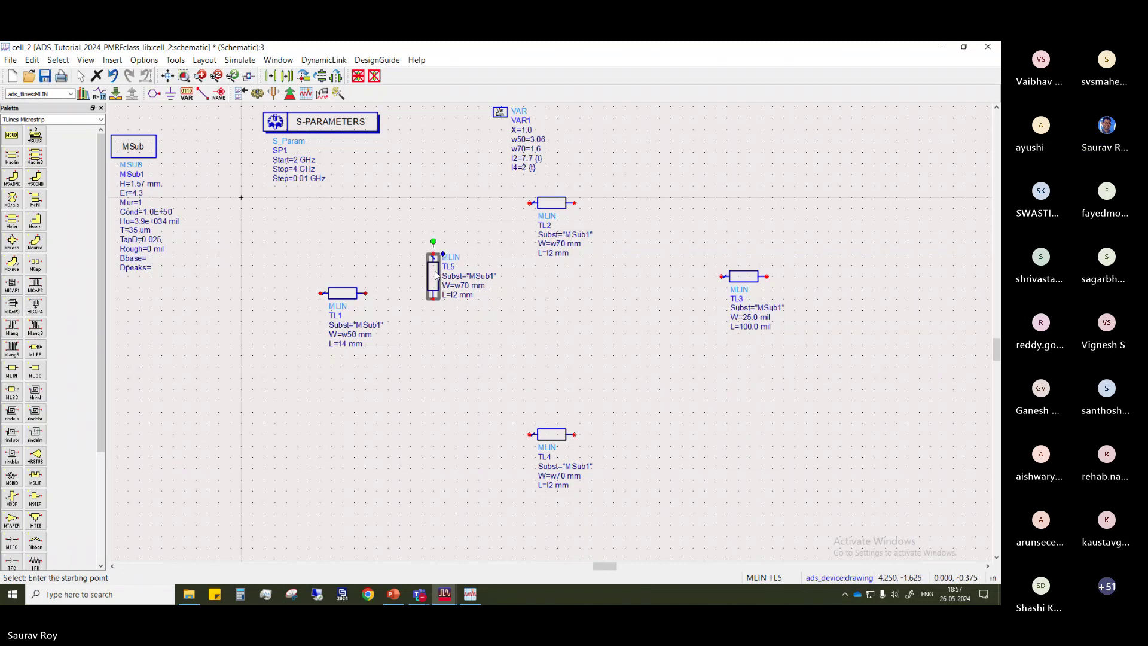
drag(442, 284, 442, 242)
click(445, 300)
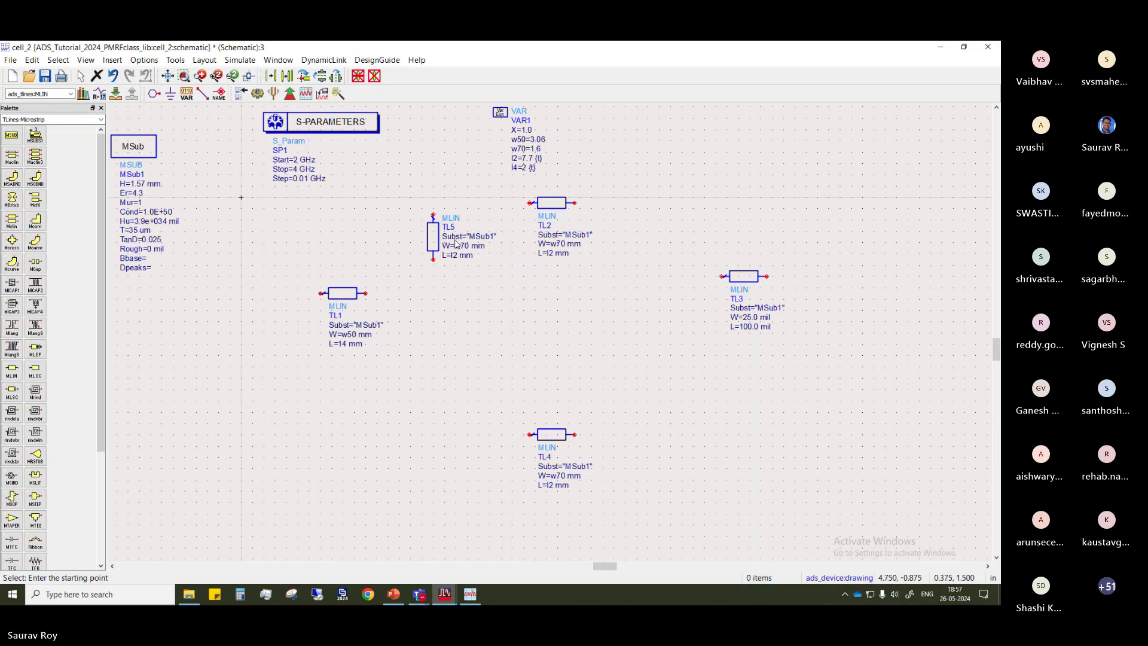
Set the vertical microstrip line's length to the variable l4 in mm and confirm its parameters
double_click(456, 260)
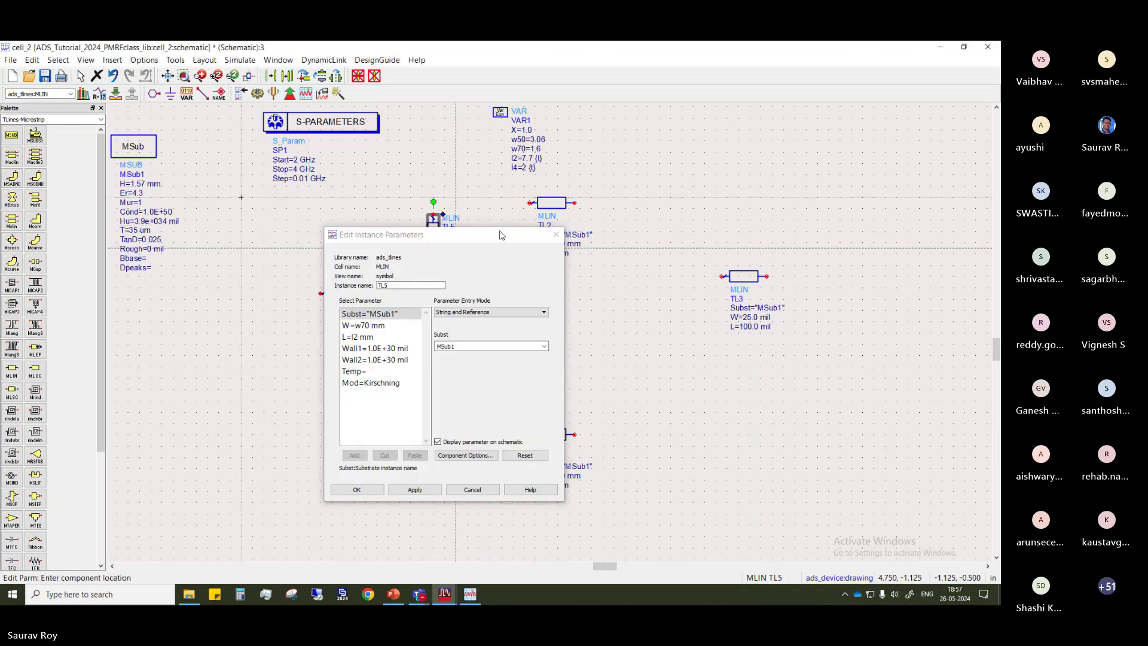
click(354, 338)
text(l4)
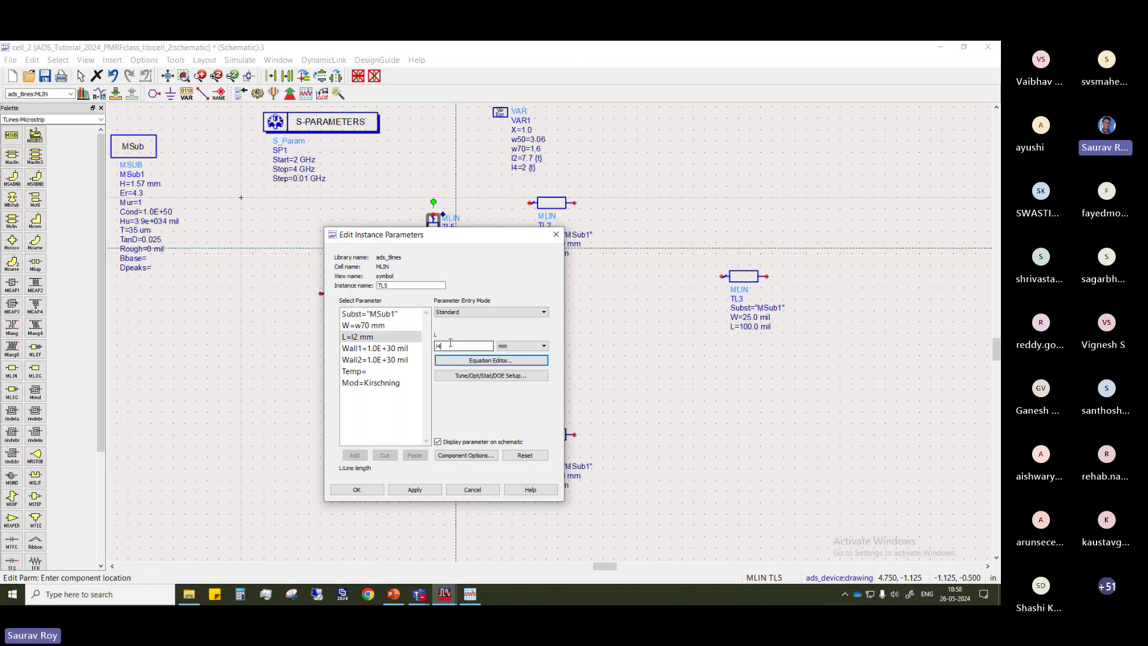
click(358, 488)
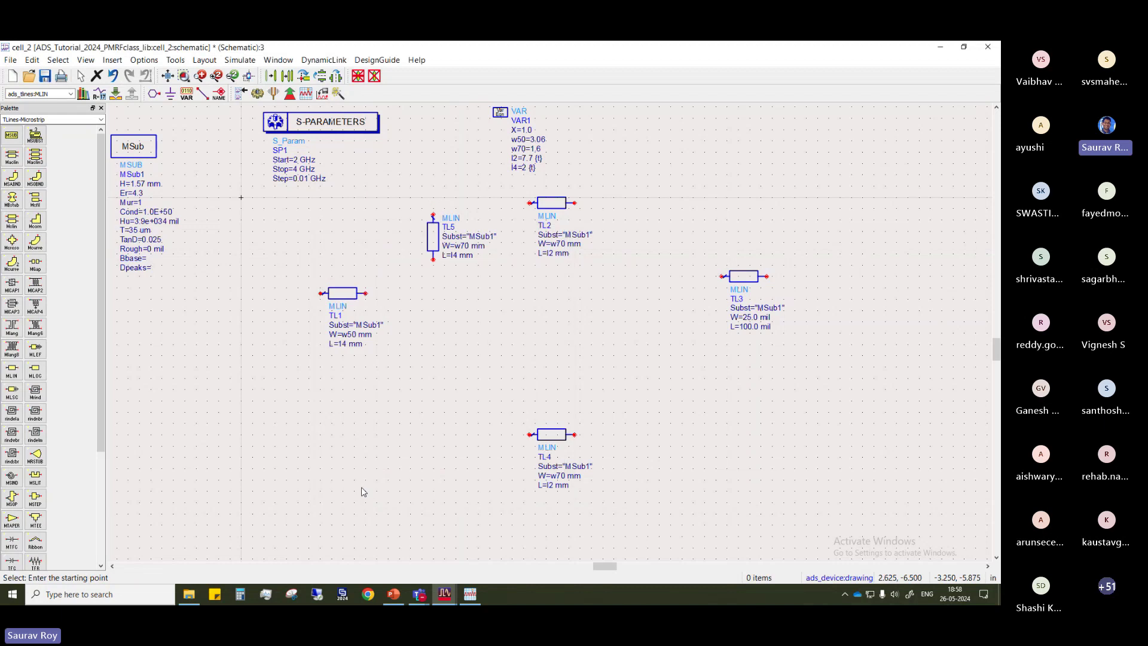
Duplicate the vertical microstrip line TL5 and place the copy well below it, beside TL4
click(437, 250)
key(ctrl+c)
key(ctrl+v)
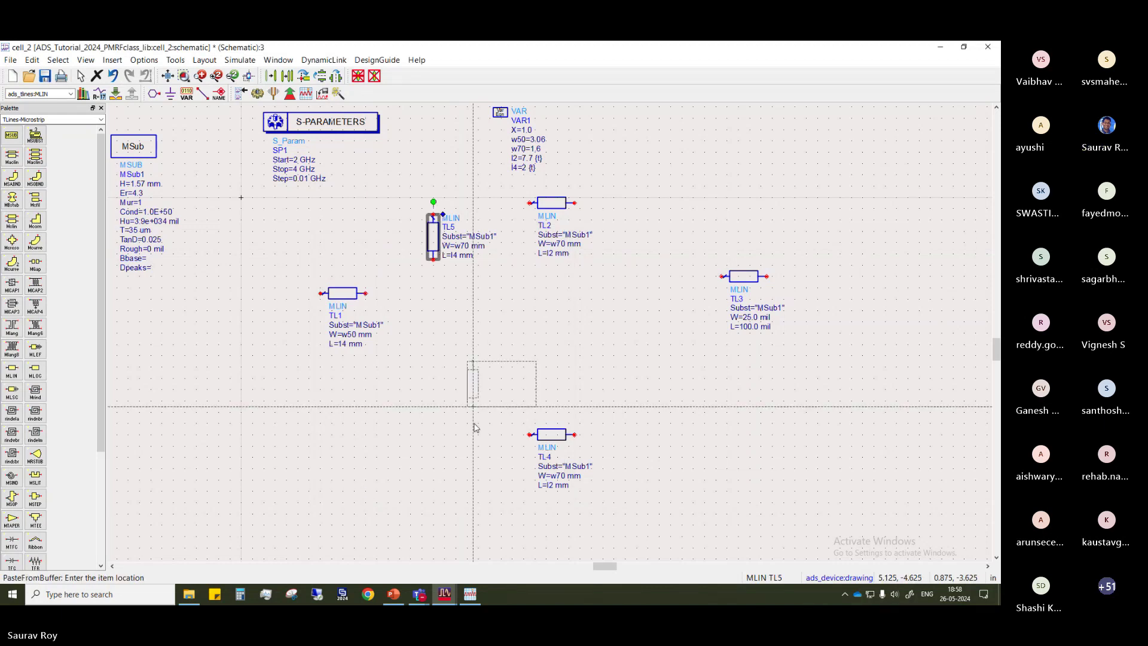
click(439, 445)
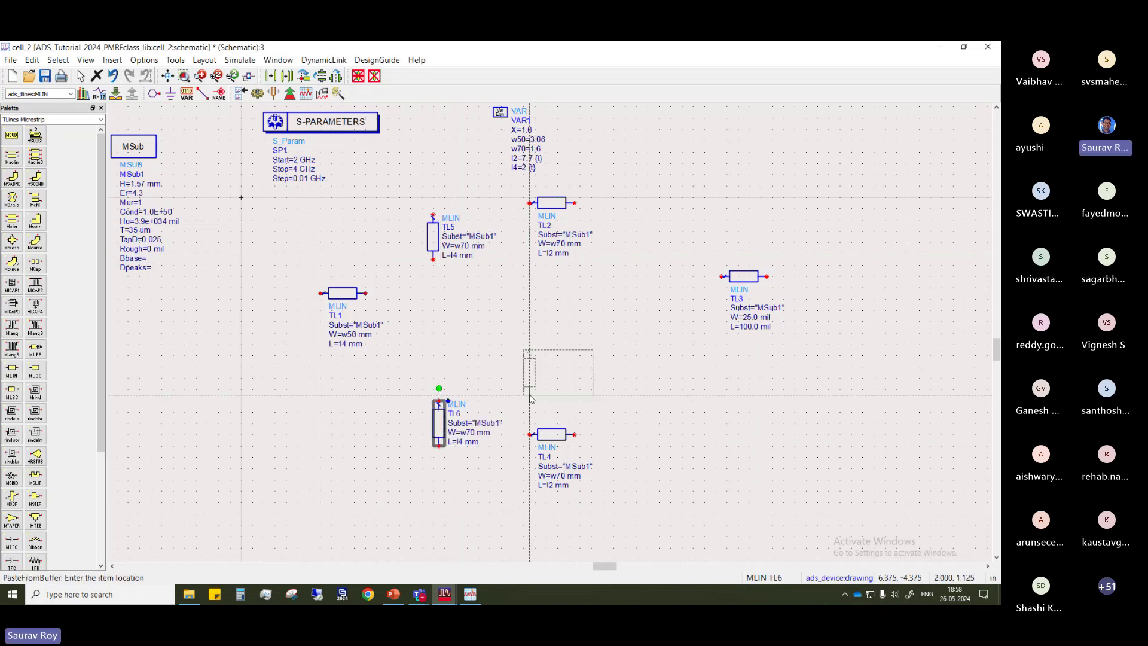
key(Escape)
drag(573, 309, 588, 343)
right_click(590, 345)
click(505, 344)
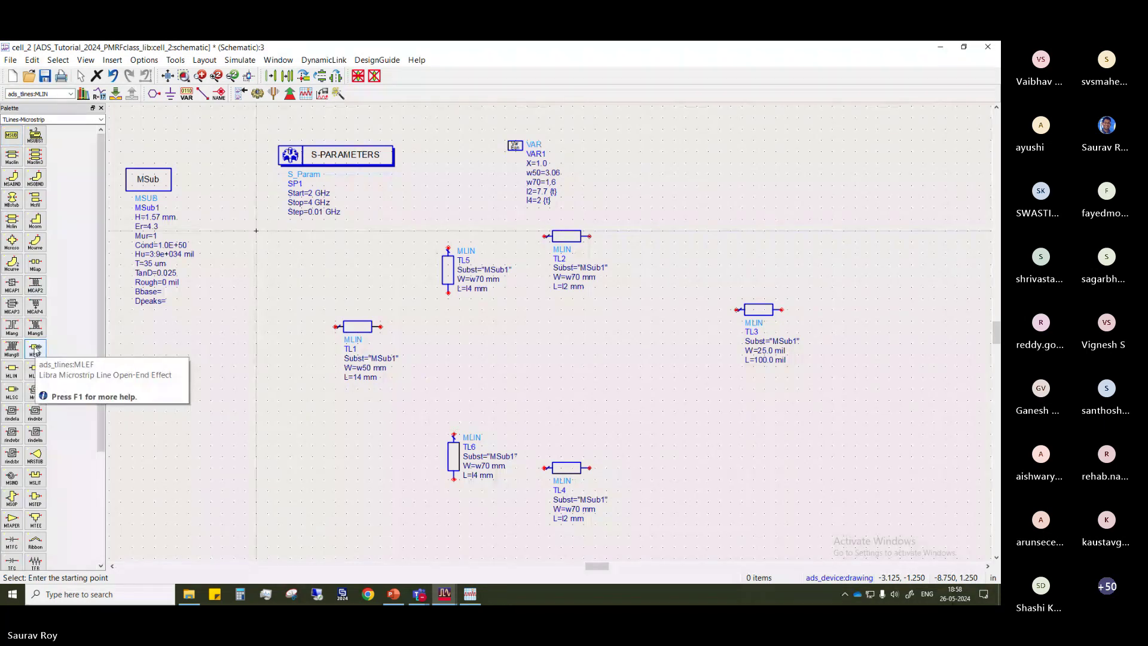
Place two MTEE_ADS microstrip T-junctions, one between TL5 and TL6 and one just before TL3
click(36, 520)
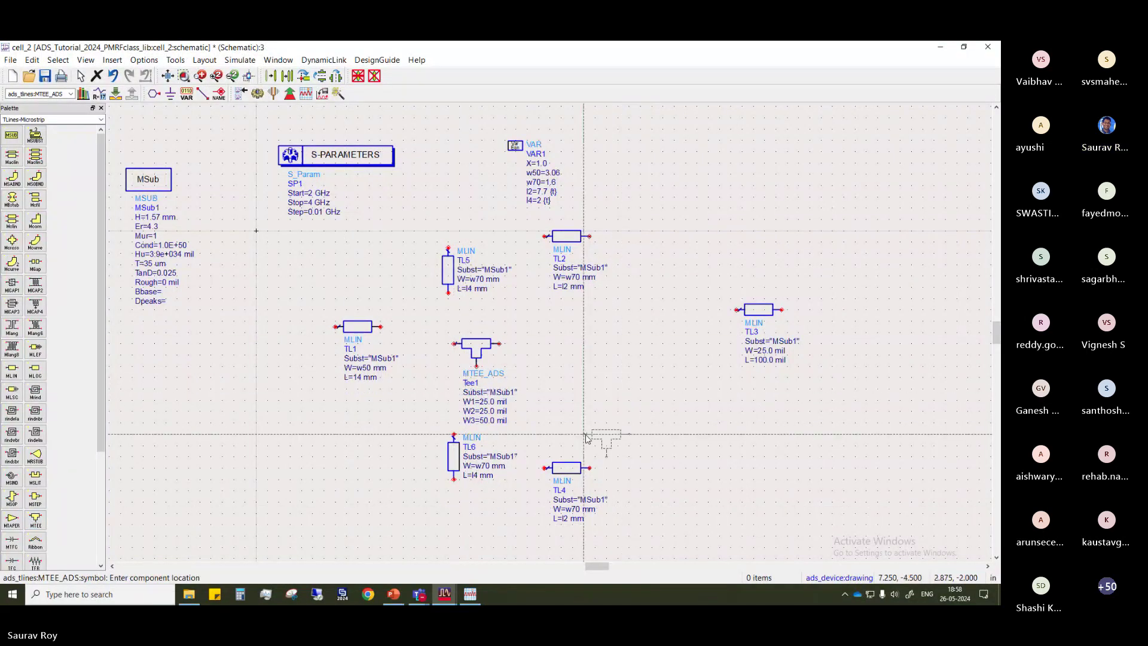
click(629, 309)
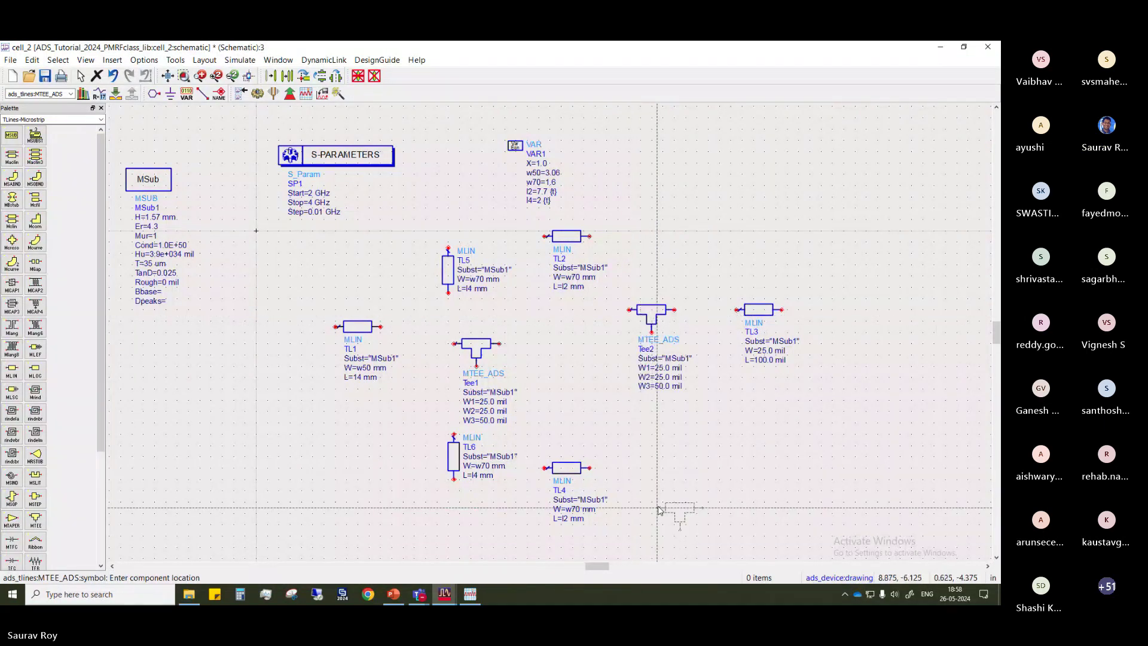
key(Escape)
Rotate Tee1 so its branch faces TL1, and align it vertically with TL5 at TL1's level
click(480, 349)
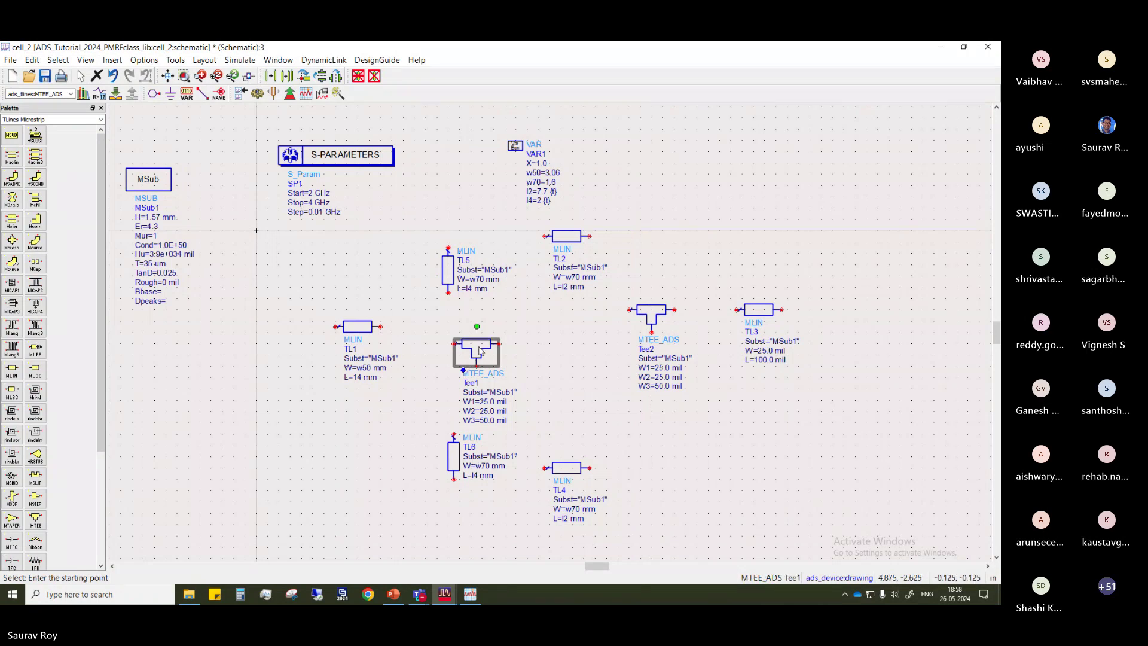
click(469, 311)
drag(447, 270, 437, 258)
drag(451, 364, 434, 324)
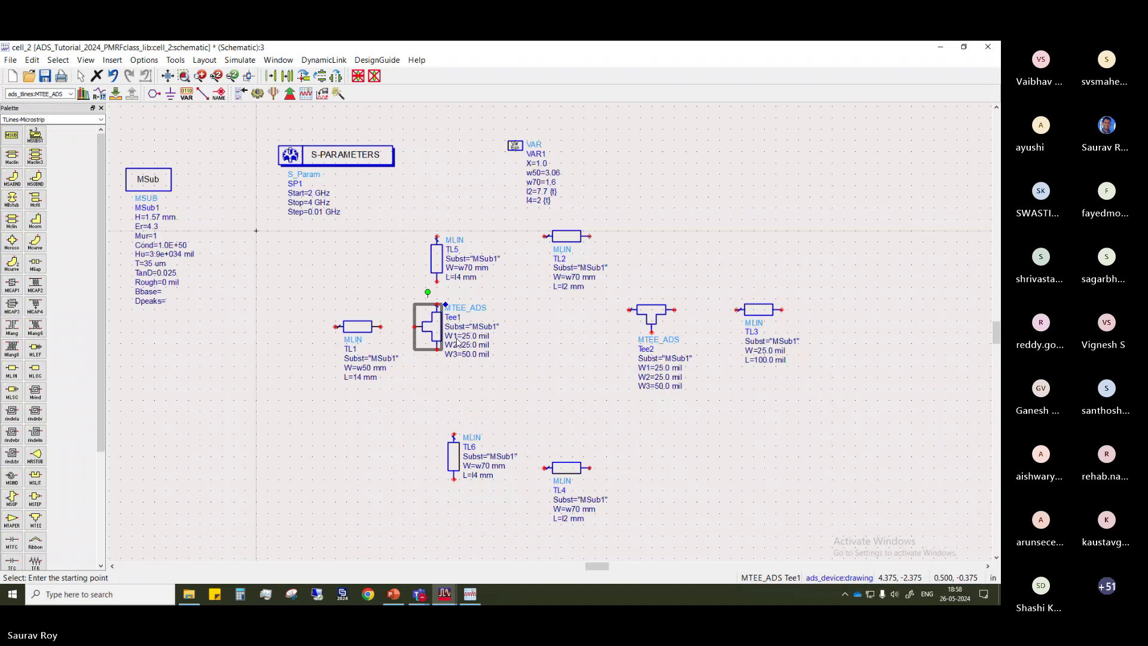
click(495, 360)
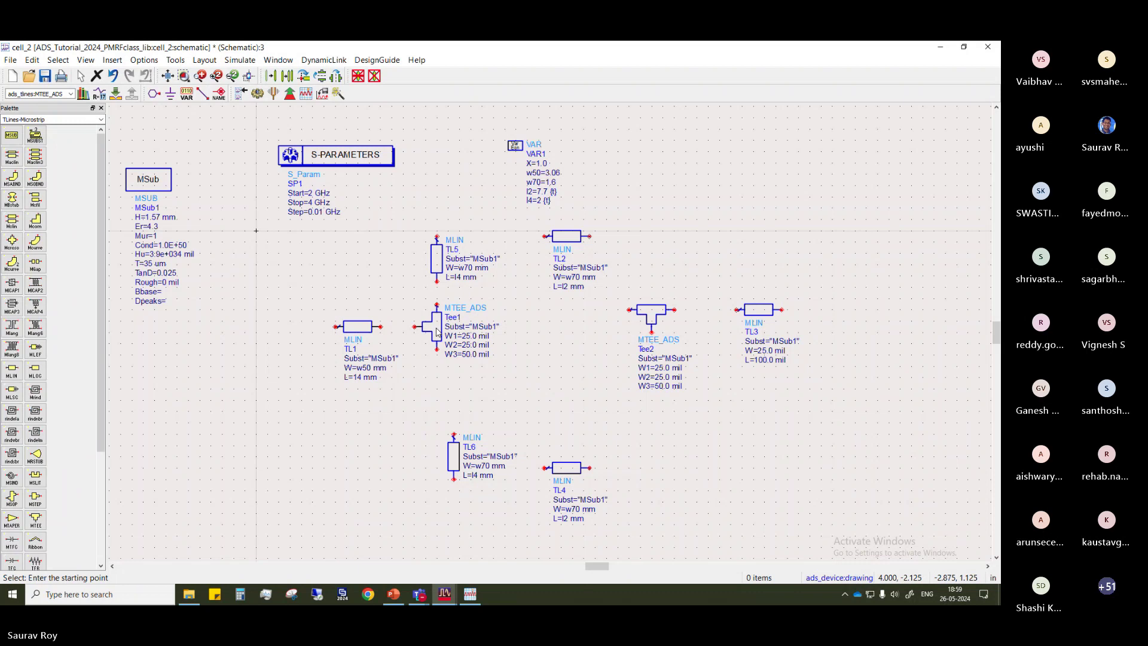
Set the width W1 of T-junction Tee1 to the variable w70
double_click(437, 332)
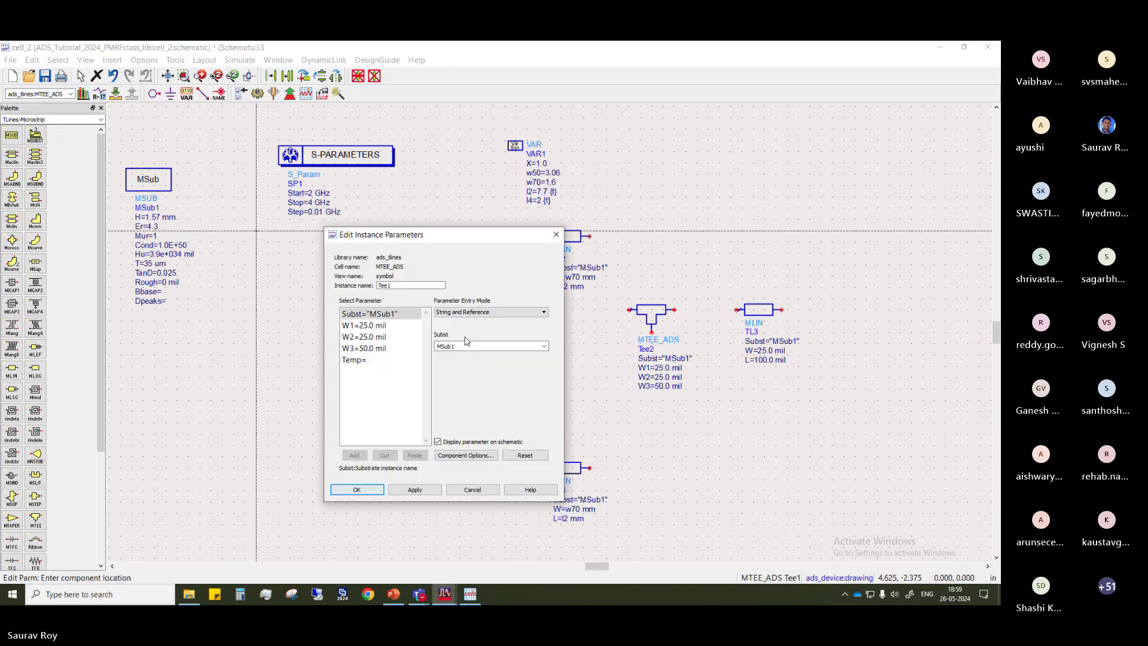
key(Down)
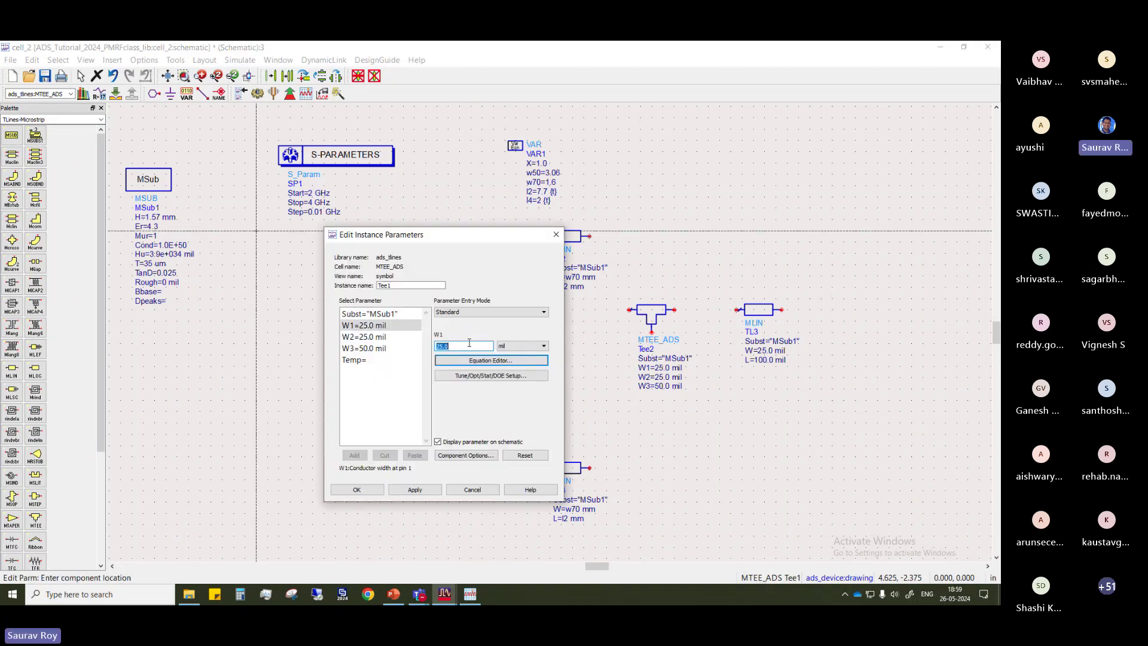
click(541, 346)
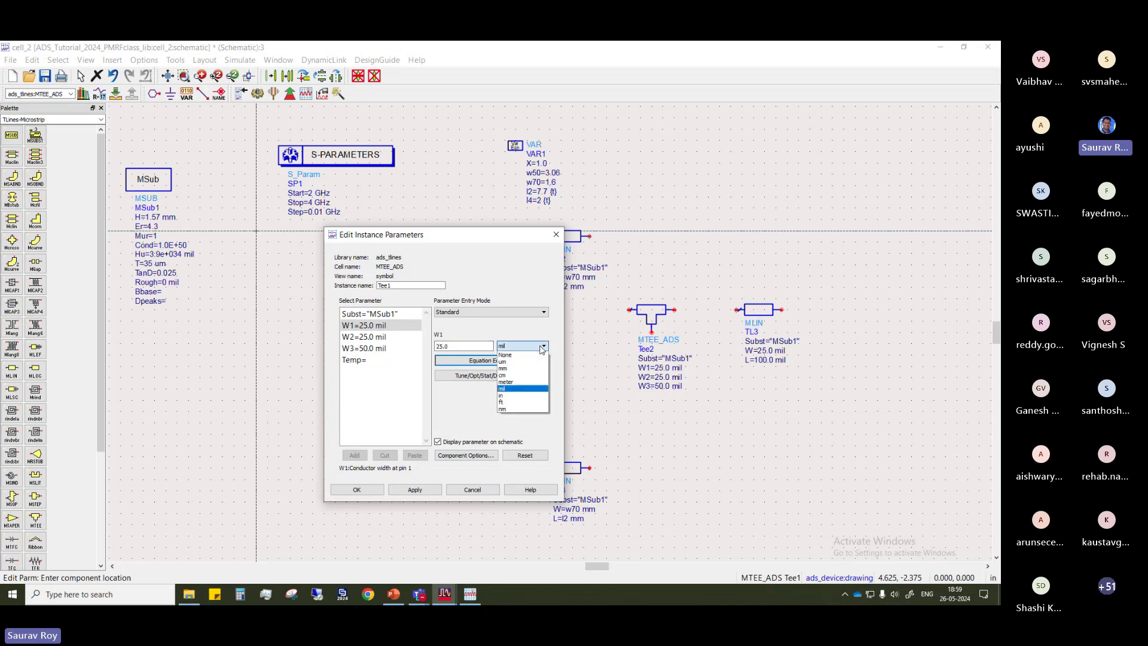
click(503, 368)
click(460, 348)
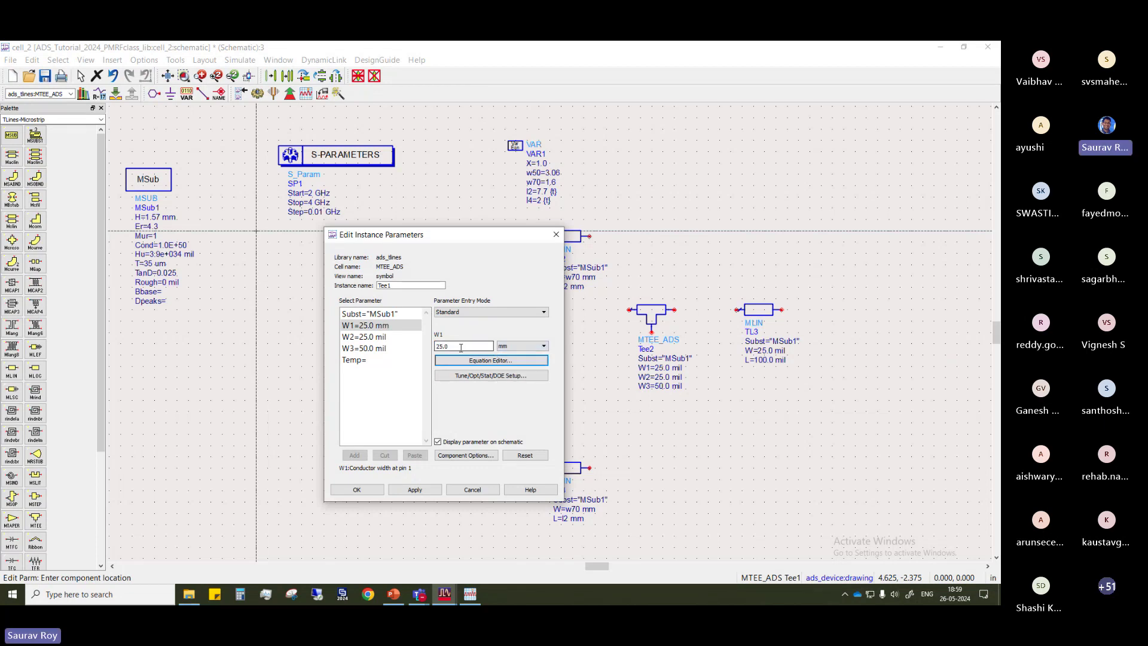
double_click(460, 347)
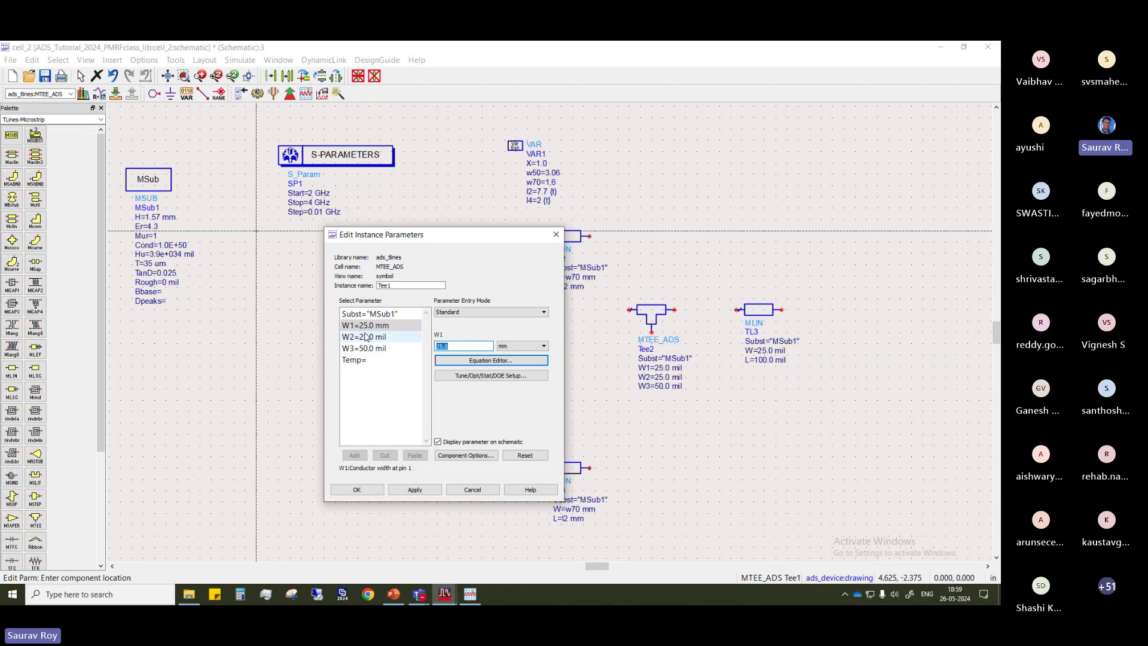
text(w70)
Set Tee1's W2 to w70 in mm and change the unit of its W1 to mm
click(366, 337)
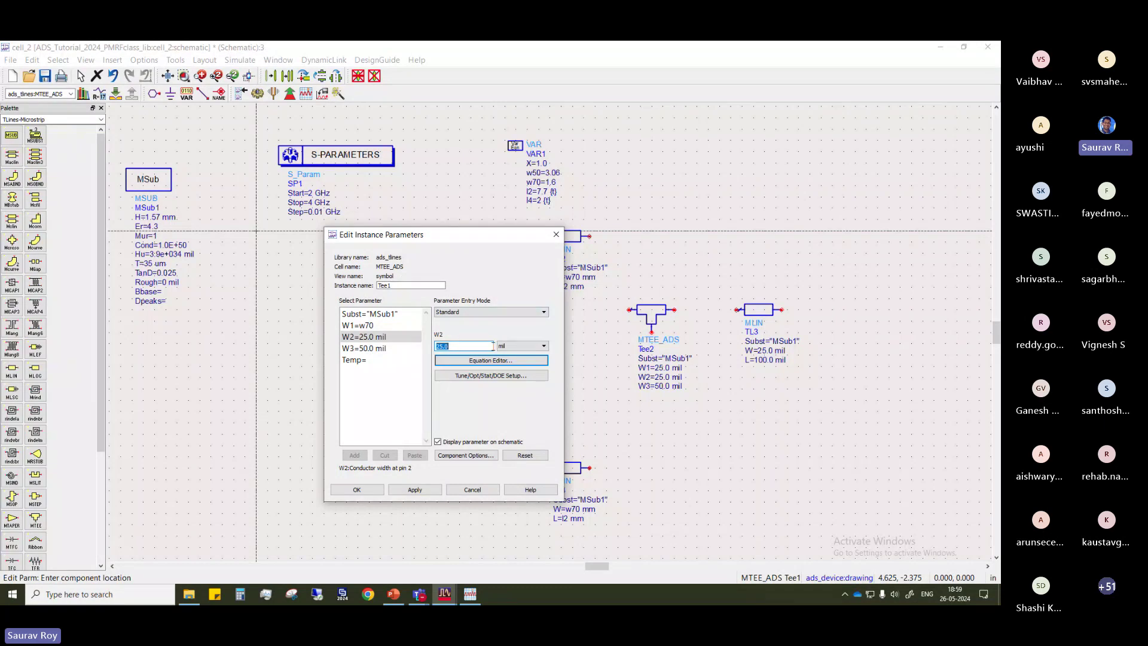
click(522, 346)
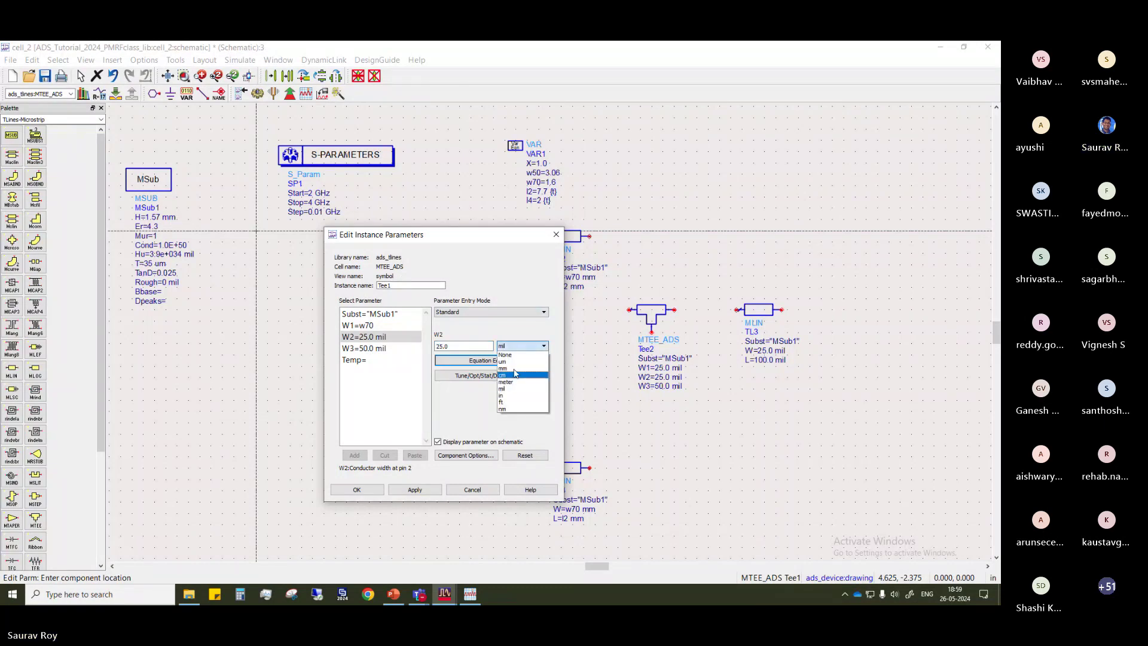
click(514, 361)
double_click(465, 342)
text(w70)
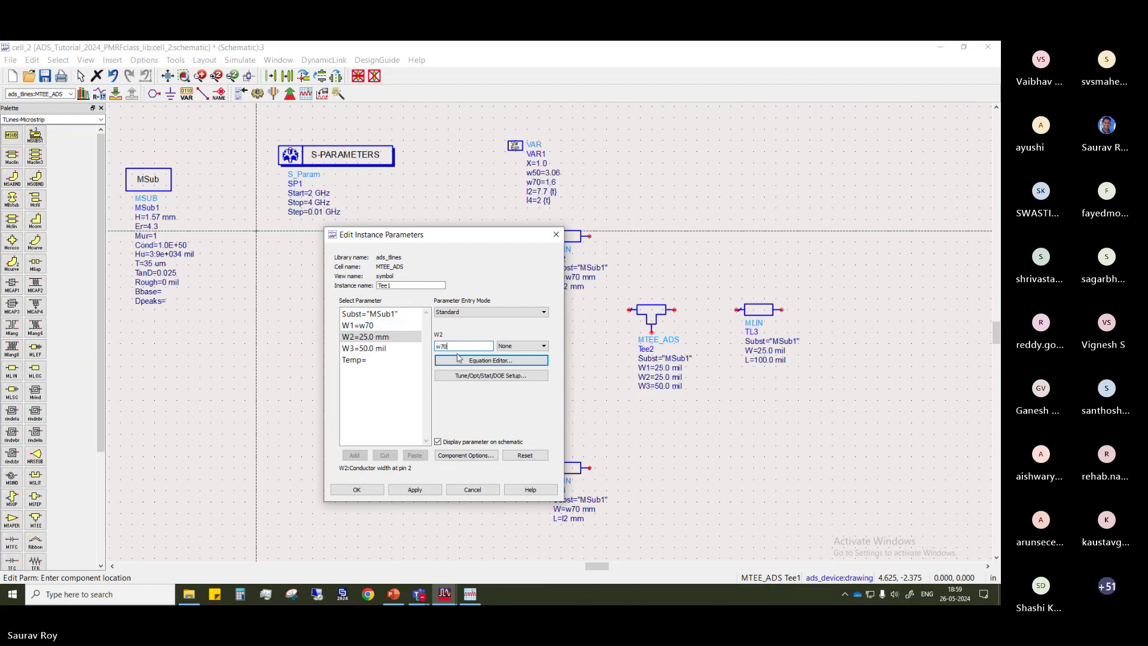
click(529, 346)
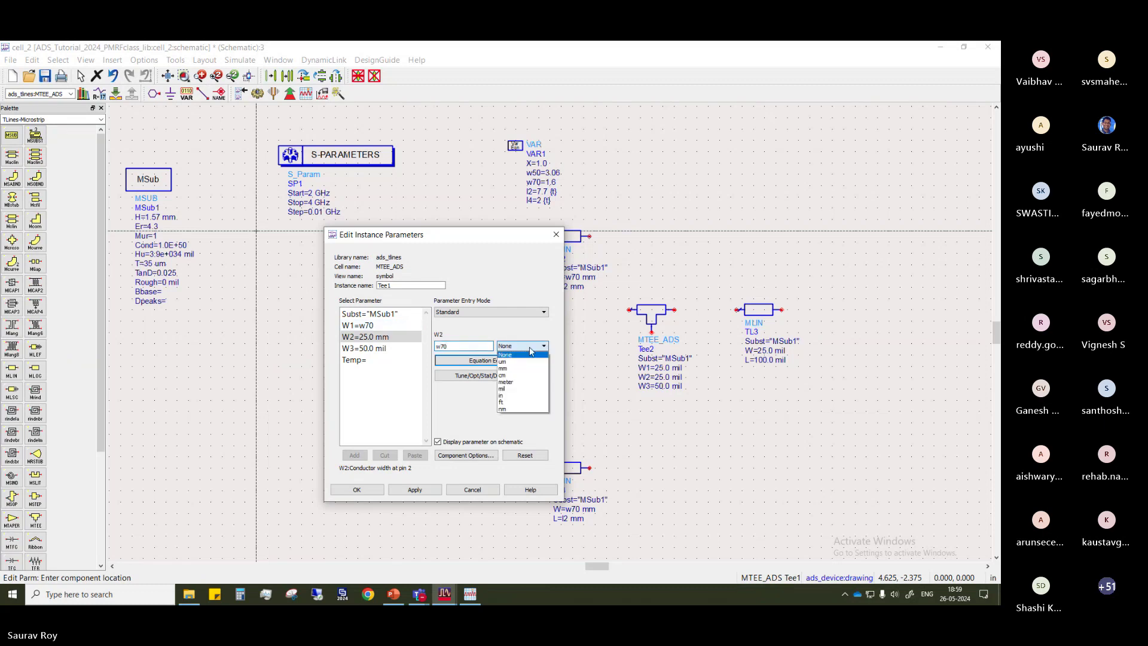
click(503, 368)
click(357, 325)
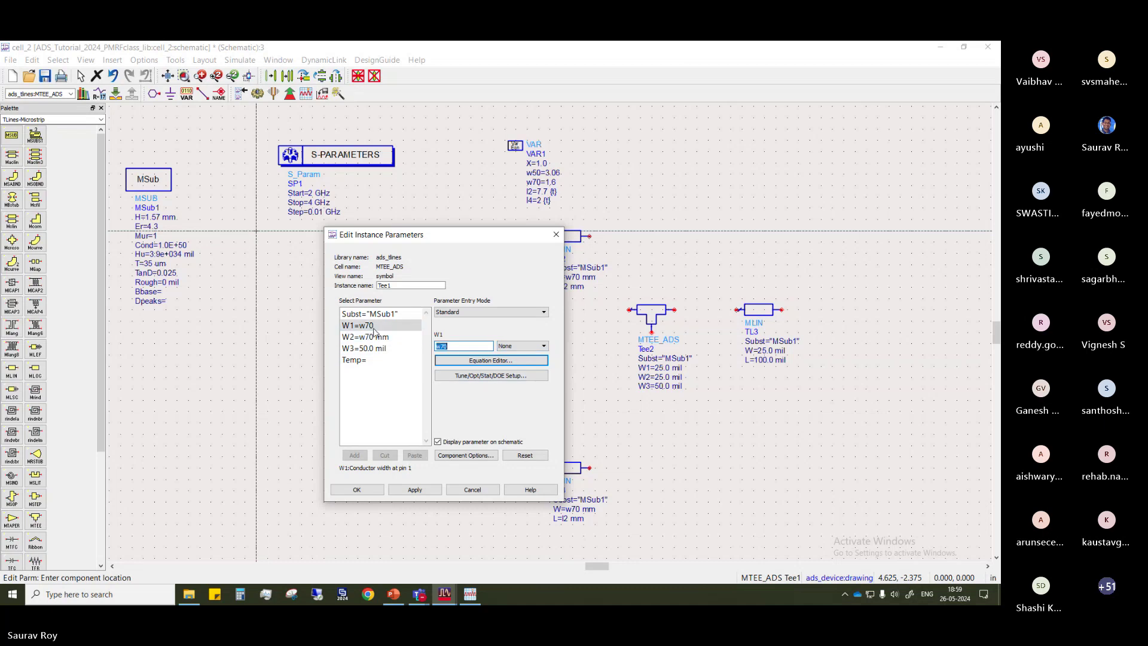
click(526, 346)
click(502, 368)
Set Tee1's W3 to the variable w50 in mm and confirm its parameters
click(358, 347)
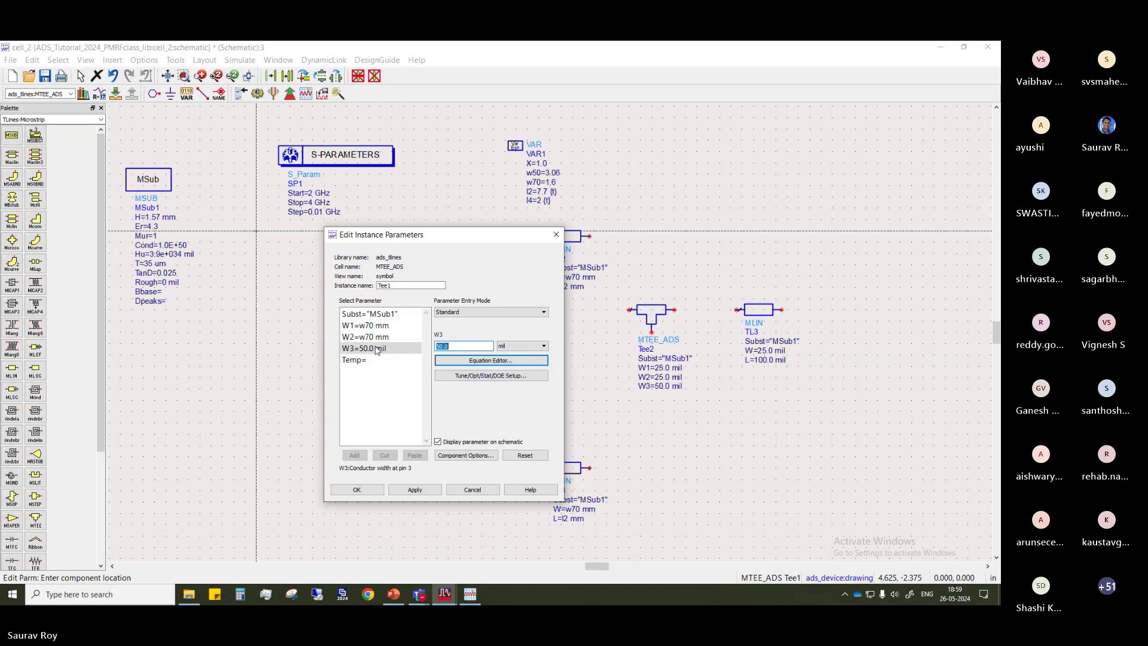
double_click(467, 346)
text(w50)
click(544, 346)
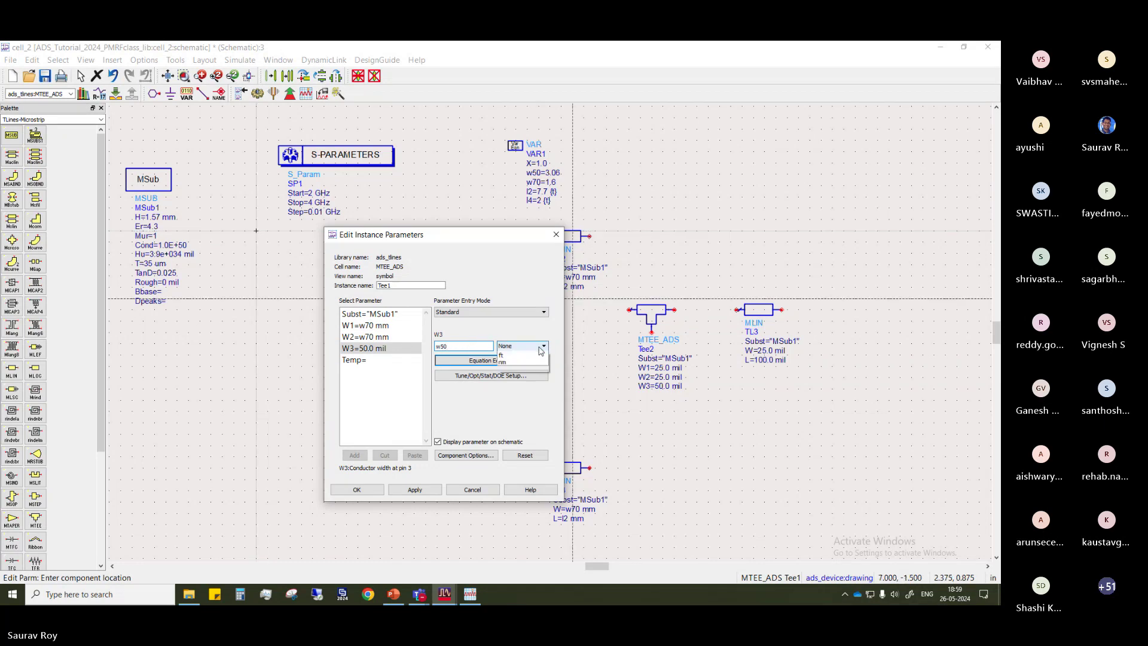
click(503, 368)
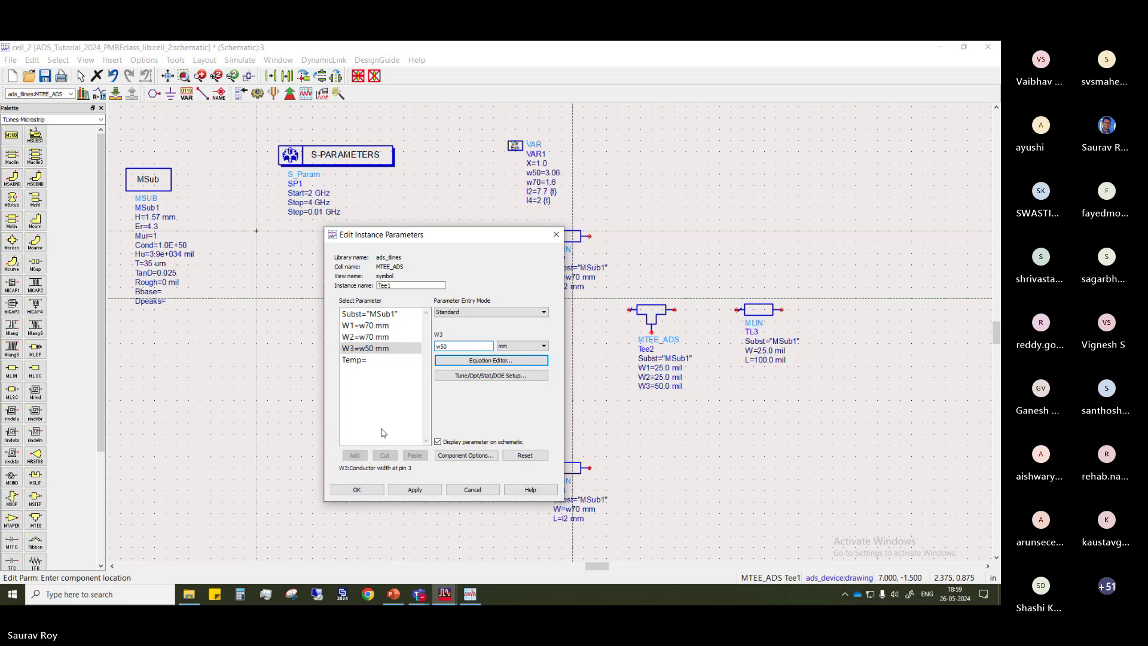
click(356, 490)
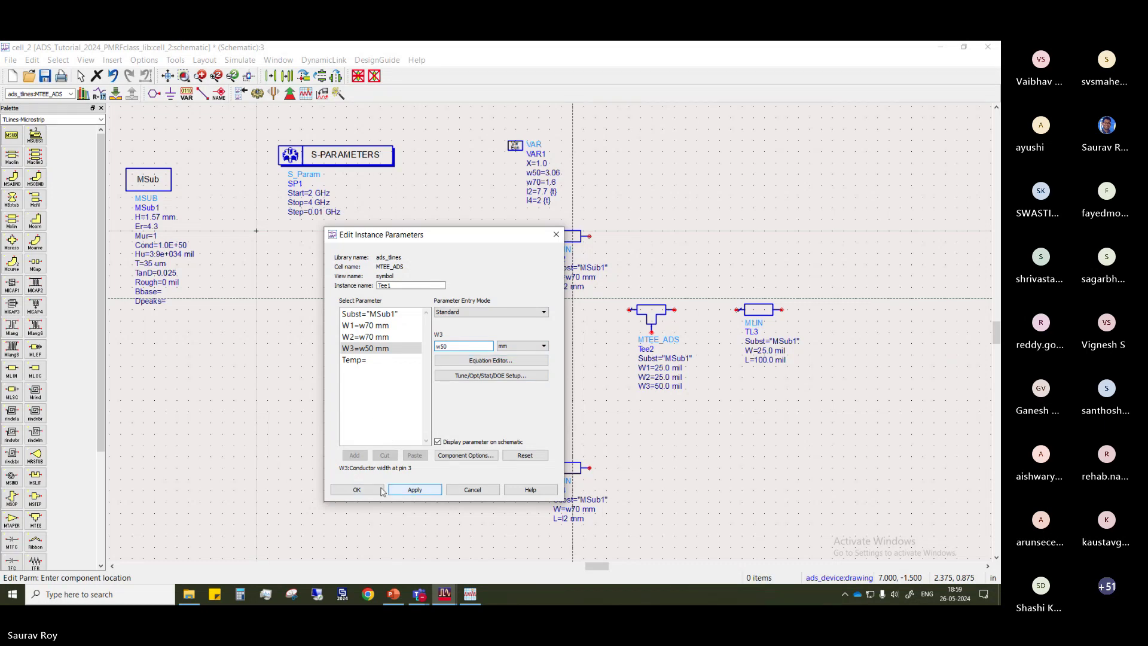
Check the MTEE_ADS help page for which pin each width belongs to, and return to the schematic
click(437, 326)
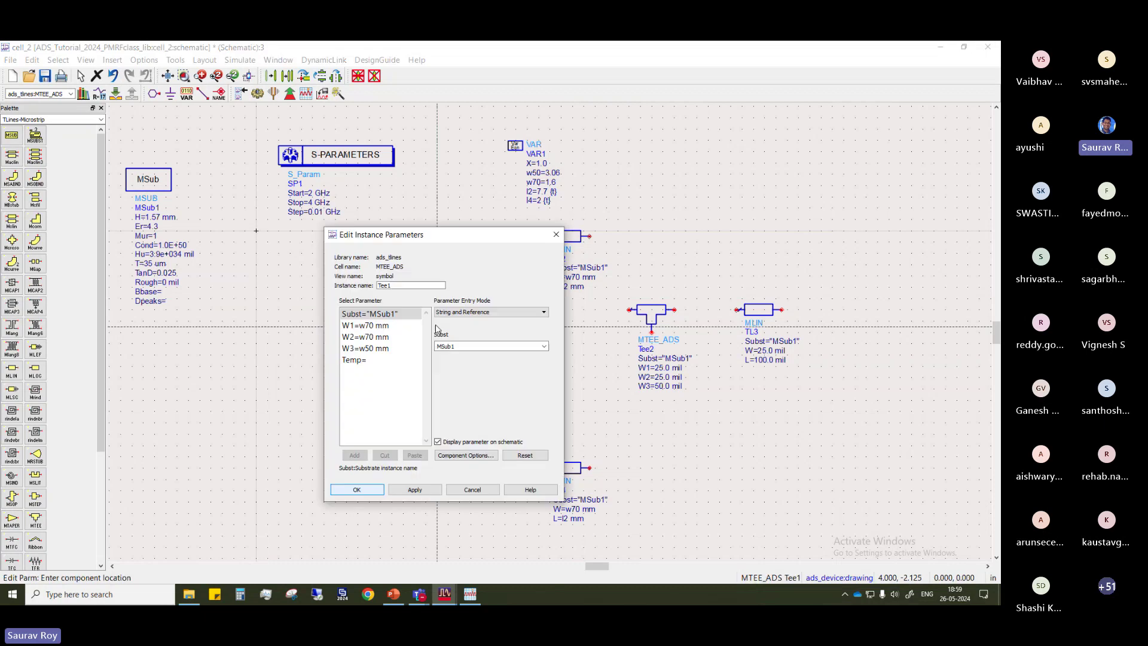
click(520, 488)
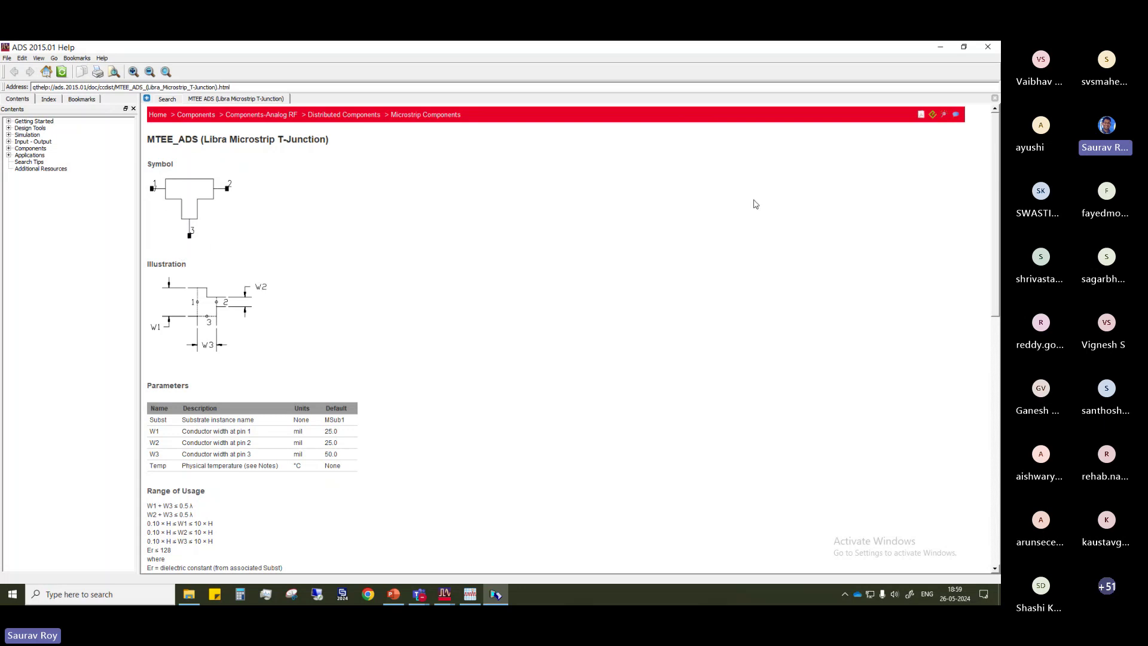
click(987, 48)
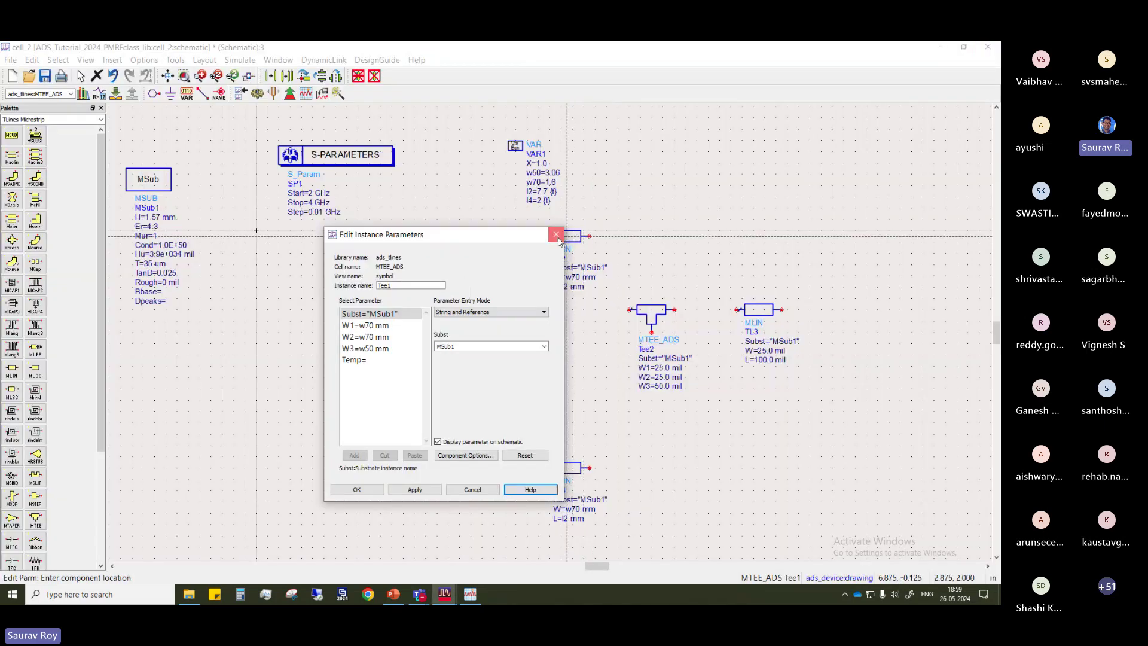
click(500, 490)
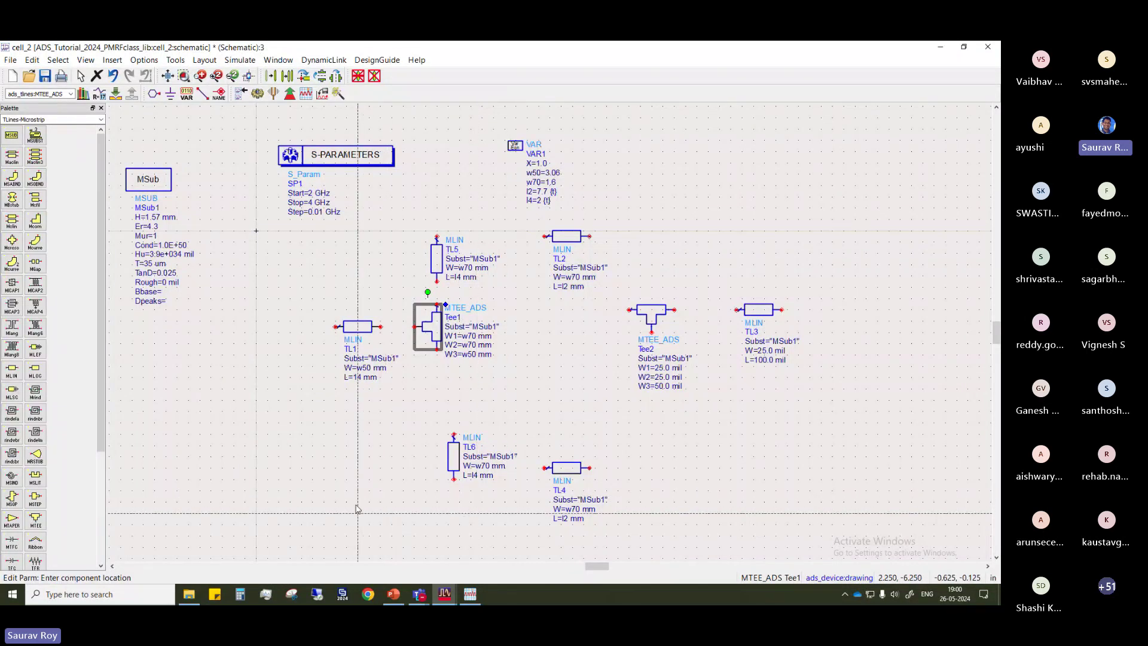
key(Escape)
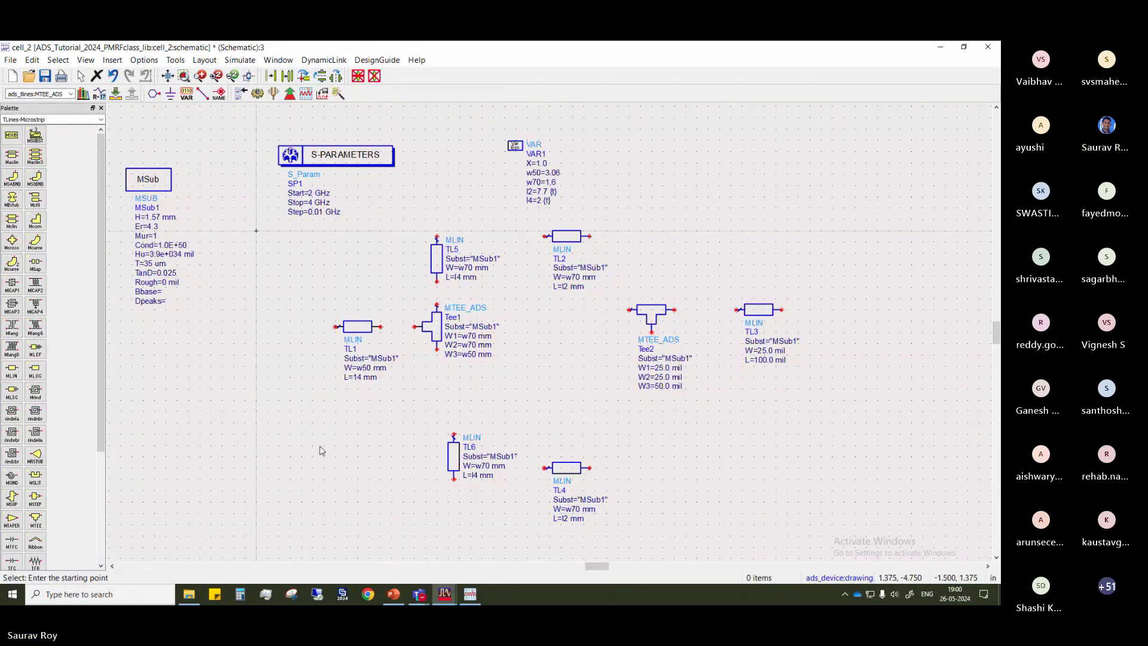
Examine how Tee1's pins and widths correspond to the neighbouring lines TL1, TL5 and TL6
click(353, 333)
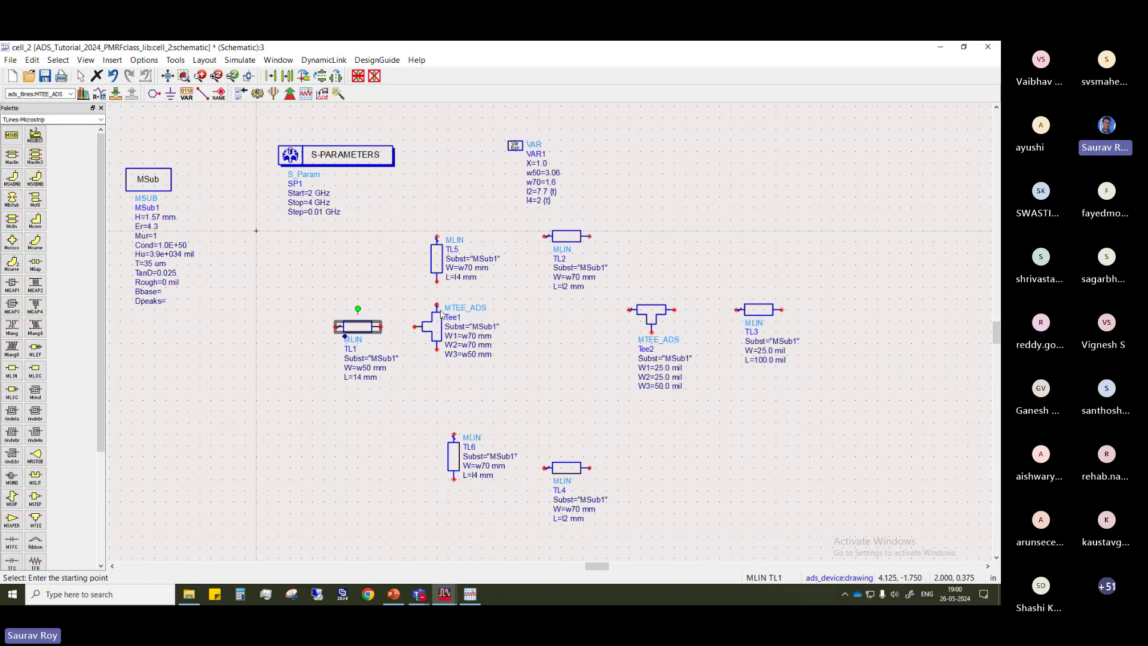
click(417, 330)
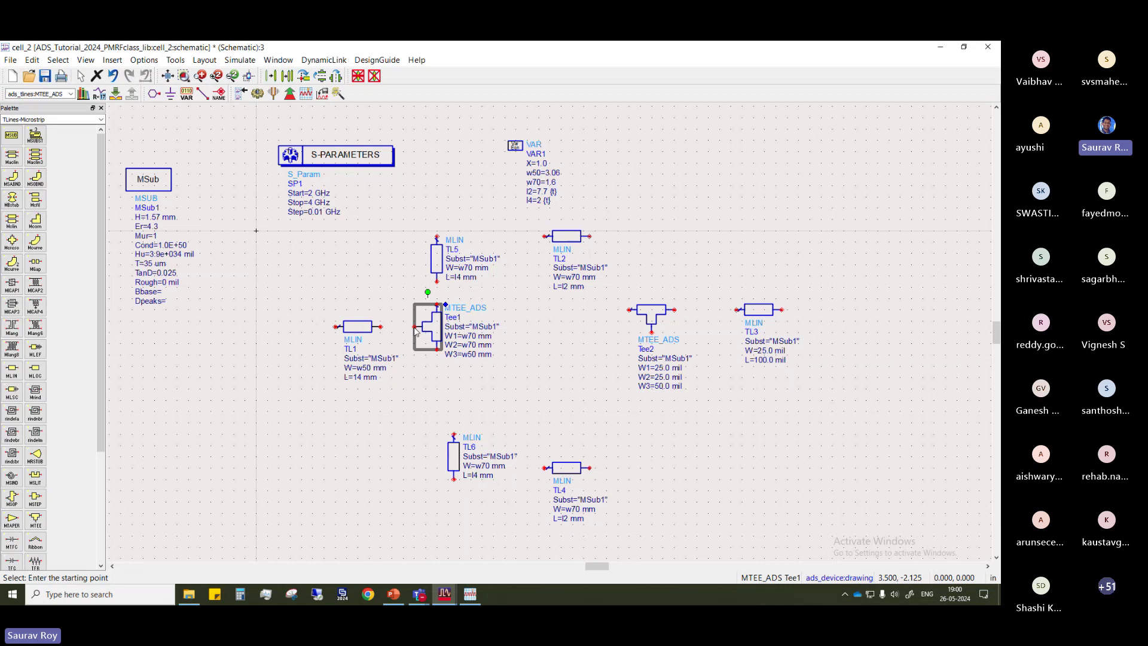
click(442, 302)
click(438, 305)
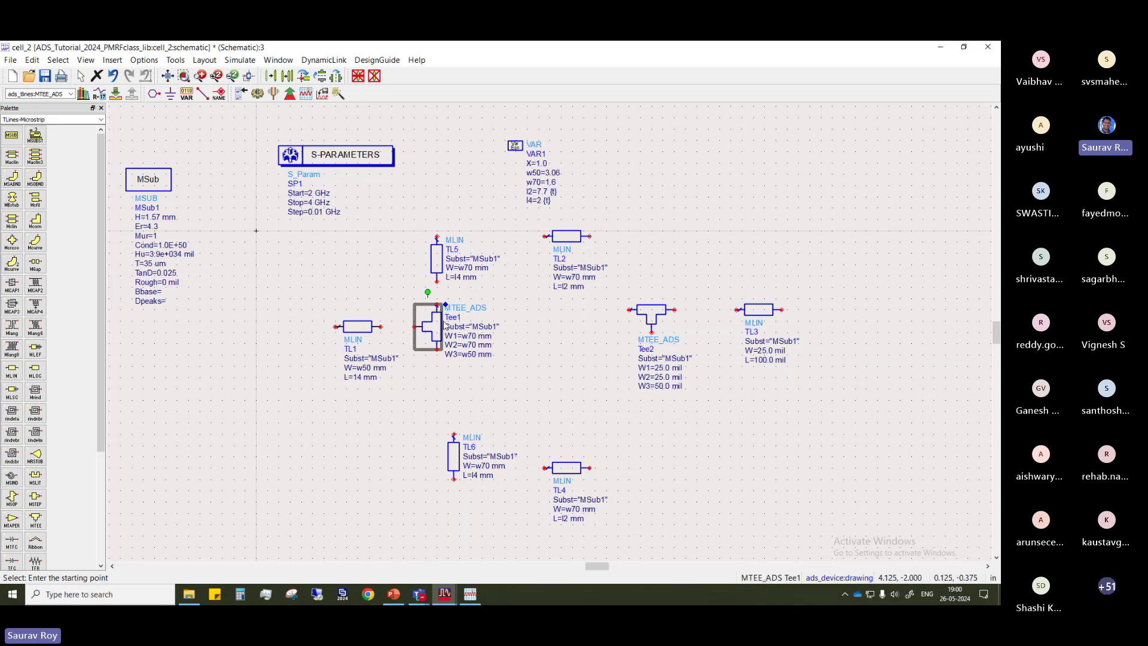
click(410, 325)
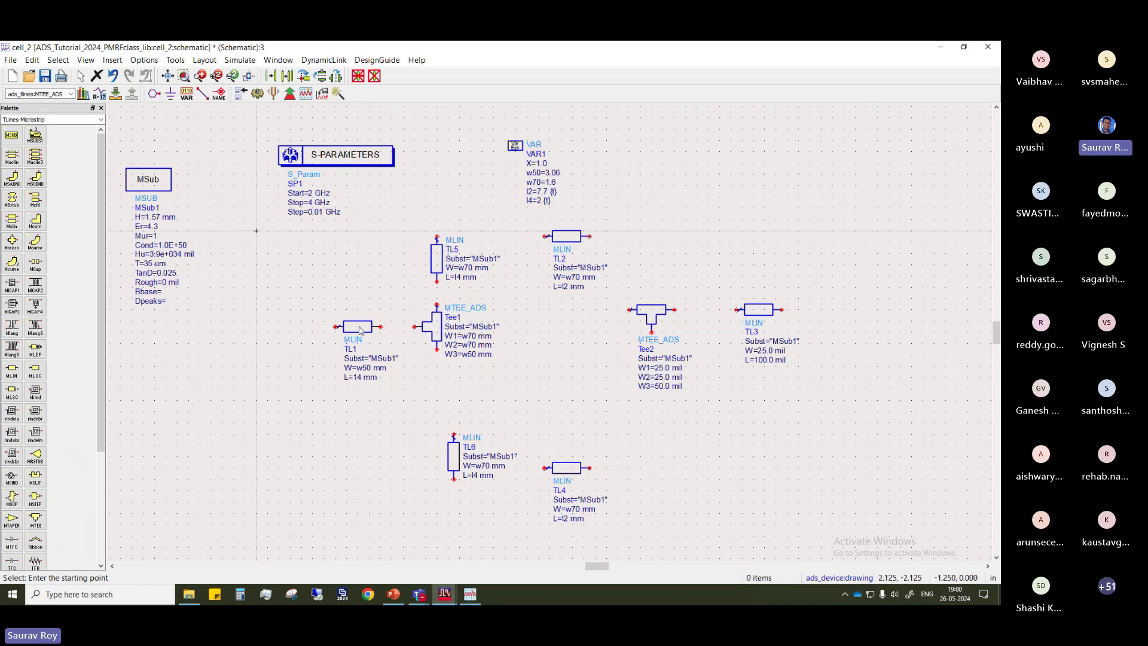
click(436, 328)
click(457, 332)
click(439, 268)
click(442, 425)
double_click(471, 336)
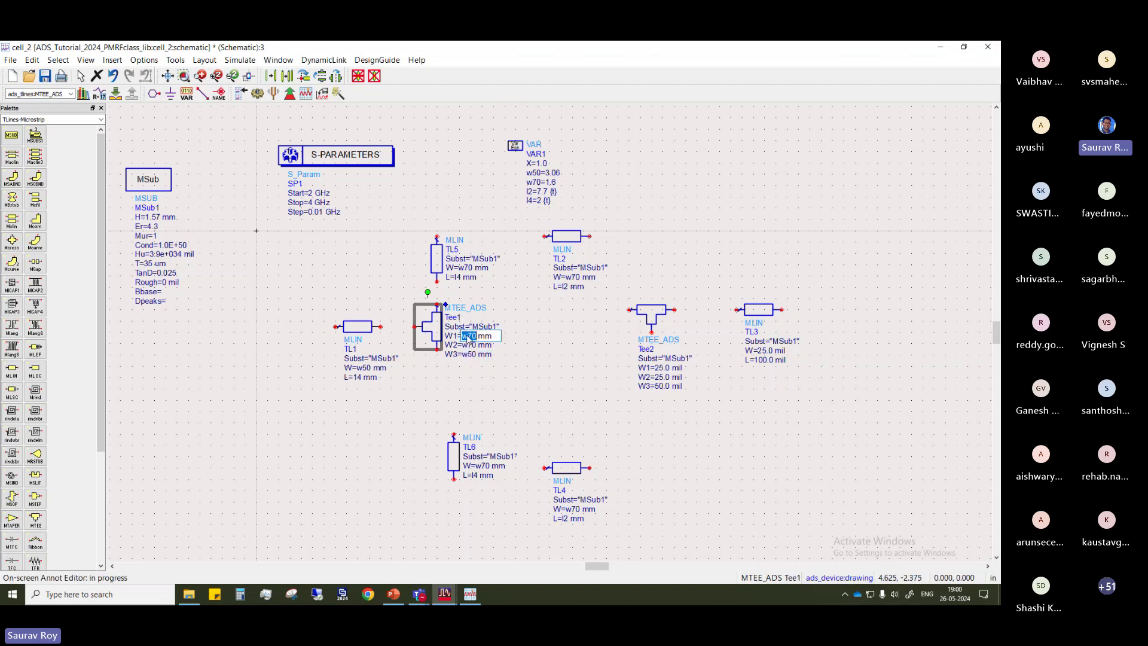
key(Escape)
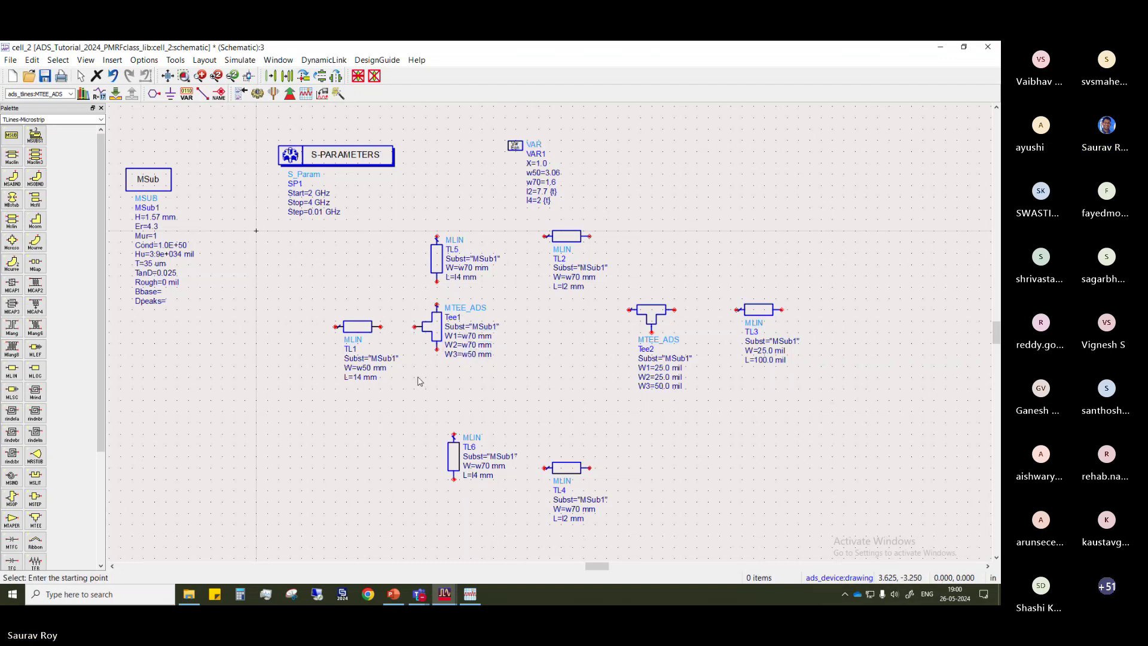
Connect Tee1's two through pins to TL5 above and TL6 below, leaving TL6 spaced directly beneath Tee1 on a wire
mouse_move(430, 320)
mouse_down()
mouse_move(432, 293)
mouse_move(431, 311)
mouse_up()
drag(454, 446, 437, 359)
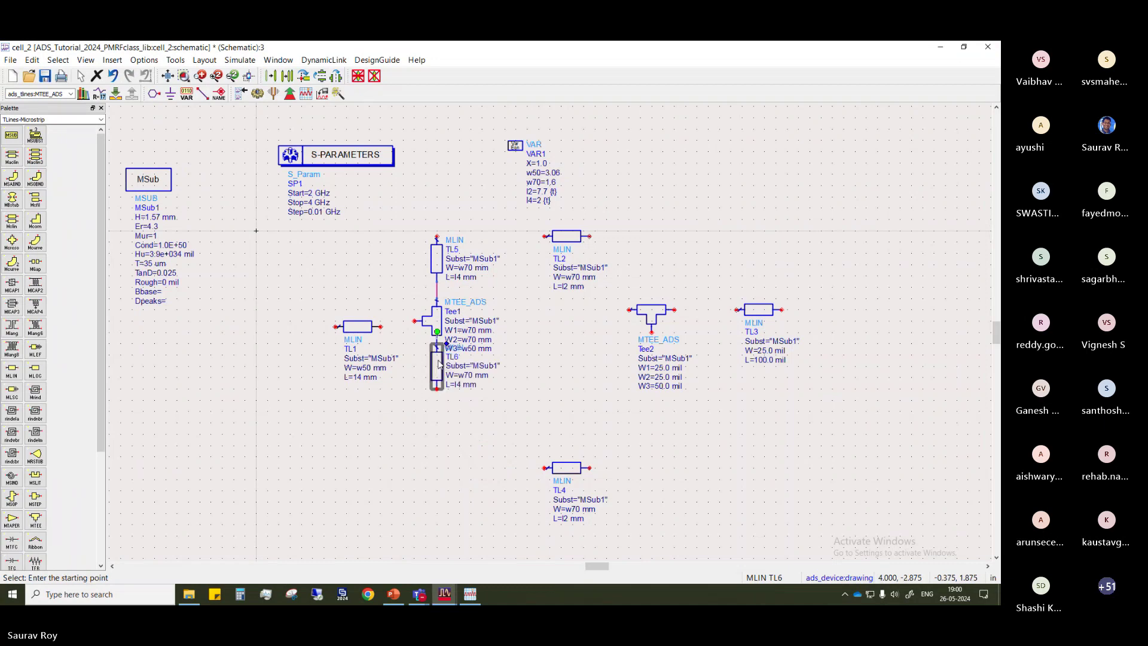
click(437, 426)
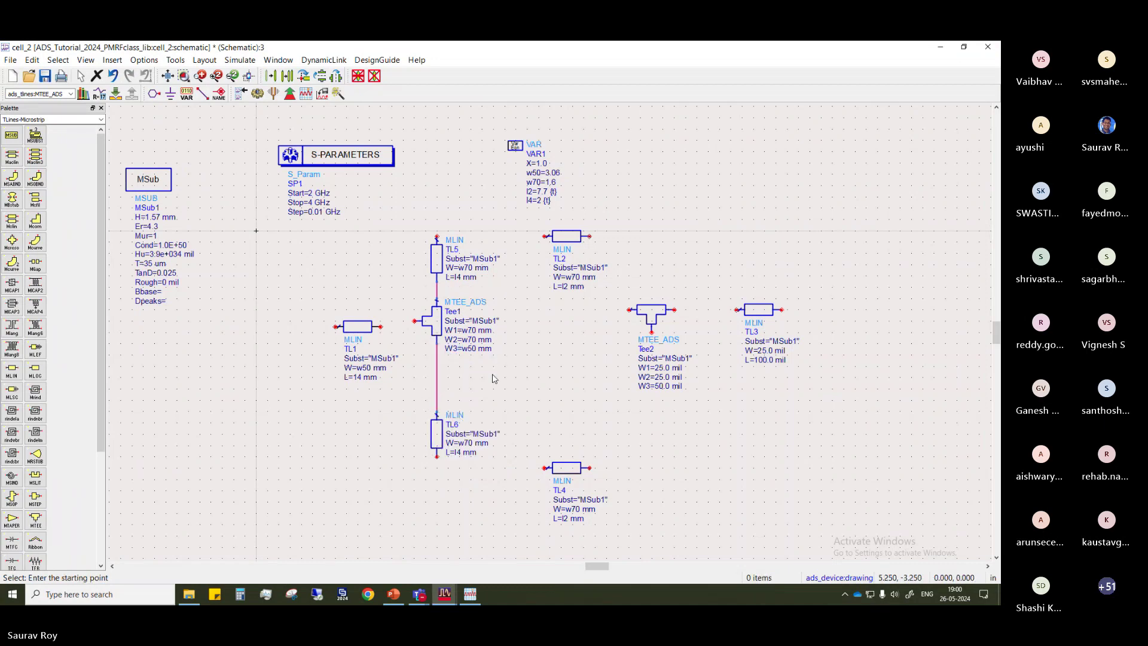
Connect TL1 to Tee1's branch pin, leaving TL1 spaced level with the pin on a horizontal wire
click(367, 330)
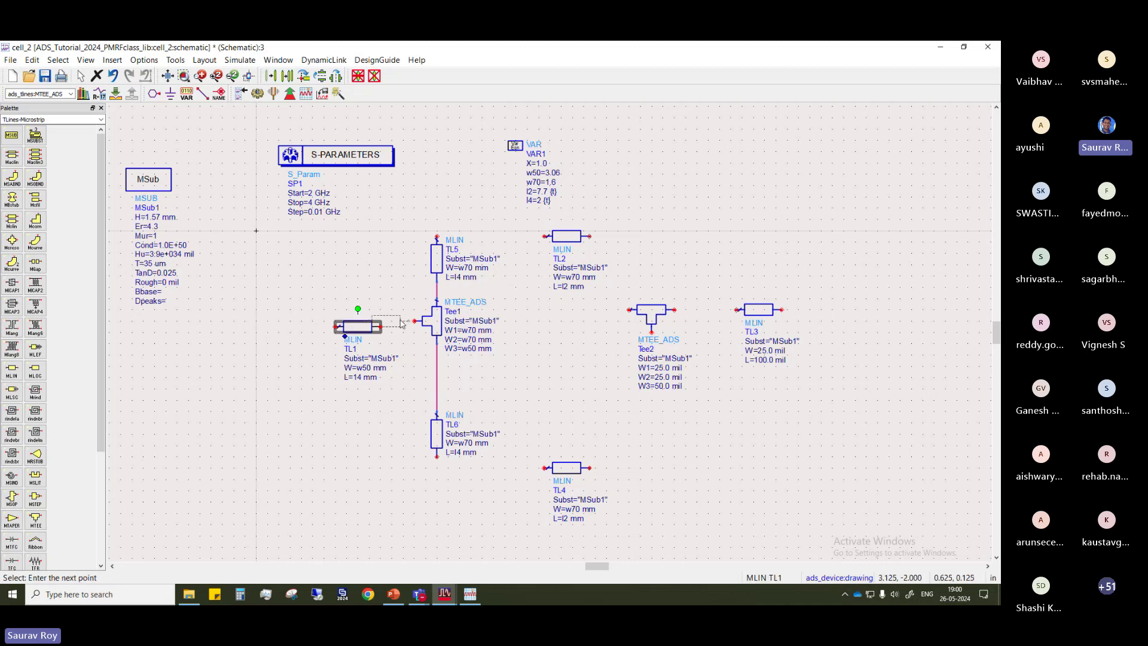
mouse_move(367, 328)
mouse_down()
mouse_move(394, 326)
mouse_move(356, 324)
mouse_up()
click(347, 395)
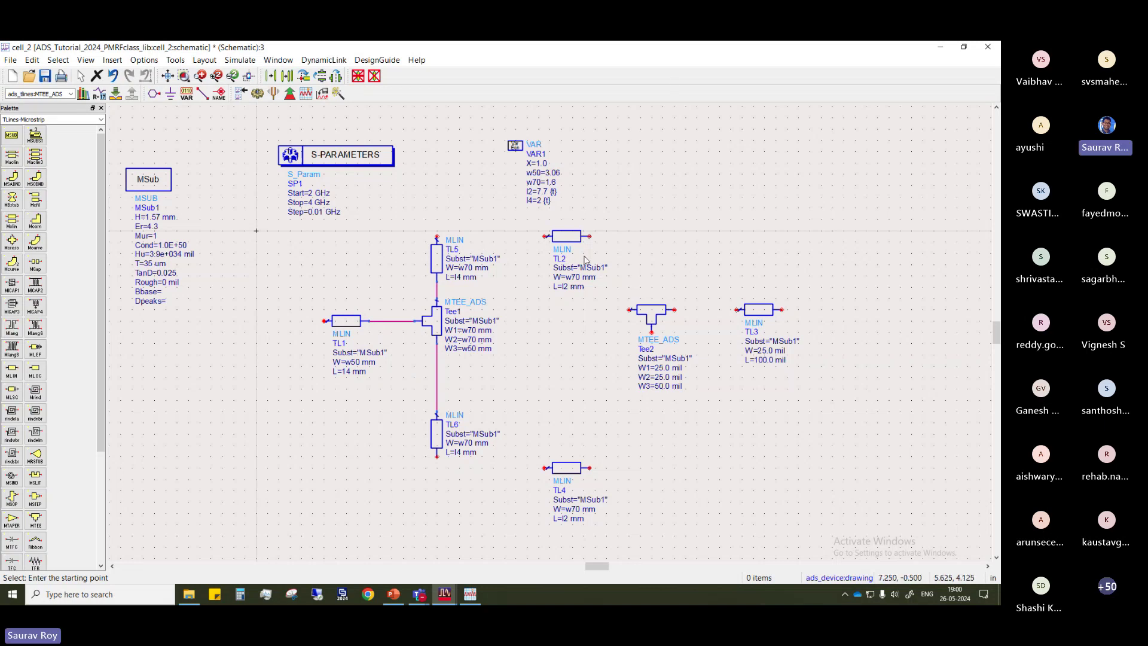
Rotate Tee2 until its branch pin faces TL3, and move it level with TL3
click(658, 318)
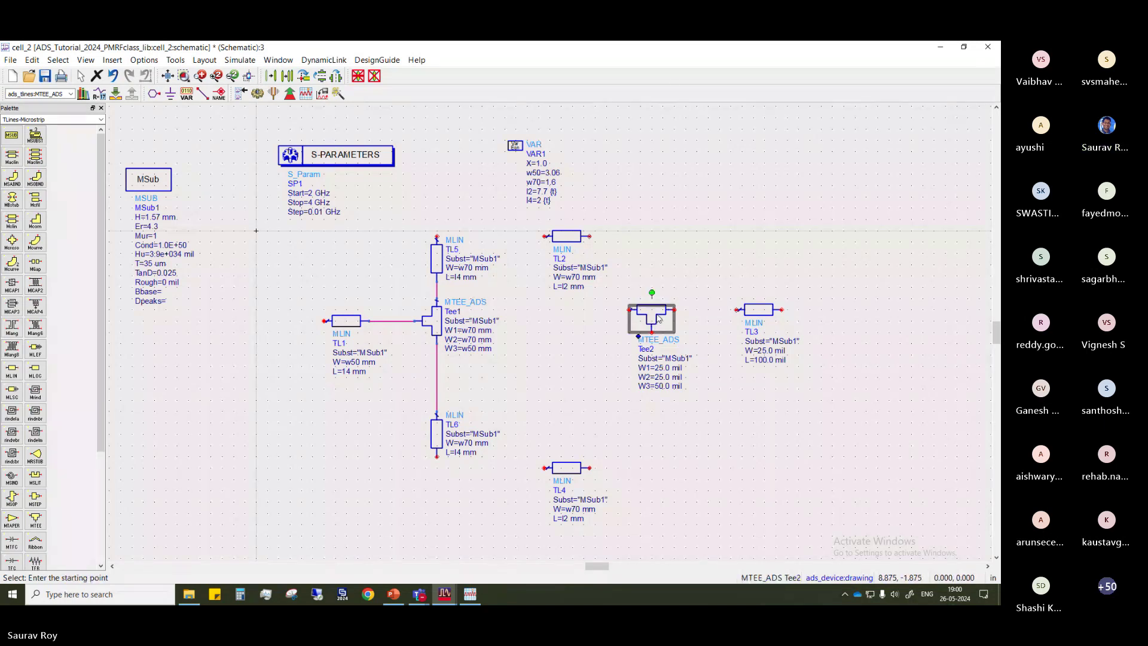
right_click(658, 319)
click(658, 336)
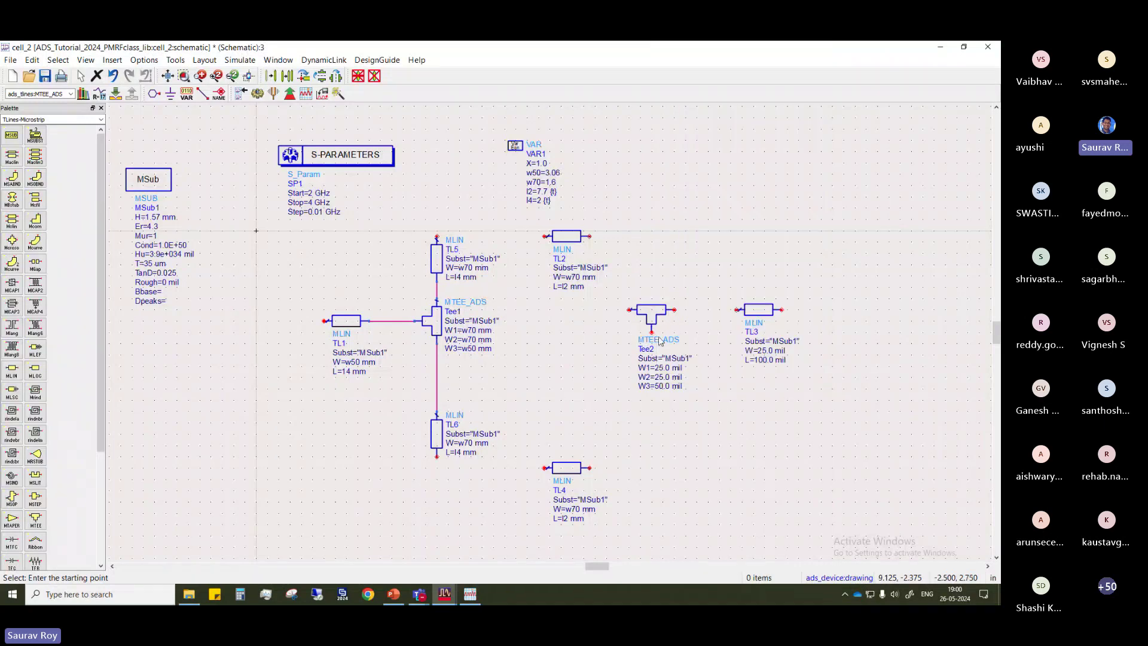
click(649, 314)
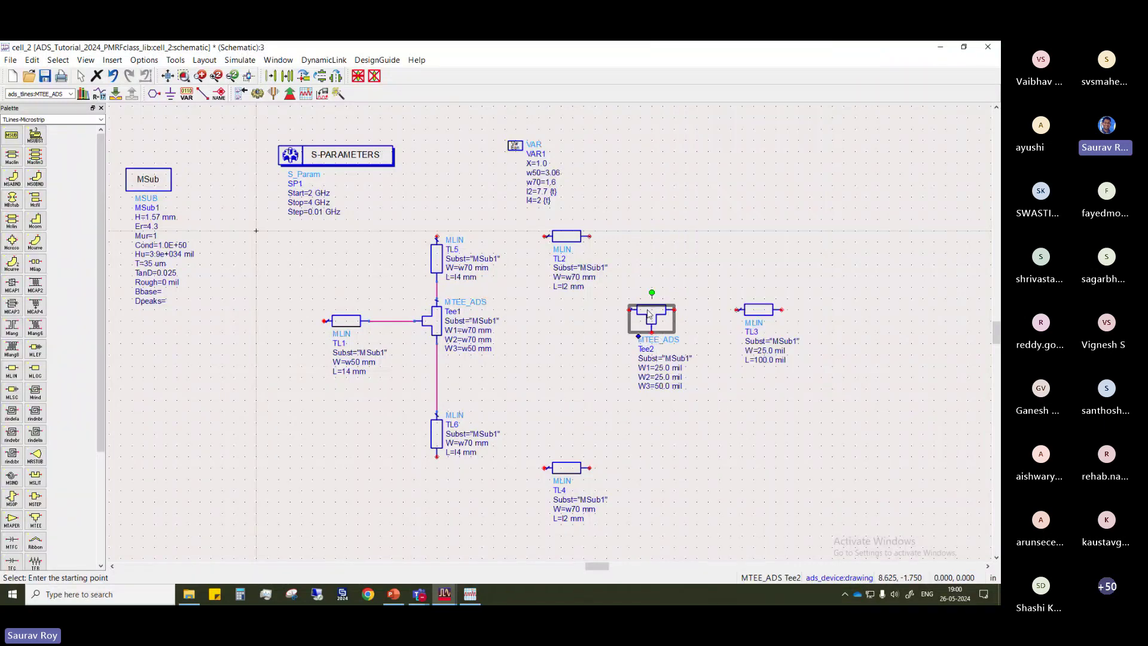
key(ctrl+r)
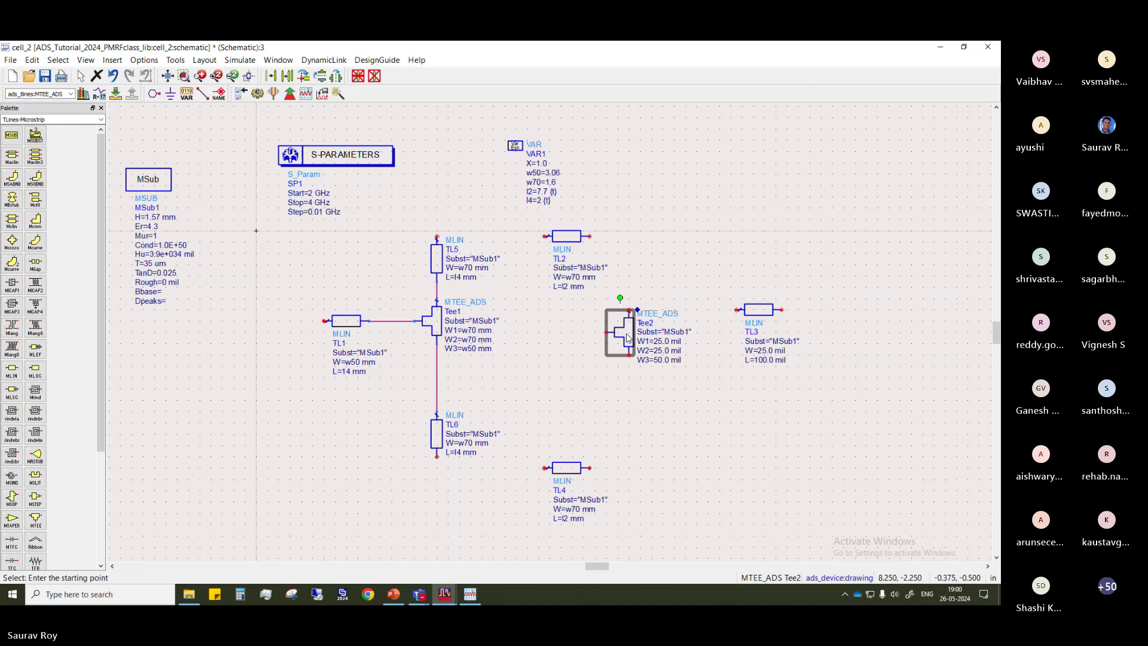
key(ctrl+r)
key(ctrl+r)
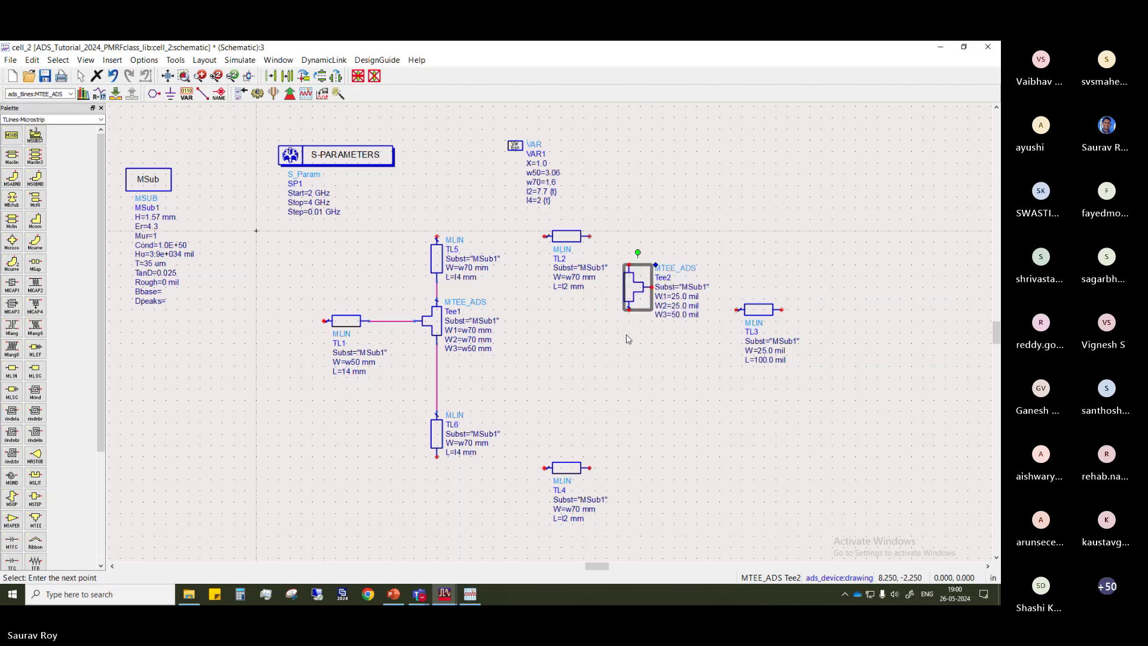
drag(632, 296, 644, 320)
click(615, 385)
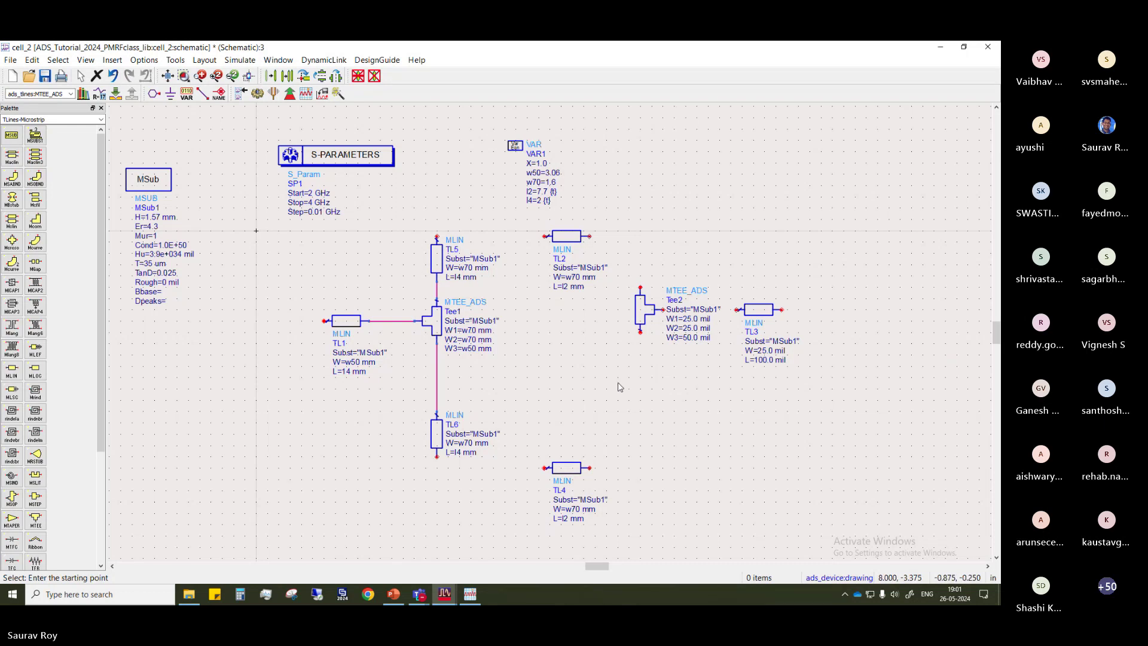
Set Tee2's W1 and W2 to the variable w70 with millimetres as the unit
double_click(648, 310)
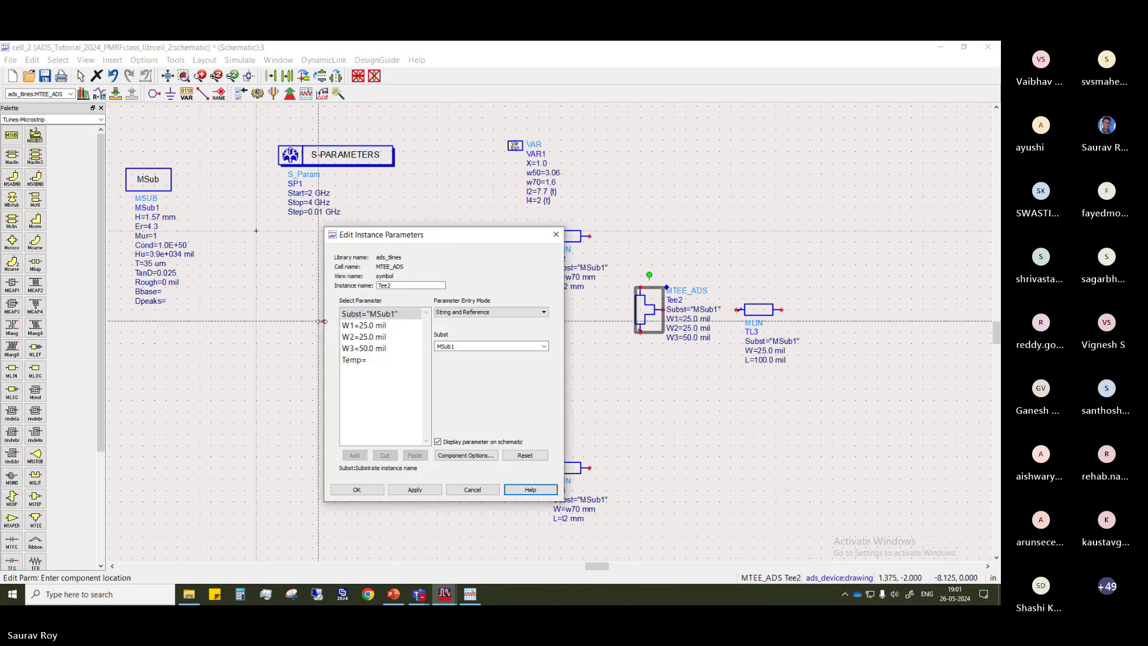
click(364, 325)
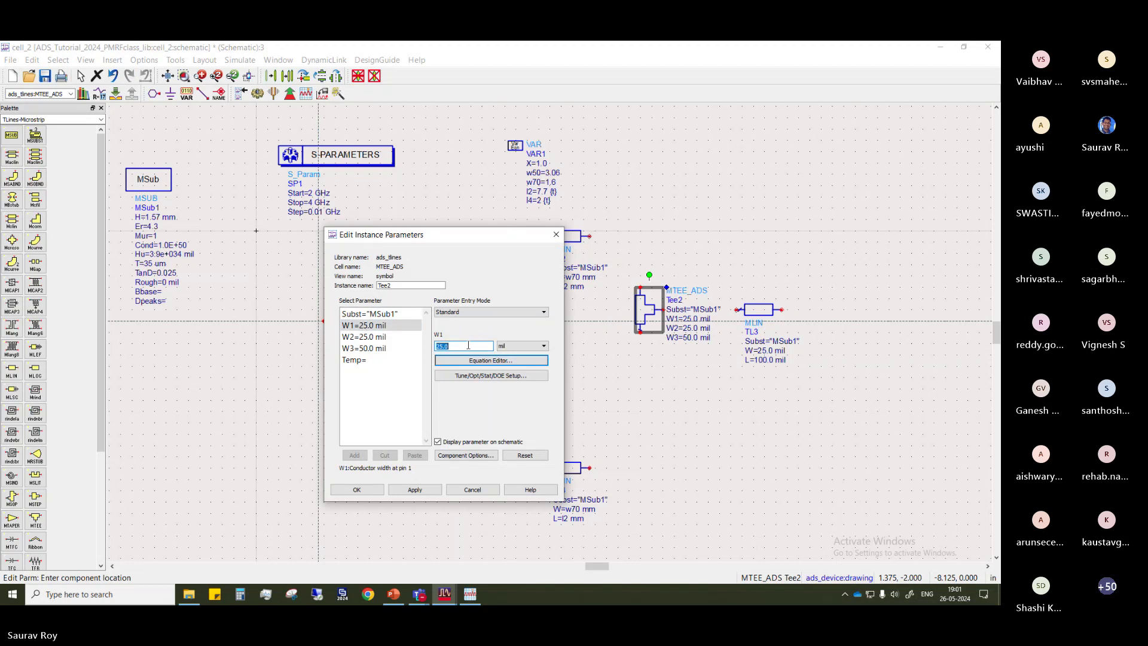
text(w70)
click(410, 336)
click(410, 325)
click(522, 345)
click(511, 363)
click(374, 338)
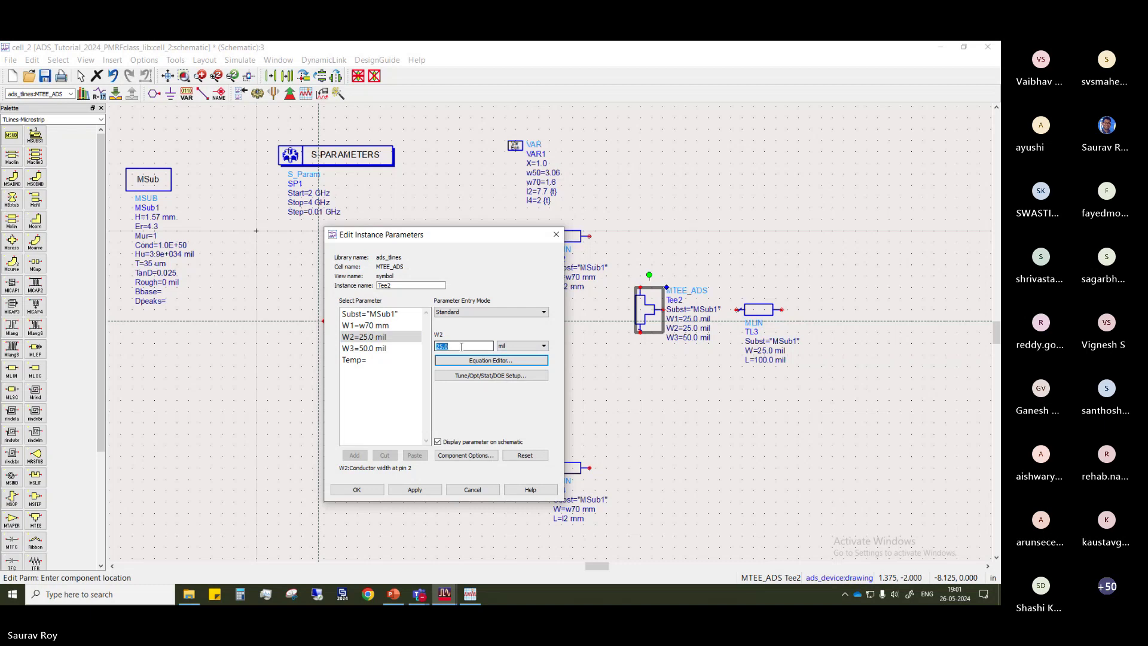
text(w70)
click(522, 345)
click(511, 362)
Set Tee2's W3 to the variable w50 in mm and confirm its parameters
click(373, 348)
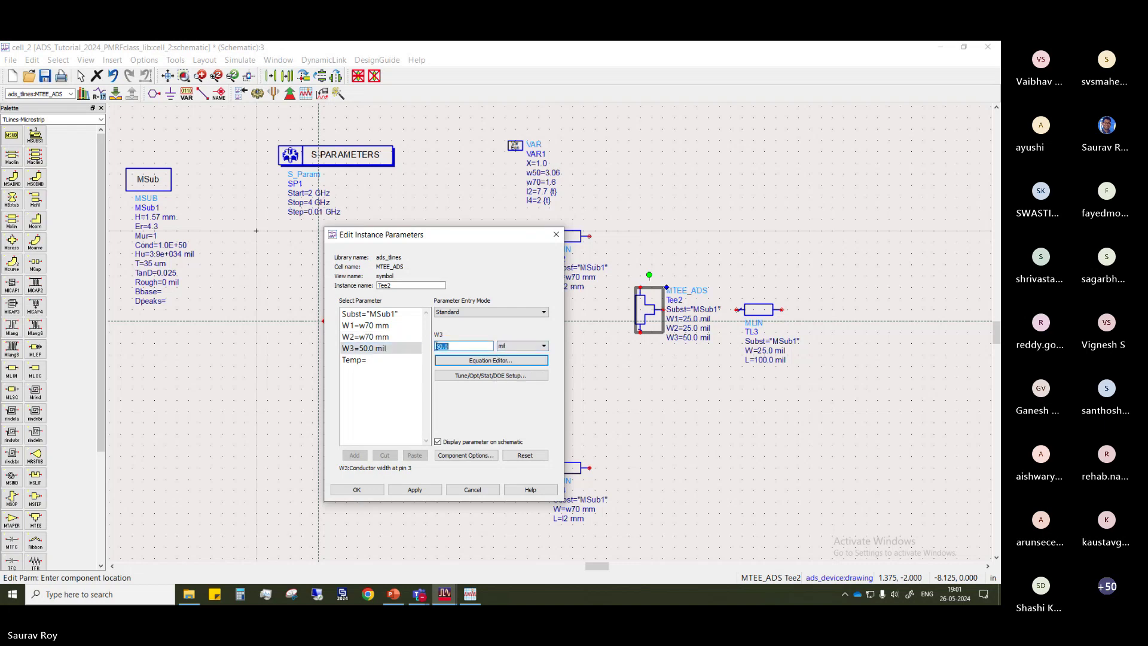
text(w50)
click(522, 345)
click(511, 369)
click(380, 489)
Raise Tee2 slightly and place one copy of it below, between Tee2 and the height of TL4
drag(650, 315, 648, 303)
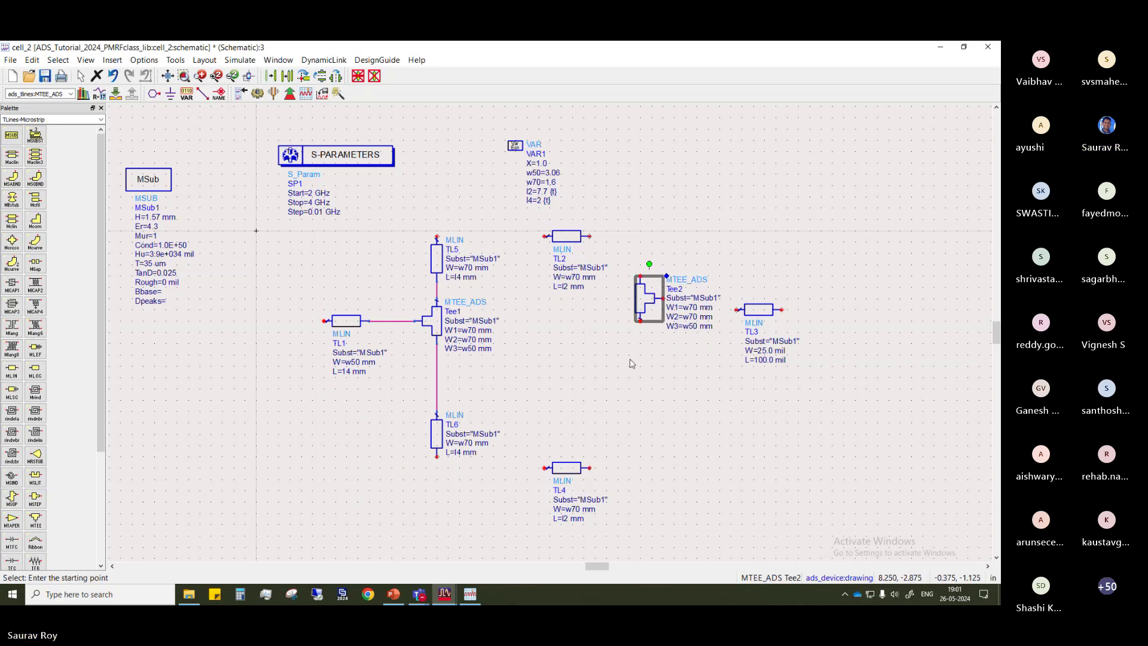
key(ctrl+c)
key(ctrl+v)
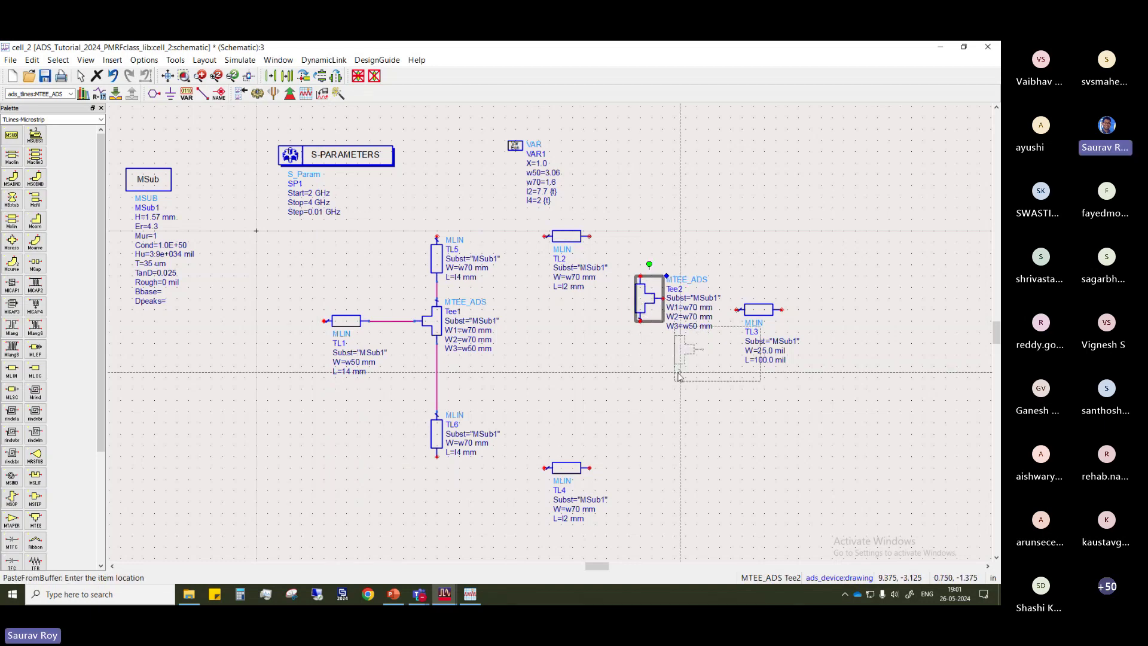
click(645, 440)
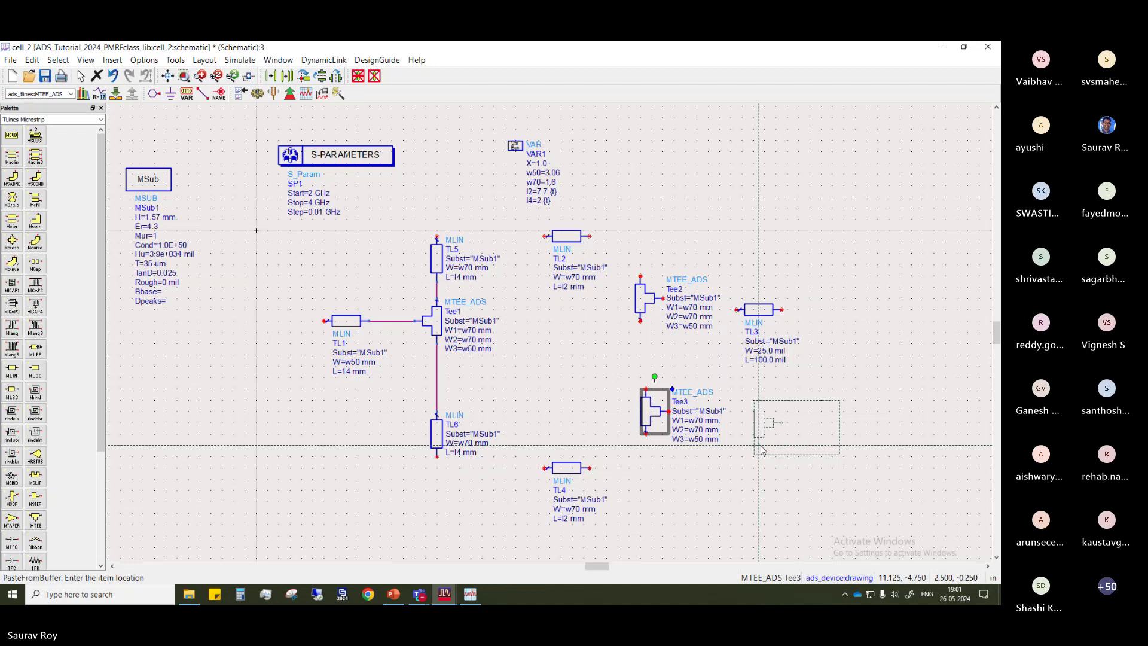
key(Escape)
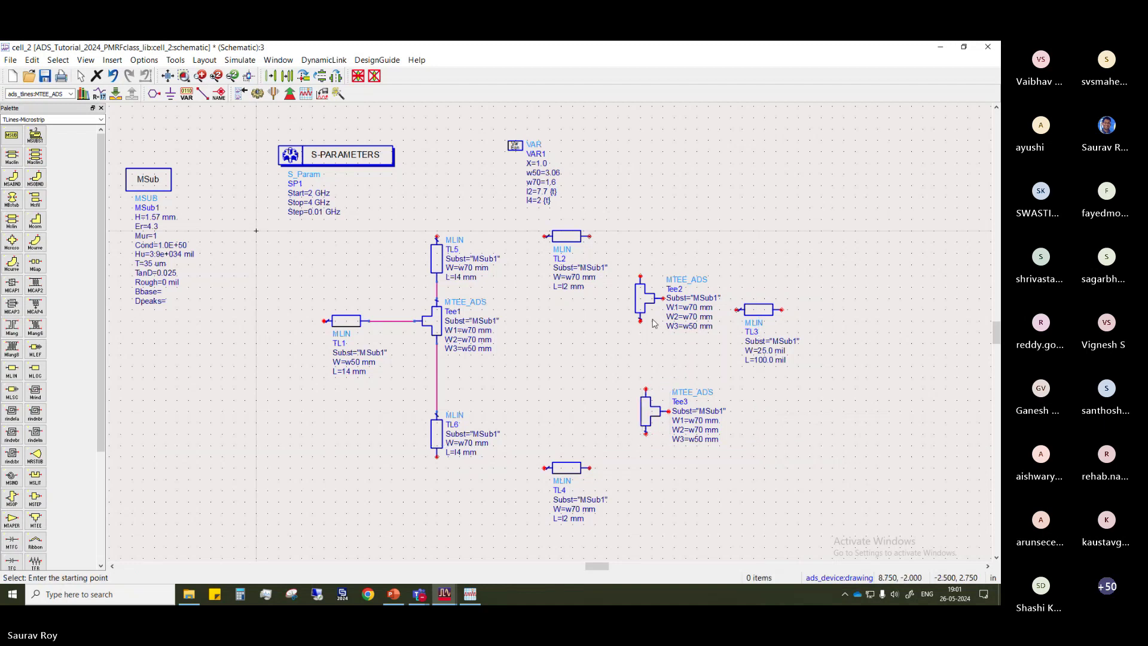
Move the VAR1 block slightly higher to make room above TL2
click(758, 309)
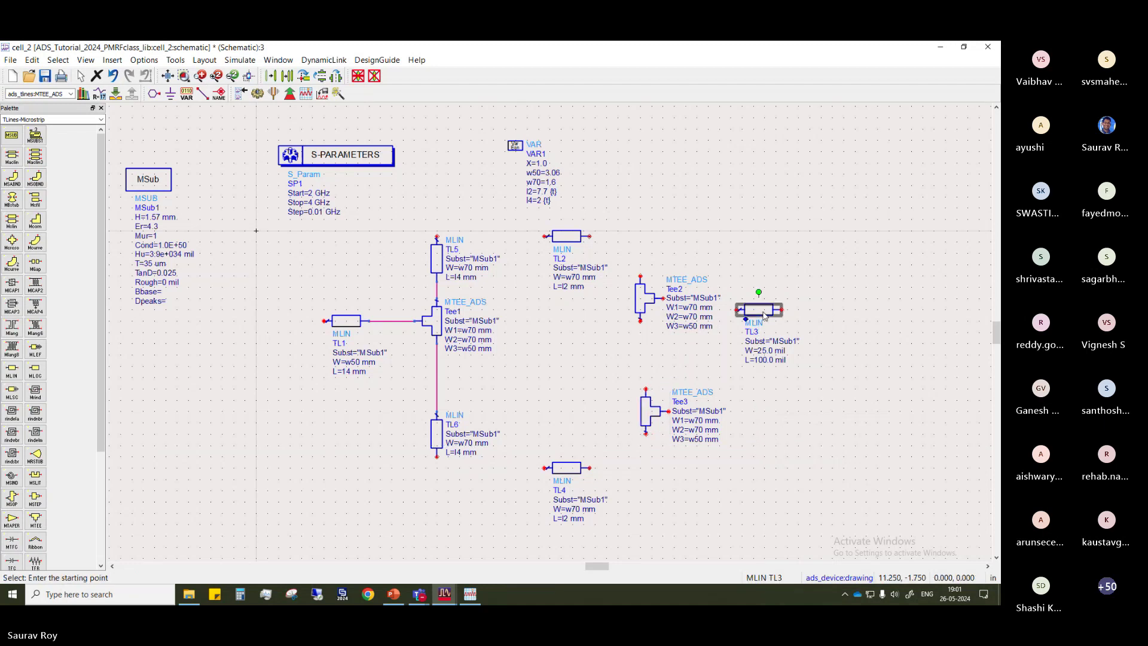
click(855, 346)
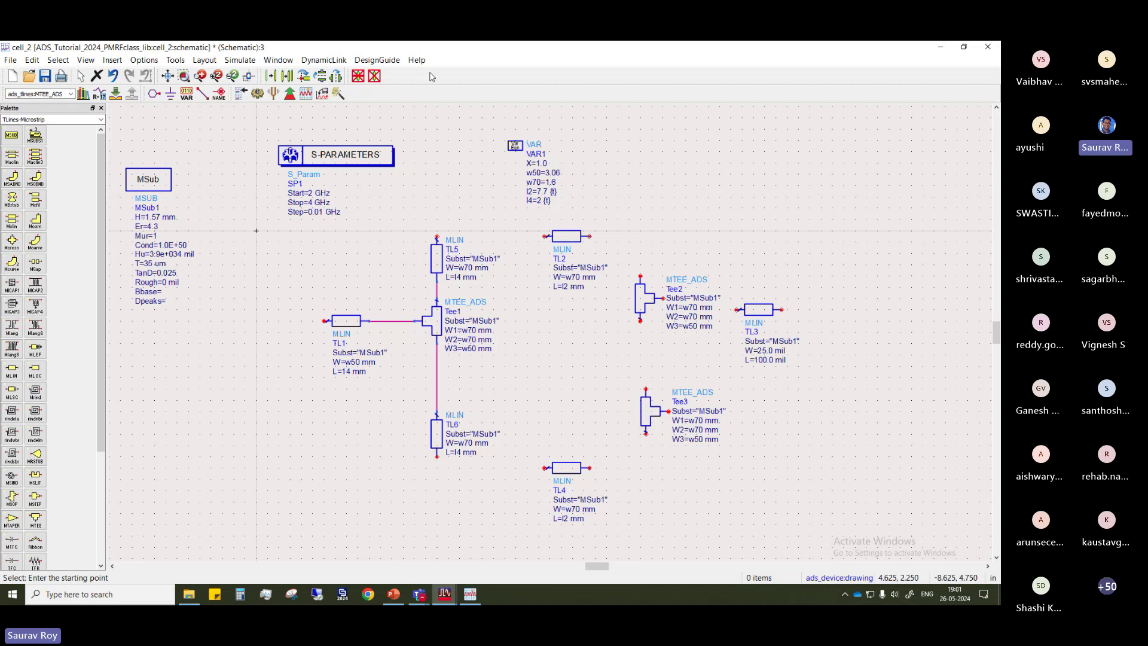
click(349, 222)
drag(514, 145, 521, 129)
click(621, 153)
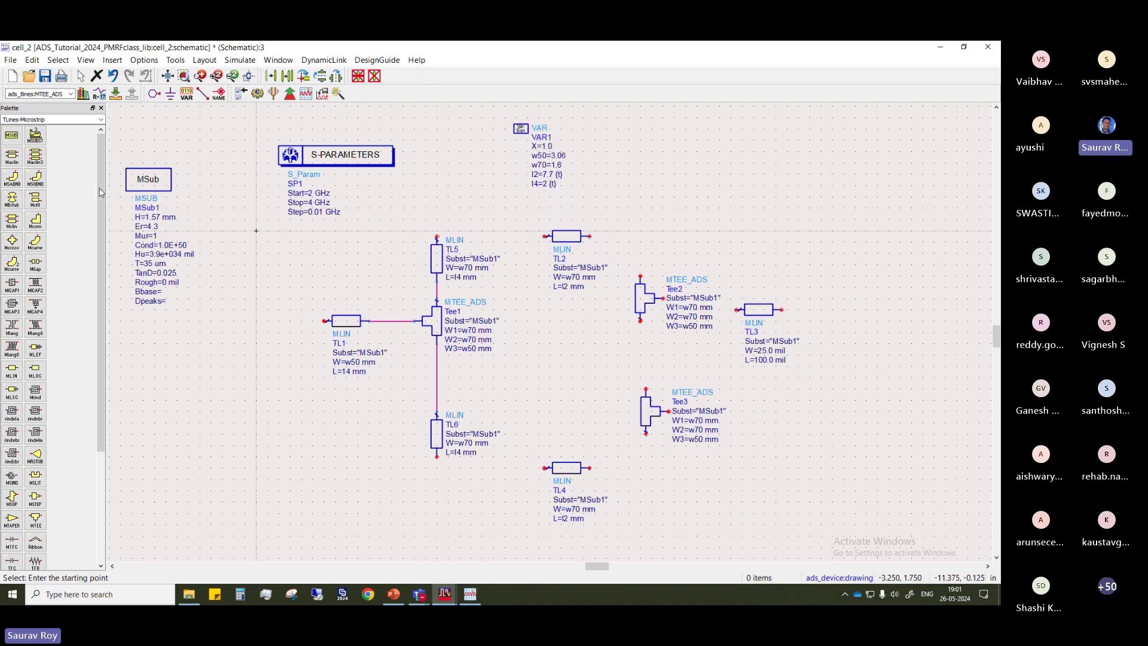
Add a microstrip curve (MCURVE) between TL5 and TL2, rotated with one pin facing down and the other towards TL2
click(35, 243)
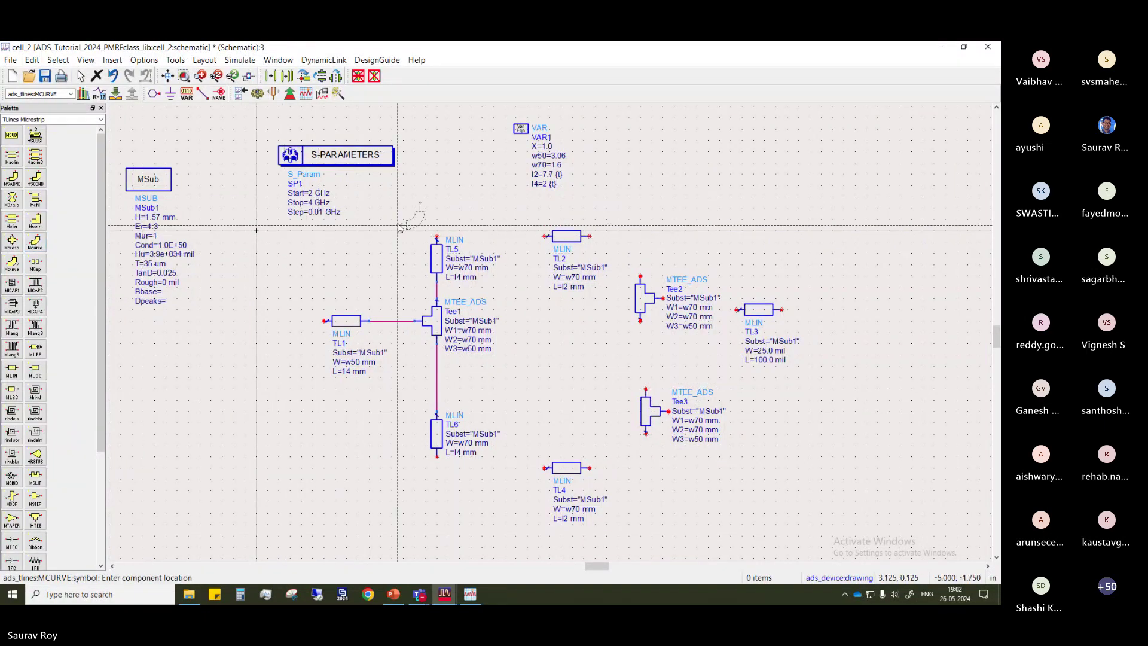
click(447, 208)
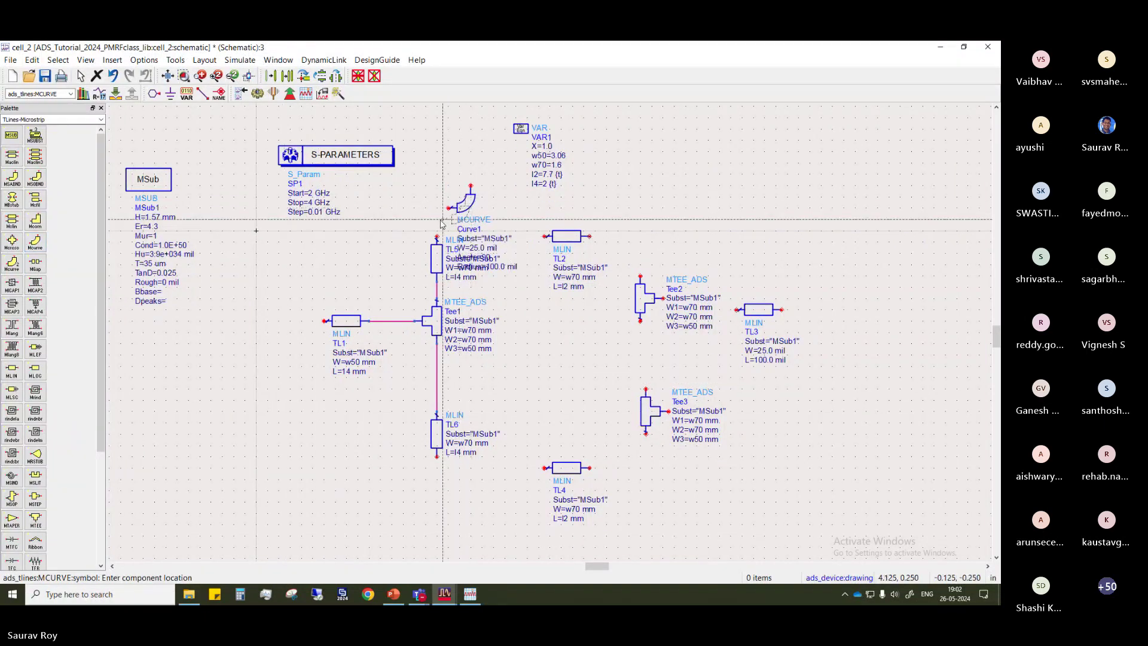
key(Escape)
right_click(456, 206)
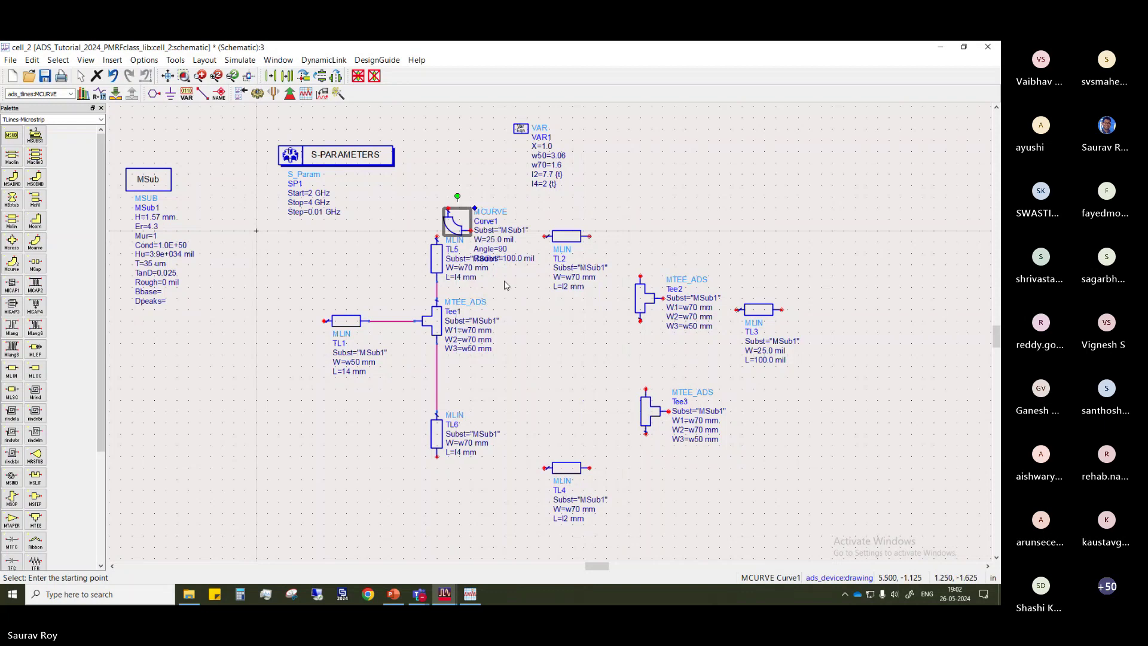
key(ctrl+r)
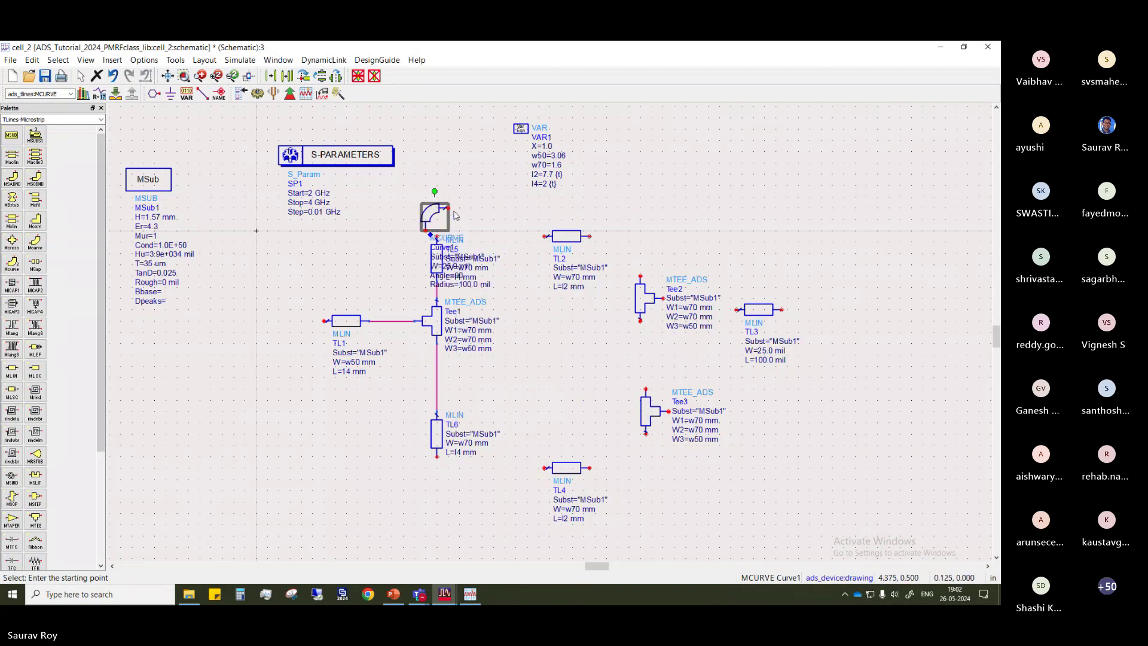
drag(437, 214, 502, 214)
click(466, 205)
click(590, 341)
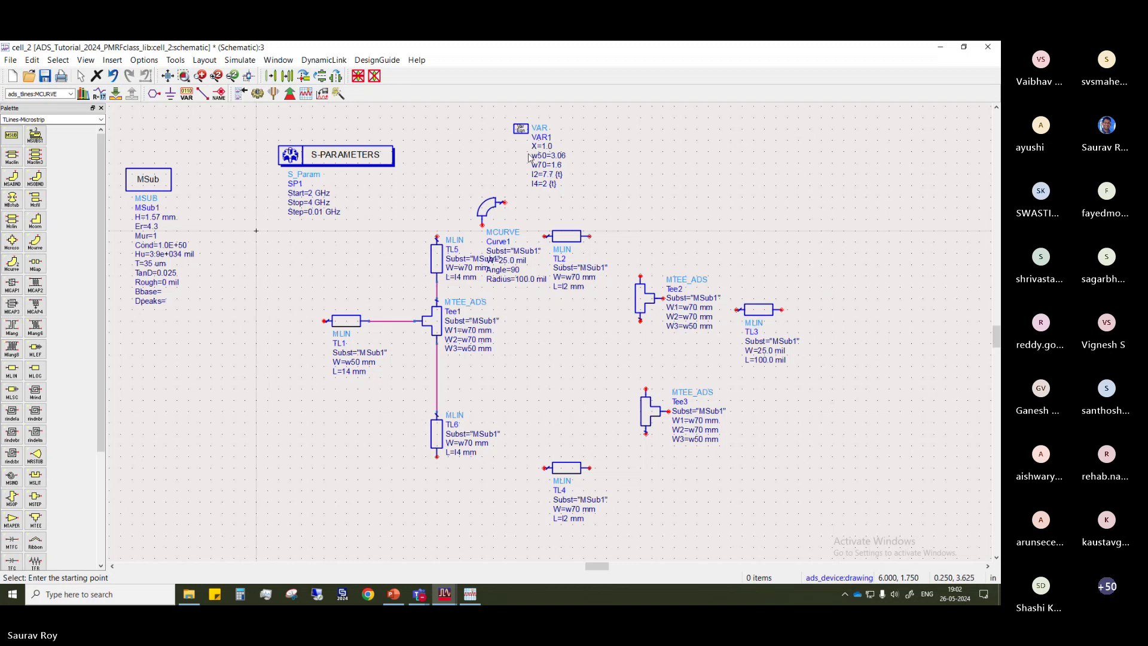
Move the VAR1 block below the MSub1 substrate block, and shift Curve1 up to just above TL5
scroll(550, 333, up, 3)
scroll(550, 336, down, 4)
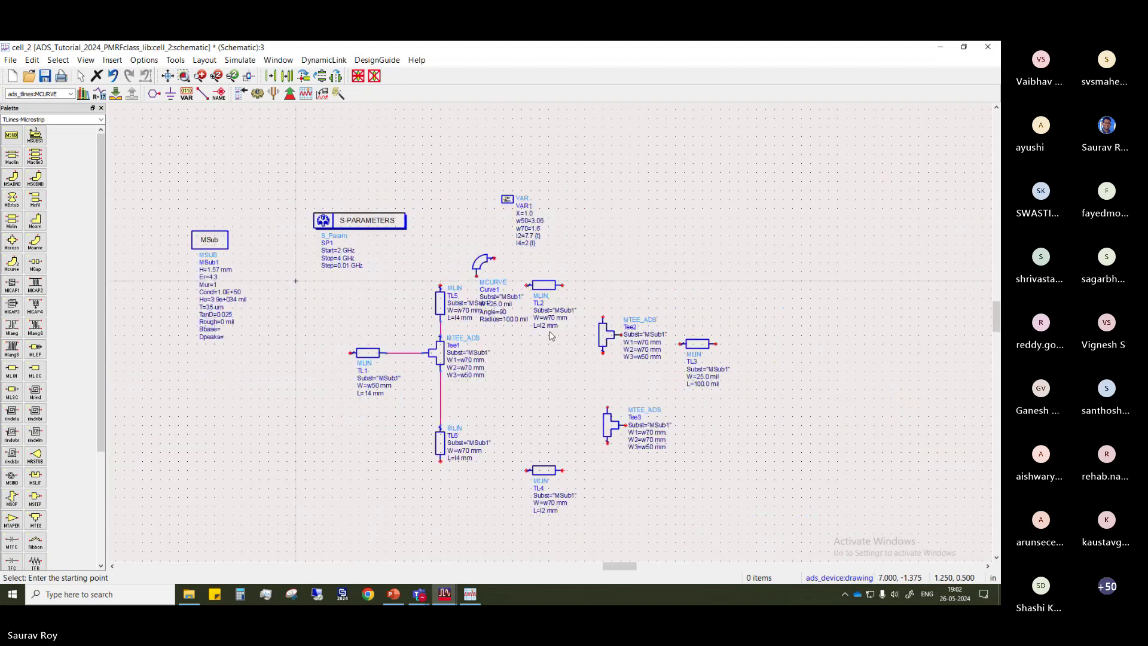
drag(531, 206, 212, 392)
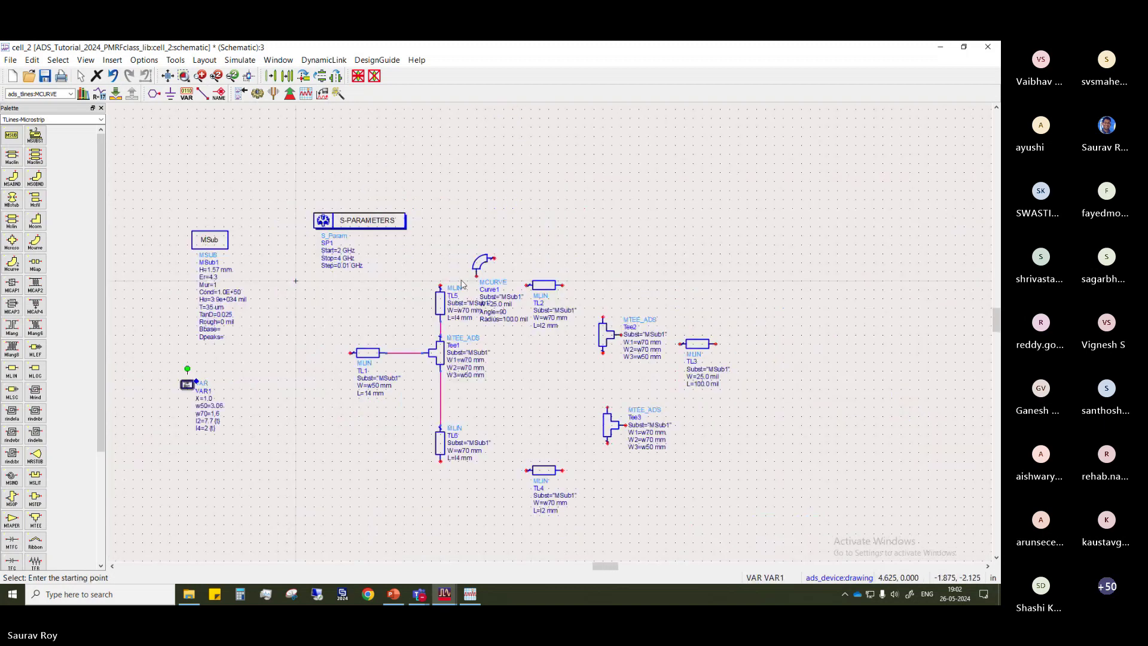
drag(482, 264, 459, 231)
click(525, 256)
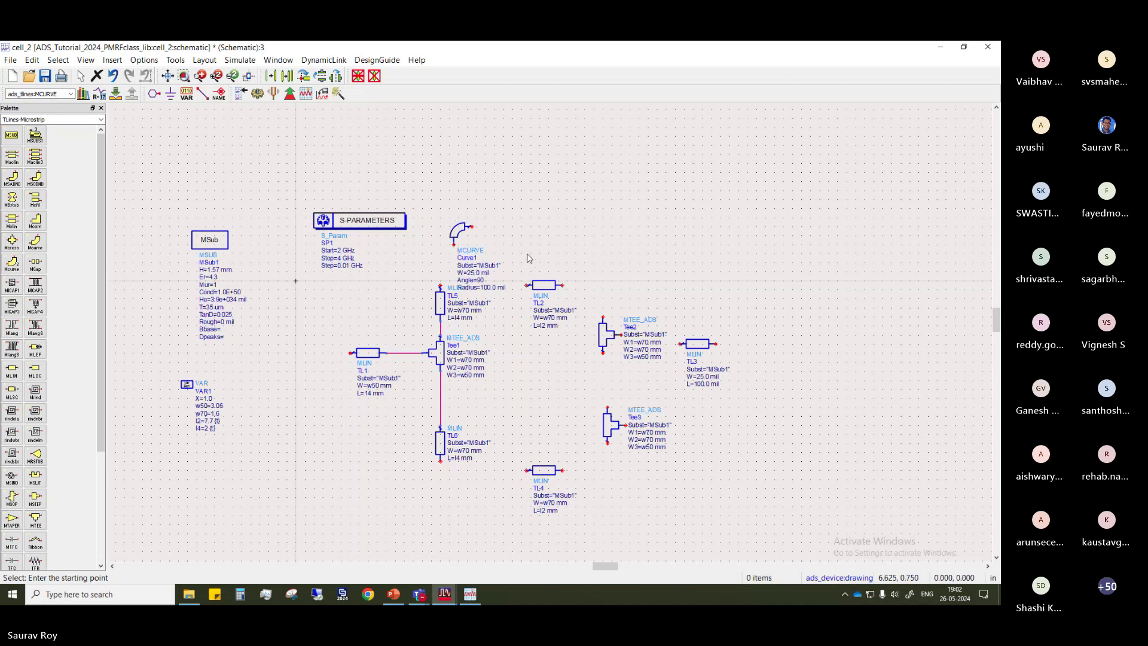
click(471, 261)
right_click(479, 265)
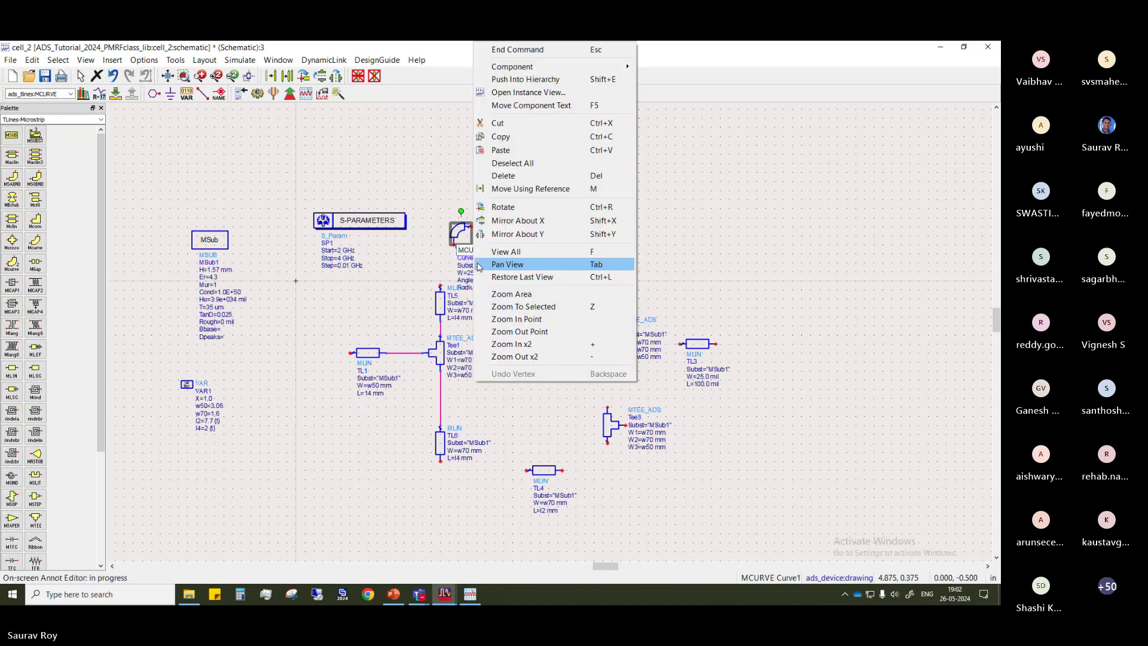
click(479, 266)
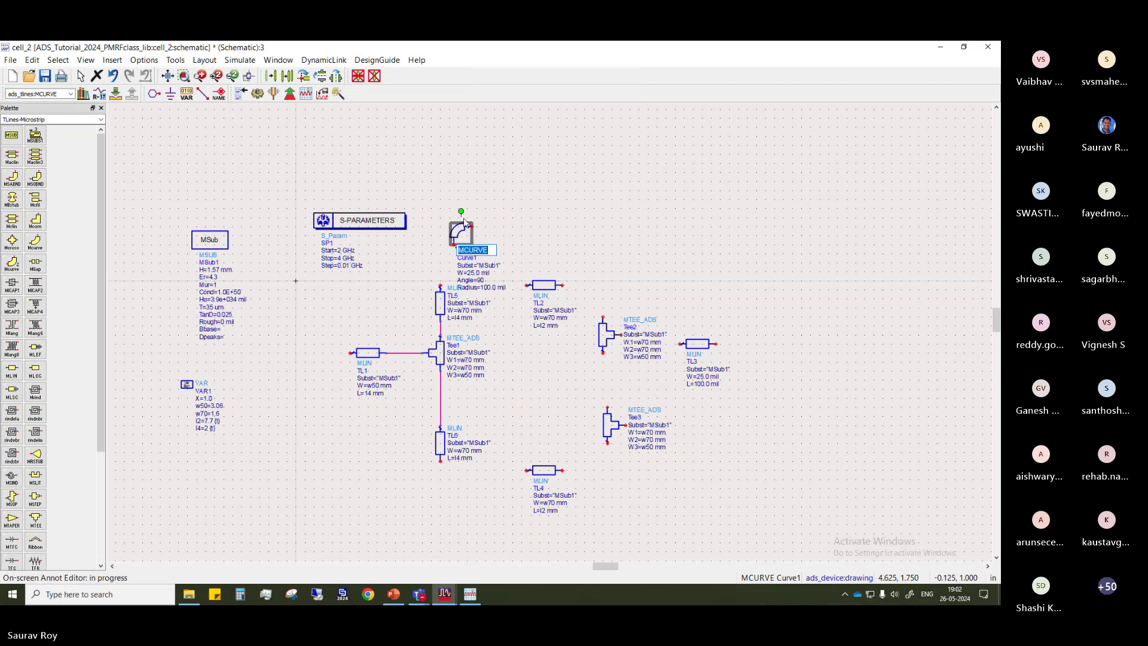
click(461, 217)
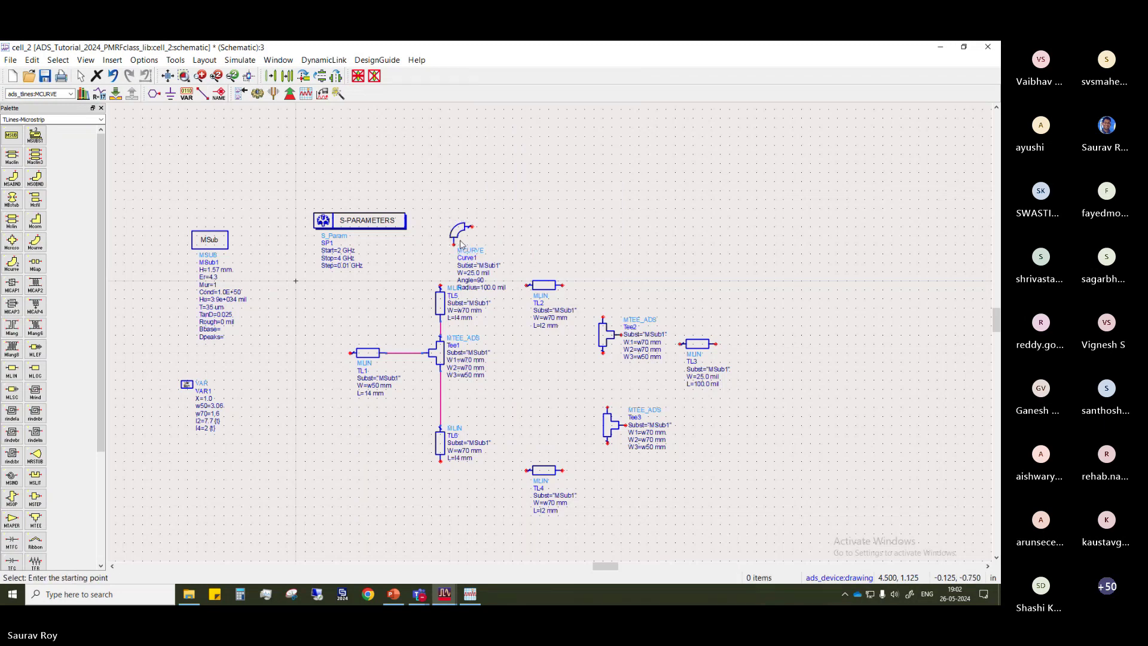
click(462, 217)
click(461, 213)
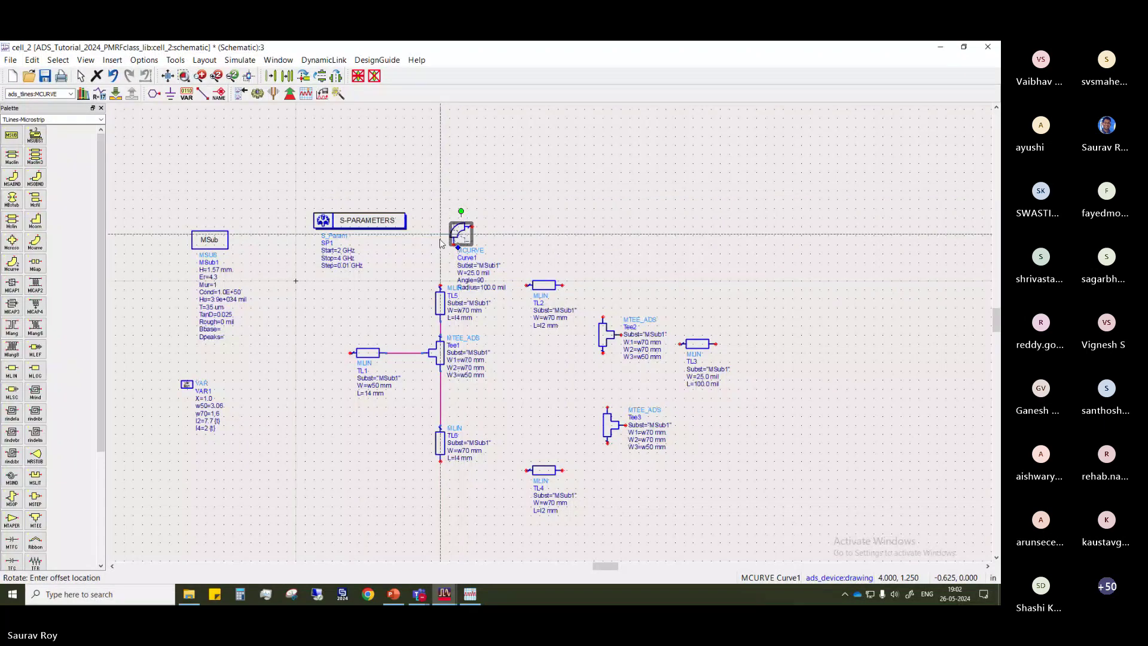
click(520, 239)
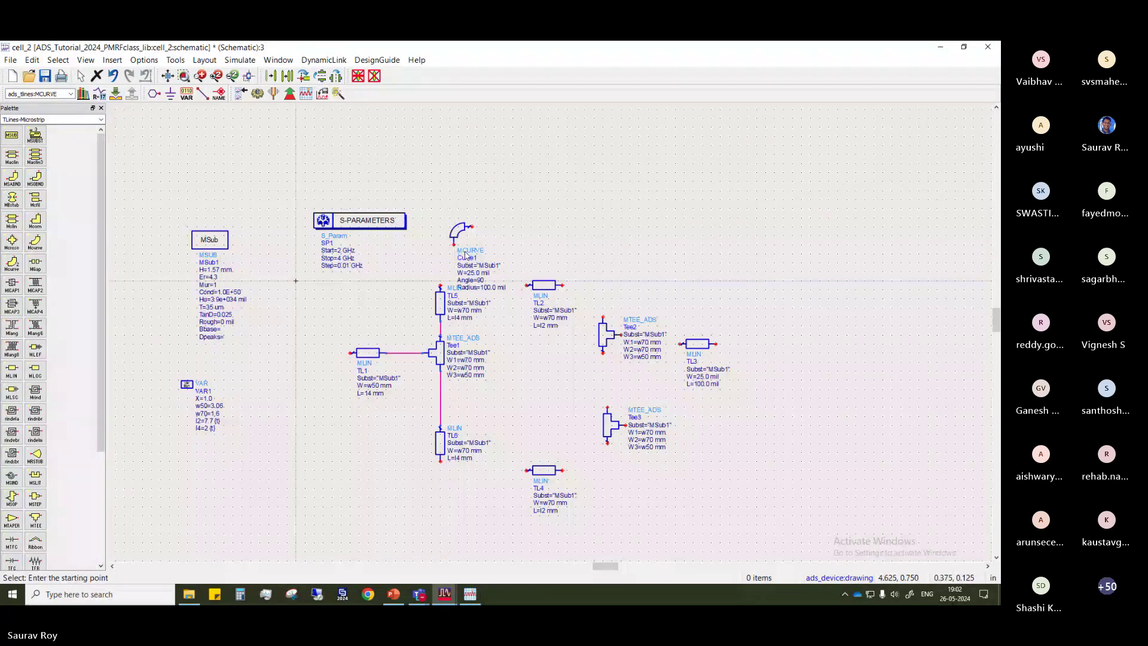
Connect Curve1's lower pin to TL5's upper pin, leaving the curve spaced directly above TL5 on a wire
drag(488, 263, 439, 252)
click(505, 262)
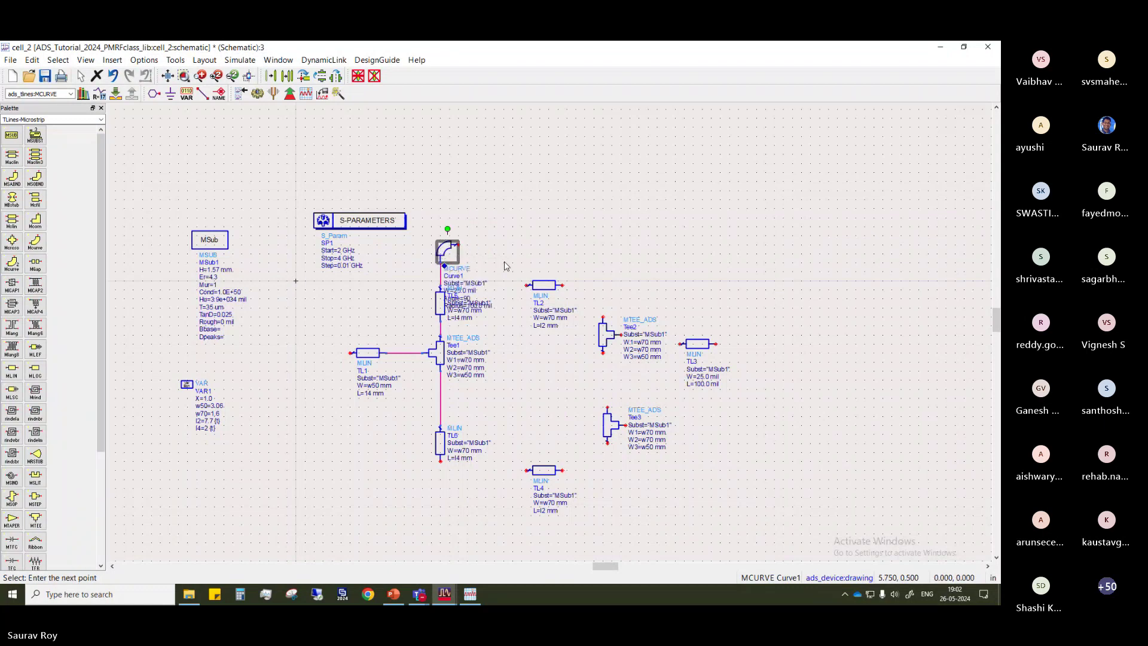
click(468, 263)
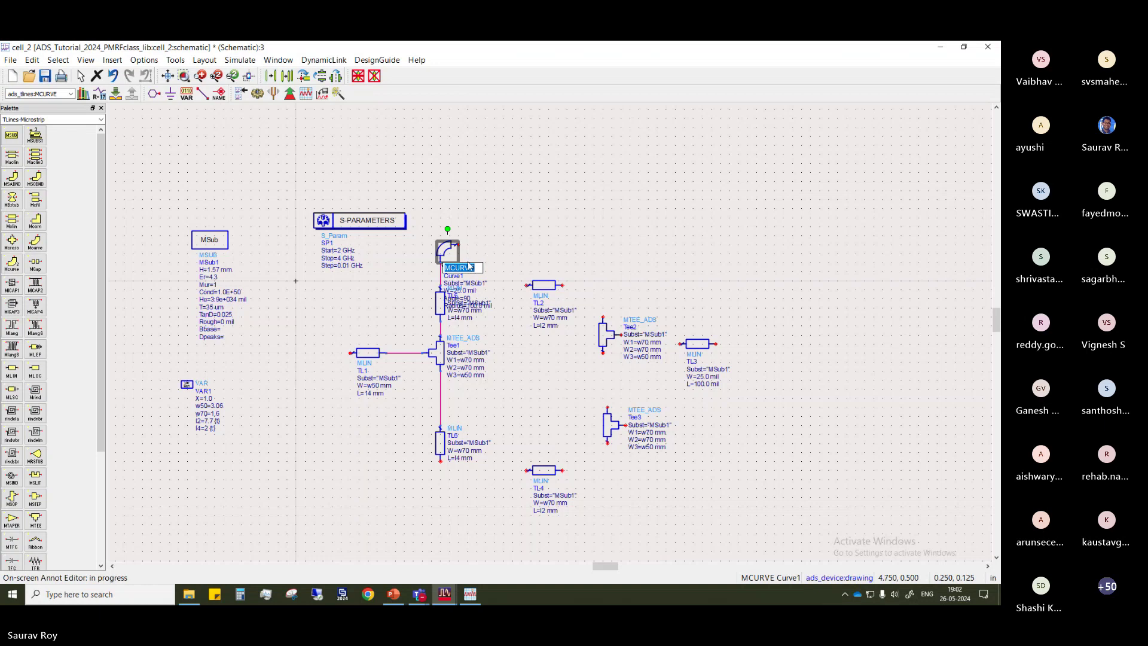
click(464, 279)
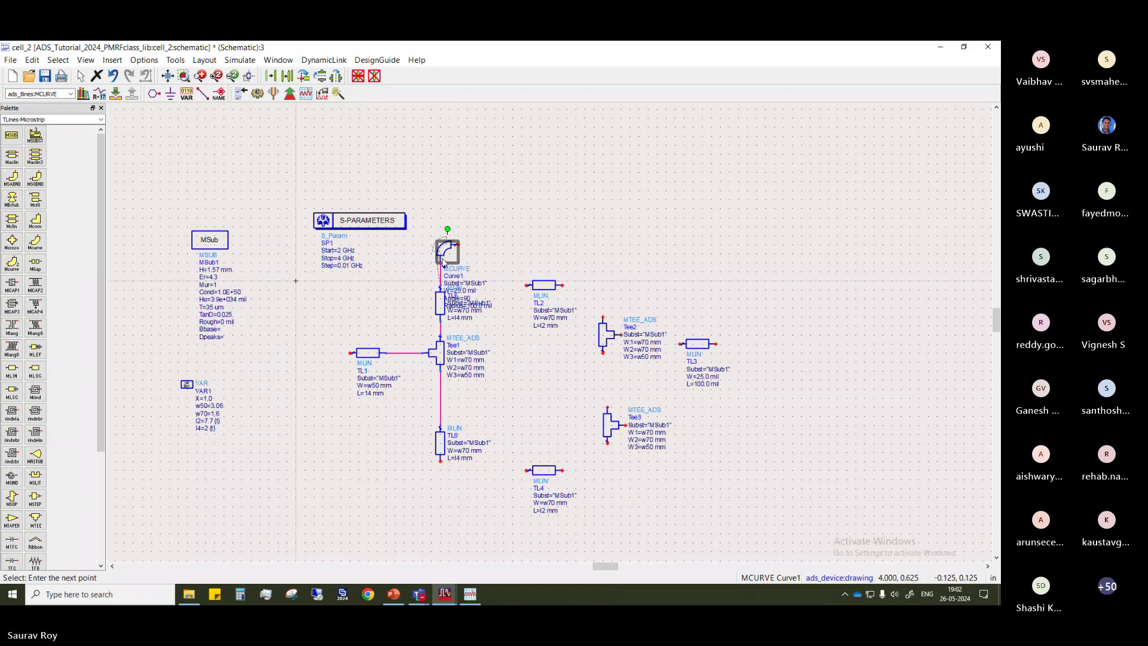
Move Curve1 higher above TL5 and connect TL2 to the curve's side pin with a straight horizontal wire
drag(445, 258, 464, 243)
click(508, 244)
click(520, 230)
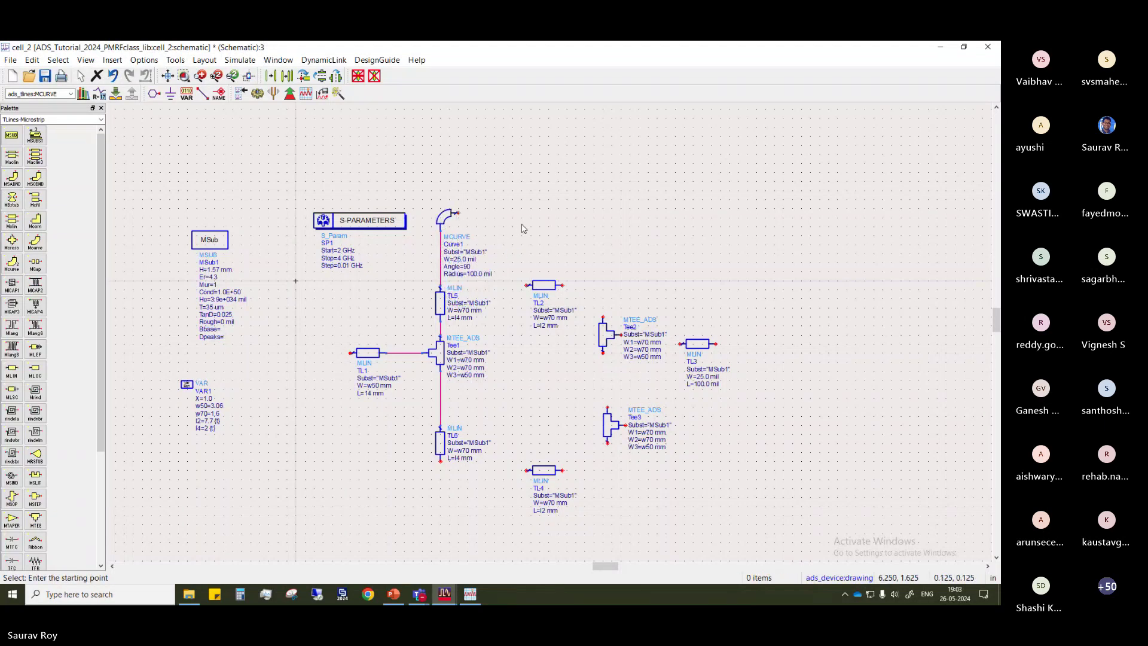
drag(550, 284, 519, 213)
click(595, 232)
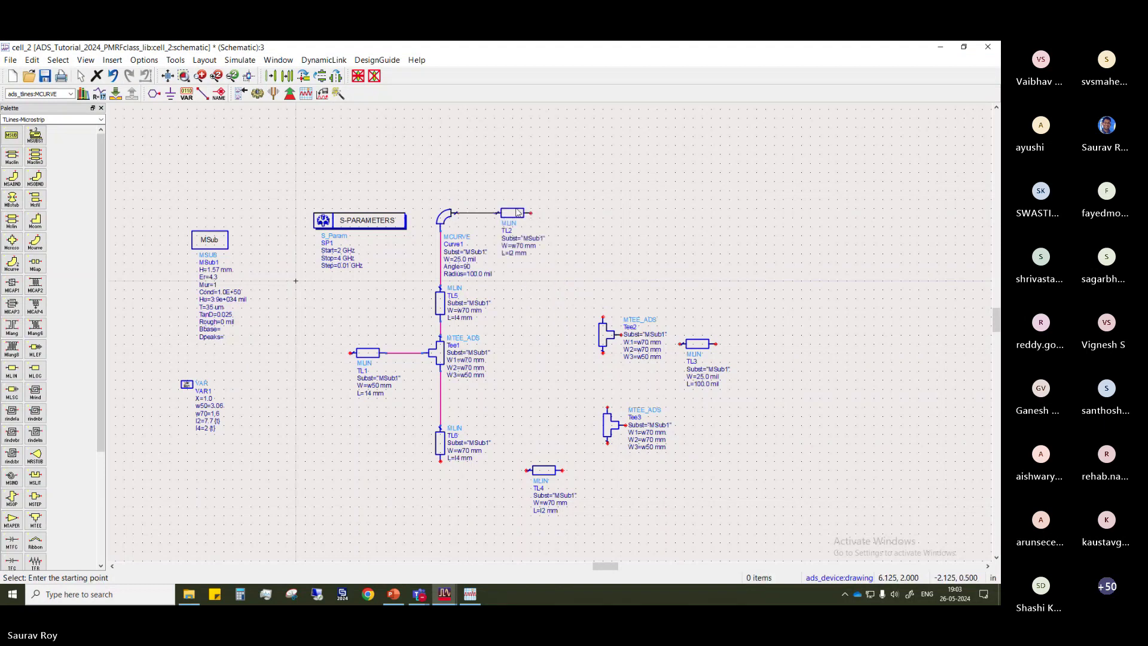
Set Curve1's conductor width W to w70 mm
double_click(455, 252)
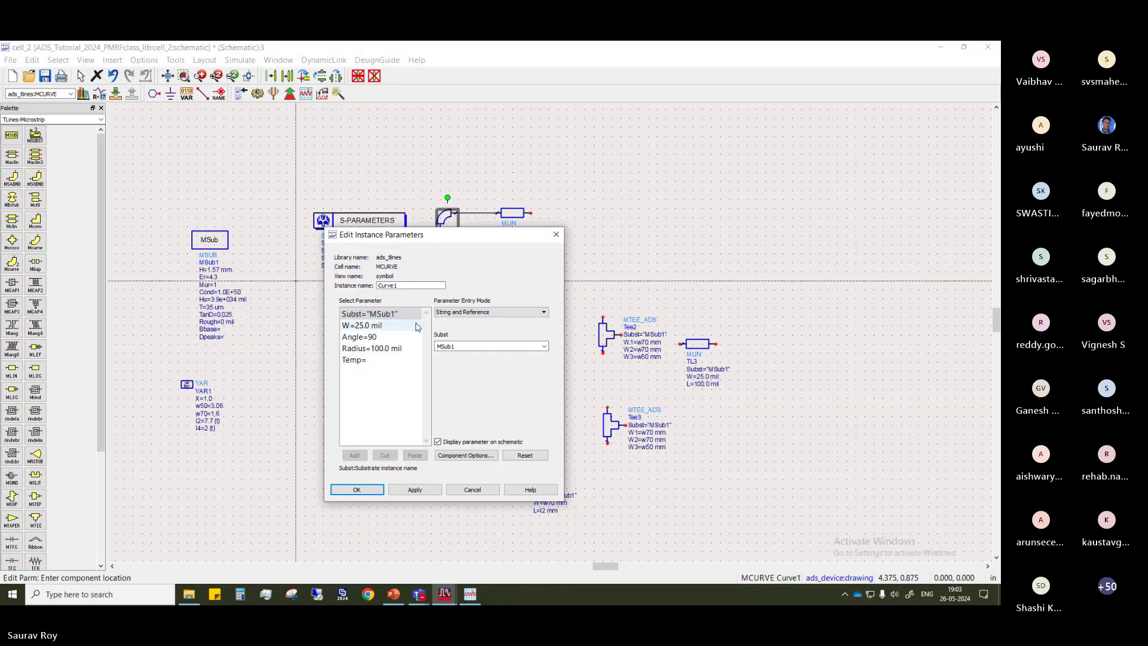
click(372, 326)
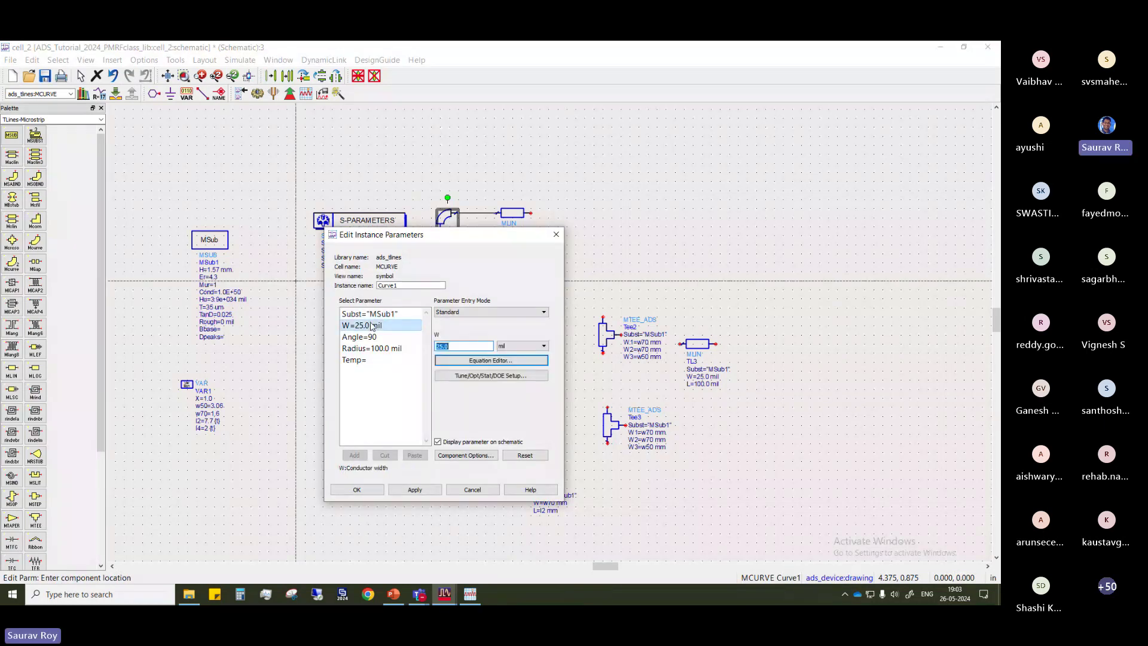
click(477, 346)
key(BackSpace)
key(BackSpace)
key(BackSpace)
key(BackSpace)
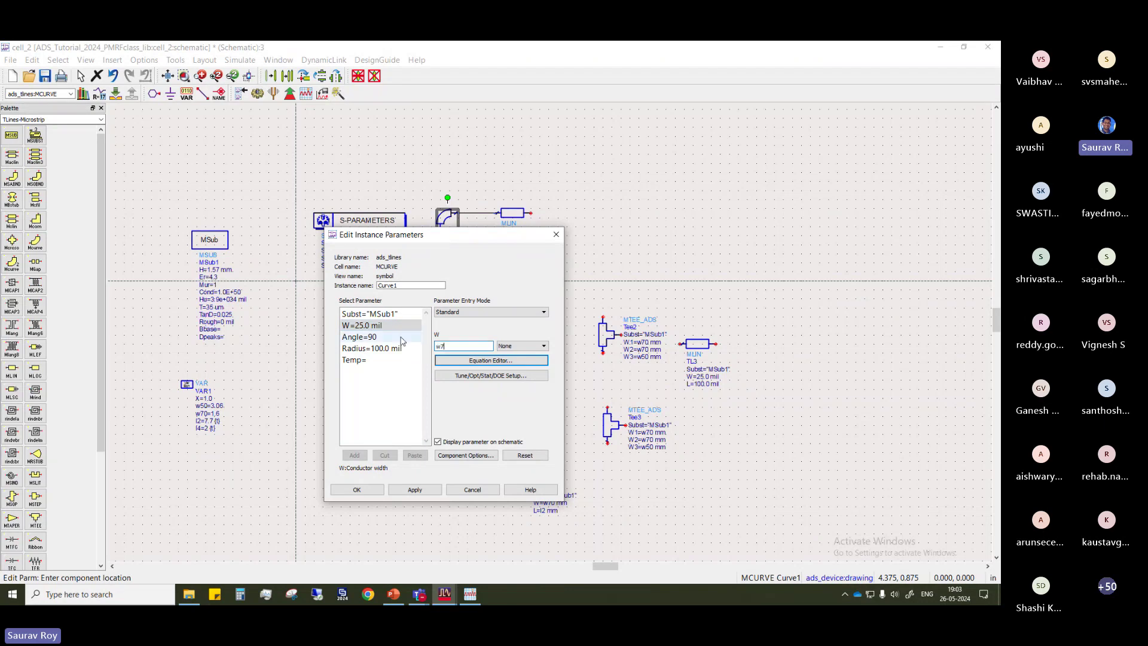
text(w70)
click(535, 345)
click(502, 368)
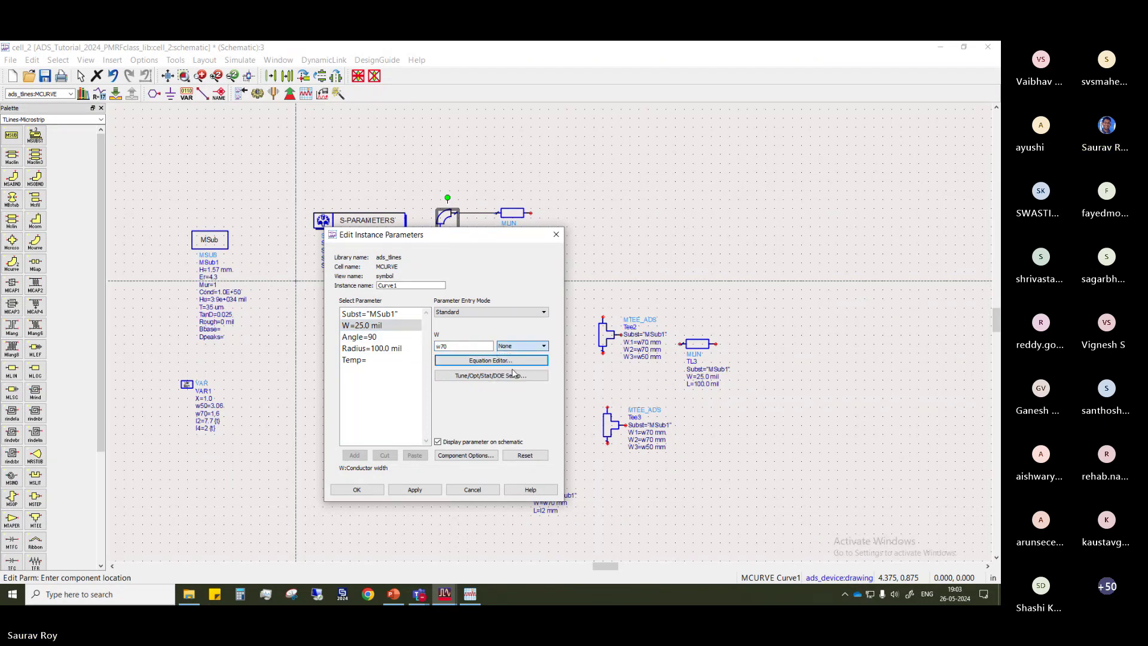
Set Curve1's radius to 1 mm and apply the parameter changes
click(358, 337)
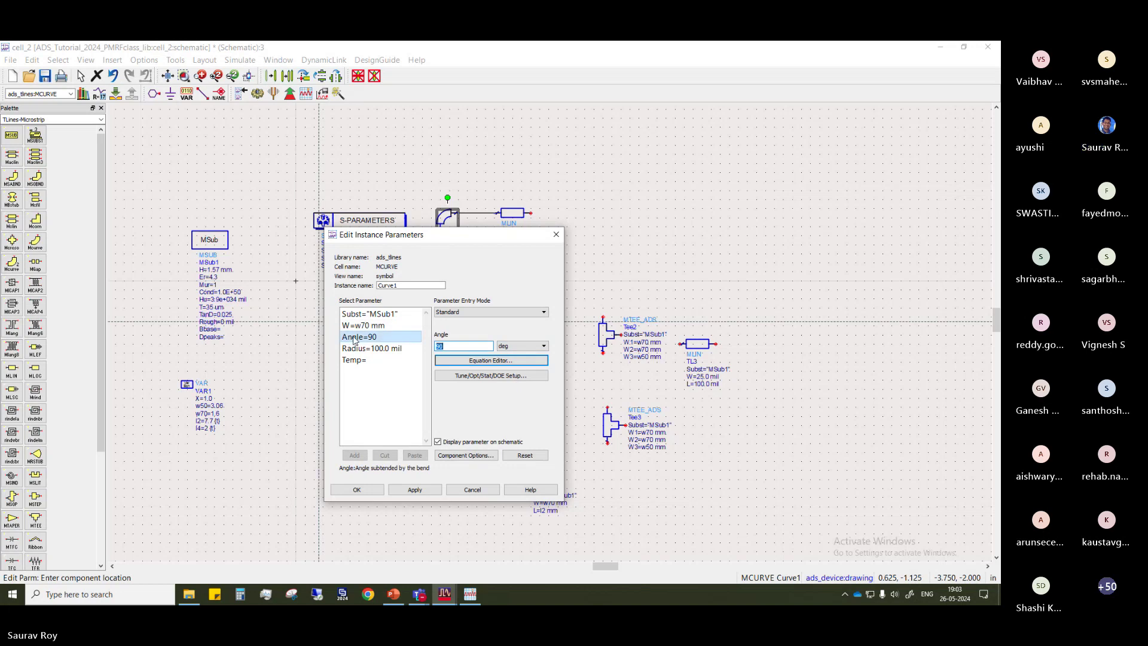
click(355, 348)
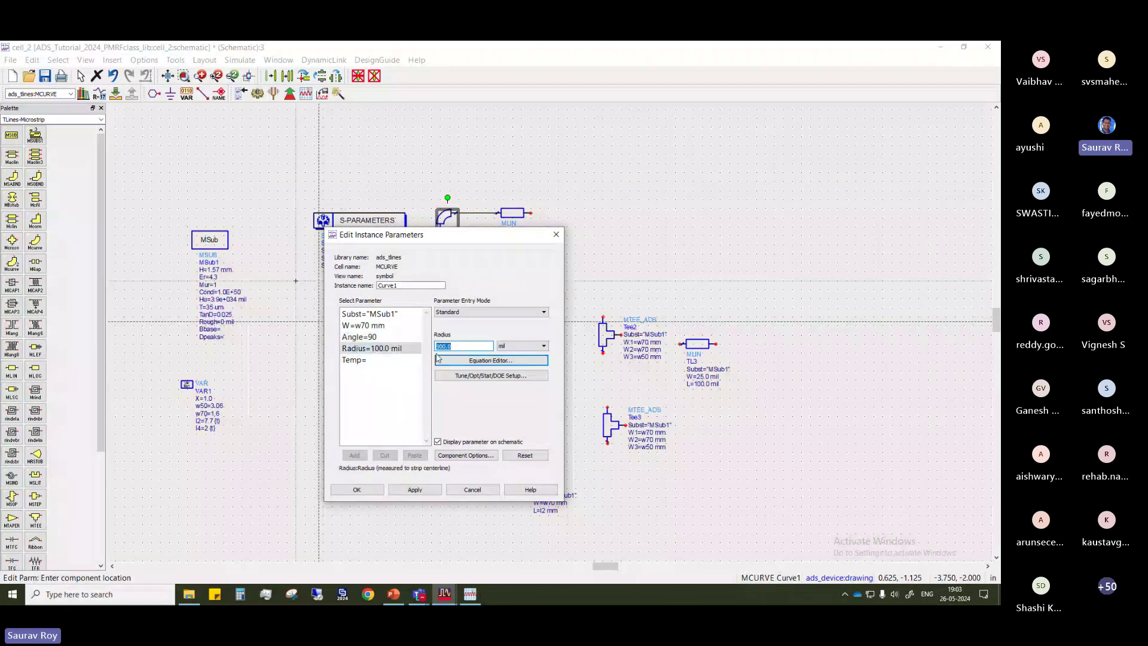
click(519, 347)
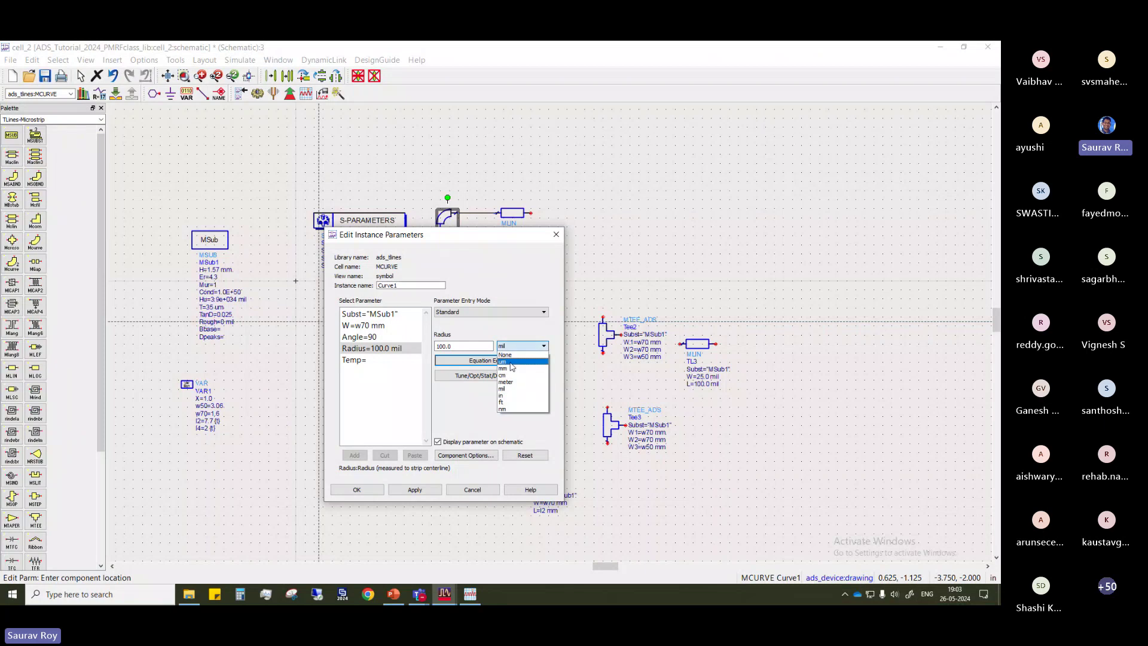
click(505, 369)
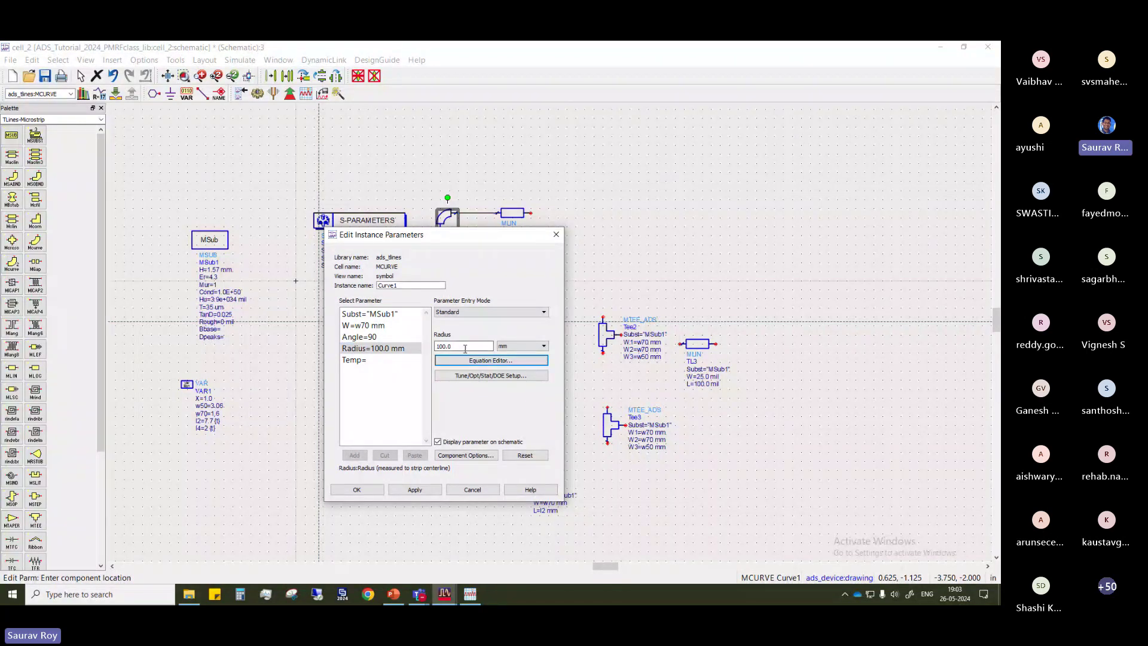
drag(469, 347, 365, 299)
text(1)
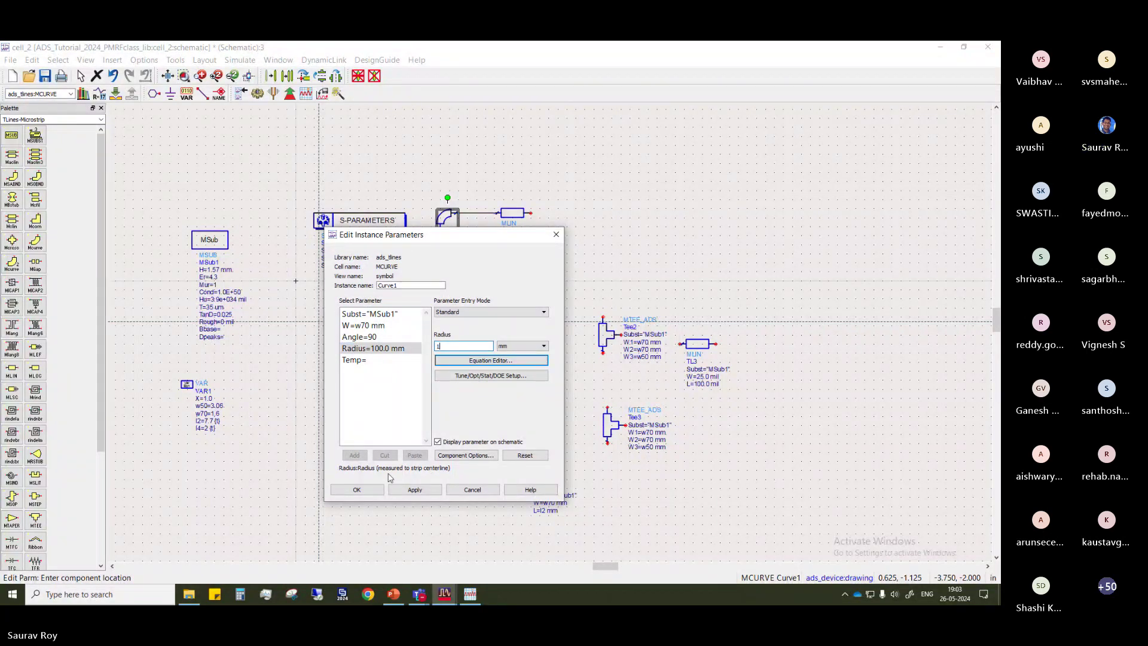
click(415, 490)
click(356, 490)
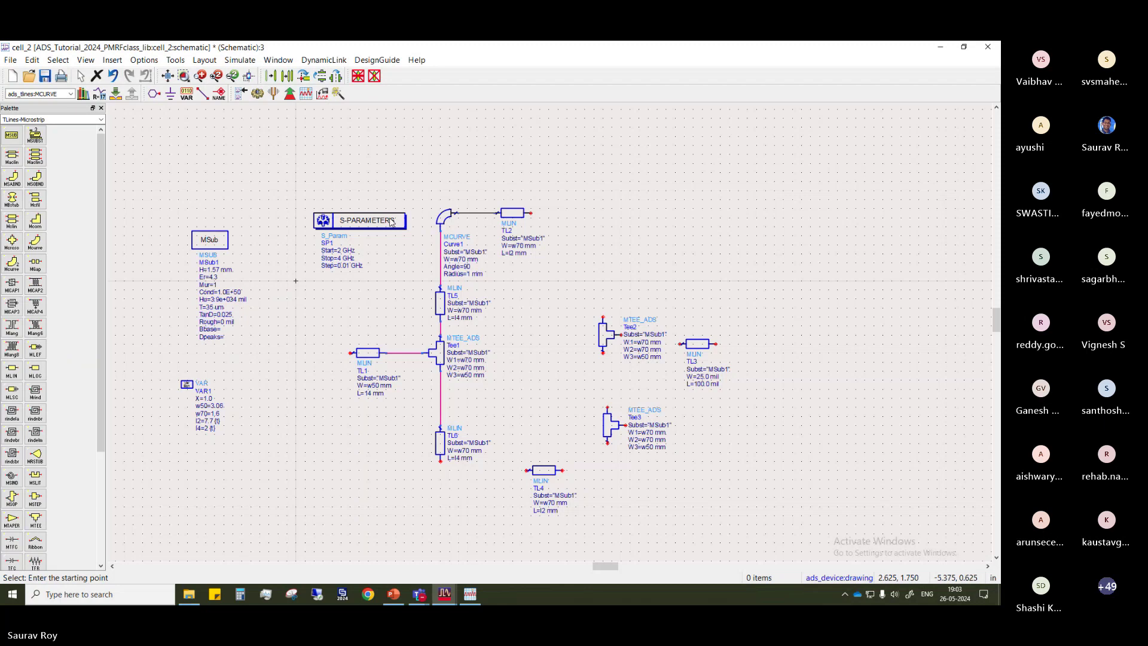
Copy Curve1 and place three copies: beyond TL2's free end, below TL6, and beyond TL4's right end
click(446, 216)
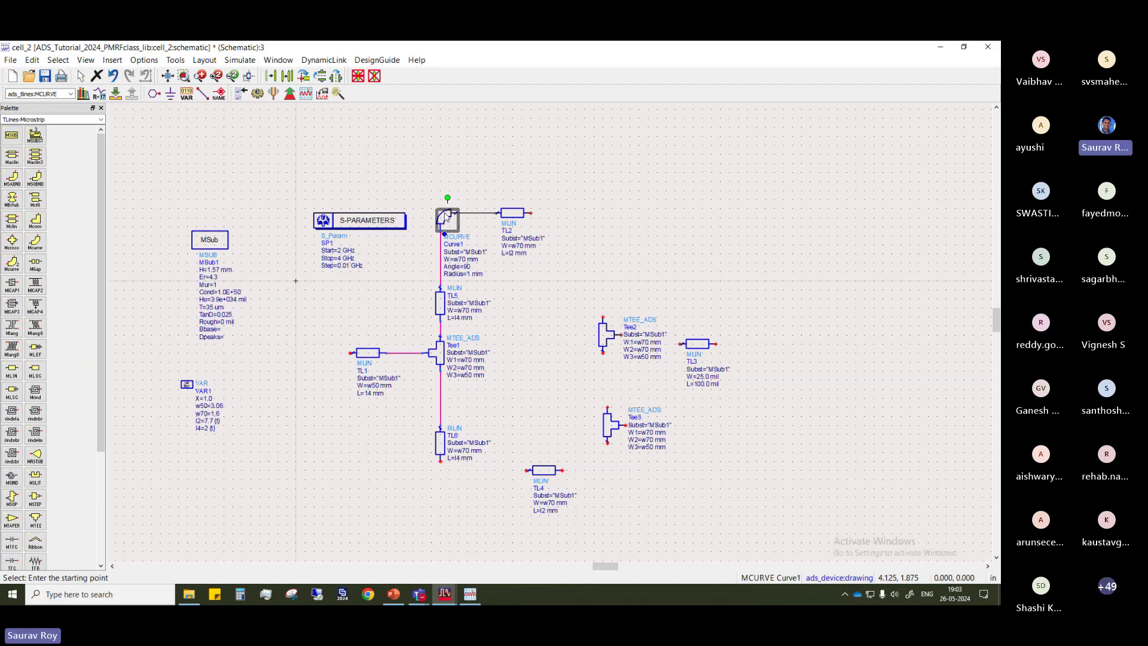
key(ctrl+c)
key(ctrl+v)
click(558, 214)
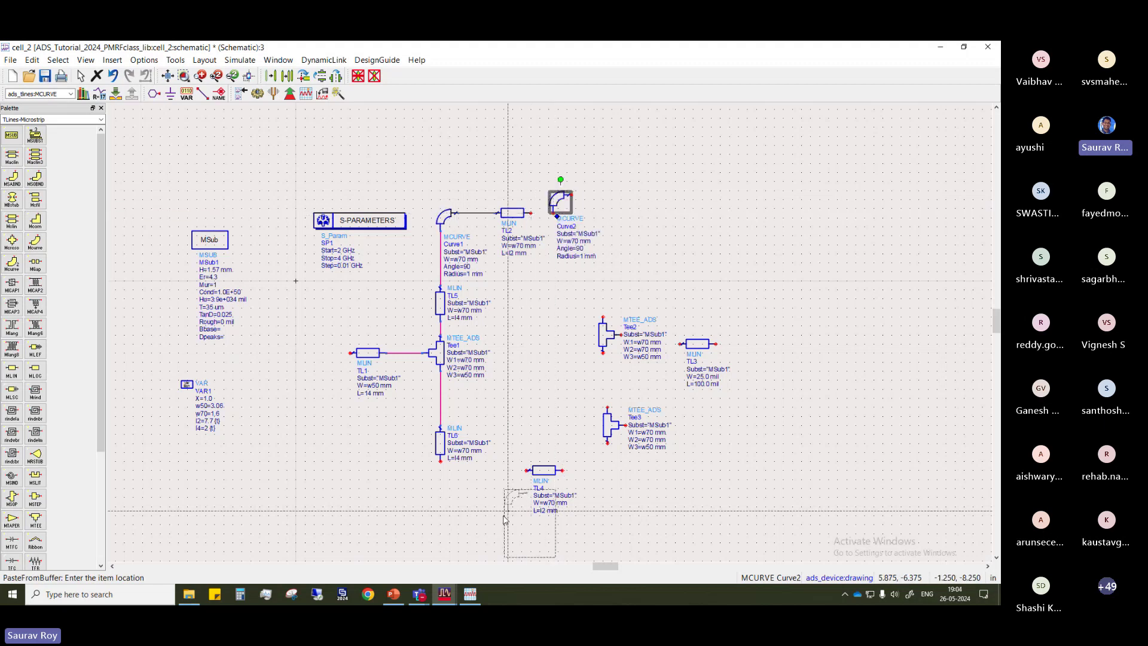
click(454, 494)
click(614, 494)
key(Escape)
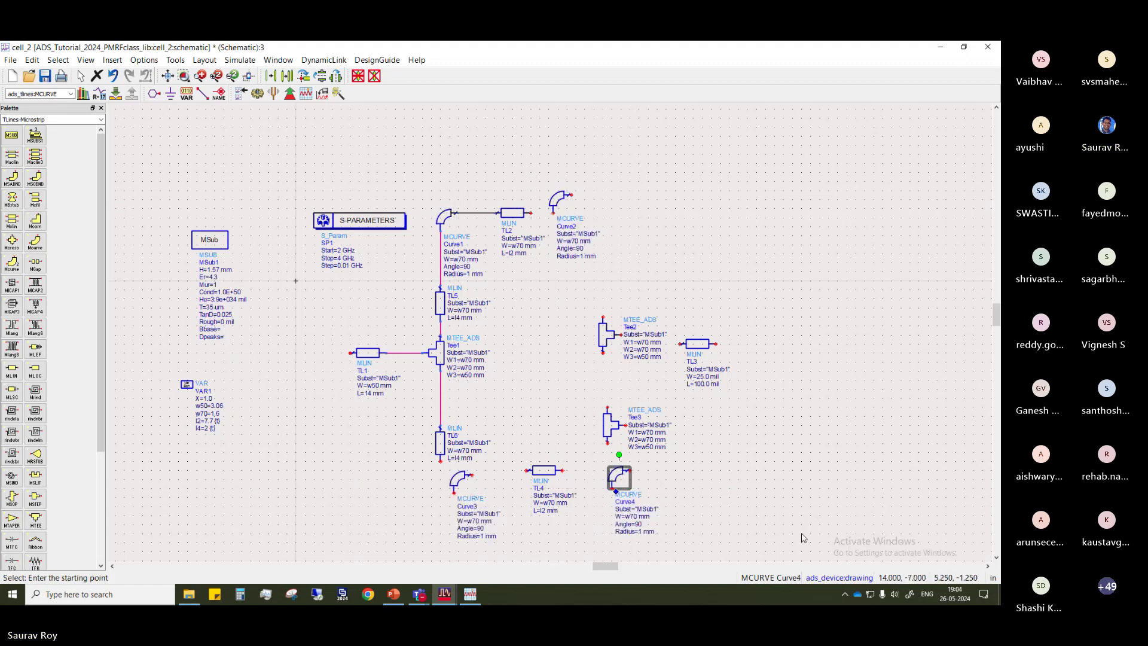
Rotate Curve2 so one pin faces TL2 and the other down, and connect it to TL2's free pin horizontally
click(460, 477)
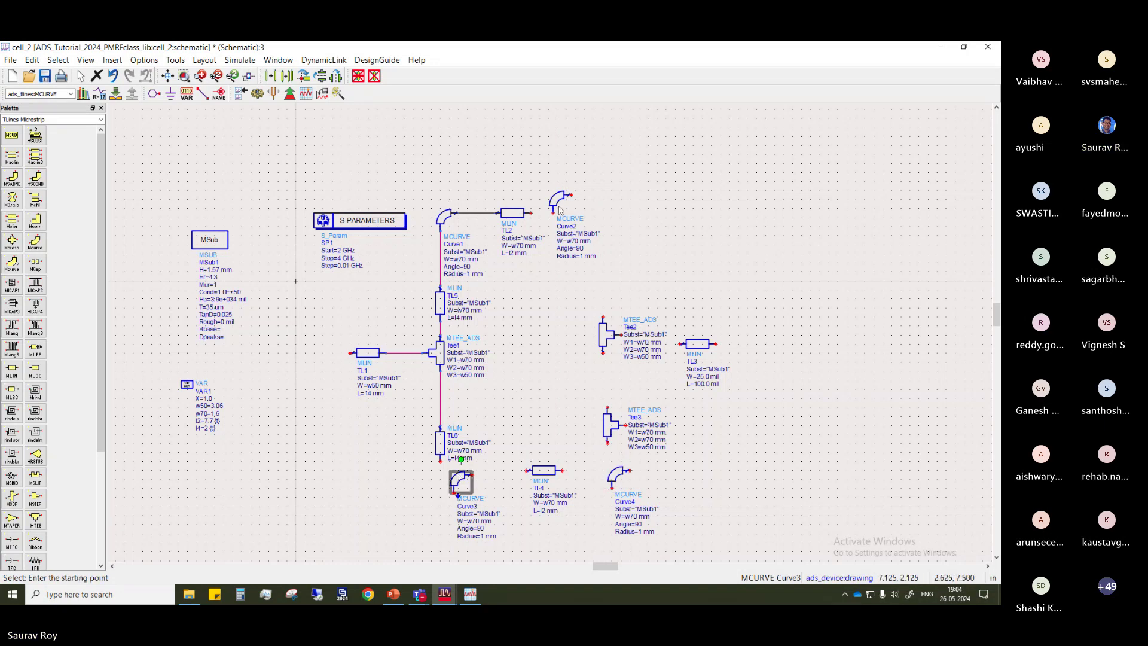
click(563, 200)
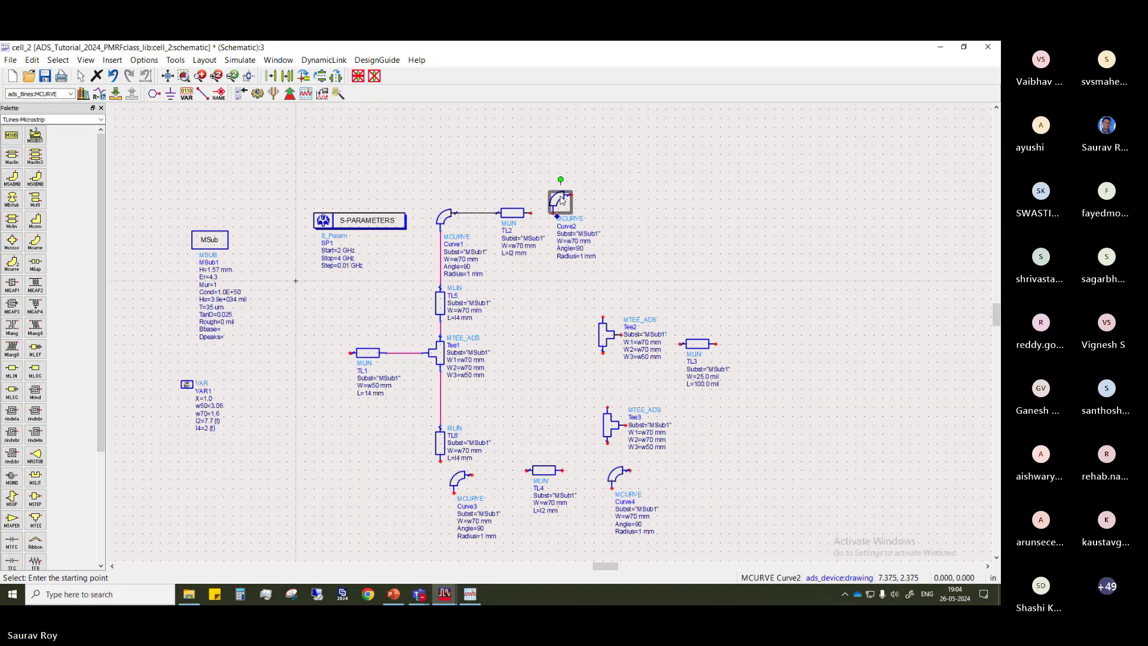
key(ctrl+r)
drag(563, 199, 561, 222)
click(564, 222)
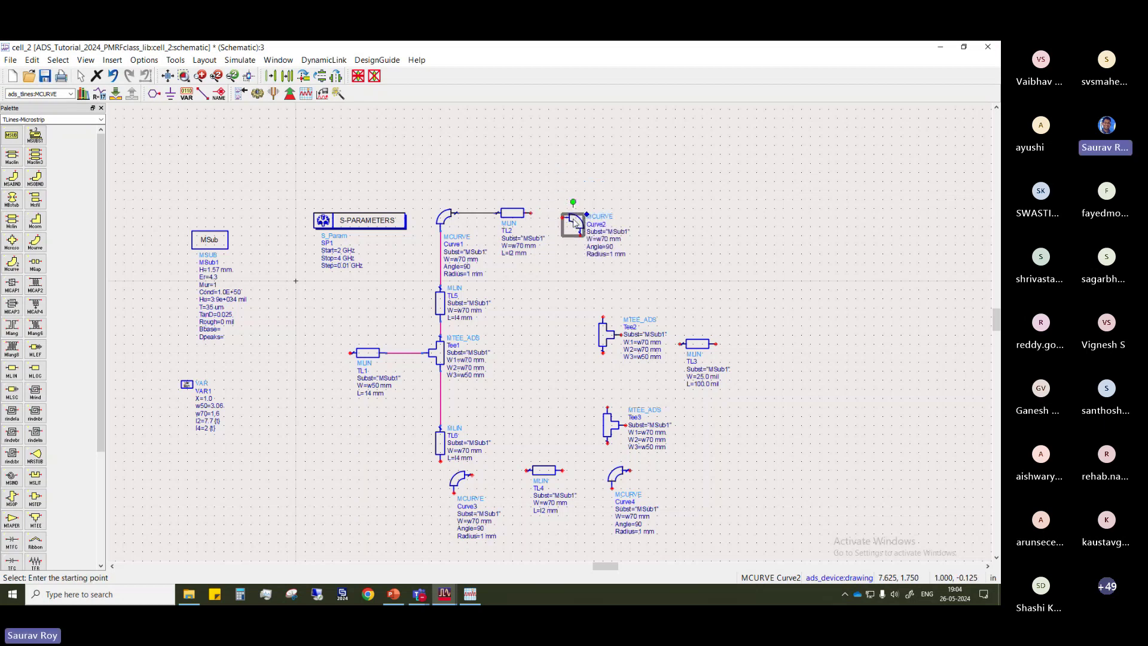
click(636, 190)
drag(541, 213, 572, 213)
click(679, 233)
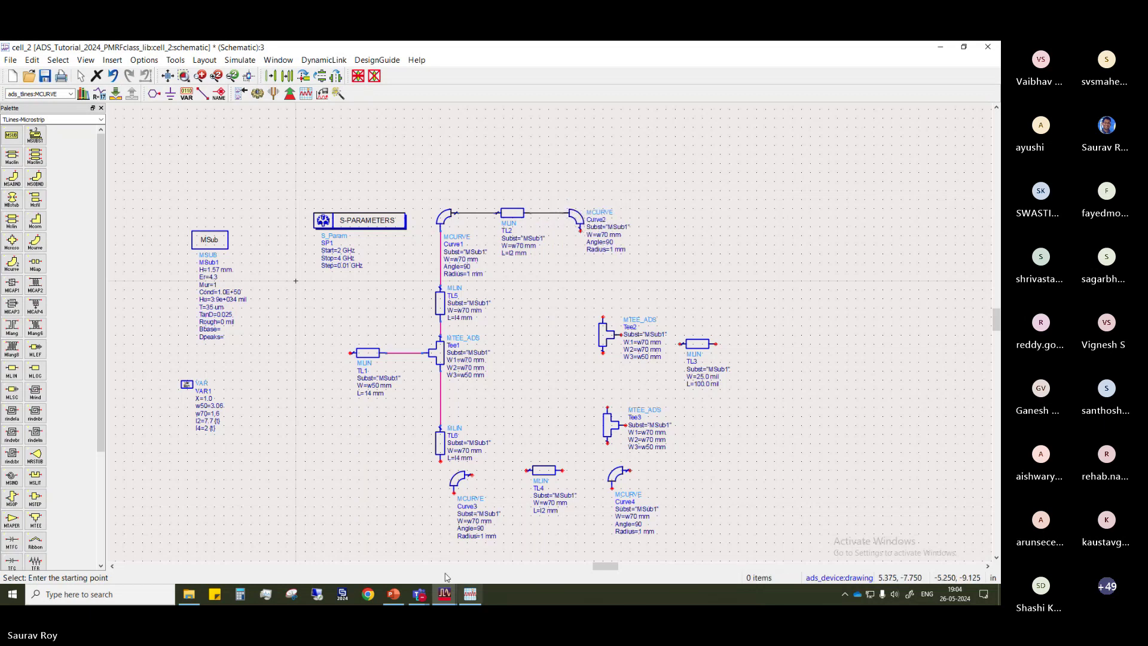
Rotate Curve3 to face up and right, and connect it below TL6's lower pin on a short wire
click(454, 484)
mouse_move(455, 484)
mouse_down()
mouse_move(484, 475)
mouse_move(441, 472)
mouse_up()
key(ctrl+r)
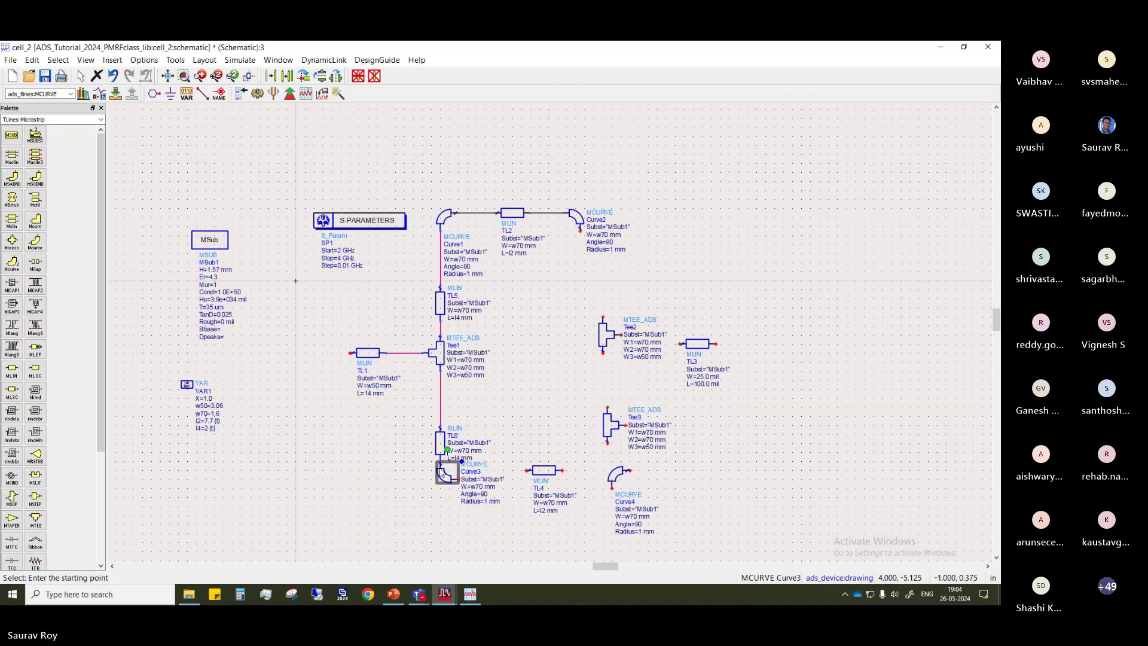
click(445, 479)
click(446, 495)
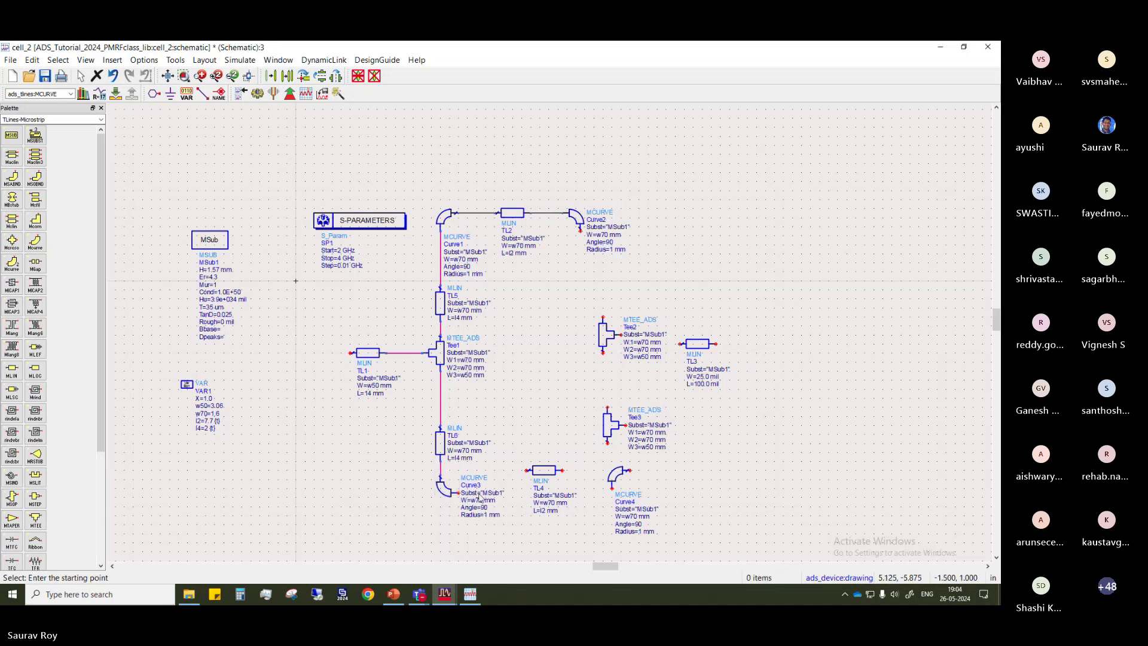
Connect TL4 to Curve3's side pin, leaving it spaced to the right on a straight horizontal wire
click(546, 470)
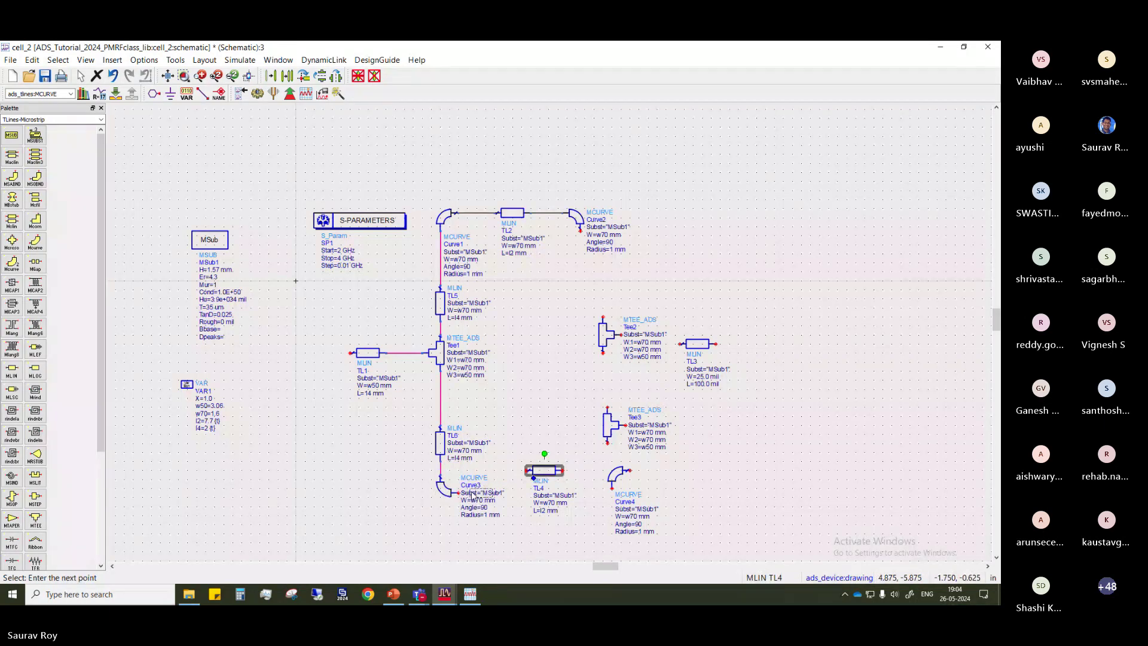
click(471, 496)
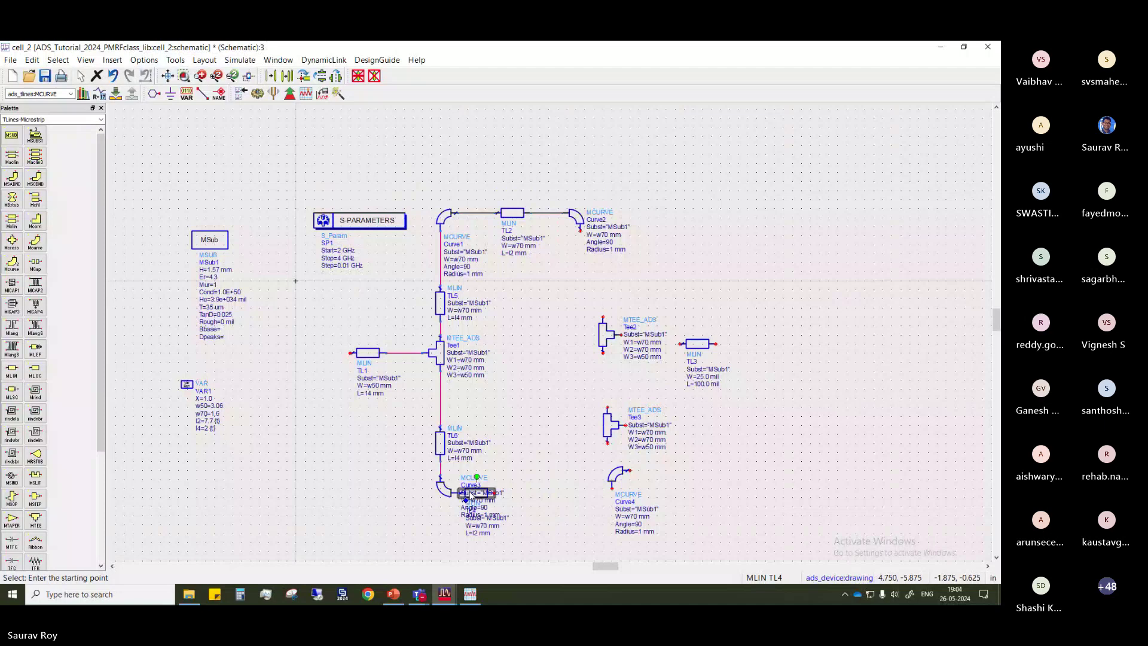
click(528, 498)
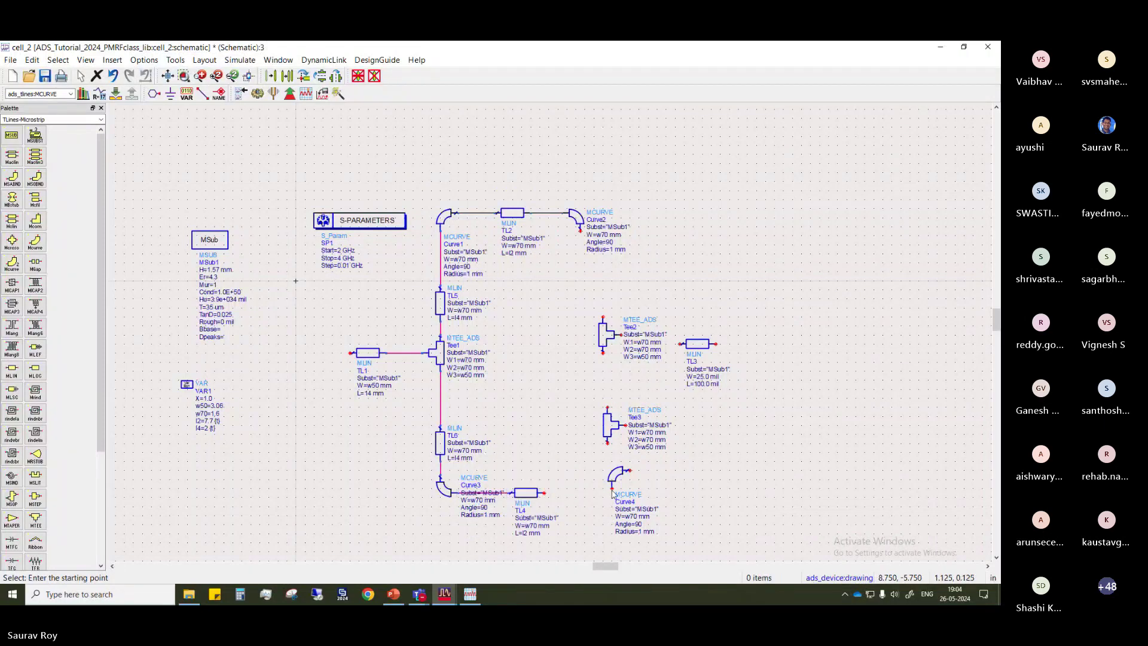
Rotate Curve4 to face left and up, and connect it between TL4's free pin and Tee3's lower pin
click(618, 477)
mouse_move(619, 481)
mouse_down()
mouse_move(555, 489)
mouse_move(609, 484)
mouse_up()
key(ctrl+r)
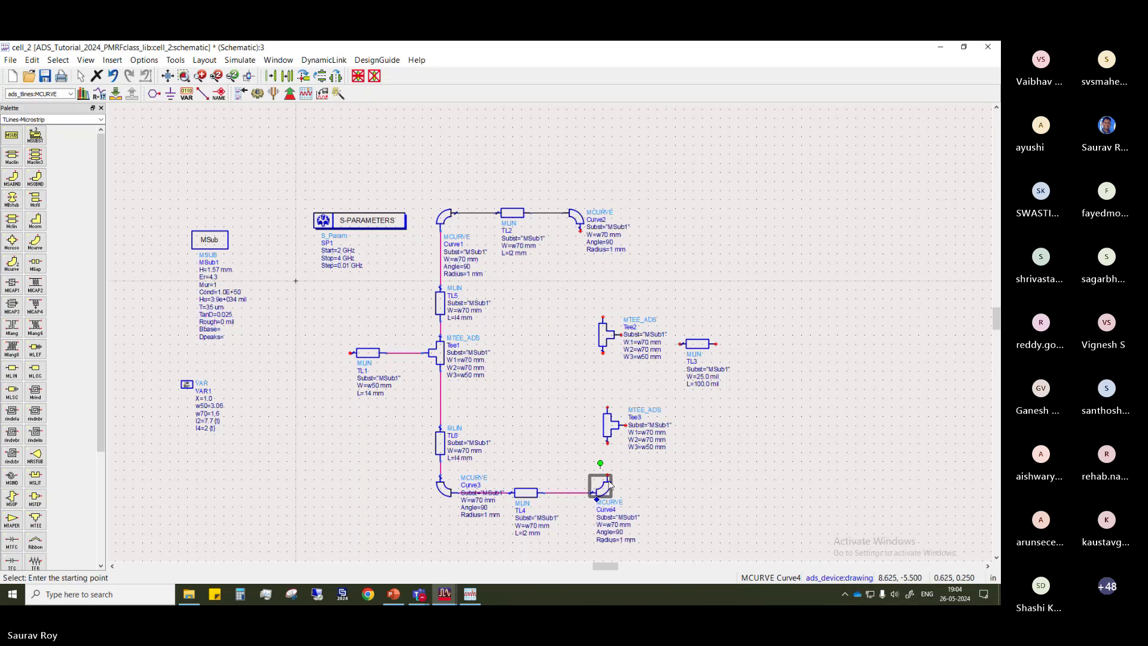
click(609, 484)
click(607, 444)
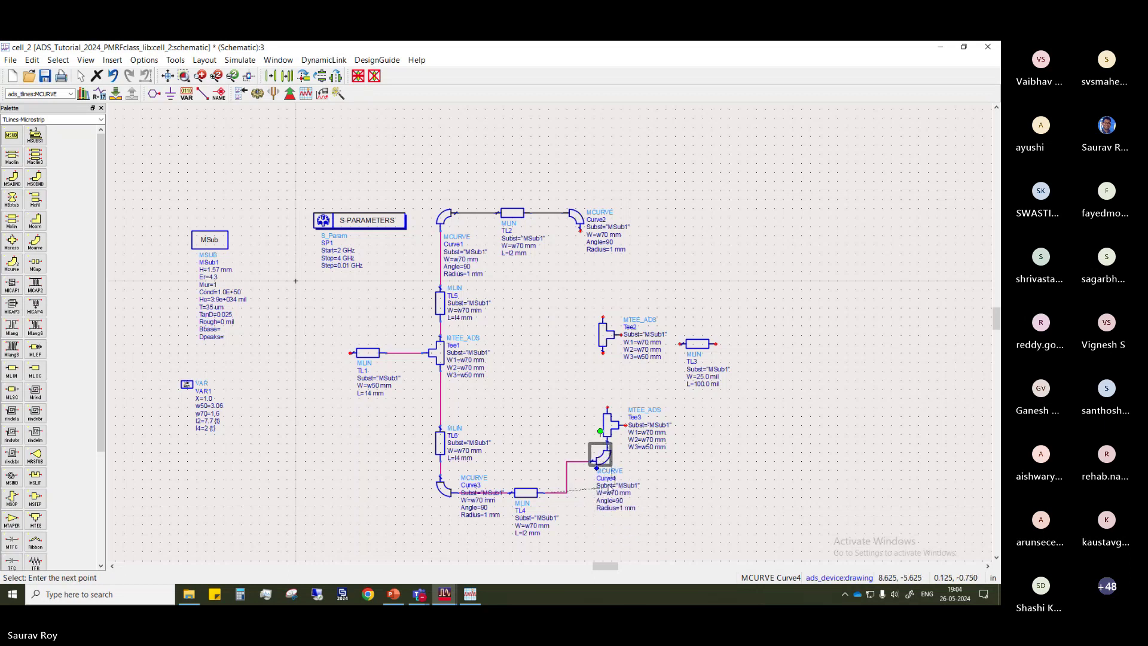
click(731, 512)
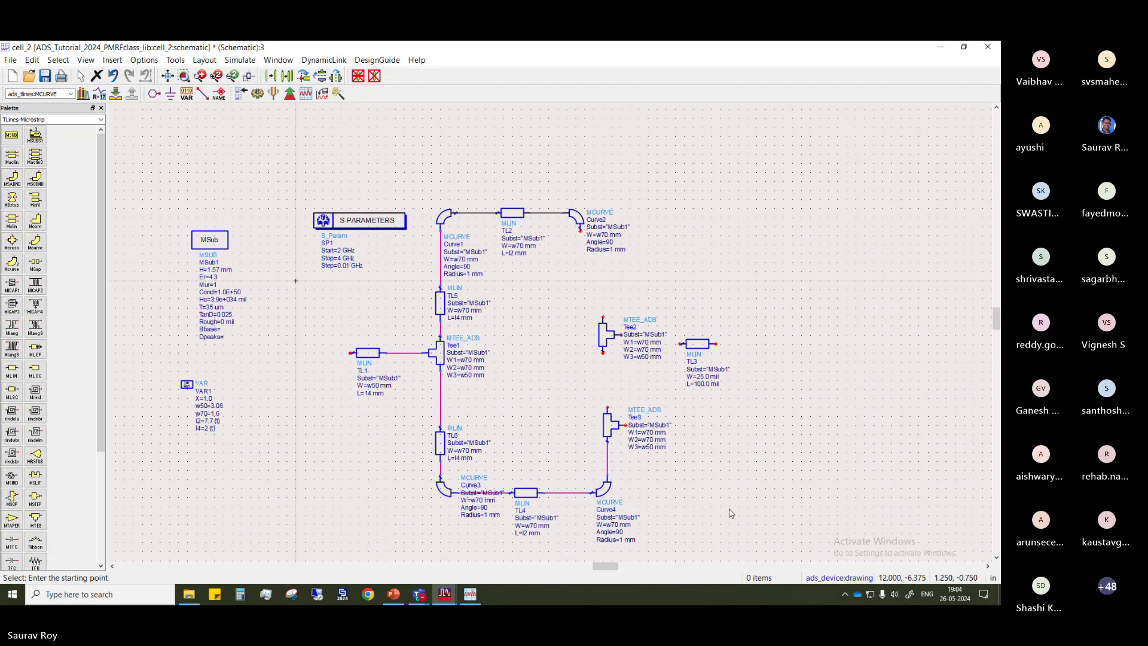
Shift Curve2 further right from TL2 and connect Tee2's upper pin to the curve's lower pin with a vertical wire
click(579, 222)
drag(579, 222, 595, 219)
click(681, 220)
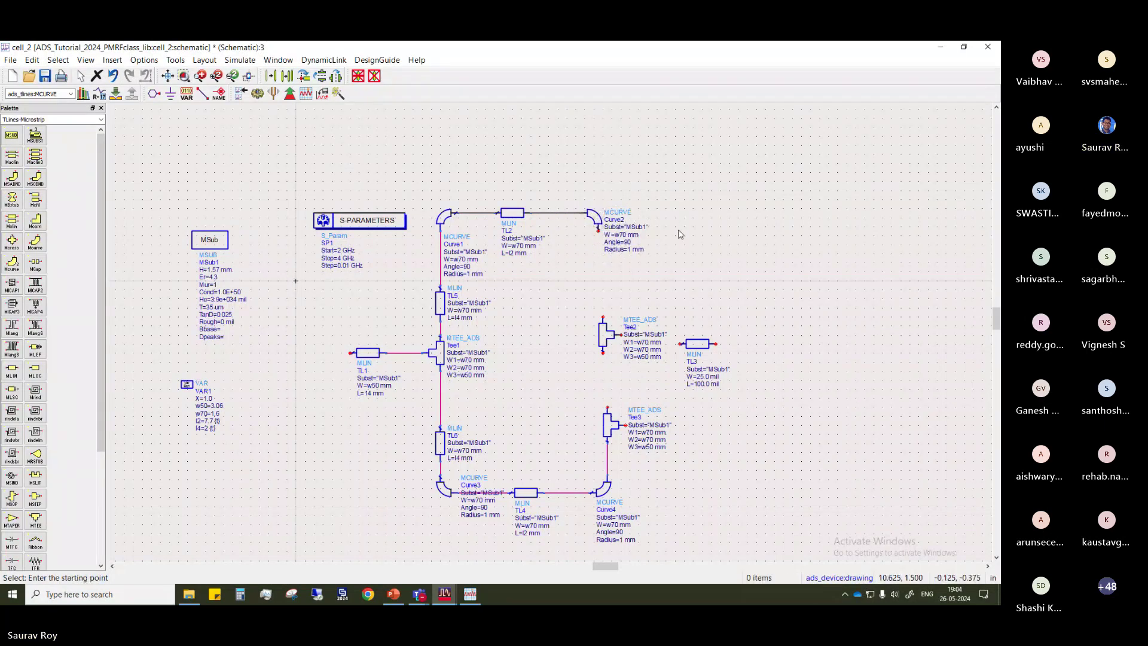
drag(603, 330, 597, 285)
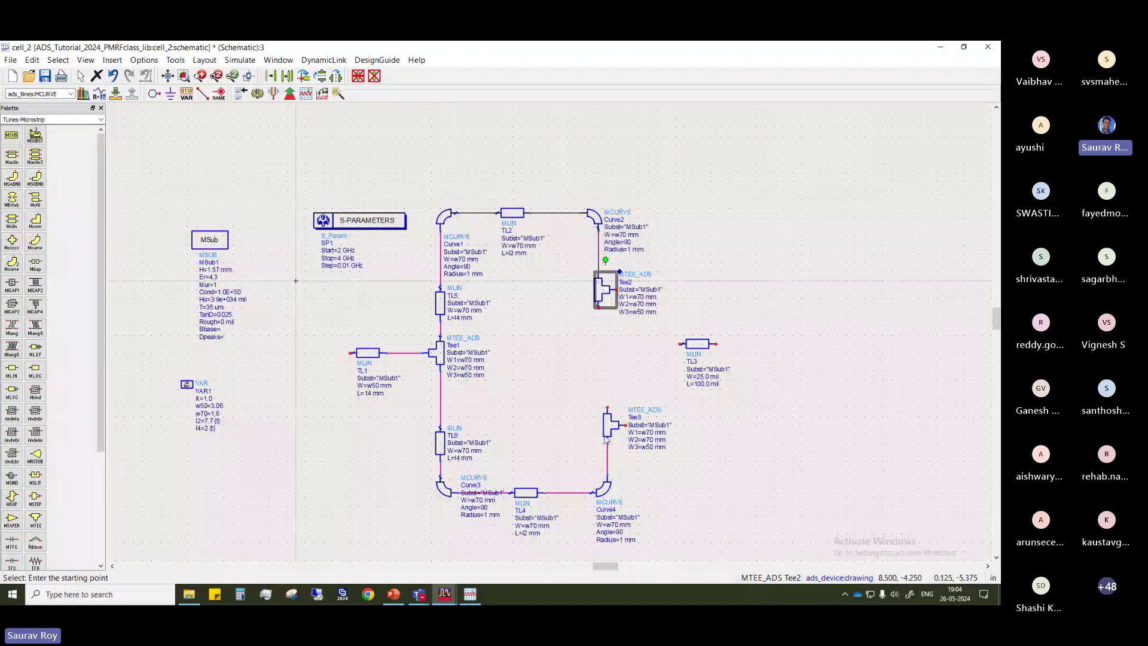
click(635, 364)
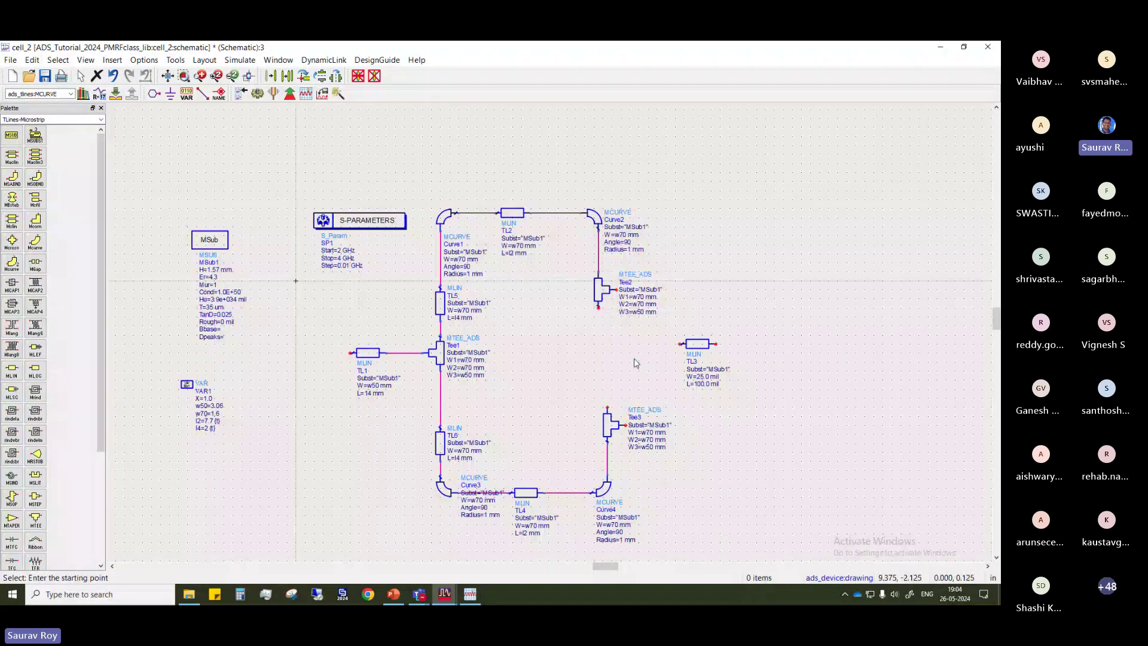
Move TL3 level with Tee2's side pin and set its line width W to w50
click(696, 349)
drag(696, 350, 691, 296)
double_click(691, 296)
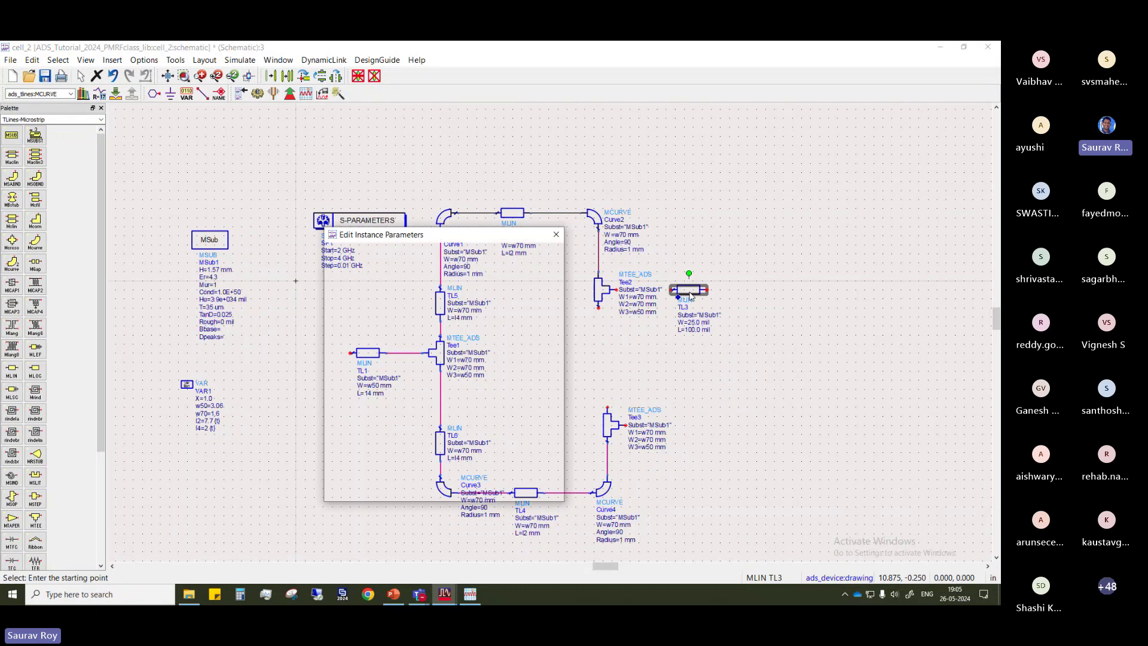
click(388, 325)
text(w50)
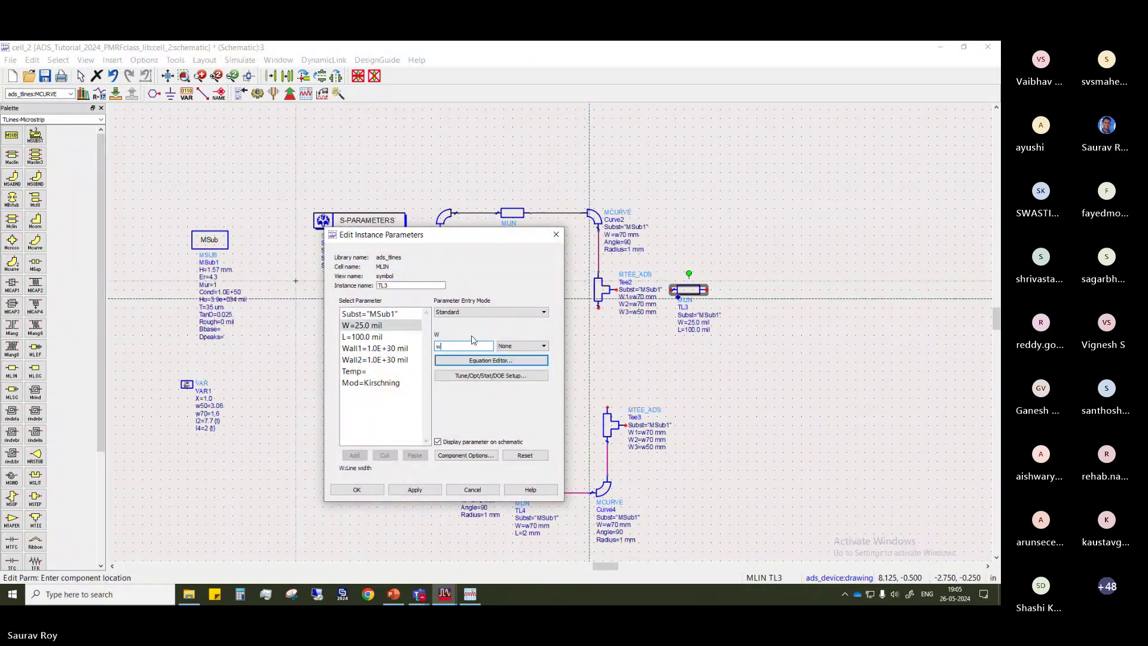
Set TL3's line length L to 1 mm and accept its parameters
click(360, 338)
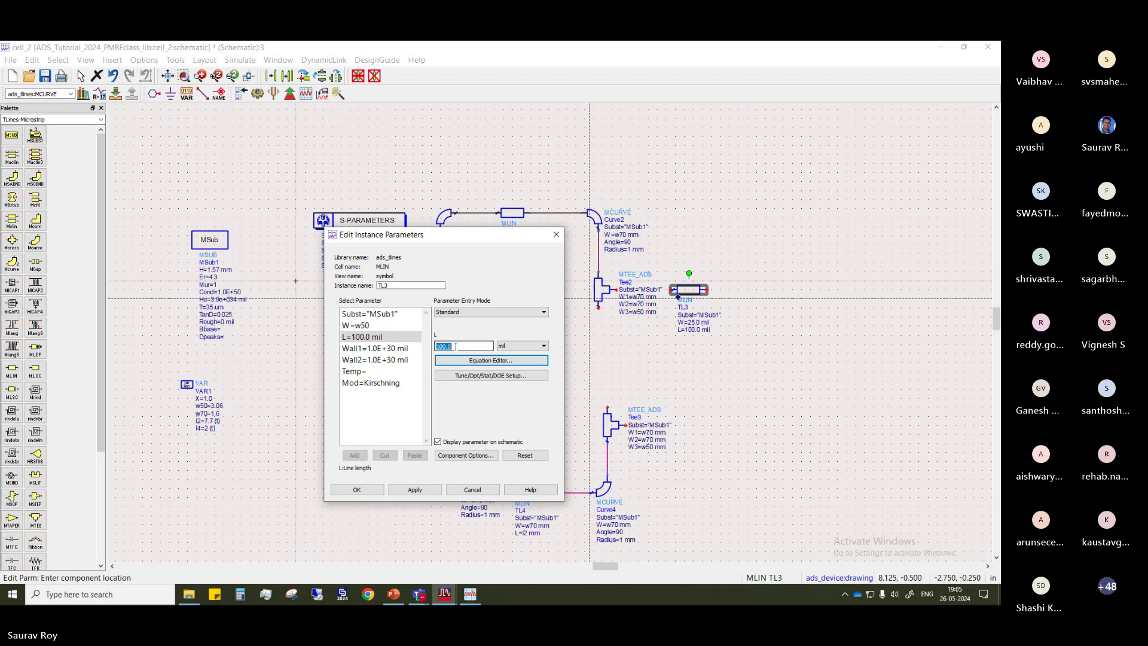
text(1)
click(520, 346)
click(502, 368)
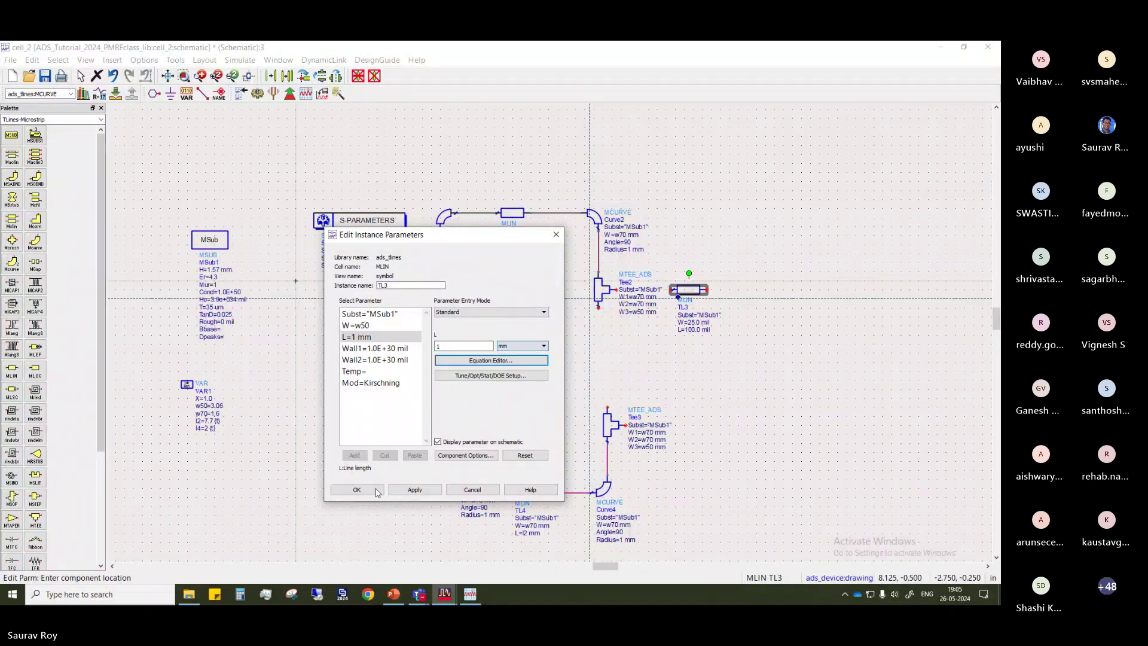
click(356, 489)
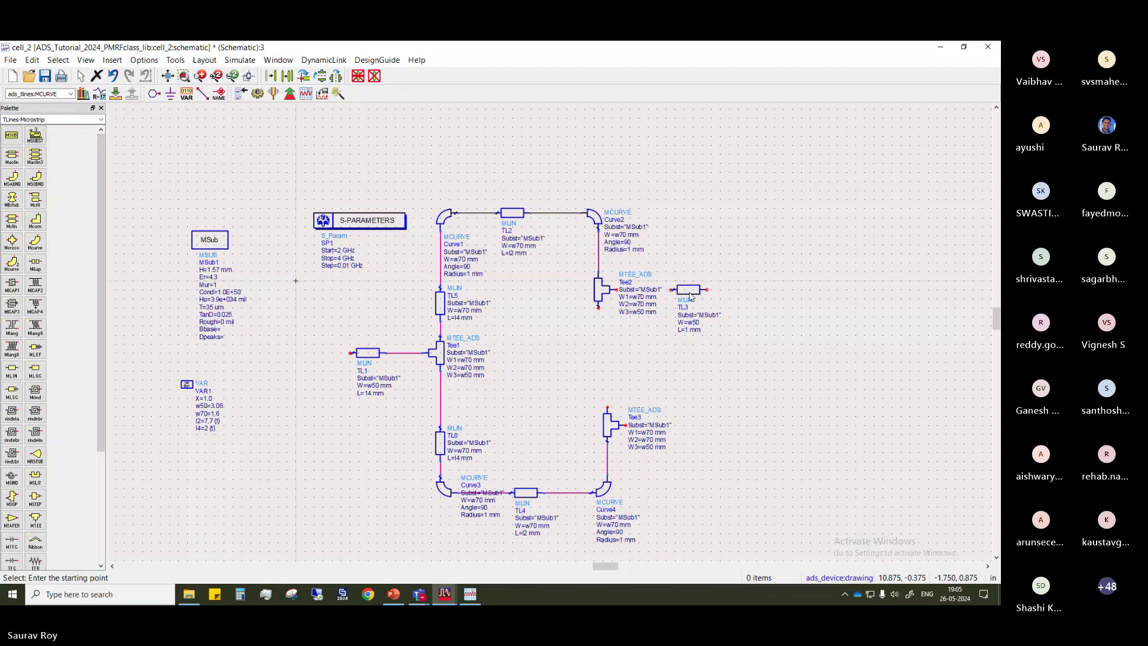
Copy TL3, place the copy beside Tee3, and connect it to Tee3's side pin with a straight horizontal wire
click(688, 291)
key(ctrl+c)
key(ctrl+v)
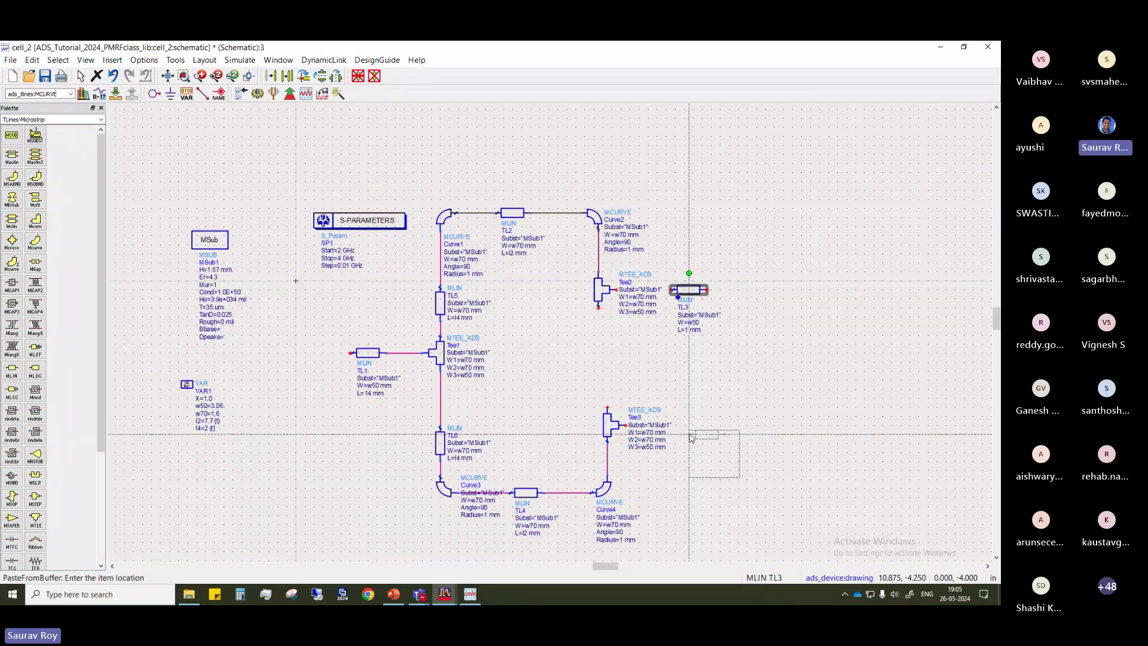
click(689, 425)
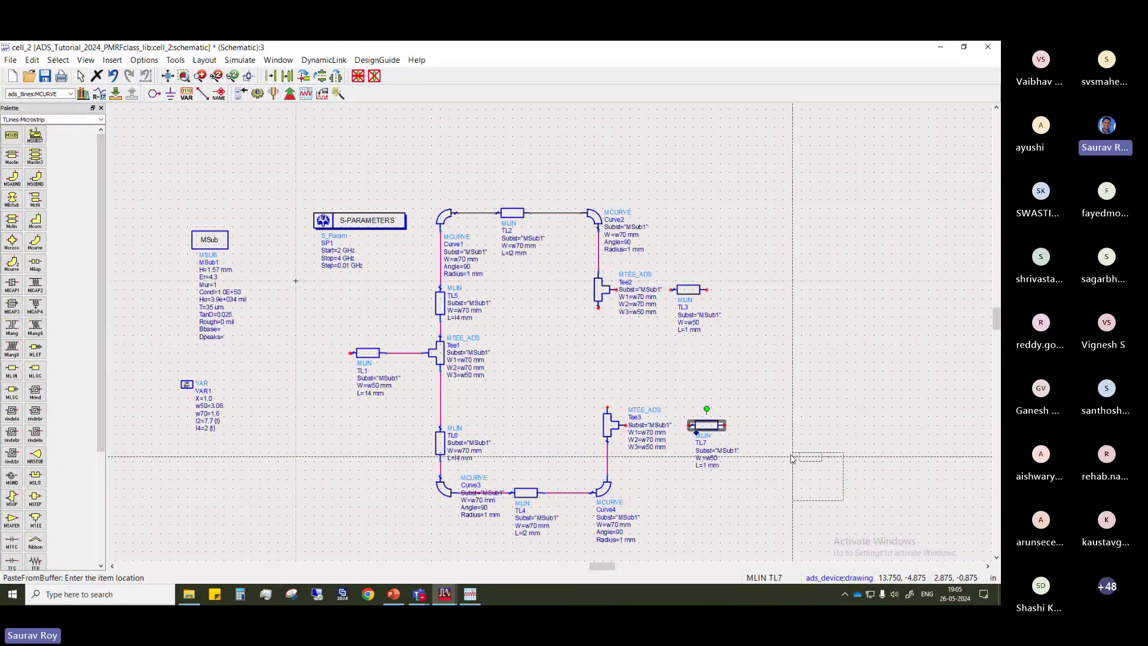
key(Escape)
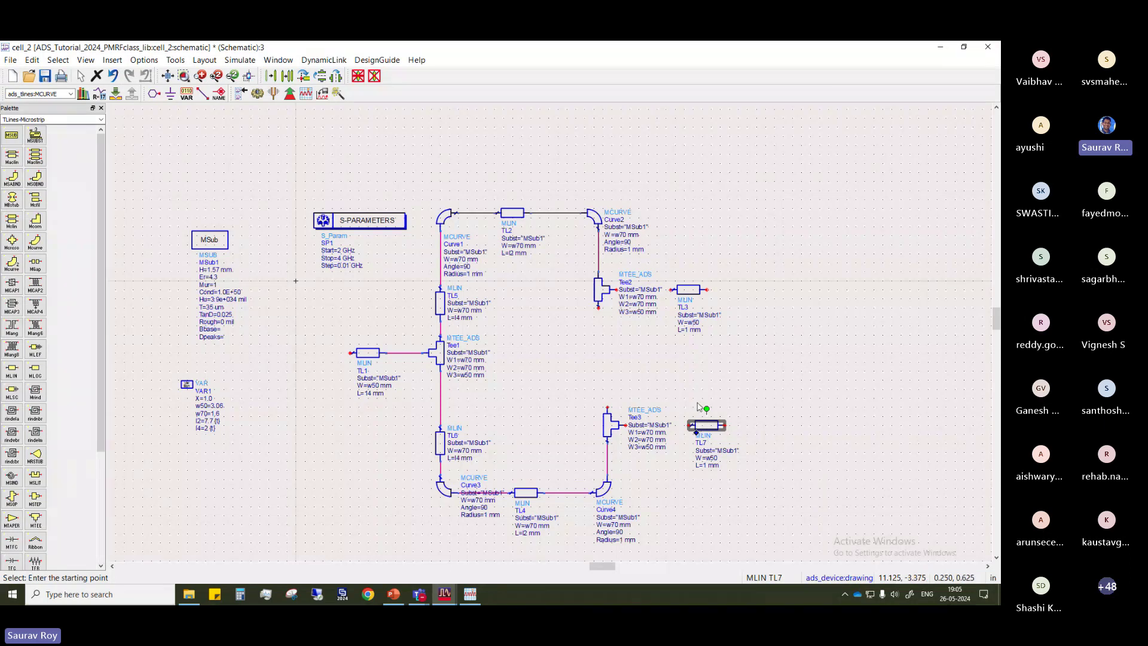
click(677, 431)
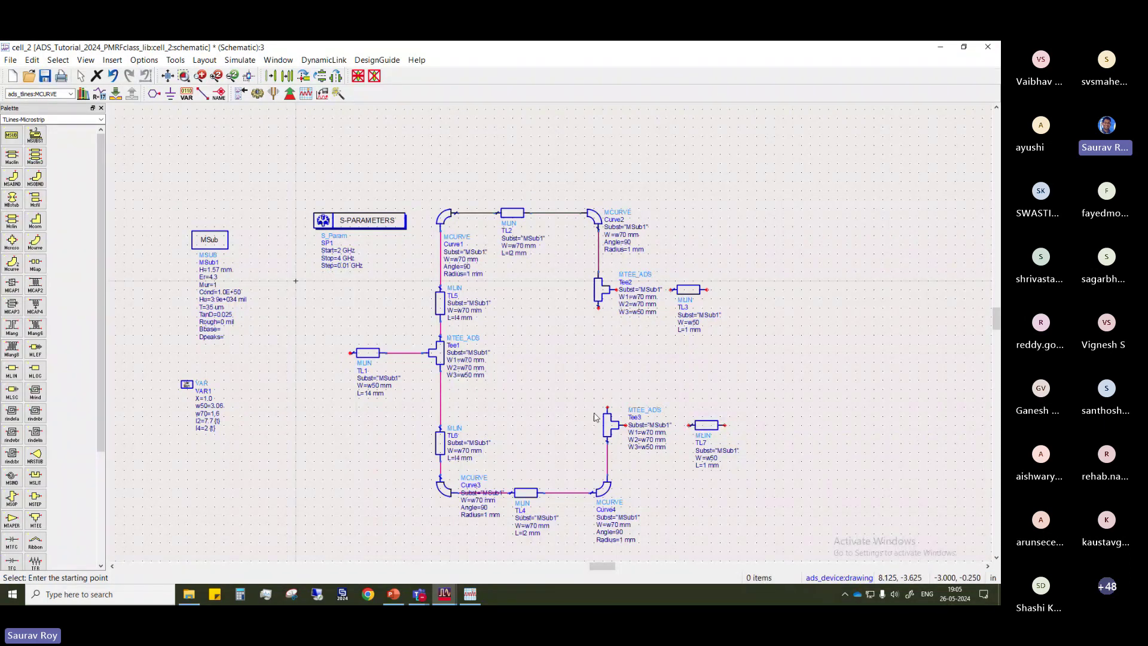
click(702, 429)
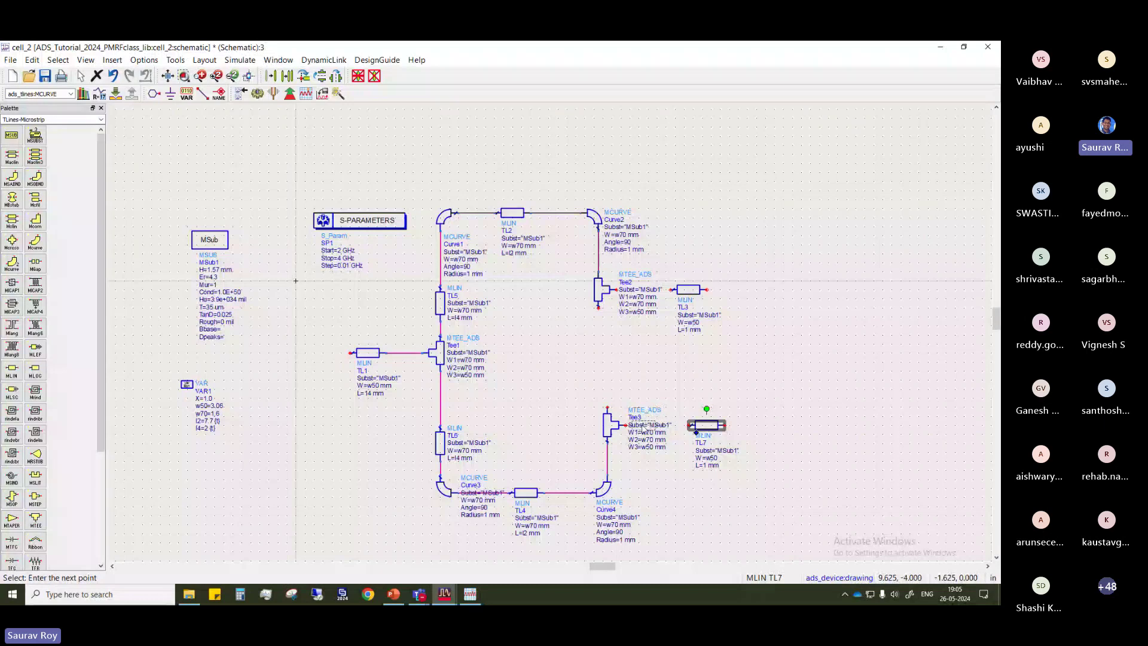
click(688, 425)
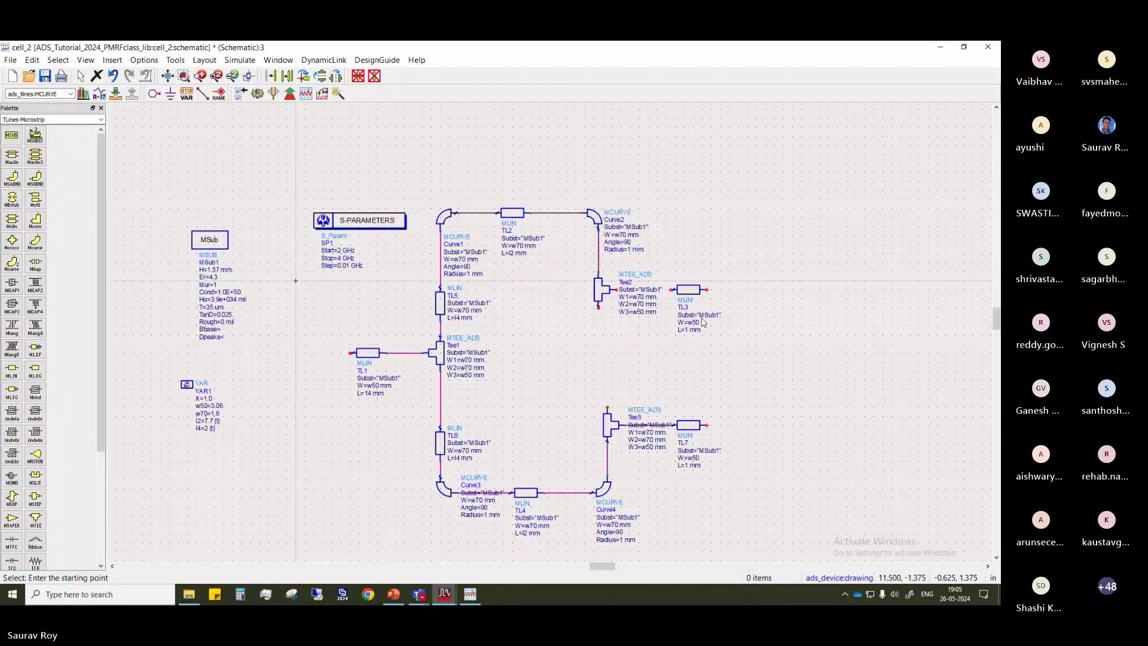
Connect TL3 to Tee2's side pin and space the line out along a straight horizontal wire
click(689, 290)
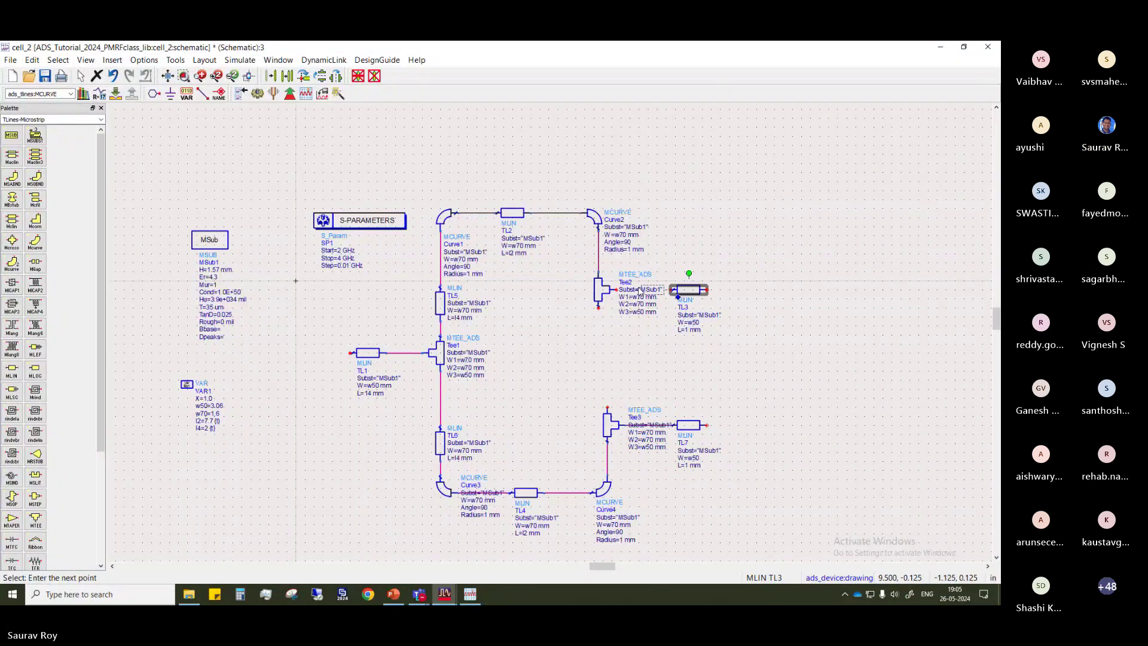
click(690, 292)
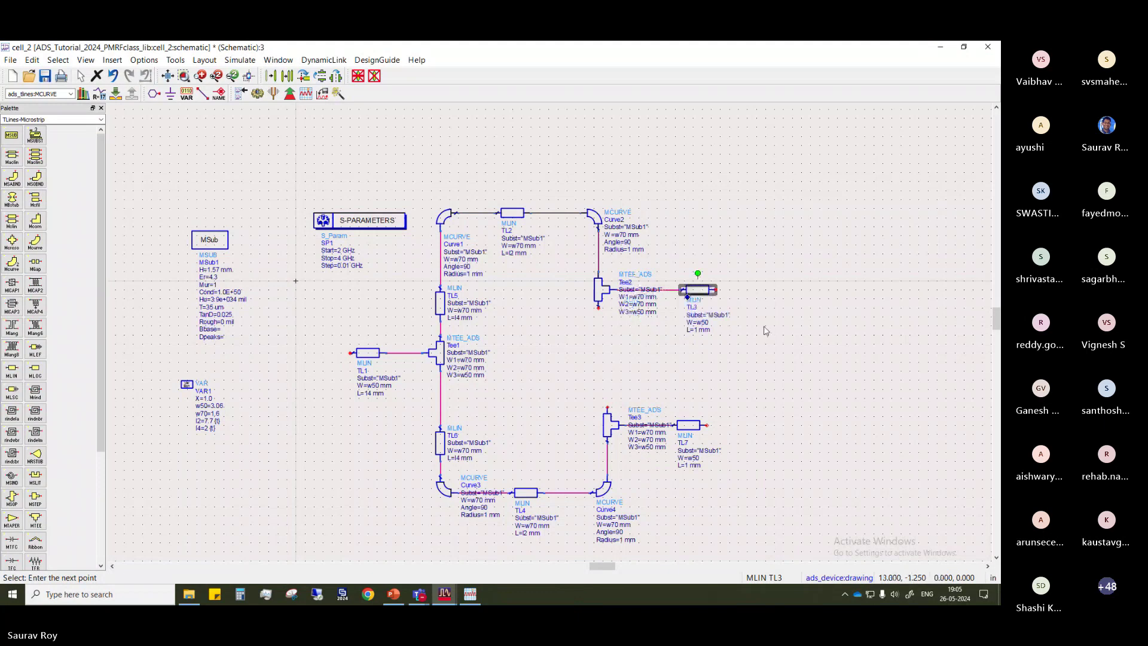
click(771, 325)
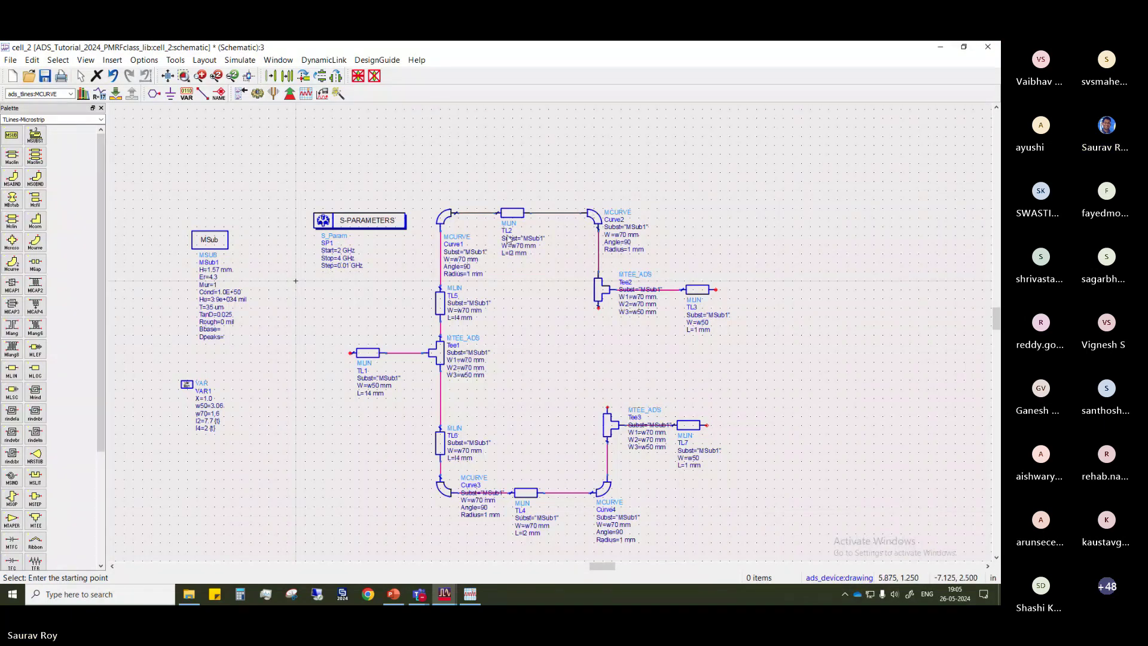
Copy Curve4, place the copy on TL3's free pin facing left and up, and extend the connection with a straight horizontal wire
click(608, 492)
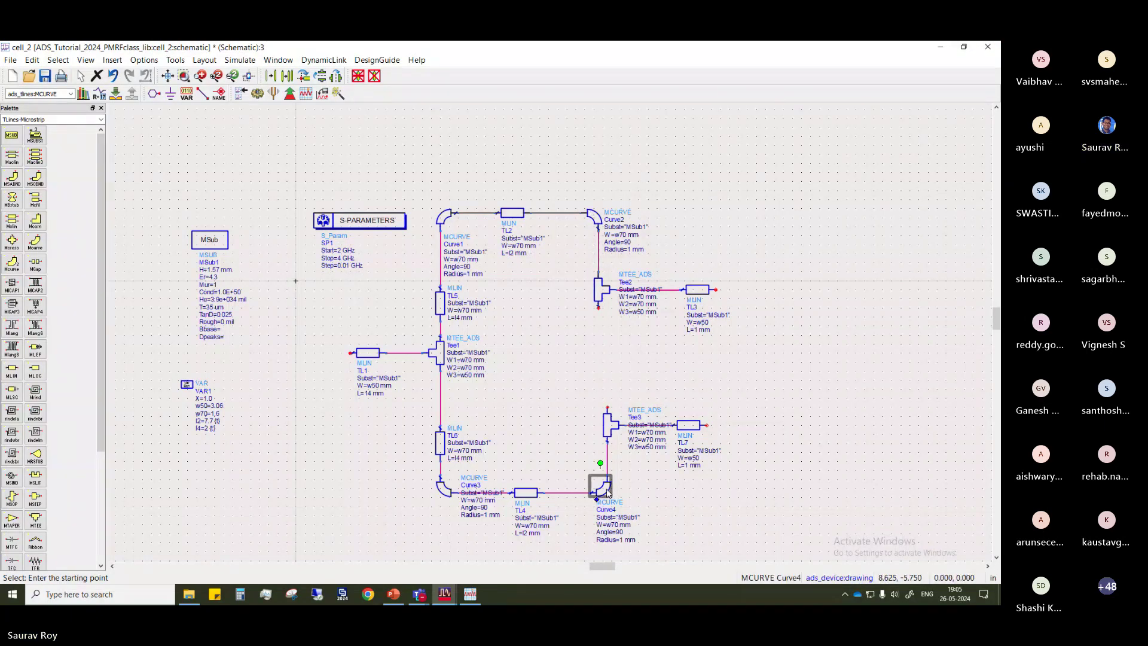
click(746, 289)
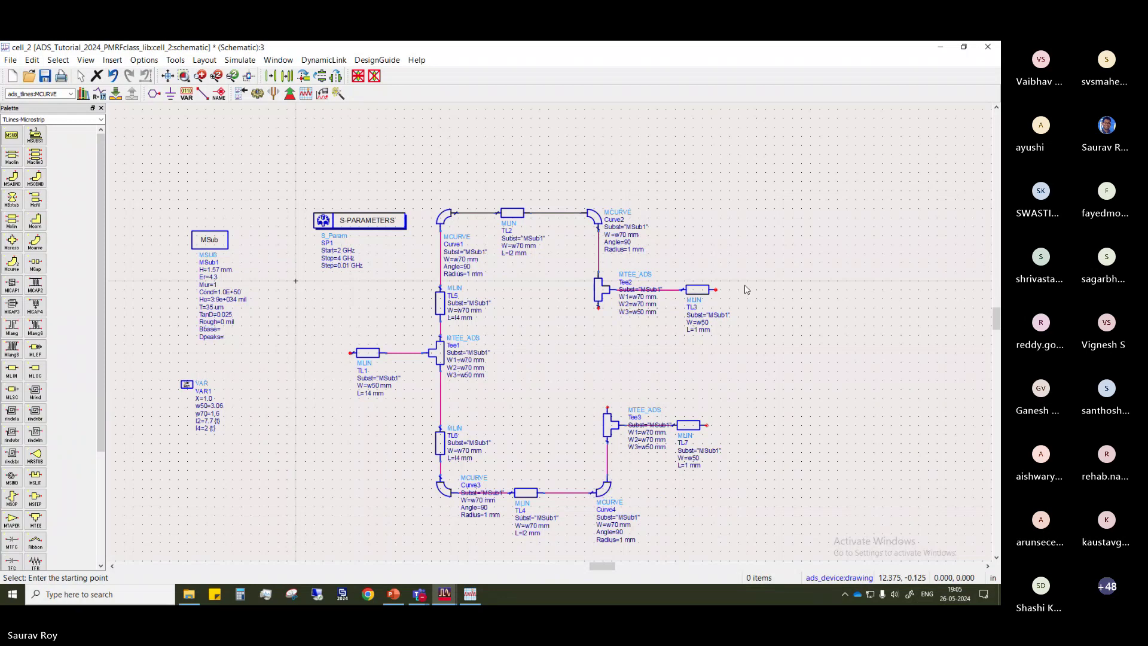
key(ctrl+v)
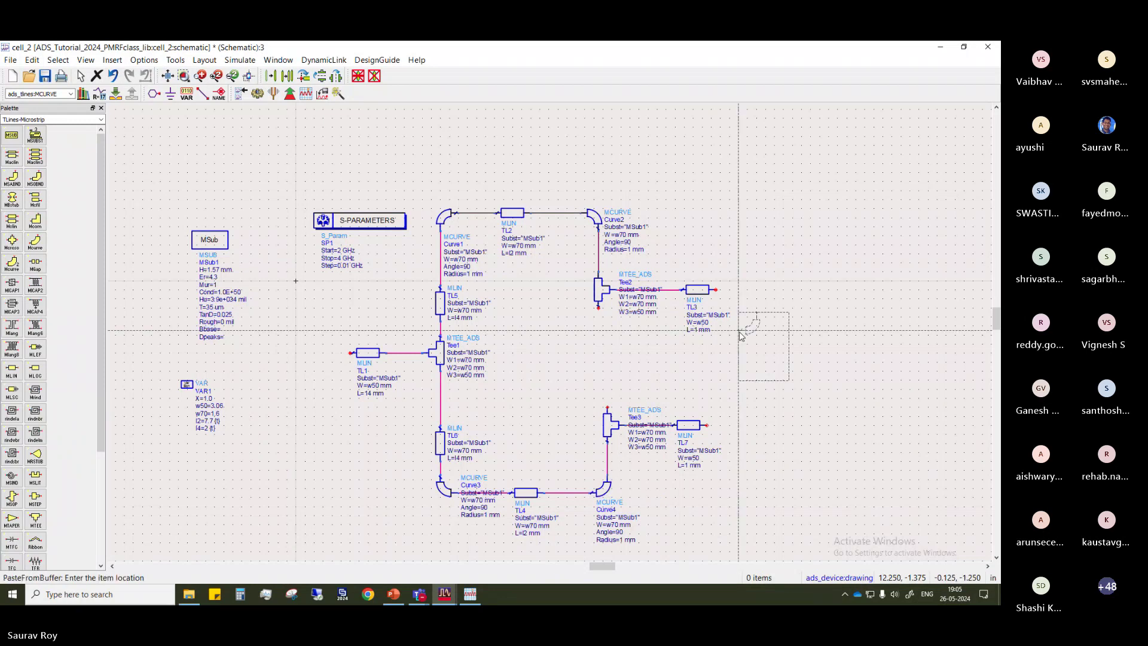
click(717, 290)
key(Escape)
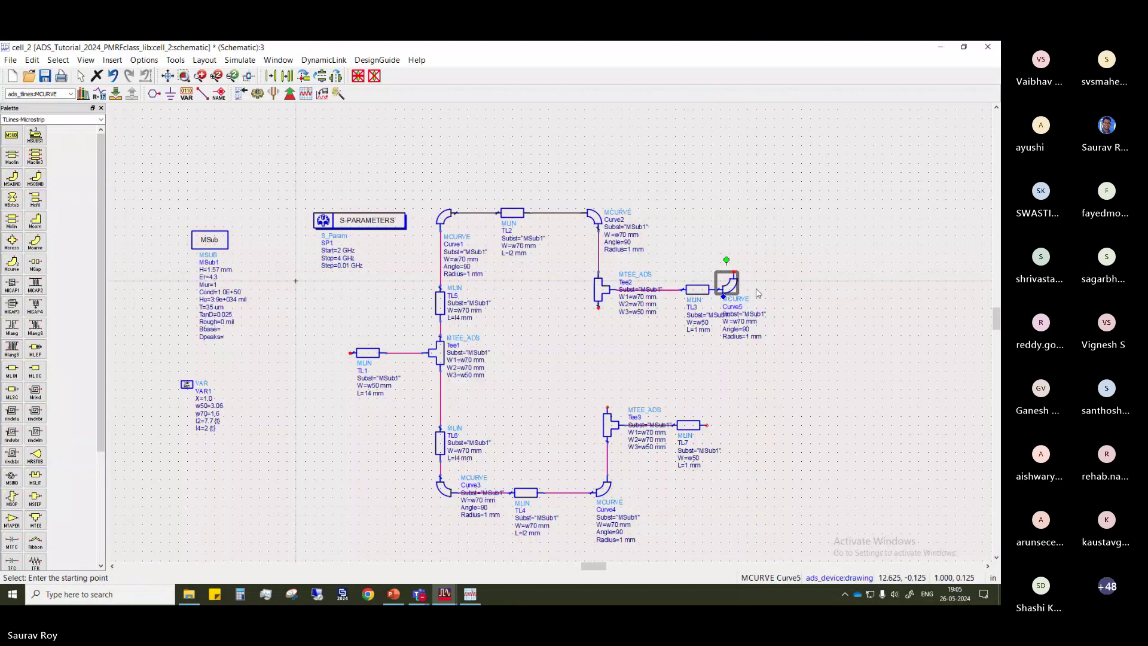
key(Escape)
drag(731, 292, 765, 290)
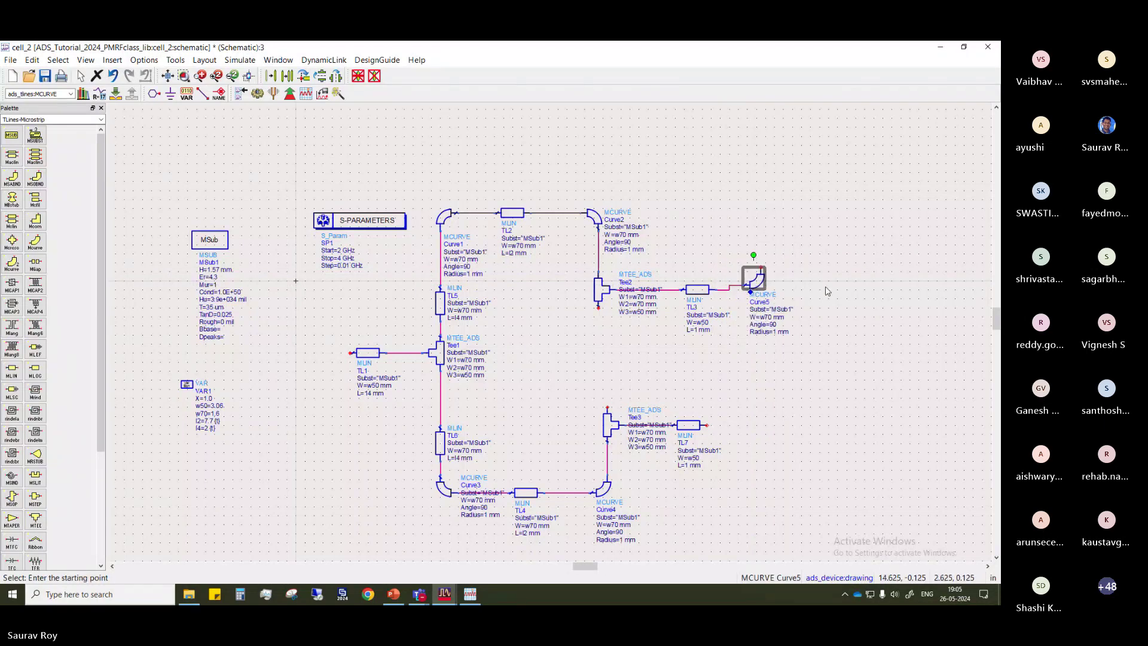
click(809, 279)
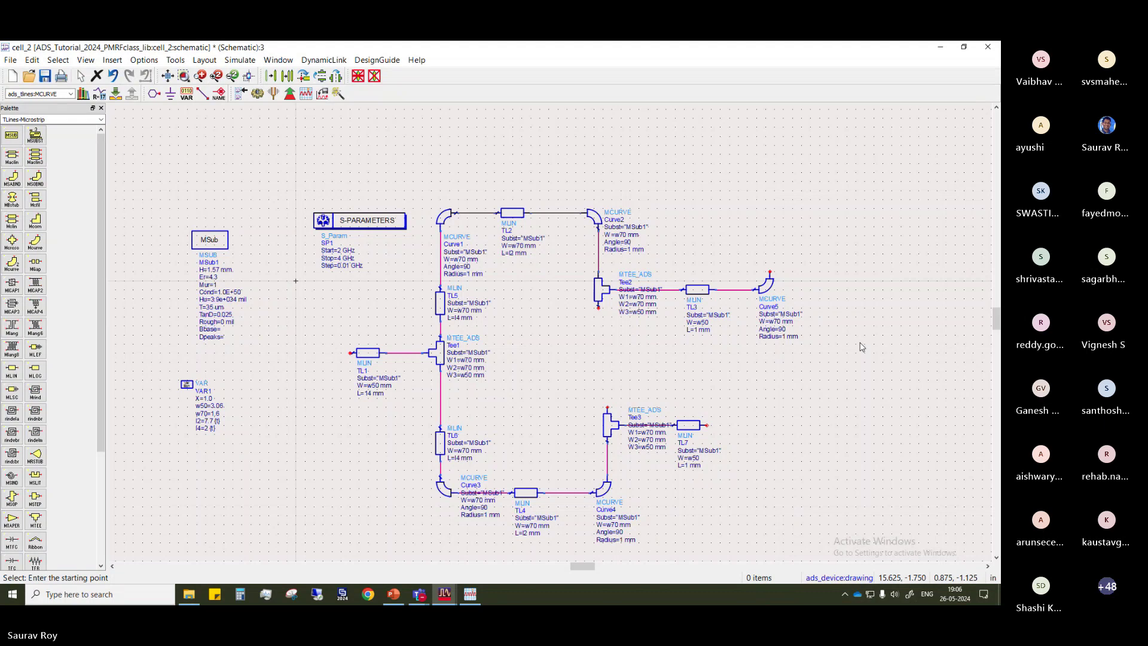
Set the width W of the new curve at TL3 to w50 mm and its radius to 4 mm
double_click(774, 302)
click(363, 325)
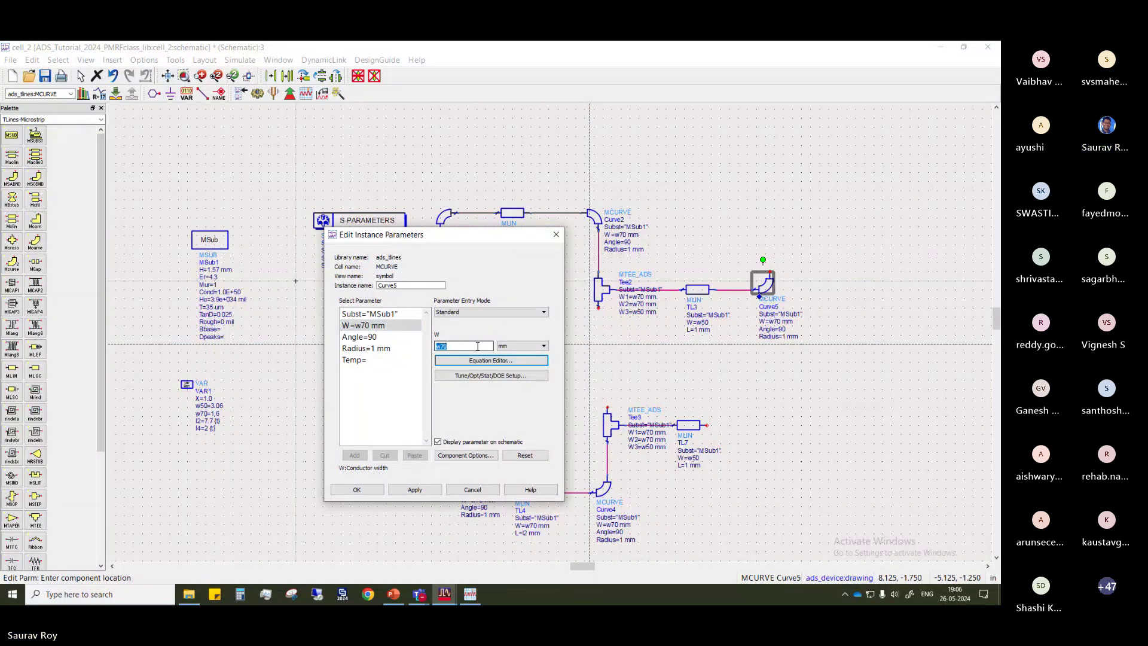
text(w50)
click(521, 346)
click(524, 368)
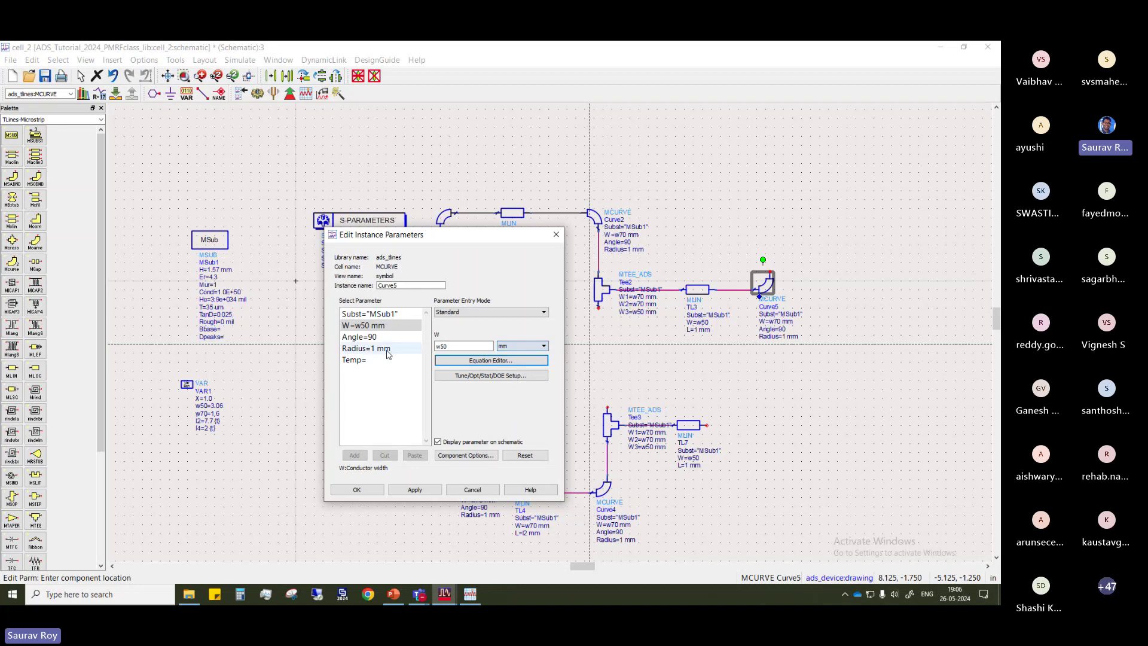
click(369, 338)
click(369, 339)
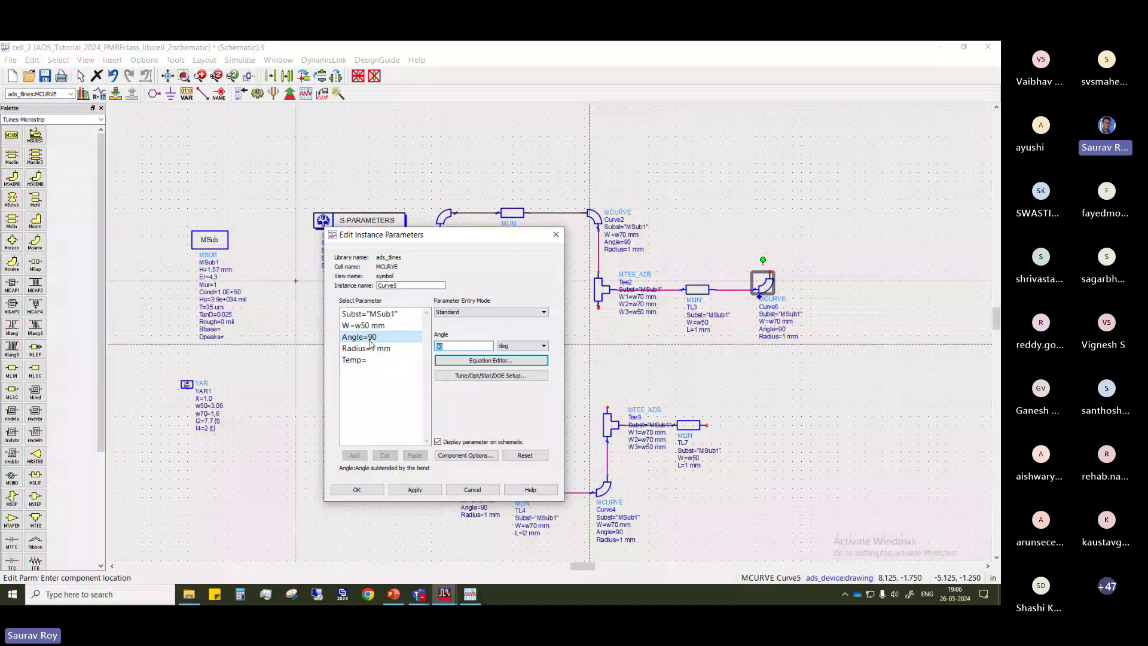
click(367, 348)
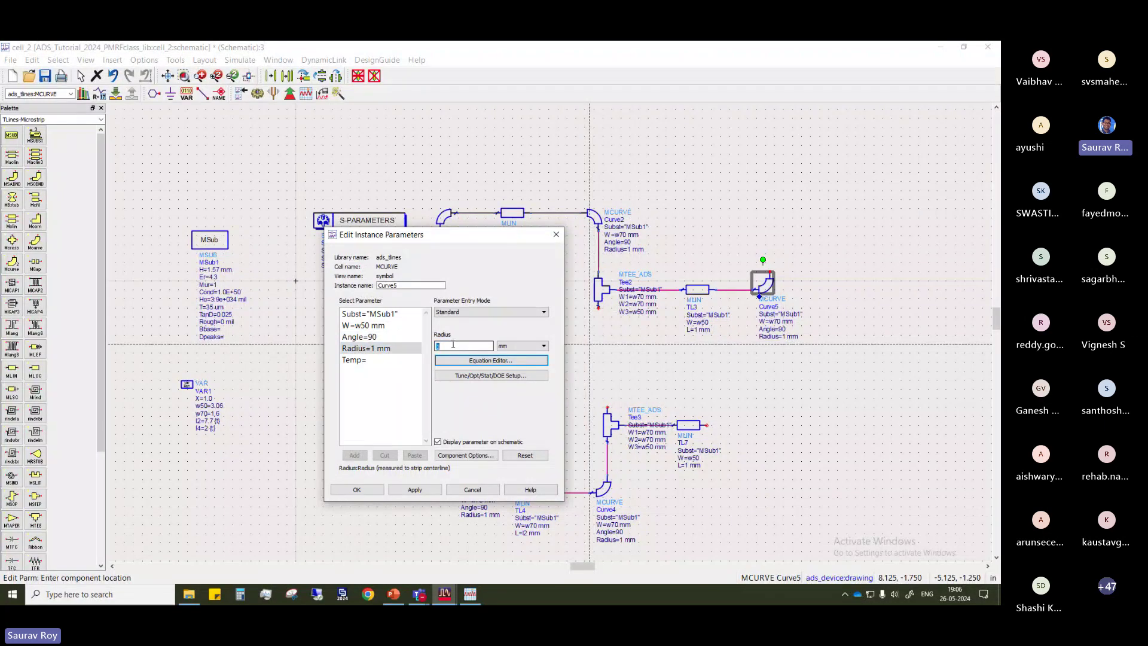
text(4)
click(415, 488)
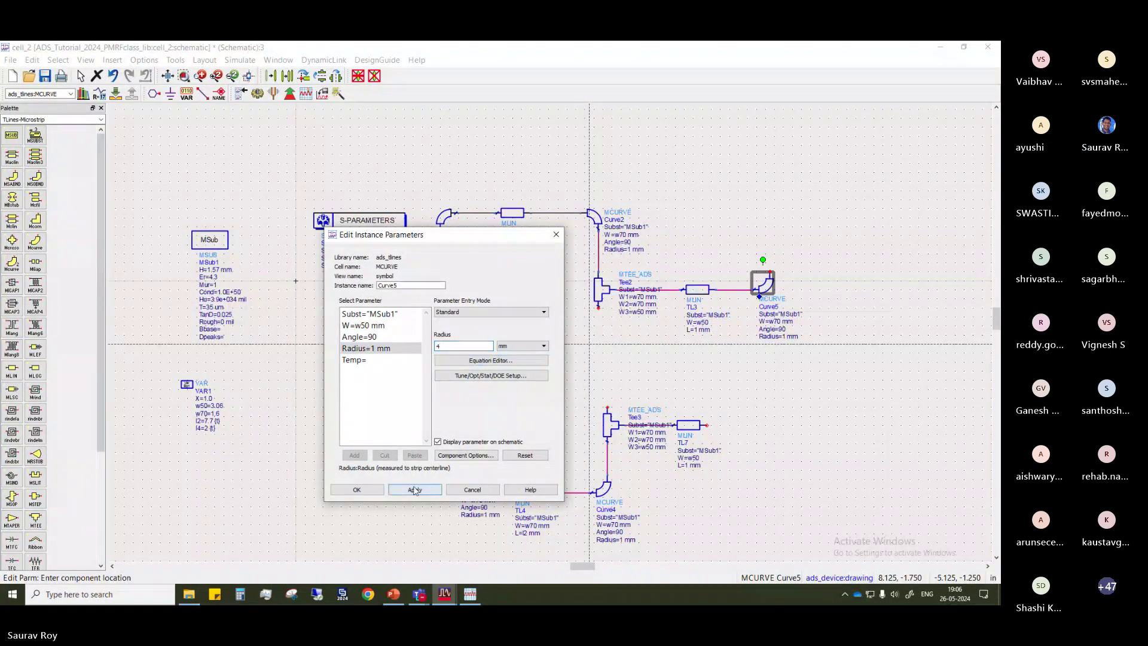
click(357, 489)
Copy Curve5, rotate the copy to face left and down, and connect it to TL7's free pin with a straight horizontal wire
scroll(725, 374, down, 1)
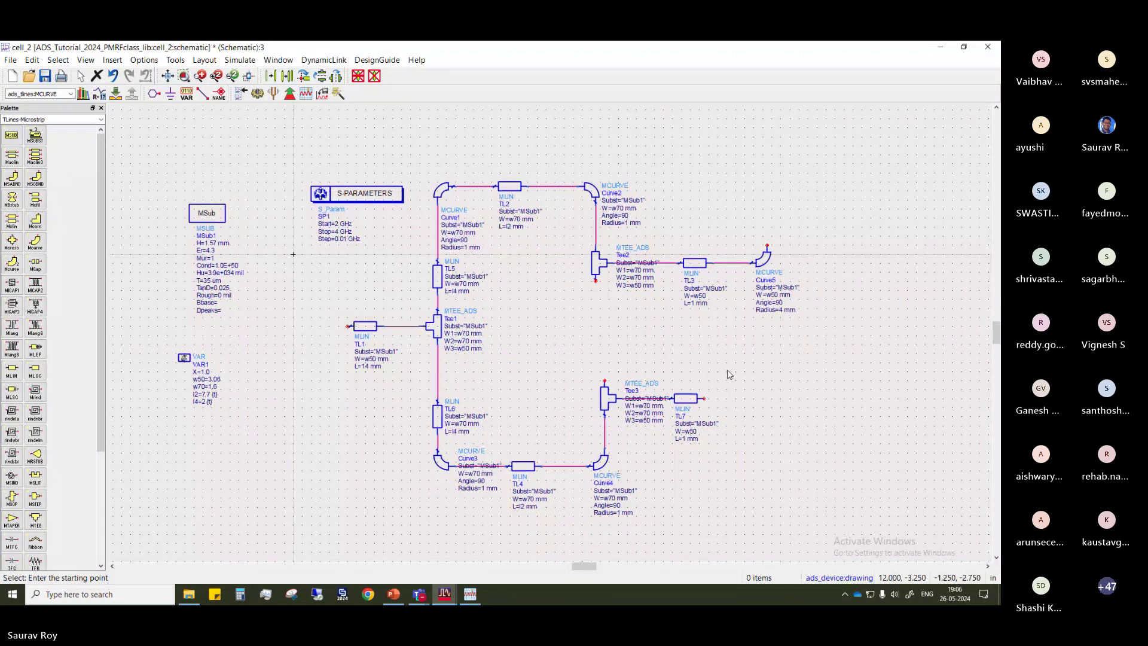
click(766, 266)
click(766, 266)
key(ctrl+c)
key(ctrl+v)
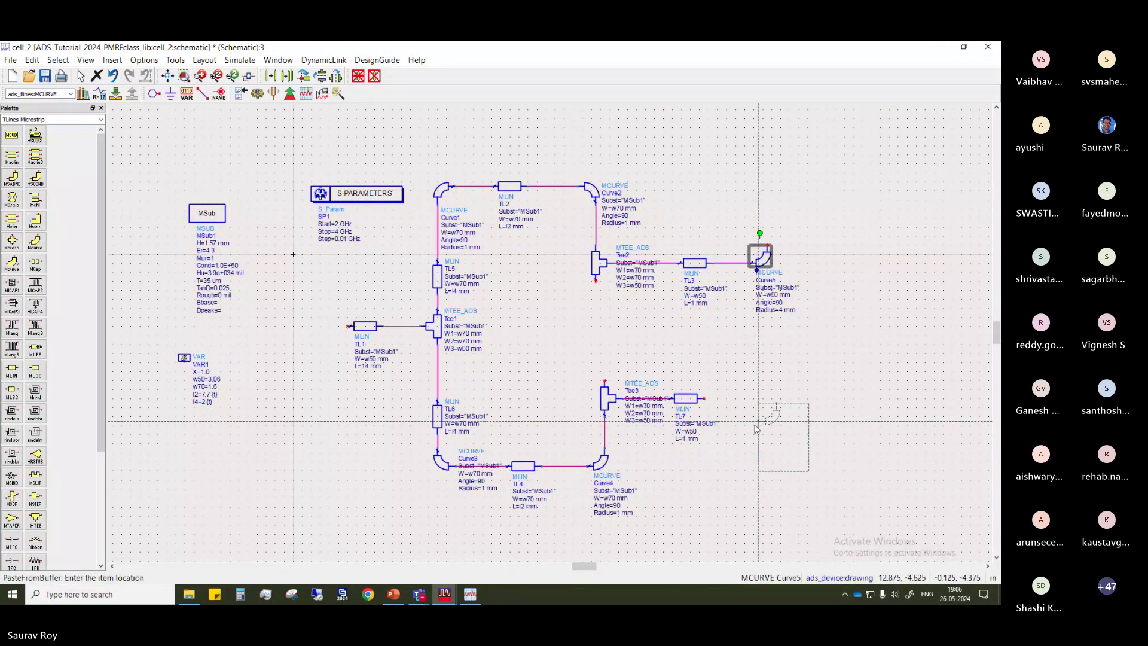
click(738, 410)
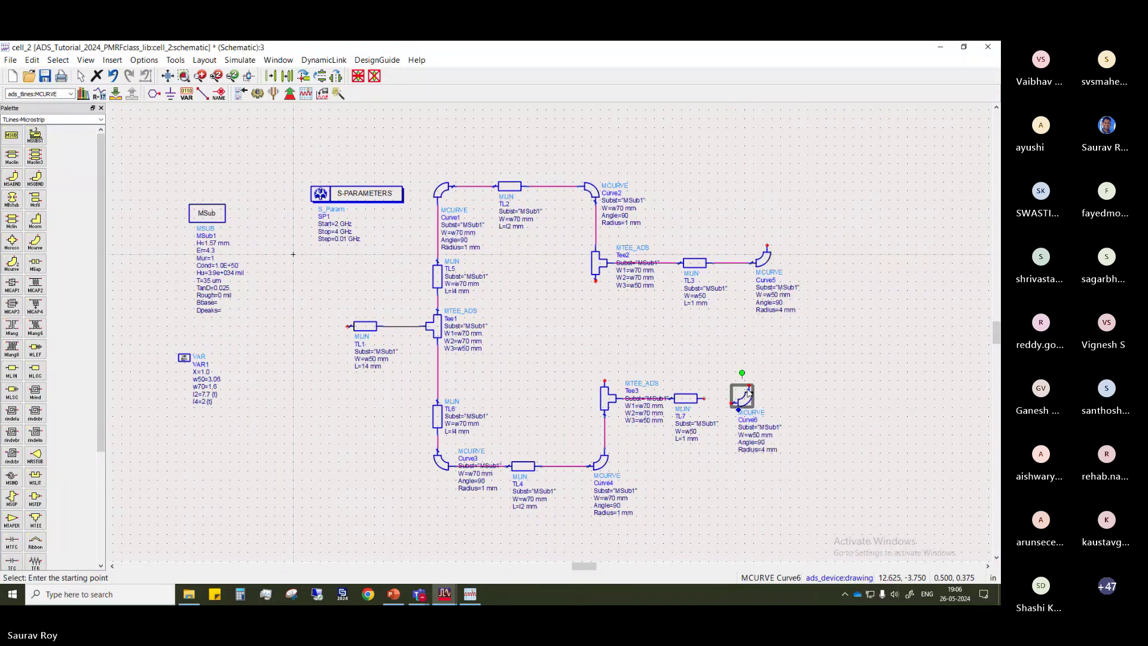
key(ctrl+r)
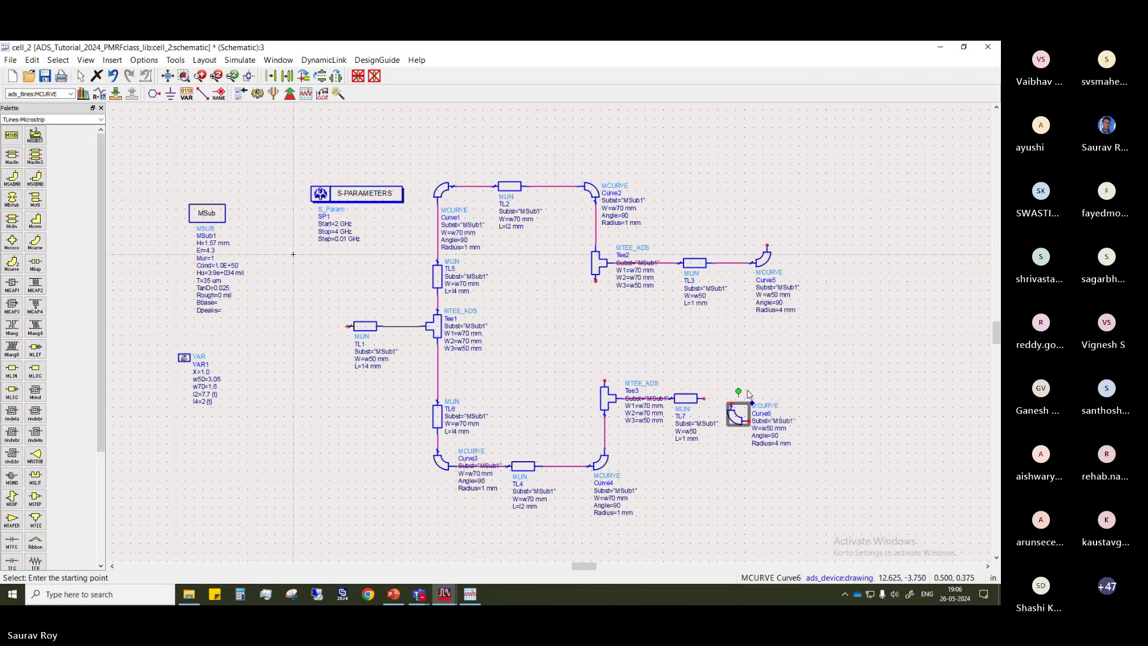
mouse_move(747, 394)
mouse_down()
mouse_move(732, 373)
mouse_move(750, 405)
mouse_up()
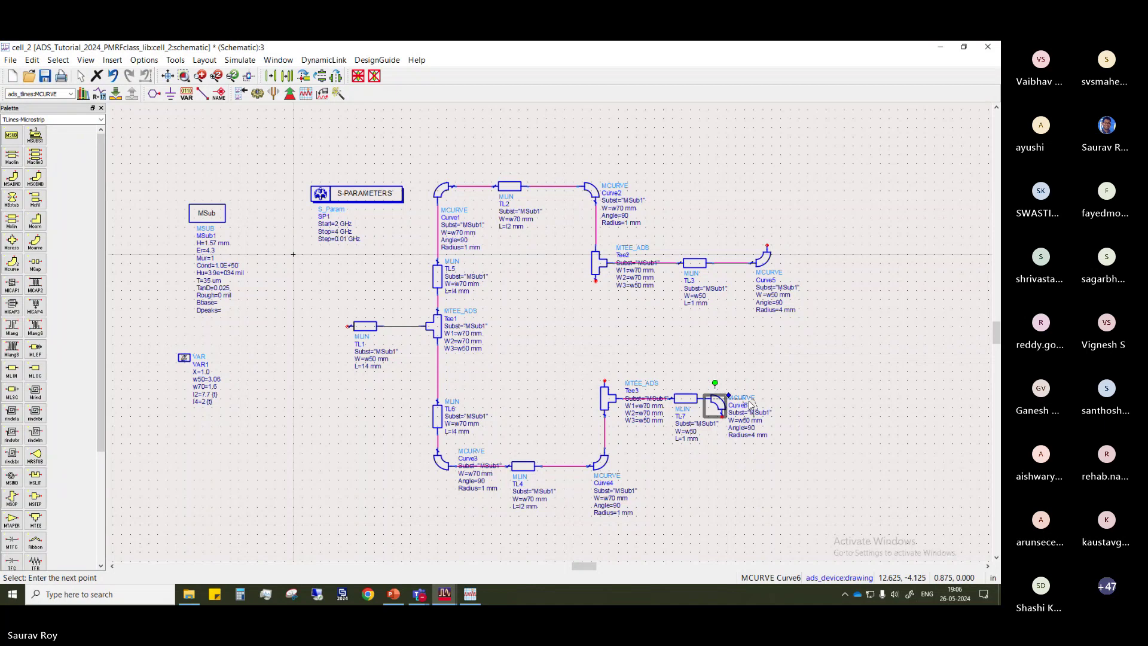
click(791, 405)
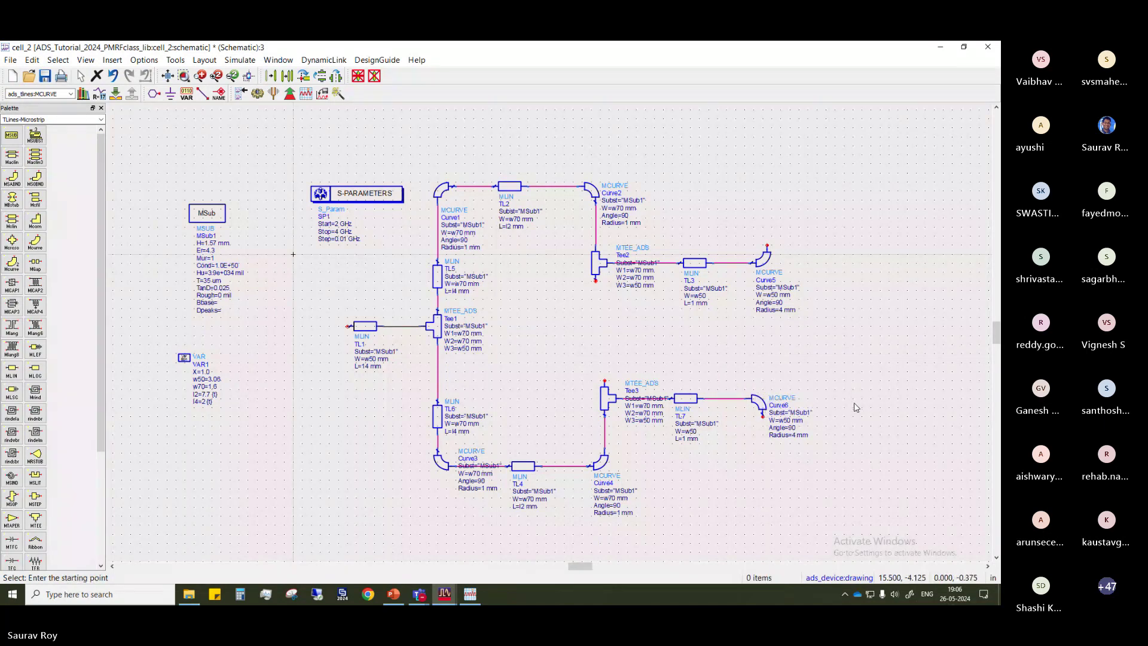
right_click(876, 385)
click(911, 478)
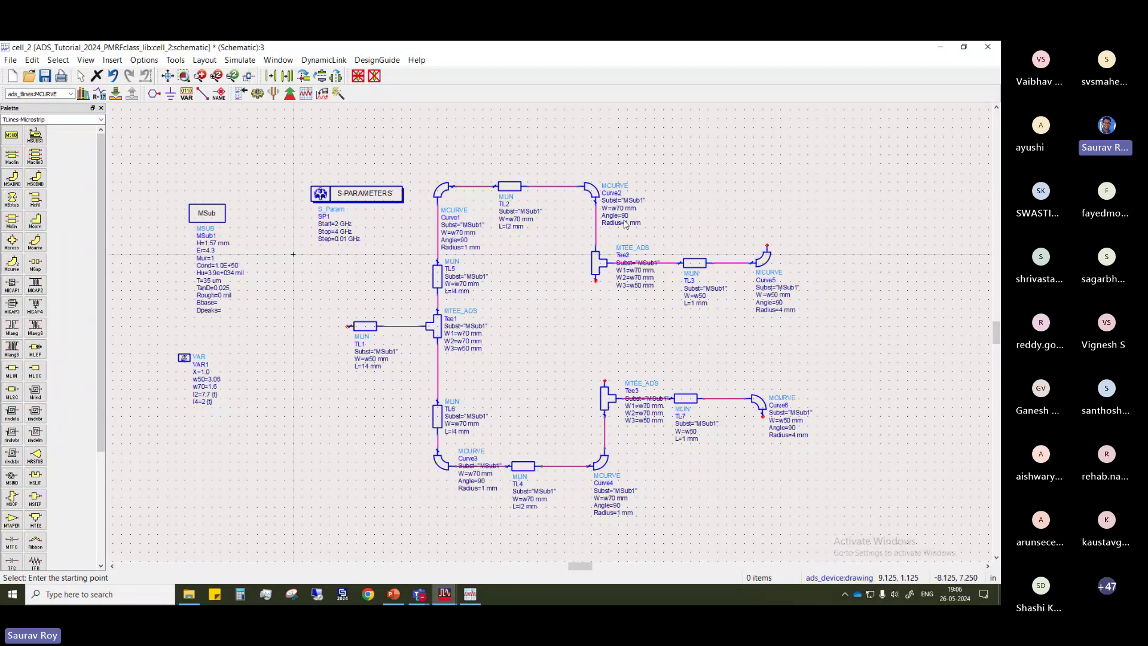
drag(595, 461, 588, 465)
click(588, 465)
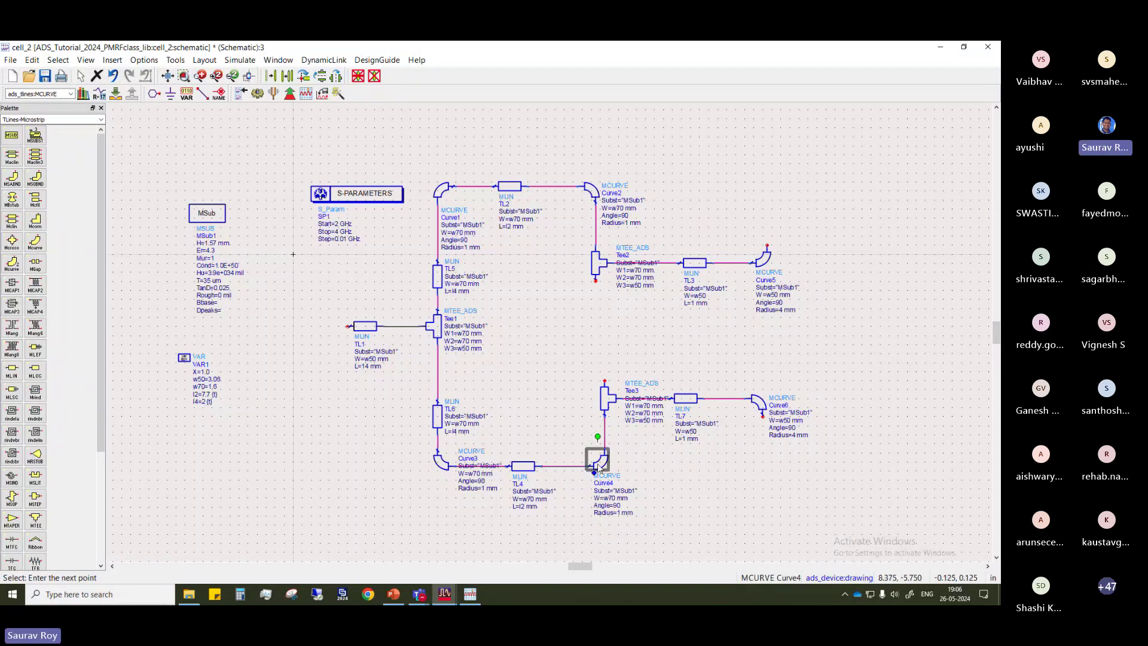
click(680, 476)
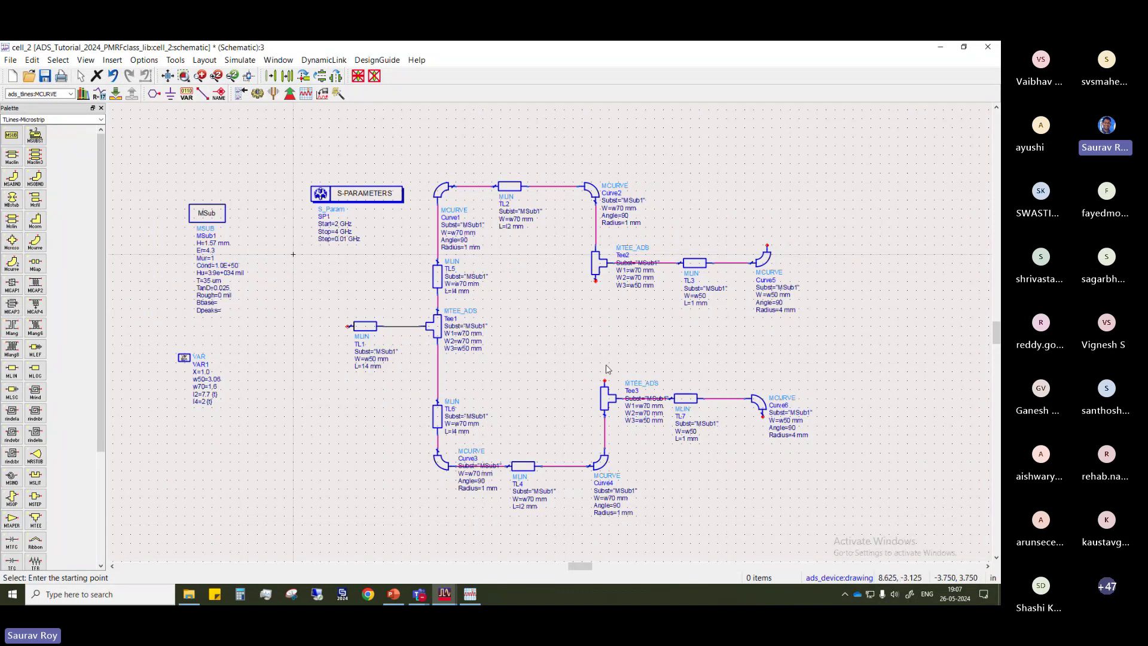
Place port pins in order on the free ends of TL1, Curve5 and Curve6, Tee2's lower pin, and Tee3's upper pin
click(154, 94)
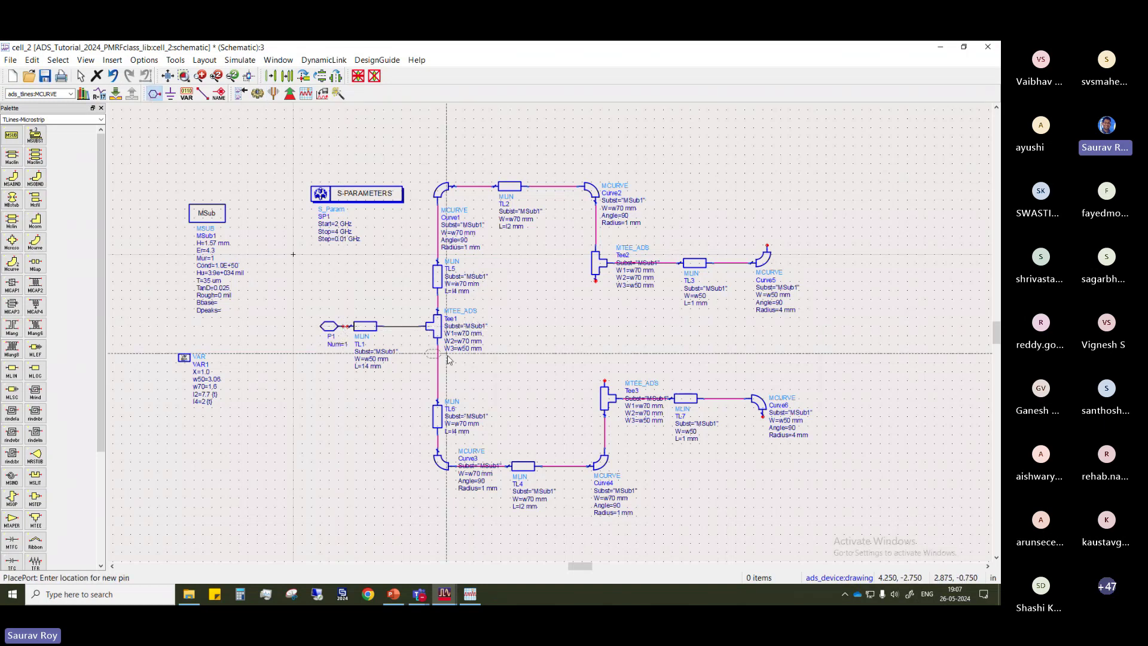
click(346, 330)
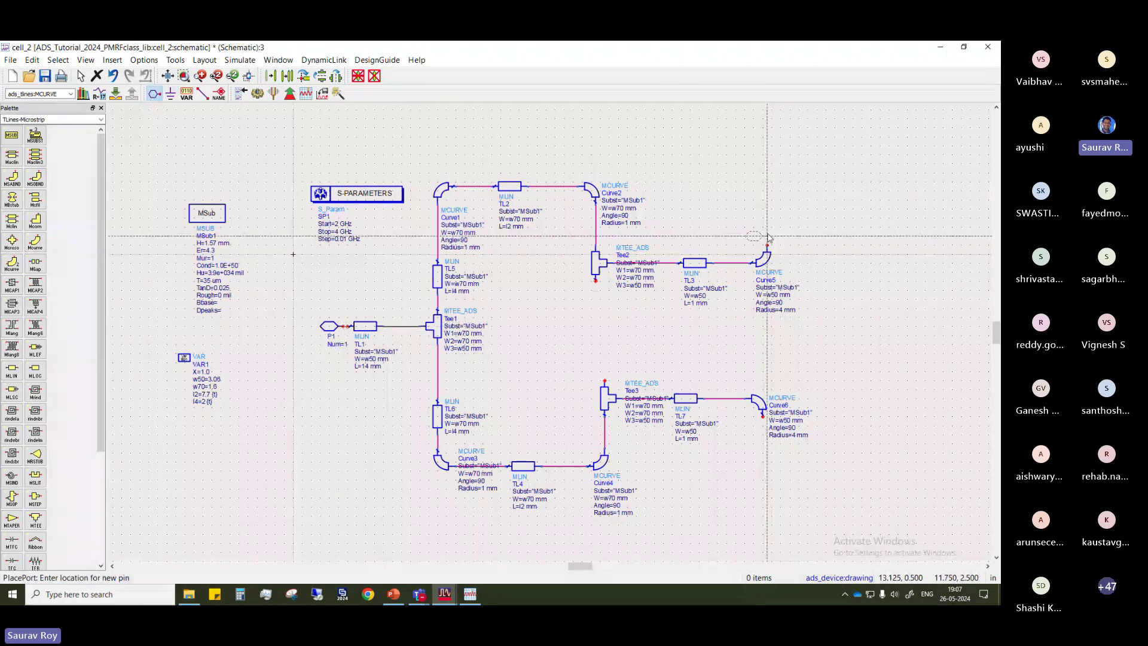
key(ctrl+r)
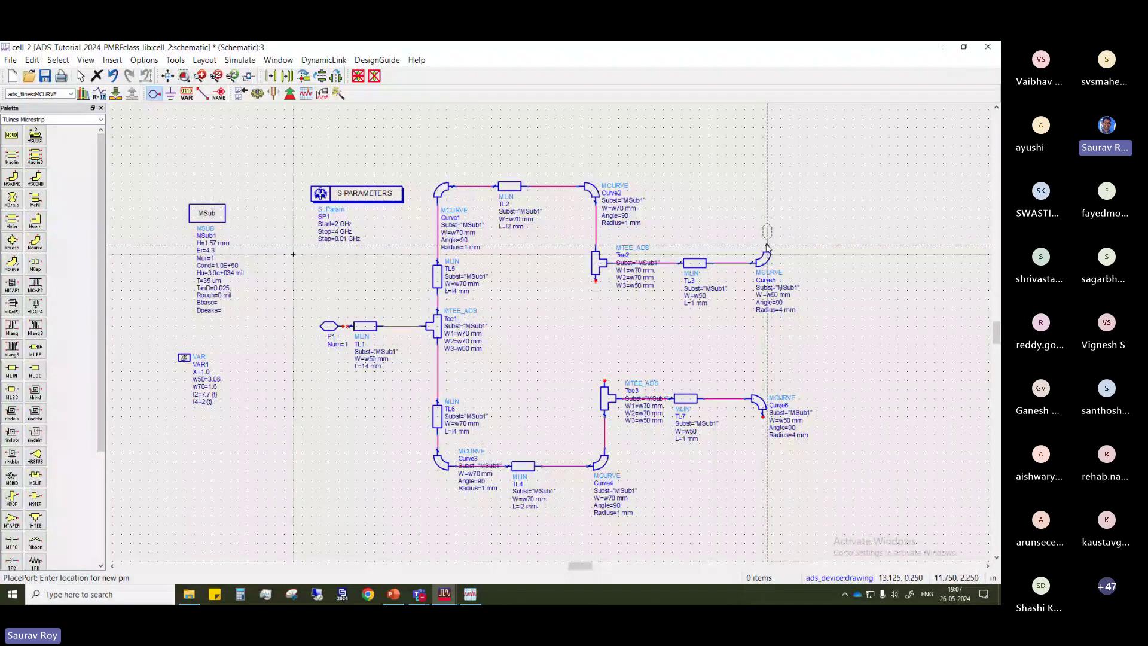
click(767, 247)
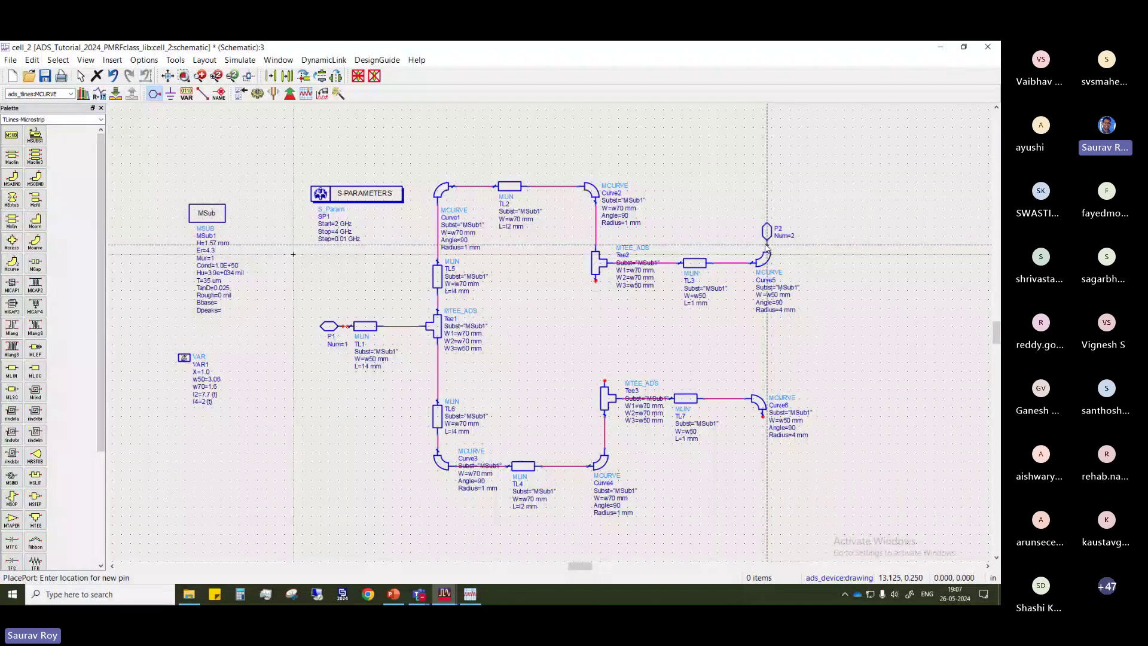
click(762, 417)
click(595, 281)
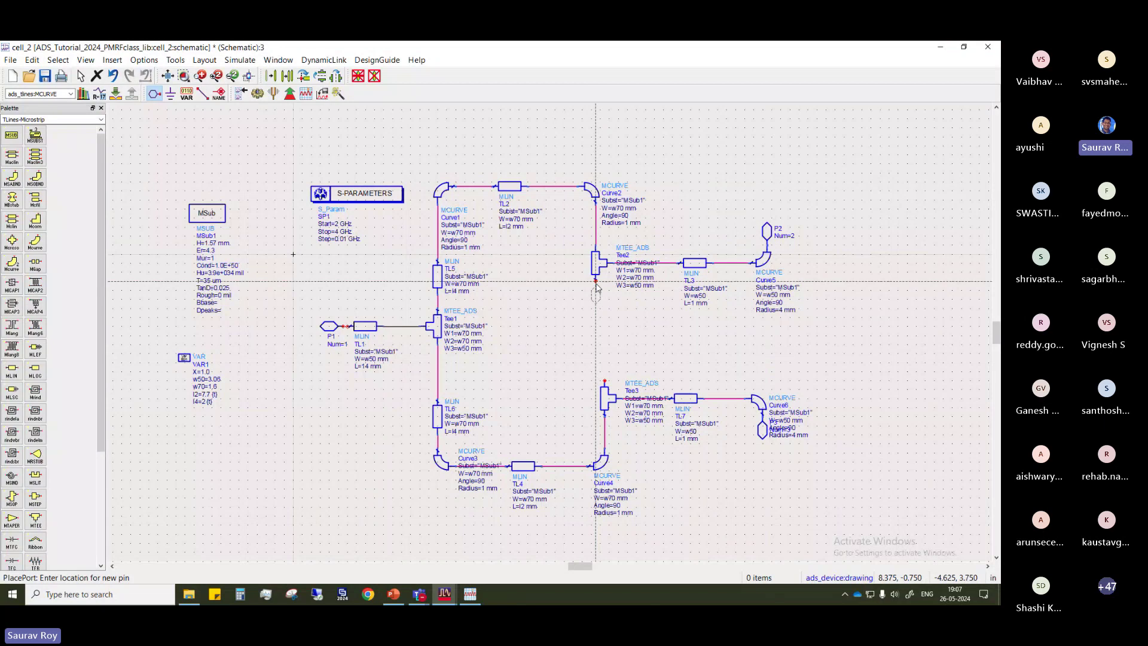
click(603, 377)
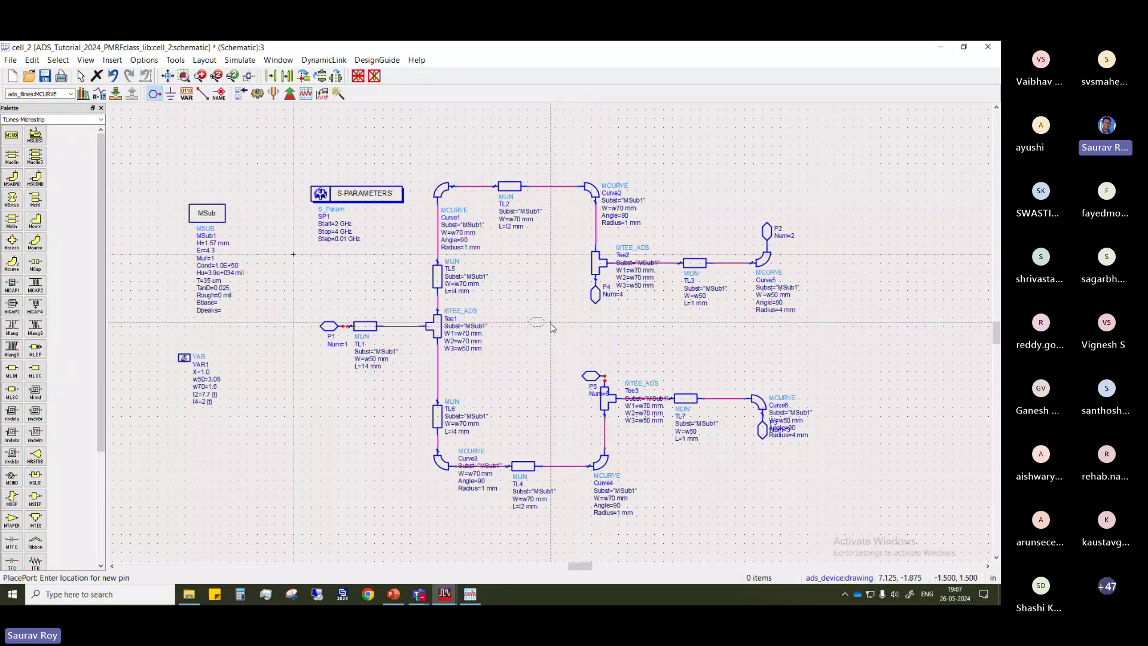
Rotate port P5 upright and reposition it so it connects to Tee3's upper free pin from above
key(Escape)
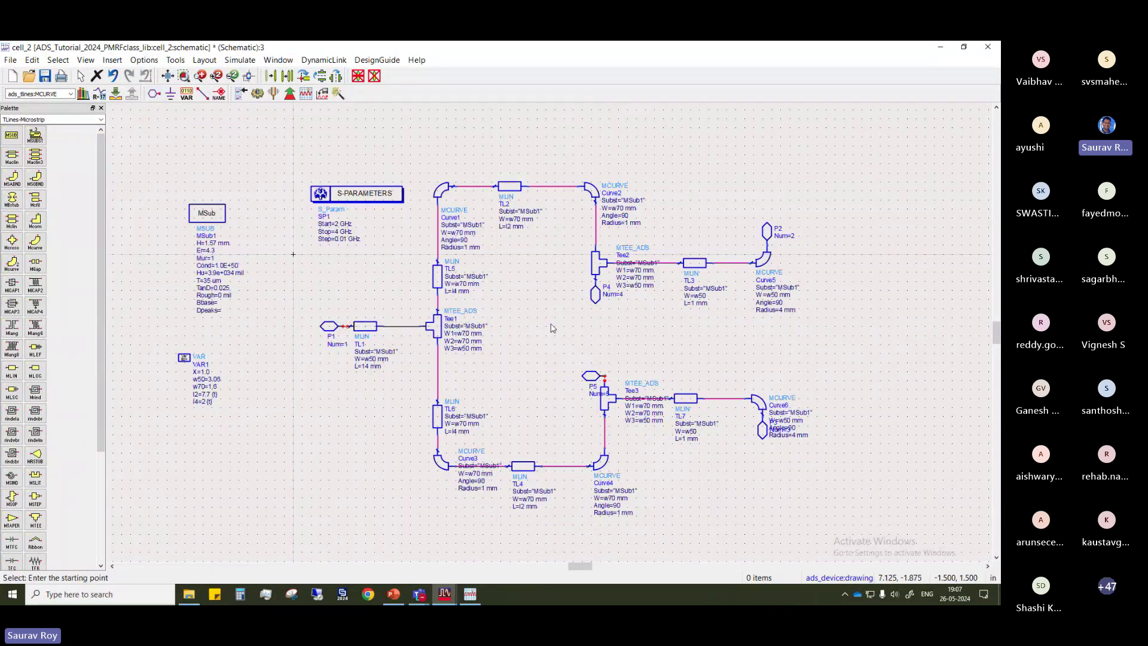
click(589, 373)
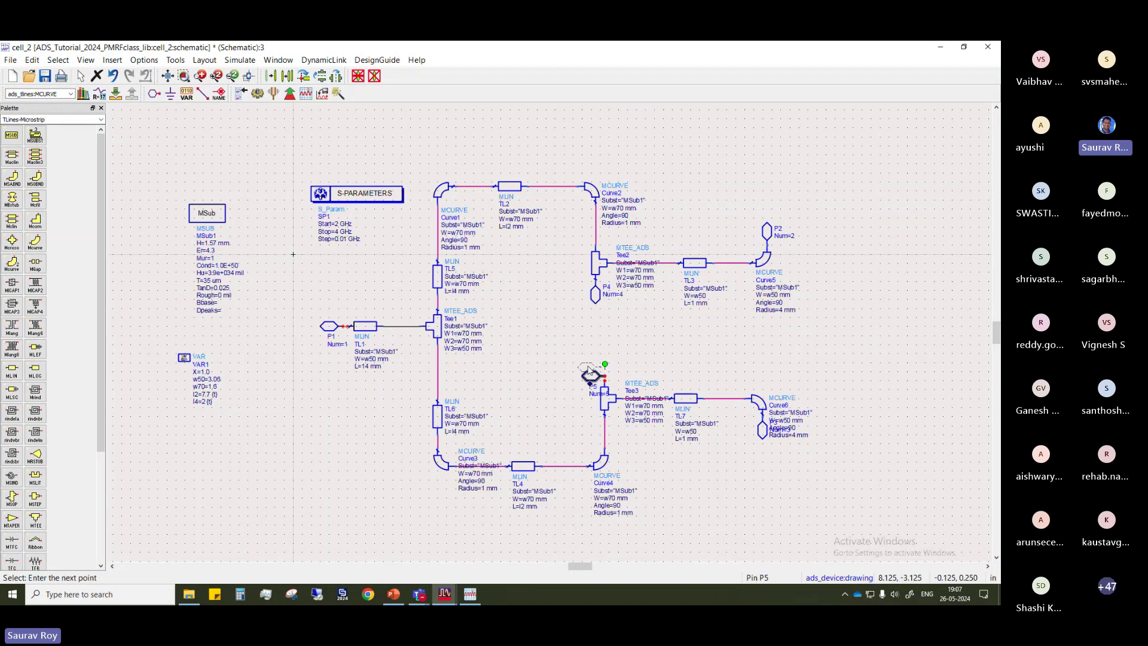
drag(589, 372, 586, 369)
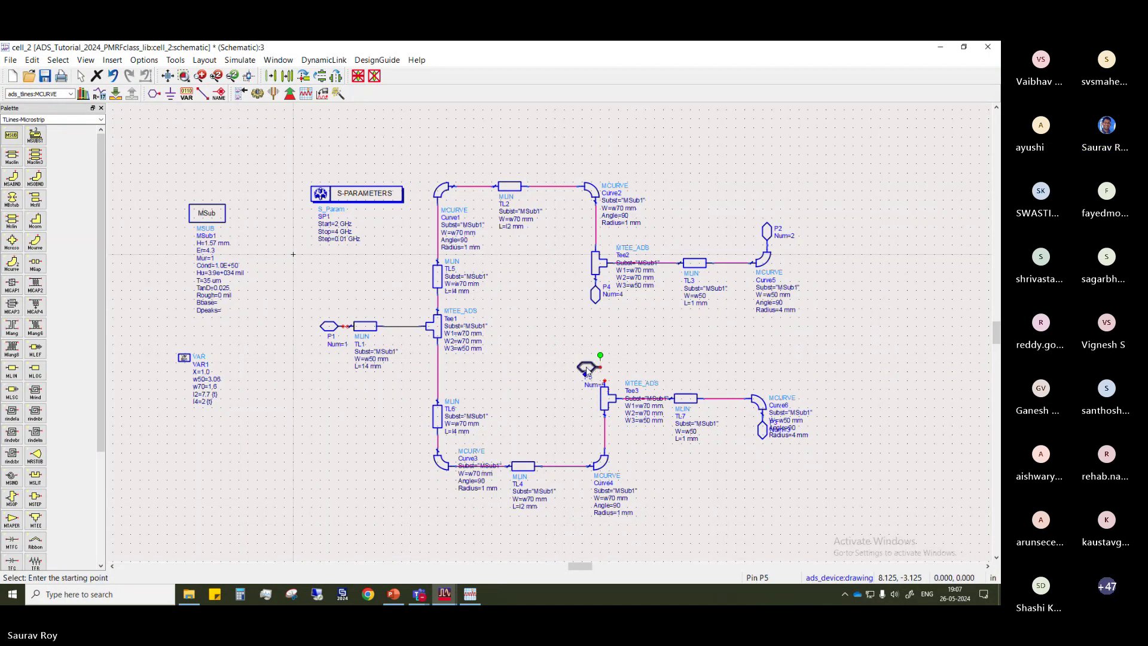
key(ctrl+r)
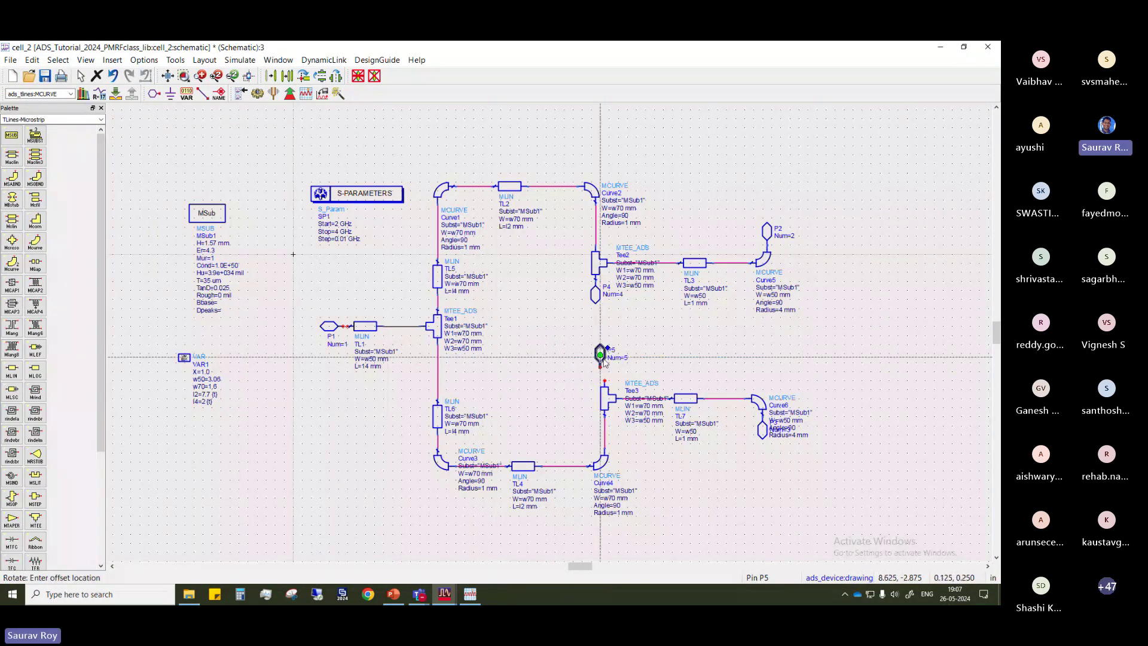
key(ctrl+r)
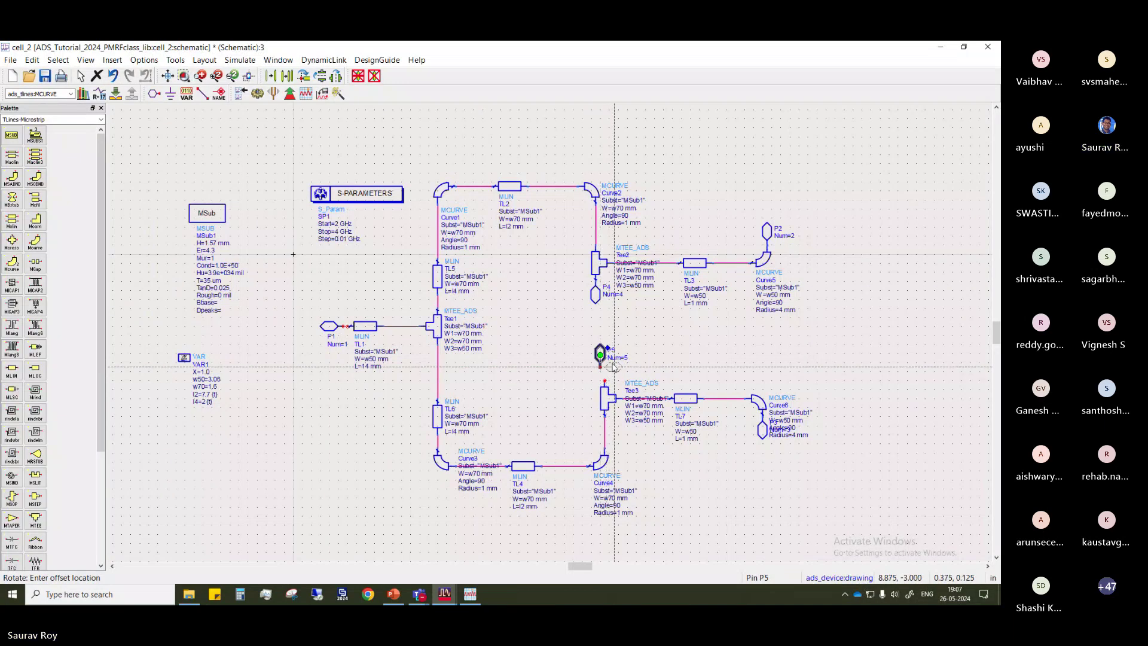
click(614, 366)
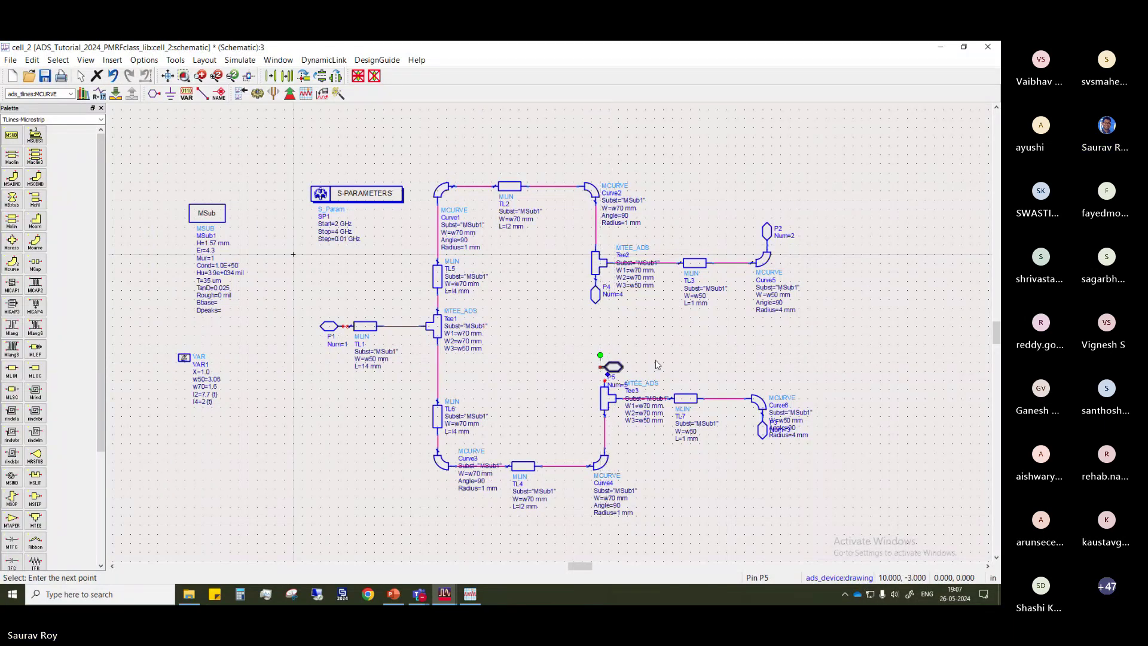
click(618, 368)
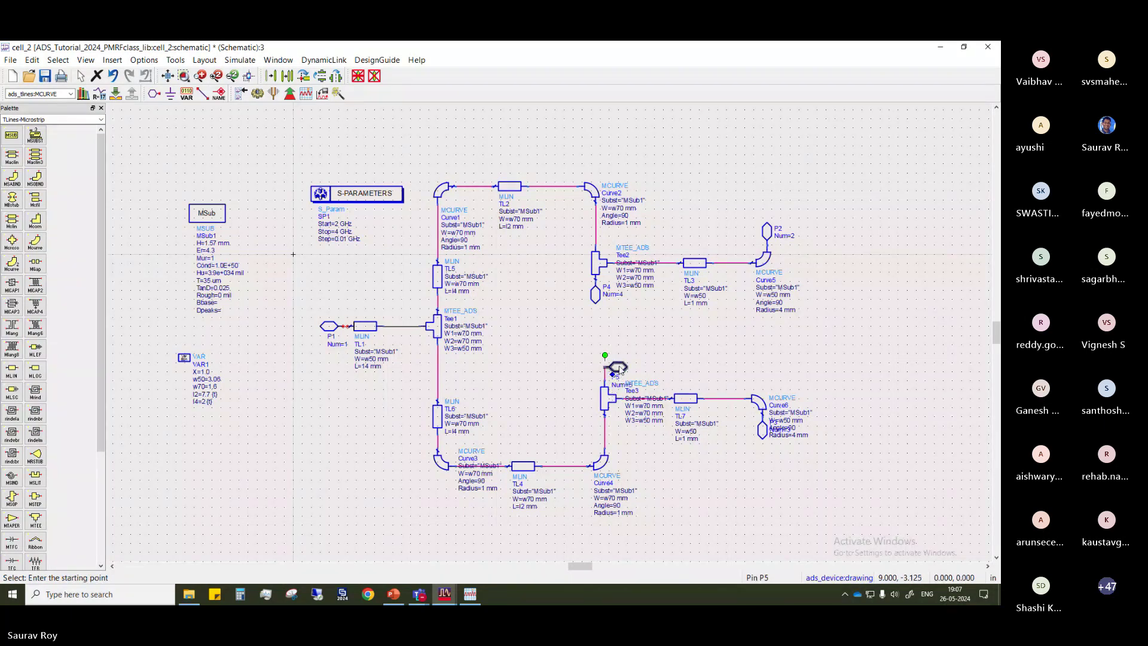
drag(620, 369, 603, 382)
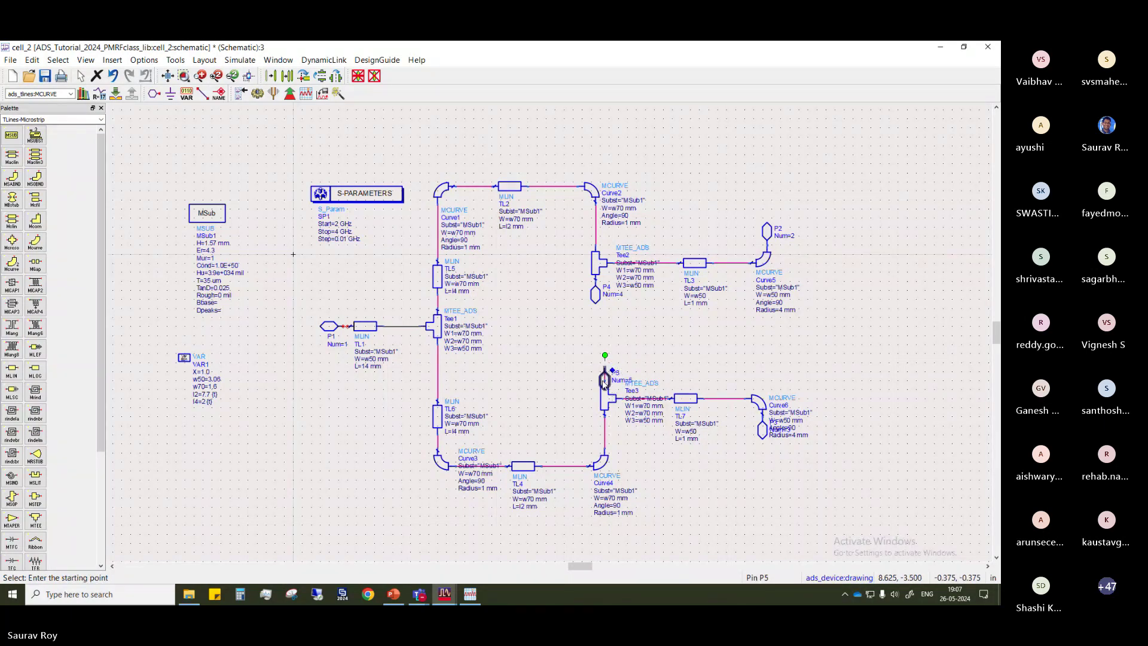
key(ctrl+r)
key(ctrl+r)
click(606, 364)
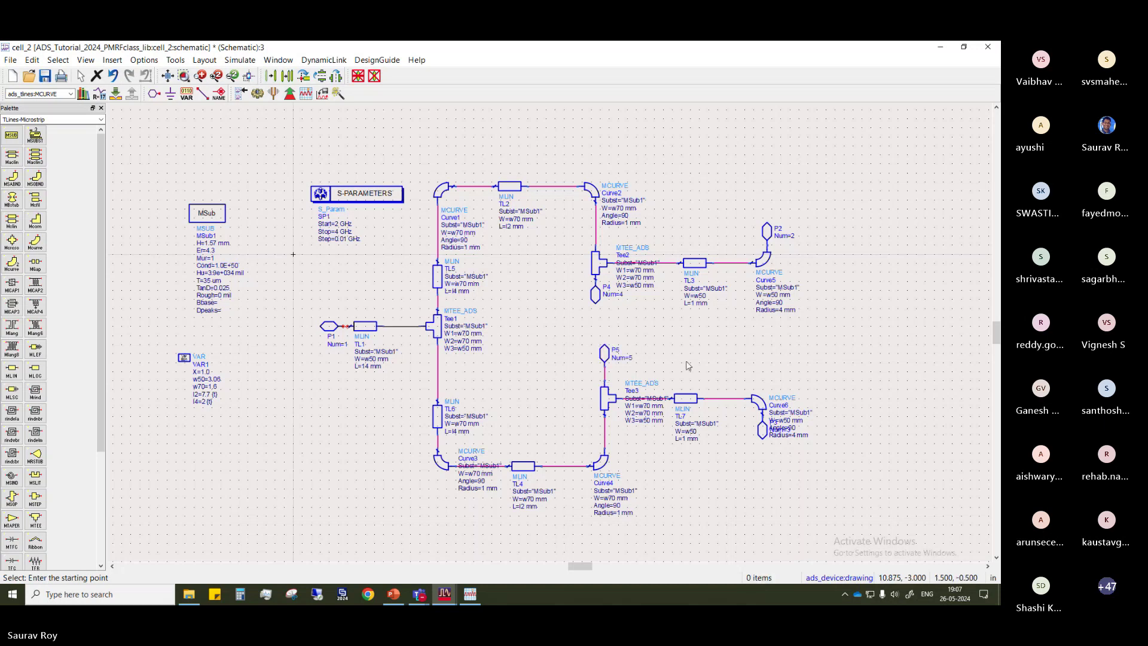
click(606, 356)
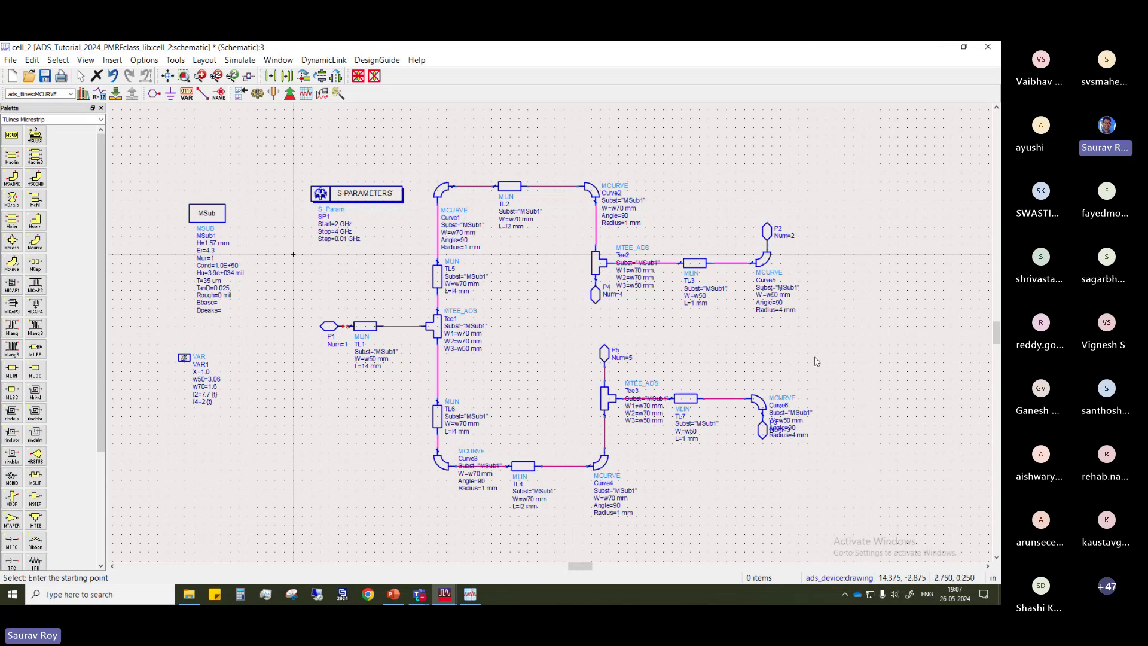
Connect port P1 directly to TL1's free pin and move port P3 farther below Curve6, keeping it wired
drag(891, 461, 885, 447)
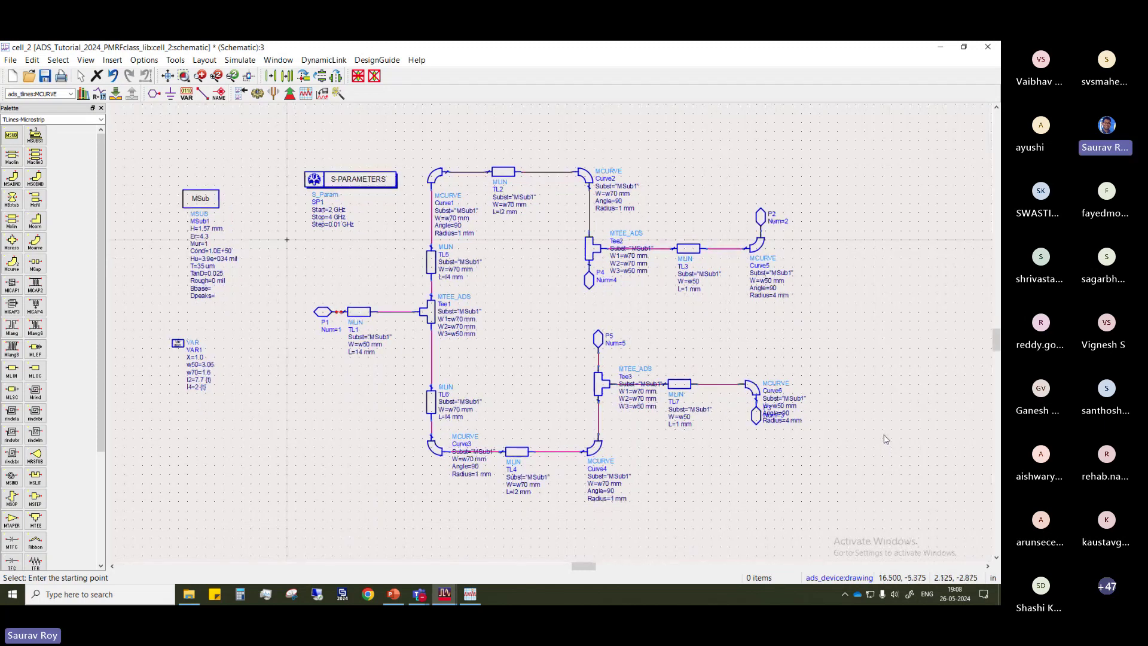
drag(331, 315, 319, 316)
click(343, 405)
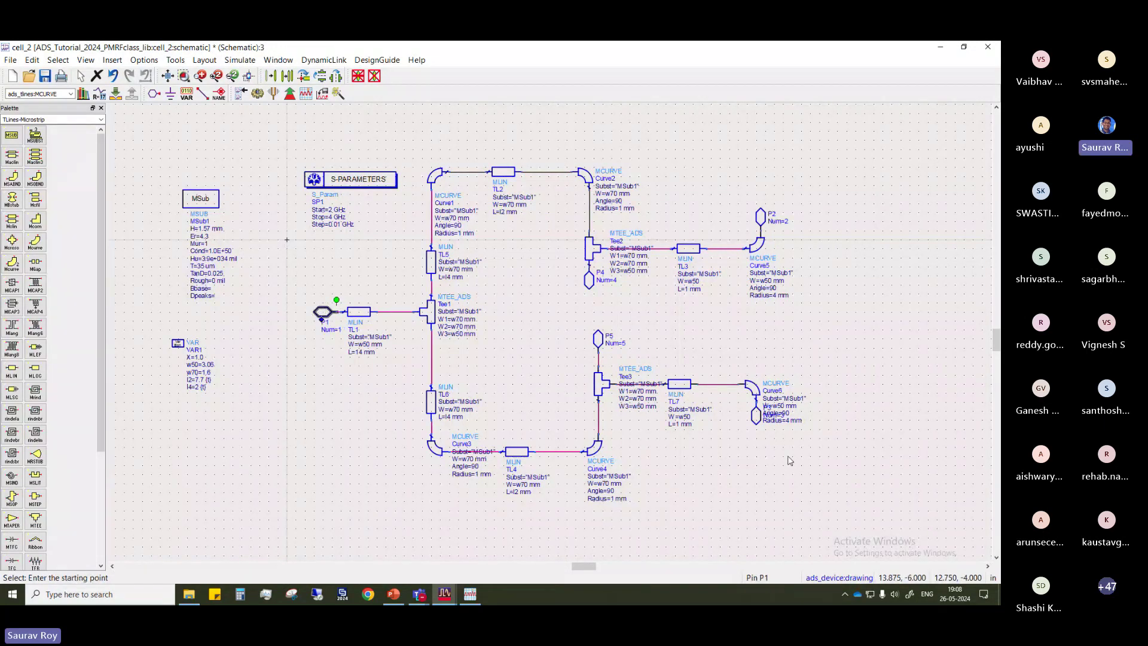
click(756, 432)
drag(756, 431, 759, 454)
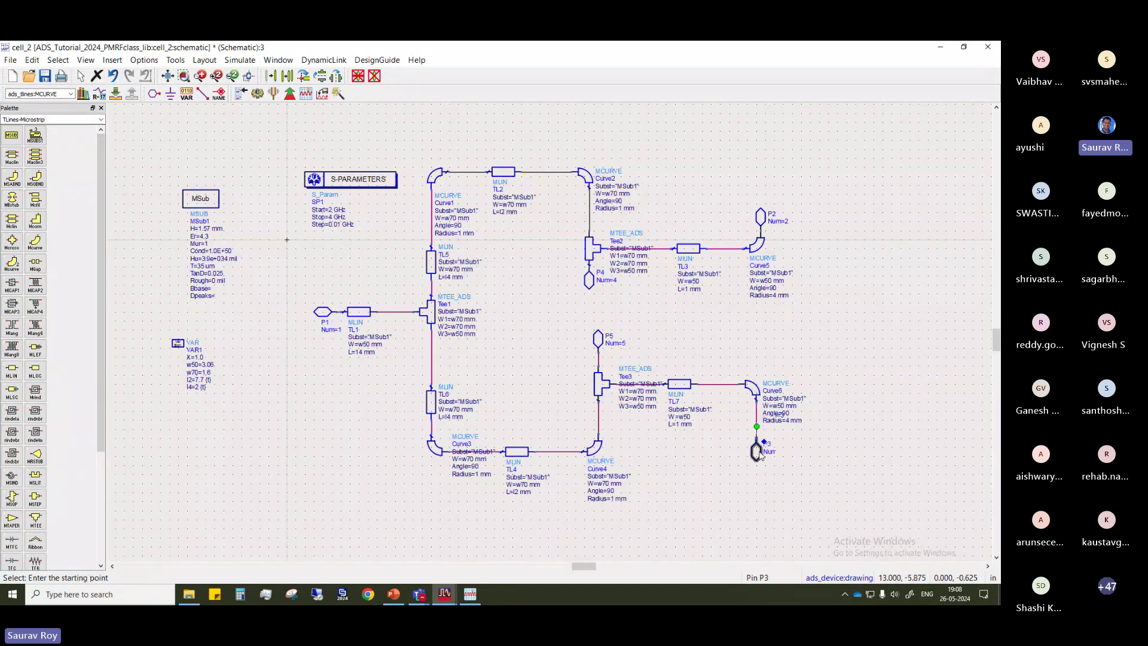
click(813, 449)
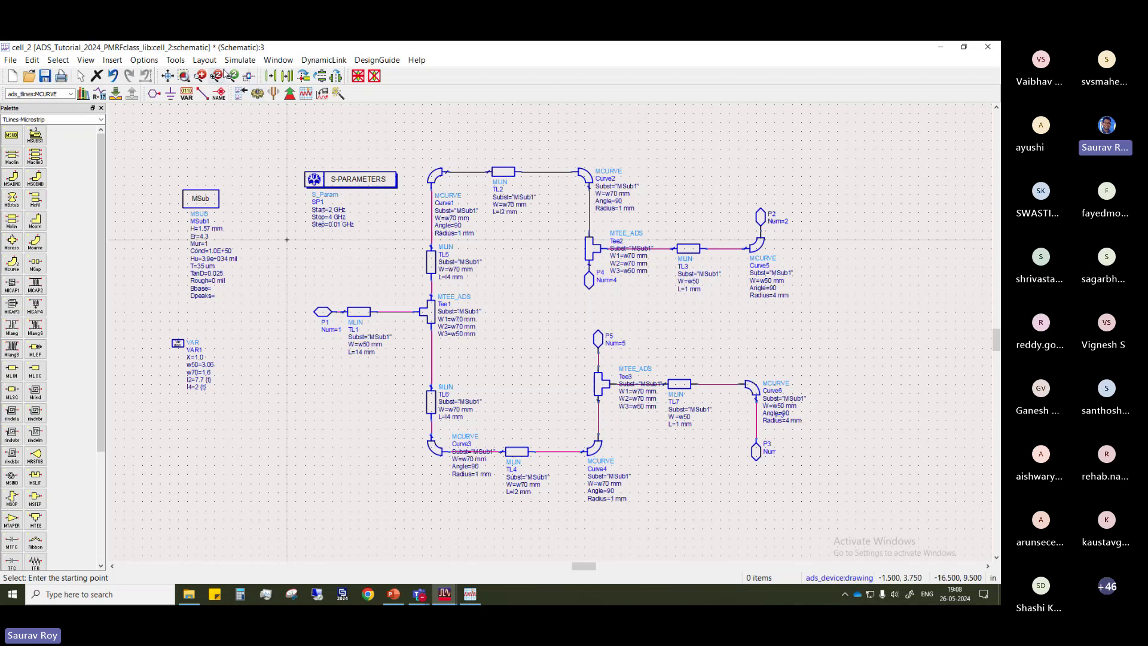
Generate the layout from the entire schematic design, keeping the default synchronization options
click(205, 60)
mouse_move(238, 62)
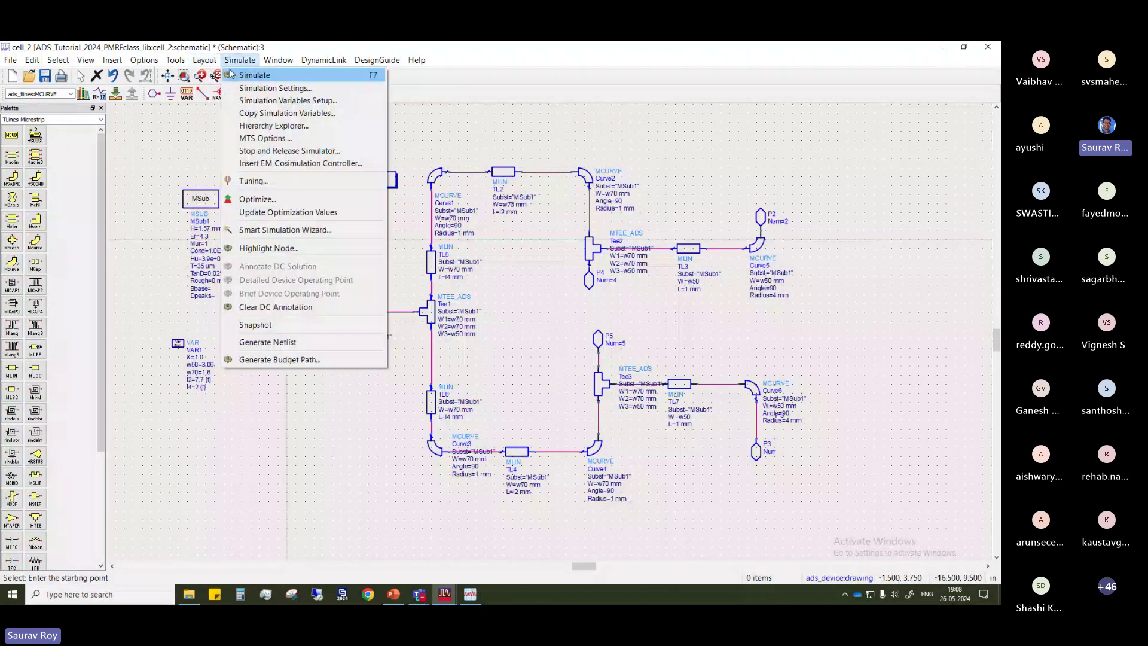
click(215, 74)
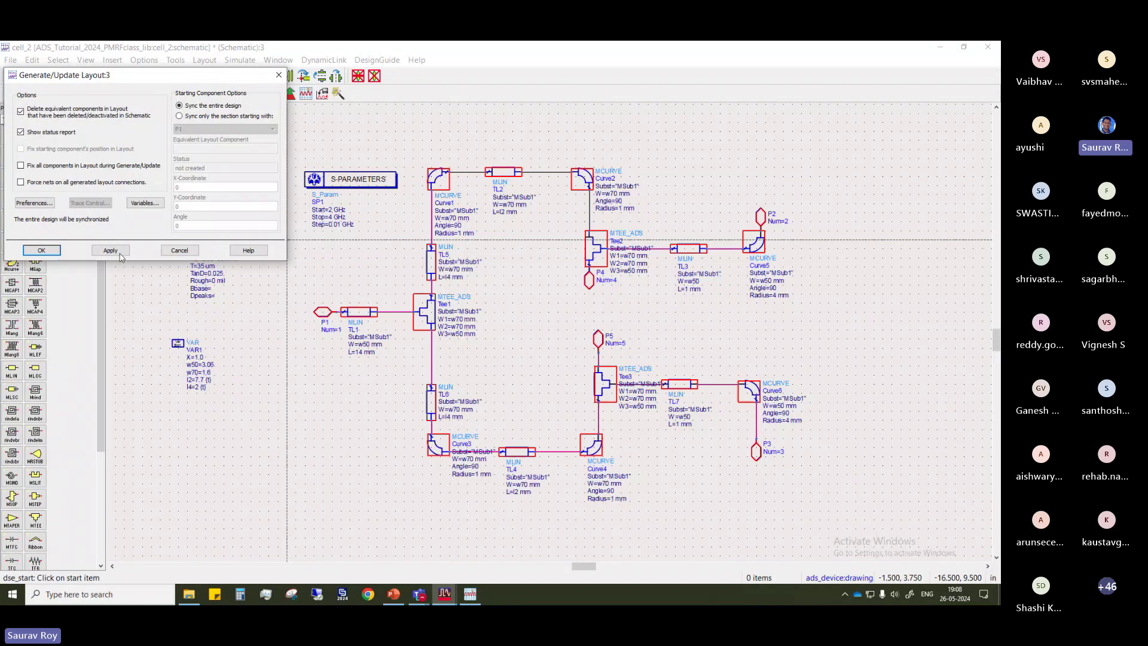
click(39, 250)
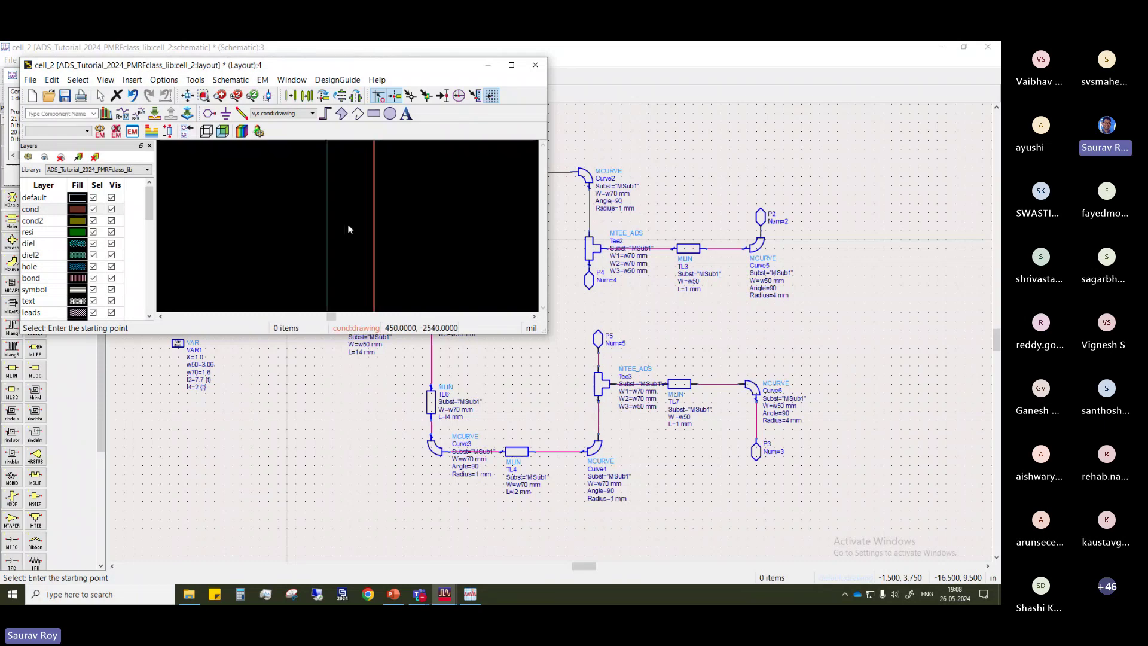
Inspect the generated layout and check the instance parameters of the oversized vertical line TL3
scroll(346, 226, up, 1)
drag(346, 227, 273, 283)
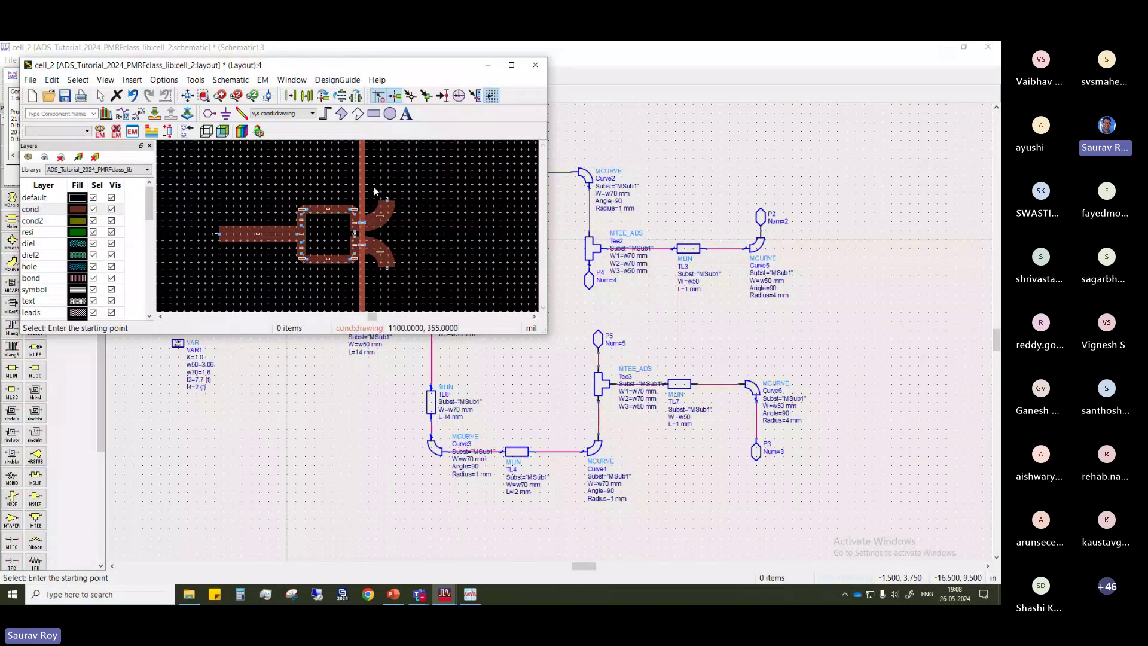
scroll(366, 194, up, 1)
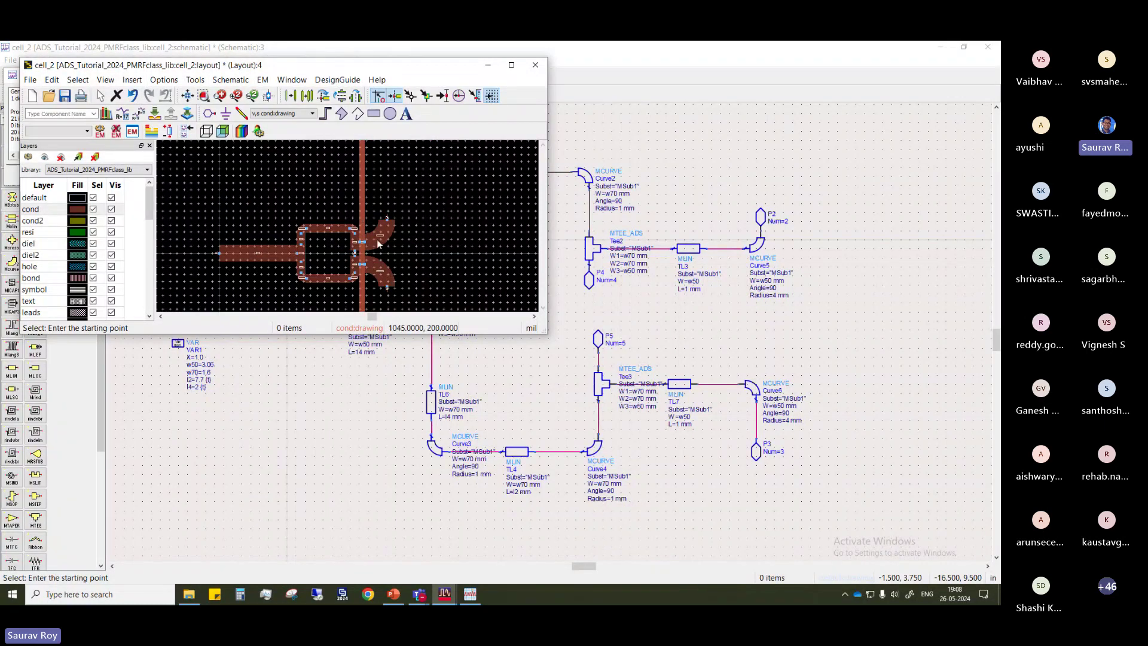
scroll(306, 196, up, 1)
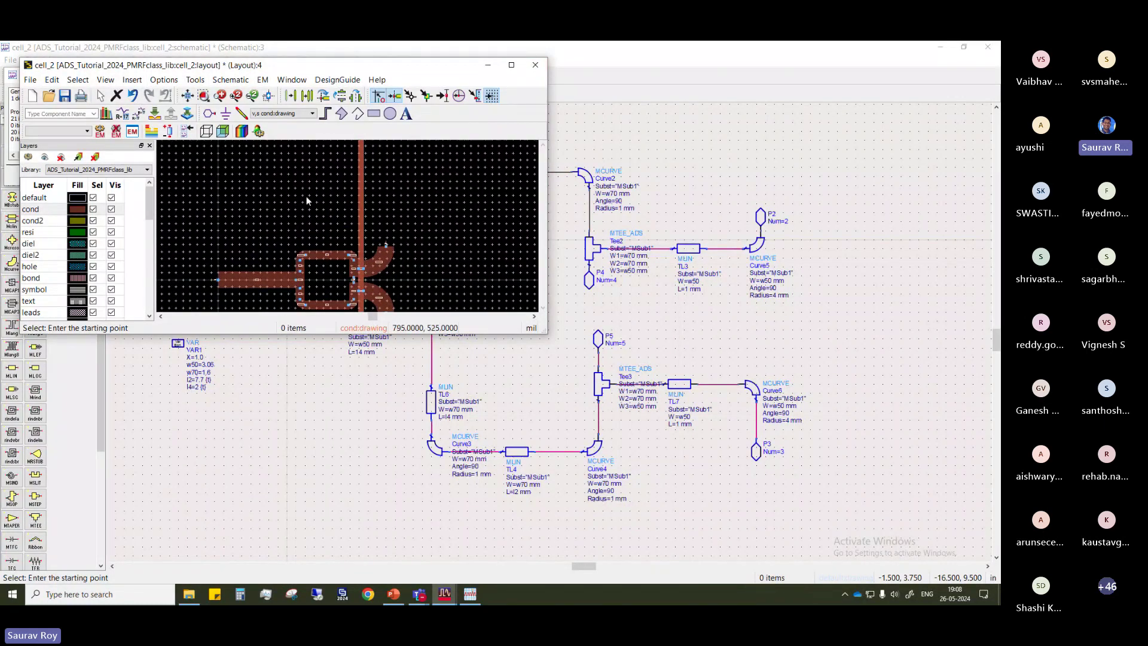
double_click(362, 209)
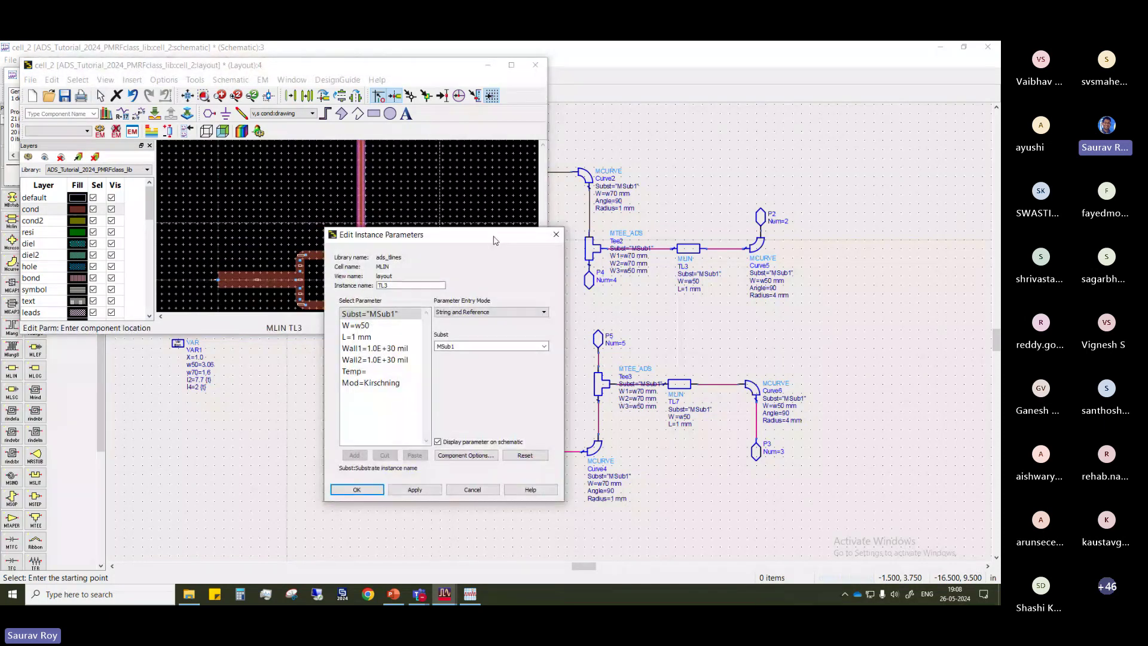
click(556, 233)
Close the generated layout without saving it and dismiss the layout generation status report
click(535, 65)
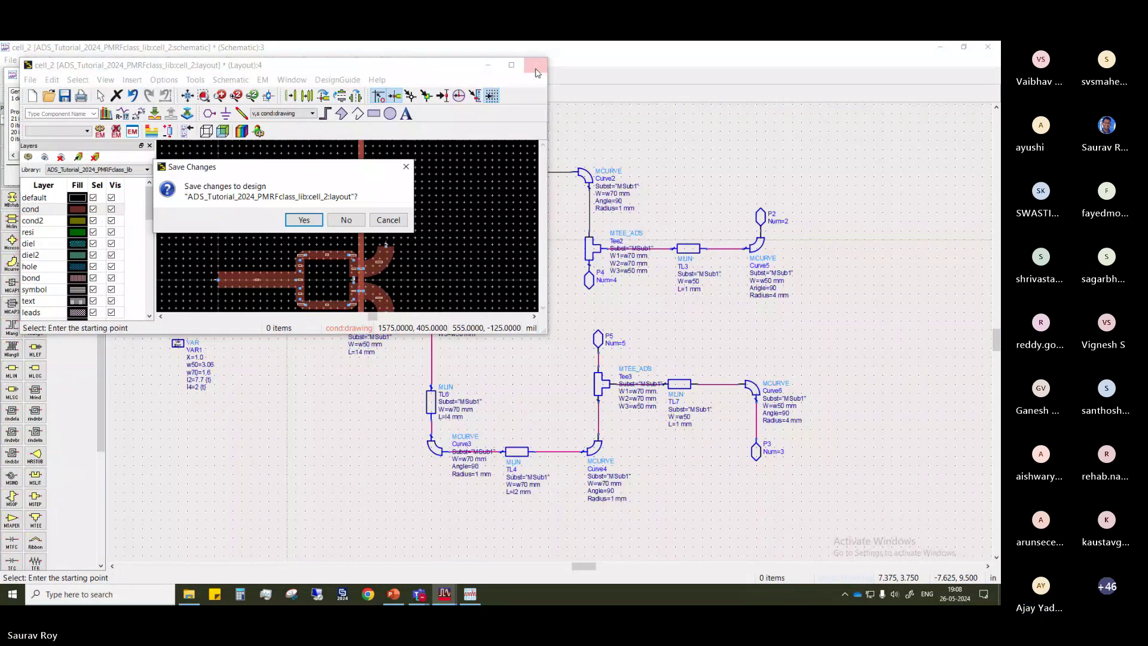
click(357, 225)
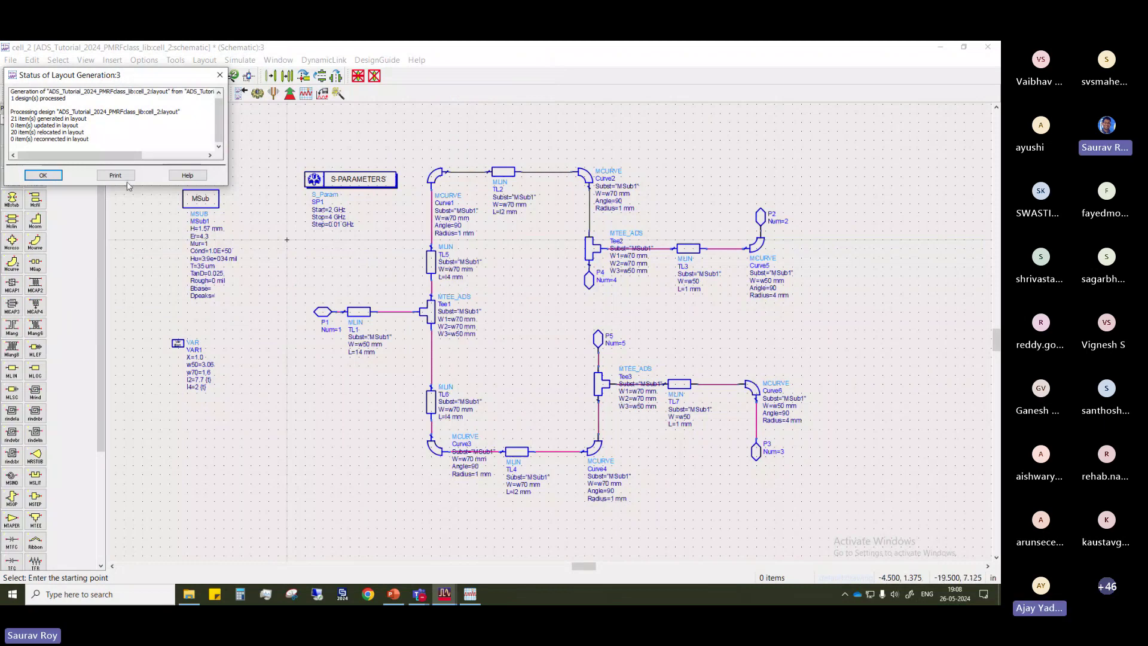
click(219, 75)
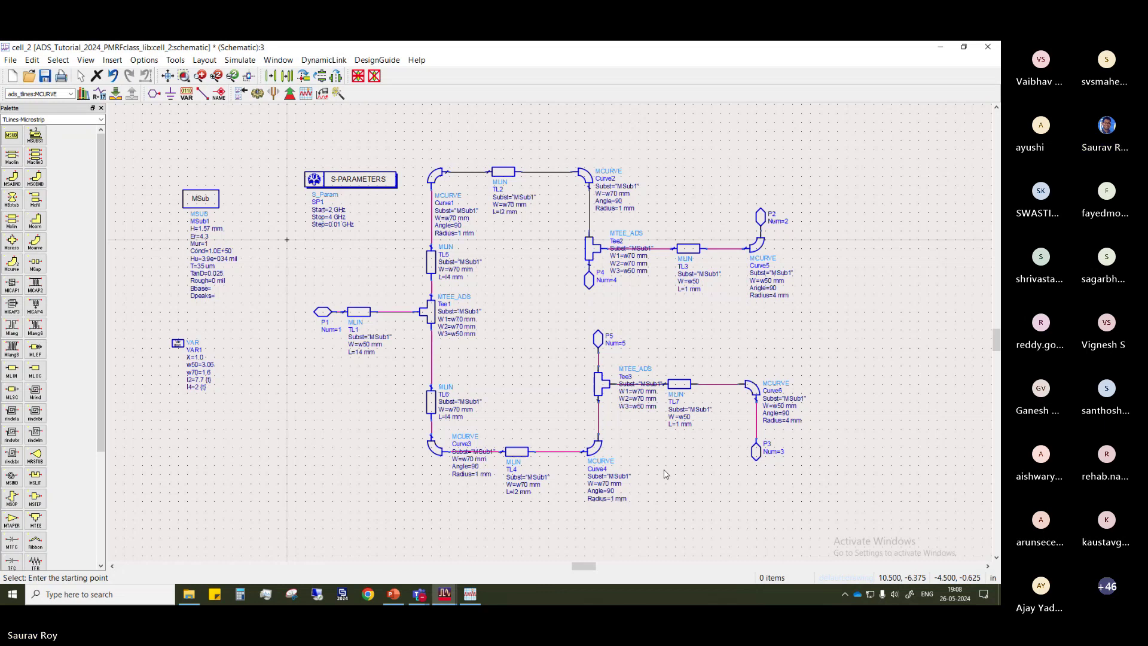
Set the unit of TL3's width W to mm, giving w50 mm
click(686, 286)
double_click(686, 286)
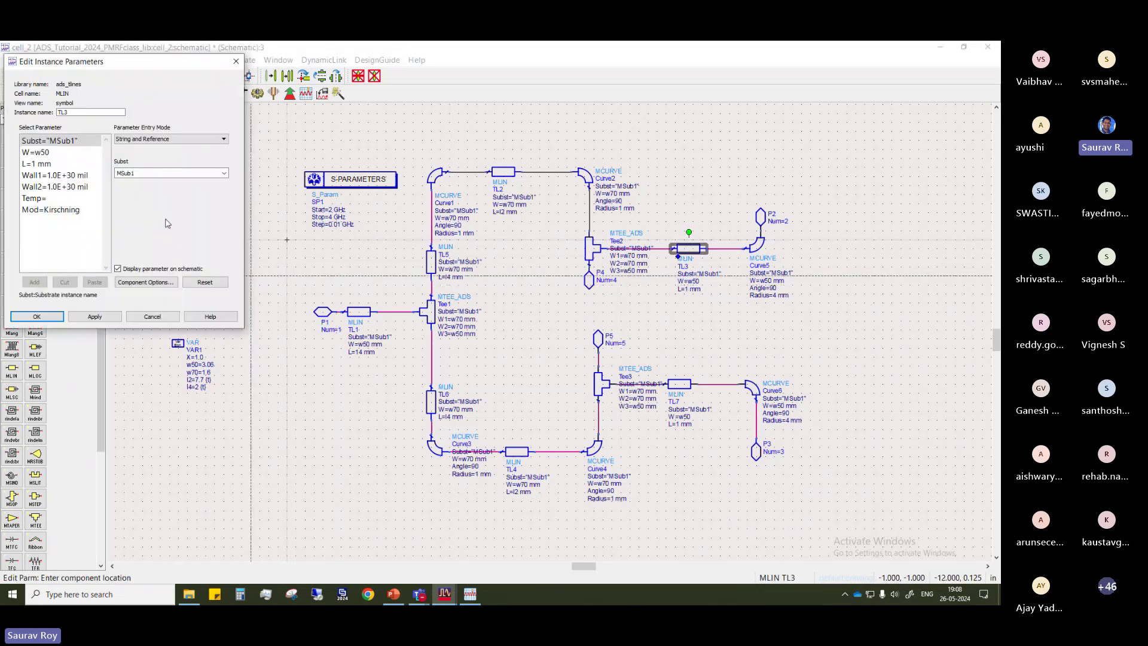
click(36, 151)
double_click(152, 172)
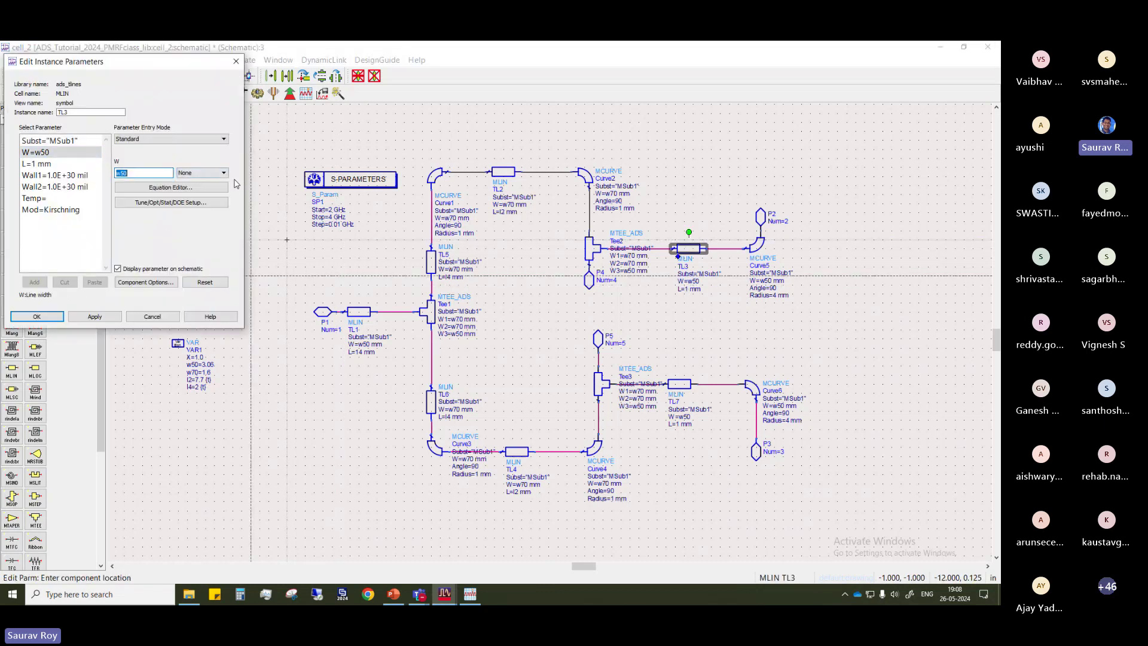
click(203, 173)
click(204, 203)
click(203, 172)
click(197, 203)
click(41, 317)
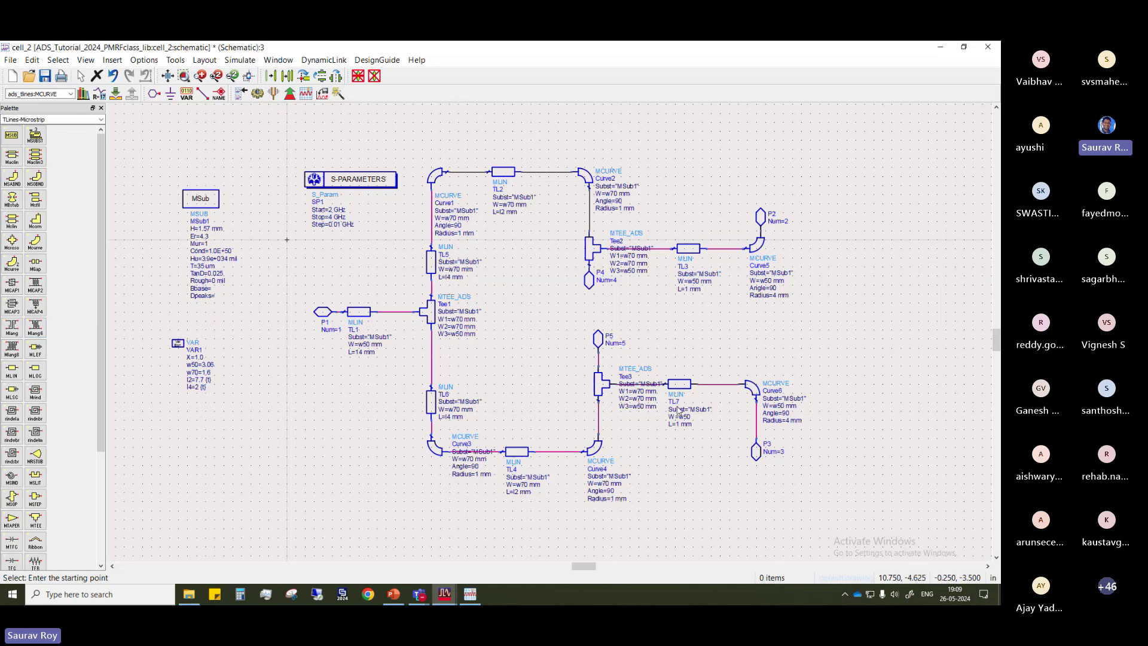
Set the unit of TL7's width W to mm, giving w50 mm
double_click(679, 383)
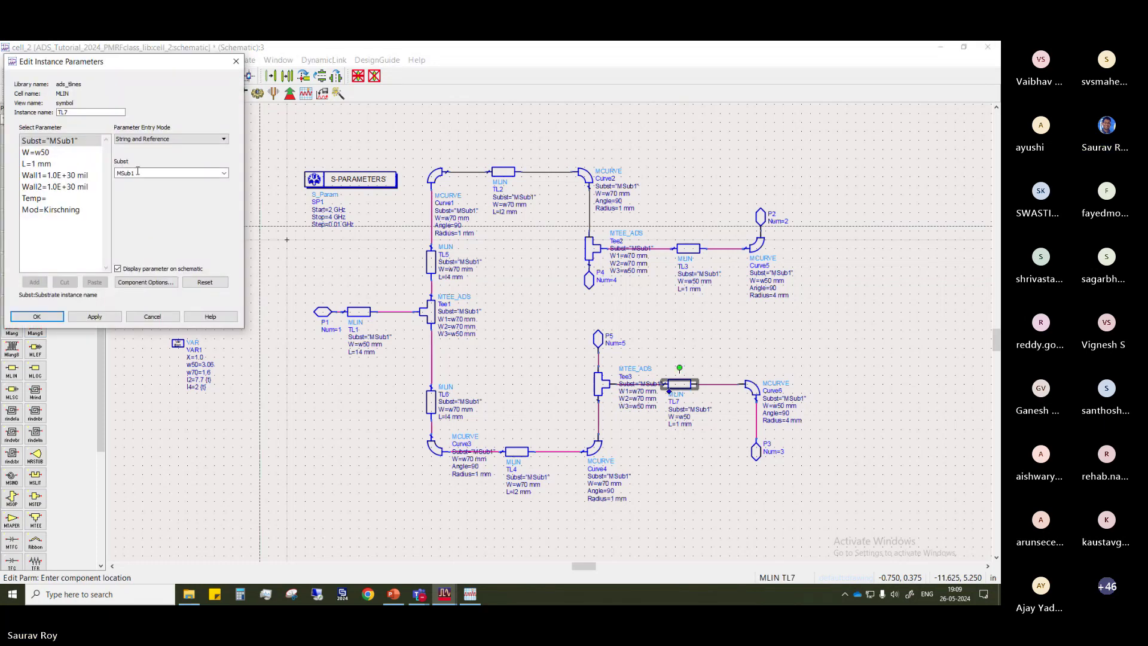
click(36, 152)
click(202, 172)
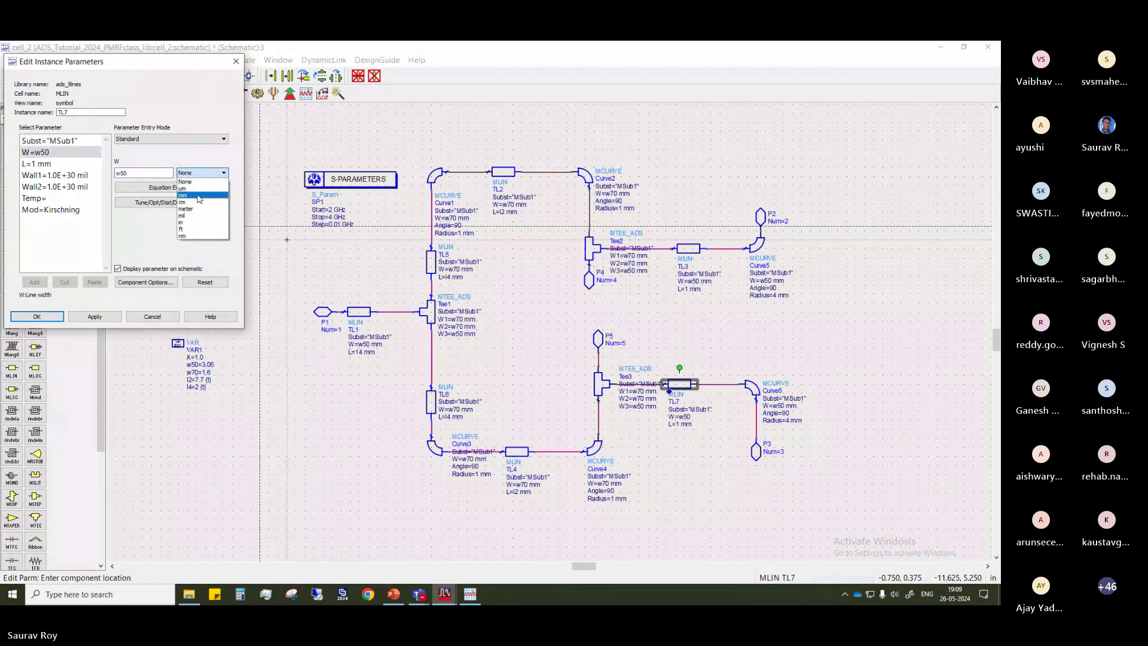
click(198, 195)
click(95, 316)
click(152, 316)
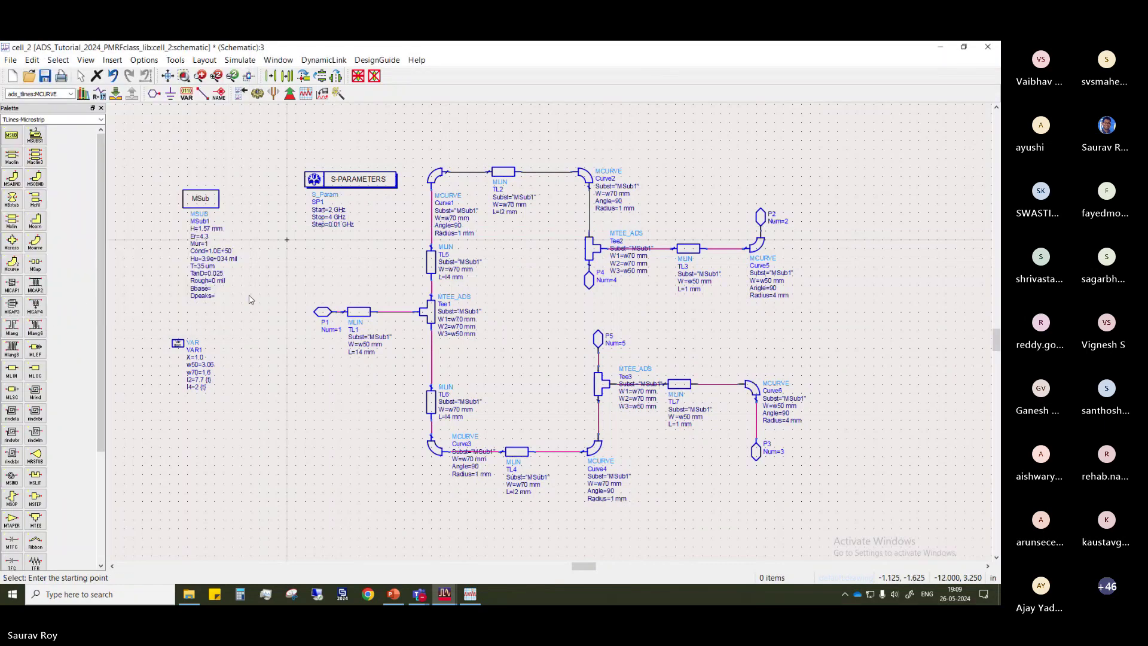
Regenerate the layout from the corrected cell_2 schematic and maximize the layout window
mouse_move(325, 303)
mouse_down()
mouse_move(337, 296)
mouse_move(319, 301)
mouse_up()
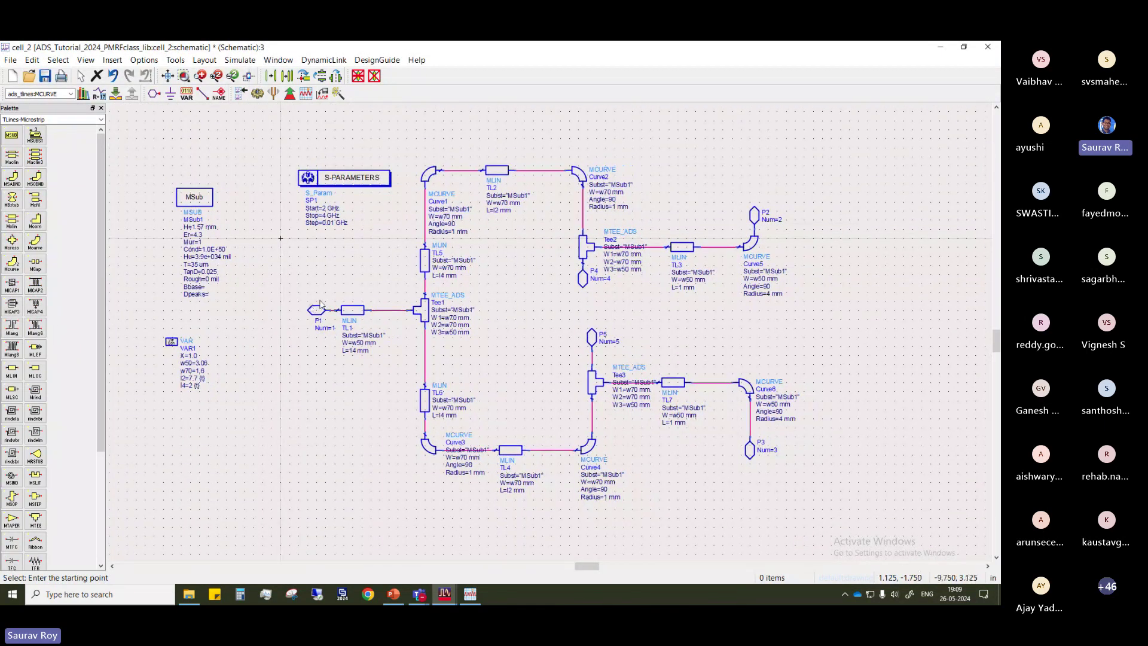
click(205, 61)
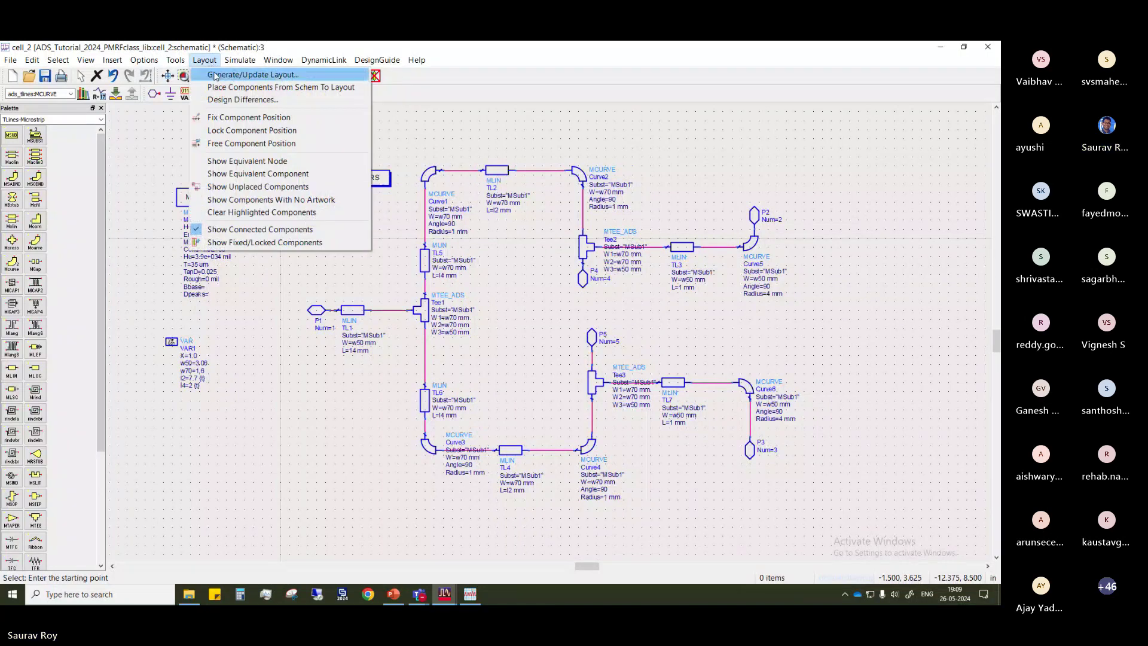
click(216, 75)
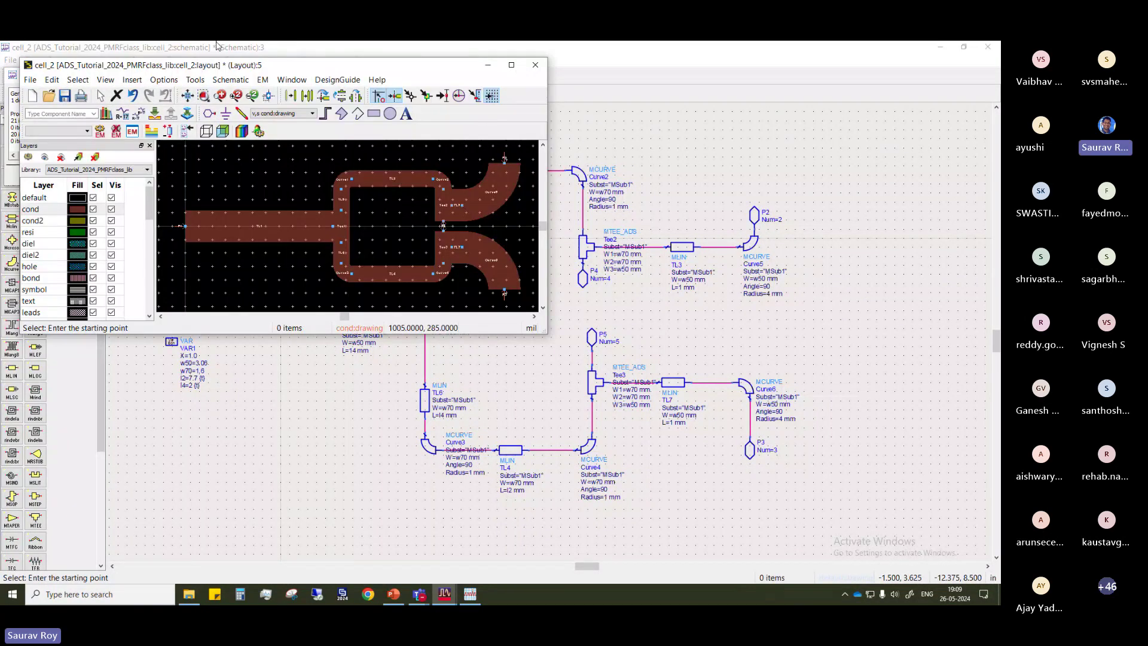
drag(323, 60, 323, 117)
double_click(322, 118)
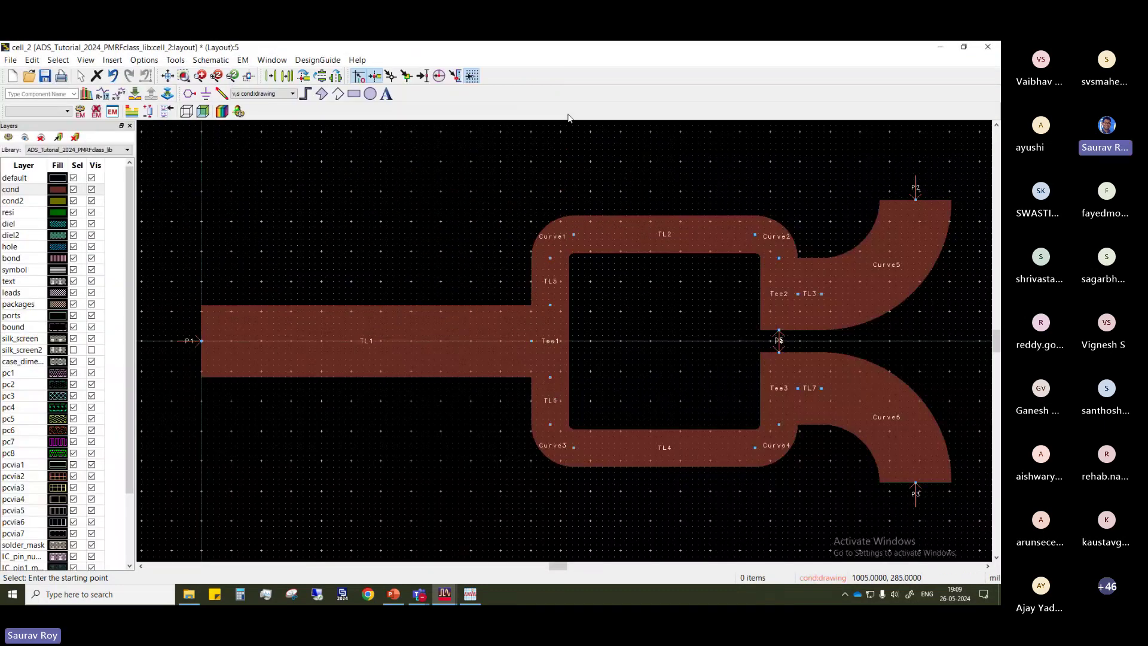
drag(666, 530, 622, 529)
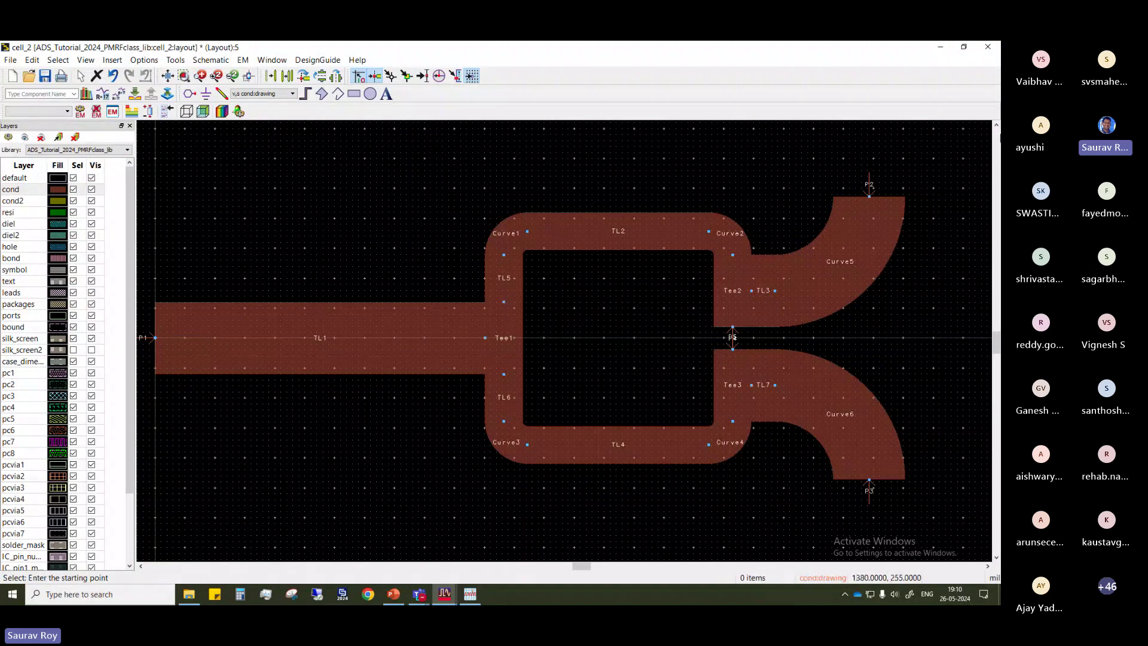
Close the generated layout without saving it and dismiss the layout generation status report
click(994, 47)
click(523, 330)
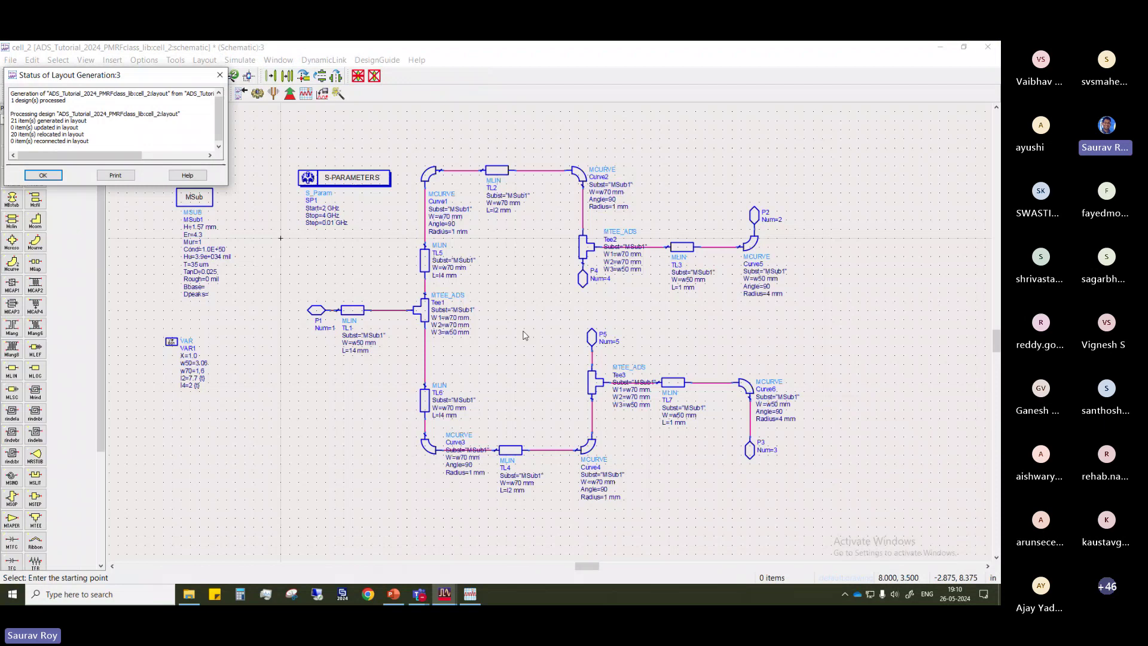
click(220, 76)
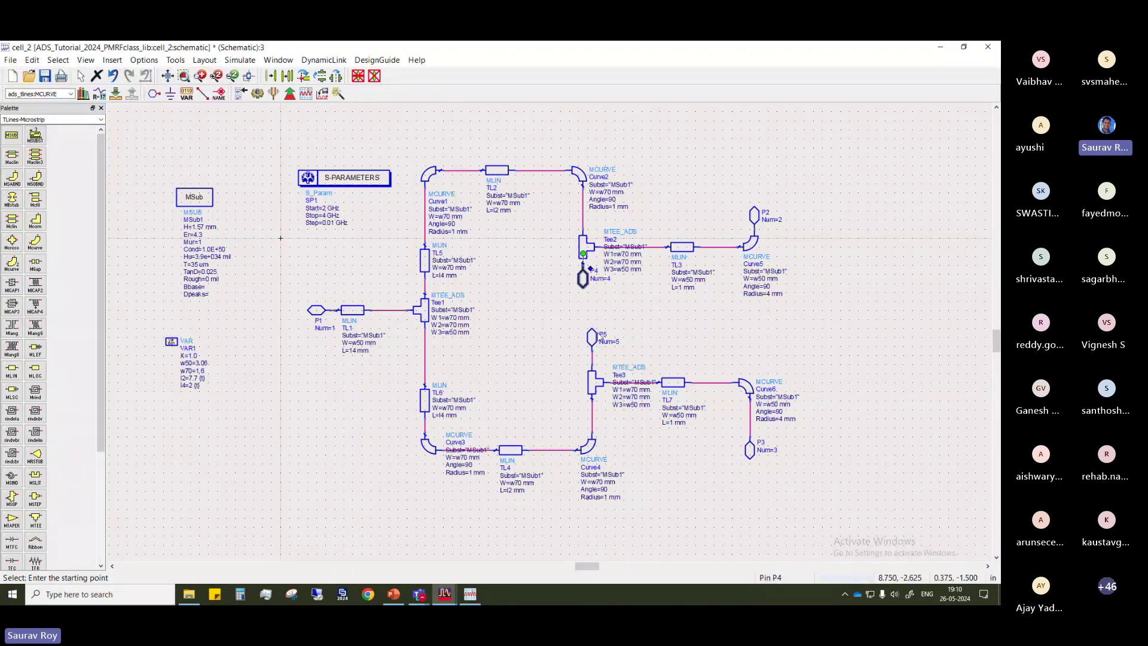
Delete all five port pins P1 to P5 from the cell_2 schematic
ctrl+click(585, 284)
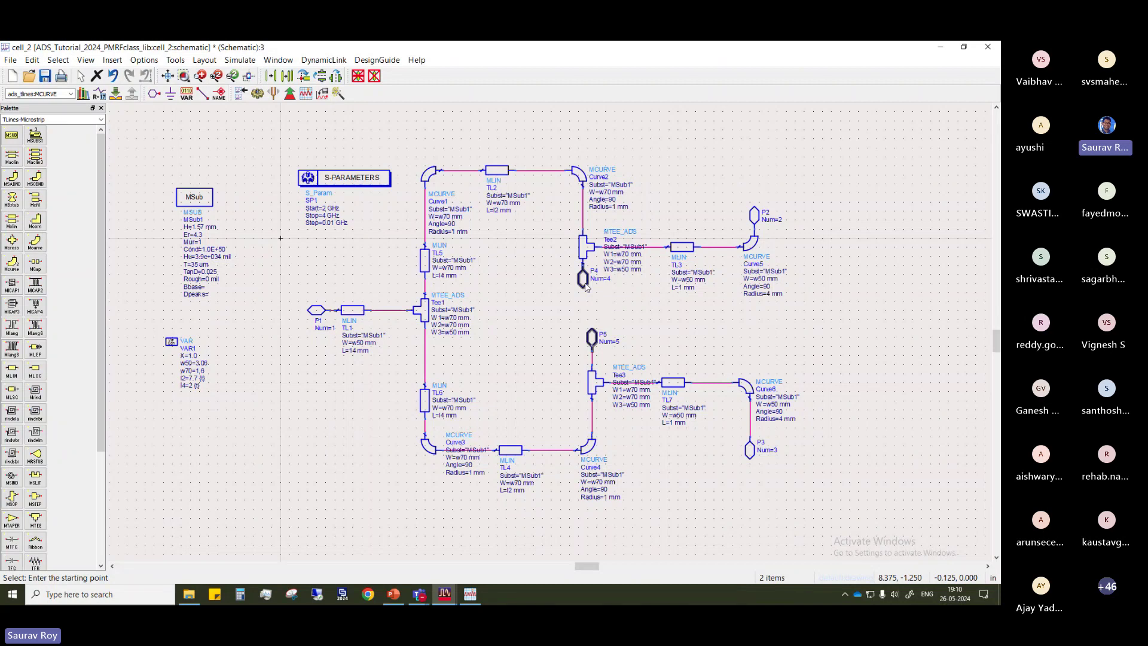
key(Delete)
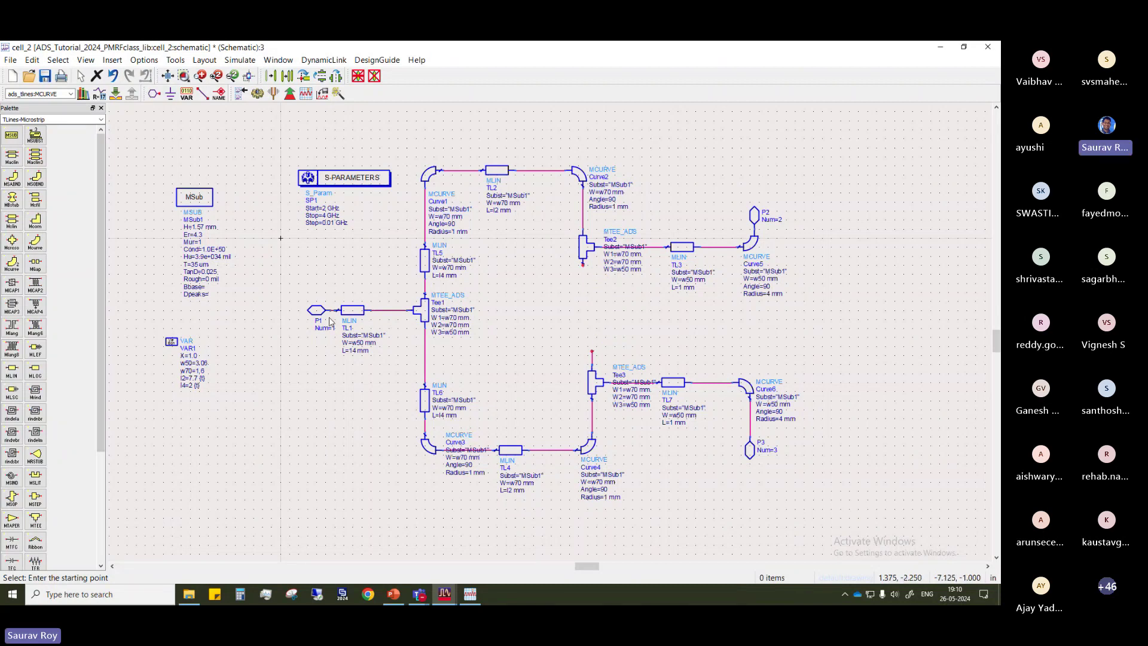
click(316, 310)
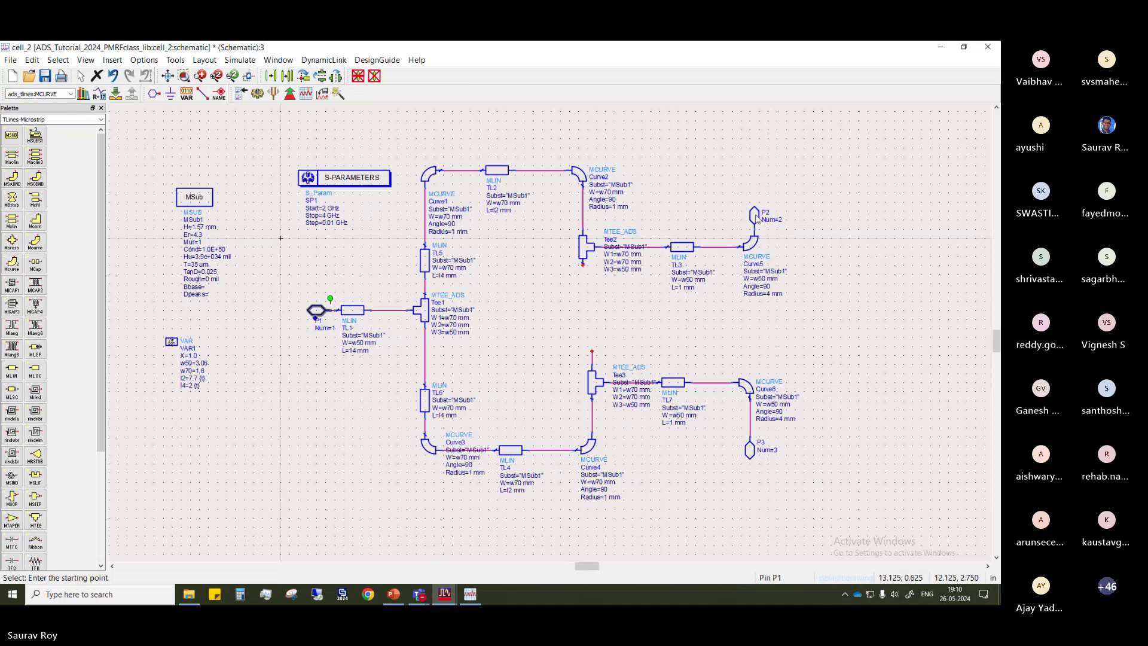
ctrl+click(754, 215)
ctrl+click(751, 452)
key(Delete)
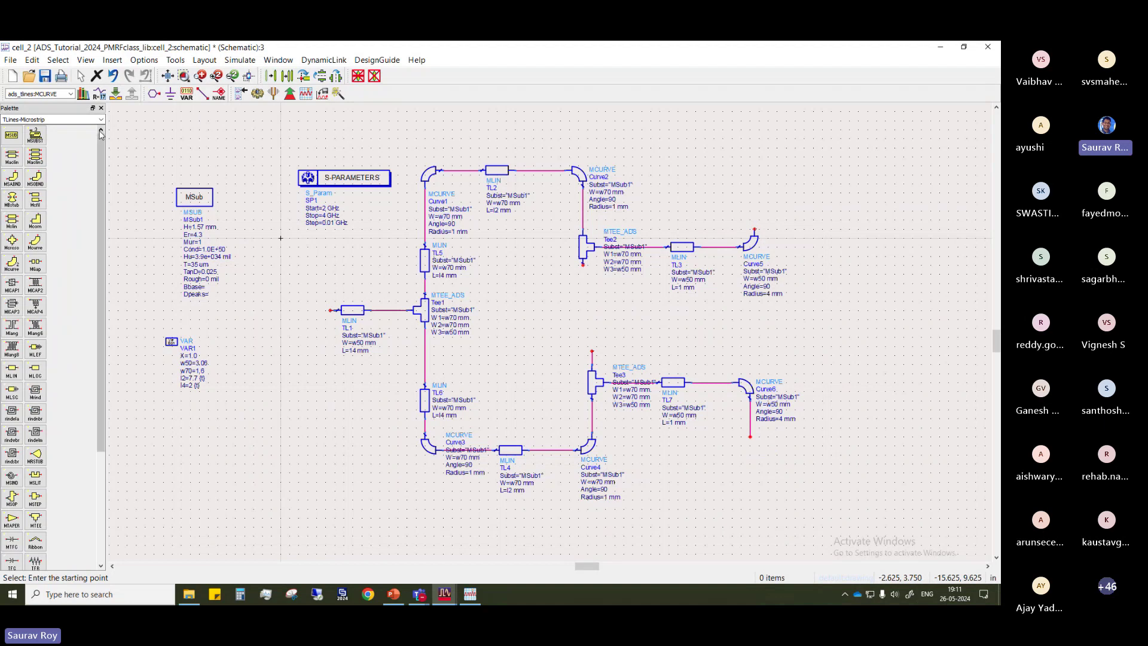
Place one lumped resistor R between the open ends of Tee2 and Tee3
click(100, 119)
scroll(52, 144, up, 1)
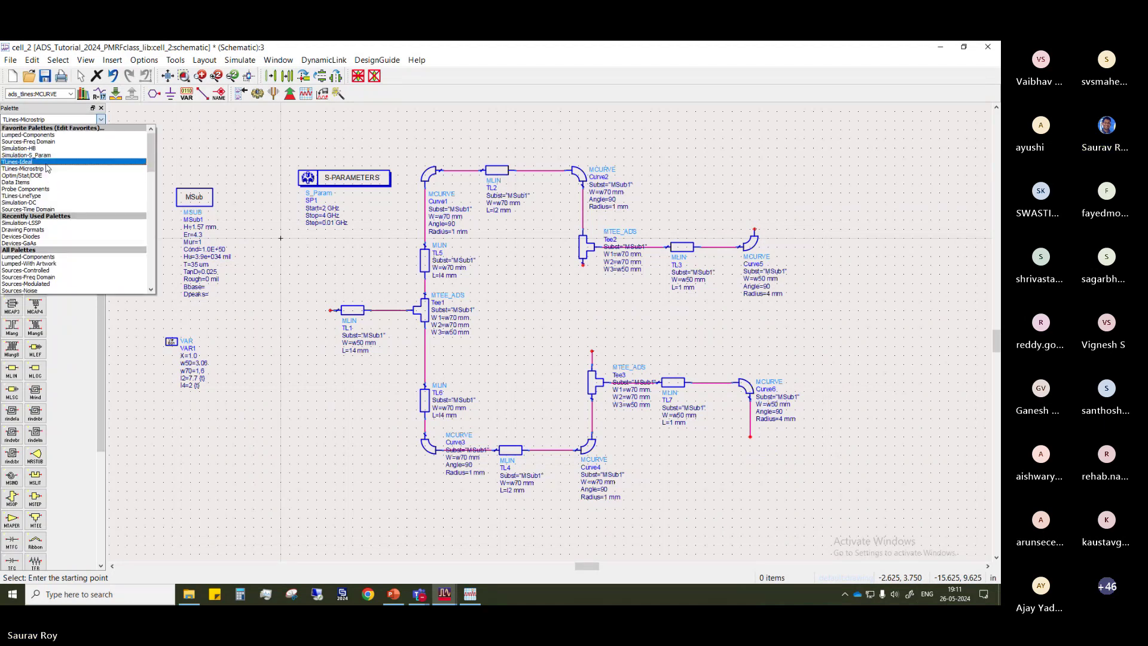
click(51, 136)
click(12, 136)
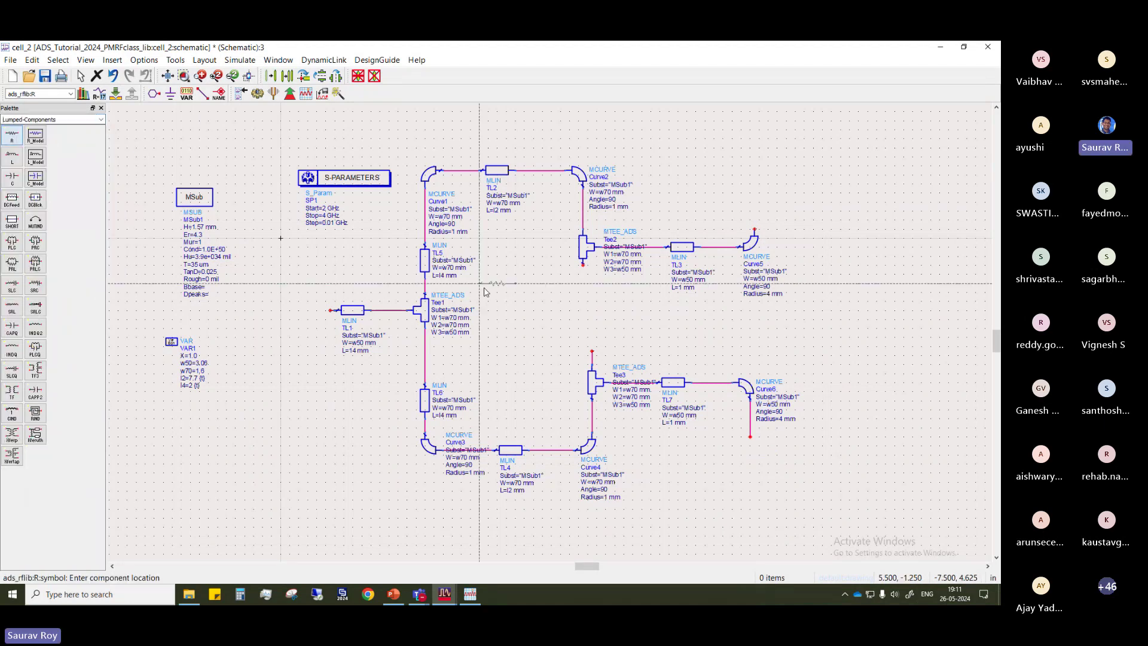
click(574, 302)
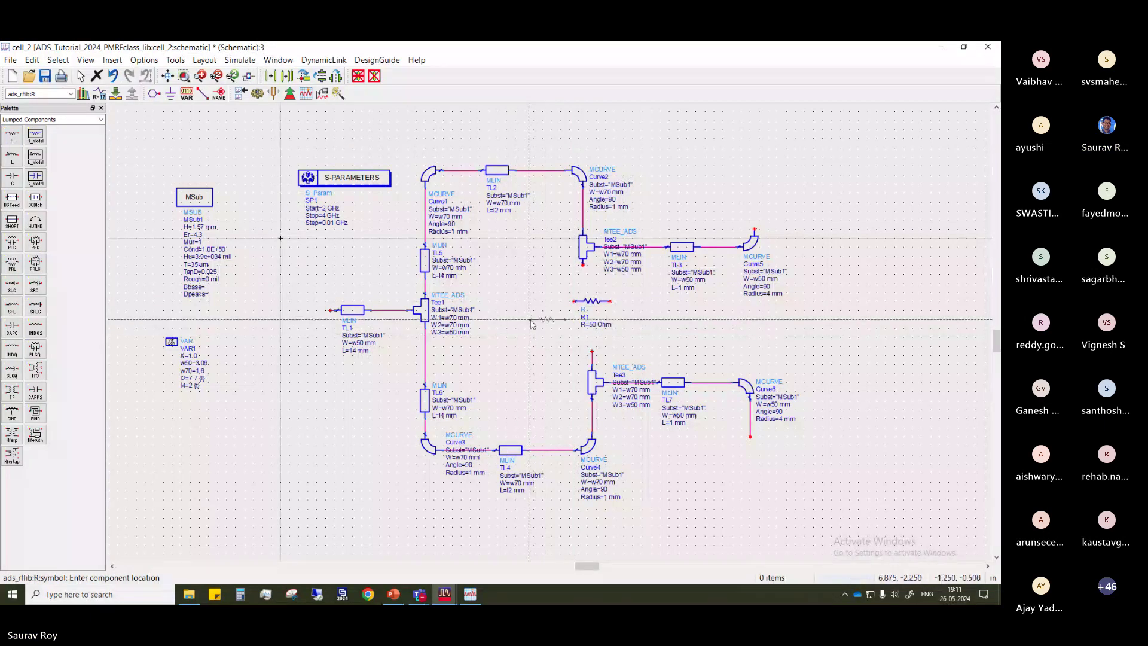
key(Escape)
Rotate resistor R1 to vertical and connect it between the free pins of Tee2 and Tee3
click(577, 304)
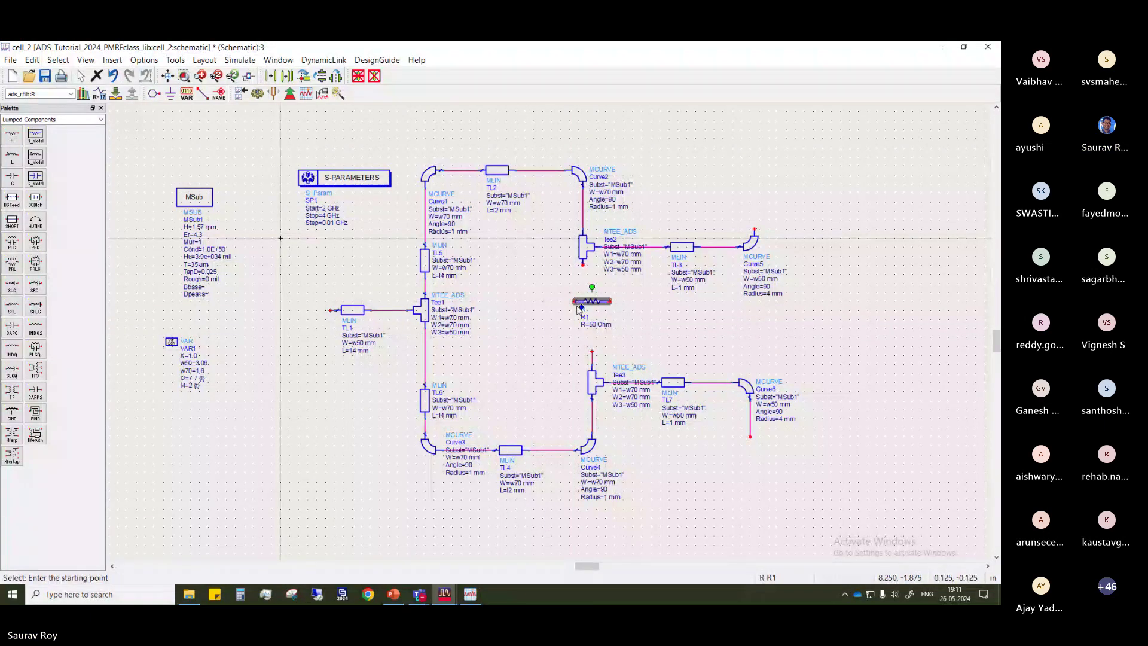
click(582, 265)
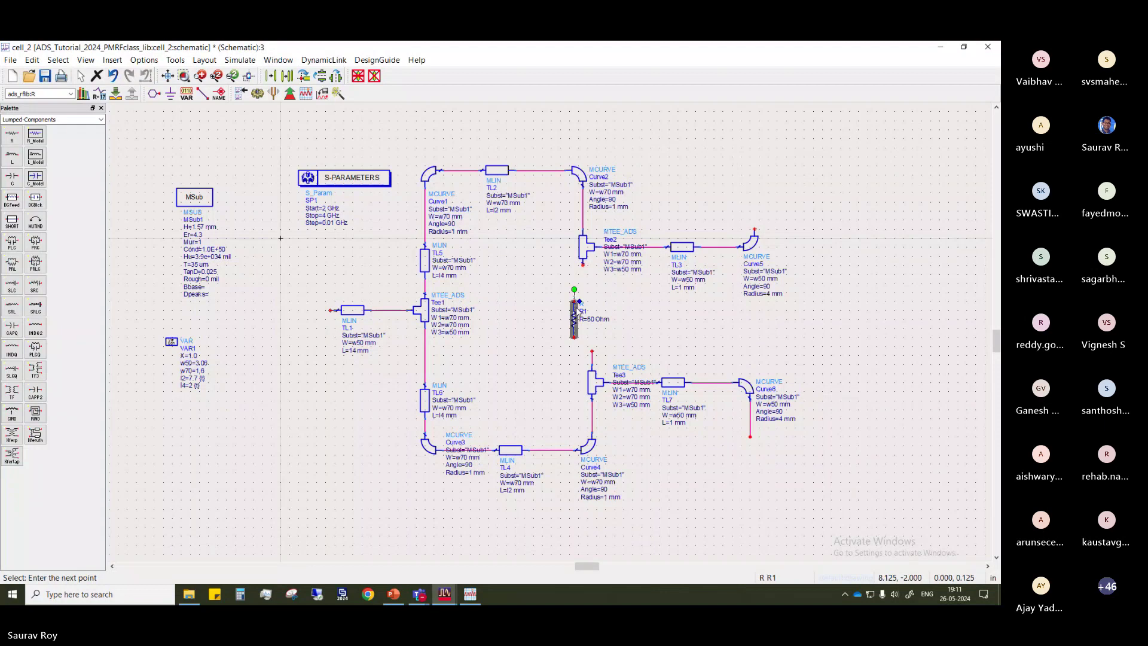
click(584, 288)
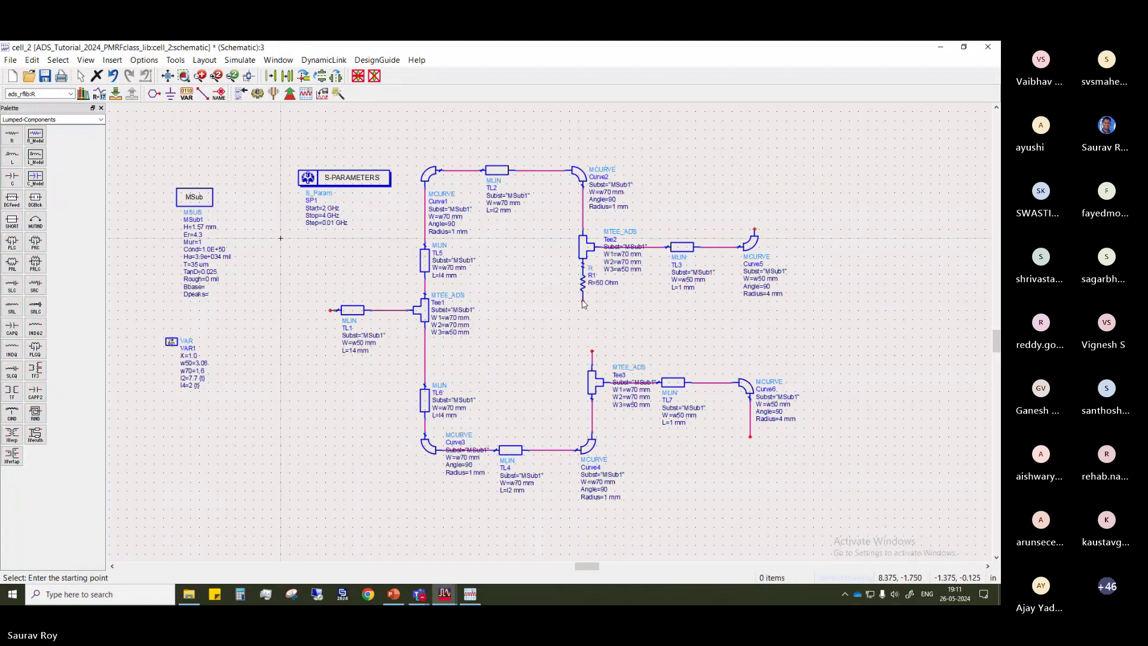
click(591, 347)
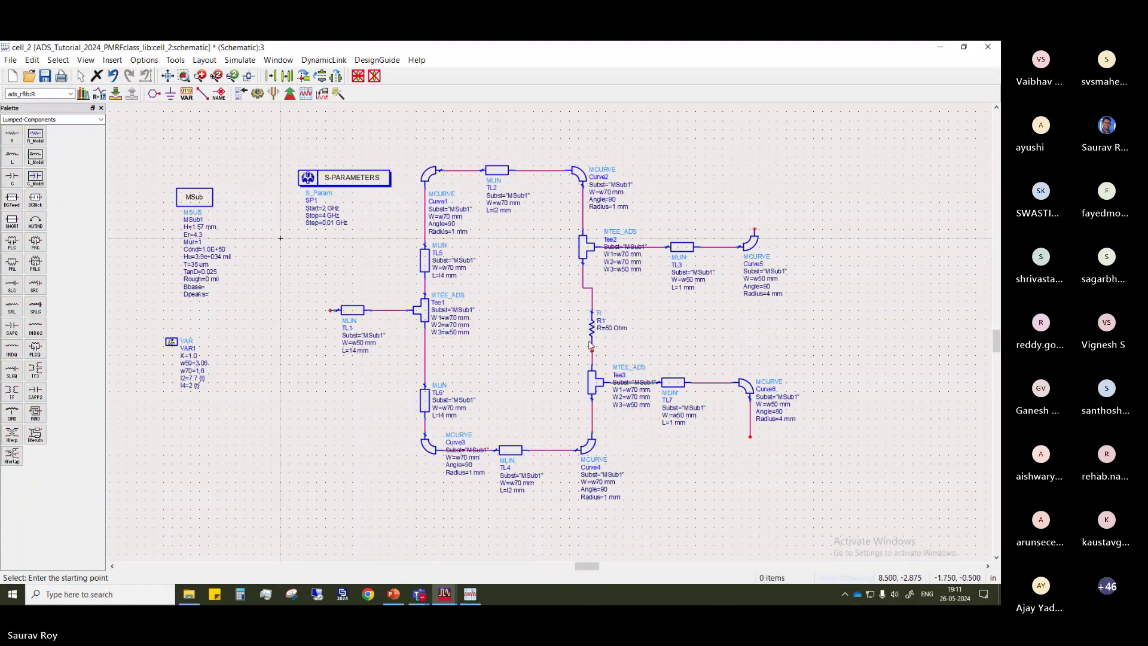
drag(593, 342, 593, 346)
click(664, 346)
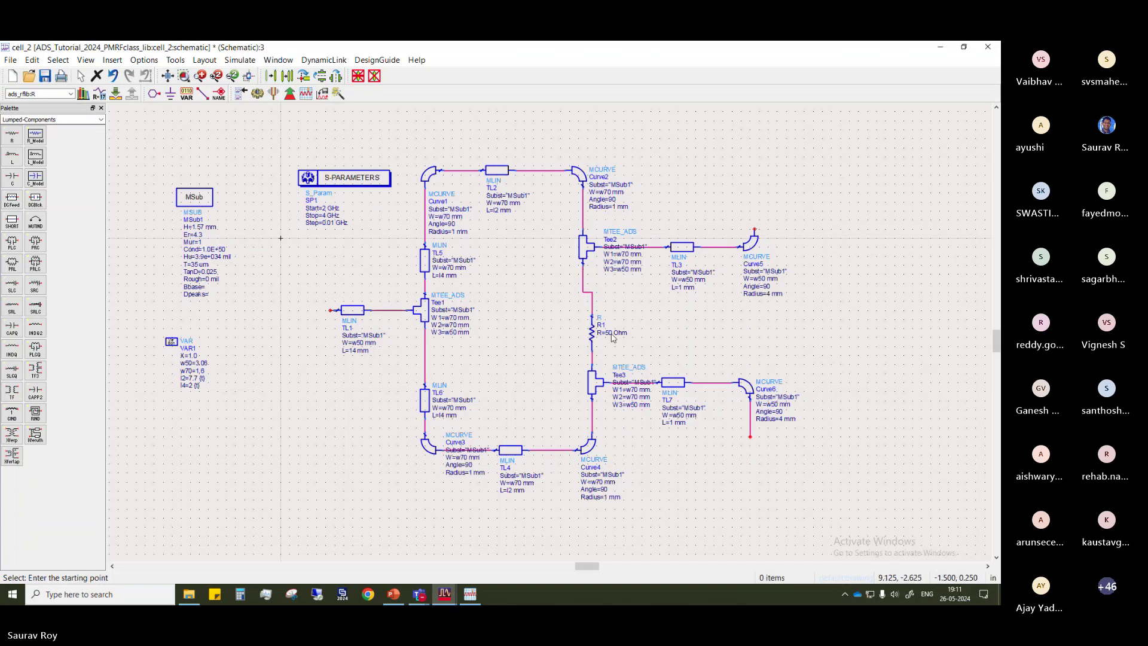
Set the resistance of isolation resistor R1 to 100 Ohm
double_click(612, 338)
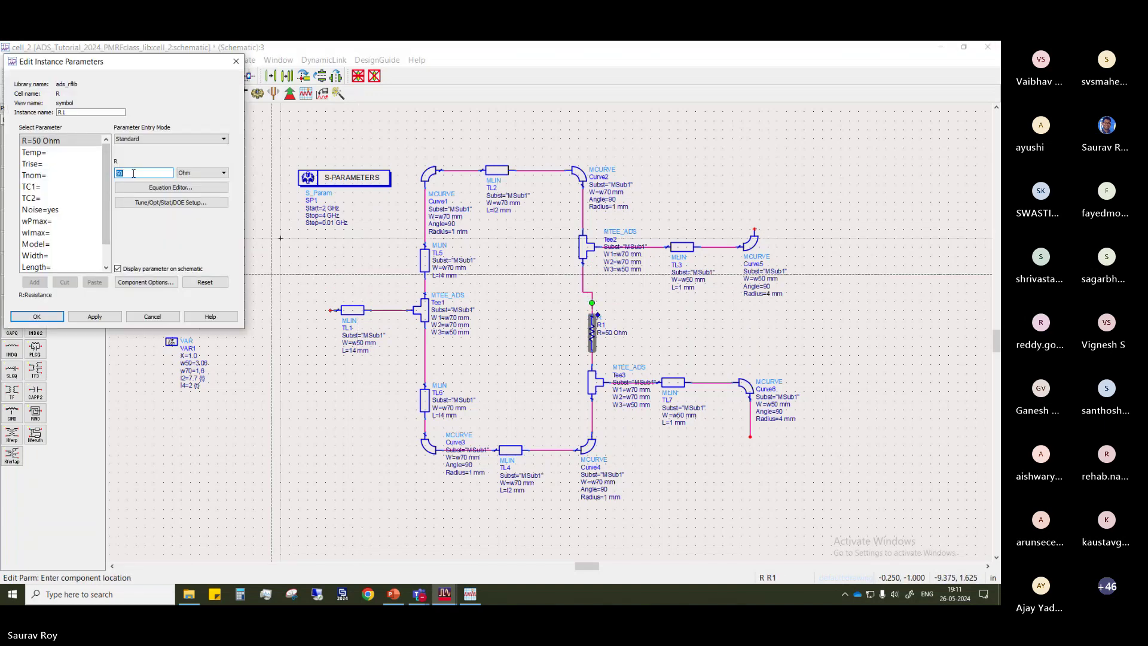
text(100)
click(37, 316)
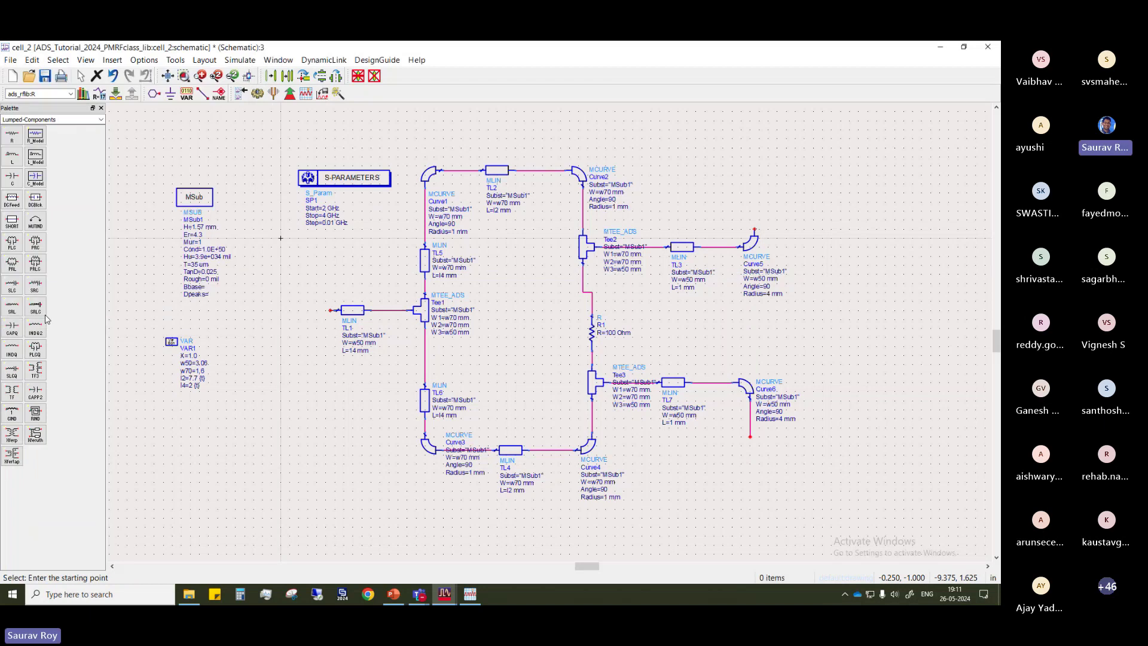
Add S-parameter terminations (Term) at the open ends of TL1, Curve5 and Curve6, and move the first two clear of the neighbouring components
click(101, 120)
click(65, 134)
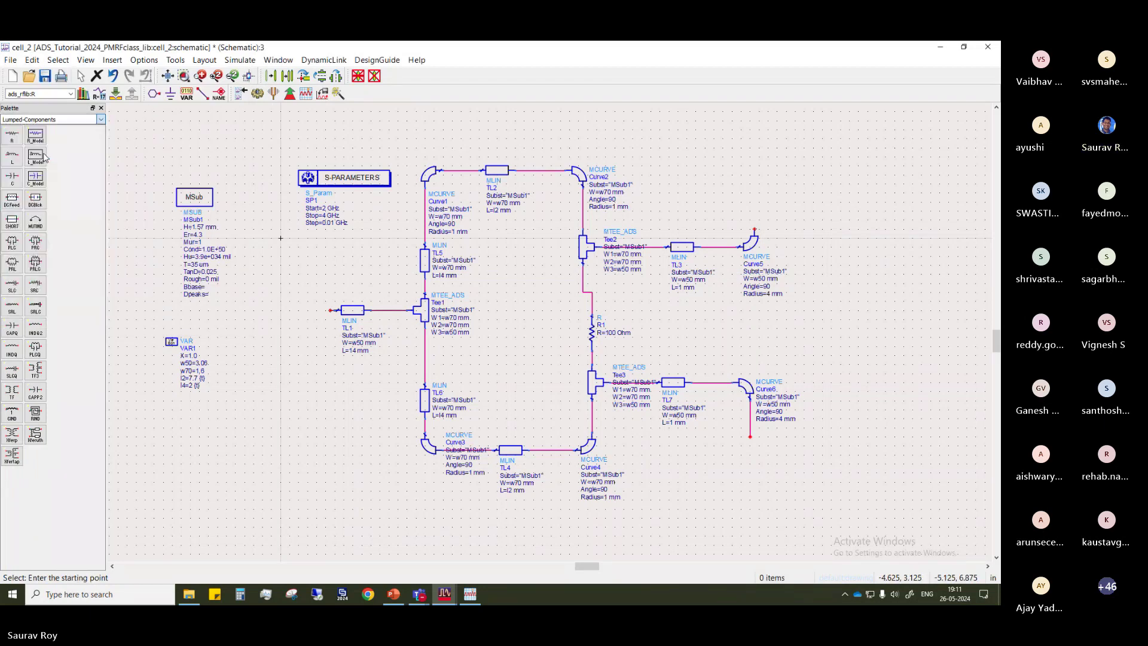
click(12, 135)
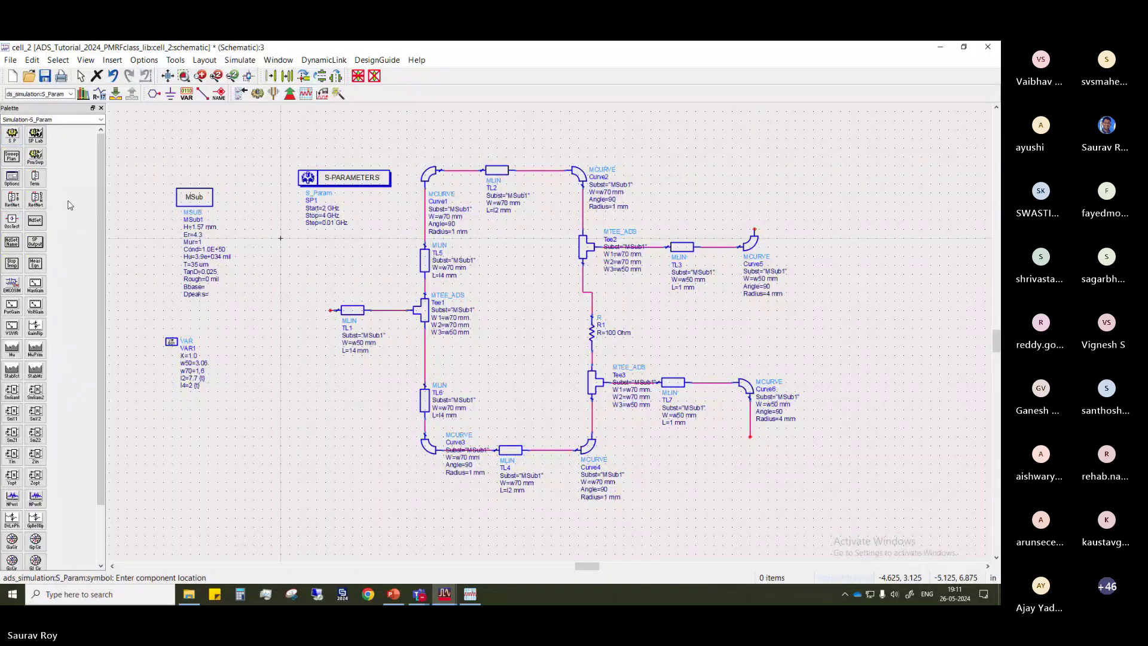
click(35, 177)
click(332, 313)
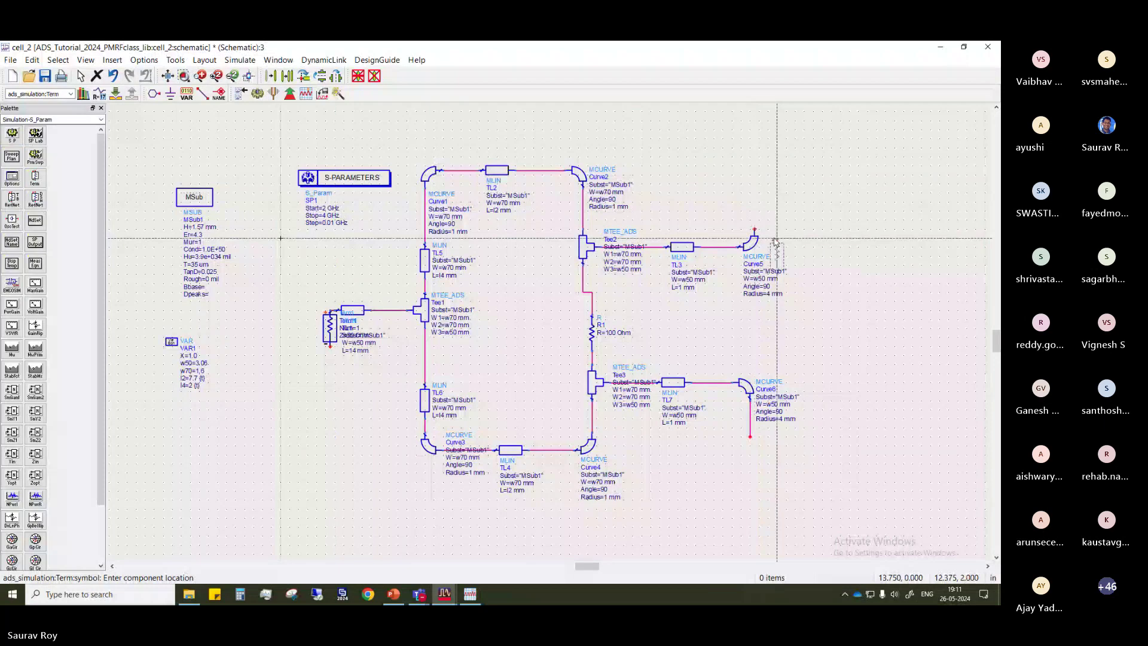
click(753, 231)
click(749, 437)
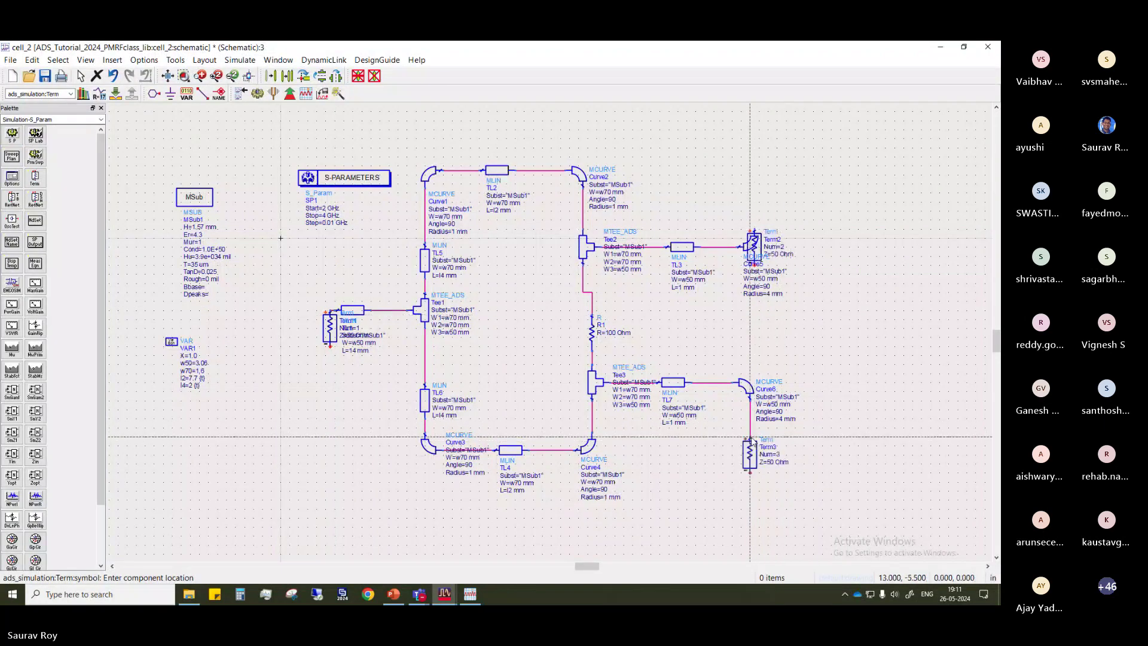
key(Escape)
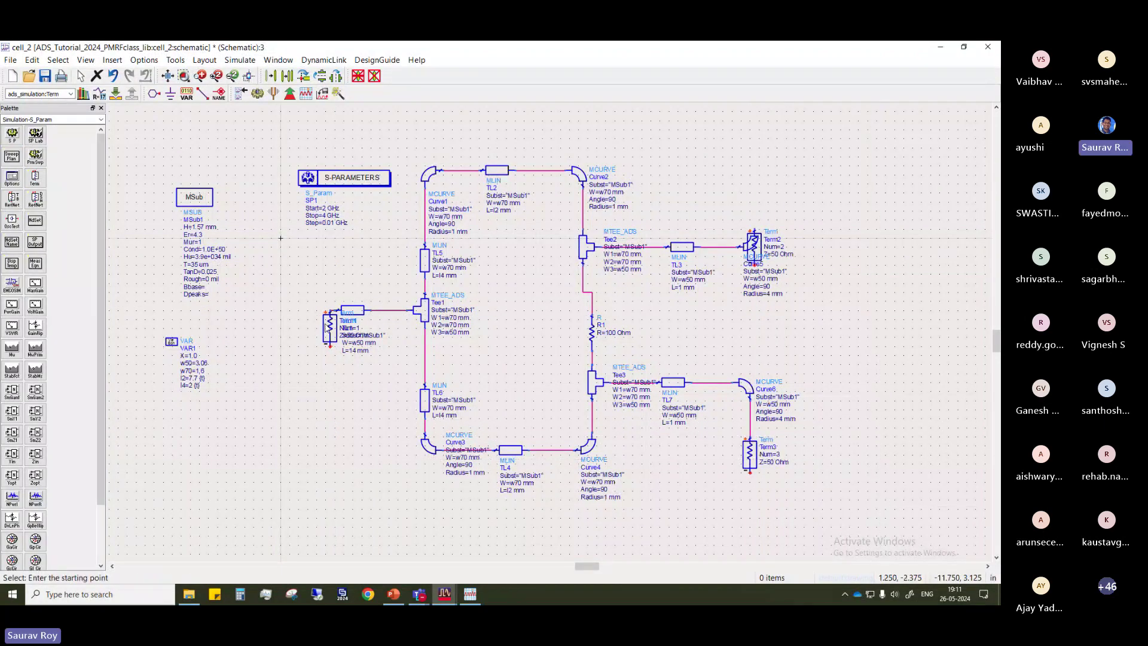
drag(329, 323, 304, 323)
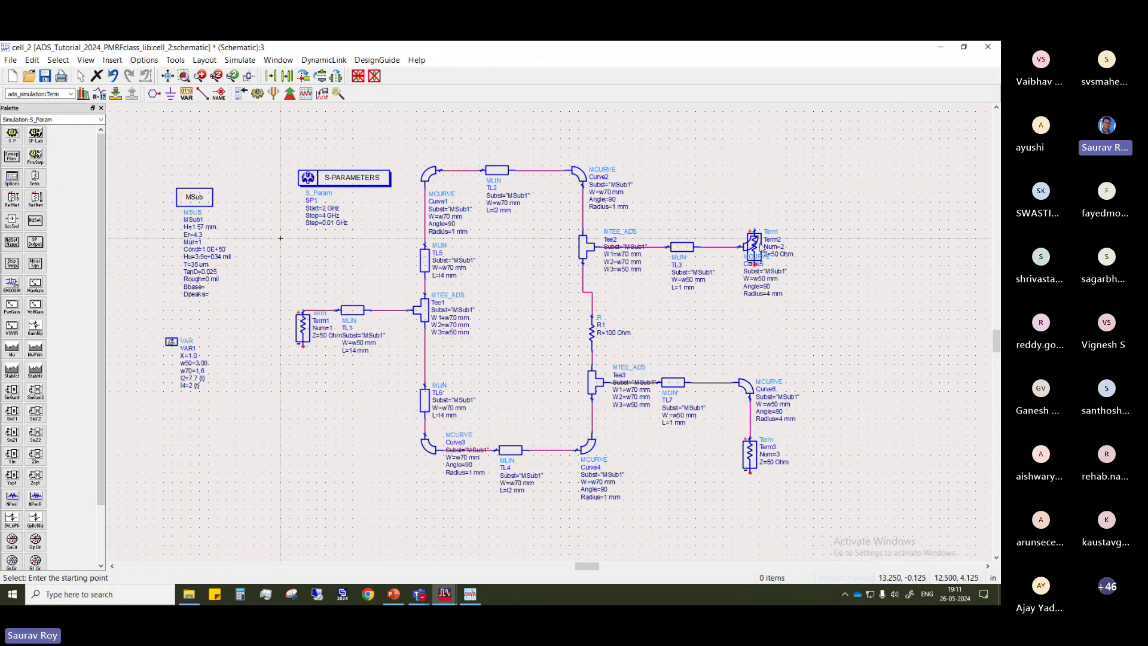
drag(755, 249, 810, 246)
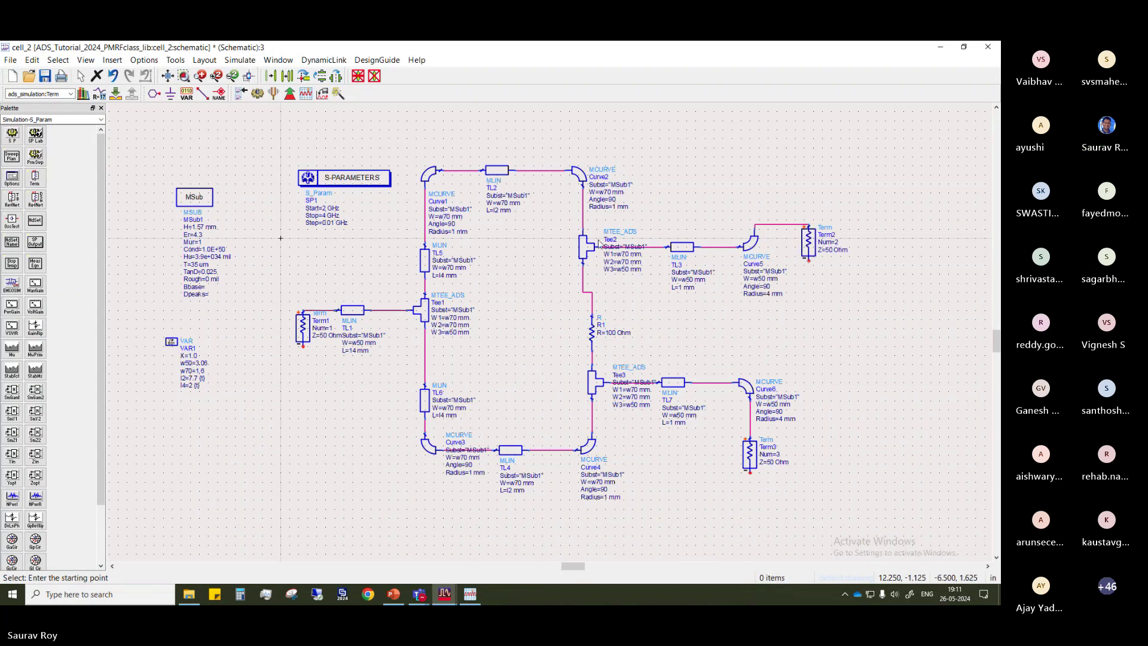
Ground the free ends of Term1, Term2 and Term3
click(170, 94)
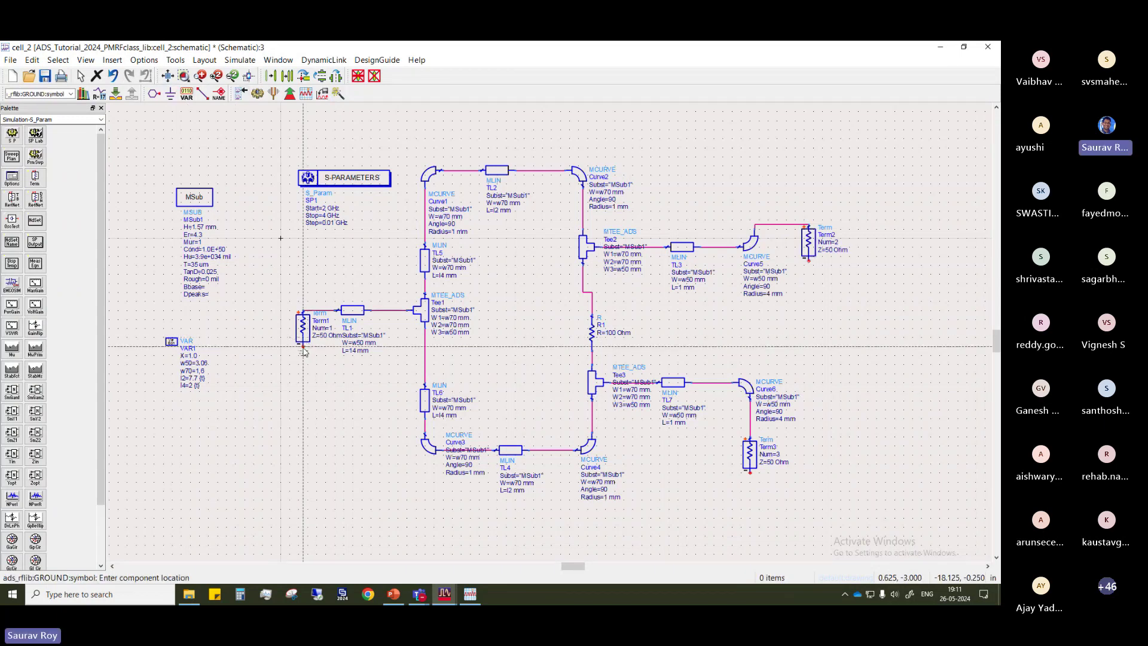
click(303, 347)
click(808, 260)
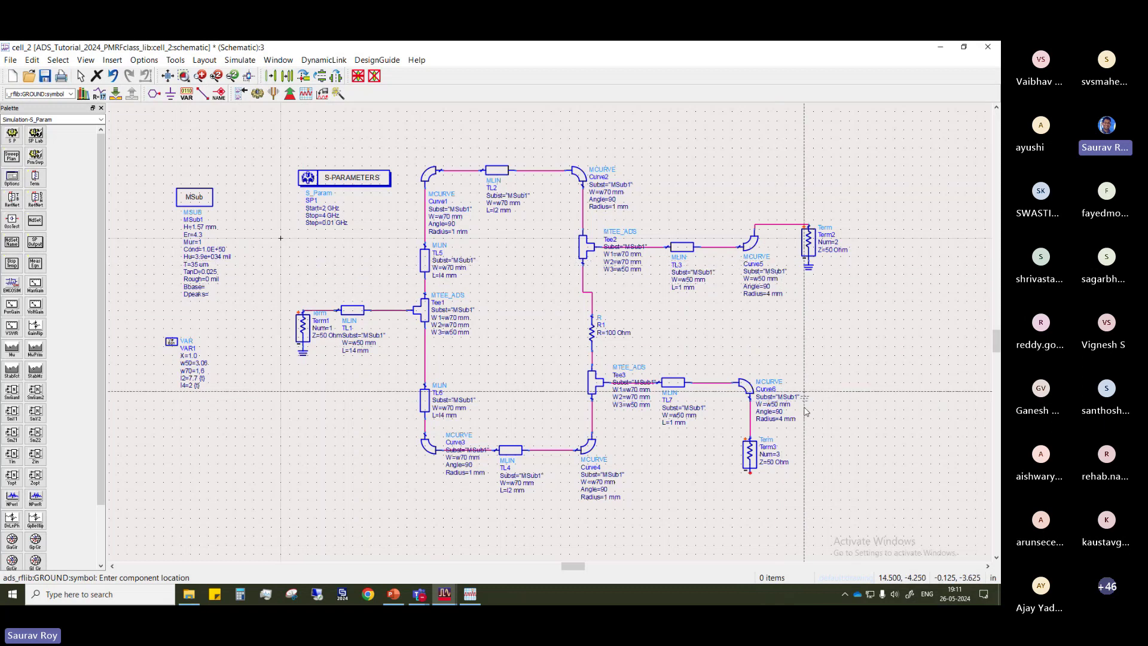
click(749, 474)
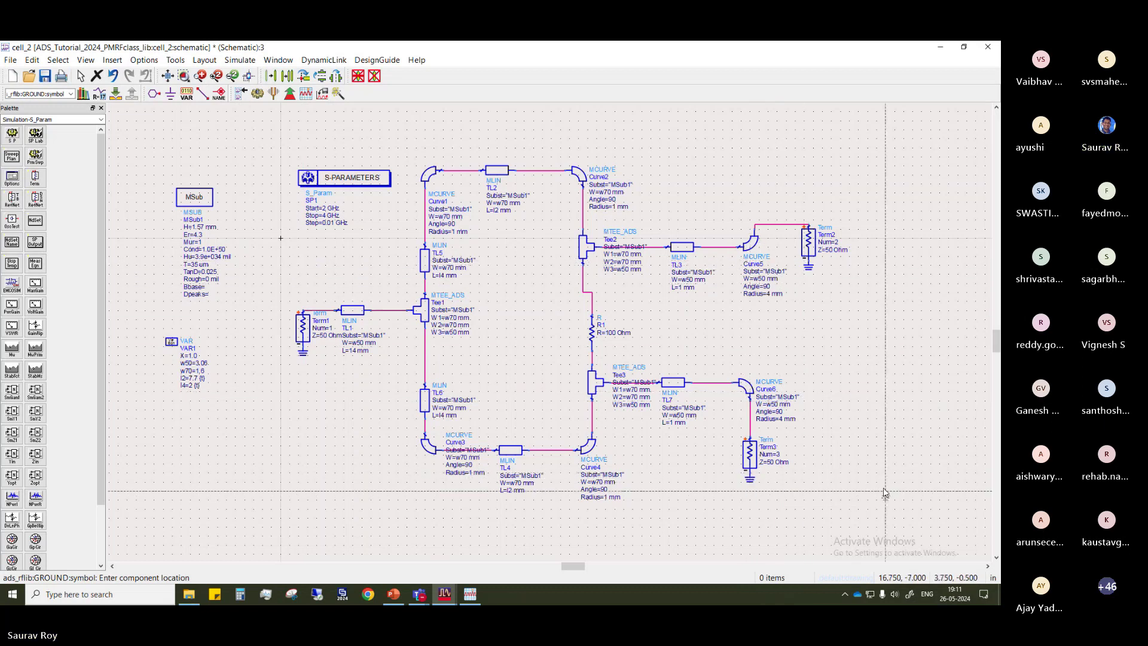
key(Escape)
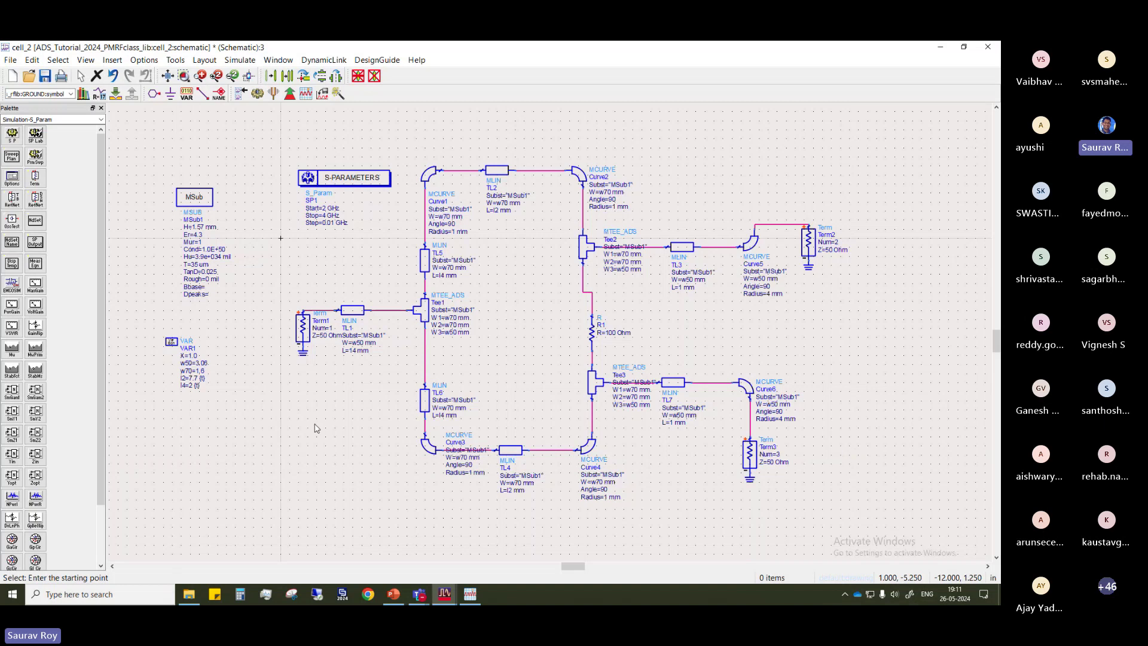
Run the S-parameter simulation, close the simulation message window and insert a rectangular plot in the data display
click(257, 95)
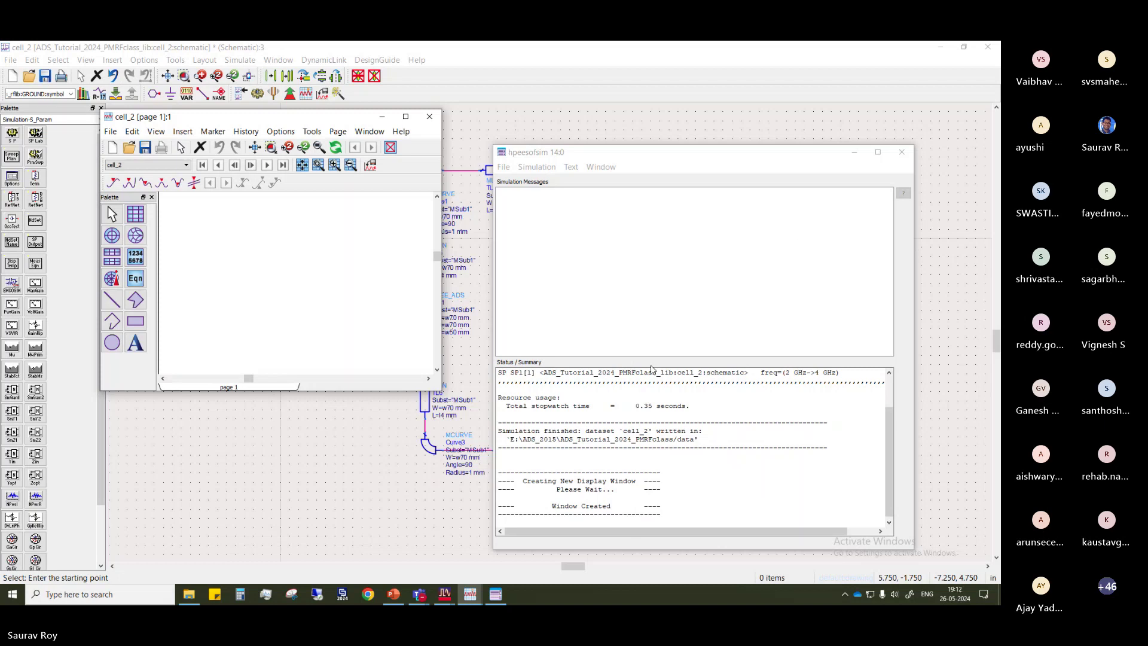
click(901, 152)
click(135, 214)
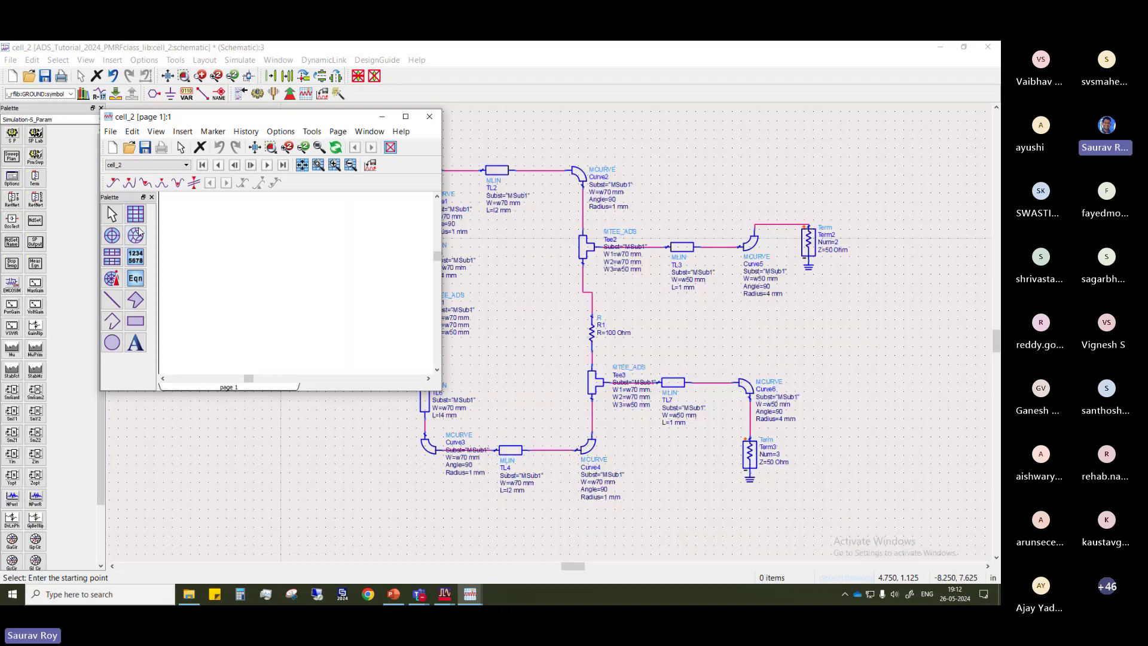
click(223, 226)
Plot S(1,1), S(2,2) and S(3,3) from the cell_2 dataset in dB
scroll(182, 303, down, 2)
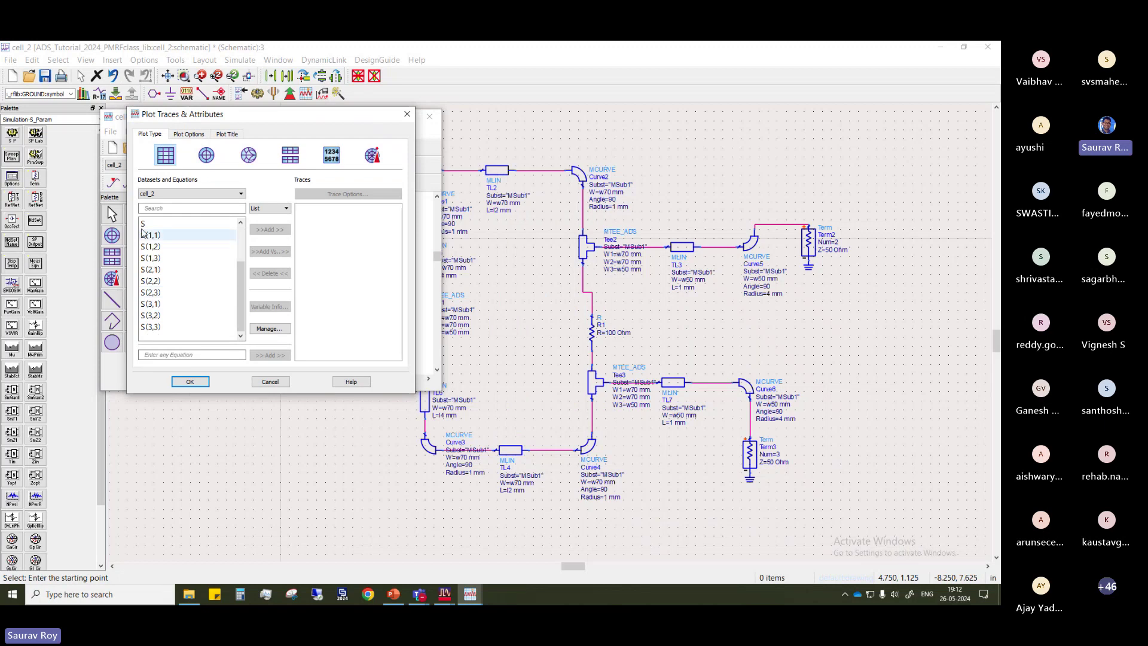
click(146, 235)
ctrl+click(150, 326)
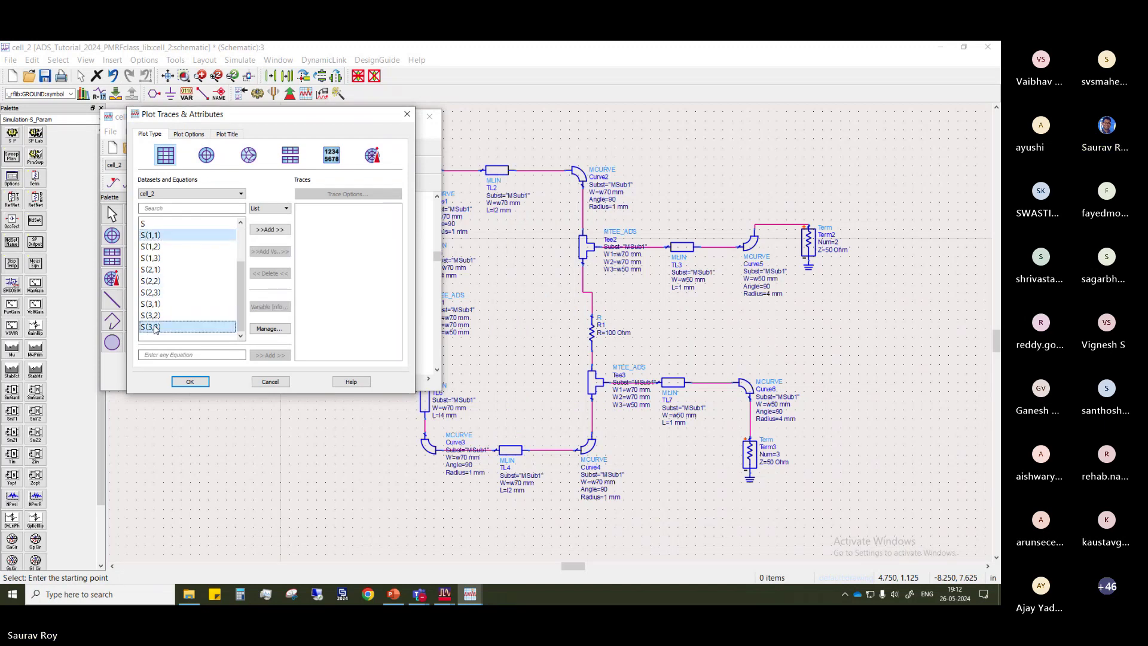
ctrl+click(151, 281)
click(273, 230)
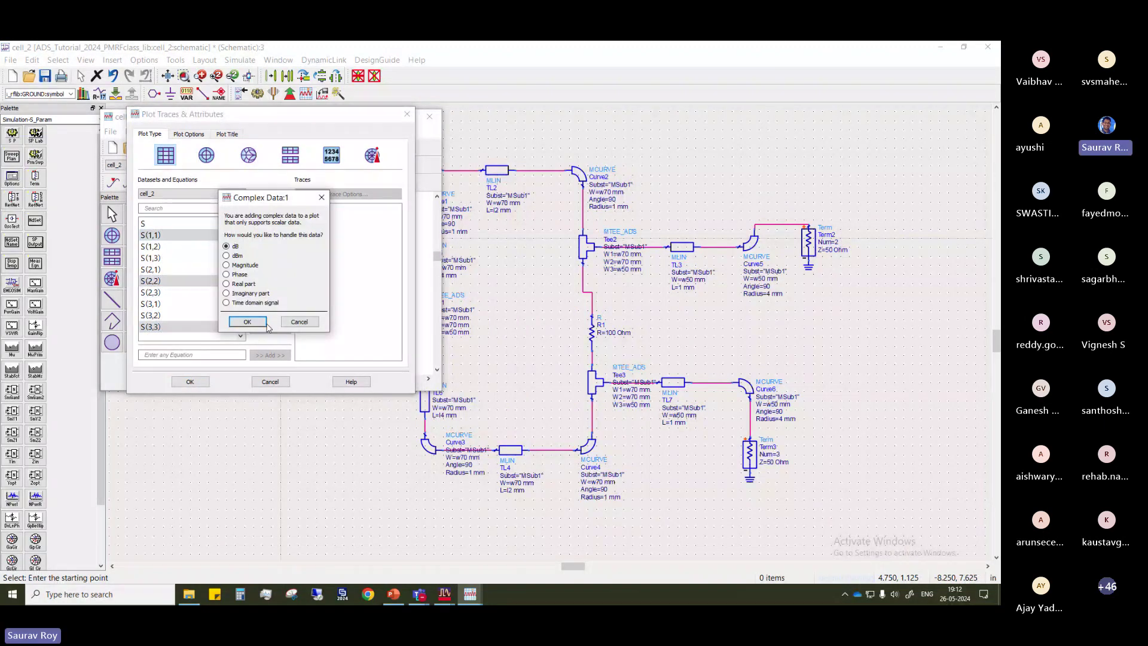
click(267, 325)
click(189, 381)
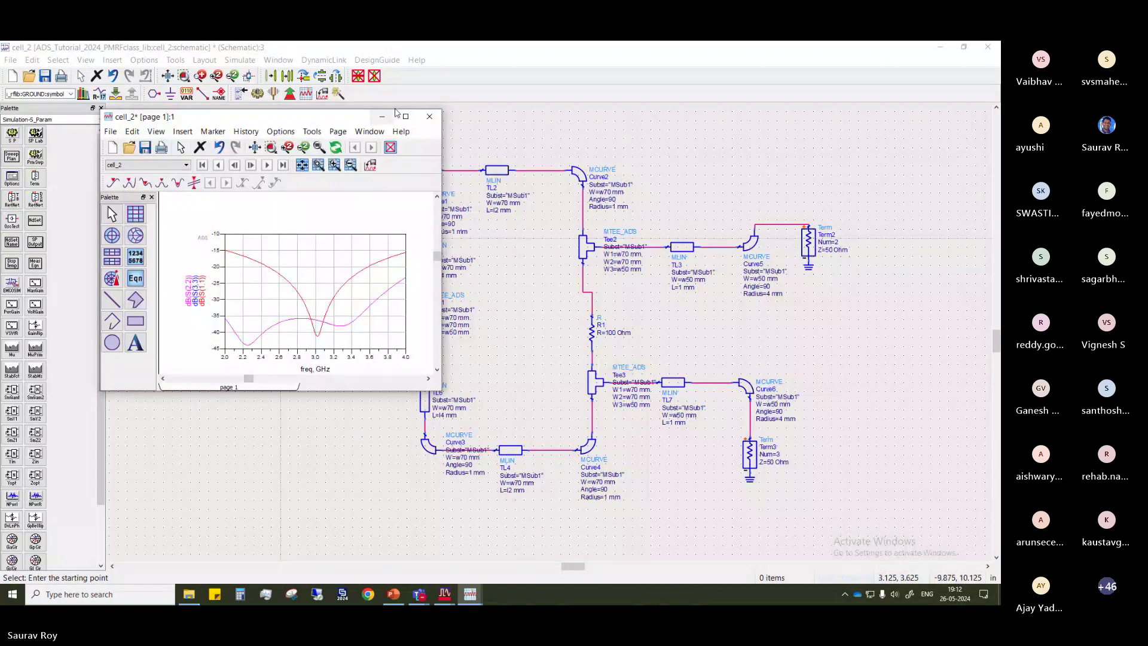
Examine the return loss curves in the maximized data display and close it without saving
click(405, 119)
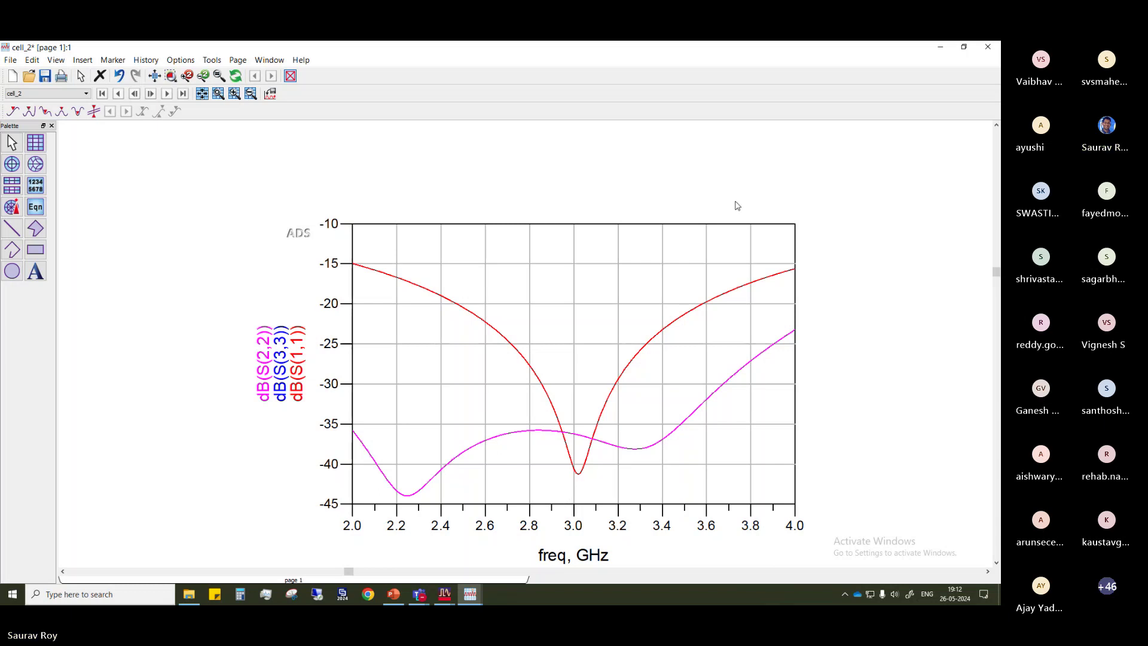
click(990, 52)
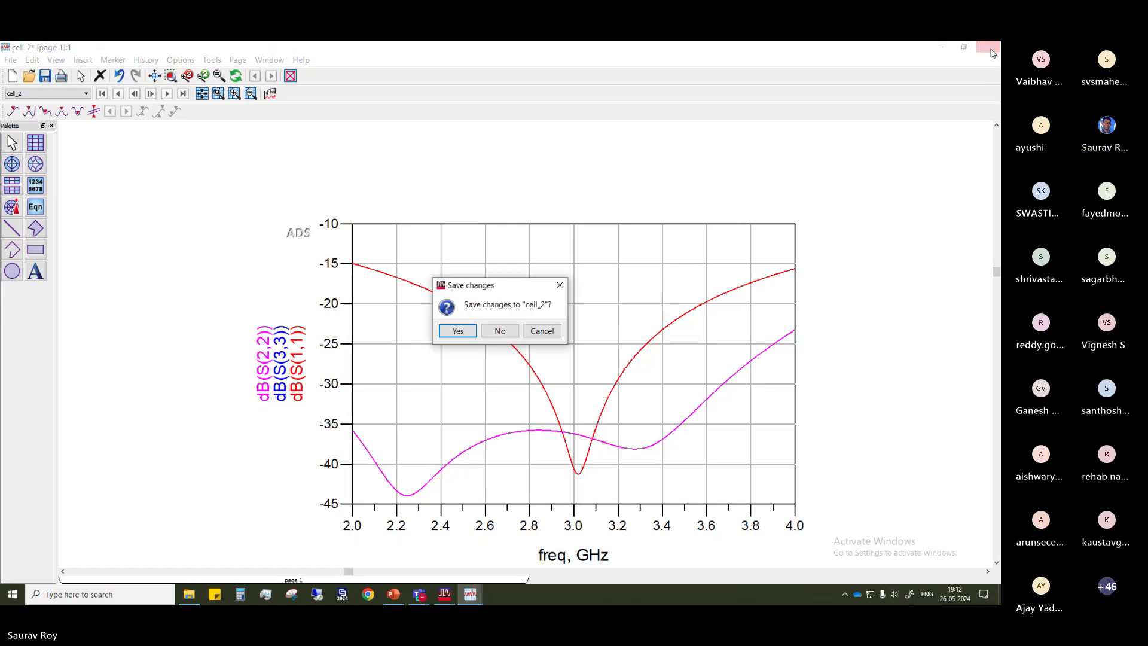
click(501, 332)
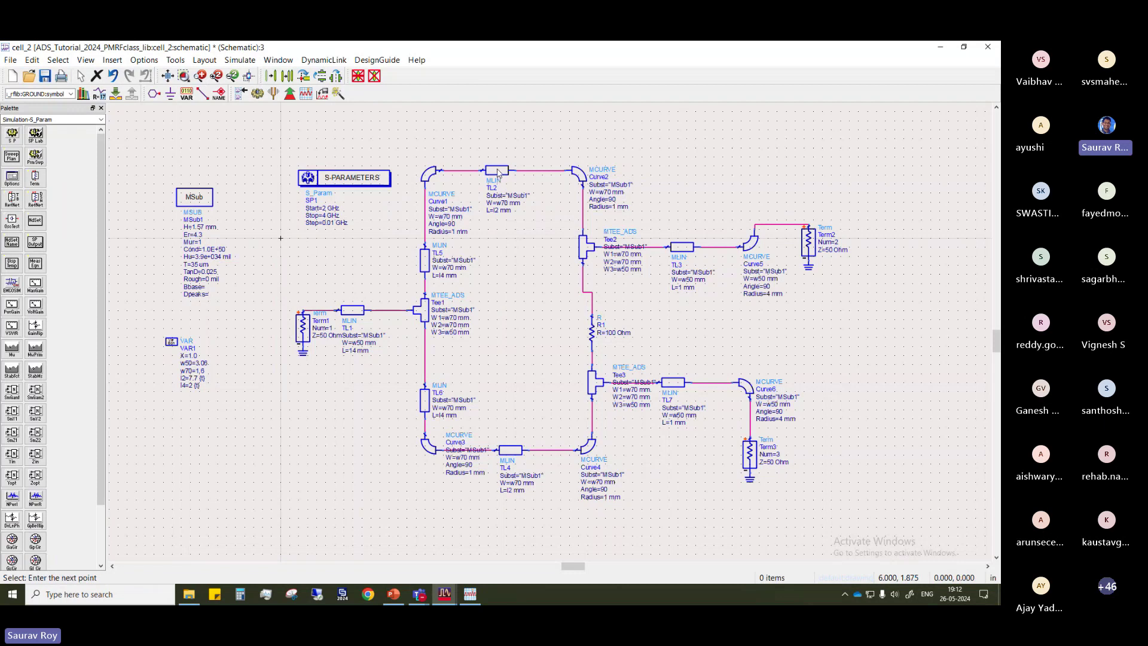
Select the vertical microstrip line TL5 between Tee1 and Curve1
click(426, 262)
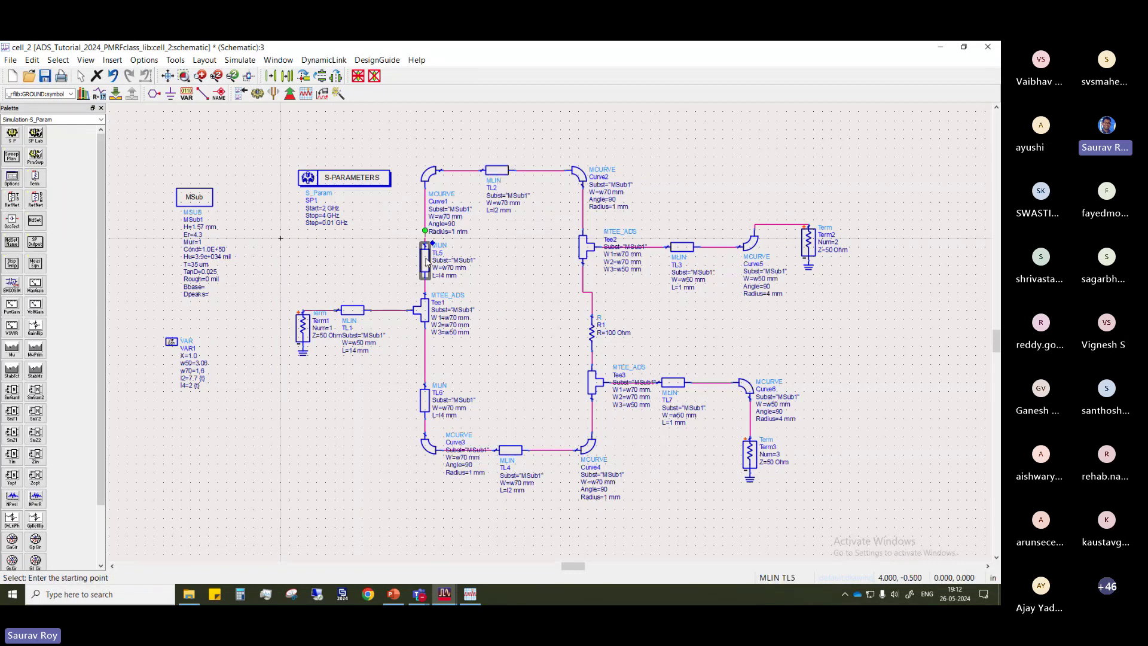
Examine the MLIN lines TL5 and TL2, the curves Curve1 and Curve2, and the tee Tee2 in the divider's upper branch
click(440, 178)
click(581, 178)
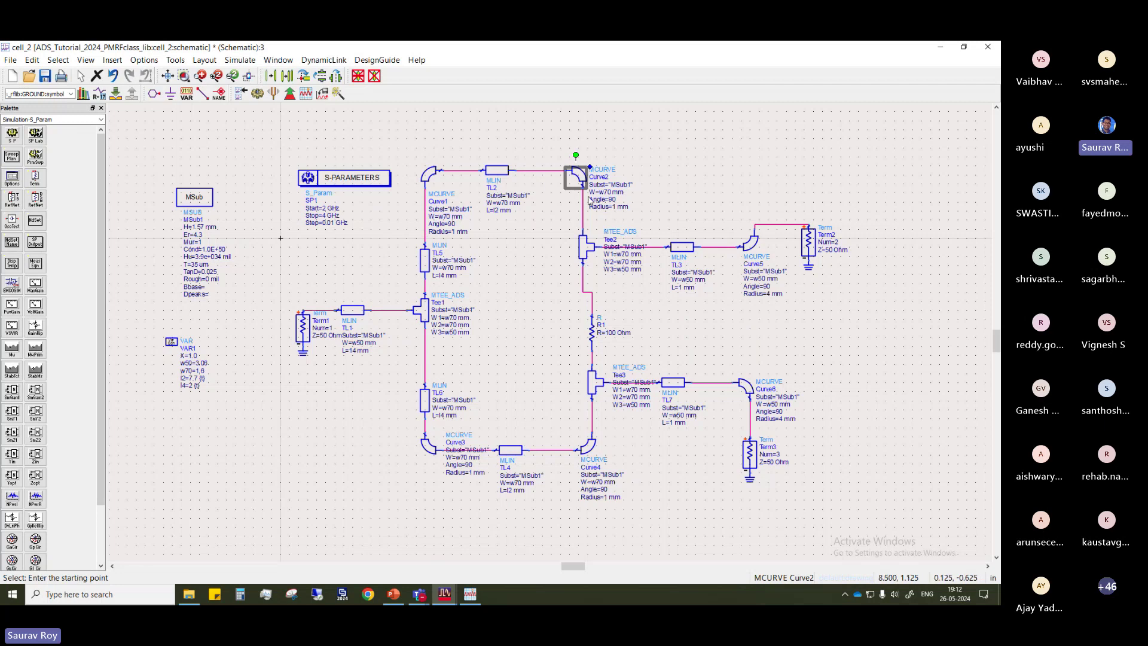
click(587, 253)
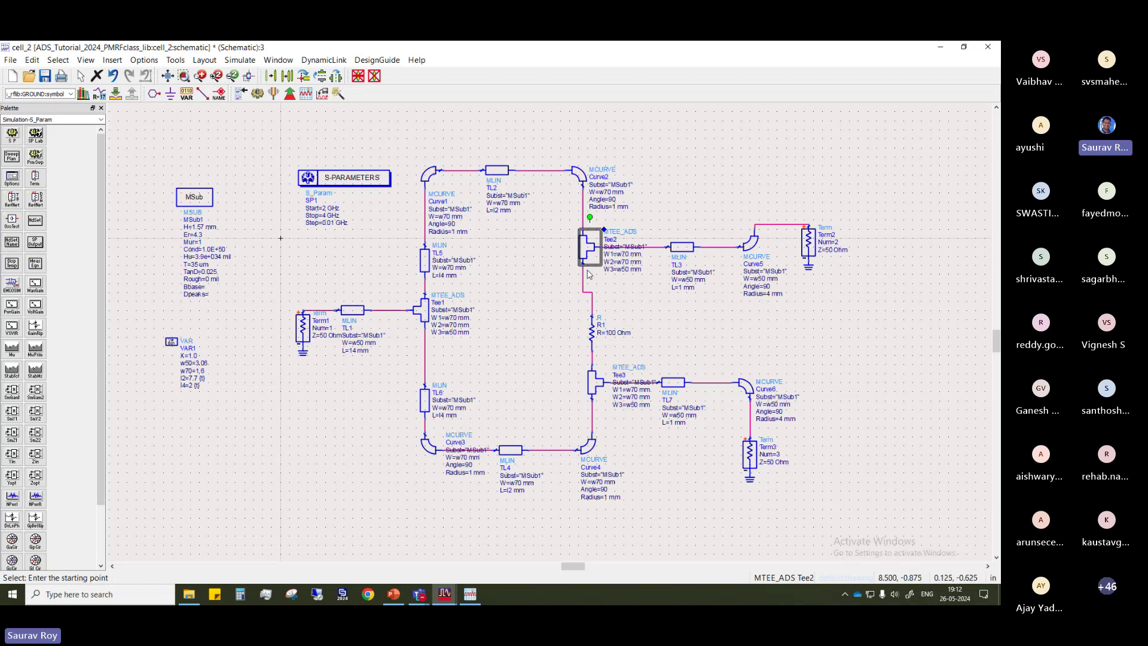
click(425, 266)
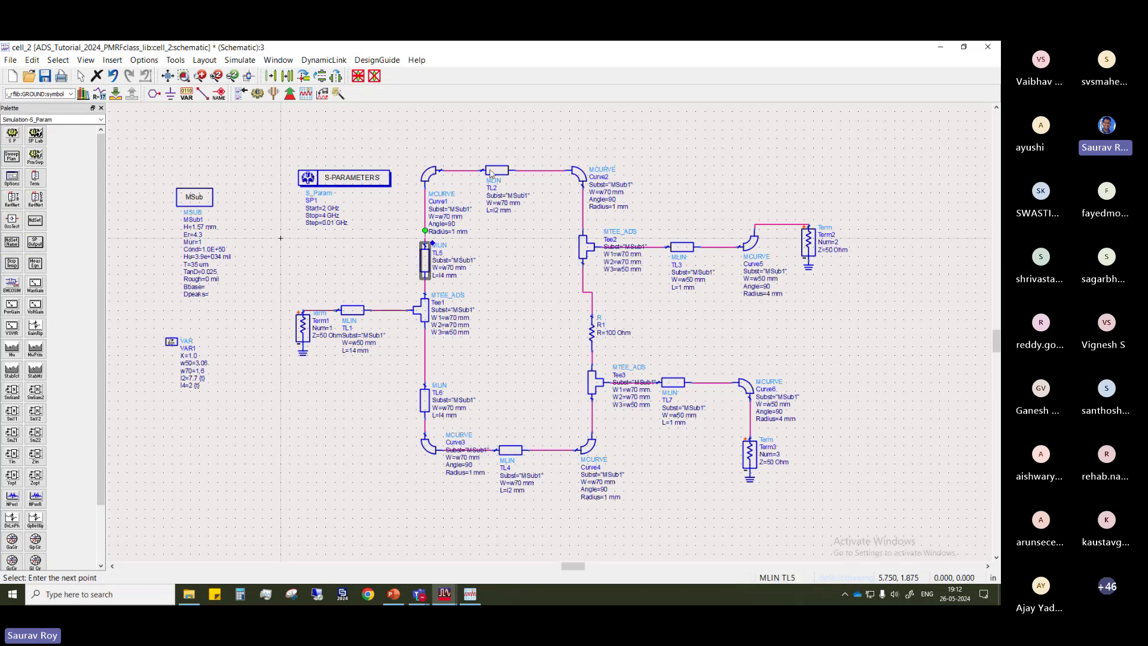
click(491, 173)
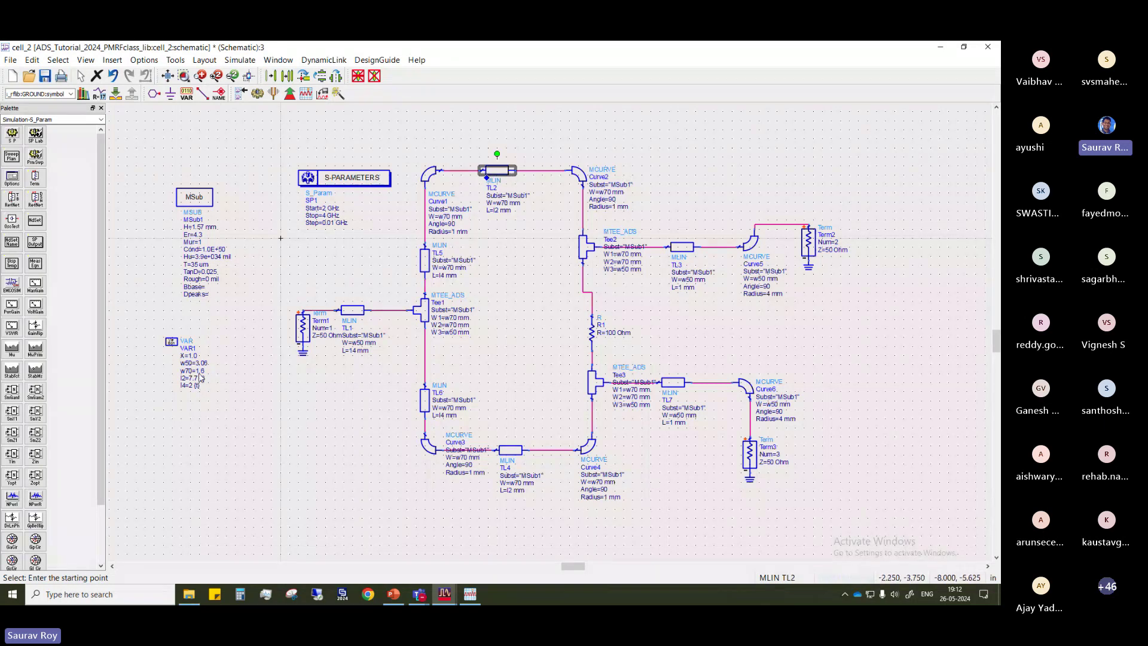
click(431, 176)
click(579, 177)
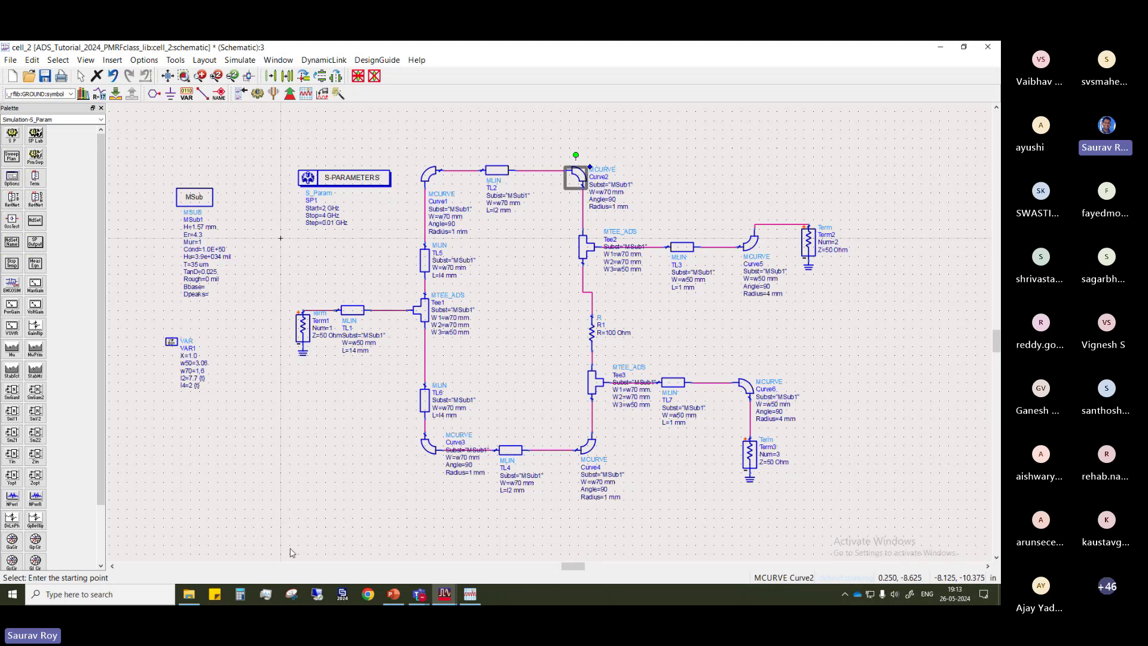
Examine the tuning range of variable l2 in the VAR1 block, leaving its value as it is
right_click(270, 414)
click(191, 383)
click(192, 378)
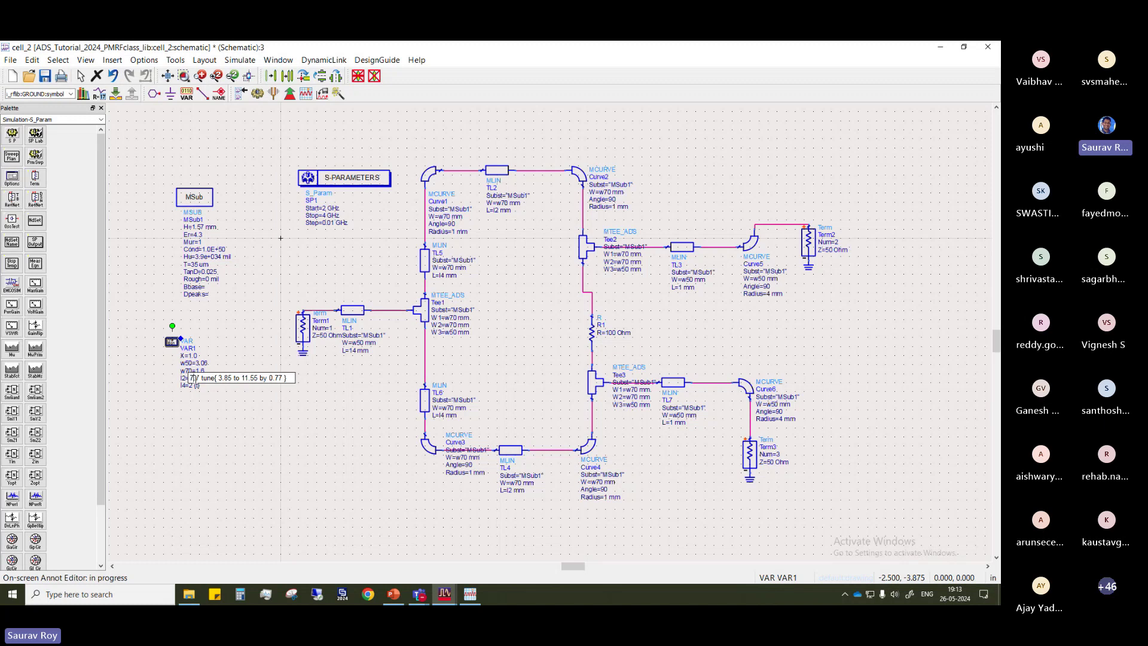
click(261, 428)
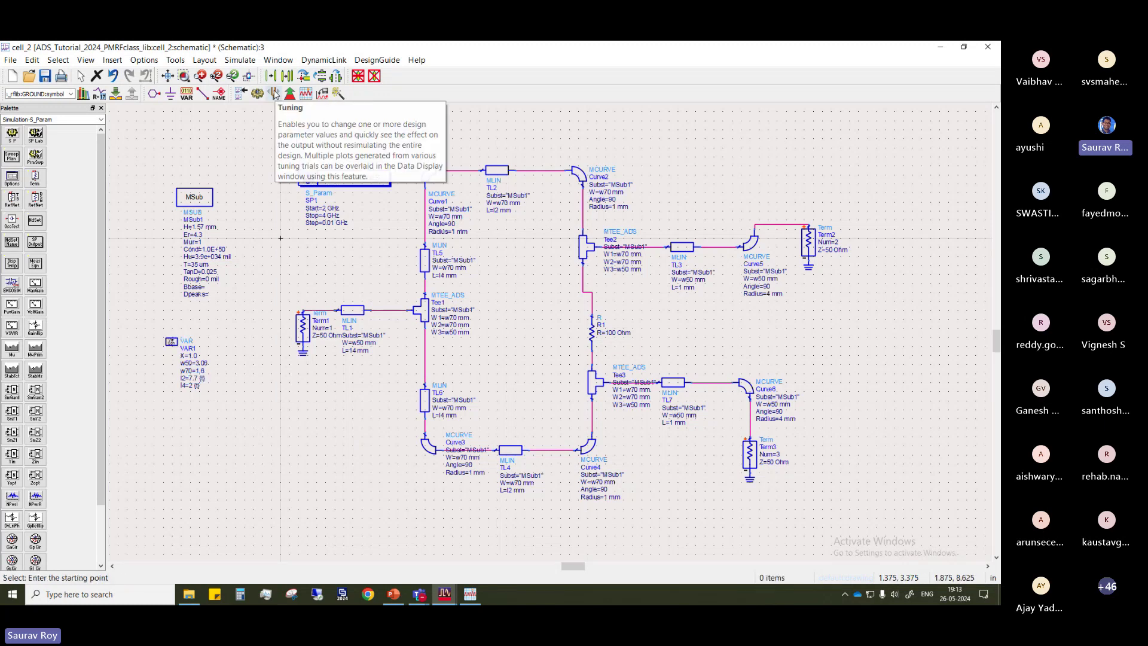
Start tuning the cell_2 schematic and raise l2 slightly to 7.777
click(275, 94)
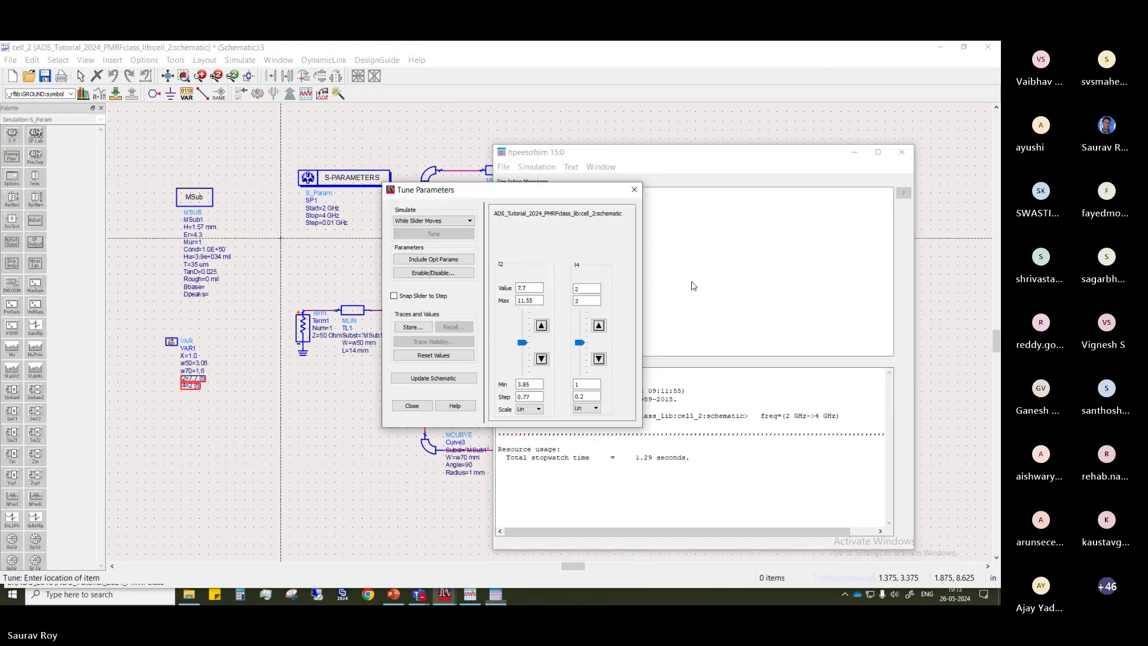
drag(529, 192, 567, 171)
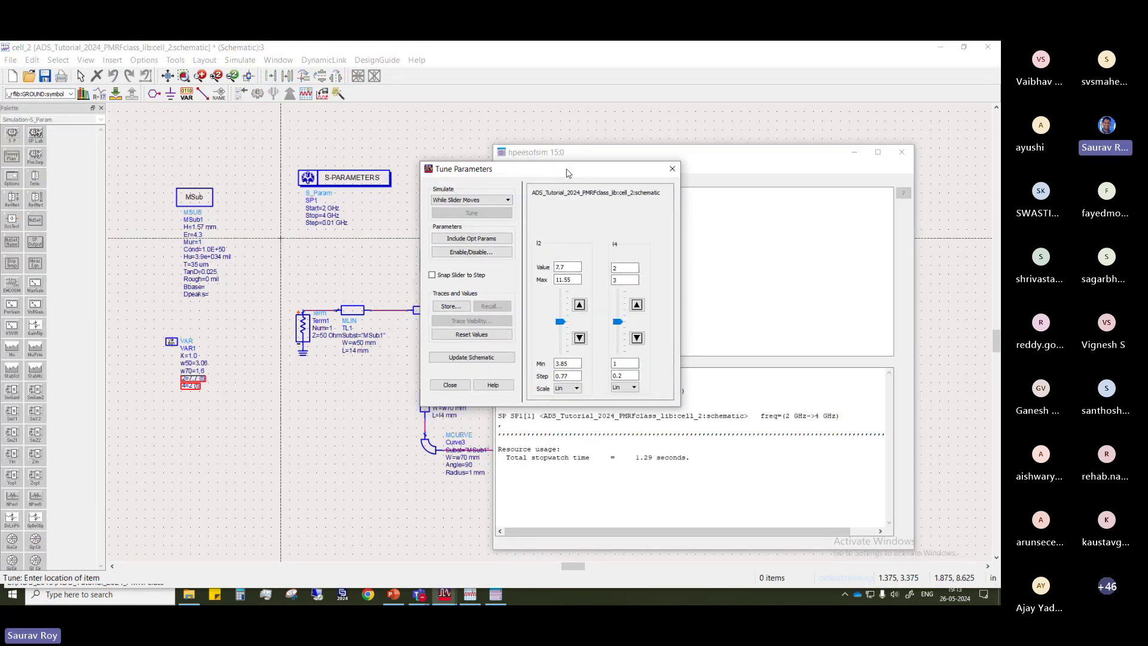
drag(649, 170, 387, 177)
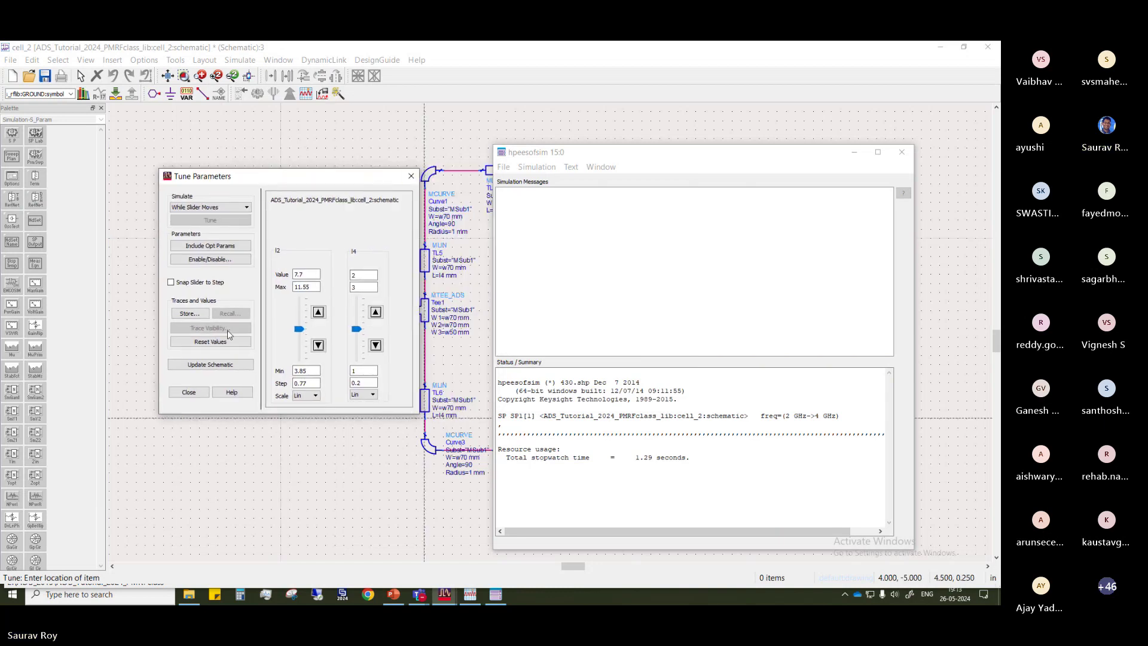
drag(300, 331, 300, 329)
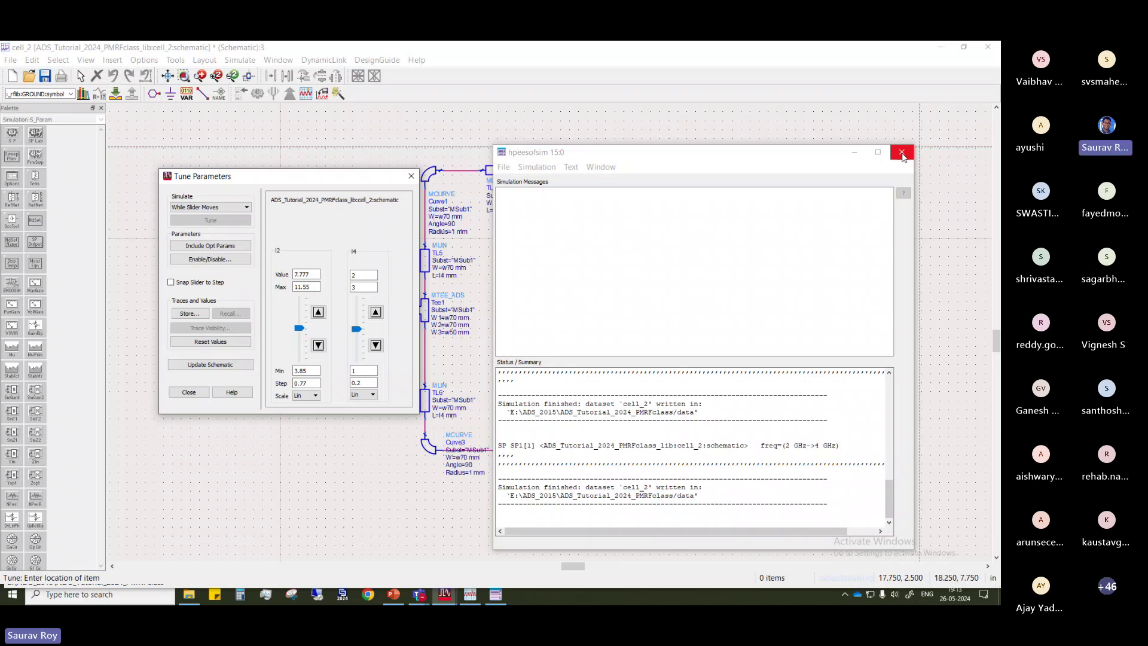
Close the simulation and data display windows, saving the cell_1 display, and end tuning without writing tuned values to the schematic
click(902, 154)
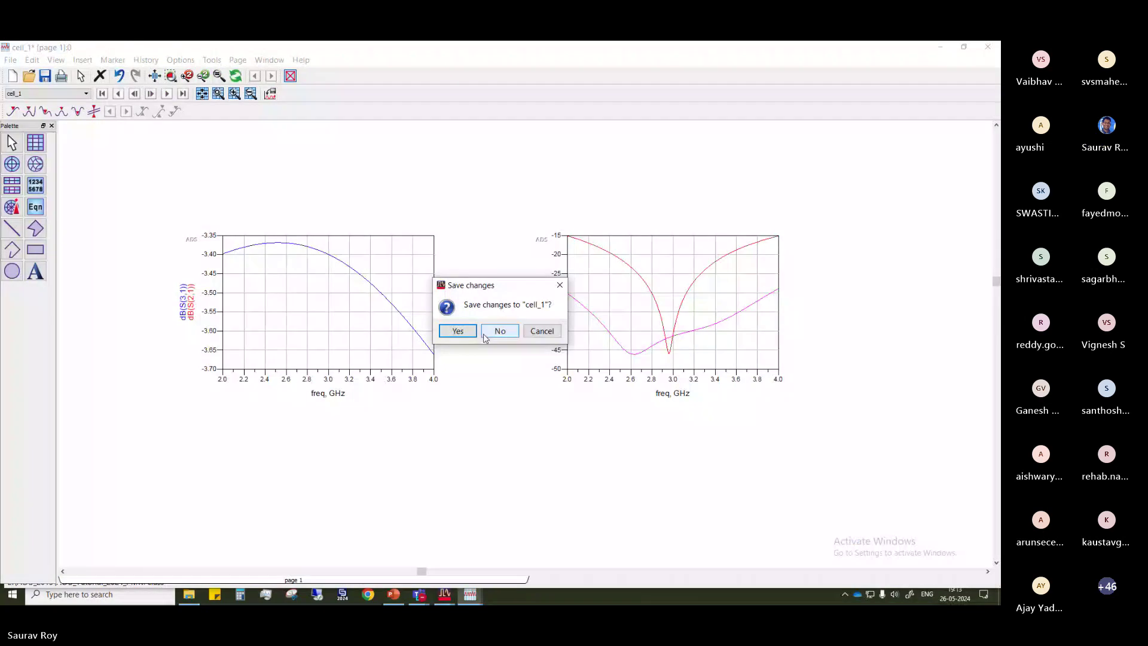
click(465, 328)
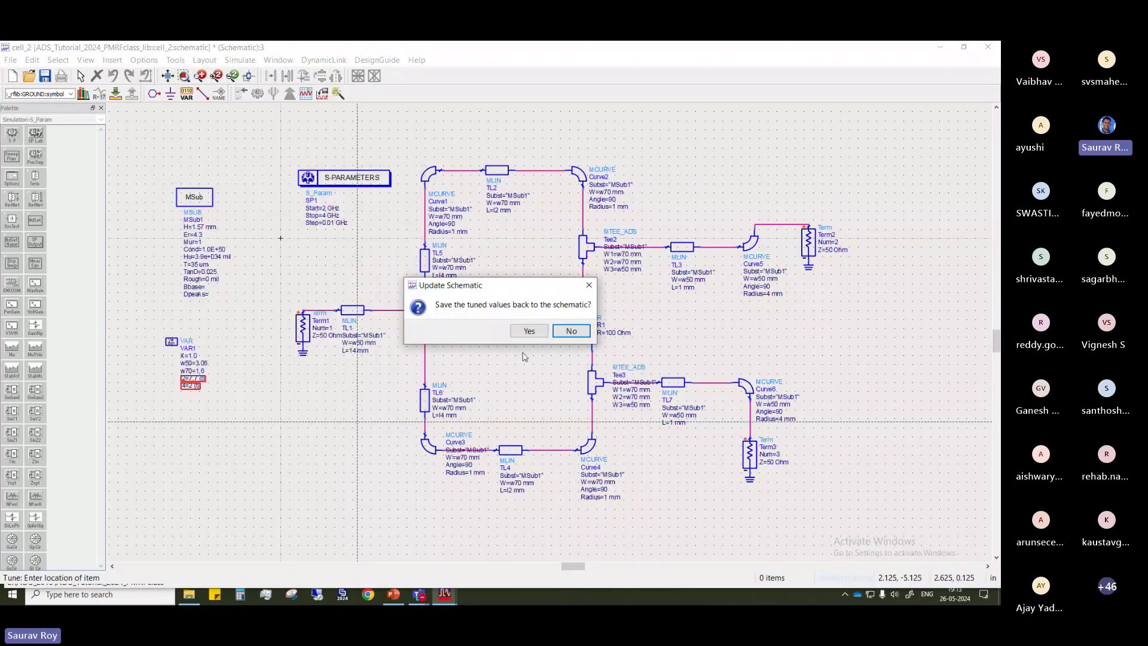
click(568, 333)
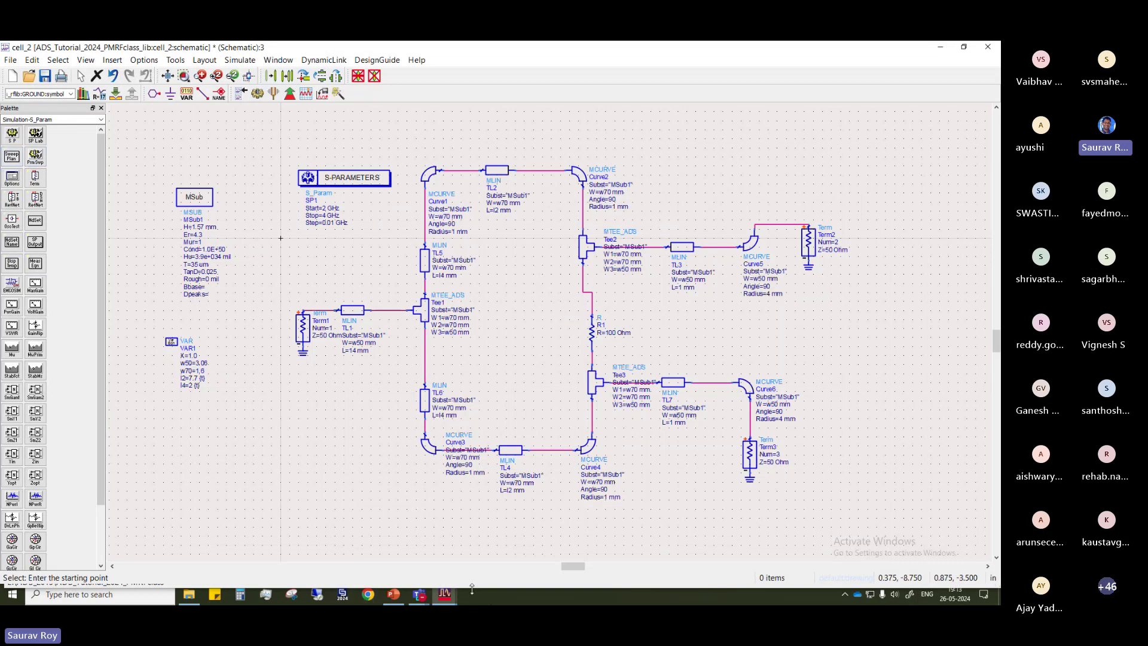
Check the workspace's cells and data display files in the main window, and return to the cell_2 schematic
click(445, 593)
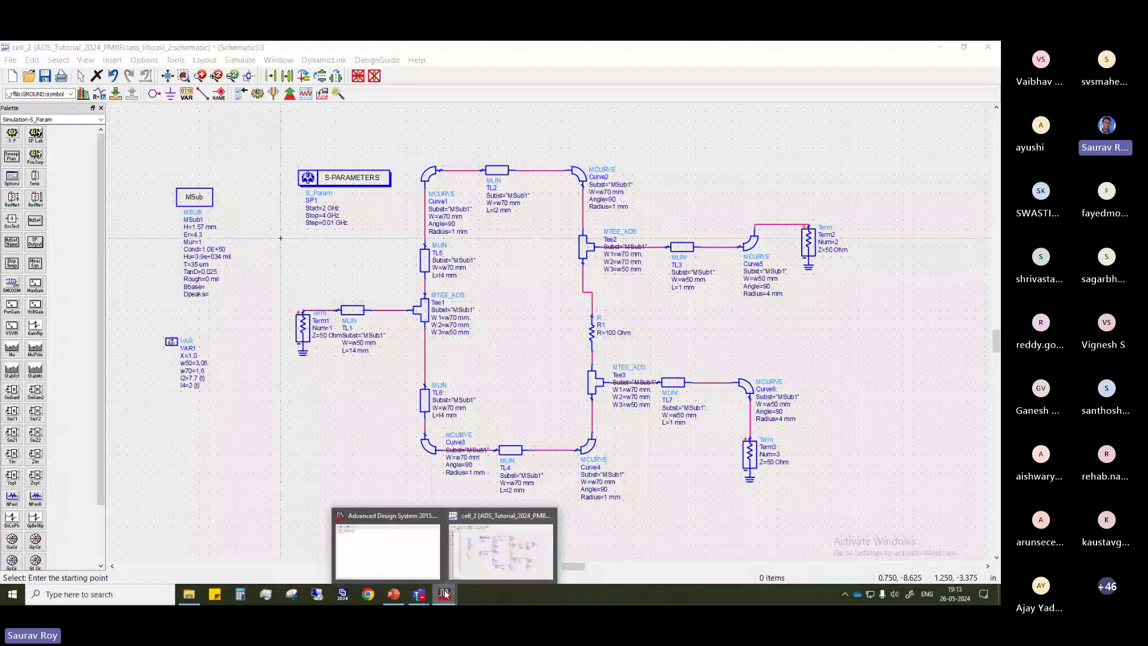
click(412, 538)
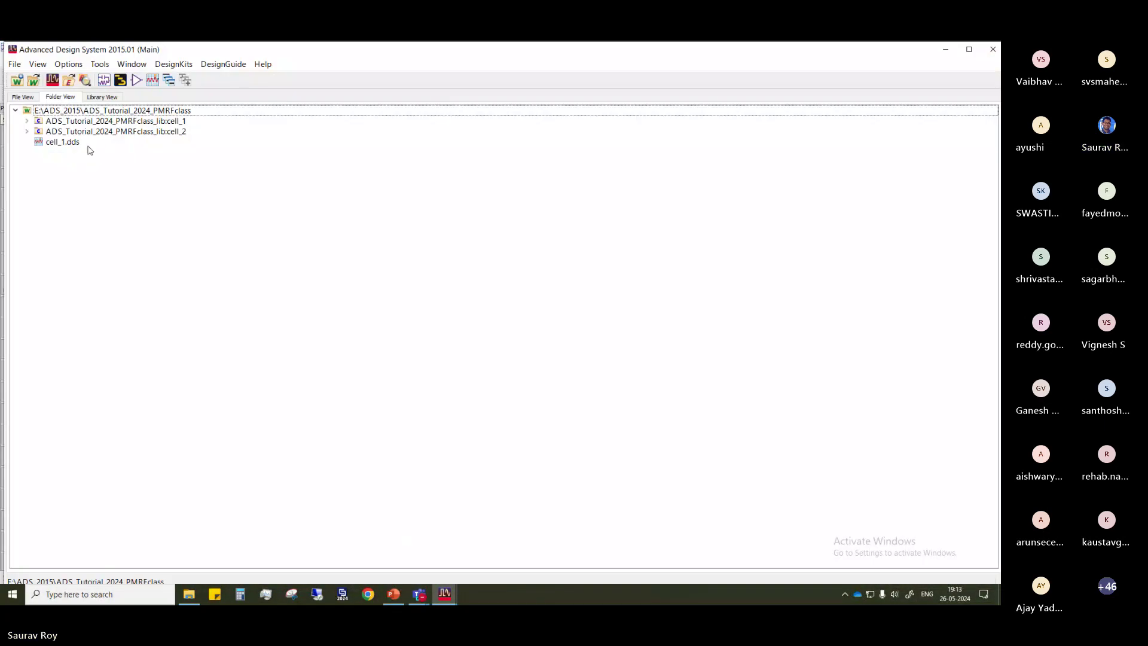
click(27, 130)
click(27, 131)
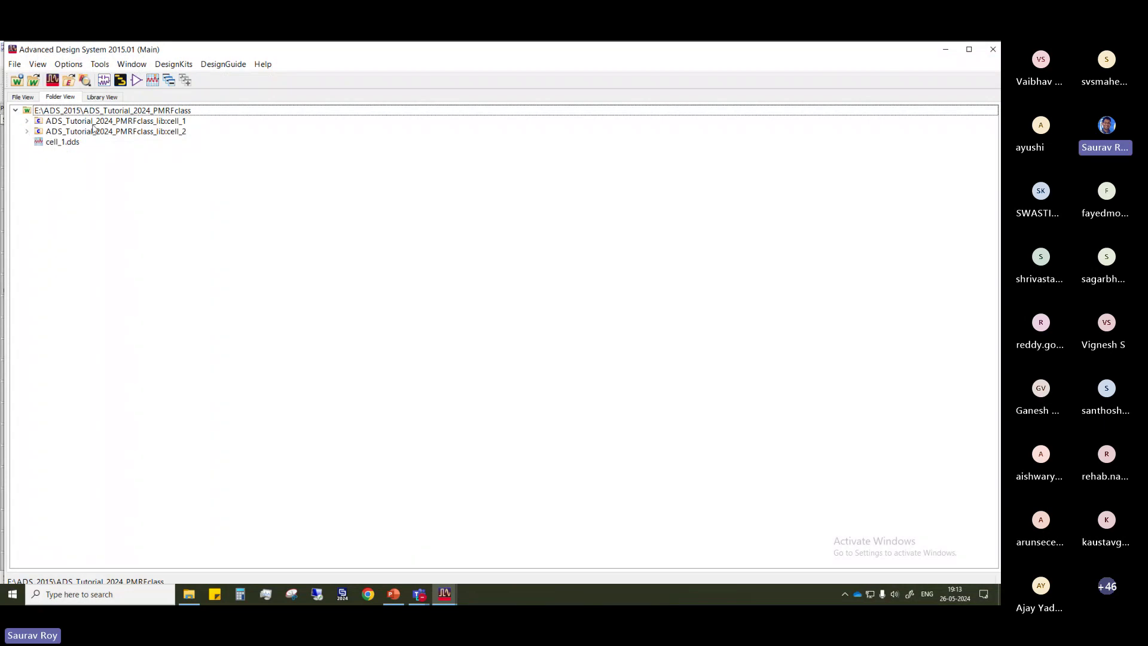
click(945, 50)
click(12, 134)
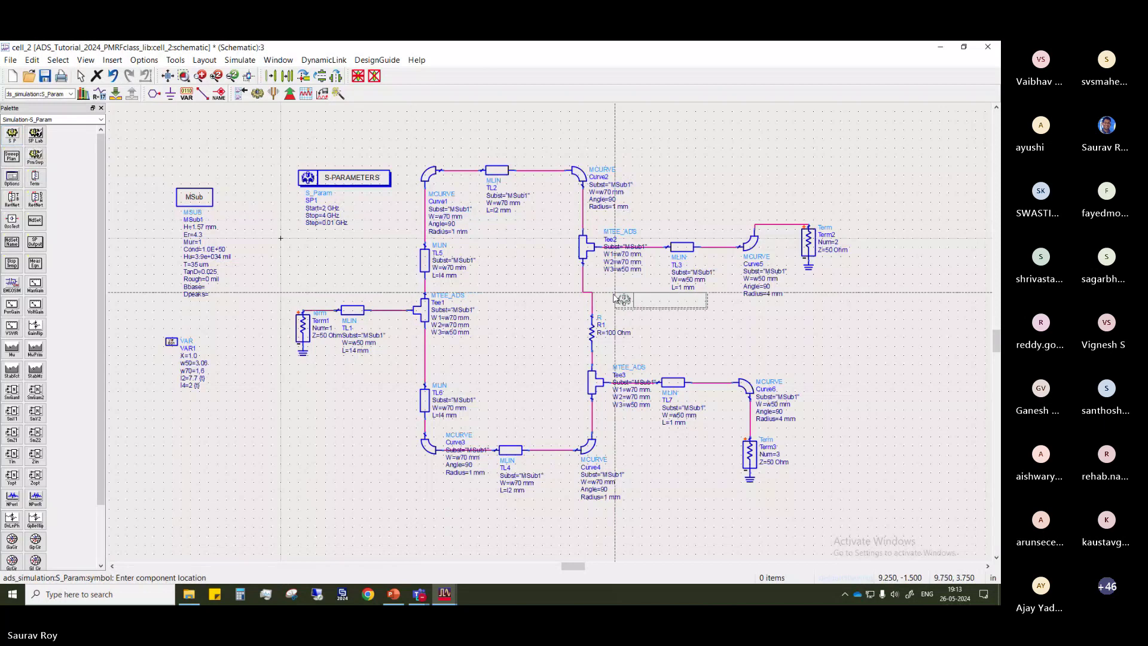
key(Escape)
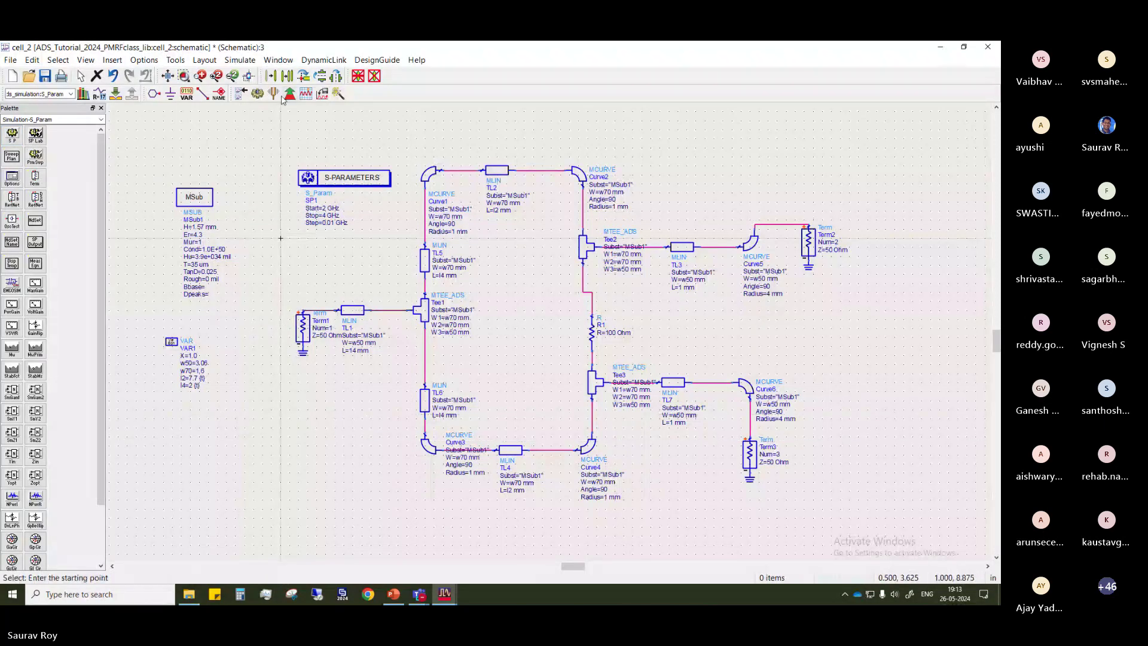
Simulate the cell_2 schematic and place a rectangular plot on its data display page
click(257, 94)
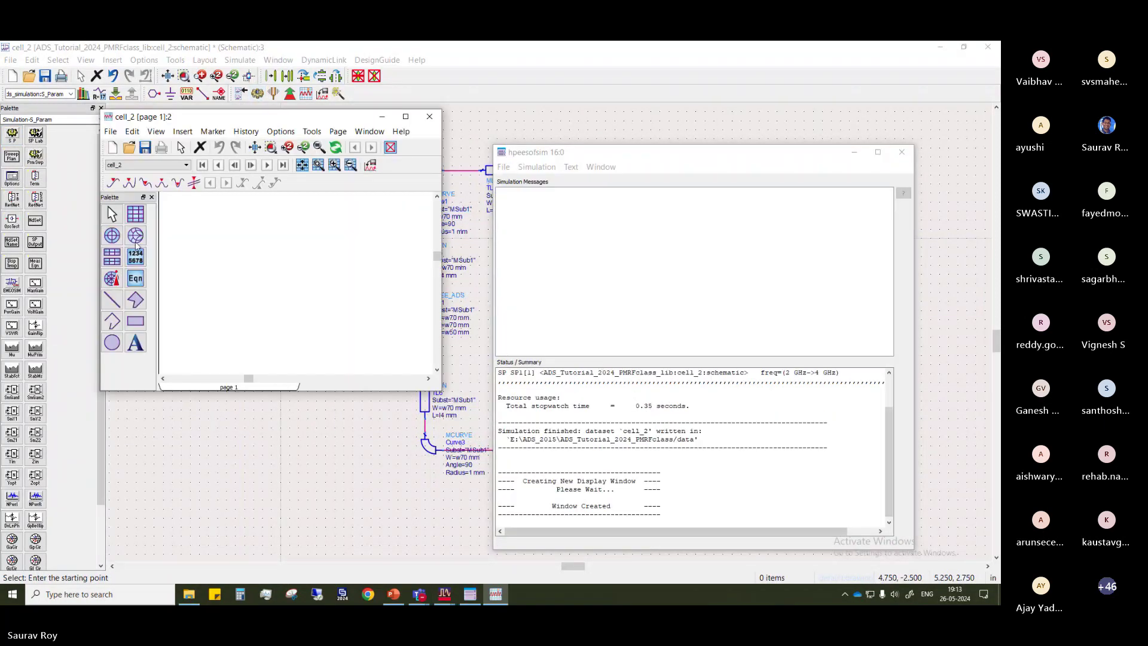
click(138, 221)
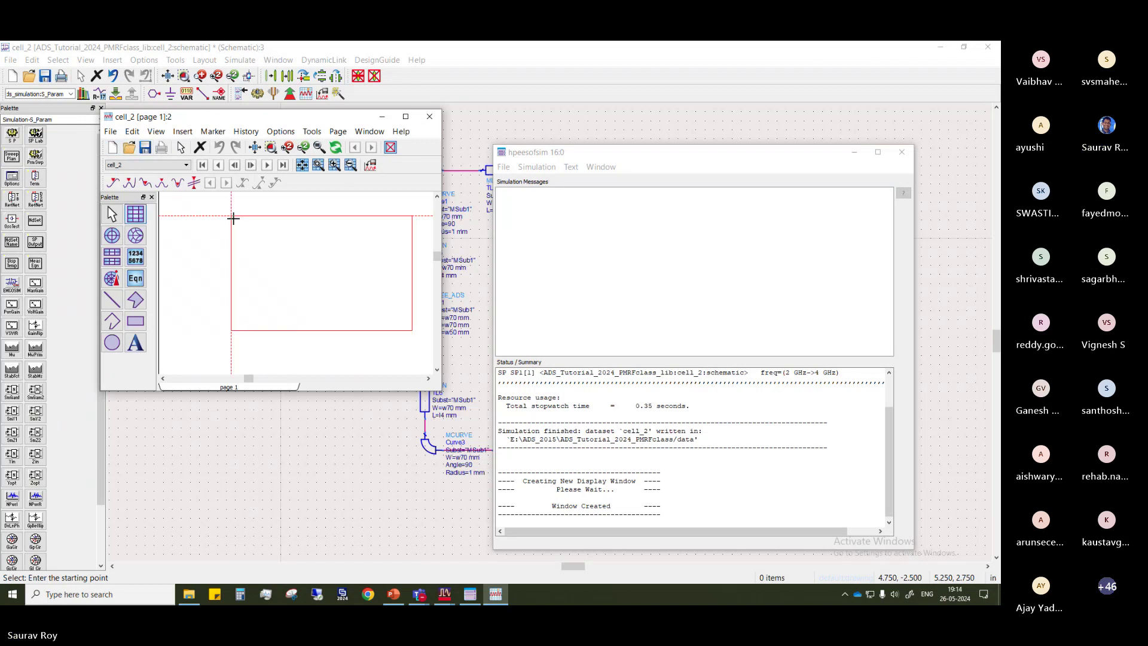
click(233, 217)
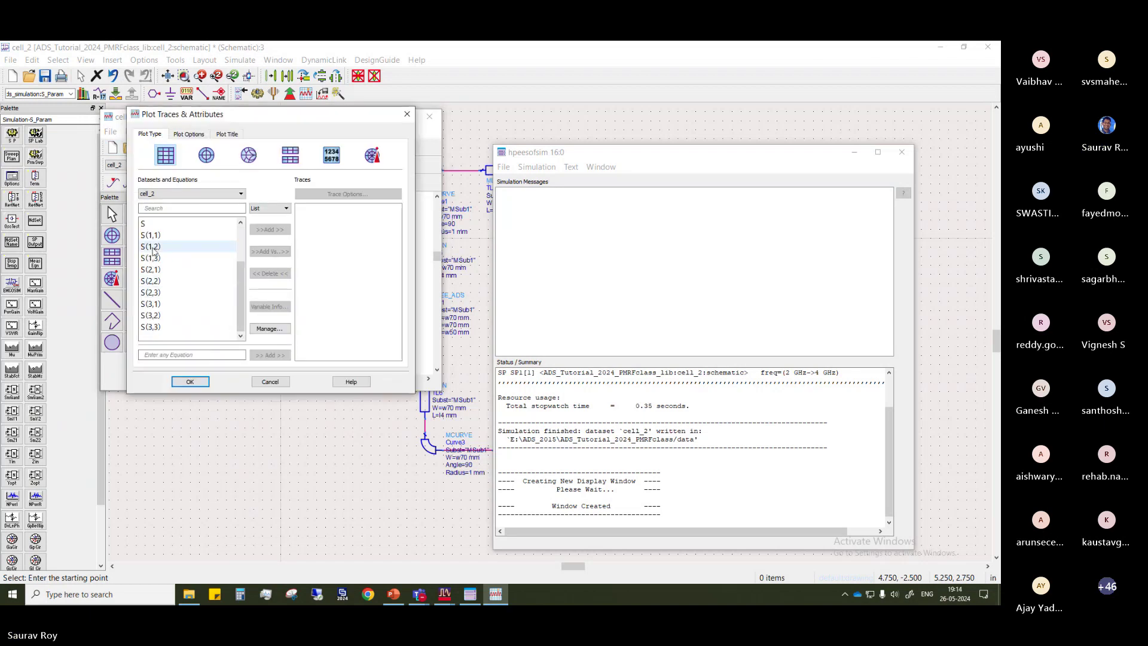
Add the S(1,1), S(2,2) and S(3,3) traces in dB to the plot
click(150, 235)
ctrl+click(154, 281)
ctrl+click(151, 327)
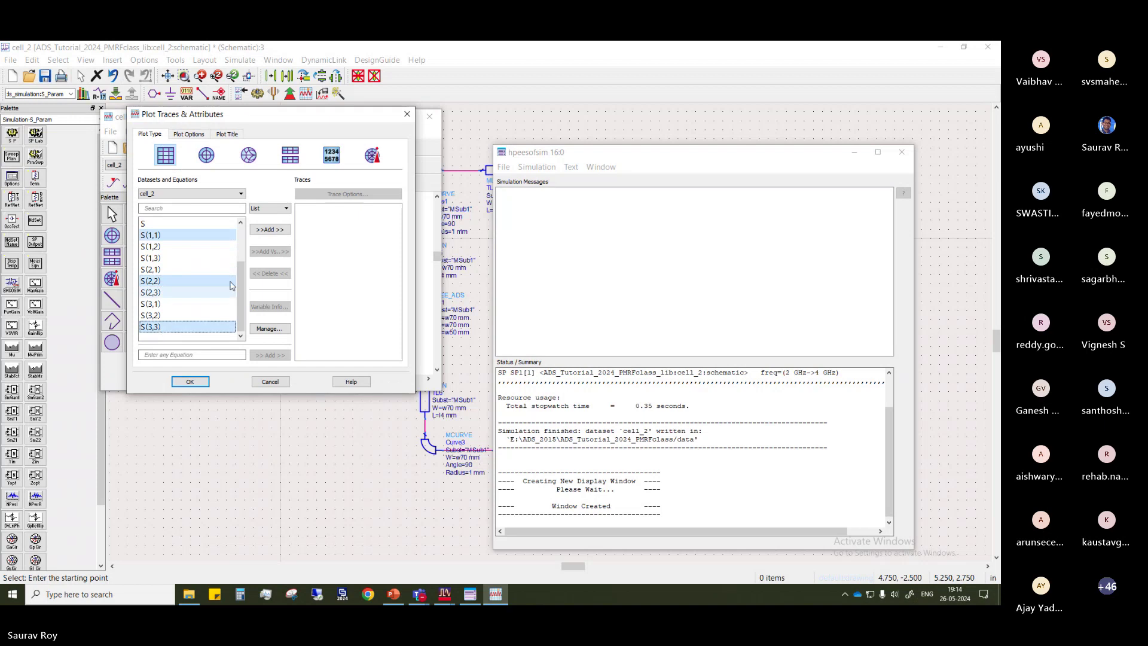
click(268, 229)
click(247, 321)
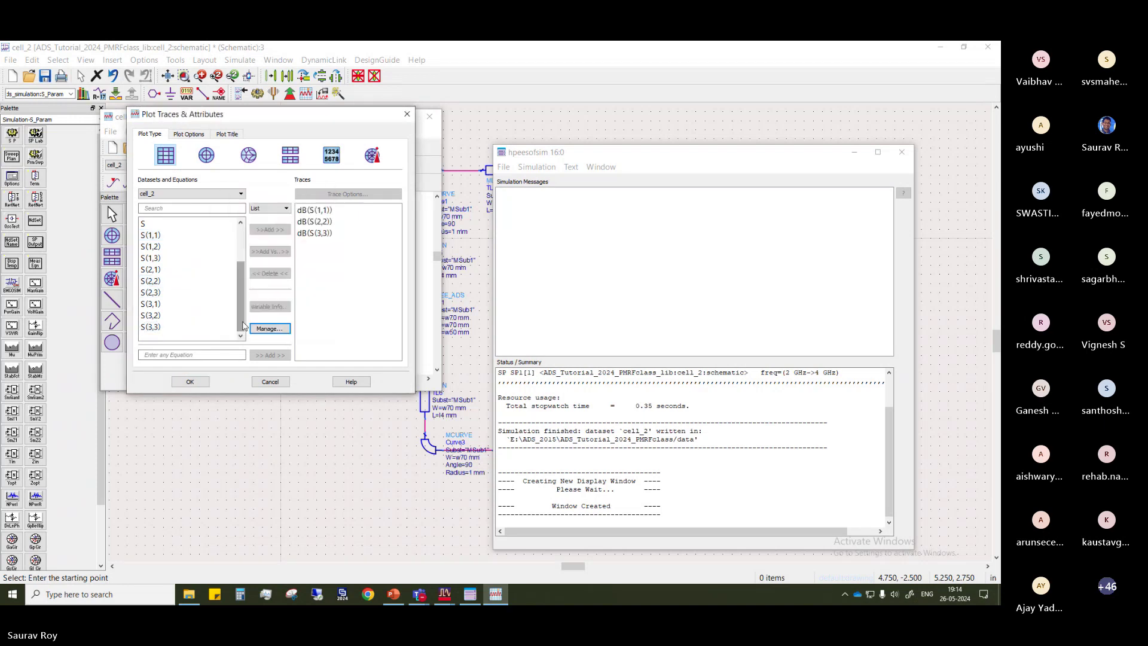
click(190, 382)
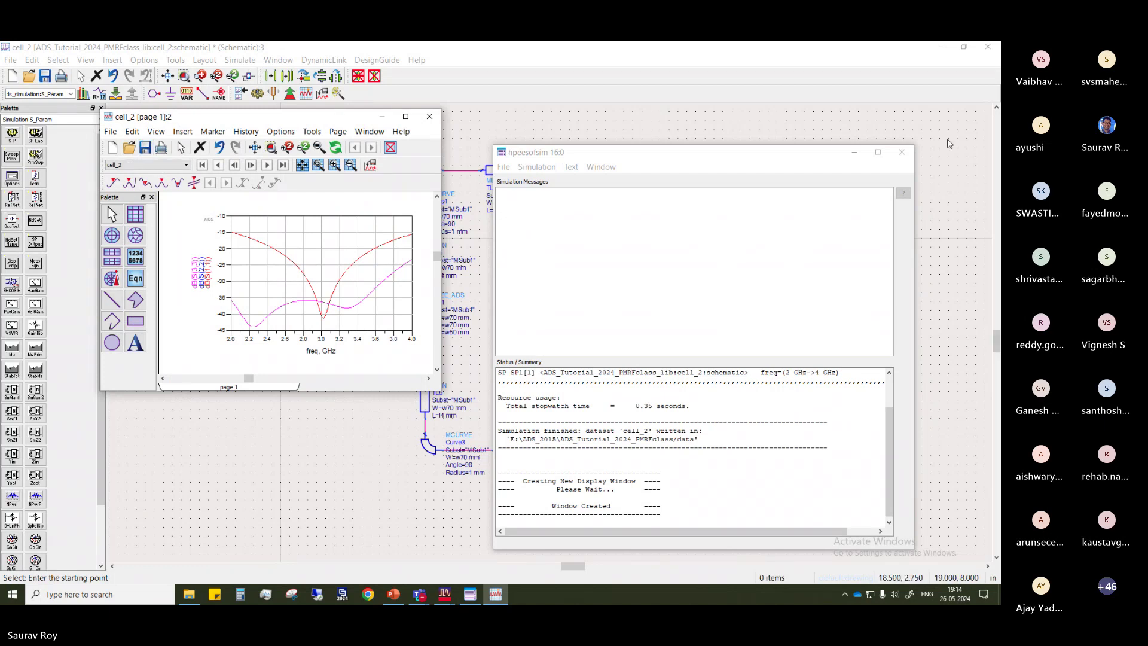
Move the plot window clear of the tuning area and start tuning, keeping the simulation status windows minimized
click(854, 153)
drag(251, 116, 708, 172)
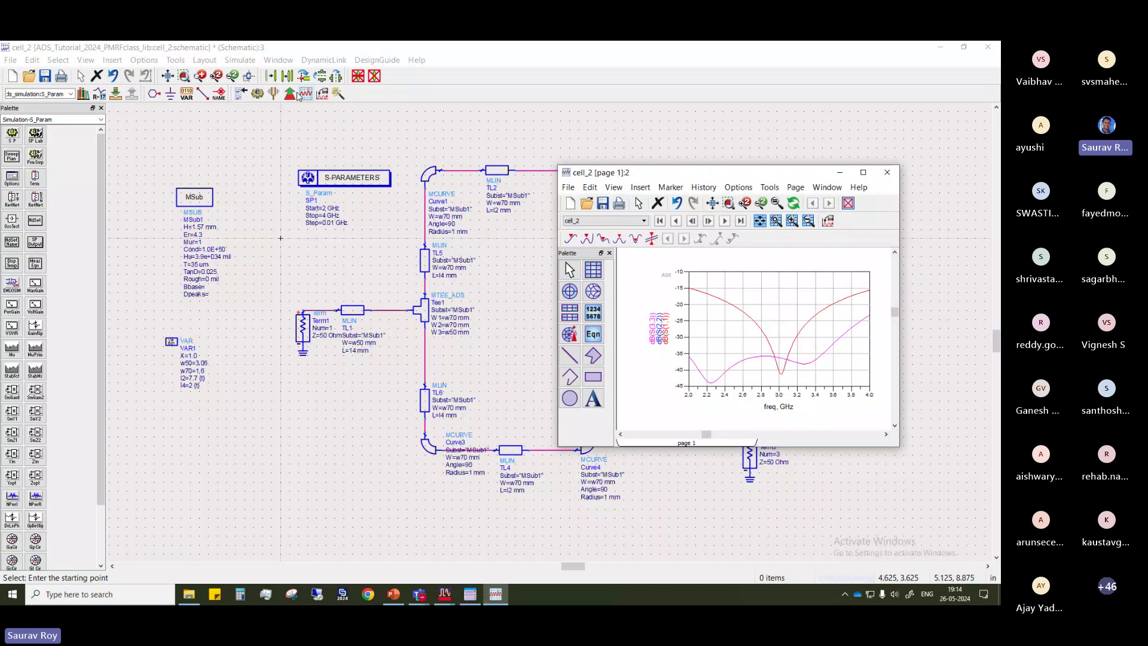
click(273, 93)
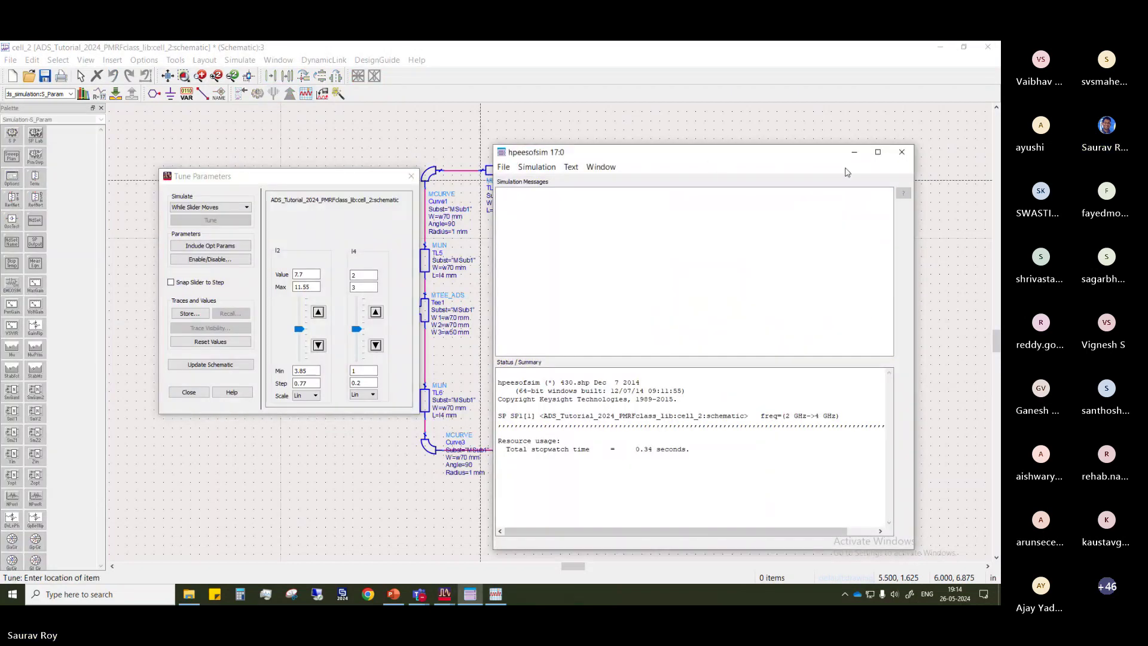
click(854, 152)
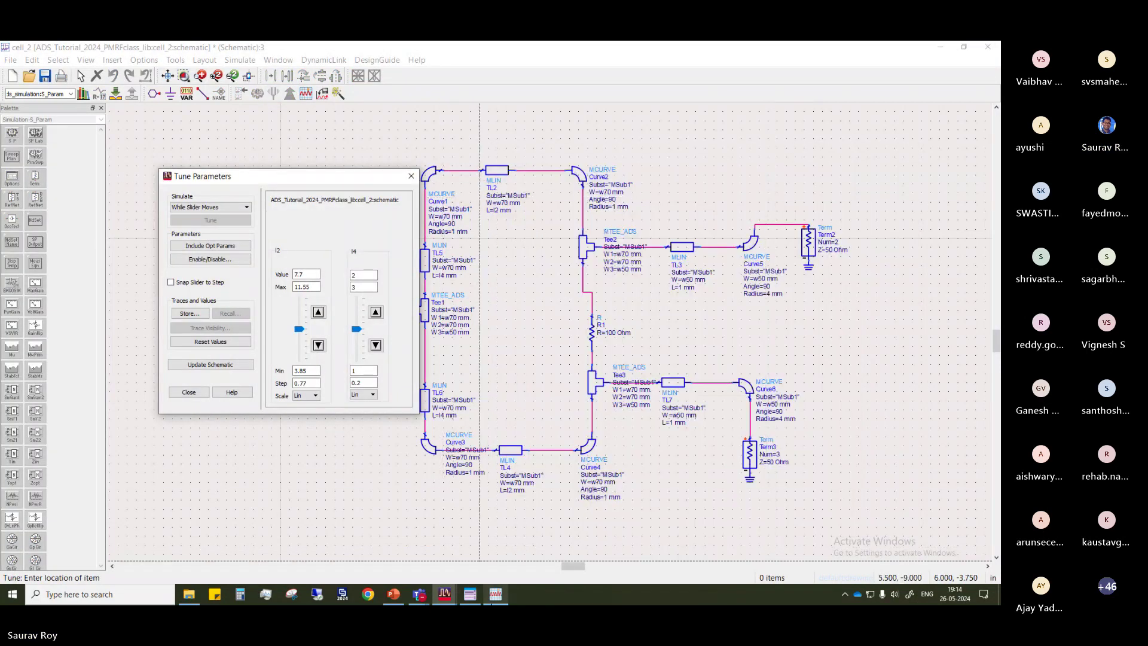
Bring the Tune Parameters dialog and the cell_2 plot window in front of the schematic and arrange them side by side
click(937, 49)
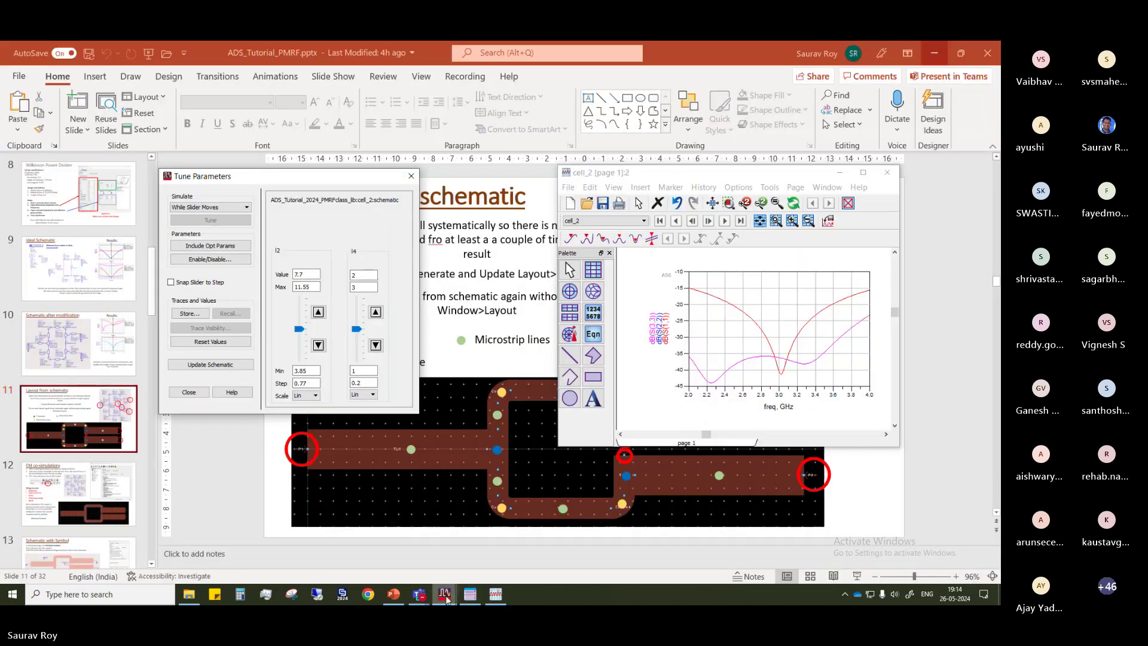
mouse_move(446, 599)
click(457, 553)
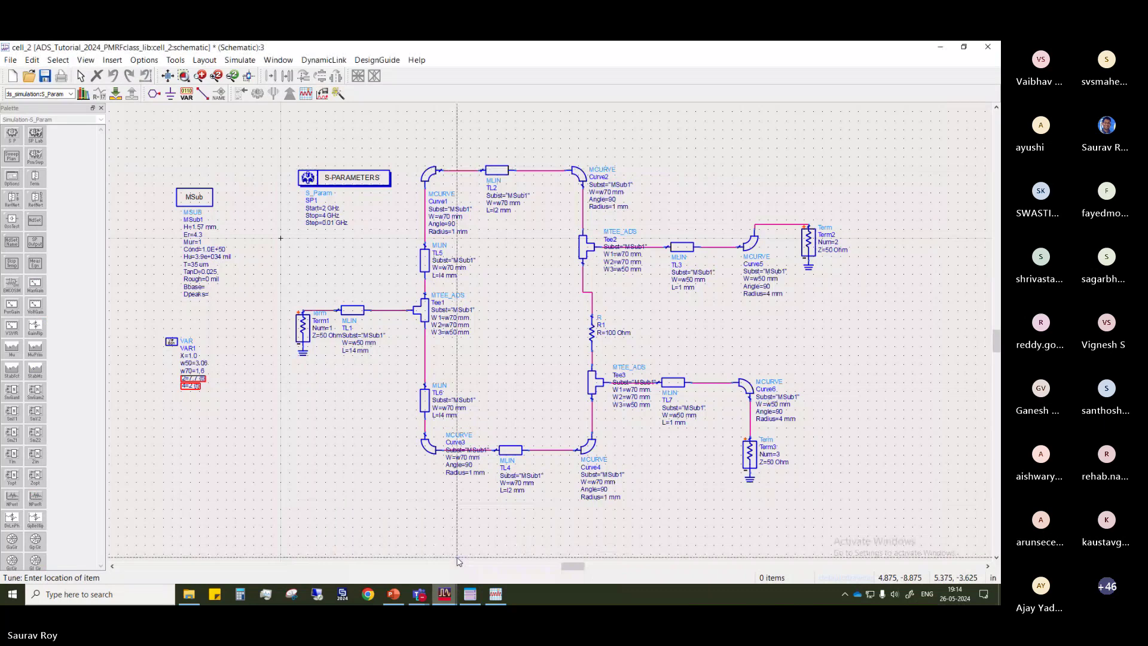
click(497, 595)
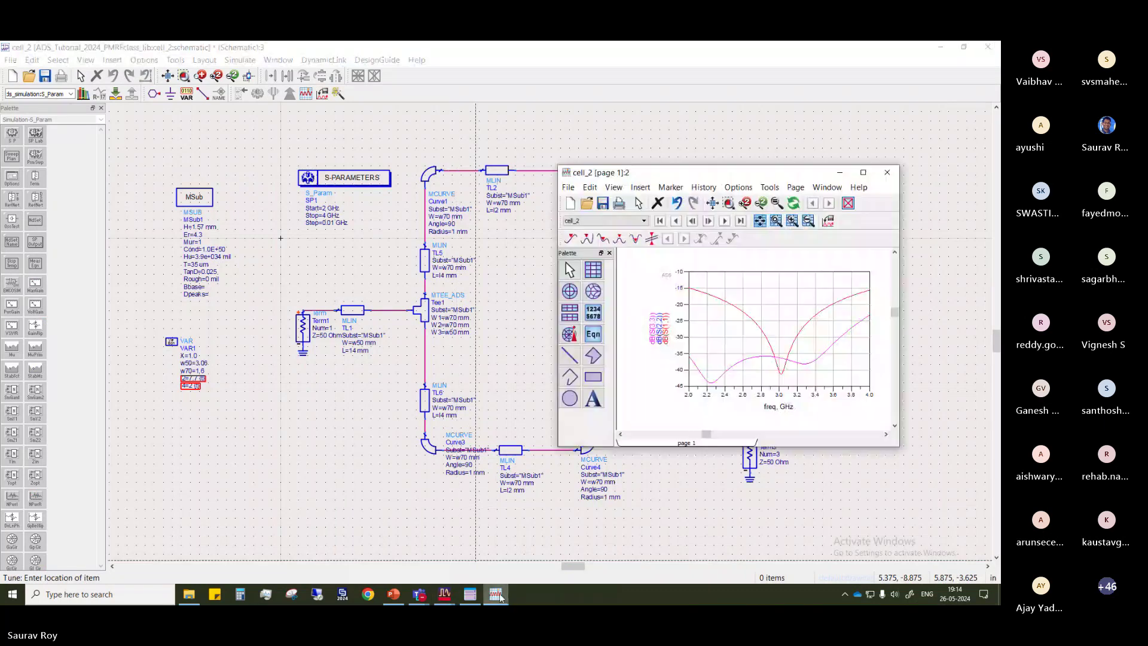
click(468, 598)
click(853, 151)
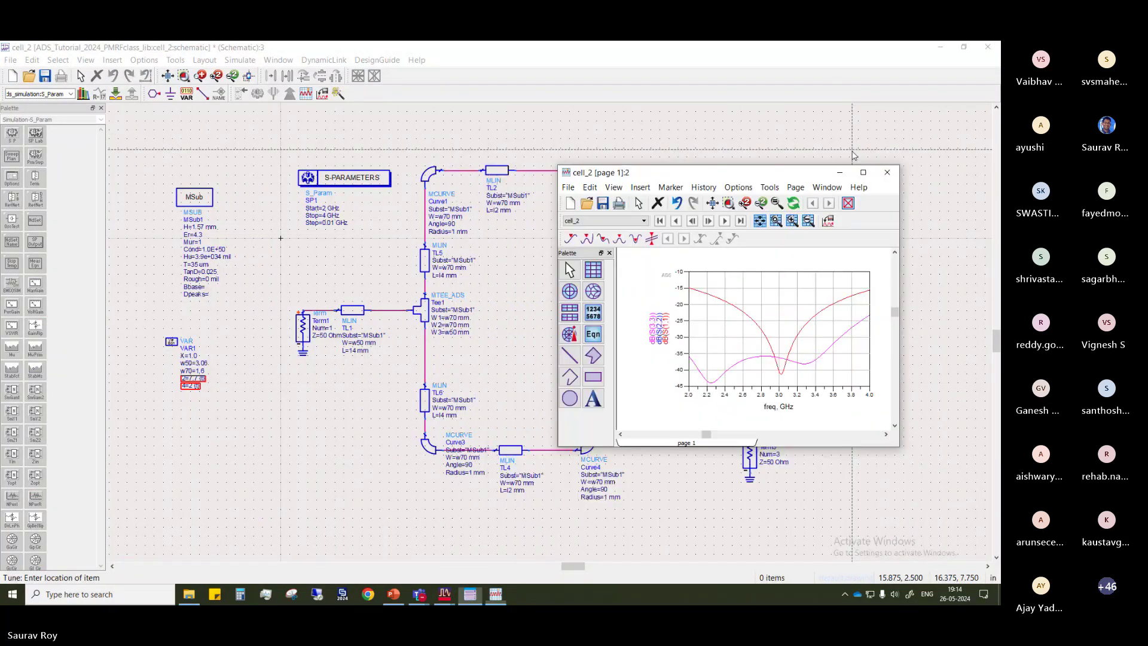
mouse_move(445, 599)
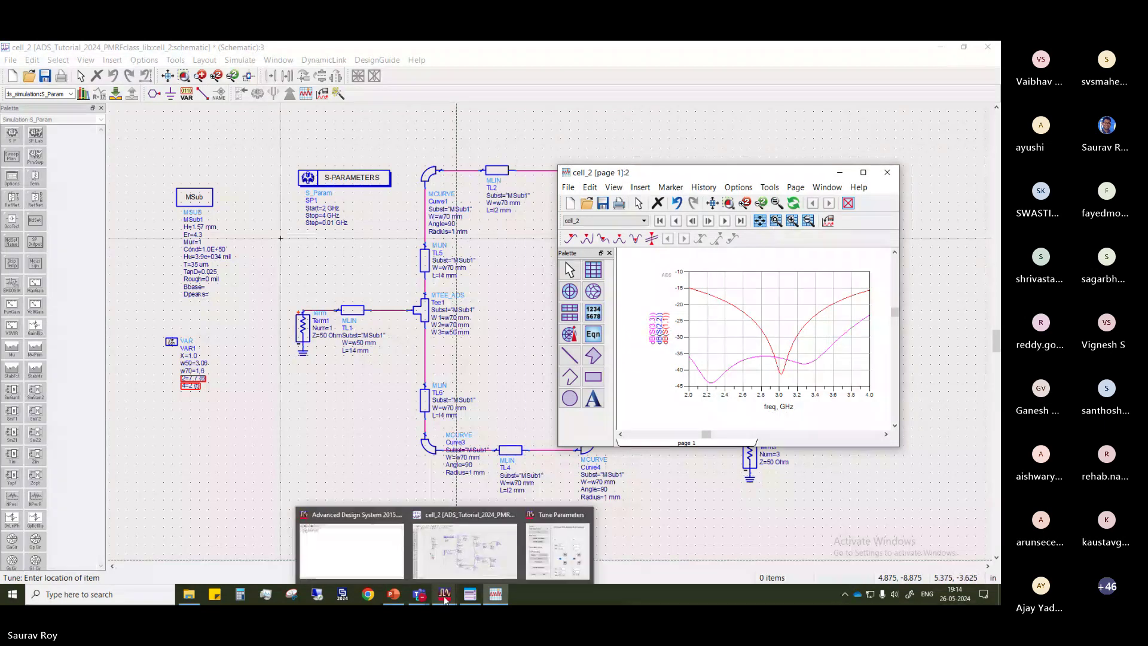
click(557, 547)
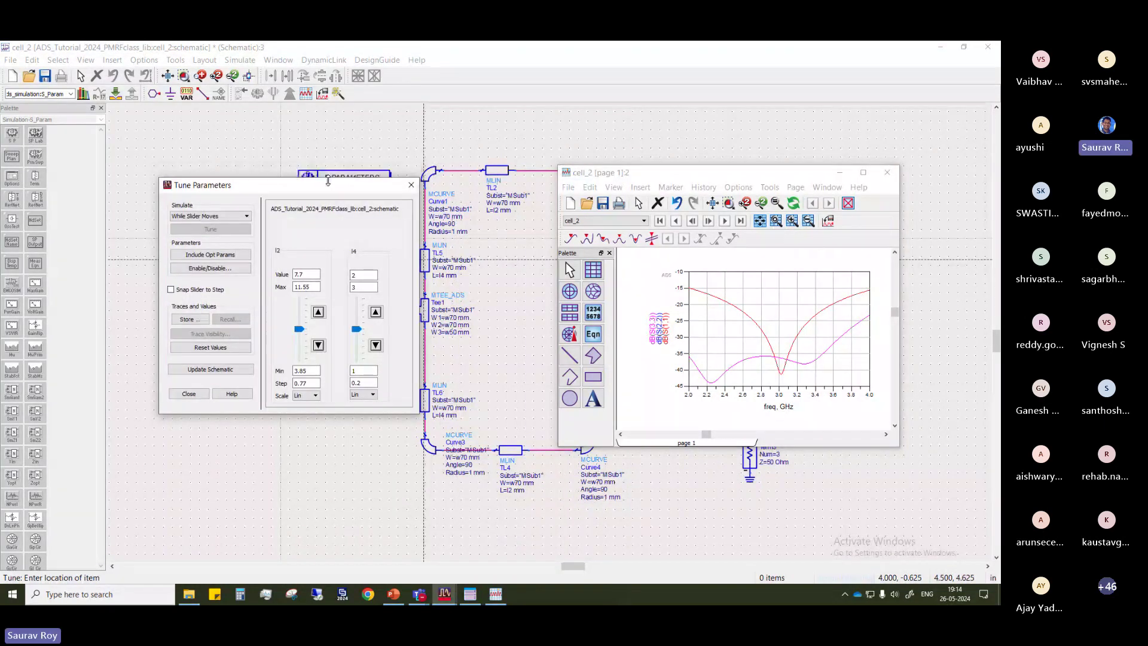
drag(328, 185, 277, 217)
drag(768, 173, 814, 171)
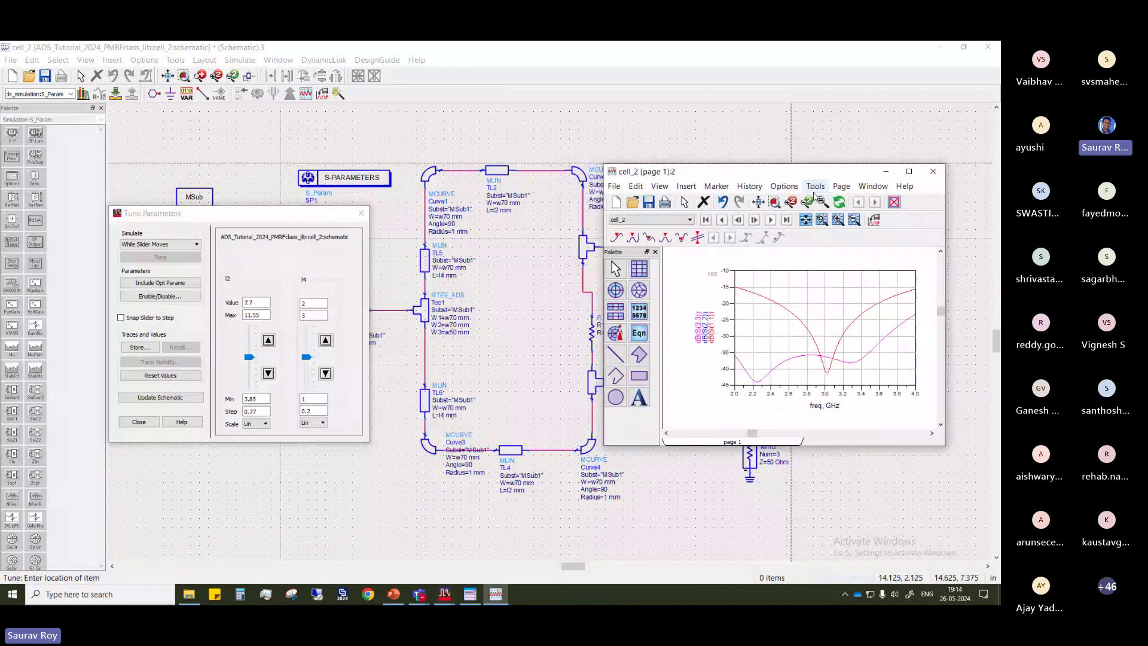
Bring the Tune Parameters dialog and the cell_2 plot window back to the front, and move the plot closer to the dialog
click(424, 259)
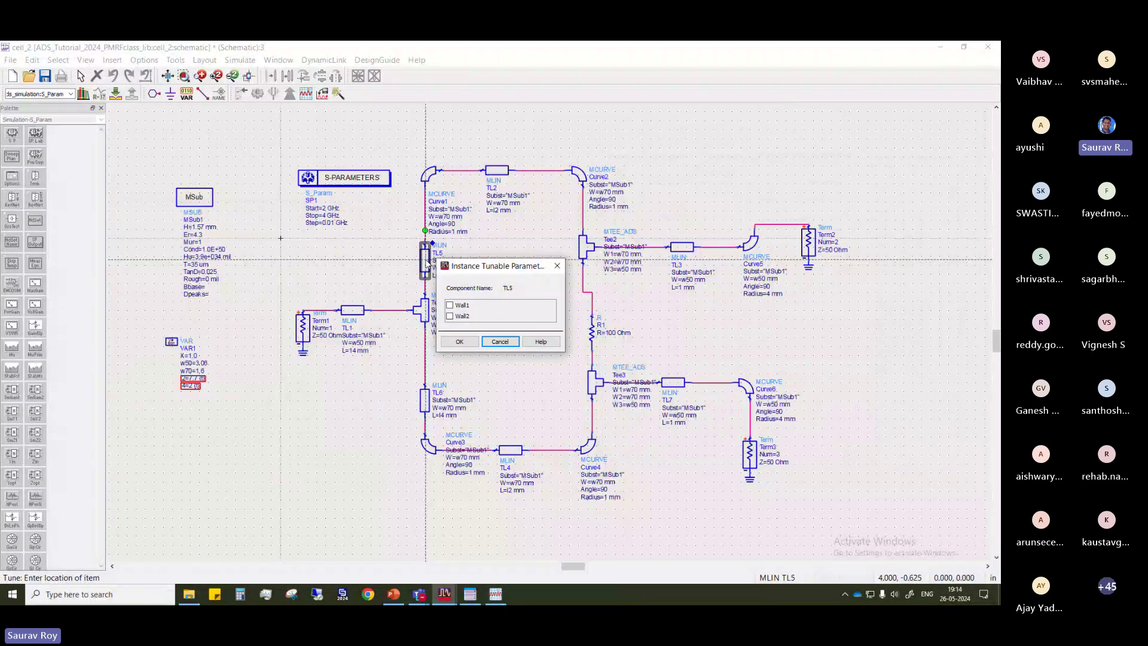
click(496, 170)
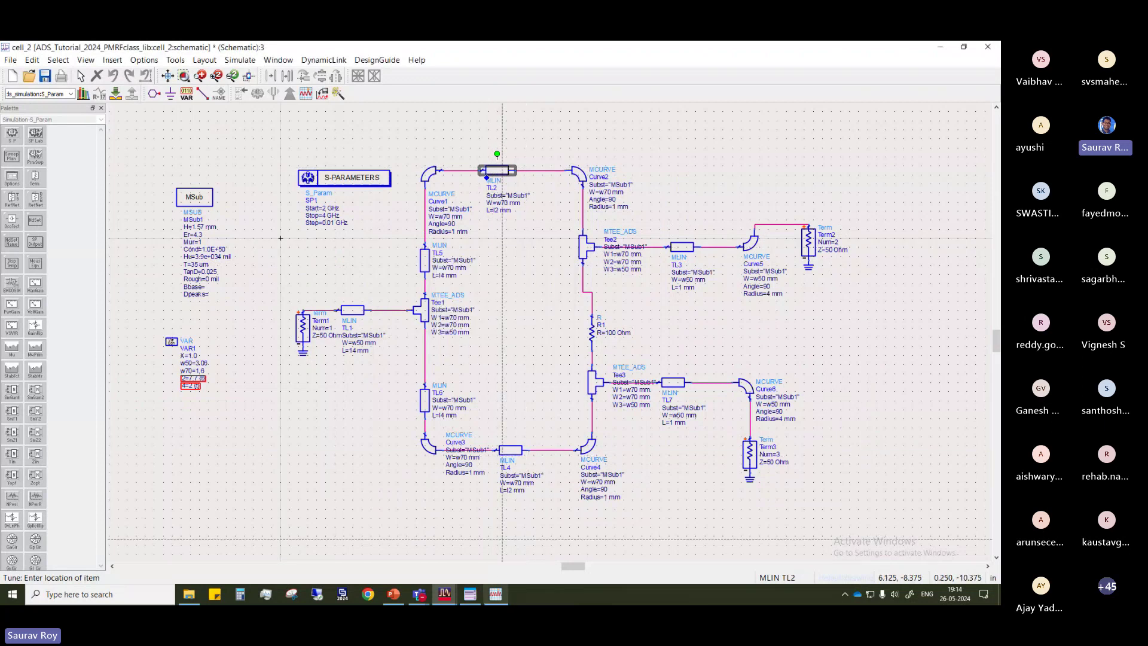
mouse_move(444, 593)
click(573, 540)
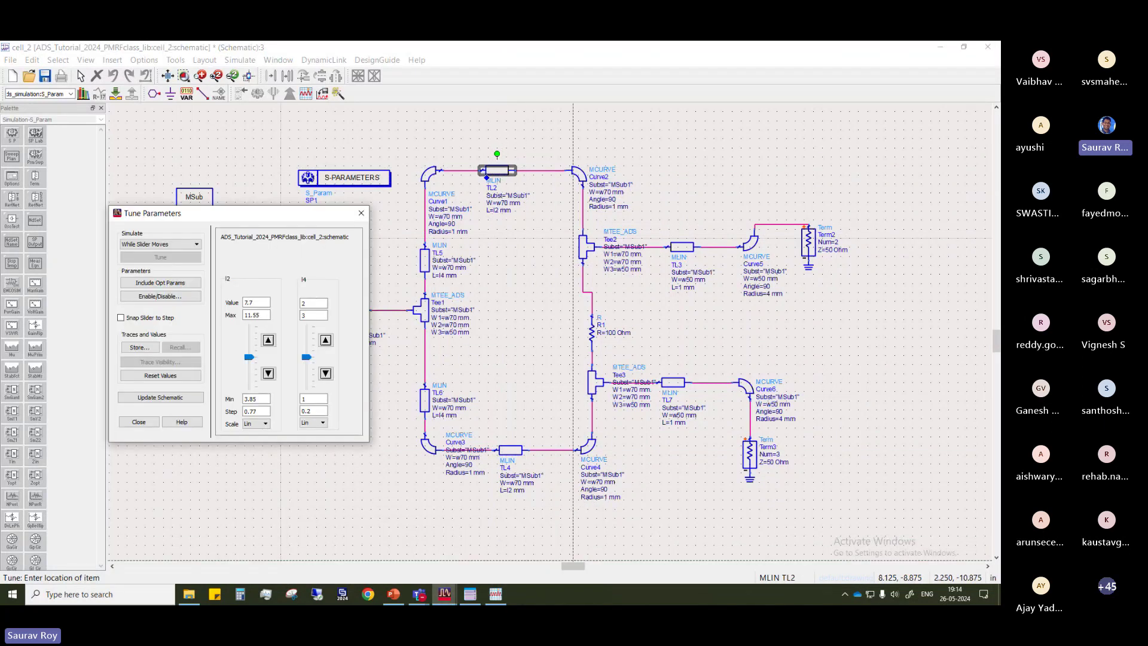
click(495, 593)
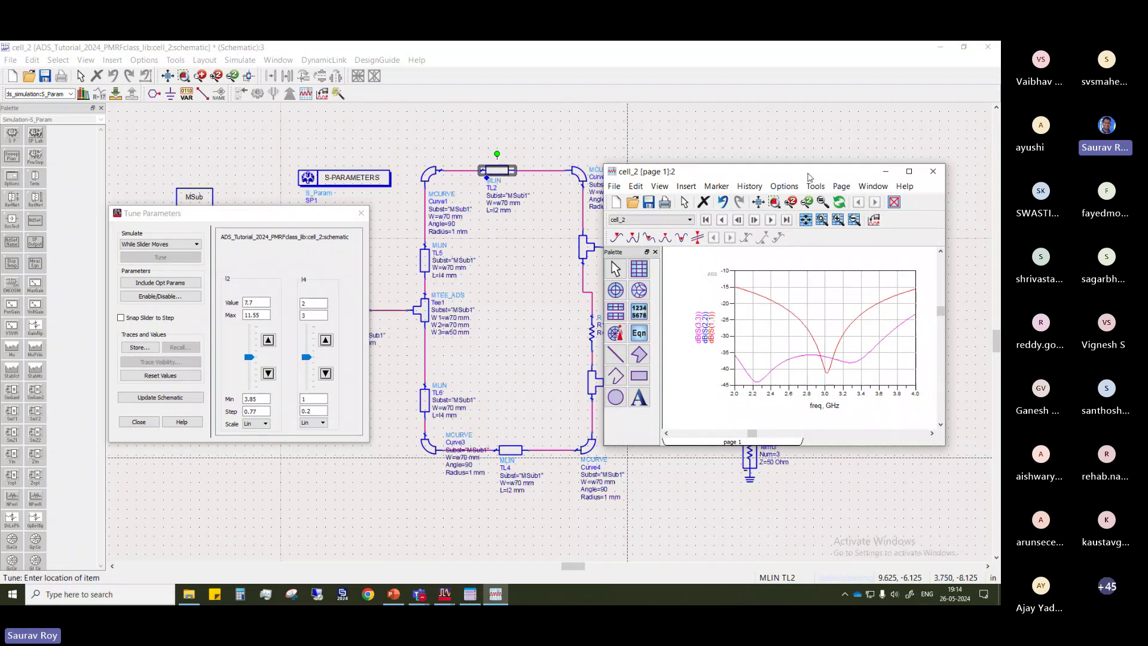
drag(808, 176, 711, 179)
Tune l2 to 8.239 and l4 to 1.88 with their sliders while watching the S-parameter traces
drag(251, 357, 310, 363)
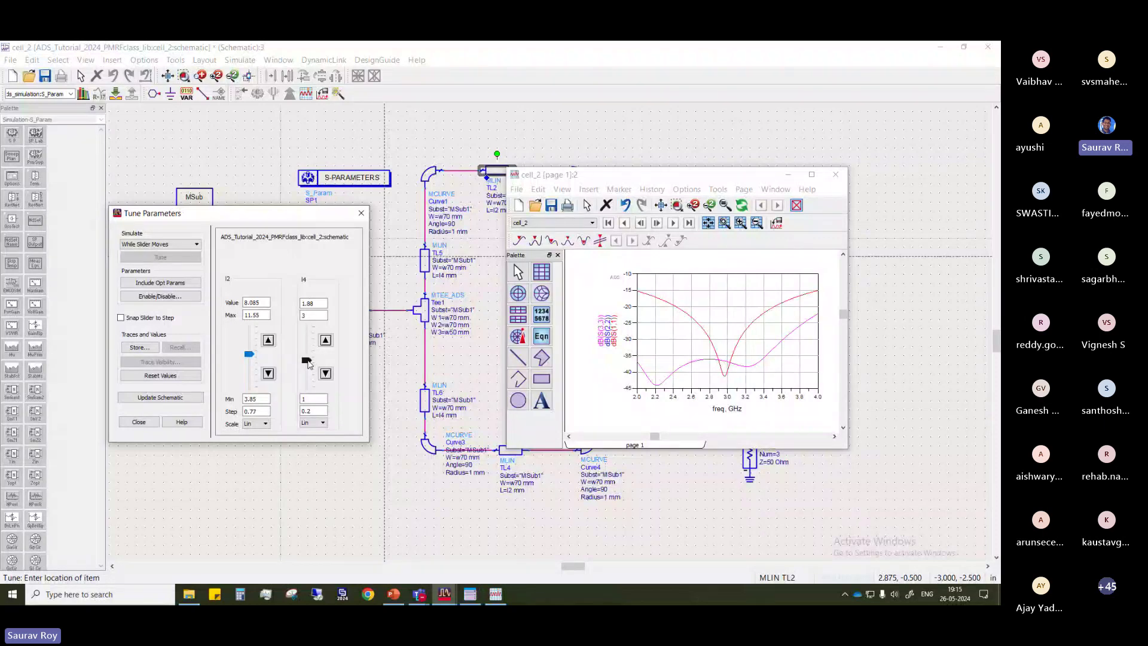
drag(309, 364, 308, 363)
mouse_move(248, 355)
mouse_down()
mouse_move(249, 369)
mouse_move(243, 353)
mouse_up()
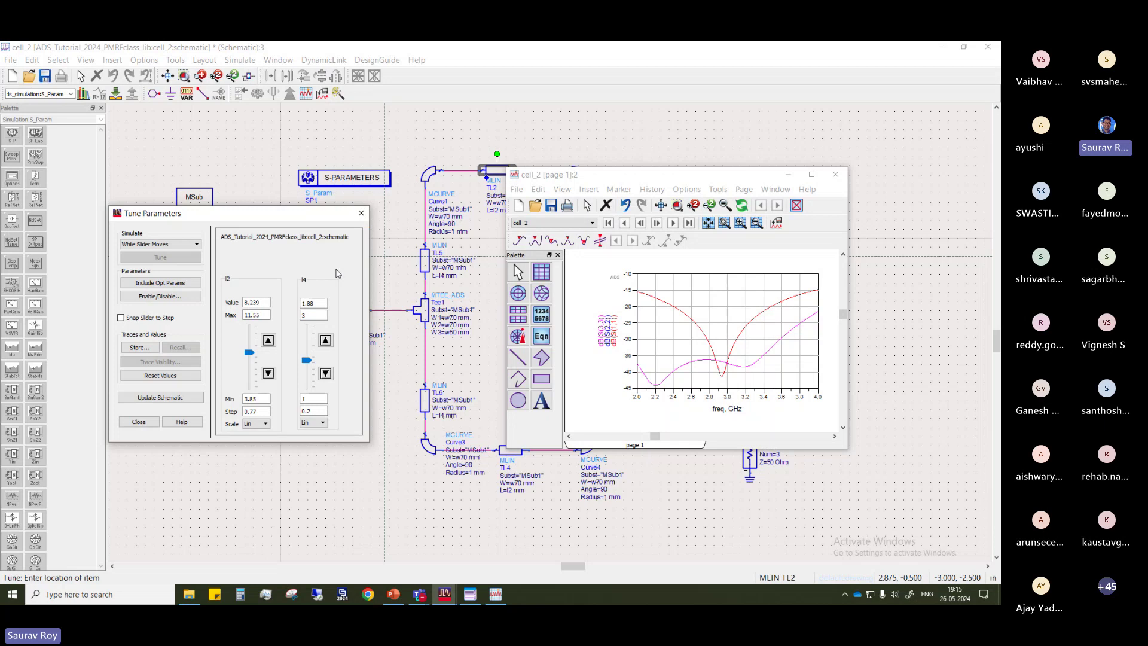
End tuning without saving the tuned values to the schematic, and close the simulation status and plot windows
click(361, 213)
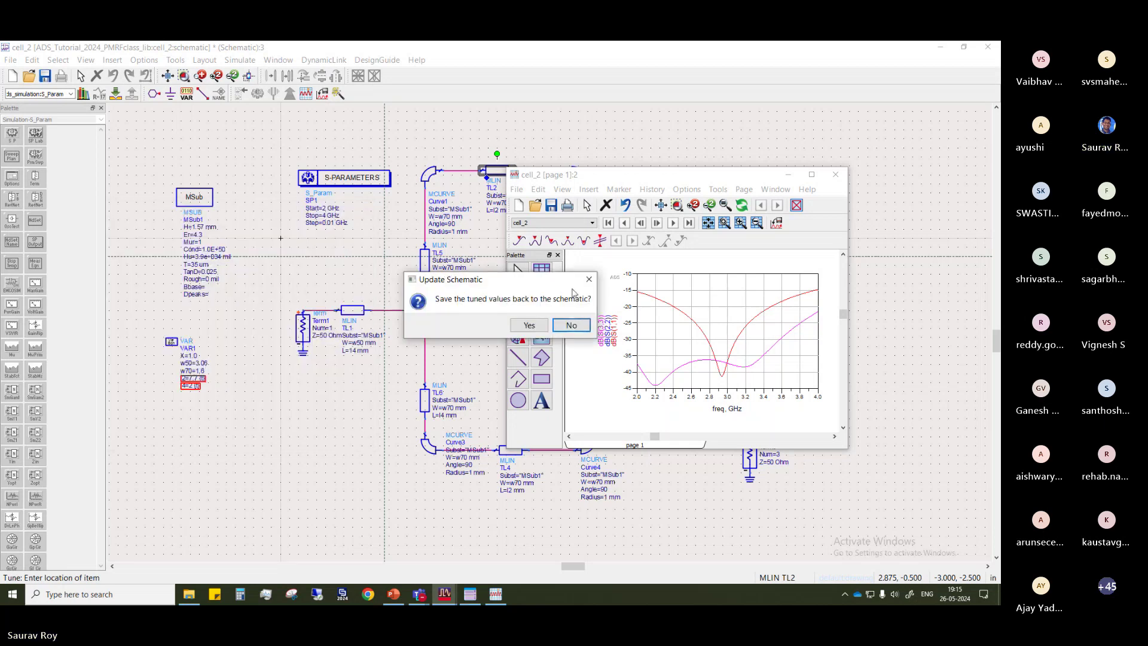
drag(505, 312, 470, 339)
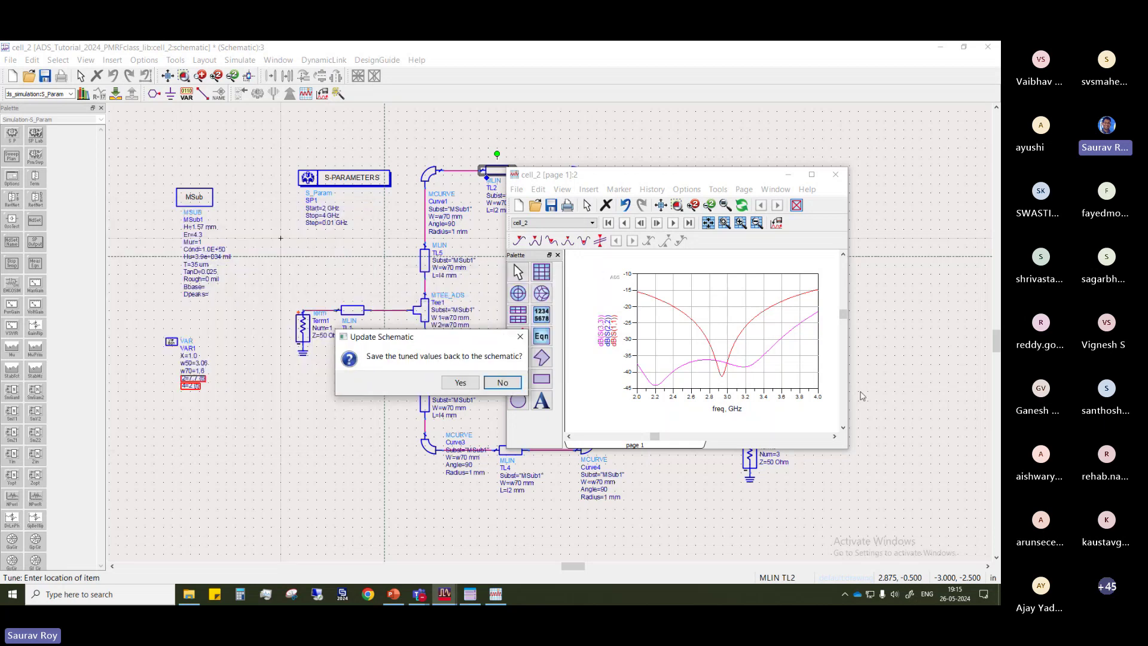
click(505, 383)
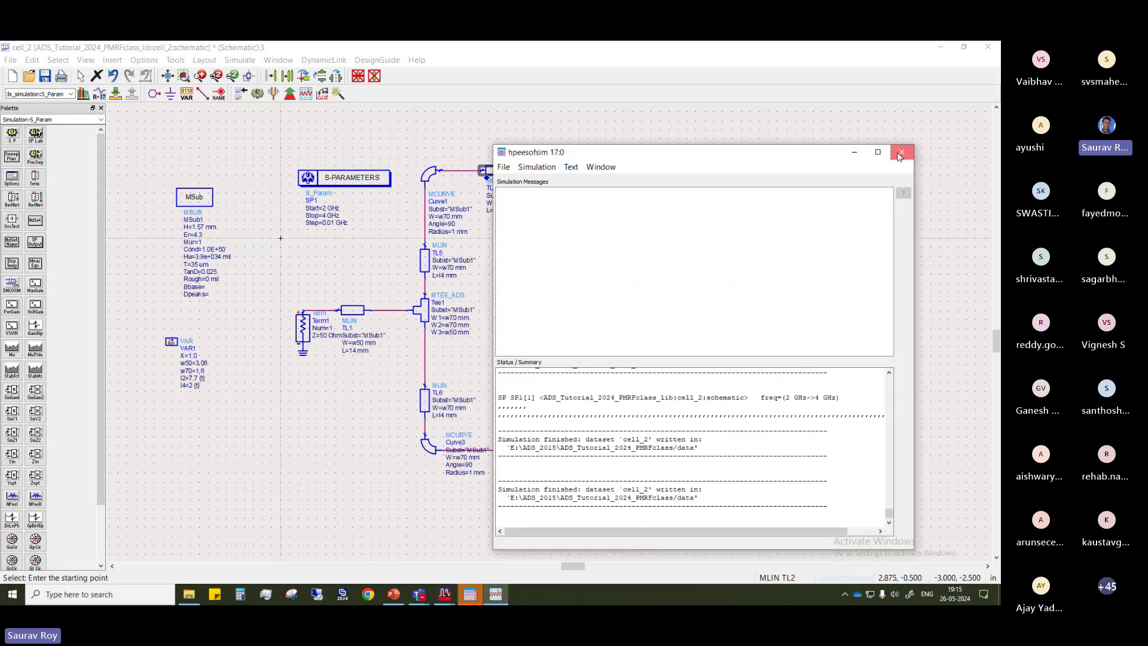
click(904, 150)
click(839, 174)
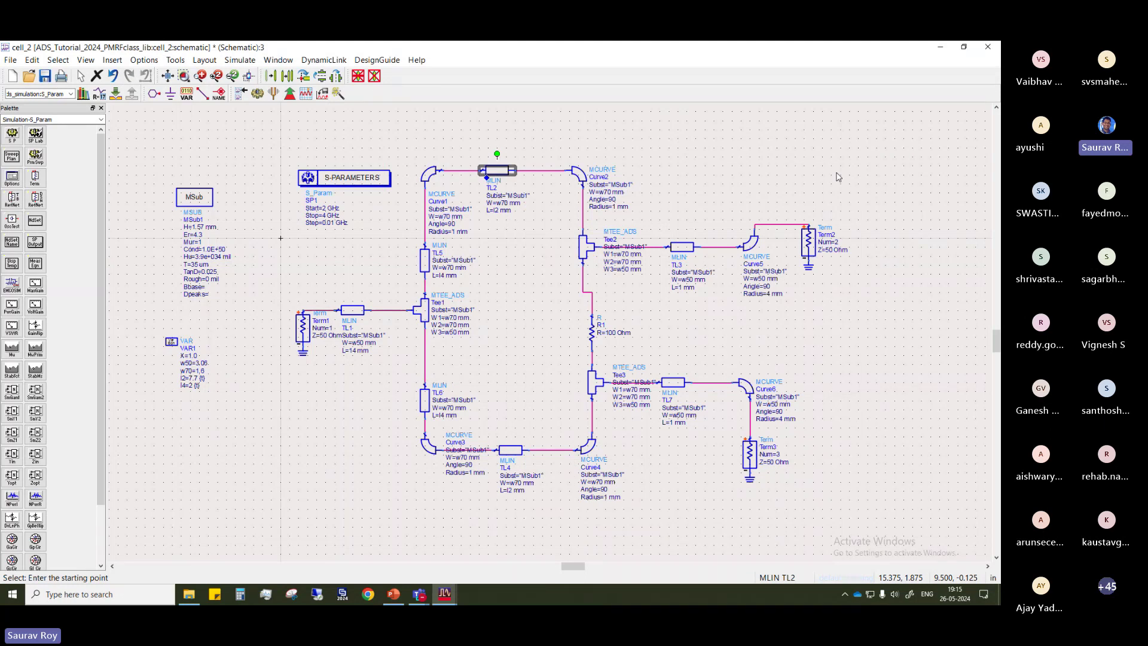
Save the cell_2 schematic and minimize its window
click(591, 329)
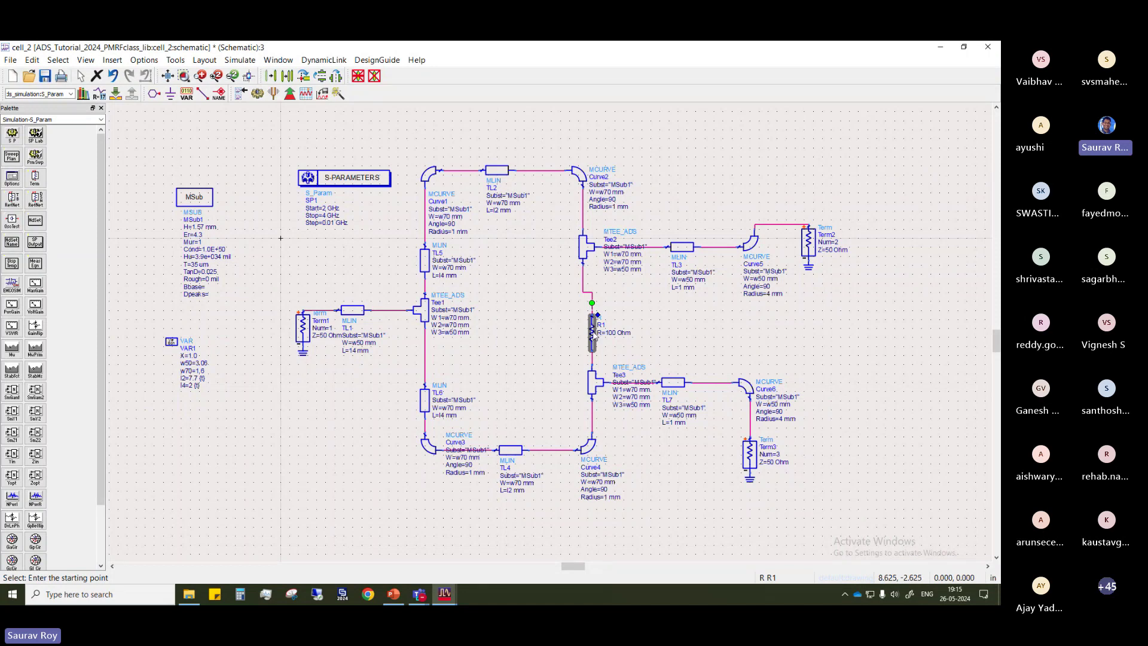
click(43, 77)
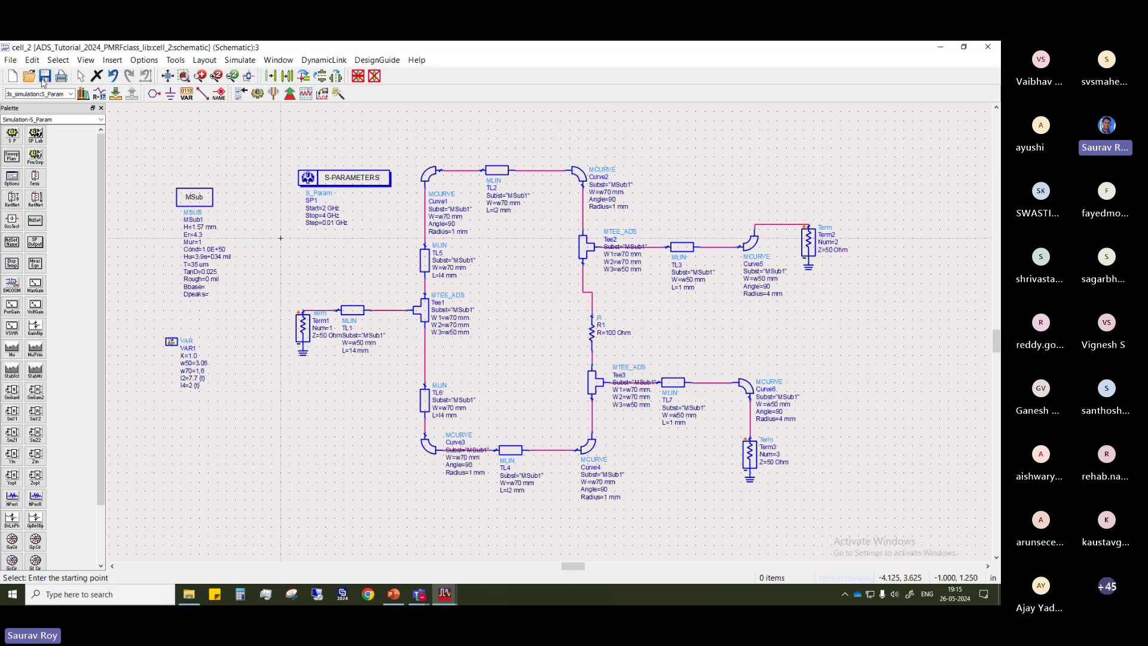
click(940, 52)
click(929, 53)
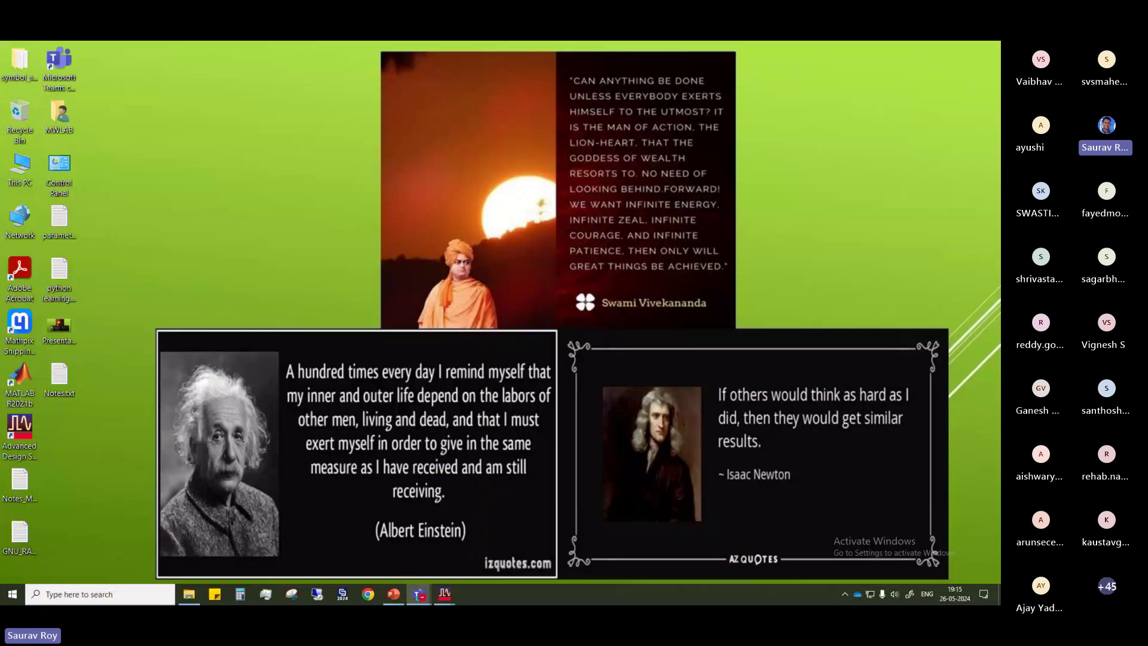
Create a new schematic cell named cell_3 from the workspace main window, and close its empty schematic window
mouse_move(444, 592)
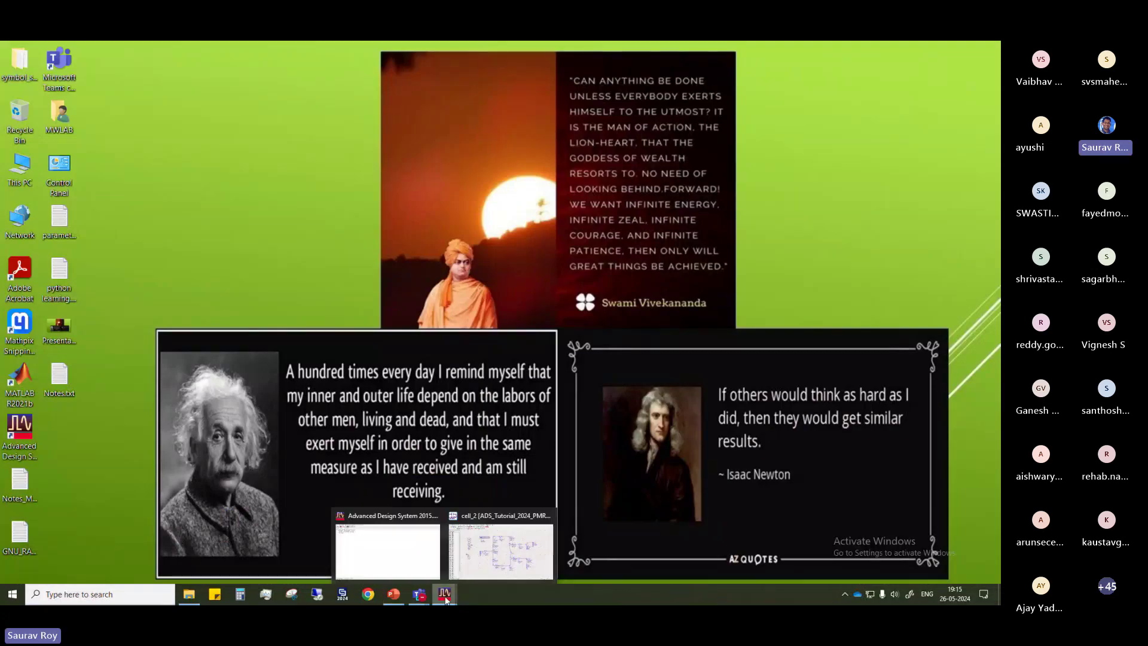
click(438, 551)
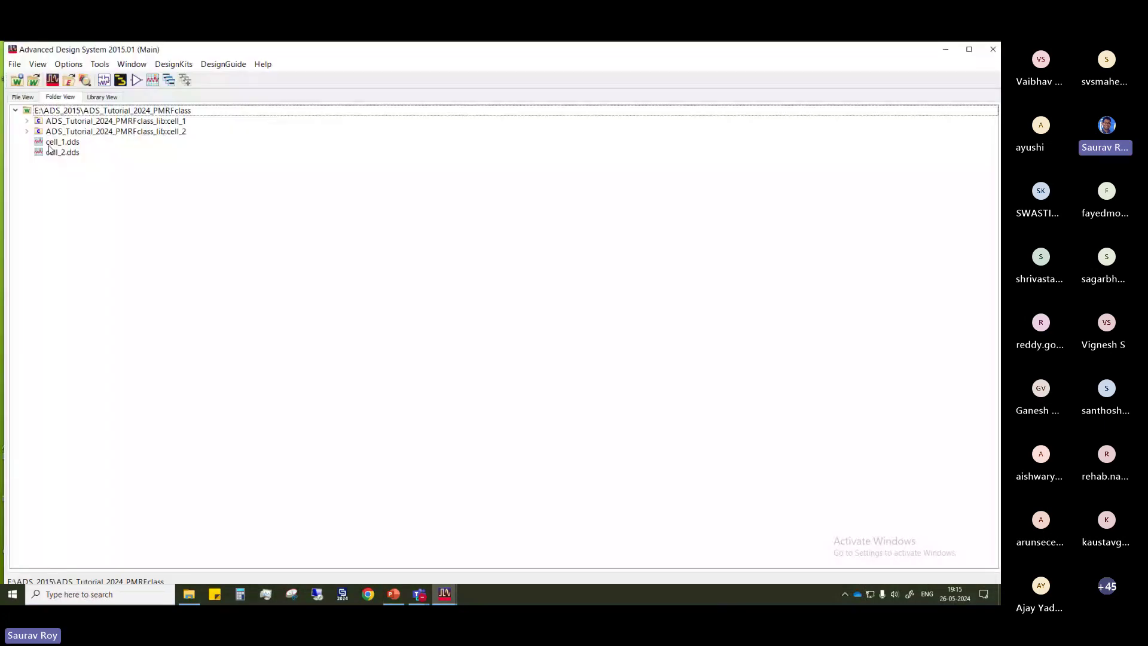
click(120, 81)
click(471, 367)
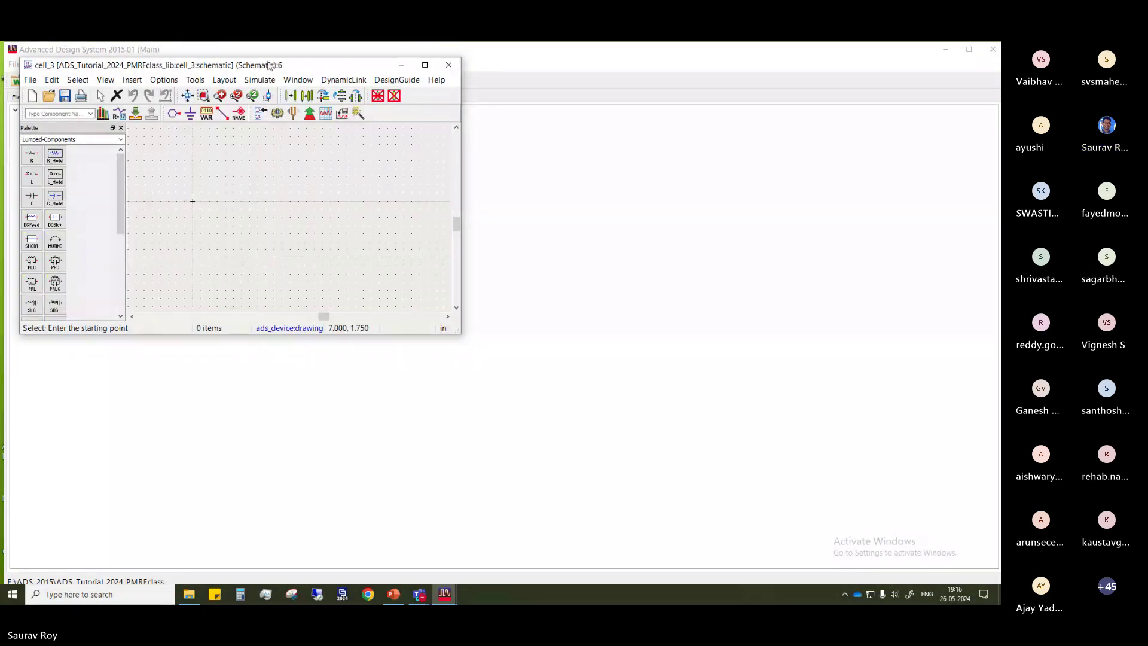
drag(293, 69, 461, 189)
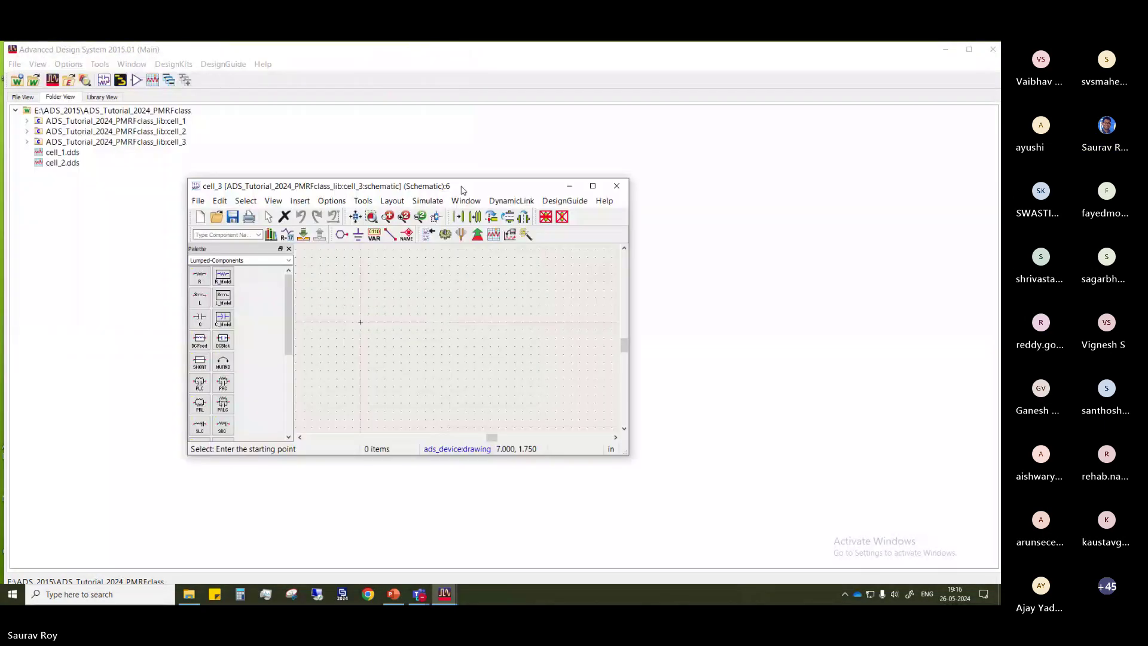
click(616, 186)
Expand cell_3 and cell_2 in the workspace tree and try to copy the cell_2 schematic into cell_3
click(27, 142)
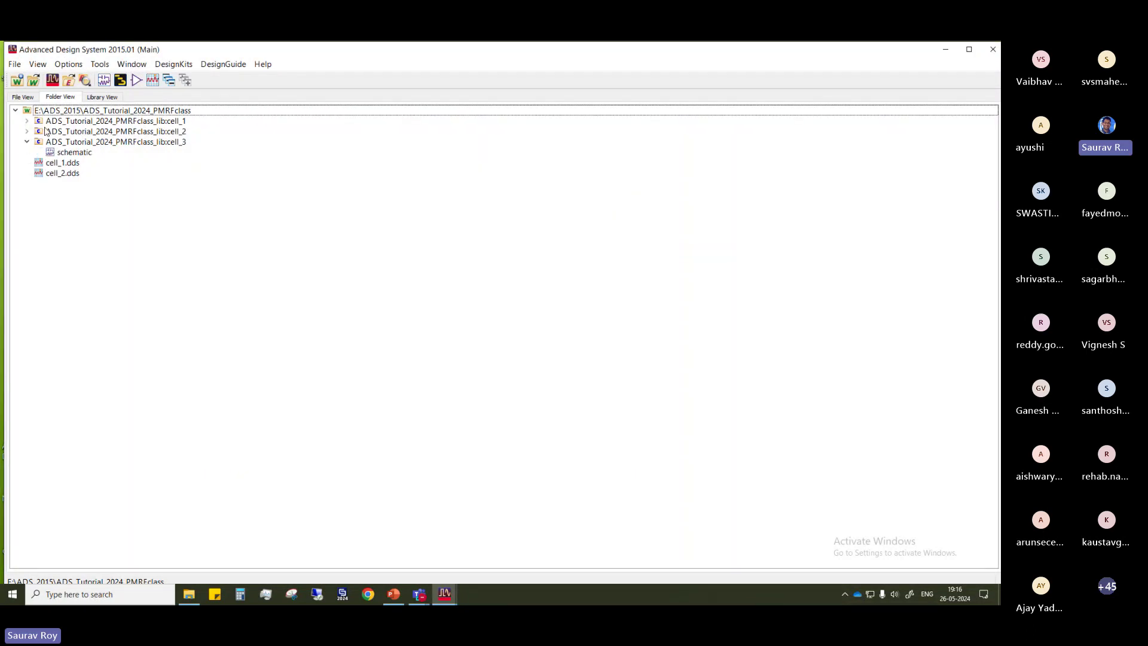
click(27, 130)
click(75, 153)
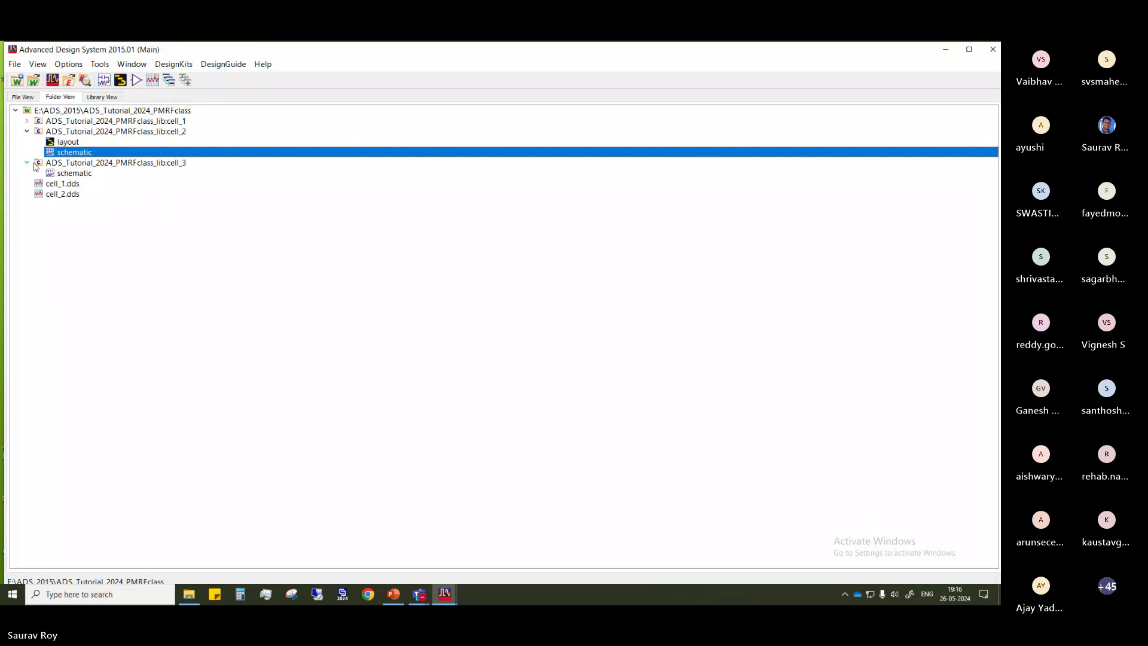
drag(34, 166, 36, 165)
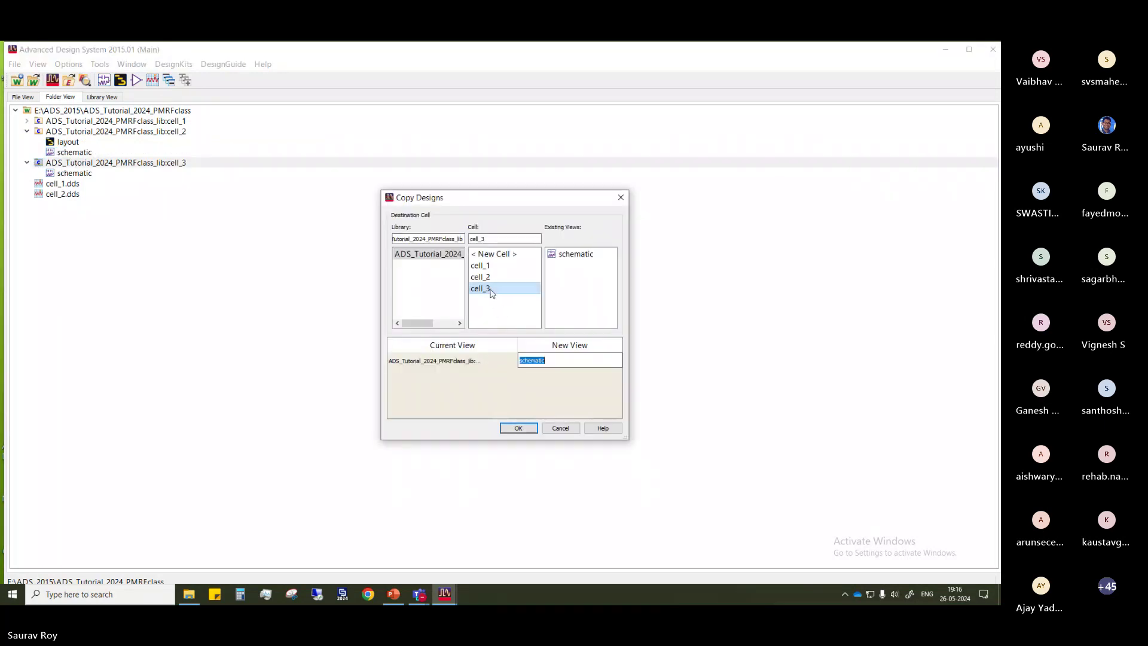
click(620, 198)
Delete the empty schematic view of cell_3 from disk
click(86, 174)
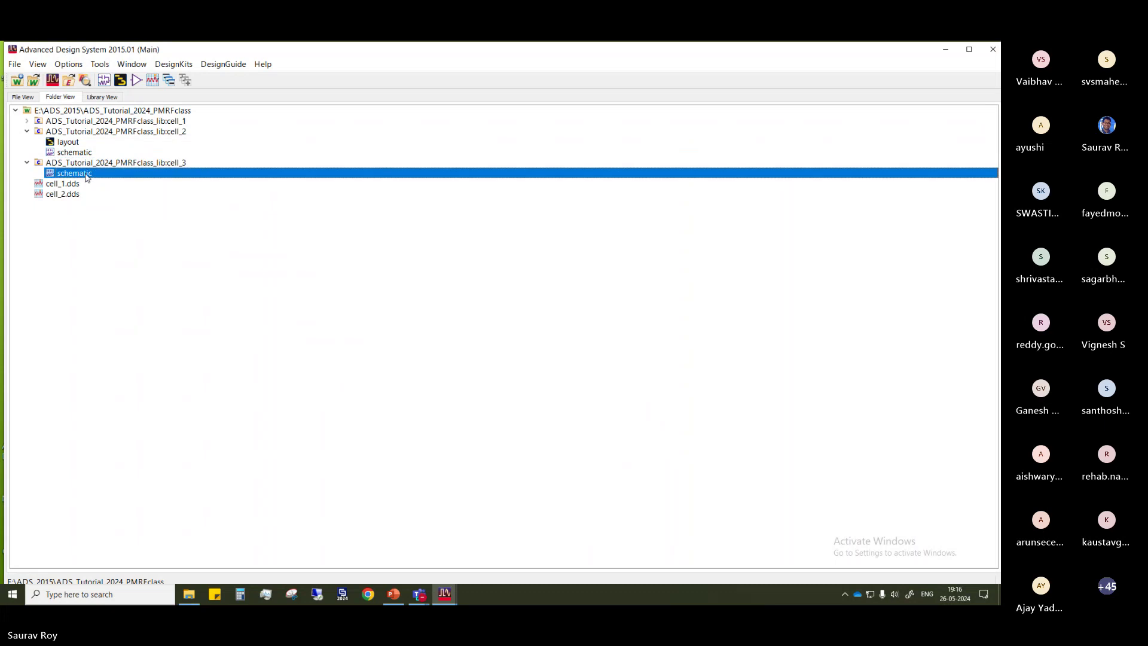
key(Delete)
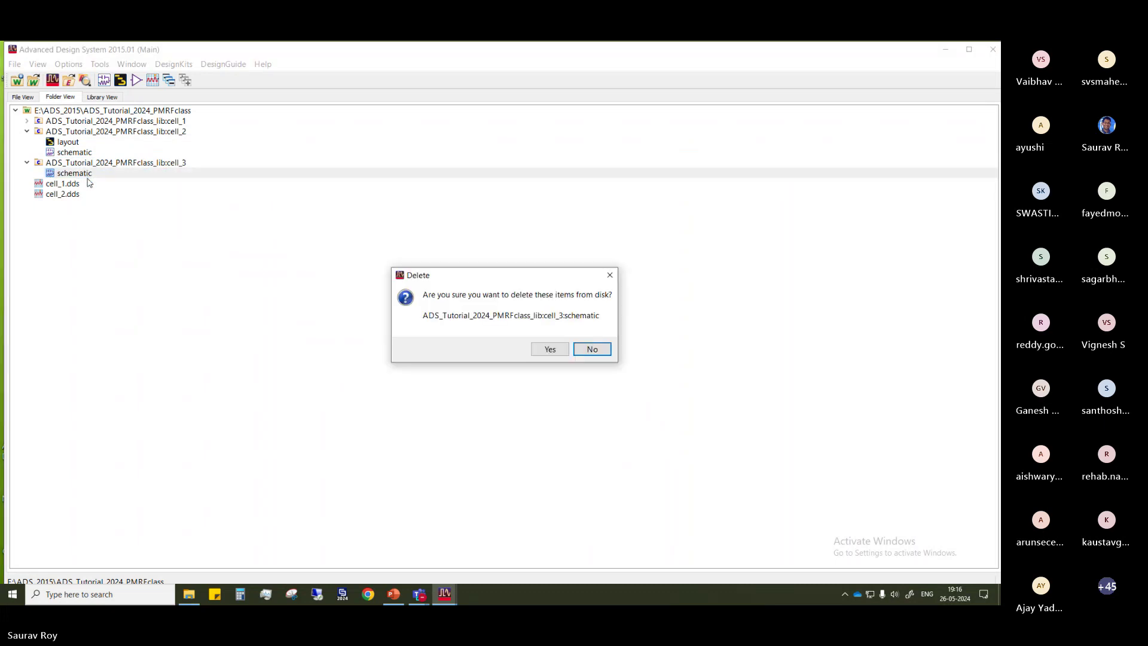
click(549, 350)
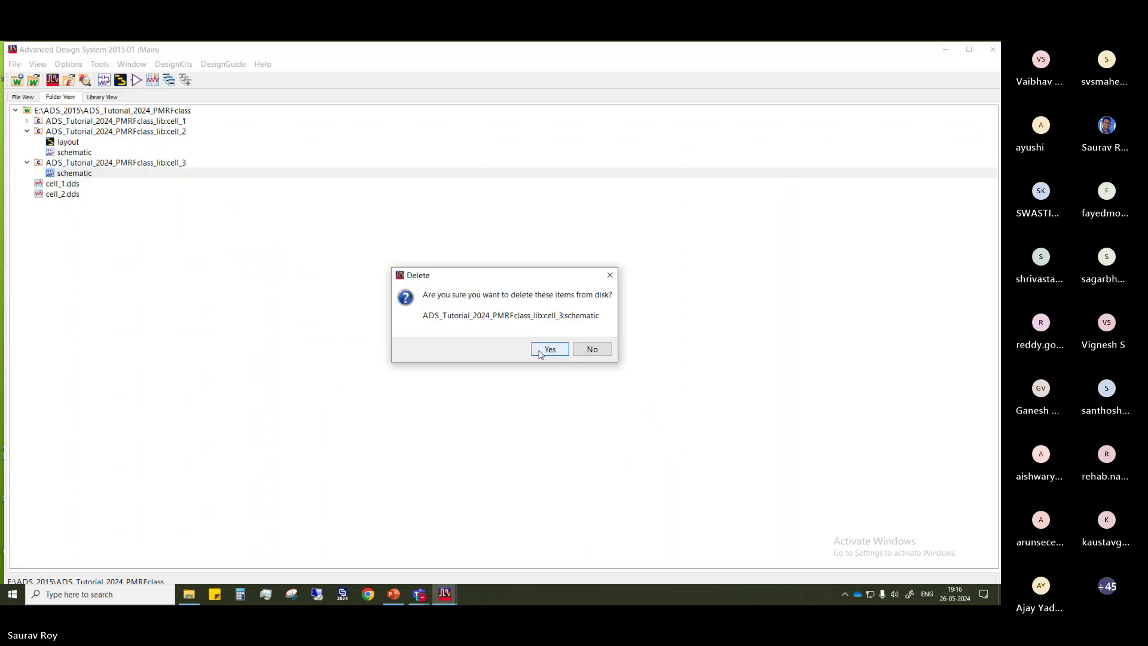
Copy the cell_2 schematic view into cell_3
right_click(137, 166)
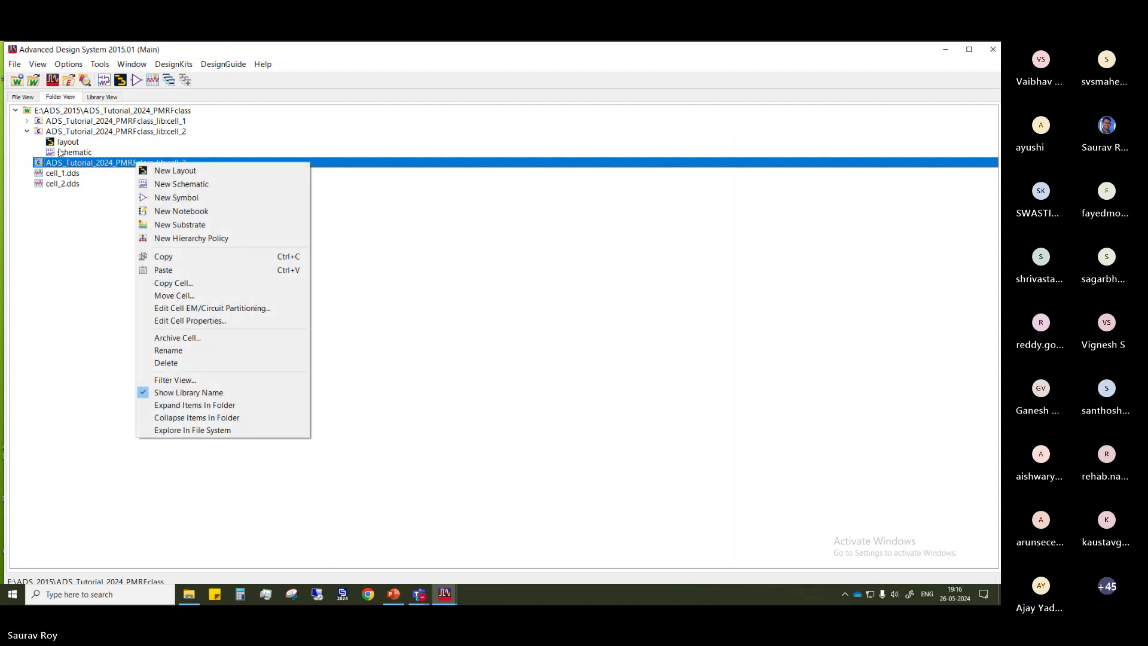
click(61, 152)
click(83, 165)
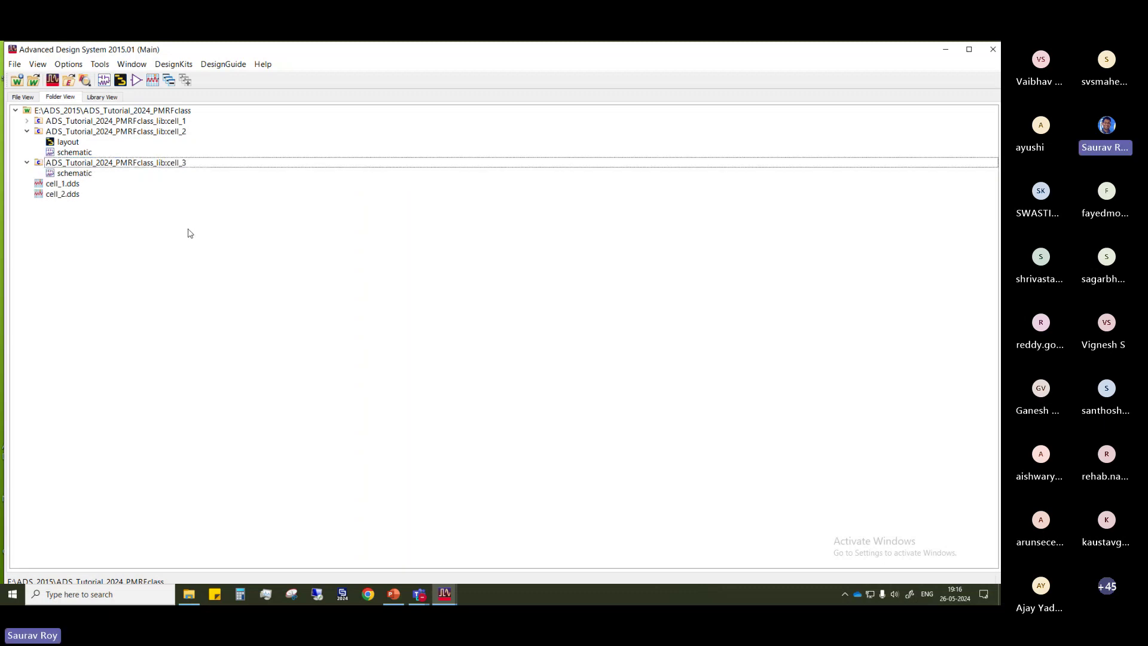
click(147, 195)
Open the cell_3 schematic in a maximized window and delete resistor R1 with the wires linking it to Tee2 and Tee3
double_click(74, 174)
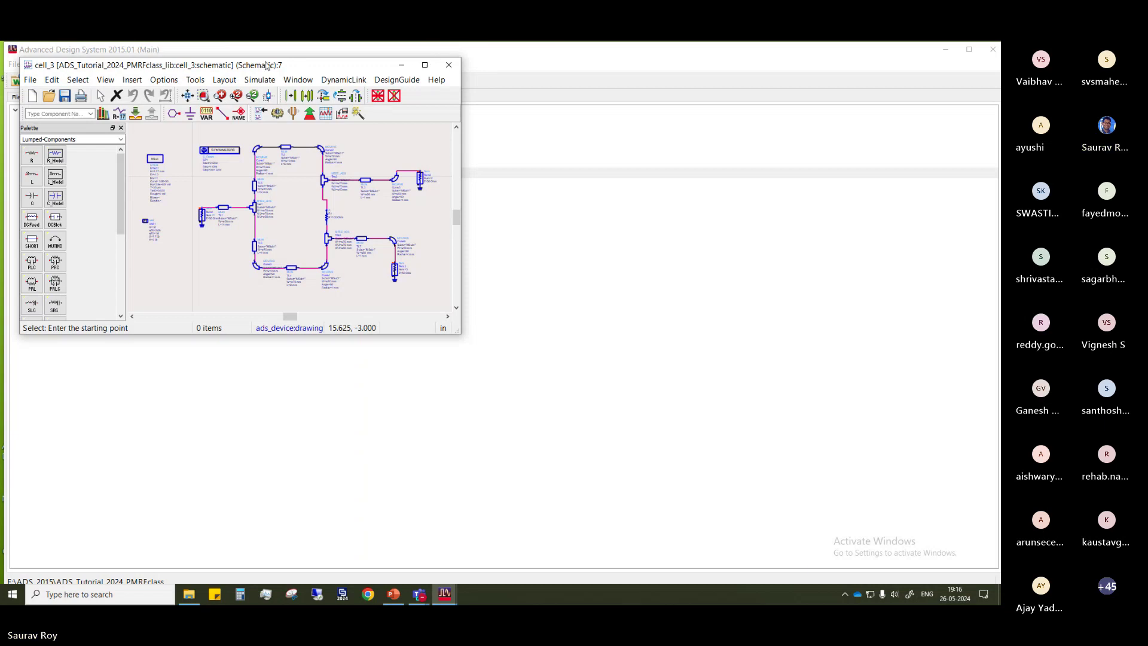
click(592, 197)
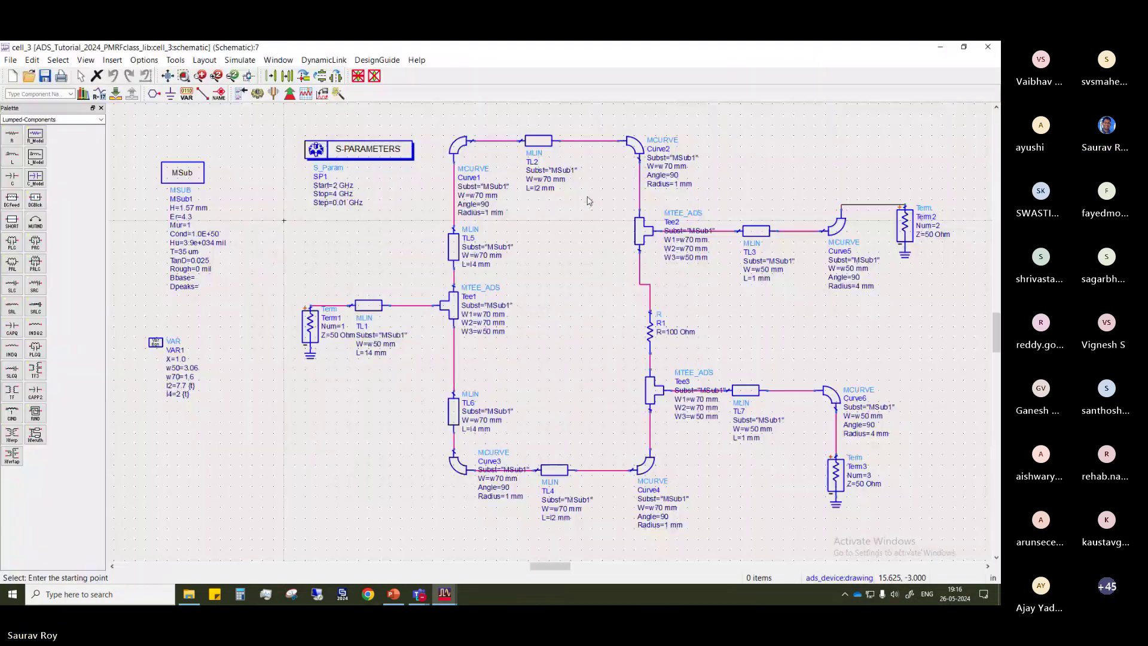
click(667, 333)
key(Delete)
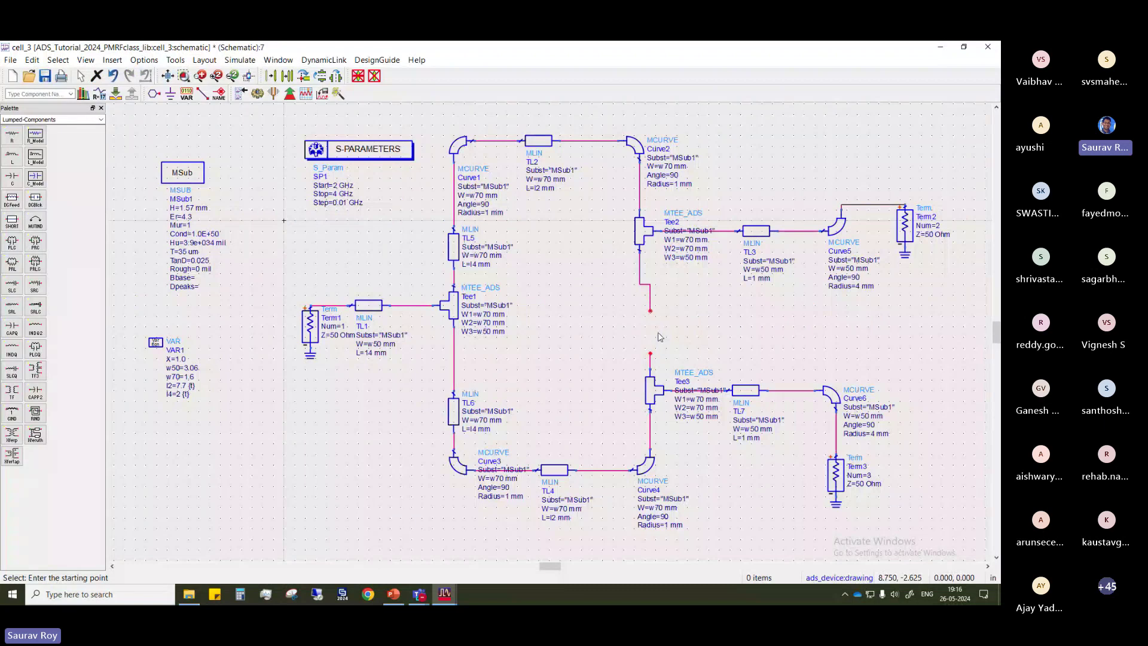
drag(649, 311, 640, 304)
key(Delete)
click(640, 292)
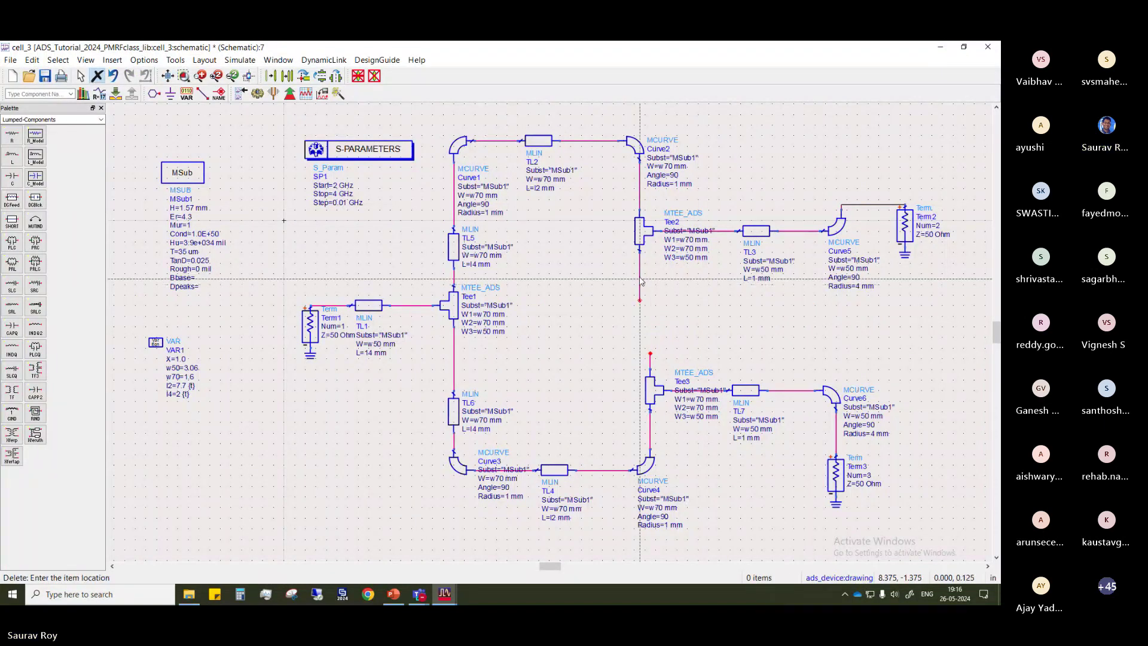
click(639, 266)
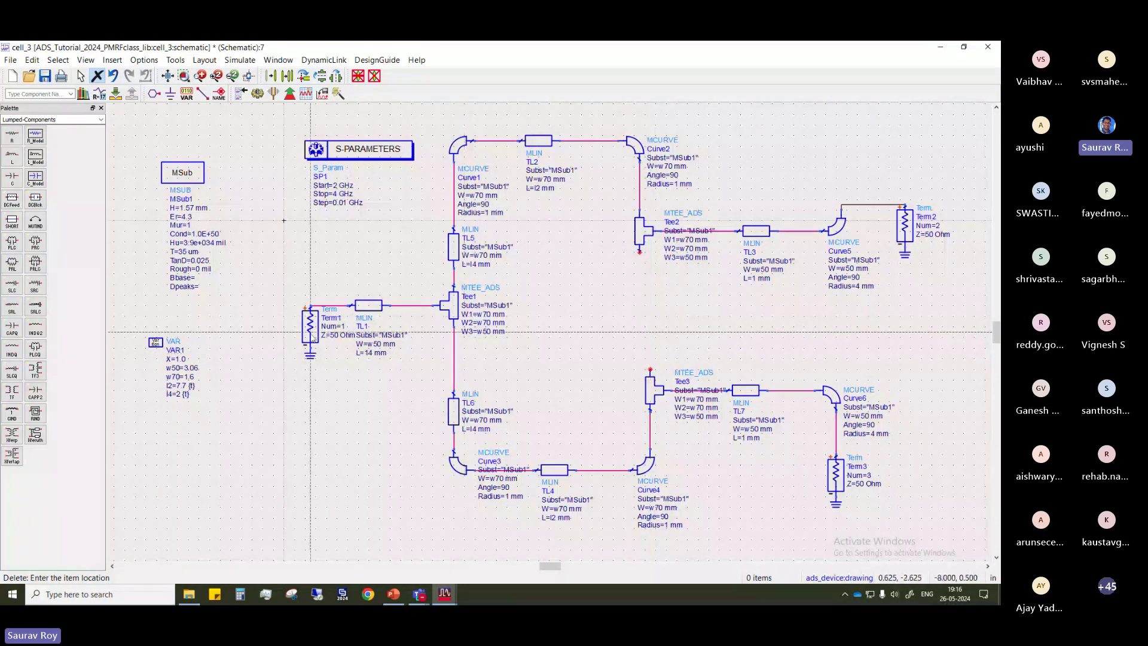
Delete terminations Term1, Term2 and Term3 and their ground symbols from the cell_3 schematic
click(310, 327)
click(904, 224)
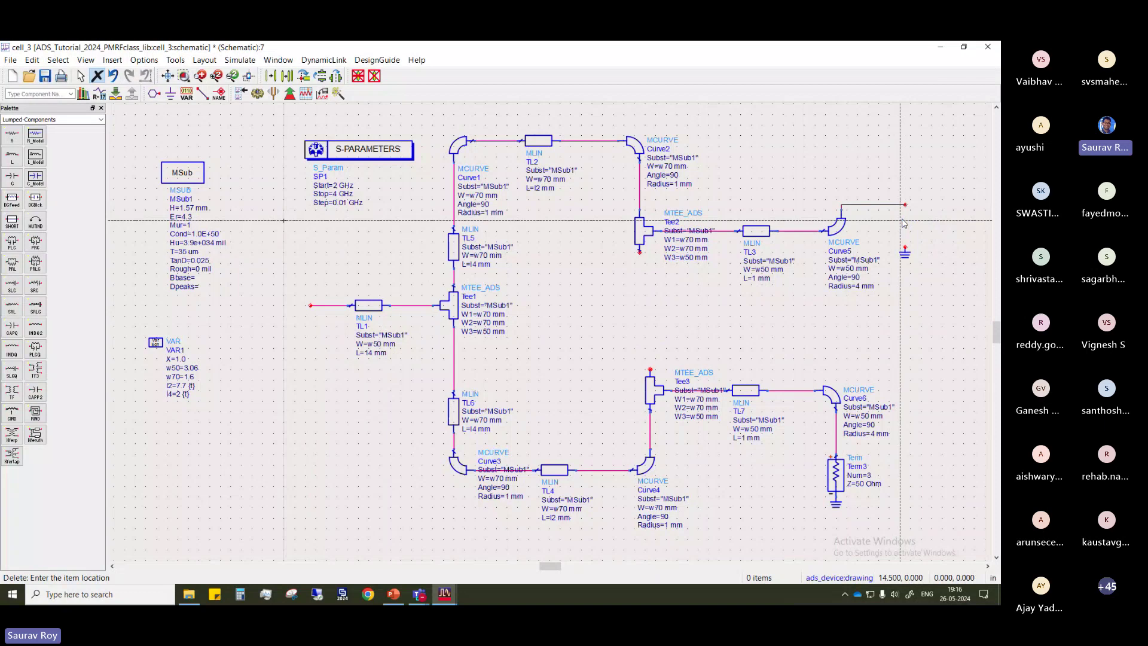
click(905, 256)
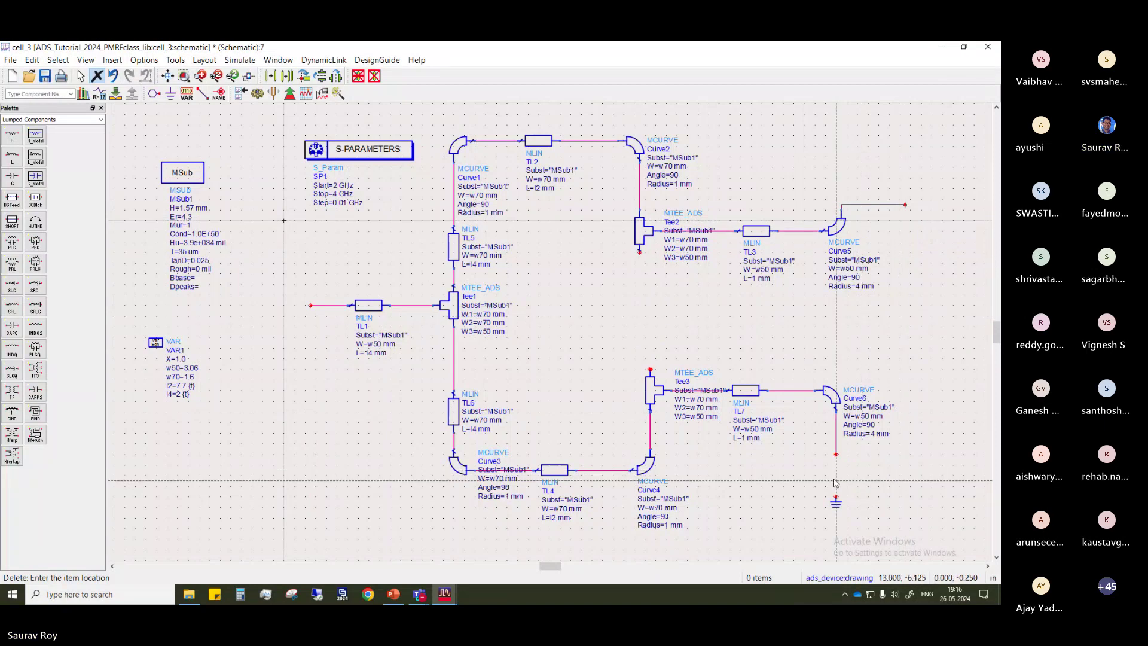
click(861, 471)
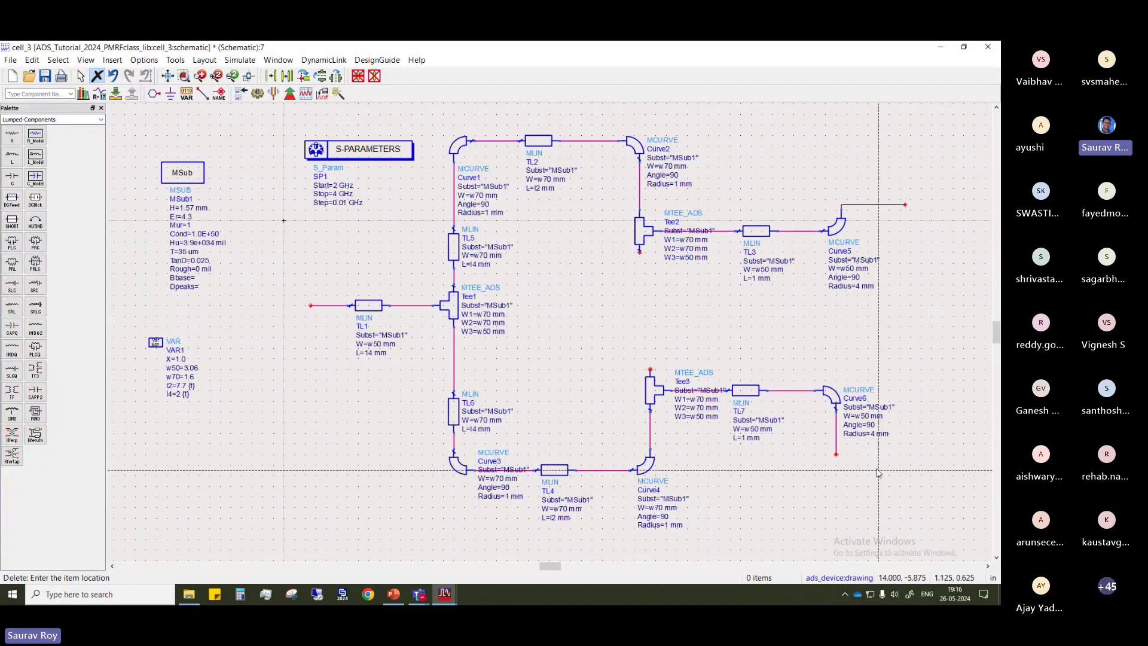
key(Escape)
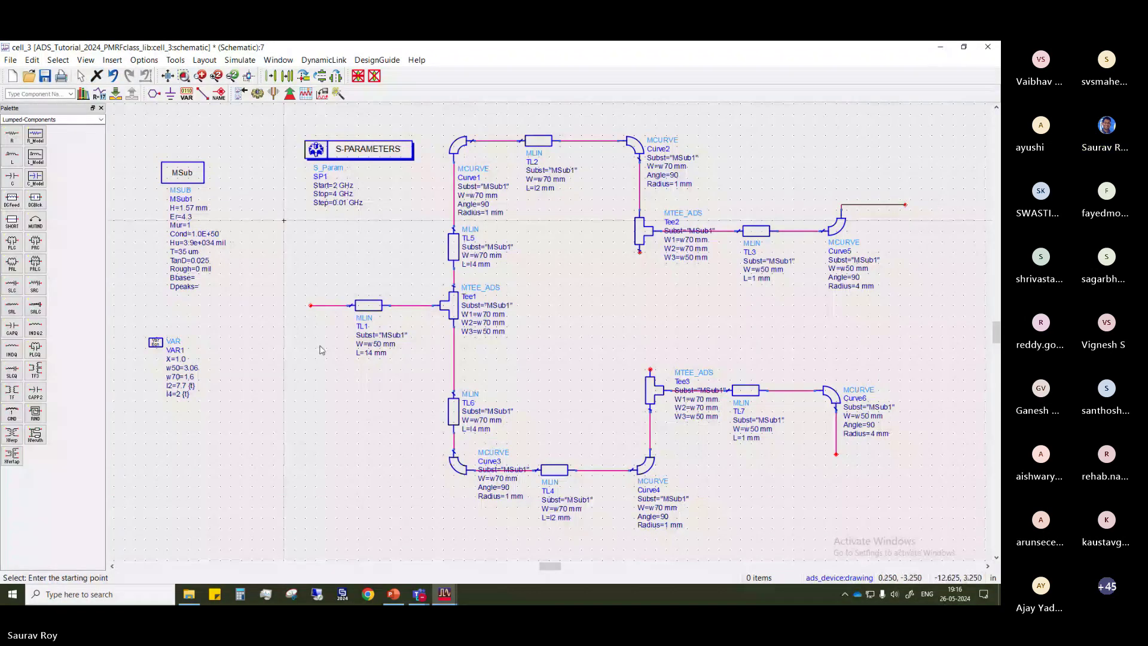
scroll(334, 347, down, 1)
scroll(327, 412, up, 1)
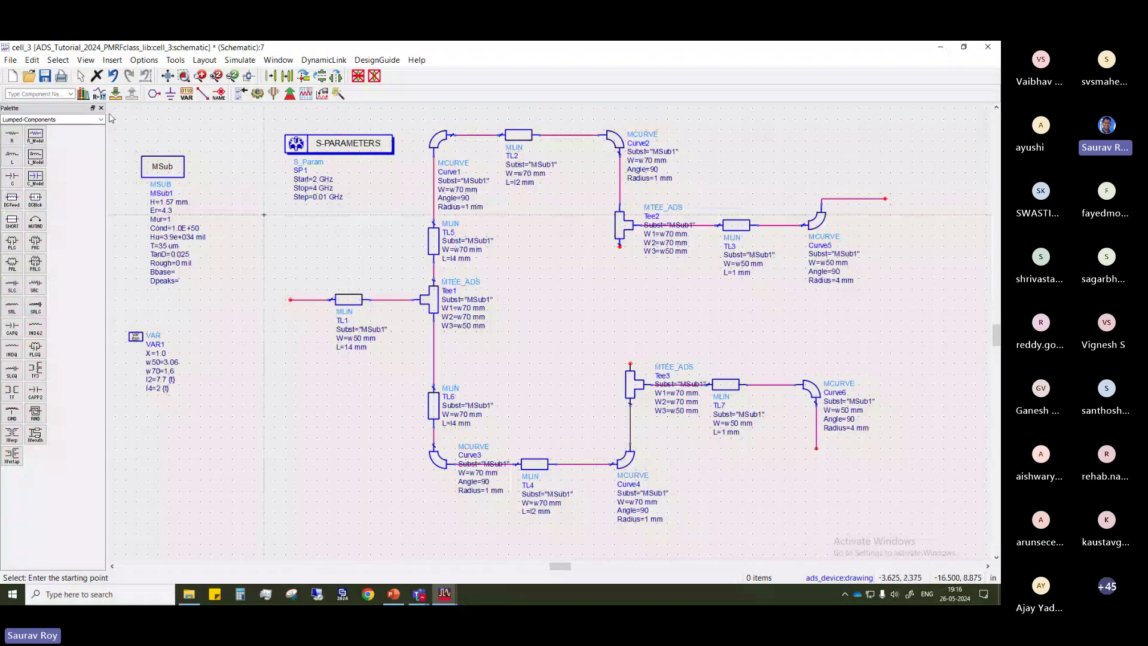
Place pins at the open input end of TL1 and at the open output wires of Curve5 and Curve6
click(154, 93)
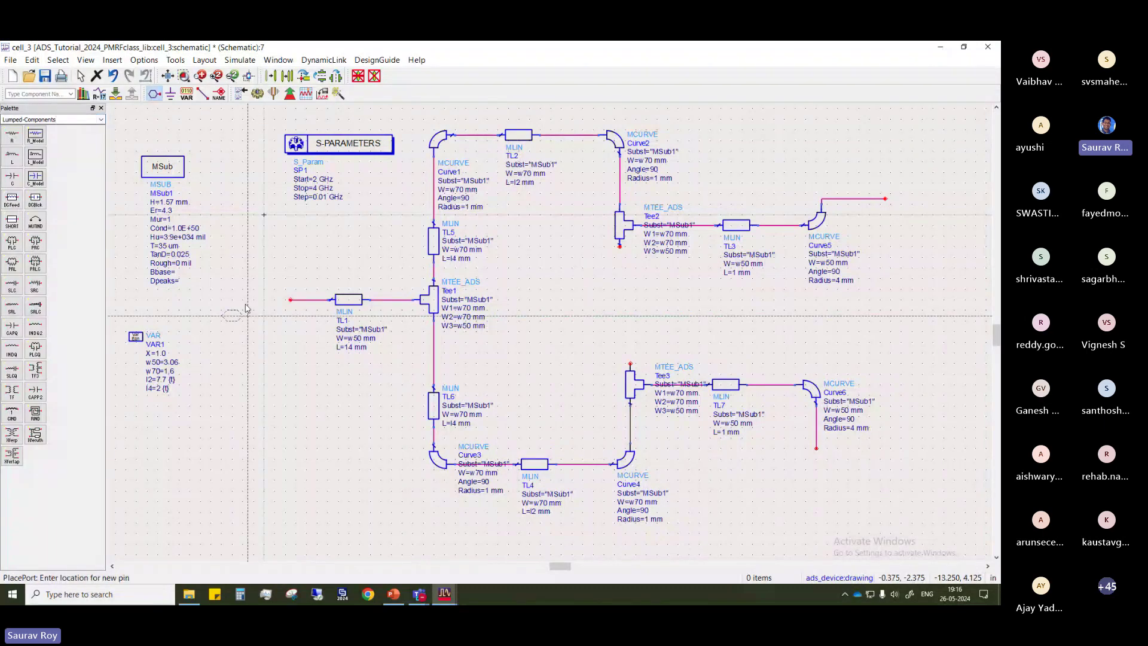
click(287, 300)
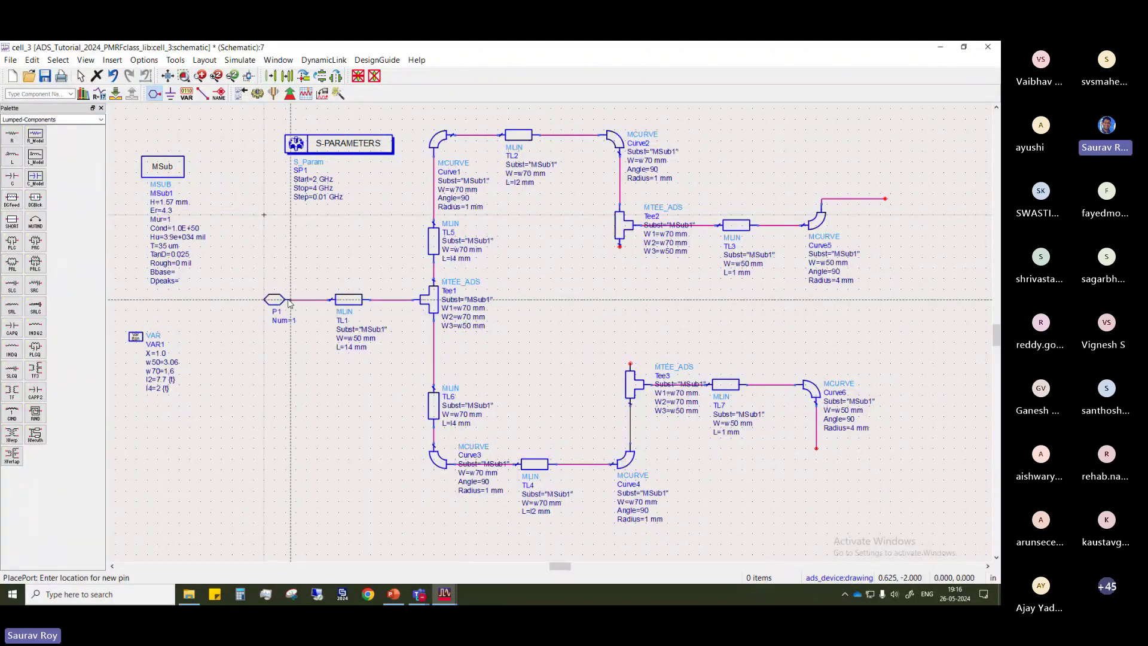
click(886, 198)
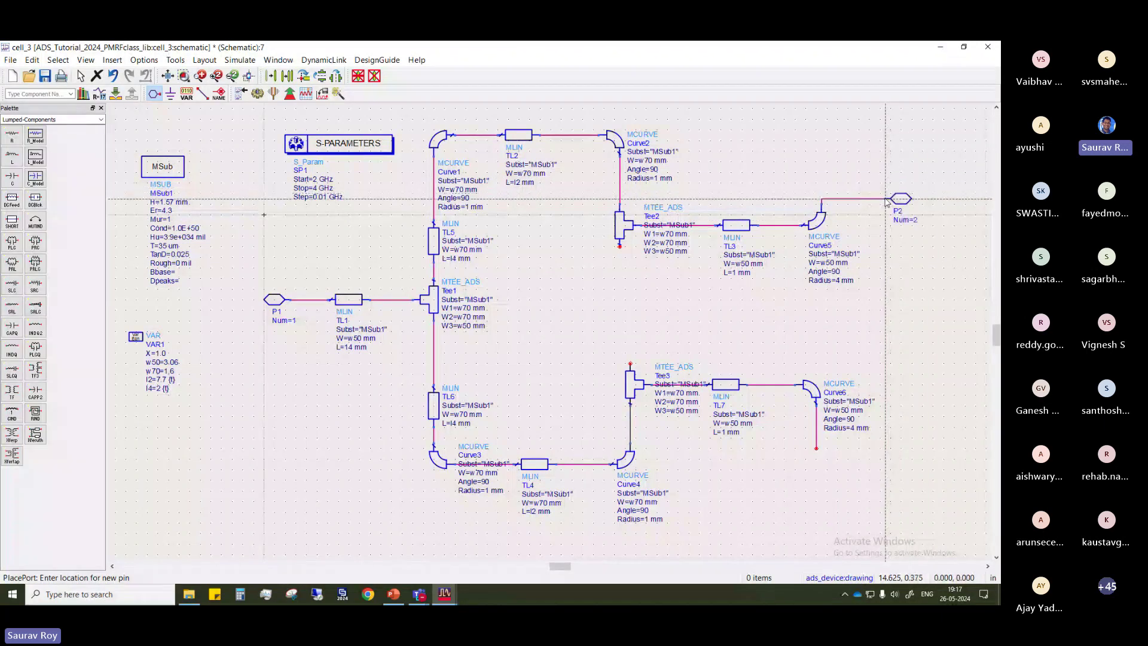
click(815, 452)
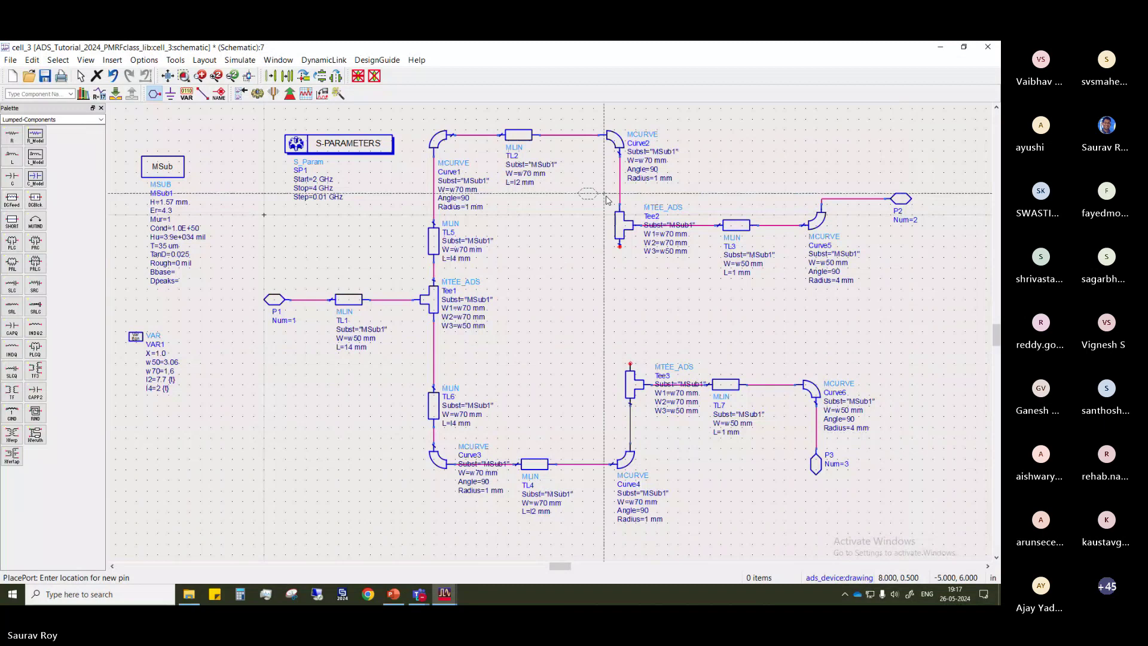
Place pins on the free ends of Tee2 and Tee3, rotating the Tee3 pin to line up with its terminal
click(619, 246)
click(625, 358)
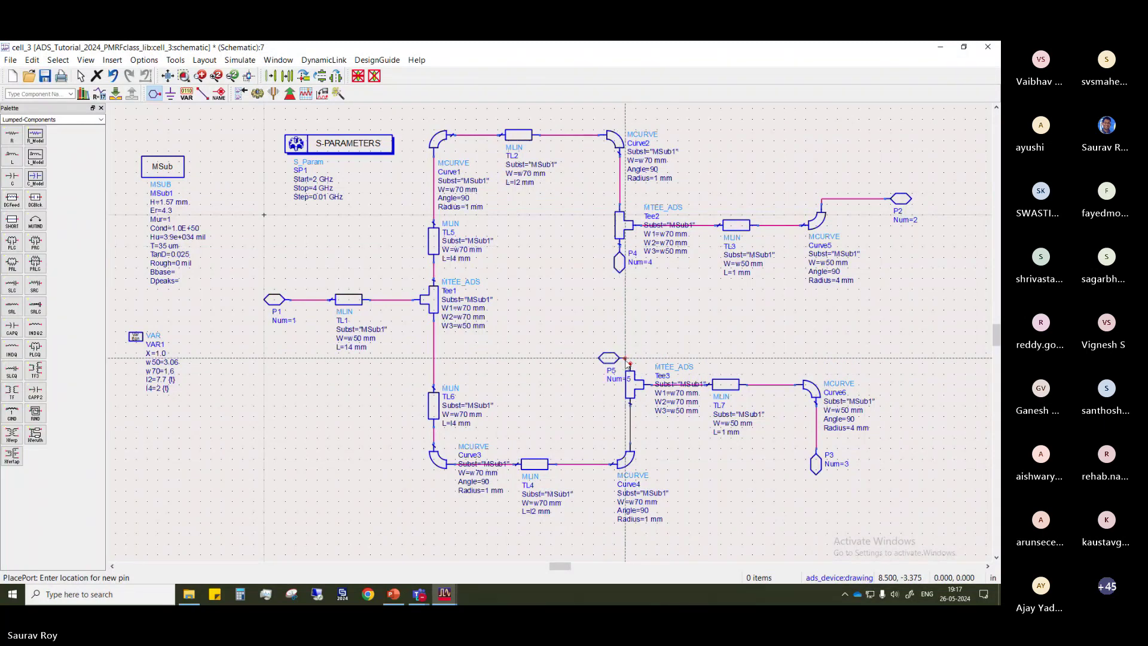
click(630, 362)
key(ctrl+r)
click(609, 363)
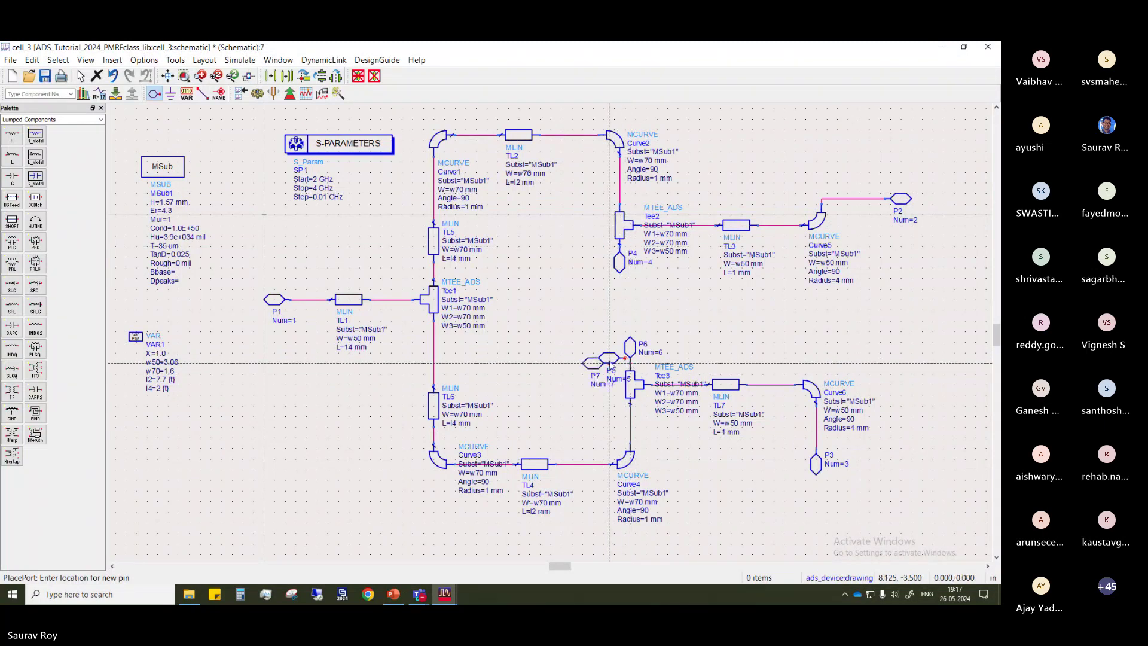
Delete the two stray pins P5 and P7 beside Tee3
key(Escape)
key(Delete)
click(588, 360)
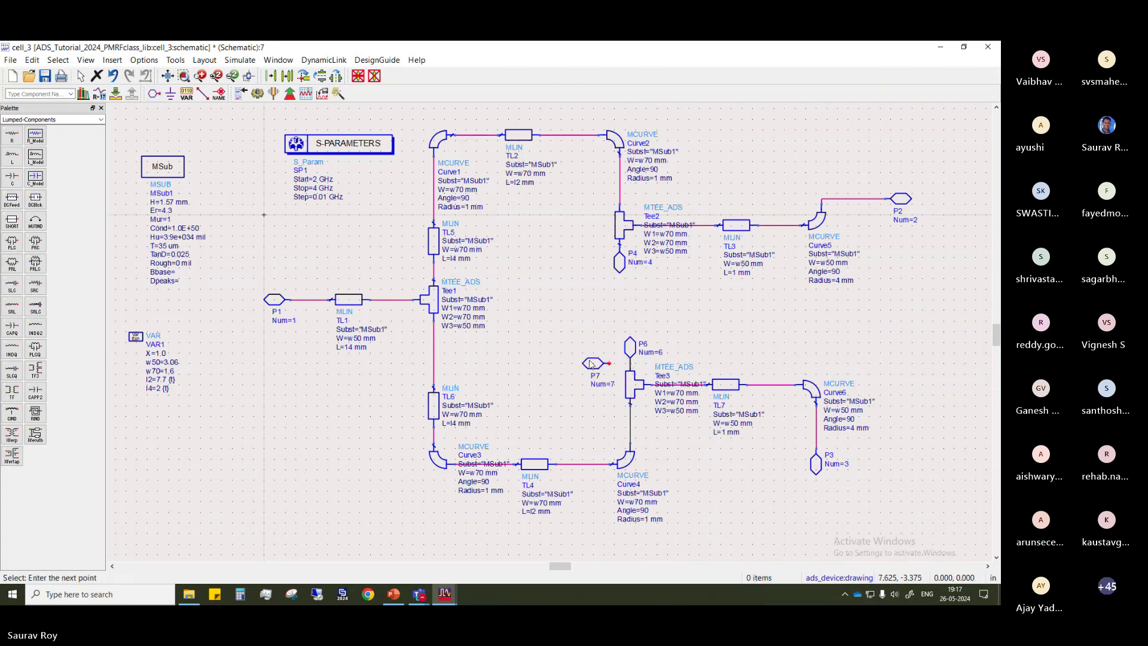
key(Delete)
Generate the layout from the entire cell_3 schematic with the default options and maximize the layout window
drag(758, 471, 734, 455)
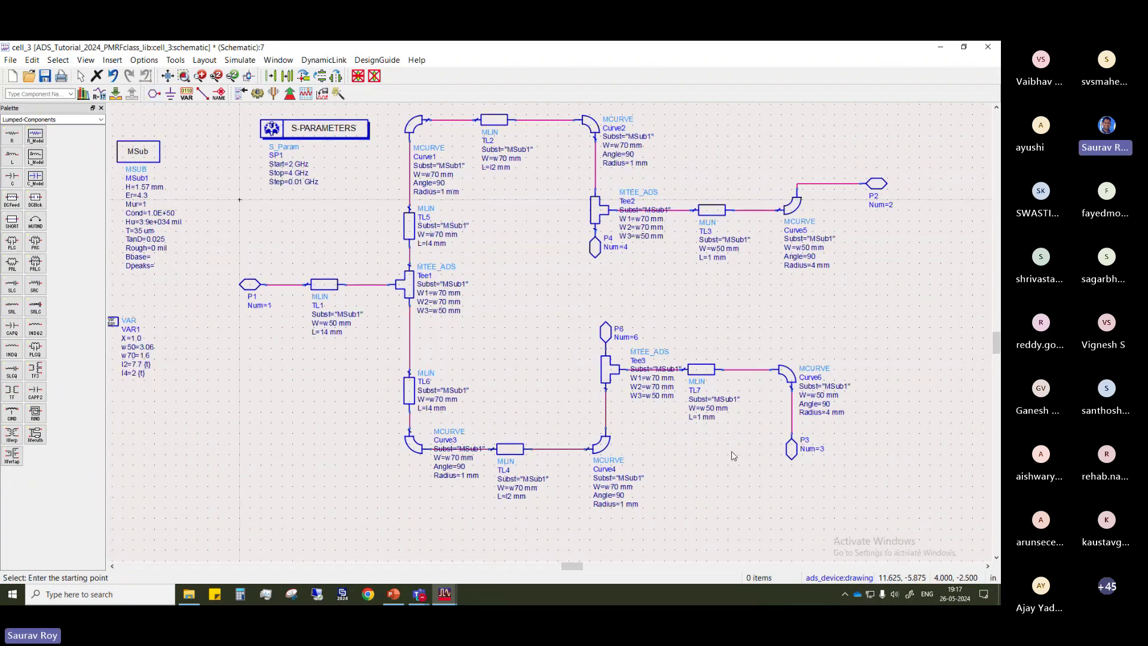
scroll(734, 455, up, 2)
scroll(524, 348, down, 3)
drag(525, 347, 587, 415)
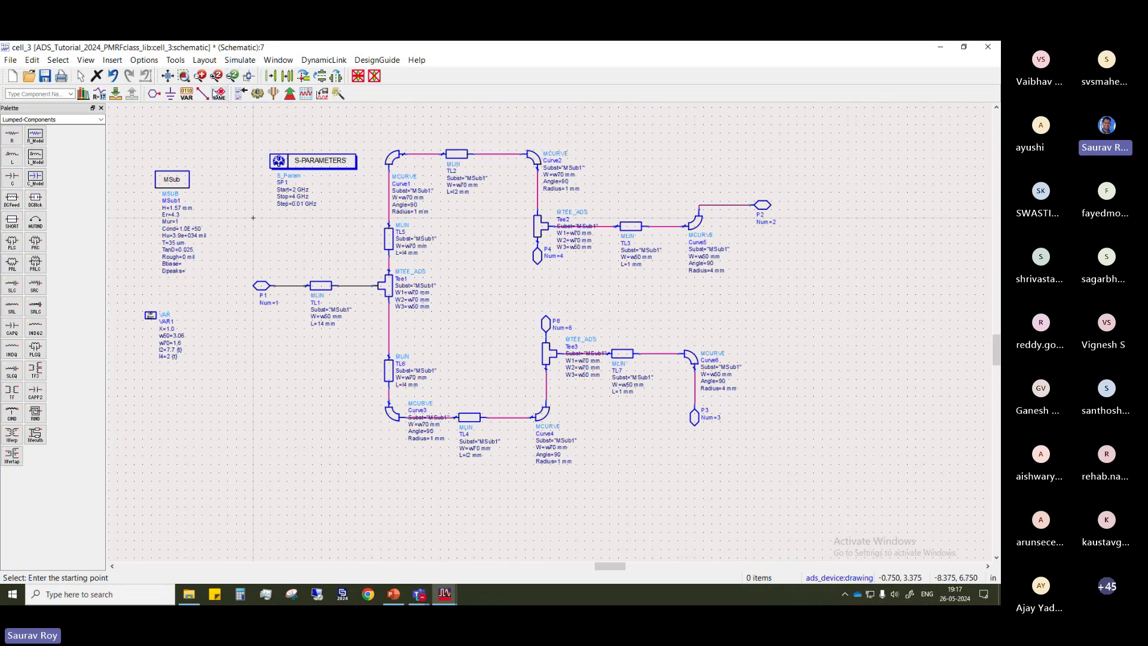
click(211, 60)
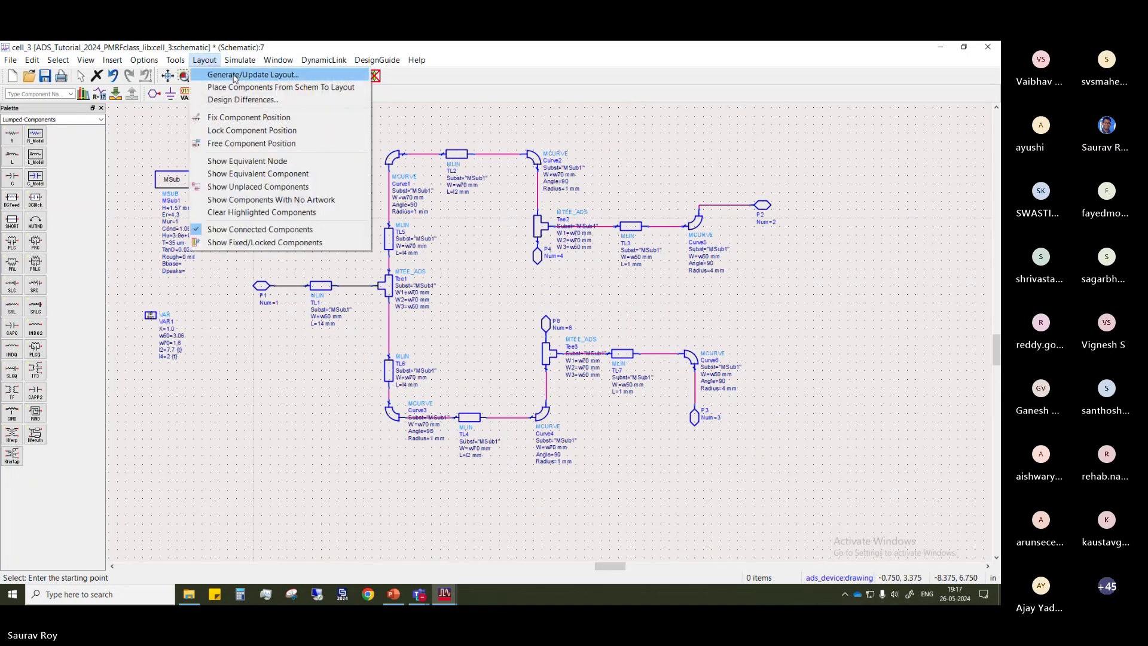
click(234, 76)
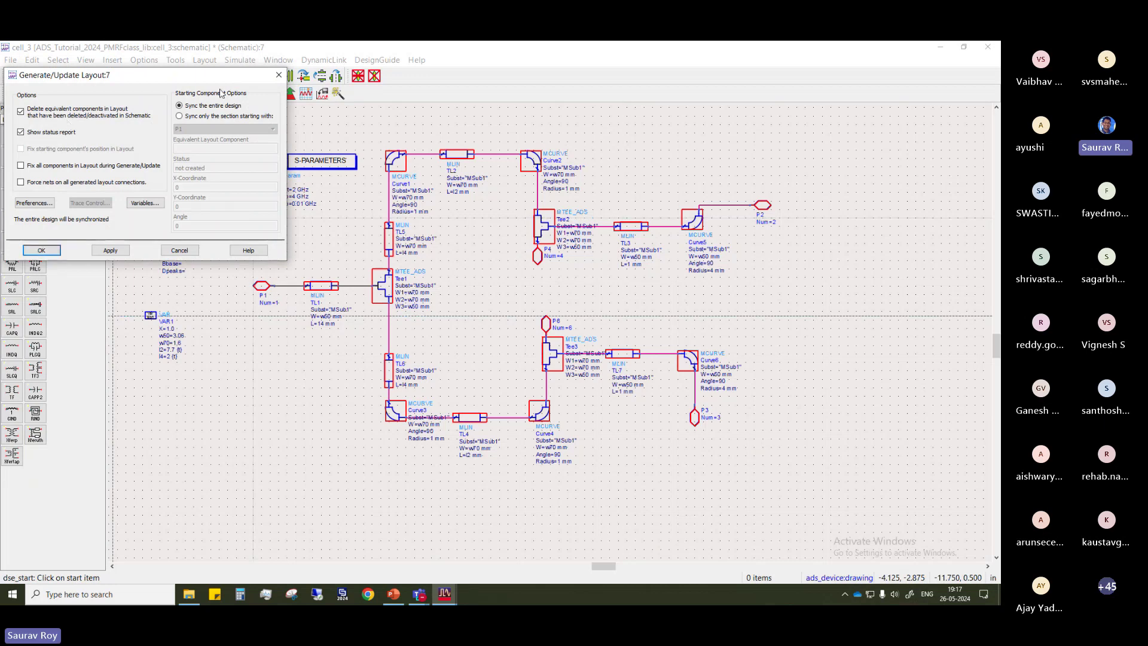
click(41, 250)
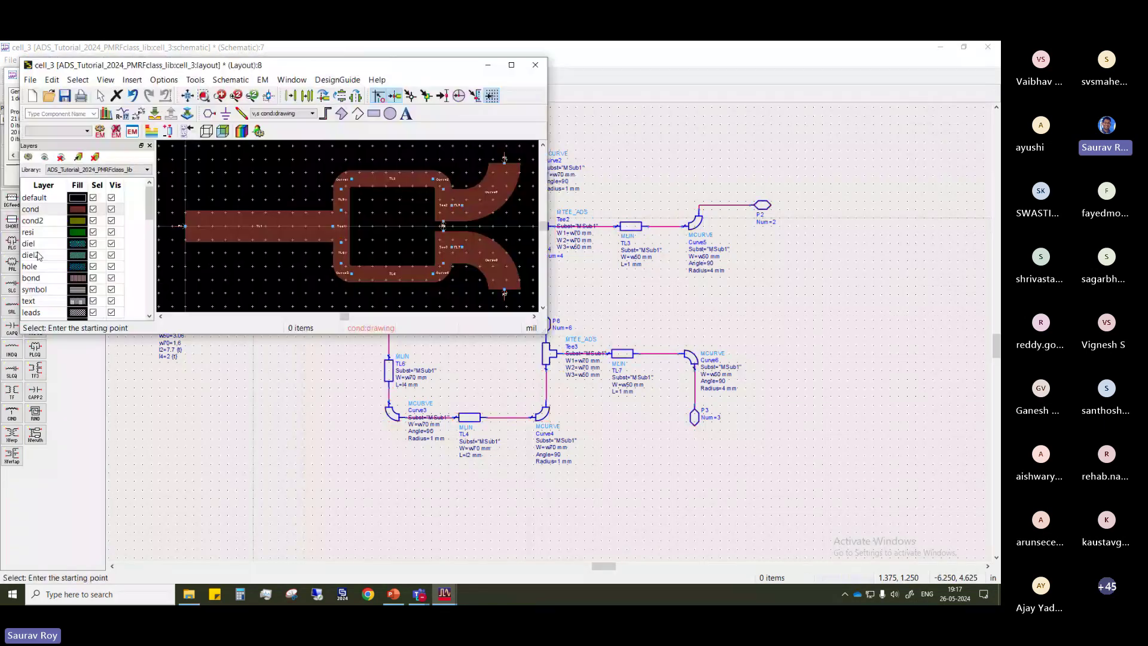
click(511, 65)
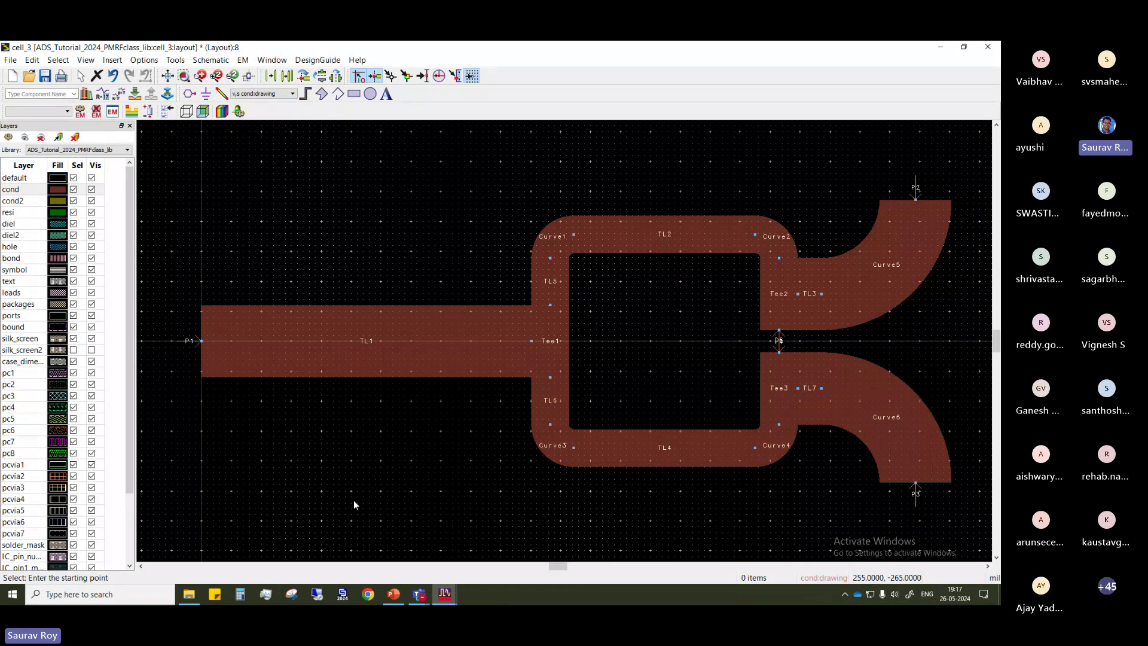
Examine the generated divider layout, checking the pins at the input, both outputs and the gap between Tee2 and Tee3
right_click(489, 263)
click(460, 246)
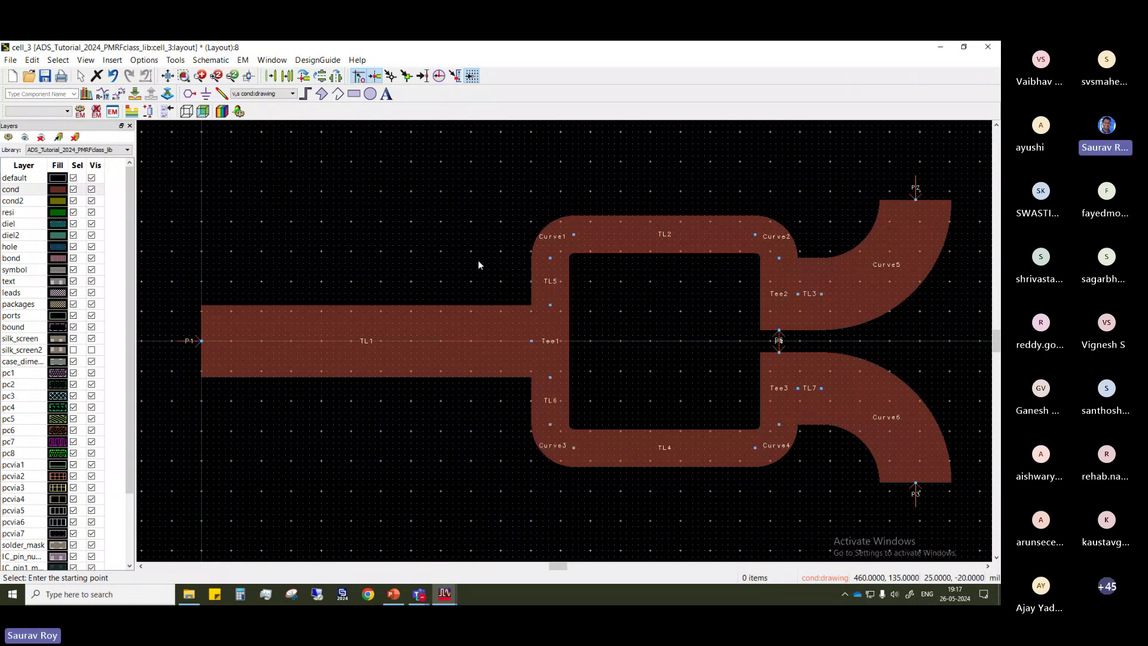
scroll(478, 263, down, 2)
scroll(584, 332, down, 2)
scroll(563, 339, up, 2)
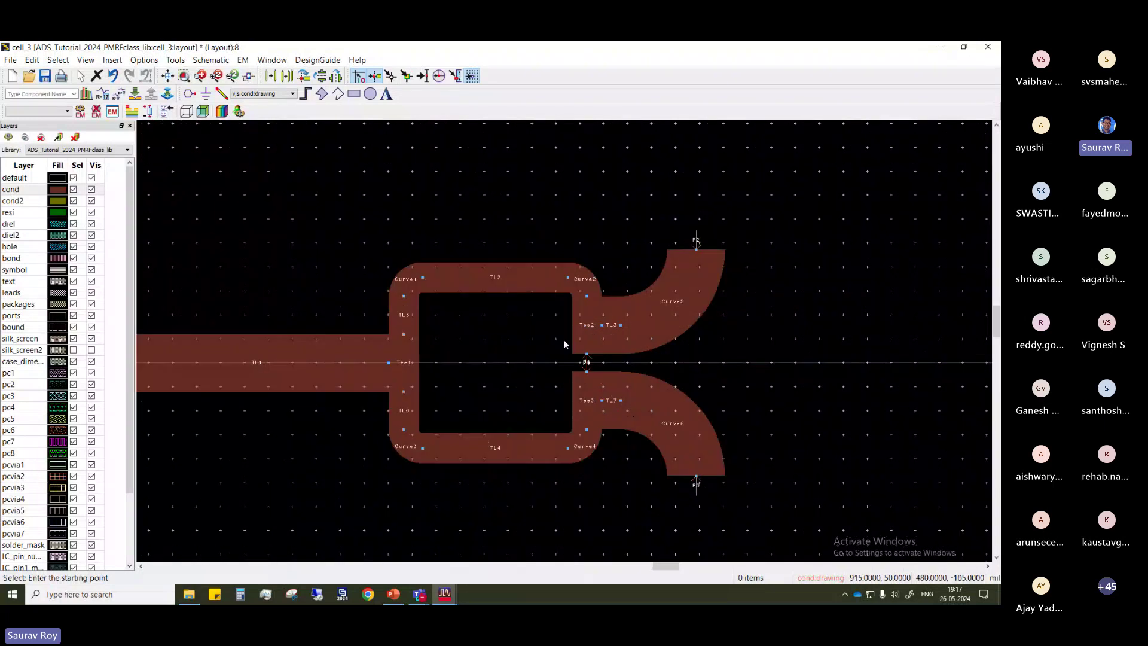
scroll(563, 339, up, 2)
scroll(357, 347, up, 2)
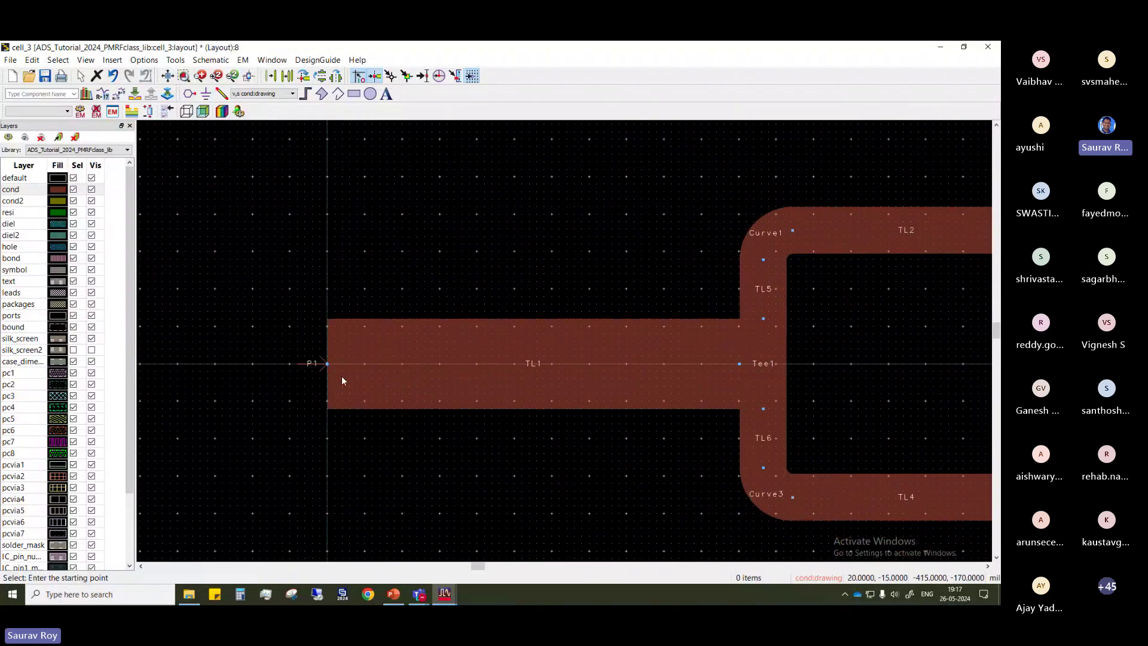
scroll(693, 371, right, 5)
scroll(746, 222, down, 2)
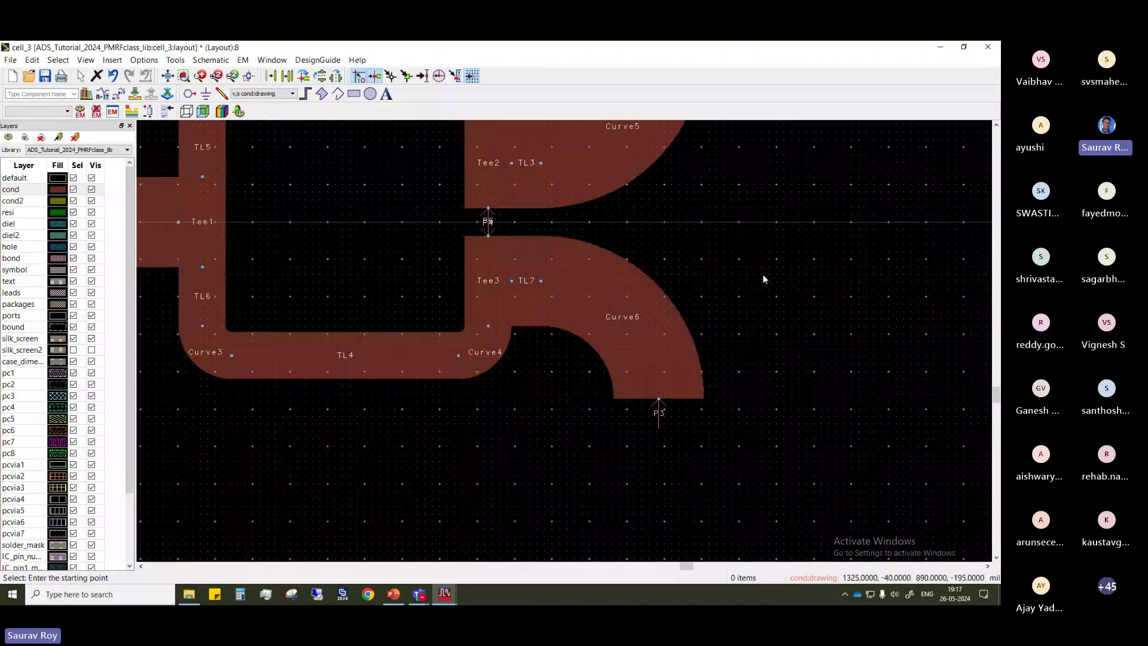
scroll(762, 278, up, 2)
click(703, 198)
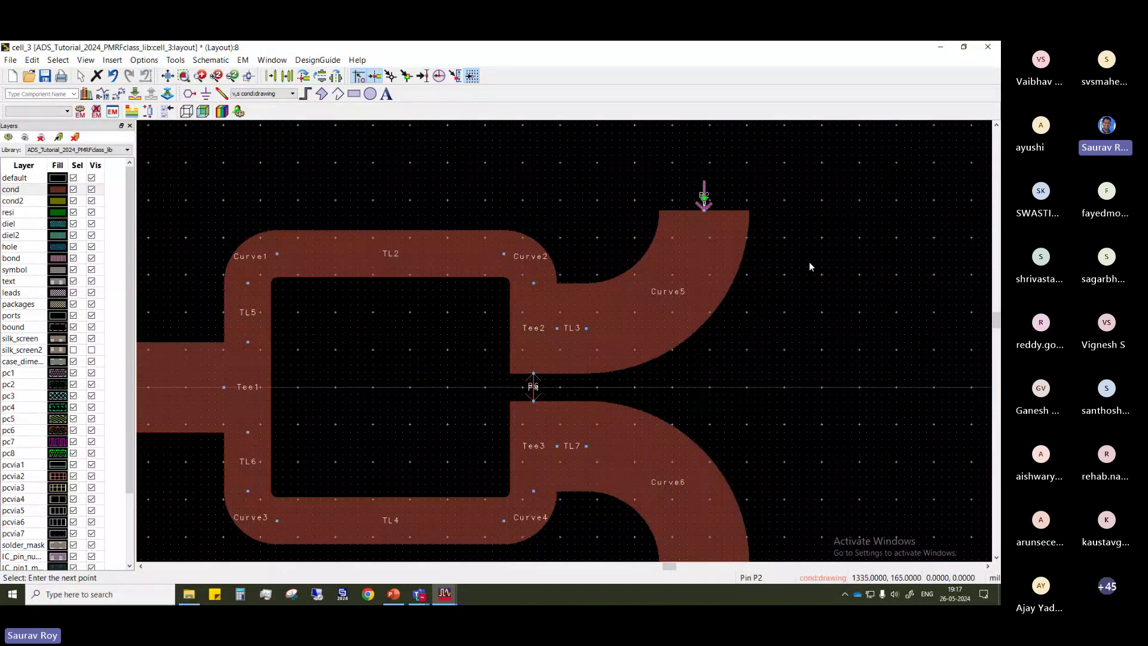
scroll(561, 343, down, 2)
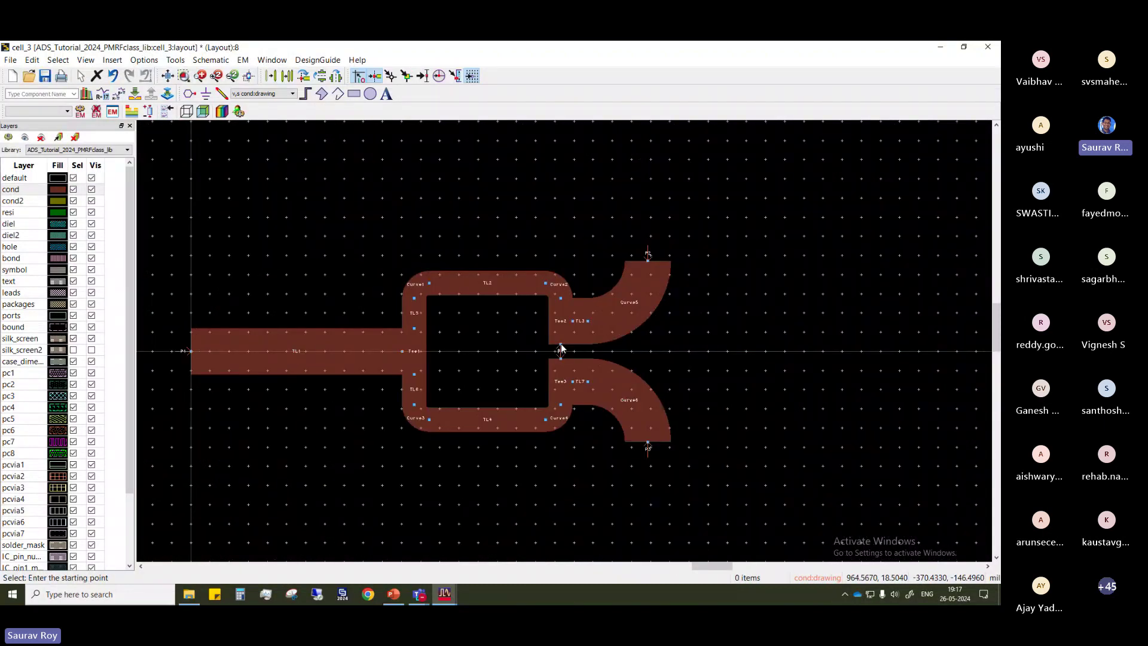
scroll(561, 347, up, 1)
scroll(556, 320, up, 1)
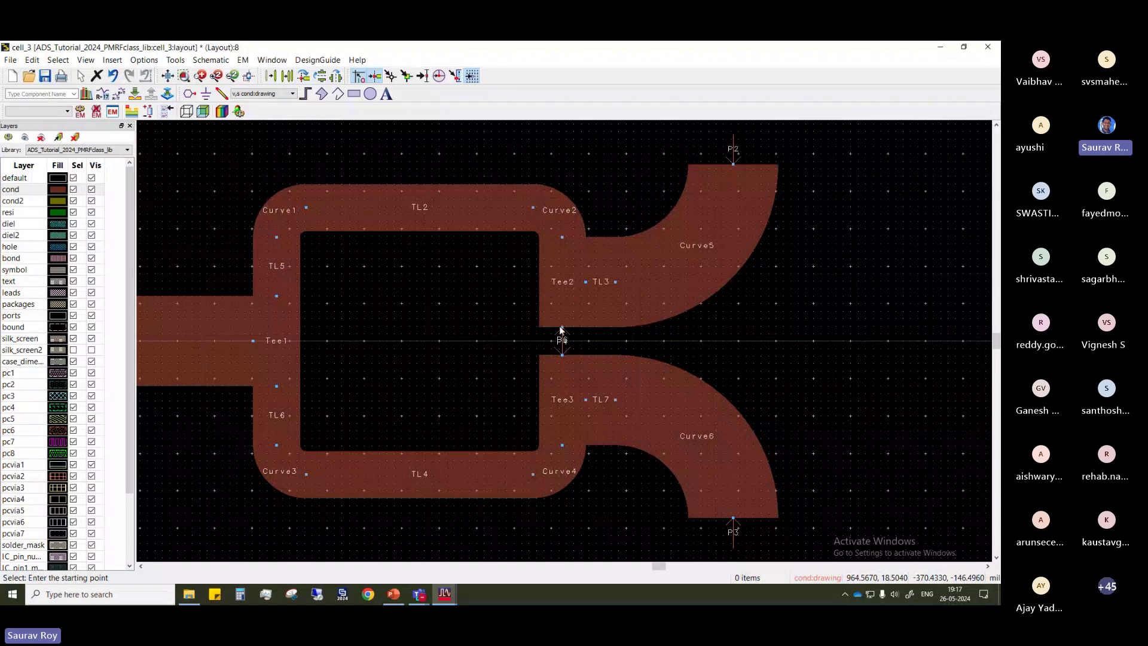
scroll(584, 341, up, 1)
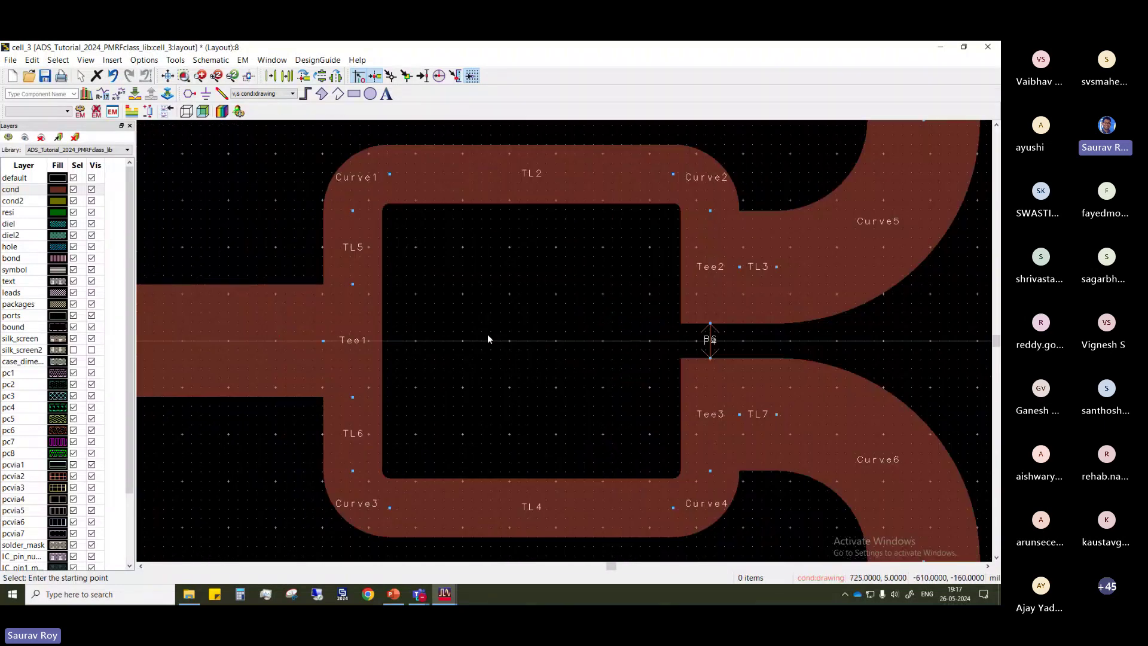
scroll(487, 339, down, 3)
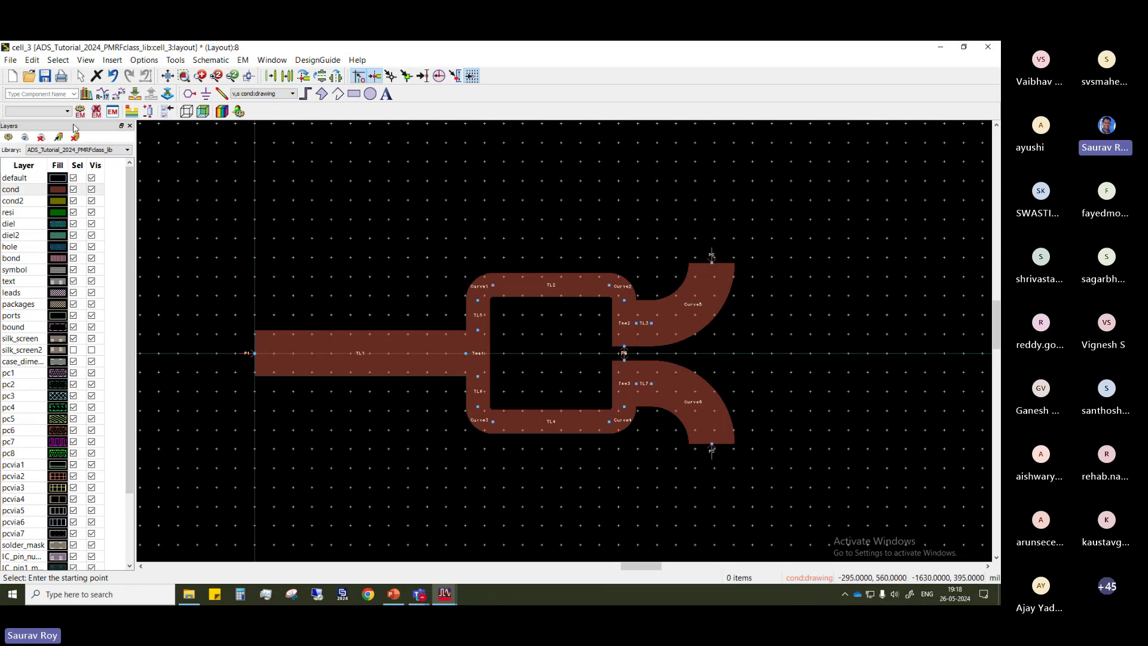
drag(230, 250, 242, 257)
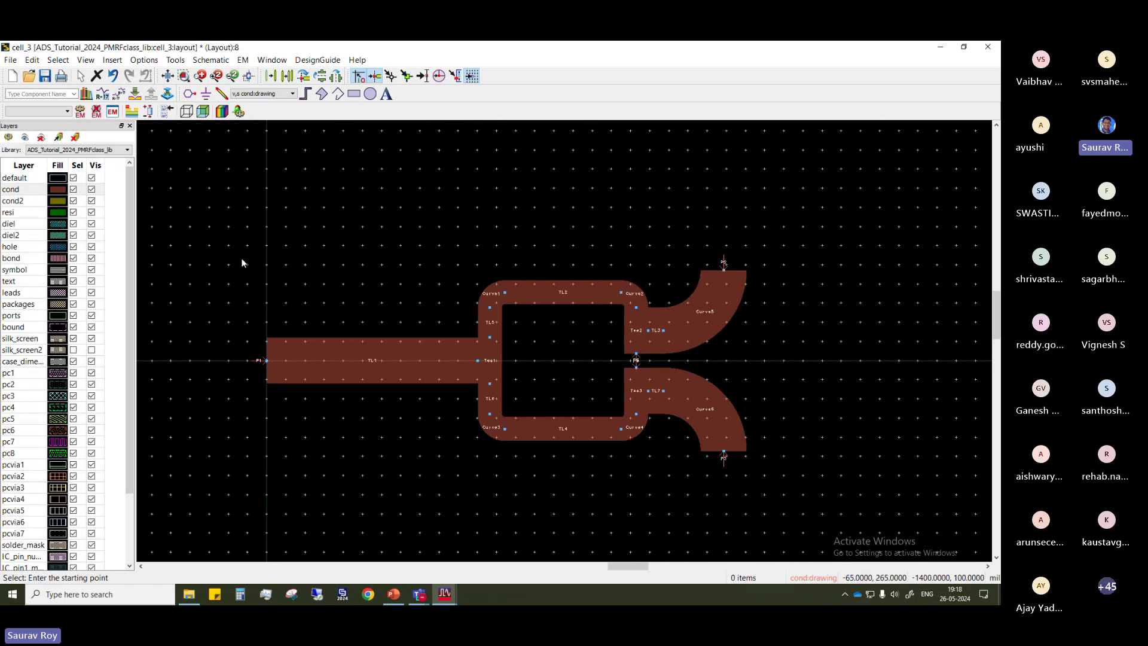
Open the EM simulation setup for the cell_3 layout and review its port definitions
click(113, 111)
drag(475, 140, 506, 141)
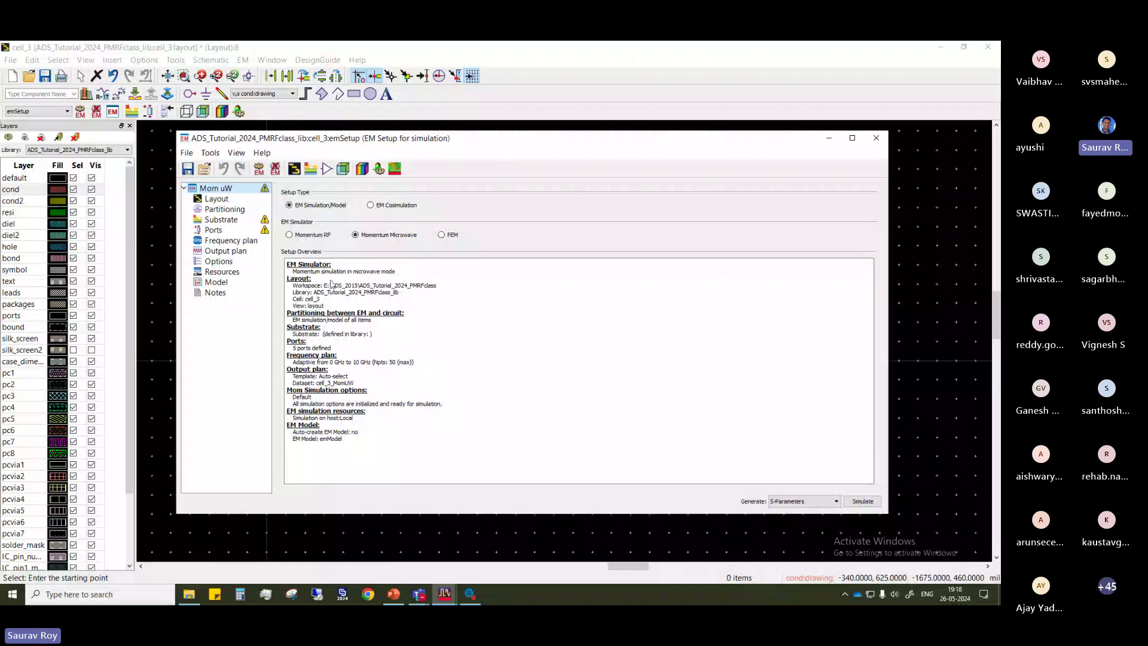
click(233, 232)
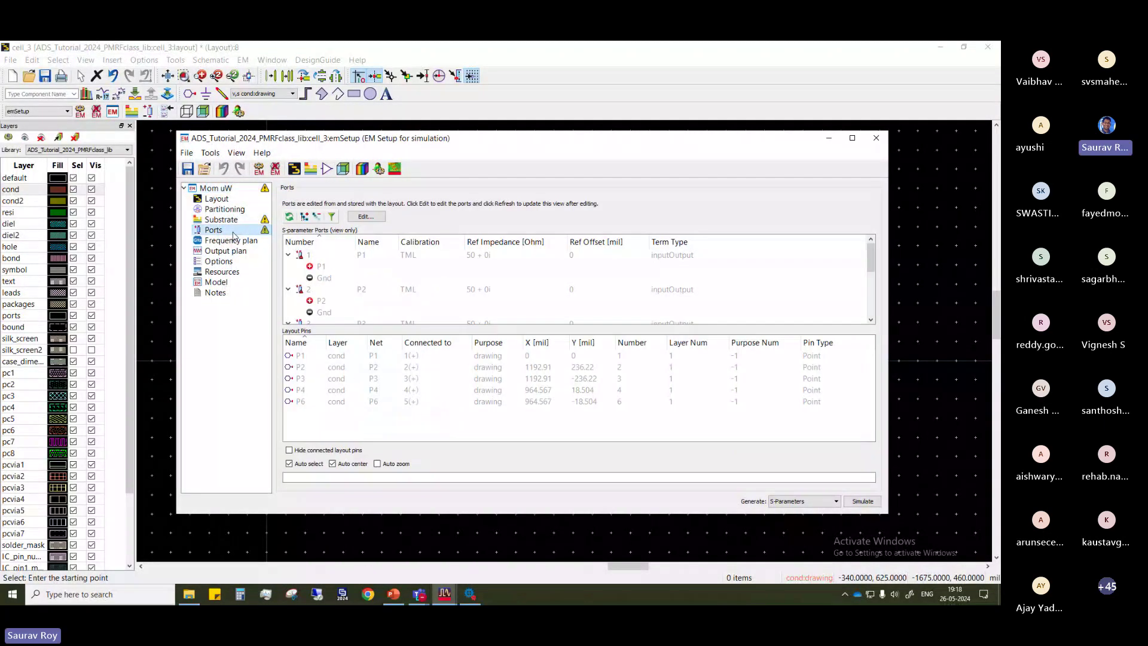
scroll(406, 290, down, 3)
scroll(406, 291, up, 3)
Create a new substrate named substrate1 from the 25milAlumina template for the EM setup
click(221, 219)
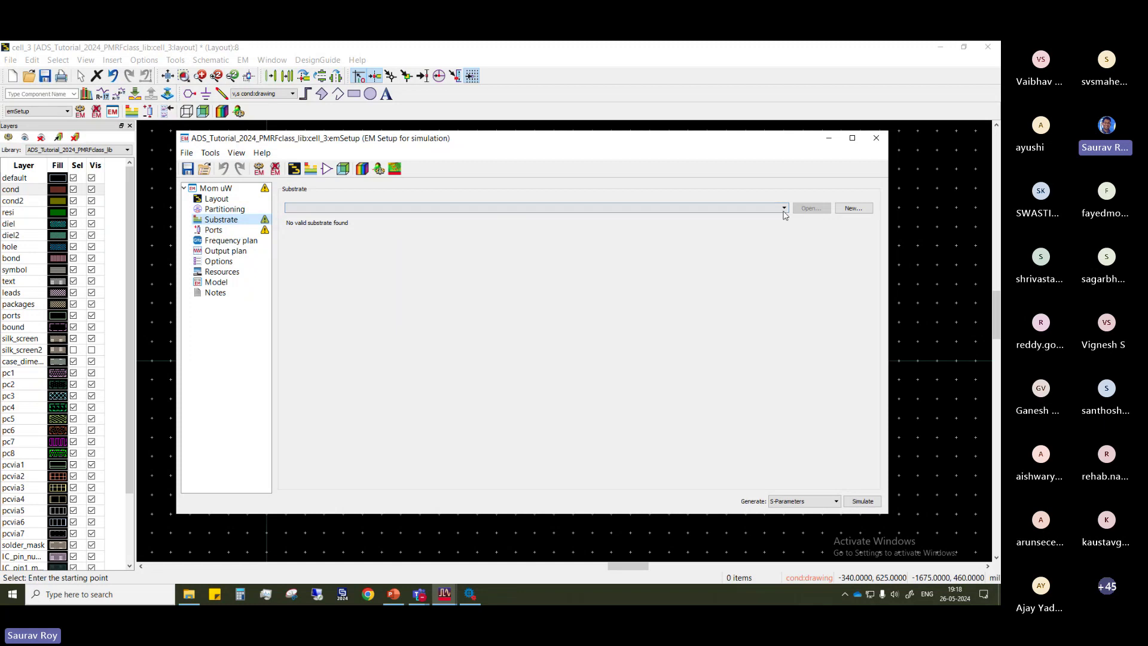
click(853, 208)
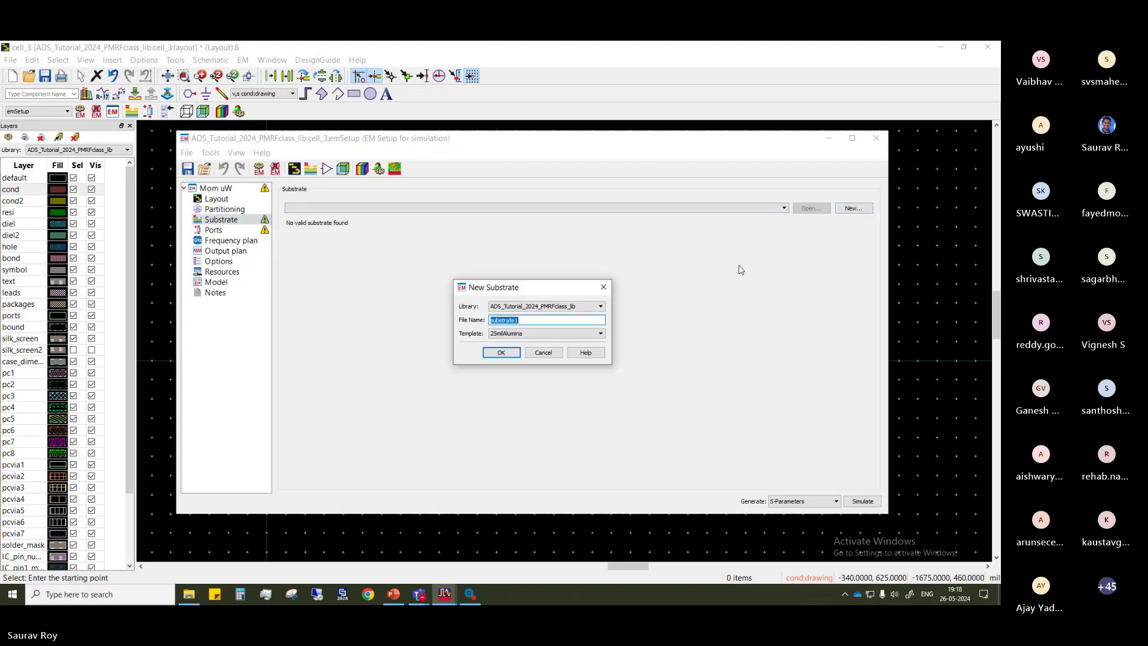
click(500, 353)
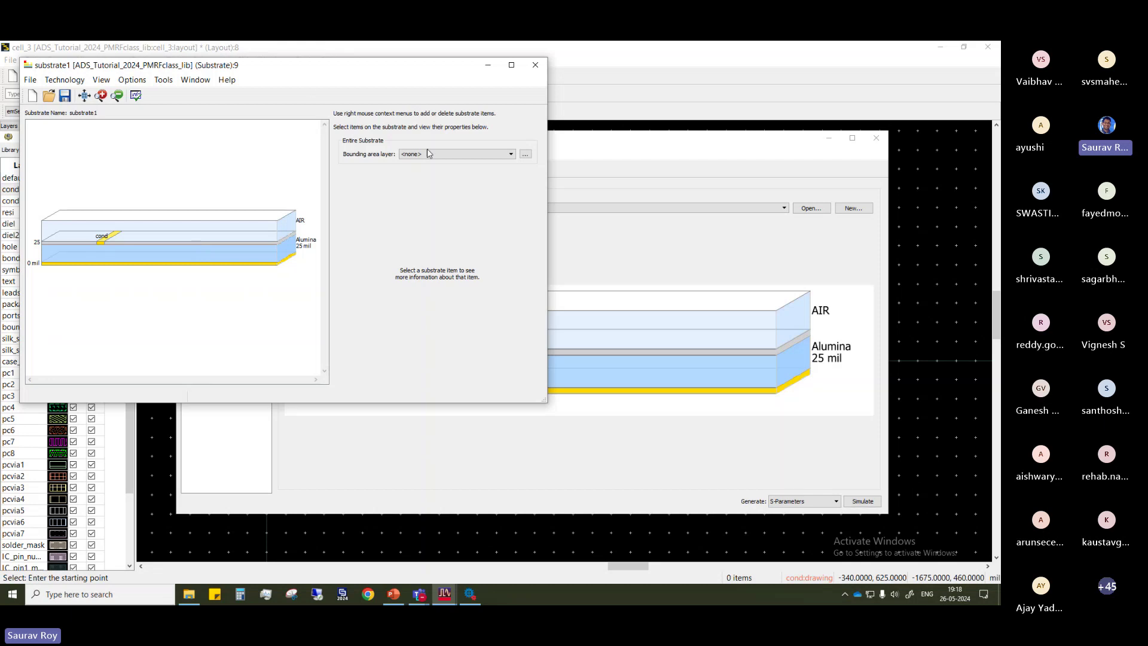
drag(297, 66, 417, 129)
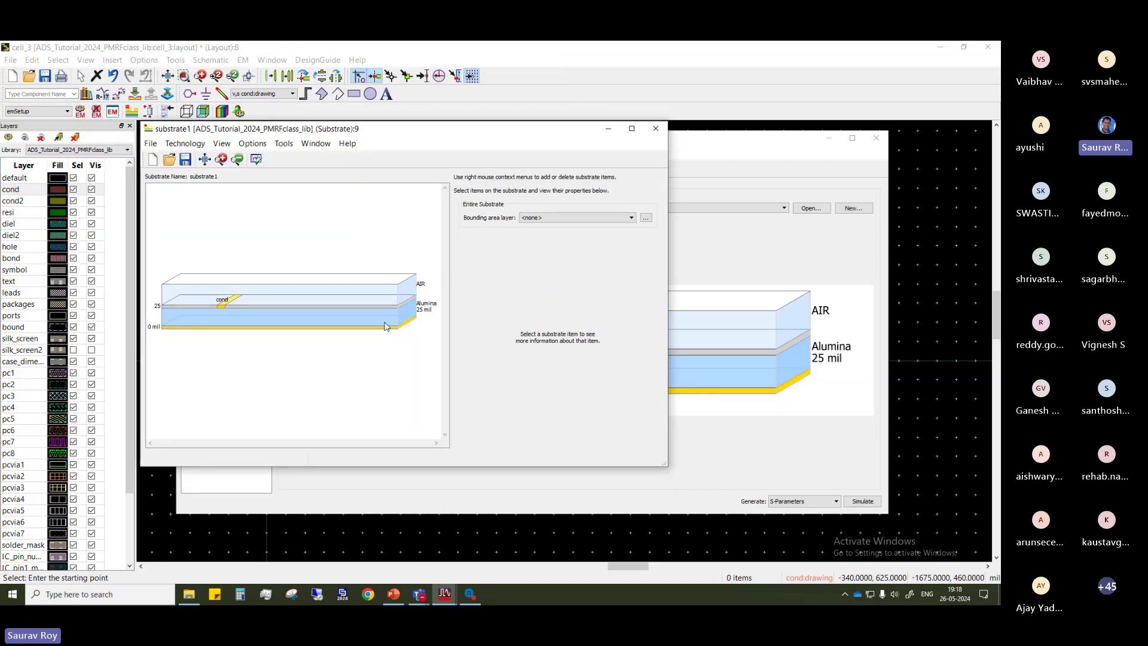
Add a new dielectric named FR4 to the library's material definitions from the Alumina substrate layer's properties
click(284, 317)
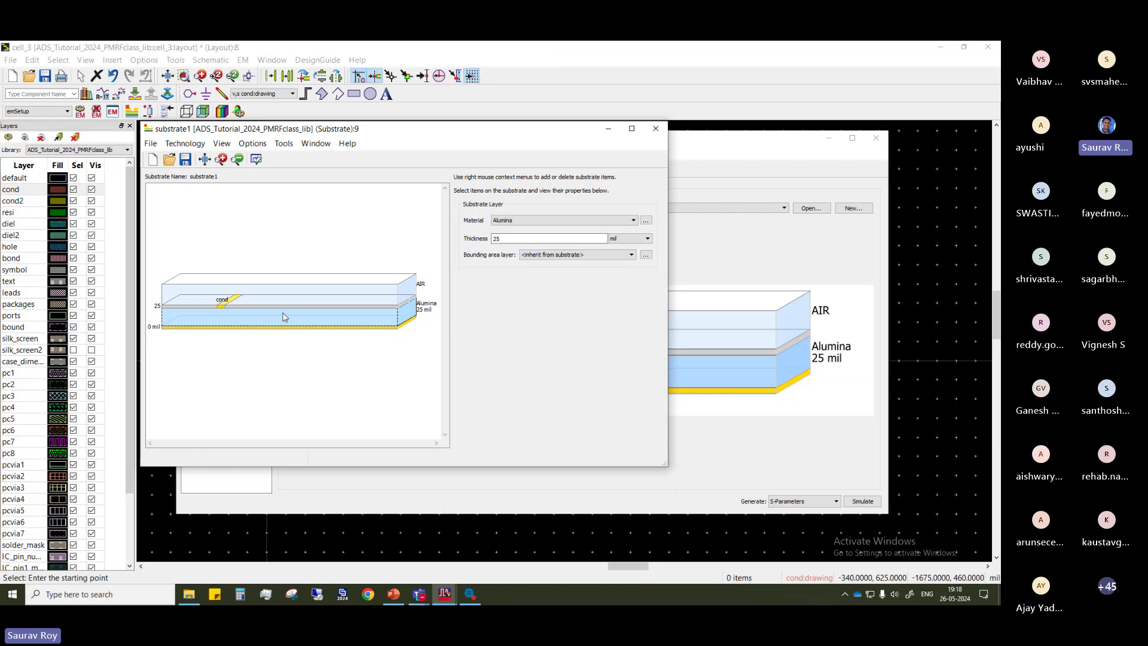
click(305, 366)
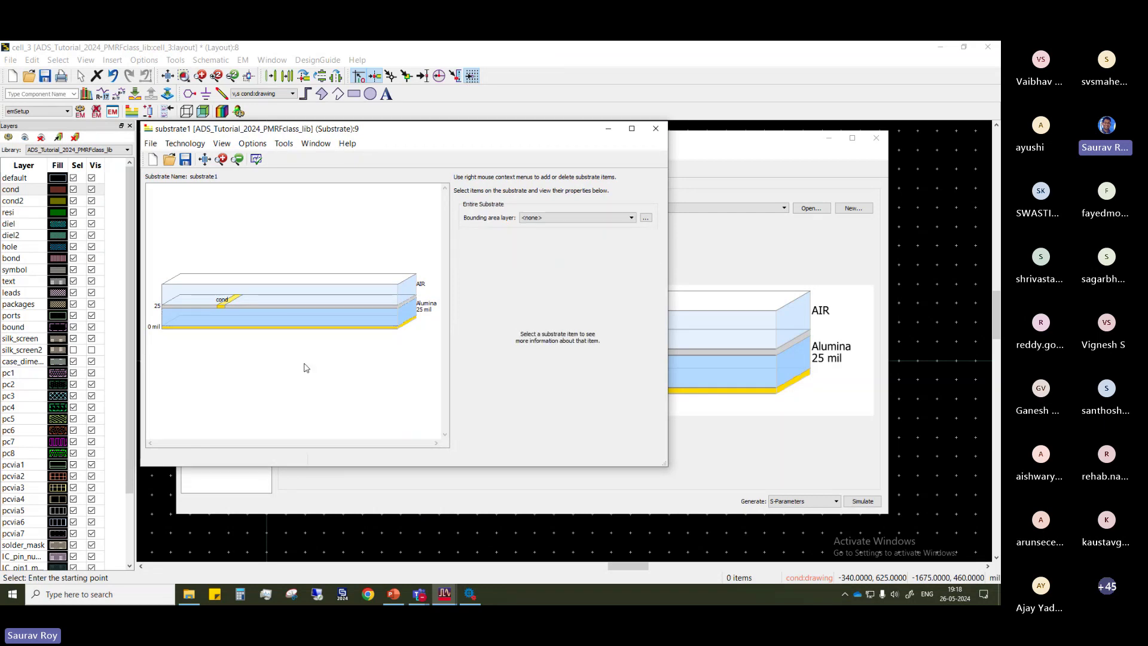
click(292, 313)
click(633, 219)
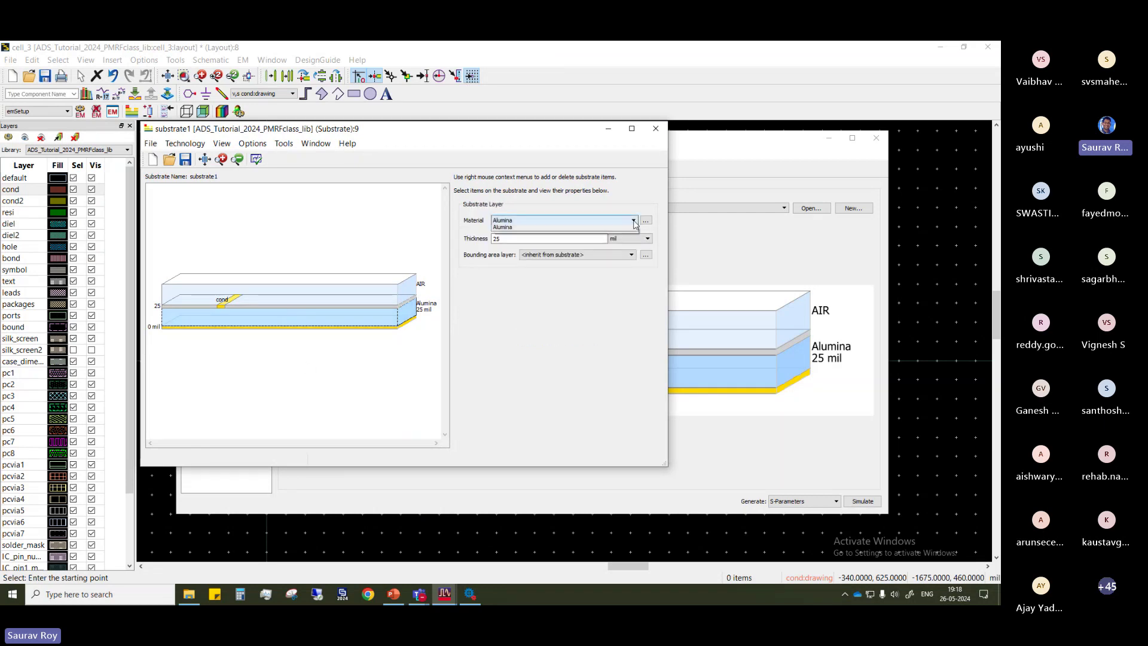
click(505, 236)
click(645, 219)
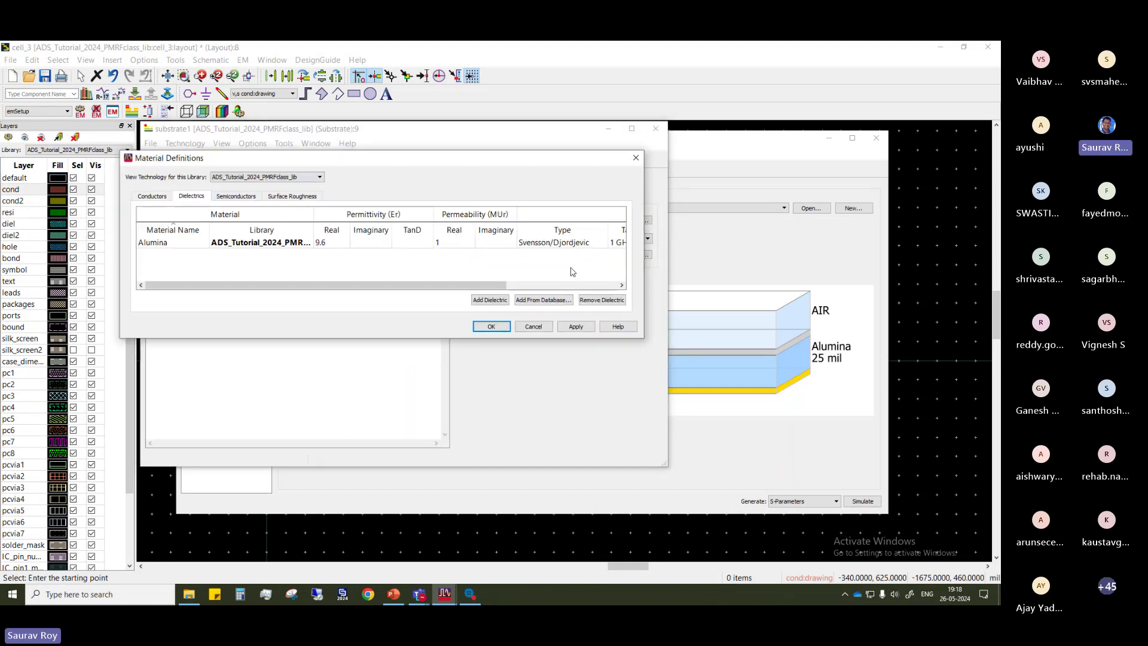
click(487, 300)
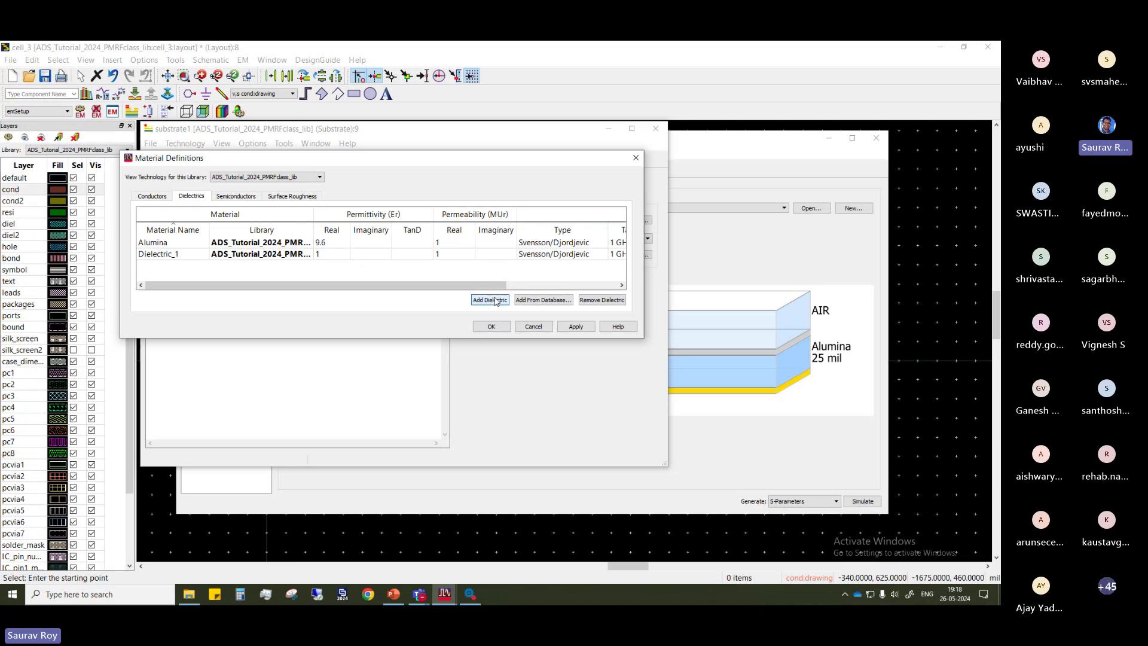
click(254, 254)
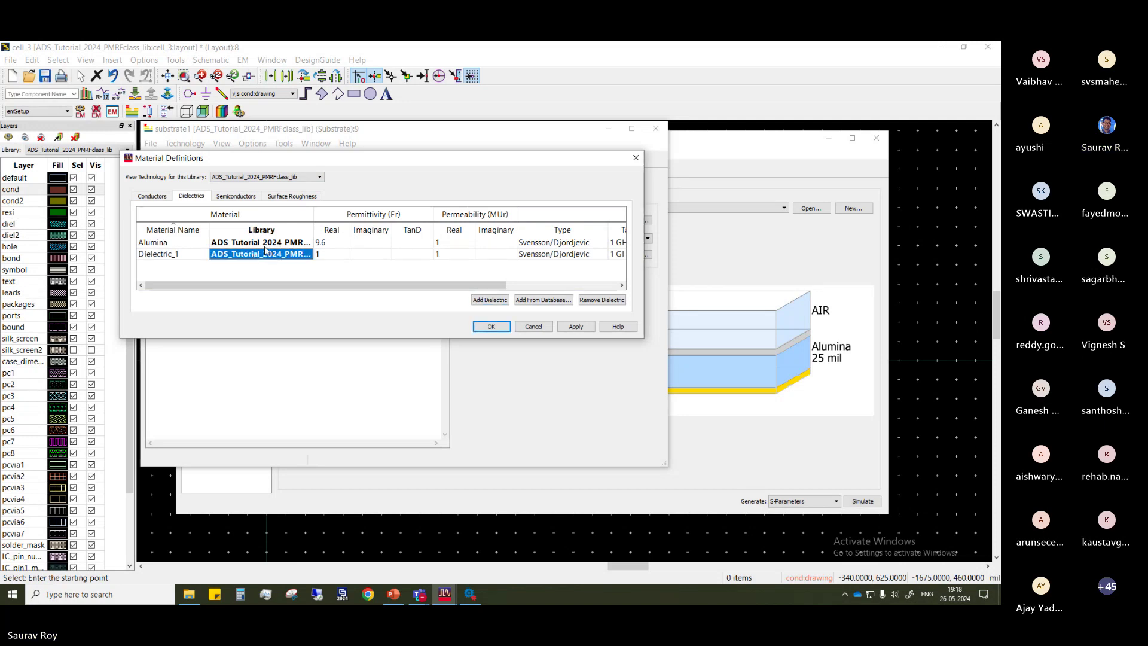
click(167, 266)
double_click(163, 254)
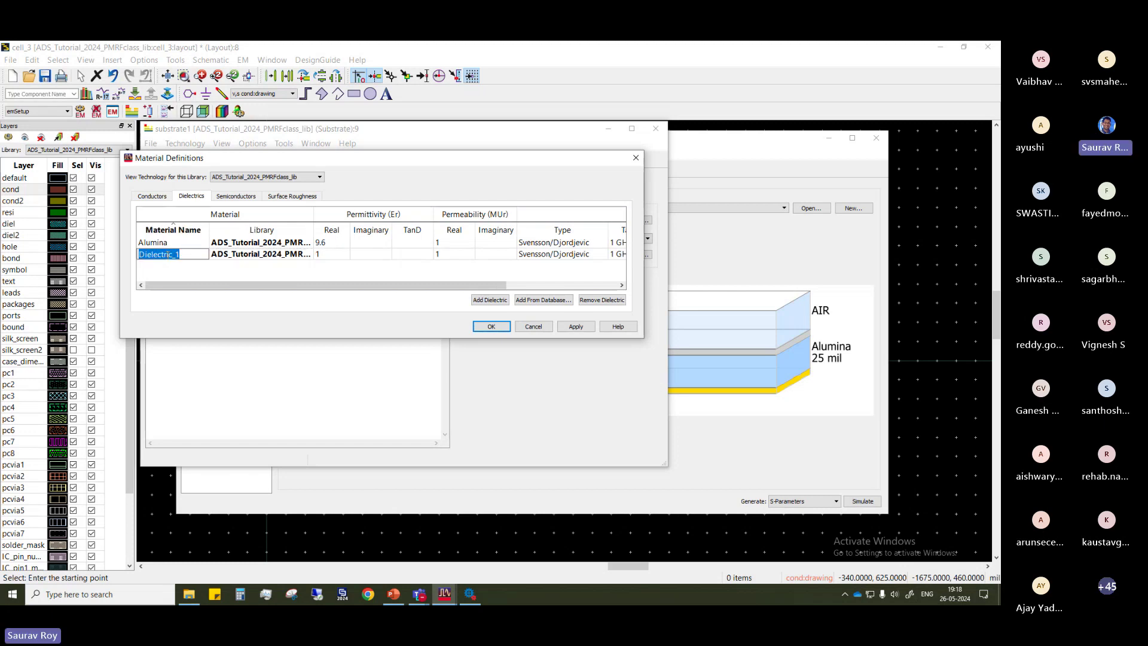
text(FR4)
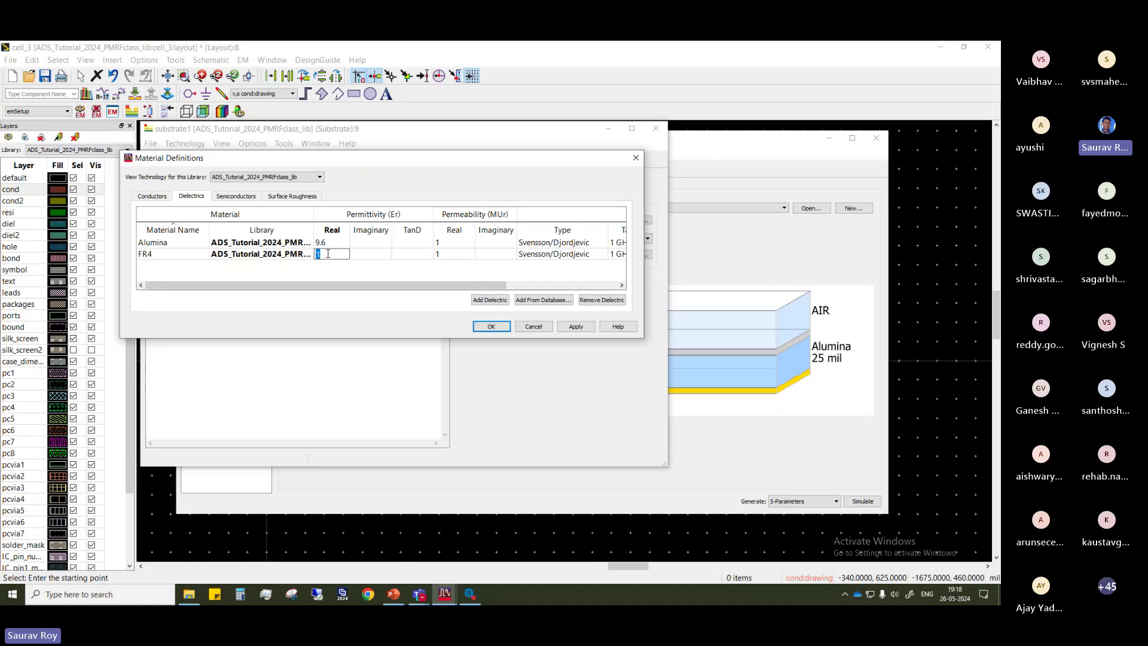
Set FR4's real permittivity to 4.3 and its TanD to 0.025, and accept the material definitions
text(.3)
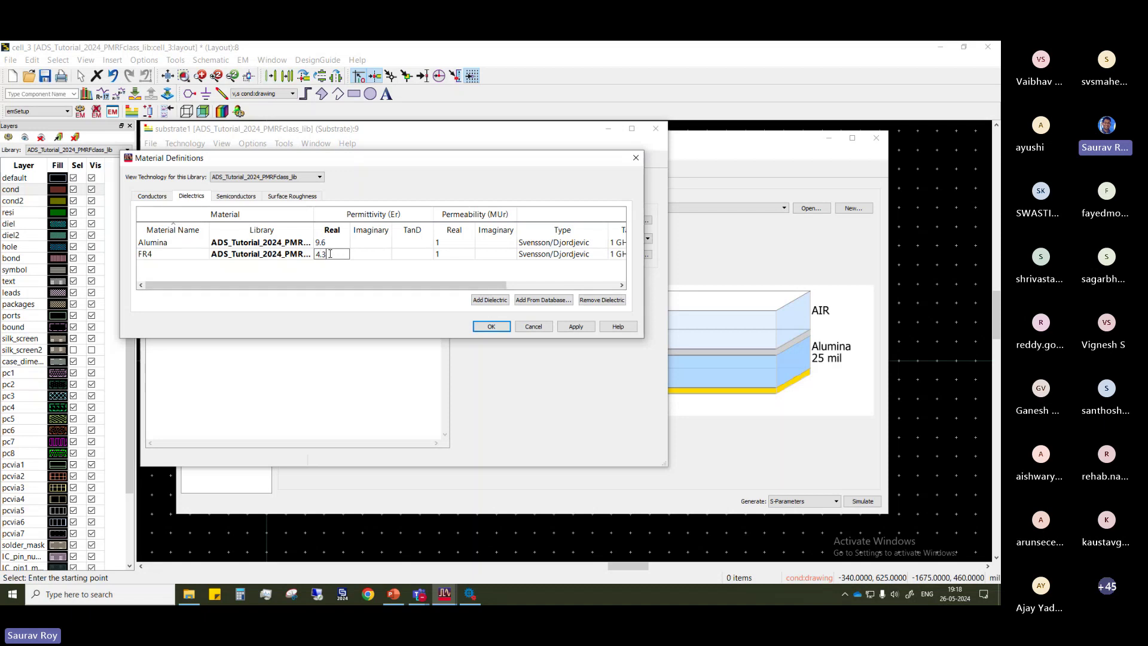
click(415, 252)
text(0.025)
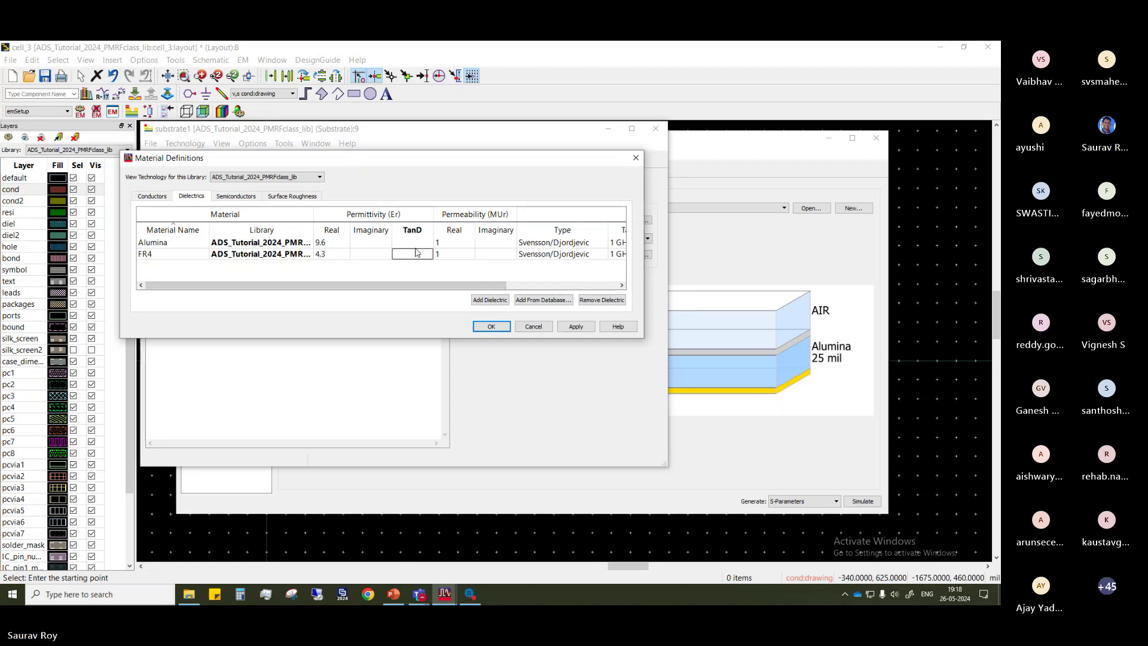
click(457, 274)
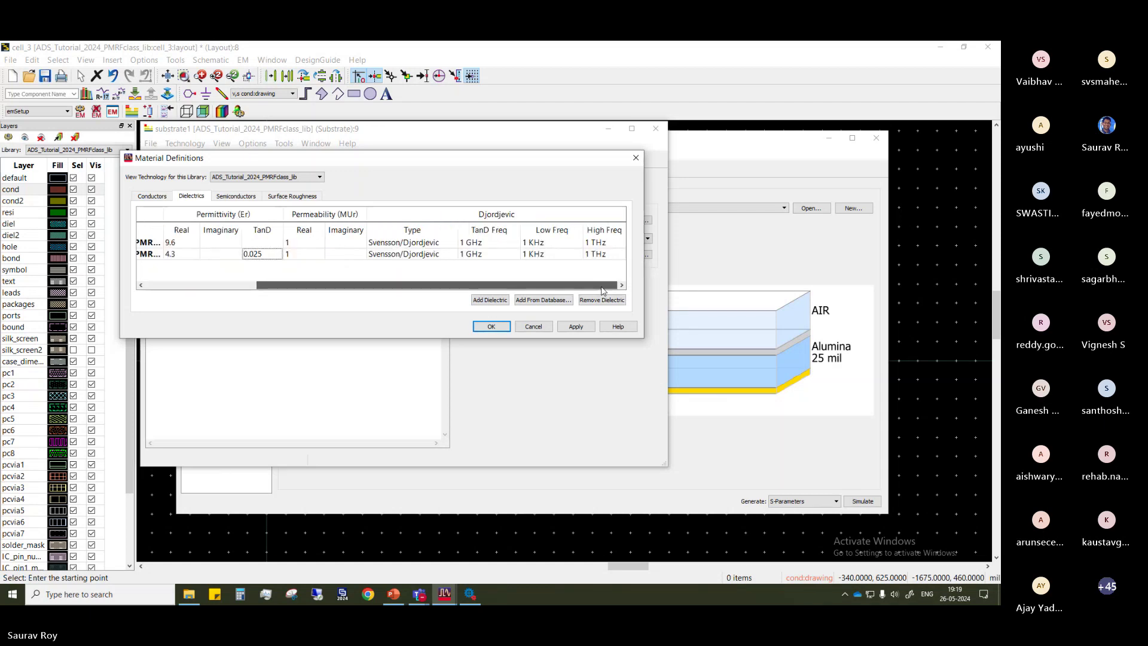
mouse_move(438, 285)
mouse_down()
mouse_move(461, 286)
mouse_move(438, 286)
mouse_up()
click(326, 254)
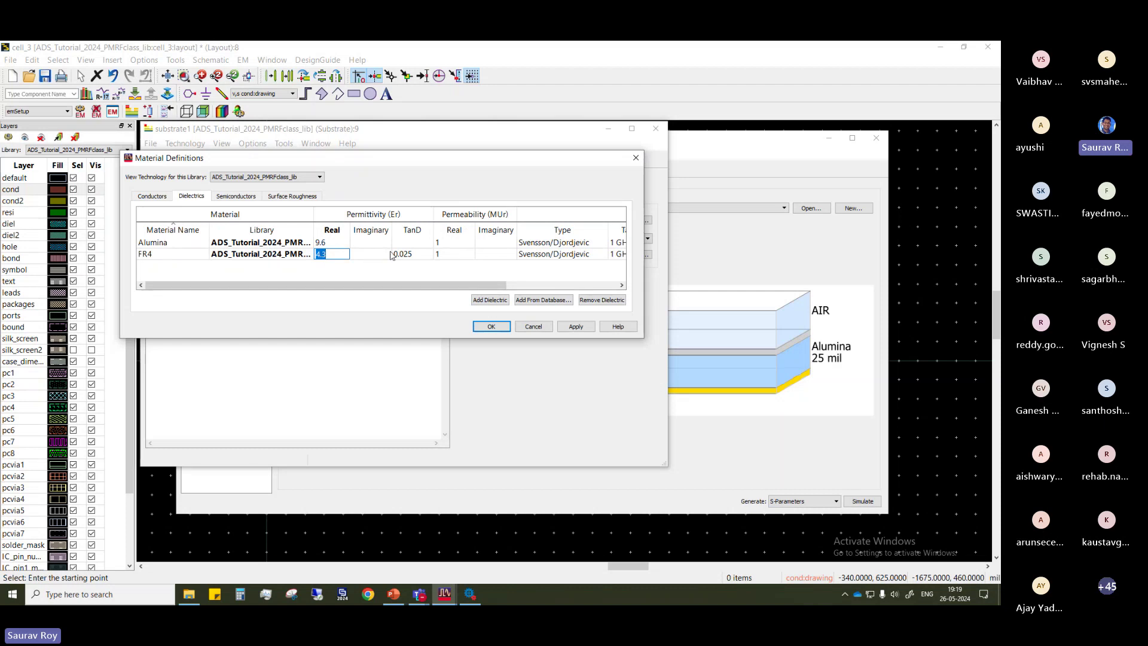
double_click(411, 254)
click(376, 285)
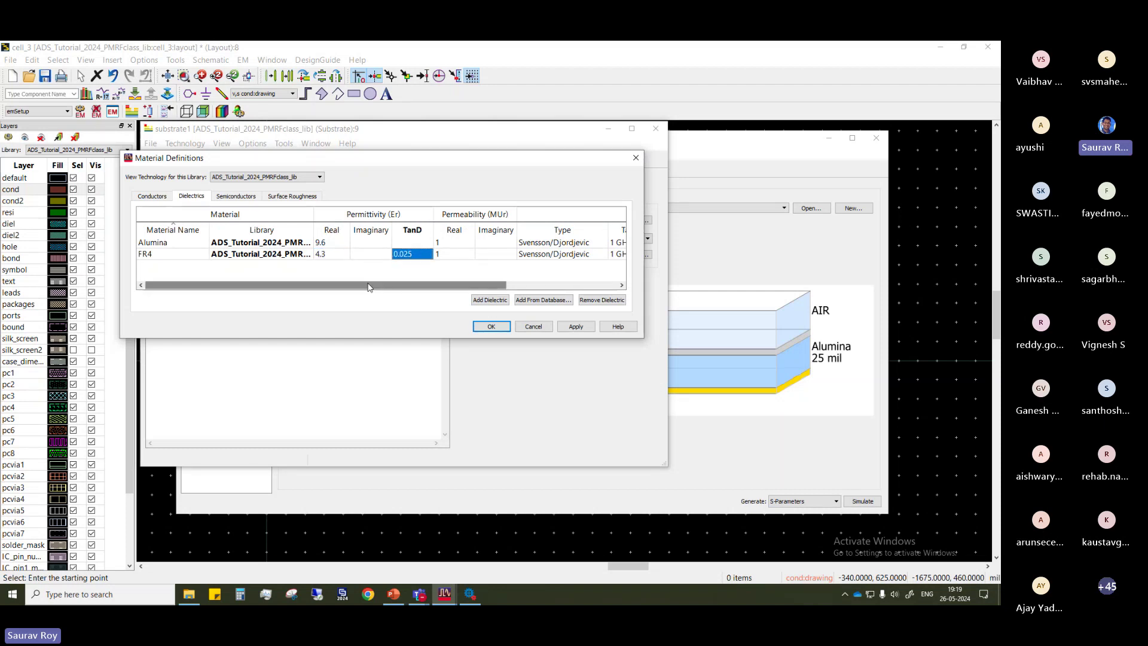
click(492, 323)
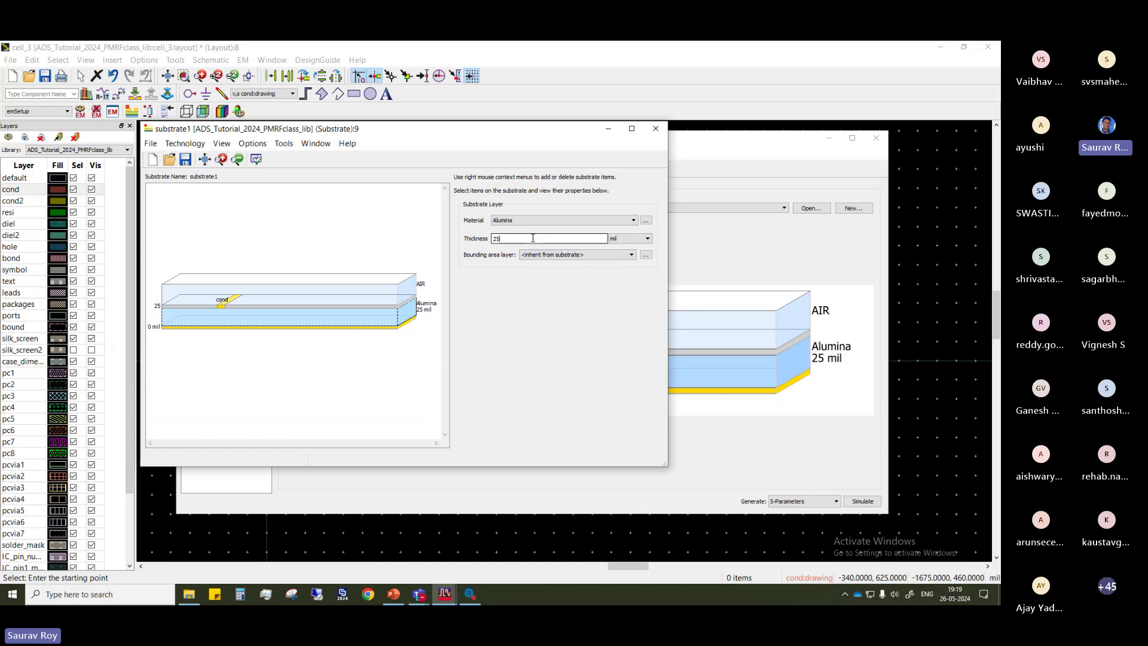
Set the thickness of the Alumina layer in substrate1 to 1.57 millimeter
click(221, 304)
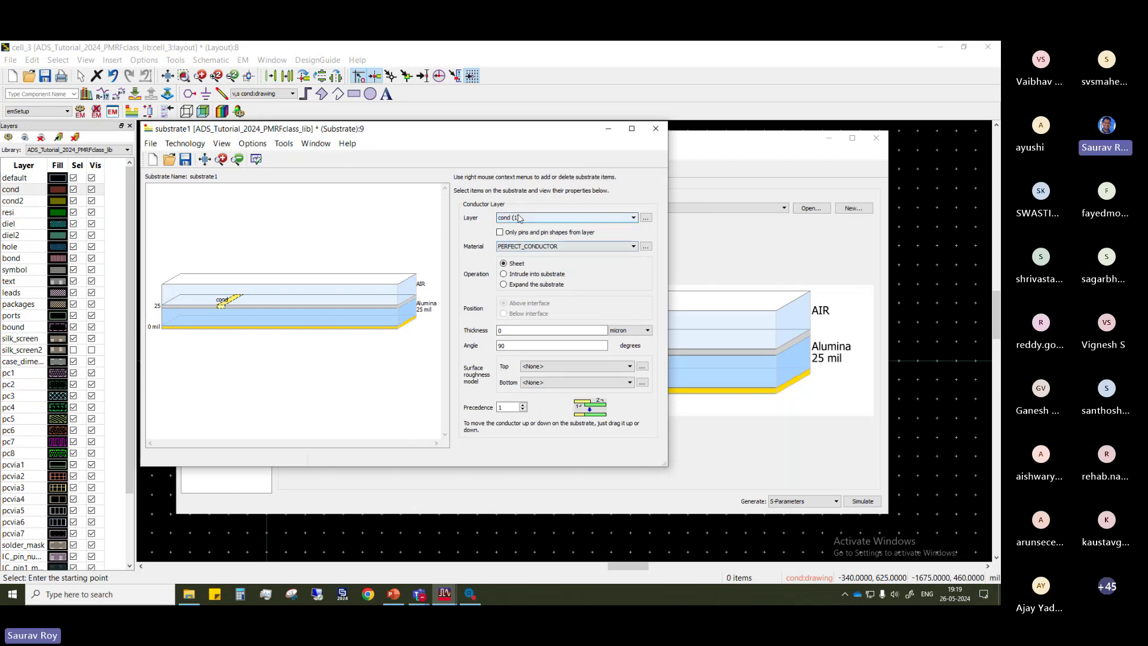
click(278, 319)
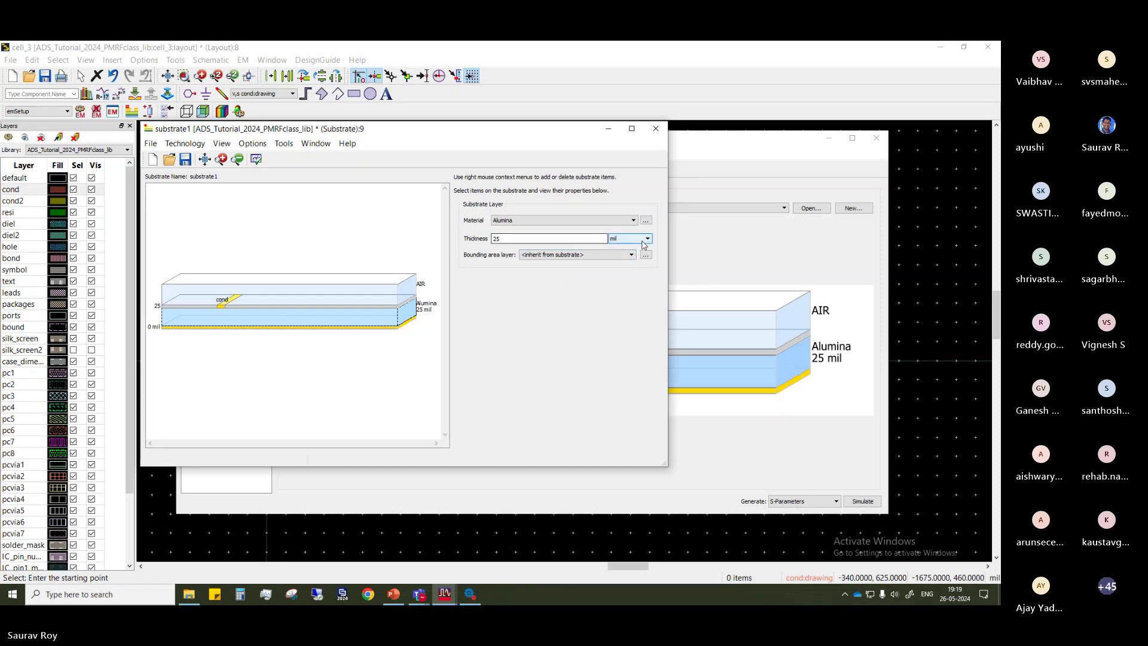
double_click(530, 239)
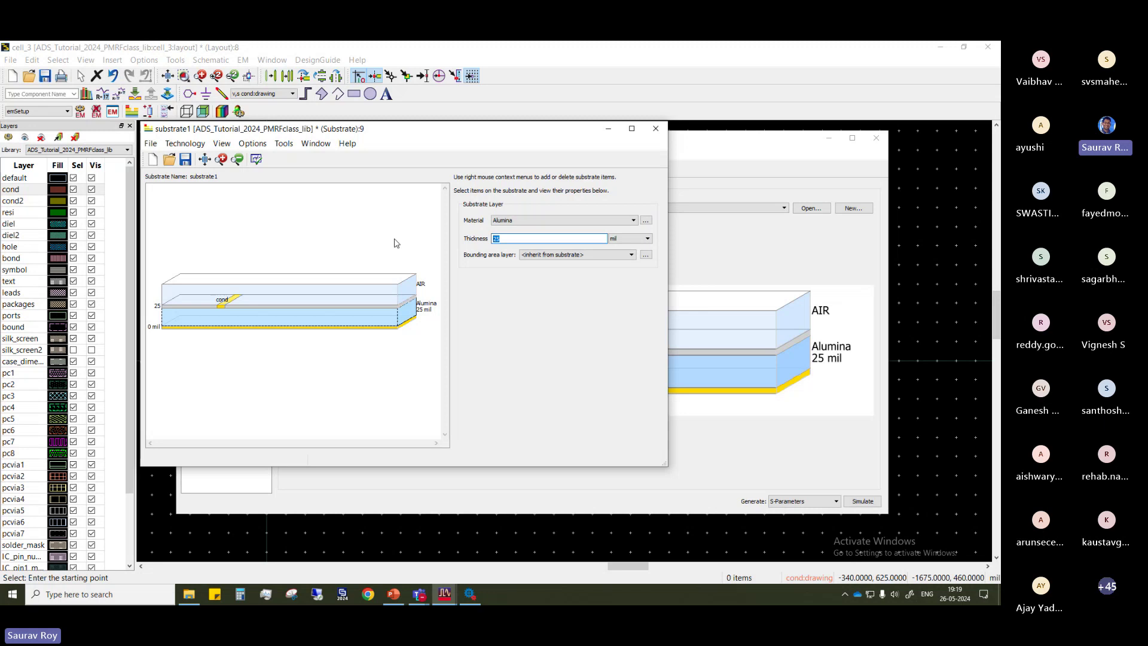
text(1.57)
key(Tab)
click(649, 238)
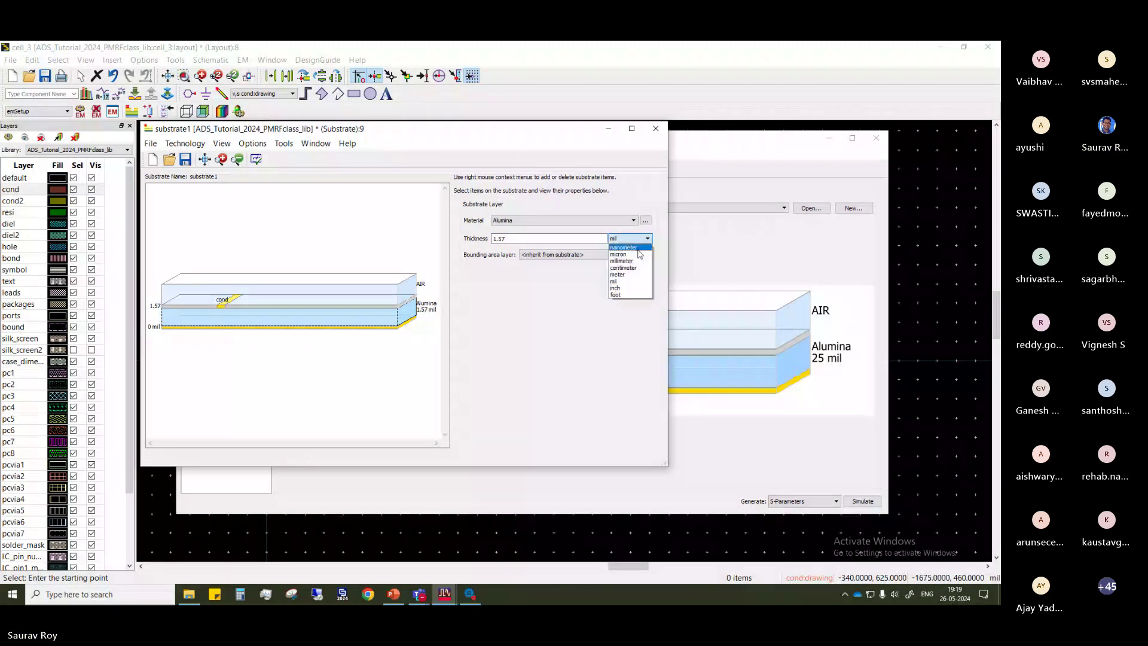
click(633, 267)
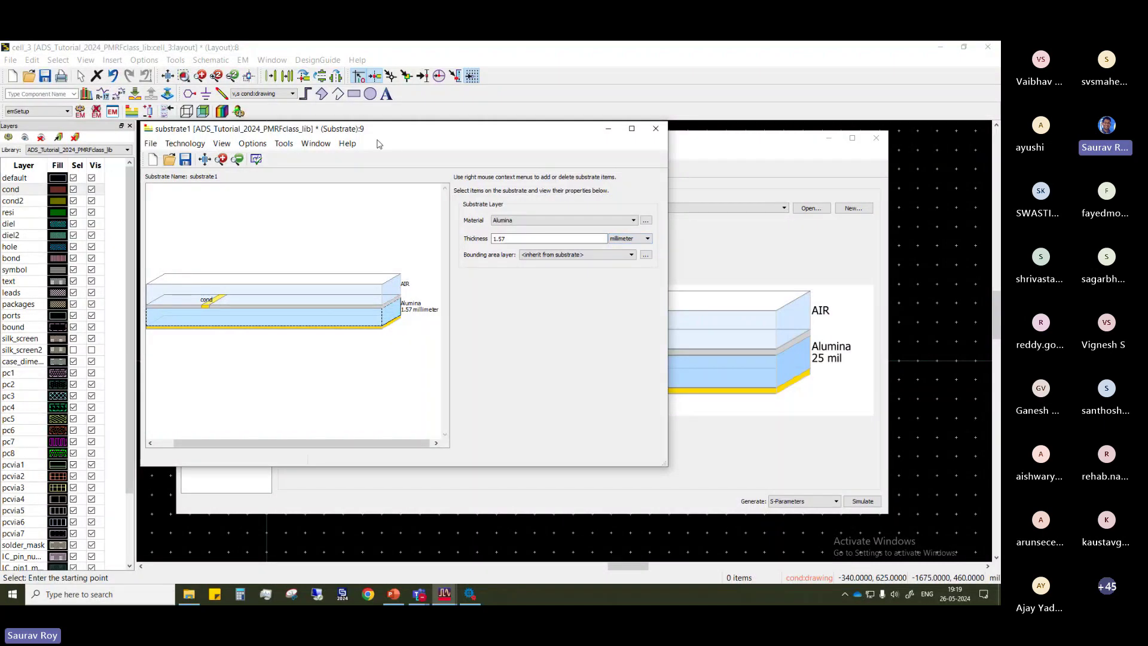
Assign the FR4 material to the 1.57 millimeter dielectric layer, then save and close substrate1
drag(392, 132, 421, 144)
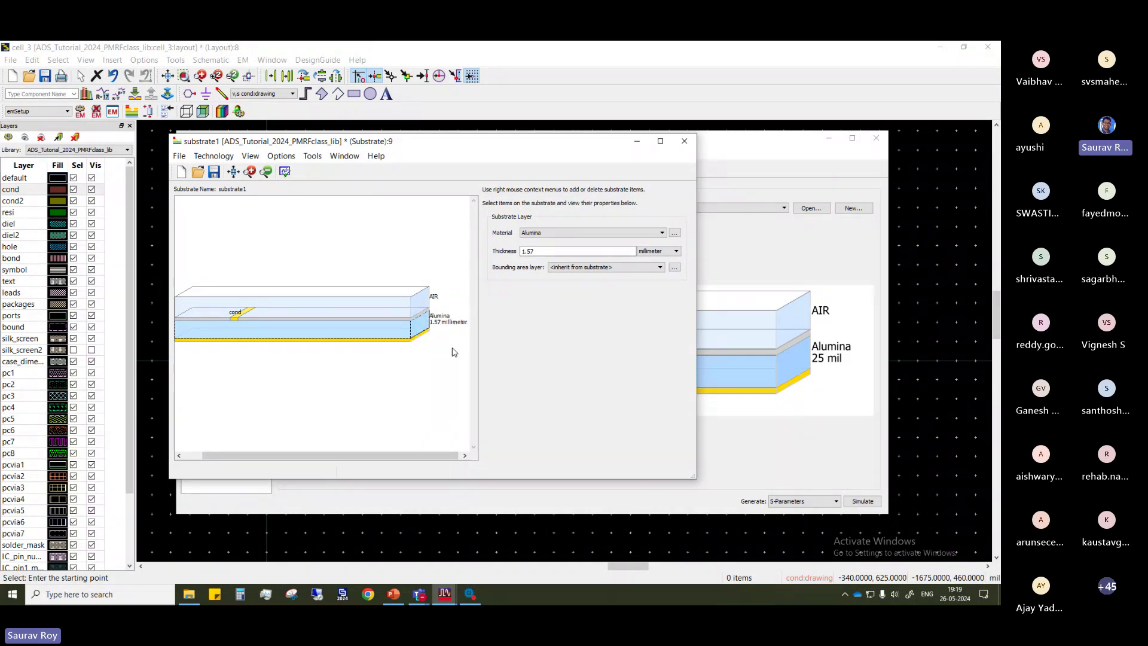
click(659, 232)
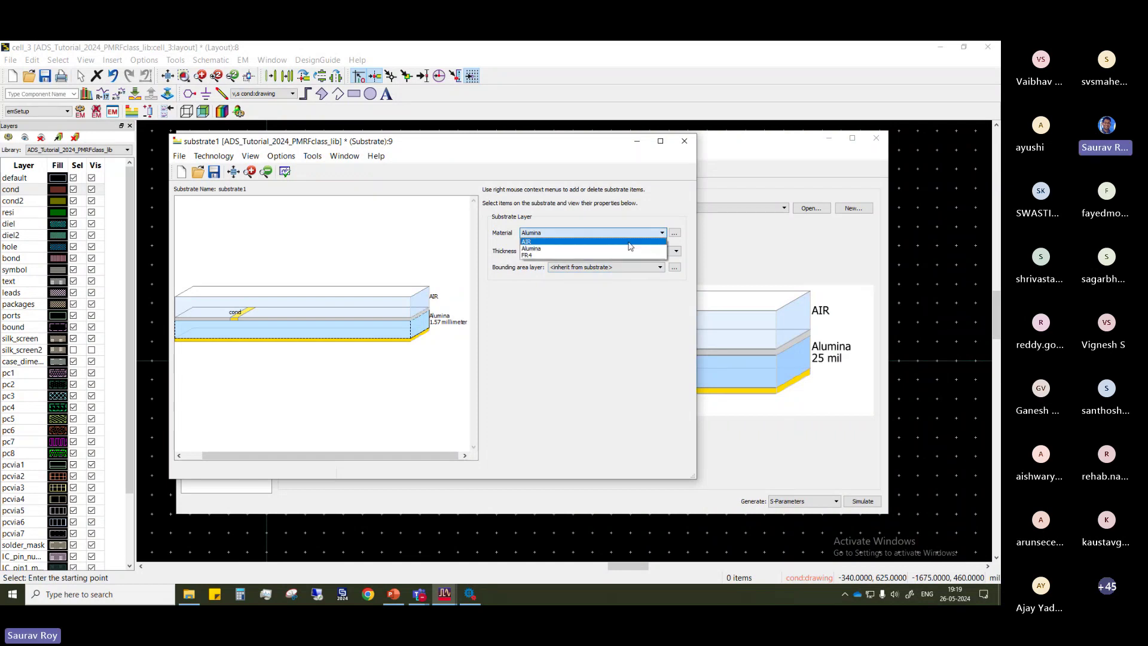
click(627, 254)
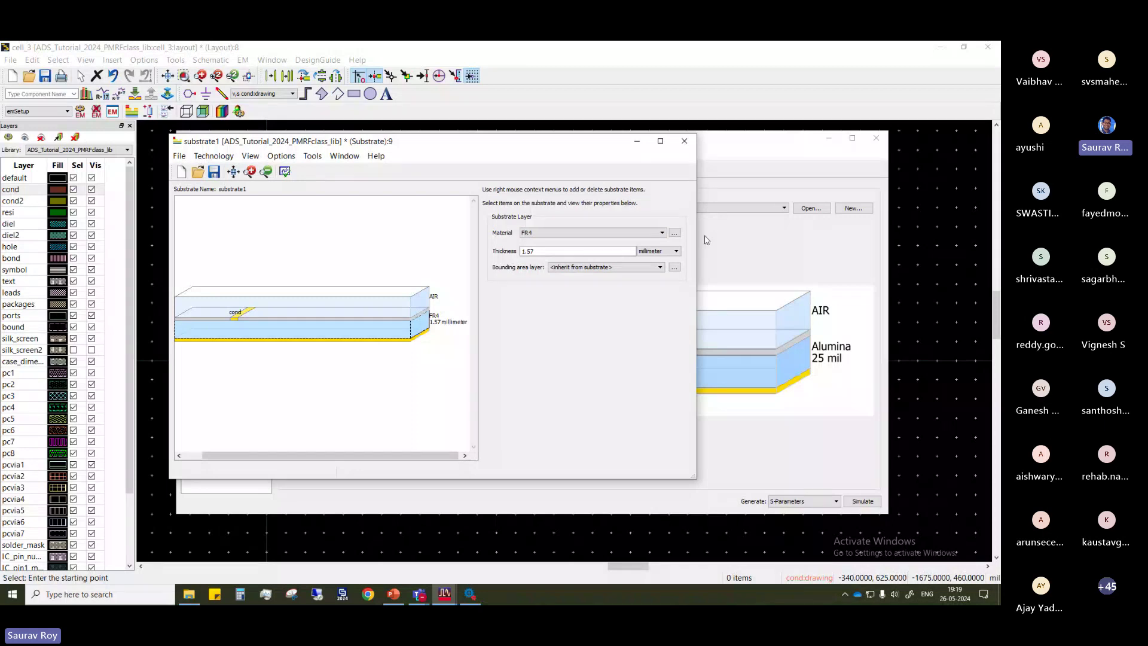
key(ctrl+s)
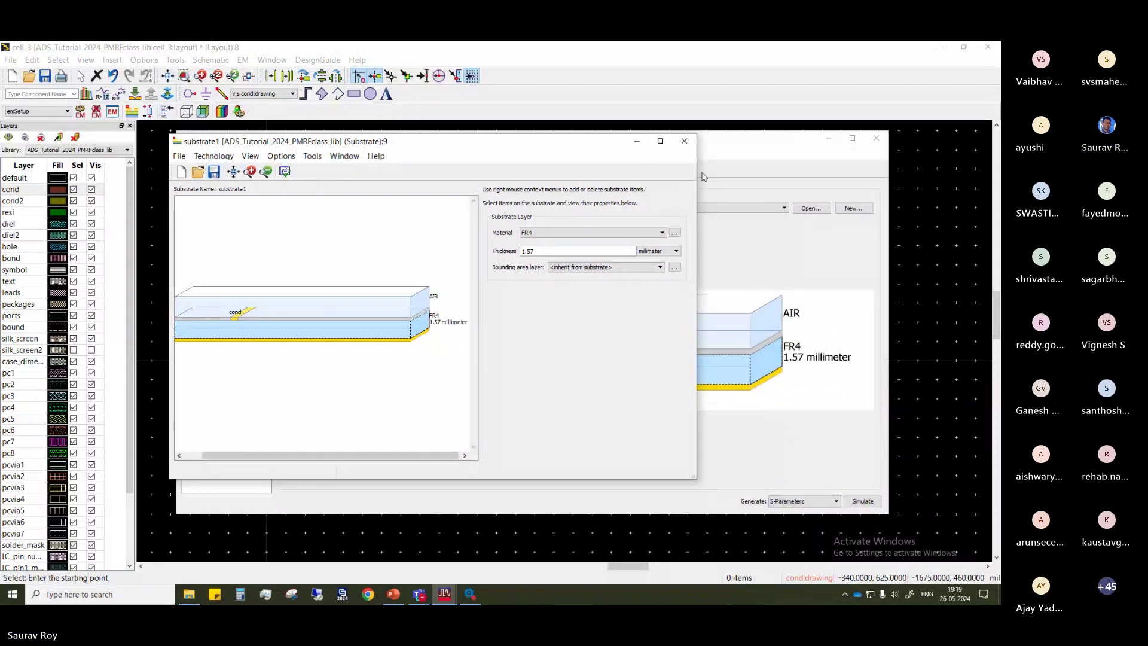
click(684, 141)
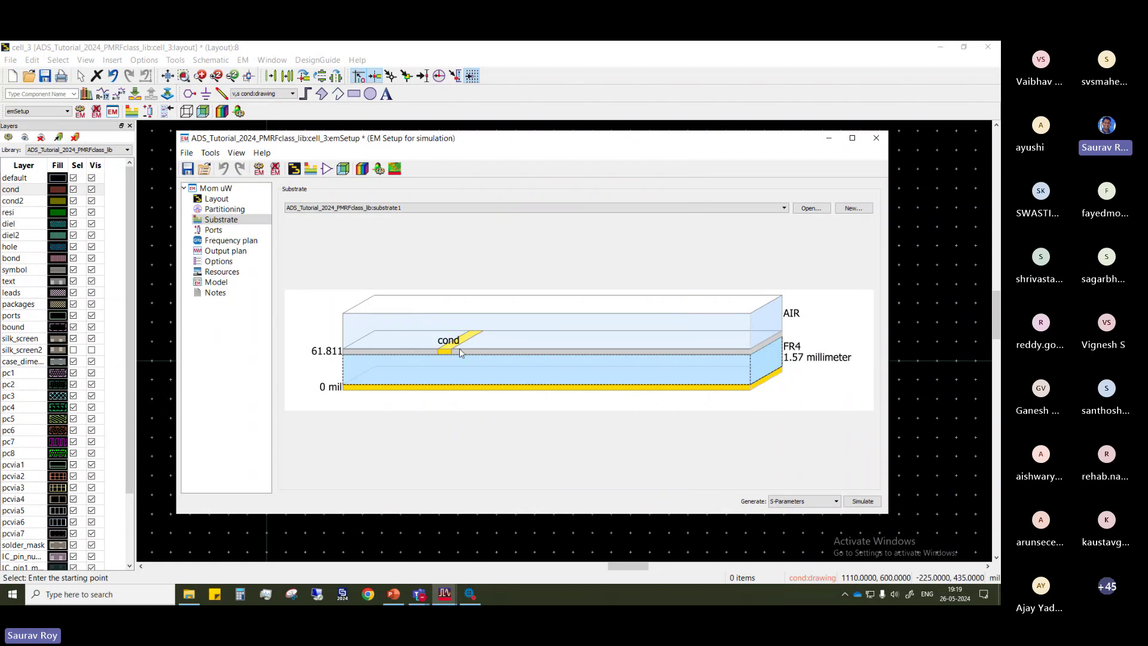
Review the EM setup's simulator overview, partitioning, substrate stack and port definitions
click(222, 189)
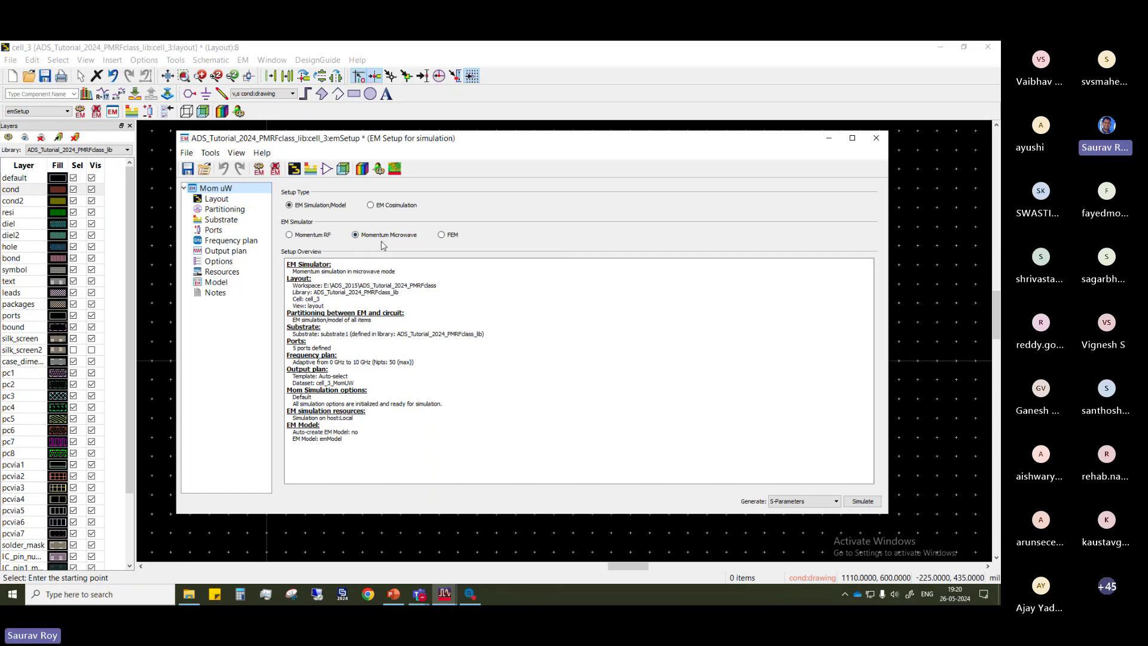
click(221, 209)
click(219, 201)
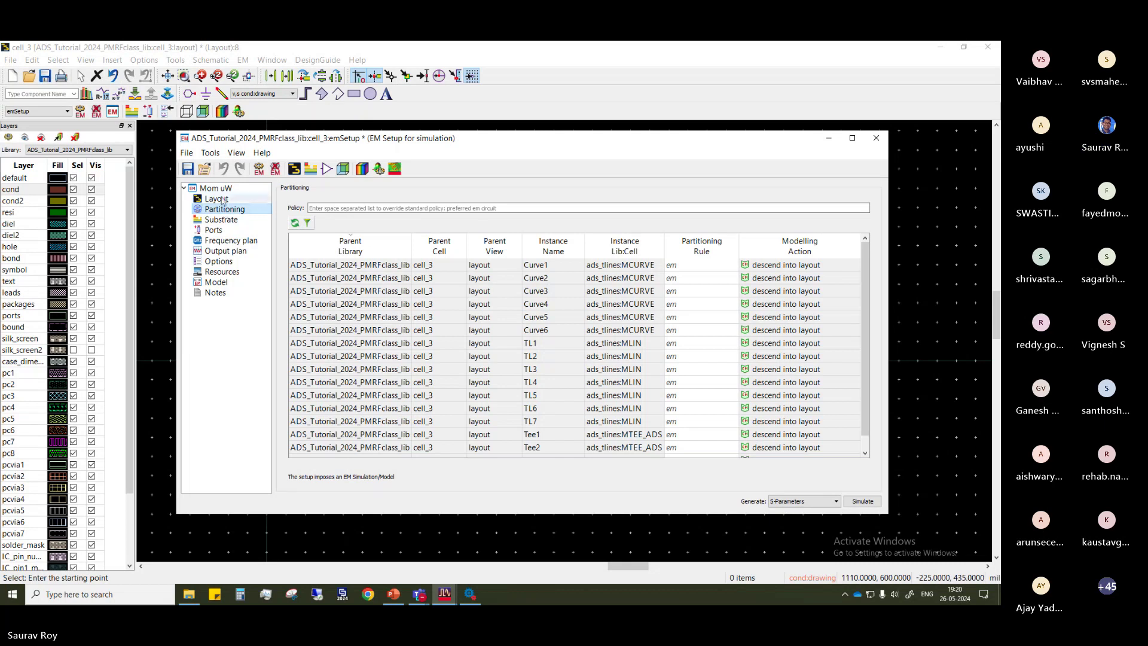
click(221, 219)
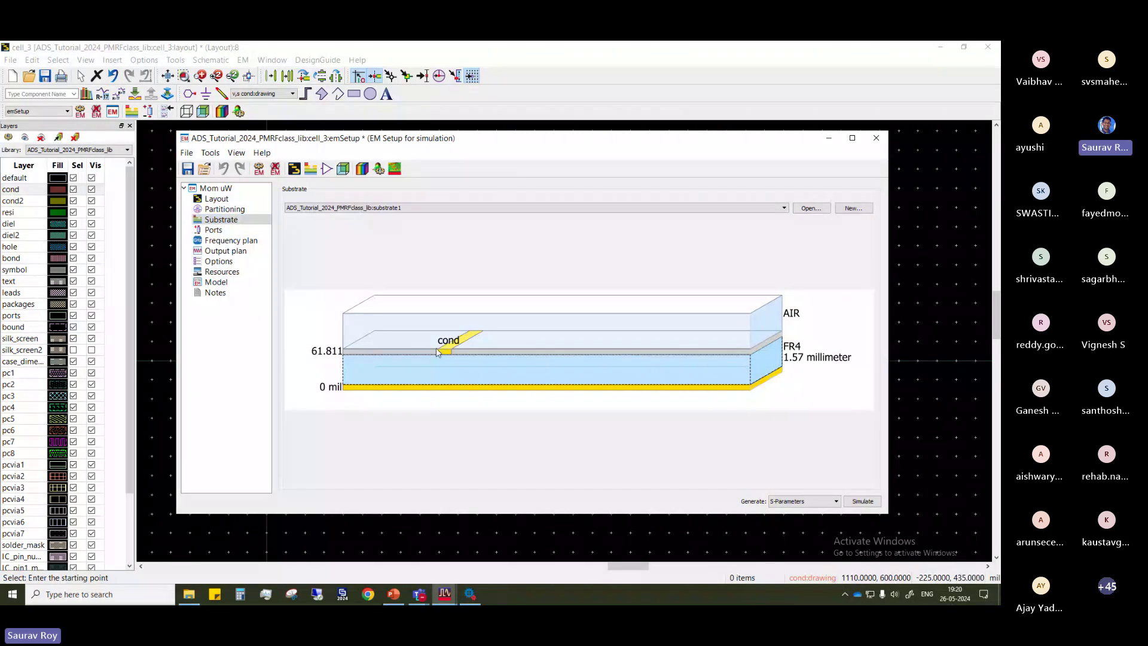
click(214, 231)
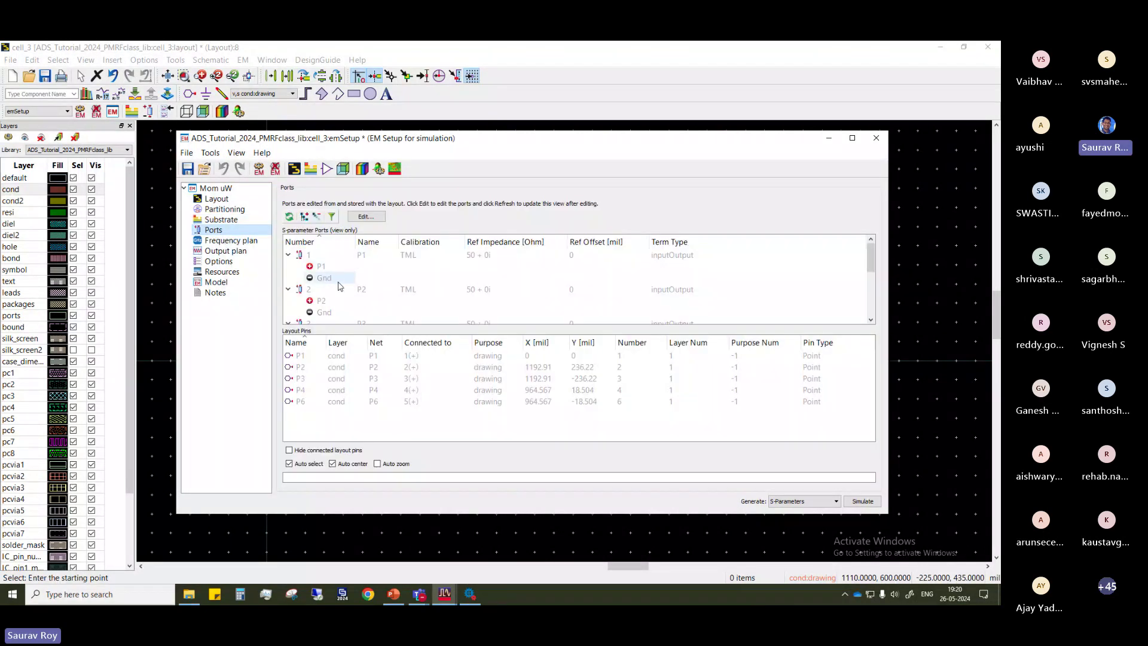
Set the adaptive frequency plan to run from 2 GHz to 4 GHz with a maximum of 100 points
click(223, 241)
click(355, 239)
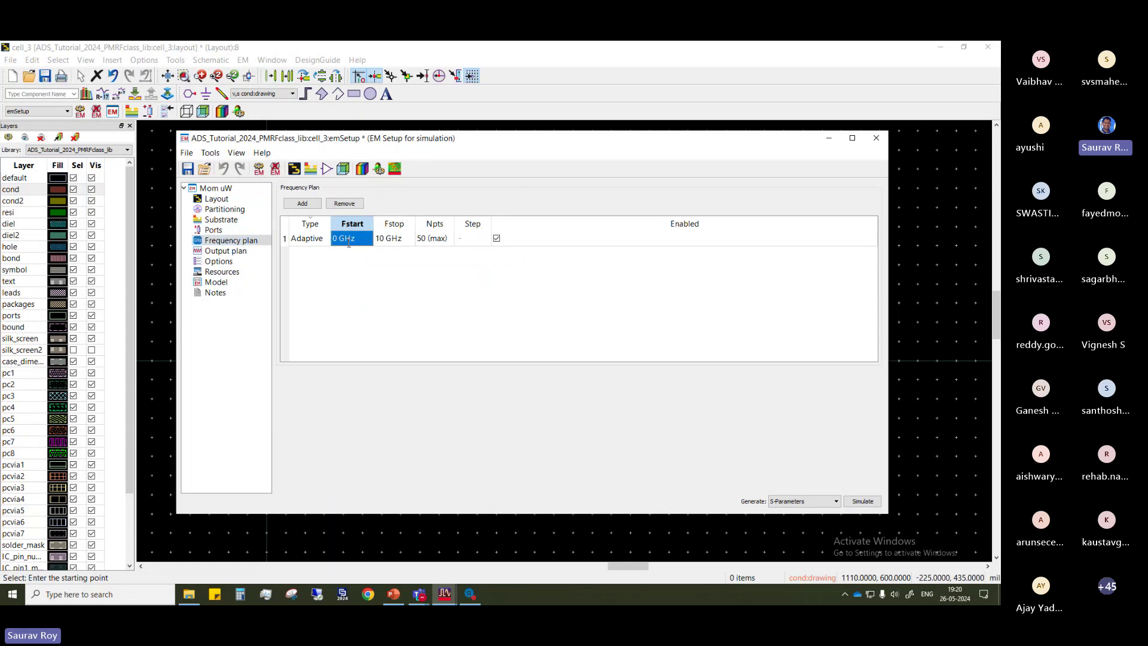
click(348, 243)
click(399, 236)
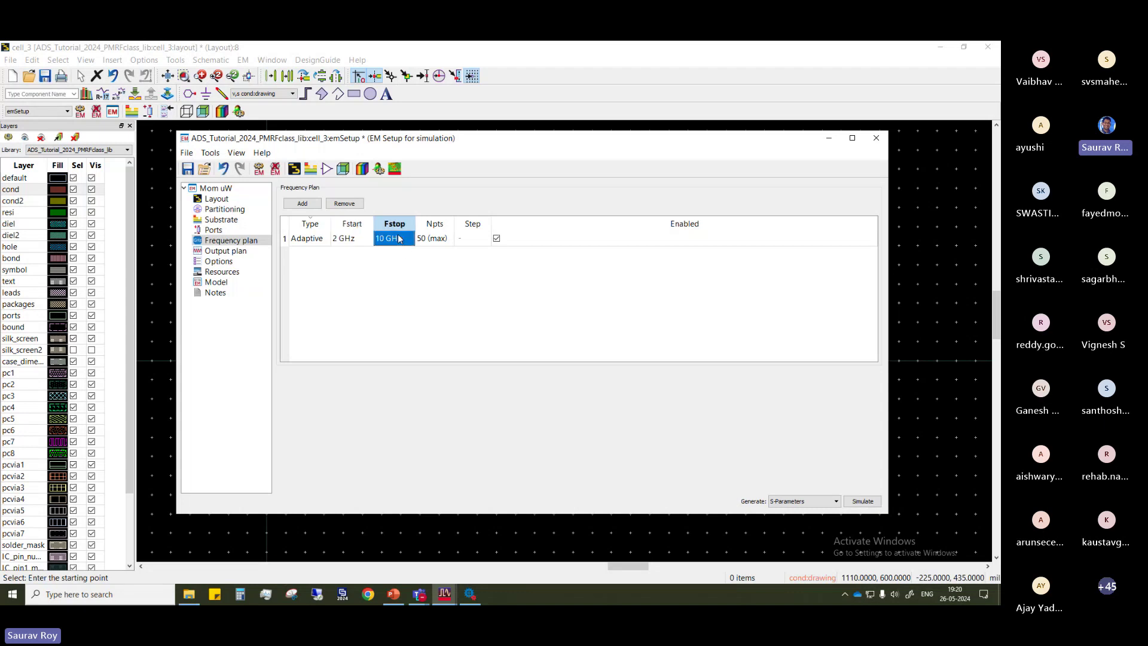
text(4)
click(389, 268)
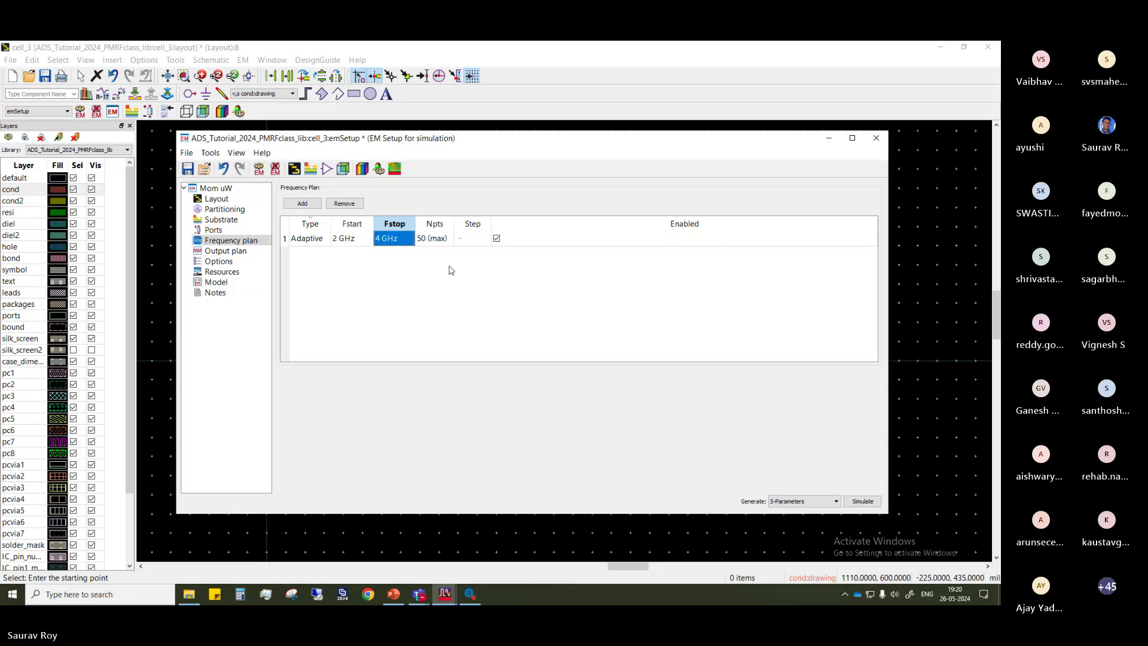
click(432, 238)
click(432, 236)
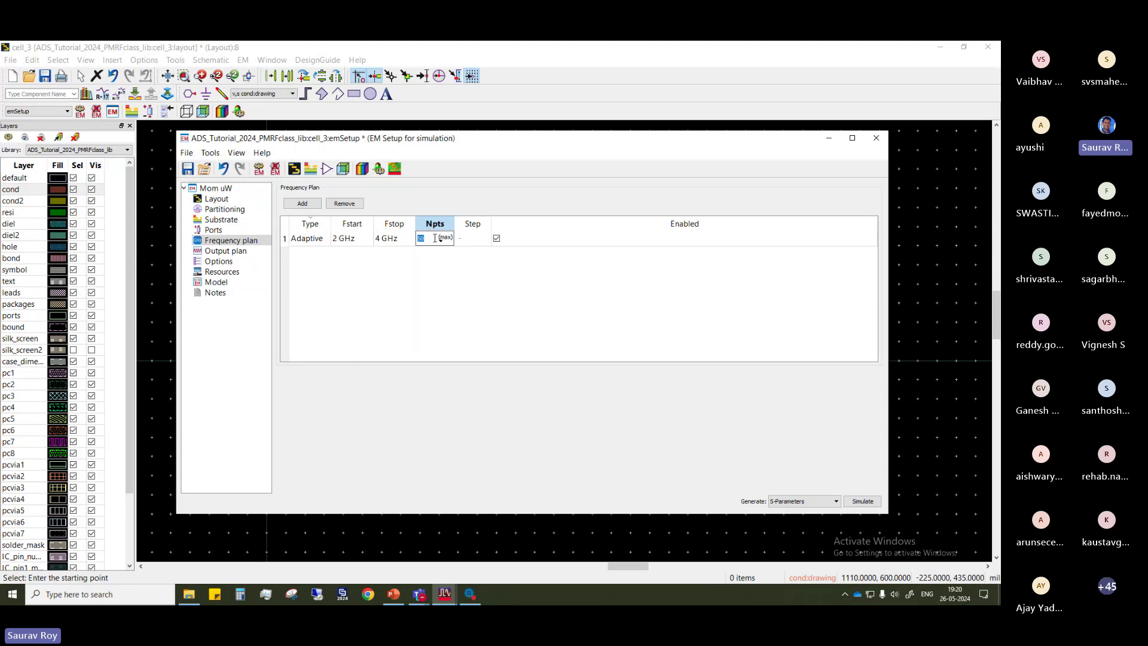
text(100)
click(435, 358)
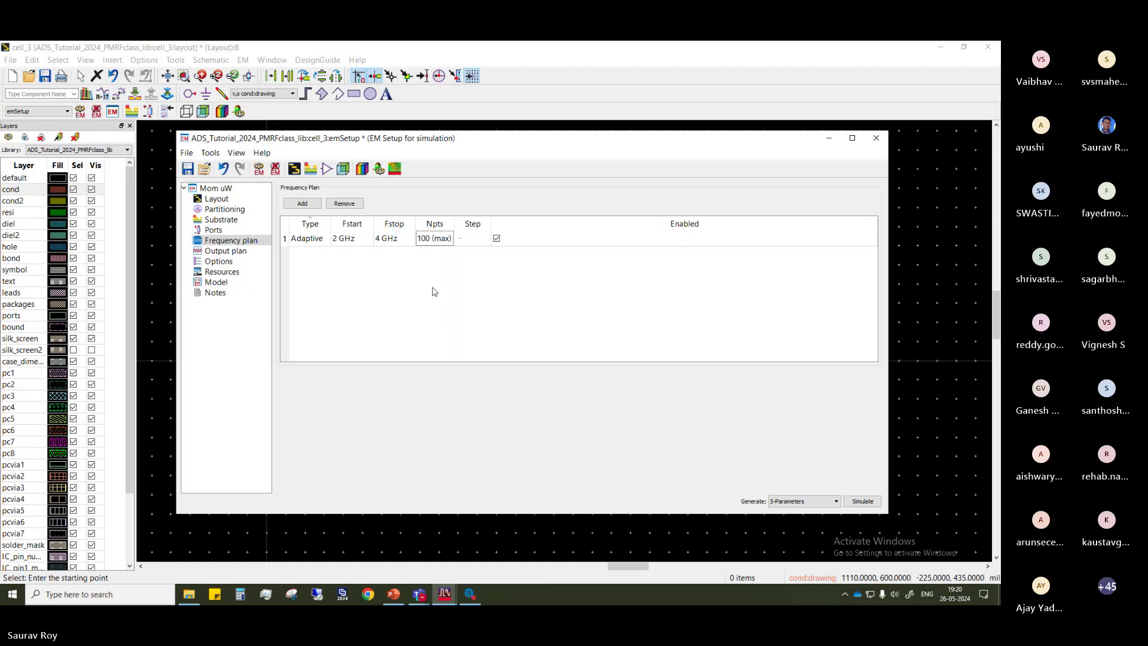
Review the output plan, options, resources and notes of the EM setup, and enable automatic EM model creation when the simulation is launched
click(225, 250)
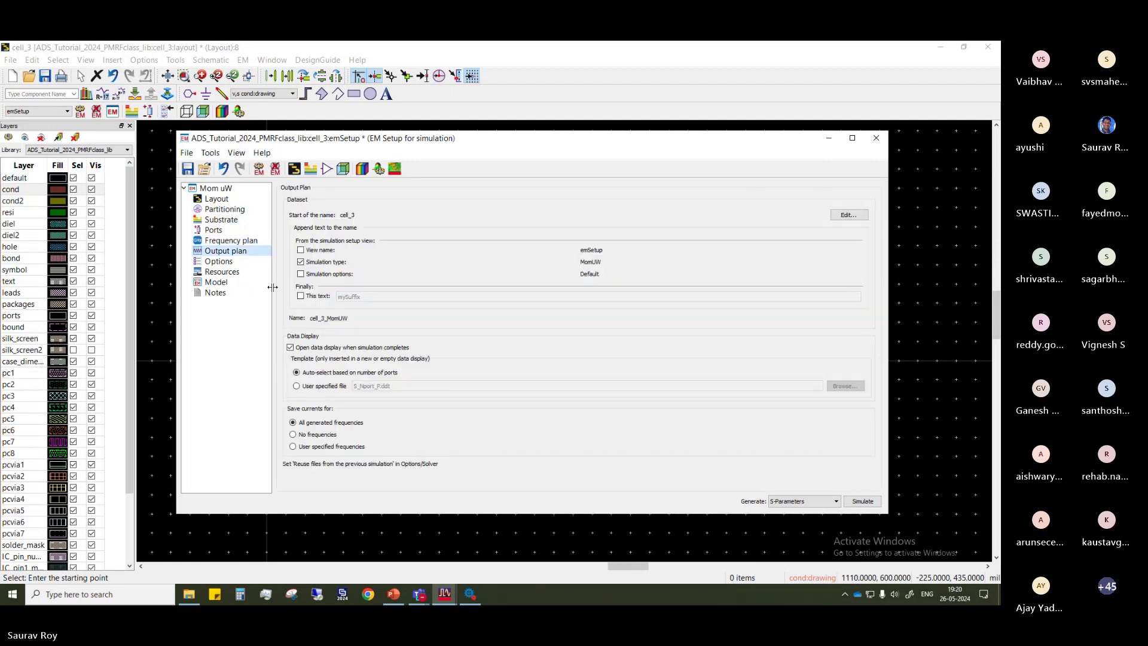
click(219, 261)
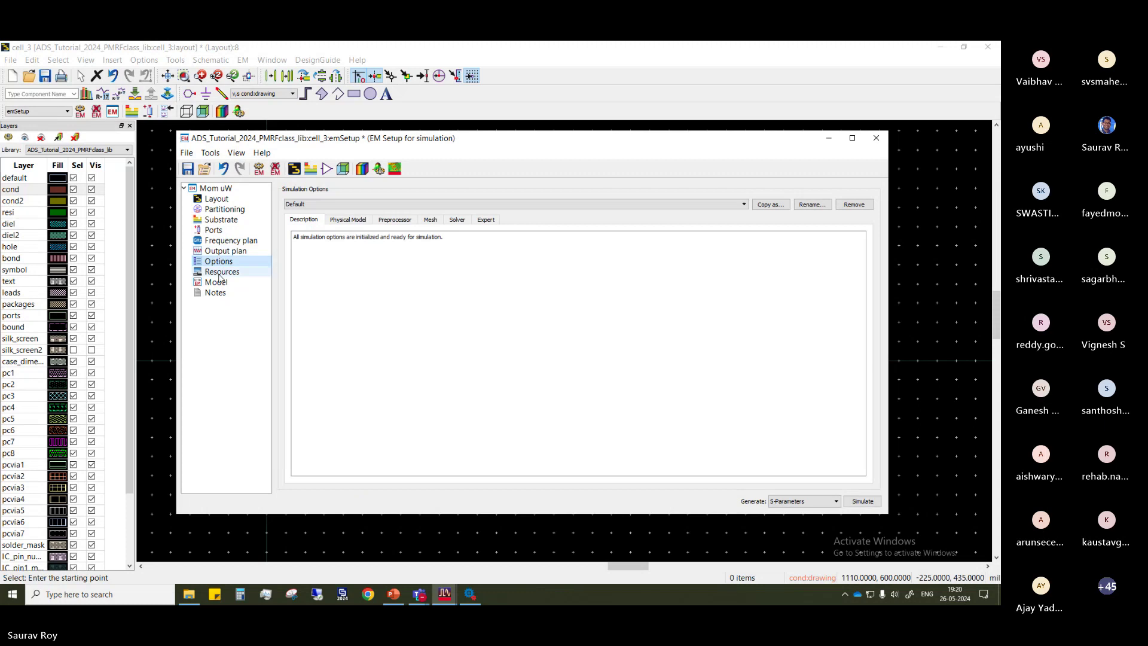
click(220, 274)
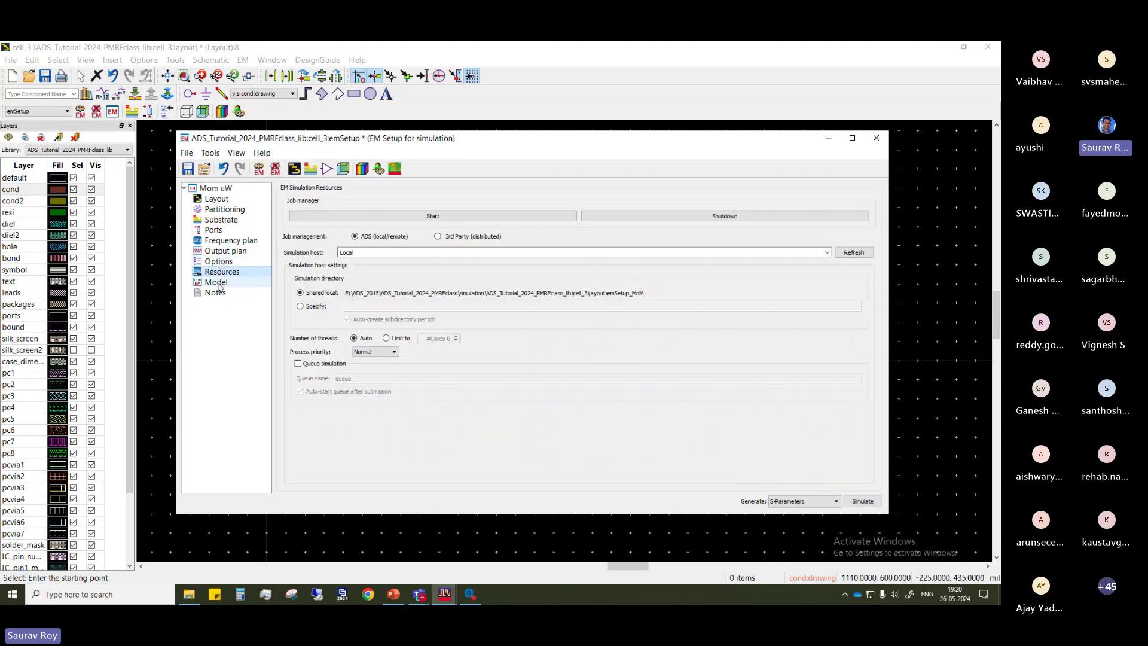
click(216, 292)
click(222, 283)
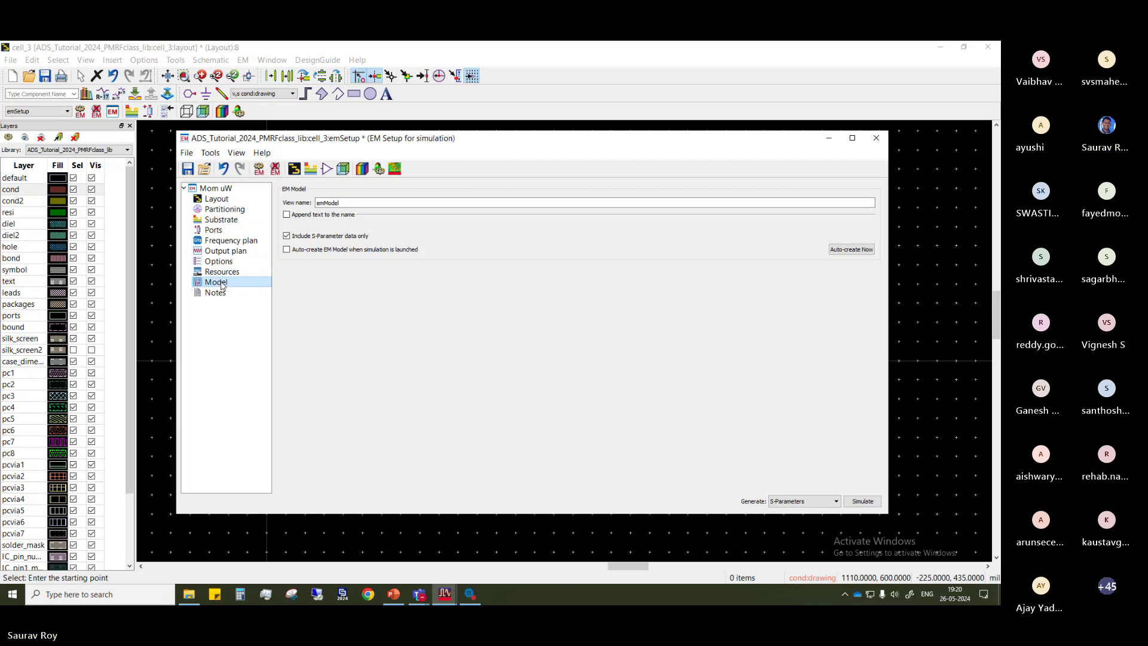
click(288, 250)
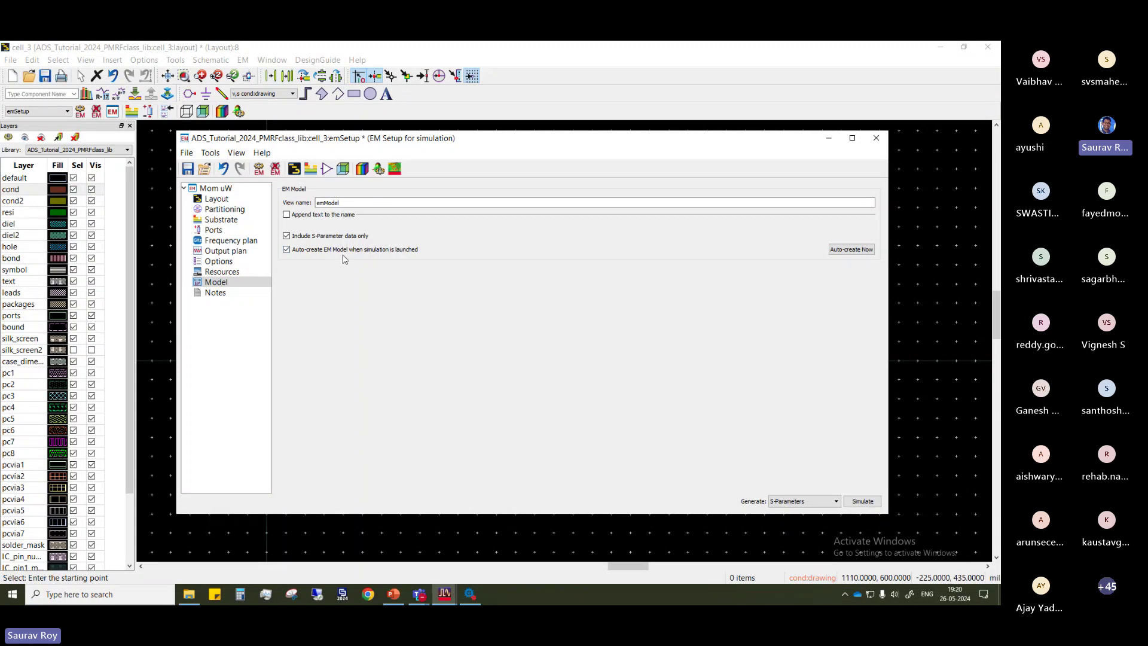
Enable the transmission line mesh with 20 cells in width, keep 20 cells/wavelength and S-Parameters as the generated output, and save the EM setup
click(216, 263)
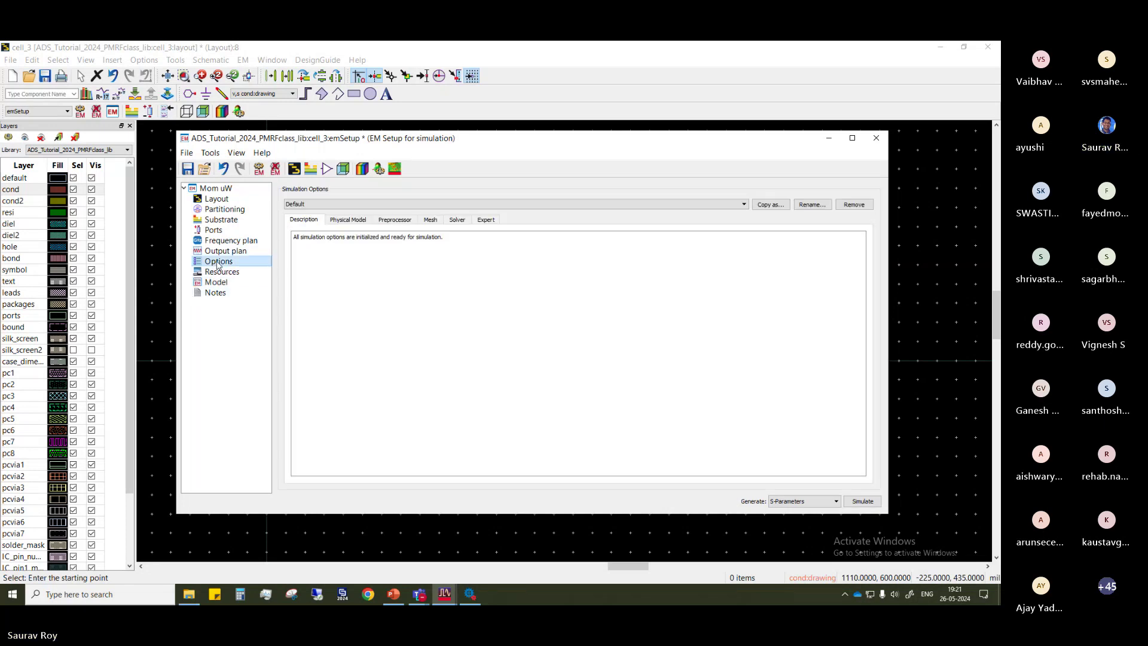
click(431, 221)
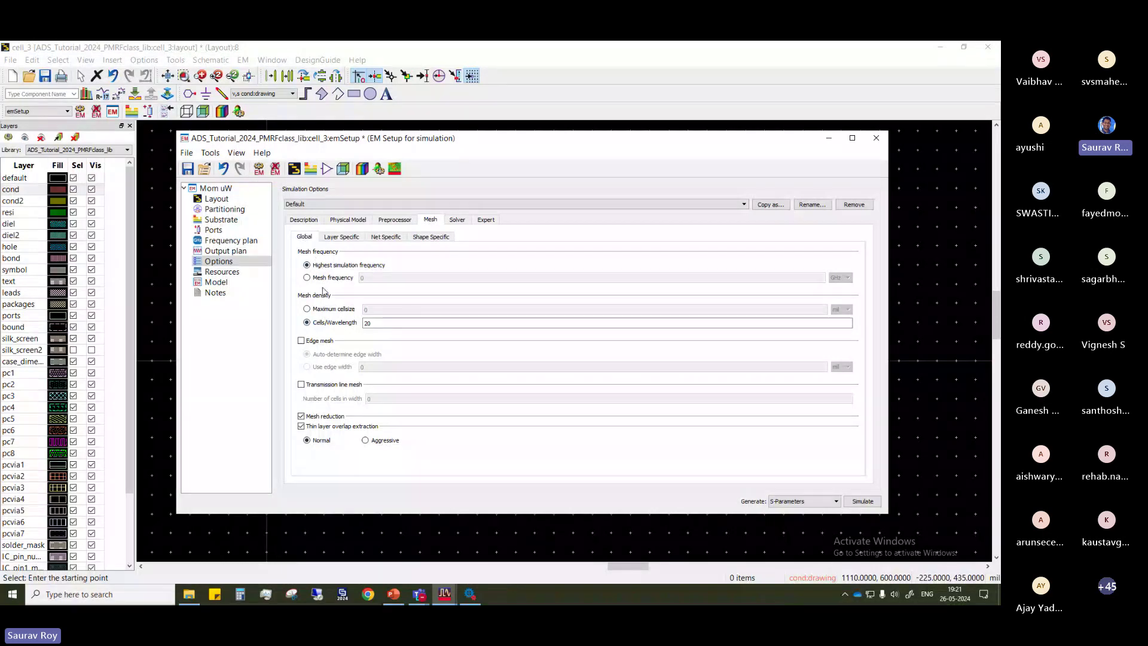
click(388, 323)
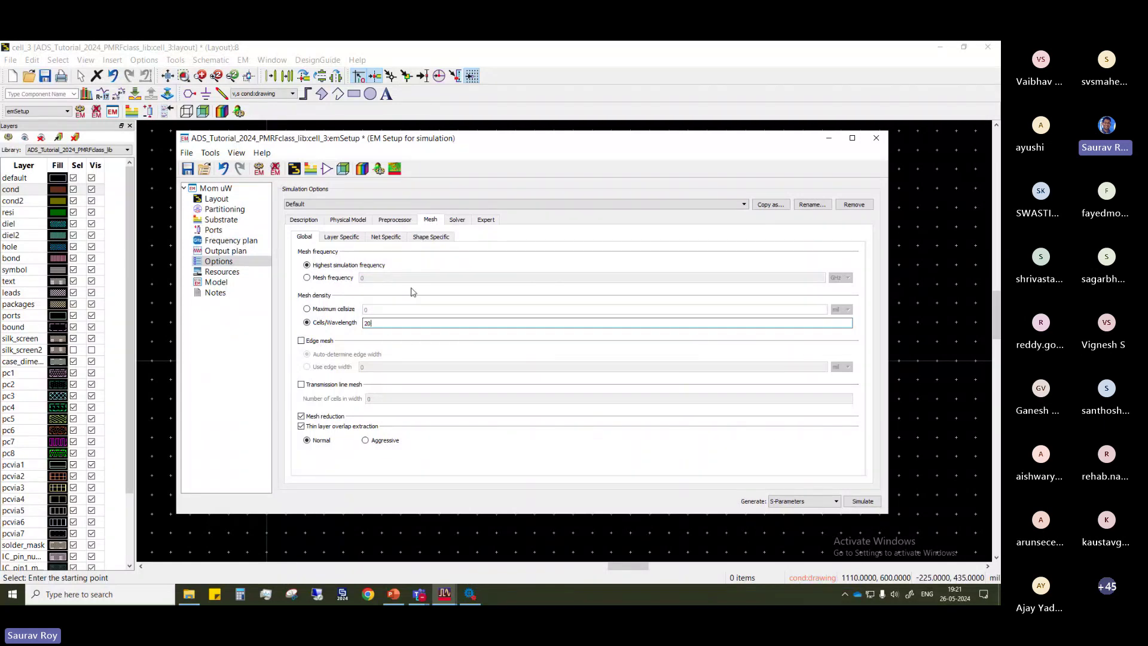
click(301, 384)
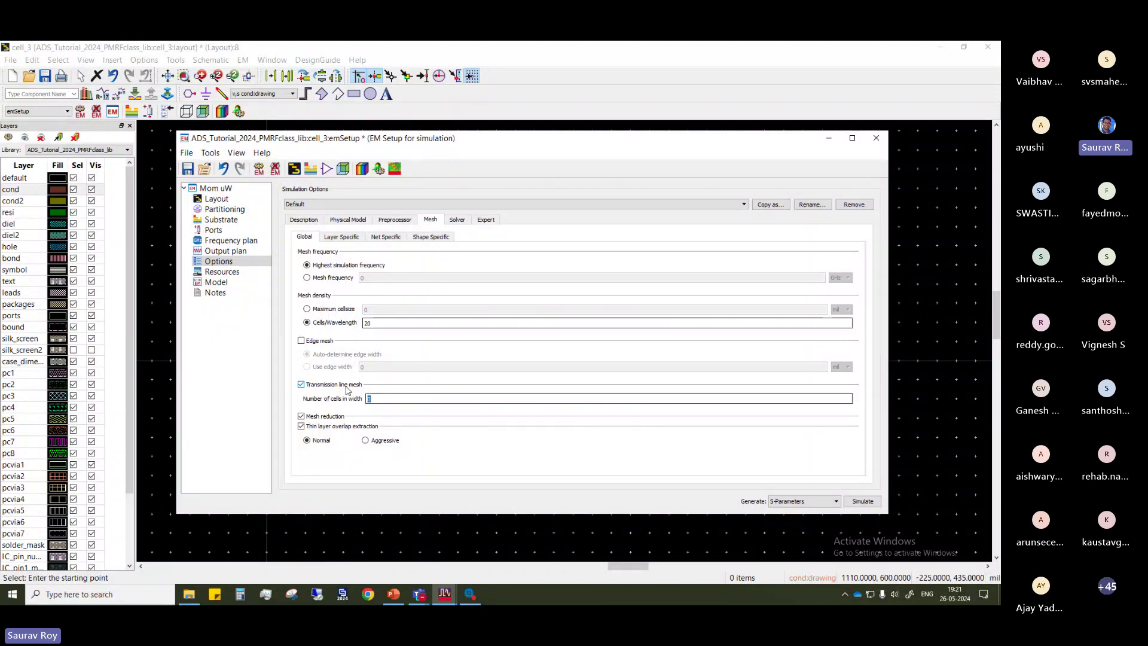
text(20)
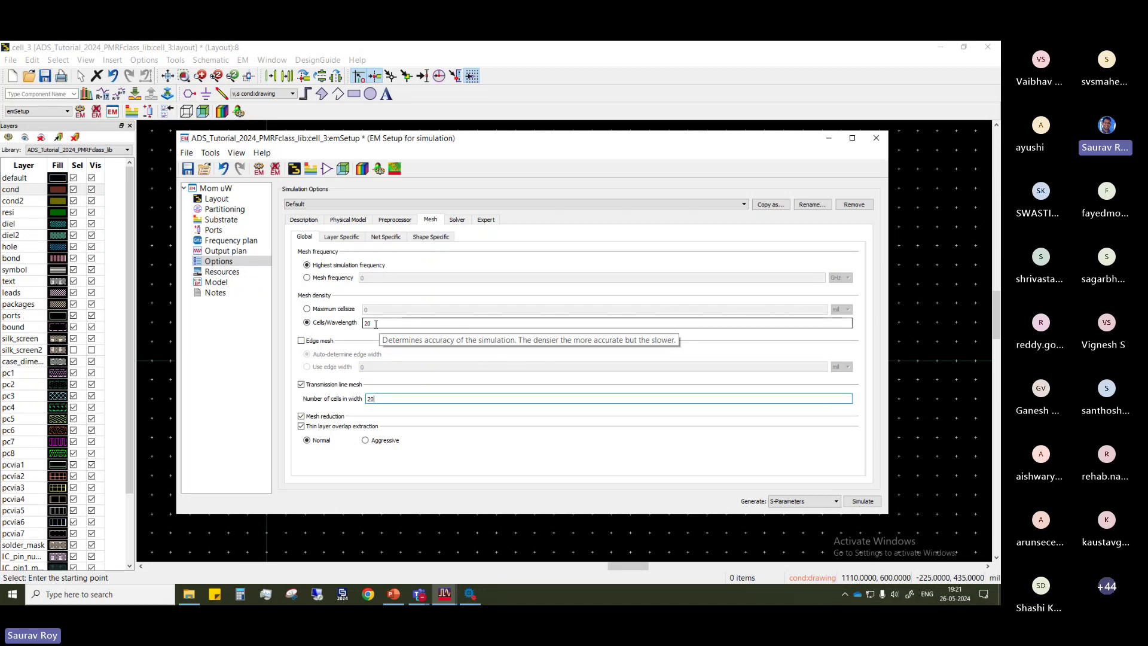
click(798, 501)
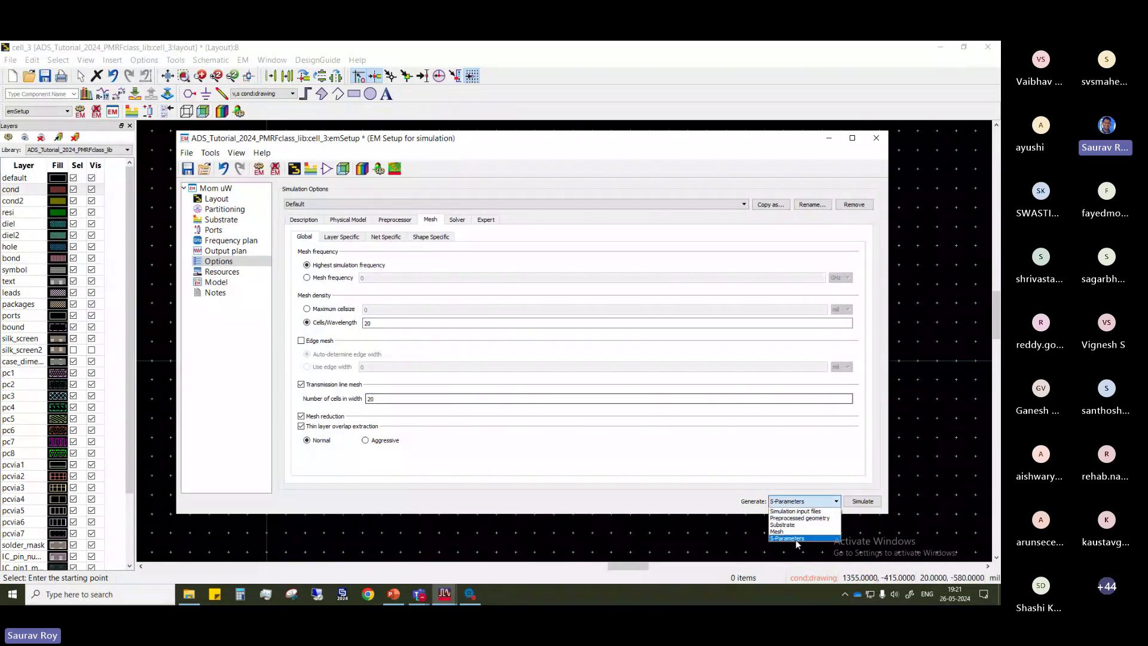
click(795, 538)
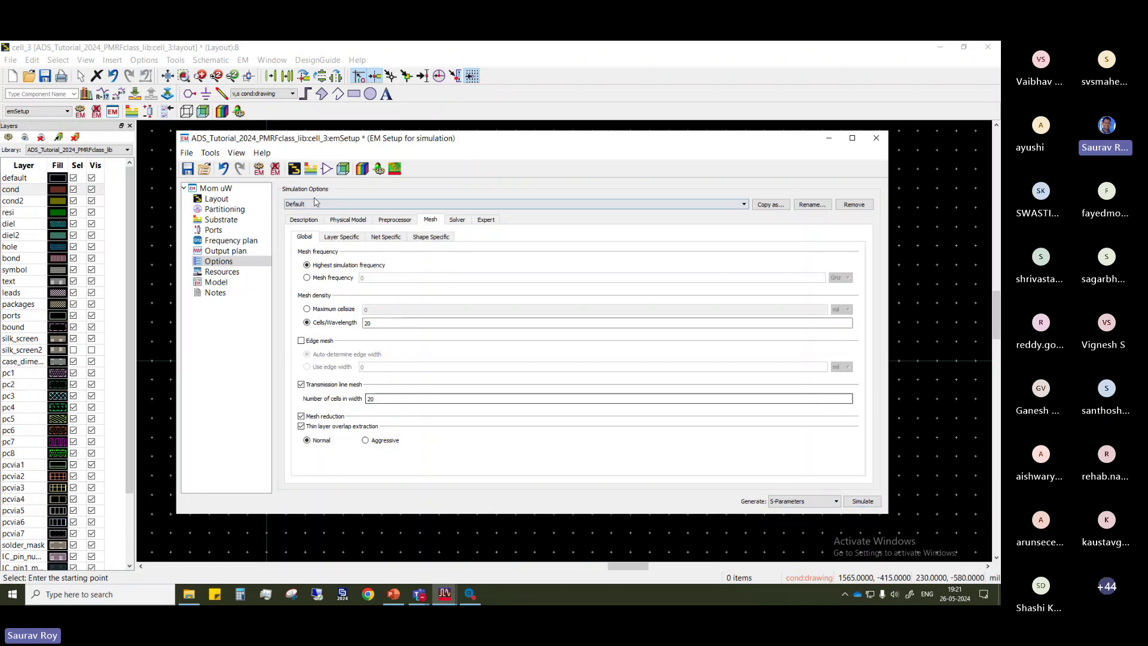
key(ctrl+s)
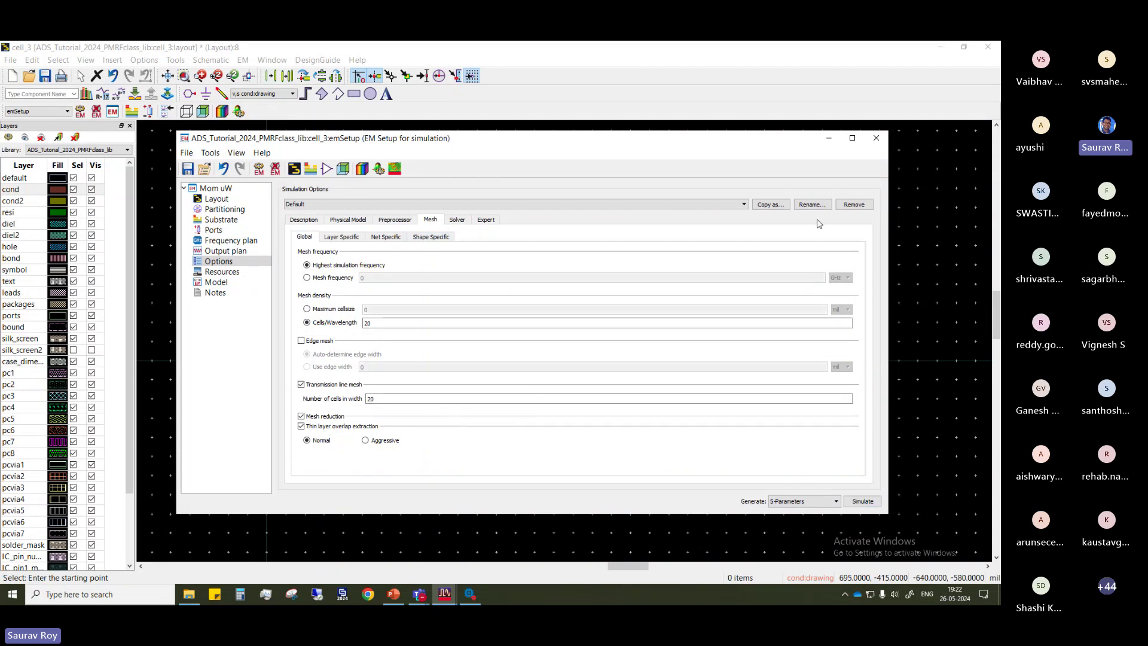
Generate the mesh for the divider, dismiss the notifications and minimize the covering windows to inspect the meshed layout
drag(707, 150, 614, 135)
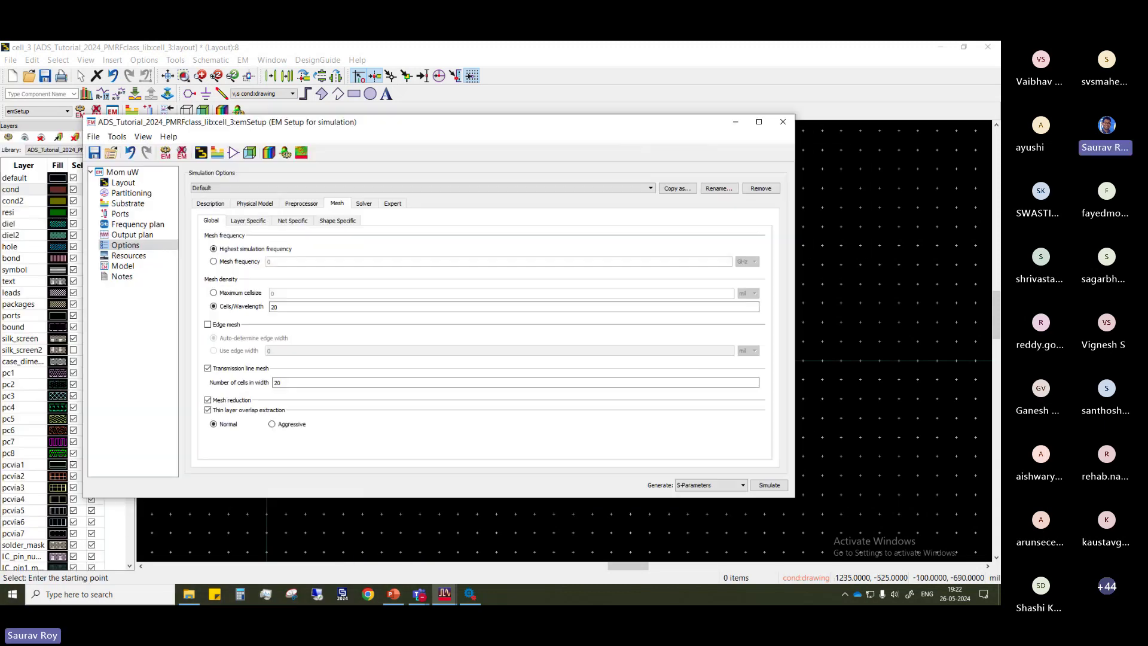
click(732, 487)
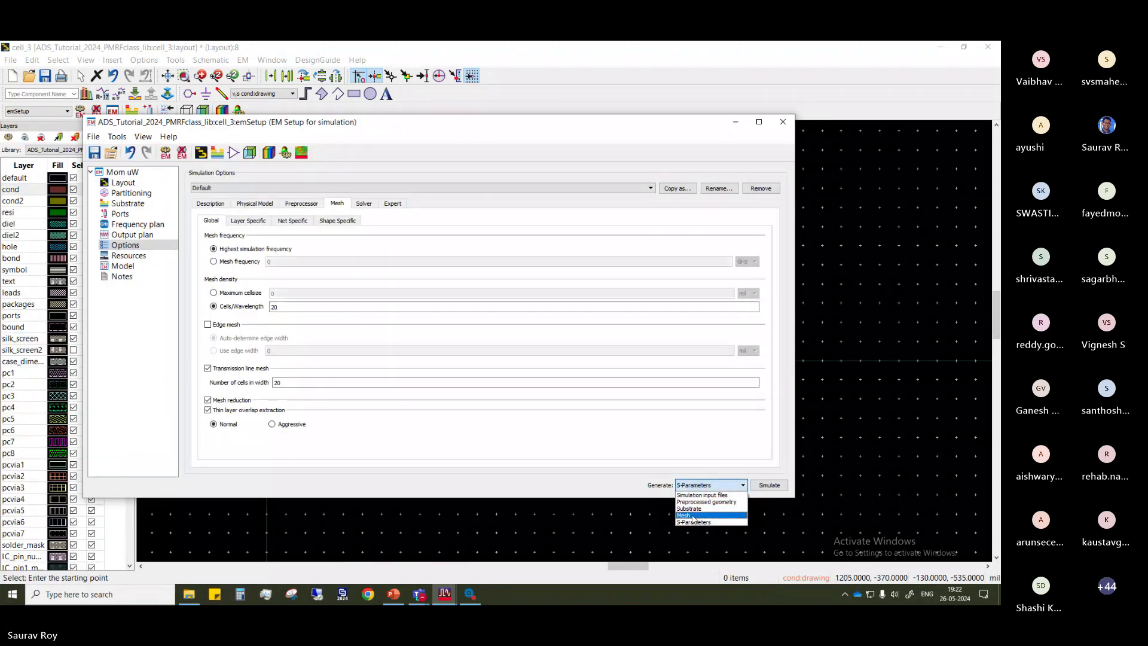
click(696, 513)
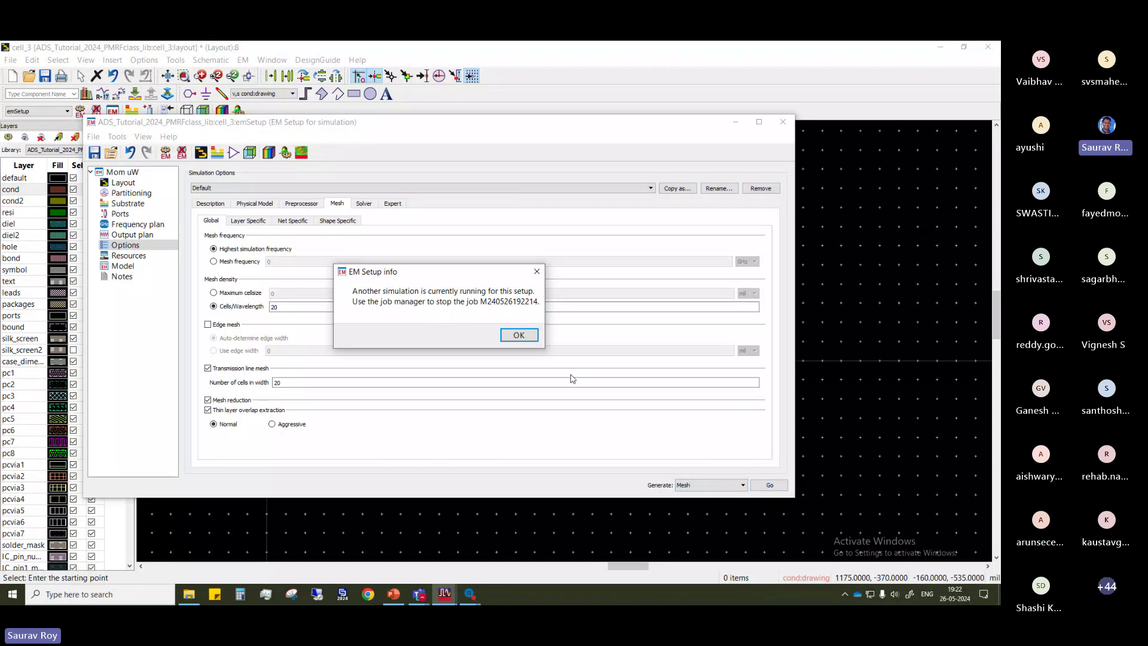
click(521, 336)
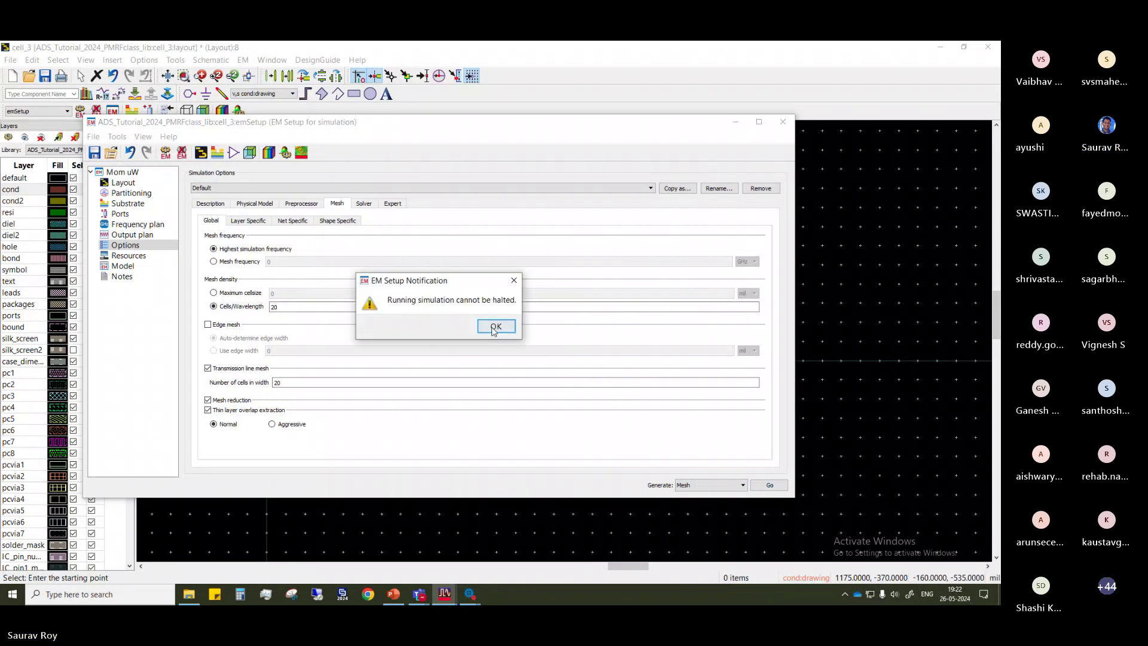
click(494, 326)
click(734, 123)
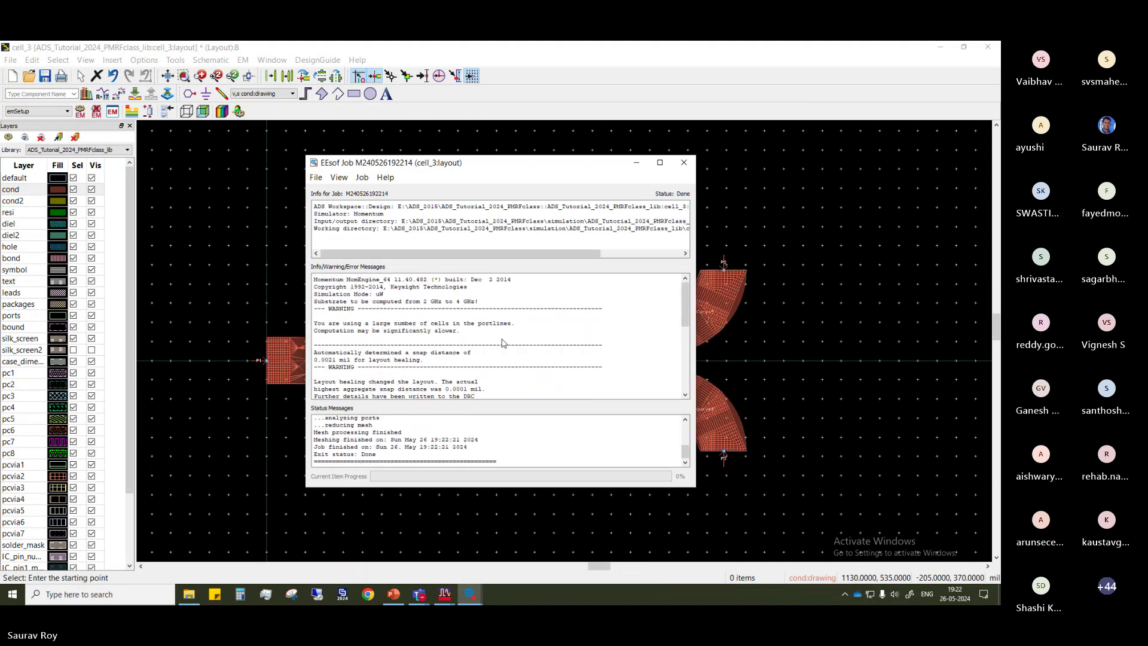
click(636, 162)
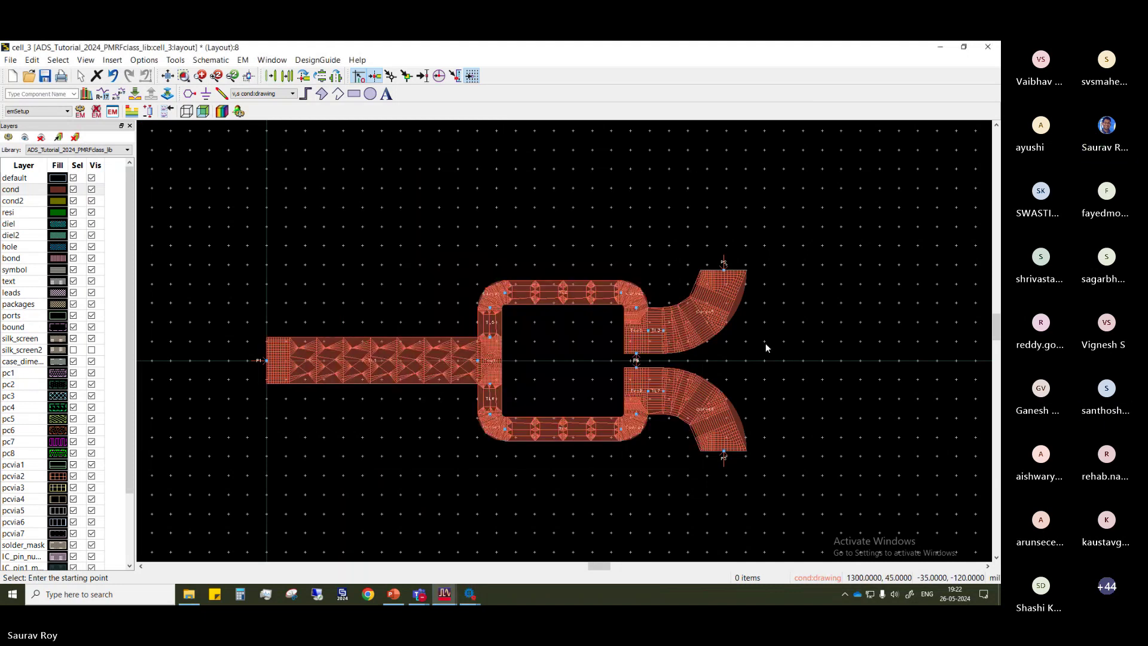
drag(763, 347, 737, 296)
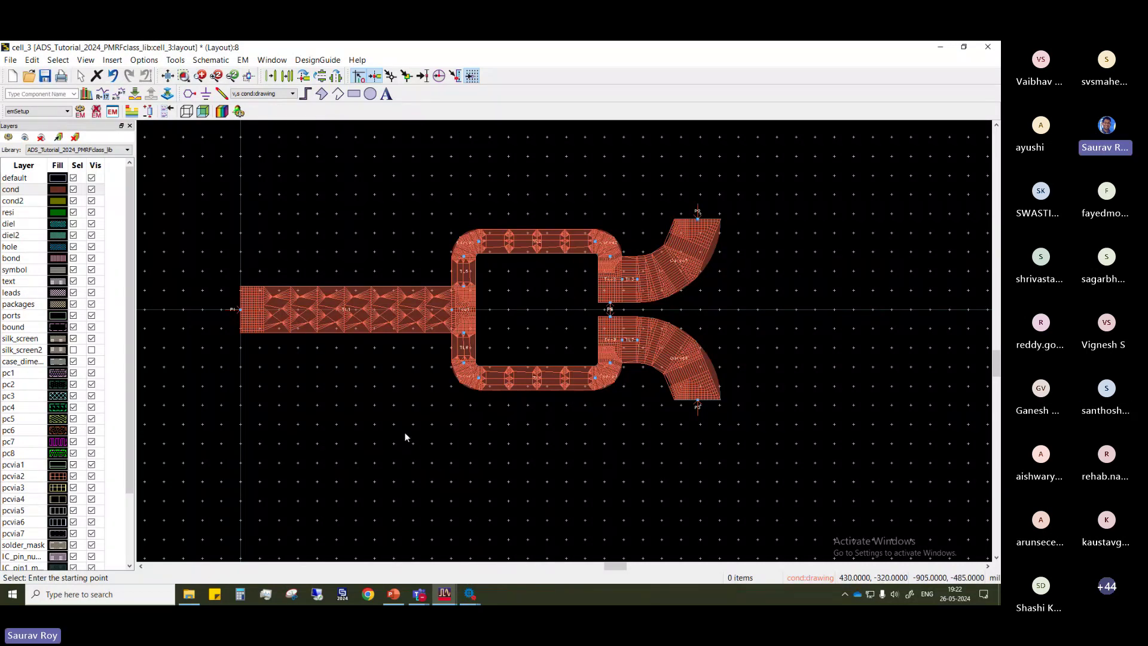
scroll(439, 442, up, 1)
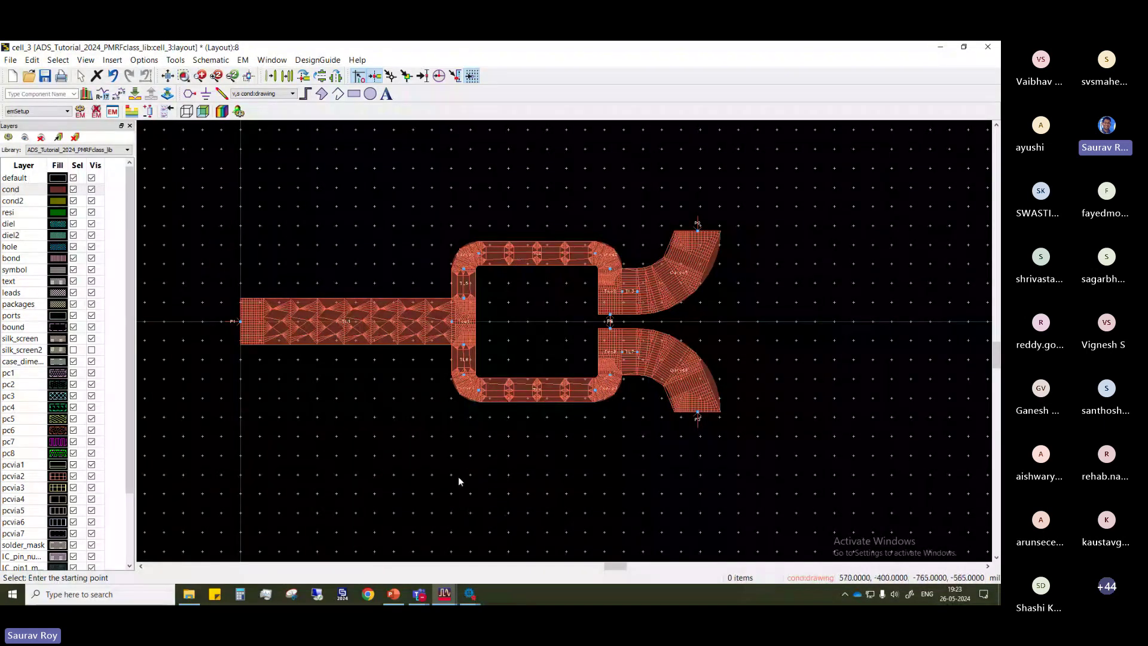
Close the EEsof Job Manager and run the EM simulation from the EM setup with S-Parameters as the generated output
click(471, 594)
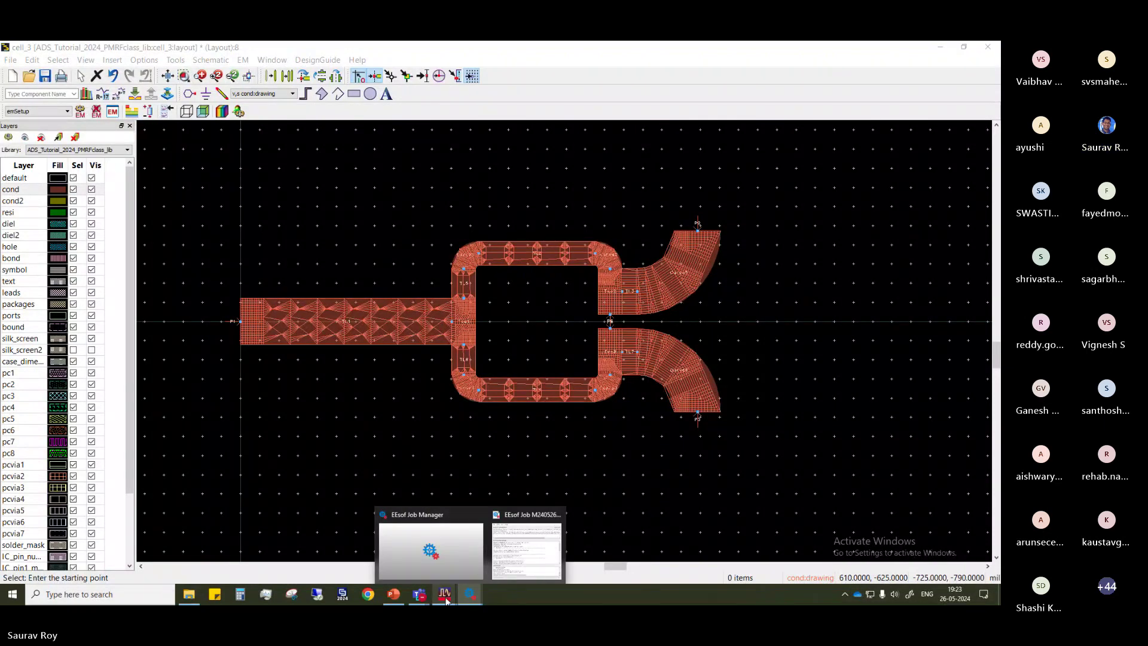
click(455, 572)
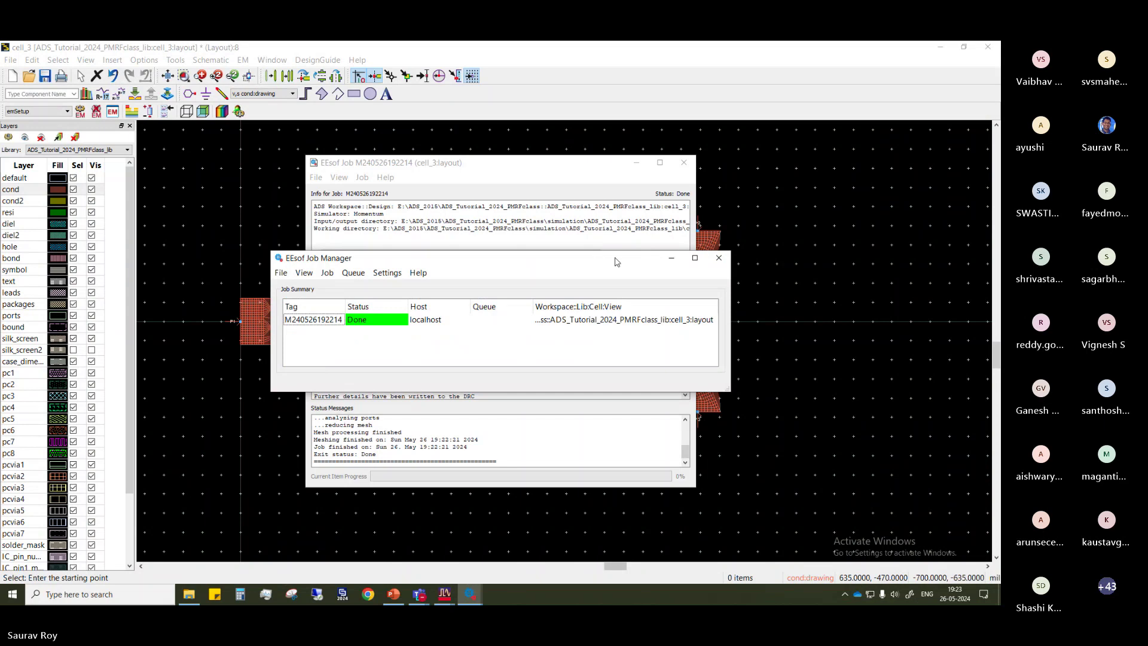
click(719, 258)
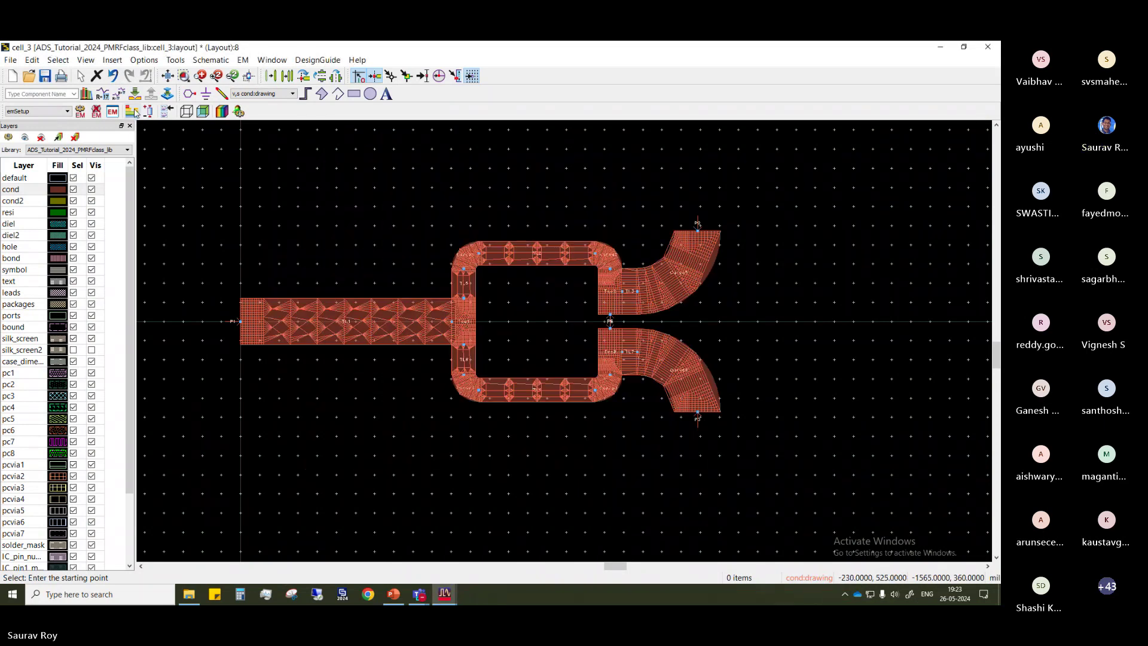
click(112, 111)
click(712, 485)
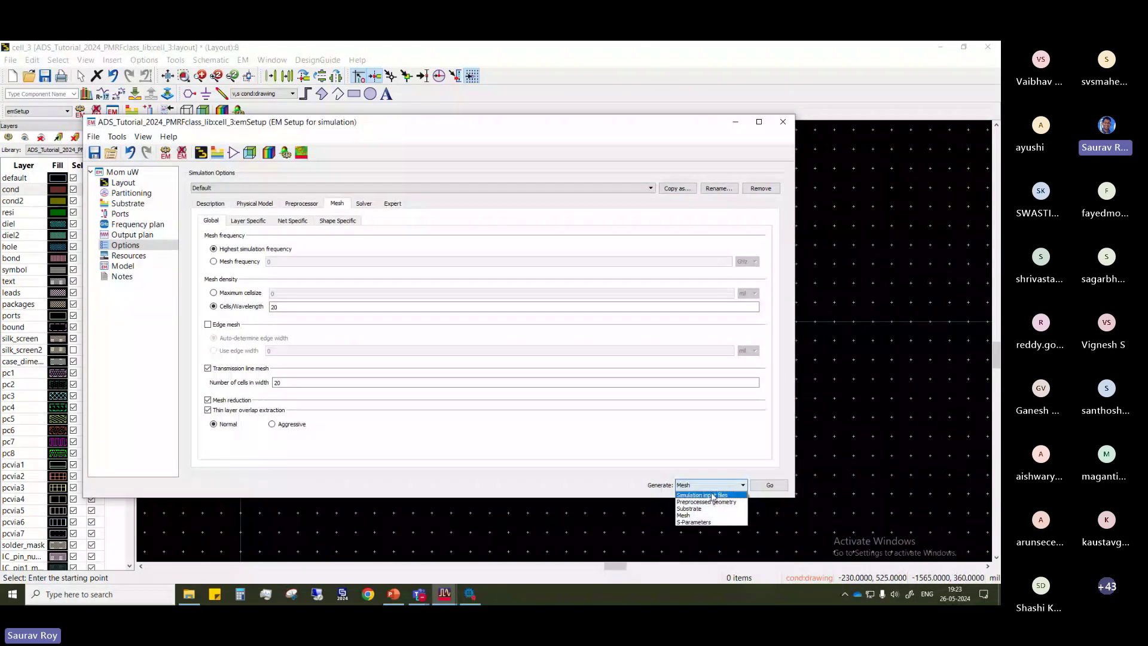
click(694, 522)
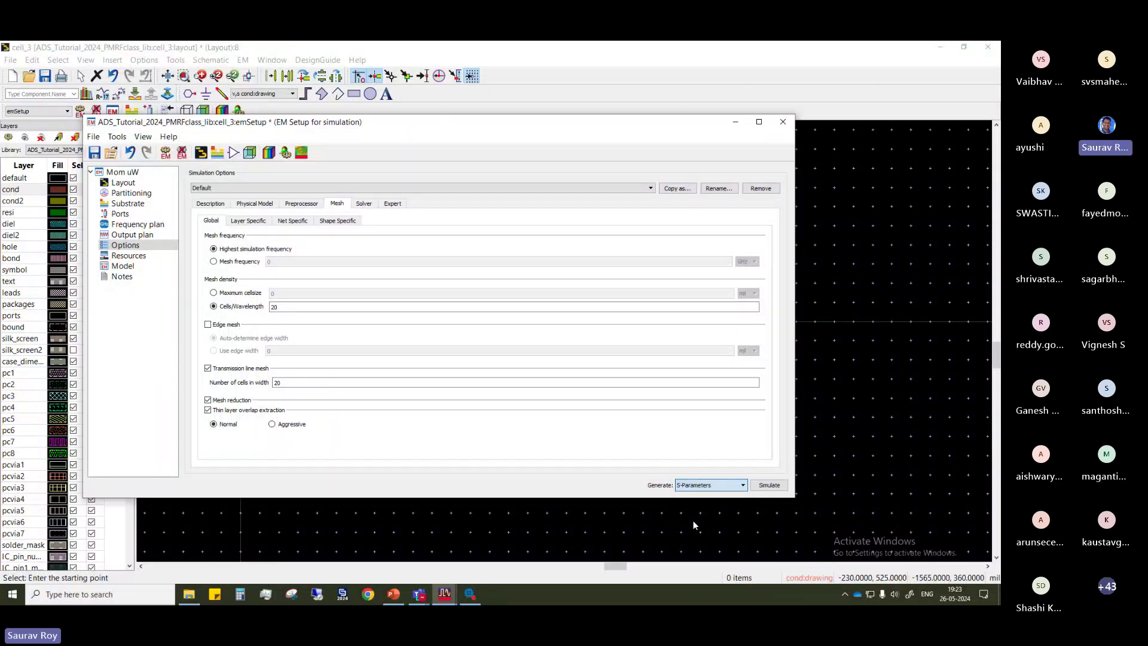
click(769, 485)
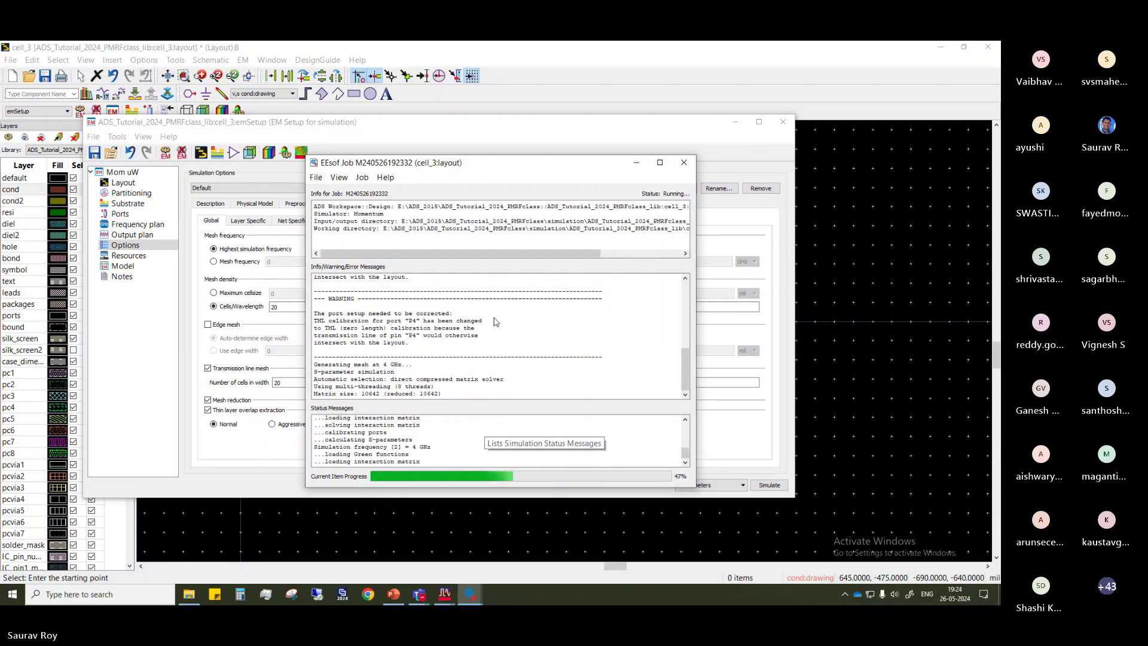
Examine the simulation job's messages and the mesh around the divider's output arms and the gap between them
scroll(475, 357, up, 10)
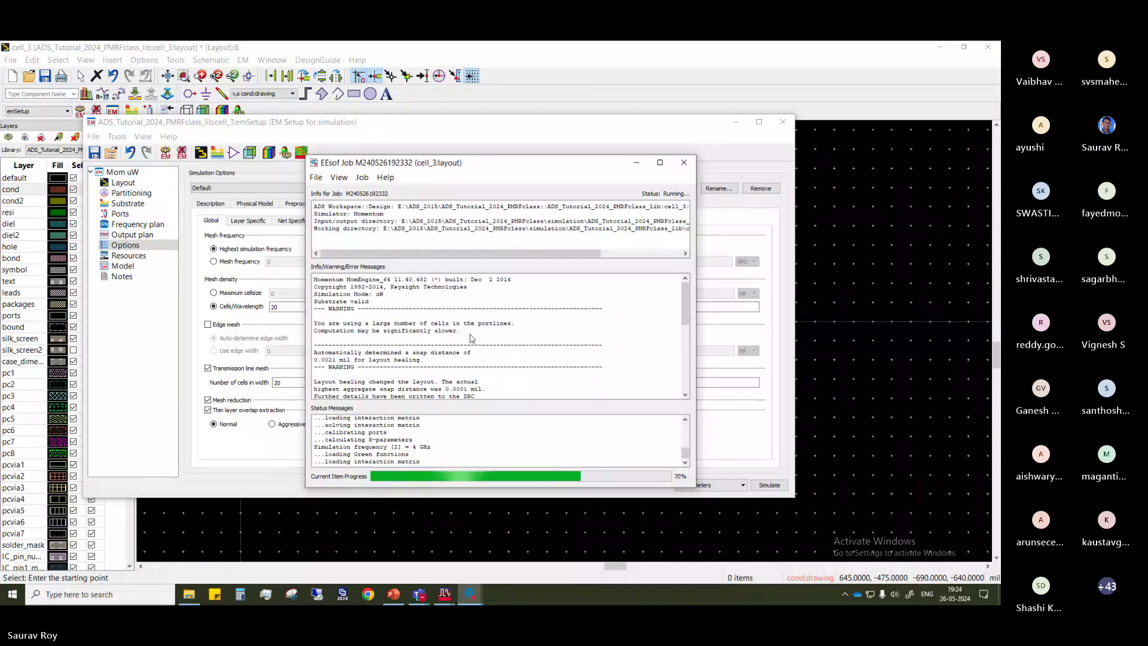
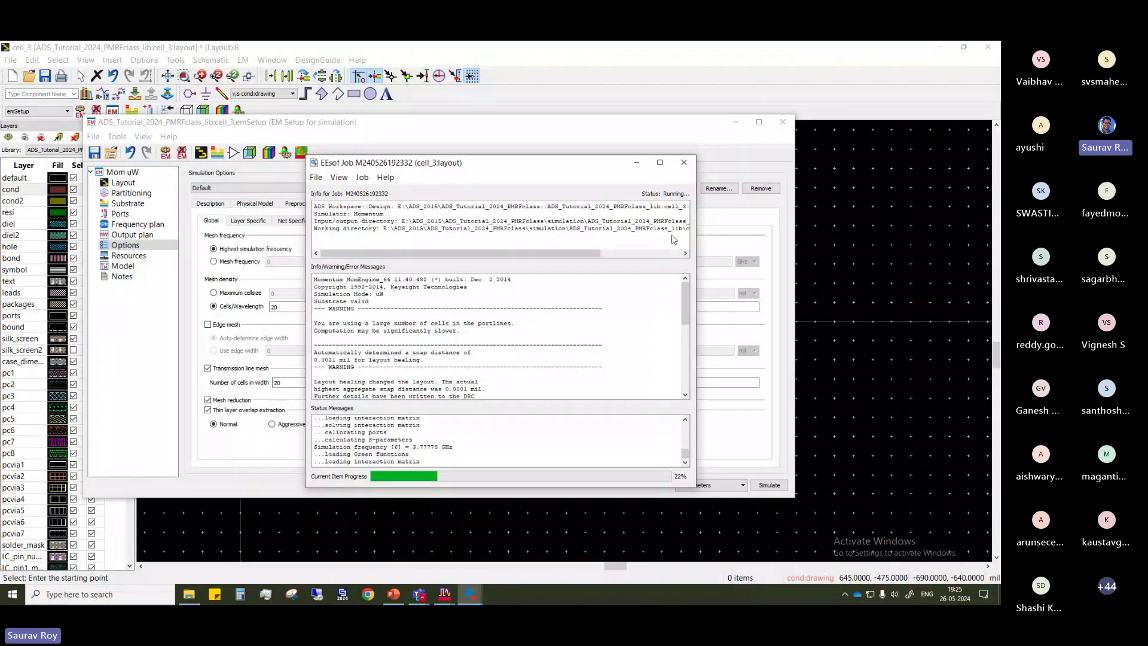
click(922, 400)
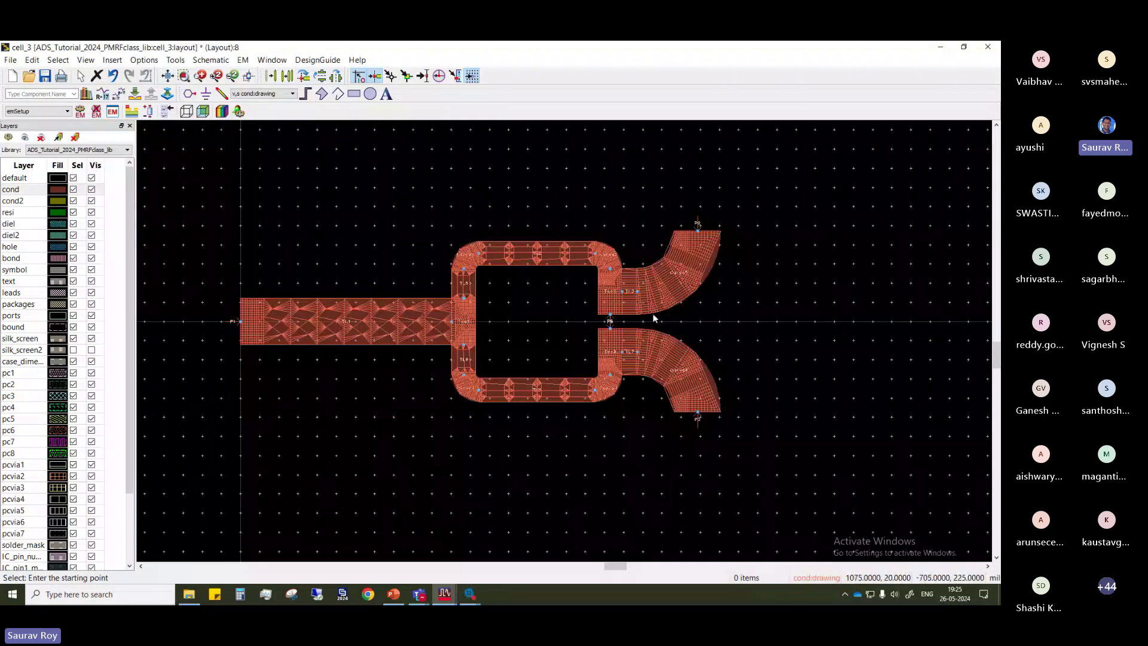
scroll(530, 339, down, 2)
scroll(594, 339, up, 2)
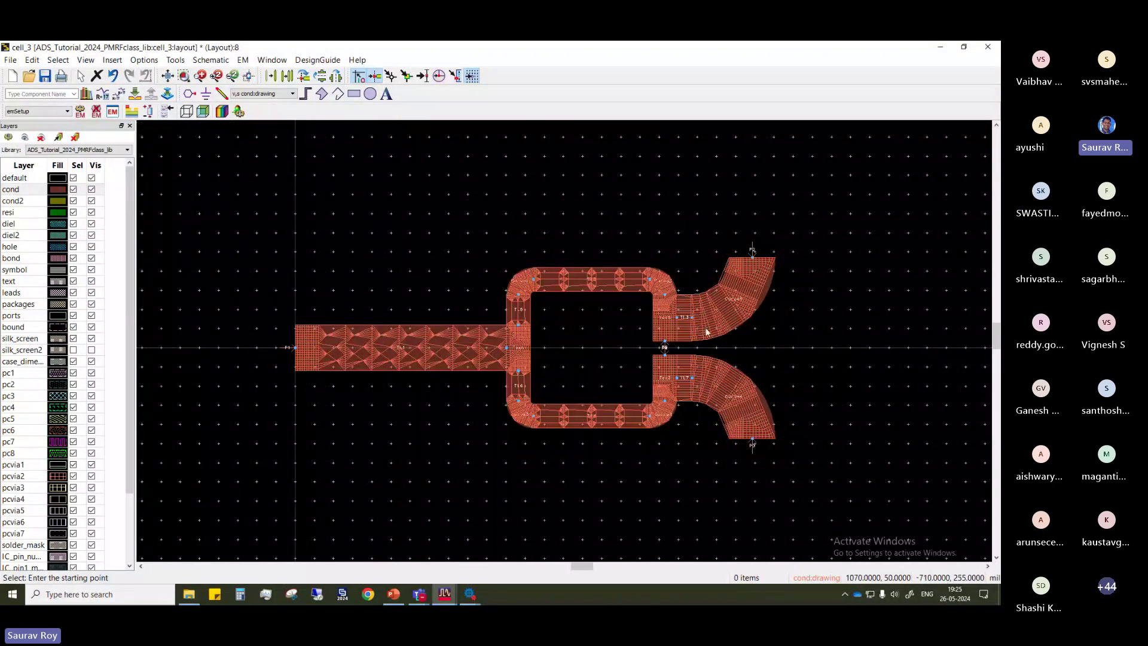
scroll(488, 380, up, 1)
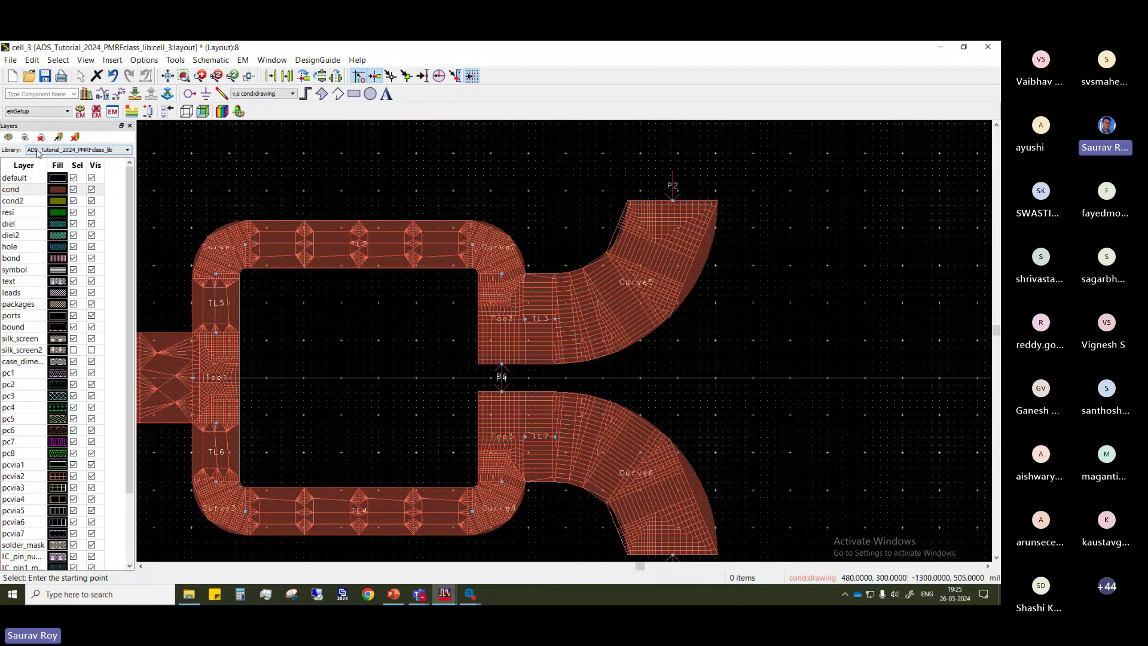
drag(780, 359, 806, 323)
scroll(622, 349, up, 3)
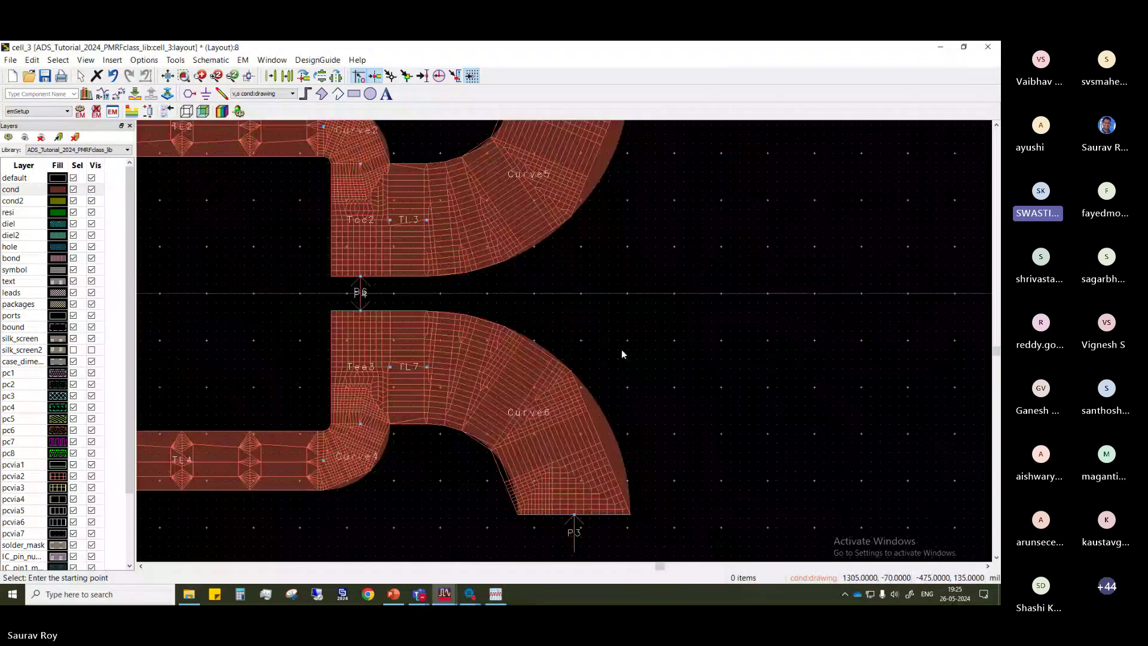
Bring up the cell_3 data display with the simulated S-parameters and maximize it
scroll(622, 349, down, 5)
click(495, 594)
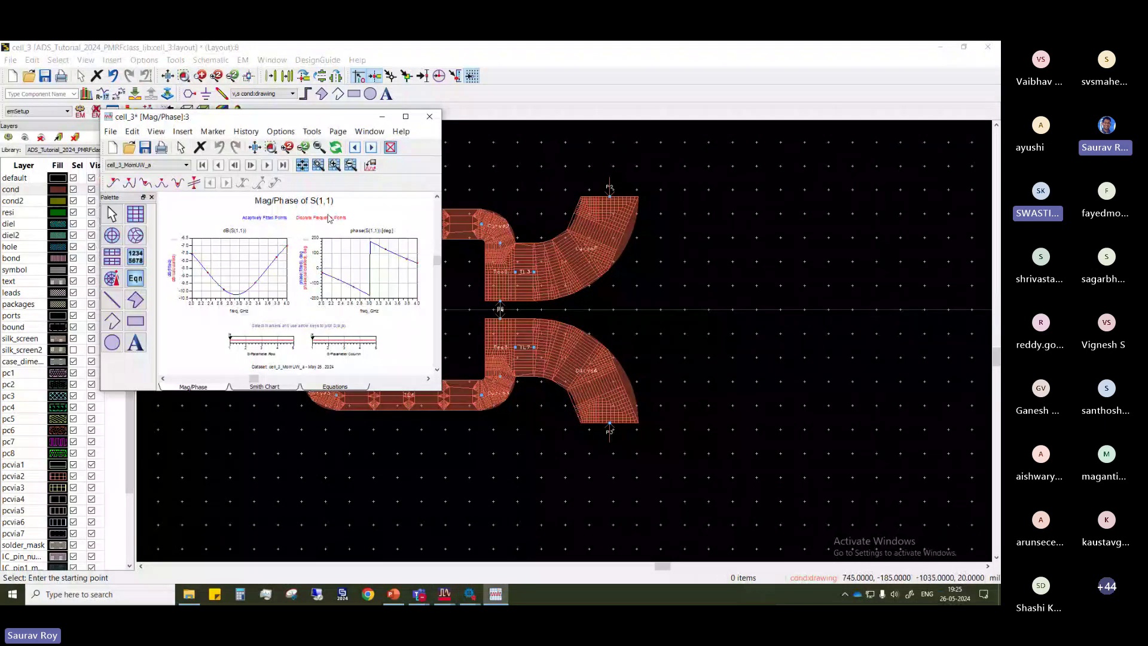
click(405, 116)
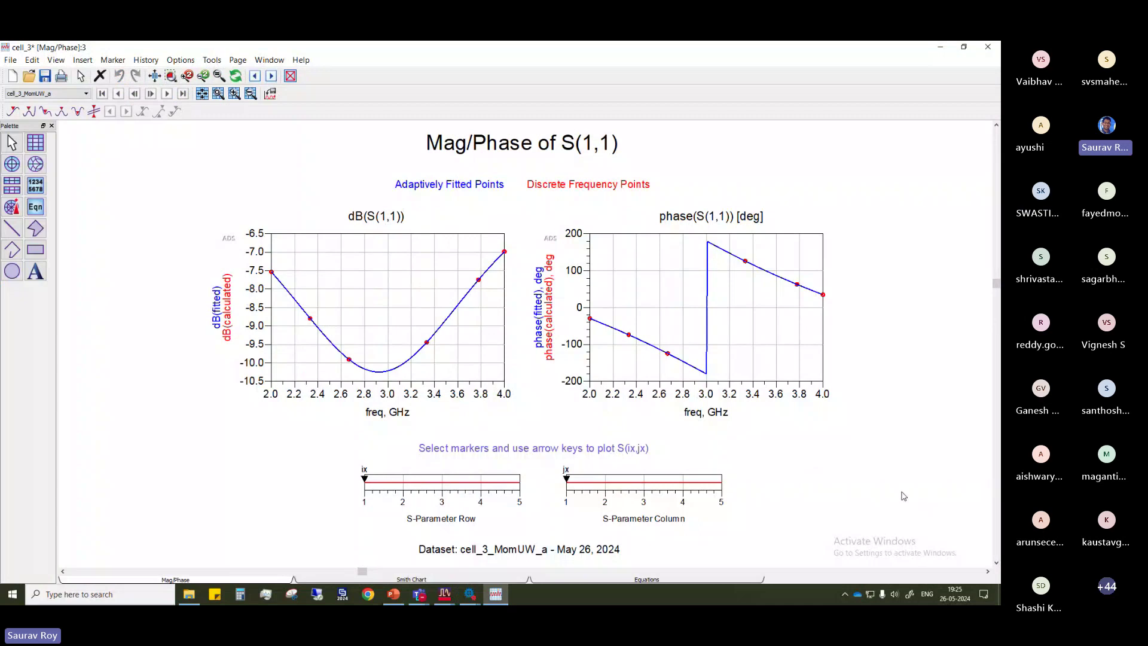
Save the cell_3 data display with the S(1,1) magnitude and phase plots and close it
scroll(896, 490, down, 1)
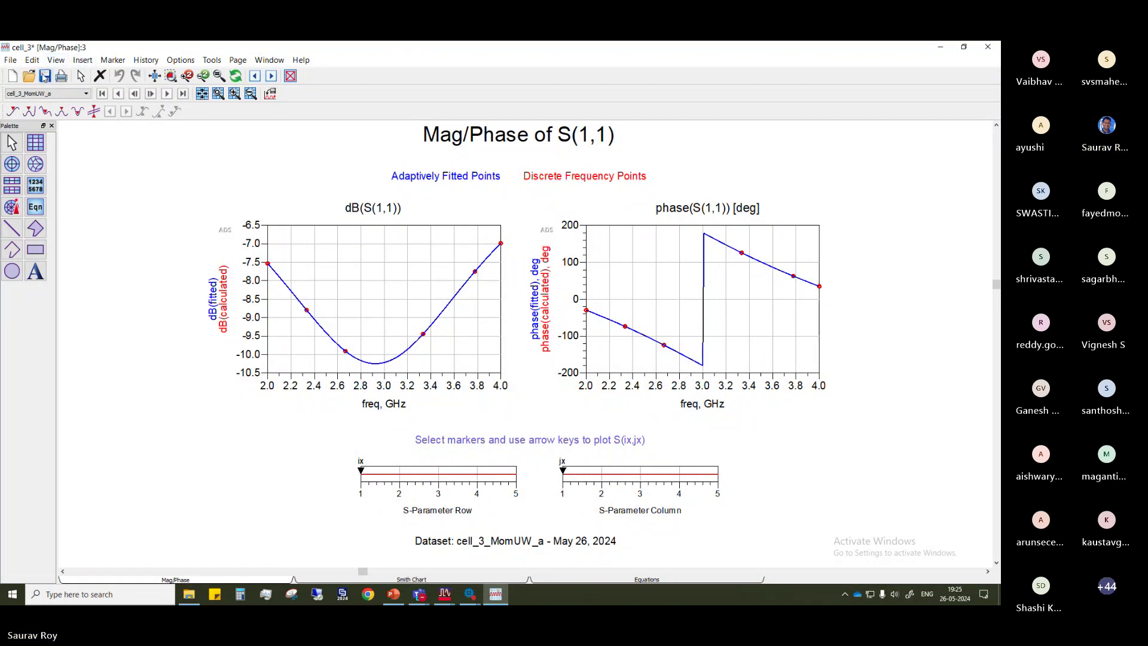
click(45, 75)
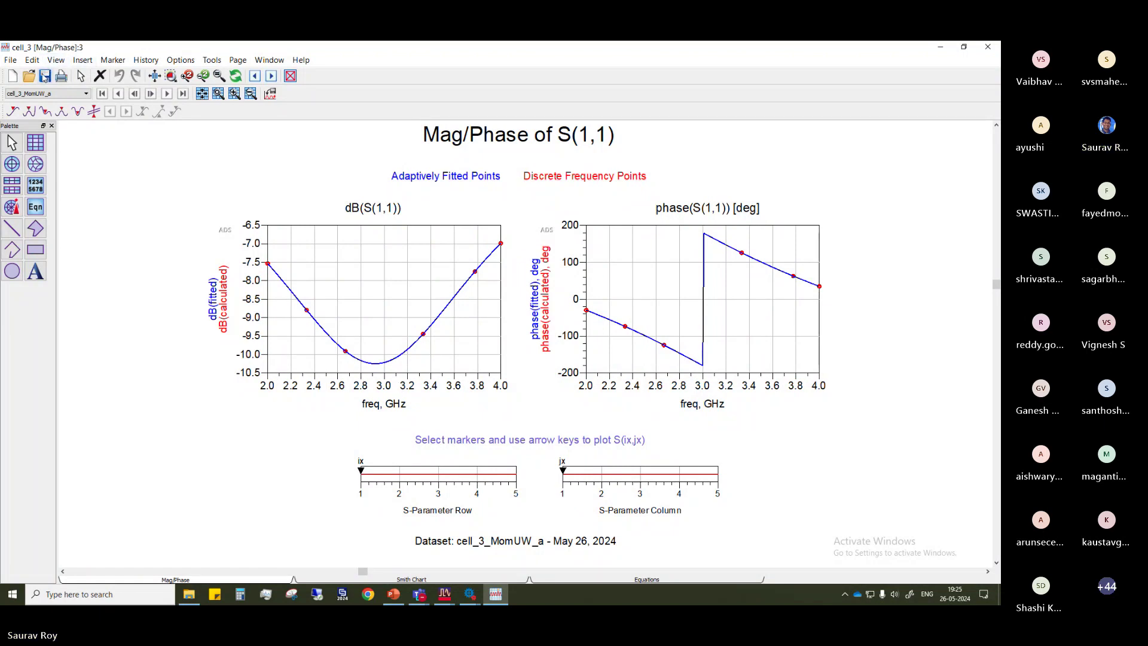
click(987, 47)
Look over the meshed divider layout of cell_3, save it and minimize its window
scroll(686, 304, down, 3)
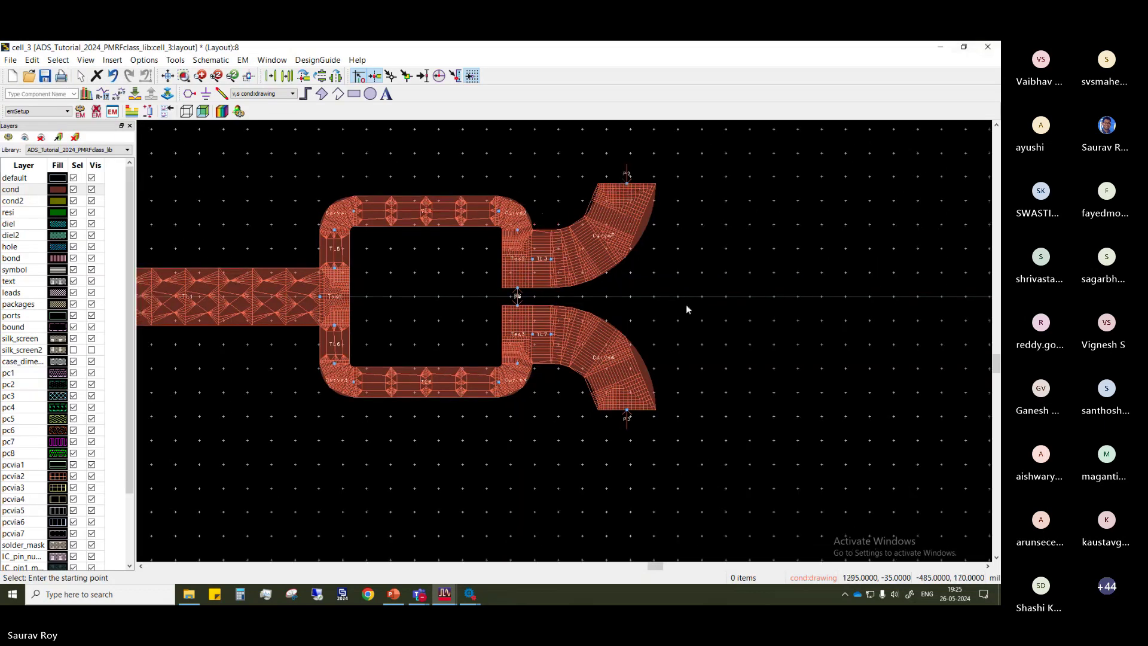
drag(567, 341, 604, 329)
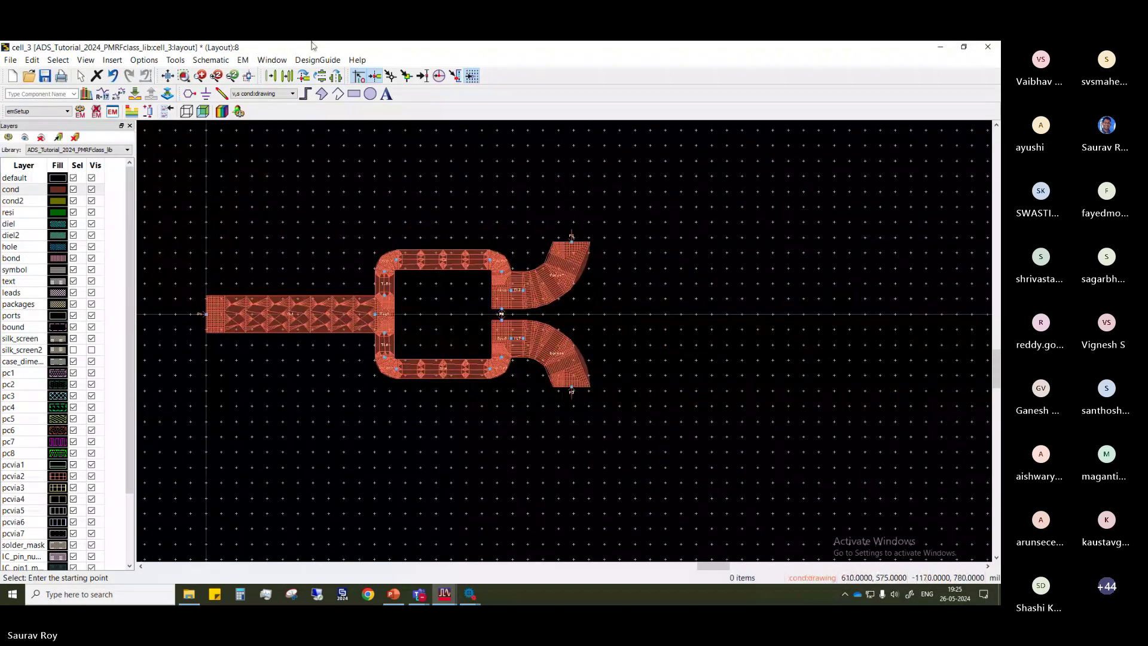
right_click(249, 200)
click(489, 181)
scroll(340, 176, up, 1)
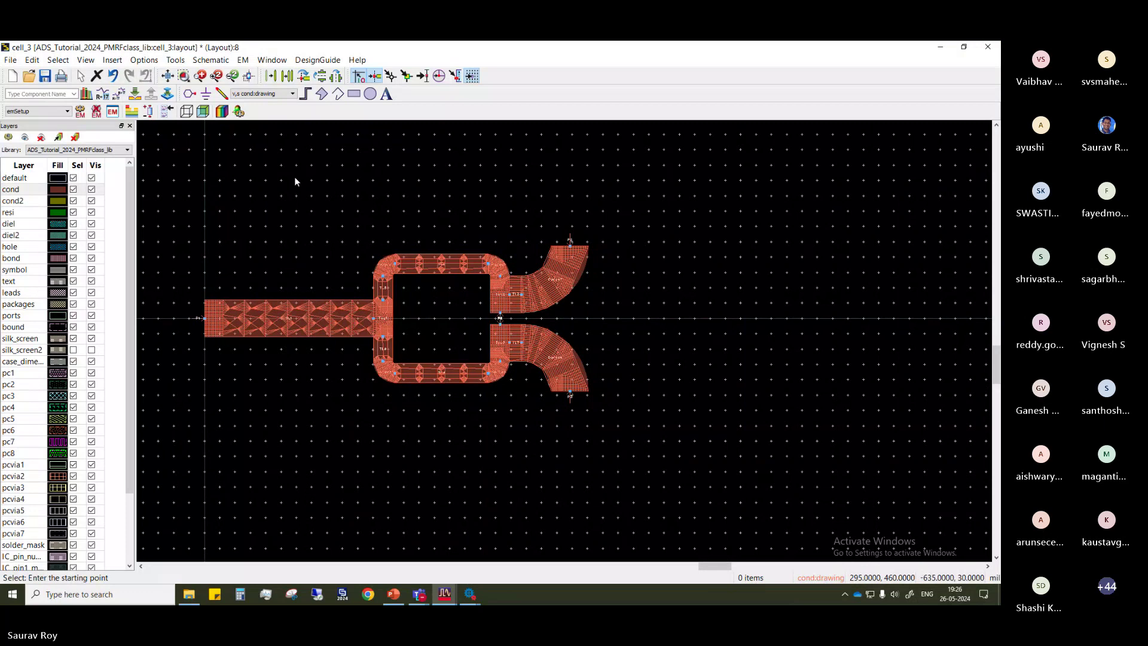
click(45, 78)
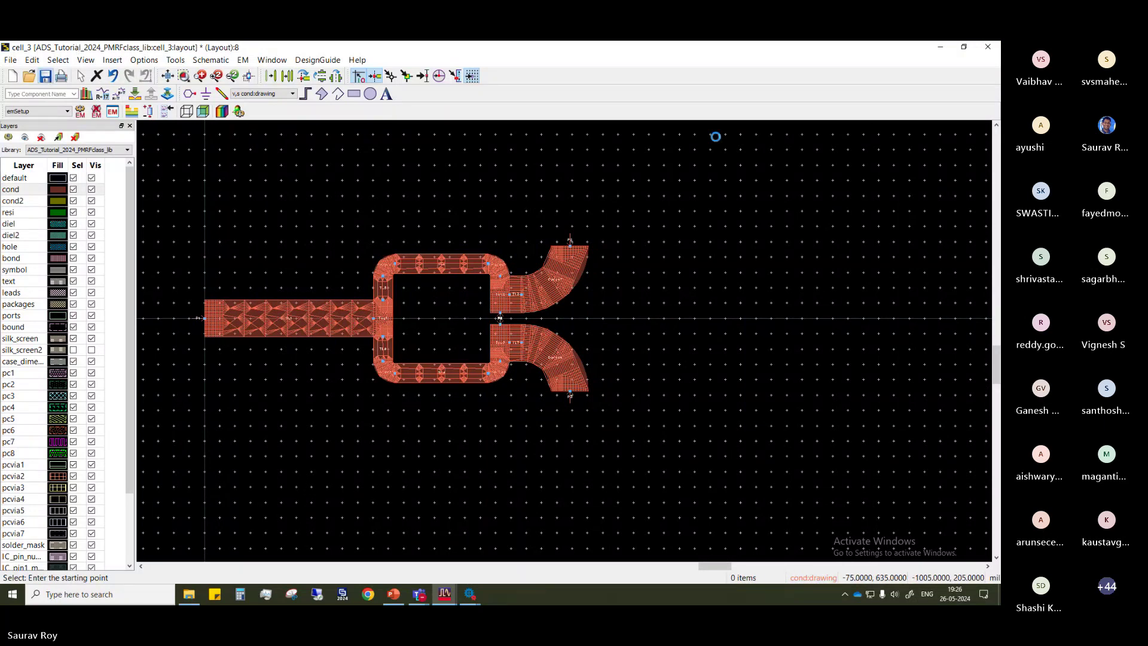
click(950, 52)
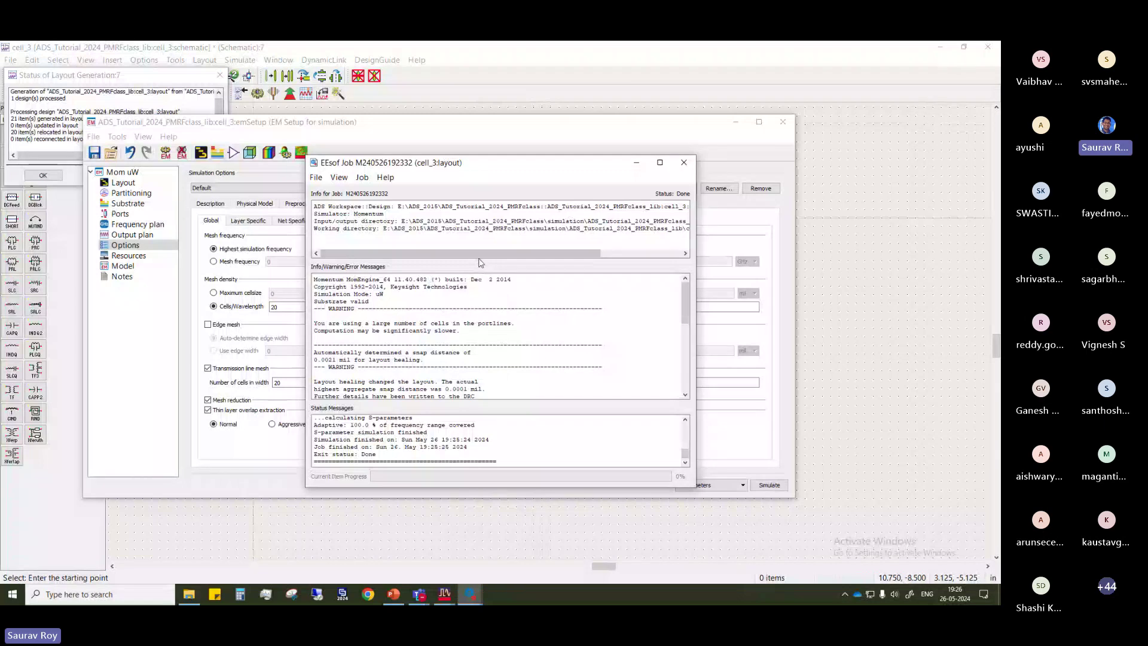
Close the simulation job window and generate a look-alike symbol from the cell_3 layout with a minimum pin distance of 1
click(683, 162)
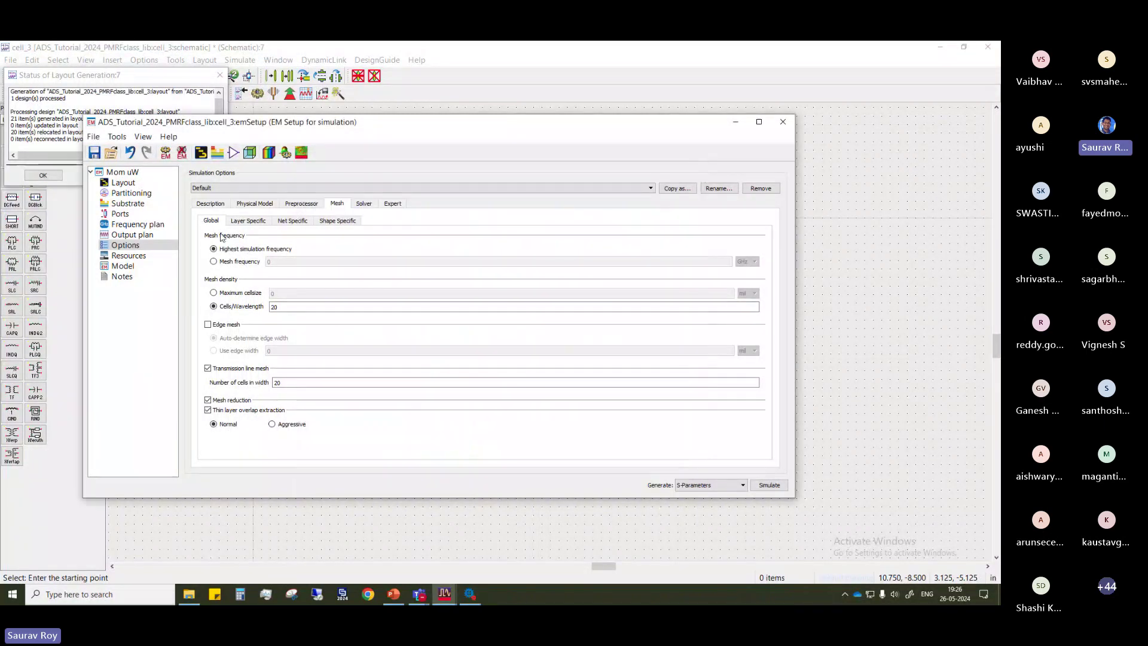
click(234, 154)
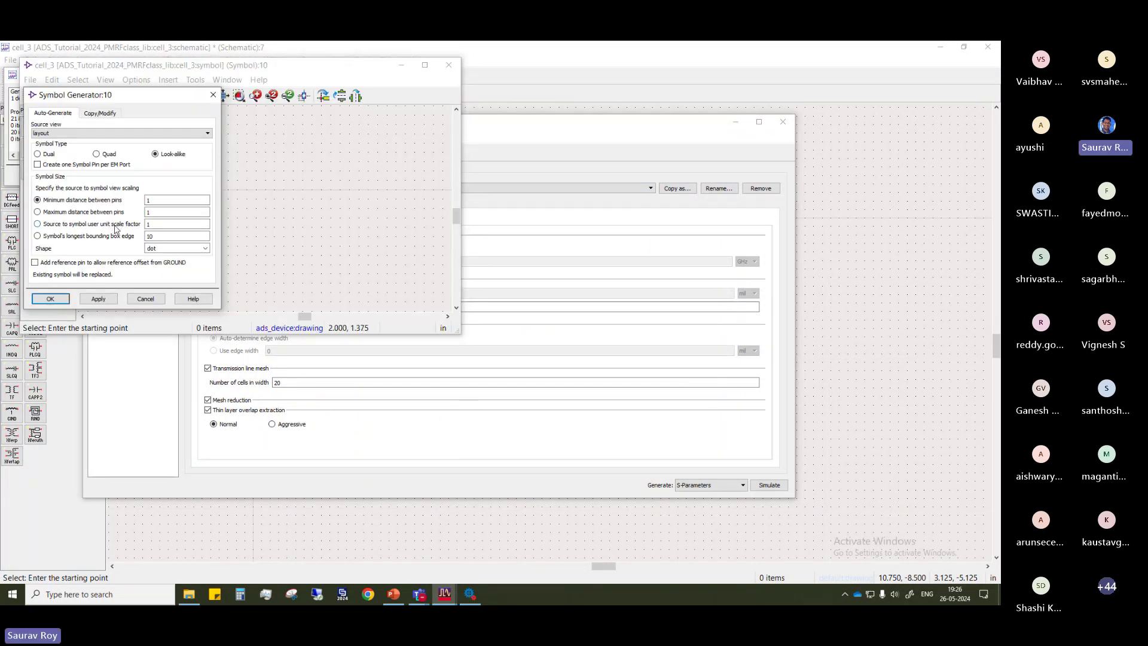
drag(133, 98, 194, 137)
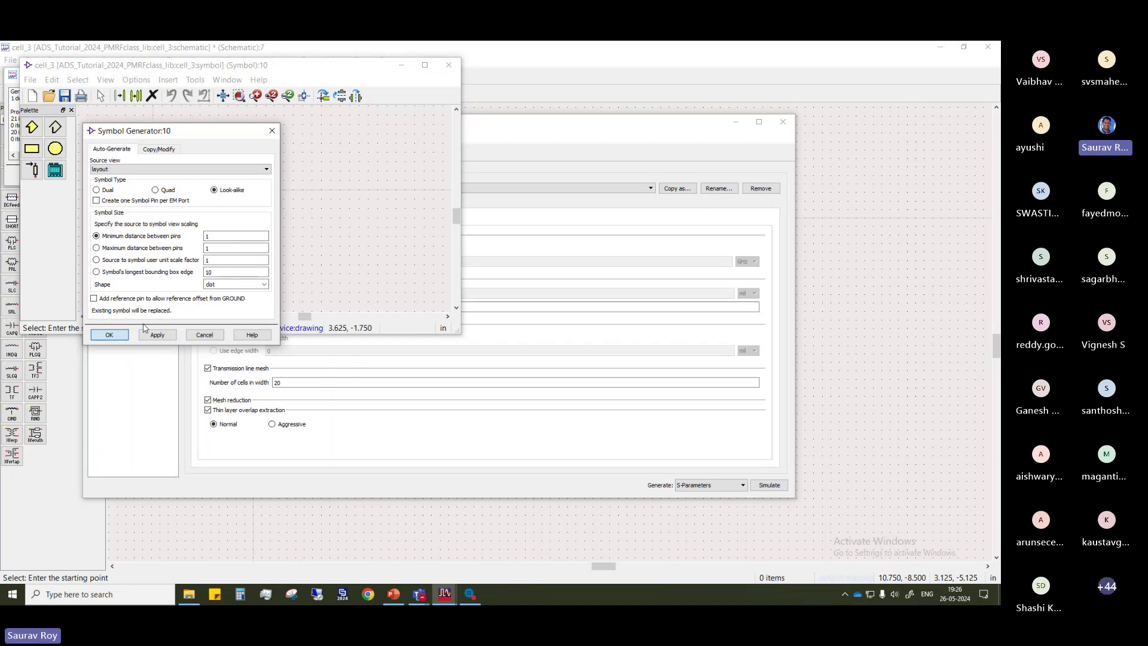
click(109, 335)
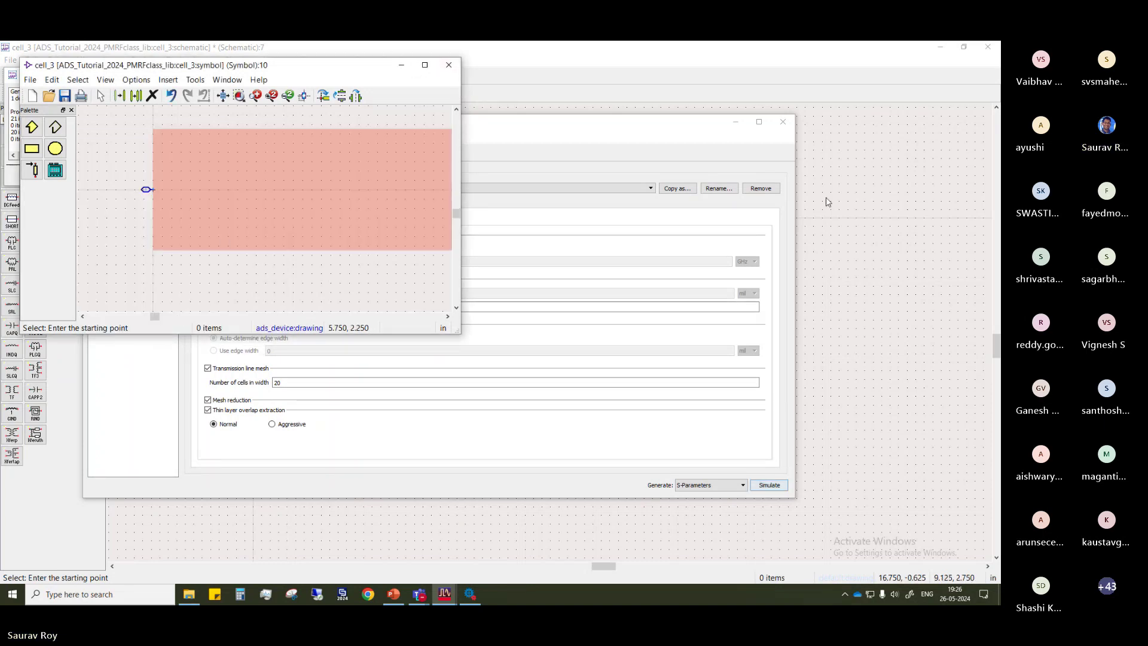
Close the EM setup, maximize the symbol window and examine the whole divider symbol with its pins
click(783, 121)
click(425, 65)
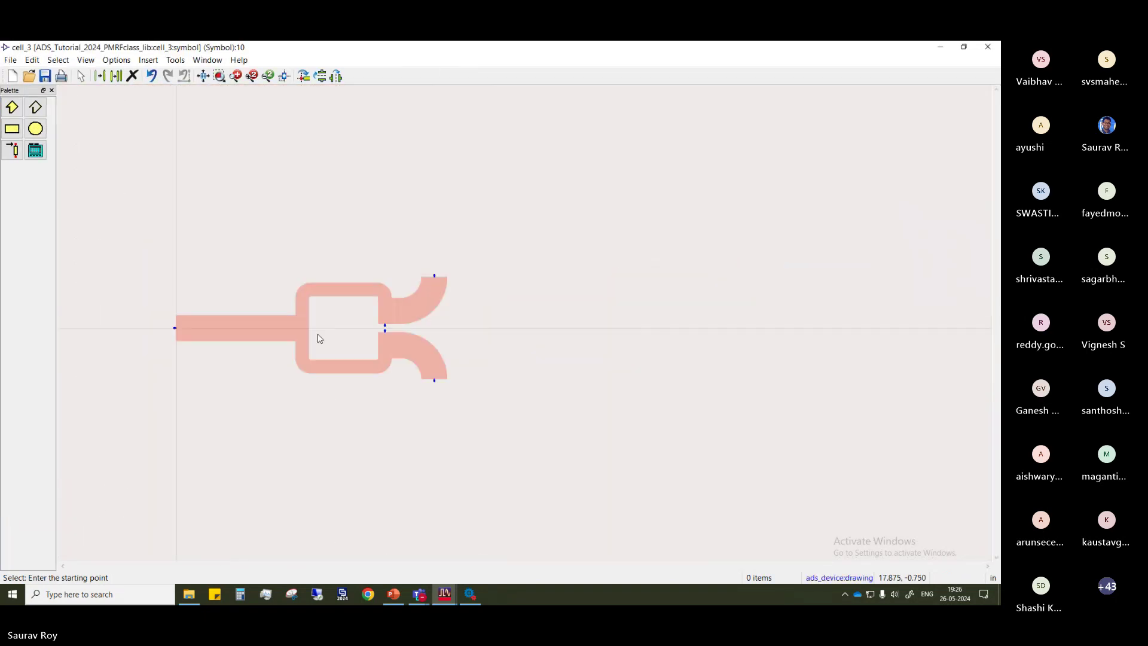
scroll(523, 325, down, 5)
scroll(524, 324, up, 6)
scroll(525, 324, up, 4)
drag(525, 324, 577, 302)
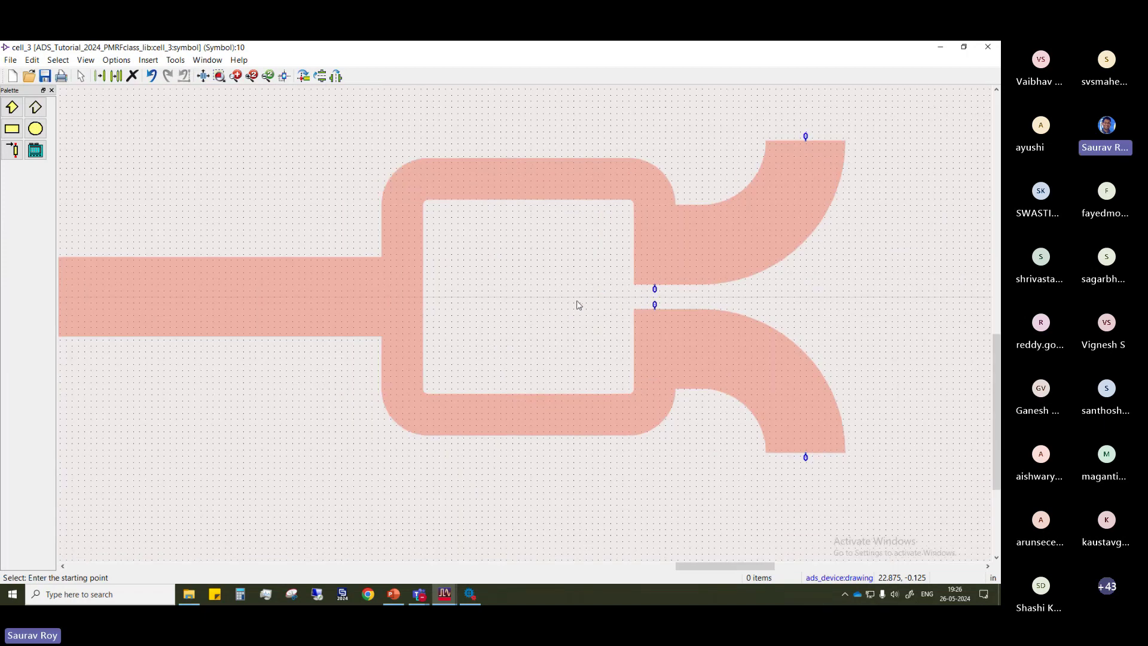
drag(446, 340, 522, 364)
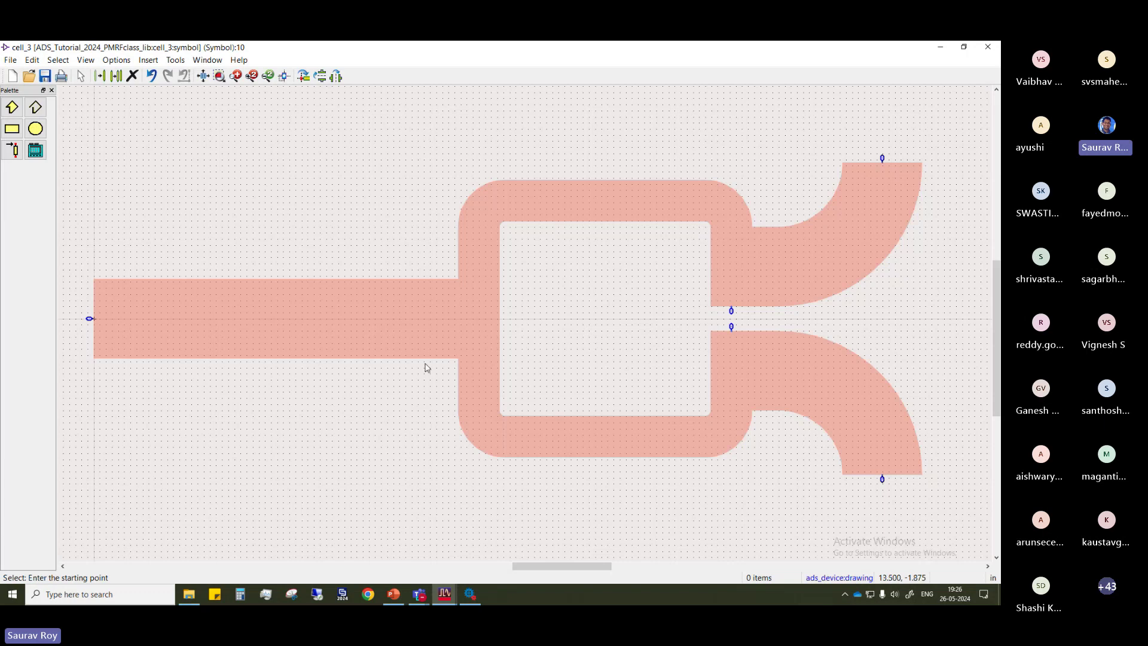
Switch to the PowerPoint tutorial, review the schematic, layout and cosimulation stages on the 3D EM Design Flow slide, and minimize it
click(393, 593)
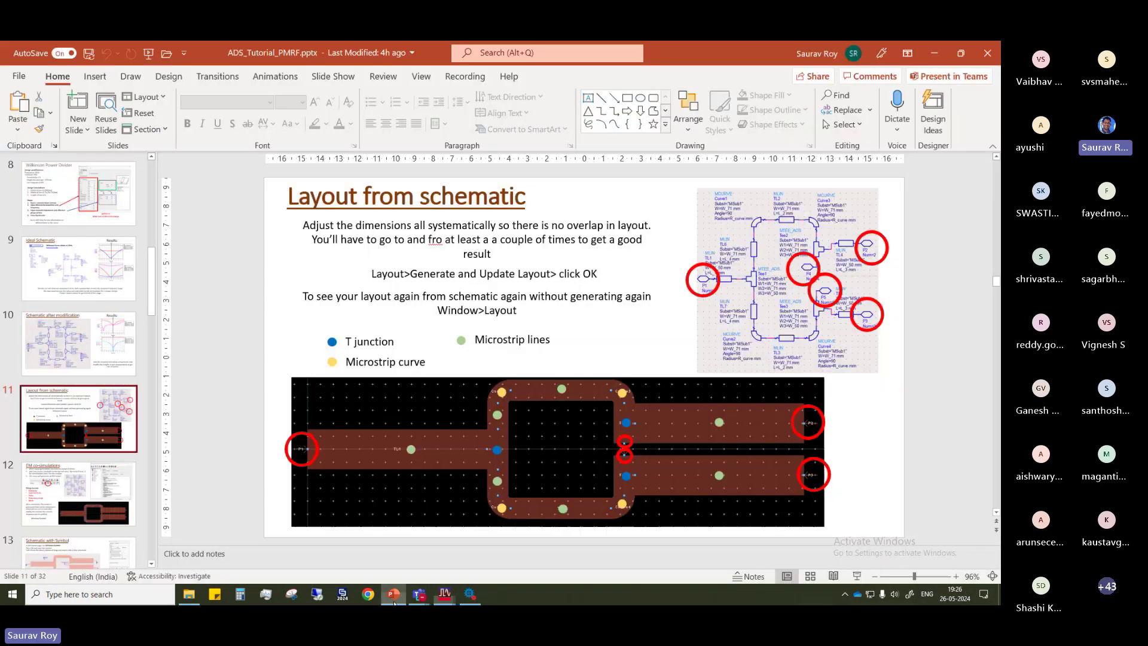
scroll(120, 404, up, 3)
scroll(95, 389, up, 3)
click(68, 376)
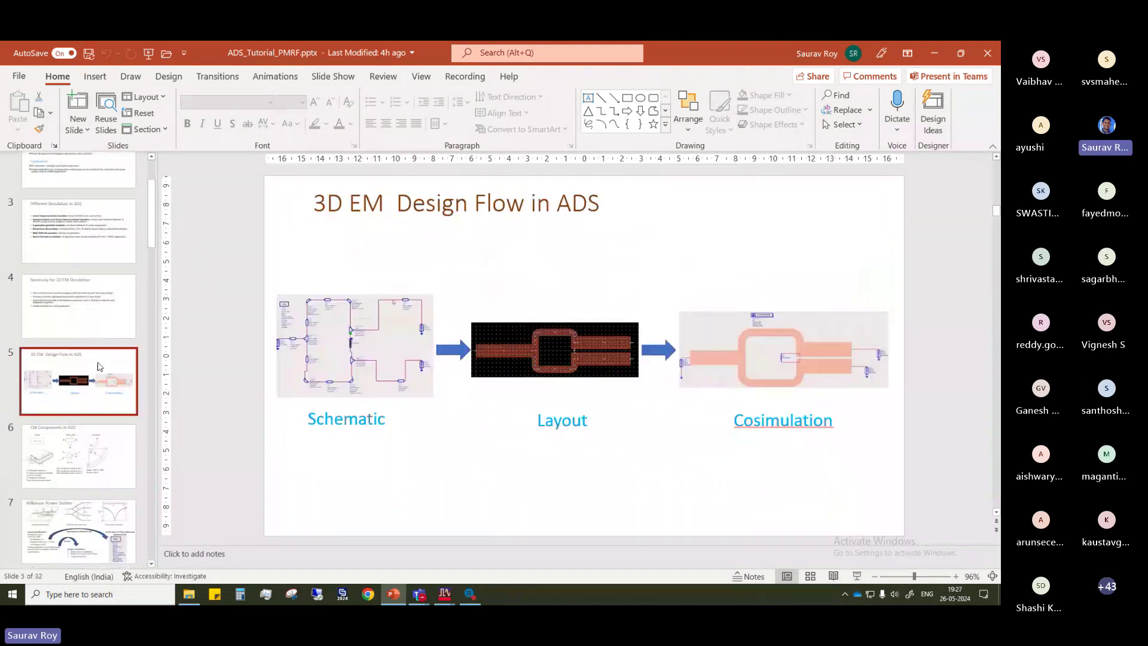
click(342, 351)
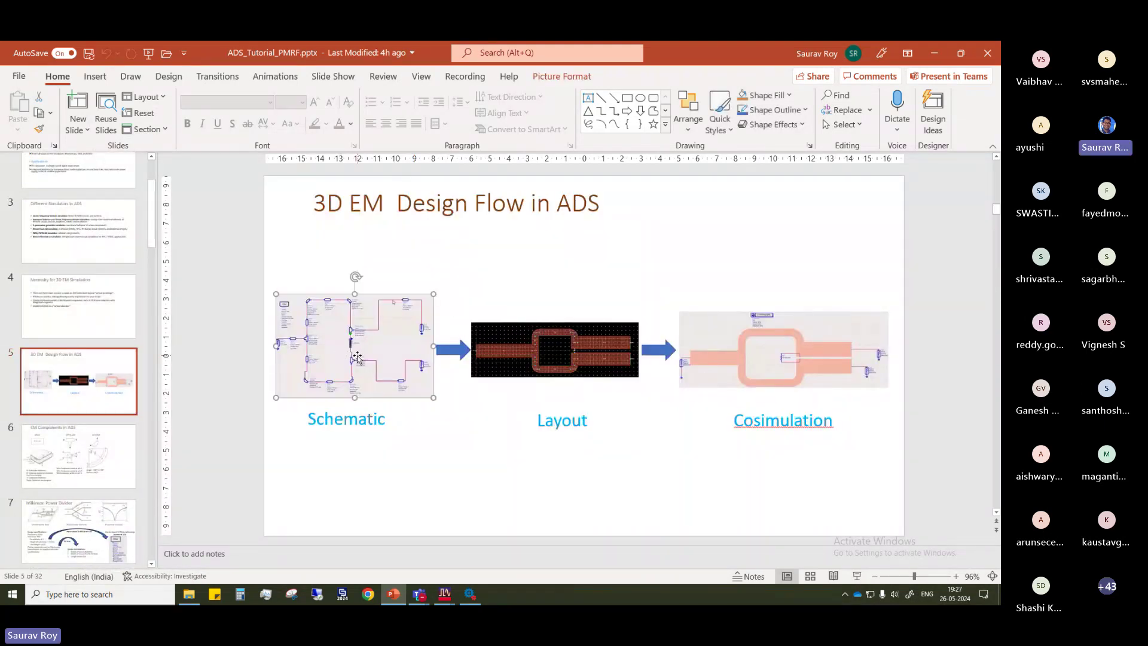
click(502, 480)
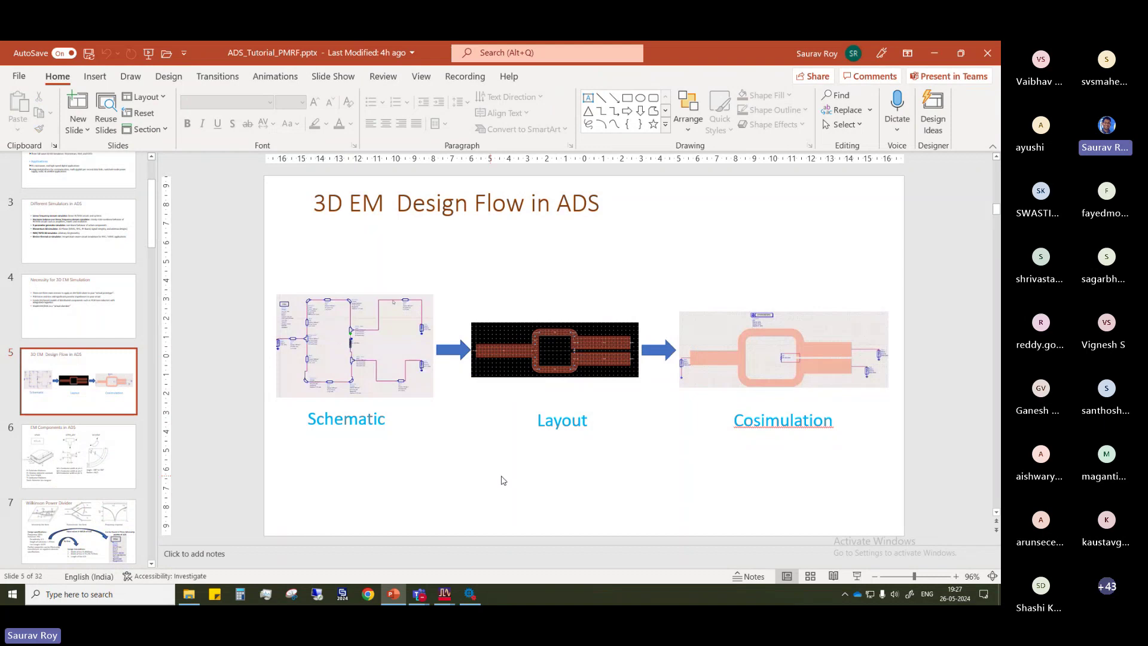
click(548, 364)
click(793, 334)
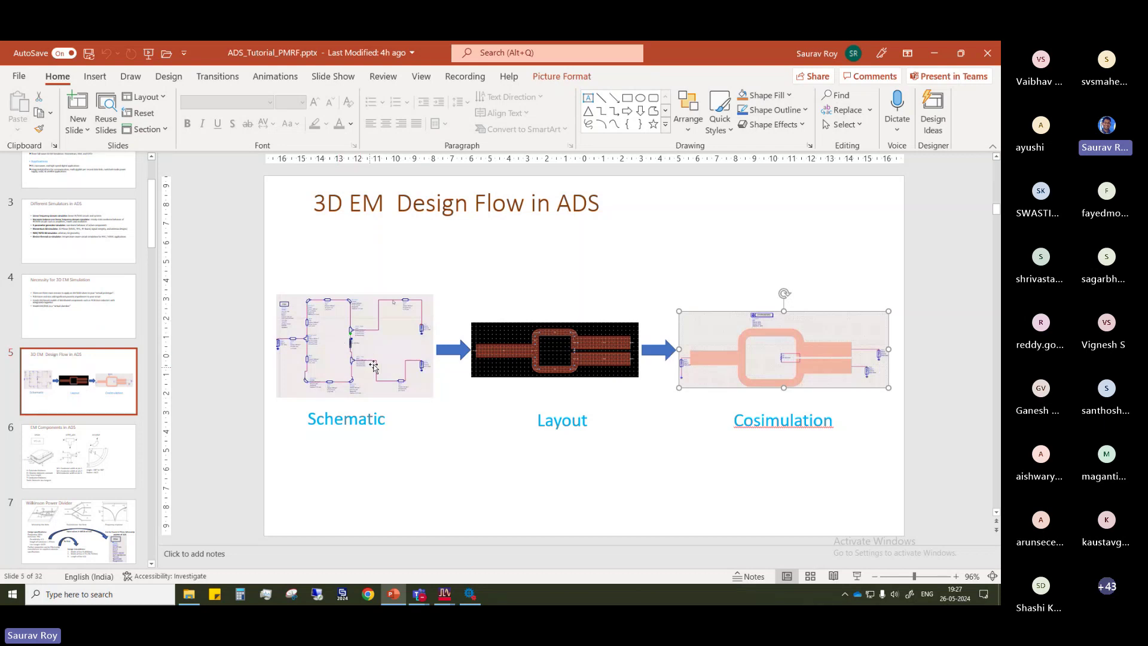
click(934, 53)
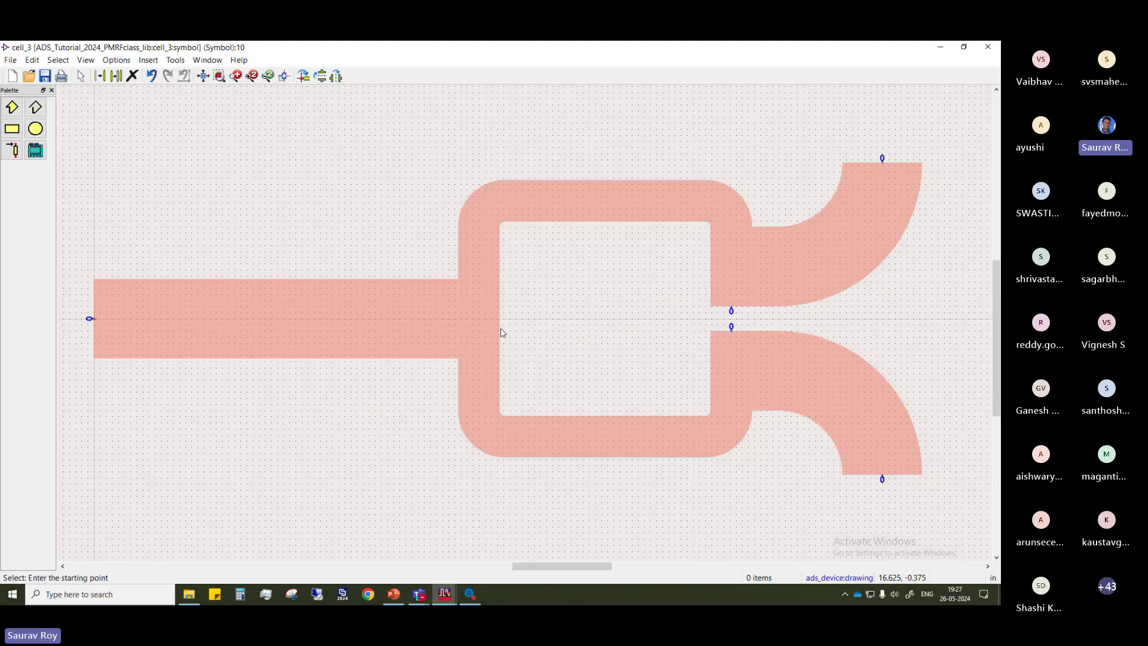
Examine the two facing pins in the gap between the symbol's output arms and the overall symbol outline
scroll(770, 317, down, 1)
scroll(576, 320, up, 2)
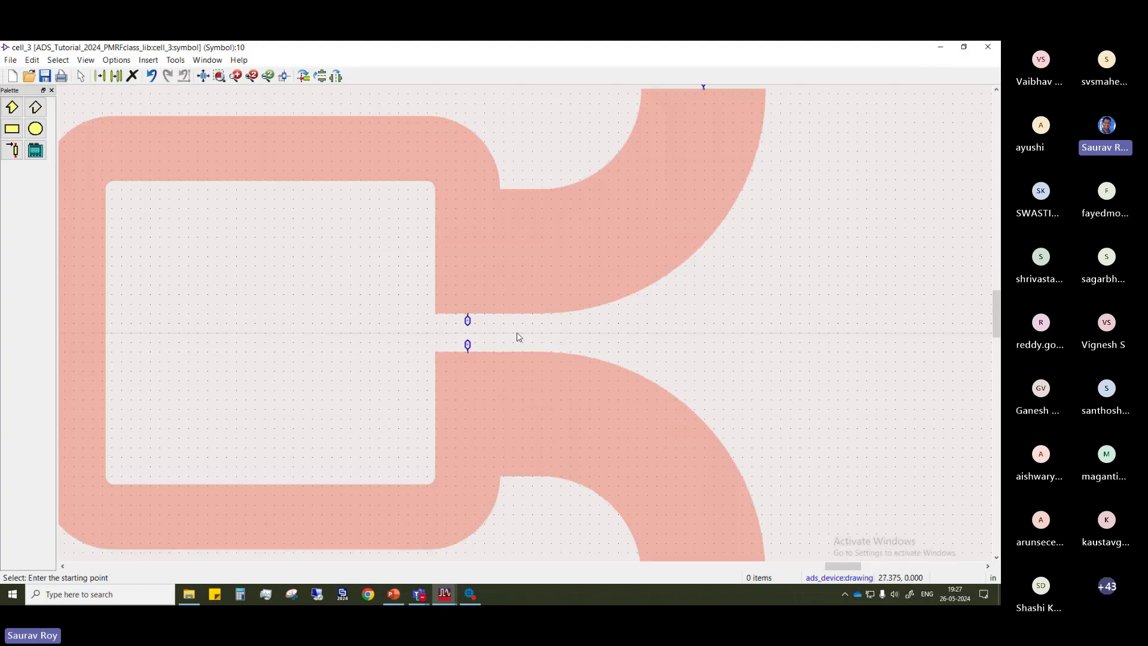
drag(514, 335, 644, 315)
click(601, 338)
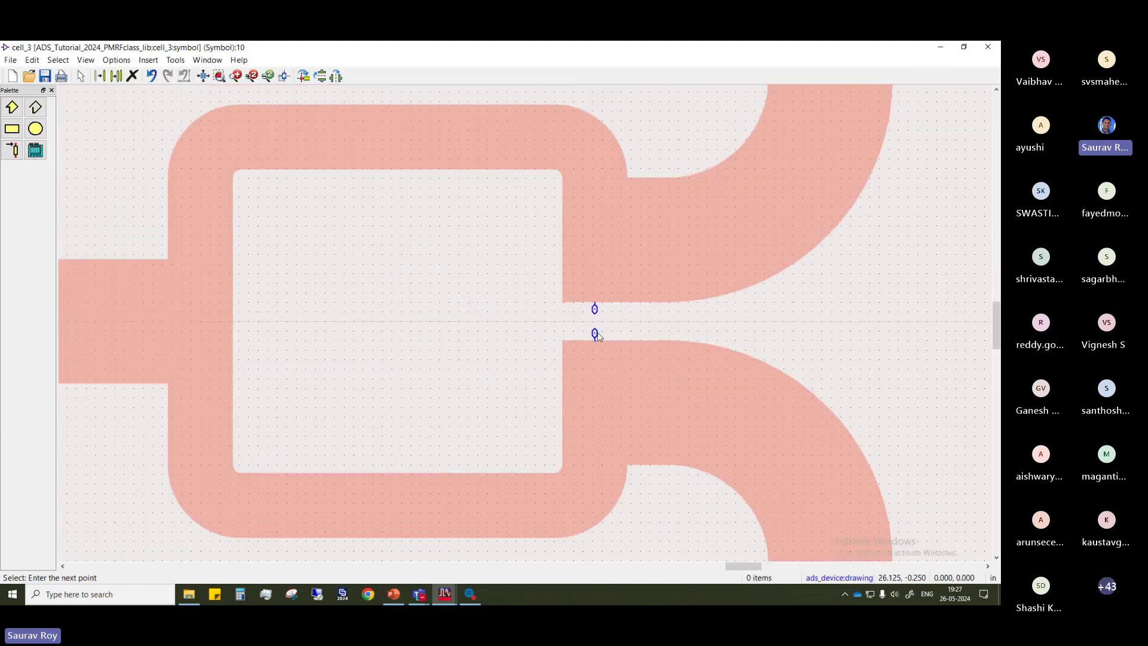
scroll(620, 328, down, 1)
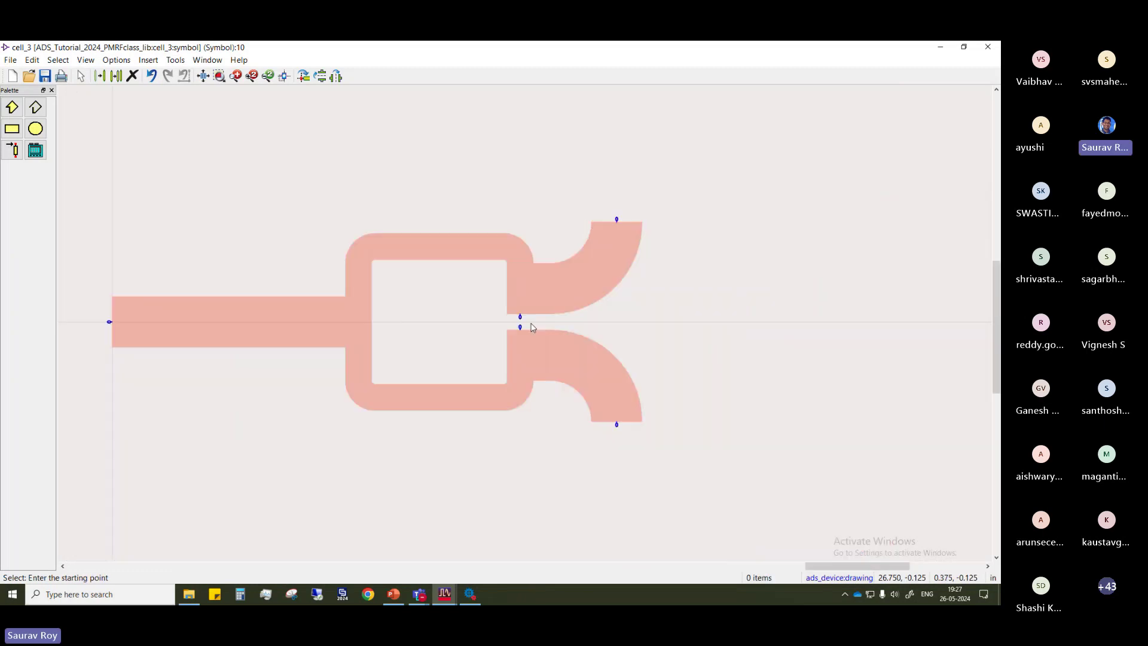
scroll(526, 326, up, 3)
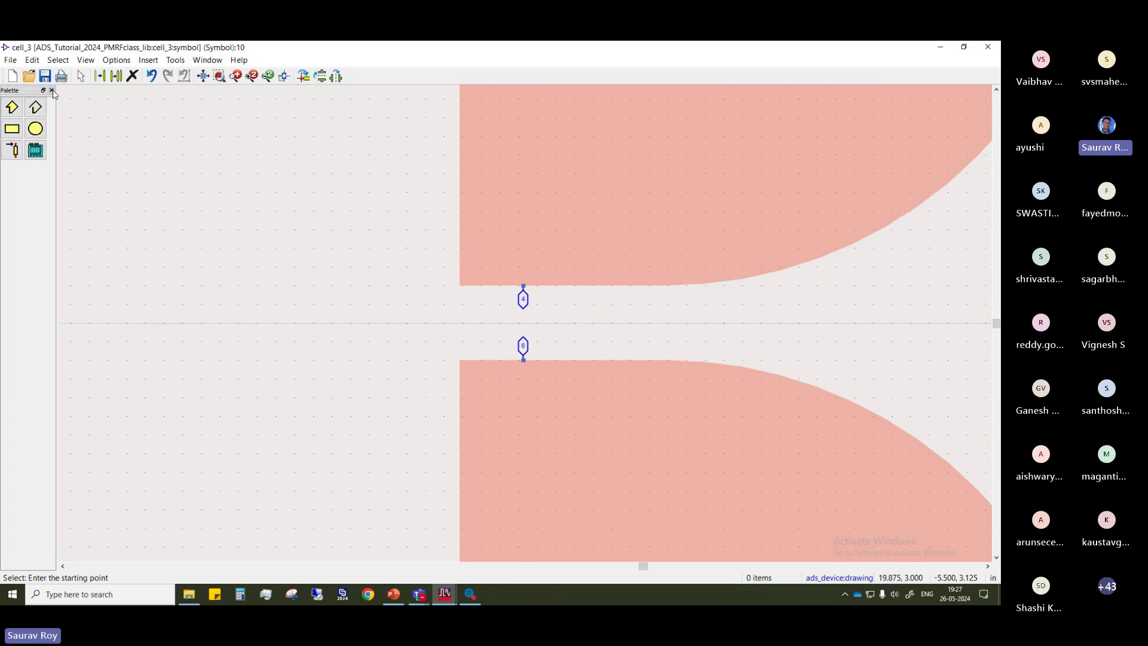
scroll(520, 323, down, 3)
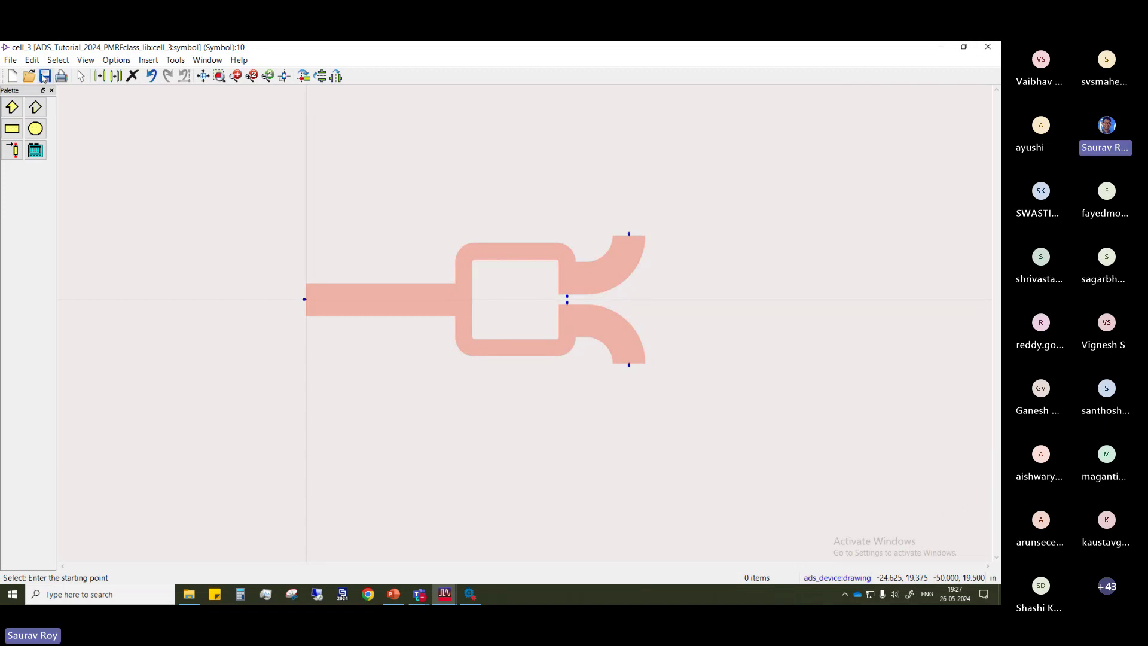
click(502, 257)
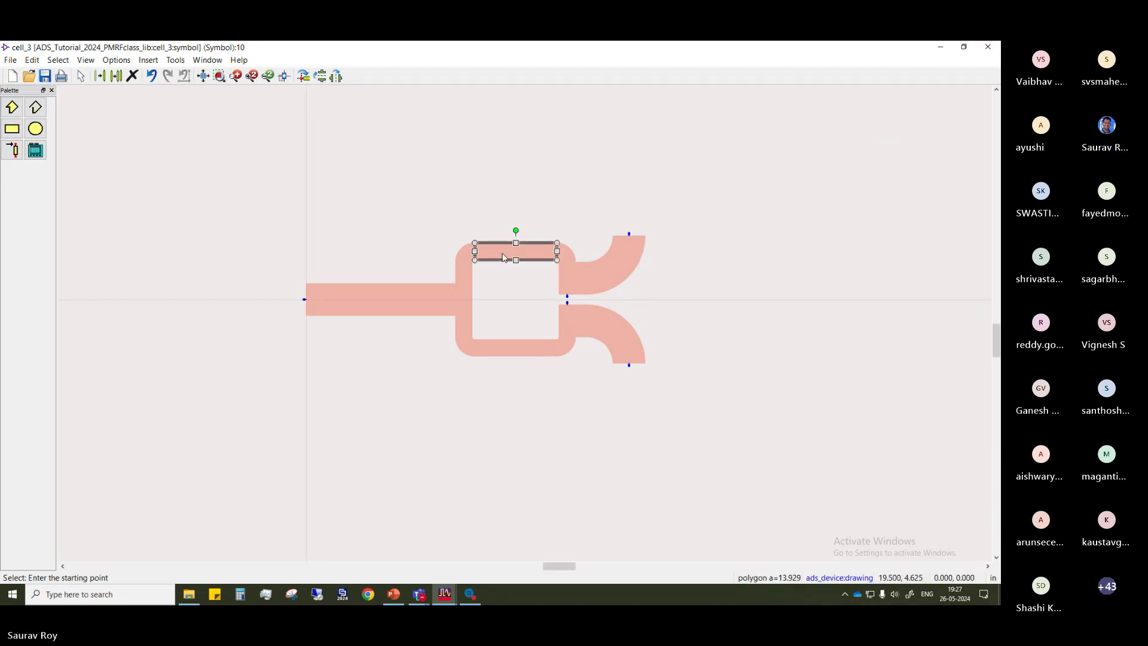
key(Escape)
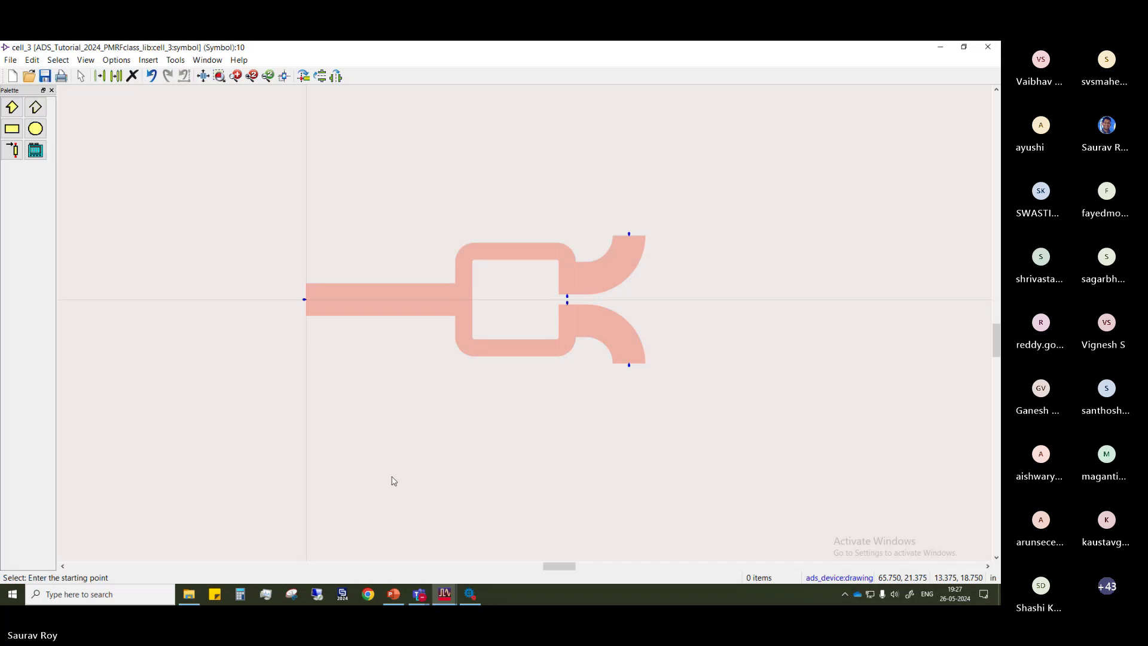
Return to the cell_3 schematic, dismiss the layout generation status, save the schematic and close it
key(alt+Tab)
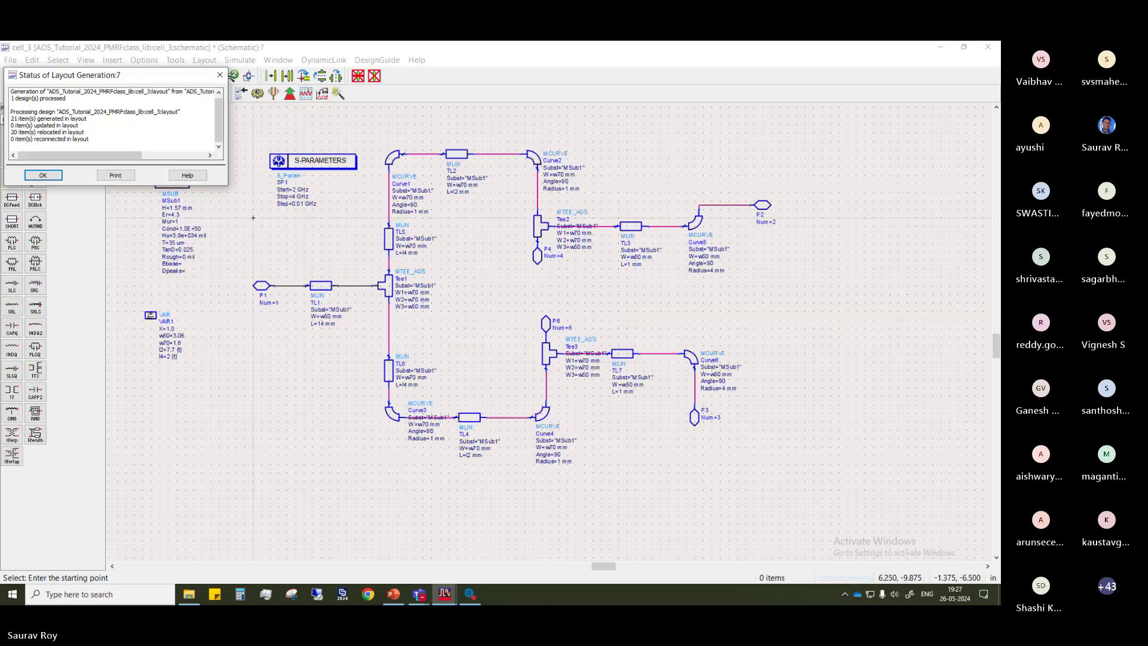
click(43, 175)
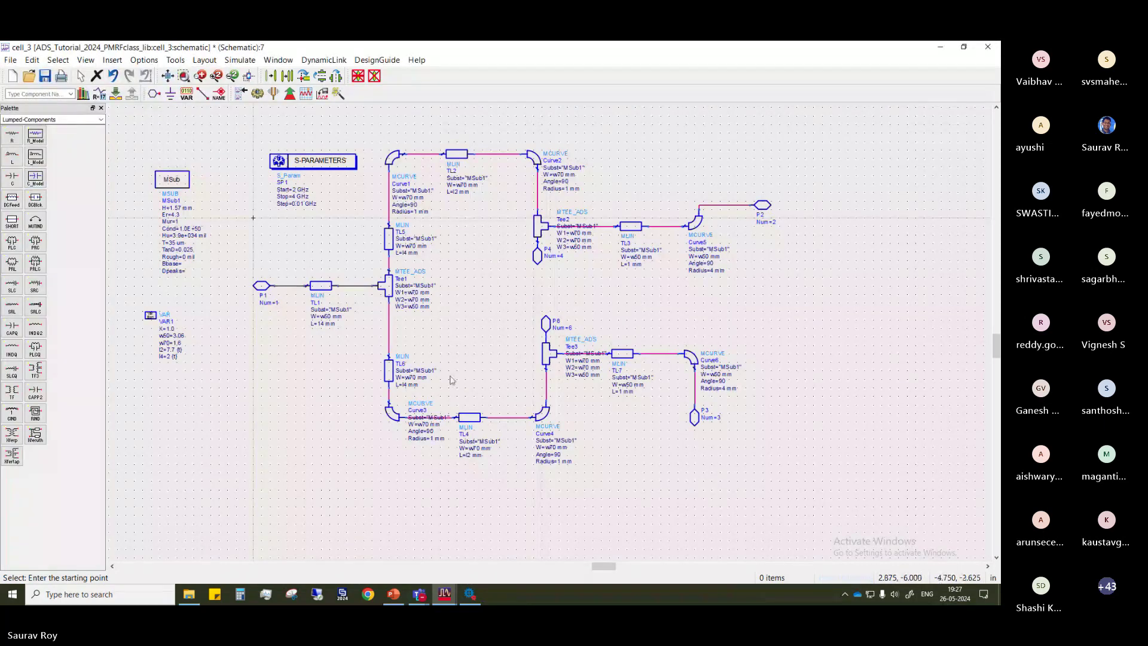
key(f)
scroll(451, 380, down, 1)
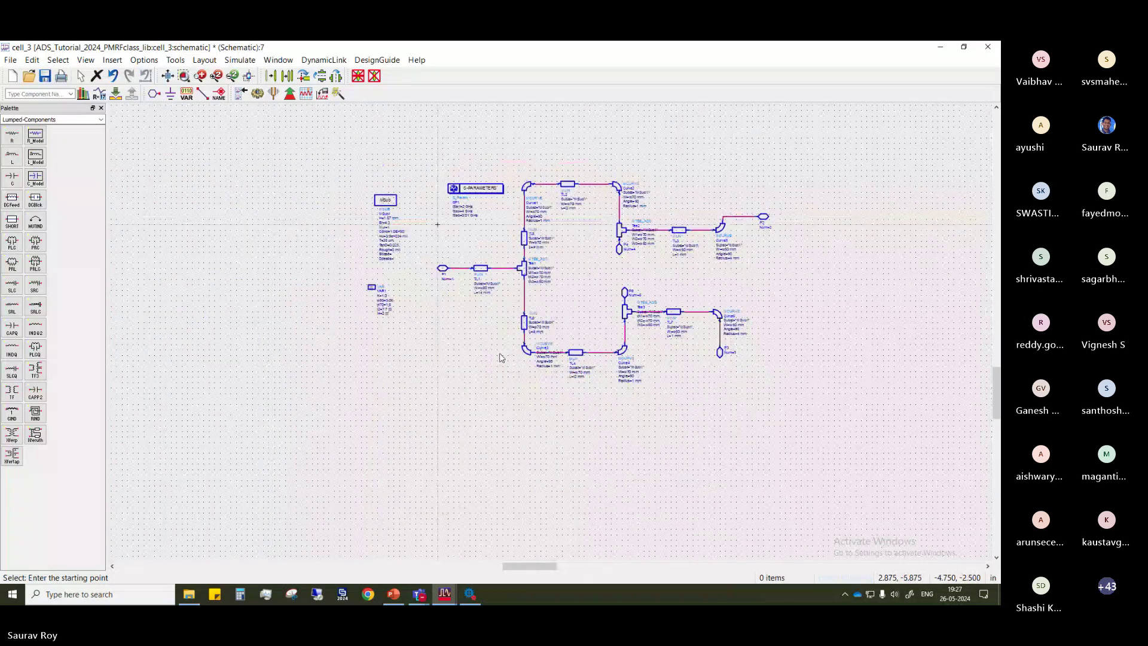
key(ctrl+s)
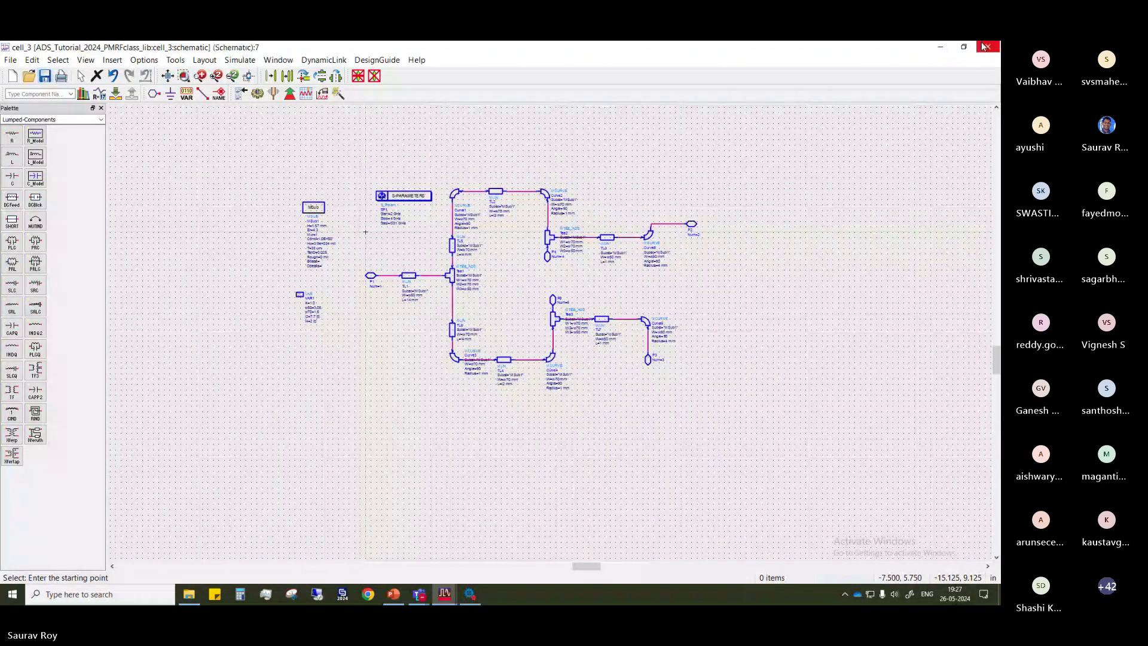
click(987, 46)
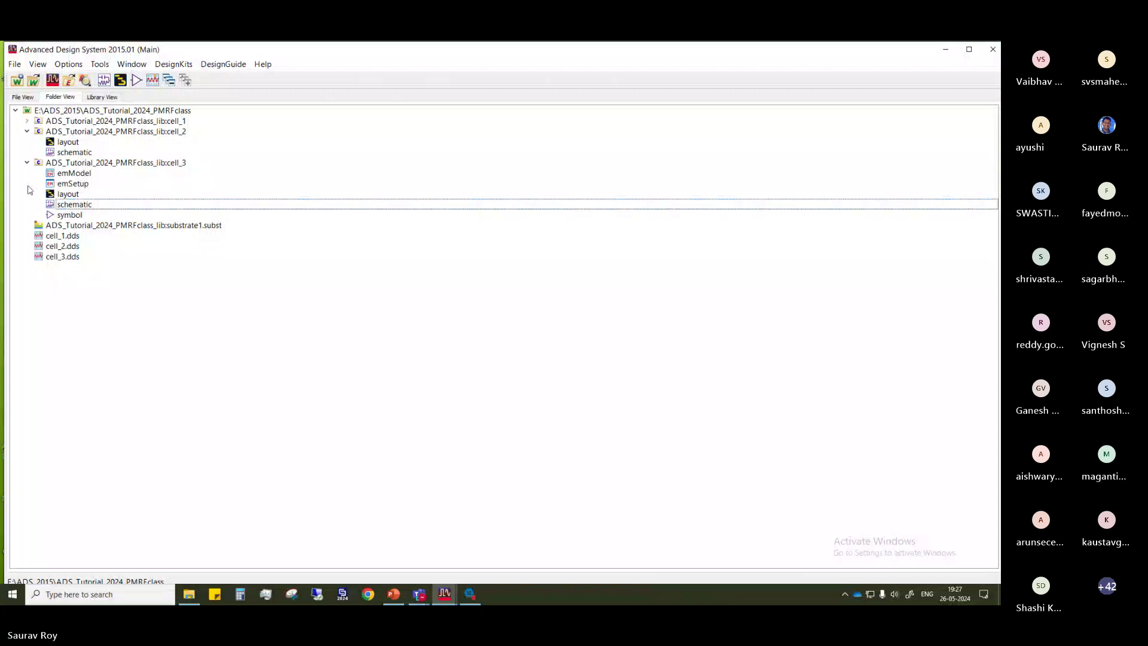
Collapse cell_3 in the workspace tree and create a schematic named cell_4 in ADS_Tutorial_2024_PMRFclass_lib without a design template
click(27, 163)
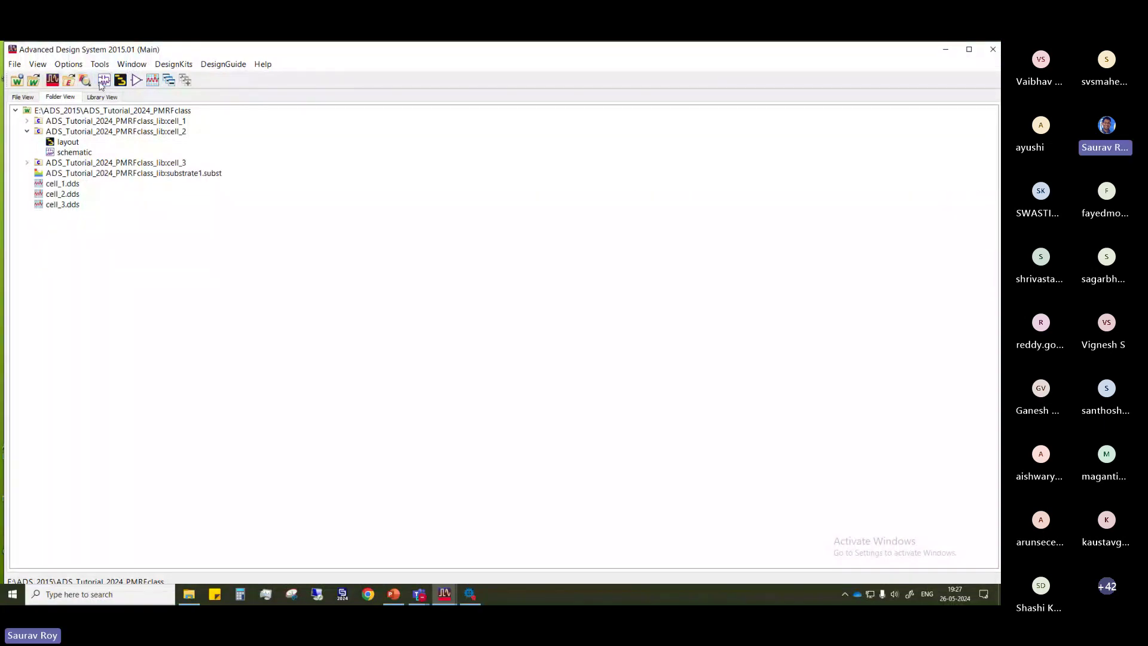
click(103, 81)
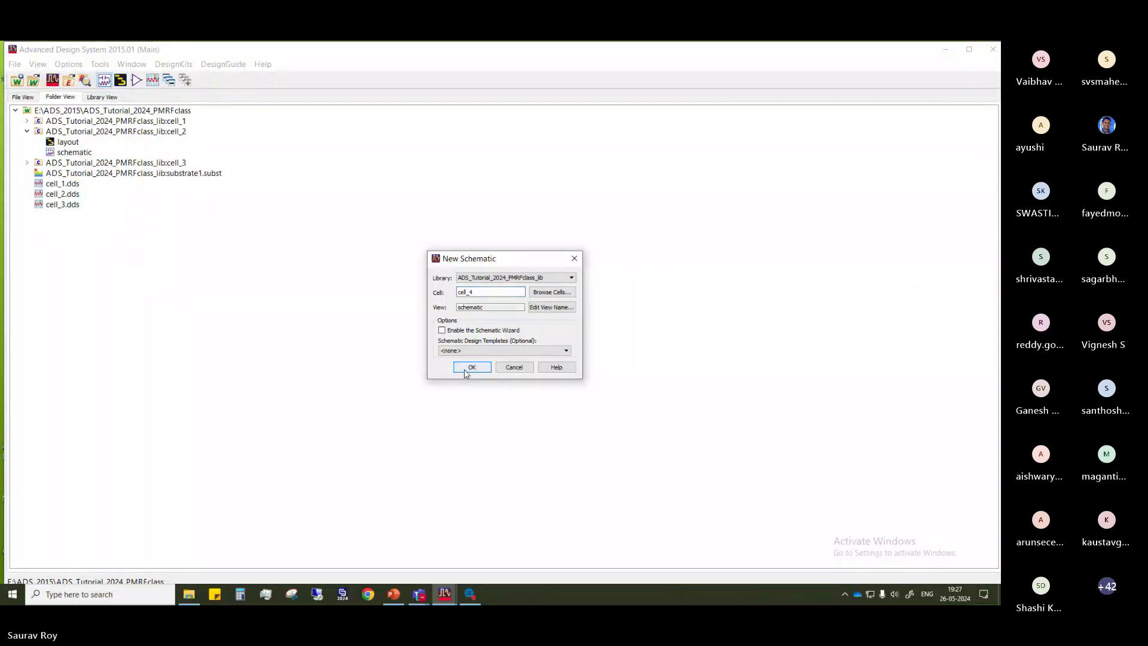
click(471, 367)
drag(357, 57, 416, 162)
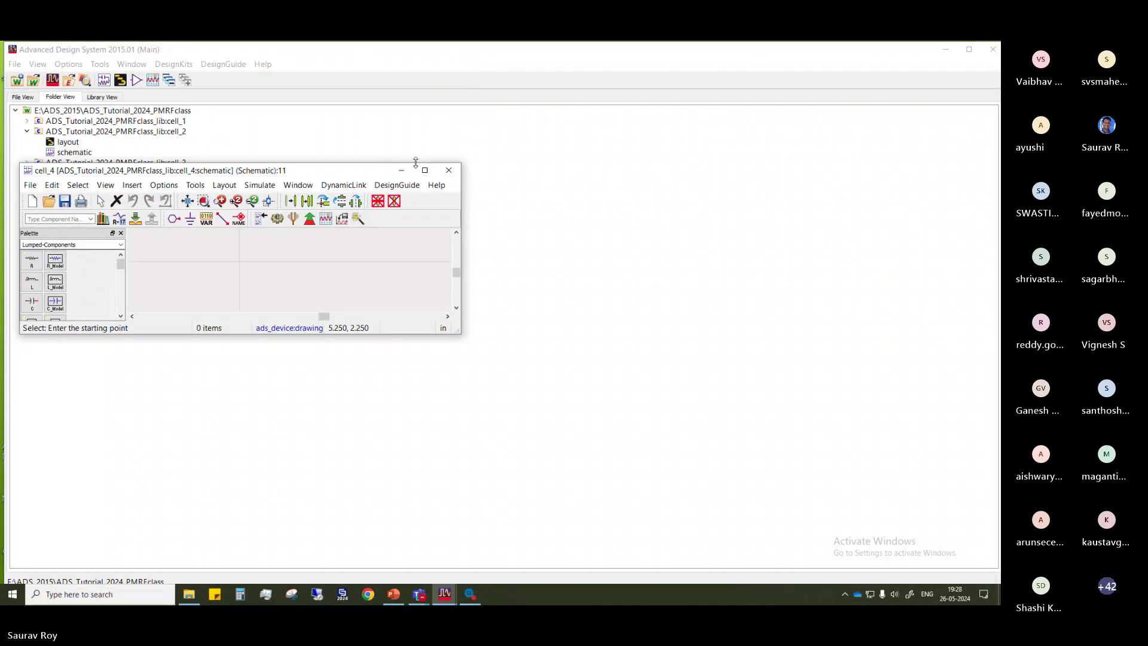
Return to the cell_4 schematic from the main window and show it maximized
click(423, 170)
click(991, 48)
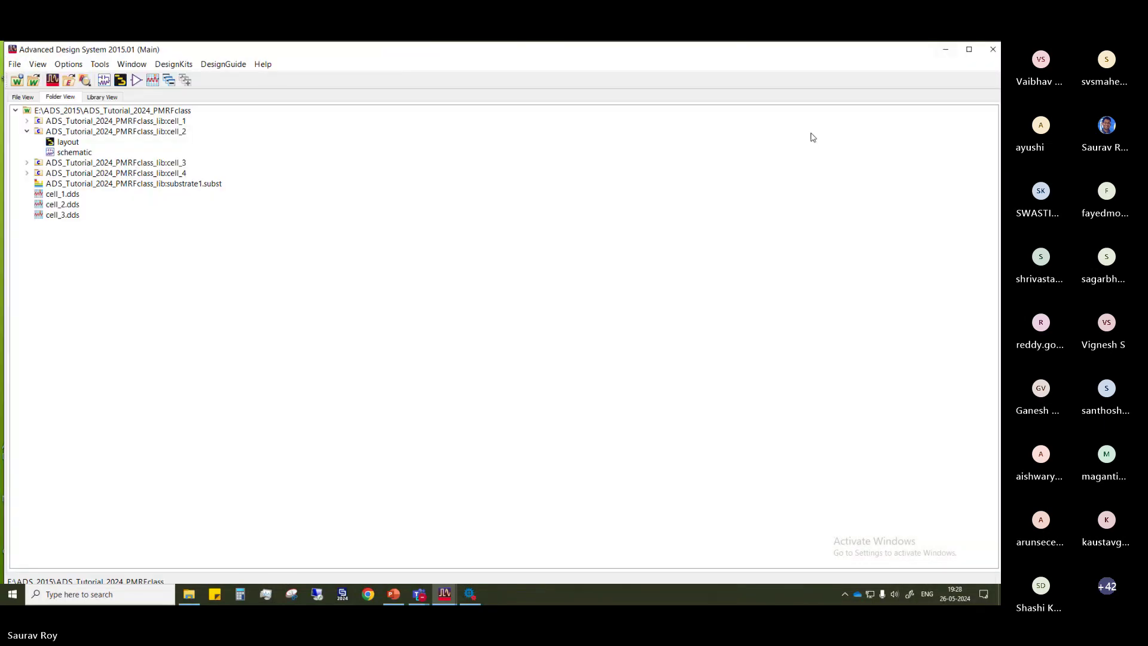
click(446, 593)
click(549, 515)
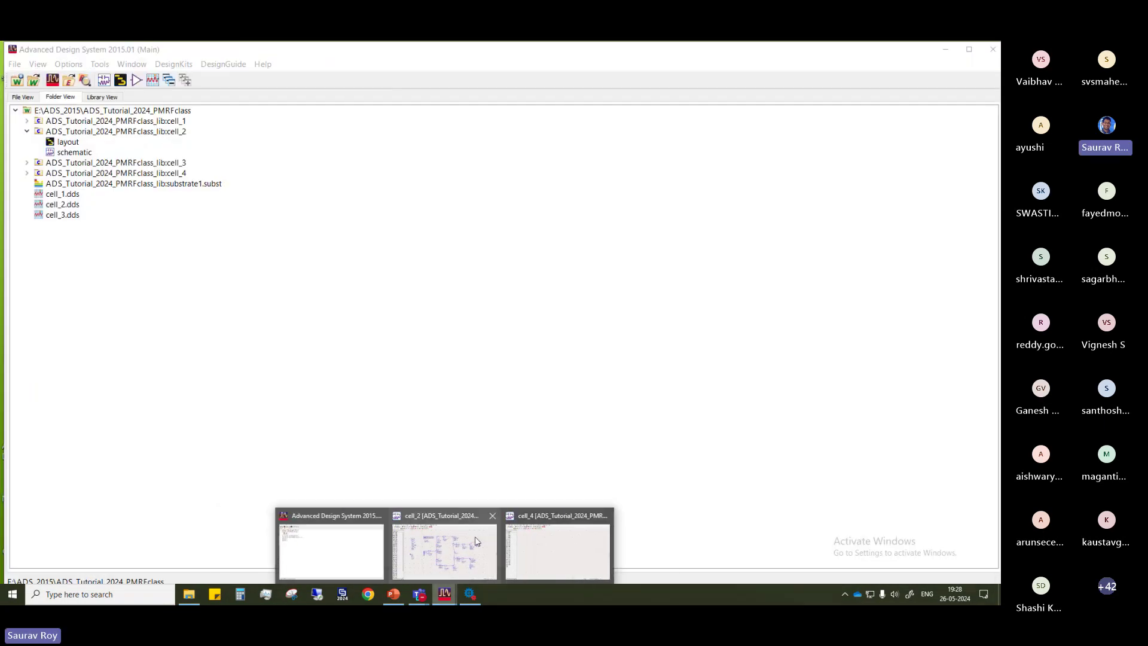
click(530, 551)
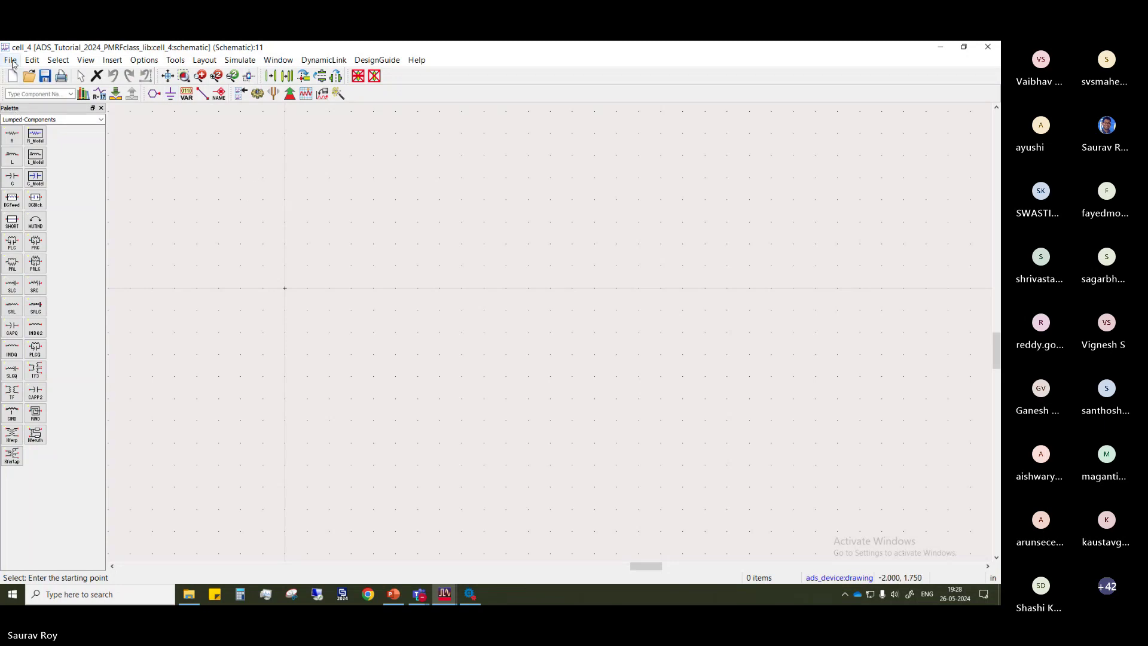
click(199, 61)
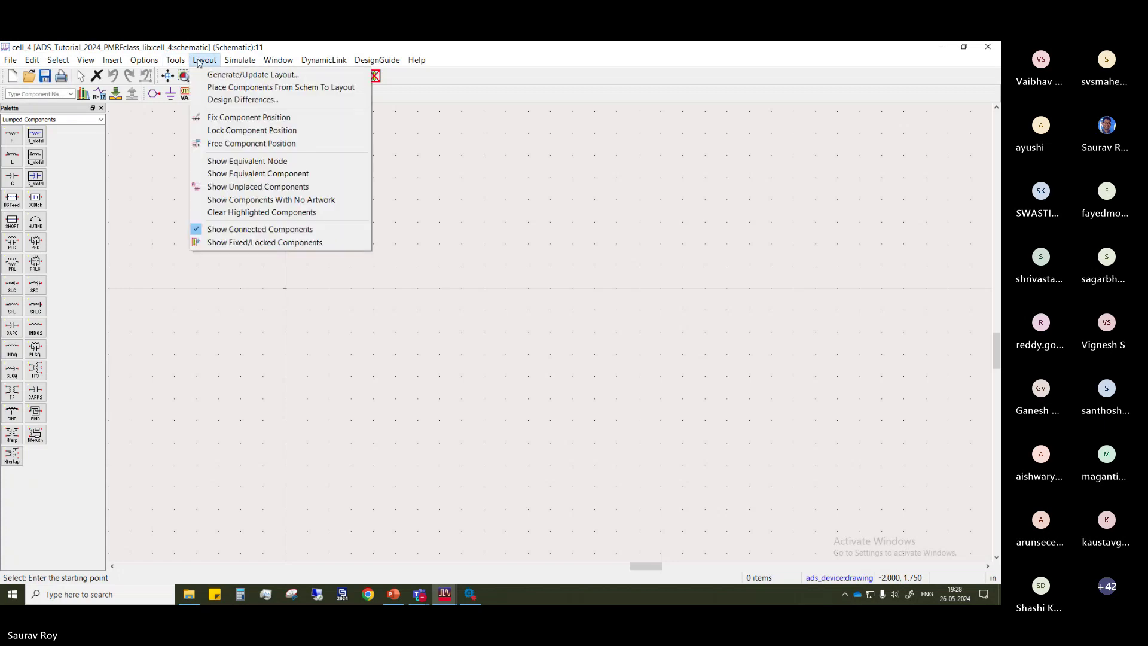
mouse_move(226, 64)
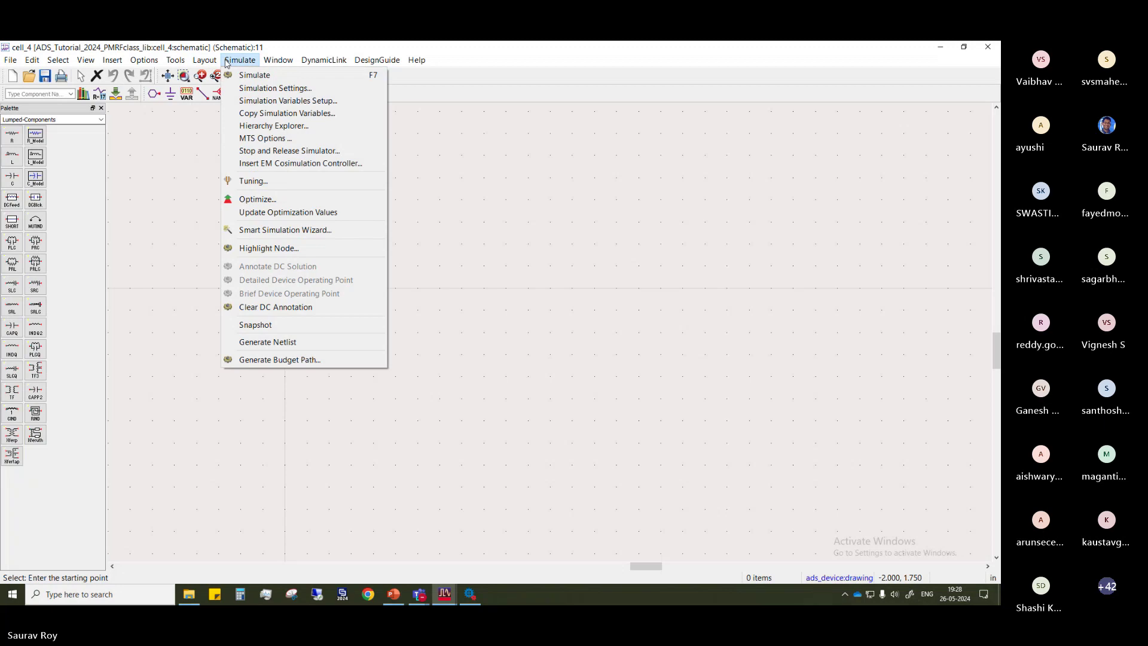
click(214, 173)
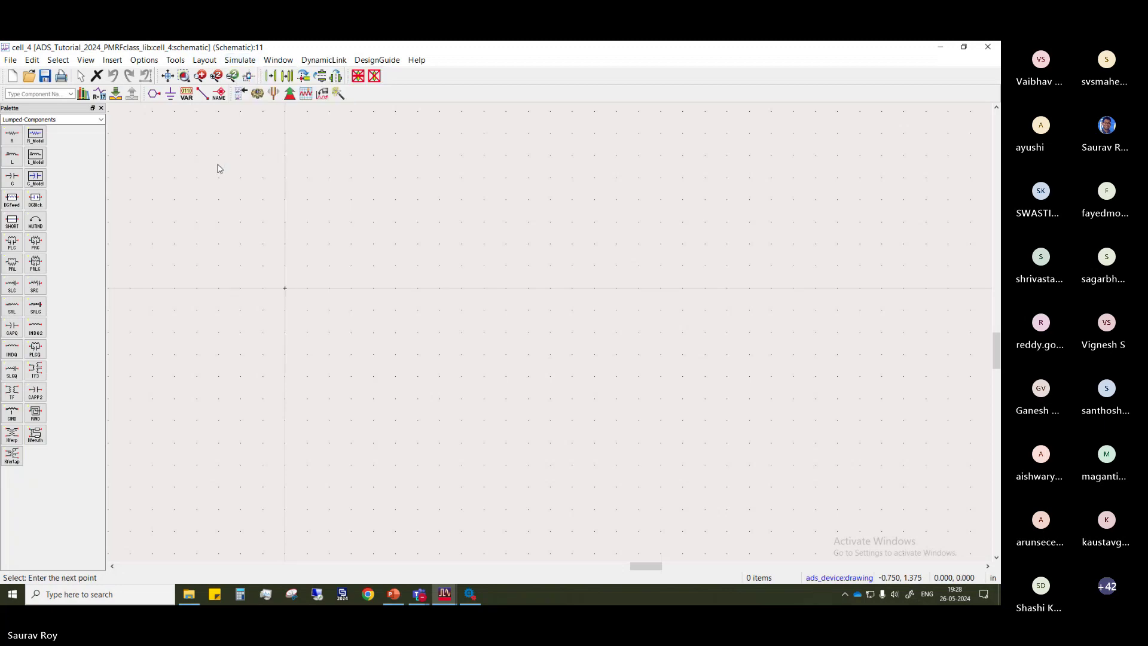
Switch to the cell_2 schematic window and close it
mouse_move(442, 598)
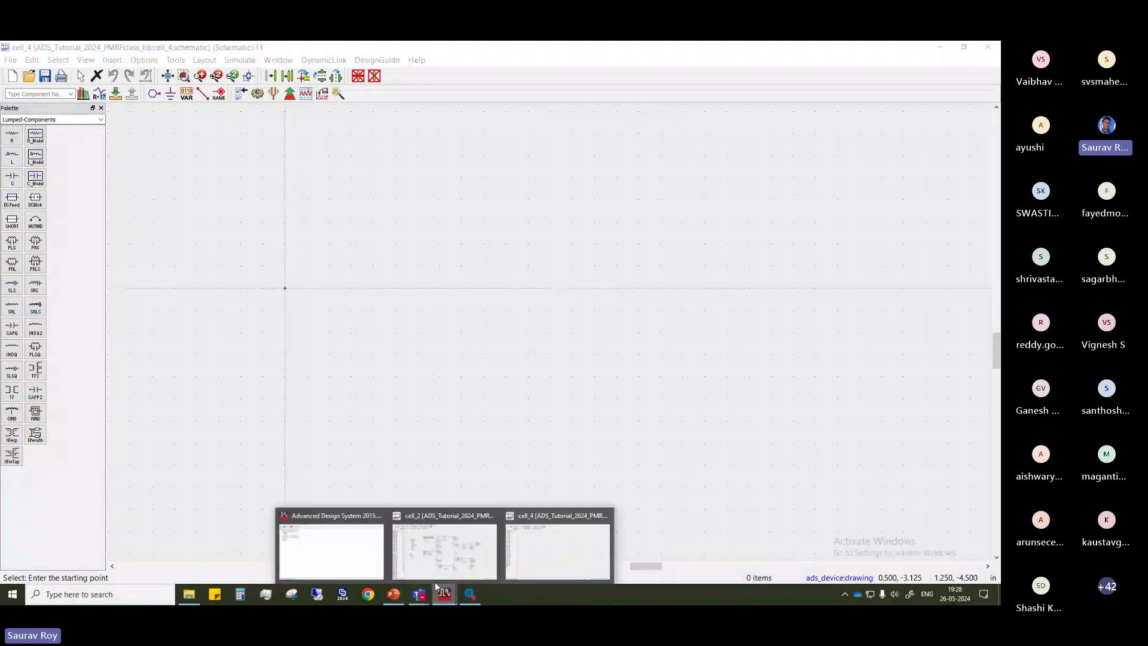
click(471, 535)
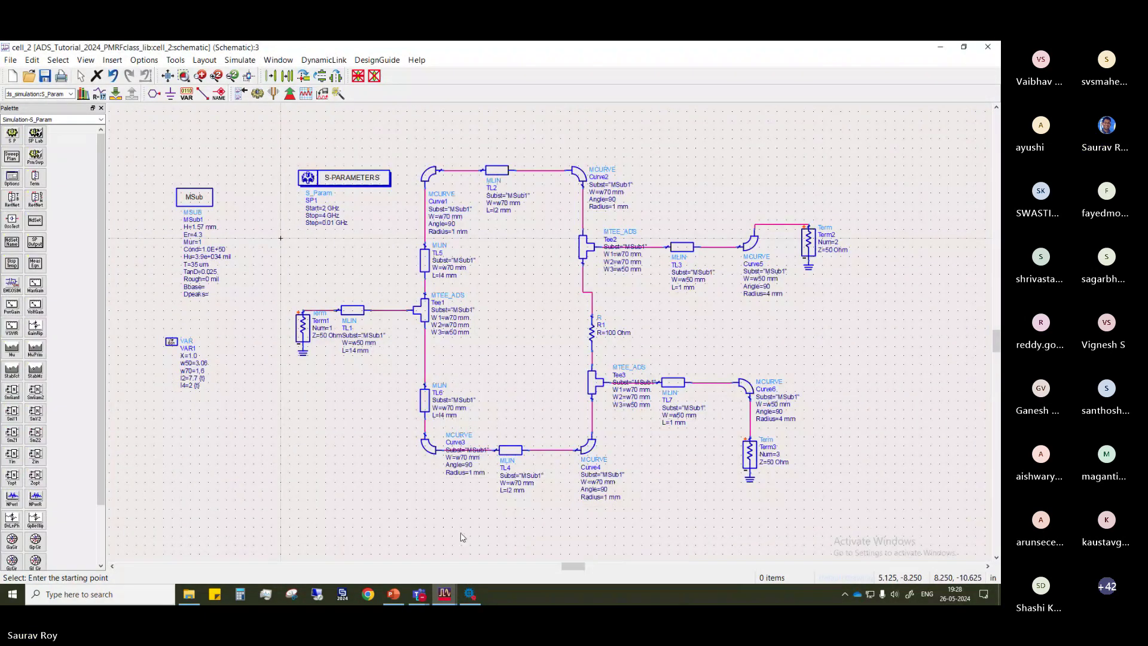
click(995, 48)
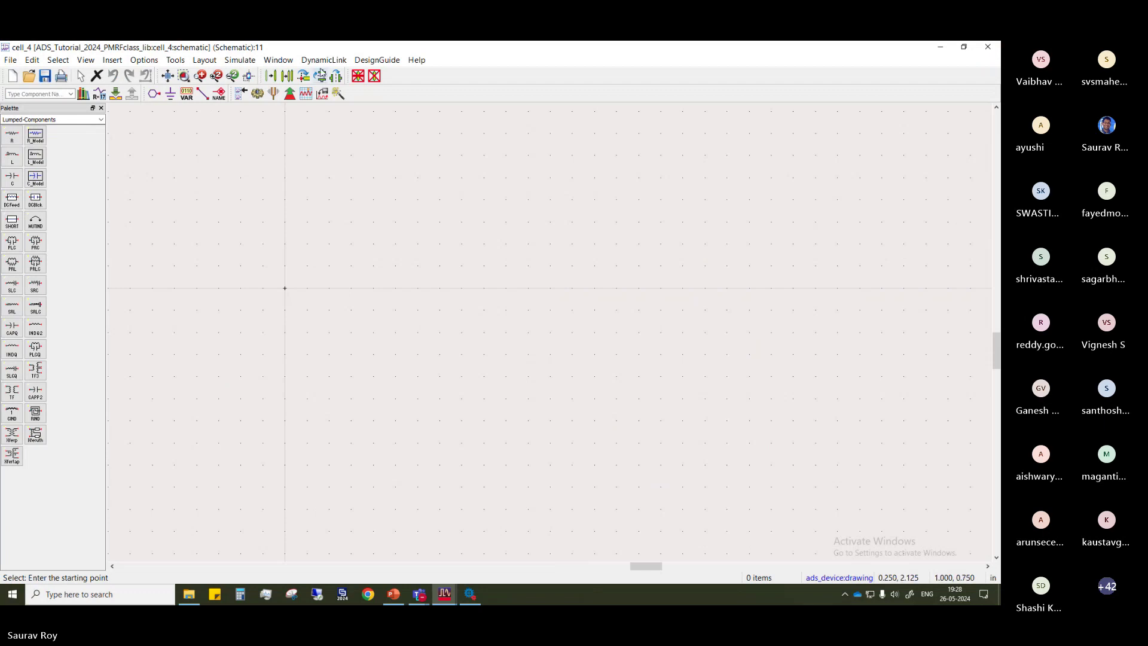
Return to the main workspace window and expand cell_4 and cell_3 in the folder tree
click(244, 62)
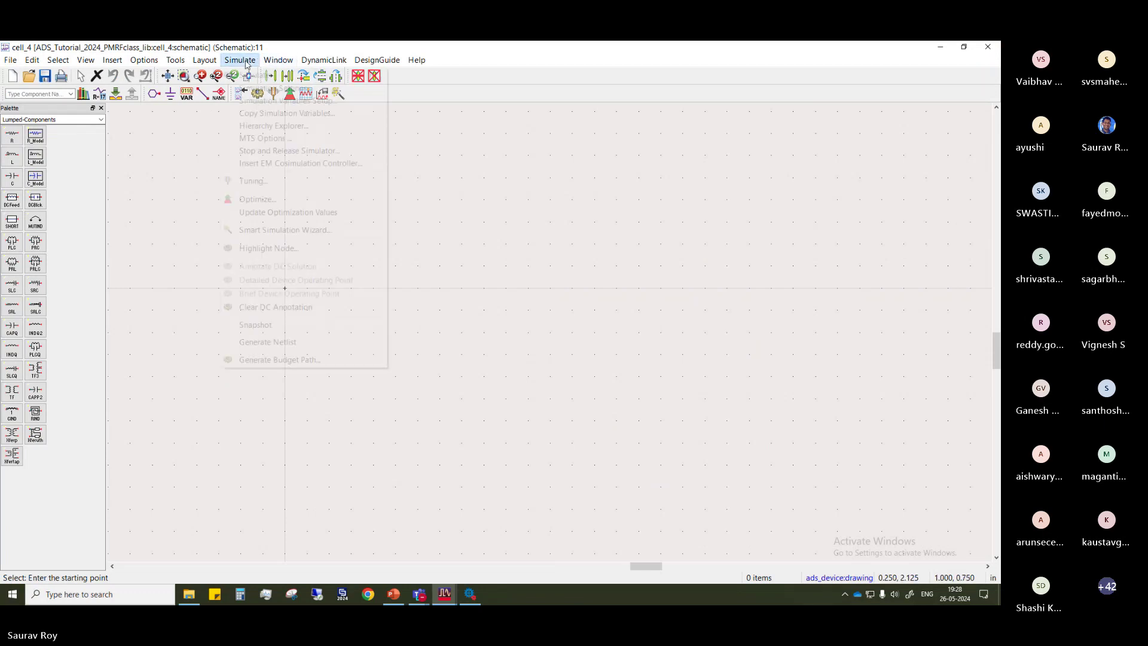
mouse_move(203, 67)
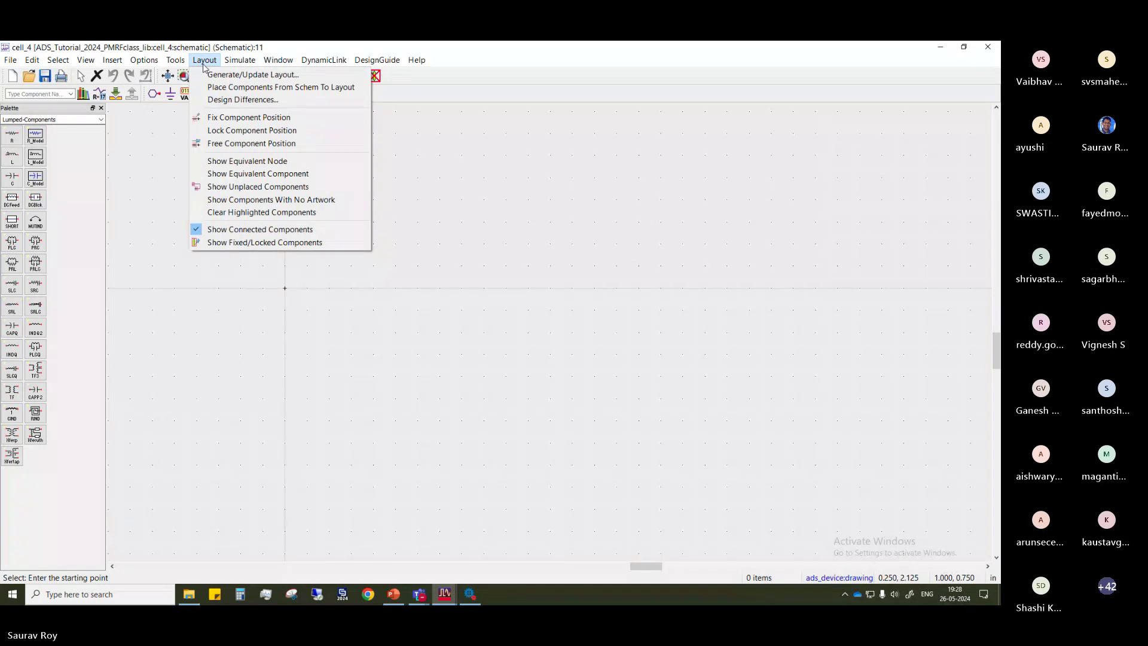
click(445, 594)
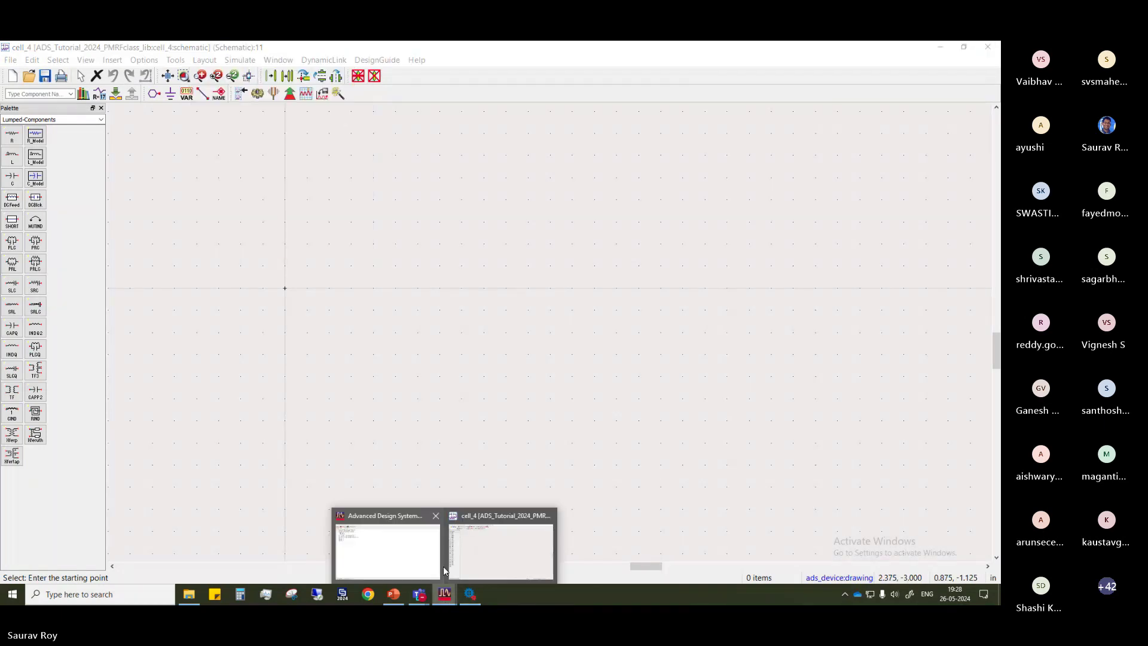
click(387, 555)
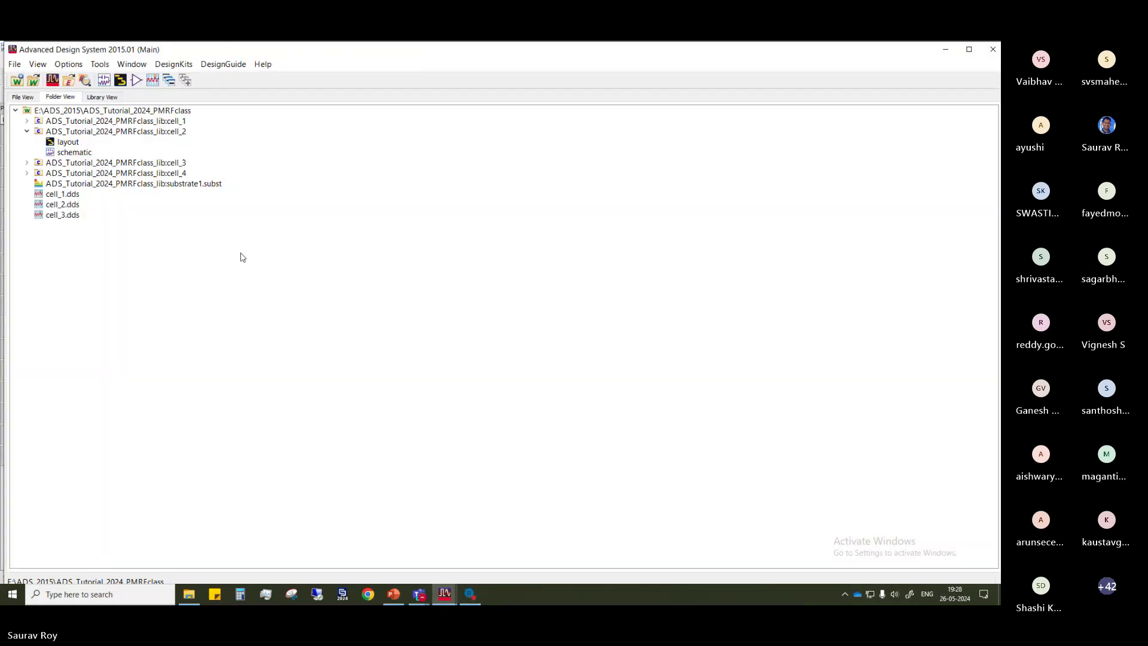
click(27, 173)
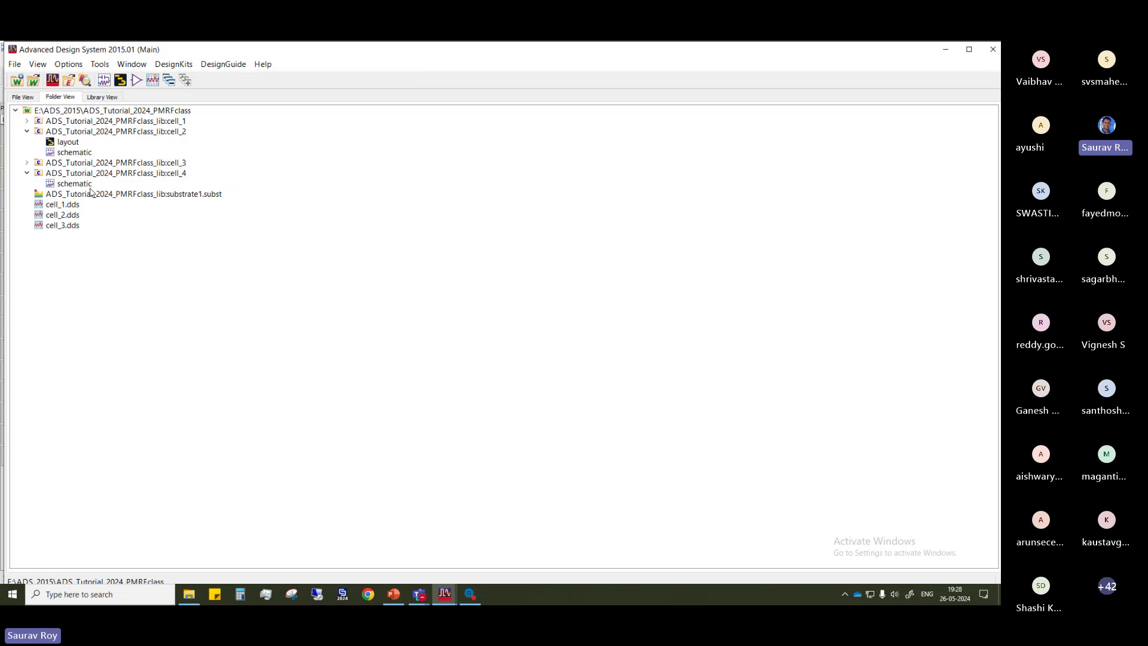
click(27, 164)
click(71, 216)
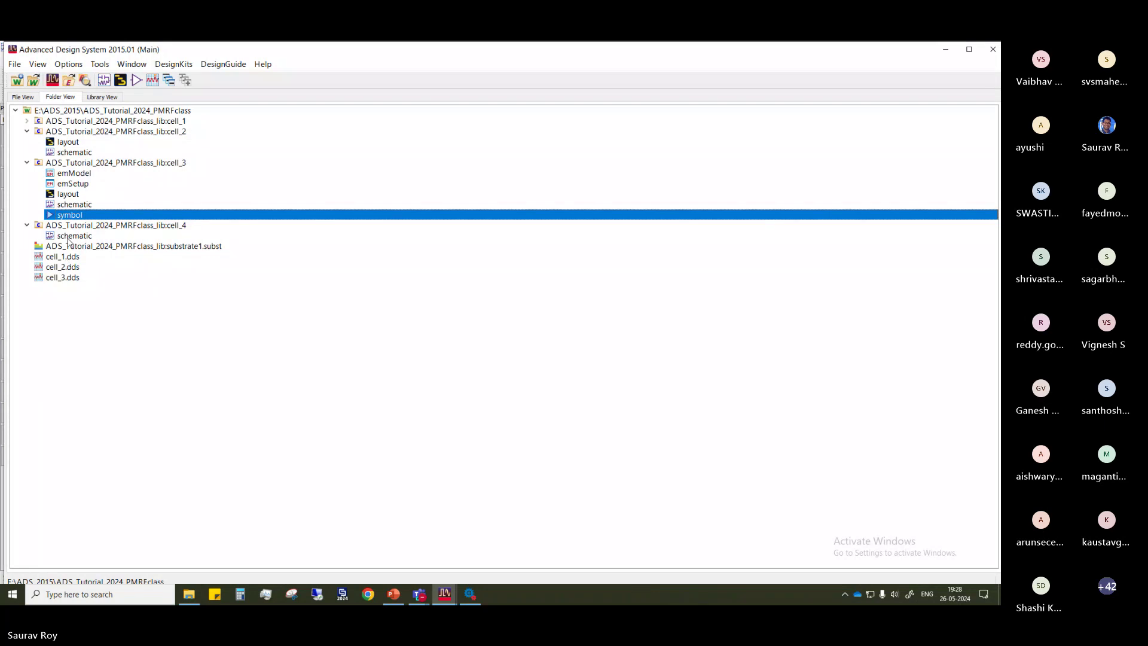
double_click(69, 236)
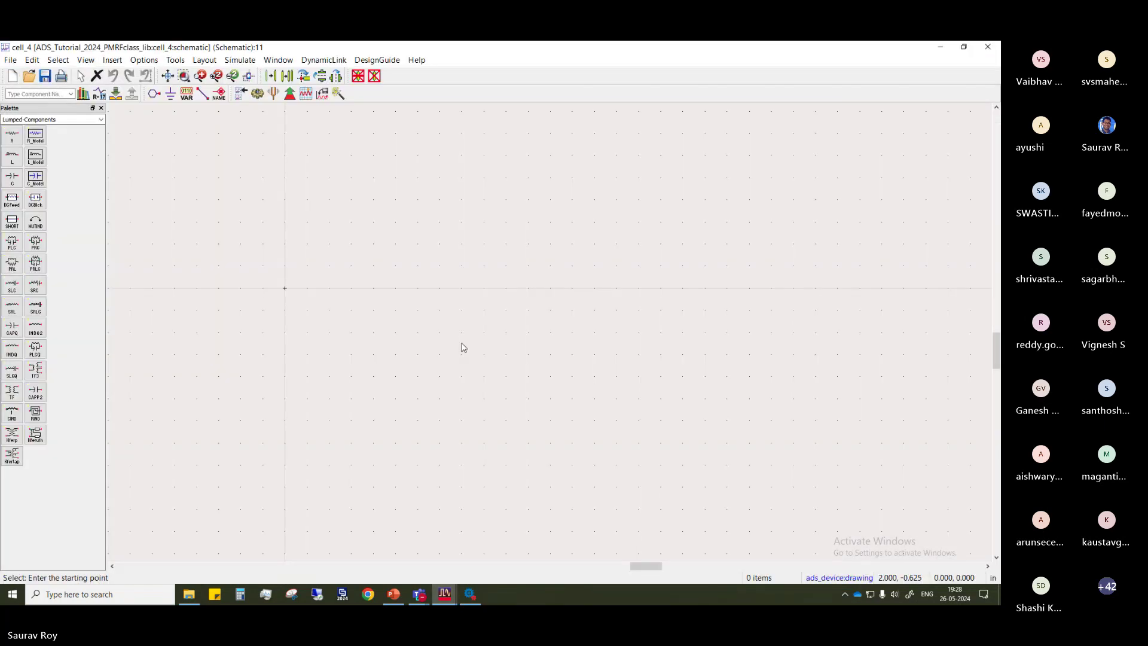
key(ctrl+v)
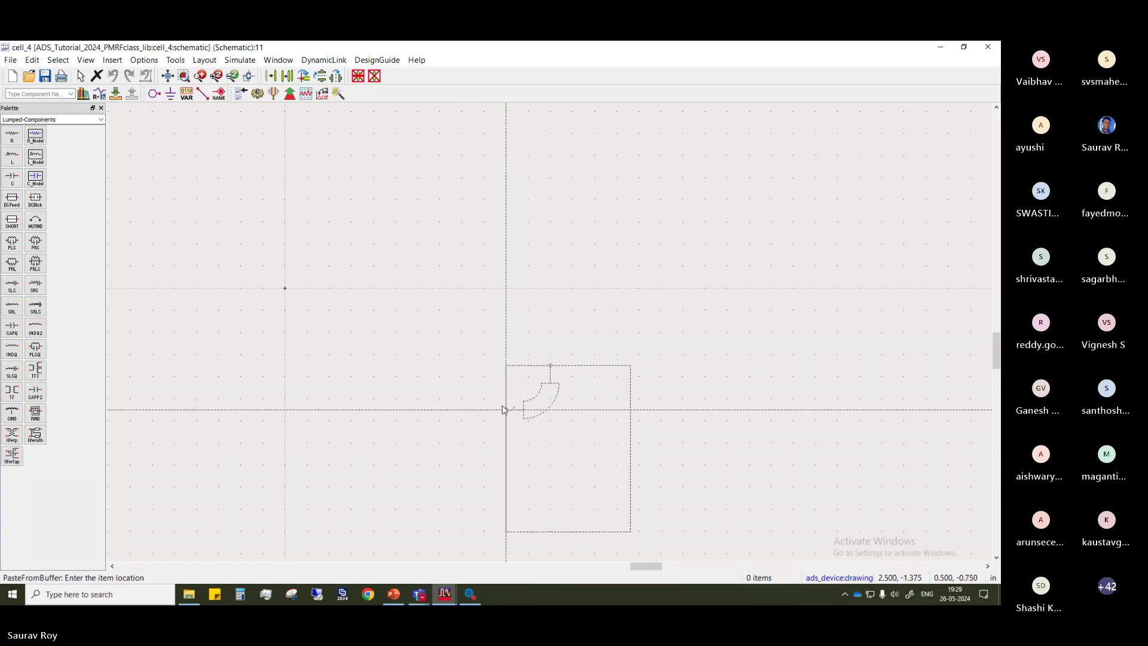
key(Escape)
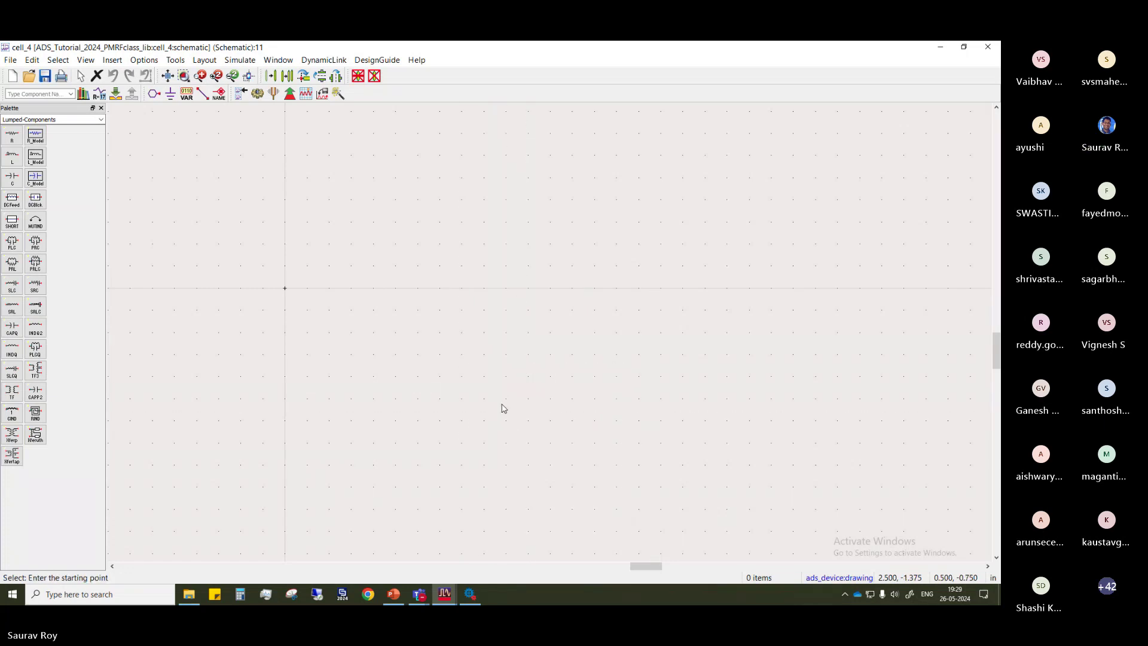
click(444, 594)
click(510, 540)
click(939, 46)
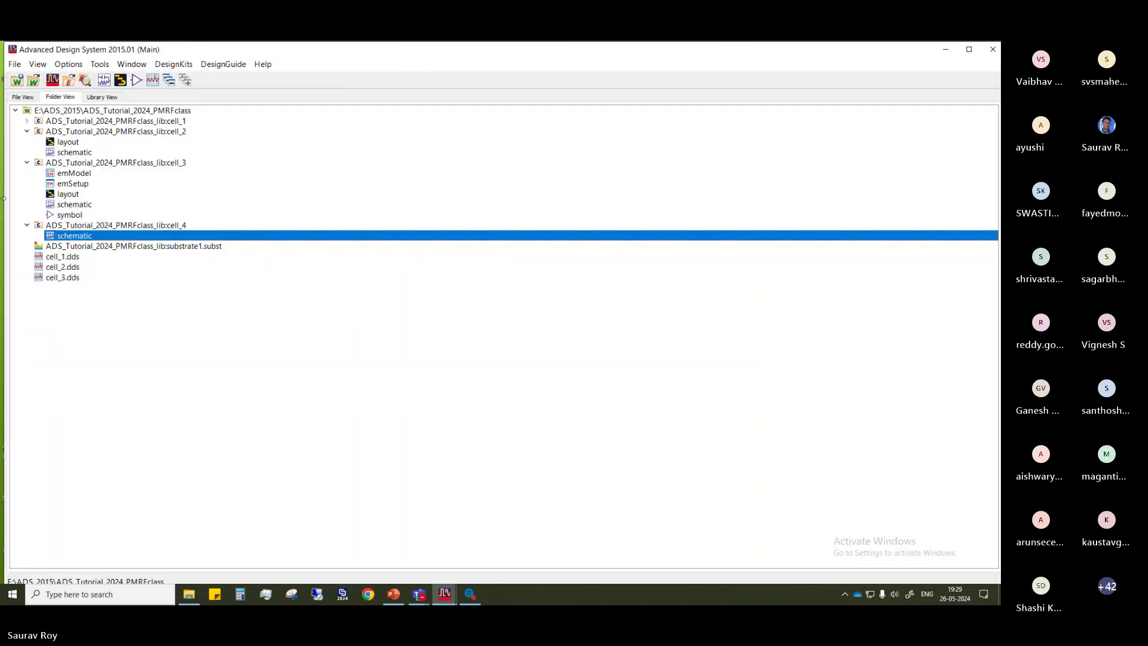
Copy the symbol view of cell_3 into cell_4, open the copied symbol to check its shape, and close it
click(73, 216)
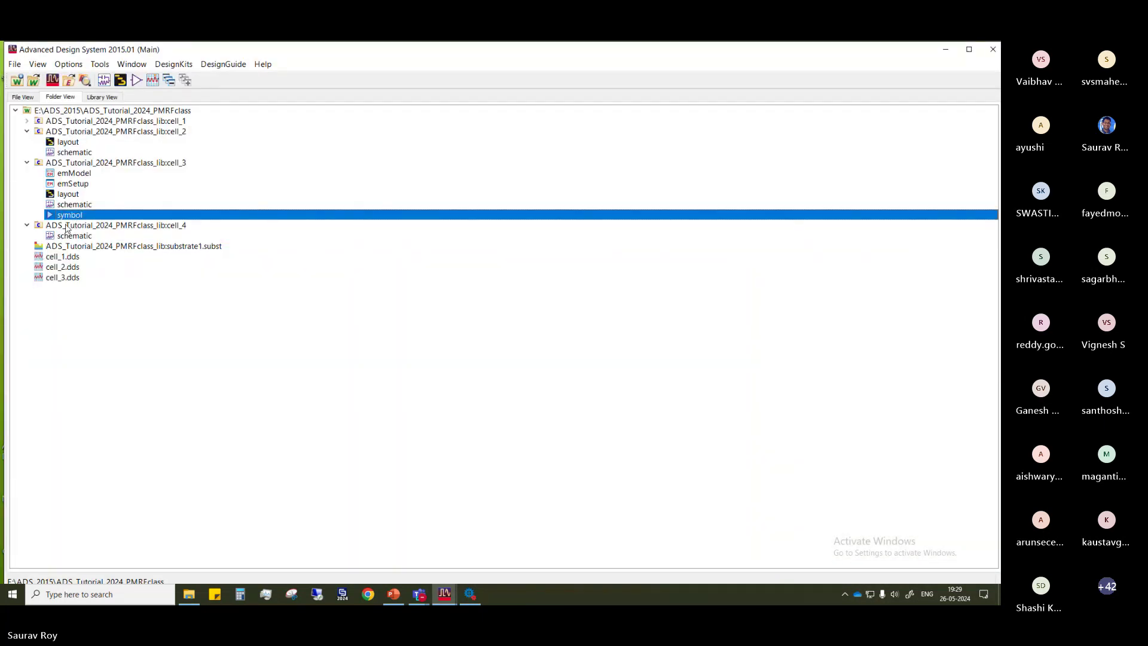
click(67, 227)
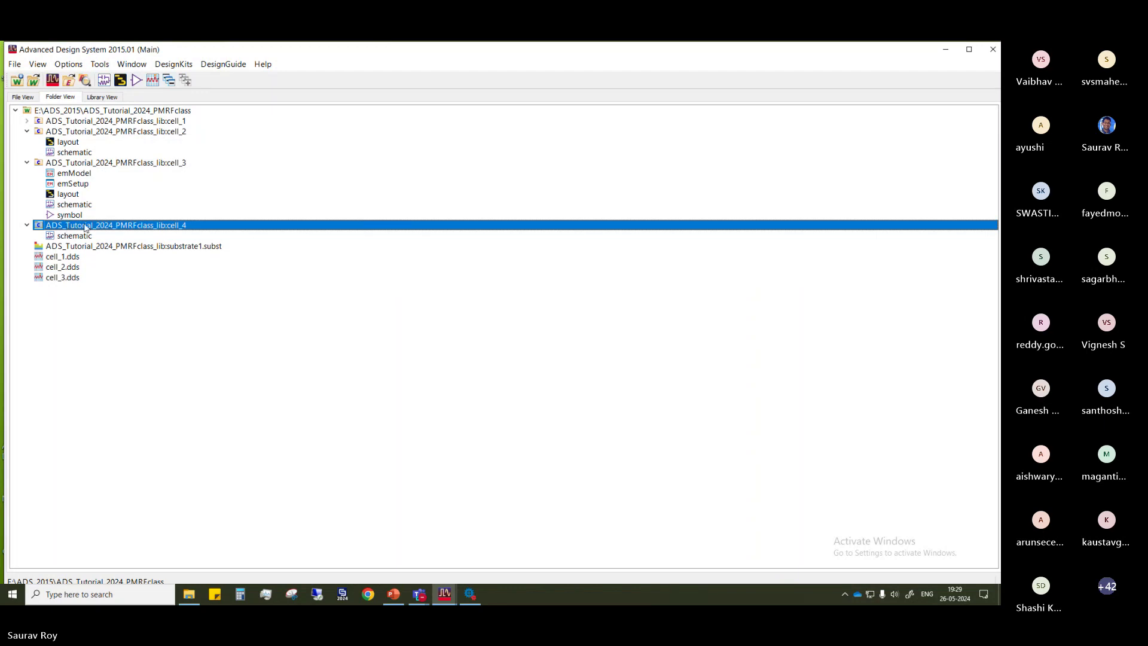
click(74, 216)
click(160, 351)
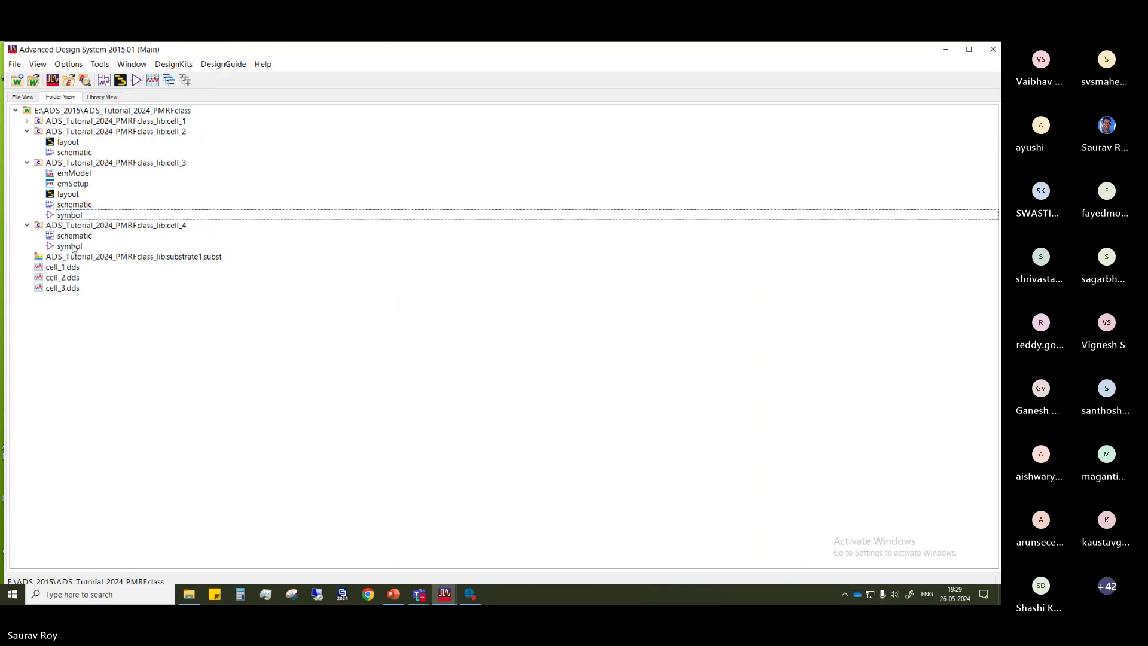
click(76, 239)
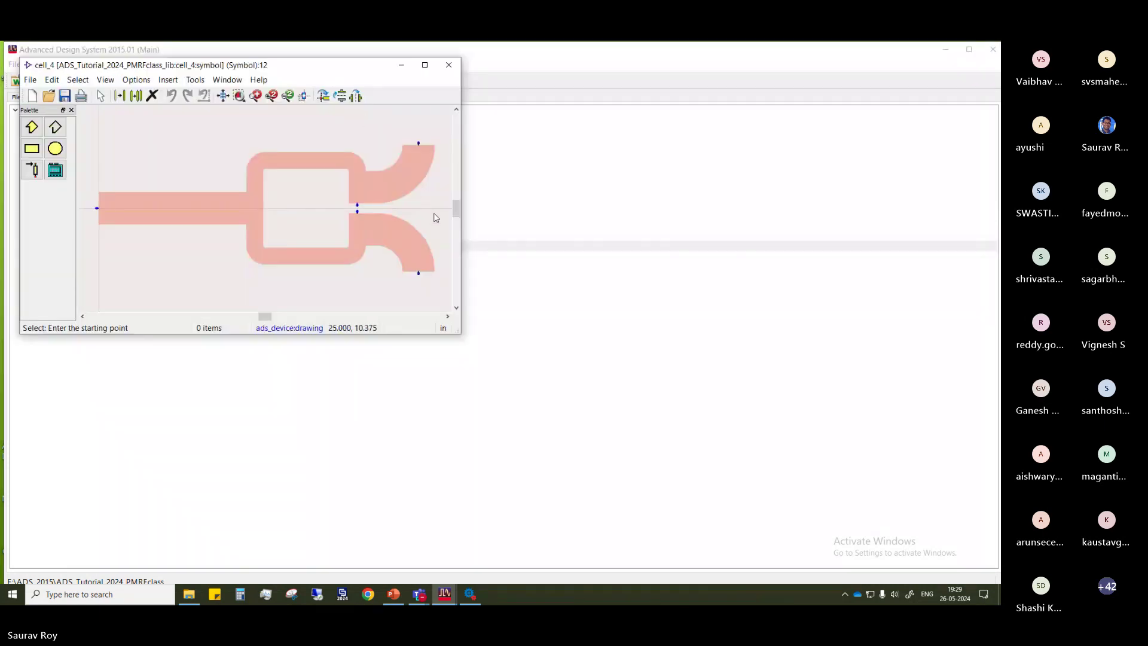
click(448, 65)
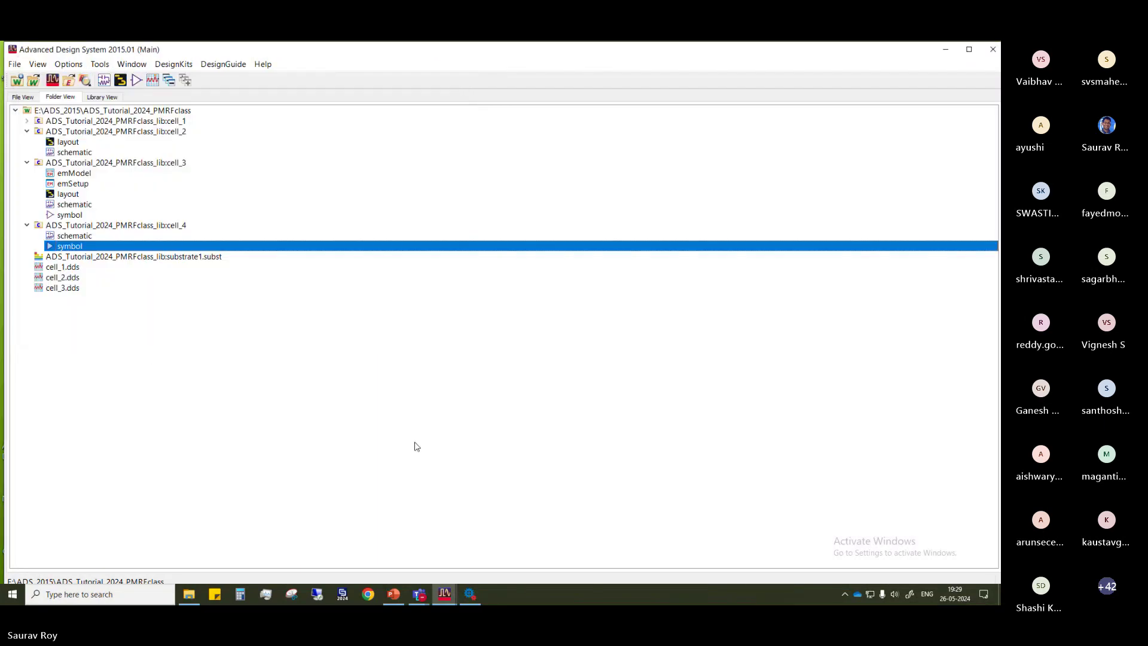
Close the EEsof Job Manager and open the cell_4 schematic in a maximized window
click(470, 594)
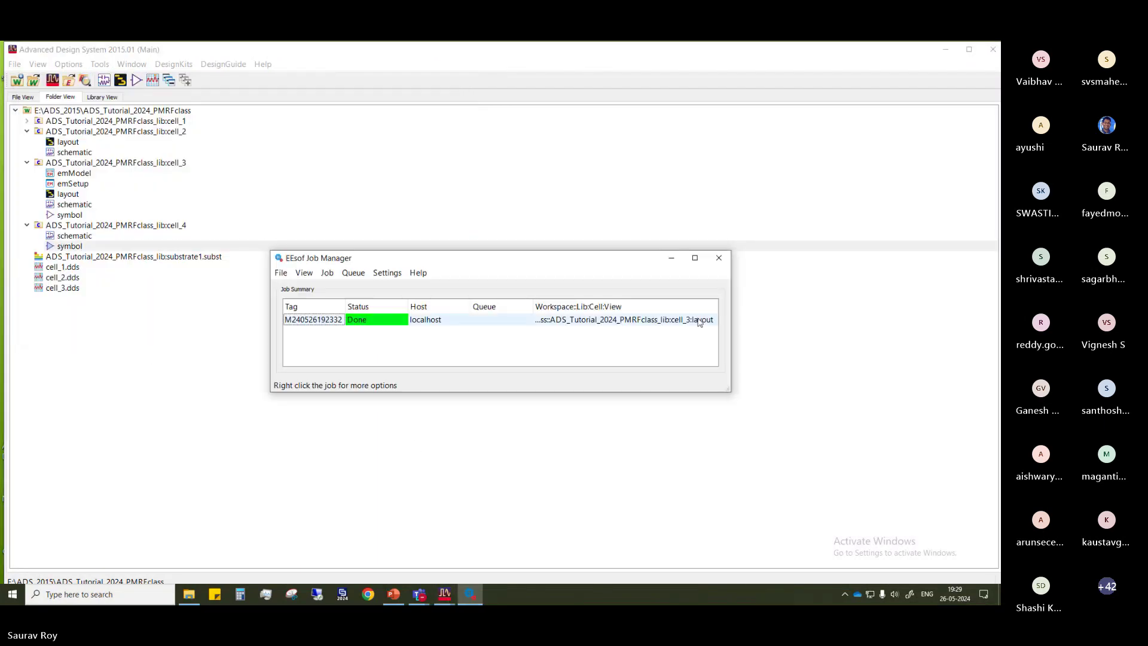
click(719, 257)
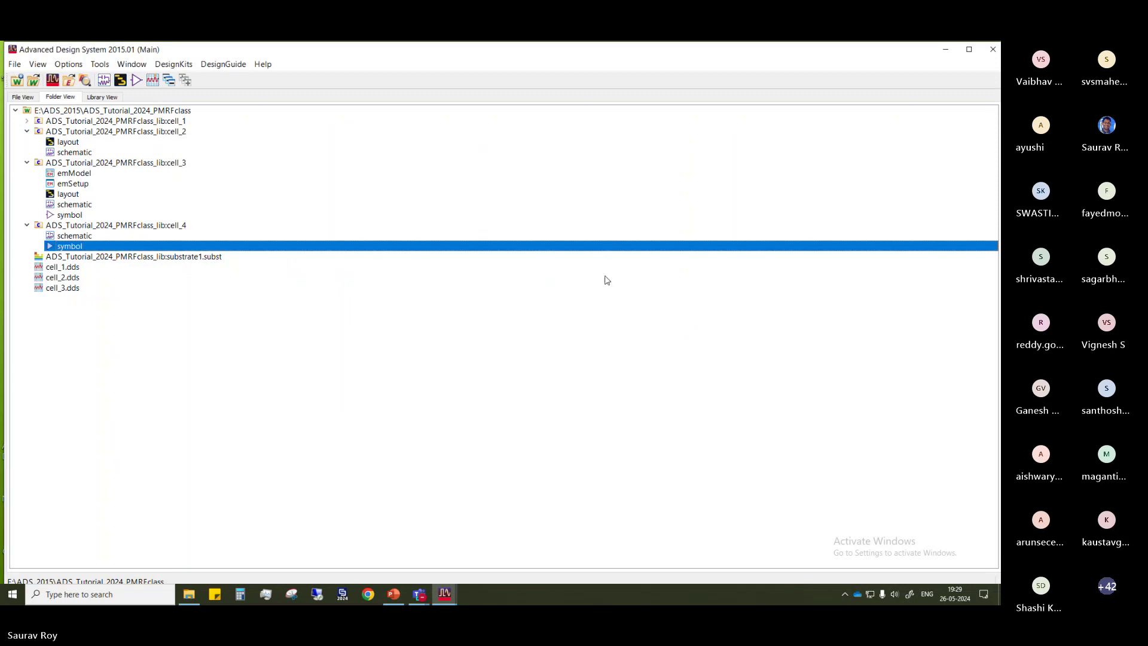
double_click(85, 236)
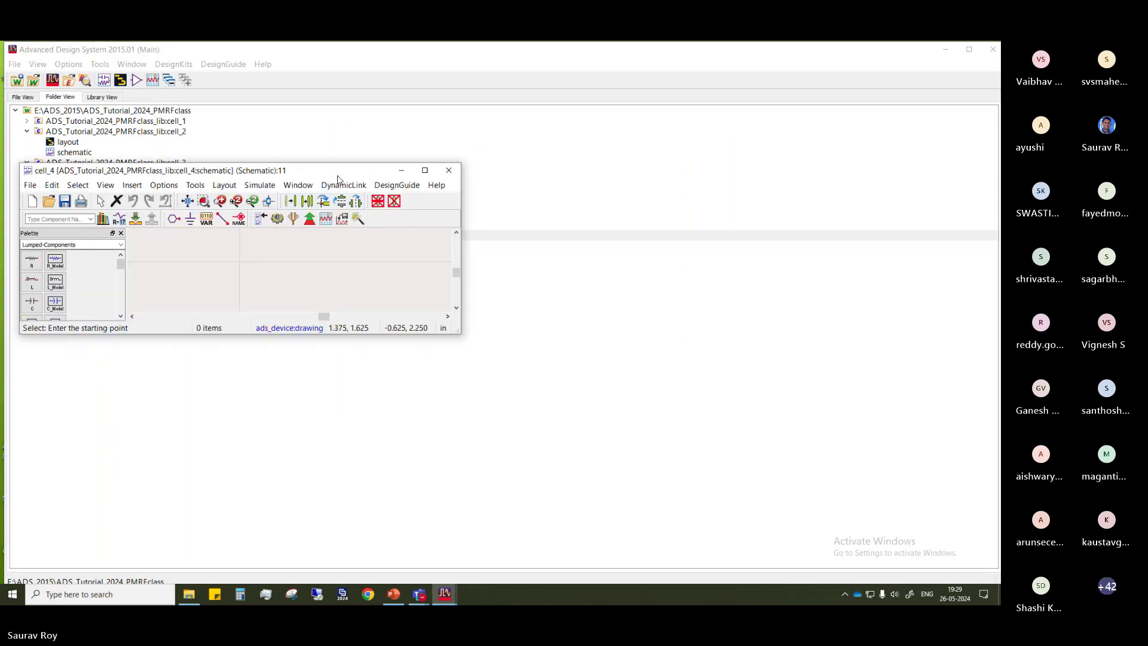
click(424, 171)
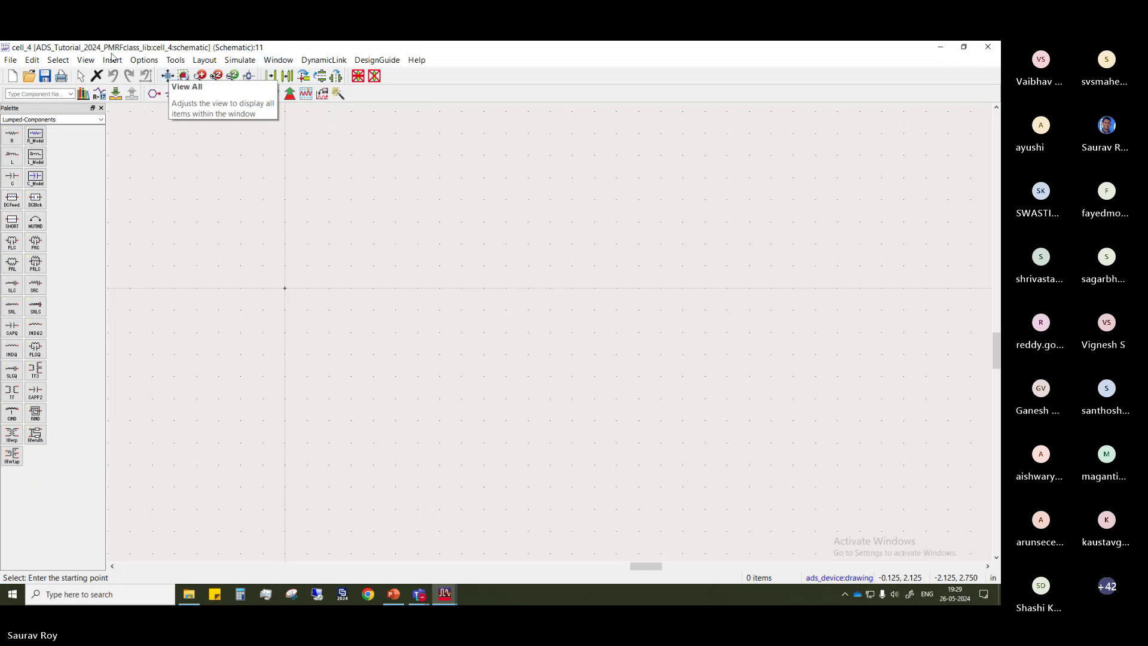
click(138, 61)
mouse_move(177, 63)
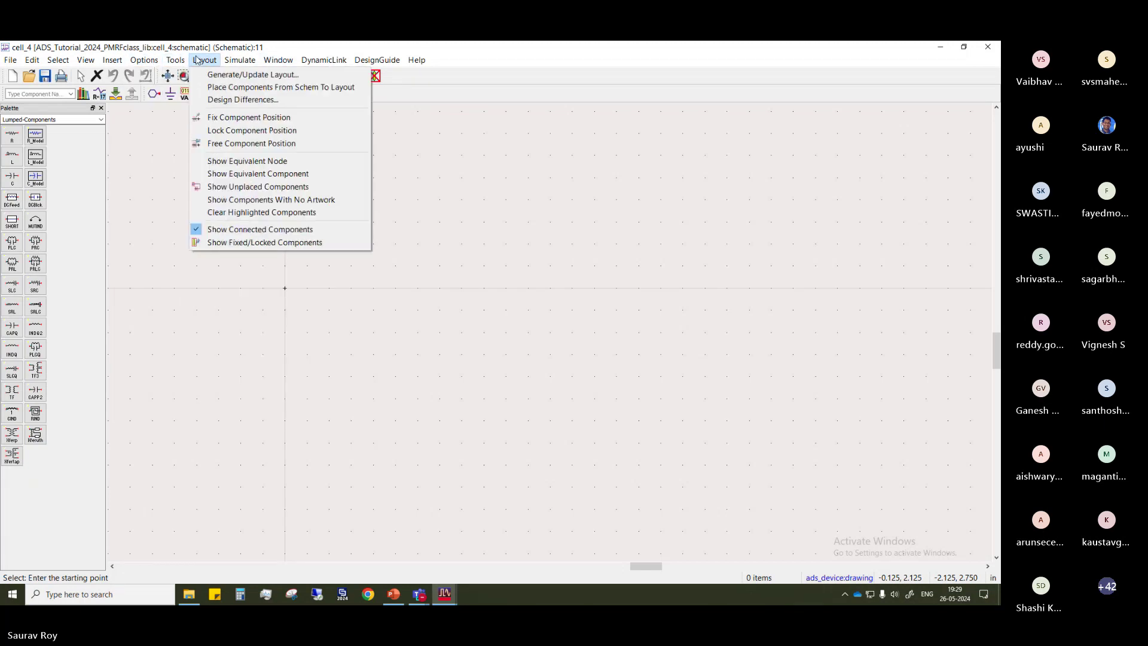
mouse_move(124, 62)
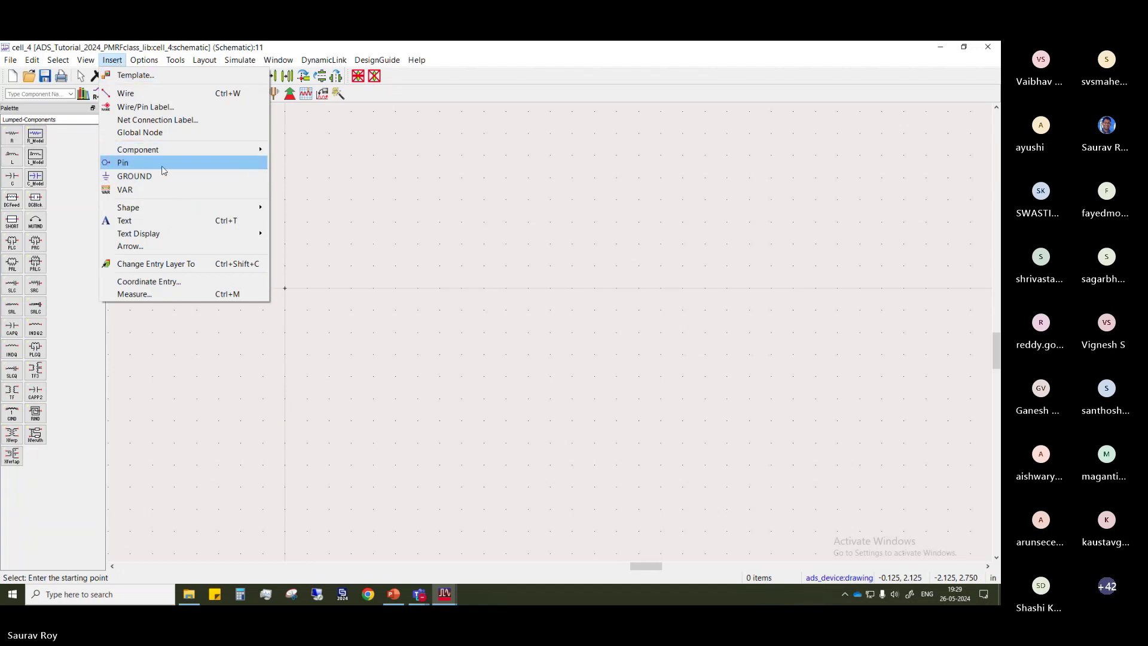
mouse_move(164, 155)
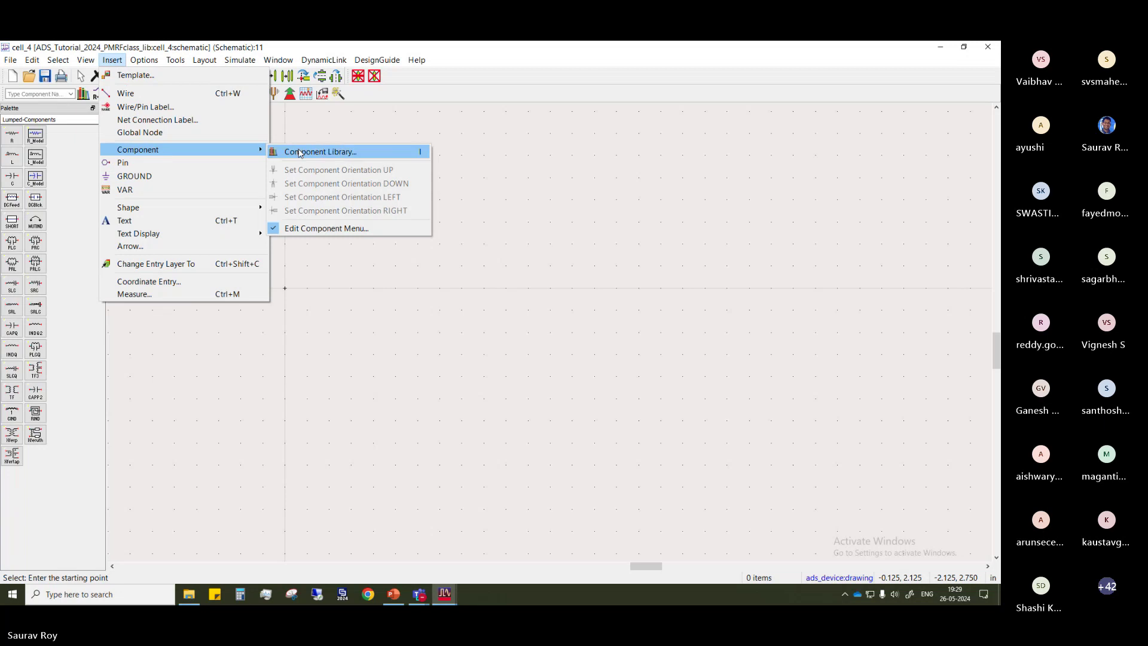
click(449, 400)
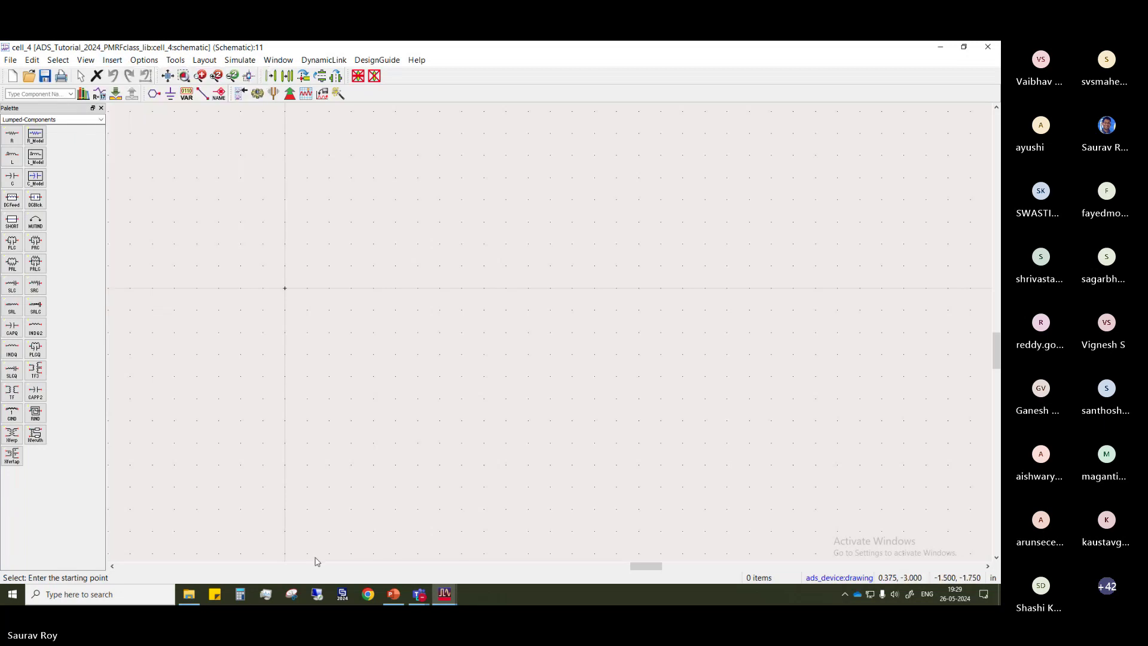
Return to the main workspace window and try to copy the cell_4 symbol view into cell_4, overwriting the existing view
click(445, 593)
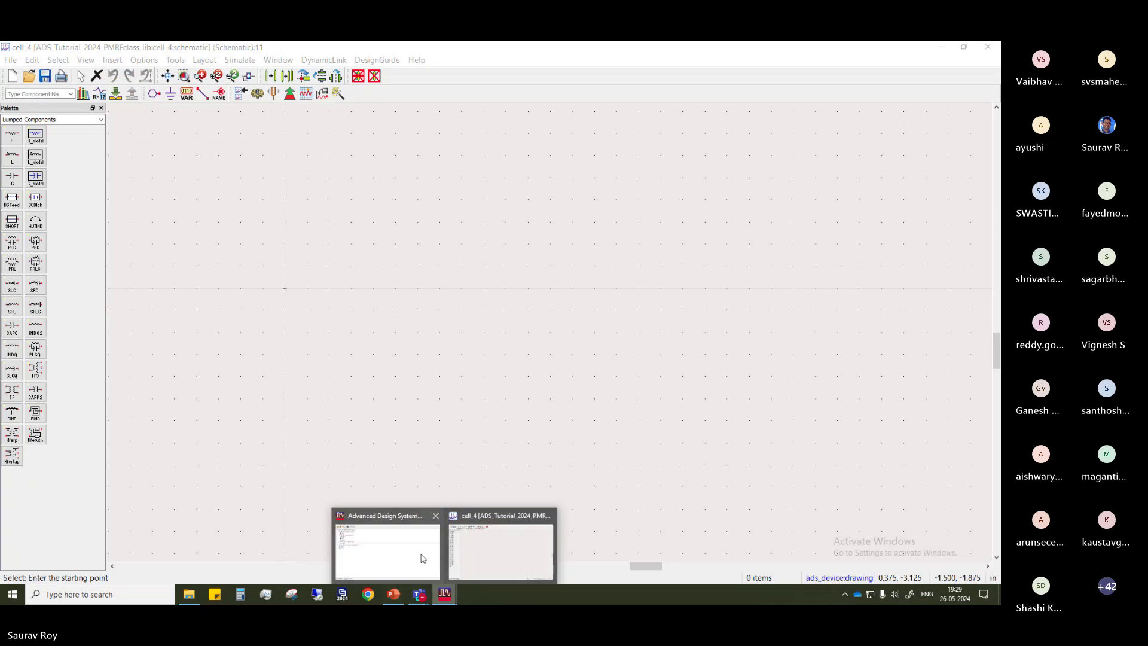
click(403, 555)
click(61, 248)
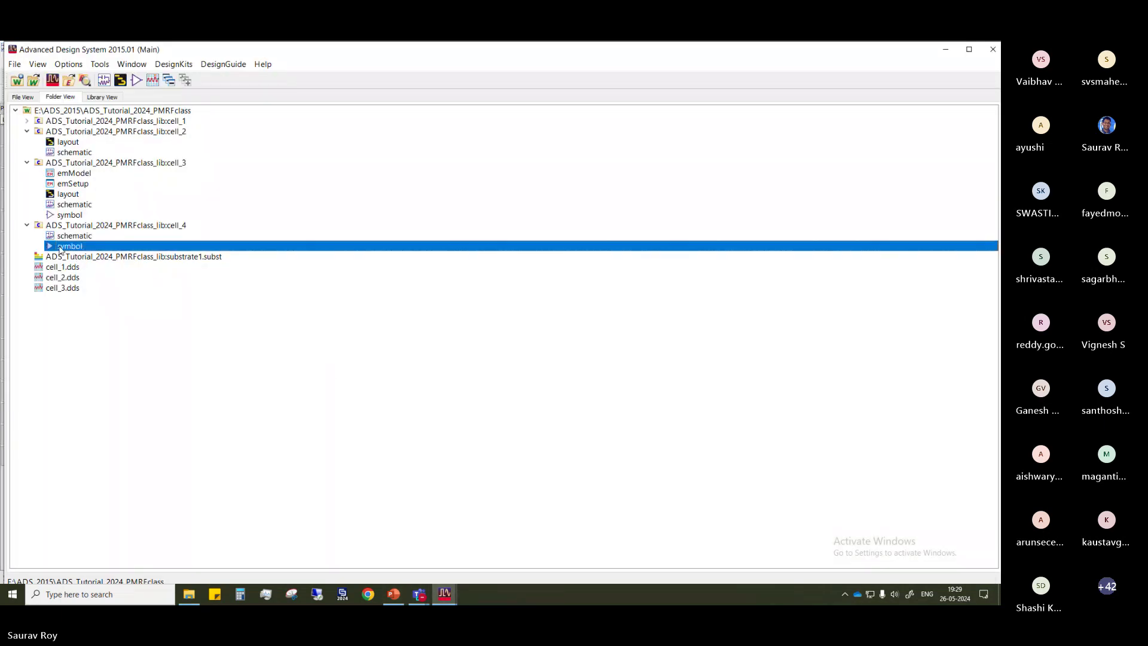
right_click(61, 249)
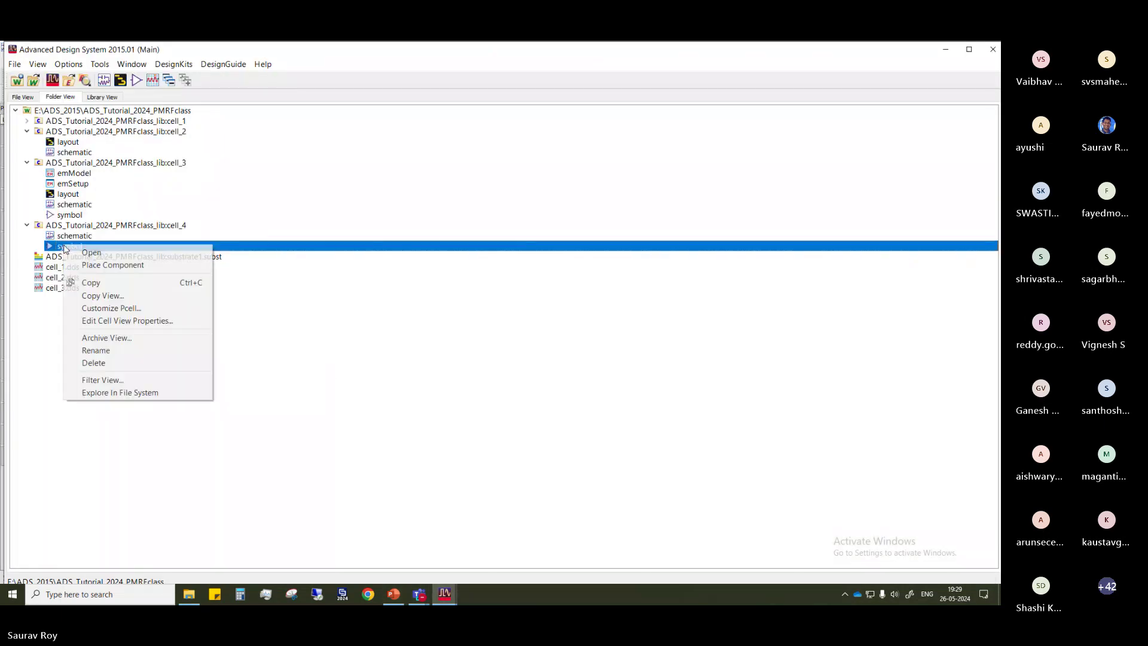
click(107, 295)
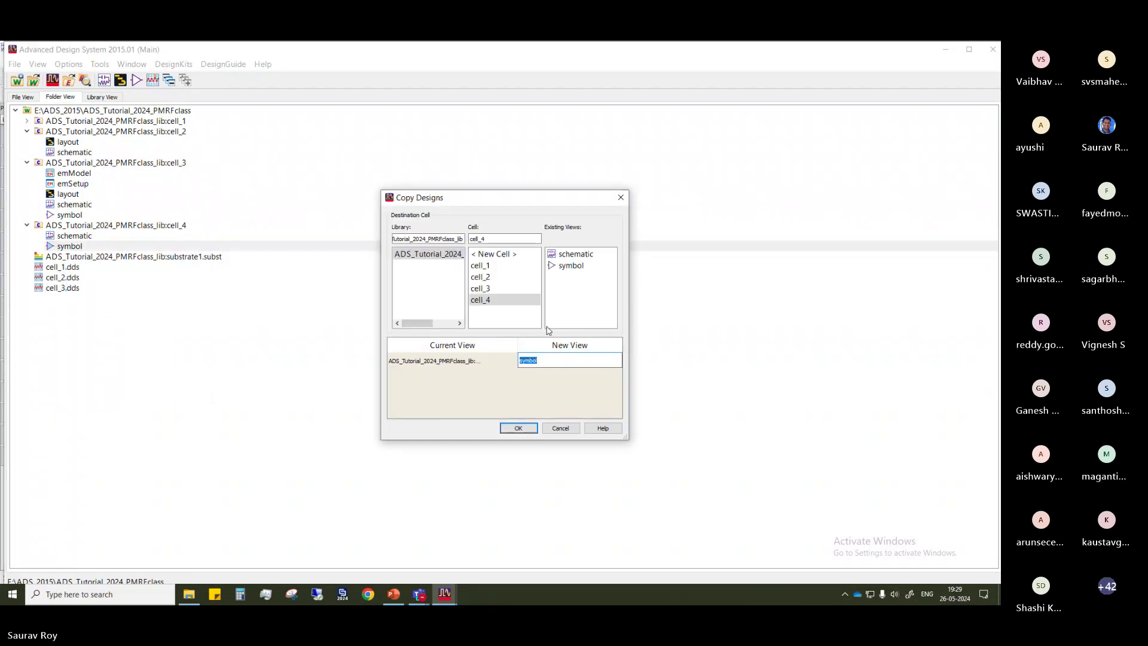
click(572, 257)
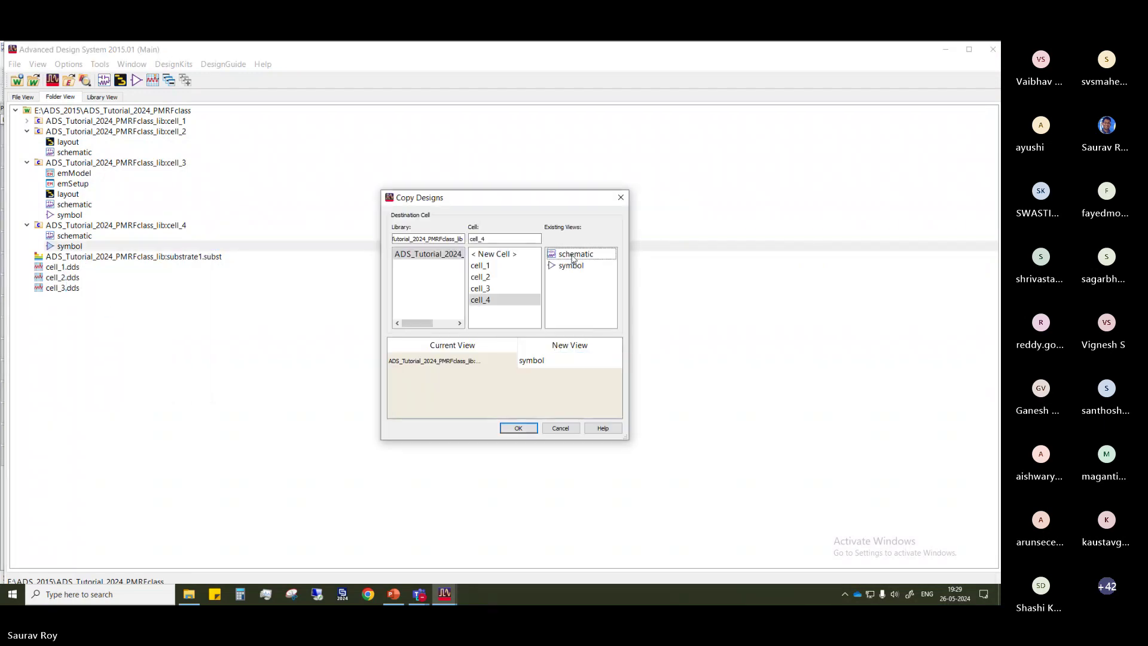
click(520, 428)
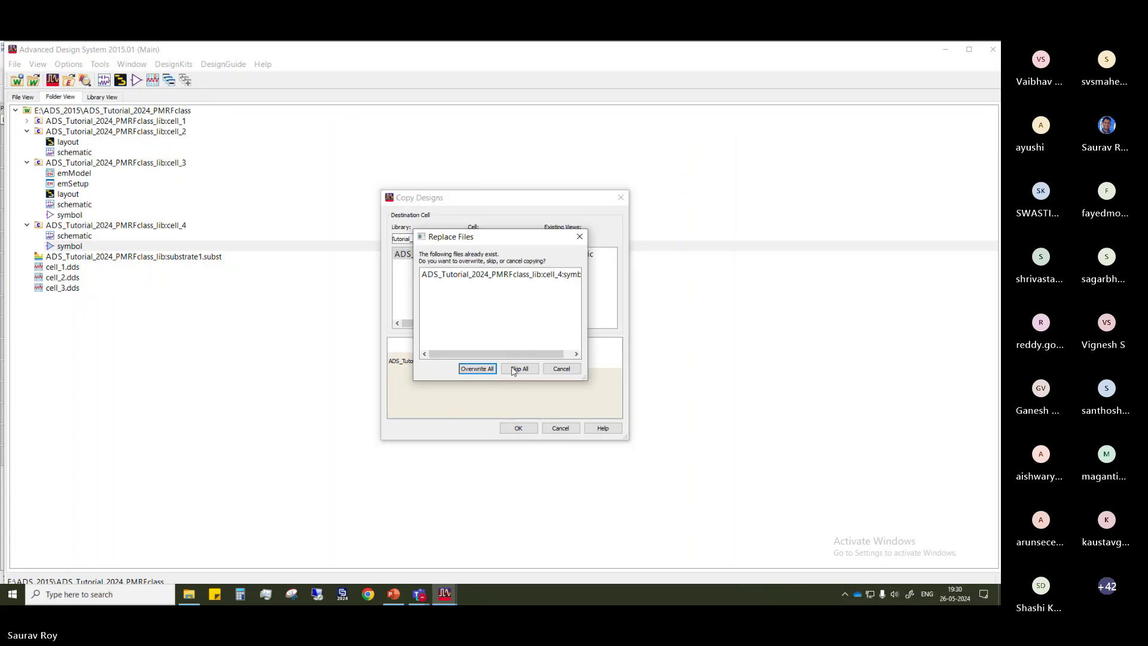
click(476, 369)
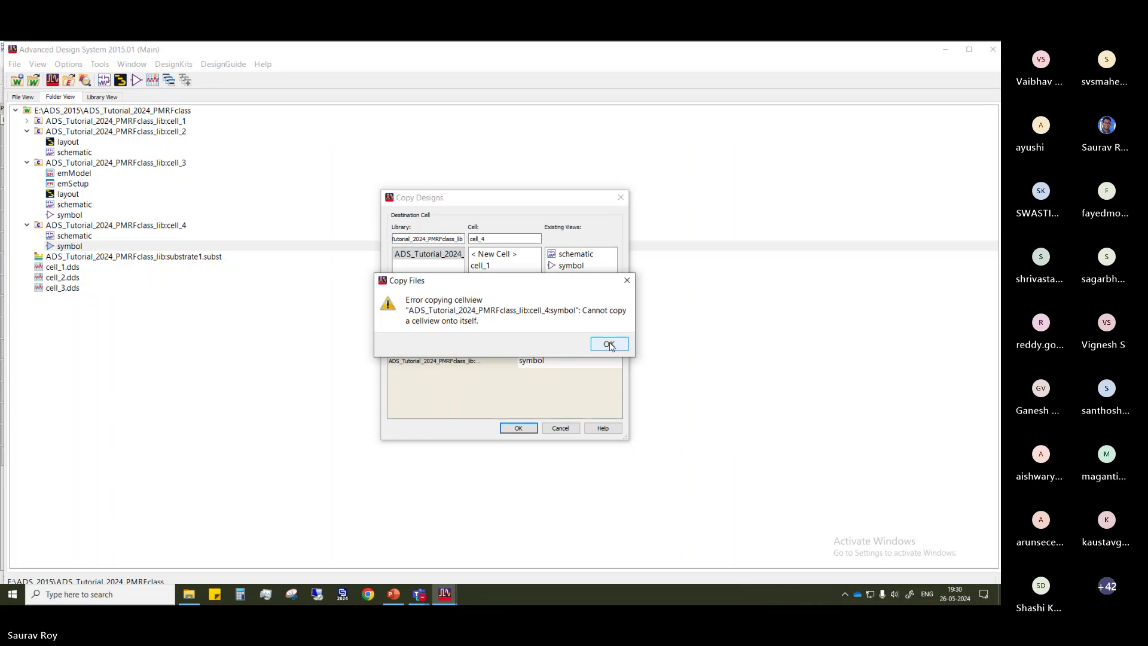
click(609, 344)
Open the symbol view of cell_4 and copy all of its divider artwork and pins
double_click(75, 235)
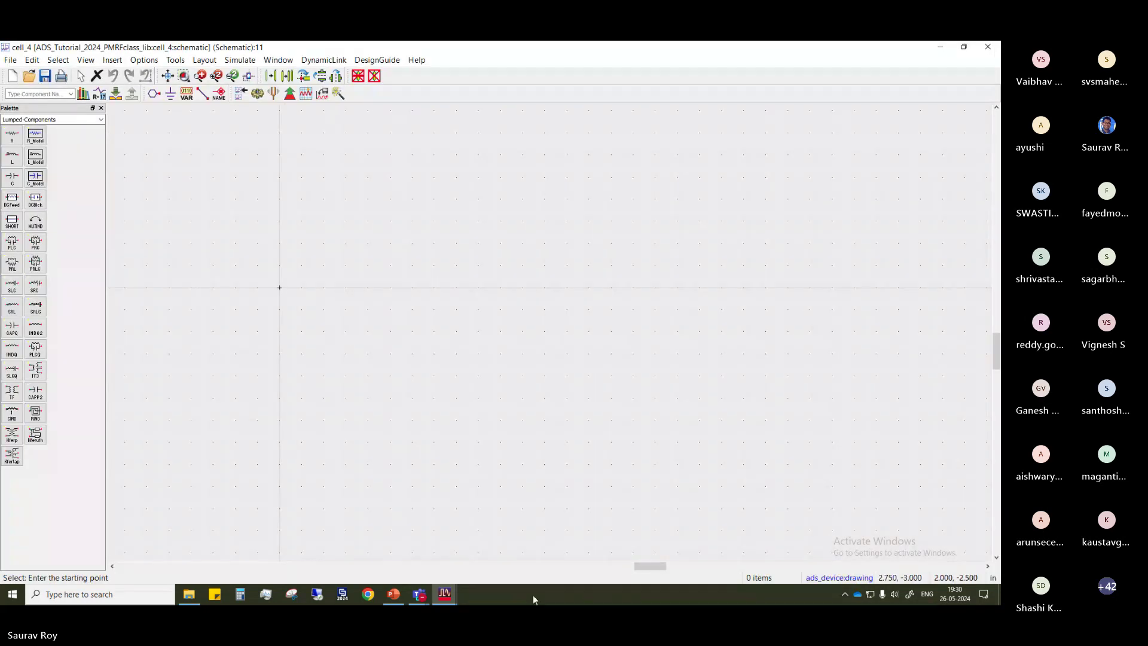
click(453, 598)
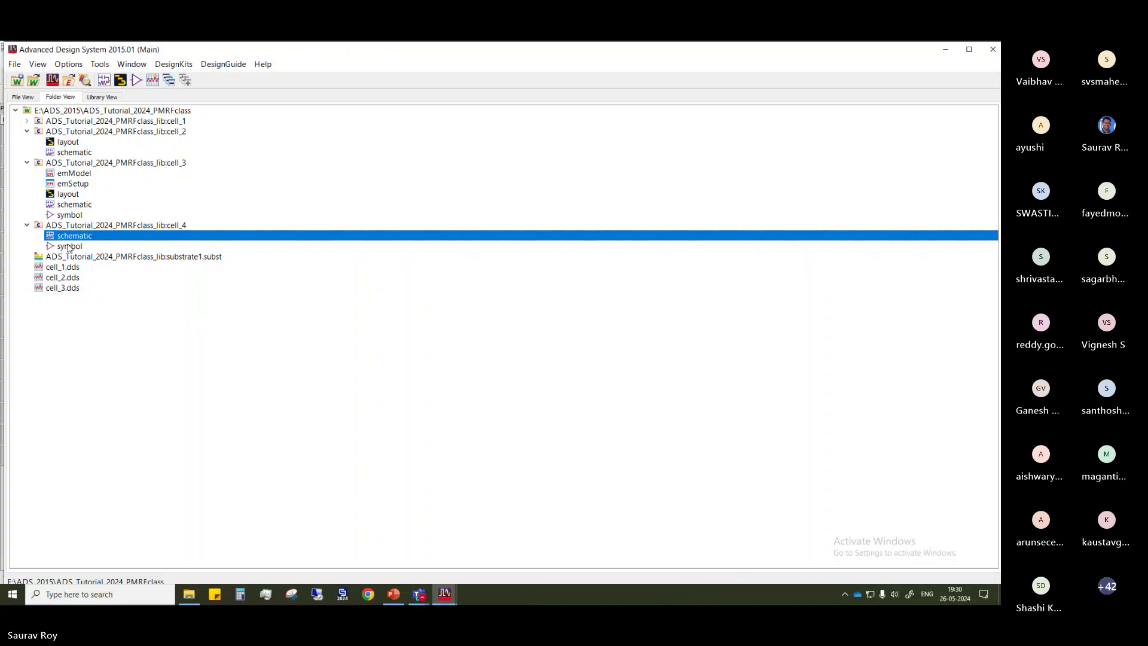
double_click(70, 247)
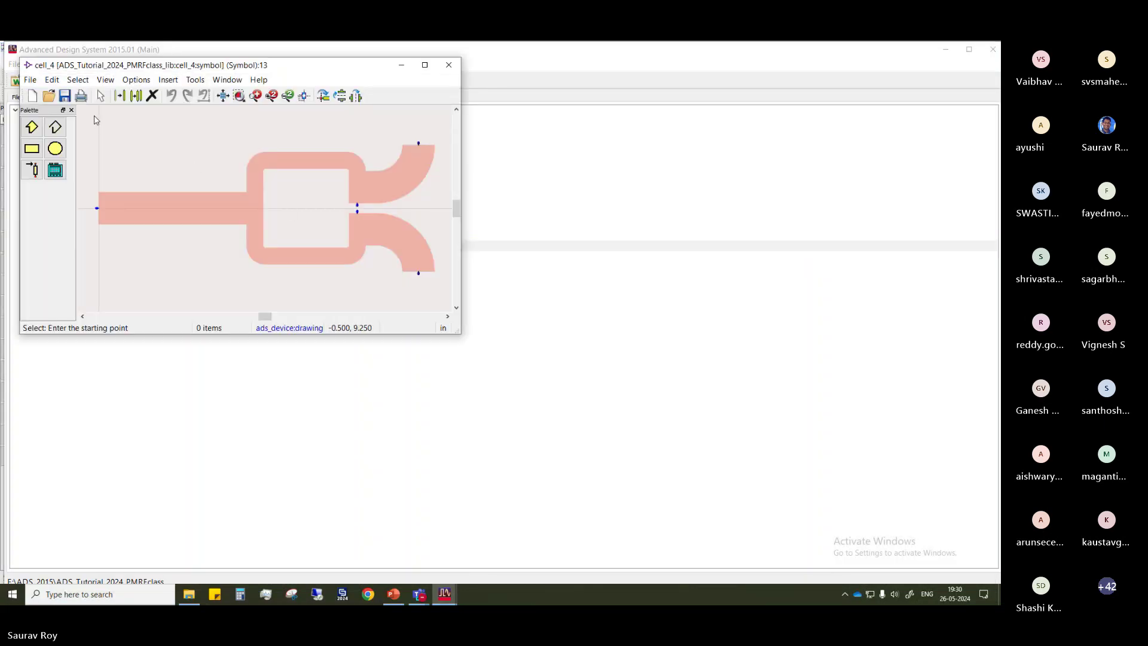
drag(94, 119, 440, 292)
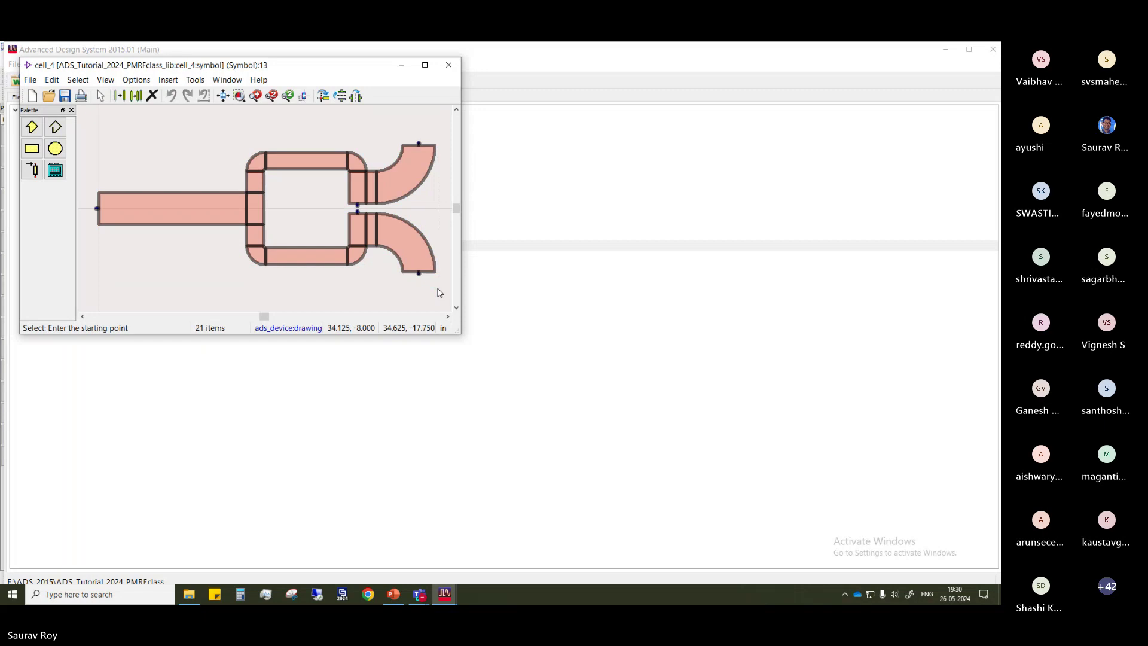
click(471, 549)
Paste a single copy of the divider artwork and pins into the cell_4 schematic near the origin
click(445, 593)
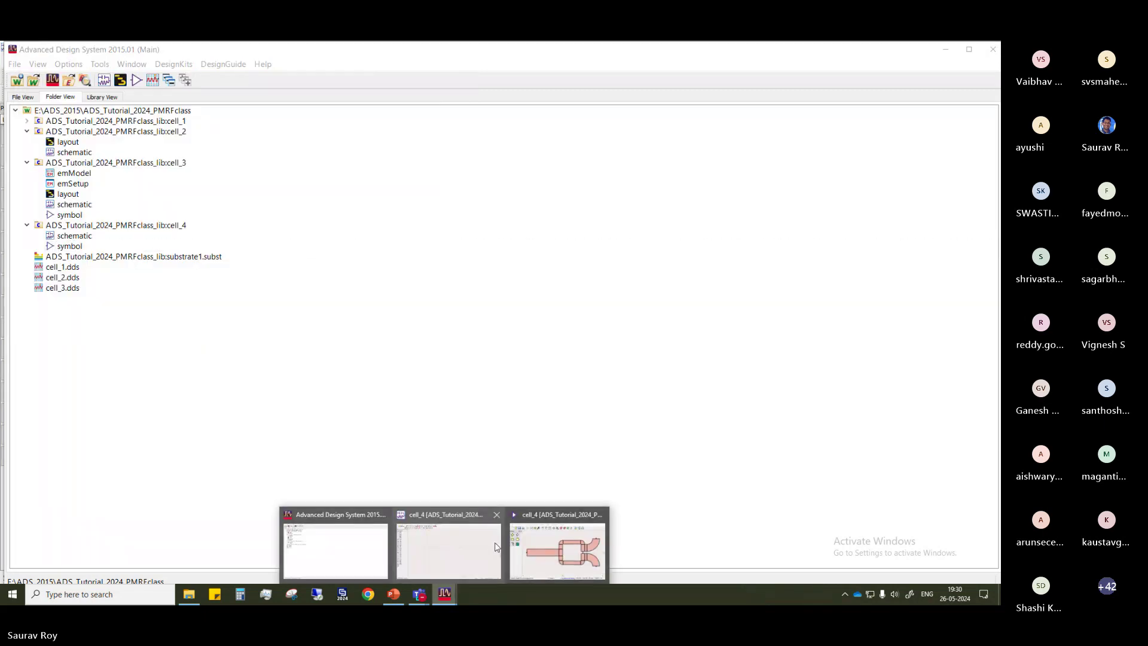
click(495, 546)
key(ctrl+v)
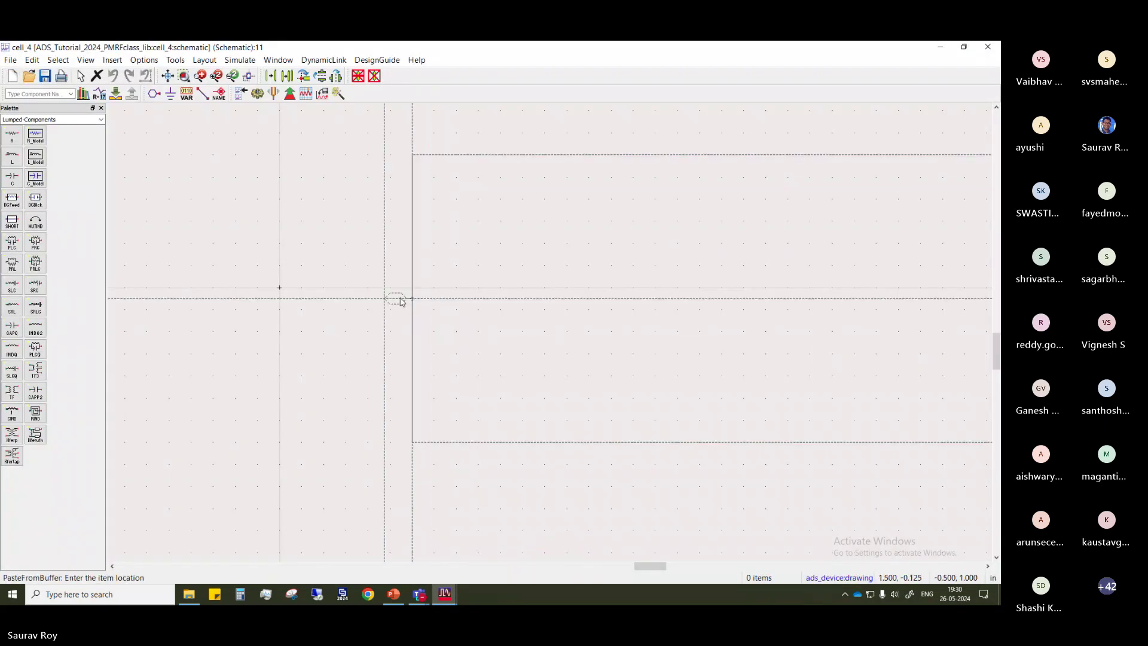
click(337, 300)
scroll(293, 373, up, 3)
scroll(541, 335, down, 5)
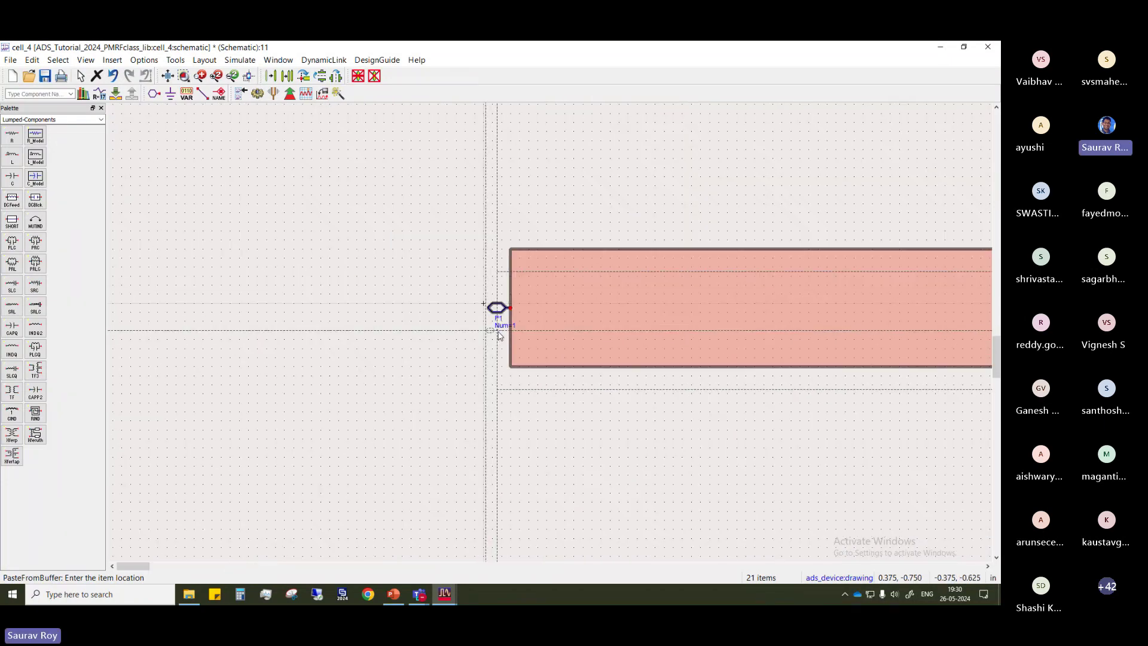
drag(498, 332, 300, 351)
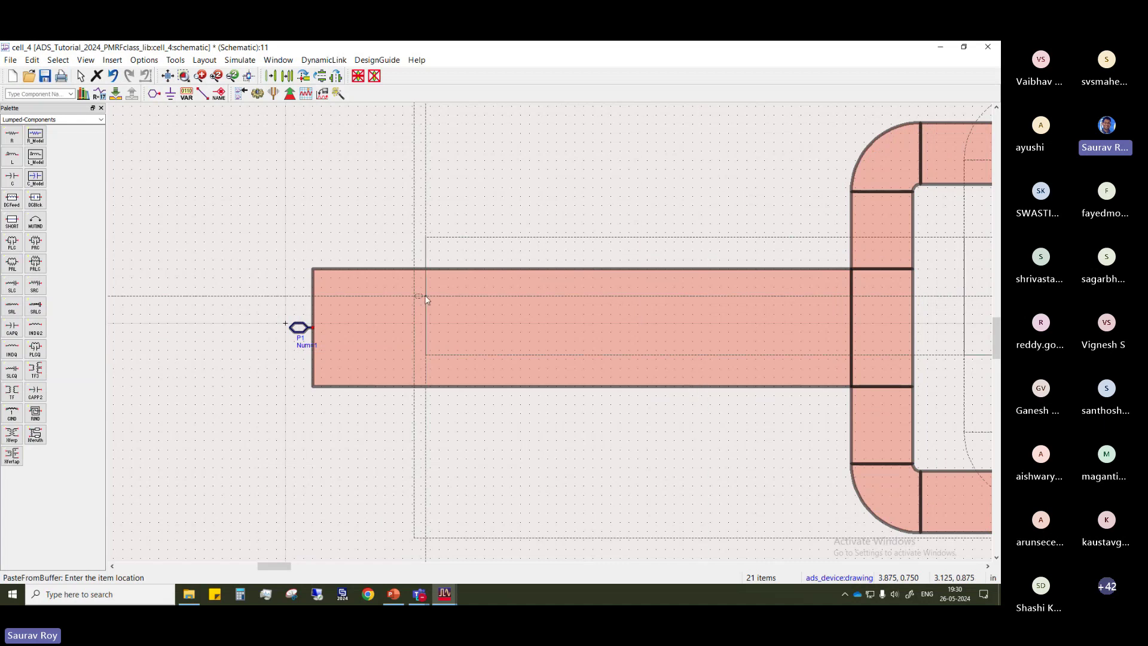
key(Escape)
drag(534, 212, 236, 251)
click(353, 241)
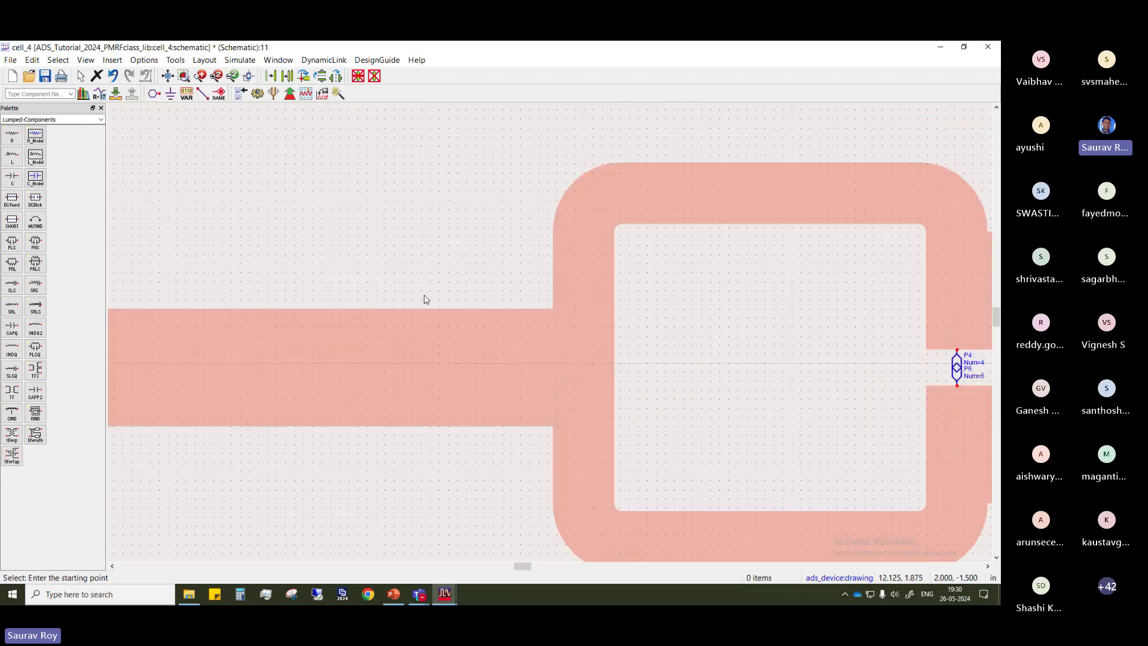
Examine the pasted divider shape and its ports, especially P4 and P6 in the gap between the output arms
drag(424, 299, 386, 175)
drag(459, 267, 433, 279)
scroll(587, 318, down, 4)
drag(735, 291, 566, 333)
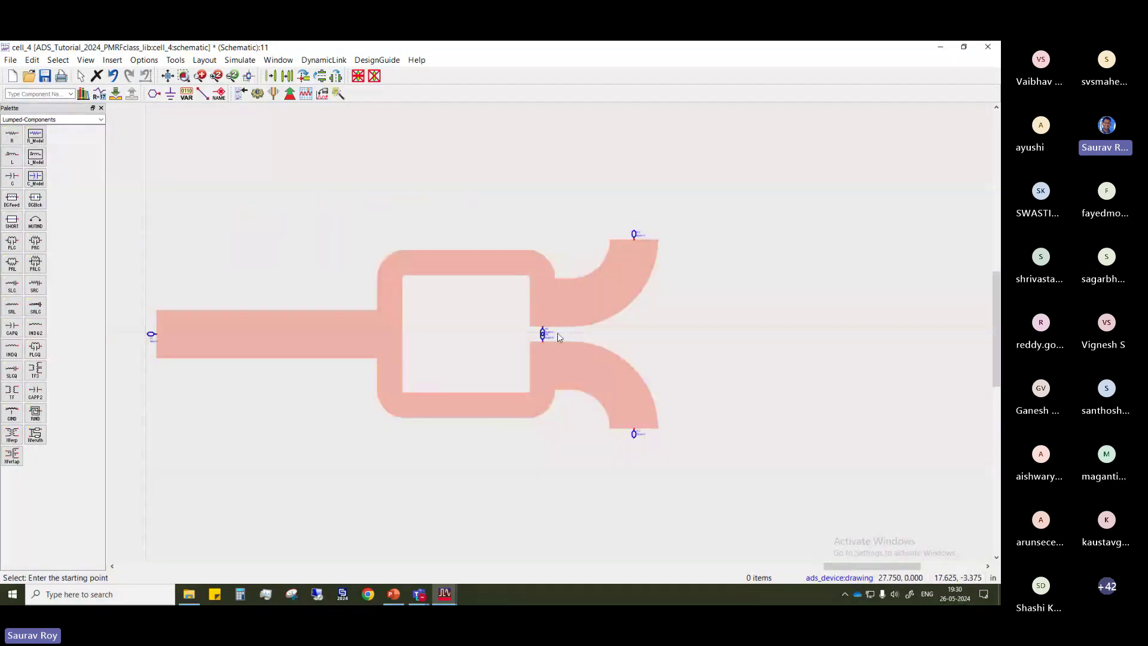
scroll(557, 334, up, 3)
scroll(549, 333, up, 3)
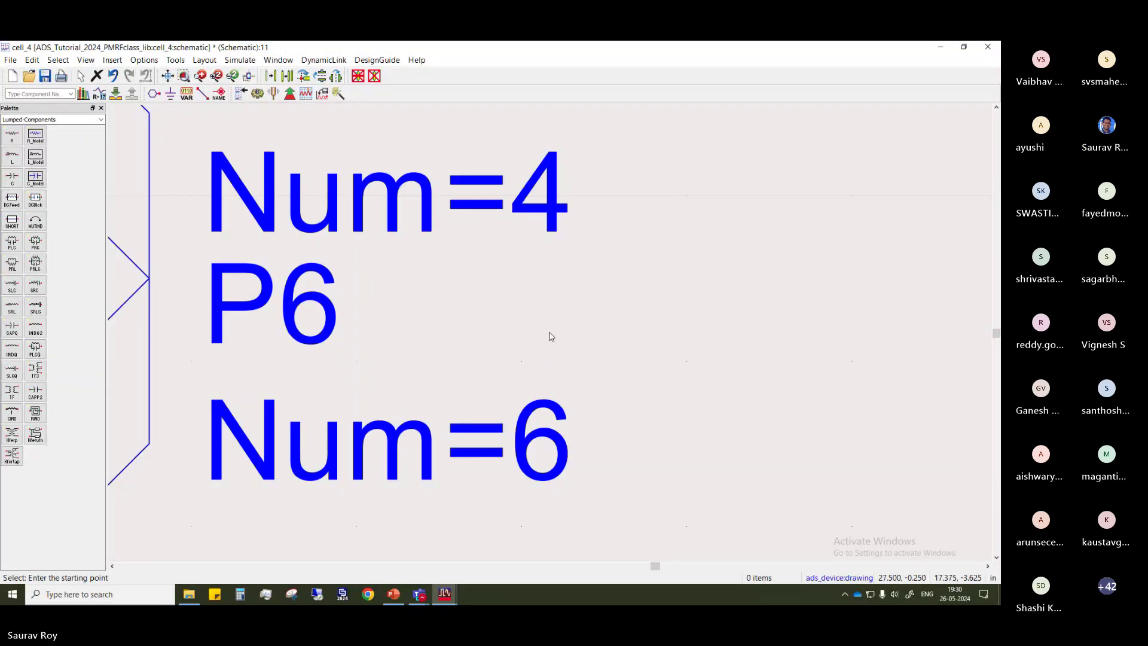
scroll(549, 332, down, 4)
drag(627, 325, 550, 332)
scroll(609, 243, down, 2)
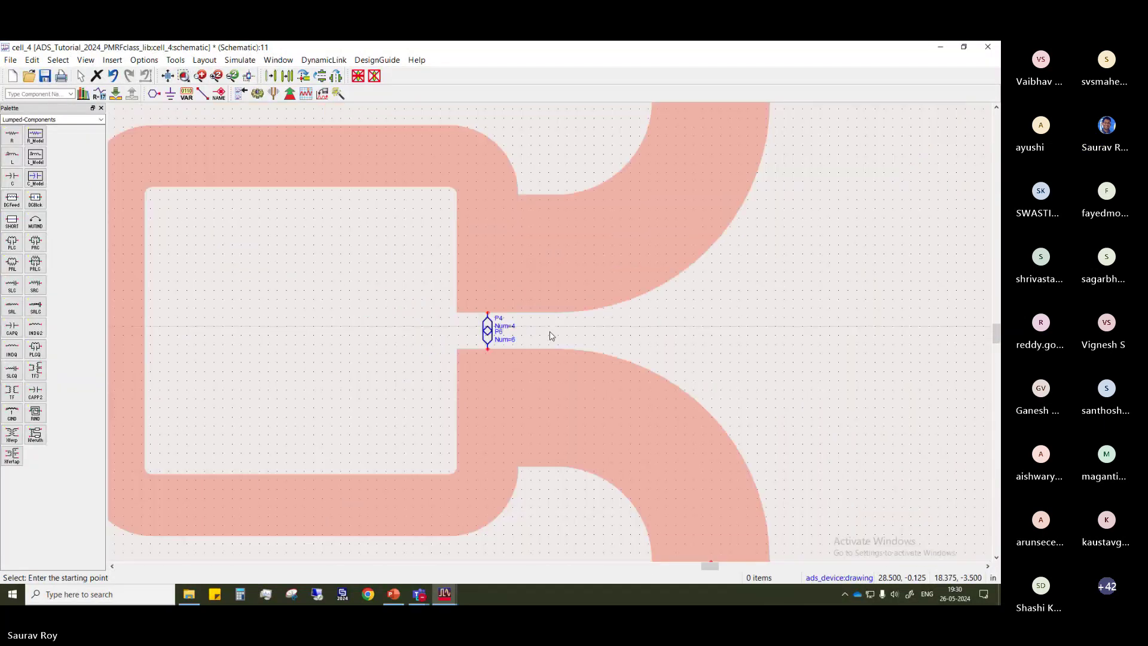
scroll(550, 332, down, 5)
scroll(550, 332, up, 3)
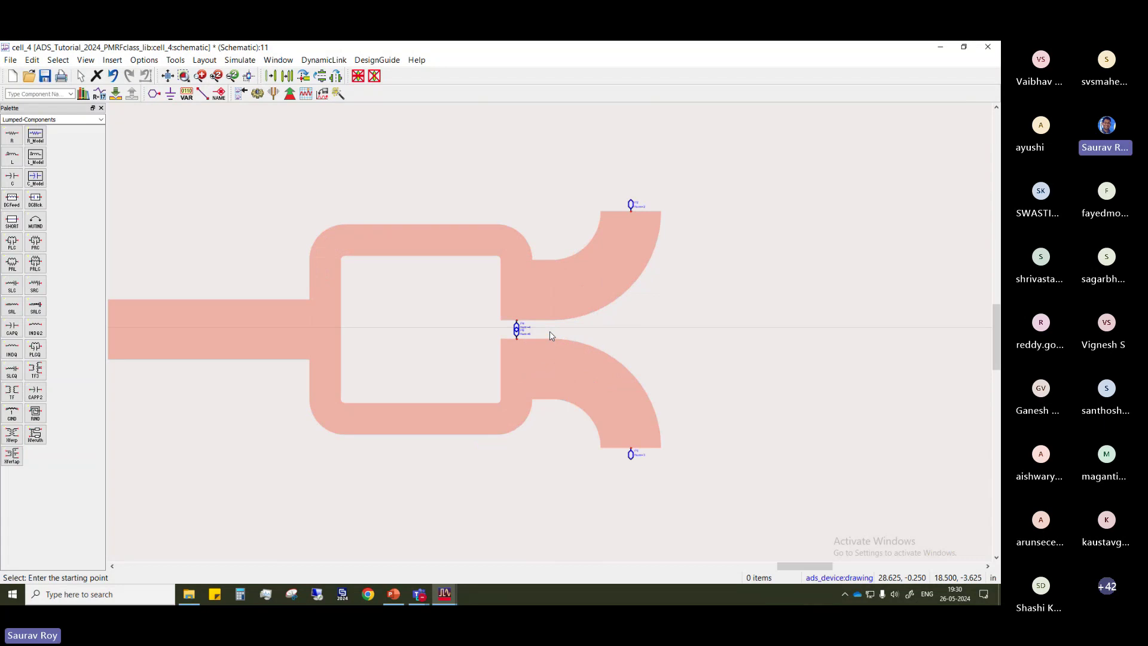
scroll(547, 332, up, 2)
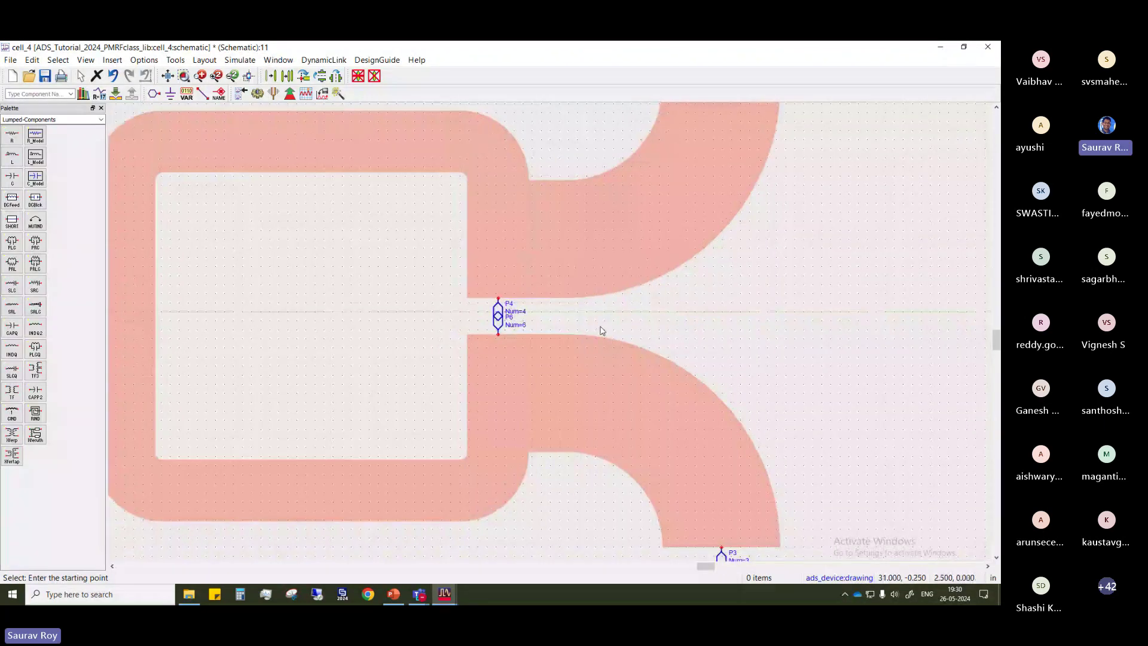
scroll(600, 331, down, 1)
drag(555, 336, 674, 328)
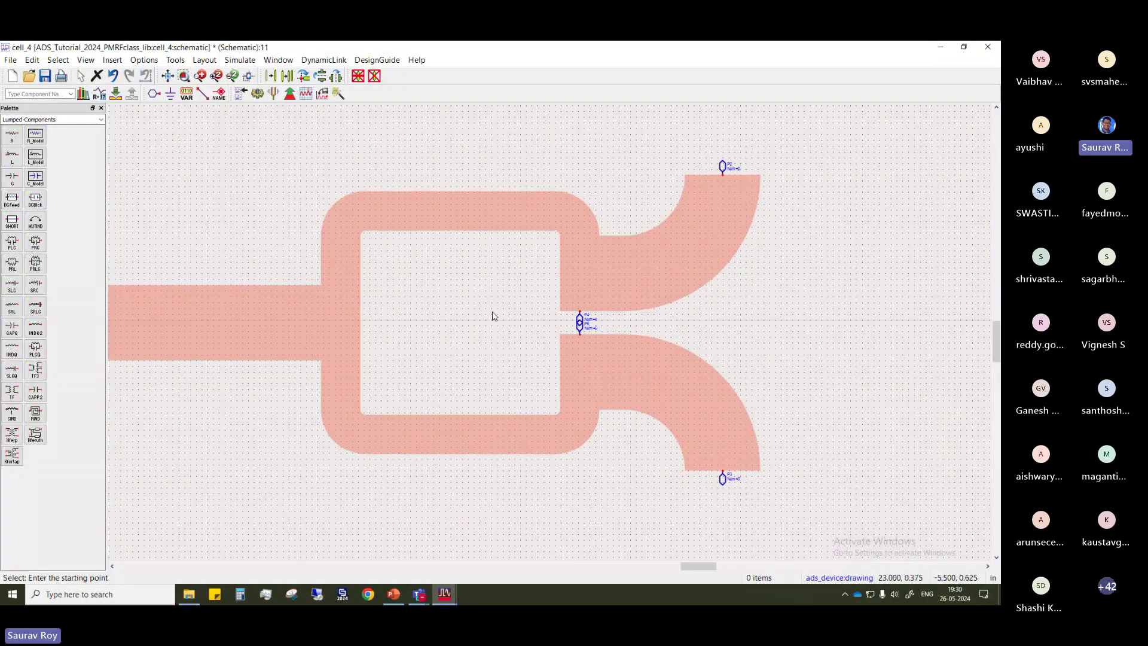
drag(525, 313, 569, 366)
scroll(559, 341, down, 1)
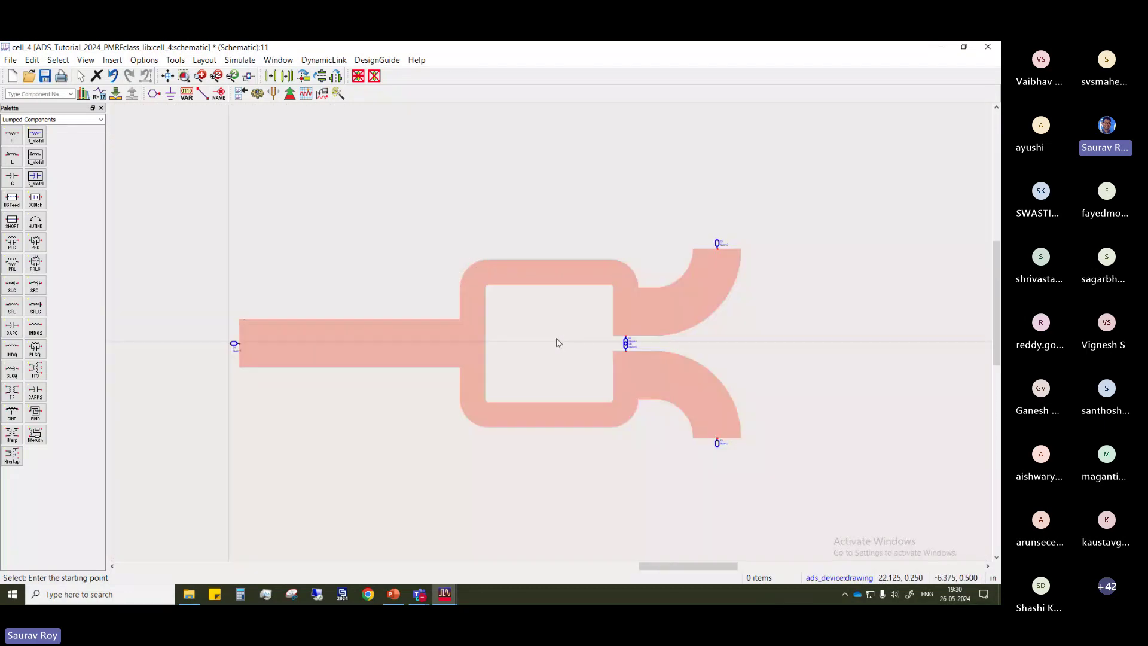
scroll(550, 333, down, 1)
scroll(548, 332, up, 2)
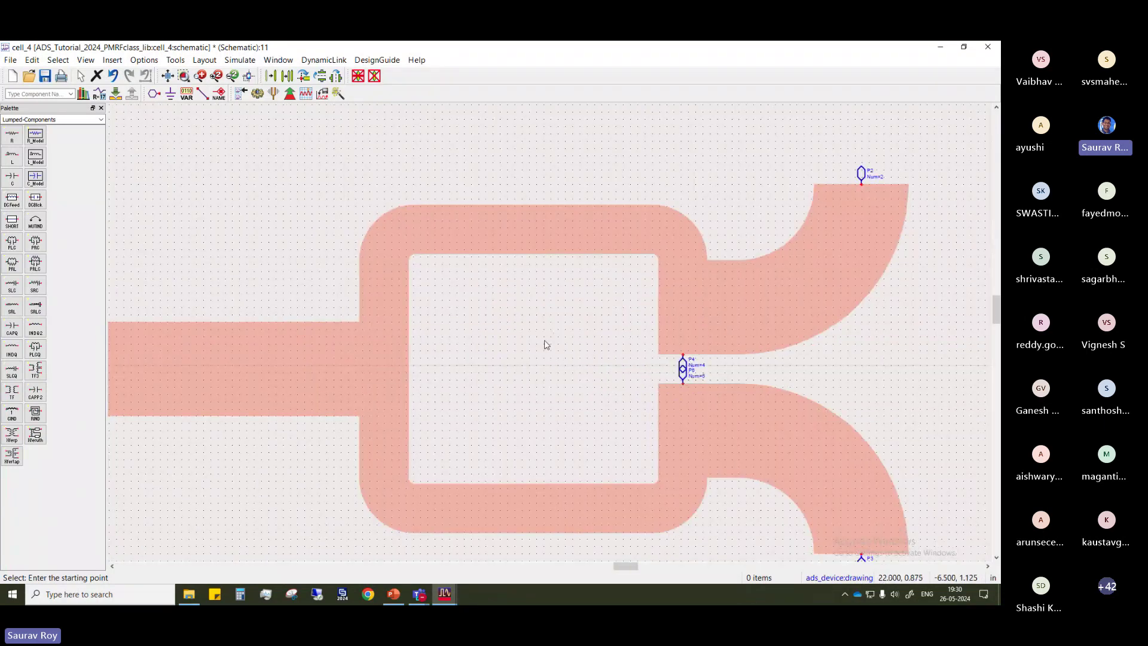
scroll(543, 341, down, 1)
scroll(550, 336, down, 1)
drag(548, 332, 548, 262)
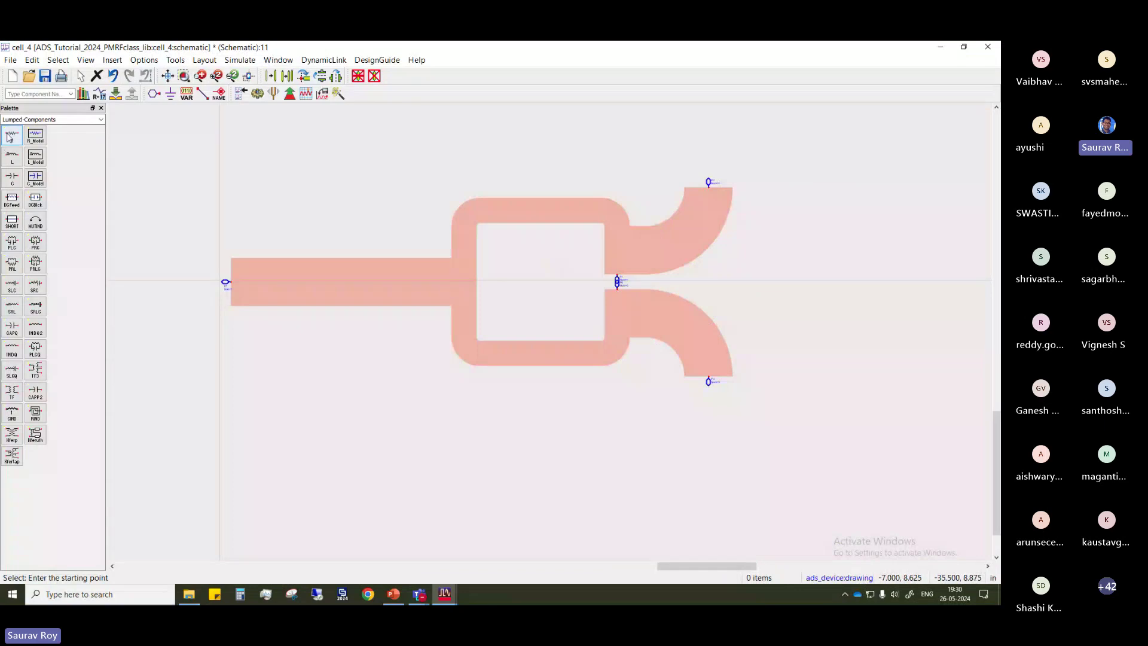
Place a resistor vertically across the gap between ports P4 and P6, and move both port symbols clear of it
click(101, 119)
click(100, 120)
click(12, 136)
scroll(532, 344, down, 5)
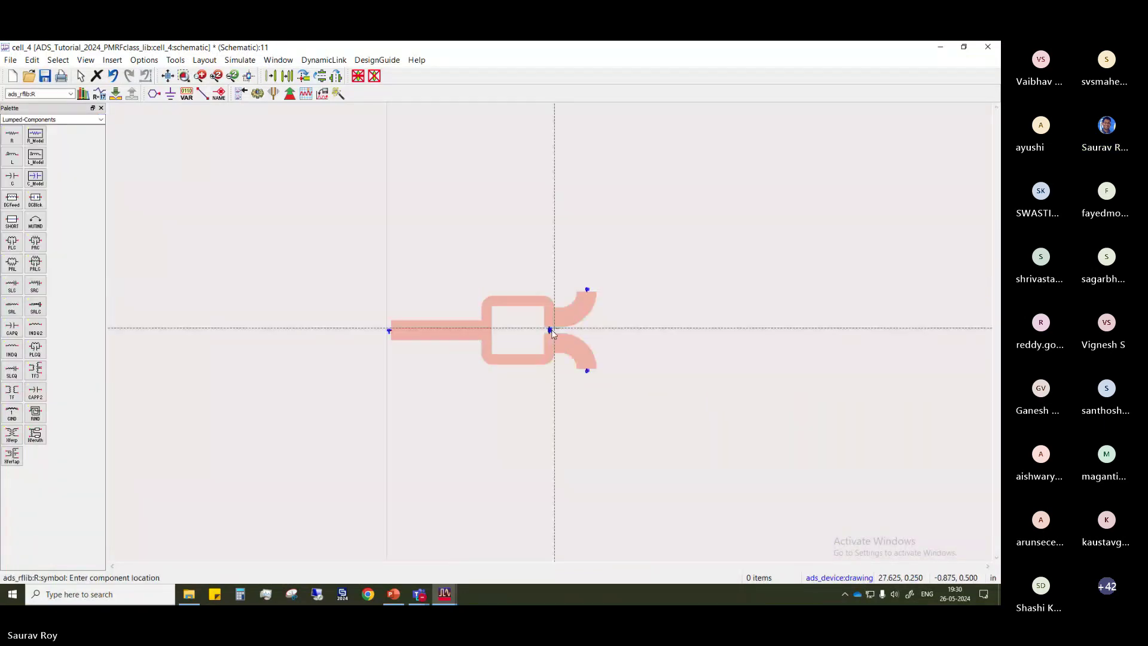
scroll(555, 337, up, 11)
click(452, 225)
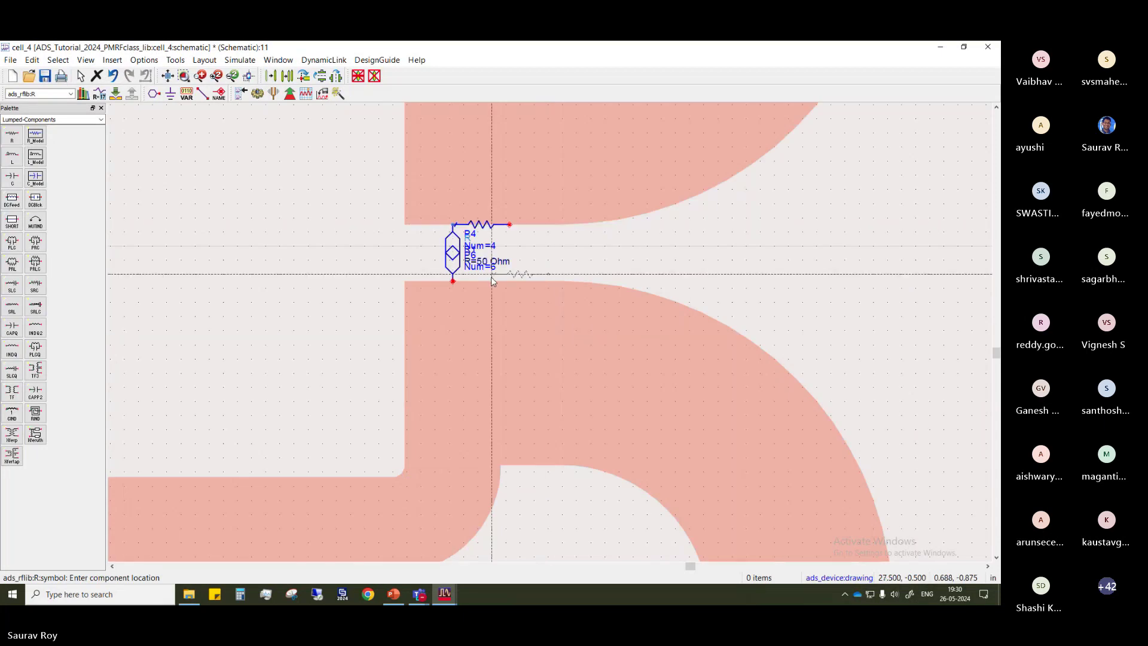
key(Escape)
click(488, 226)
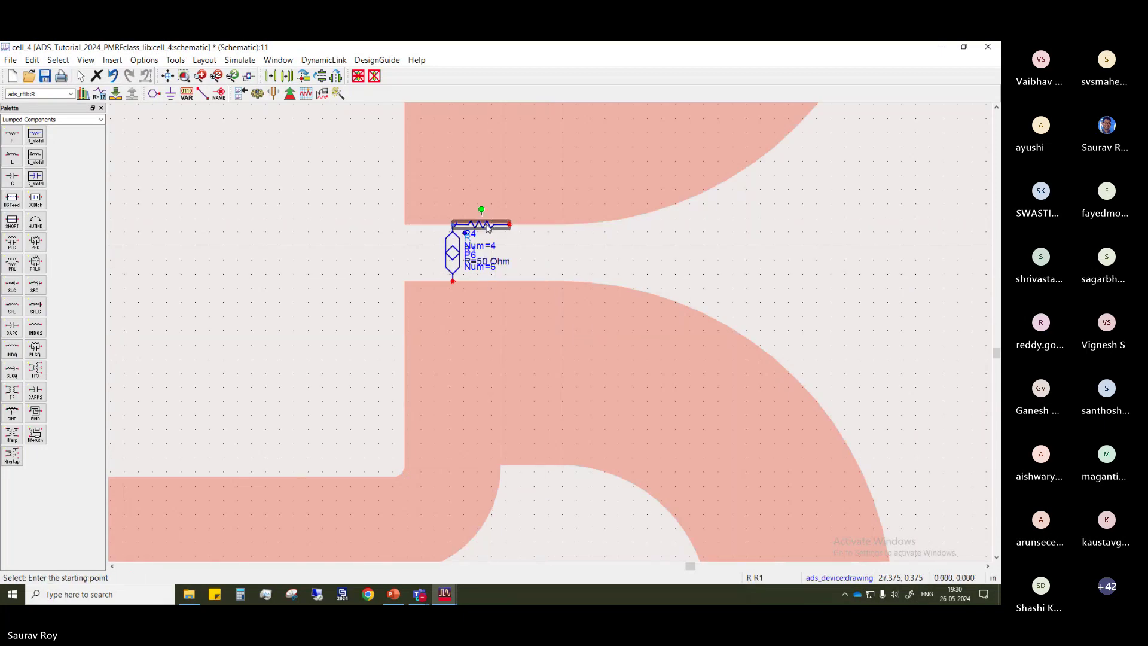
key(ctrl+r)
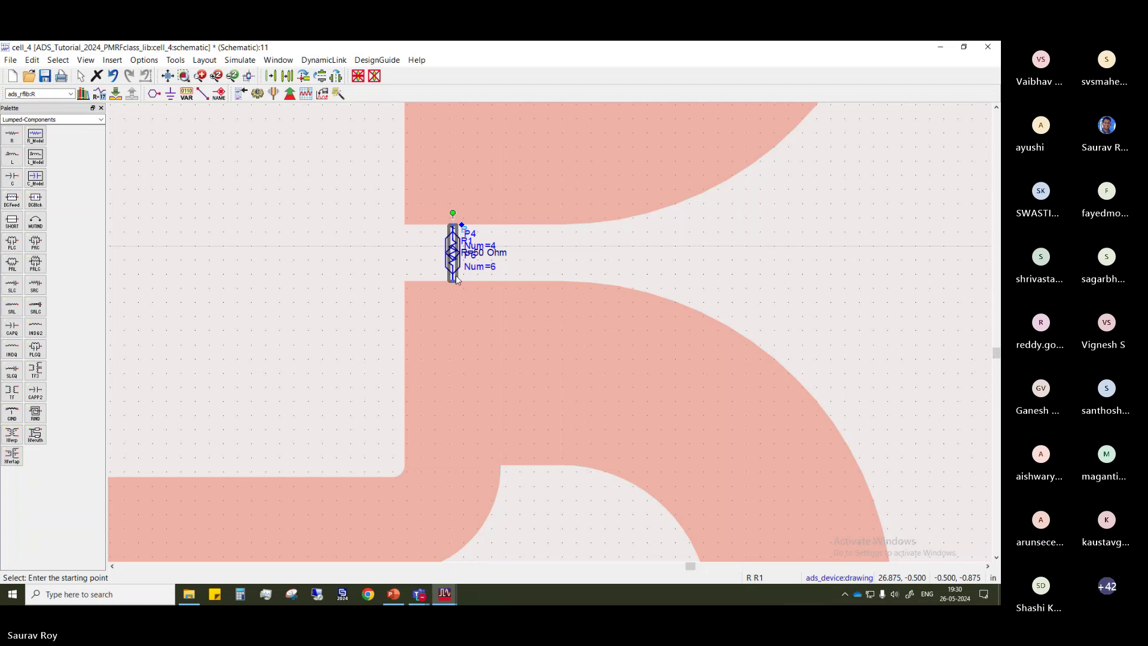
drag(464, 230, 447, 302)
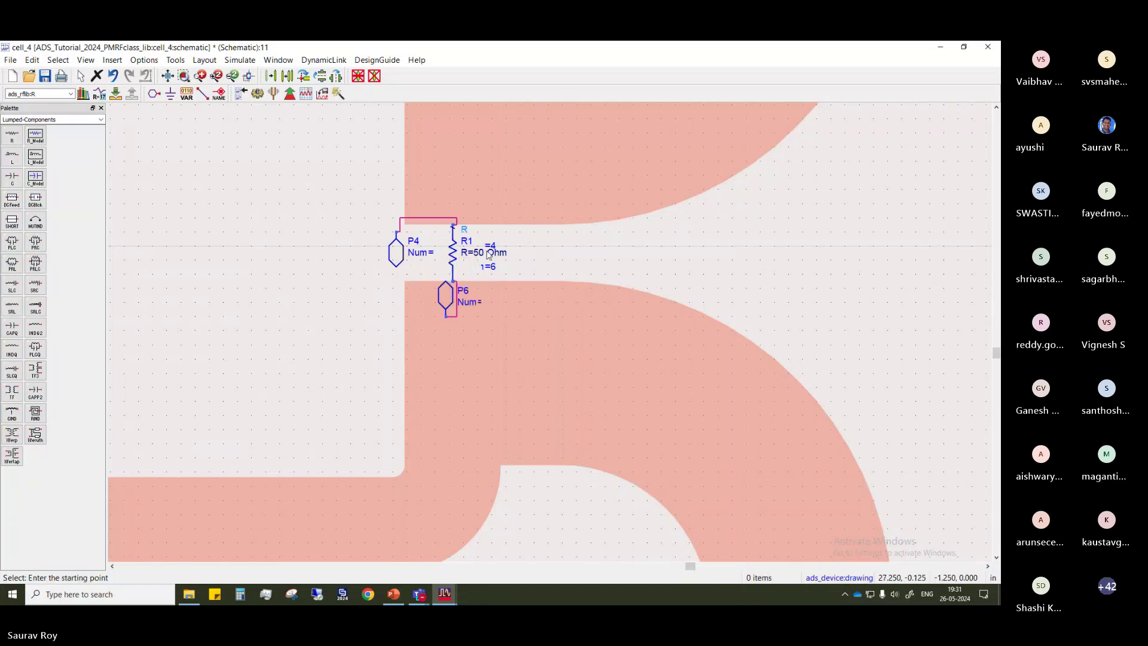
Set the resistance of the resistor in the gap to 100 Ohm
double_click(452, 251)
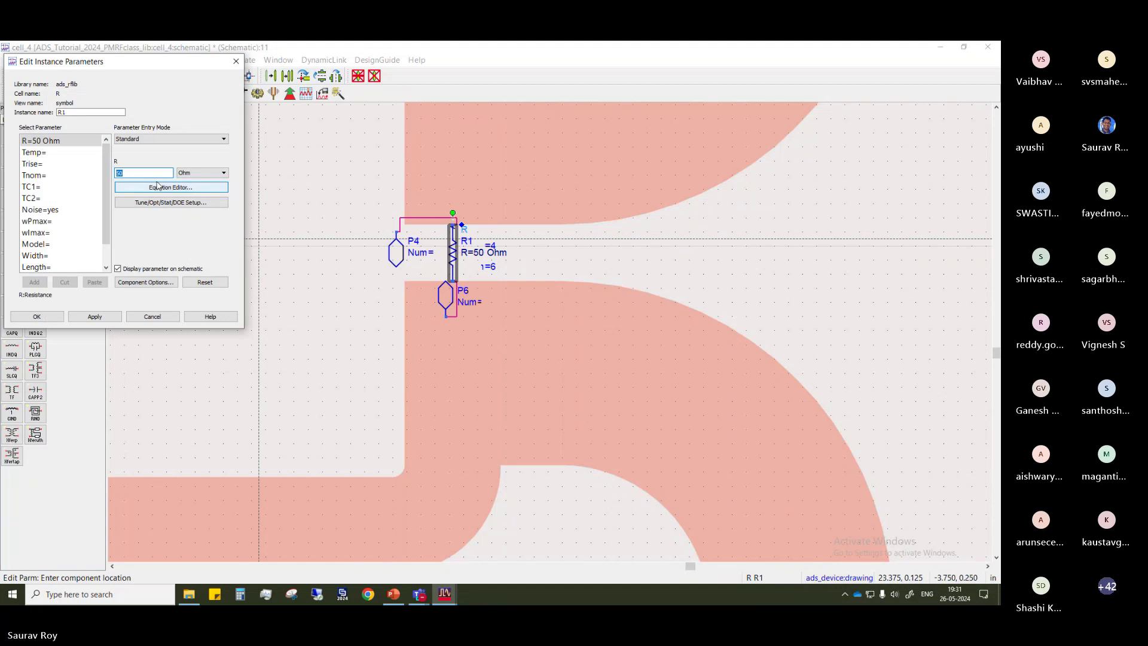
text(100)
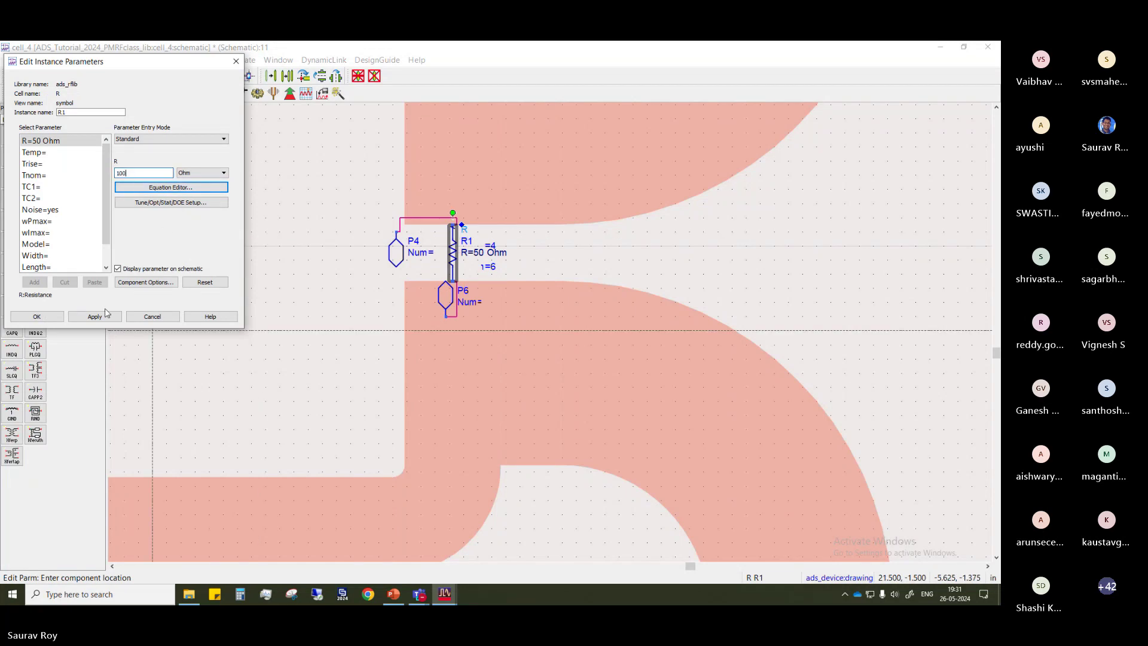
click(53, 317)
scroll(544, 299, down, 2)
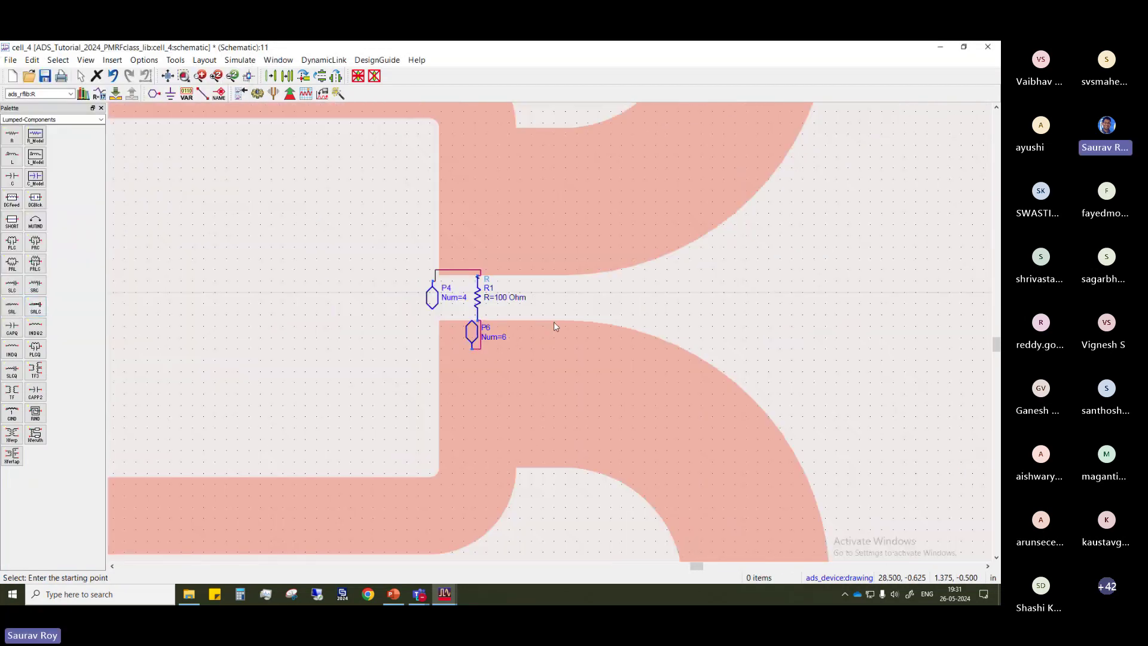
scroll(554, 321, down, 4)
scroll(568, 296, up, 4)
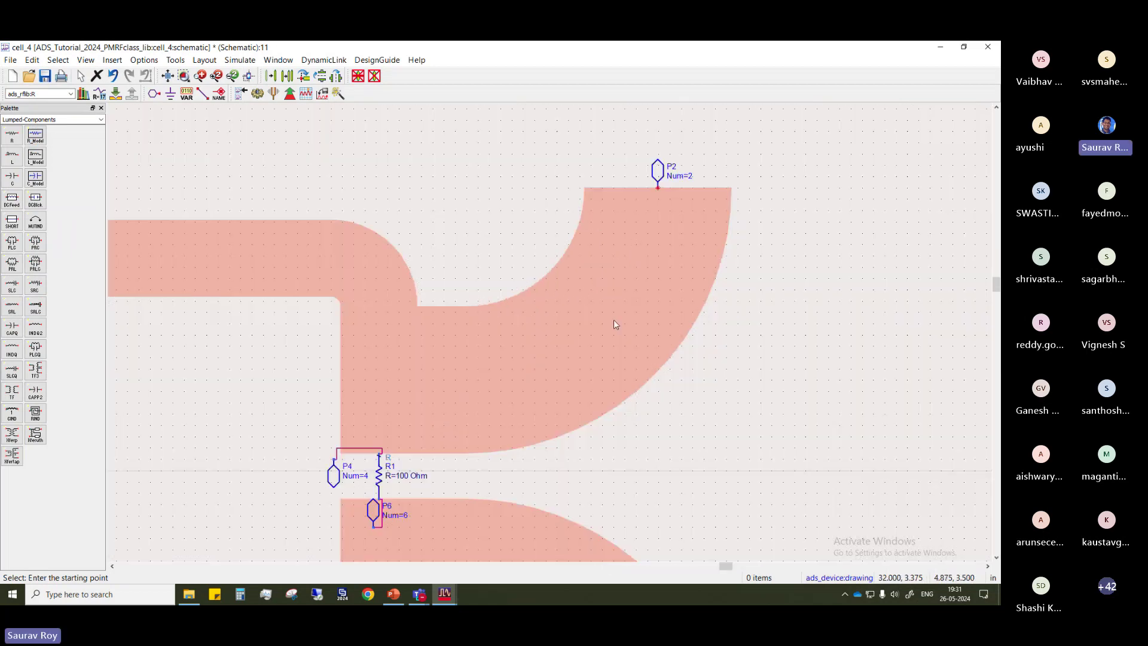
scroll(614, 324, down, 4)
scroll(546, 333, up, 3)
click(558, 338)
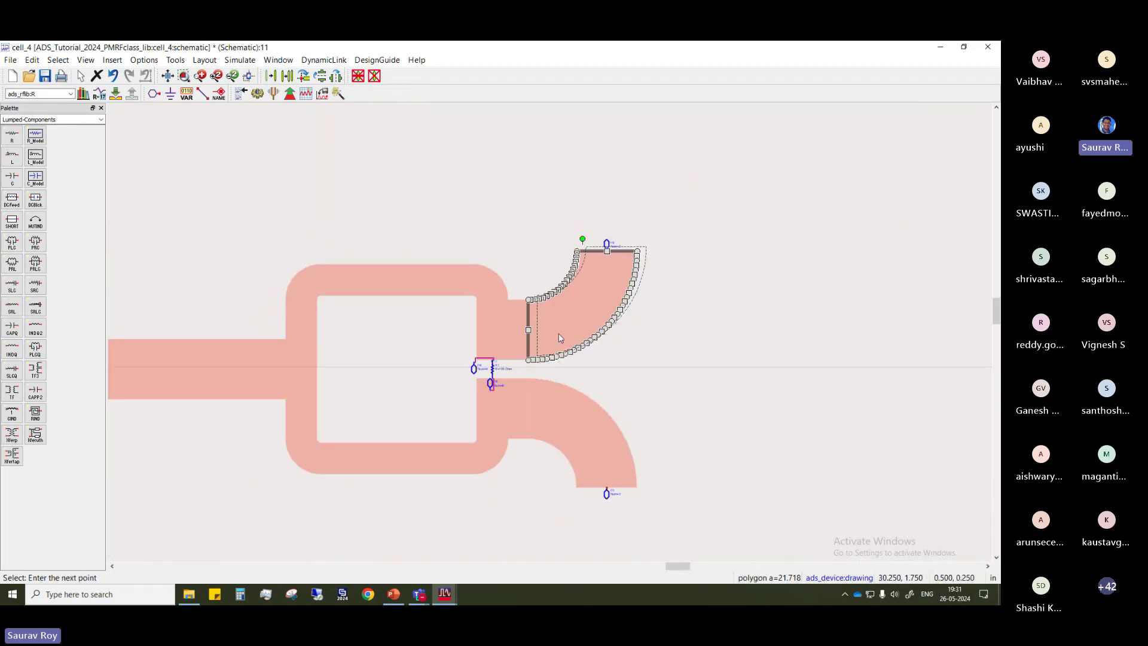
drag(559, 338, 562, 340)
key(ctrl+z)
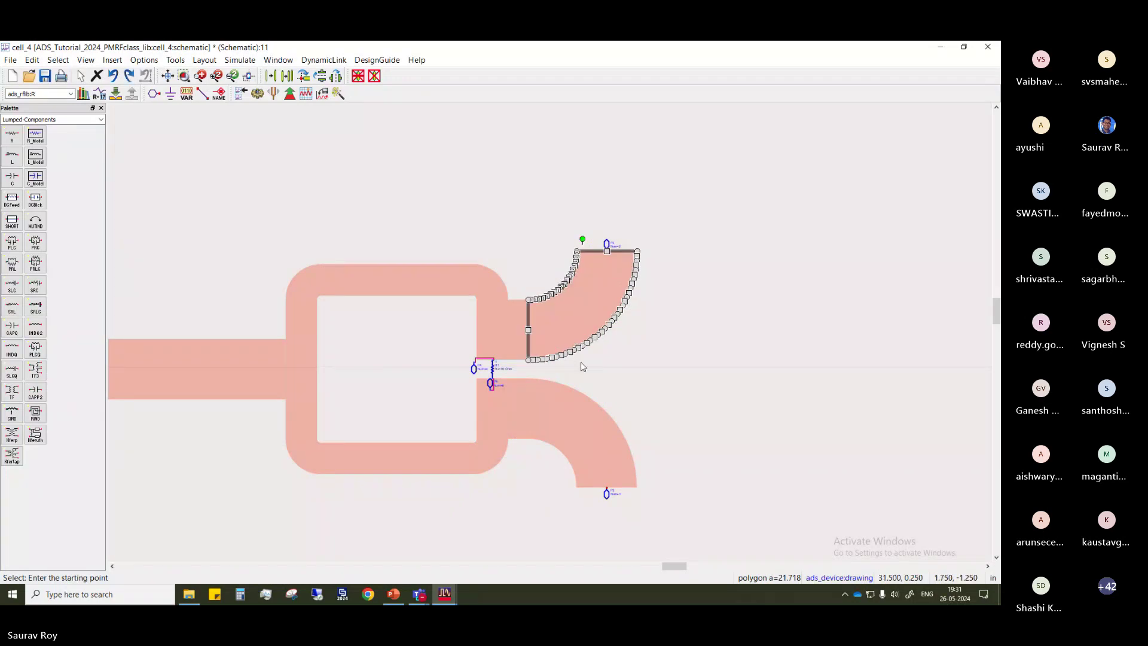
click(738, 400)
drag(737, 398, 801, 360)
scroll(854, 316, up, 2)
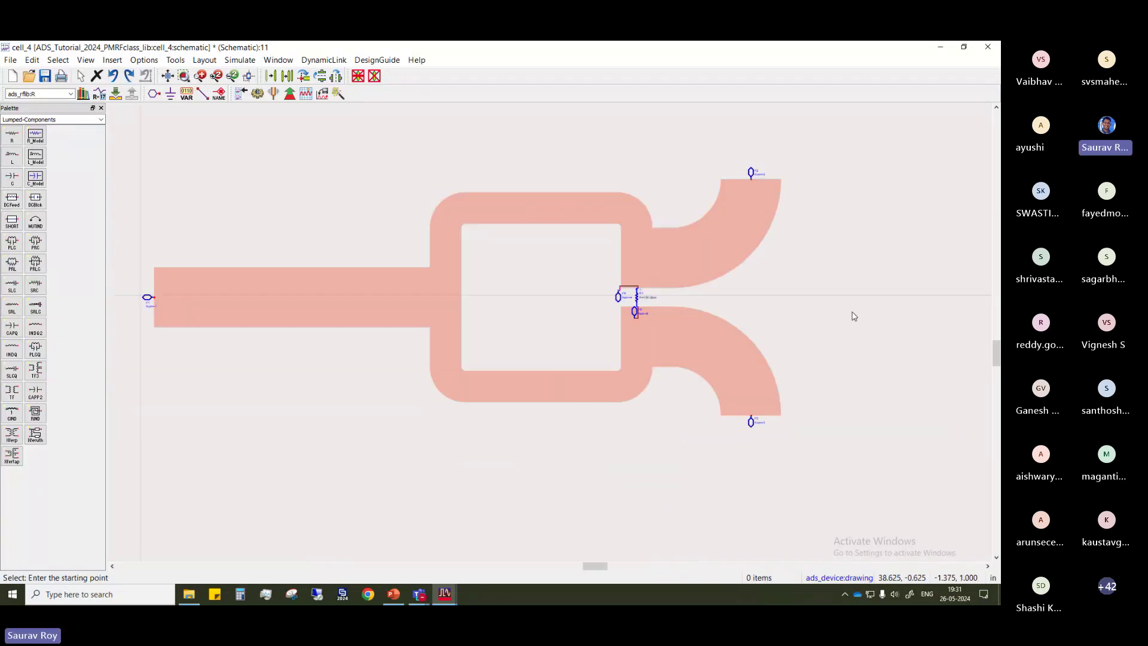
Place a Term termination at each of the divider's three outer ports: the input, the upper output and the lower output
click(24, 119)
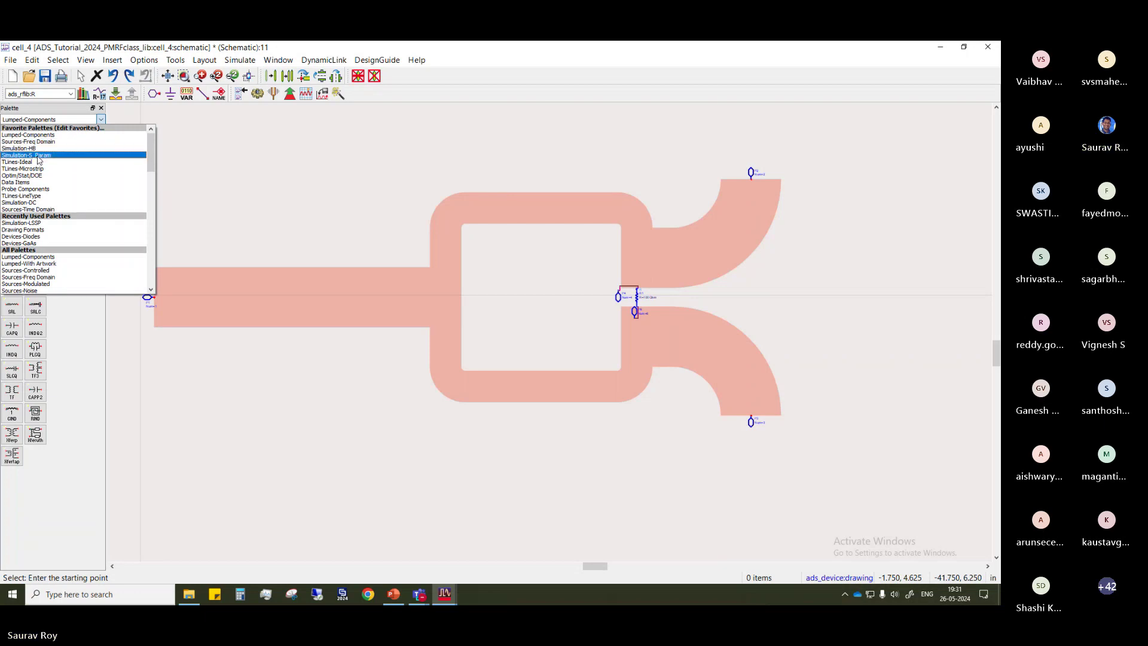
click(38, 155)
click(35, 177)
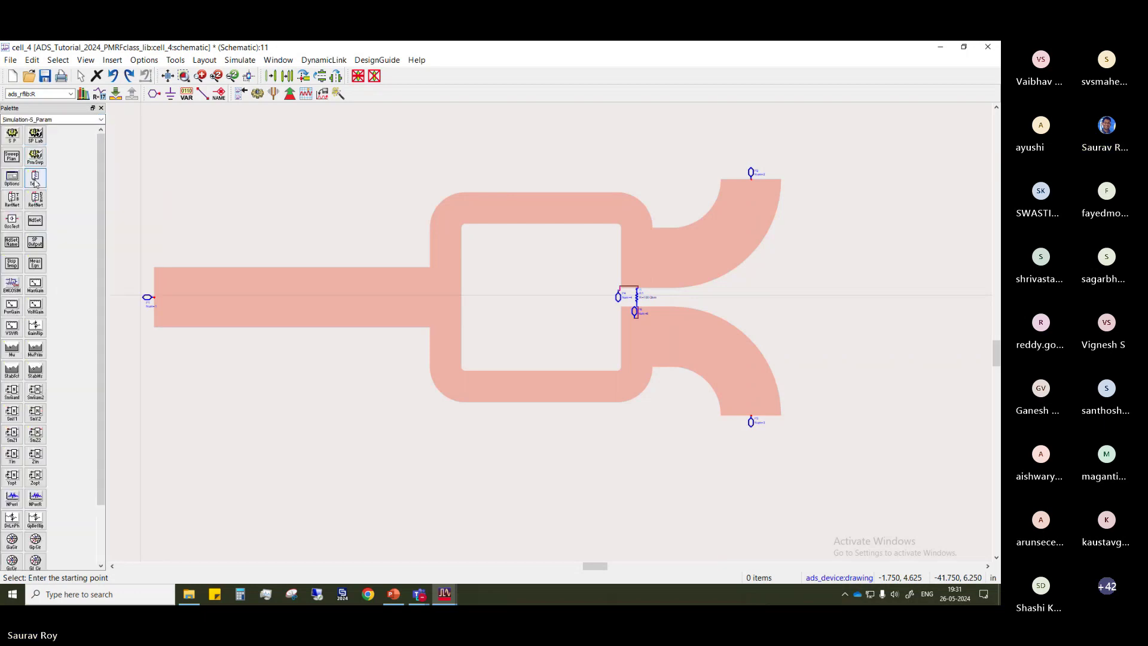
click(154, 305)
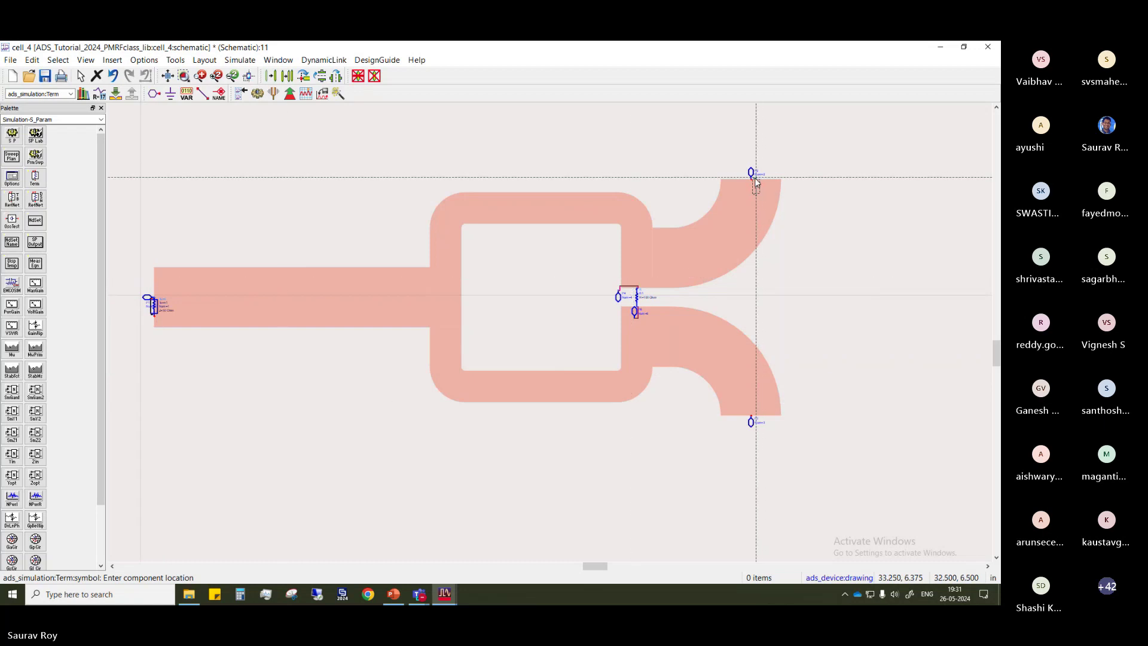
click(755, 184)
click(751, 424)
key(Escape)
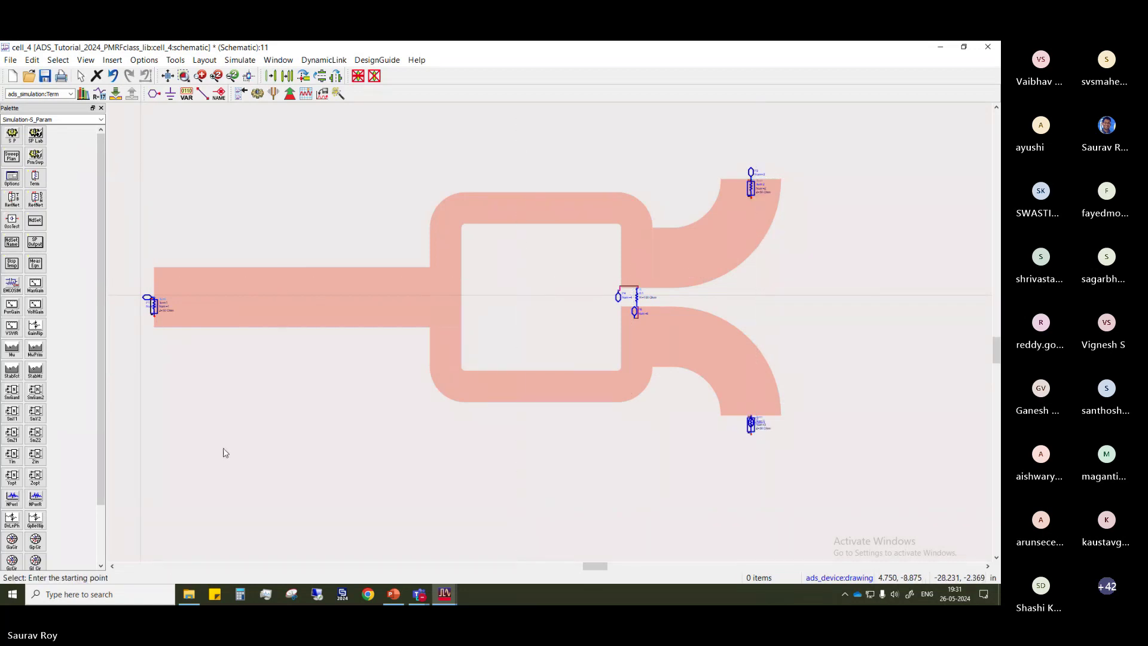
Move the input and upper output terminations clear of their port symbols, and separate the lower output's port symbol from its termination
drag(153, 307, 121, 308)
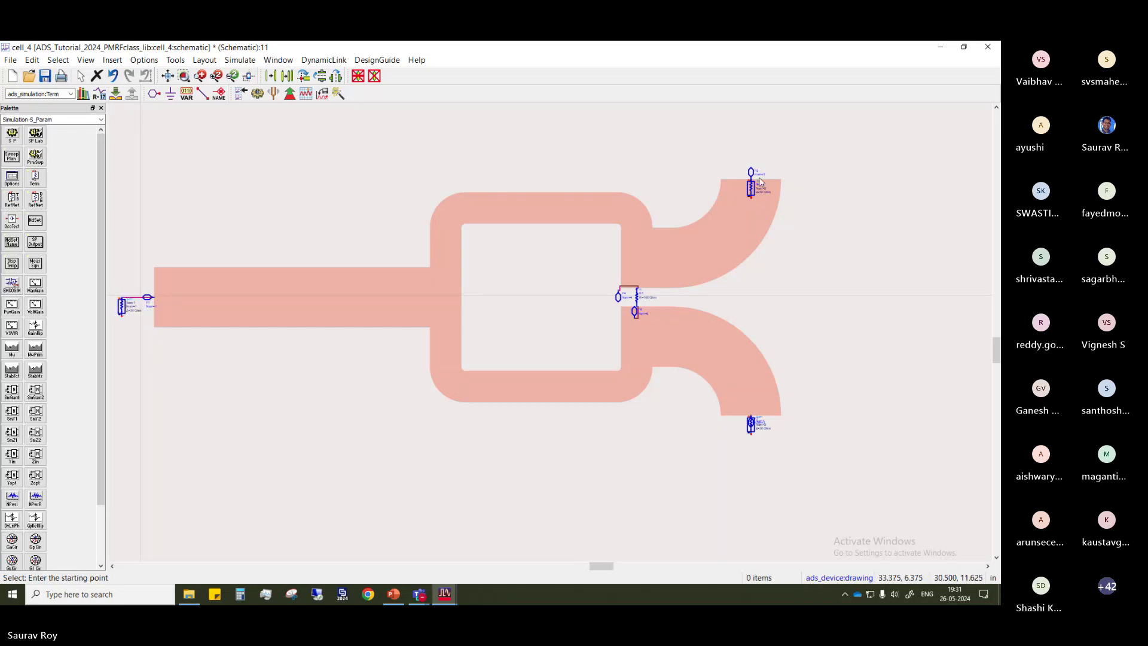
drag(758, 177, 821, 185)
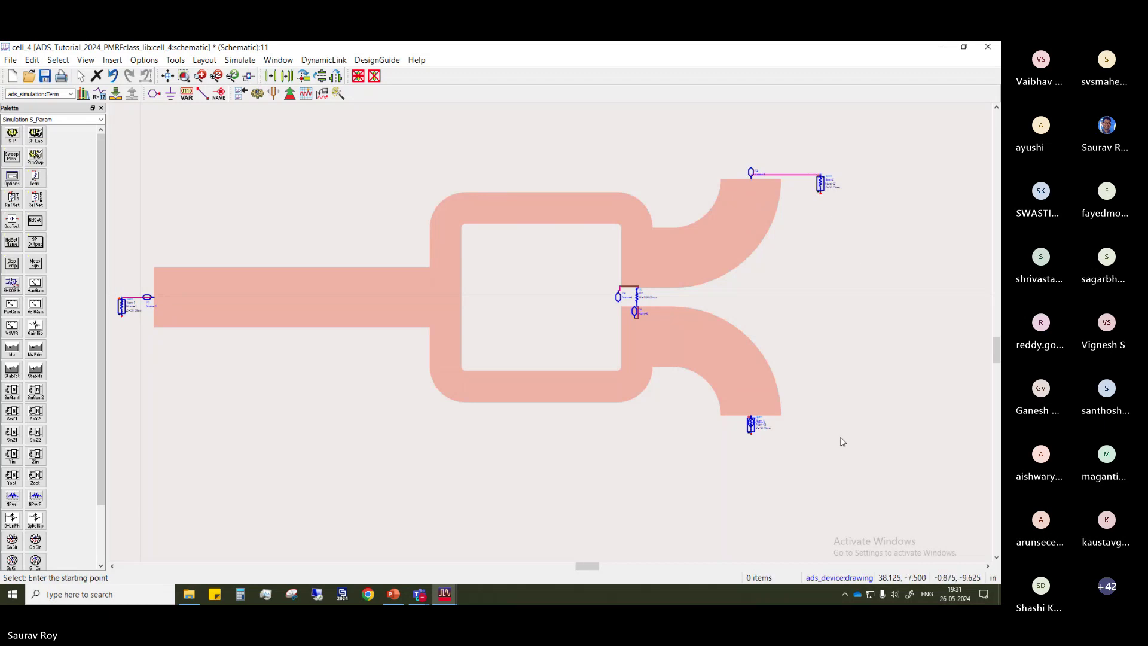
drag(751, 425, 751, 452)
click(872, 469)
drag(850, 476, 888, 430)
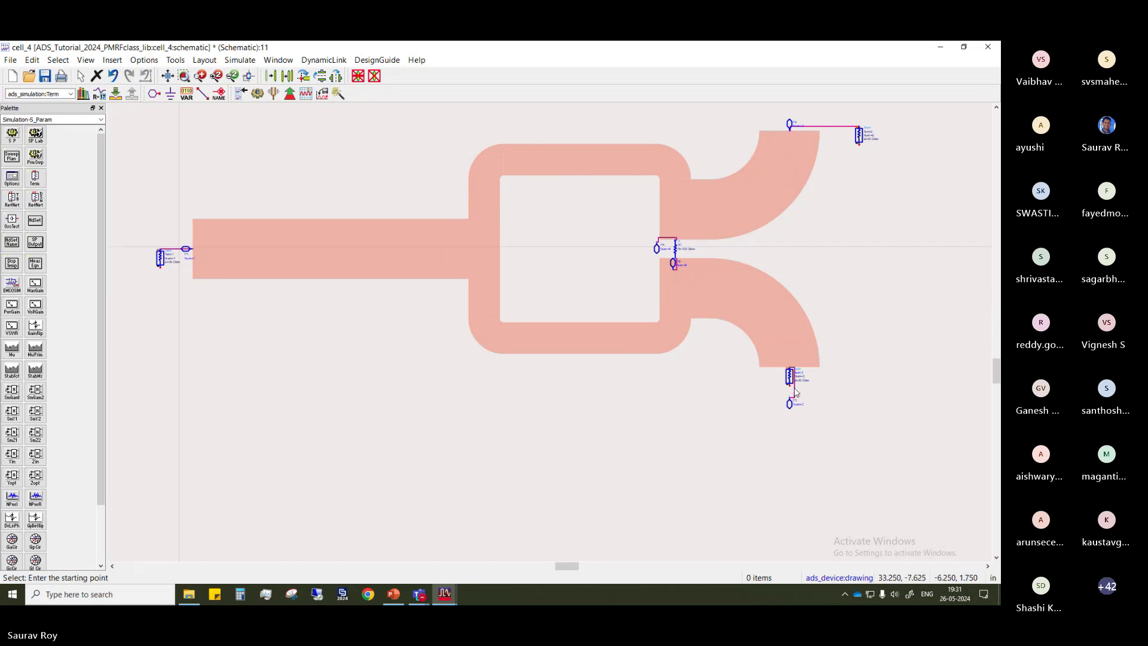
drag(795, 393, 811, 407)
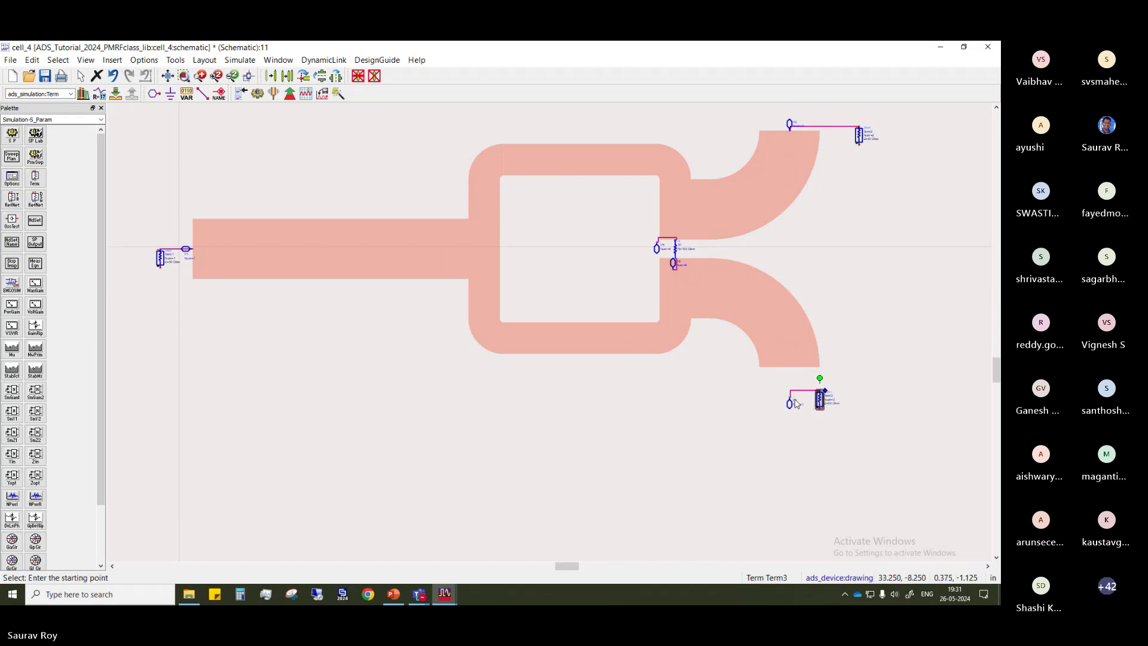
key(ctrl+z)
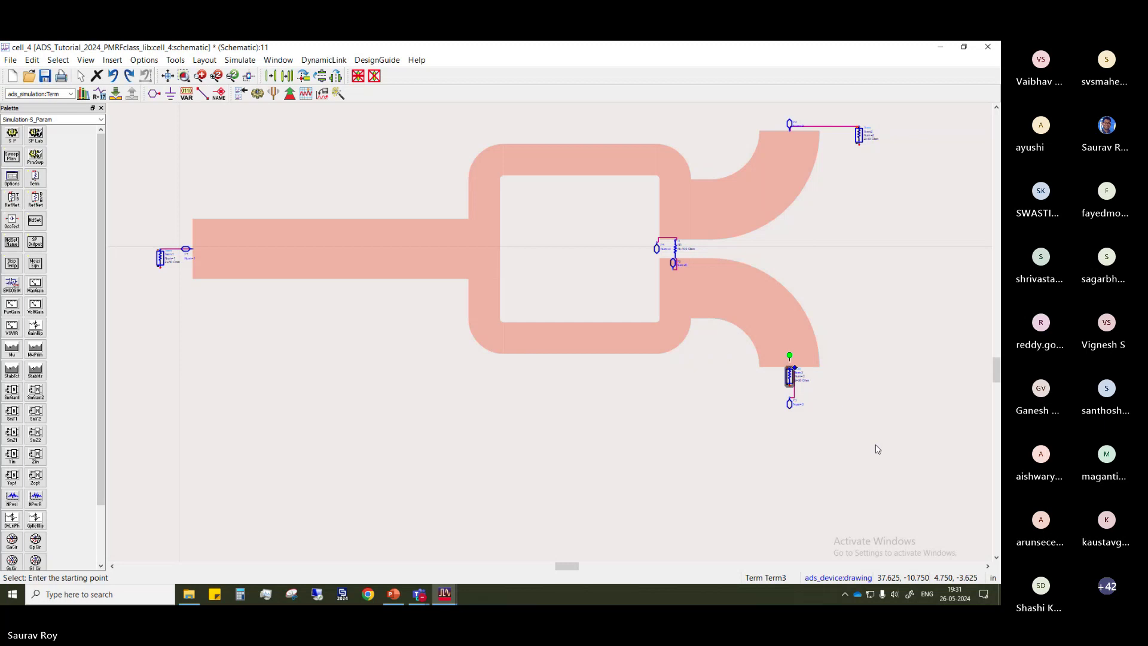
click(878, 448)
mouse_move(790, 403)
mouse_down()
mouse_move(790, 383)
mouse_move(773, 382)
mouse_move(789, 394)
mouse_up()
click(863, 404)
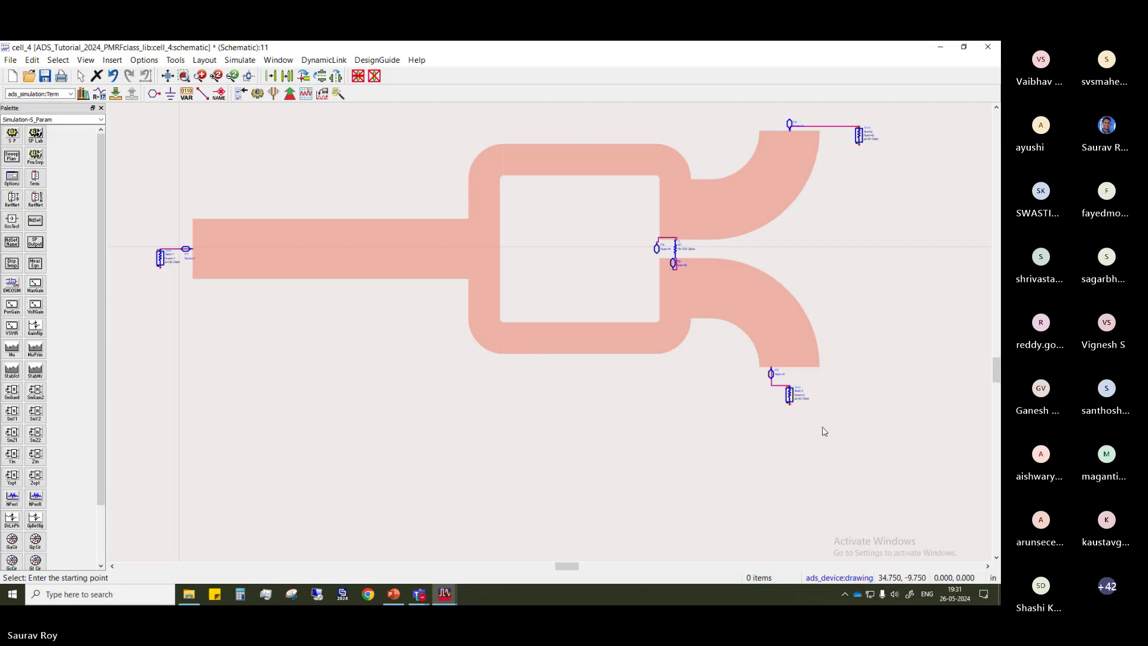
Ground the free ends of the input, lower output and upper output terminations
click(170, 94)
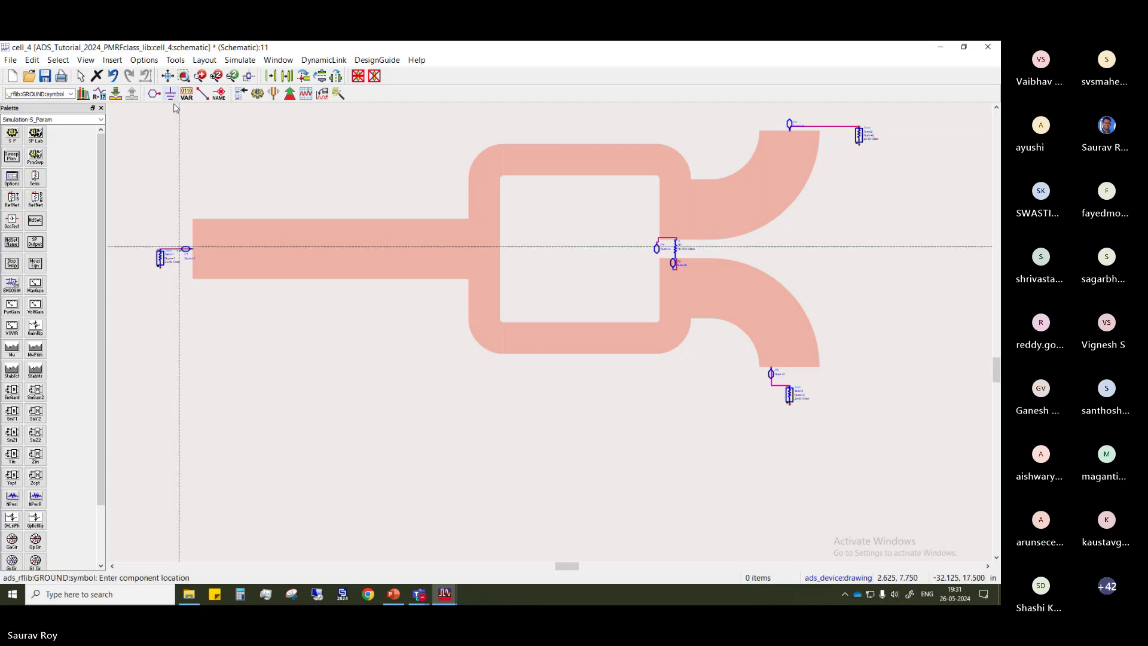
click(162, 270)
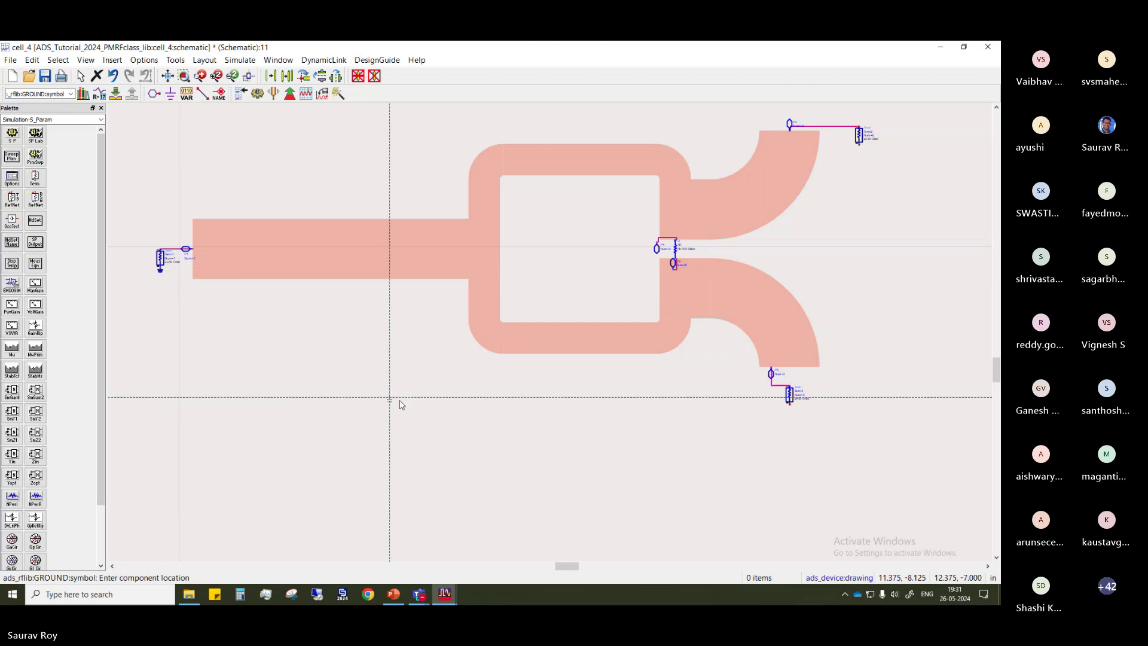
click(789, 405)
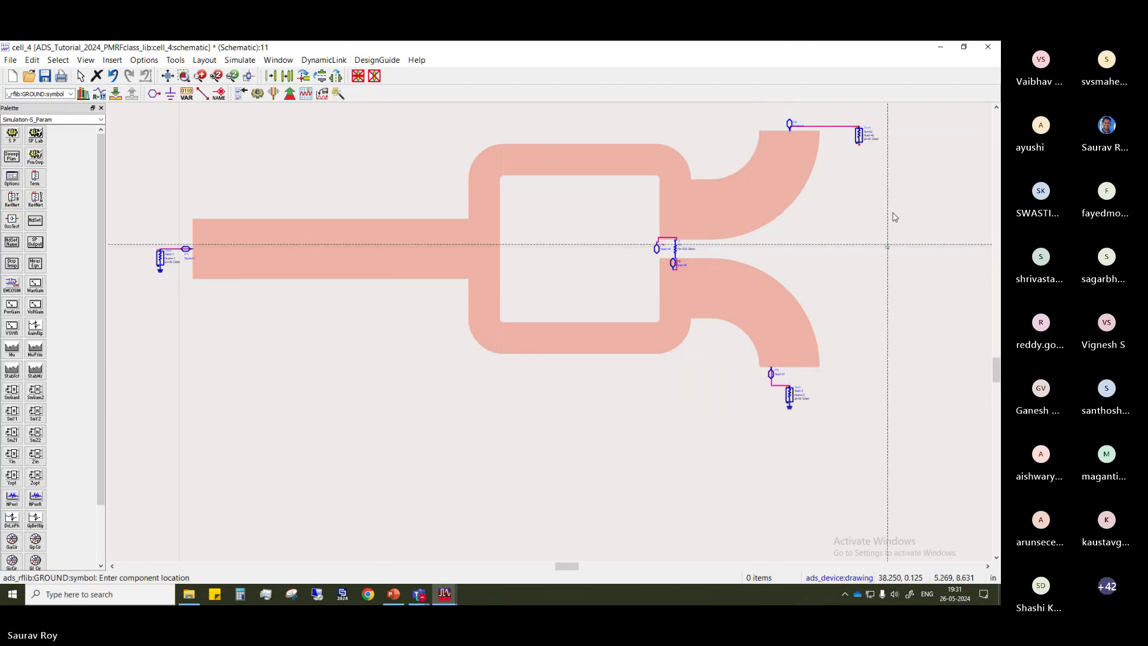
click(858, 144)
key(Escape)
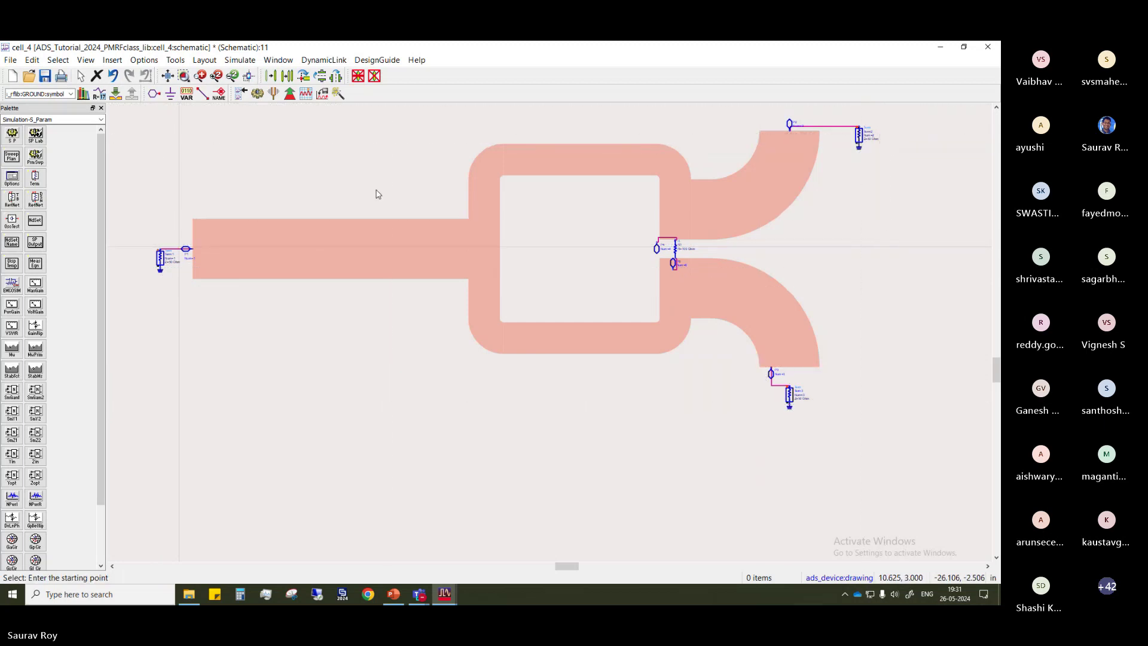
Examine the divider layout and the connection between its input port P1 and the grounded termination
scroll(248, 167, up, 3)
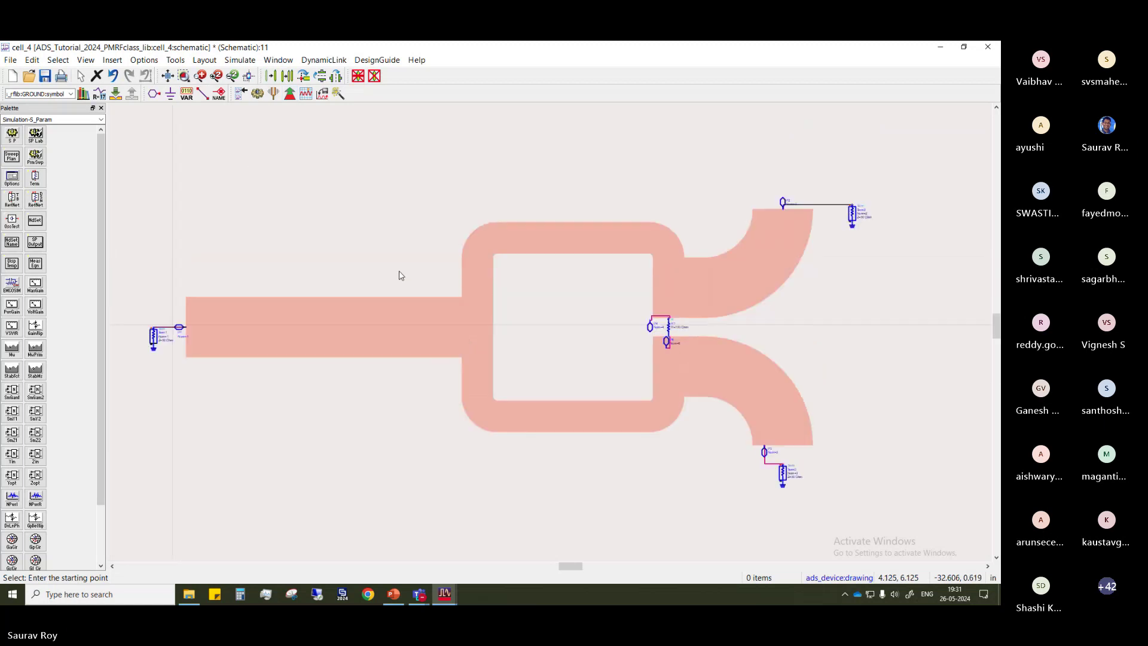
drag(287, 214, 391, 230)
drag(560, 257, 485, 282)
scroll(242, 321, up, 3)
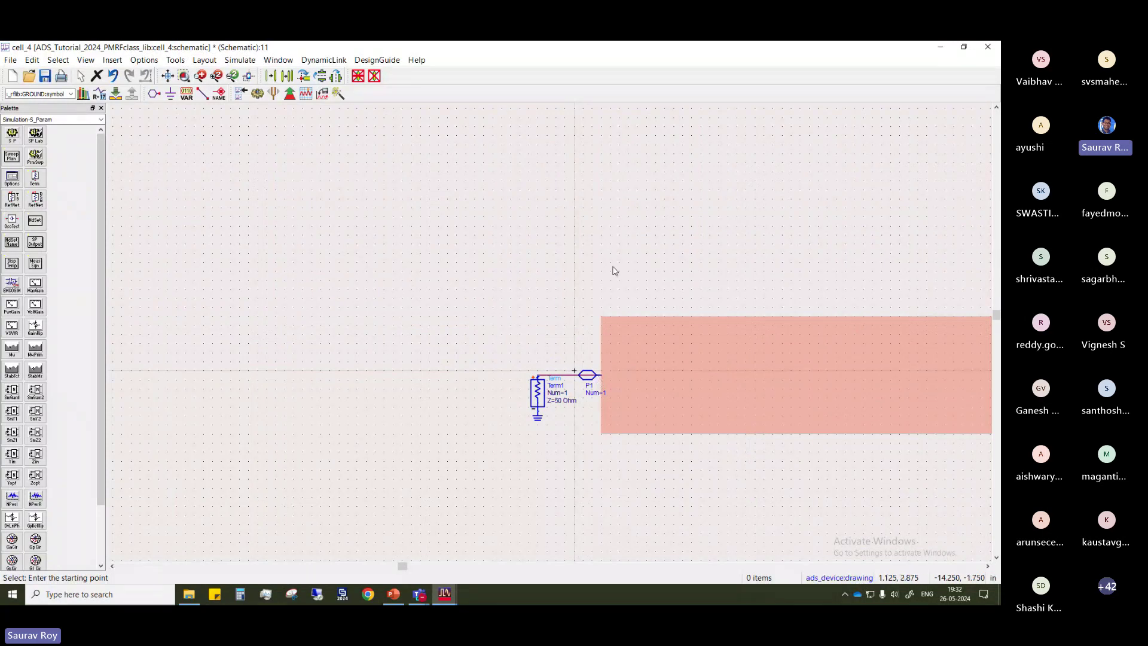
drag(615, 271, 490, 286)
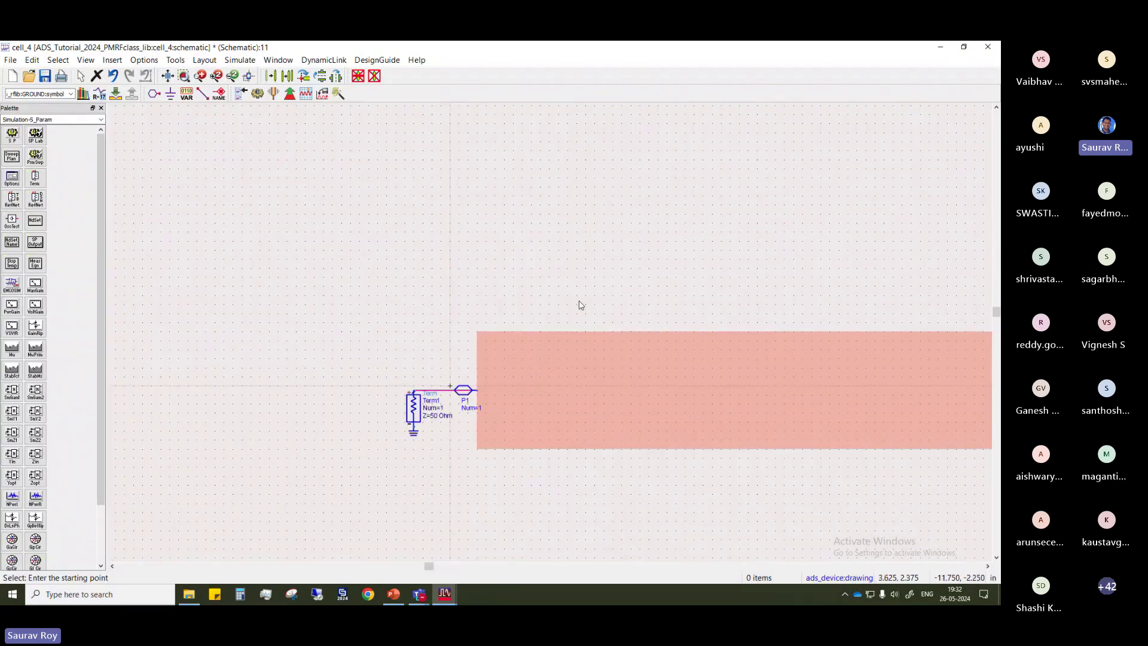
drag(579, 301, 543, 331)
scroll(542, 331, up, 3)
scroll(554, 327, down, 3)
scroll(238, 312, down, 3)
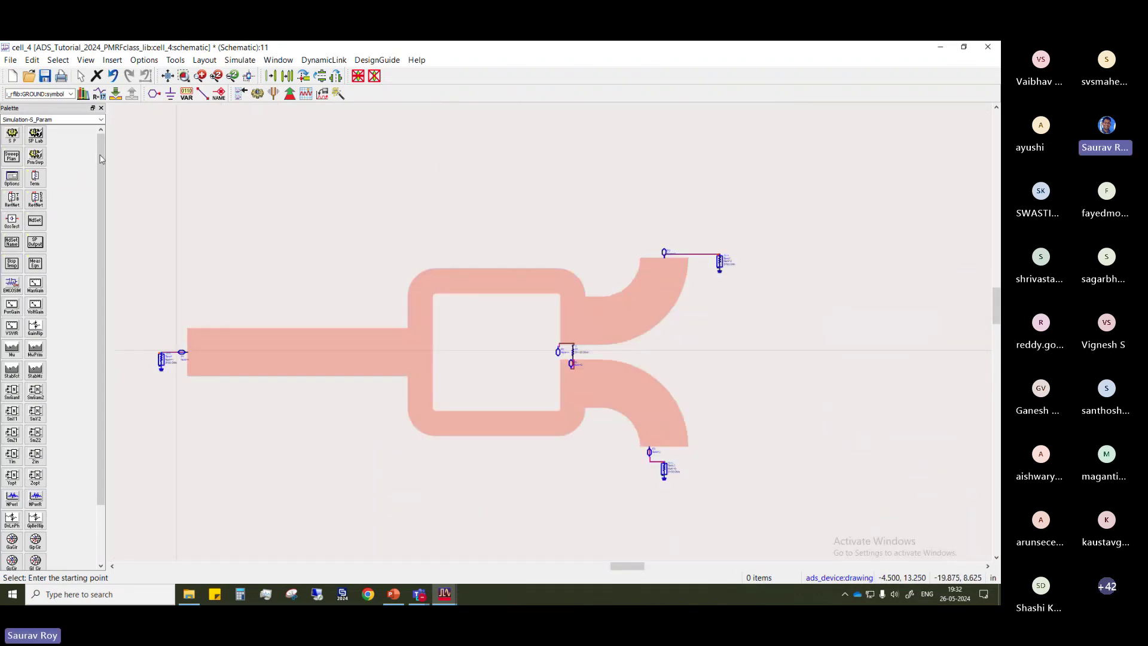
Place an S-parameter simulation controller above the divider and set its sweep from 2 to 4 GHz with a 0.01 GHz step
click(12, 134)
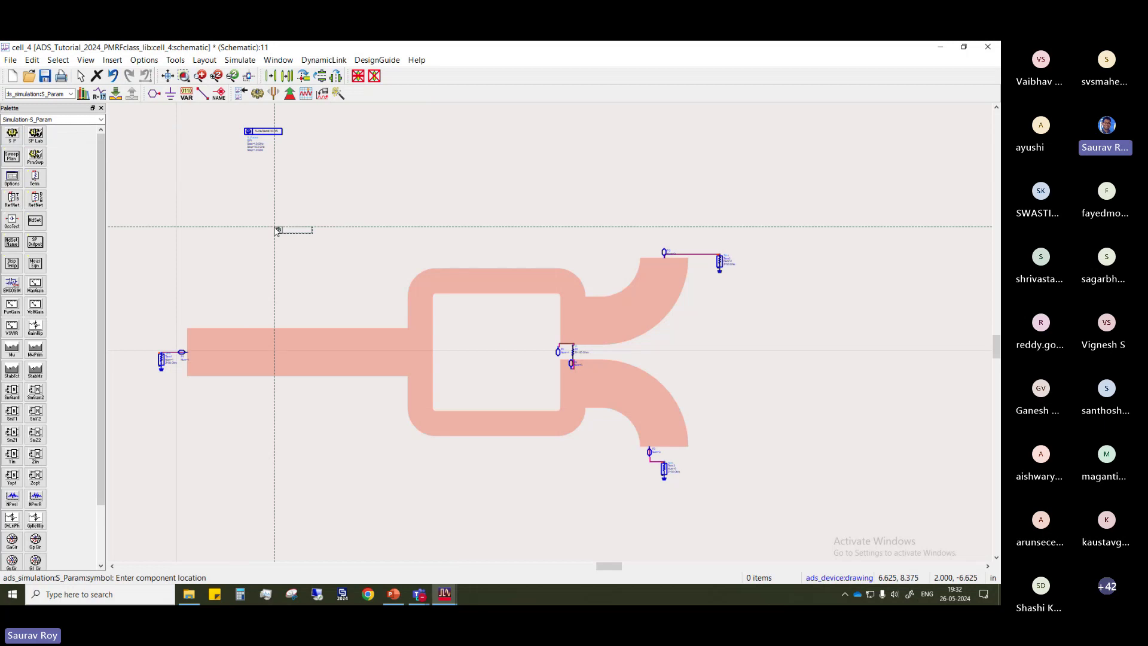
key(Escape)
double_click(263, 131)
double_click(109, 235)
text(2)
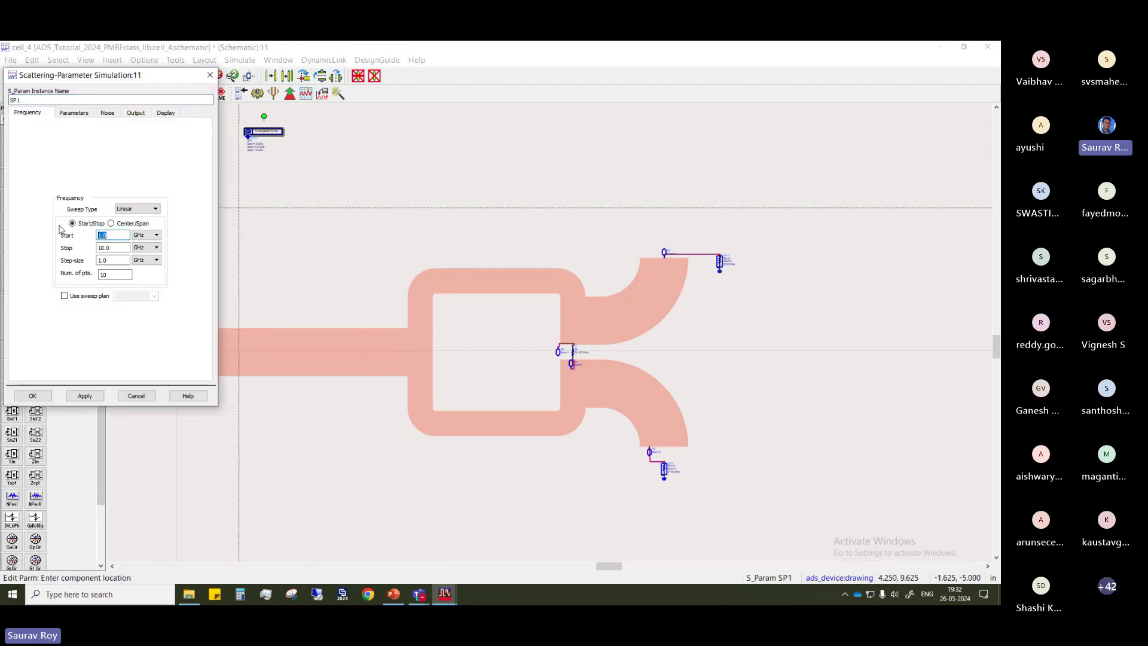
key(Tab)
text(4)
key(Tab)
text(0.01)
click(85, 396)
click(33, 398)
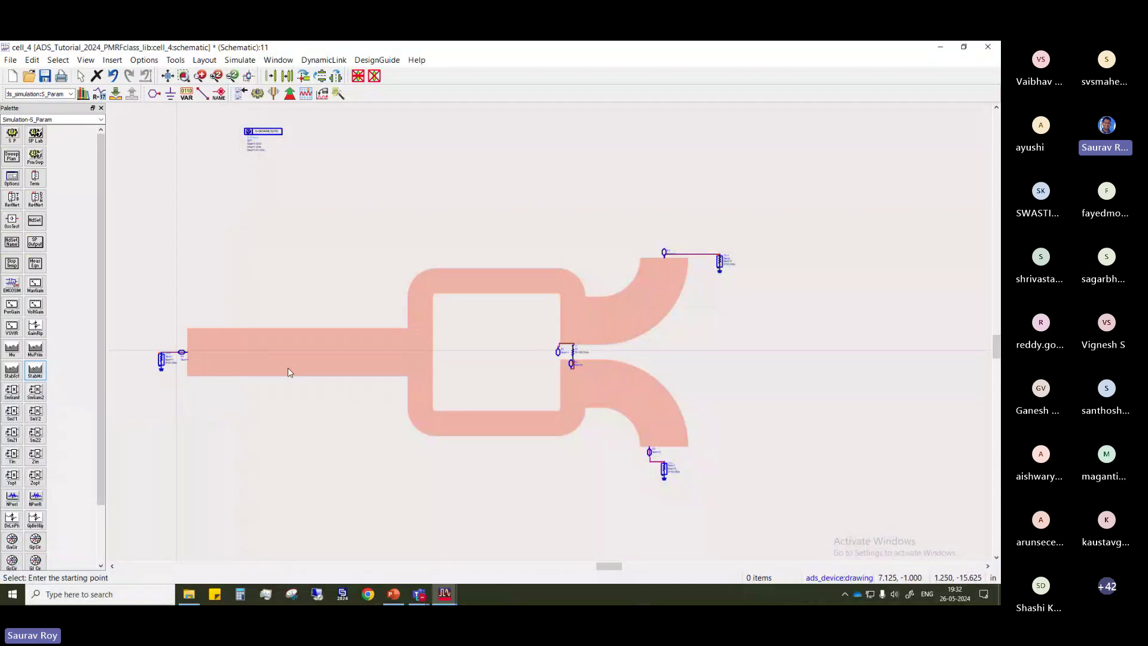
Run the S-parameter simulation of the cell_4 schematic and dismiss the simulation status window
scroll(384, 411, up, 3)
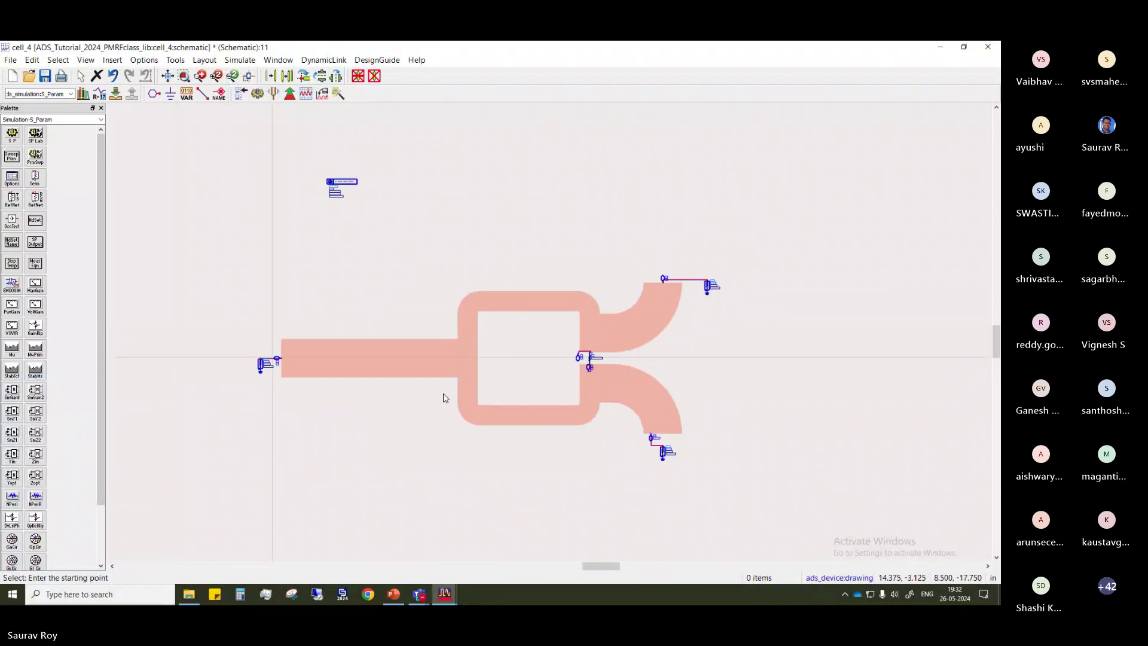
click(257, 94)
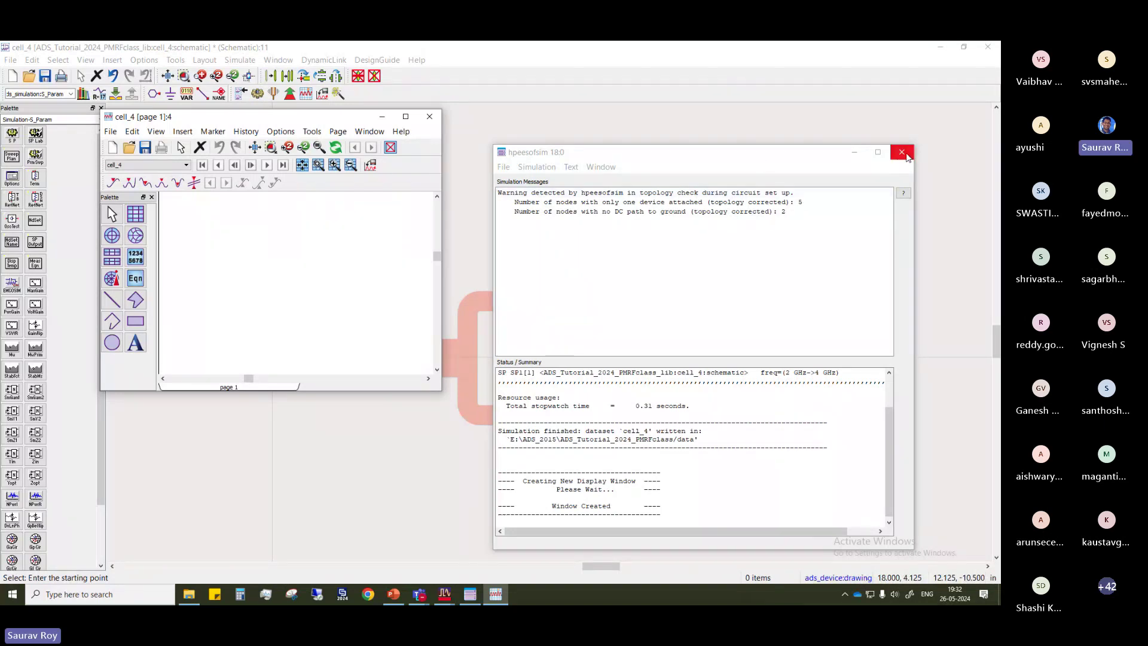
click(901, 152)
Insert a rectangular plot showing S(1,1), S(3,3) and S(2,2) in dB
click(135, 213)
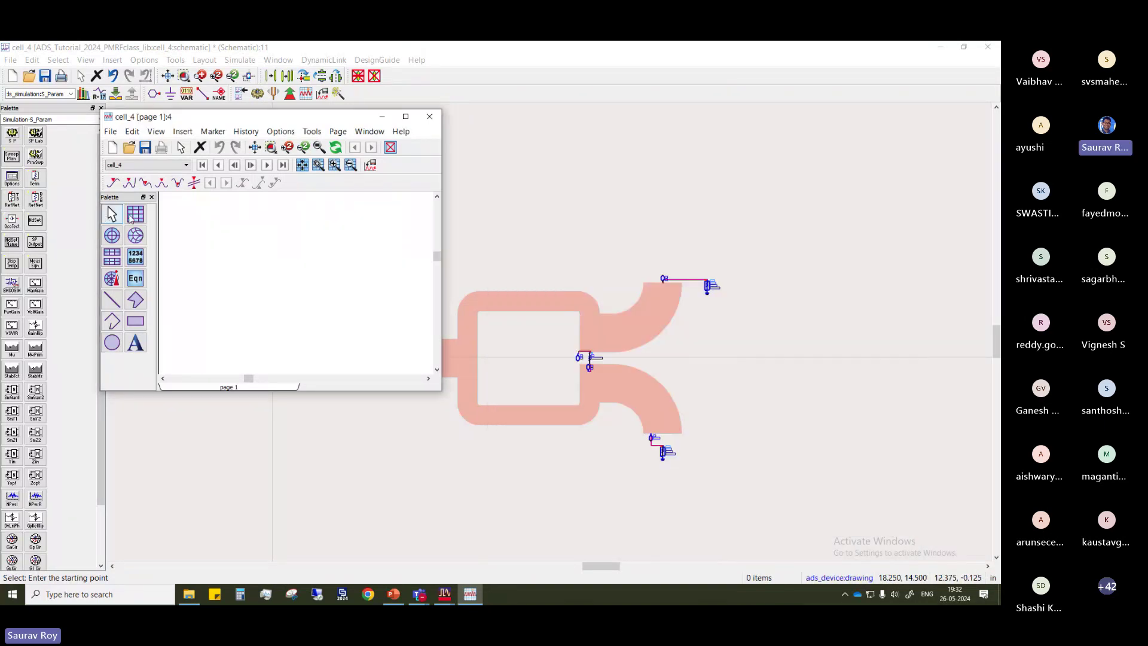
click(253, 229)
scroll(179, 299, down, 1)
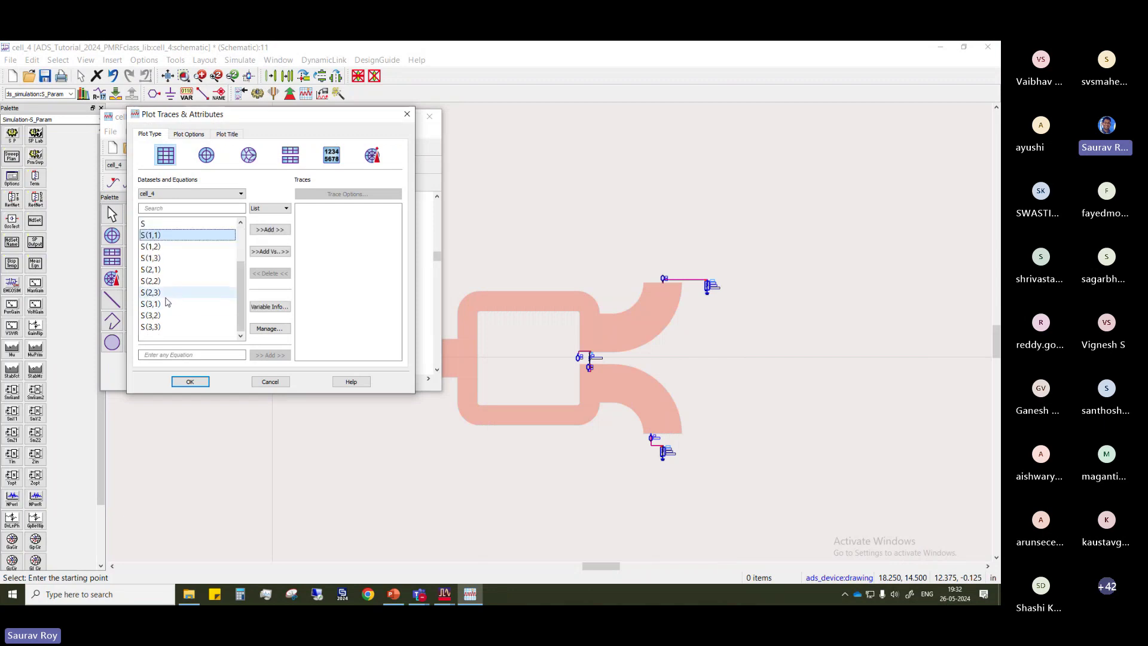
ctrl+click(151, 326)
ctrl+click(154, 281)
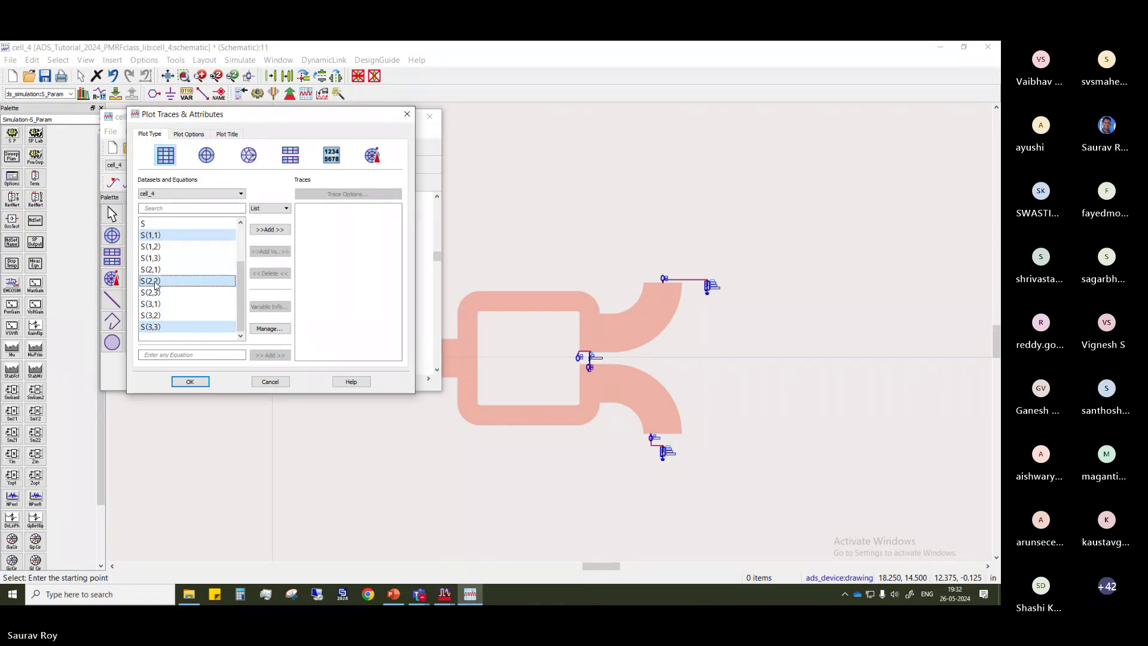
click(270, 230)
click(243, 323)
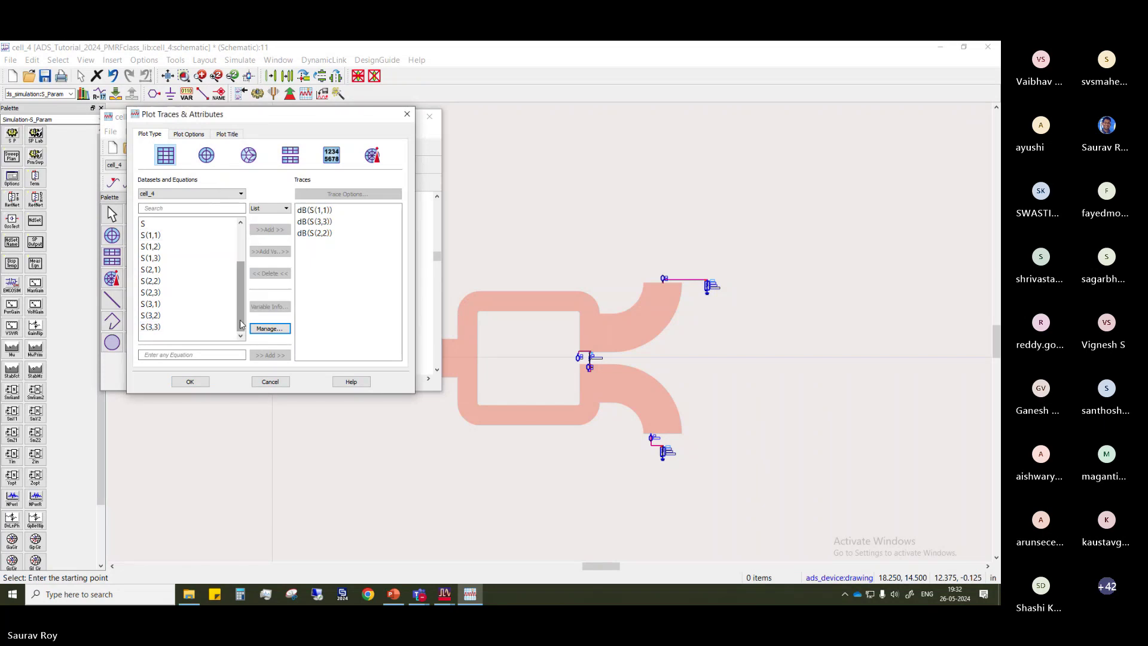
click(199, 382)
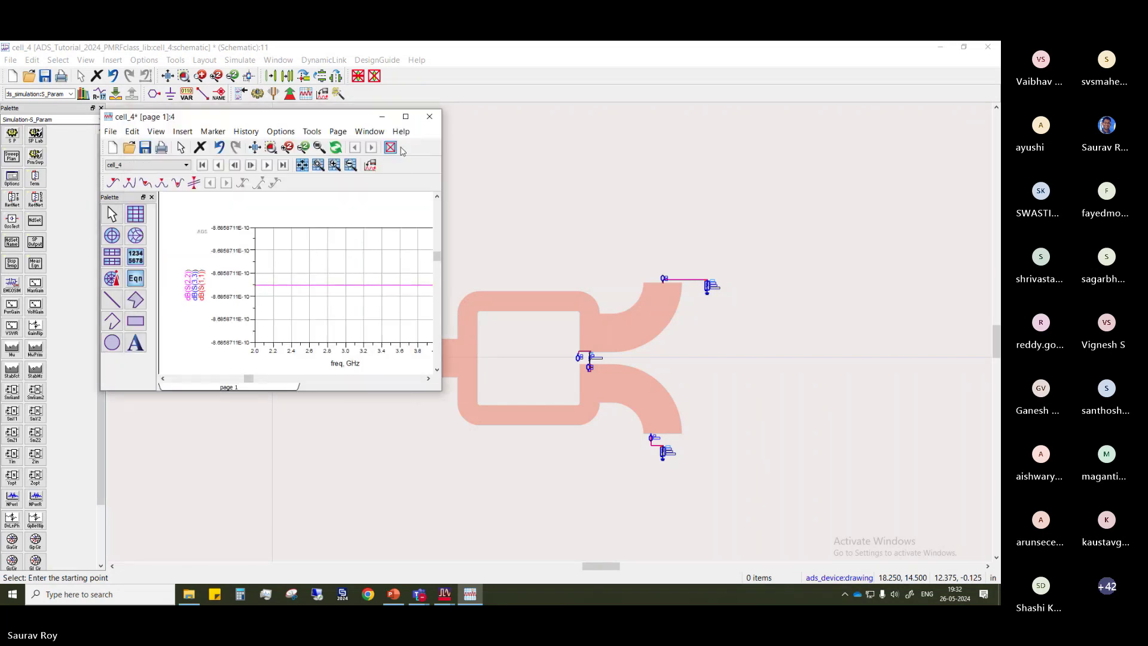
Maximize the cell_4 data display to inspect the reflection traces, and close it
click(406, 116)
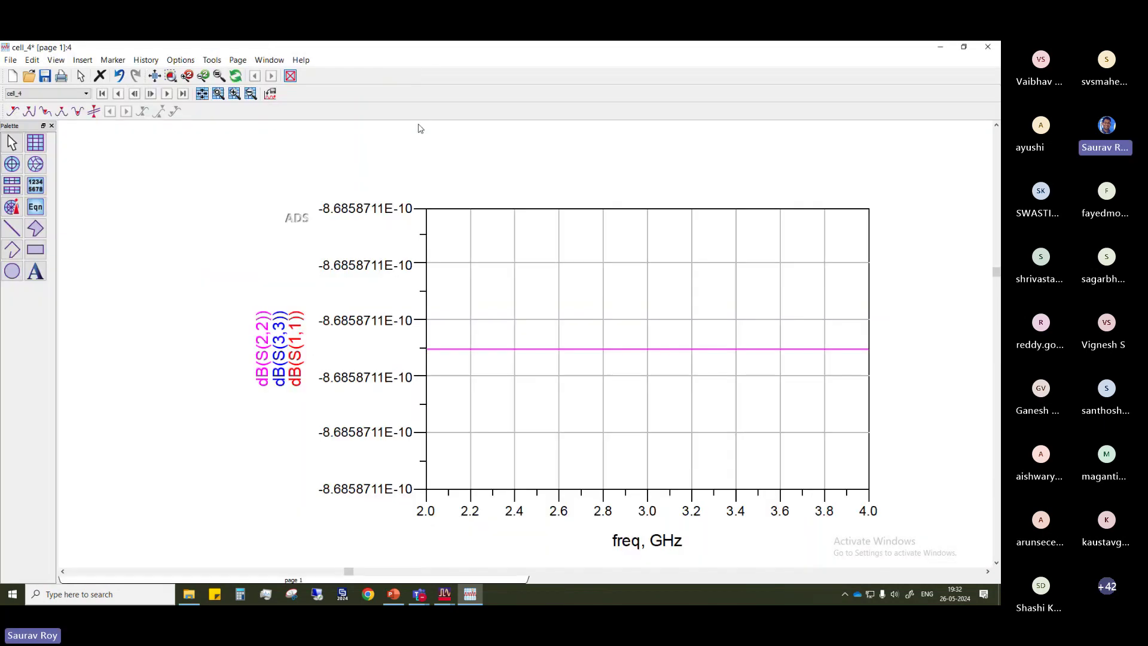
click(991, 53)
click(496, 329)
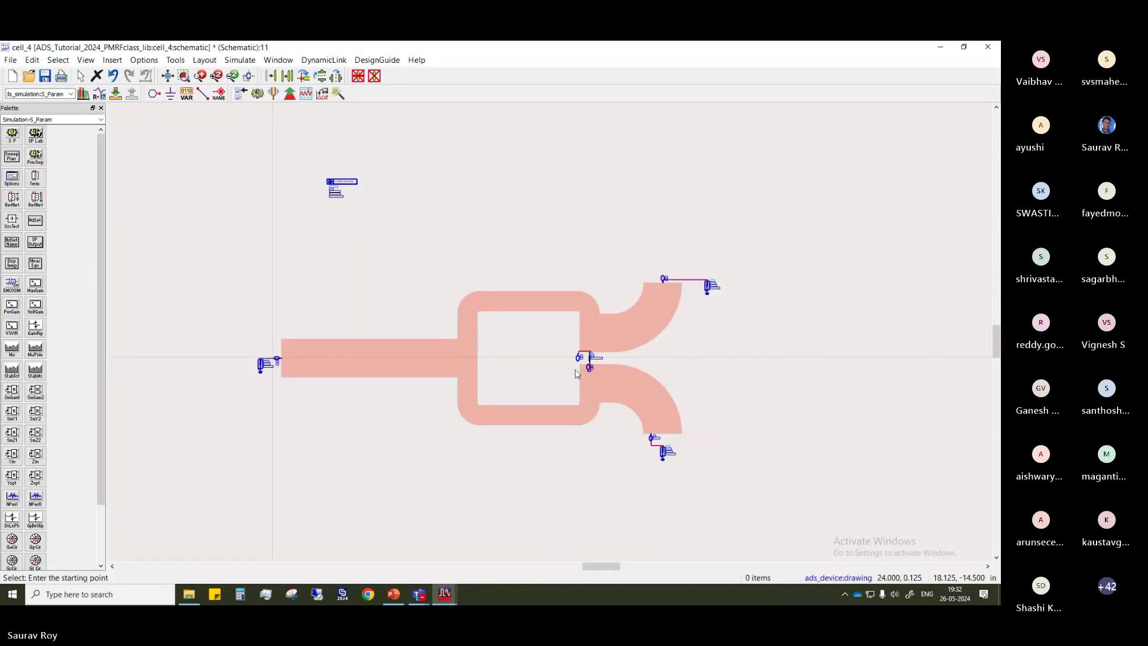
Examine how ports P4 and P6 are wired to the 100 Ohm resistor in the gap
scroll(549, 336, up, 3)
scroll(550, 336, up, 3)
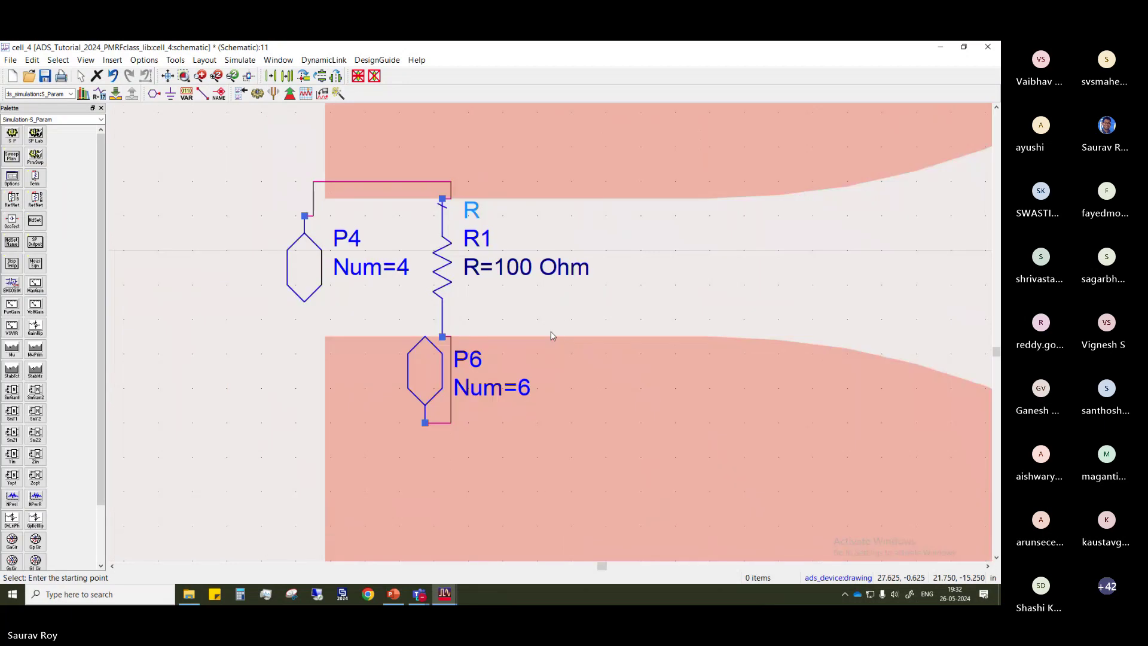
right_click(547, 331)
click(426, 381)
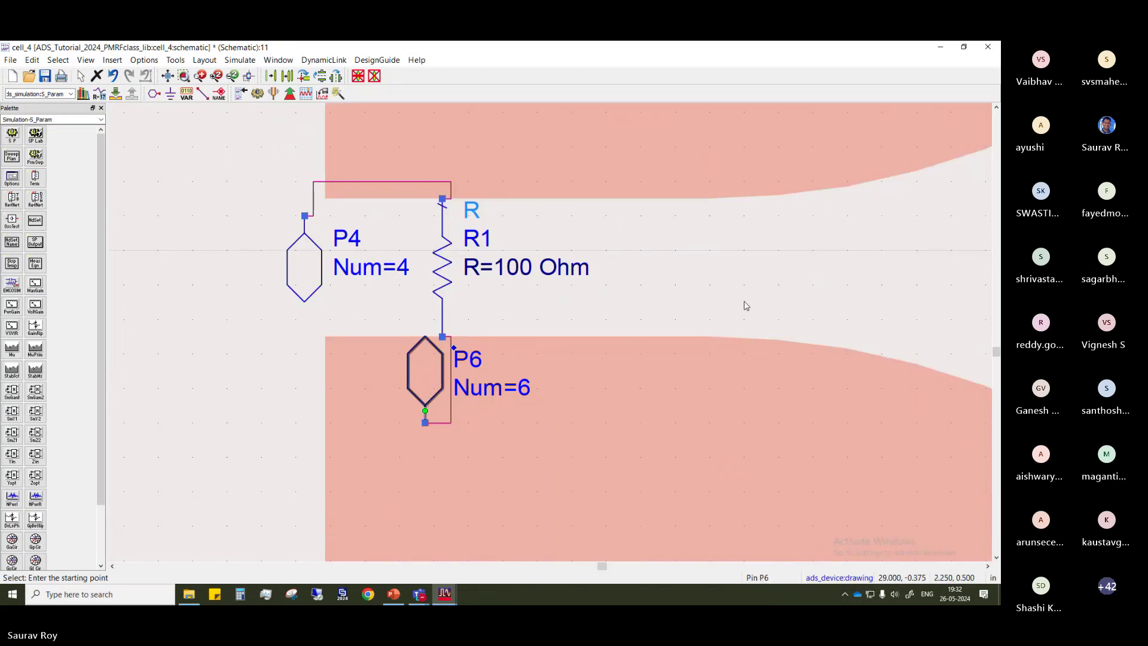
click(303, 258)
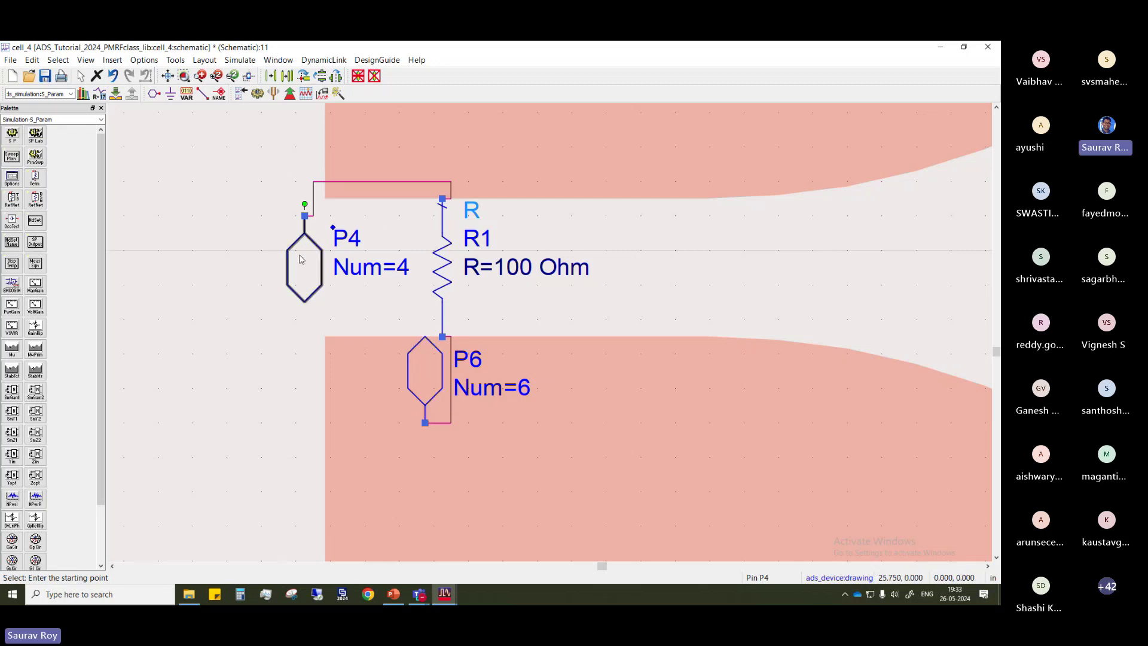
Delete port P4 beside the 100 Ohm resistor and look over the whole divider schematic
key(Delete)
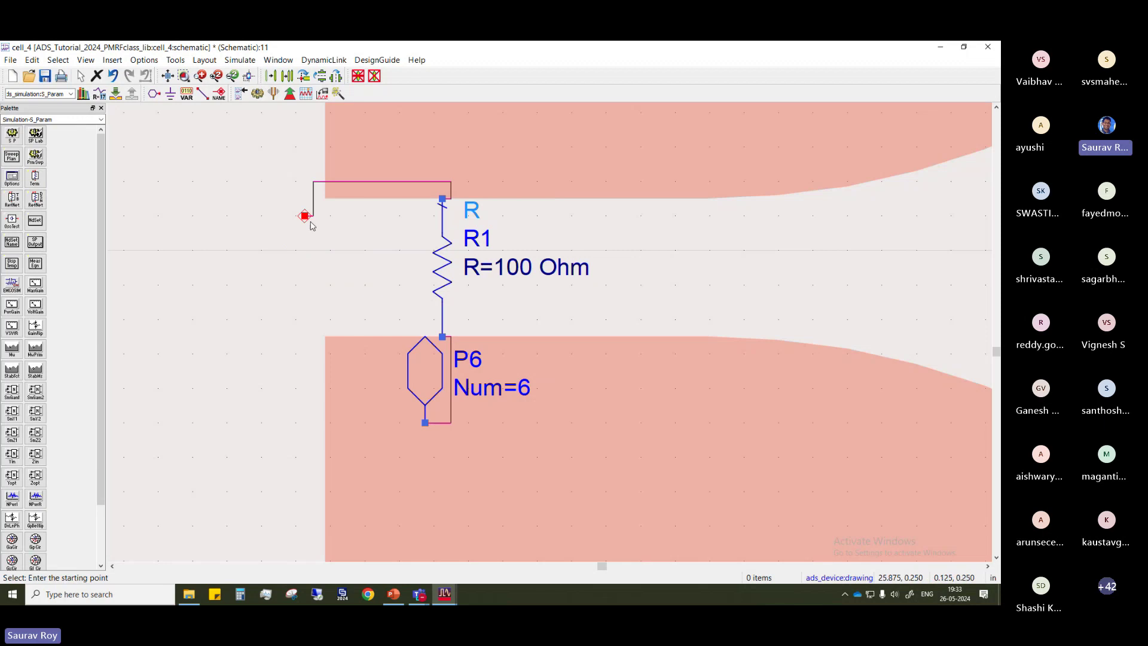
click(437, 241)
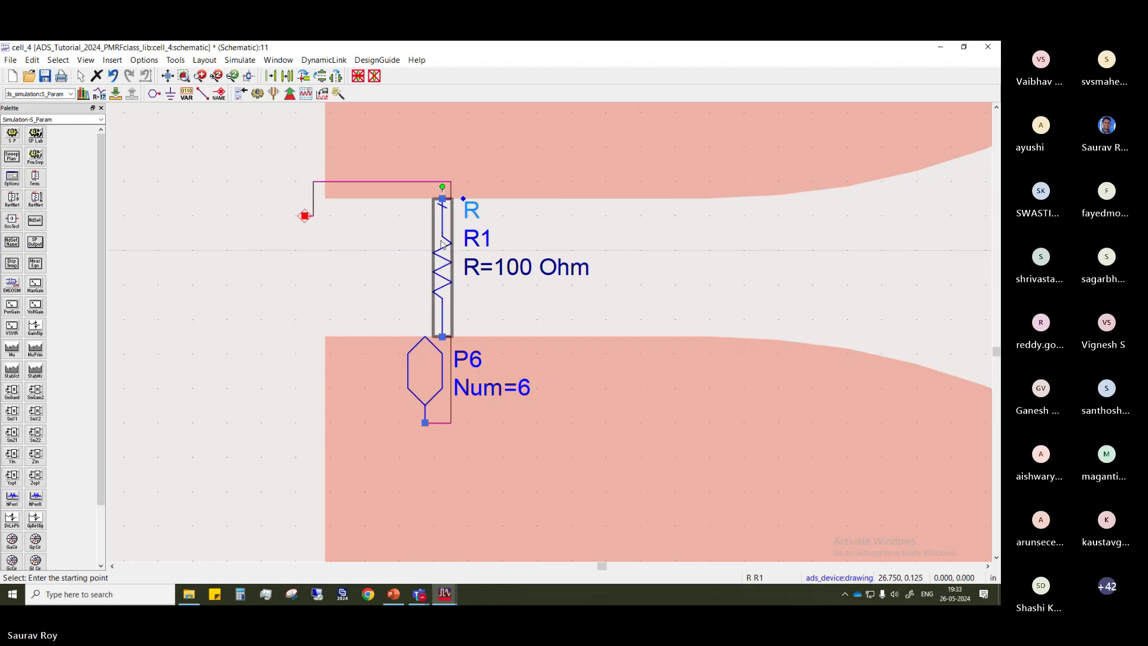
drag(437, 241, 371, 256)
drag(400, 221, 520, 222)
click(670, 247)
scroll(666, 254, up, 1)
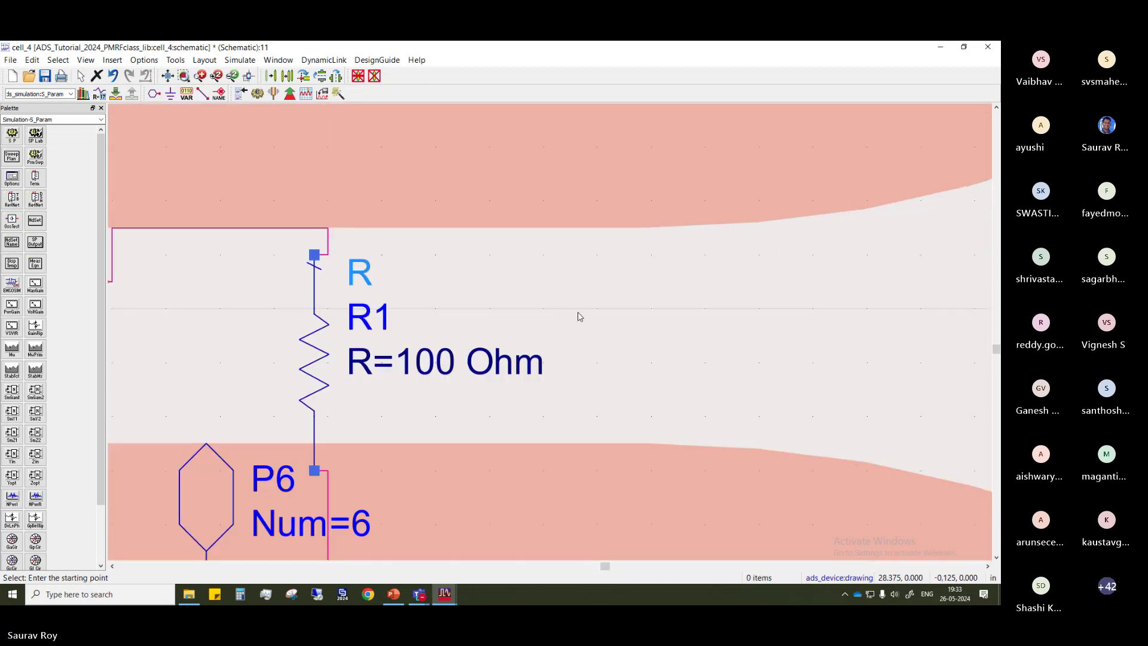
scroll(546, 333, down, 5)
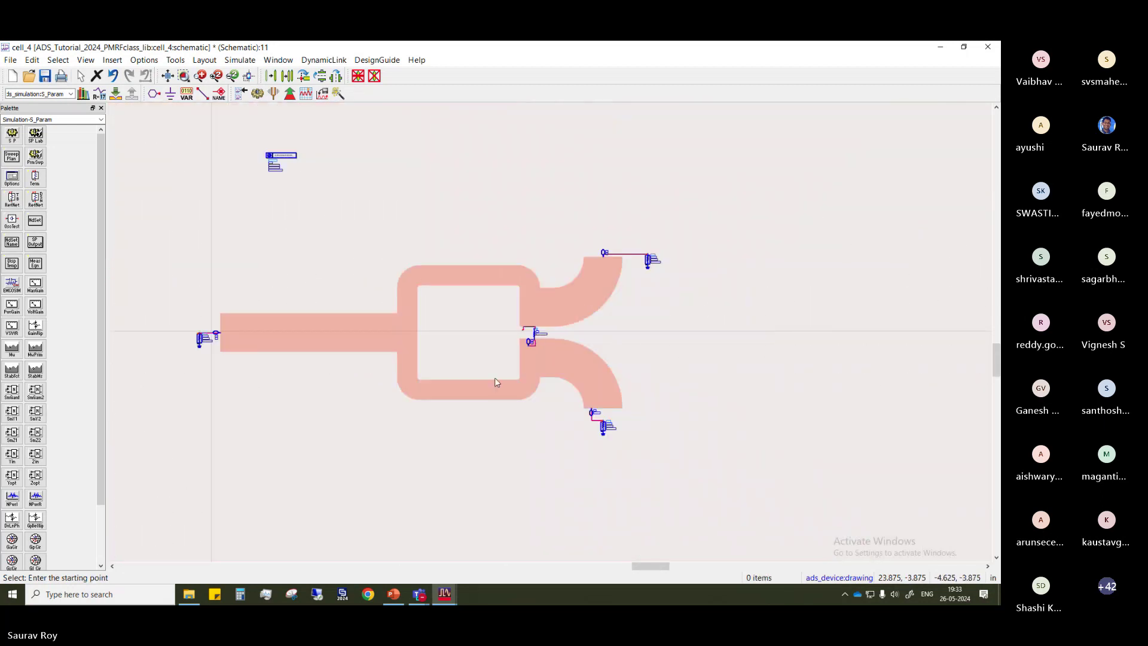
Minimize the cell_4 schematic, switch to the Microsoft Teams meeting and stop sharing the screen
click(940, 46)
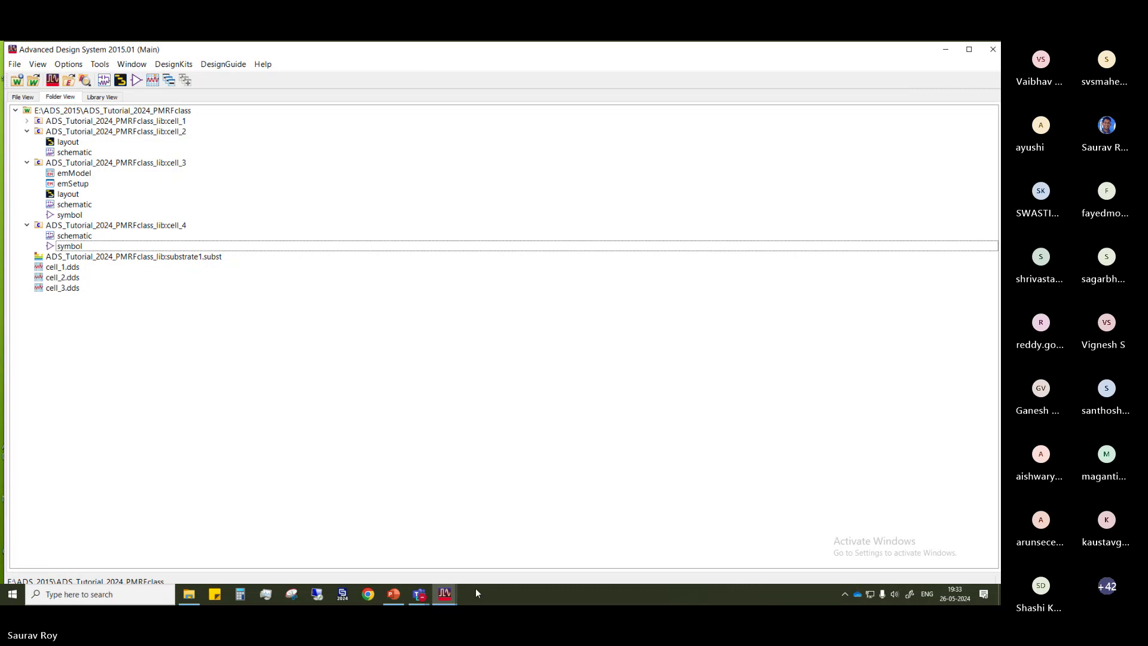
click(421, 597)
click(379, 549)
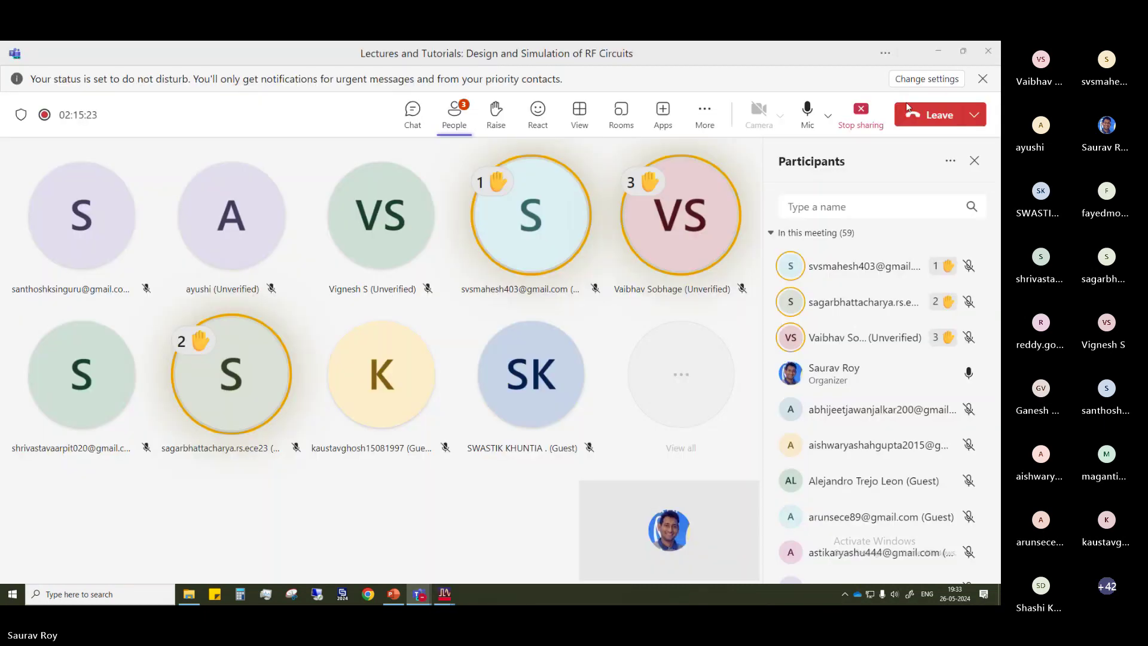
click(861, 112)
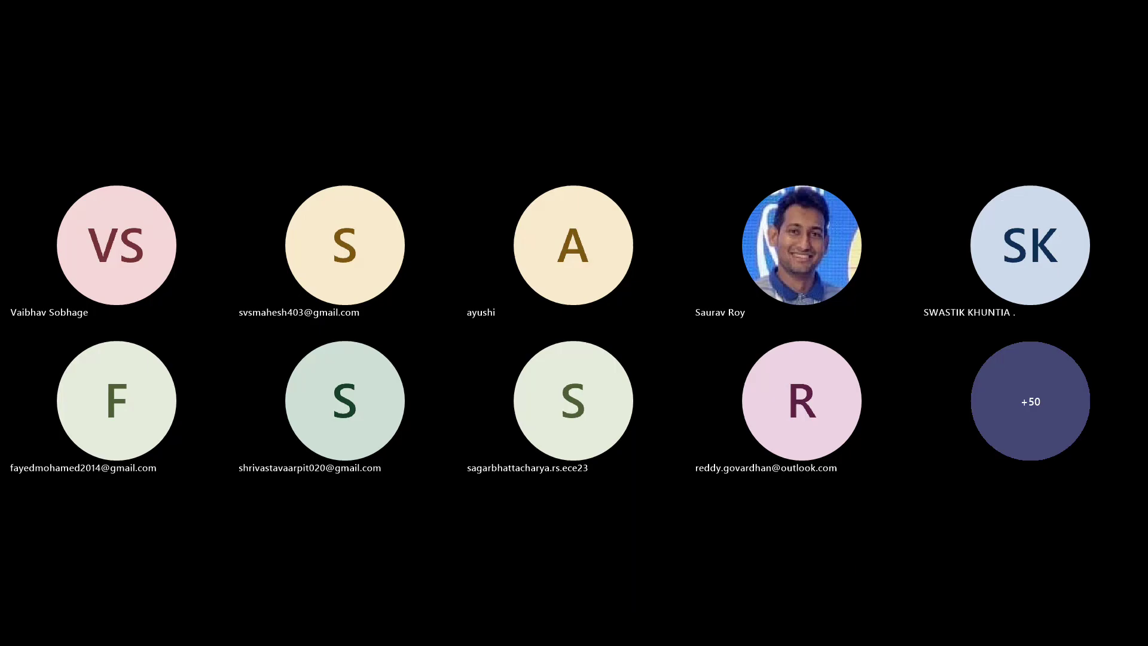
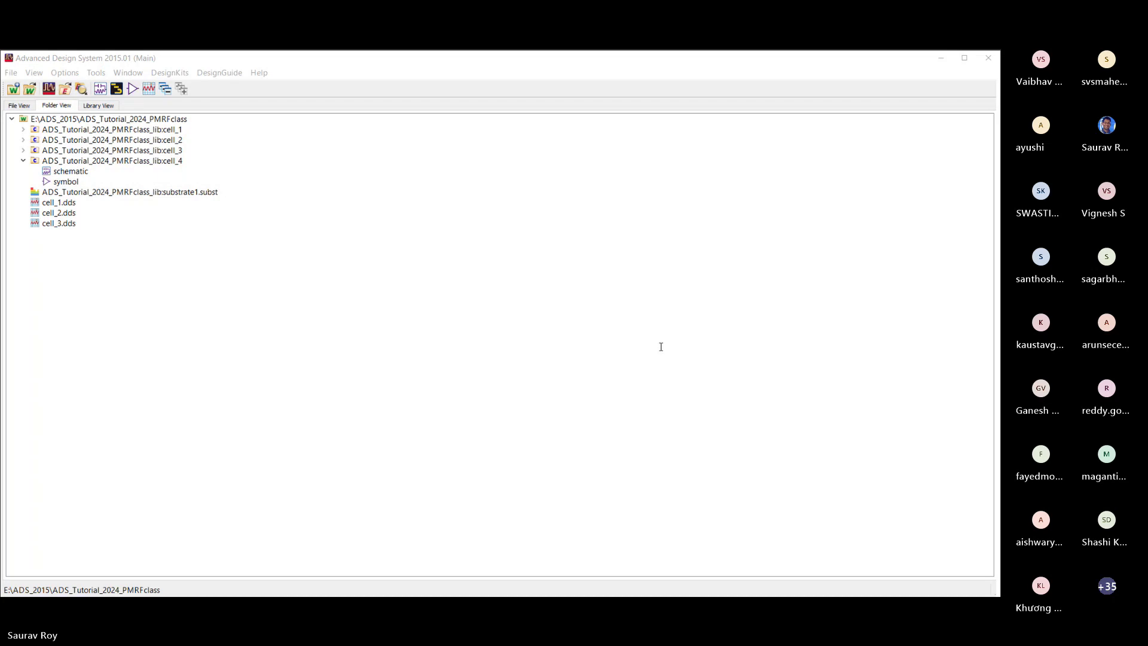
Create an additional schematic view named schematic1 under cell_3 in the ADS_Tutorial_2024_PMRFclass_lib library
click(242, 184)
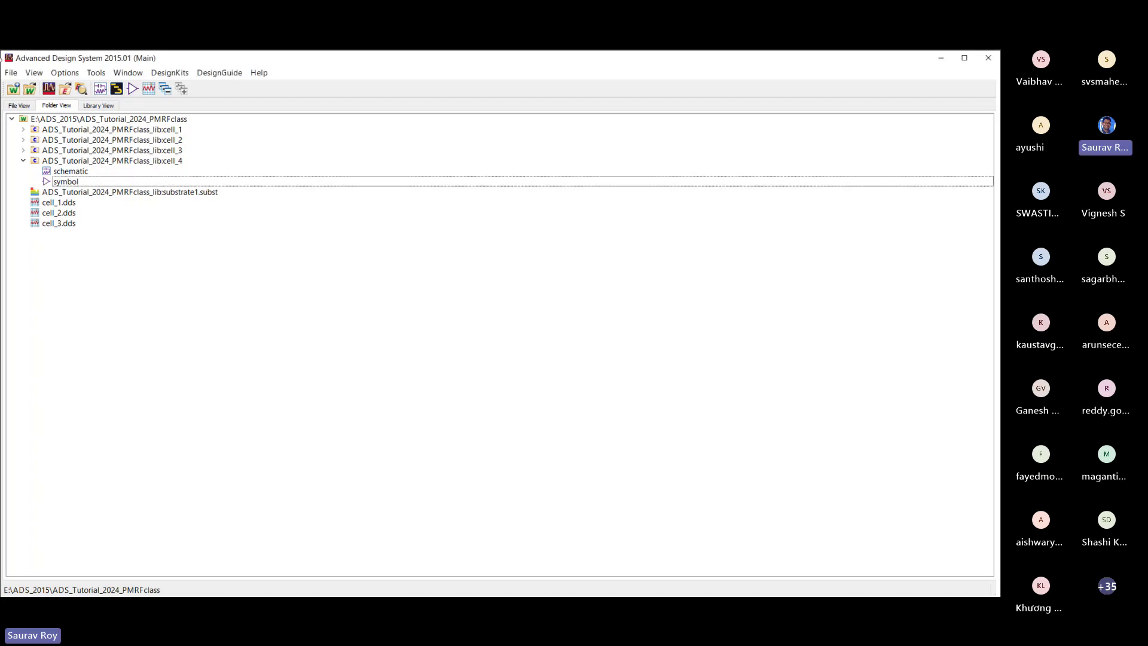
click(23, 160)
click(23, 150)
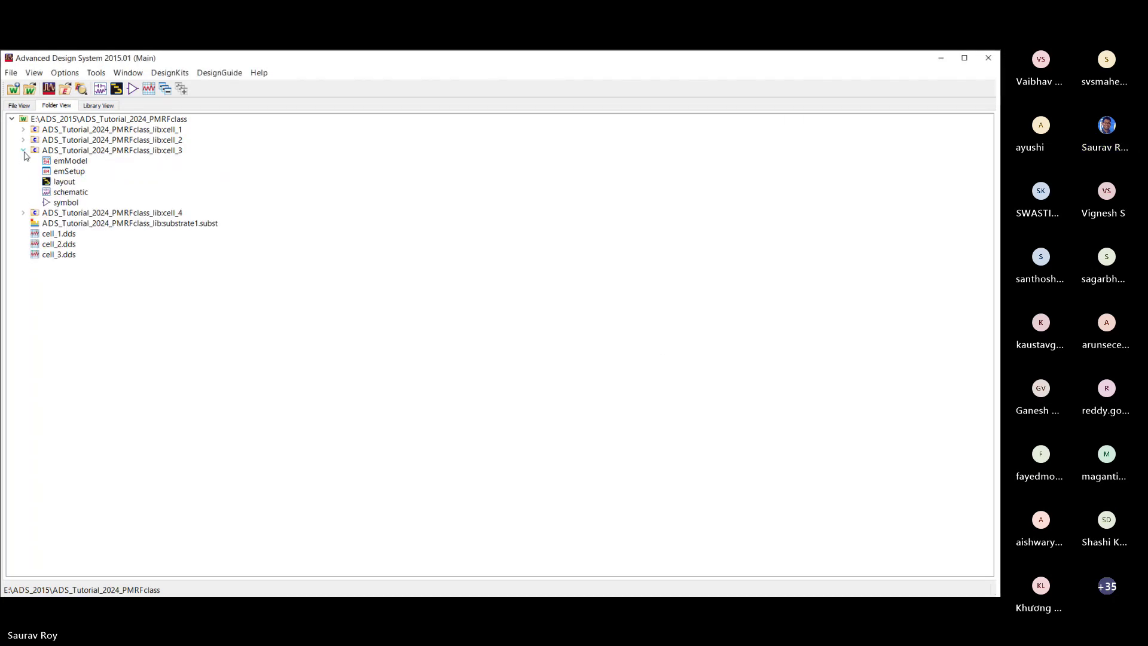
click(100, 151)
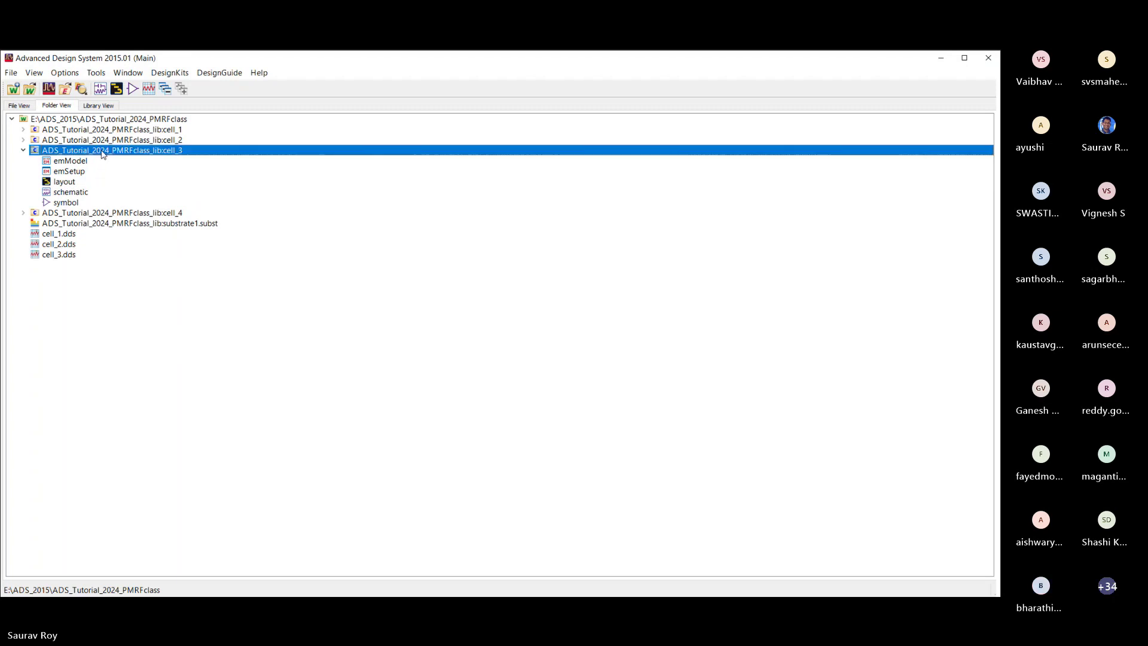
click(99, 89)
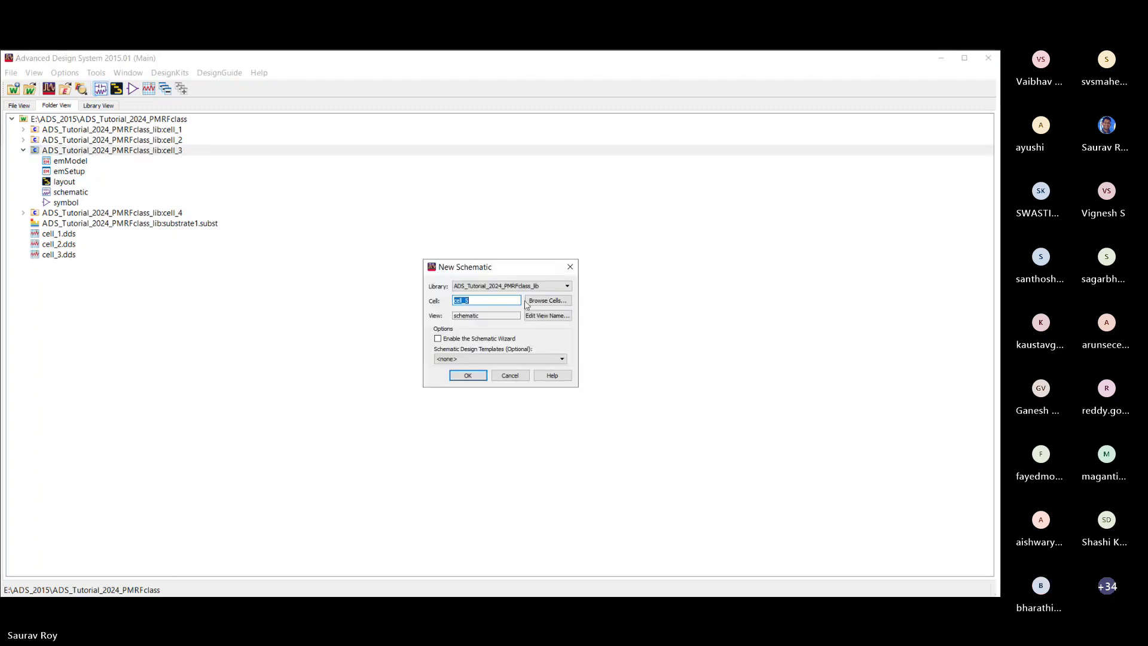
click(547, 302)
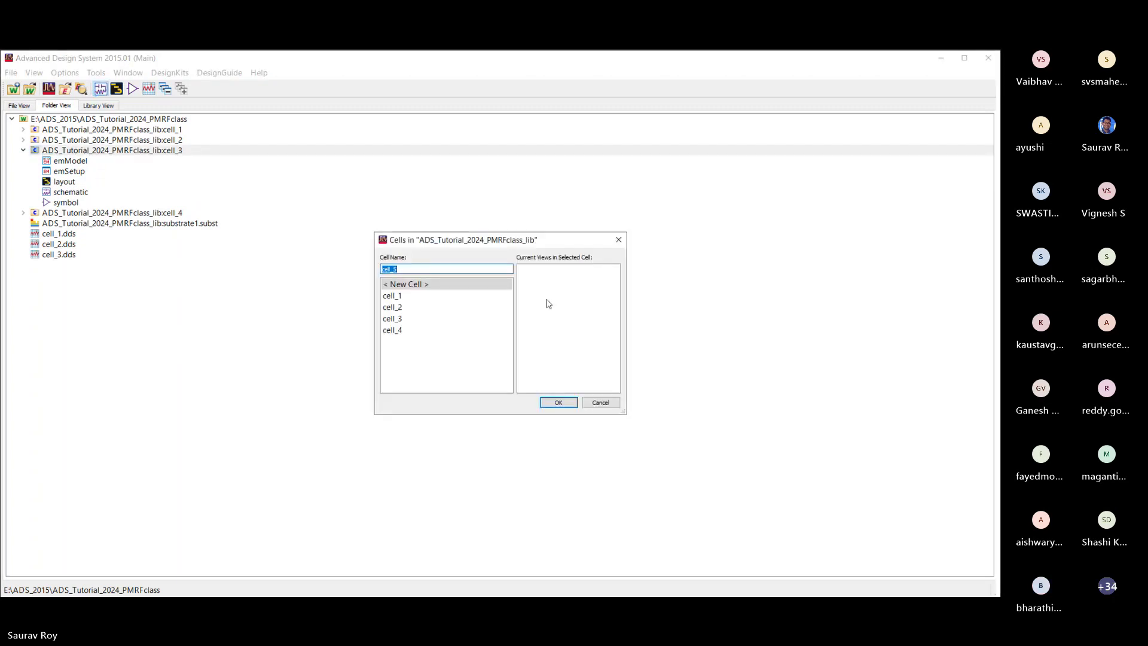
click(393, 318)
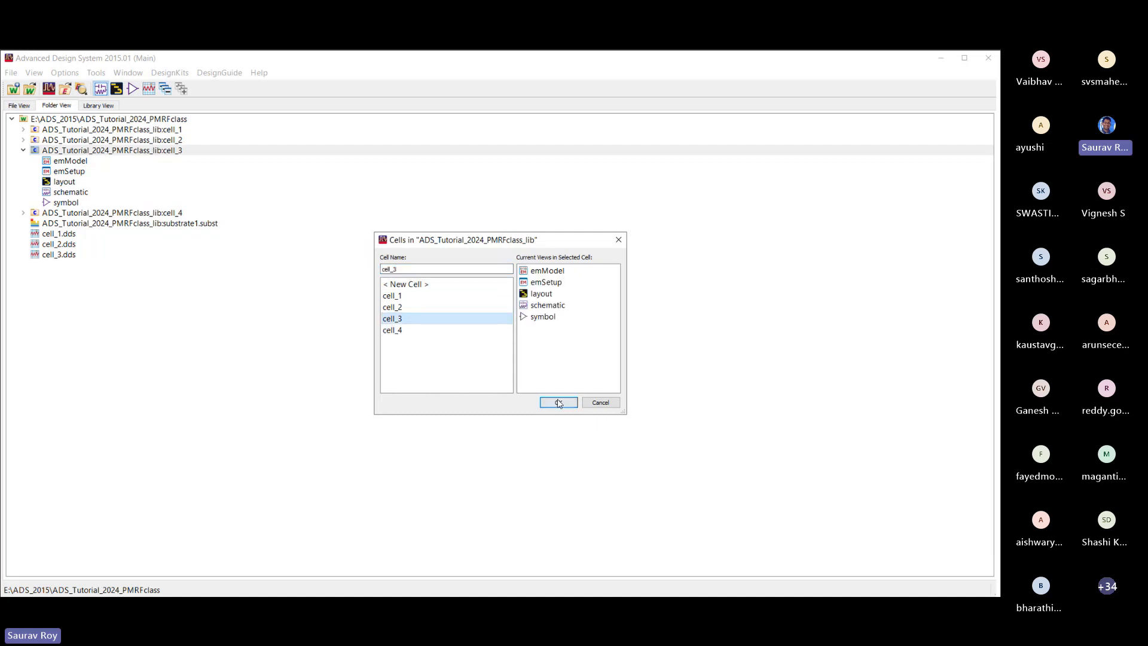
click(562, 306)
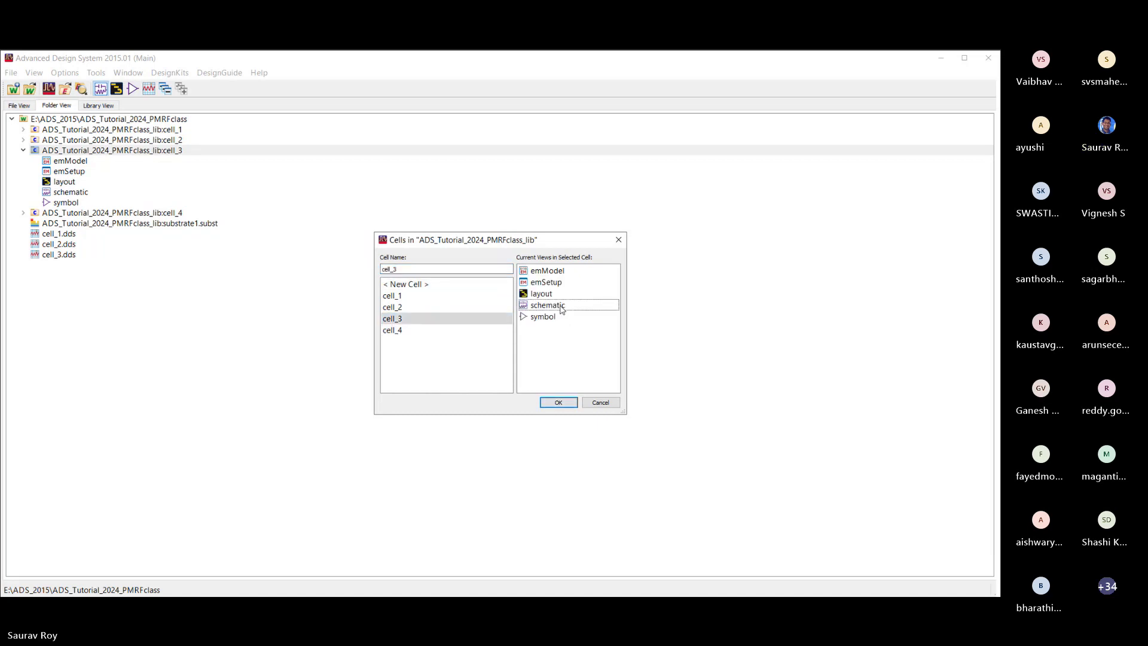
click(558, 402)
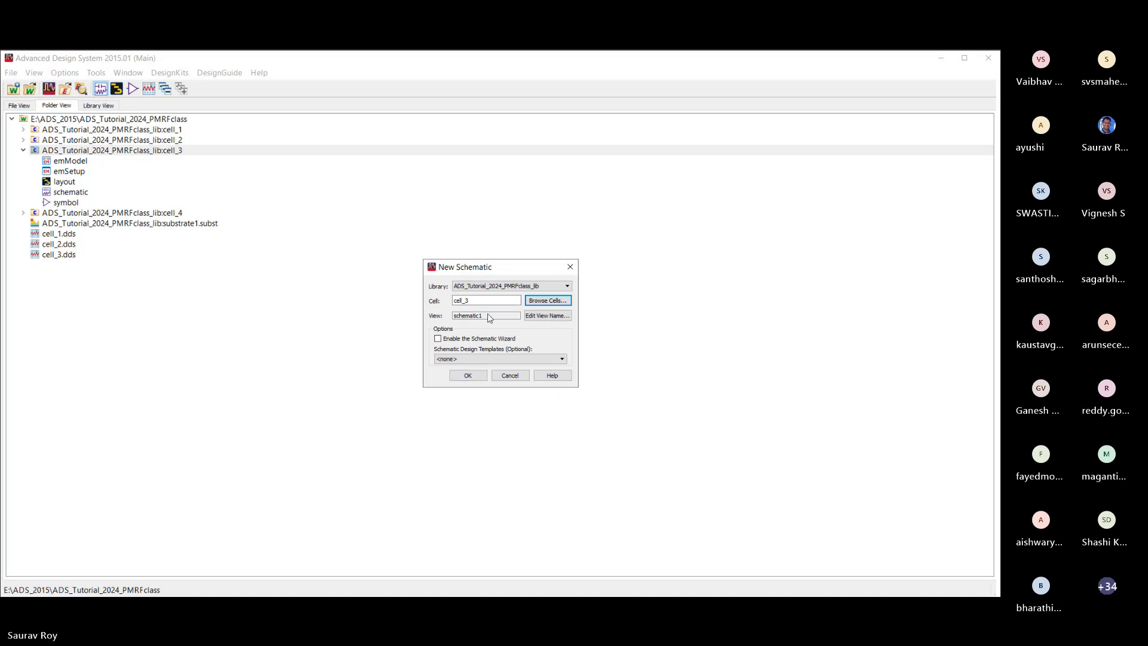
click(469, 376)
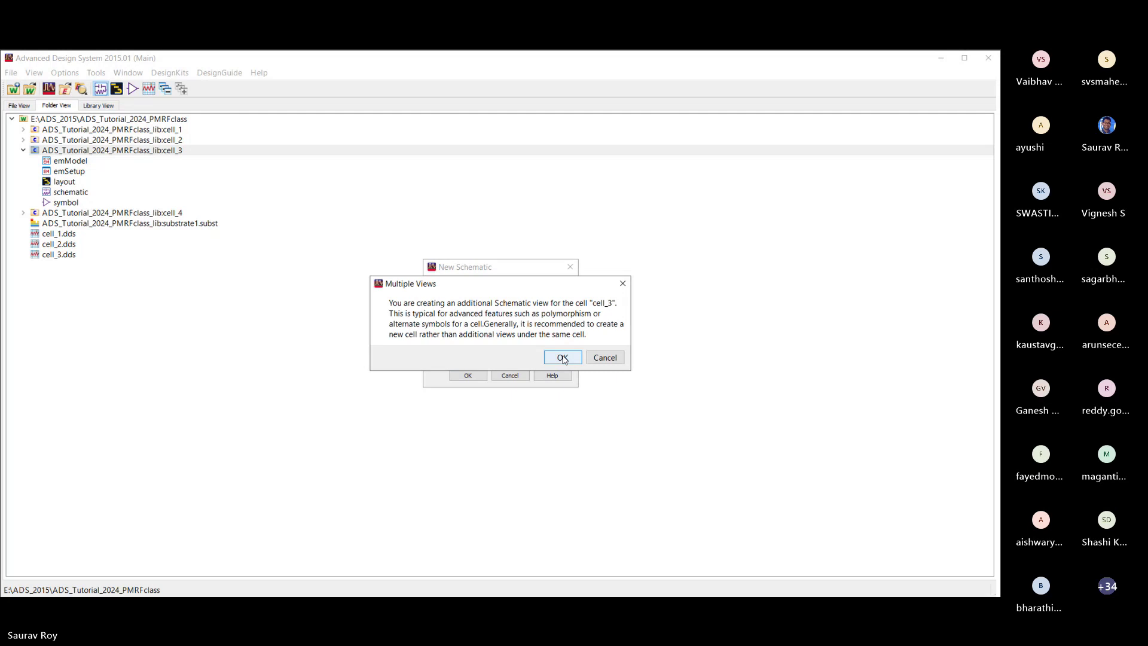
click(562, 358)
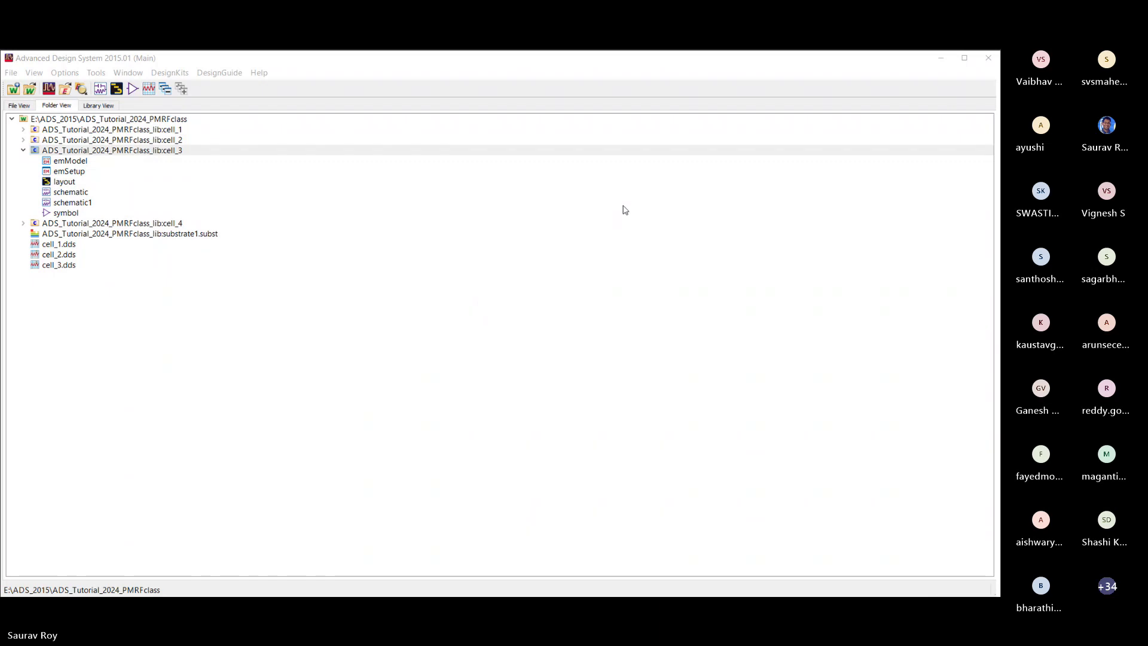
Try to place the cell_3 symbol from the workspace tree into the new schematic1 view
click(67, 214)
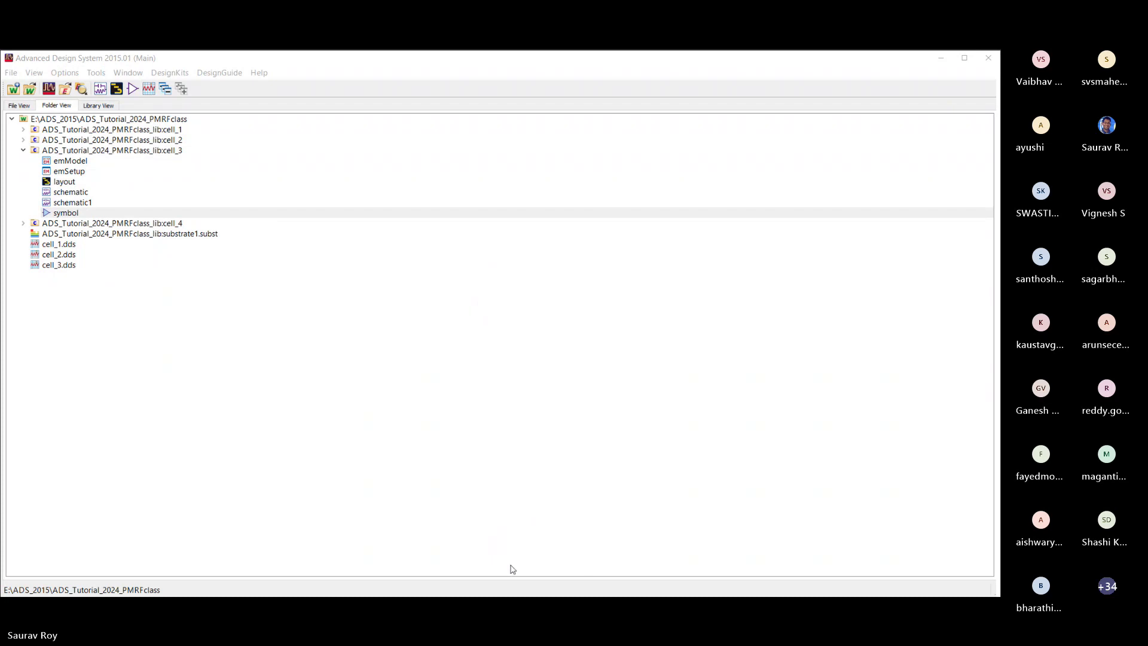
drag(73, 211, 502, 561)
click(67, 214)
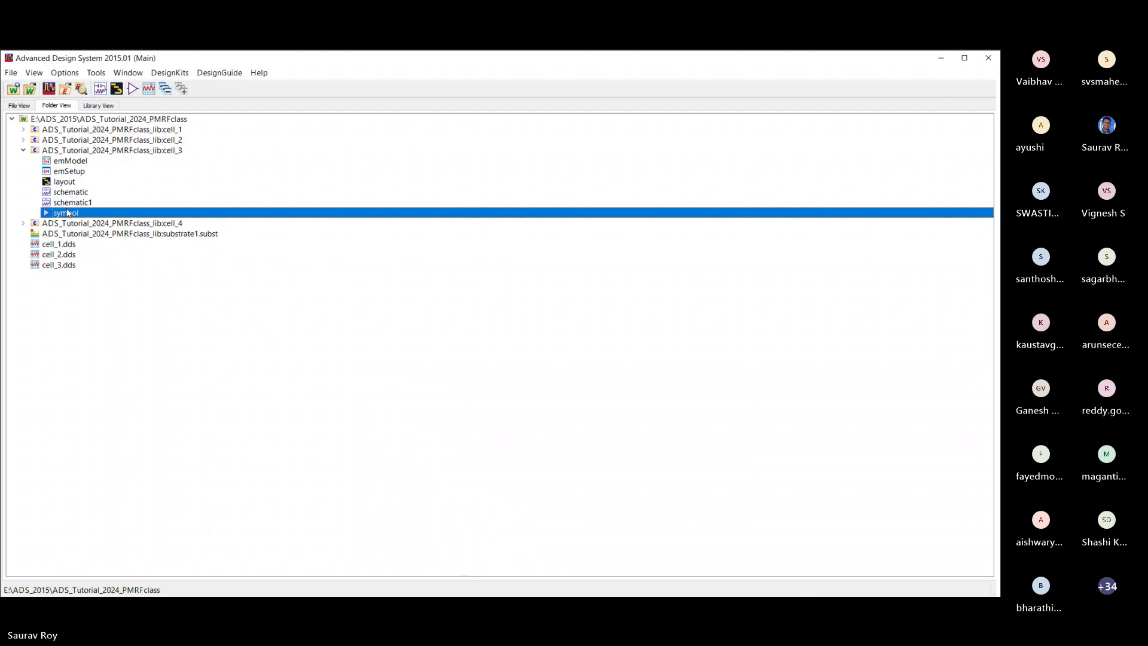
click(66, 213)
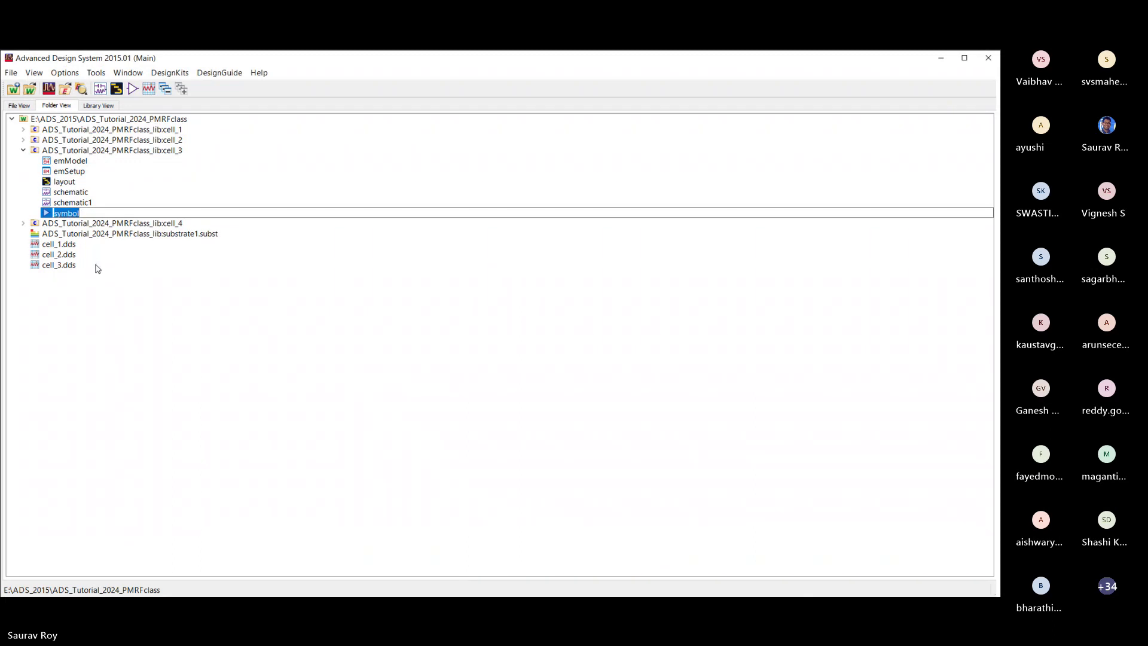
key(Return)
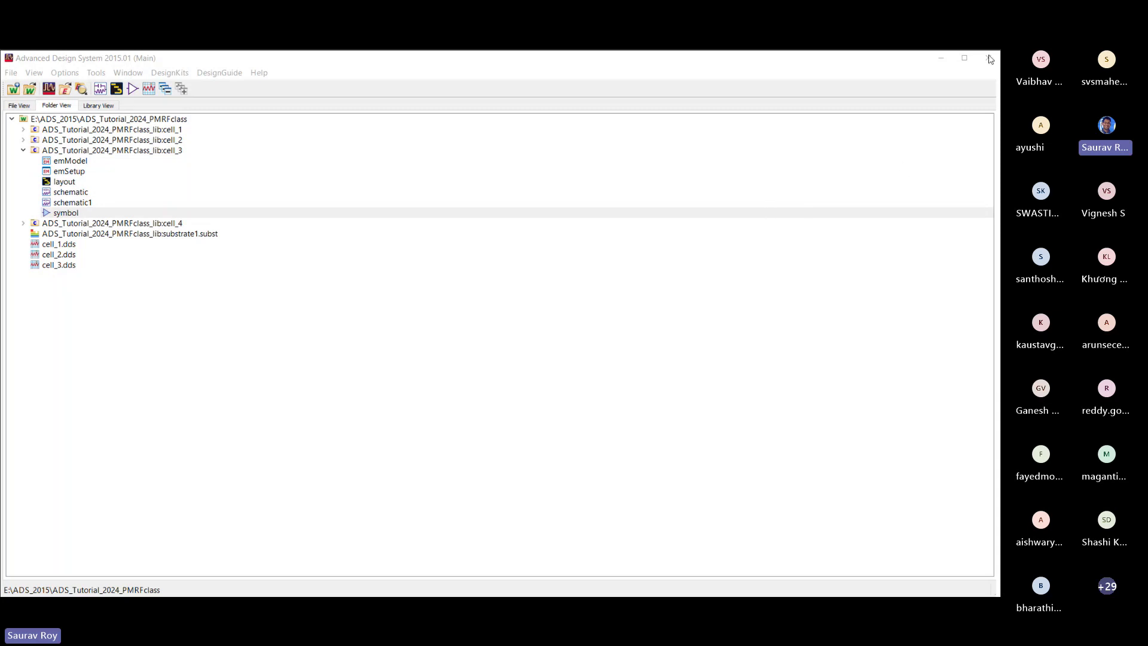
click(562, 344)
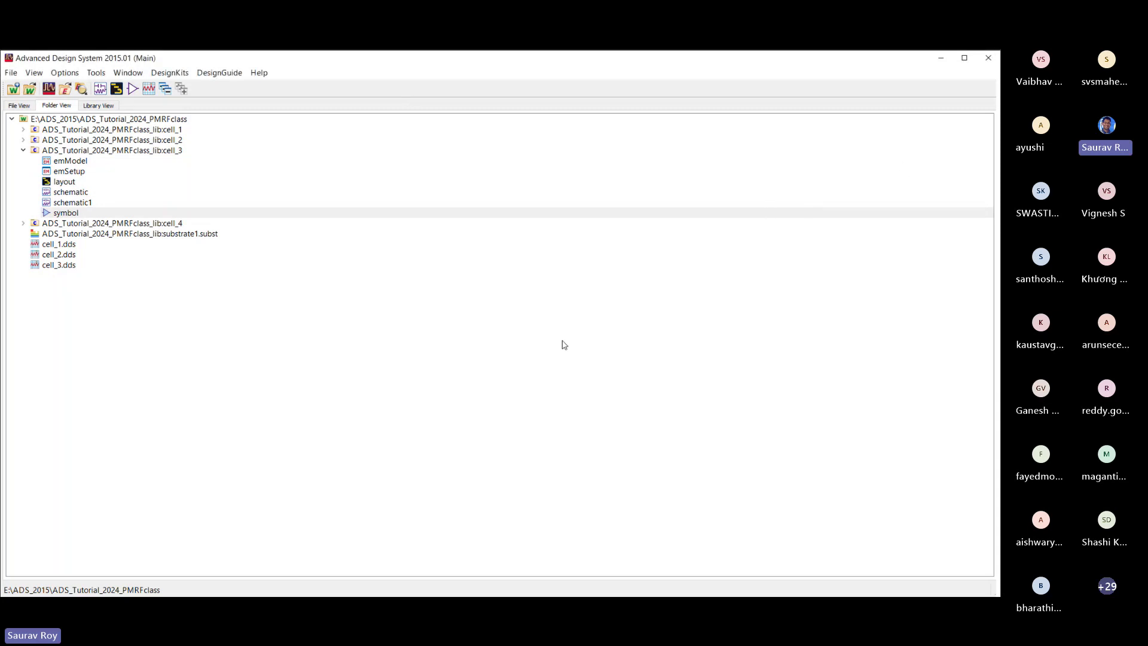
Delete the extra schematic1 view of cell_3 from disk
click(69, 203)
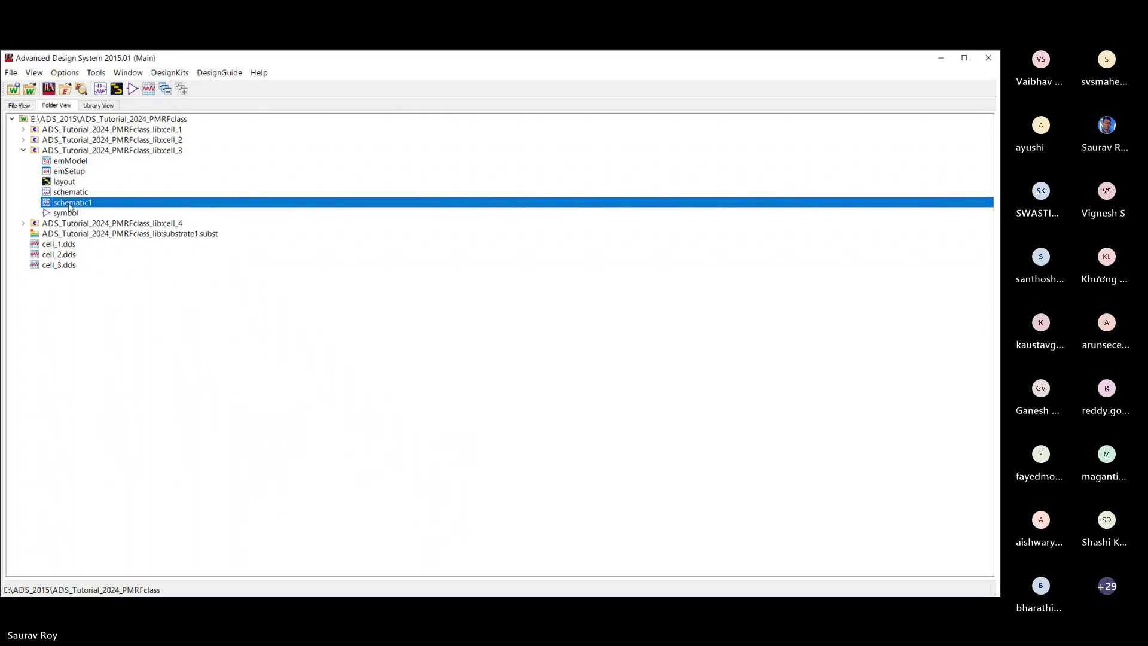
click(23, 223)
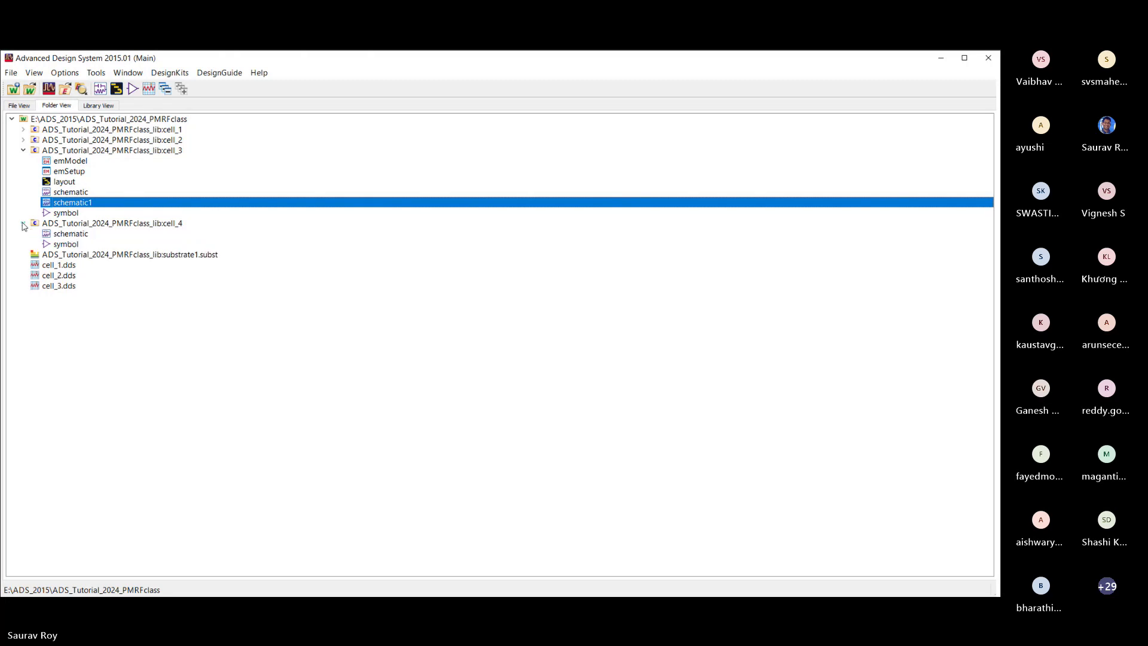
click(71, 234)
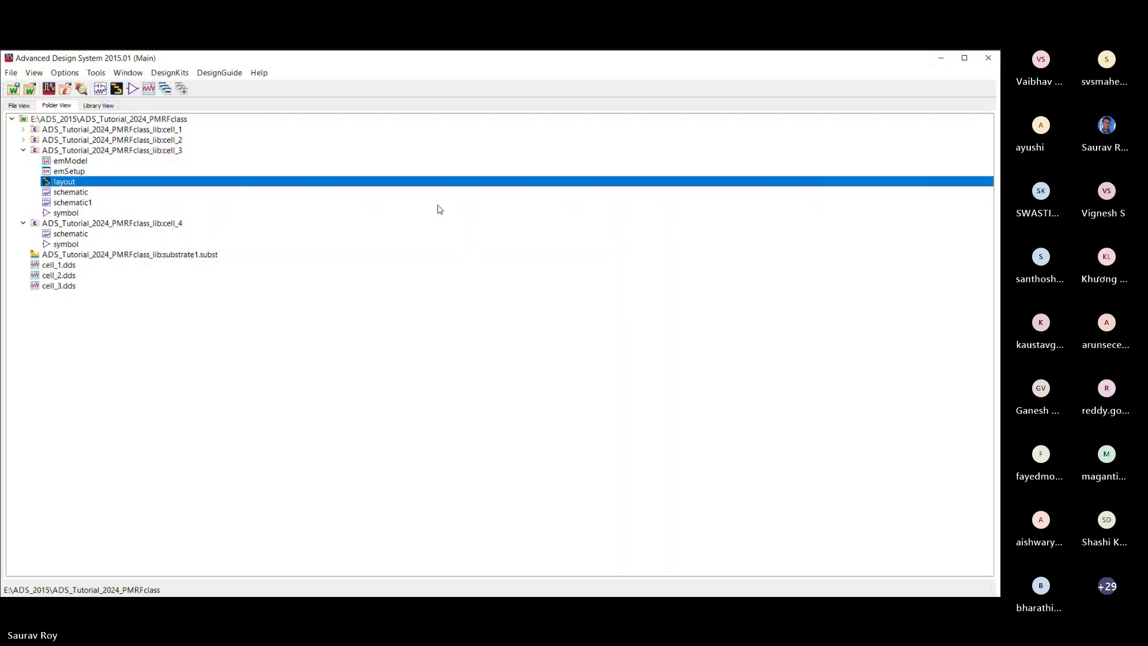
click(71, 204)
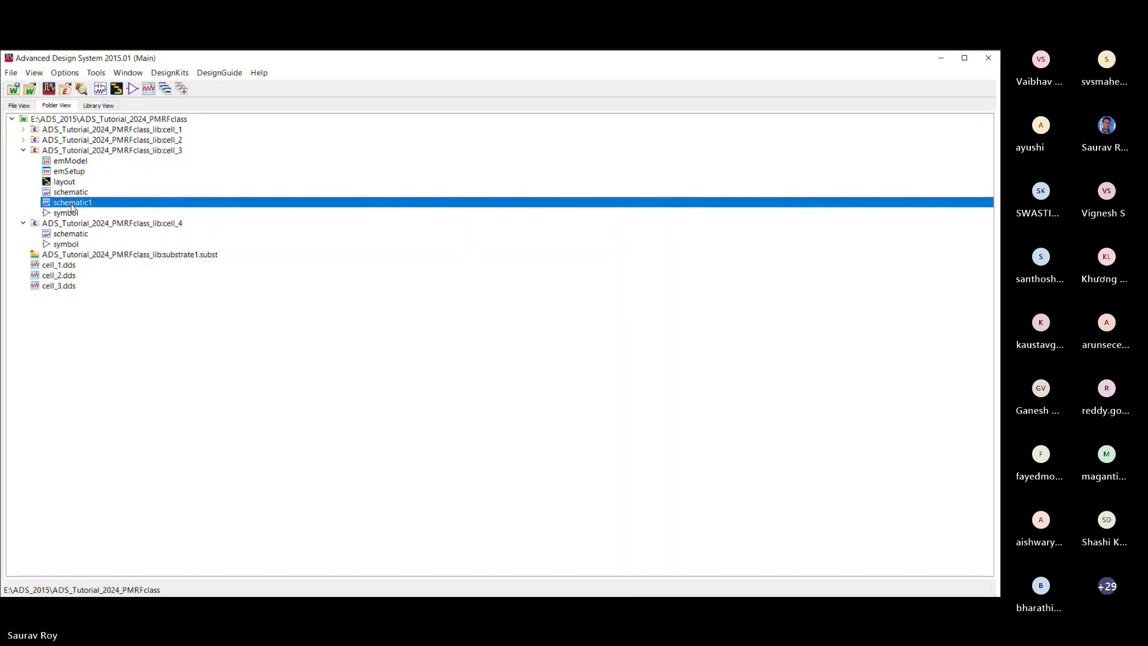
key(Delete)
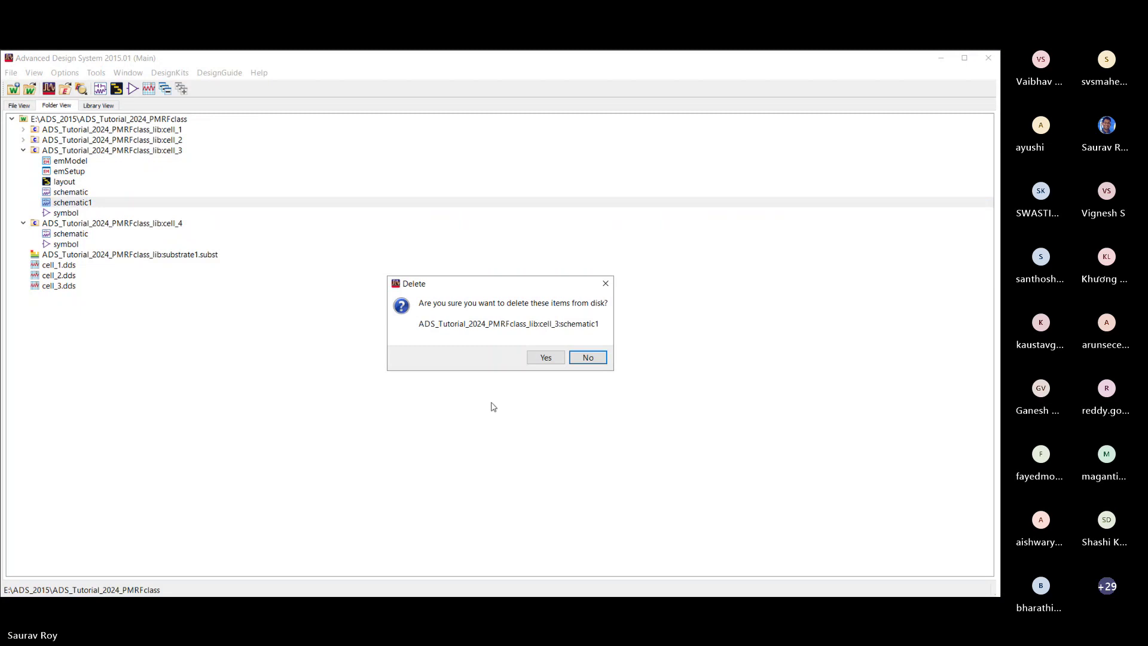
click(547, 358)
Delete cell_4 with its schematic and symbol views from the workspace
click(81, 215)
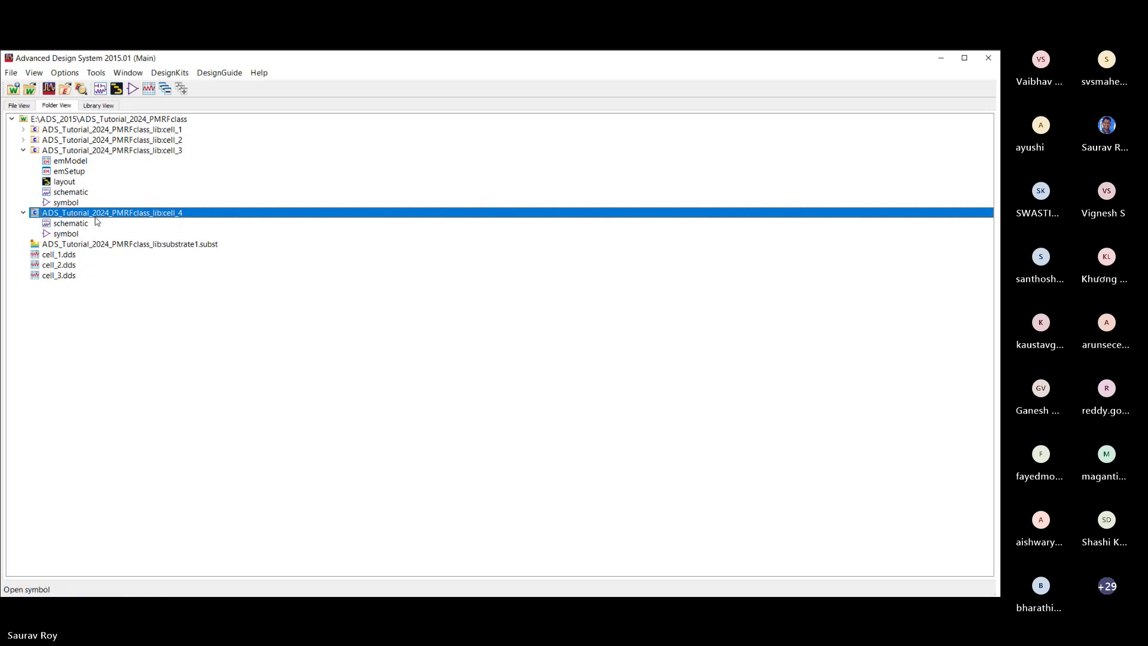
click(407, 325)
click(117, 214)
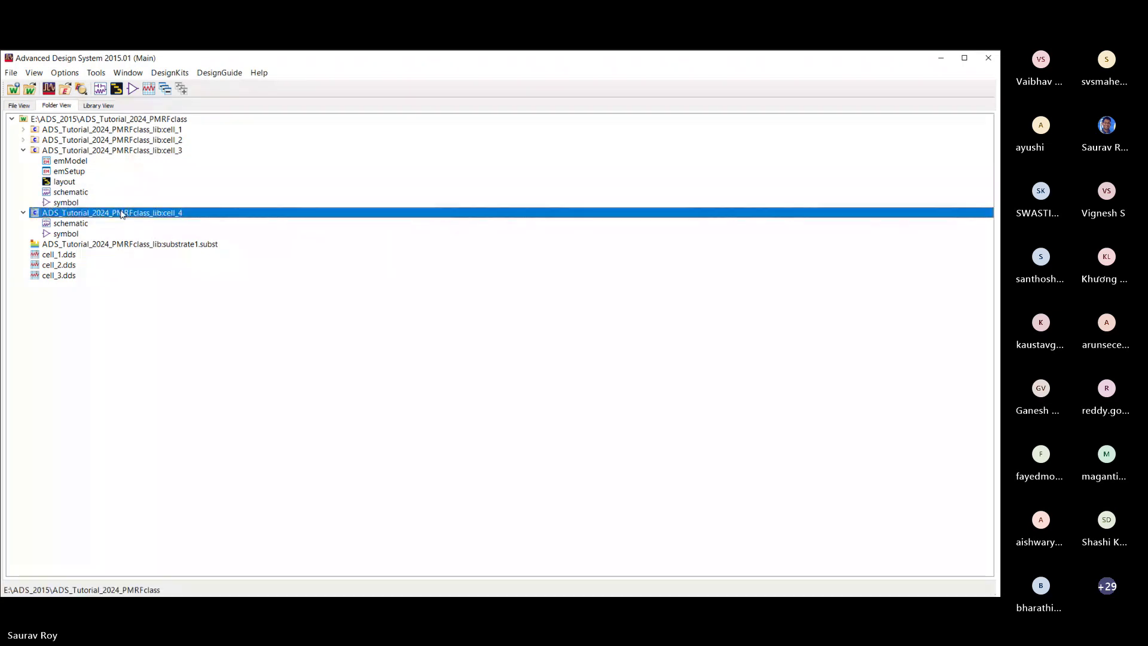
key(Delete)
click(545, 357)
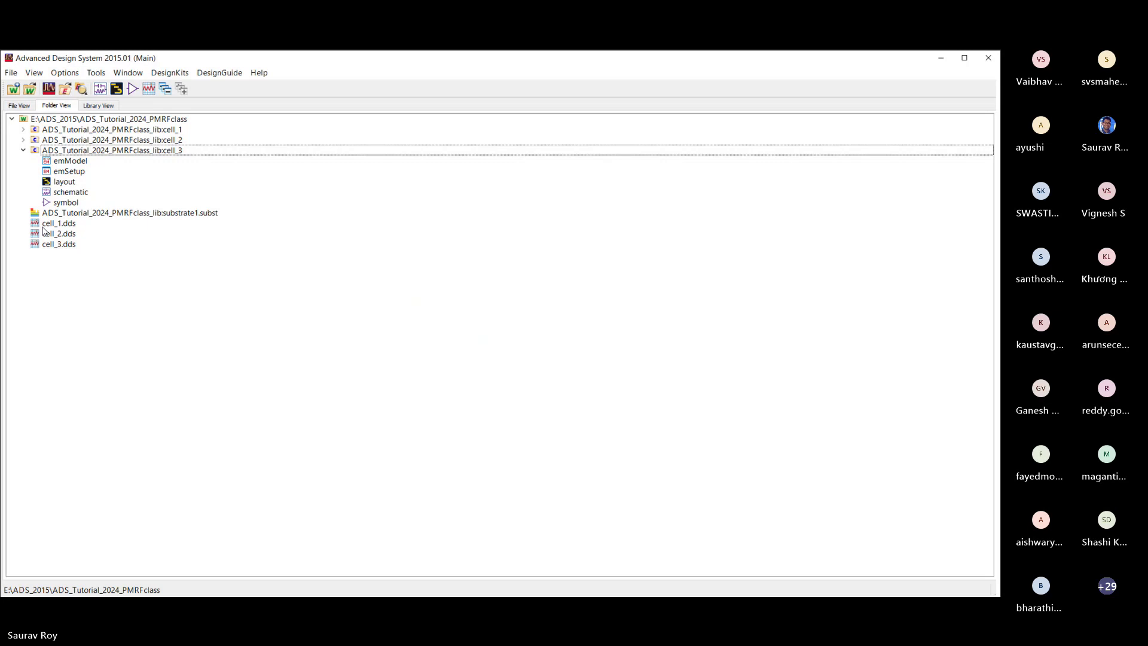
Delete the symbol view of cell_3 from disk and open the cell's layout
click(66, 203)
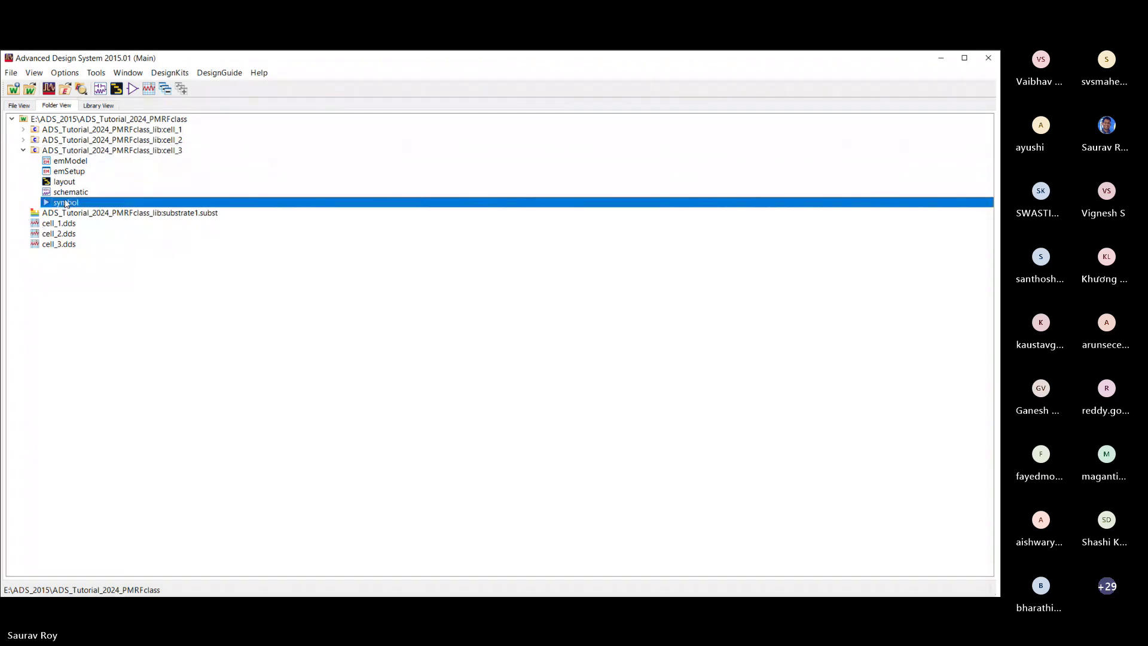
key(Delete)
key(Escape)
key(Delete)
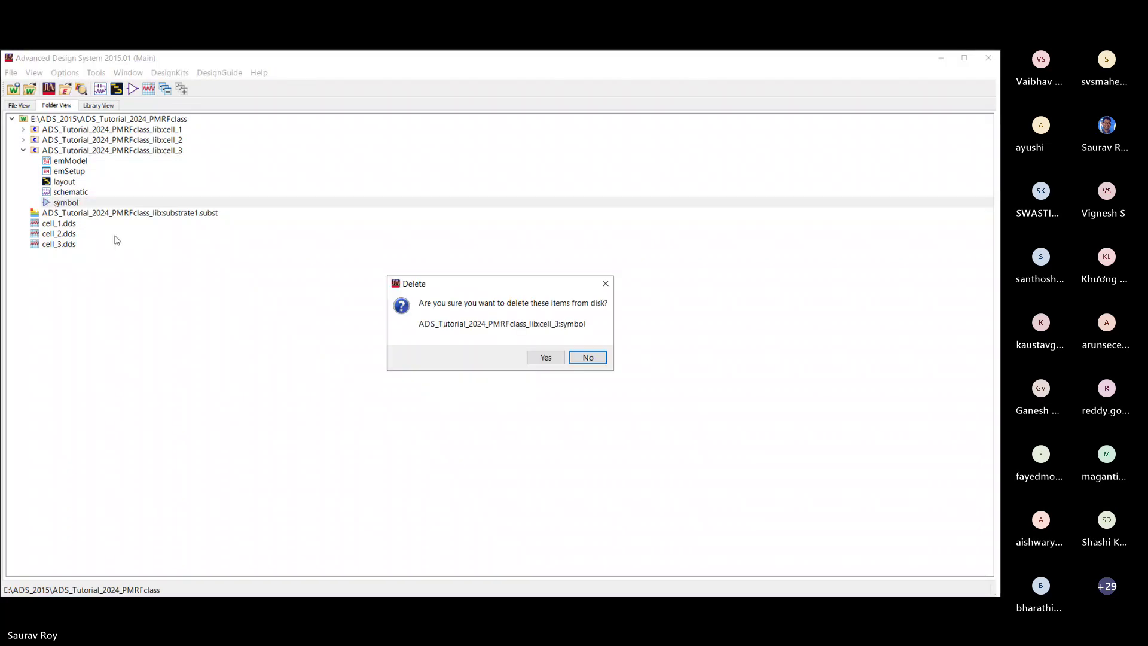
click(541, 357)
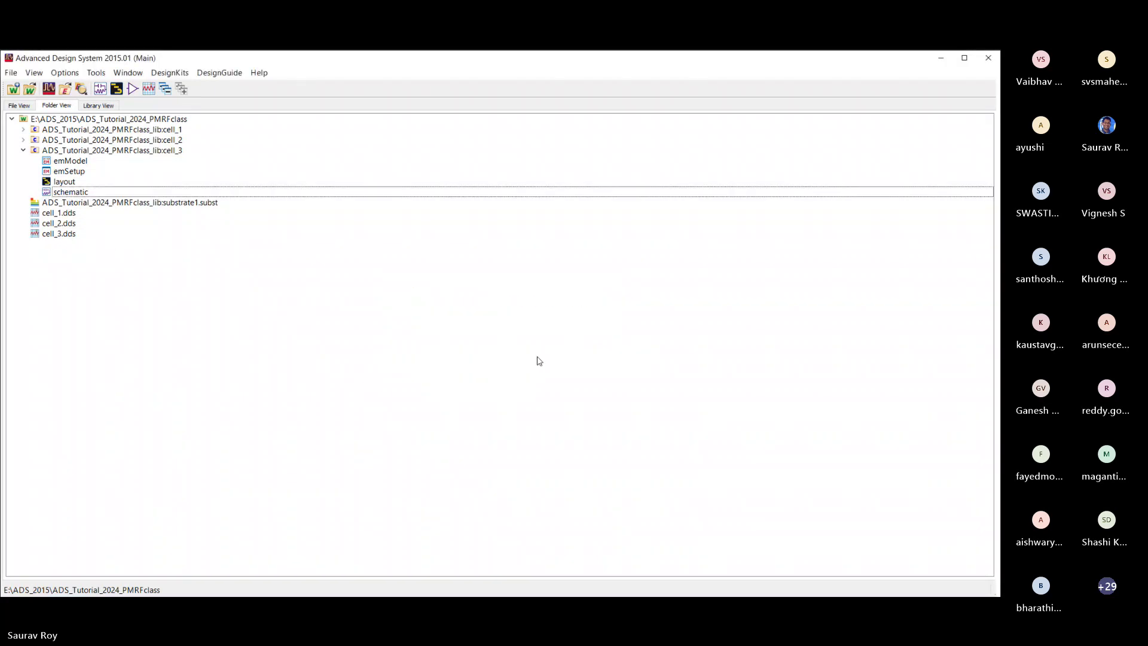
double_click(65, 182)
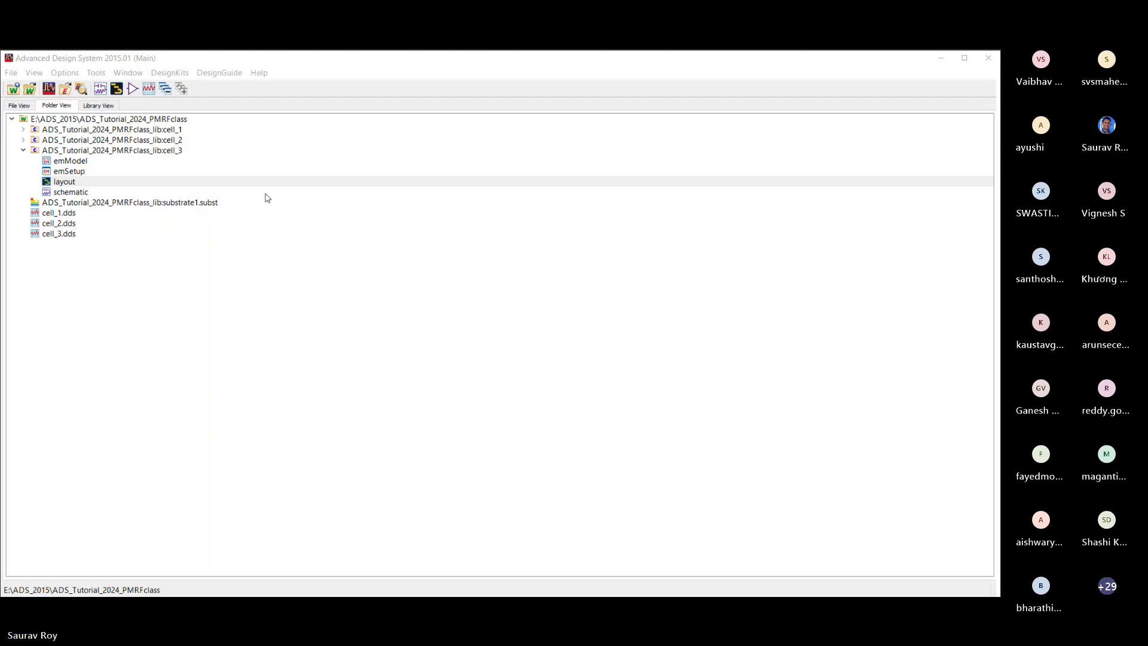
Open the EM setup of cell_3 and create a new symbol view for the cell
click(978, 61)
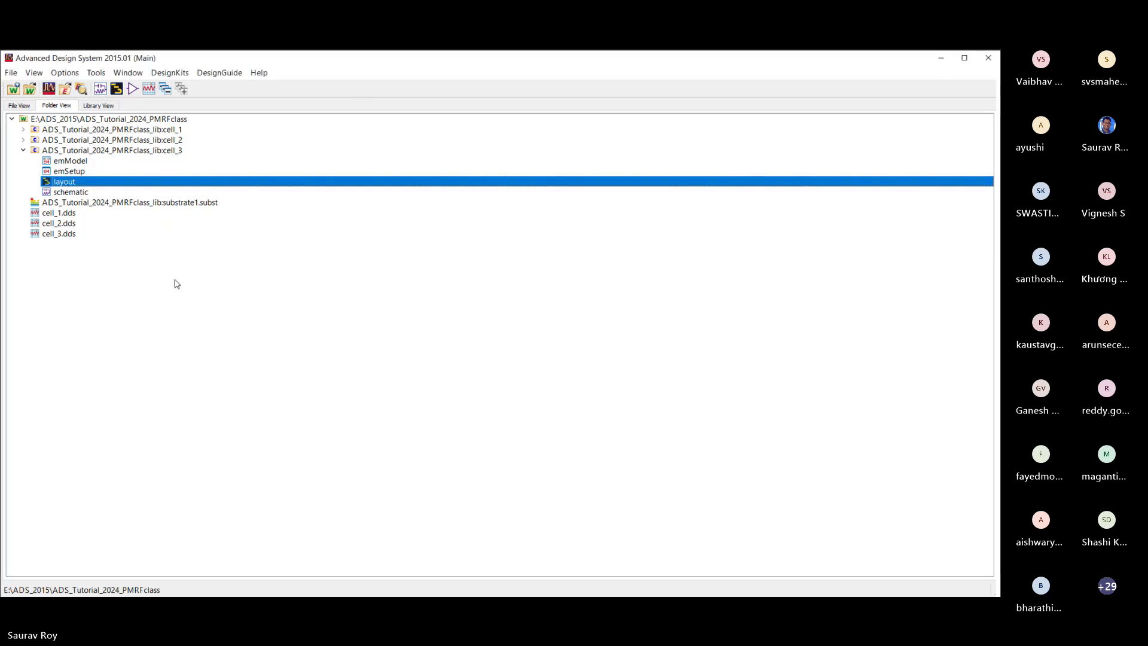
click(75, 161)
click(585, 194)
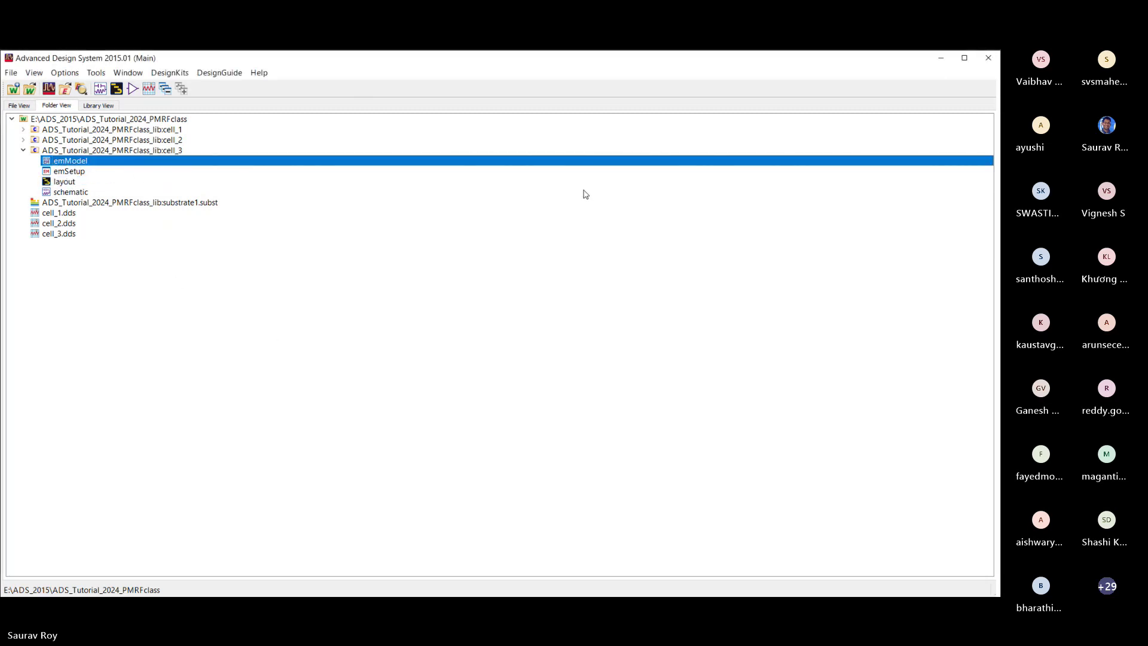
click(67, 172)
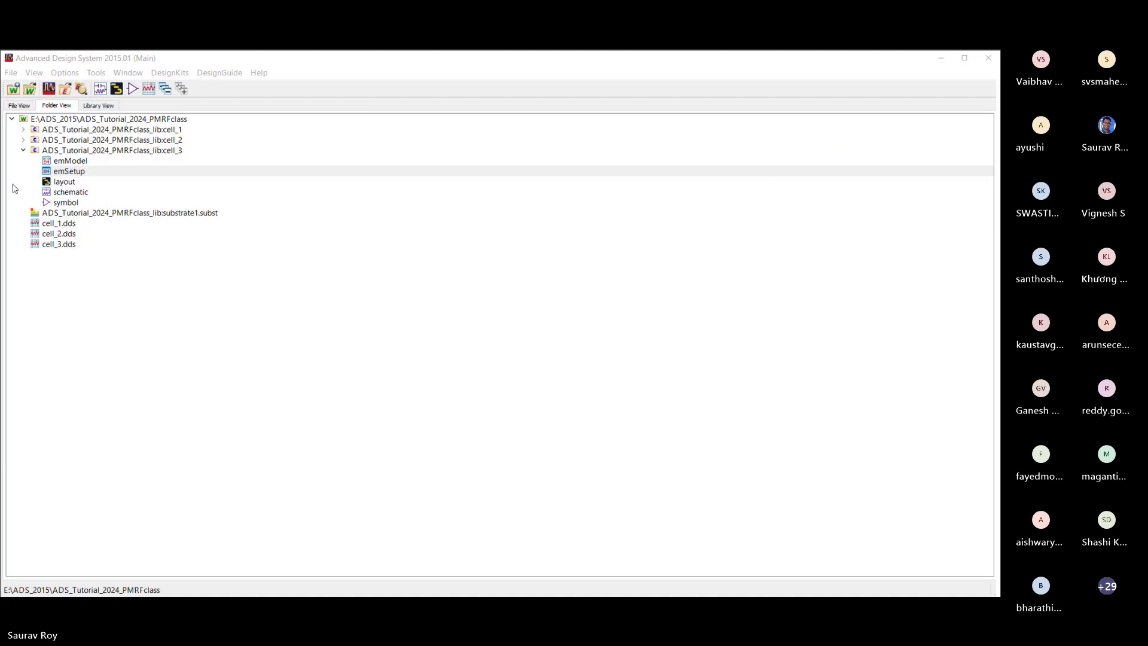
Start a new schematic in ADS_Tutorial_2024_PMRFclass_lib with cell_3 selected, accepting the creation of an additional schematic view
click(67, 205)
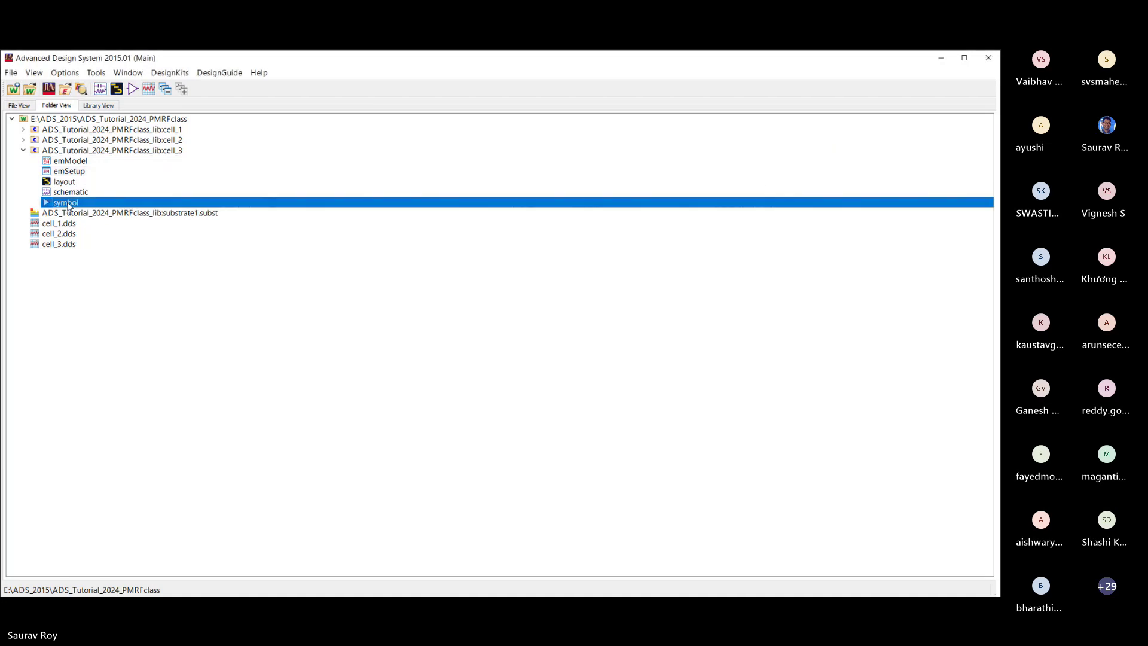
click(102, 270)
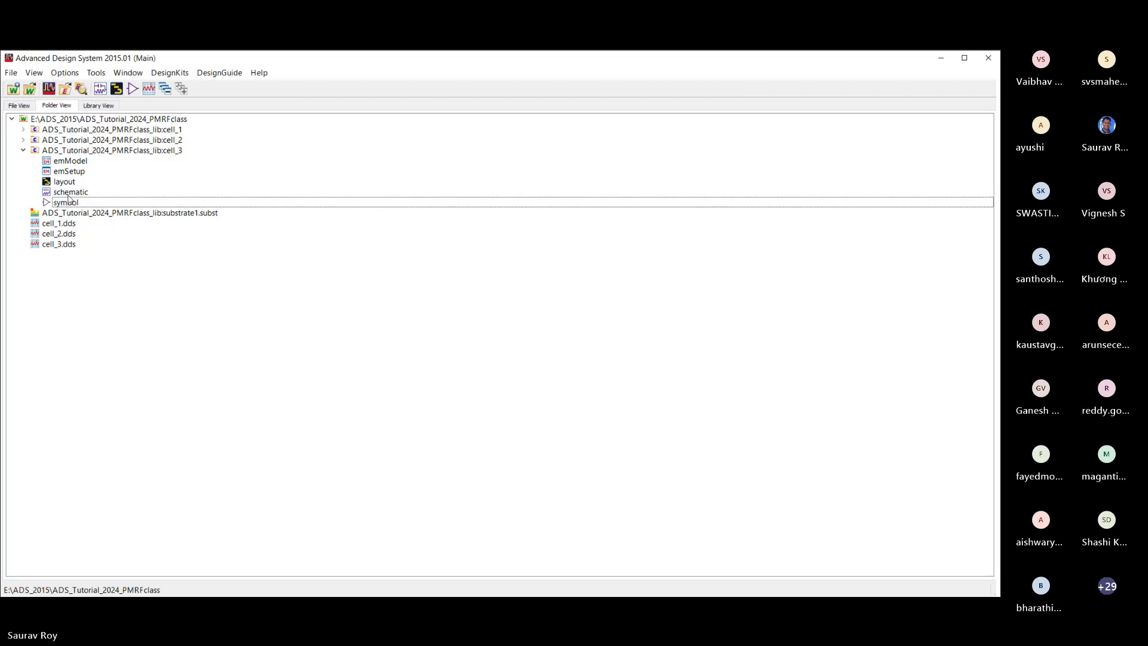
click(80, 152)
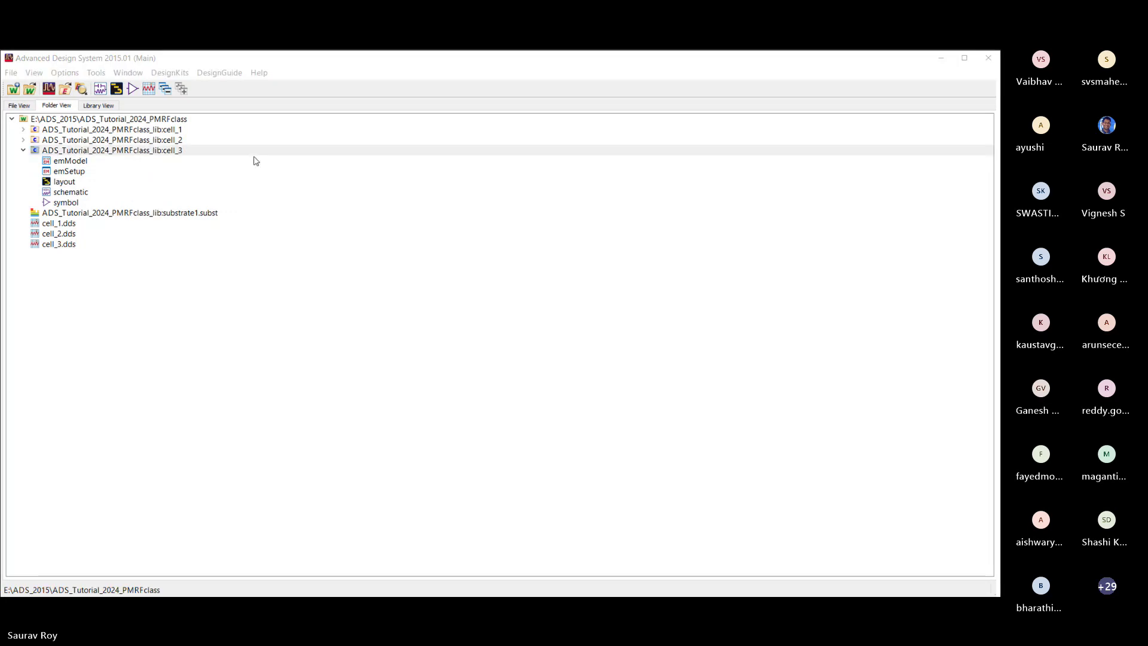
click(451, 77)
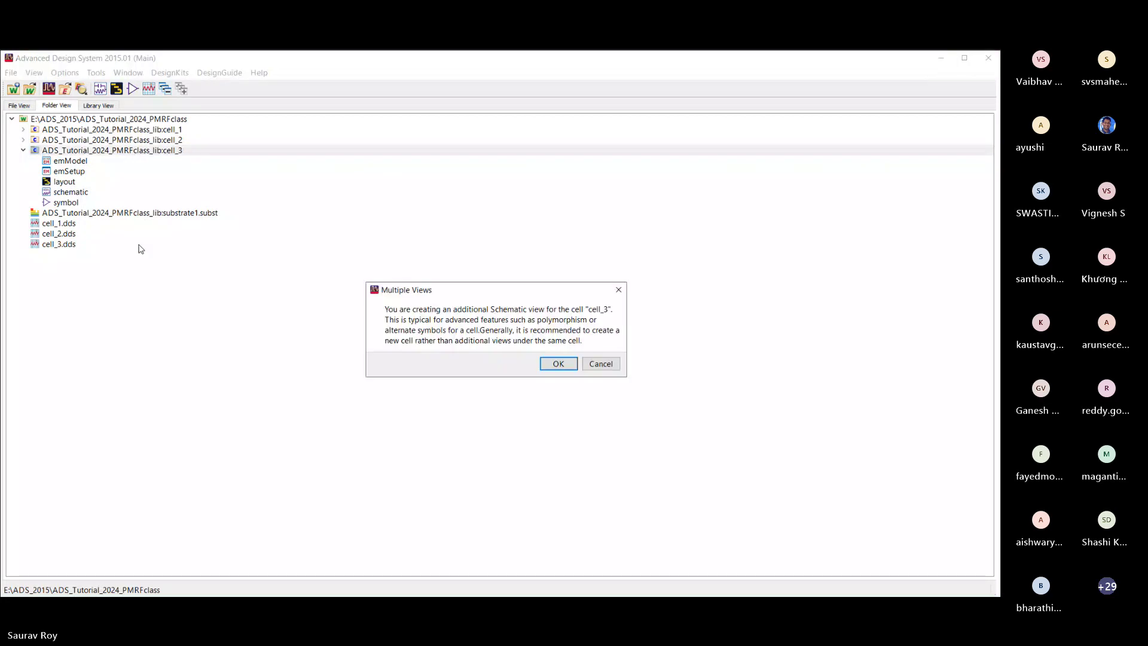
click(569, 365)
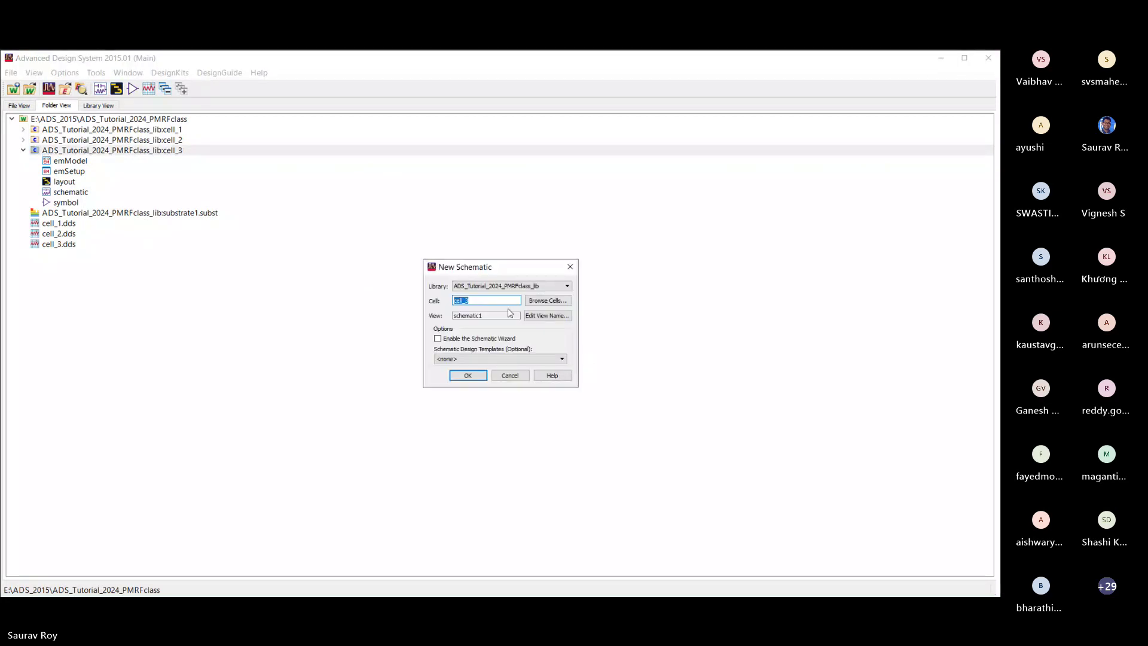
Create a new schematic view named schematic1 in cell_3
click(481, 376)
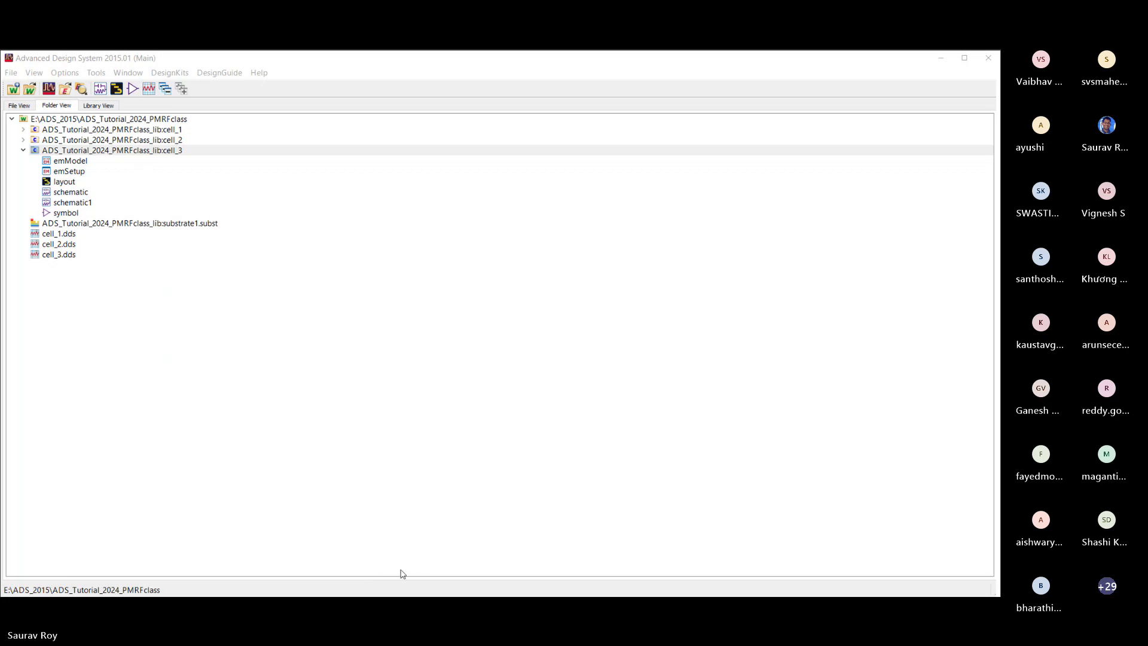
click(71, 204)
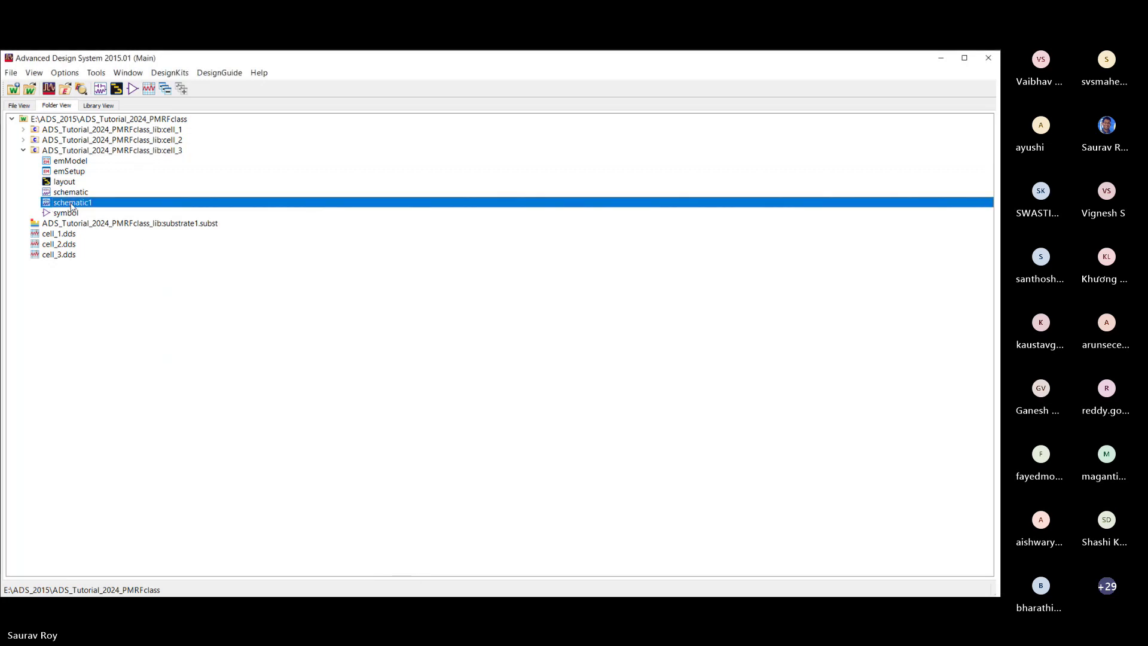
click(68, 215)
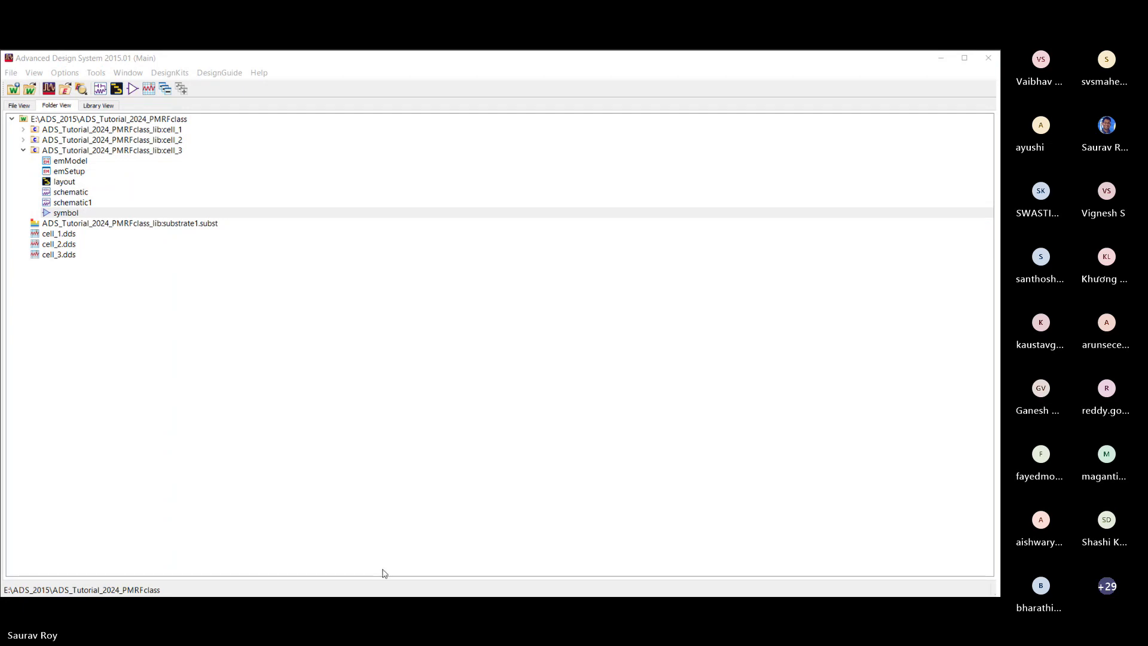
click(120, 212)
double_click(62, 214)
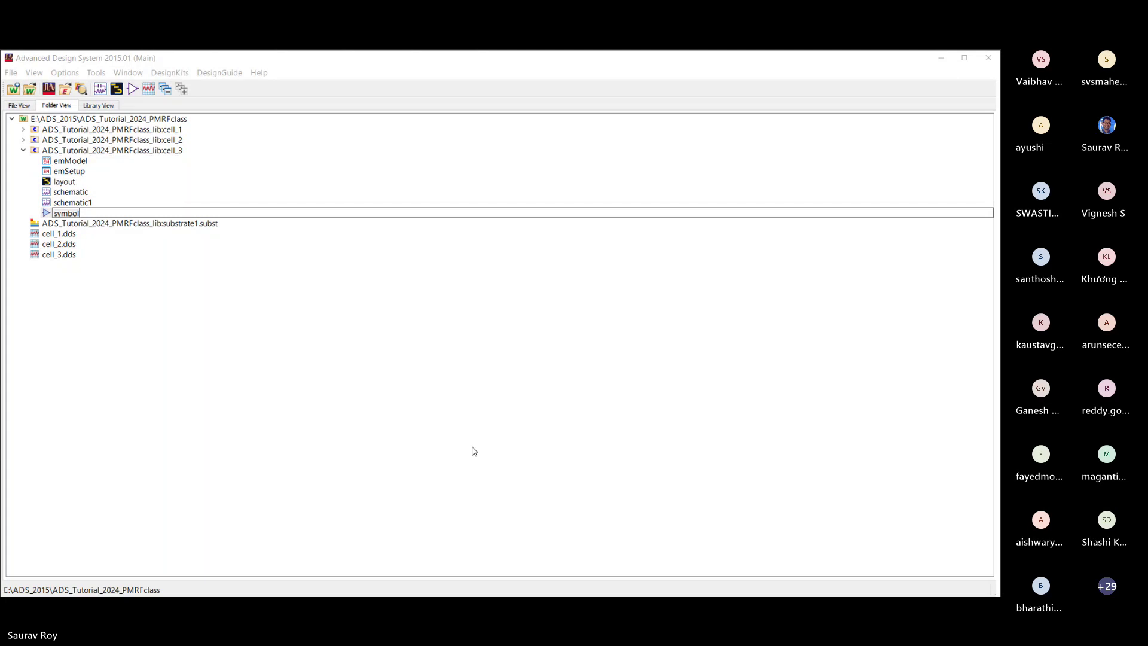
click(539, 461)
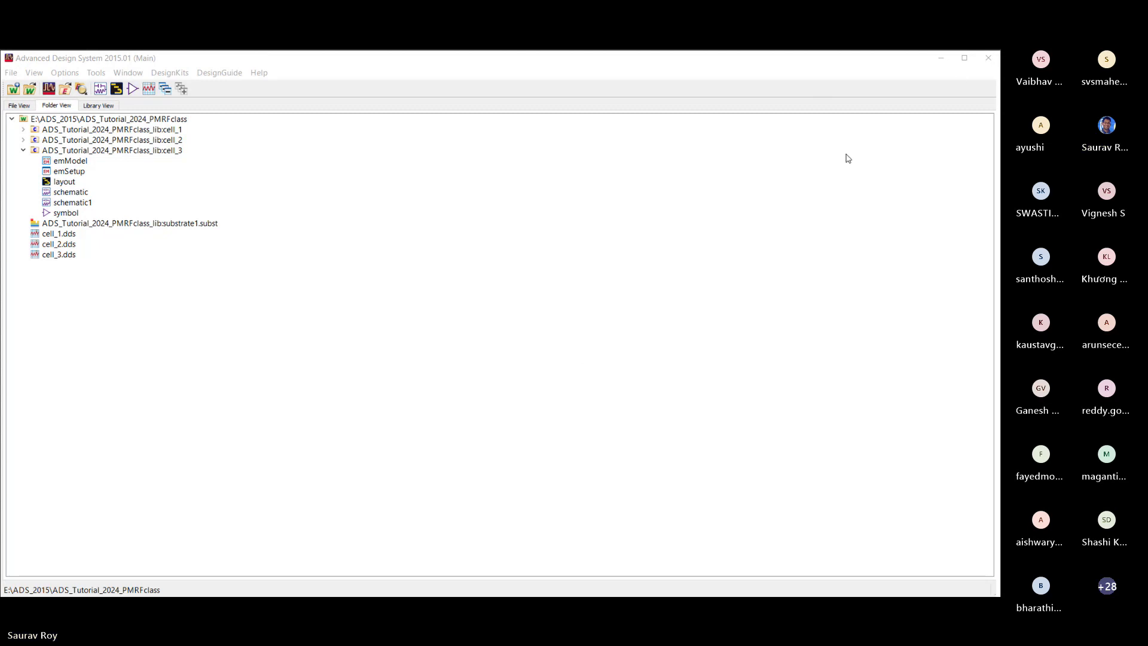
click(902, 165)
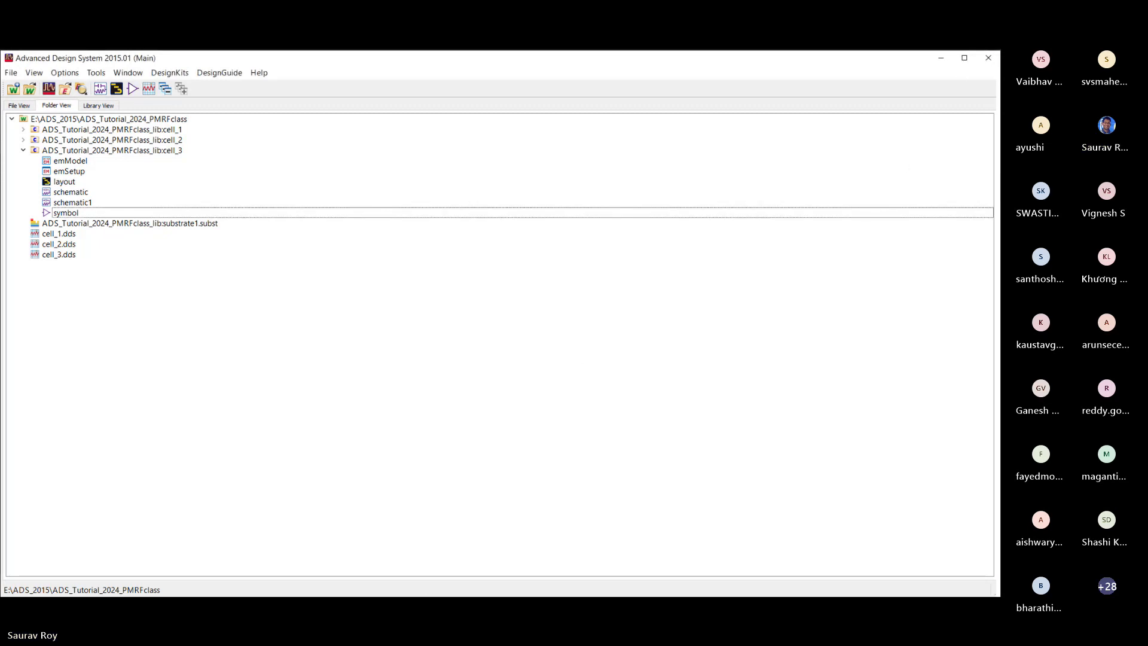
click(451, 84)
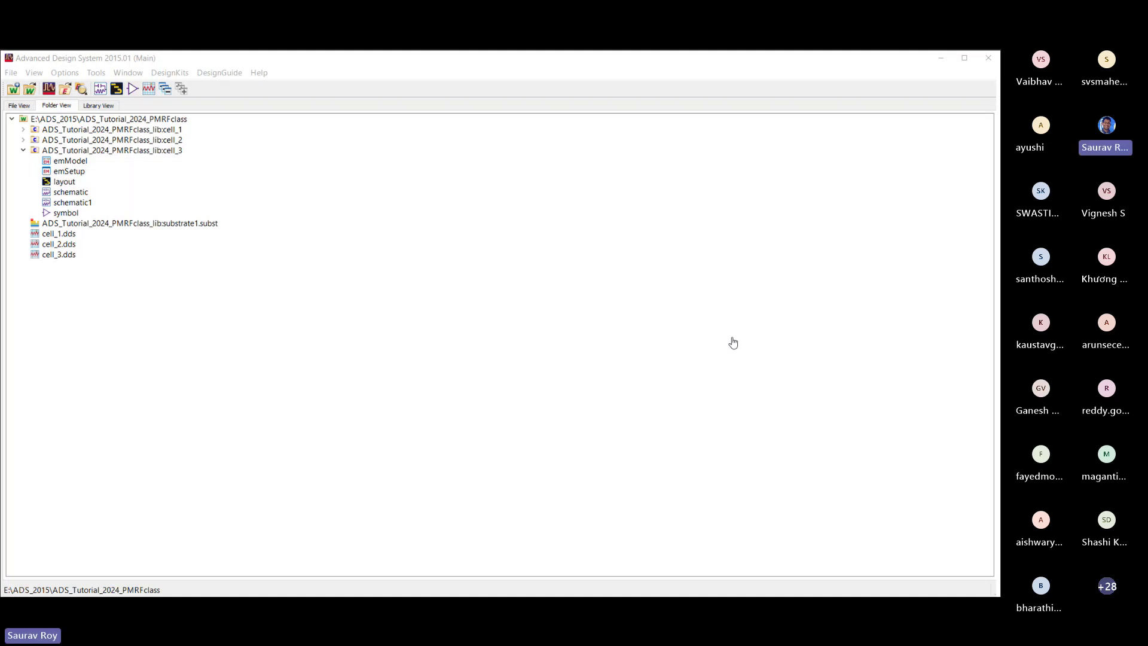
Delete the layout view of cell_3 from disk
click(70, 192)
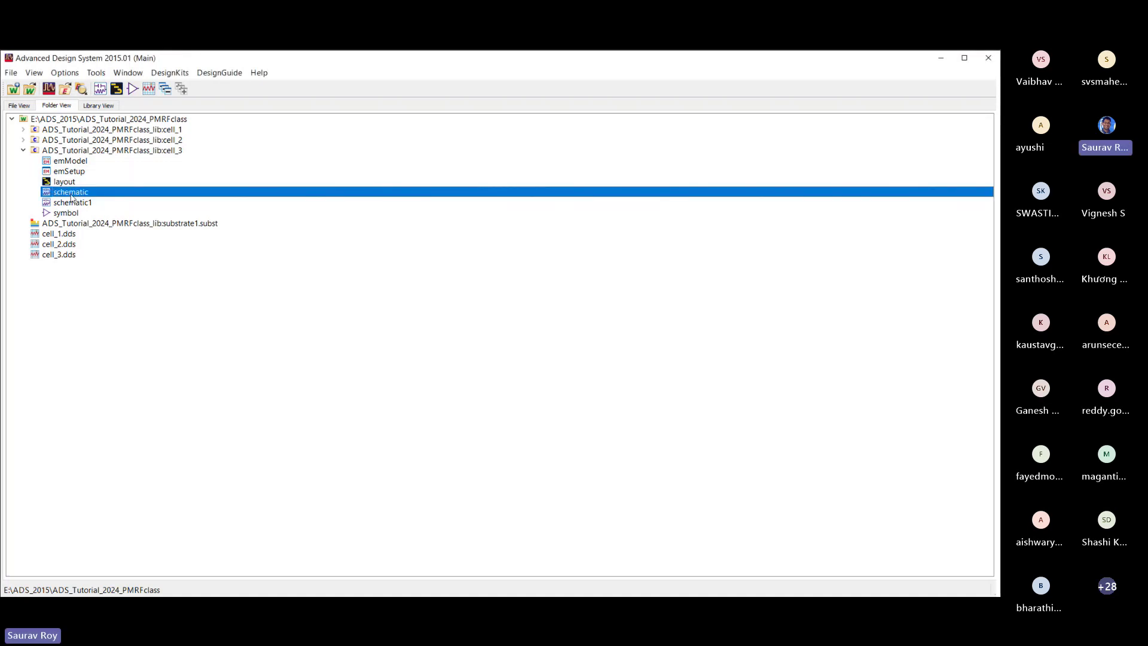
double_click(65, 182)
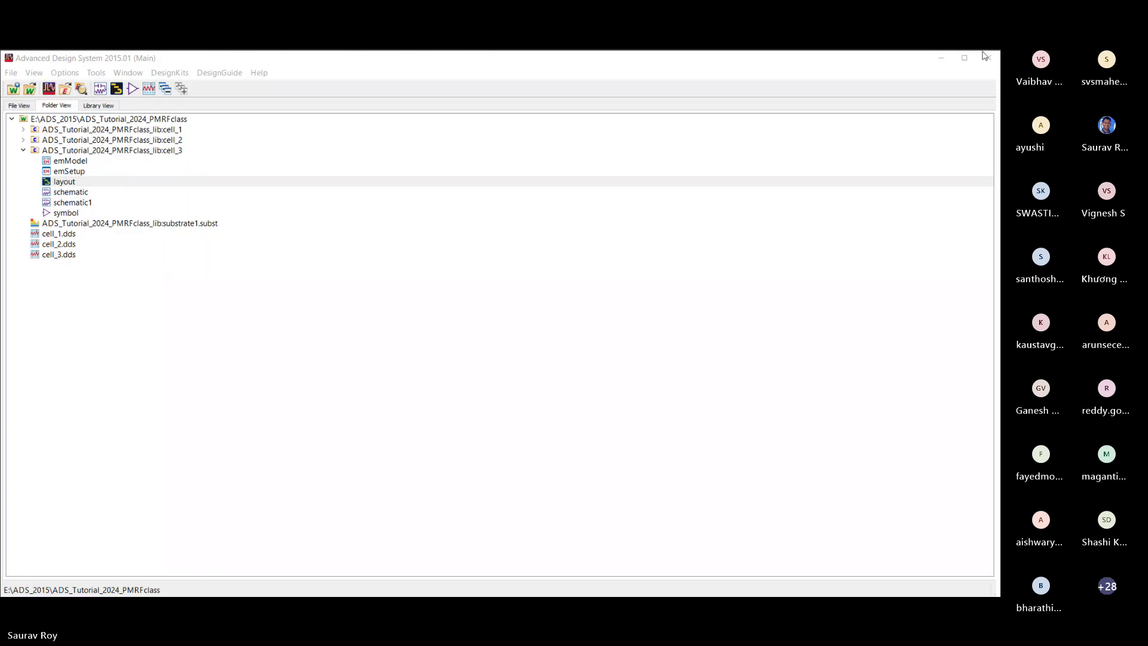
click(556, 346)
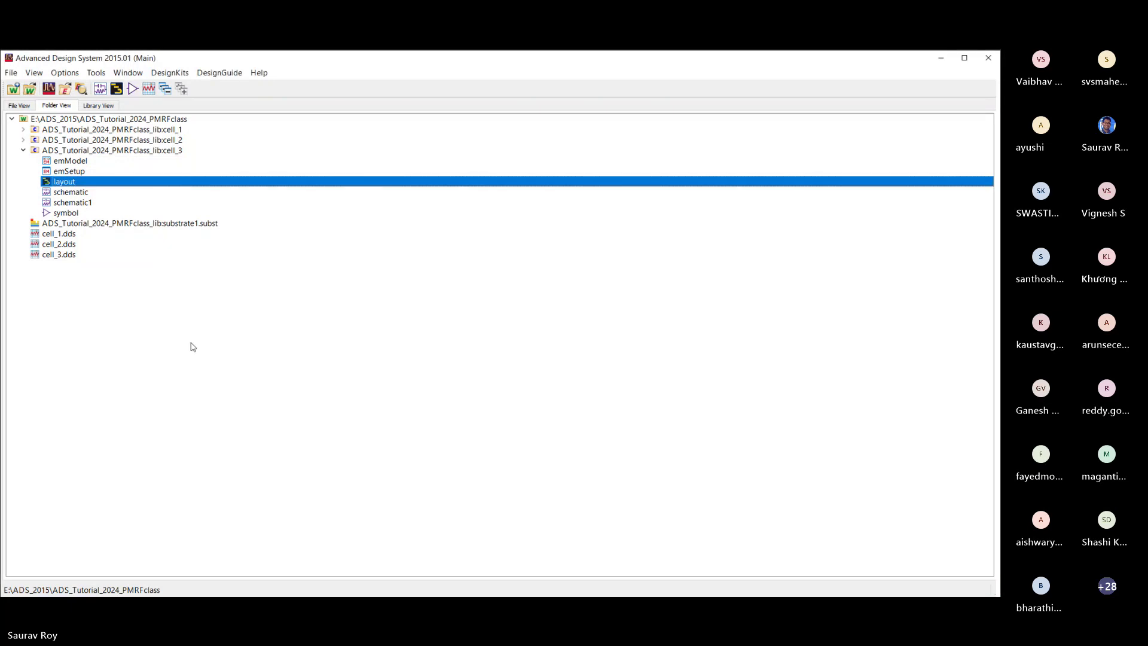
click(71, 183)
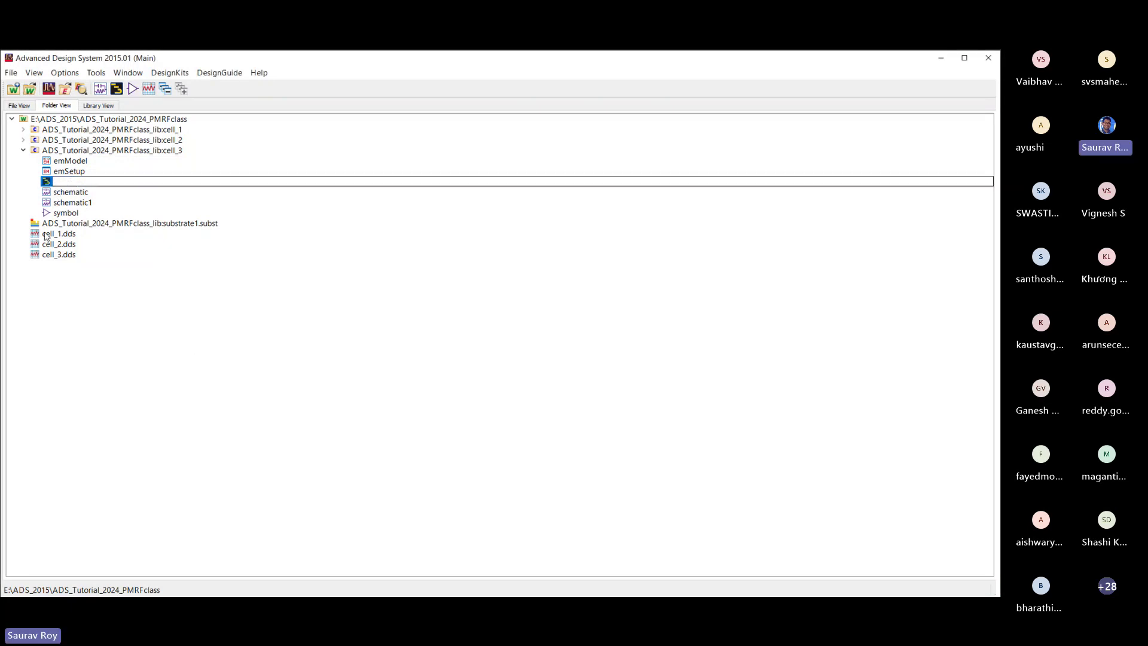
click(237, 392)
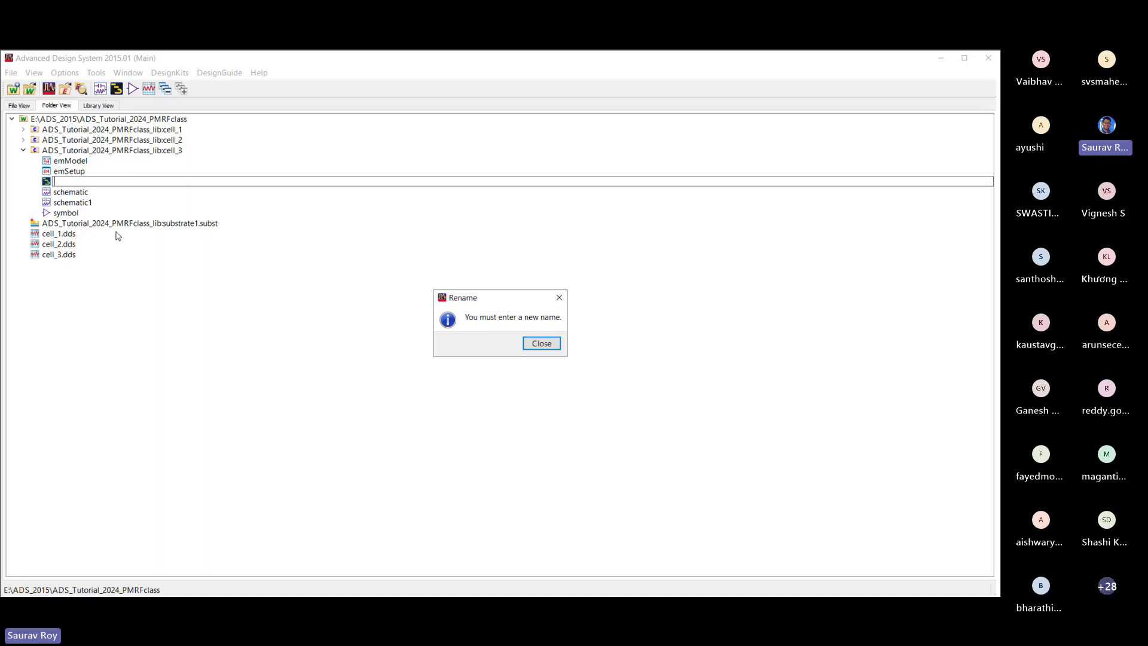
click(540, 344)
click(98, 181)
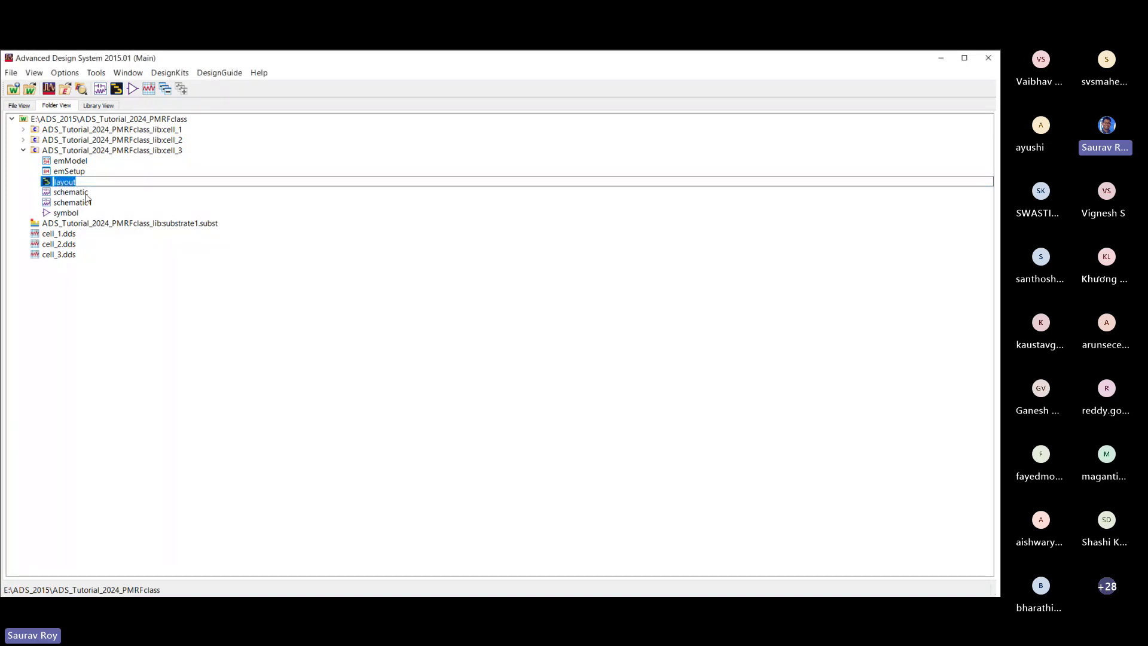
key(Escape)
key(Delete)
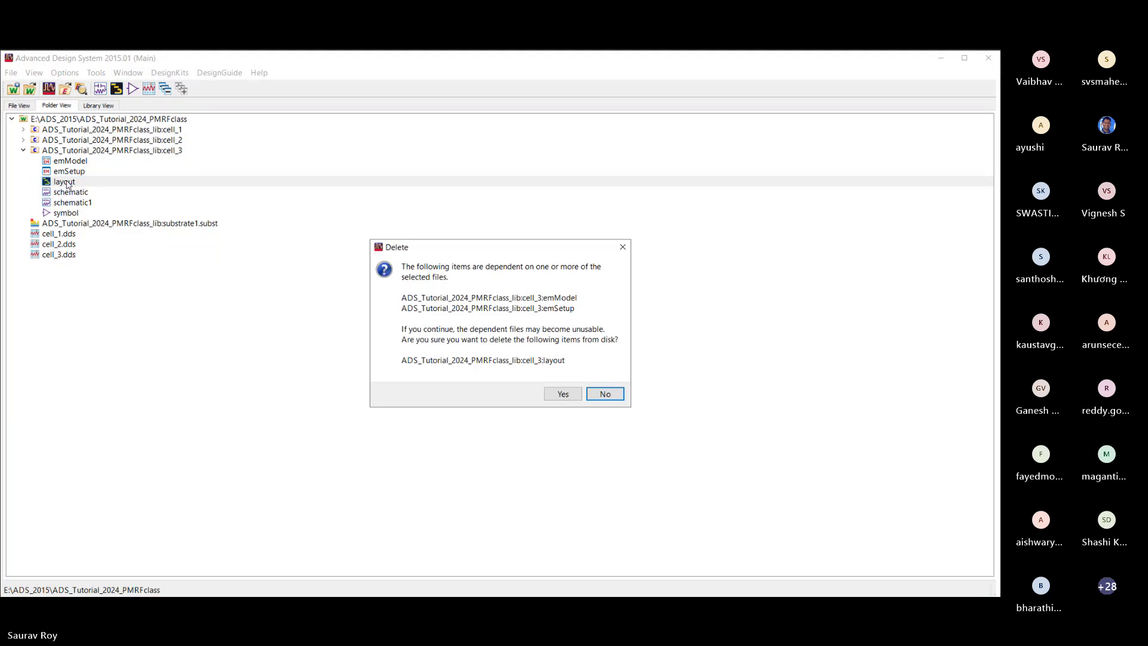
click(597, 398)
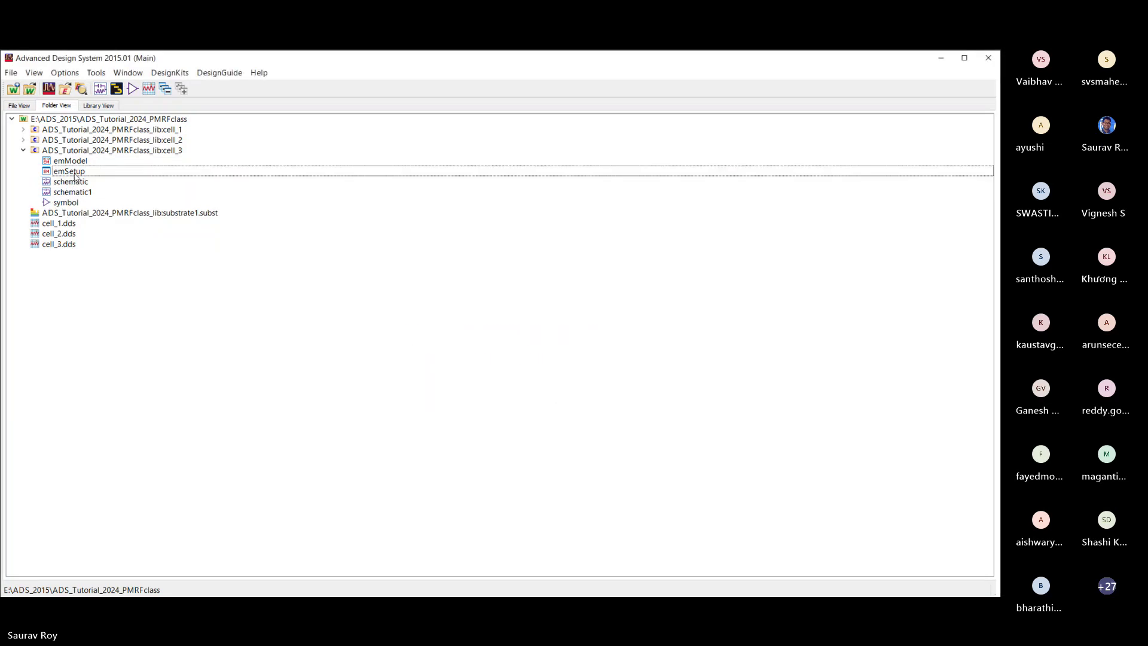
Delete the schematic1 and symbol views of cell_3 together
click(66, 204)
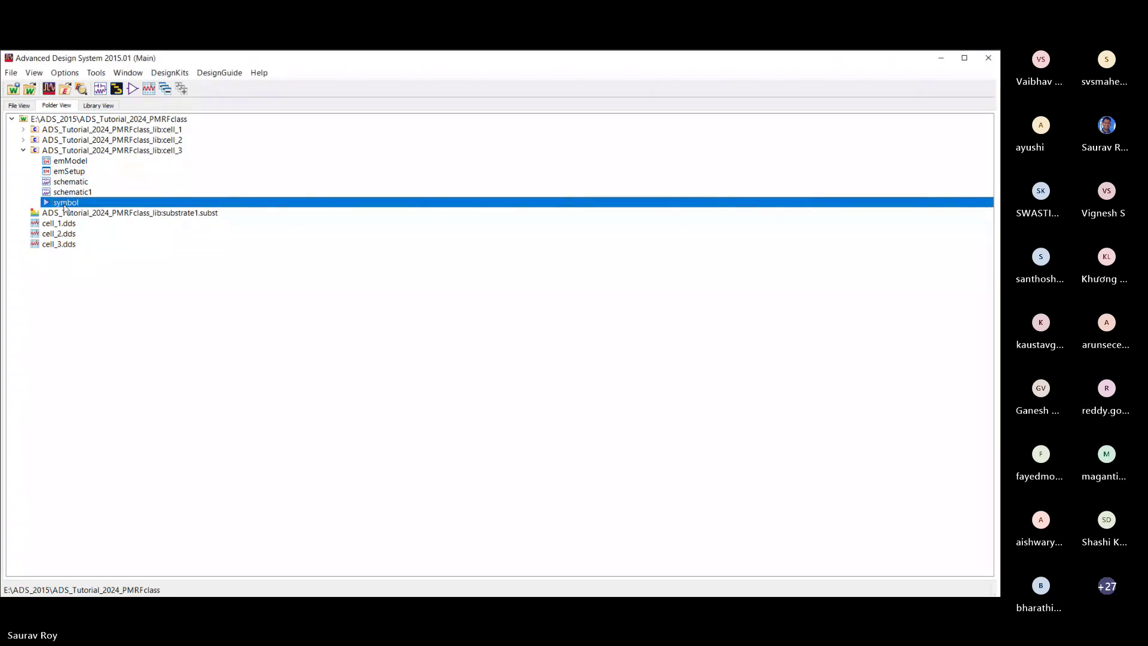
ctrl+click(73, 191)
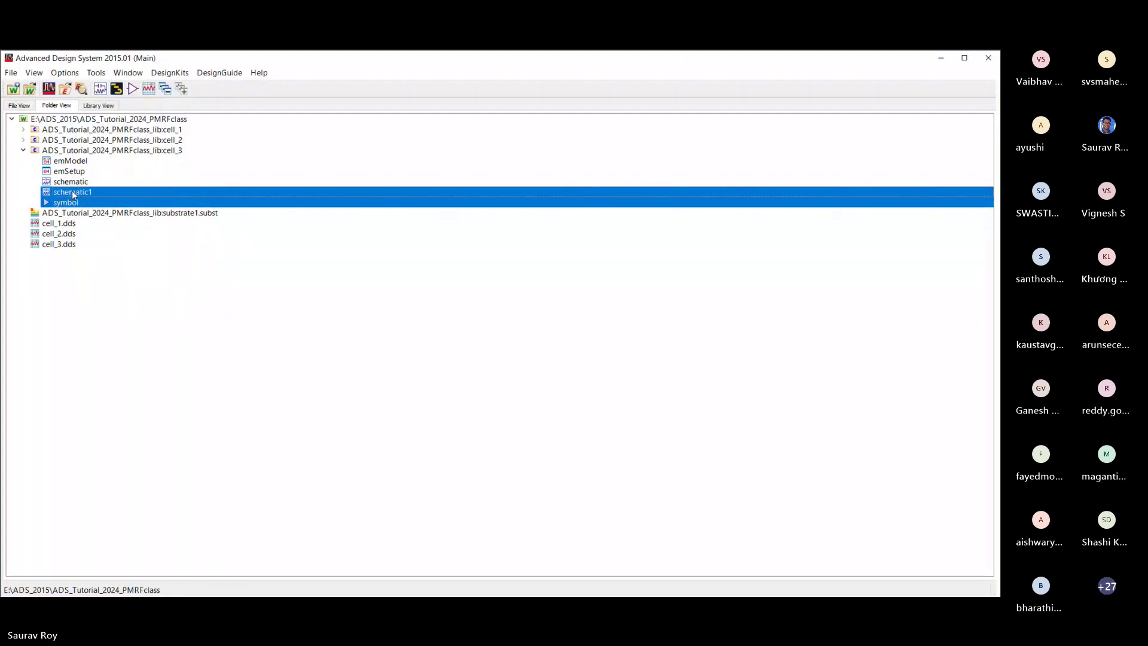
key(Delete)
click(541, 362)
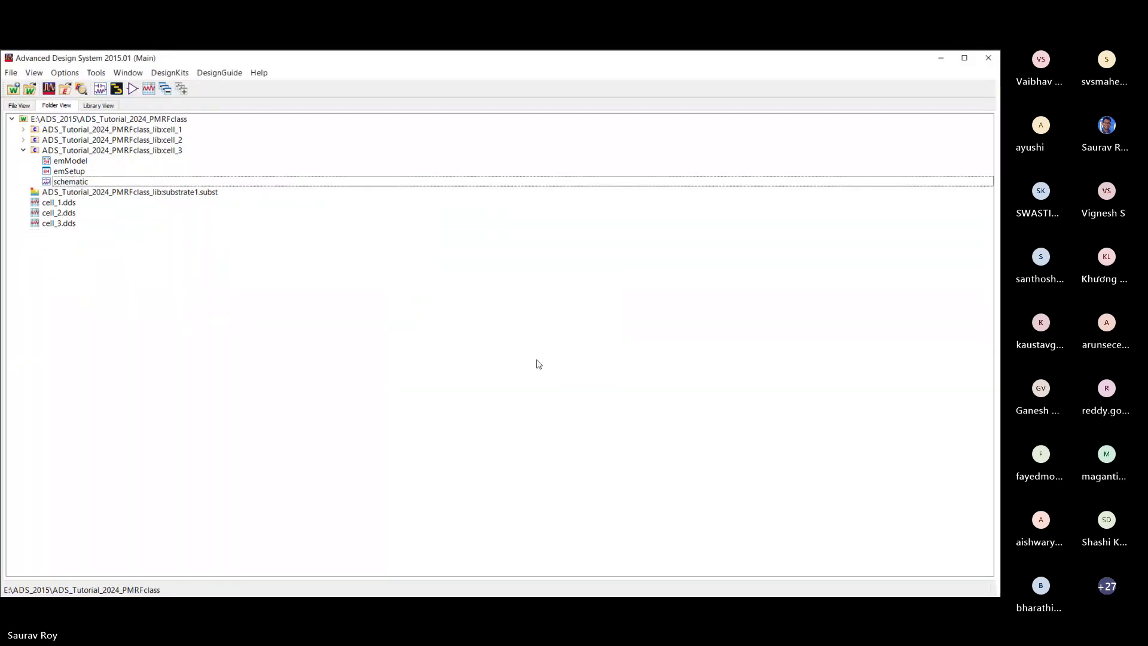
Open the schematic view of cell_3 and switch to the layout generated from it
double_click(69, 181)
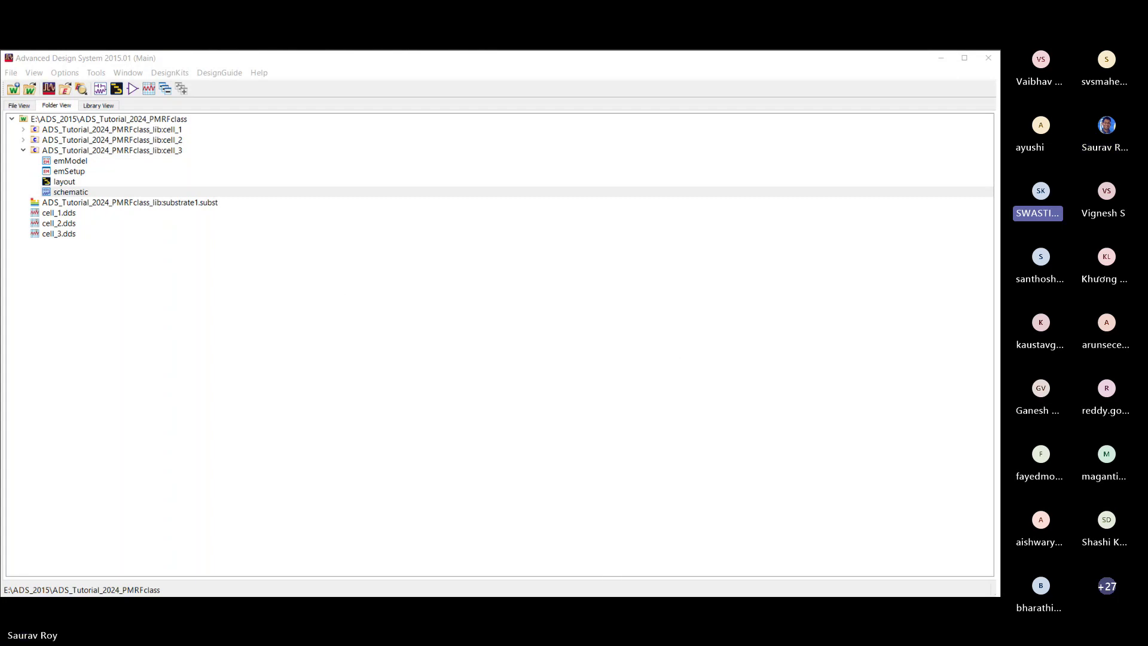
click(373, 553)
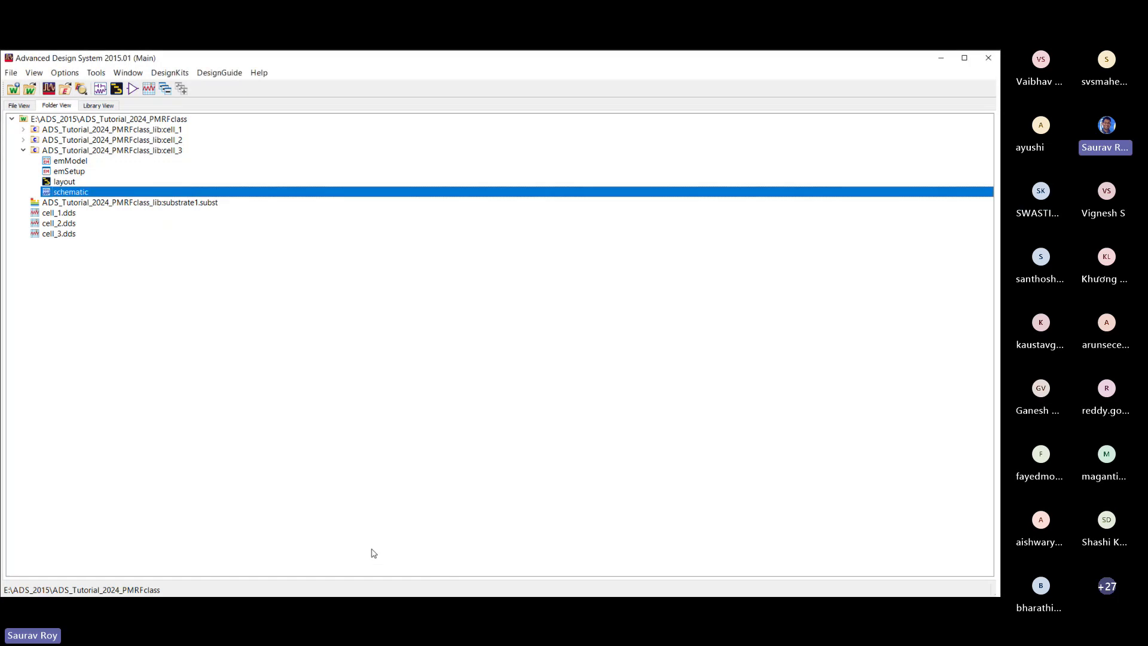
key(alt+Tab)
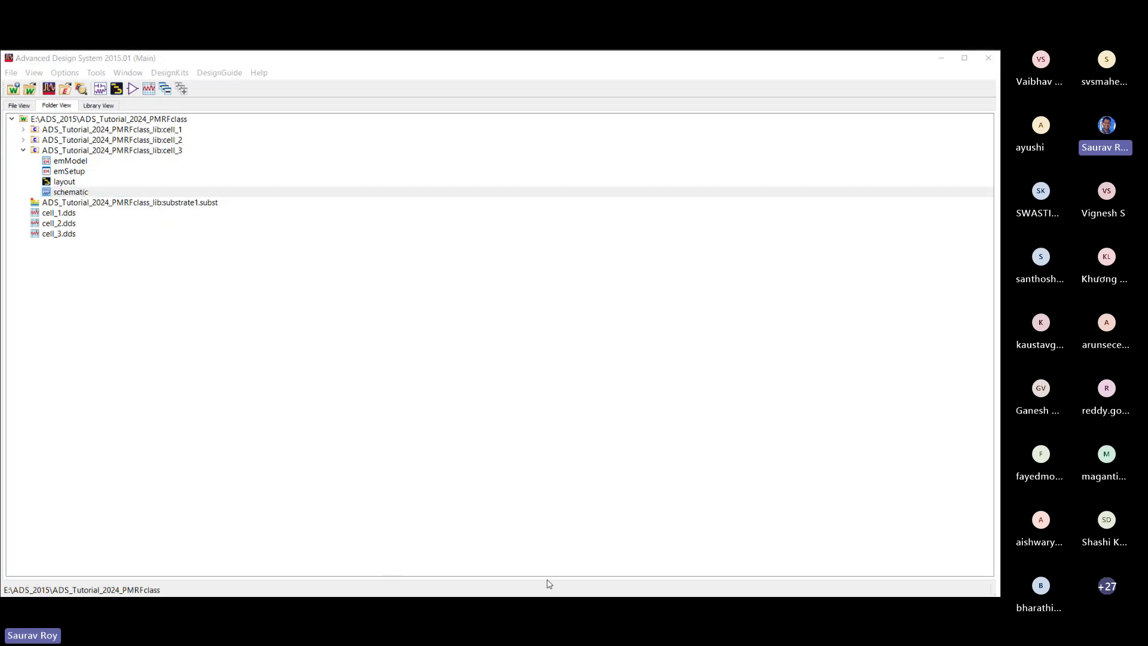
click(351, 558)
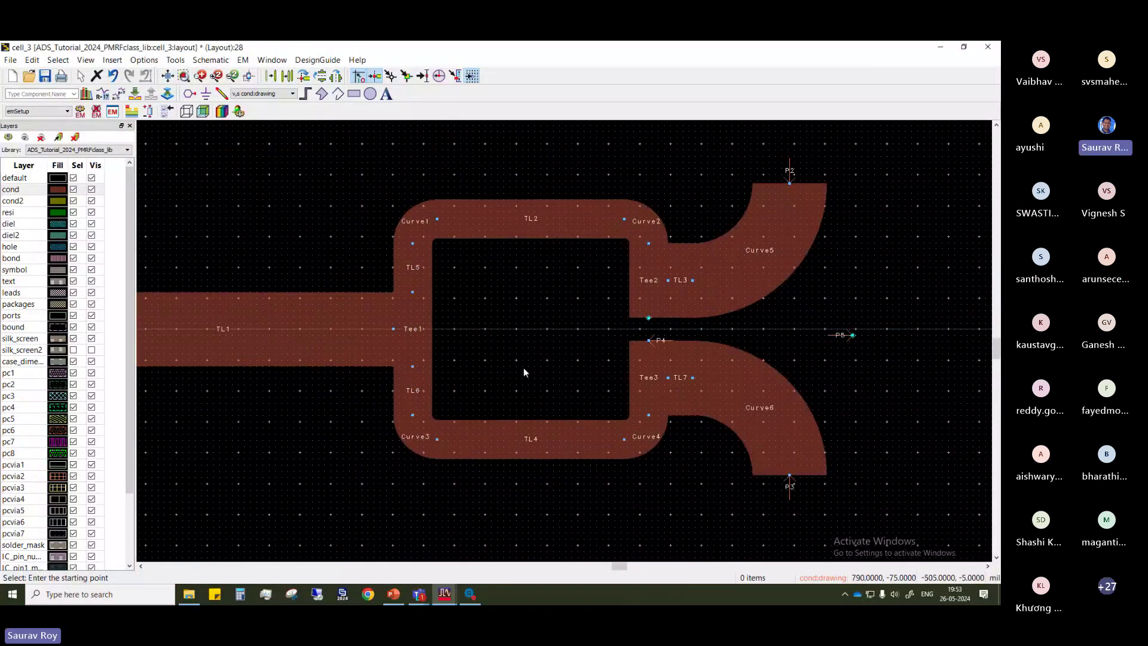
click(446, 594)
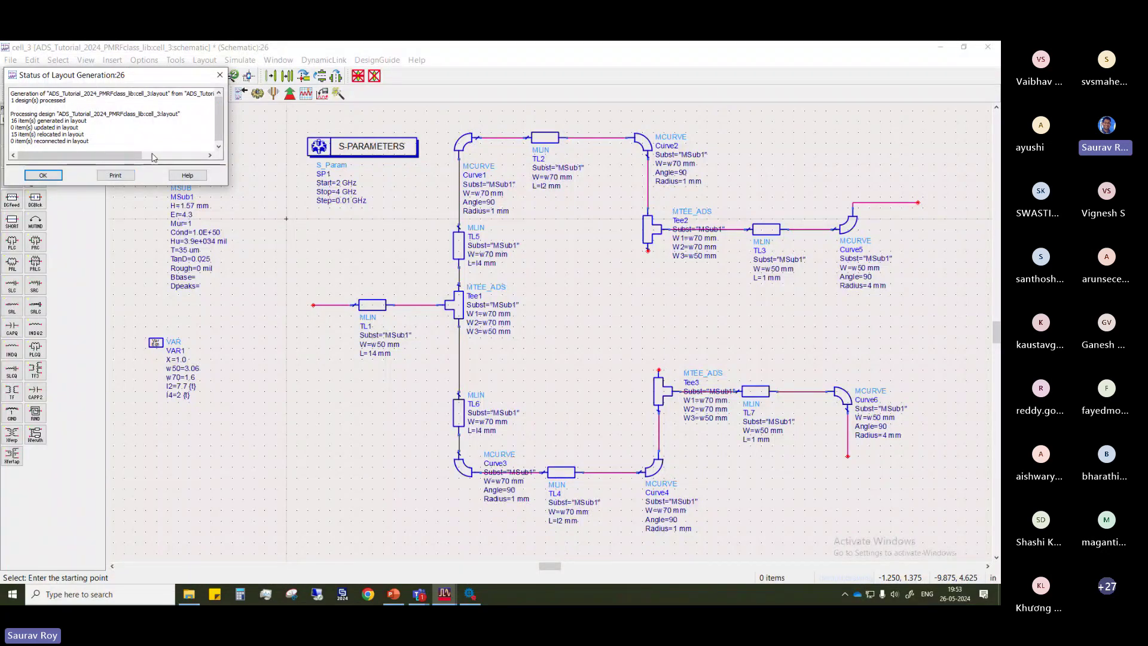
click(940, 46)
Move pin P5 onto the open connection point of Tee2, facing P4 across the gap, and save the layout
scroll(511, 400, up, 3)
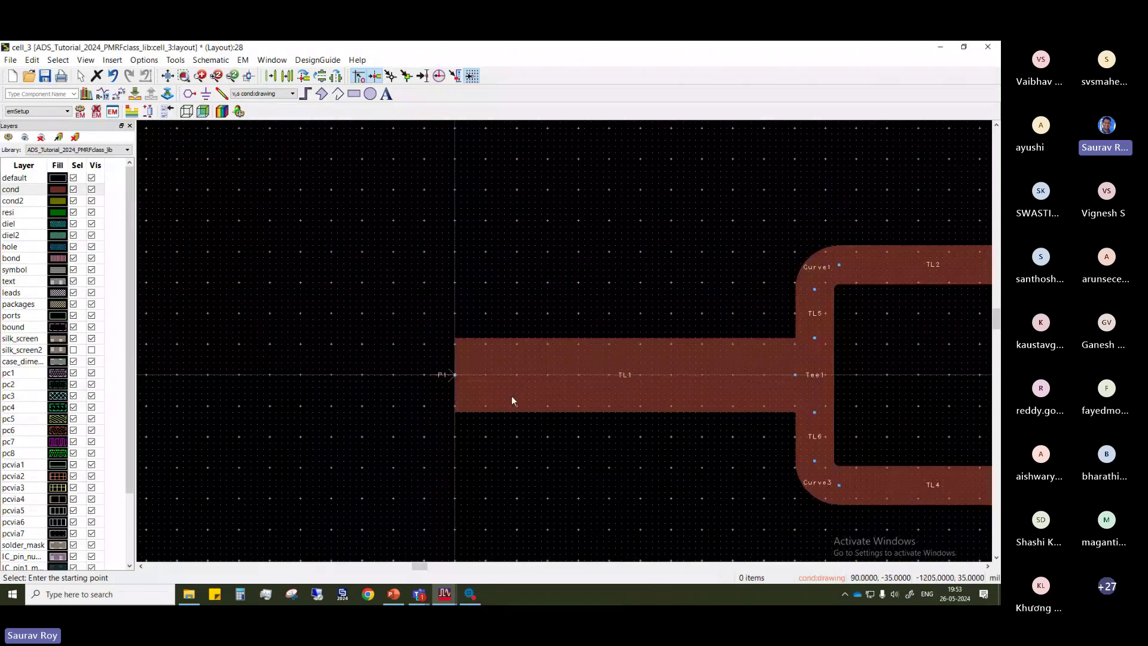
scroll(511, 400, down, 3)
scroll(687, 221, up, 3)
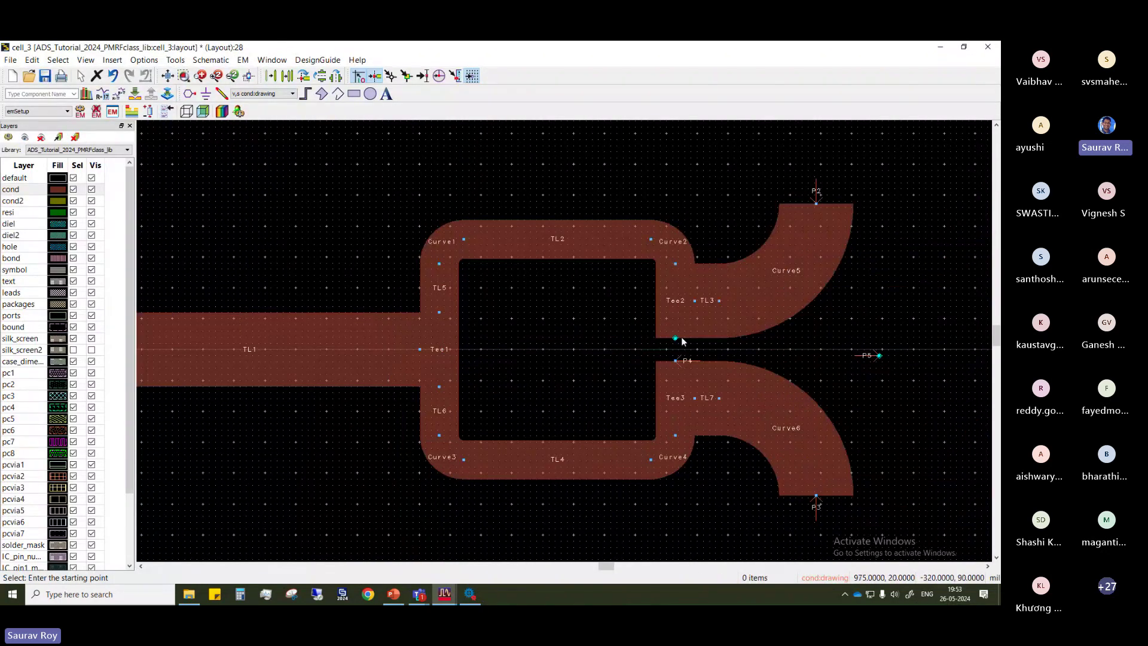
scroll(664, 338, down, 3)
scroll(564, 341, up, 4)
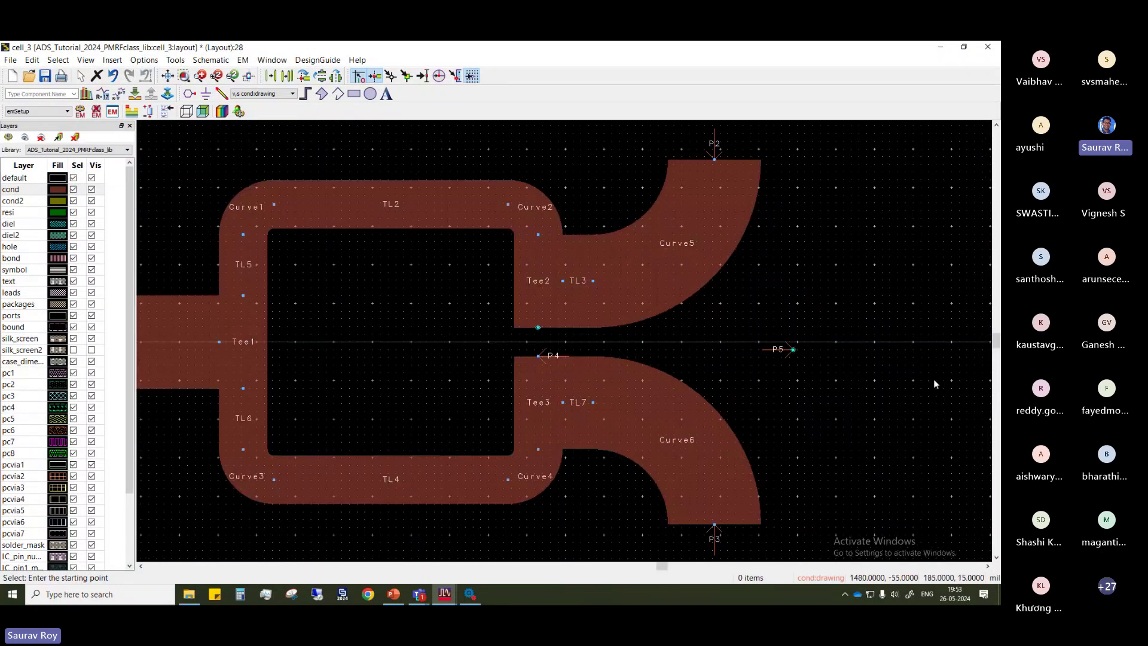
drag(793, 349, 538, 328)
right_click(732, 328)
click(834, 397)
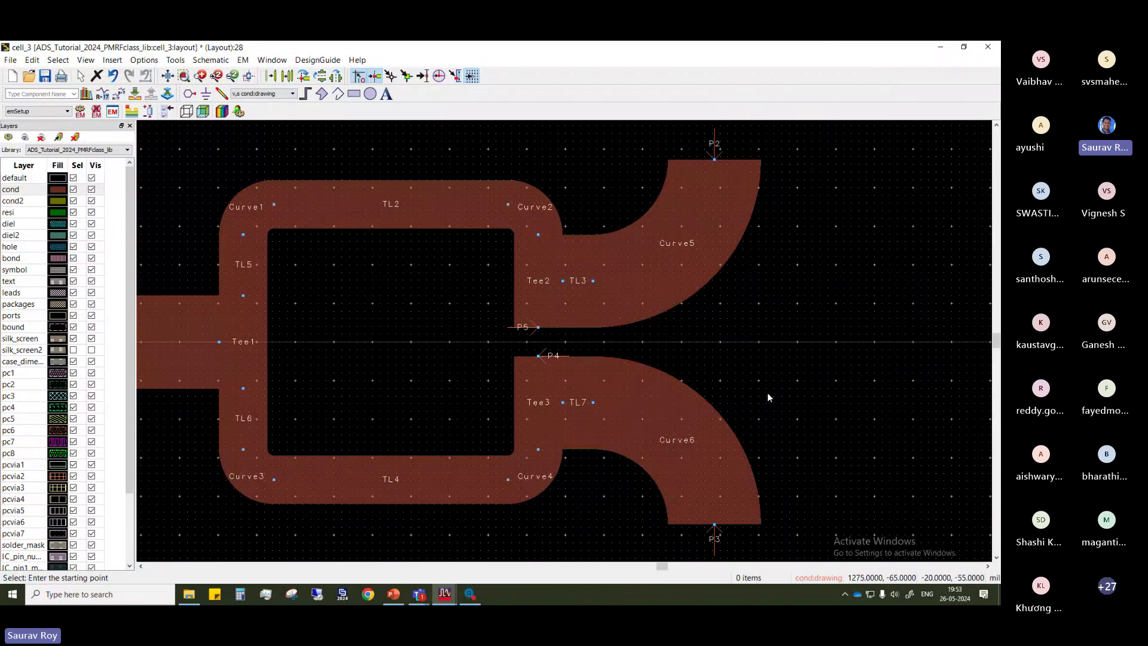
scroll(579, 339, up, 2)
scroll(565, 339, down, 3)
scroll(697, 295, up, 1)
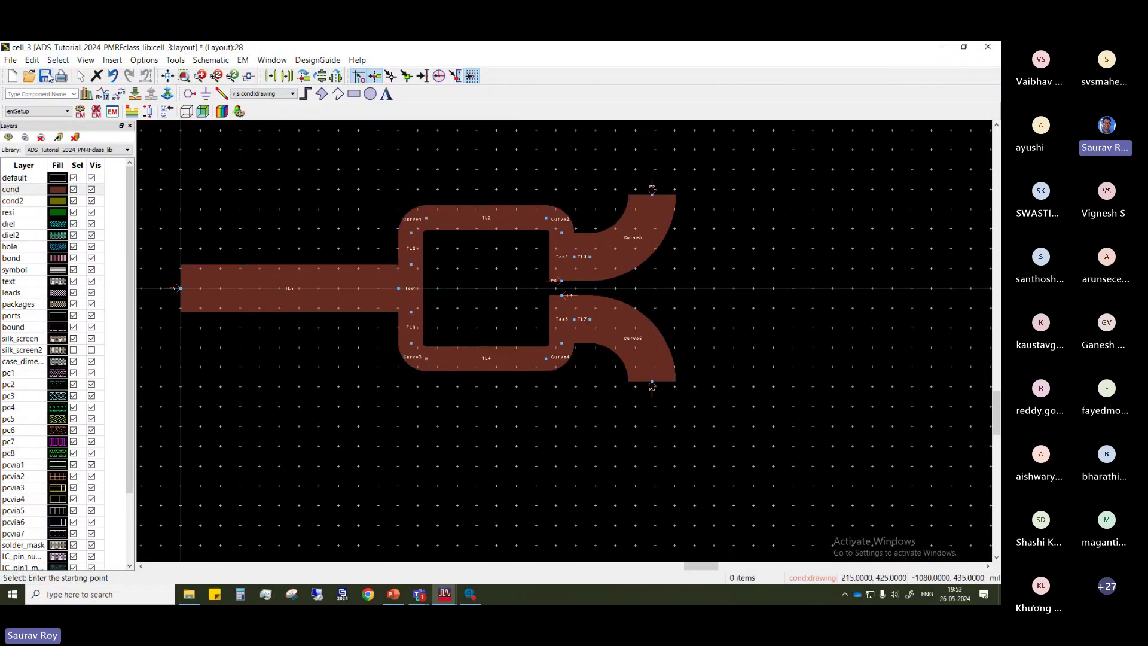
click(46, 76)
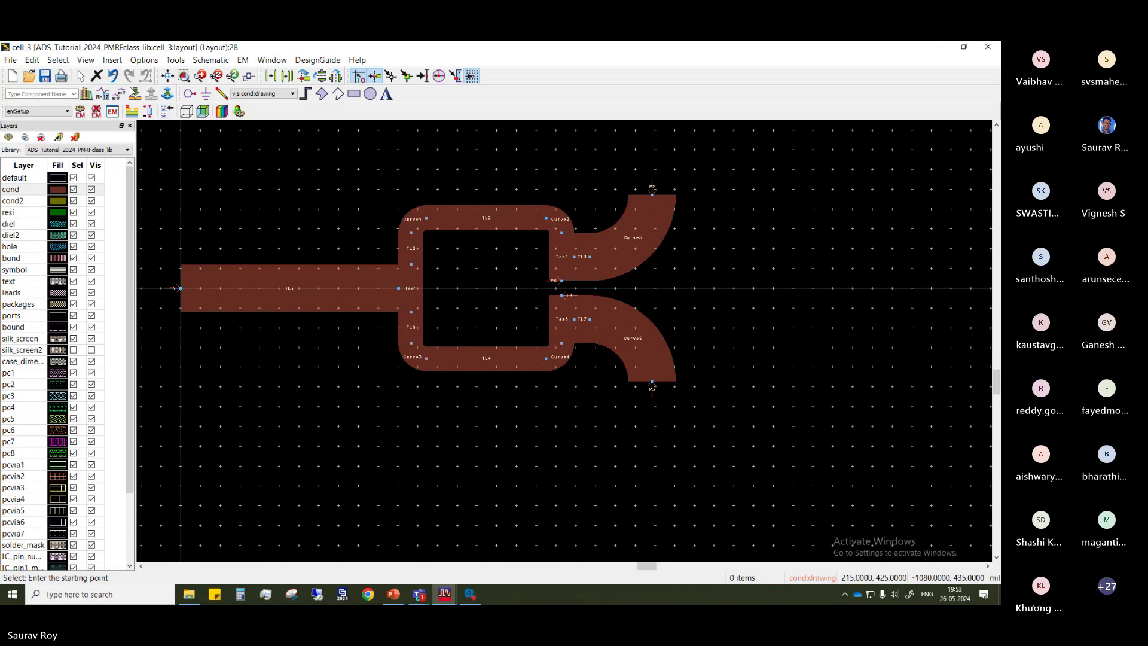
Open the EM simulation setup for the layout, accept the pin changes and check the S-parameter port list
click(112, 112)
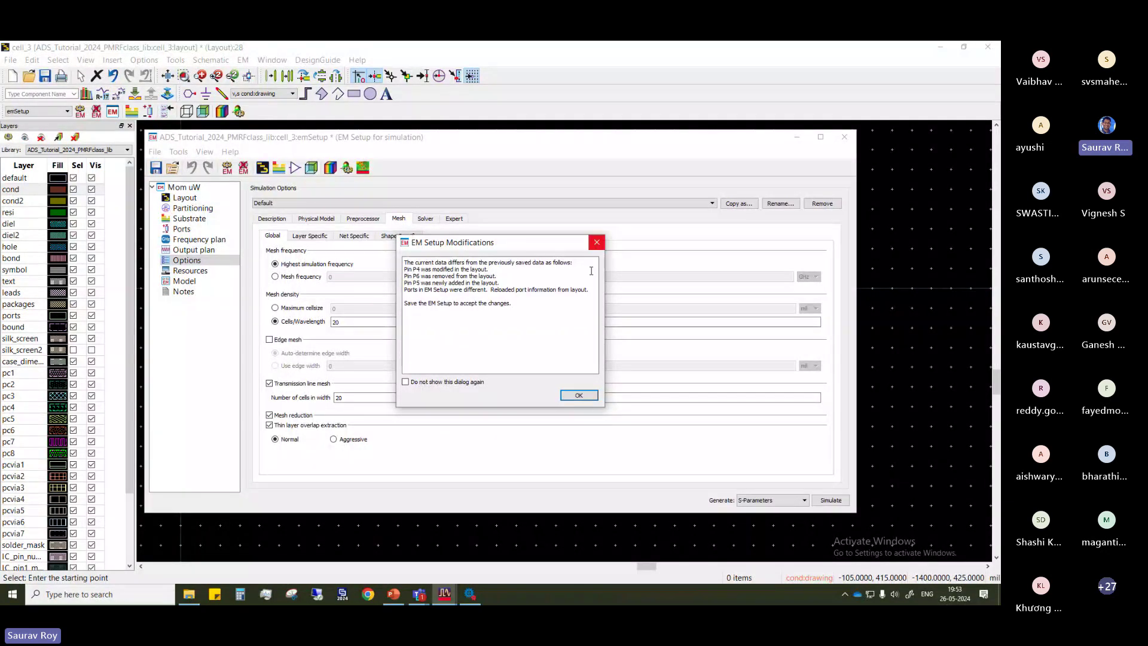
click(578, 396)
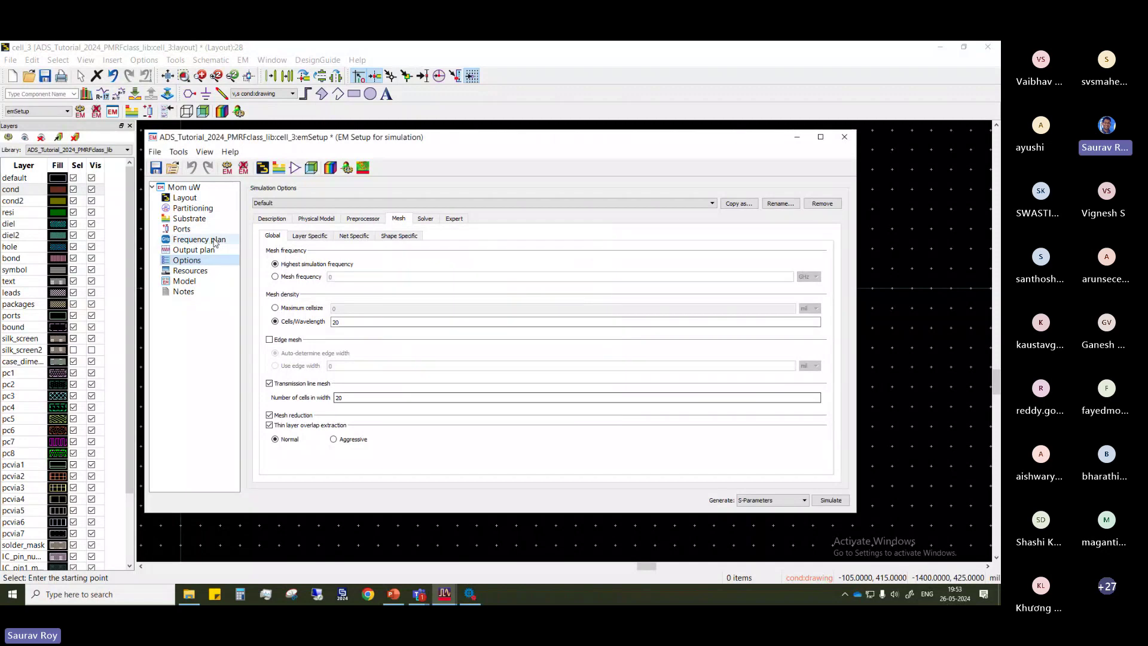
click(181, 229)
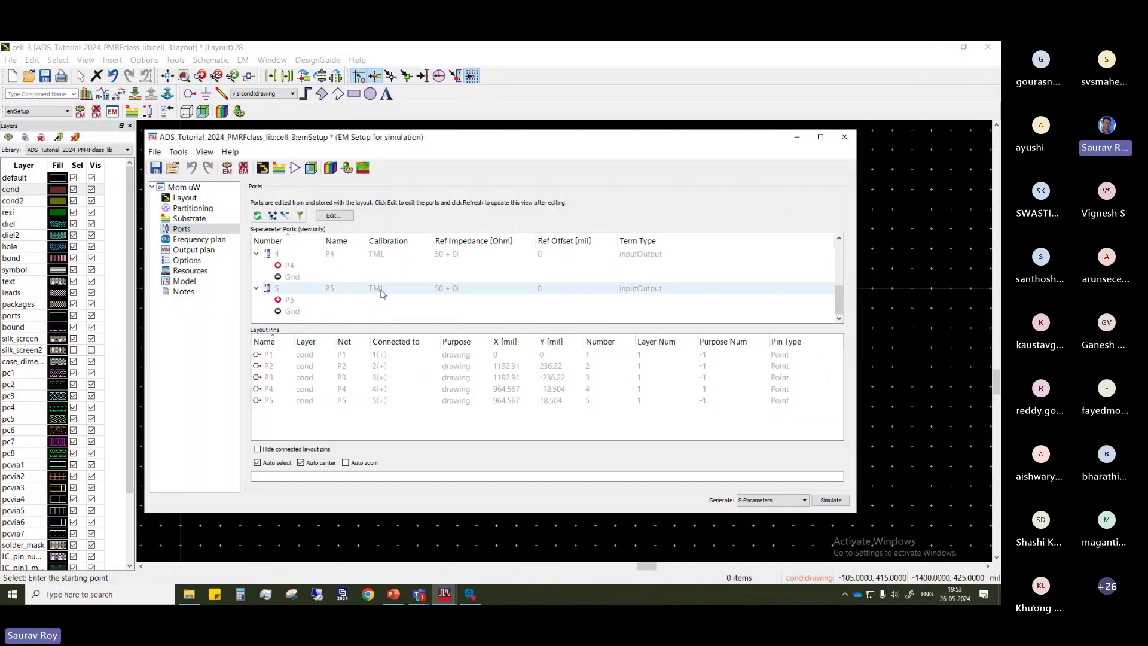
scroll(382, 292, up, 3)
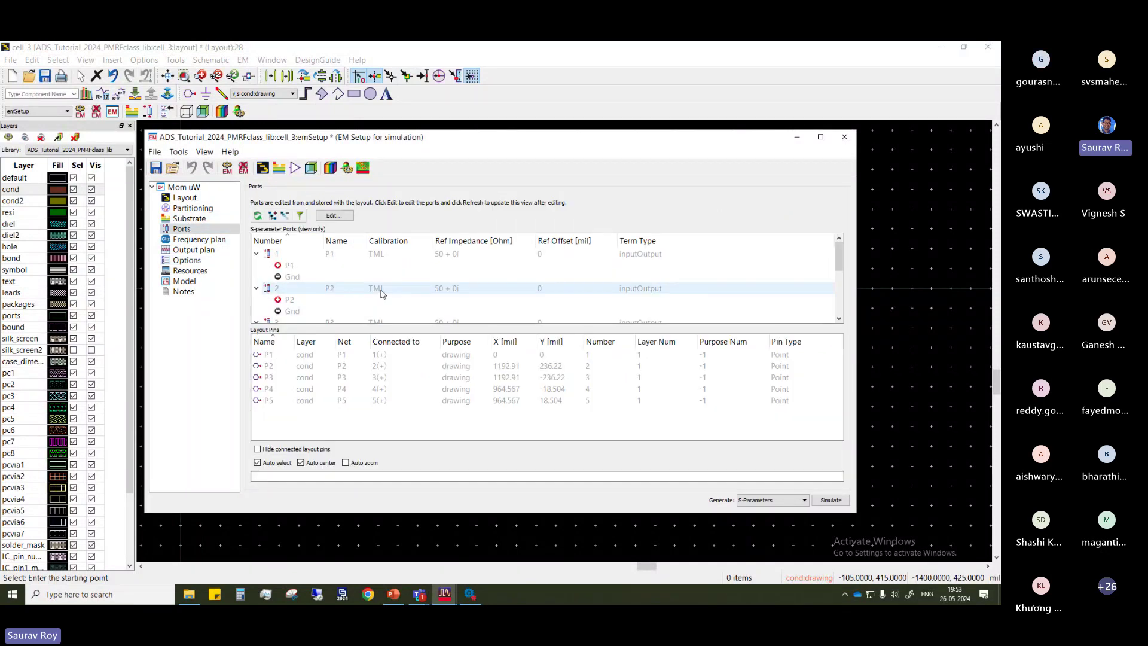
Disable the transmission line mesh in the global mesh options of the EM setup
click(201, 252)
click(171, 261)
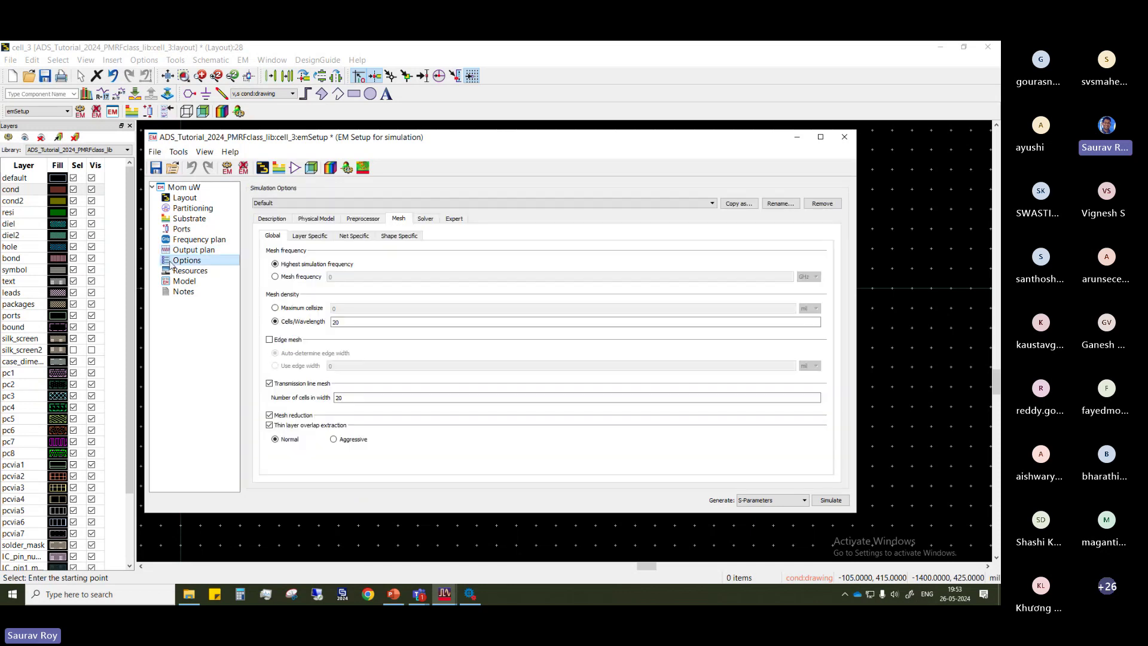
click(269, 383)
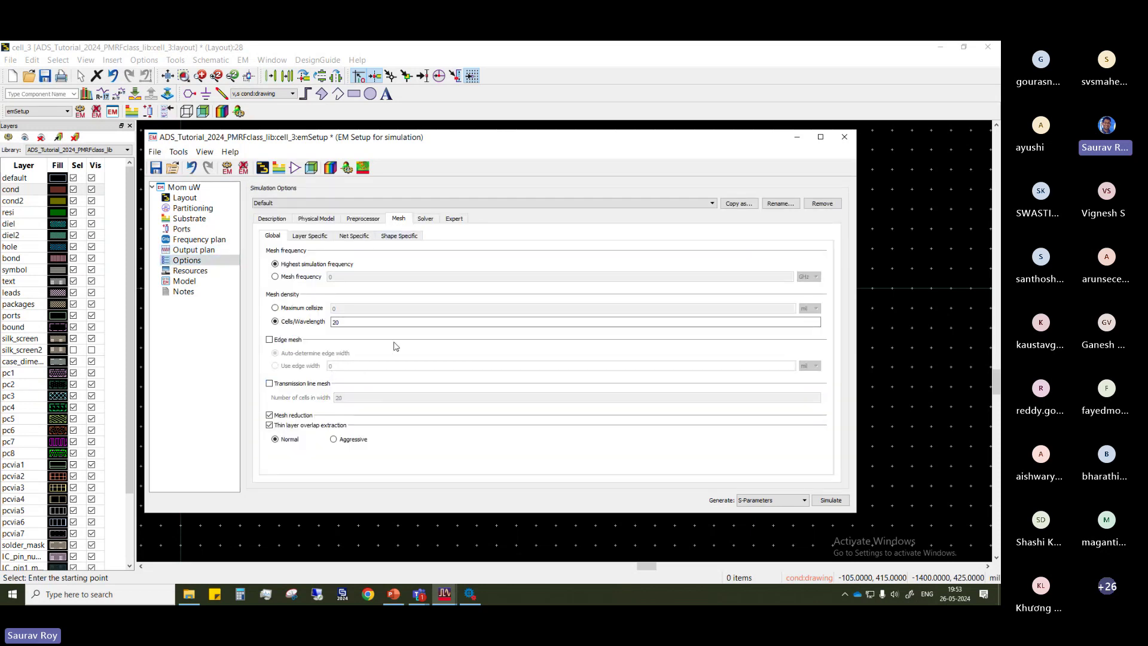
Run the S-parameter EM simulation of cell_3, overwriting the existing dataset, and close the result plots and the job window
click(825, 500)
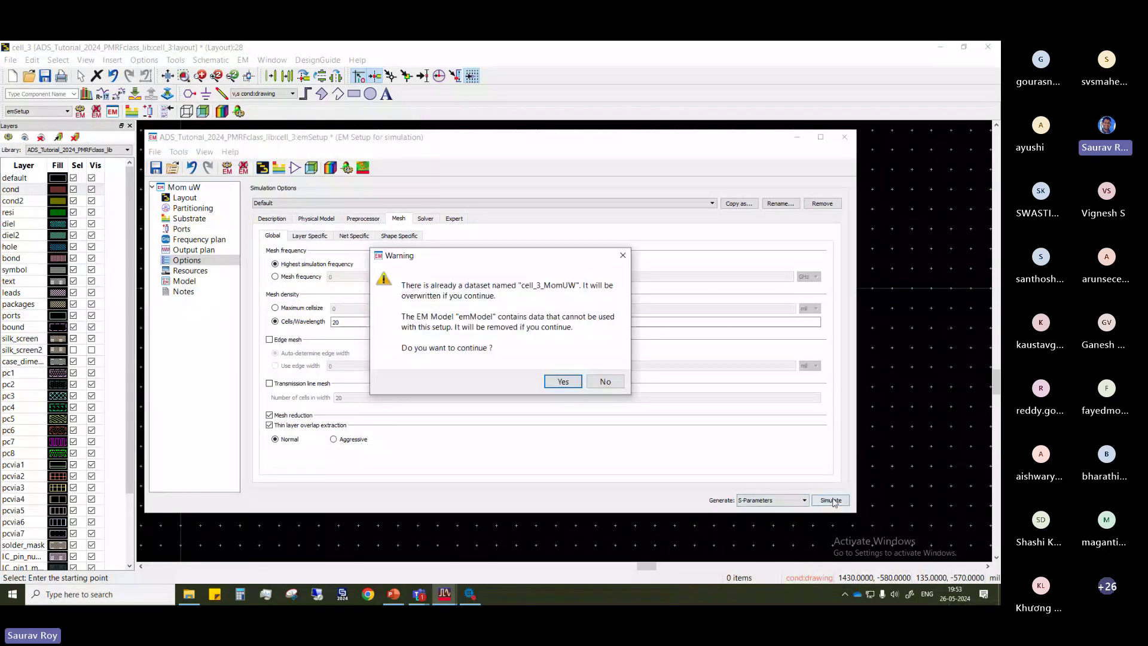
click(563, 381)
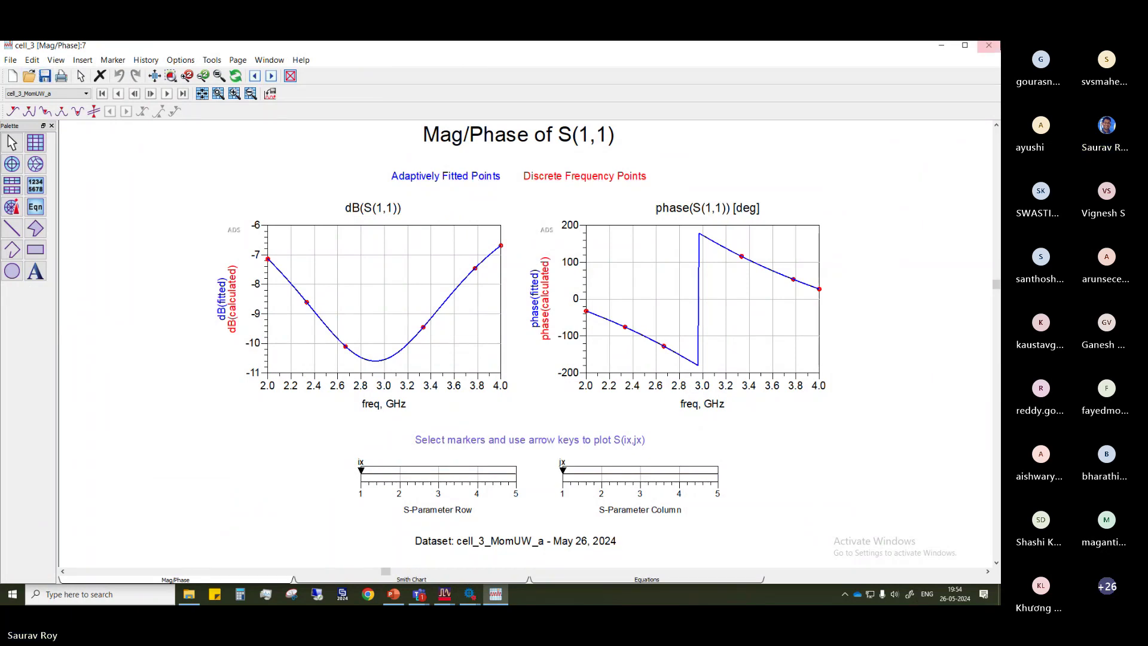
click(984, 51)
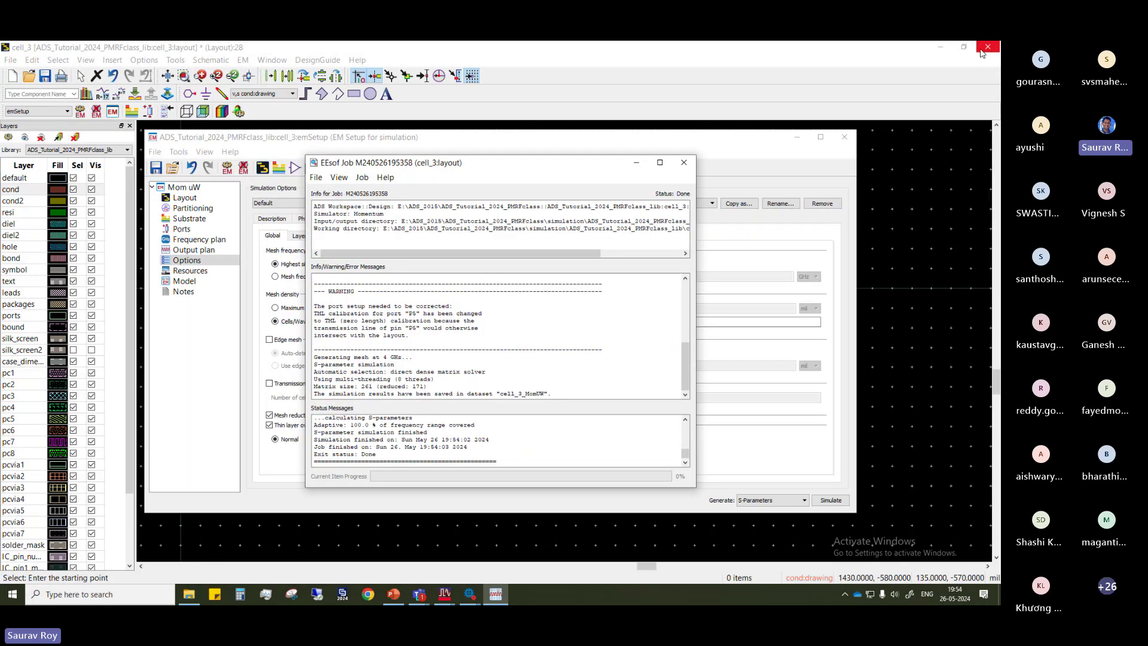
click(684, 161)
Generate a look-alike symbol for cell_3 from its layout view, replacing the existing symbol, and enlarge the symbol window
click(293, 169)
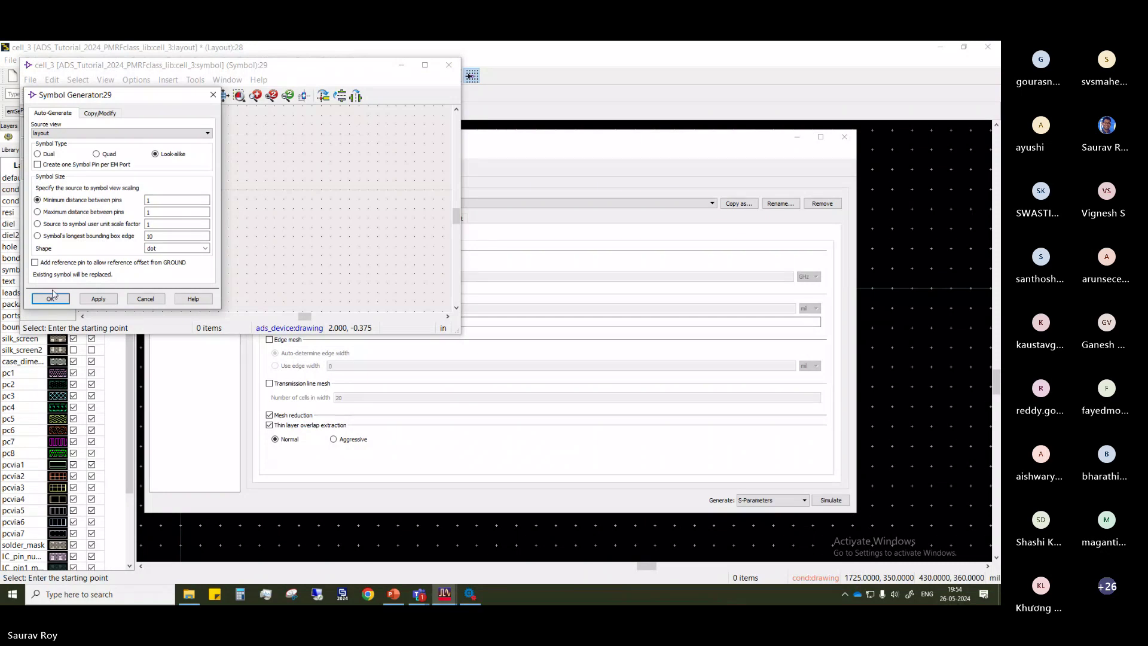
click(103, 116)
click(54, 115)
click(60, 298)
click(424, 64)
scroll(526, 306, down, 7)
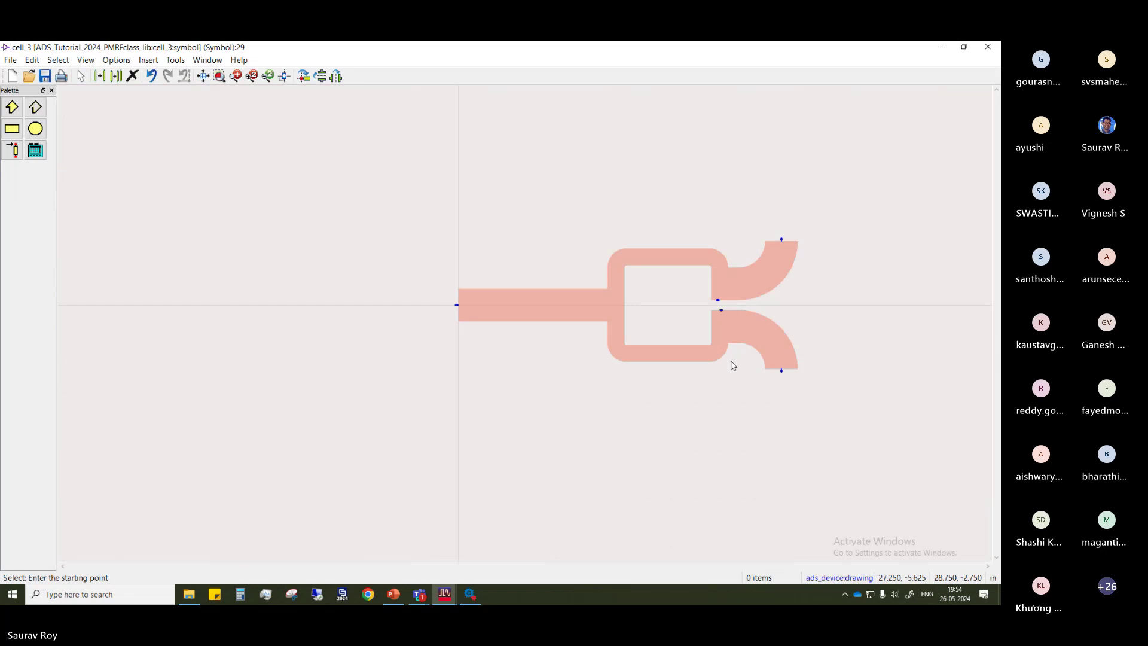
Check the pins on the generated power divider symbol, copy its entire artwork including the pins, and minimize the symbol window
drag(733, 362, 390, 391)
scroll(395, 377, down, 8)
scroll(525, 327, up, 10)
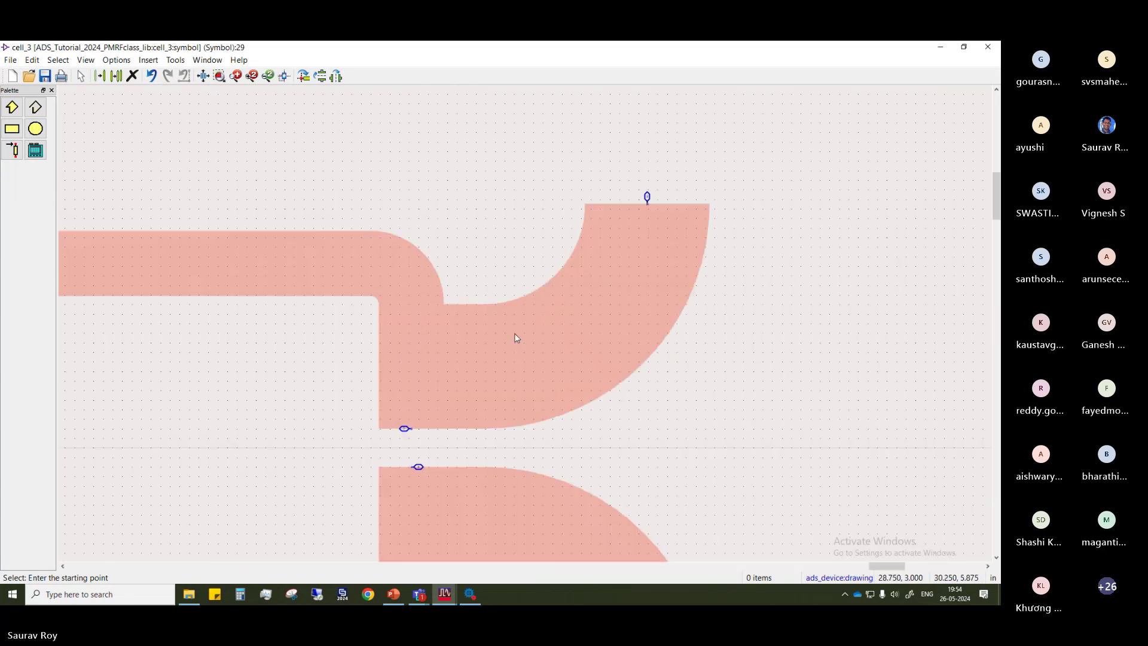
drag(515, 361, 574, 233)
scroll(635, 370, down, 3)
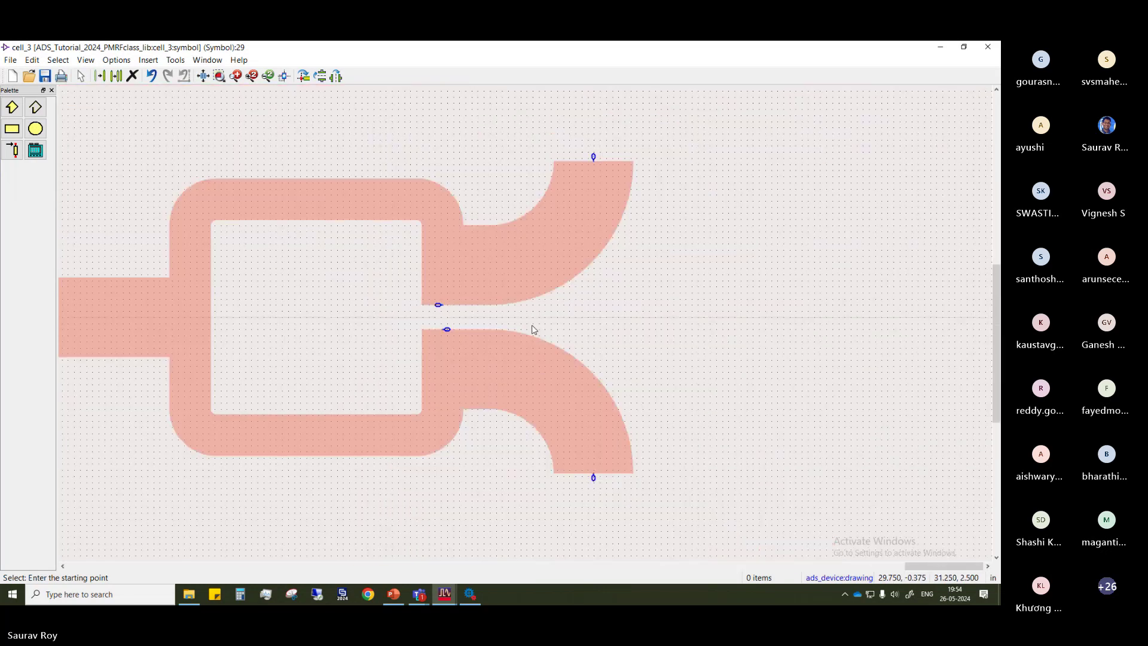
scroll(532, 329, up, 2)
drag(537, 328, 752, 355)
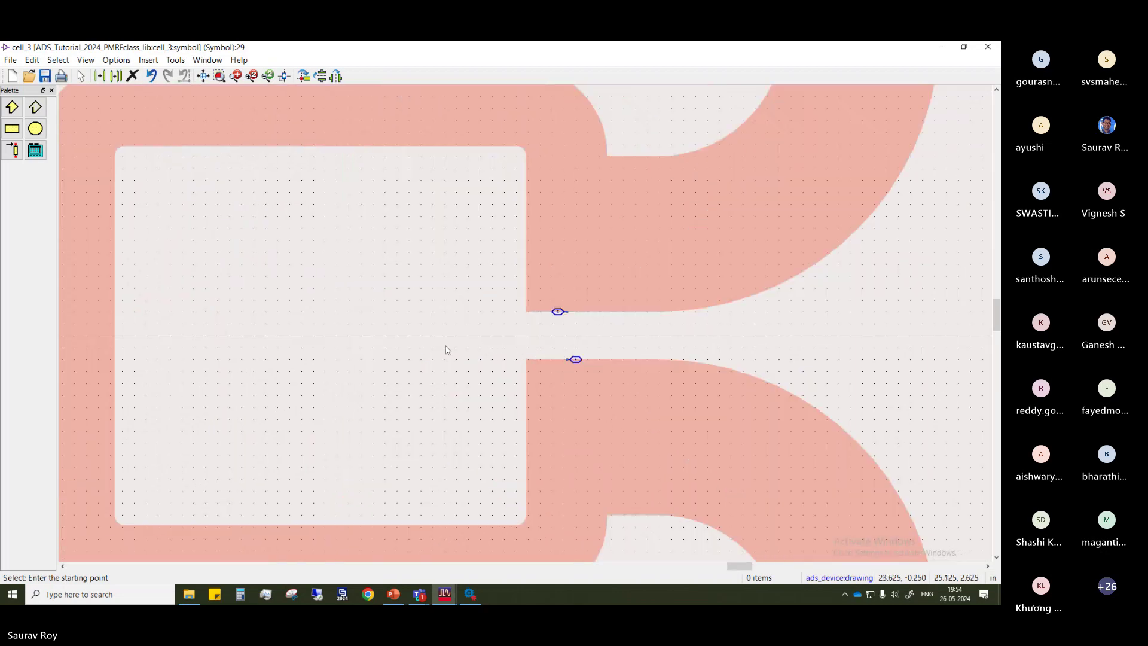
drag(427, 347, 524, 327)
scroll(524, 327, down, 3)
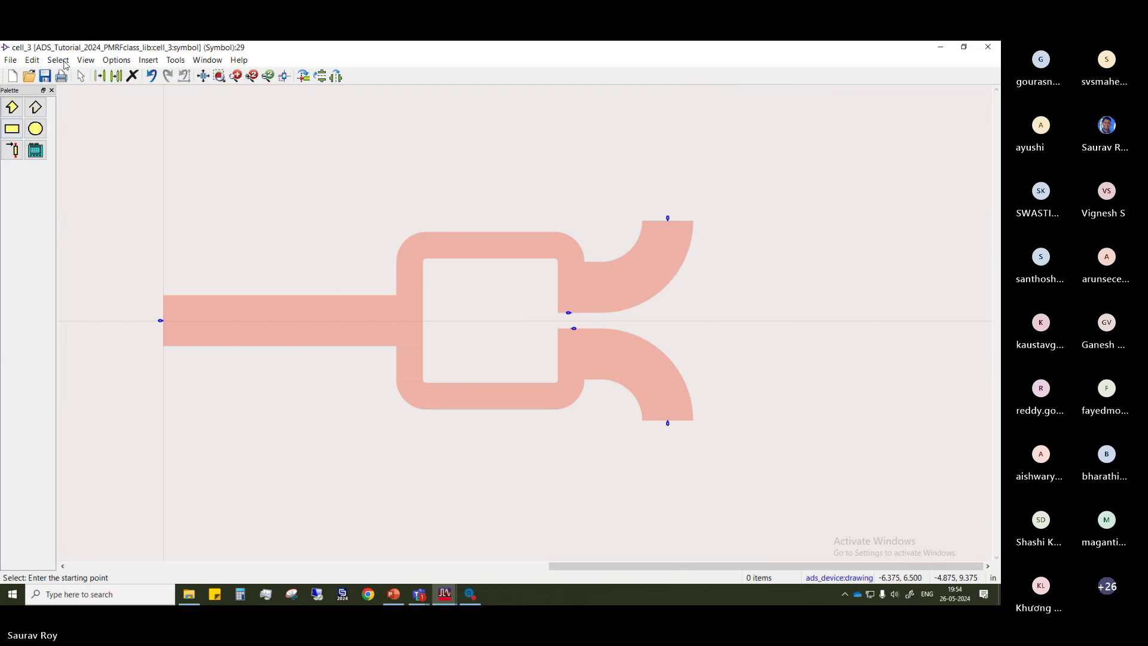
key(ctrl+a)
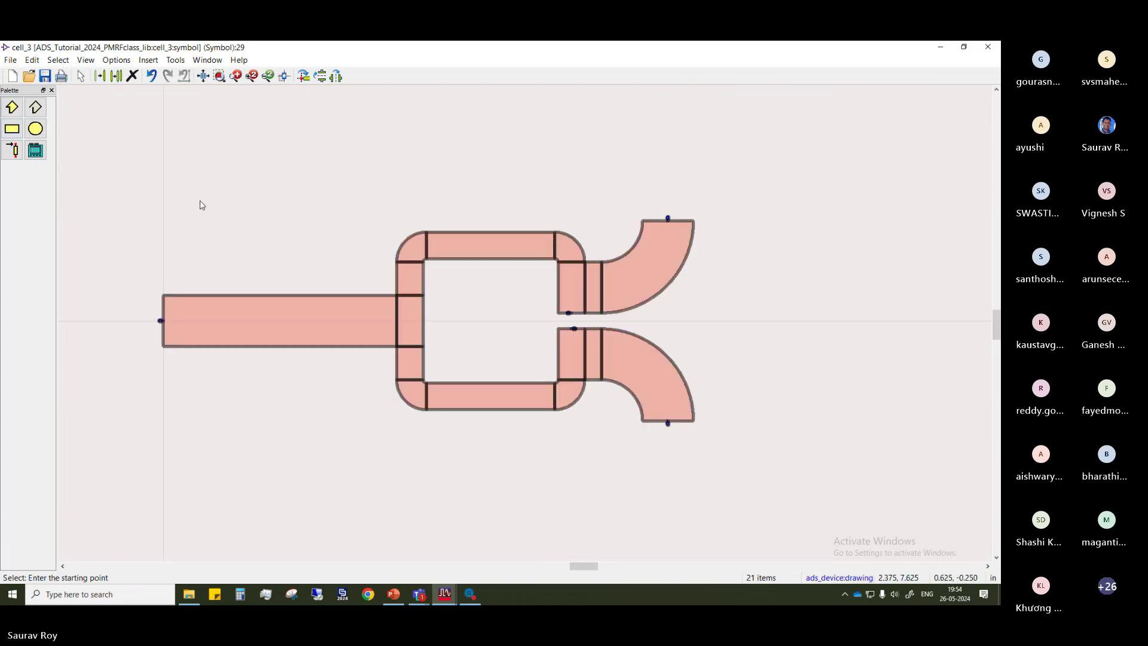
click(942, 48)
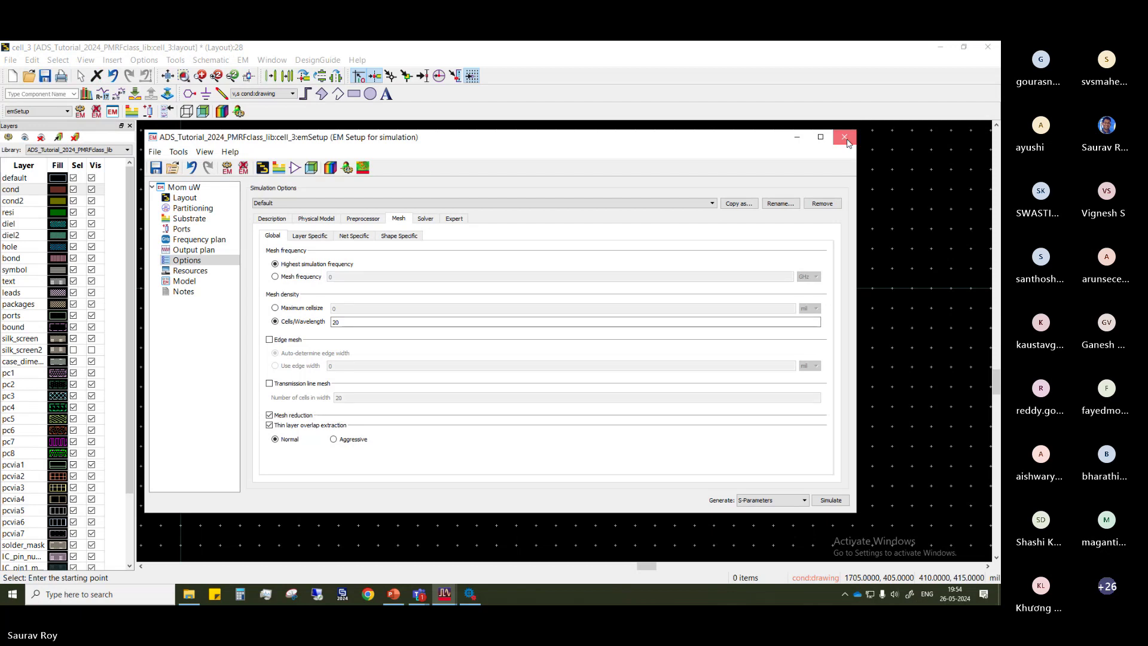
Close the EM setup, save and close the cell_3 layout, and clear the file explorer window out of the way
click(845, 137)
click(46, 75)
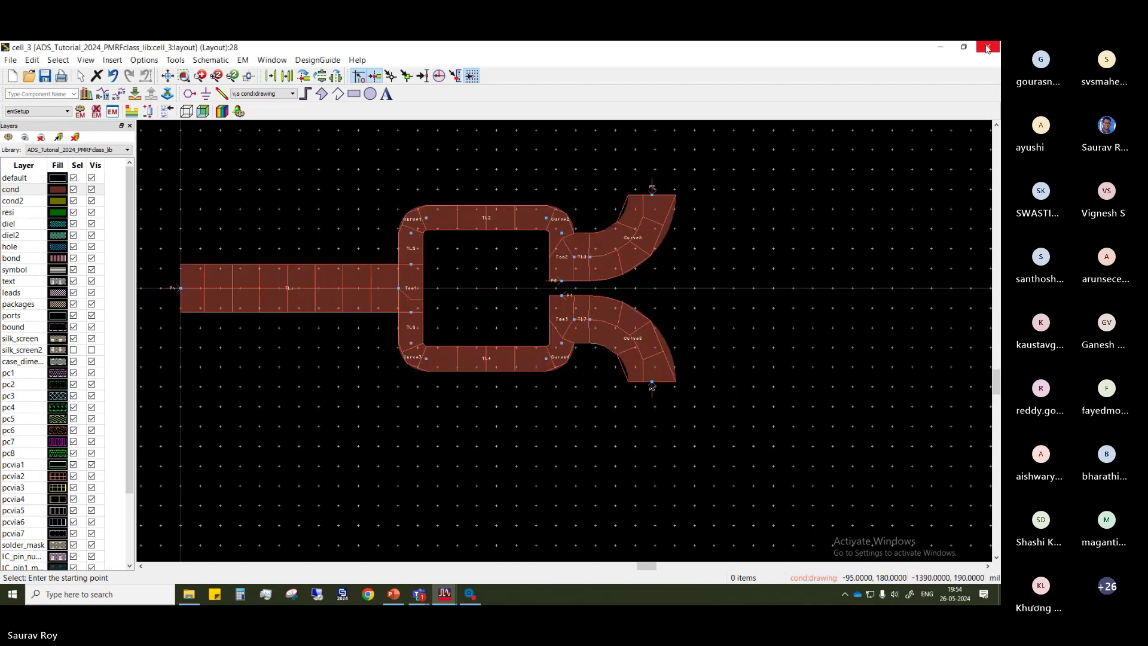
key(alt+Tab)
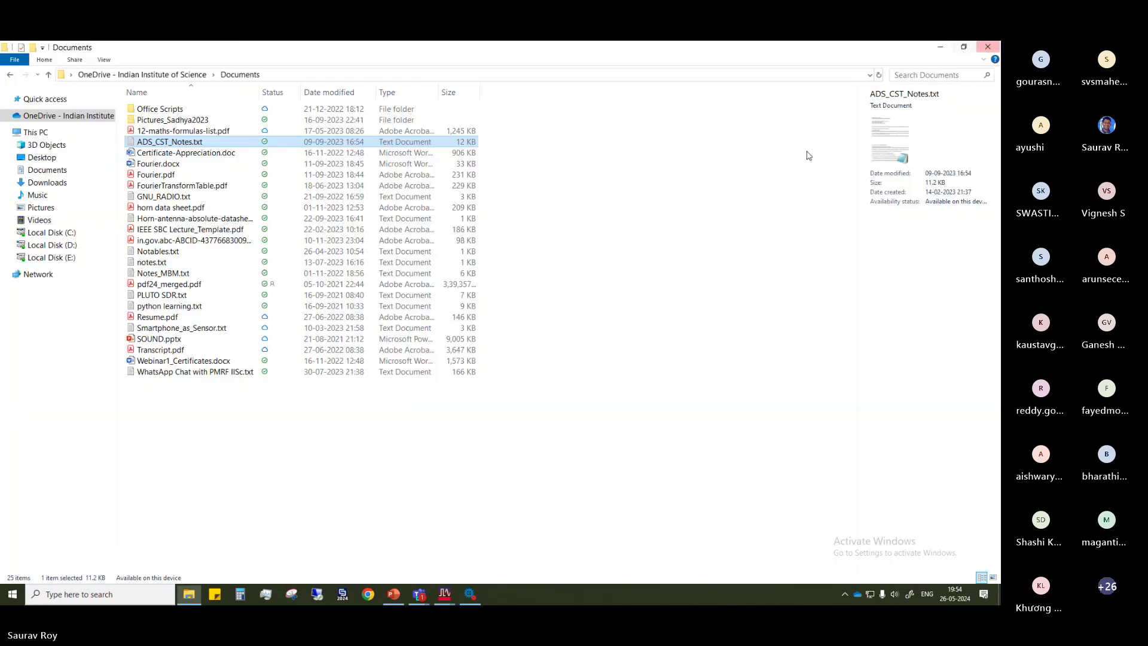
click(940, 47)
Close the cell_3 schematic and save its changes
mouse_move(448, 596)
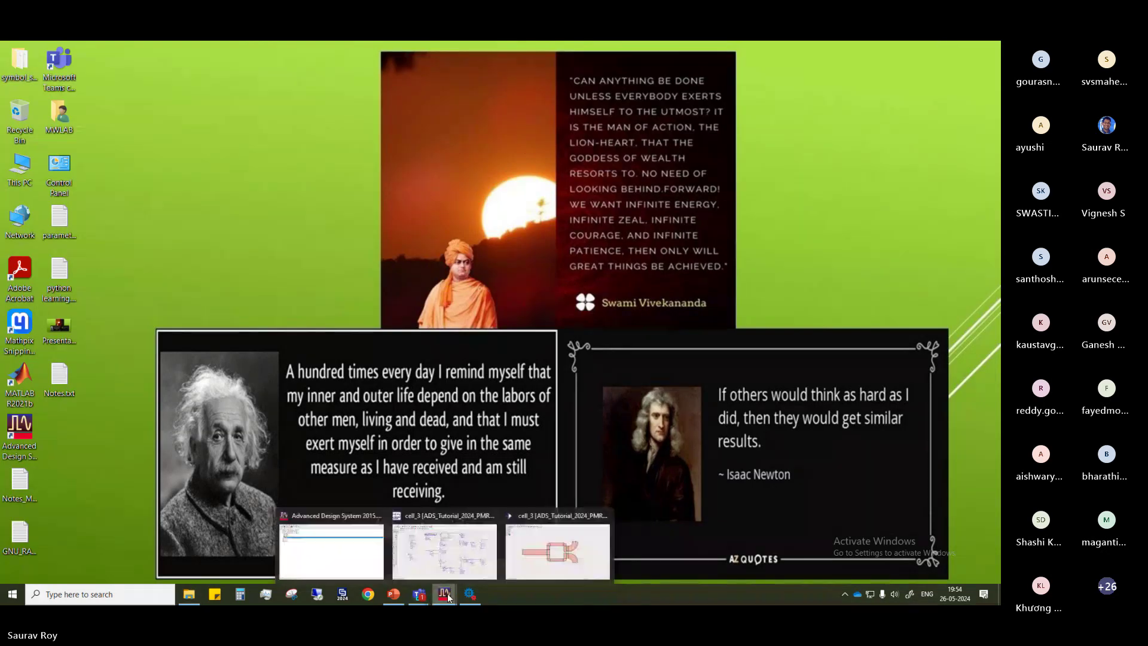
click(455, 561)
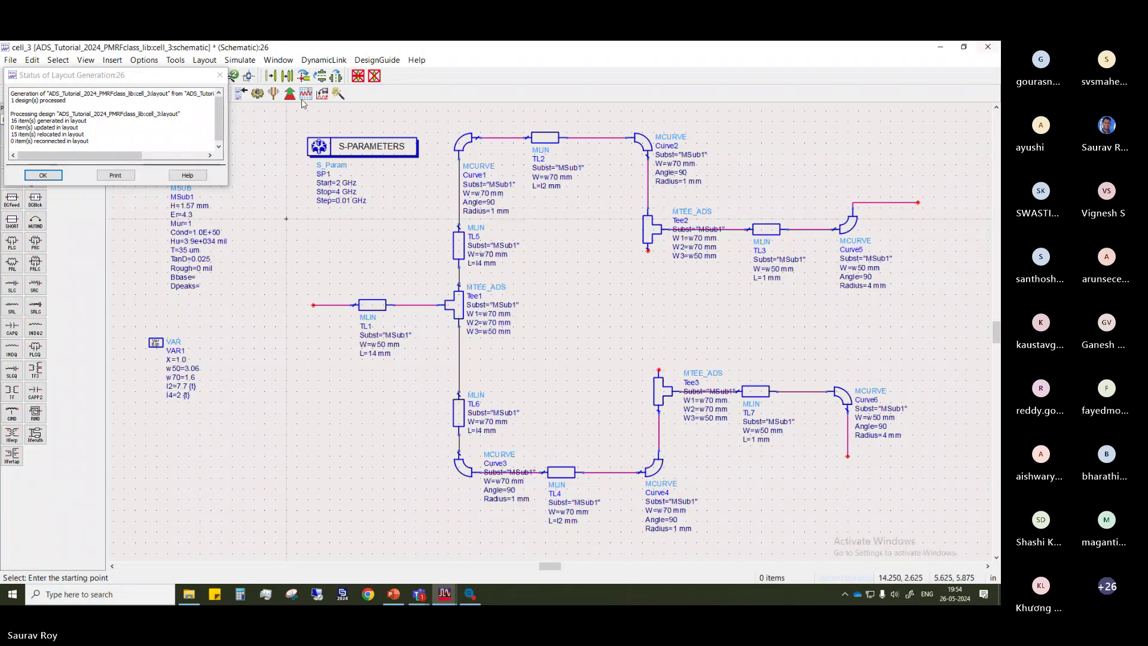
click(986, 48)
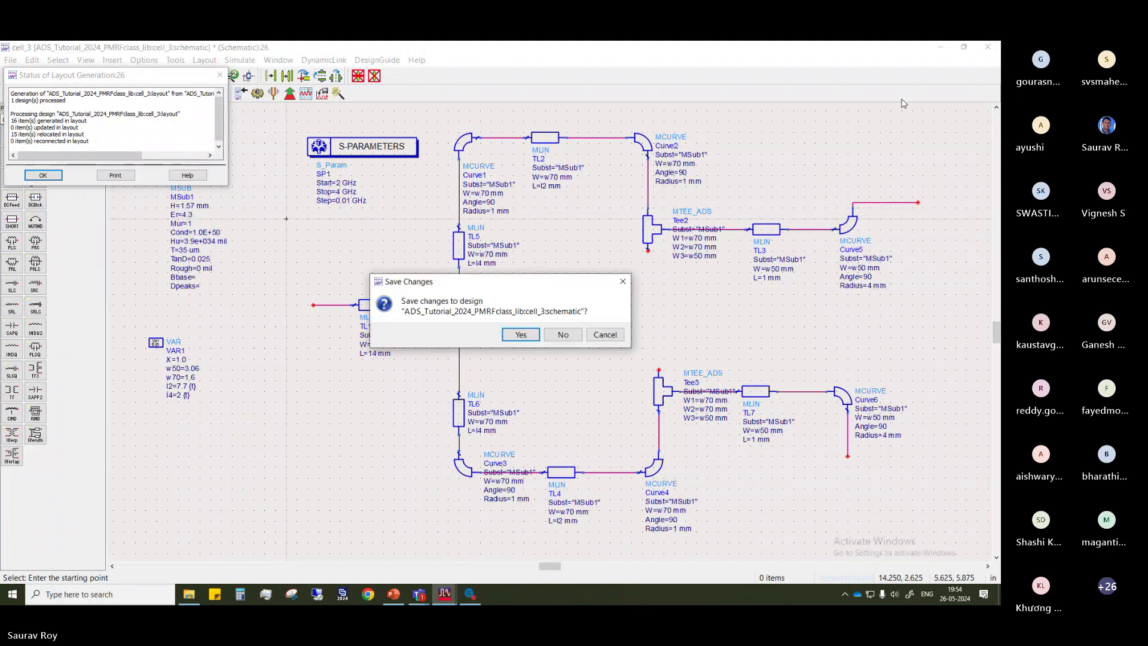
click(515, 333)
Create a new schematic for cell_4 from the main window and maximize it
mouse_move(444, 594)
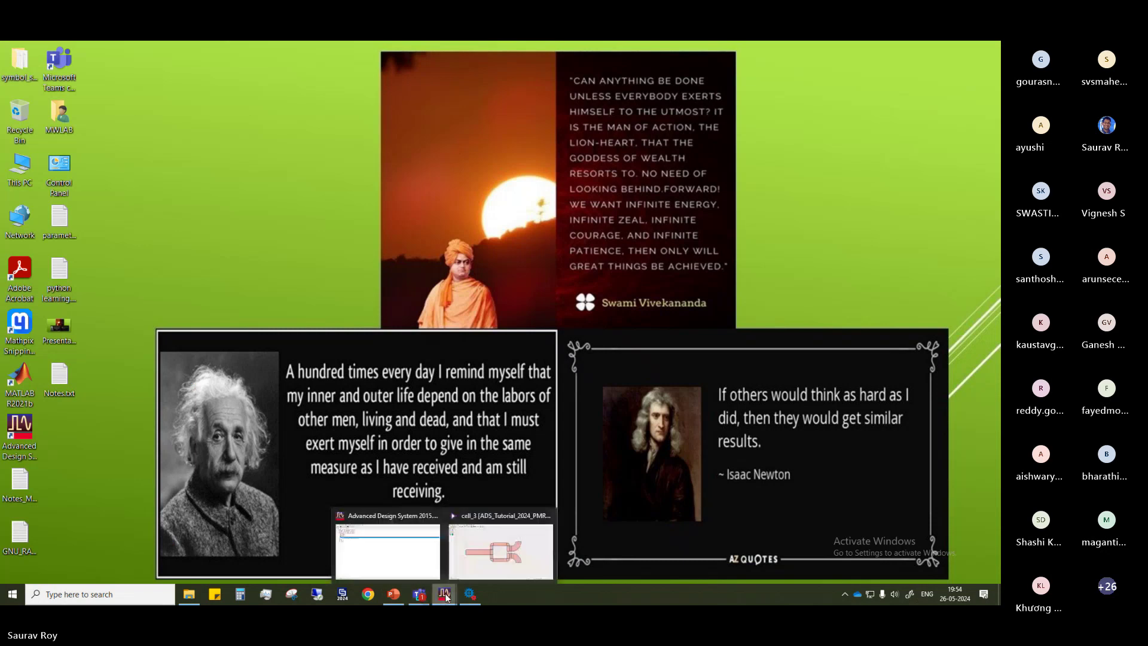
click(413, 553)
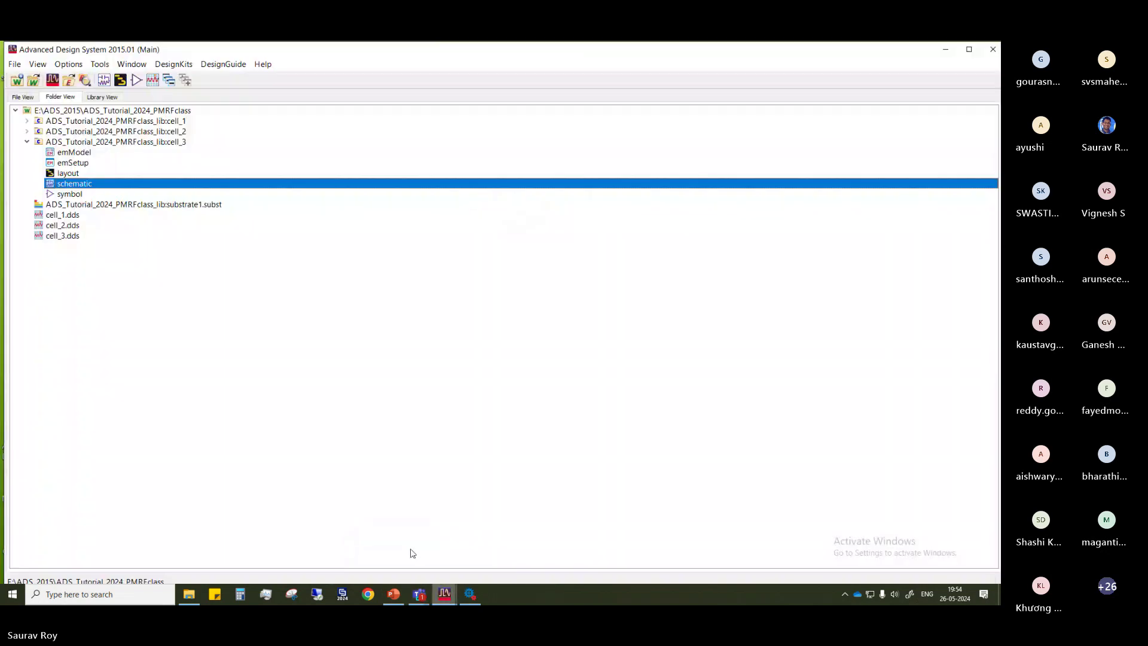
click(83, 142)
click(104, 80)
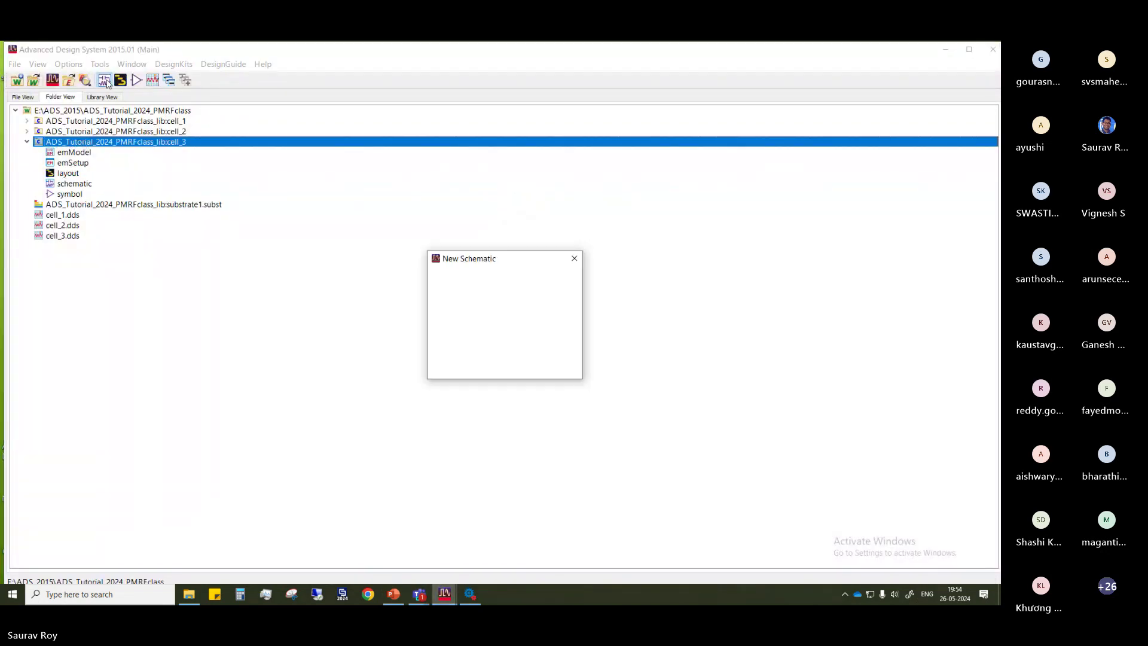
click(472, 367)
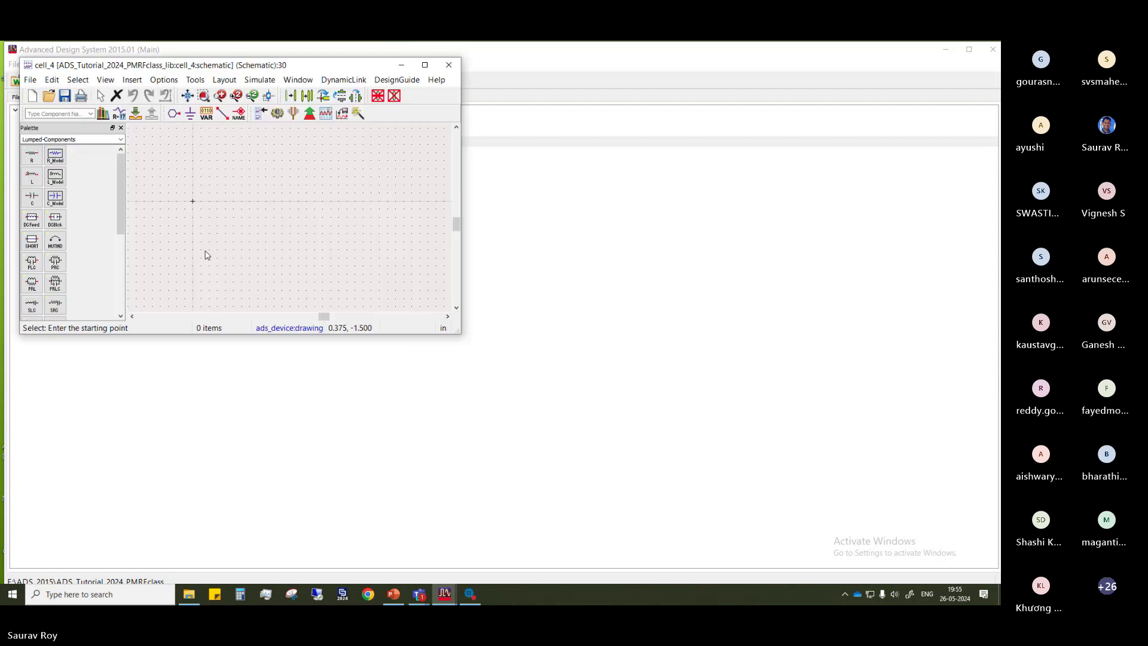
click(436, 61)
Paste the copied power divider artwork with its pins near the origin of the cell_4 schematic
key(ctrl+v)
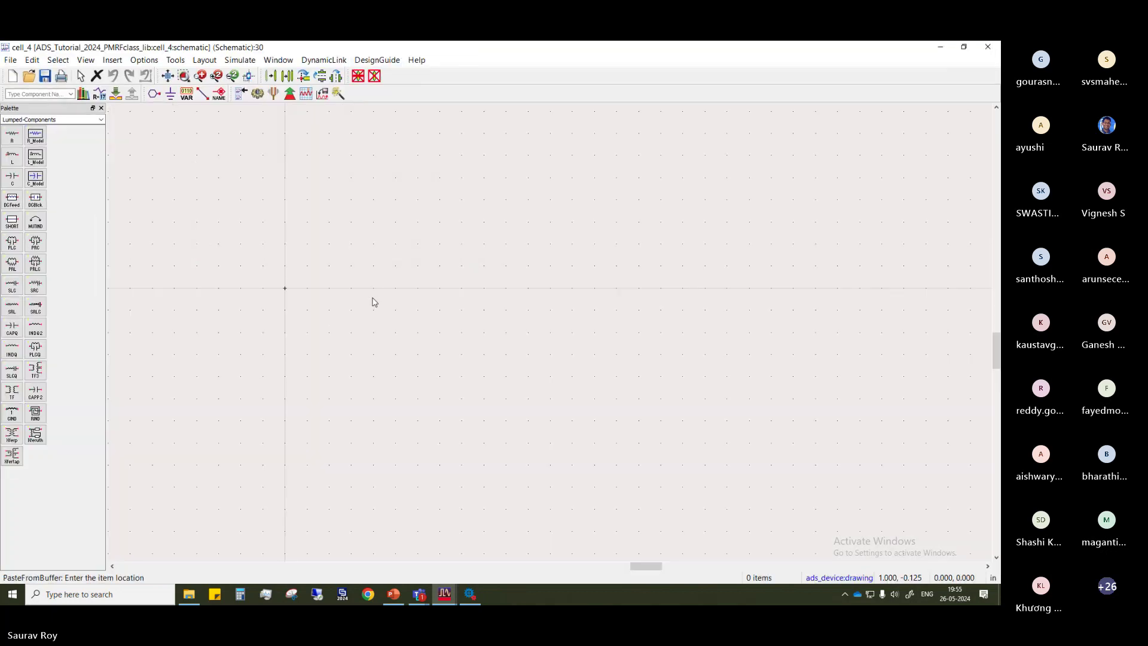
right_click(339, 279)
click(242, 366)
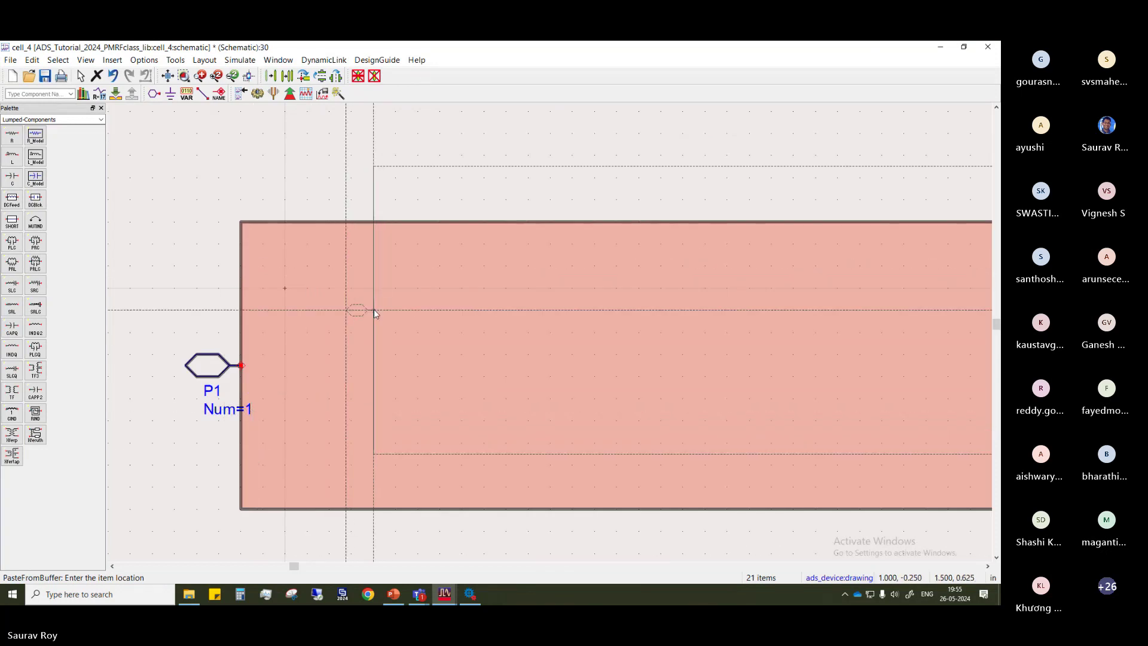
key(ctrl+z)
scroll(547, 332, down, 3)
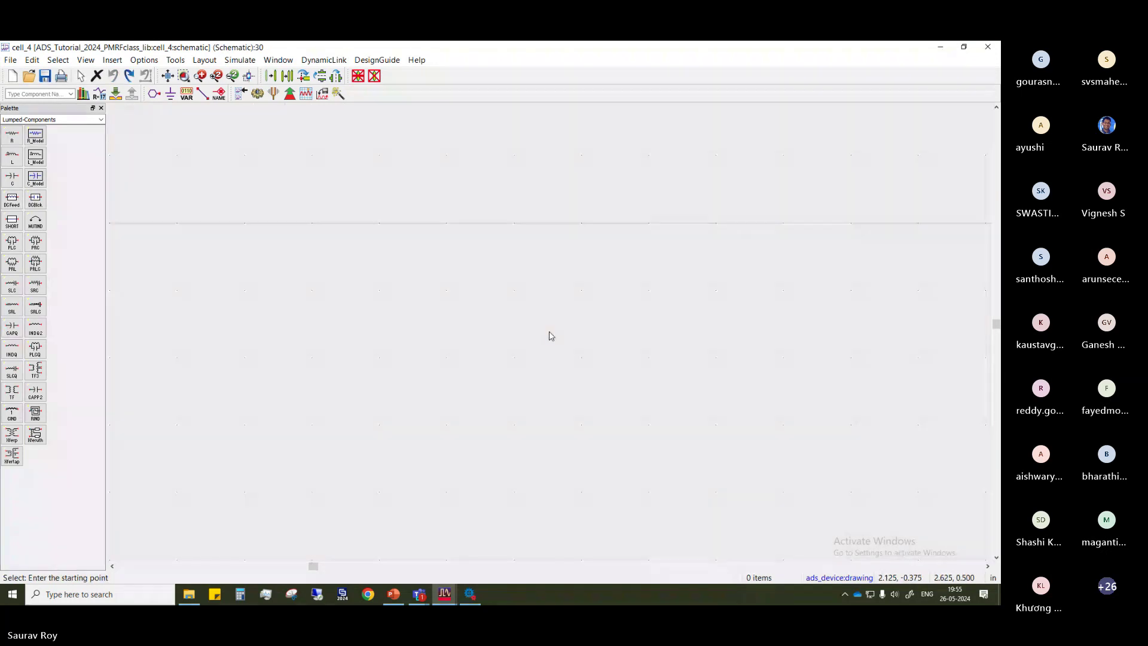
scroll(448, 328, up, 3)
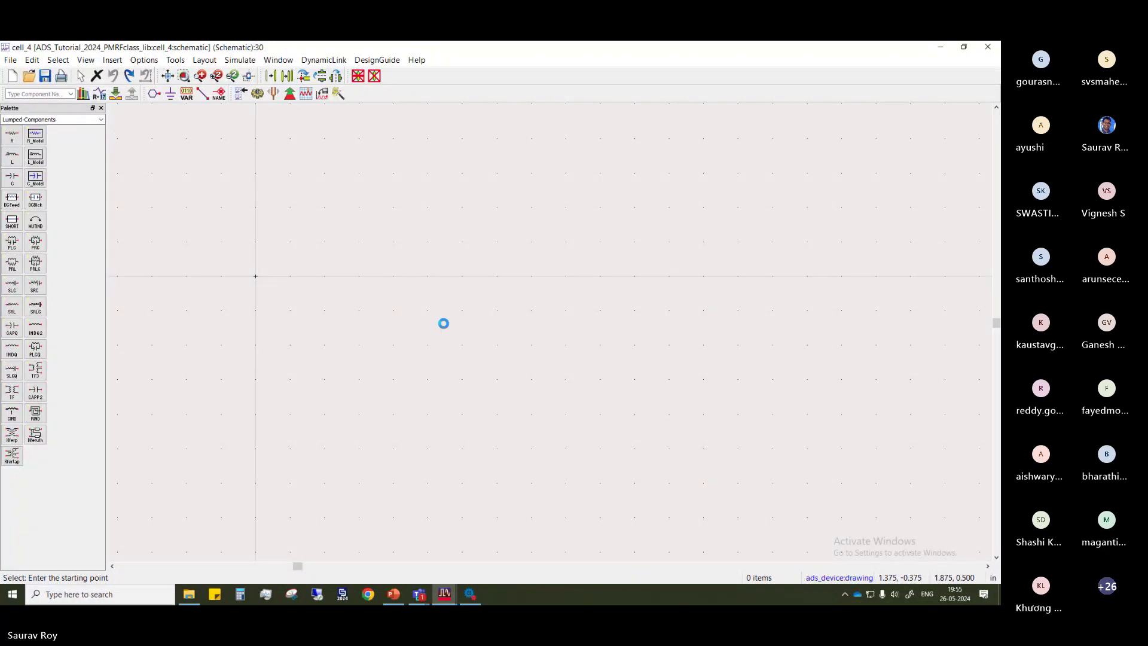
key(ctrl+y)
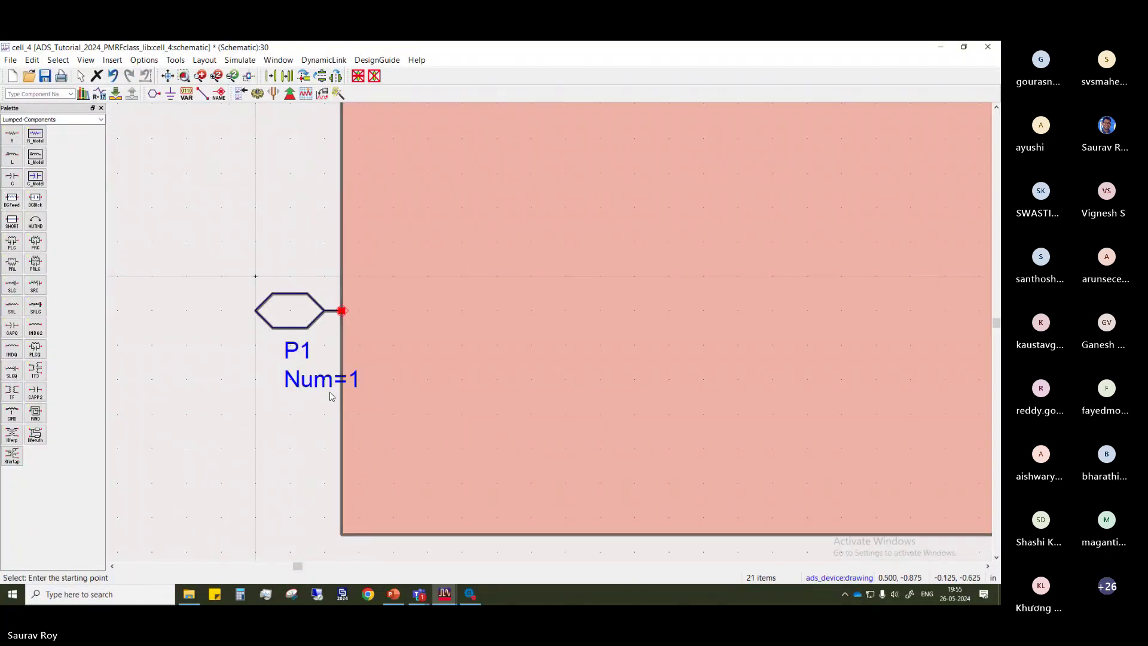
scroll(440, 310, up, 2)
scroll(548, 333, down, 5)
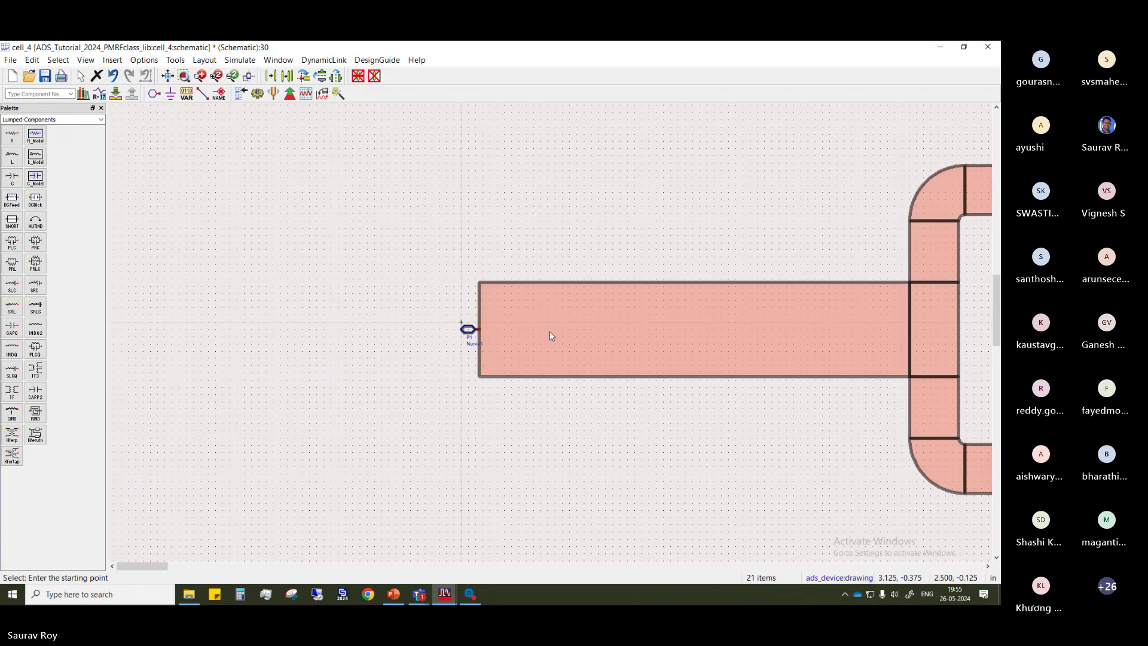
scroll(470, 319, down, 2)
click(825, 305)
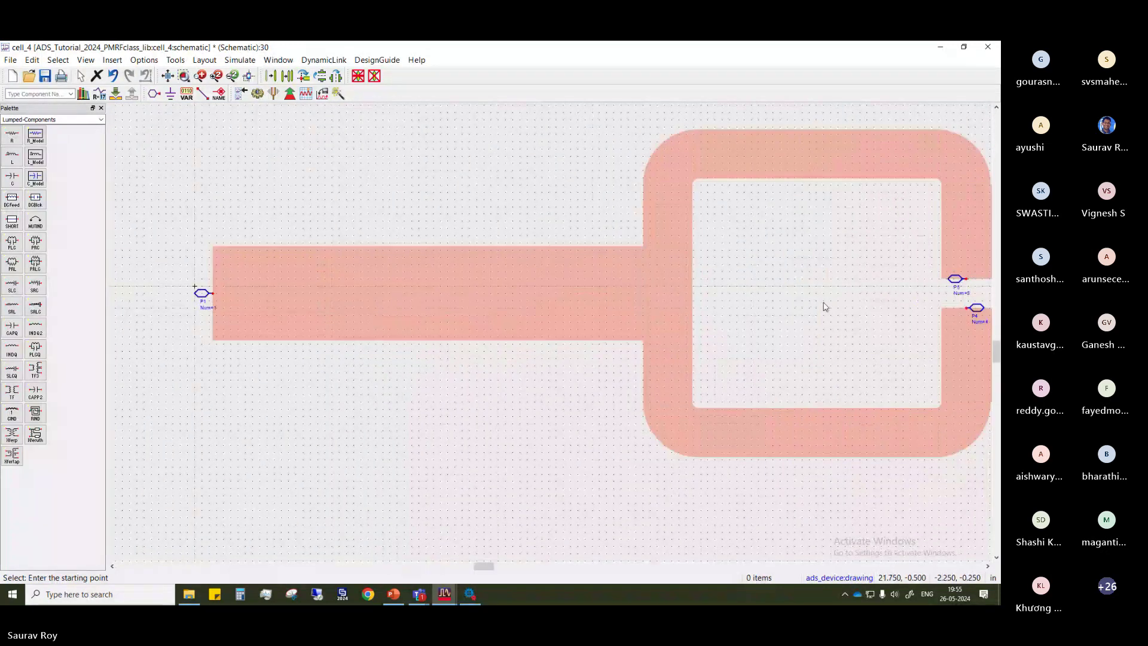
click(241, 389)
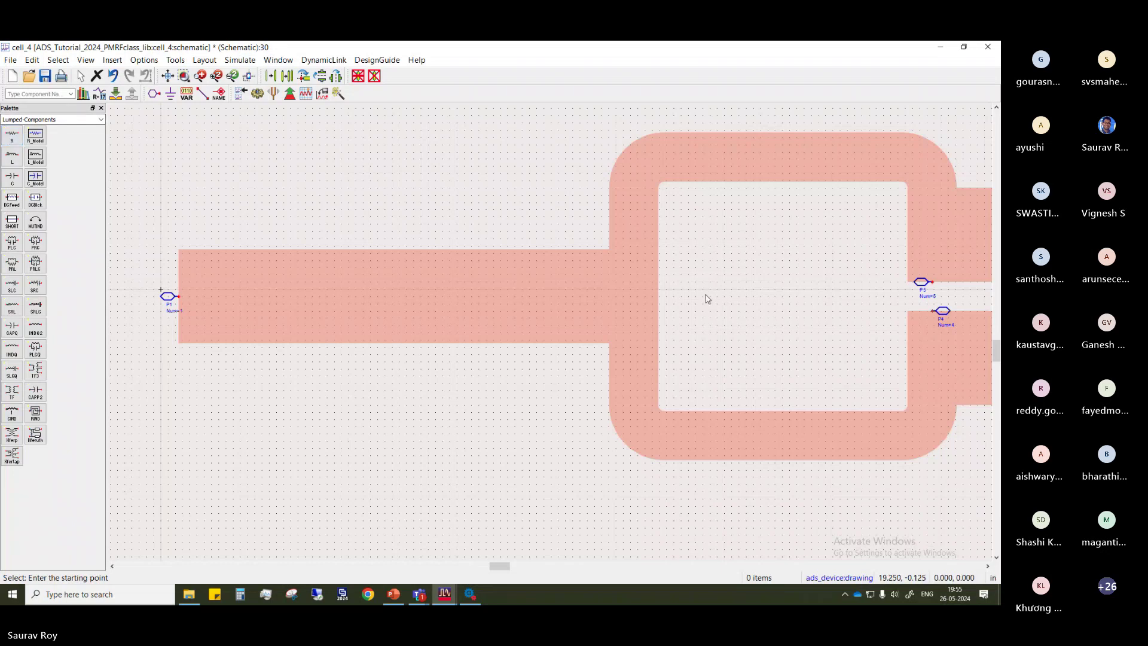
Place a vertical resistor inside the divider ring and delete the extra horizontal one
click(12, 136)
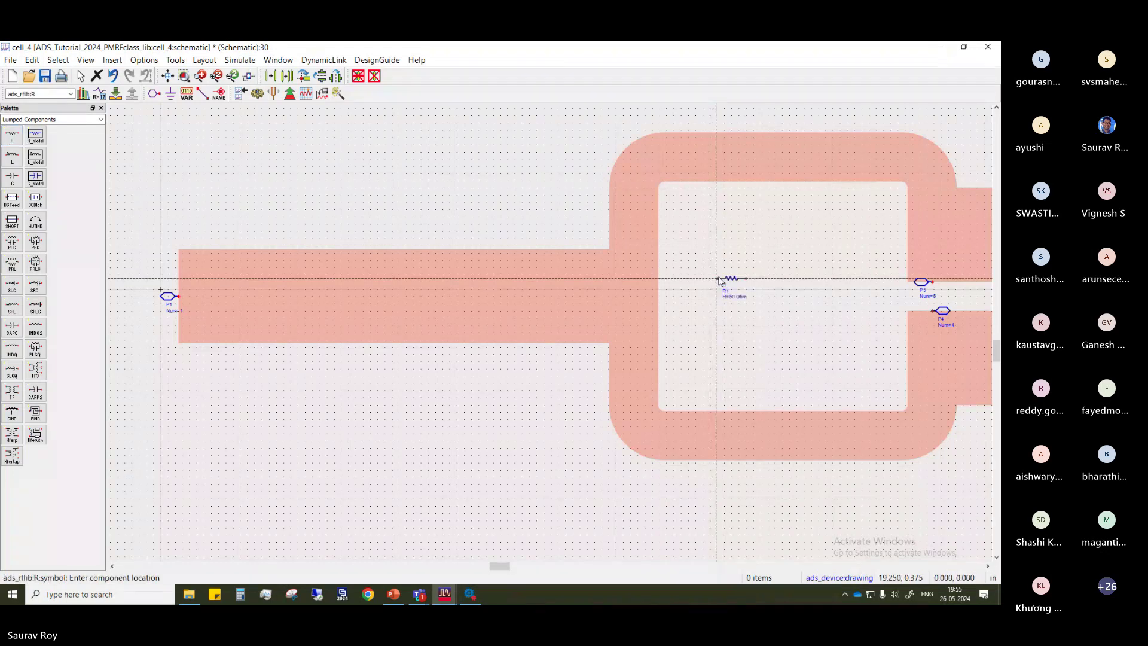
click(719, 279)
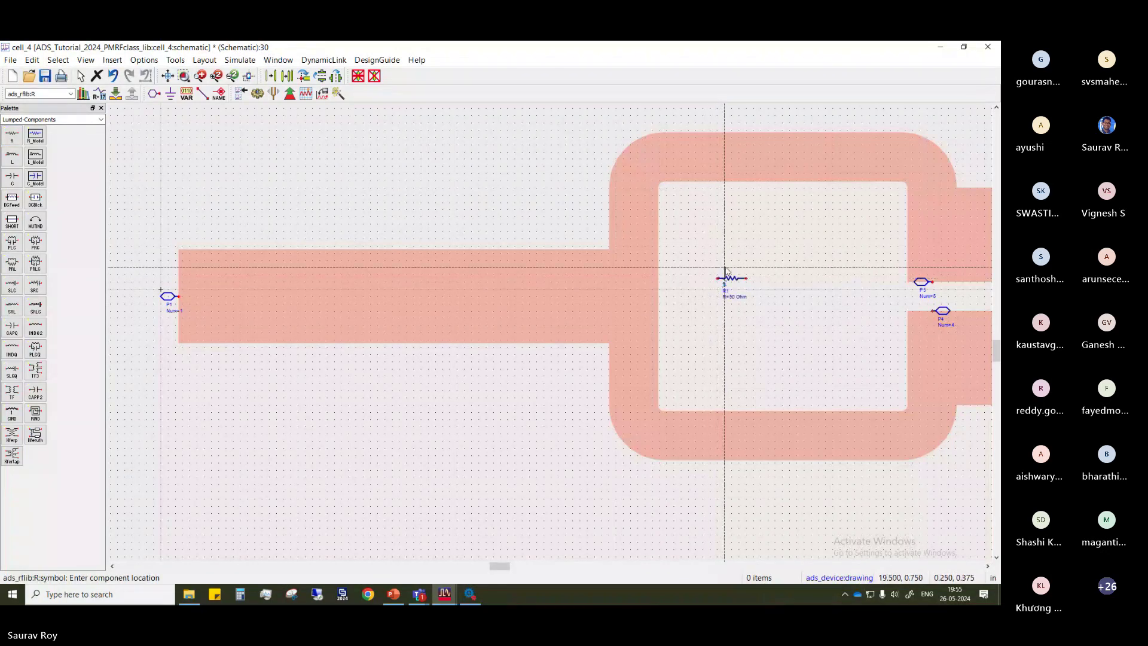
click(742, 335)
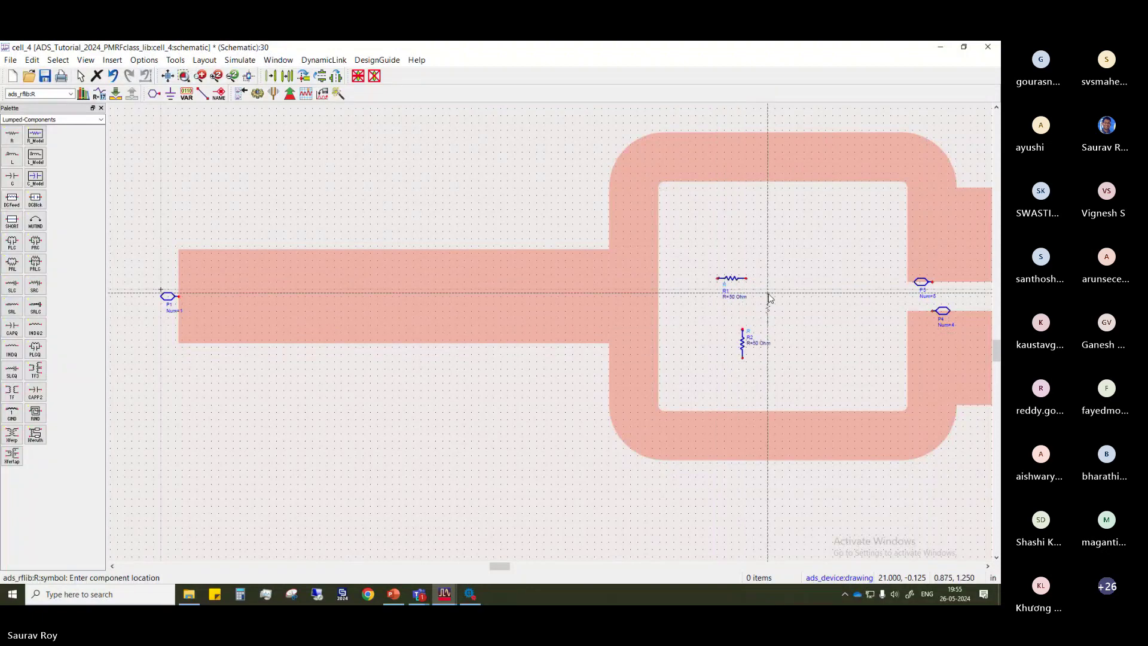
key(Escape)
click(732, 279)
key(Delete)
Set the vertical resistor's resistance to 100 Ohm
double_click(742, 343)
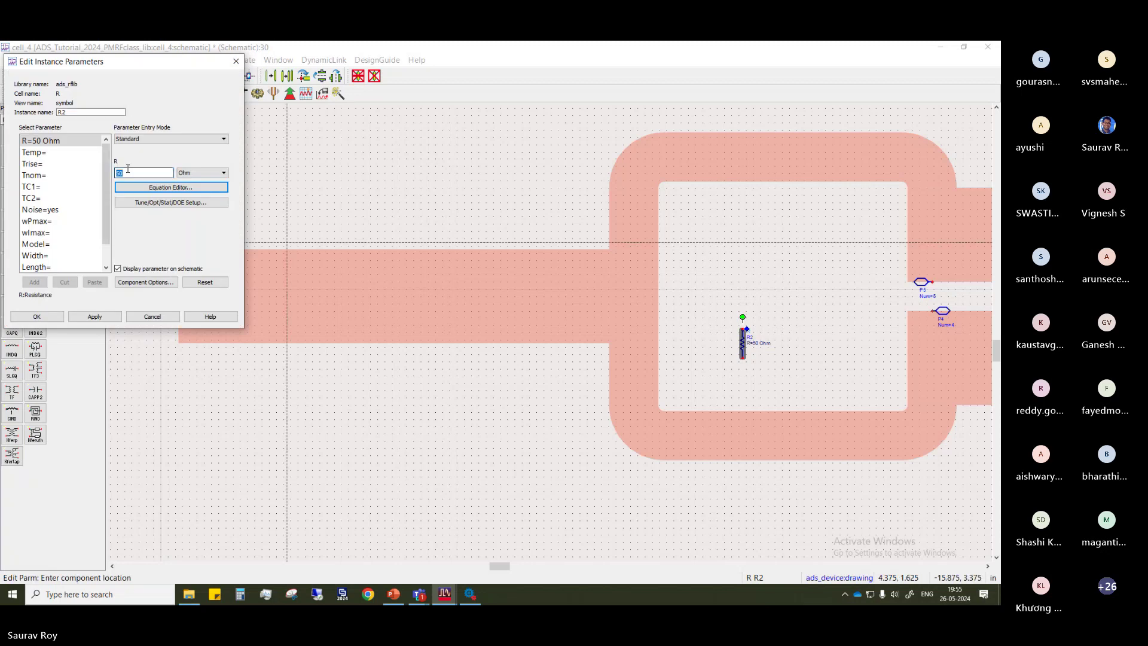
text(100)
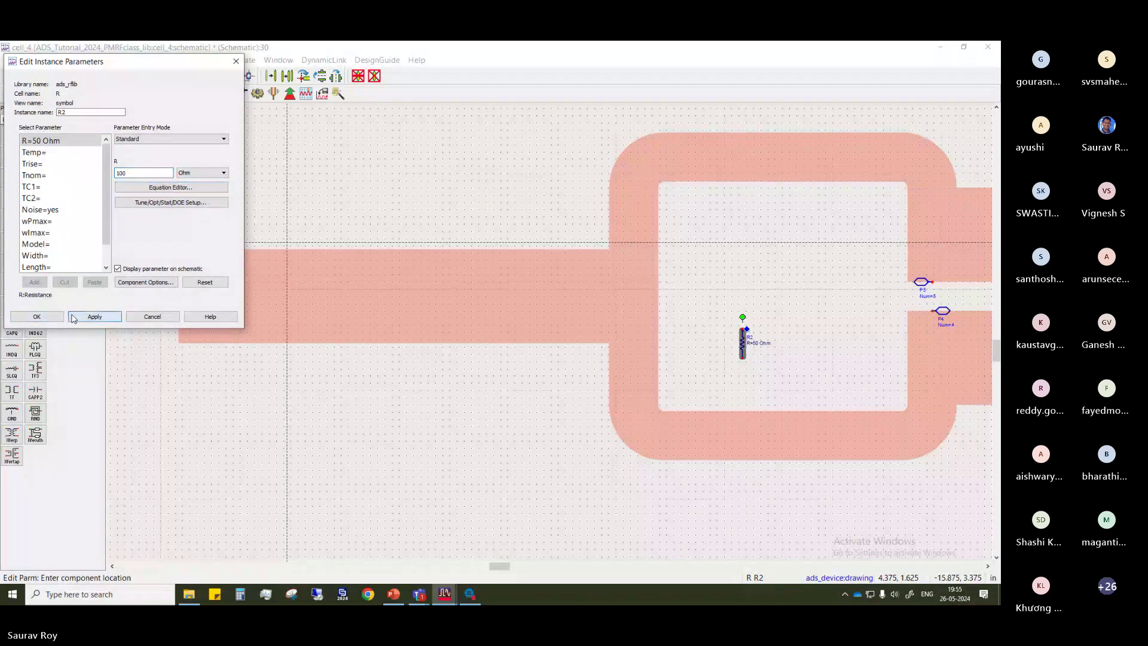
click(94, 316)
click(36, 317)
Move the 100 Ohm resistor into the gap between pins P5 and P4 at the open side of the ring
drag(838, 315, 704, 326)
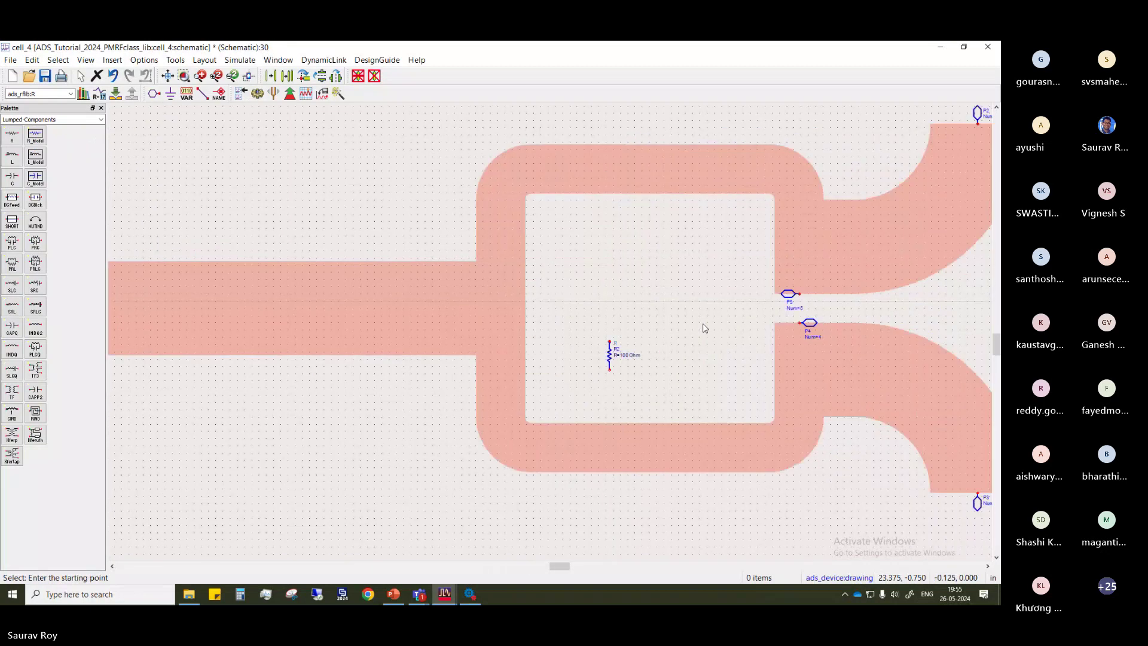
click(610, 357)
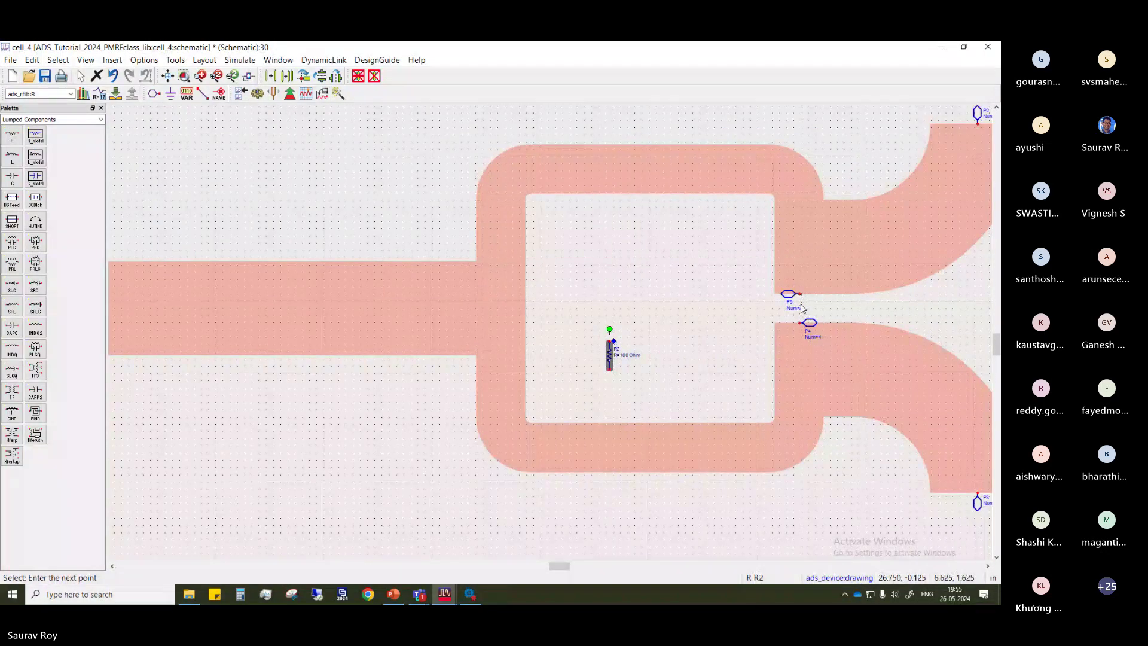
click(801, 308)
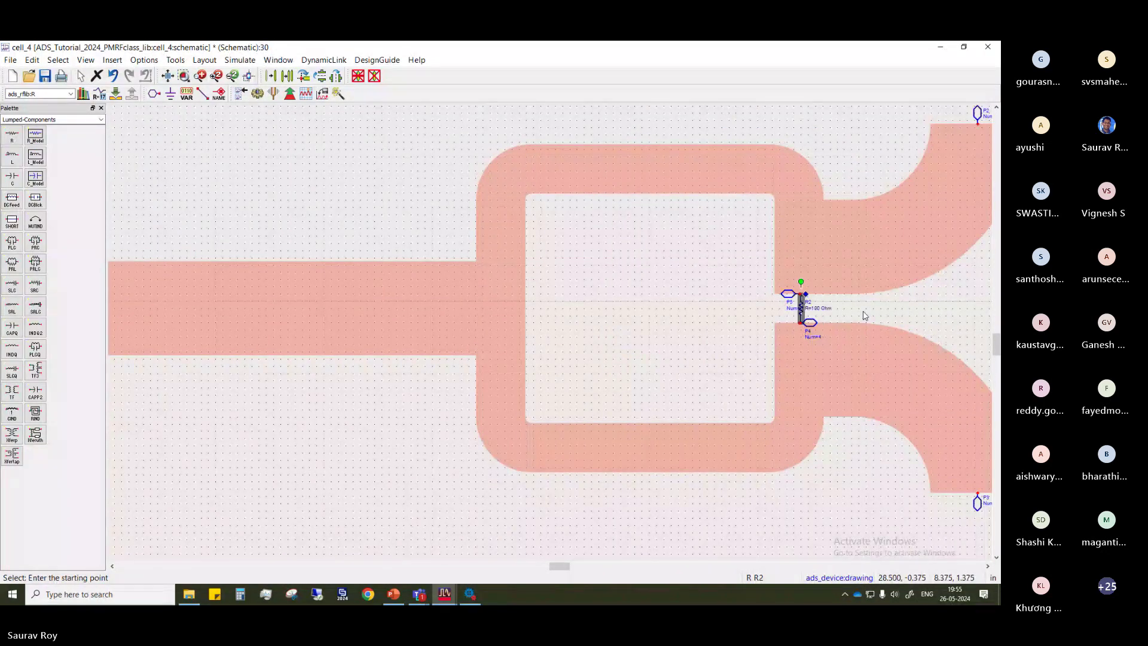
click(886, 311)
scroll(863, 306, down, 2)
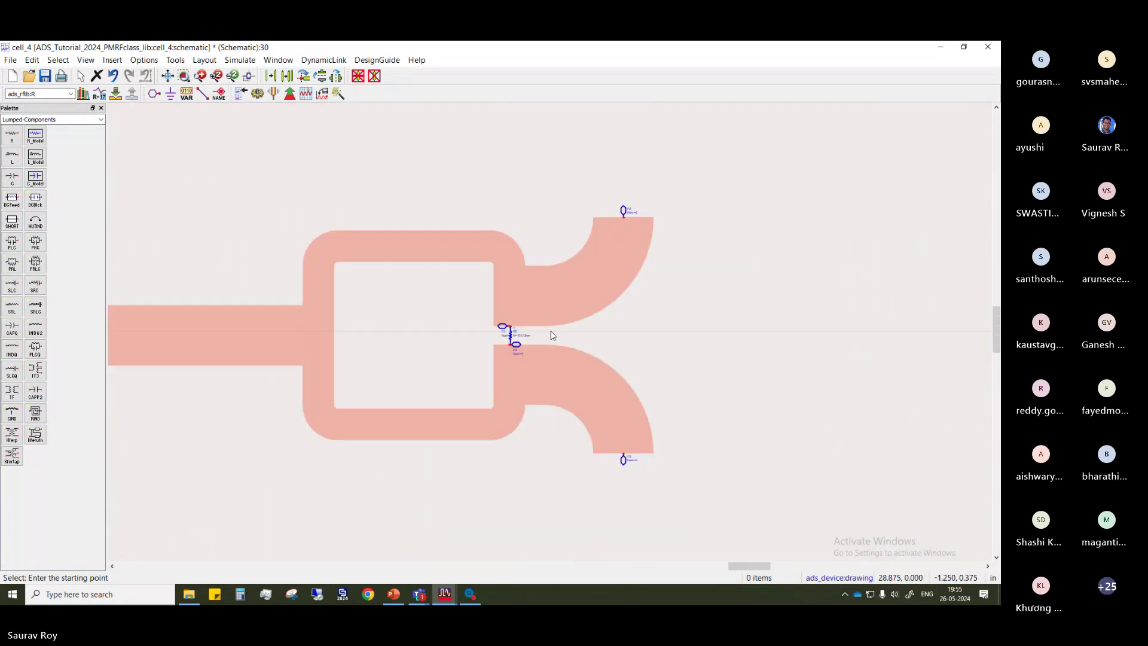
Fine-adjust the resistor's position so its two ends connect to pins P5 and P4
scroll(550, 334, up, 9)
click(257, 345)
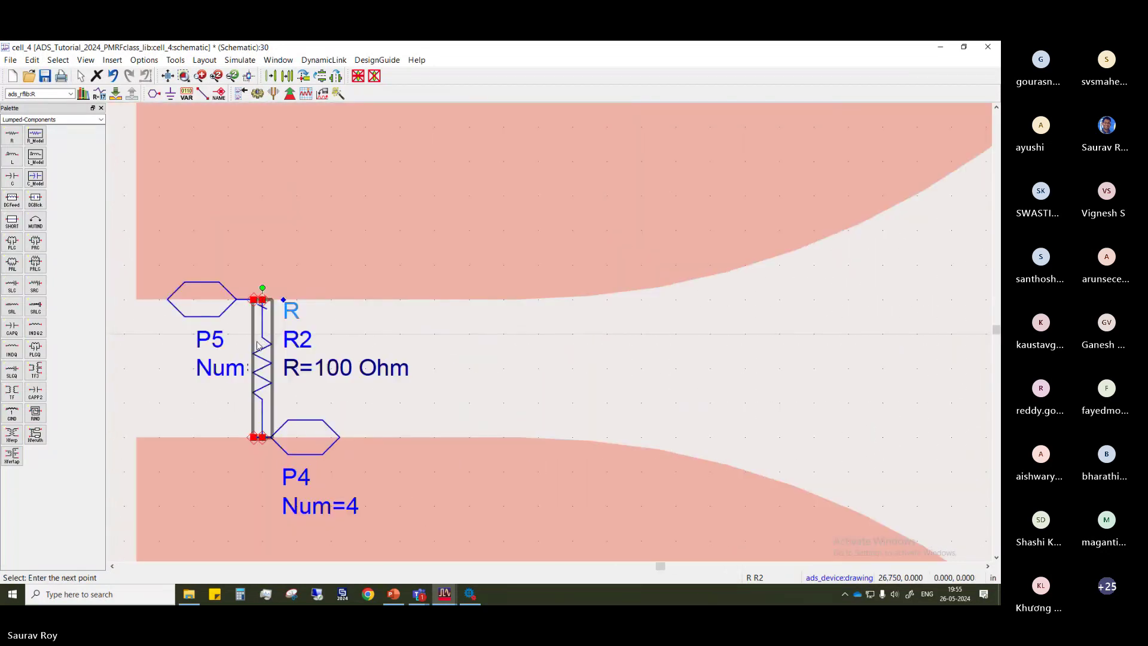
drag(257, 346, 251, 336)
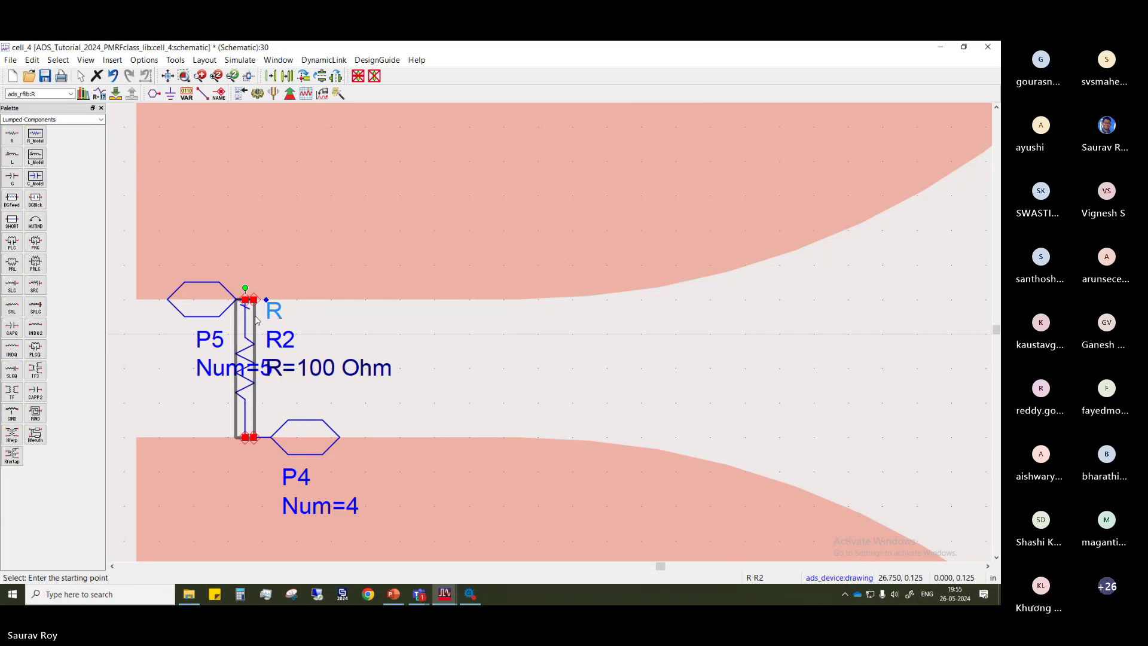
scroll(478, 334, down, 3)
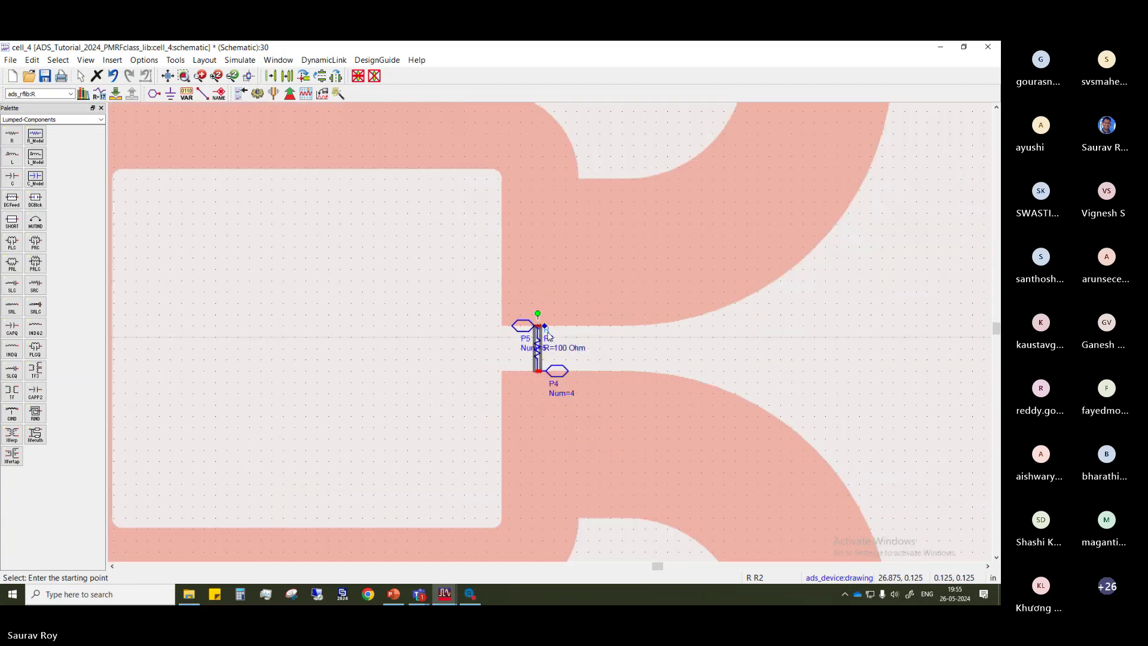
drag(510, 352, 549, 323)
scroll(548, 323, down, 2)
scroll(544, 335, up, 5)
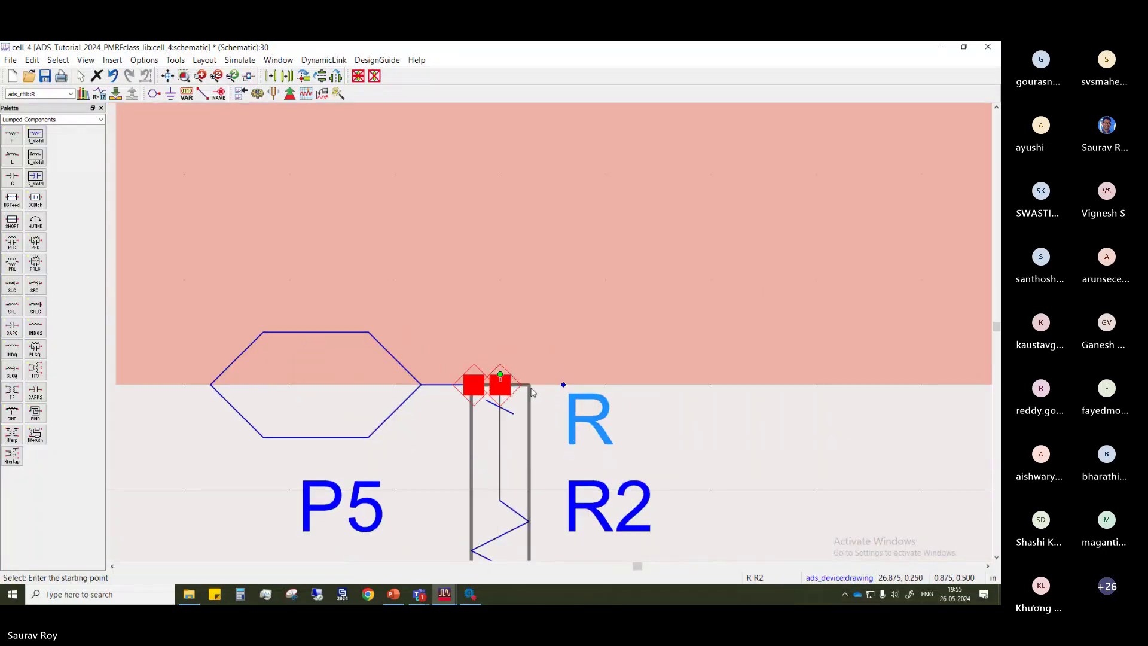
drag(532, 391, 505, 392)
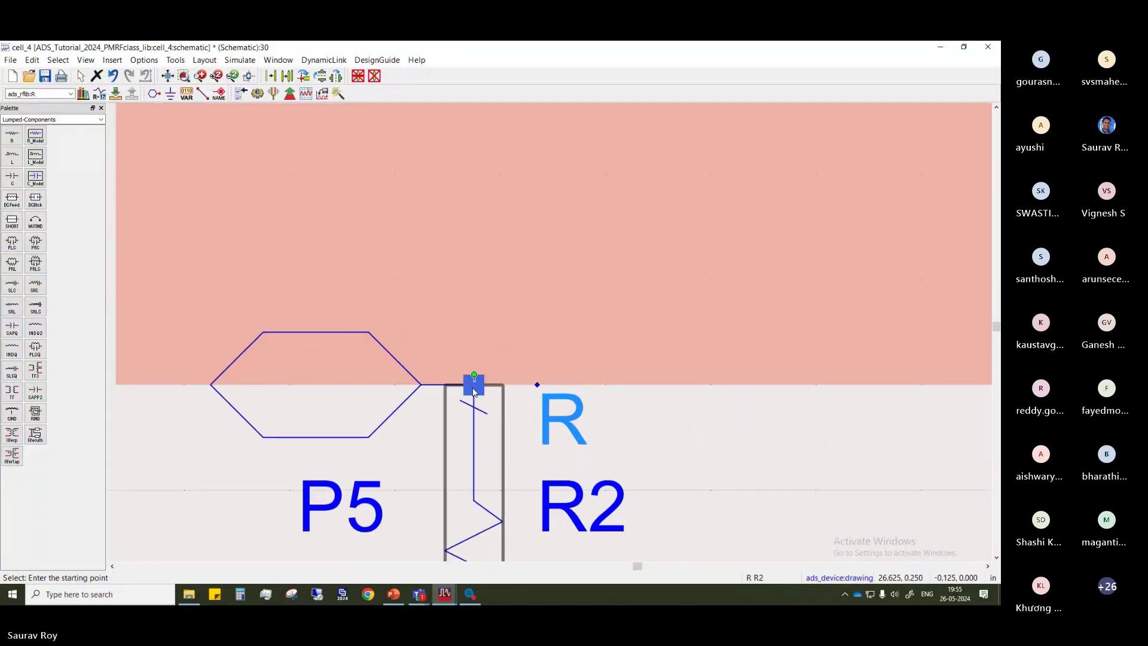
scroll(760, 243, down, 3)
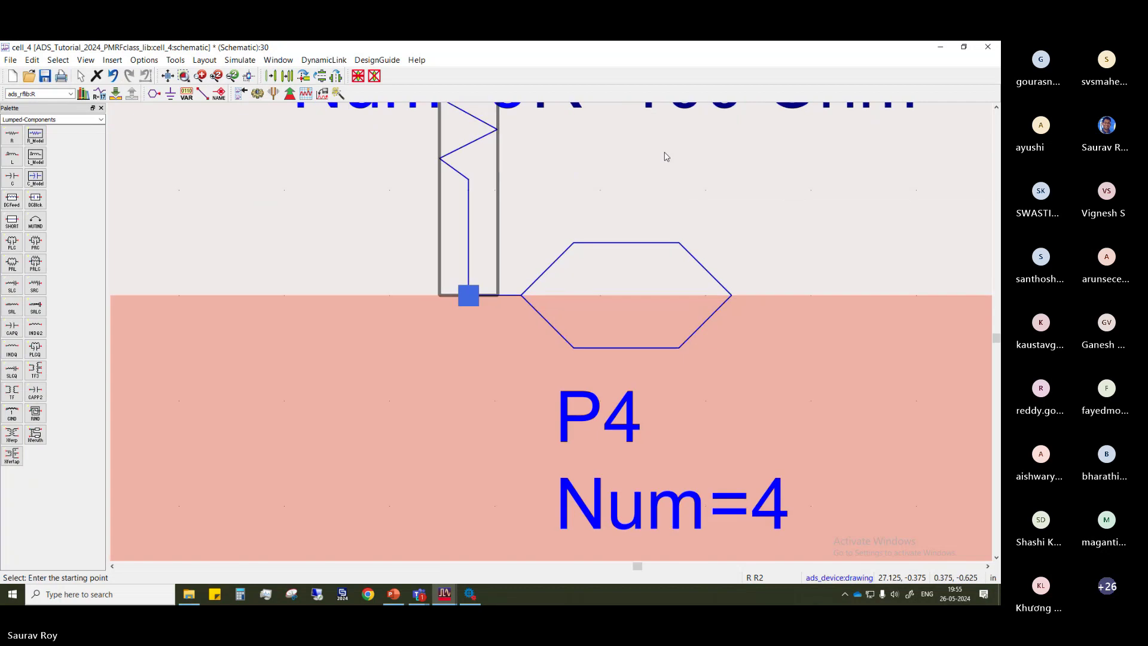
scroll(664, 156, up, 5)
scroll(553, 331, down, 4)
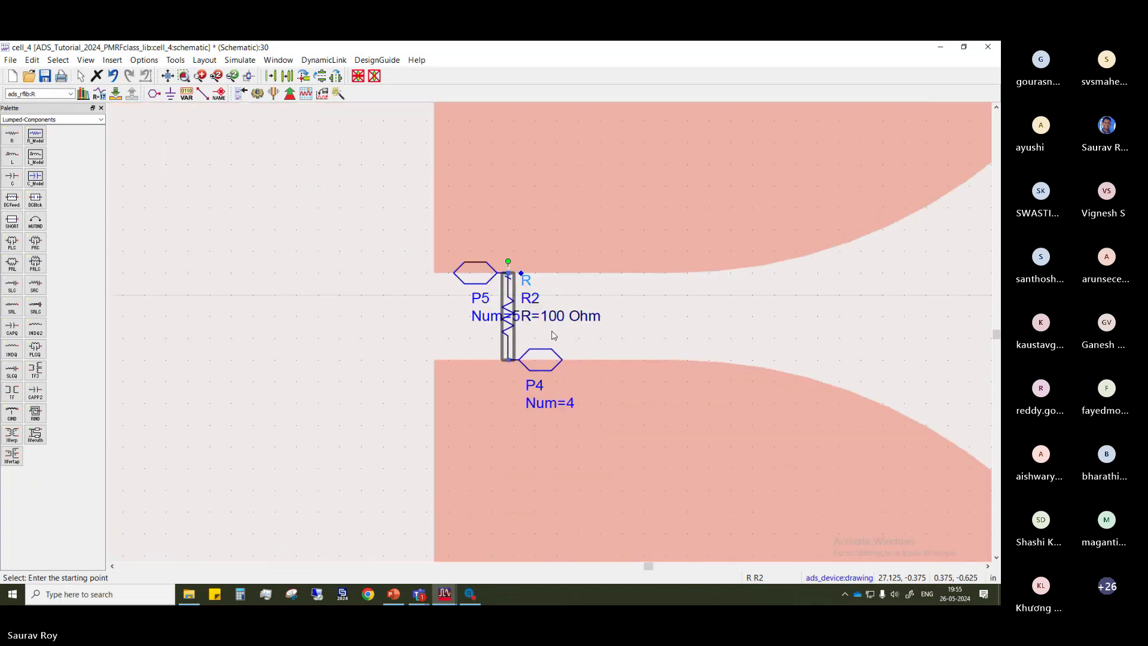
scroll(616, 313, down, 2)
scroll(546, 328, down, 3)
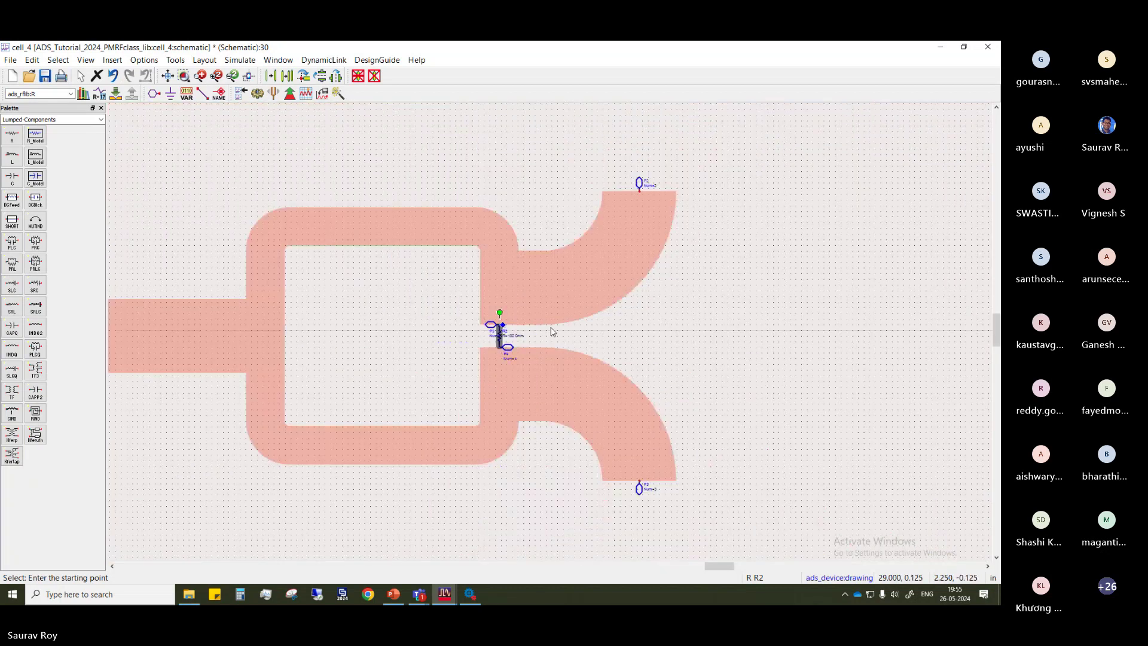
Place an S-parameter Term at input pin P1 and move it below and left of the pin, keeping it wired
scroll(543, 346, left, 3)
click(53, 119)
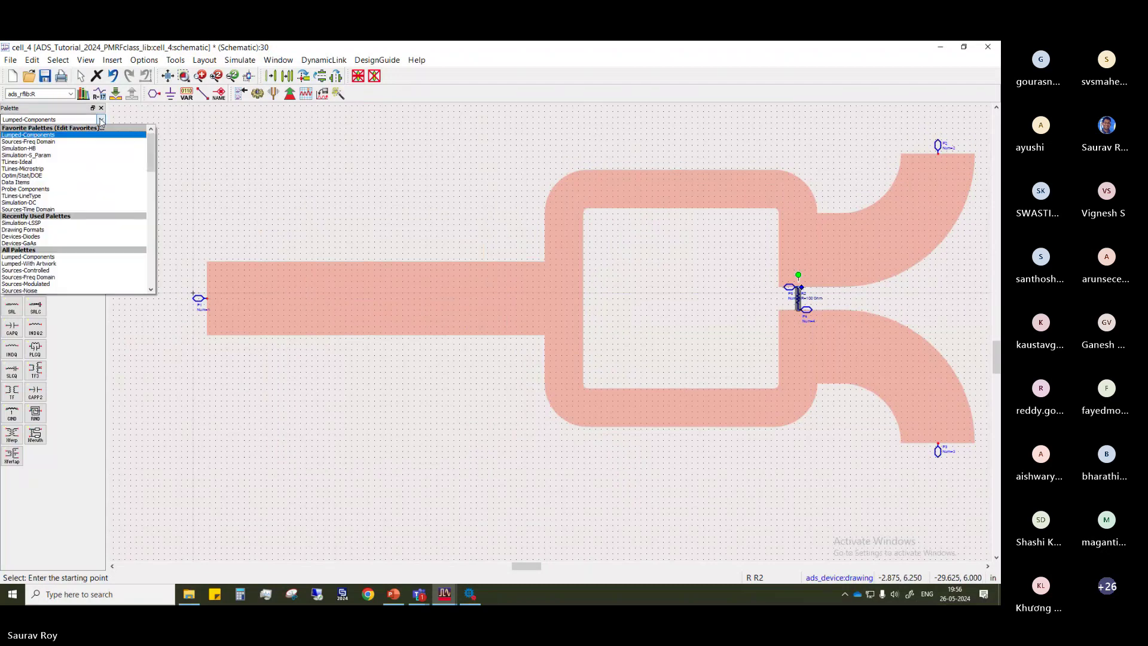
click(48, 158)
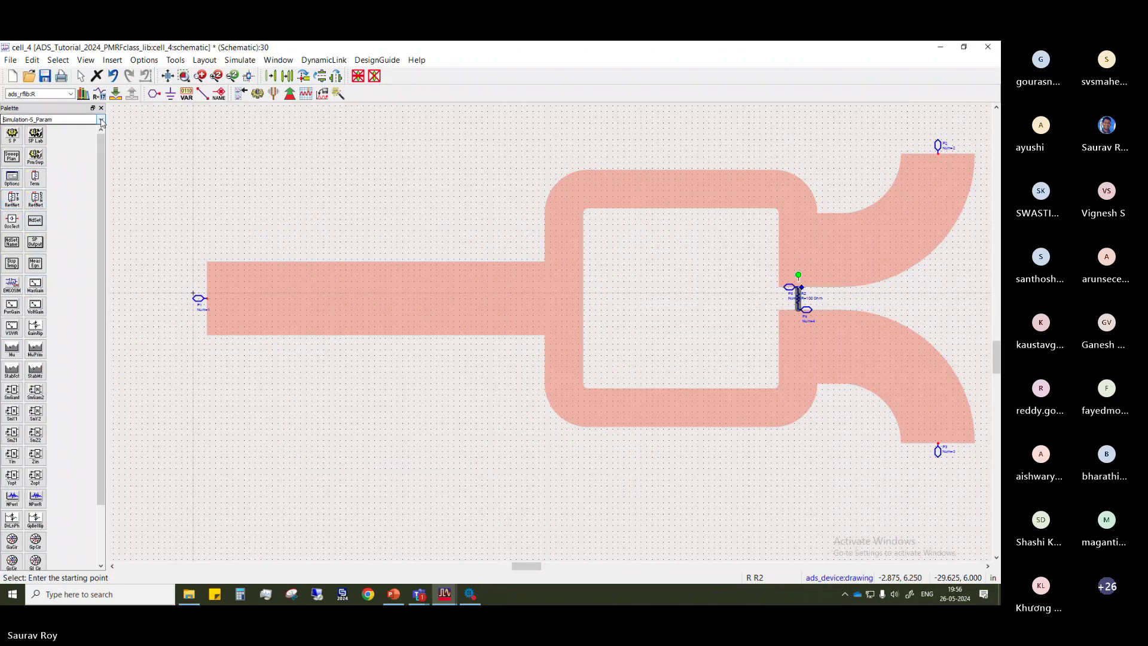
click(35, 177)
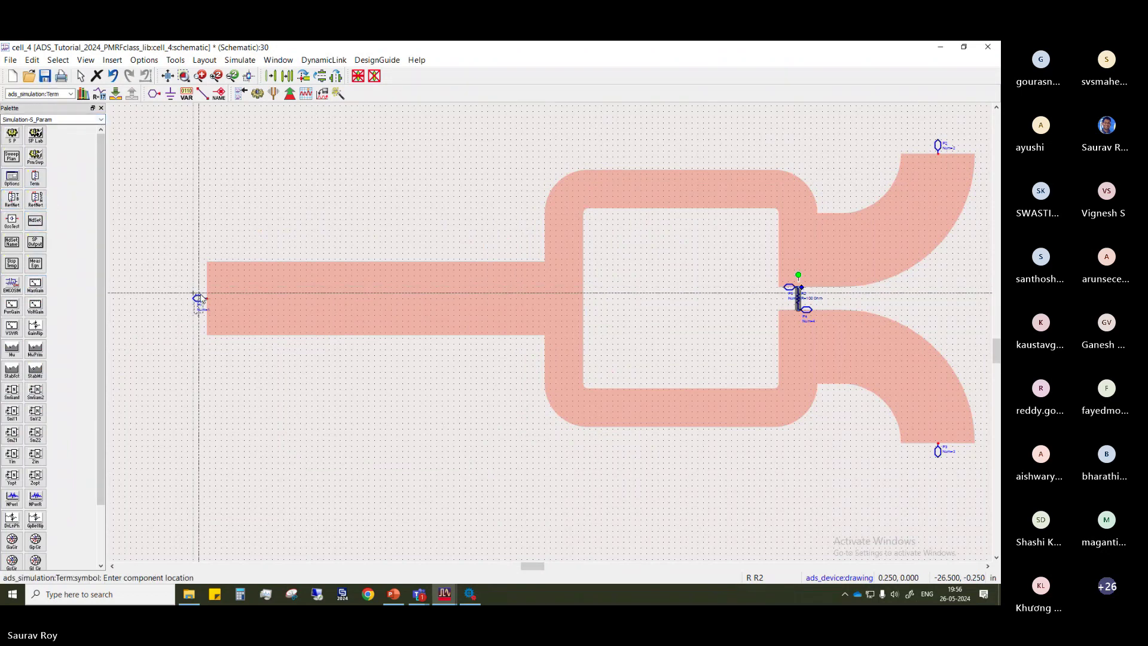
click(205, 305)
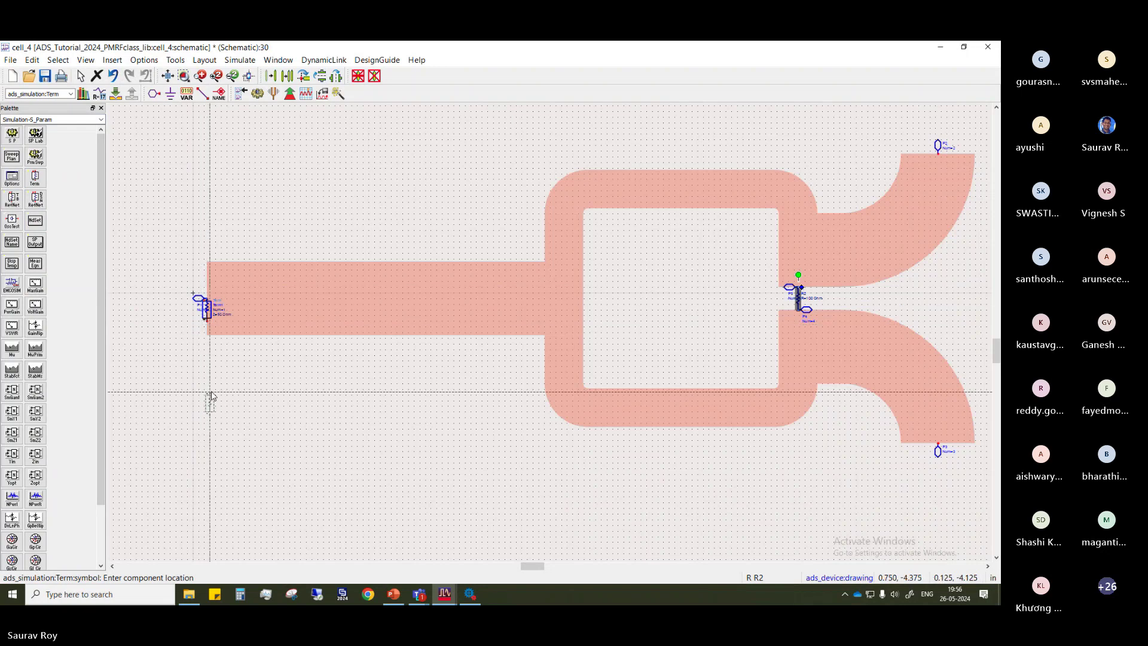
key(Escape)
drag(206, 308, 179, 318)
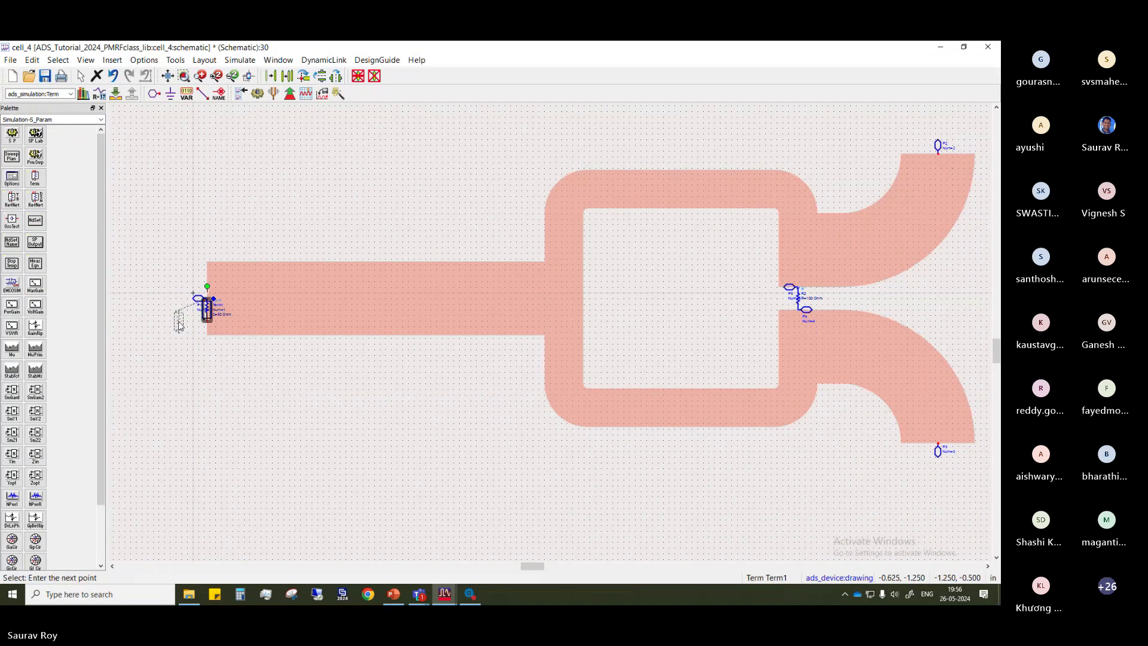
click(191, 370)
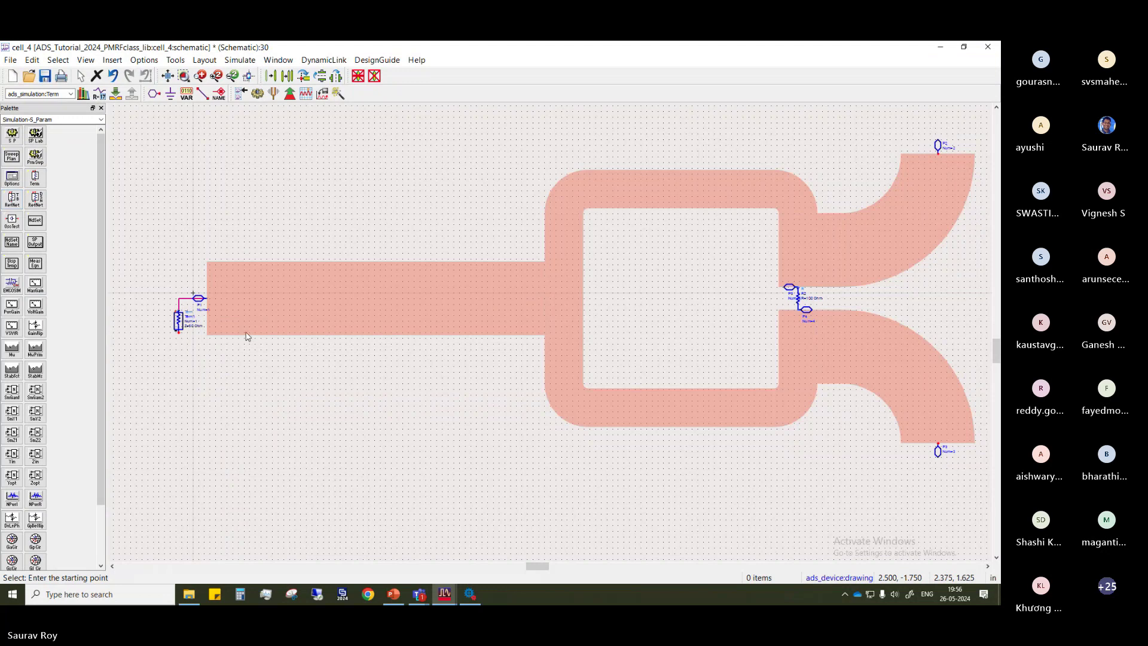
click(199, 303)
key(Delete)
scroll(201, 340, down, 4)
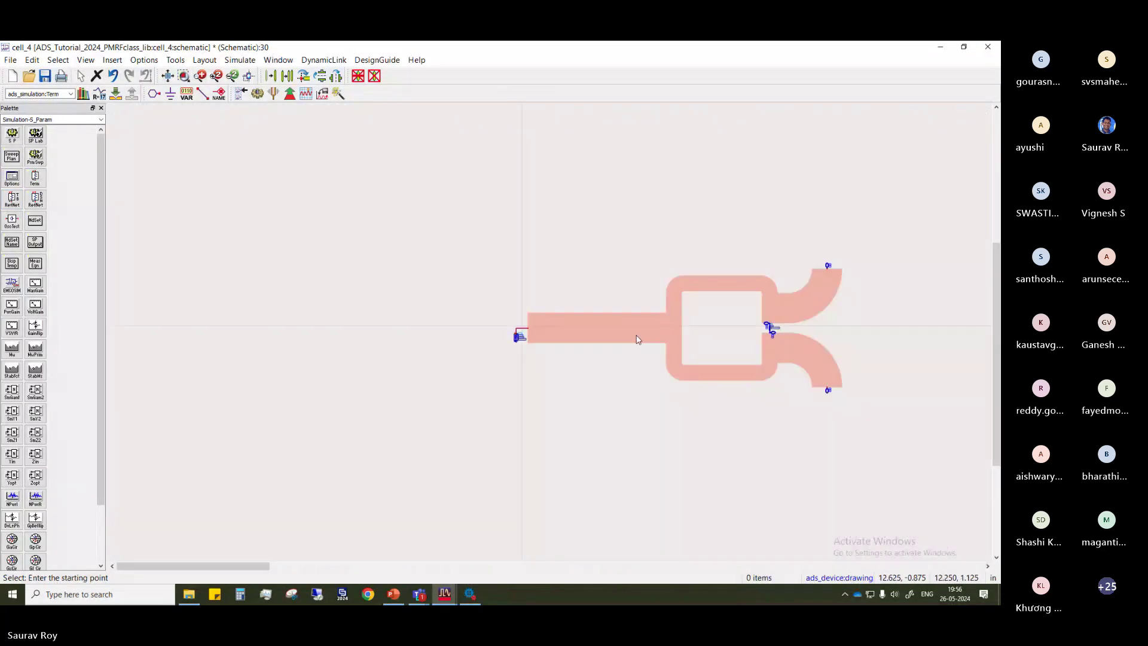
scroll(598, 334, down, 1)
scroll(532, 329, down, 2)
scroll(549, 331, up, 6)
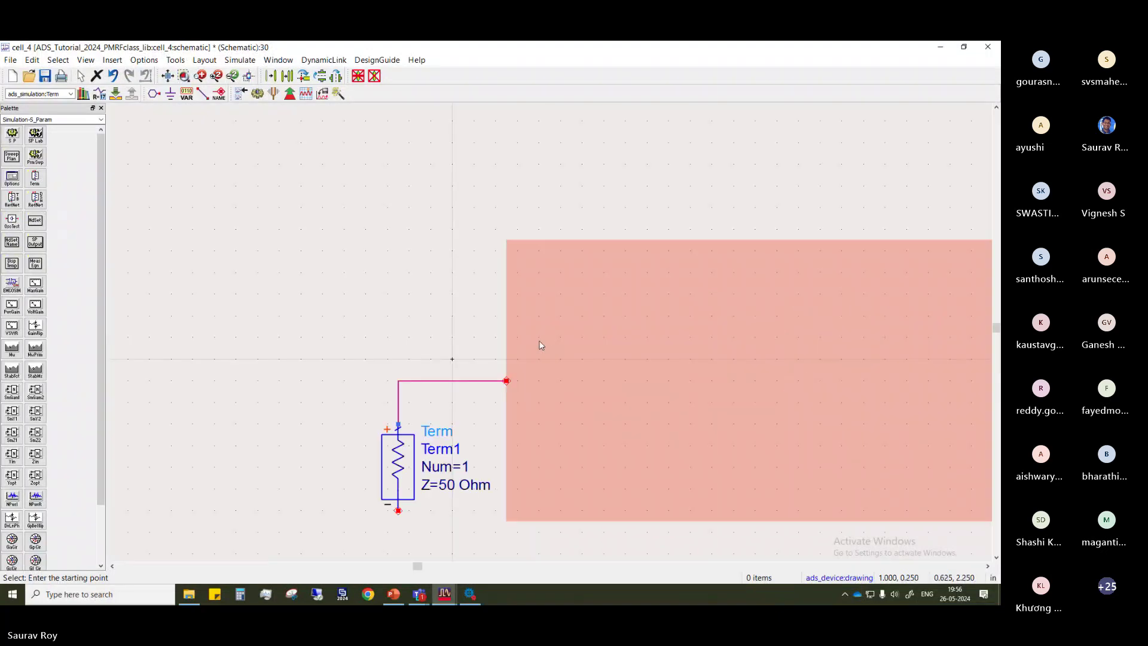
drag(353, 305, 353, 316)
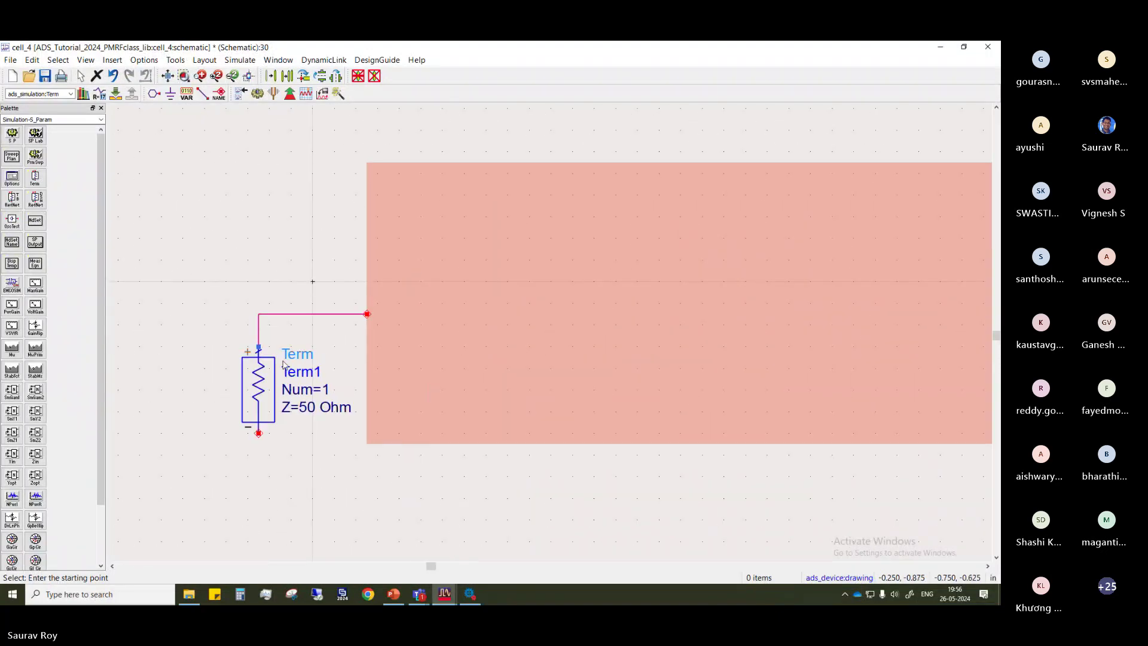
drag(266, 387, 276, 409)
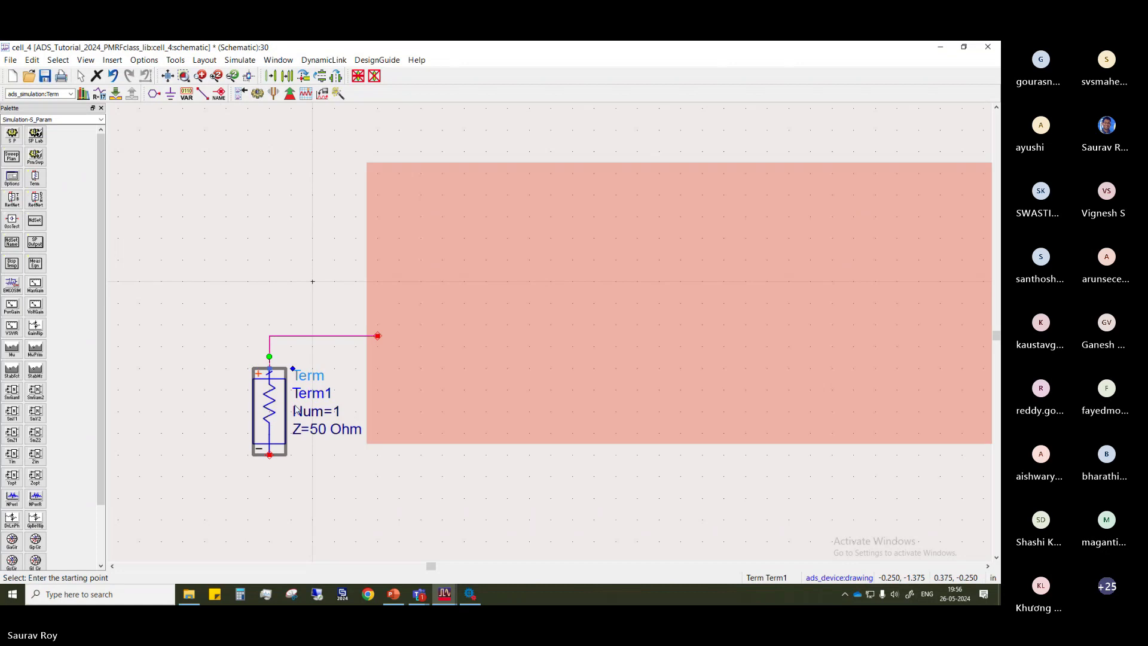
key(ctrl+z)
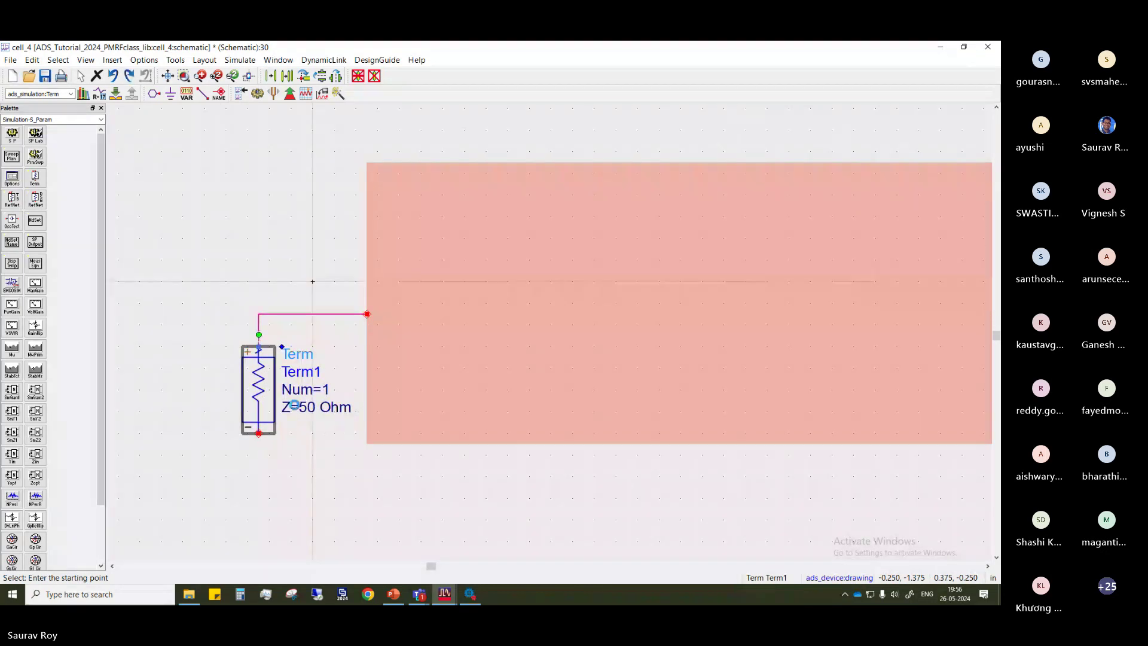
key(ctrl+z)
key(ctrl+z)
Add a ground to the negative terminal of the input Term
scroll(333, 460, down, 3)
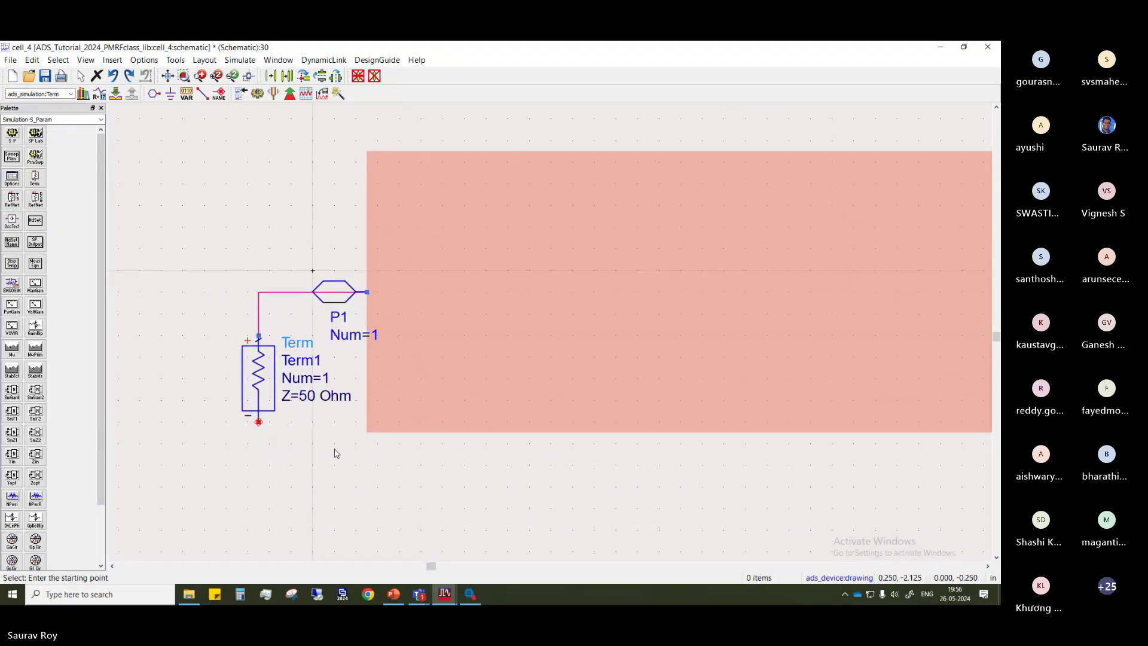
click(171, 94)
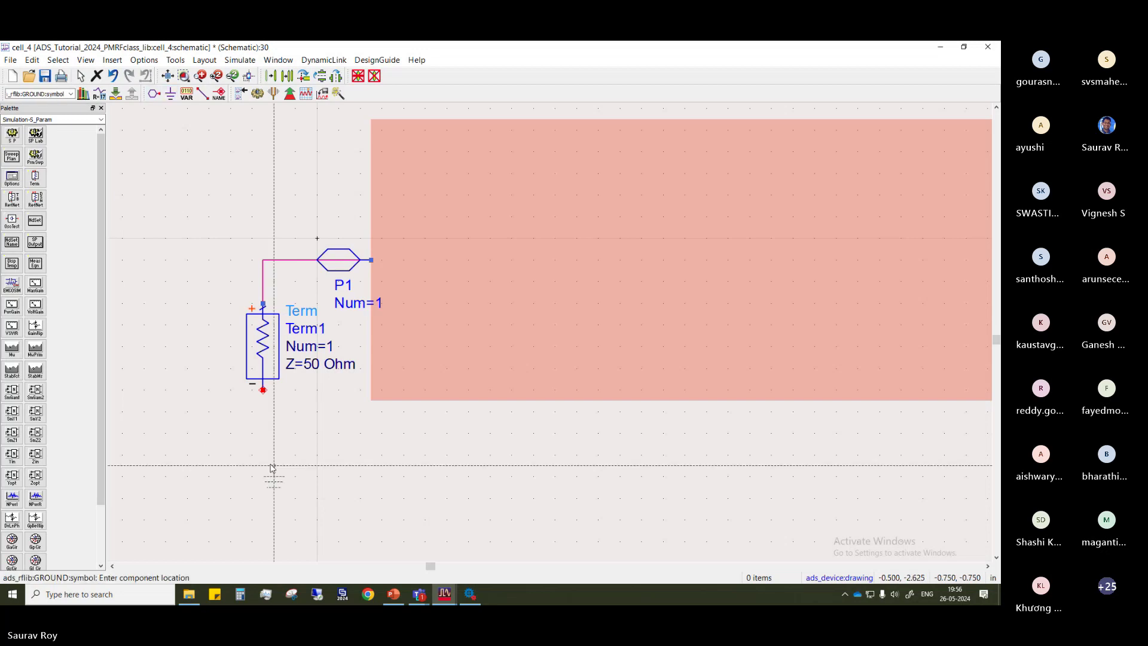
click(263, 393)
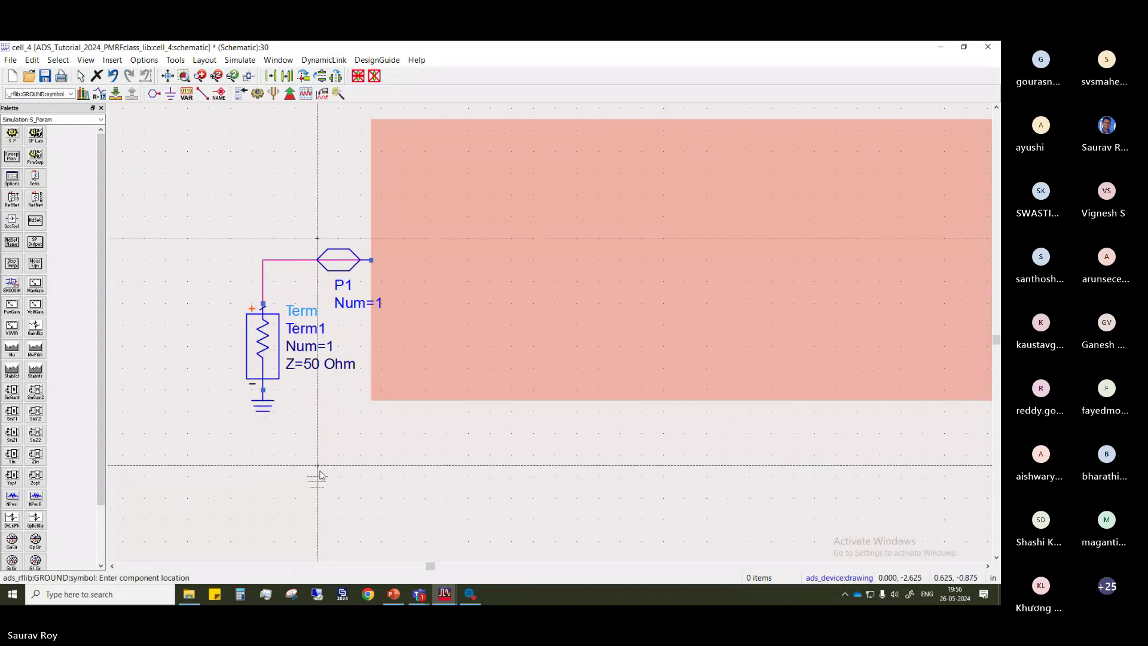
key(Escape)
Copy the Term together with its ground and paste two copies near output pins P2 and P3
click(266, 403)
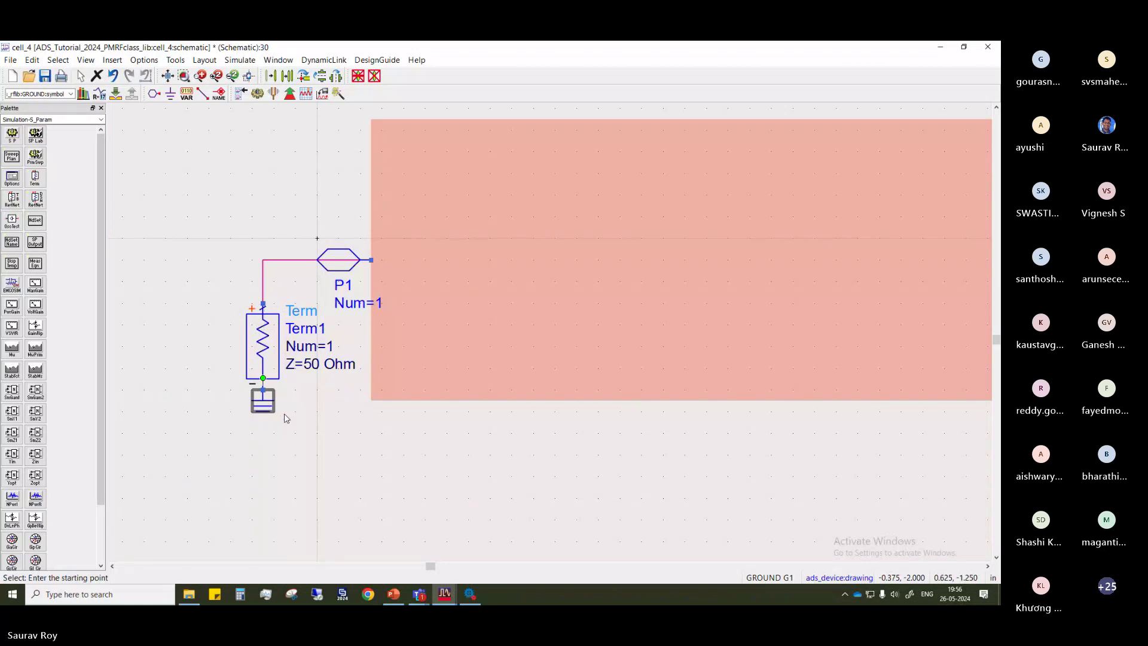
ctrl+click(264, 391)
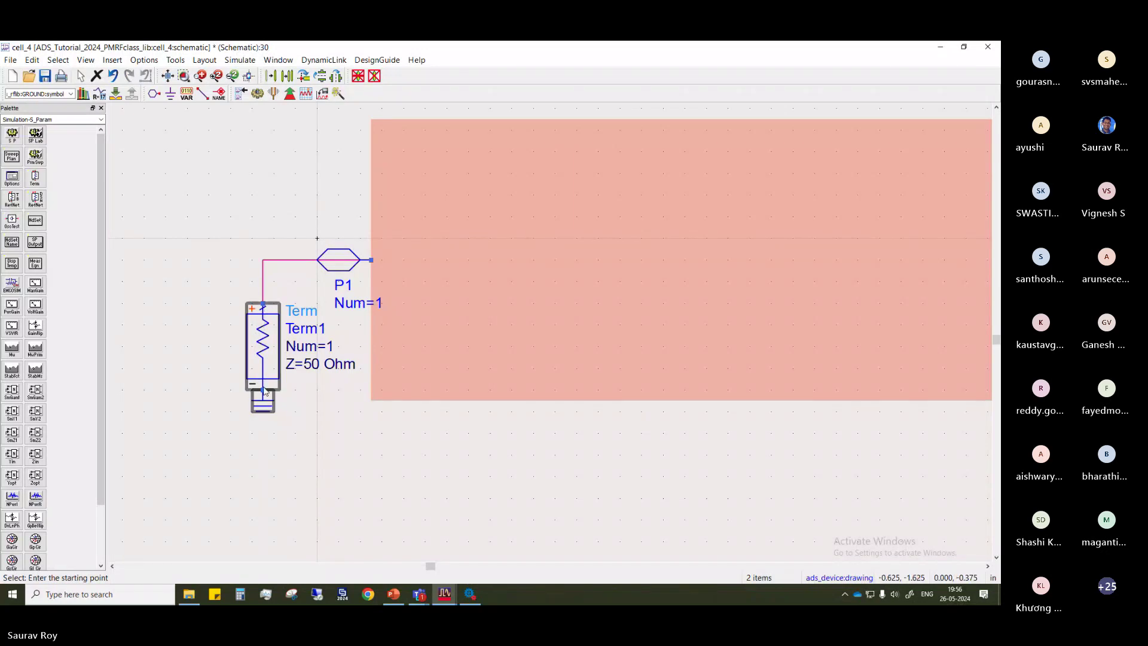
scroll(648, 464, up, 6)
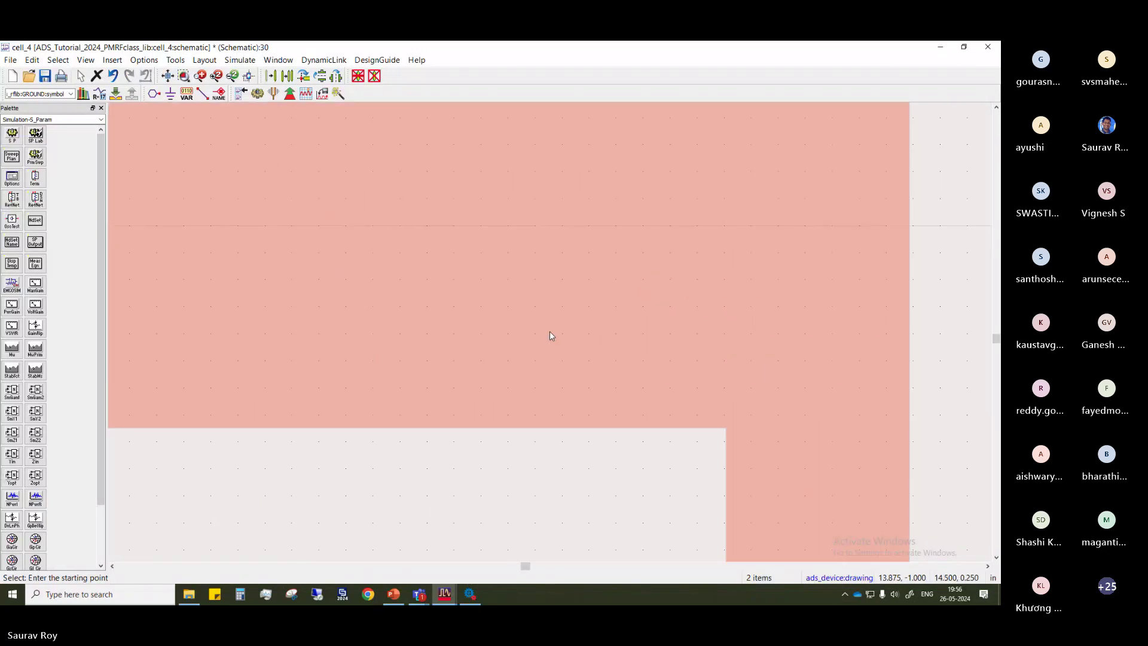
scroll(550, 331, down, 6)
key(ctrl+c)
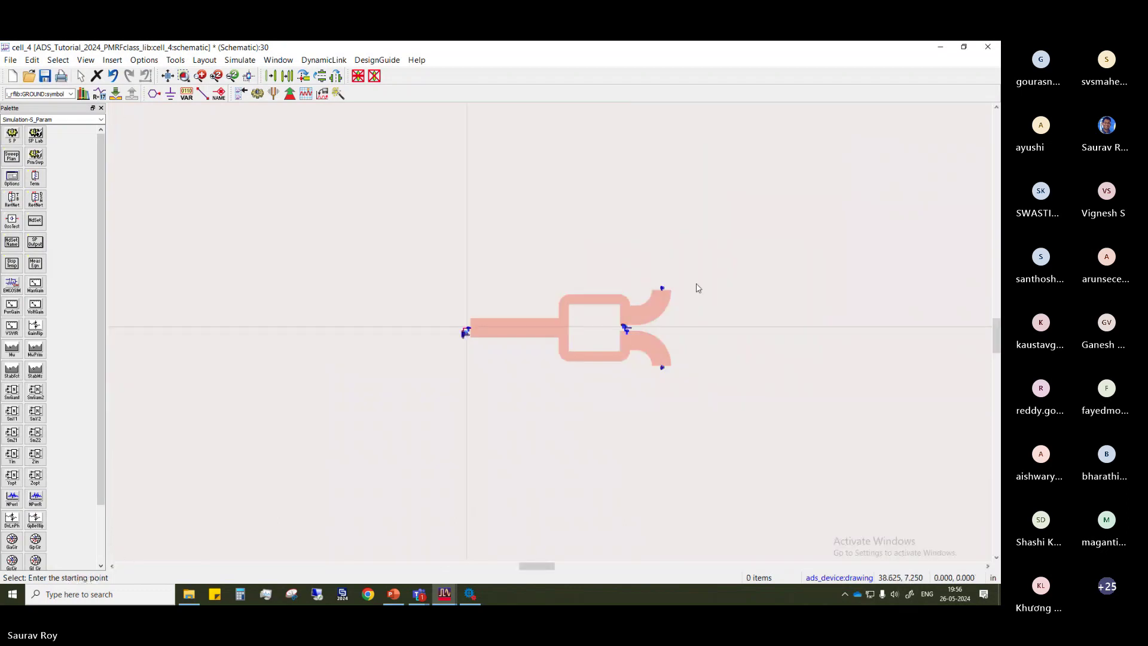
key(ctrl+v)
click(687, 302)
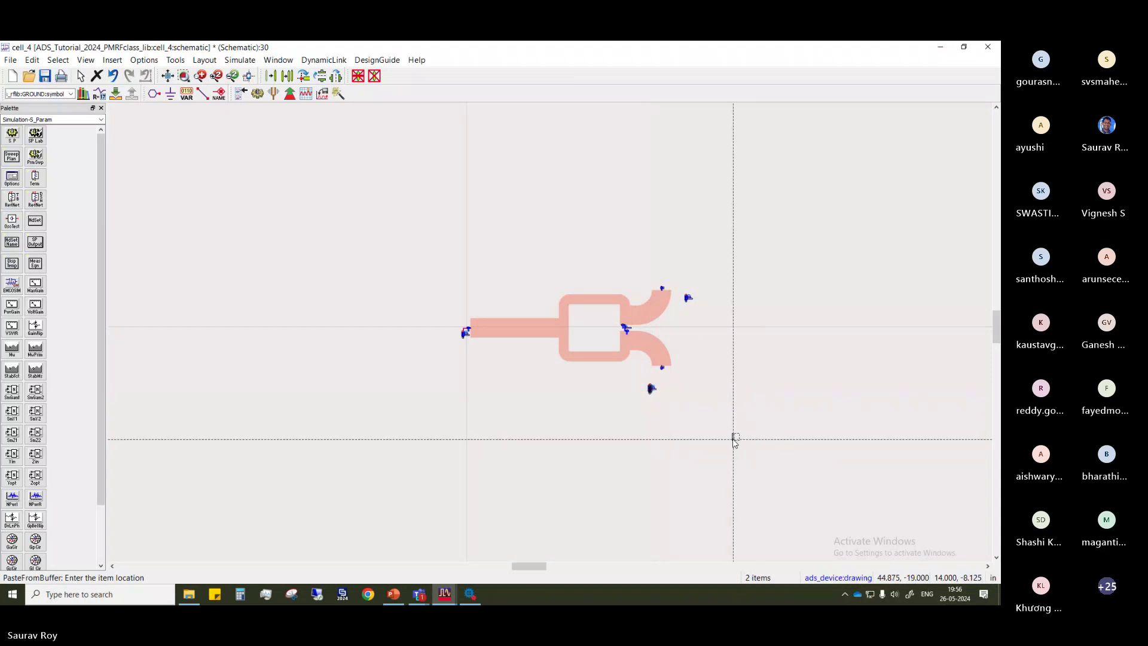
key(Escape)
Finish pasting the Term copies and move the upper copy, Term2, onto output pin P2, keeping its ground wired
scroll(560, 300, down, 3)
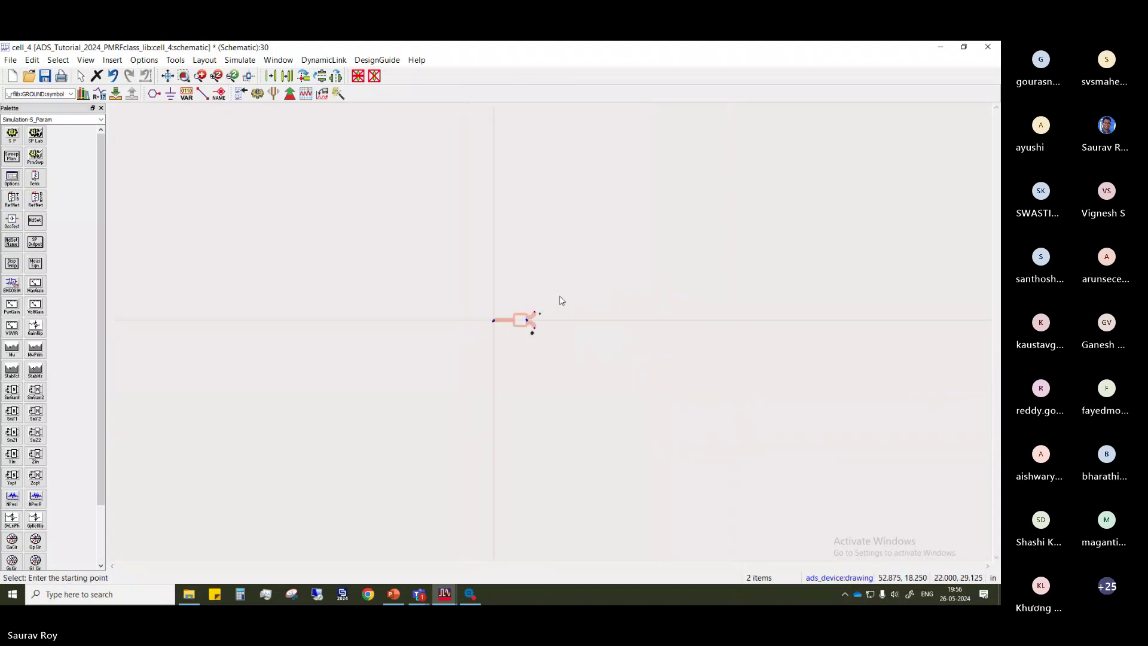
scroll(556, 301, up, 4)
drag(441, 406, 657, 275)
scroll(549, 336, down, 3)
scroll(550, 336, up, 2)
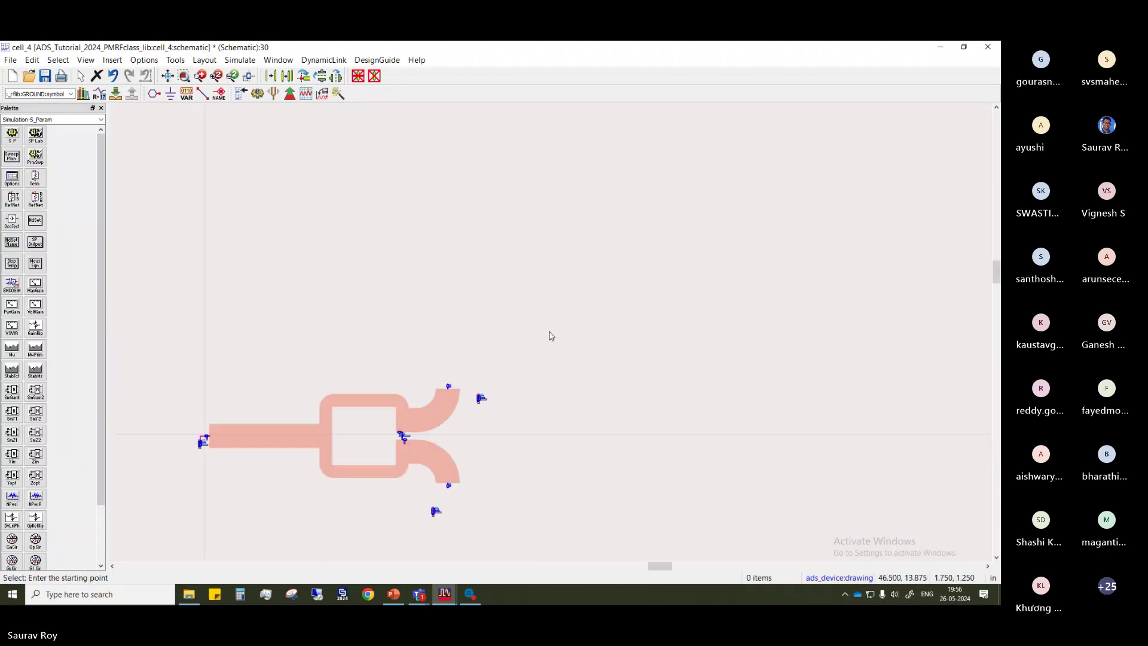
scroll(551, 336, up, 4)
scroll(550, 333, down, 2)
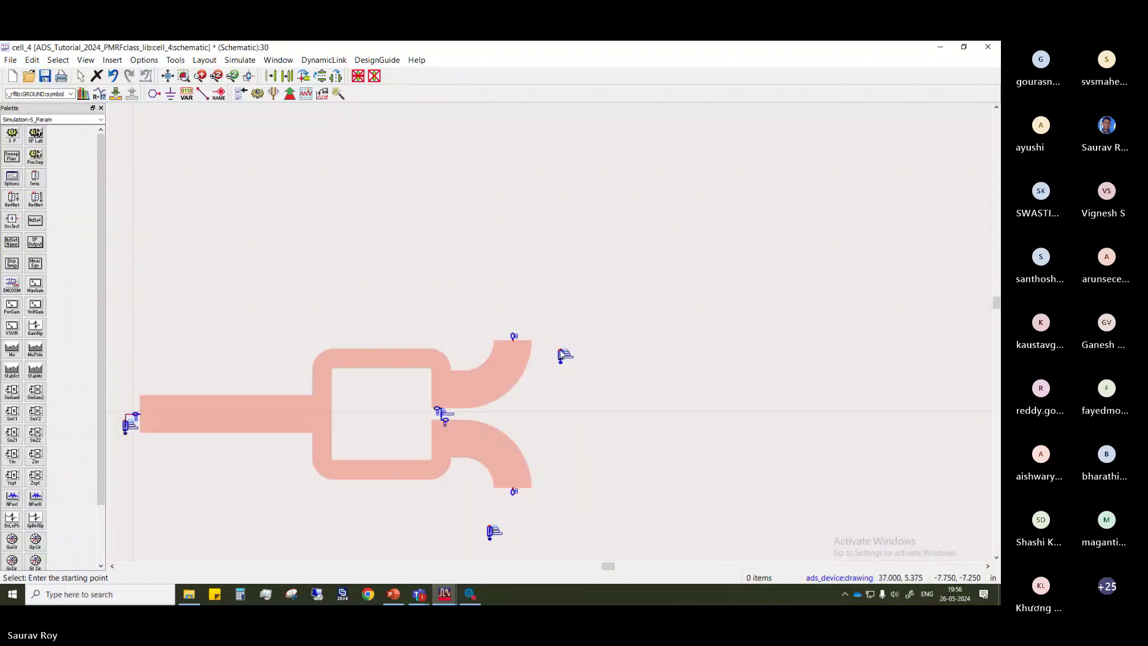
scroll(562, 352, down, 1)
scroll(551, 333, up, 3)
scroll(538, 358, up, 3)
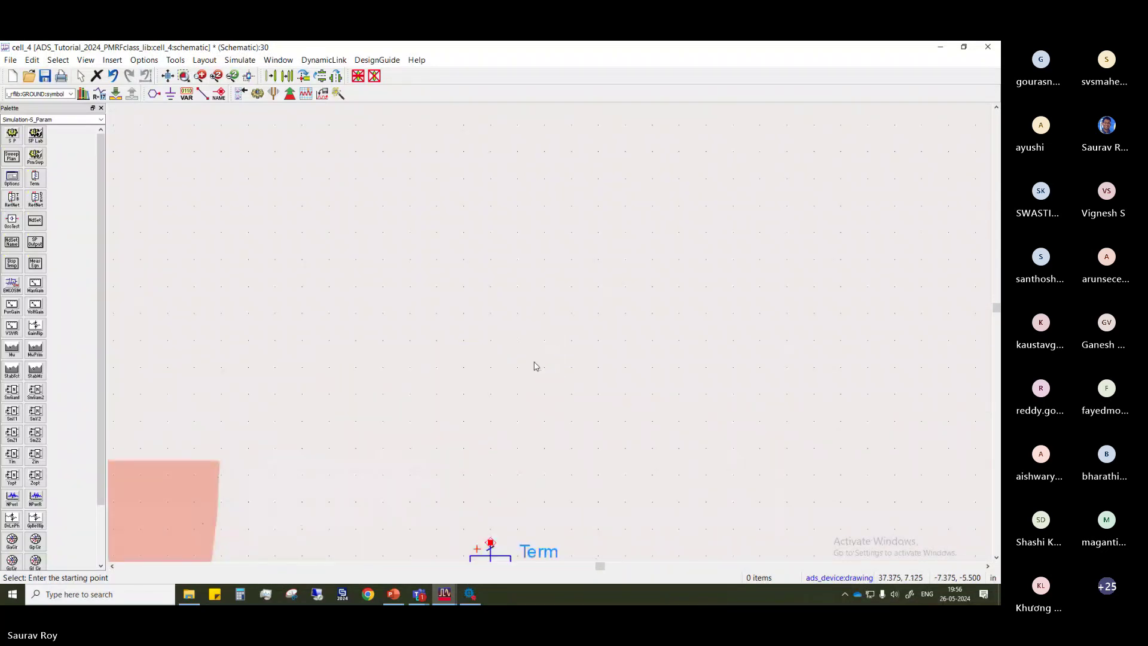
drag(716, 356, 281, 271)
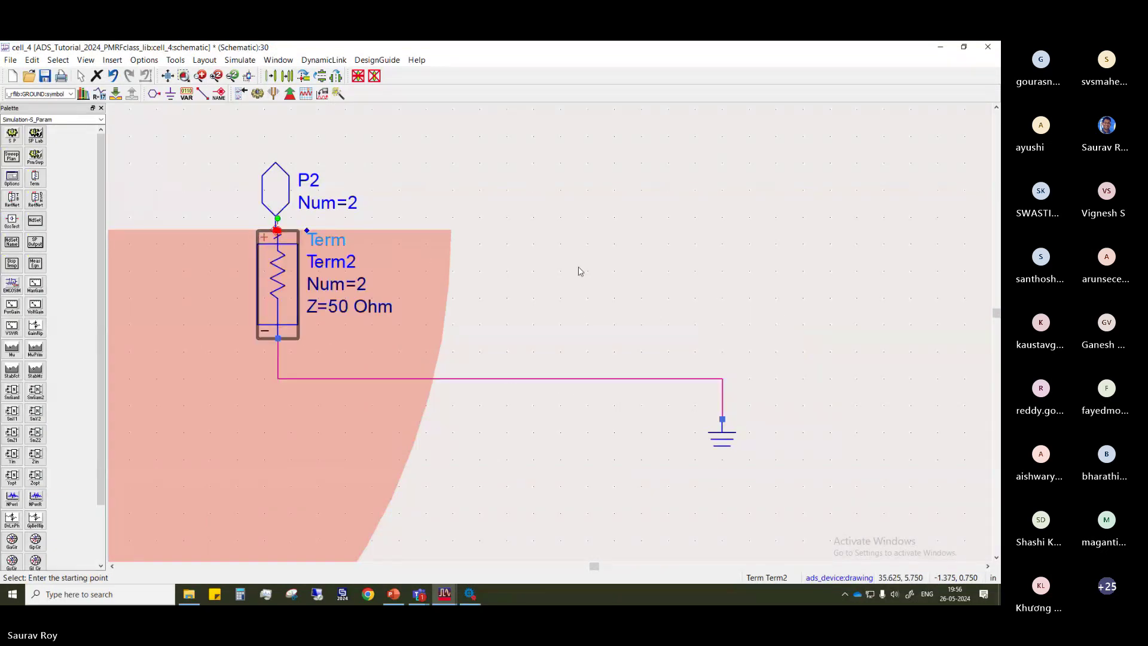
Try to align Term2's positive terminal with the connection point of pin P2 using small shifts
click(289, 287)
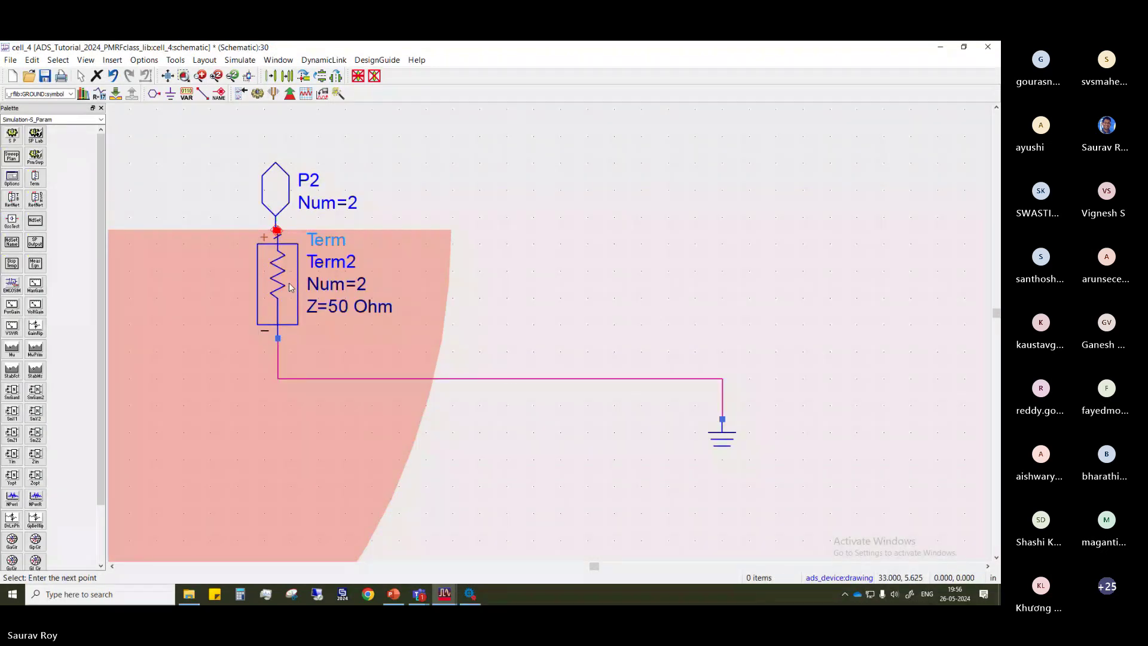
click(290, 287)
scroll(289, 287, up, 3)
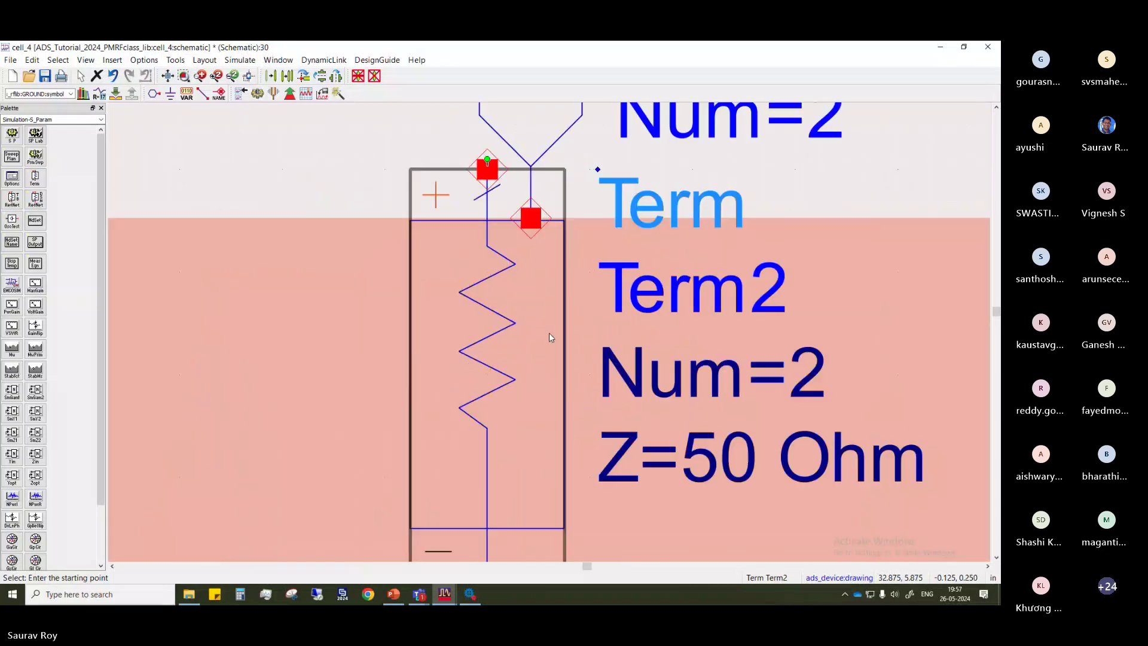
drag(549, 332, 545, 371)
click(556, 359)
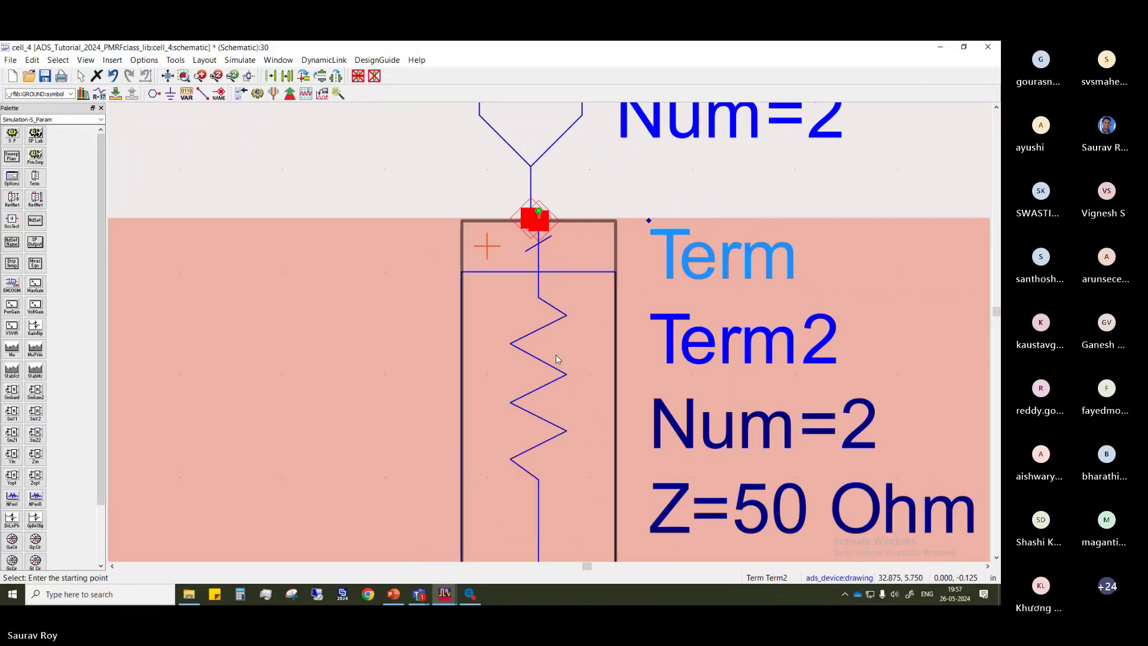
click(541, 349)
scroll(542, 349, down, 5)
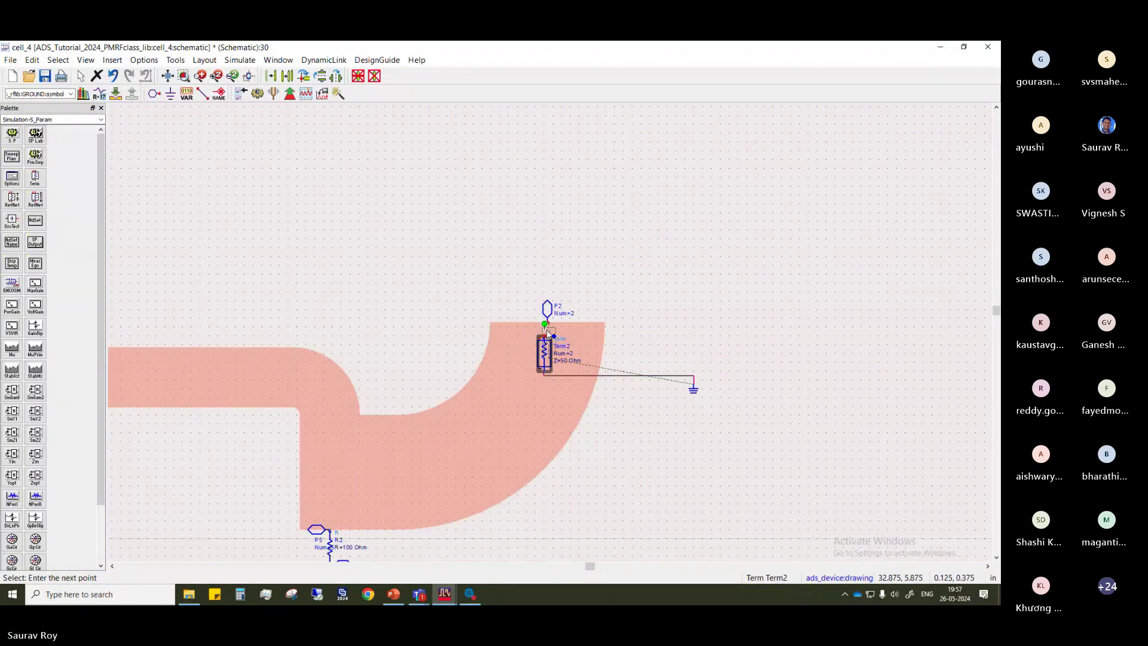
Try repositioning Term2 slightly upward and inspect how closely its positive terminal meets pin P2
drag(544, 335, 548, 322)
click(577, 336)
scroll(550, 331, down, 3)
scroll(550, 331, up, 8)
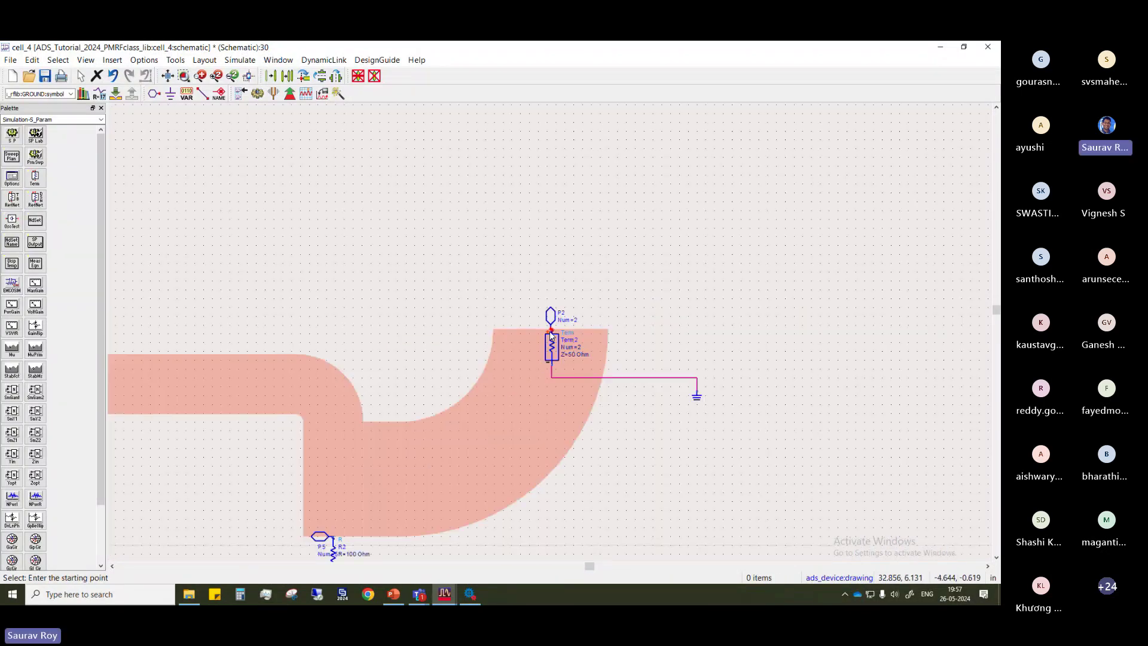
click(544, 335)
scroll(543, 325, up, 5)
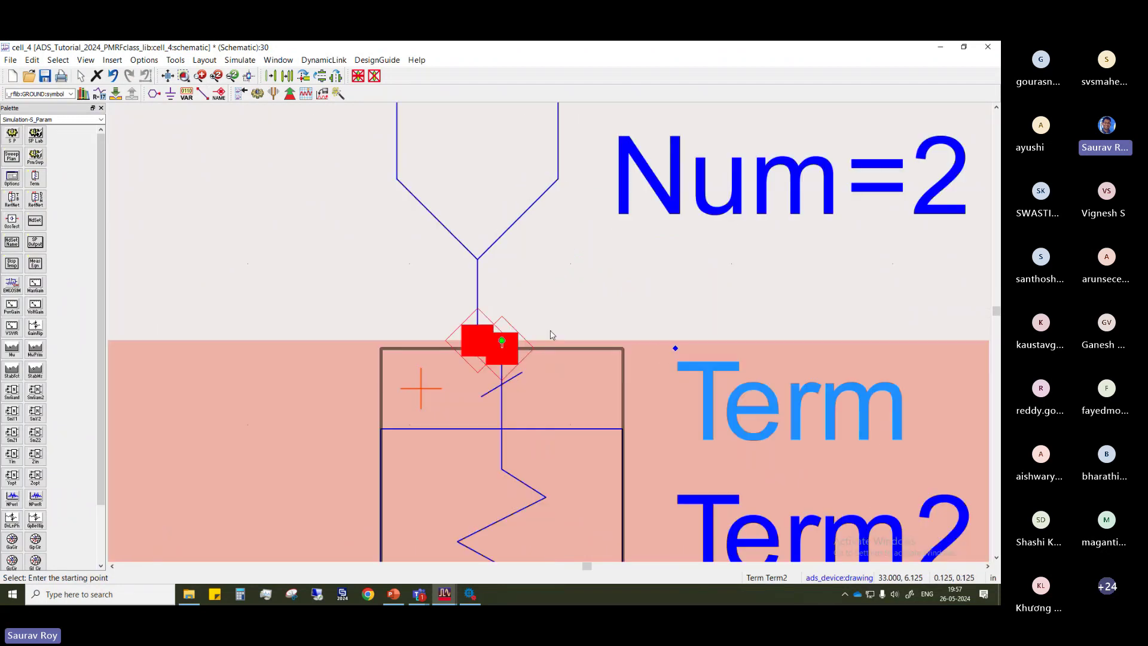
scroll(476, 427, down, 5)
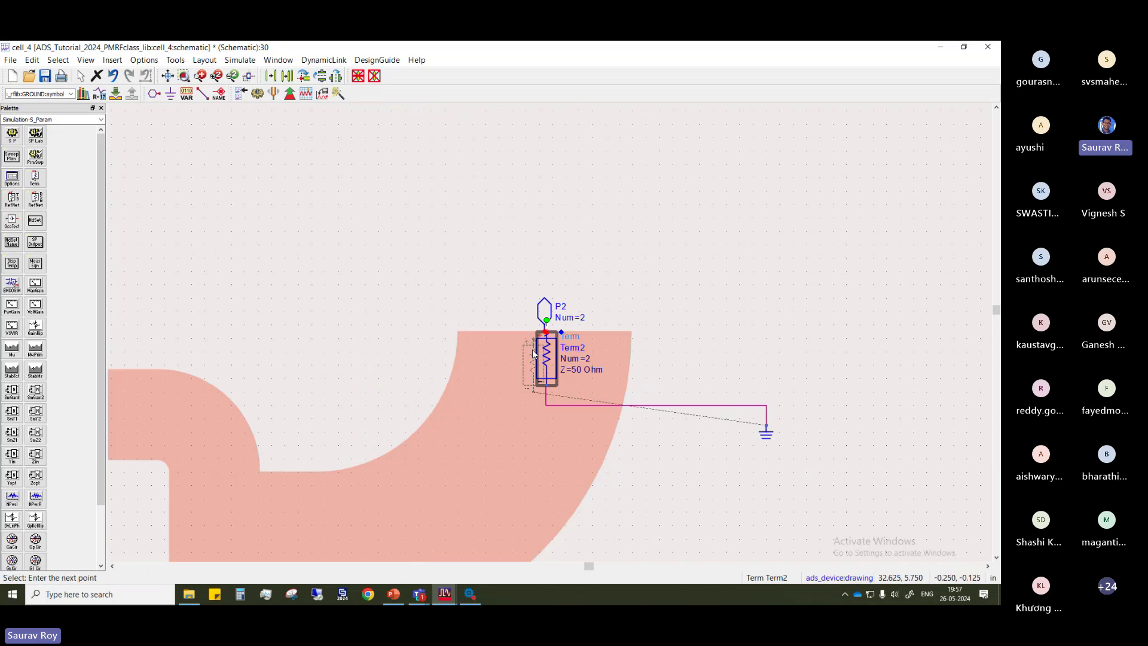
click(548, 347)
key(Escape)
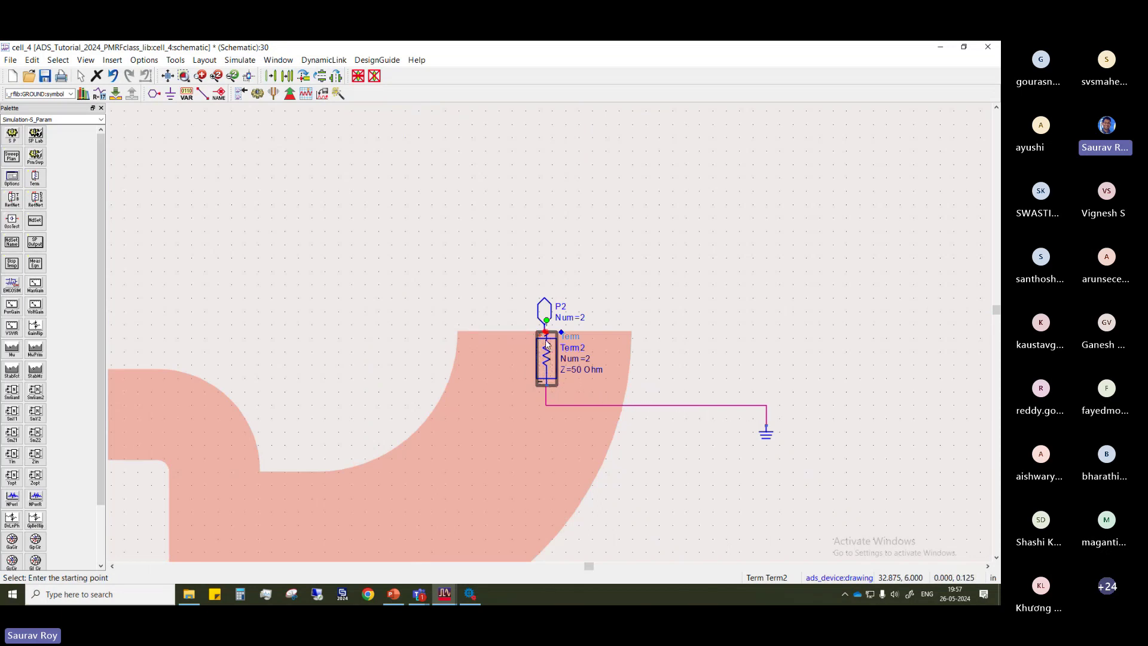
Nudge Term2 once more at pin P2 and dismiss its instance parameters without changes
scroll(549, 331, down, 2)
scroll(549, 331, up, 2)
drag(550, 372, 549, 338)
double_click(550, 338)
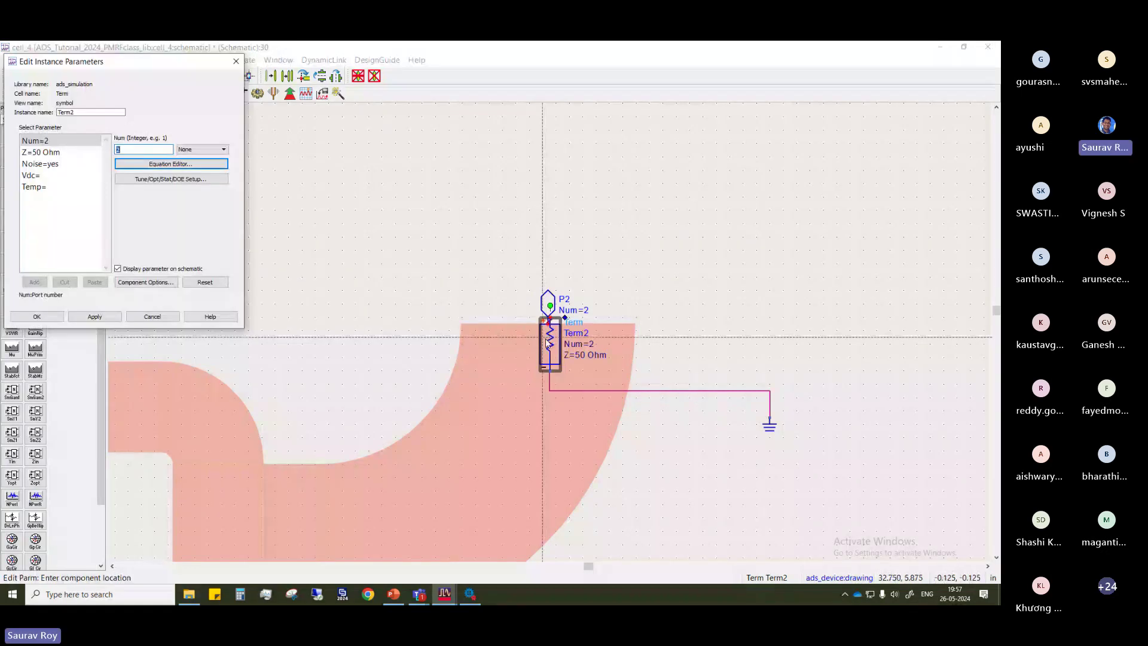
click(153, 316)
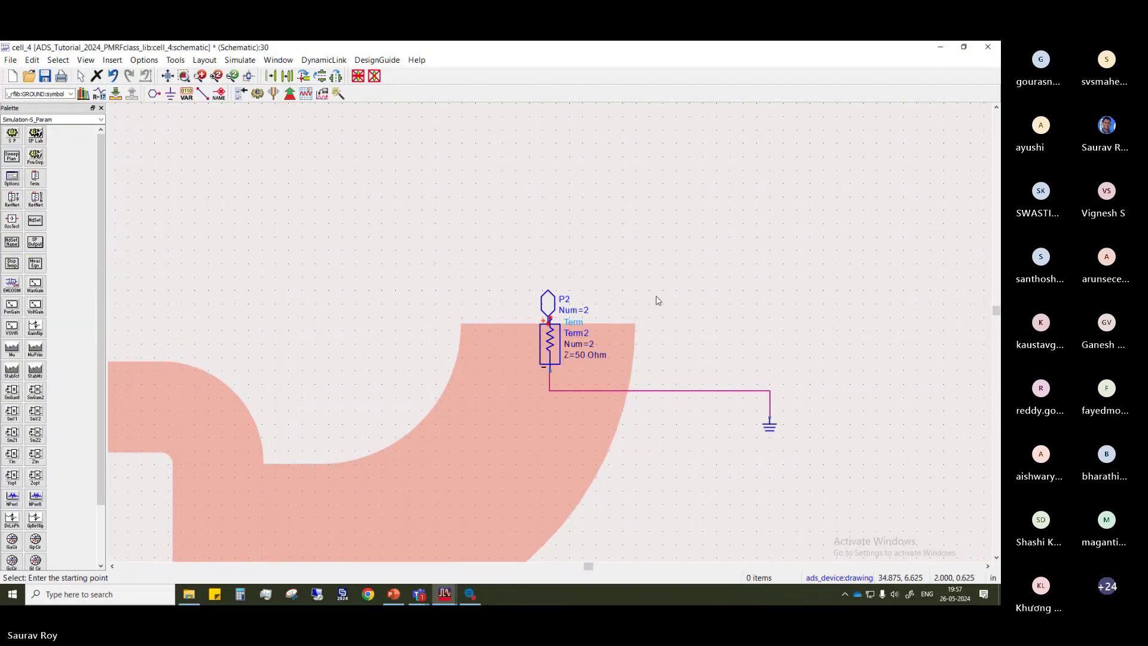
Move Term2 off pin P2 to a spot below it near the upper output bend, keeping its ground wired
mouse_move(546, 337)
mouse_down()
mouse_move(568, 364)
mouse_move(548, 355)
mouse_up()
click(544, 338)
scroll(546, 335, down, 5)
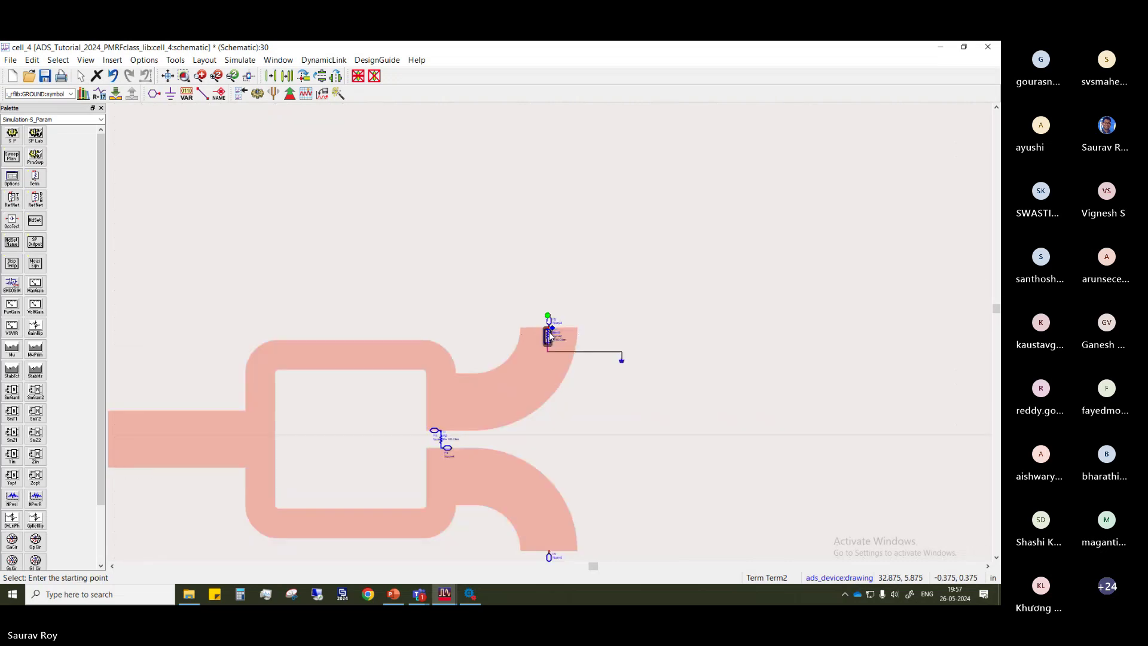
scroll(549, 332, up, 8)
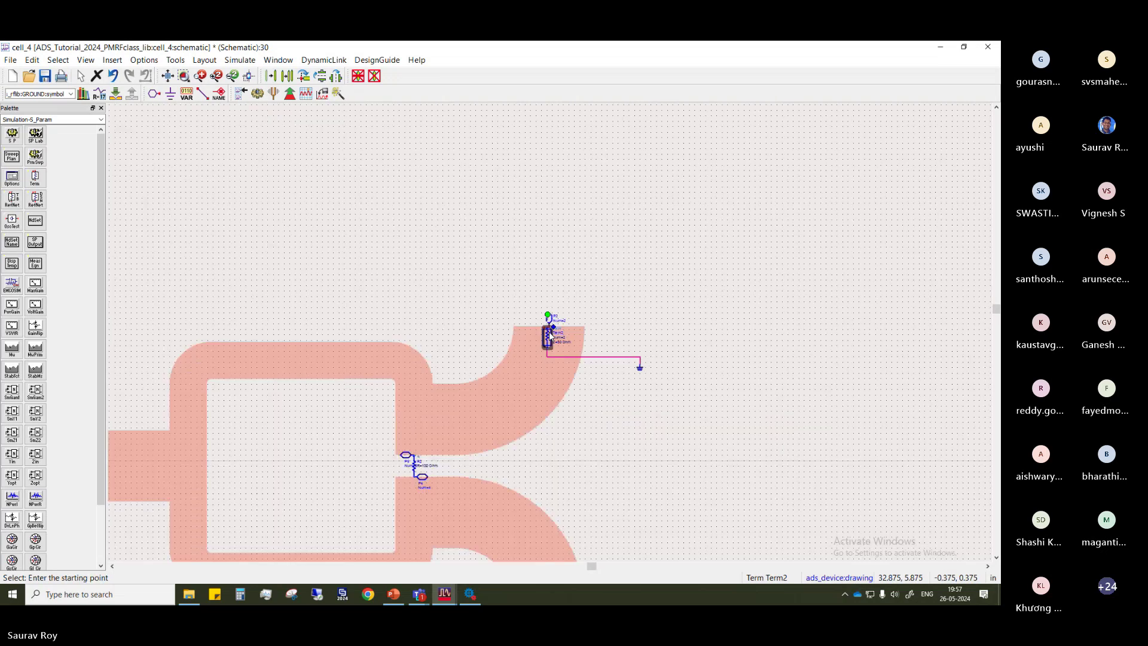
scroll(549, 333, down, 8)
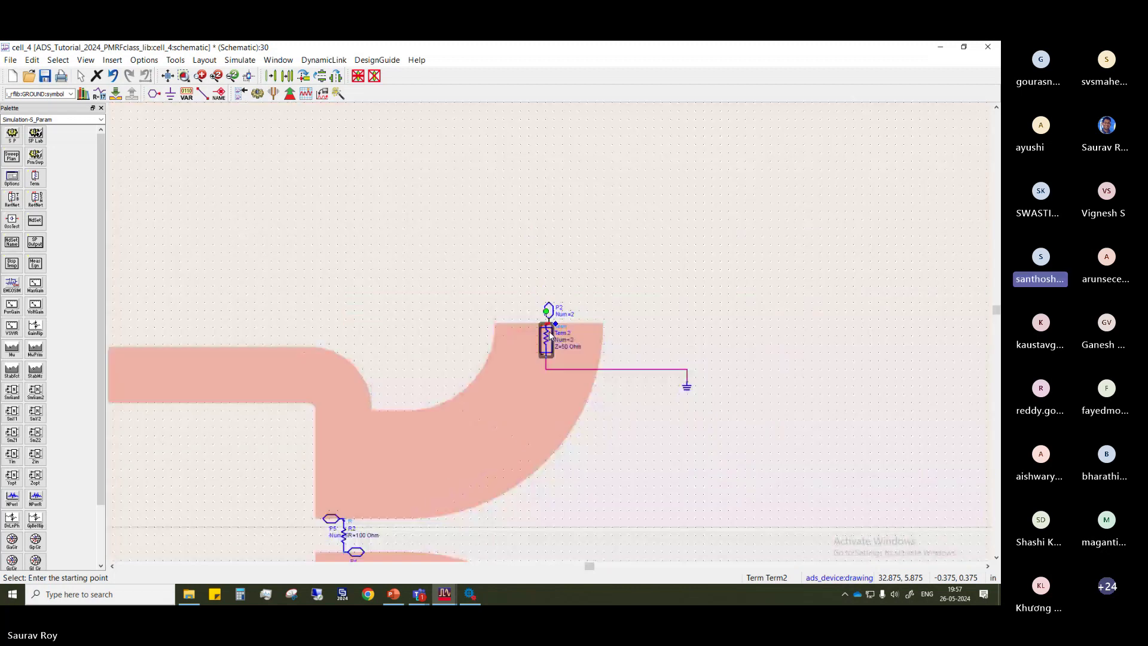
drag(548, 331, 561, 389)
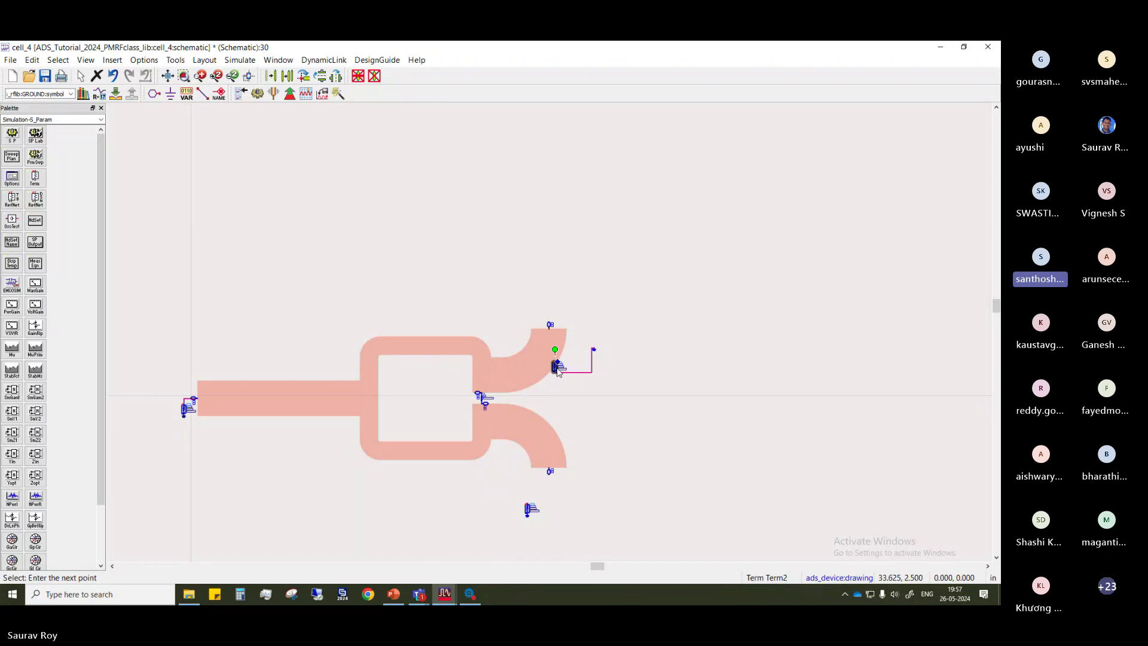
click(591, 323)
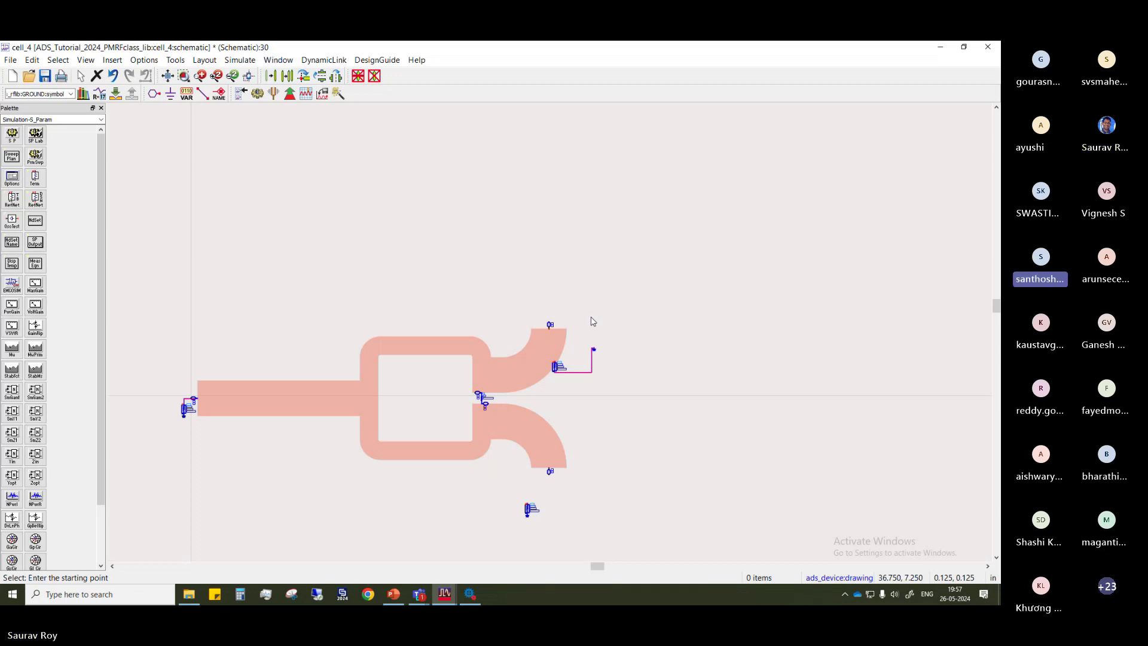
Open the emSetup of cell_3 from the main window and examine its S-parameter ports and layout pins
click(436, 603)
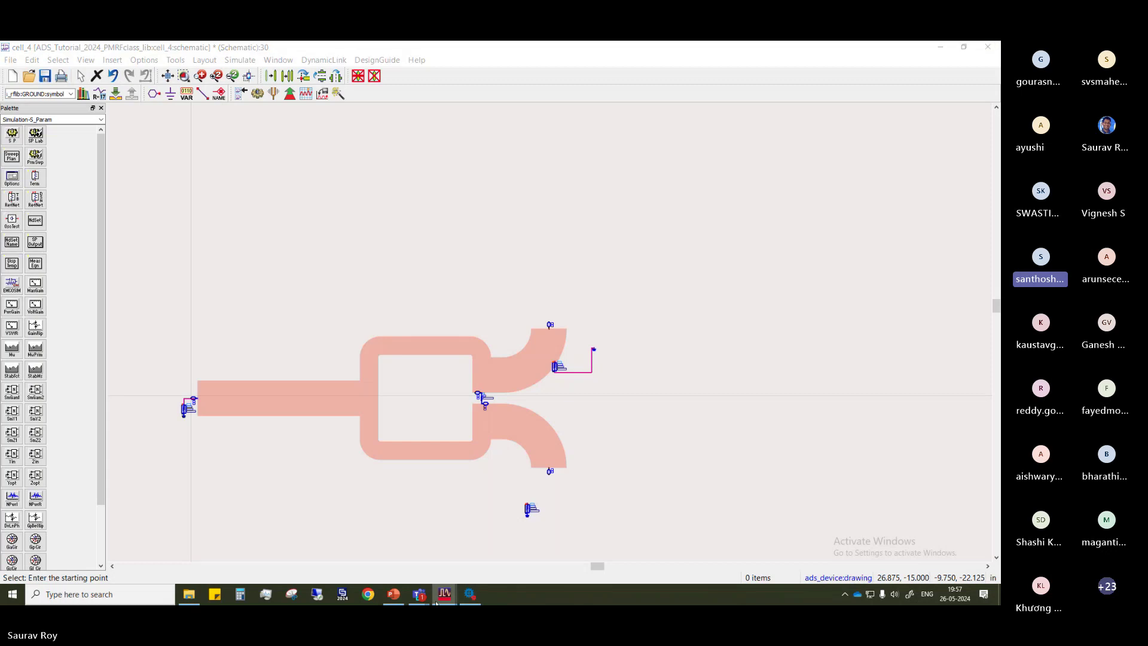
click(334, 547)
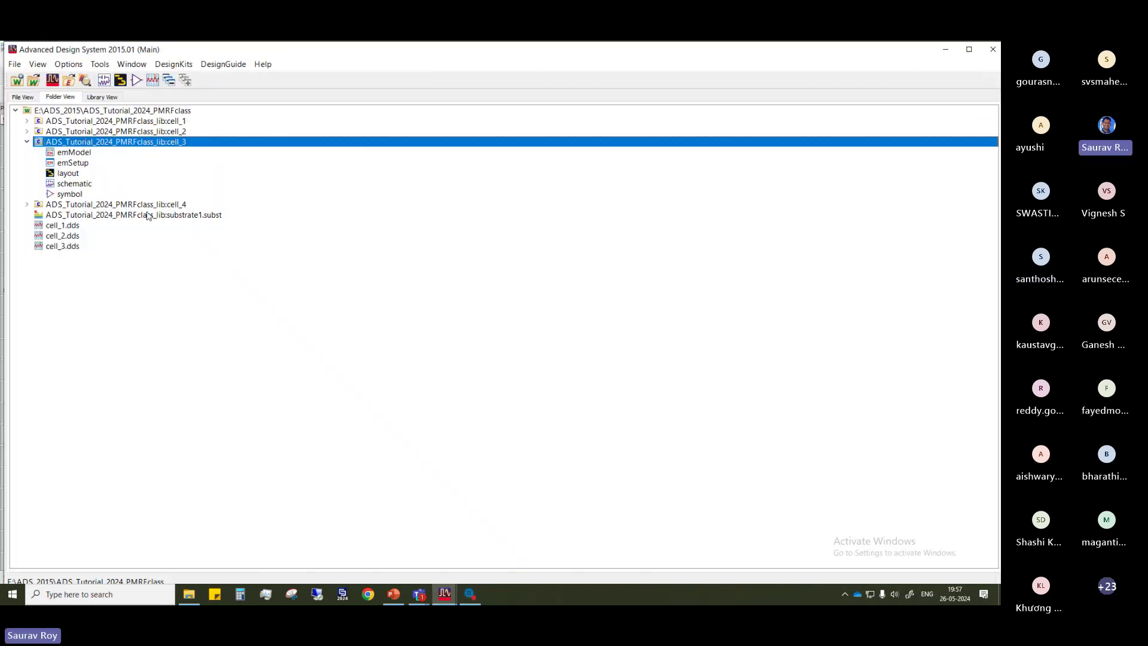
double_click(74, 163)
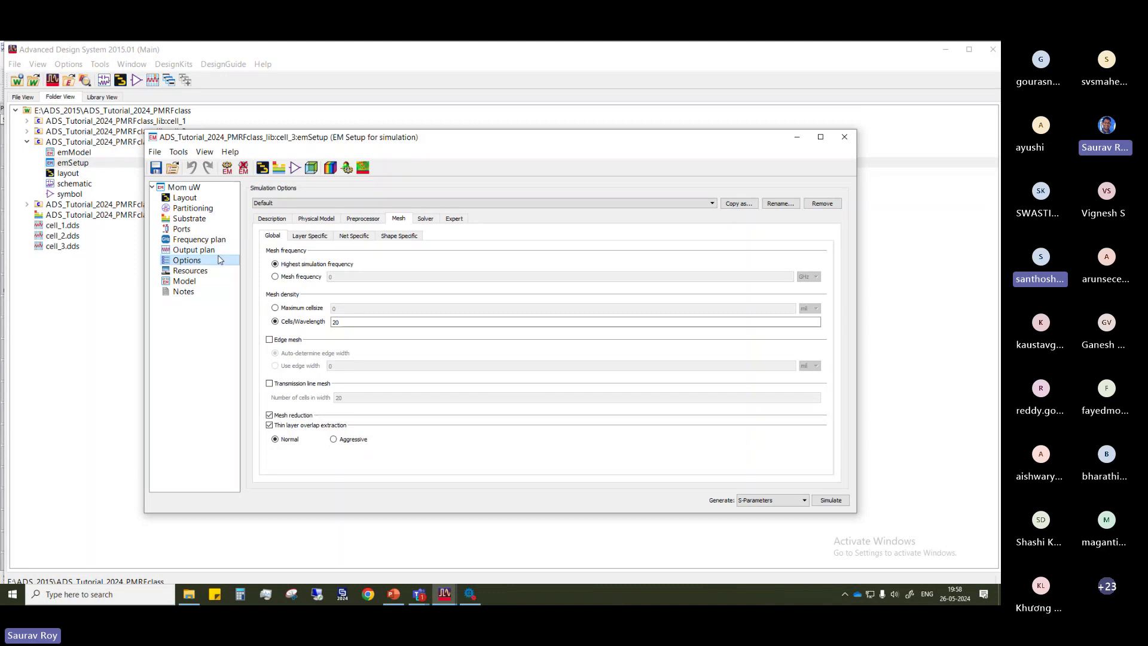
click(182, 229)
scroll(395, 290, down, 2)
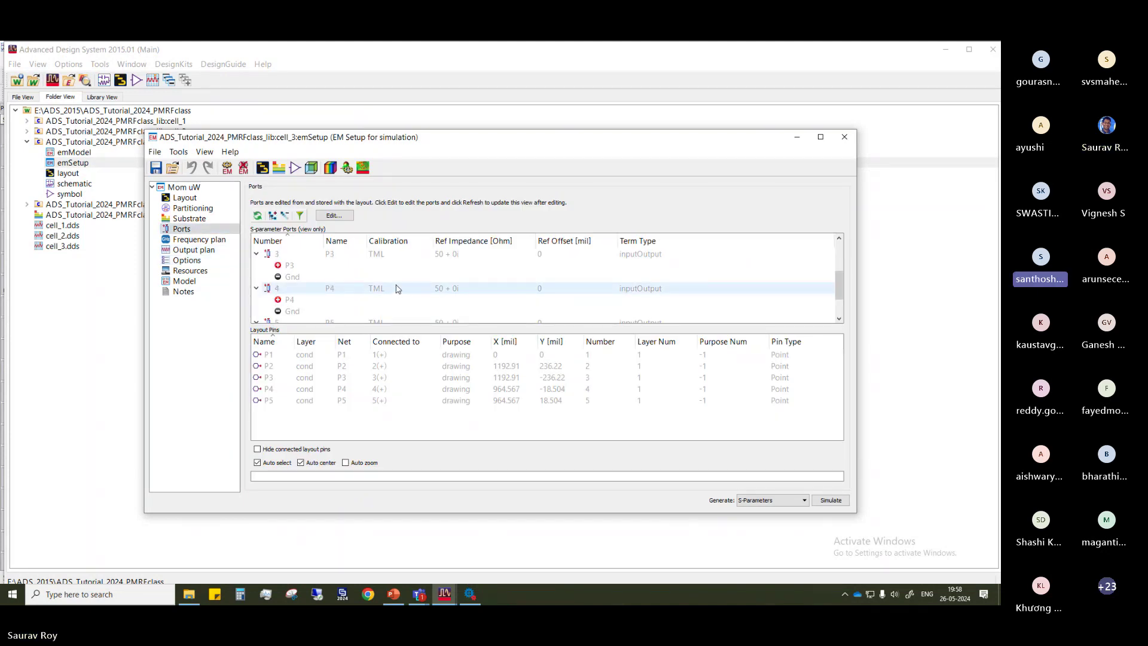
scroll(398, 290, down, 1)
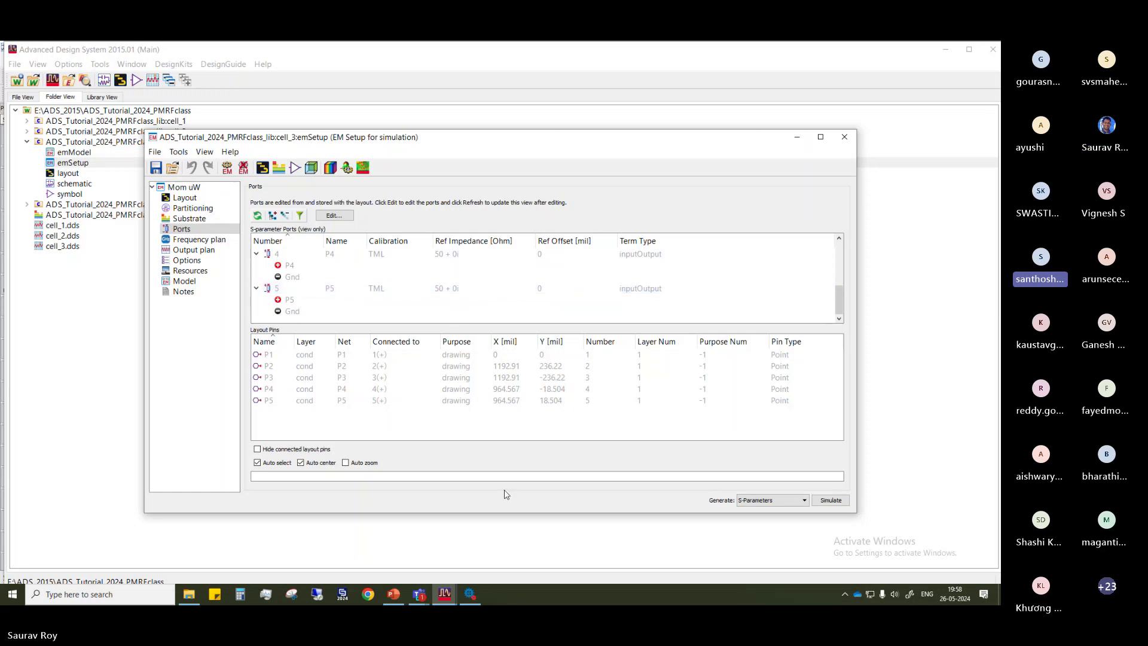
Switch to the Teams meeting window to check the participants, and minimise it again
mouse_move(421, 598)
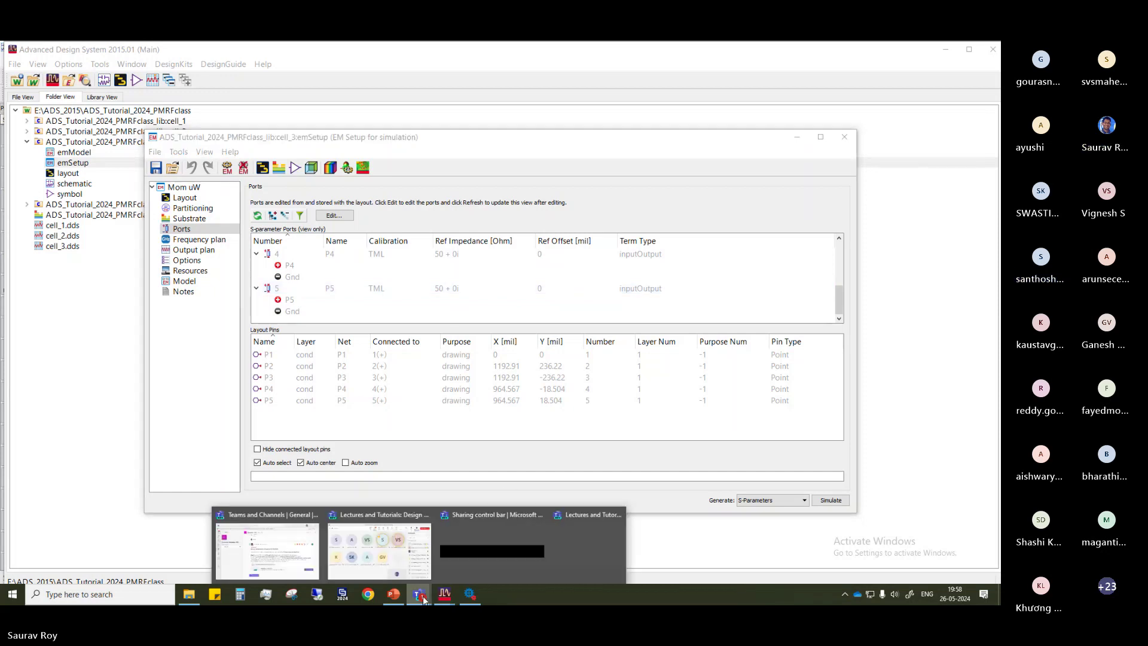
click(400, 553)
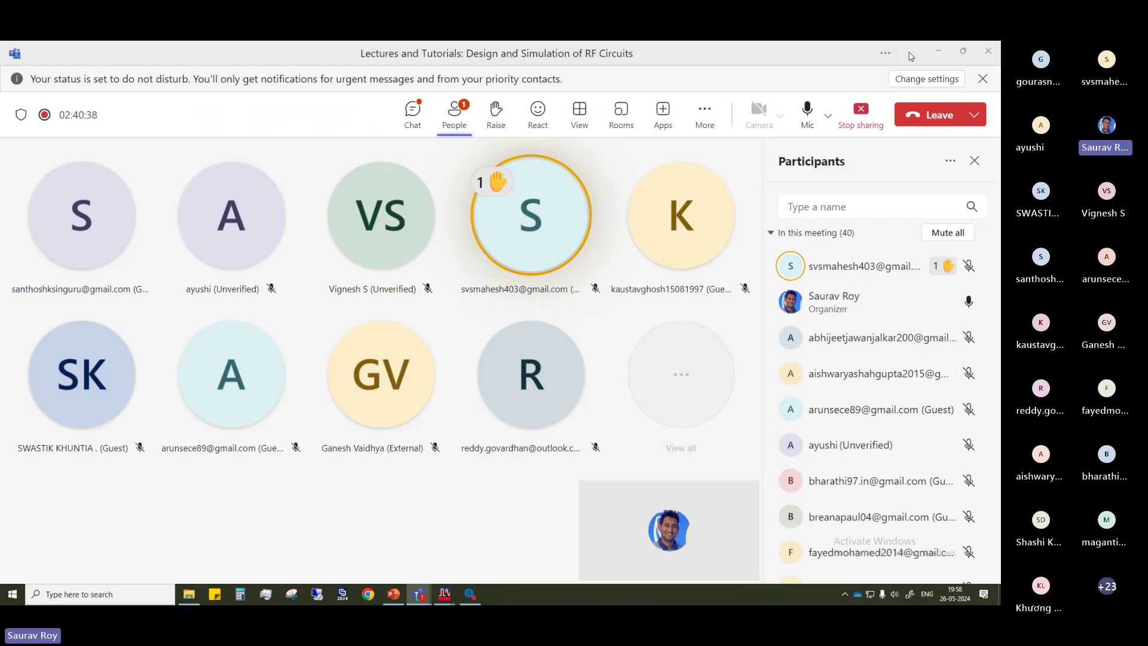
click(937, 51)
Examine the Gnd reference assigned to each S-parameter port in the EM setup
click(298, 277)
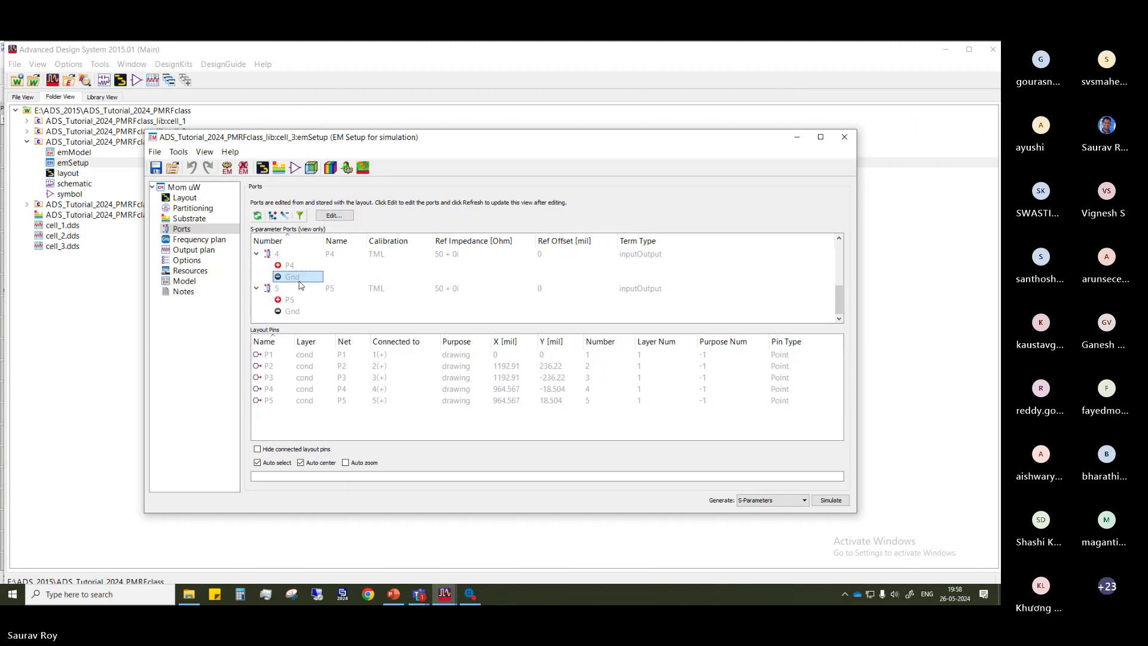
scroll(301, 286, up, 3)
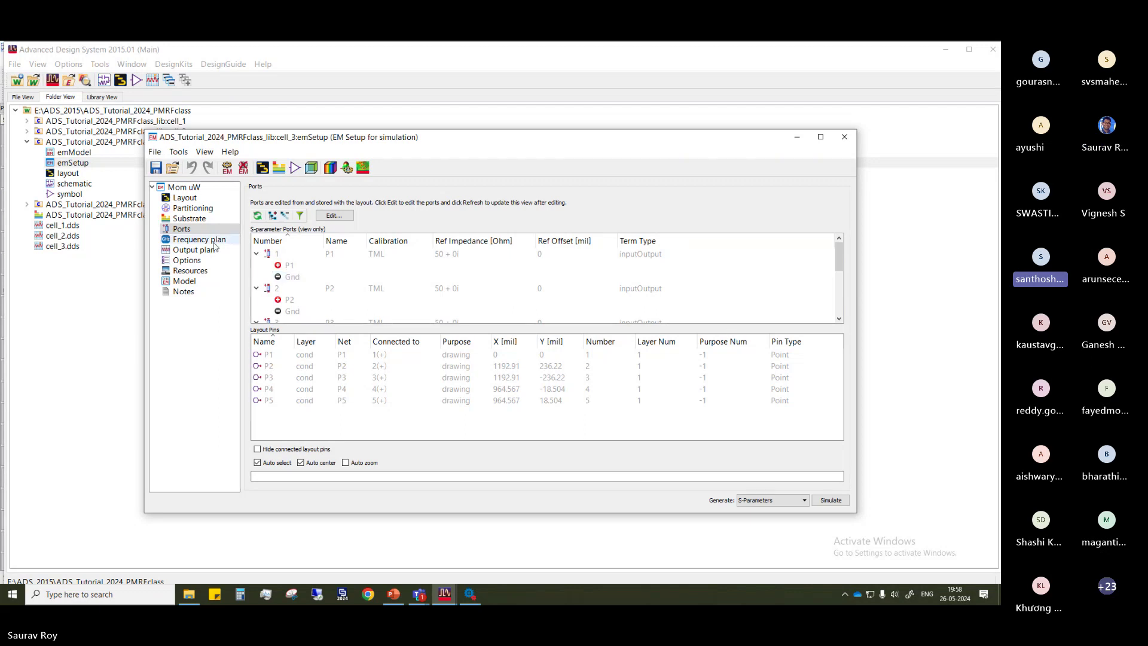
click(289, 277)
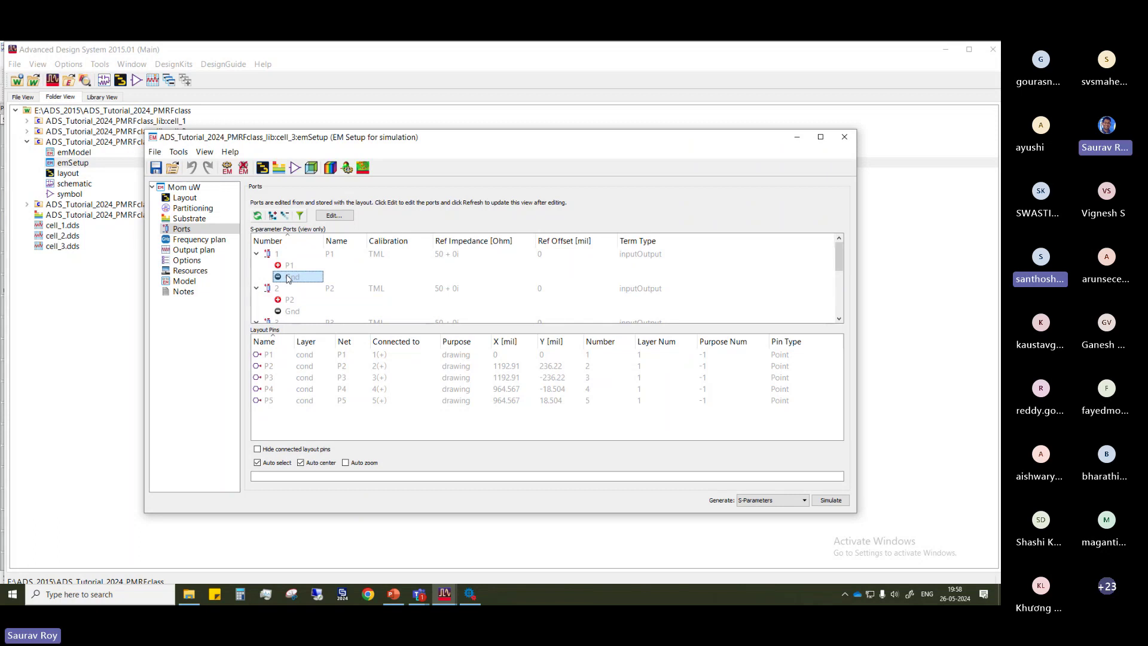
scroll(300, 280, down, 2)
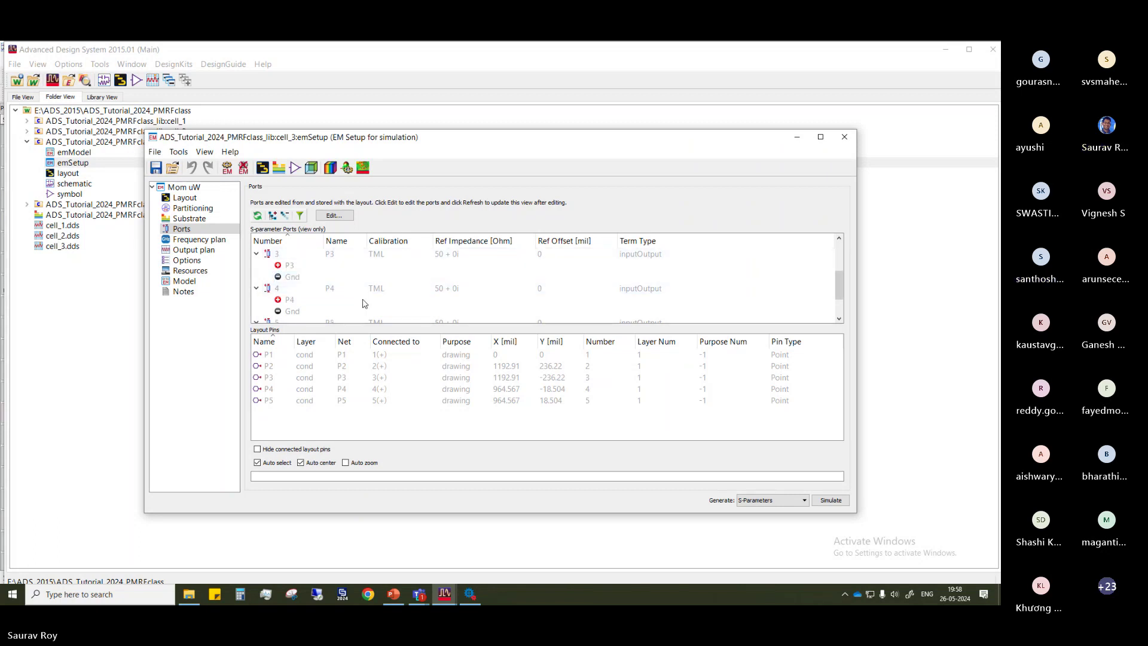
scroll(310, 294, up, 2)
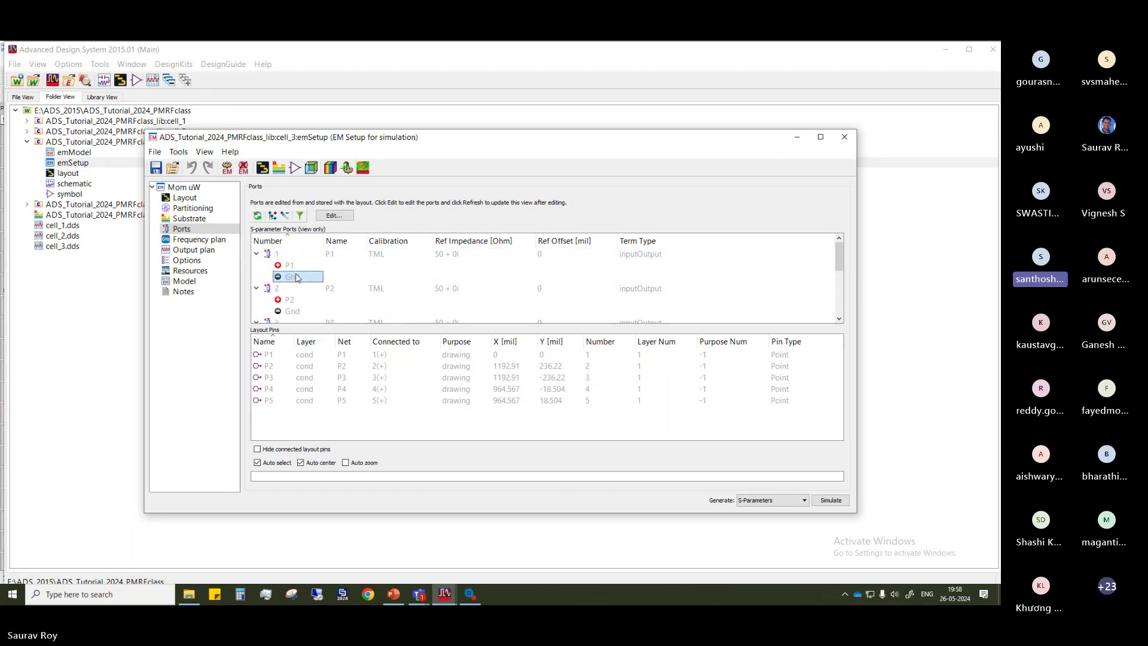
Minimise the EM setup and bring up the cell_3 symbol view
click(798, 139)
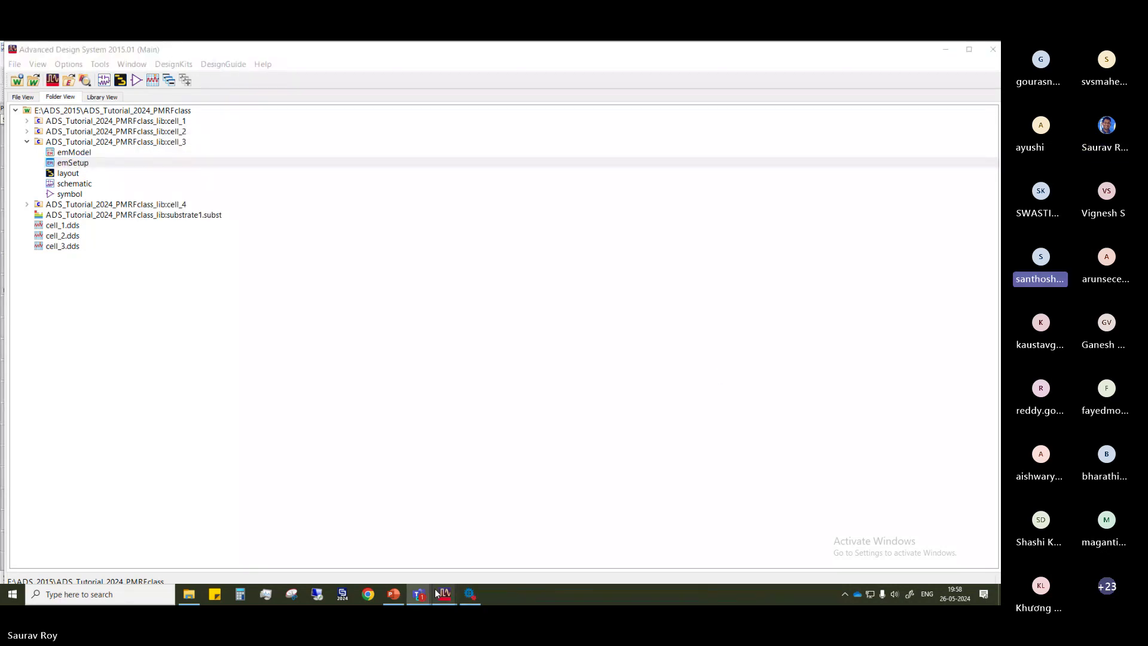
mouse_move(444, 594)
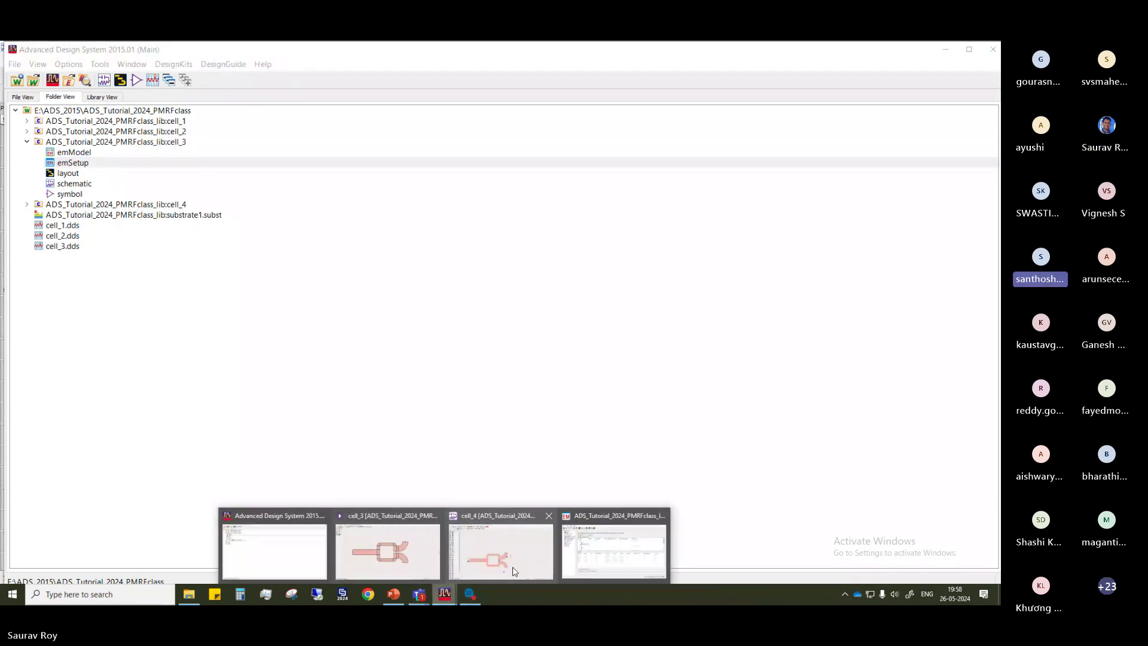
click(423, 555)
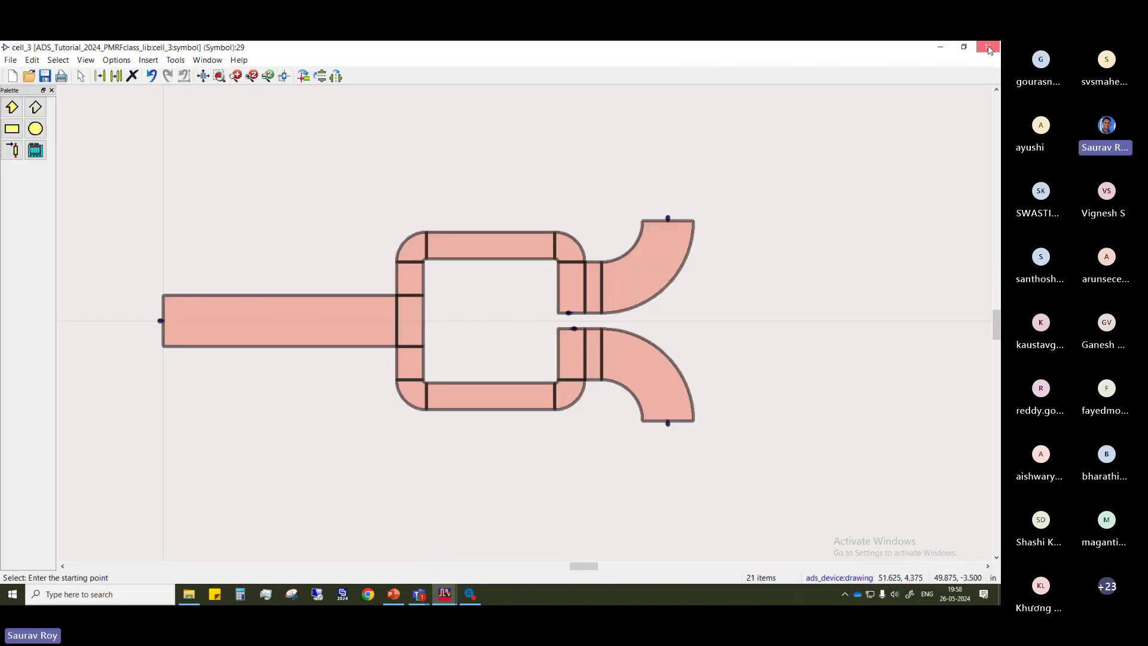
Bring the cell_4 schematic window back to the front with the whole power divider in view
key(alt+Tab)
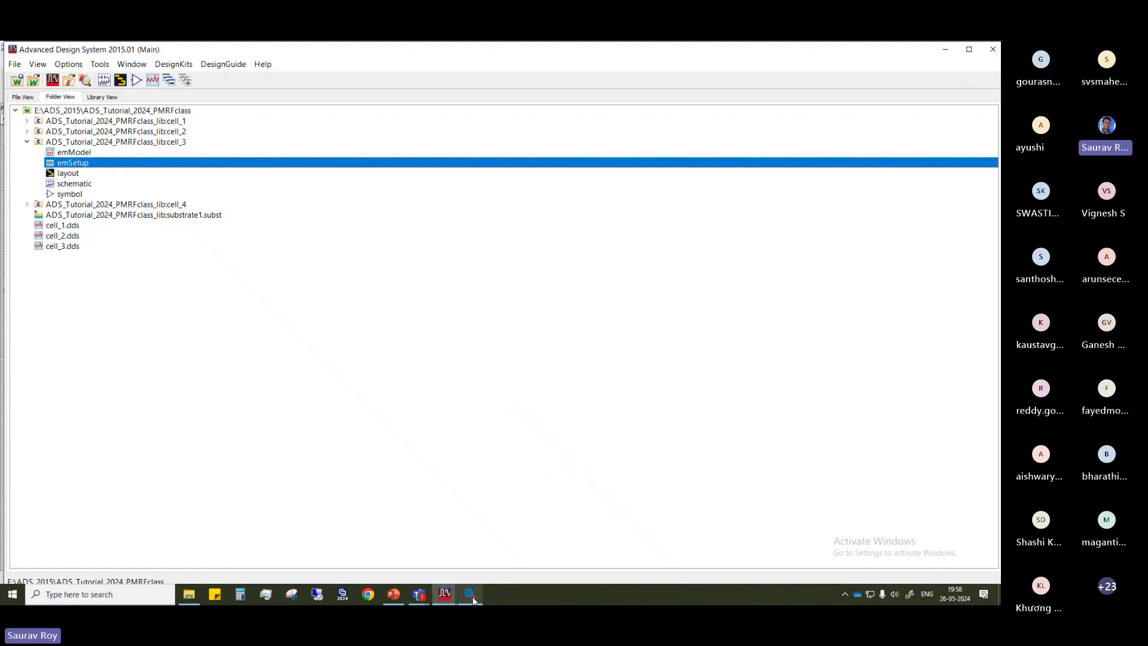
click(444, 594)
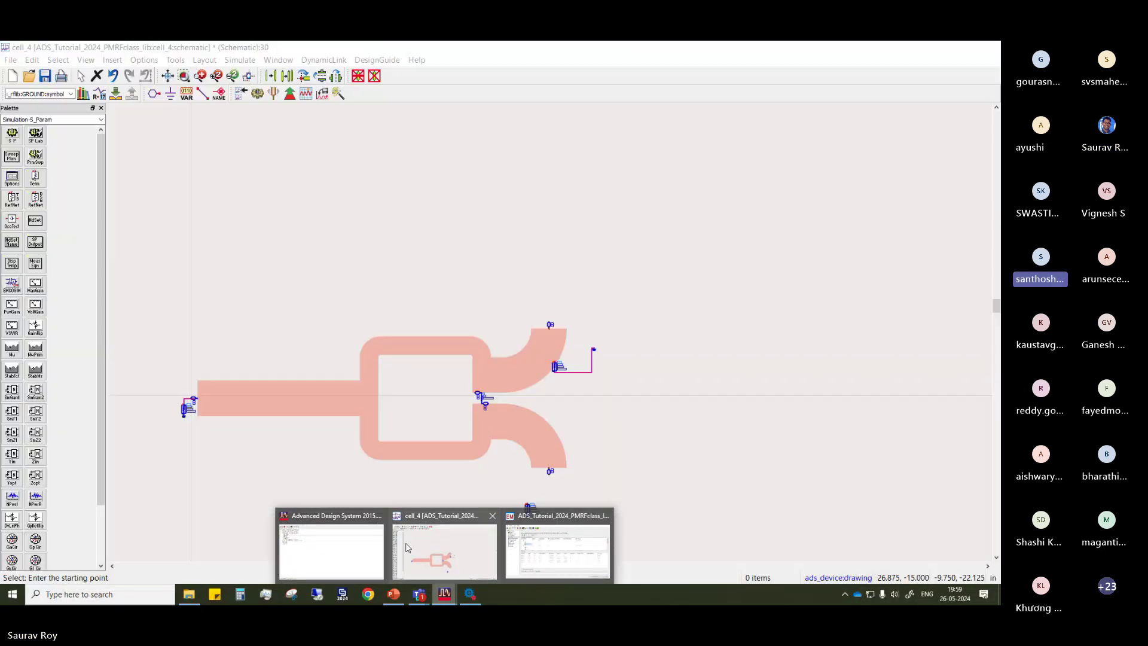
click(348, 553)
click(444, 593)
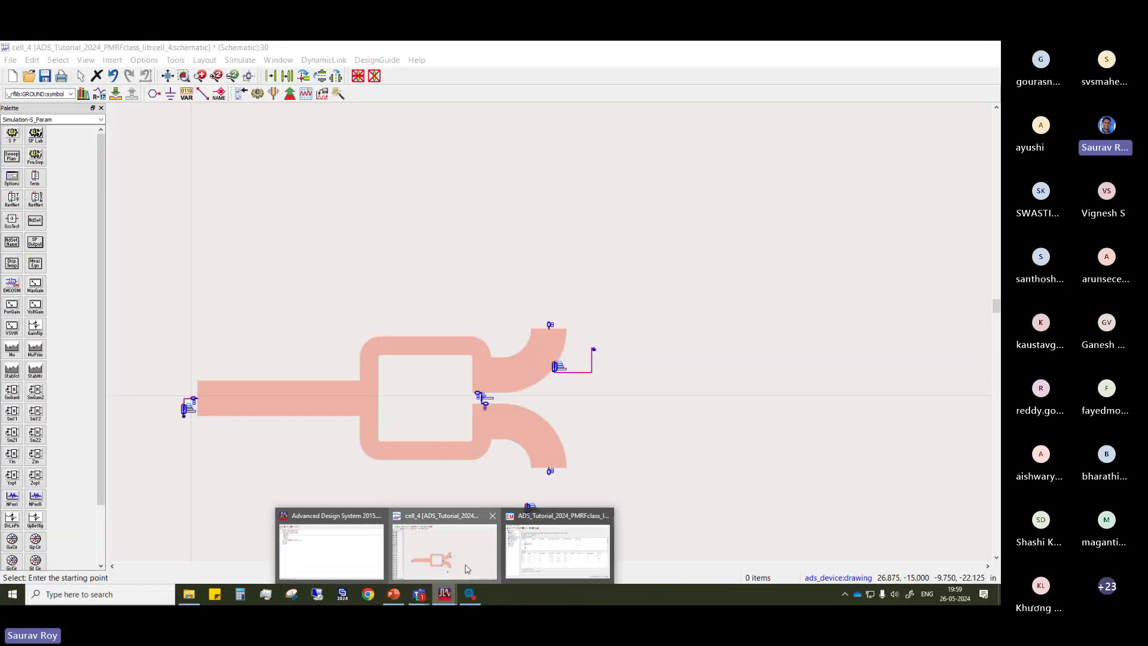
click(444, 547)
scroll(556, 366, down, 4)
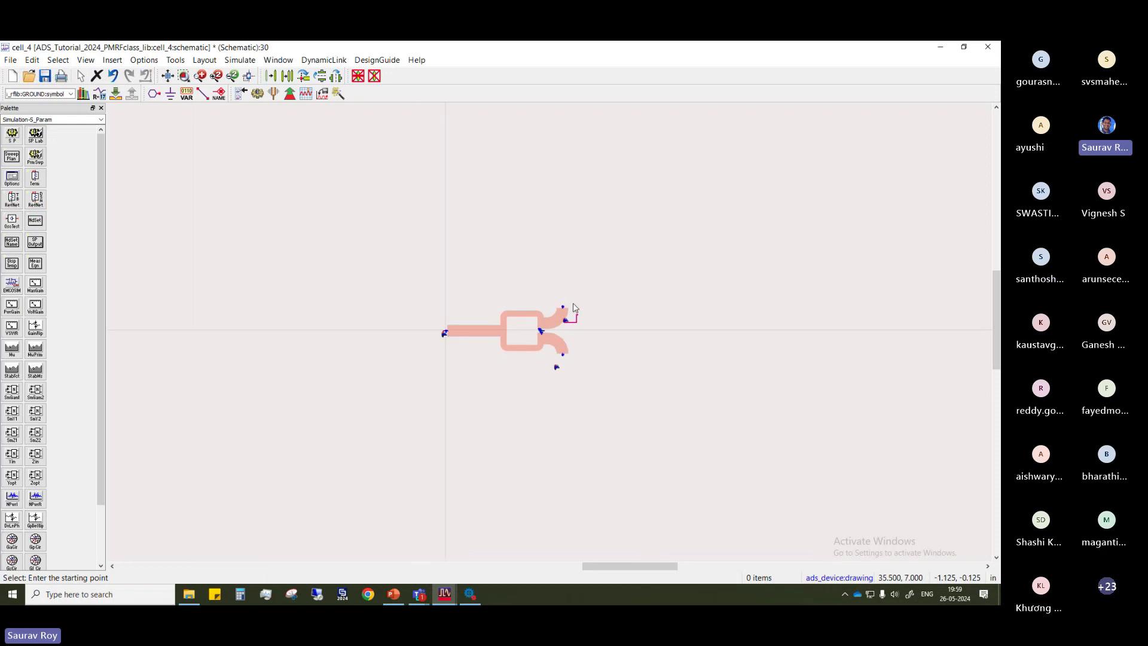
scroll(556, 366, up, 3)
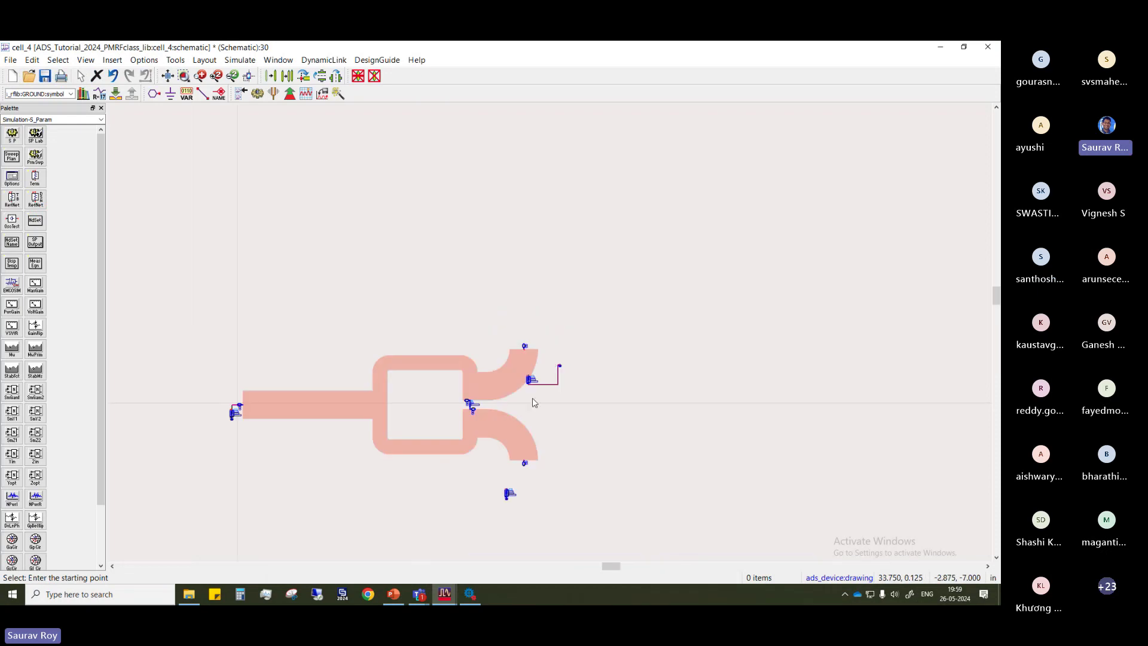
Delete the Terms at the input line and both output arms with their wires and grounds, keeping the pins
ctrl+click(560, 366)
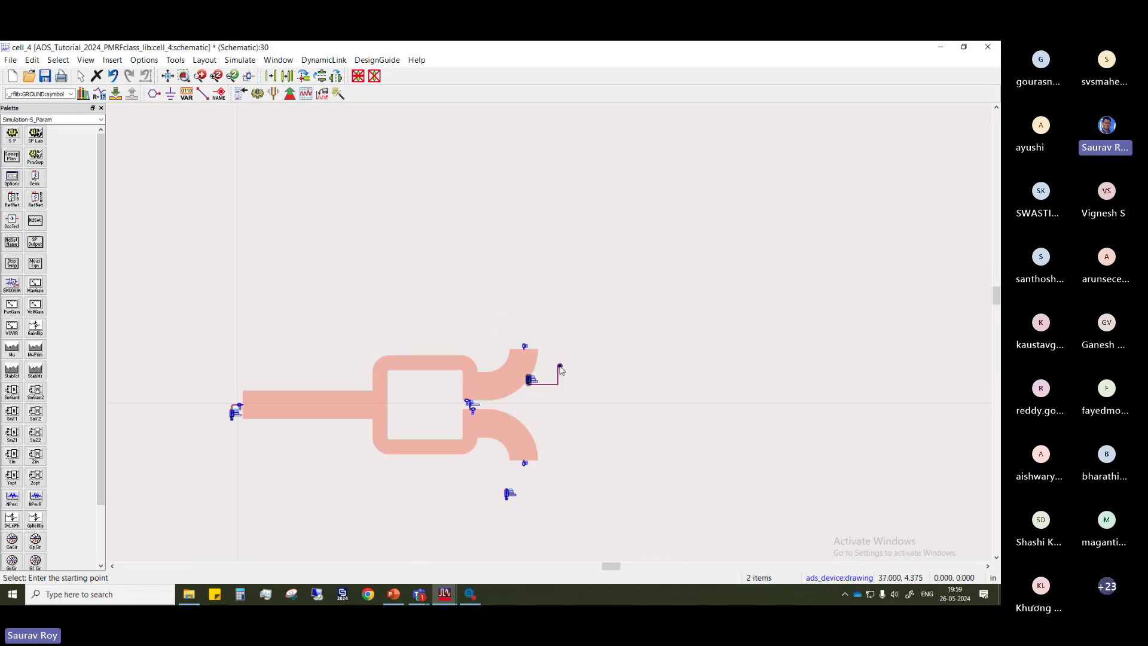
key(Delete)
click(508, 494)
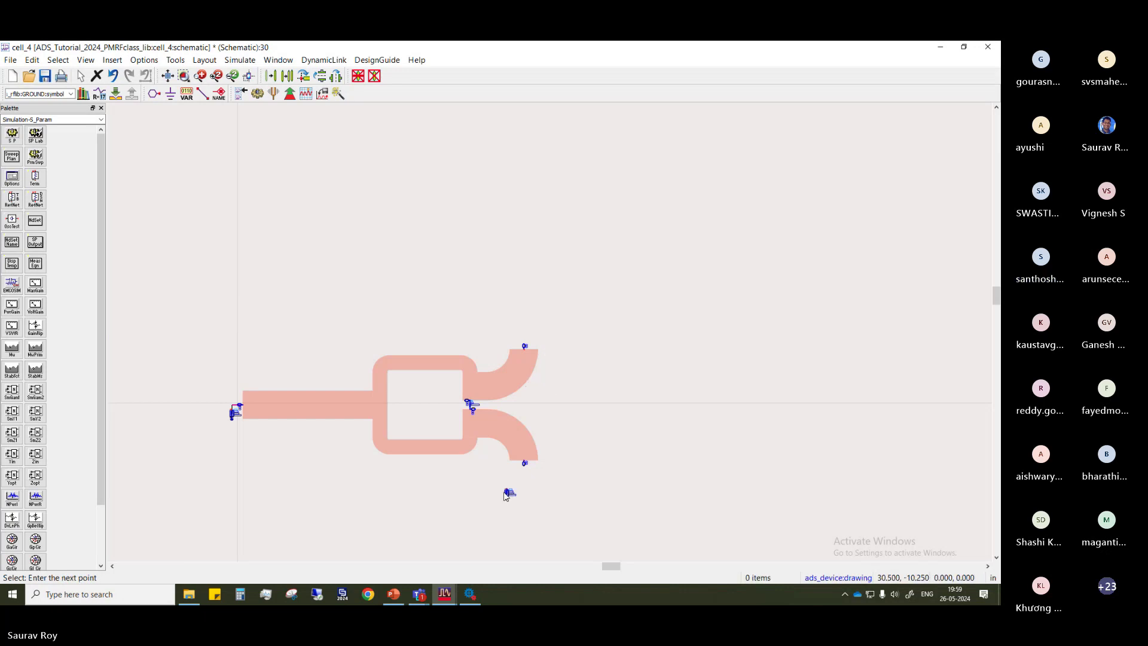
click(510, 493)
key(Delete)
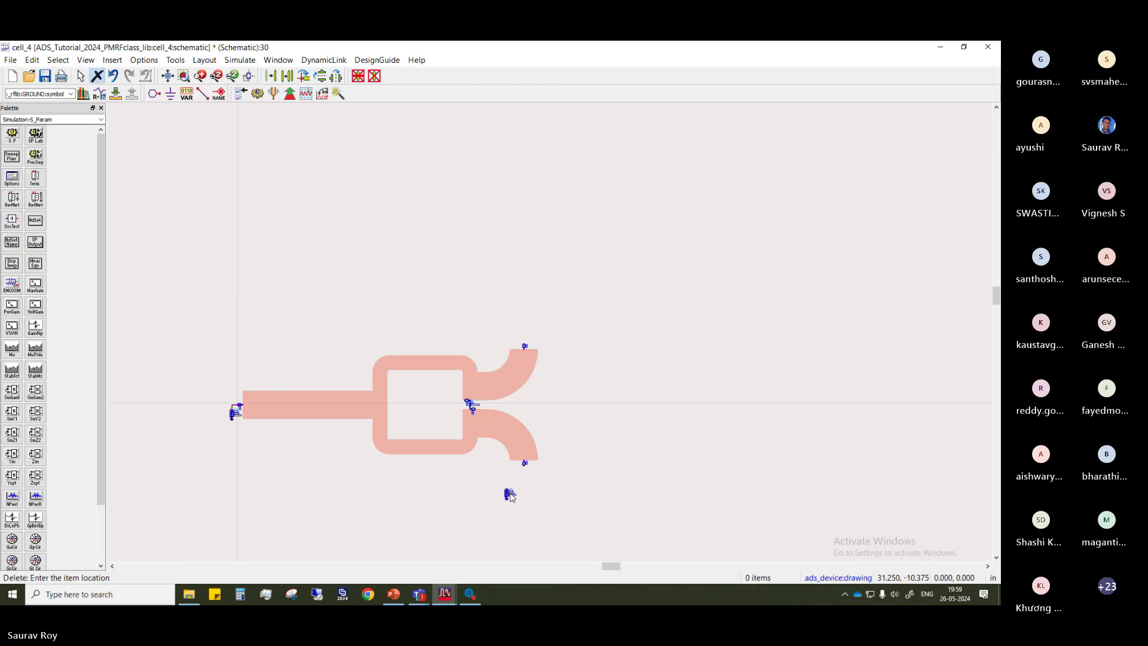
click(510, 494)
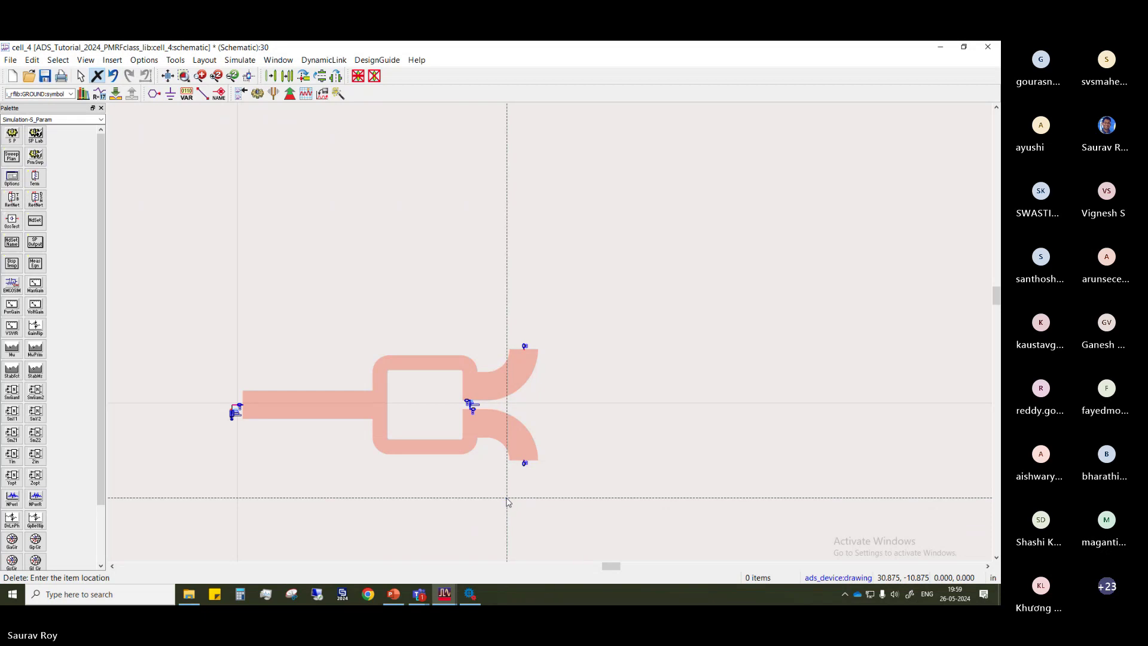
scroll(538, 344, down, 3)
scroll(537, 344, up, 6)
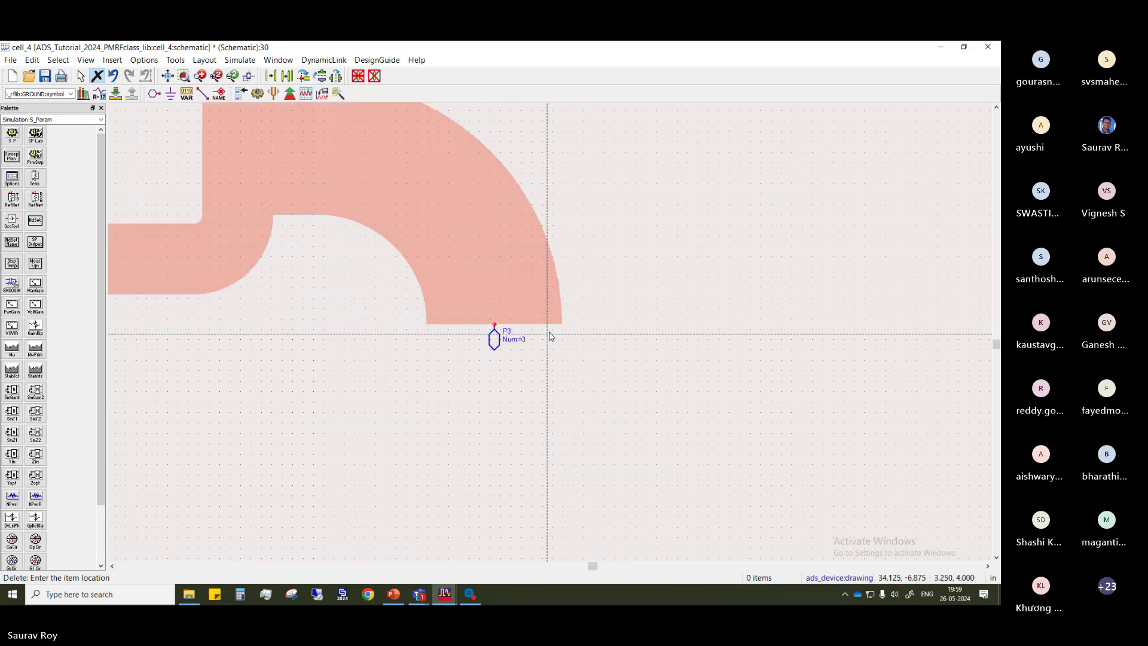
scroll(451, 312, down, 5)
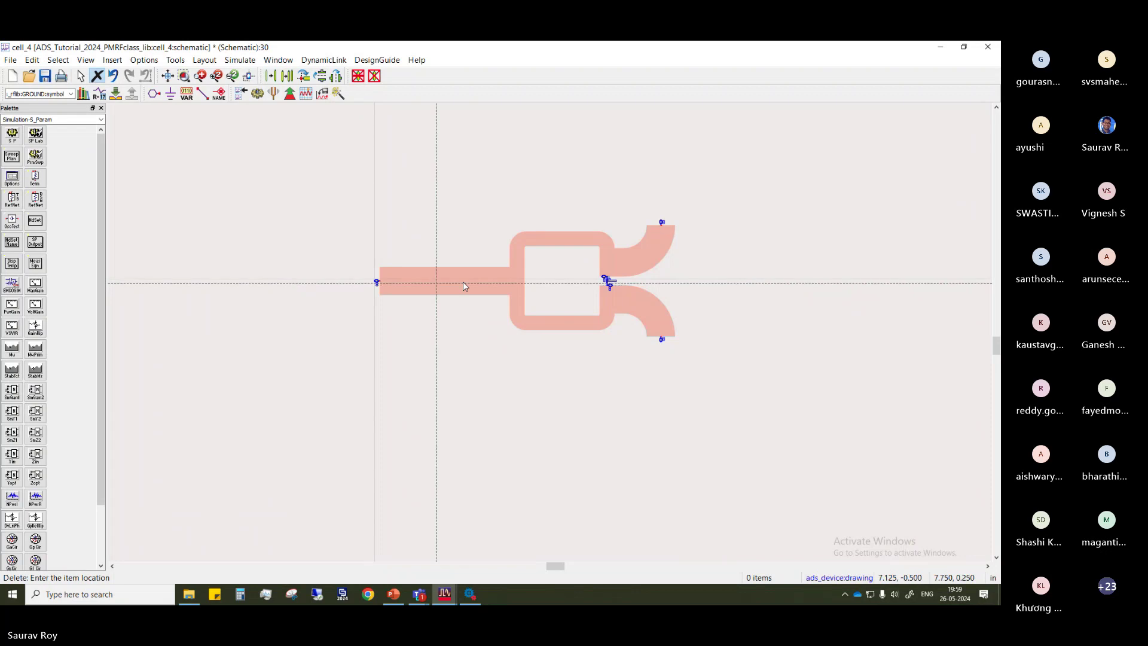
scroll(479, 306, down, 1)
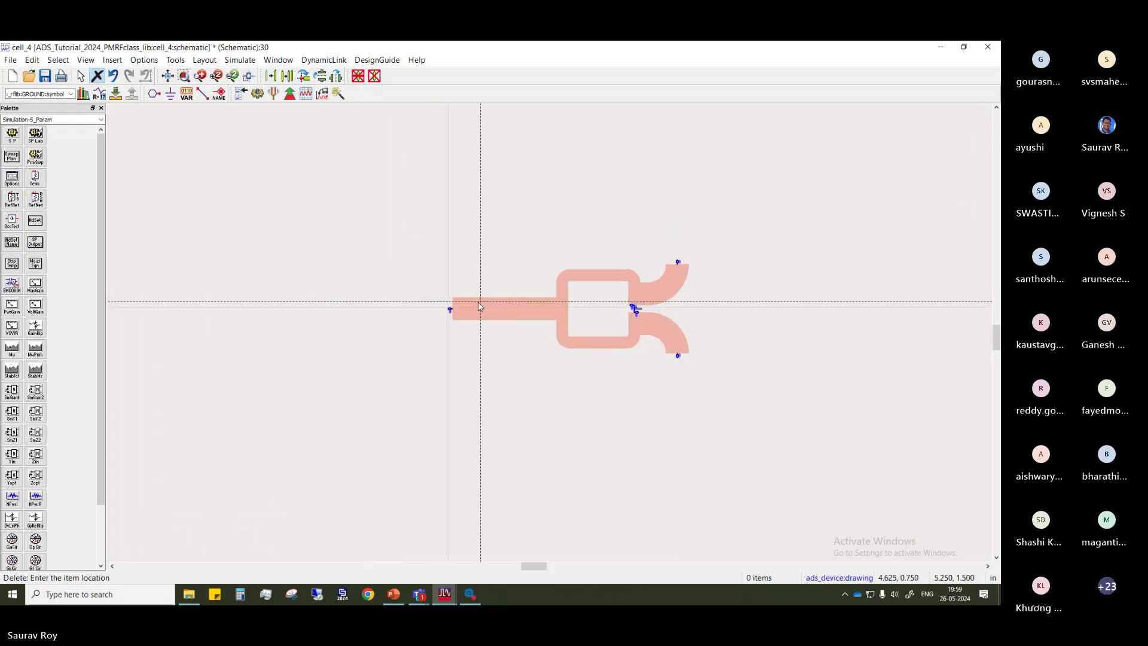
scroll(479, 306, up, 5)
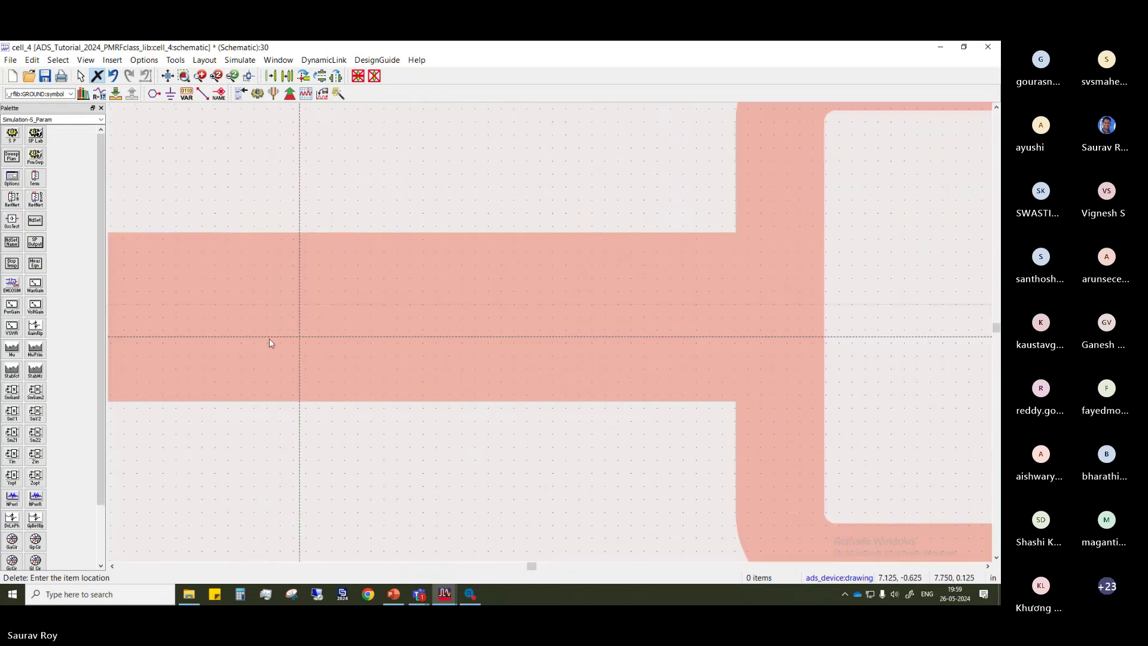
scroll(270, 342, down, 5)
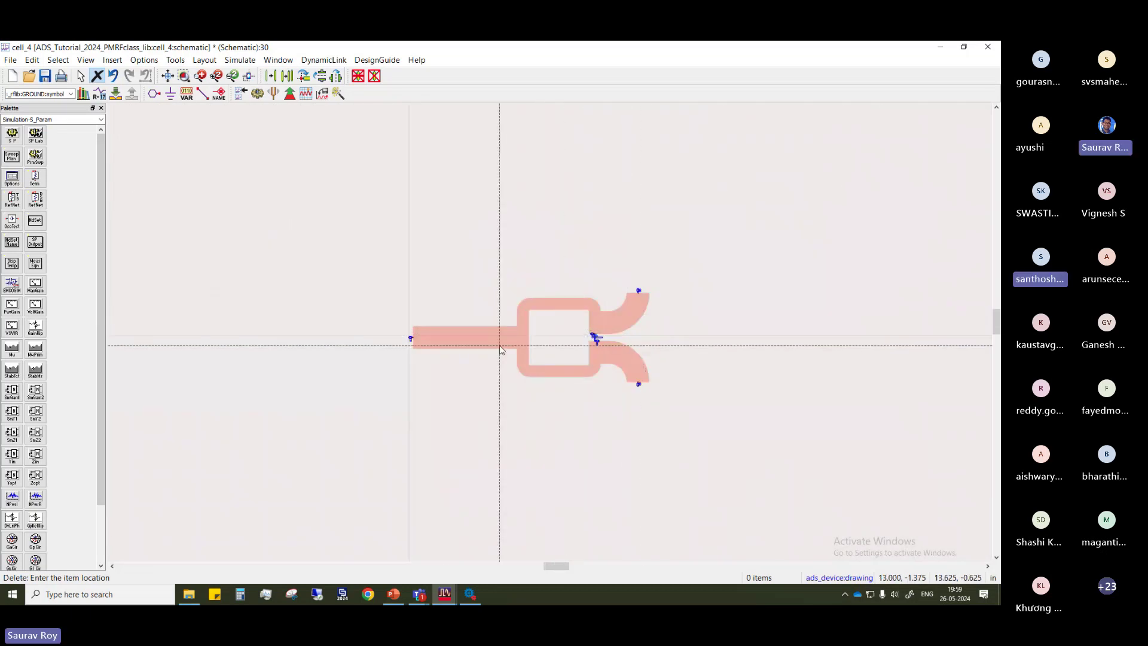
Try deleting the 100 Ohm isolation resistor between pins P4 and P5, and undo the deletion
scroll(538, 344, up, 4)
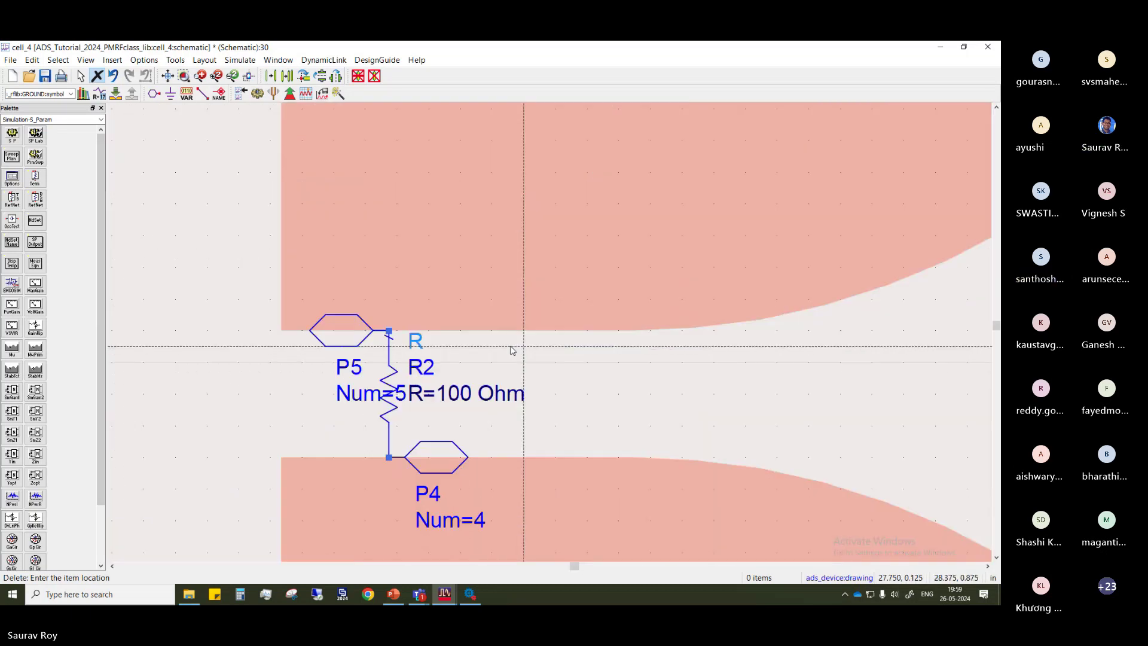
click(387, 393)
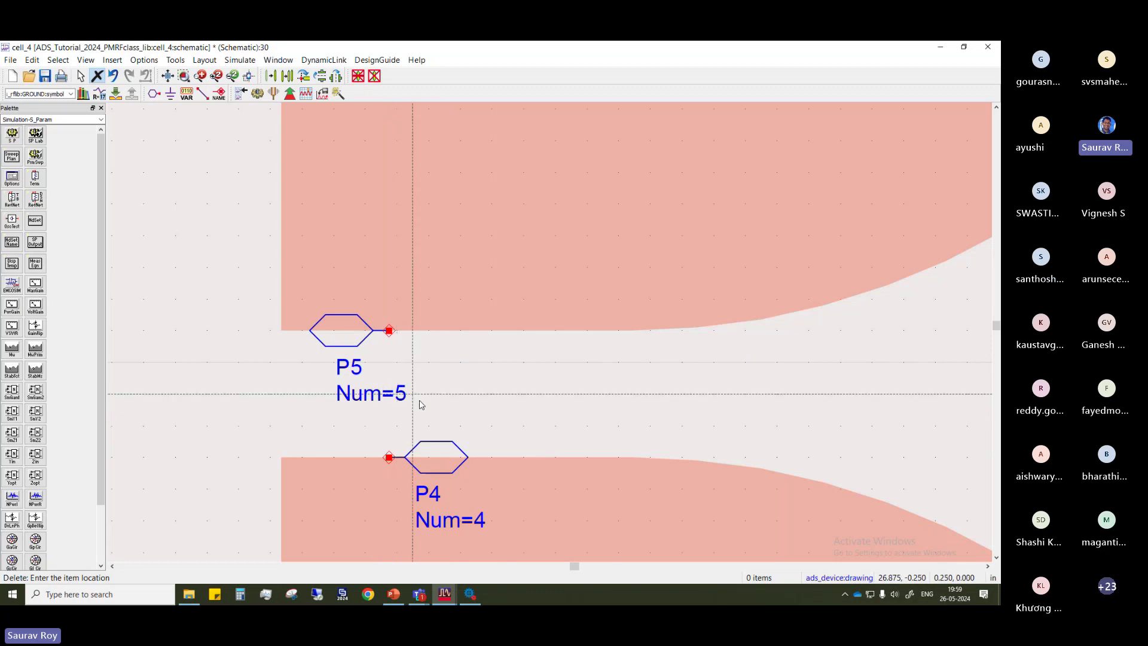
key(Escape)
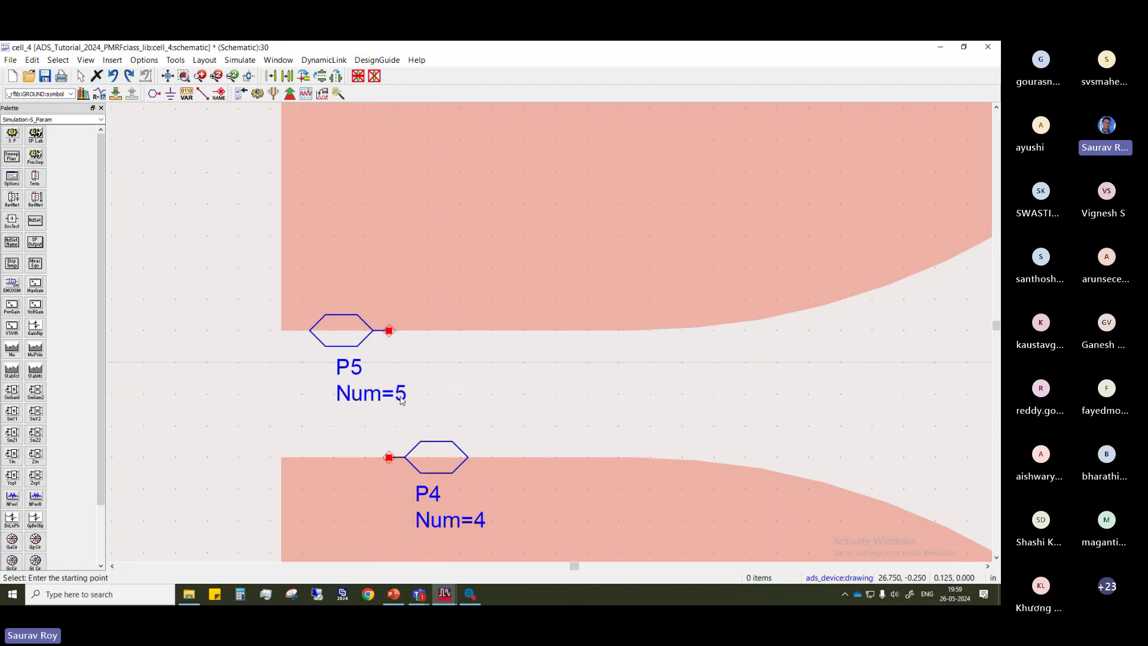
right_click(451, 379)
click(448, 389)
key(ctrl+z)
right_click(658, 425)
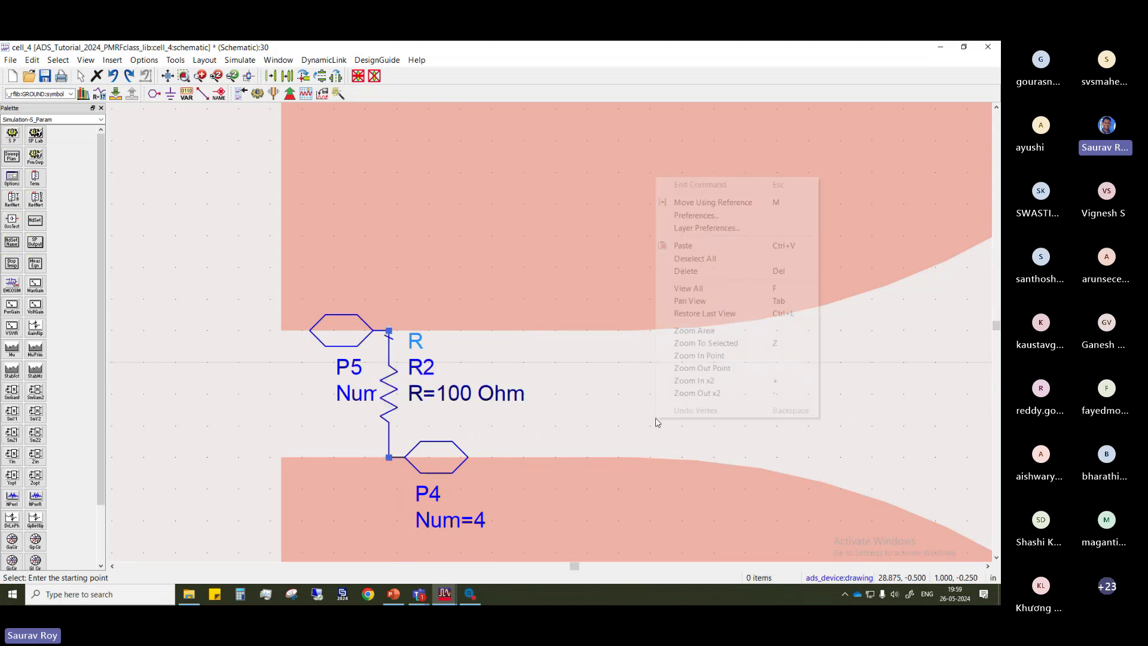
Try deleting pin P4 at the lower end of the isolation resistor, and undo the deletion
click(422, 459)
key(Delete)
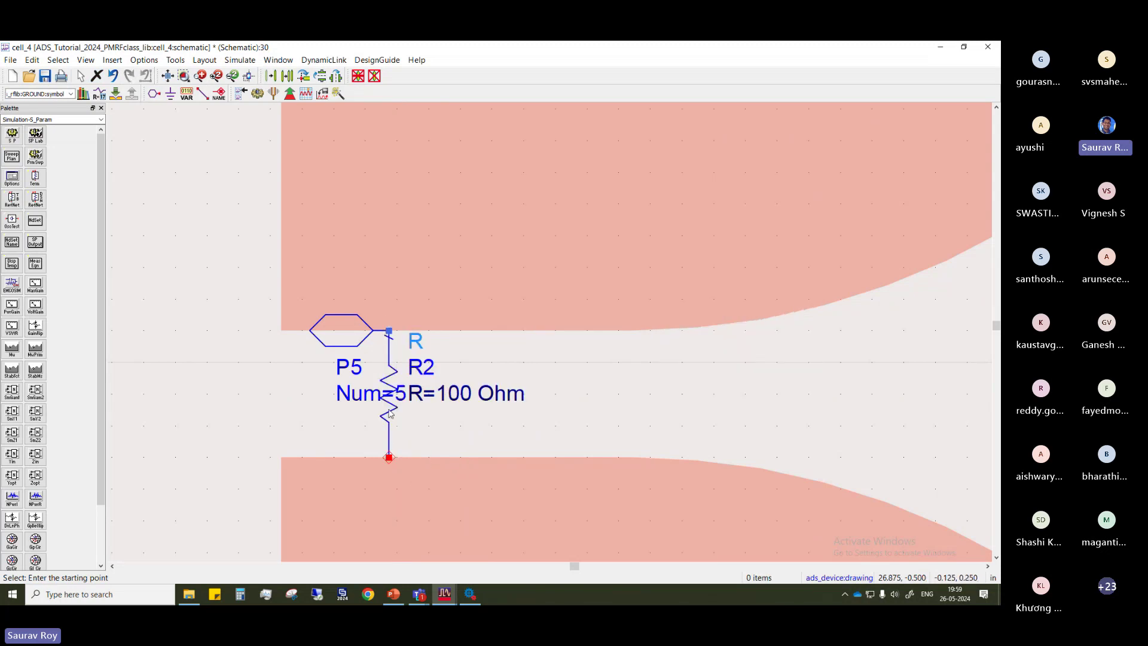
key(ctrl+z)
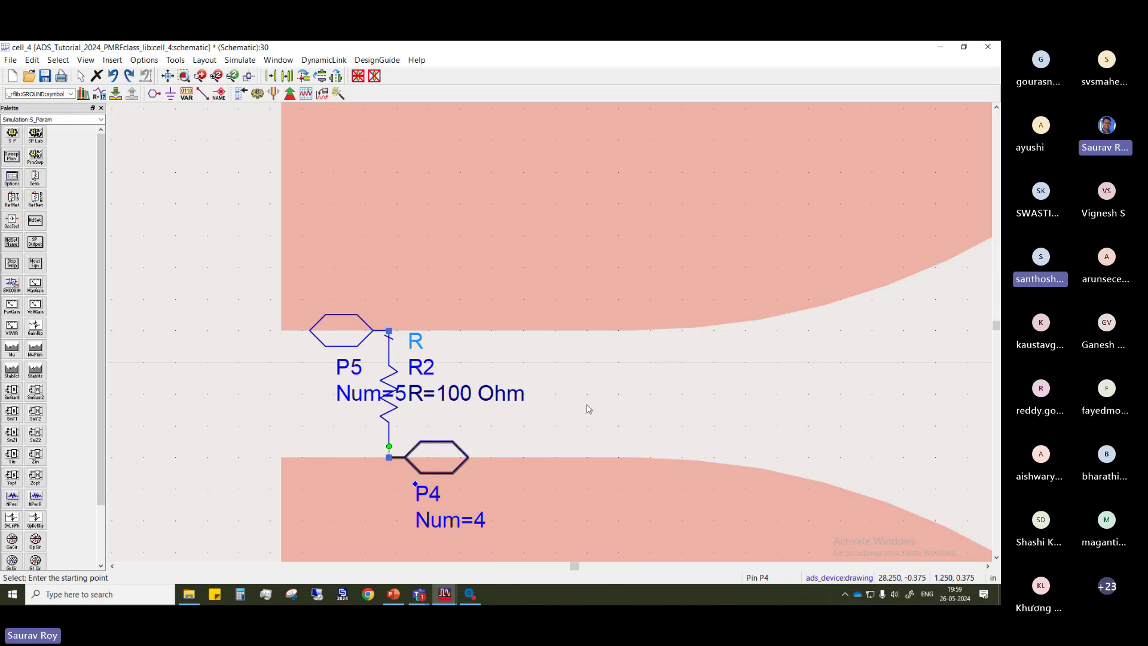
right_click(587, 416)
click(524, 416)
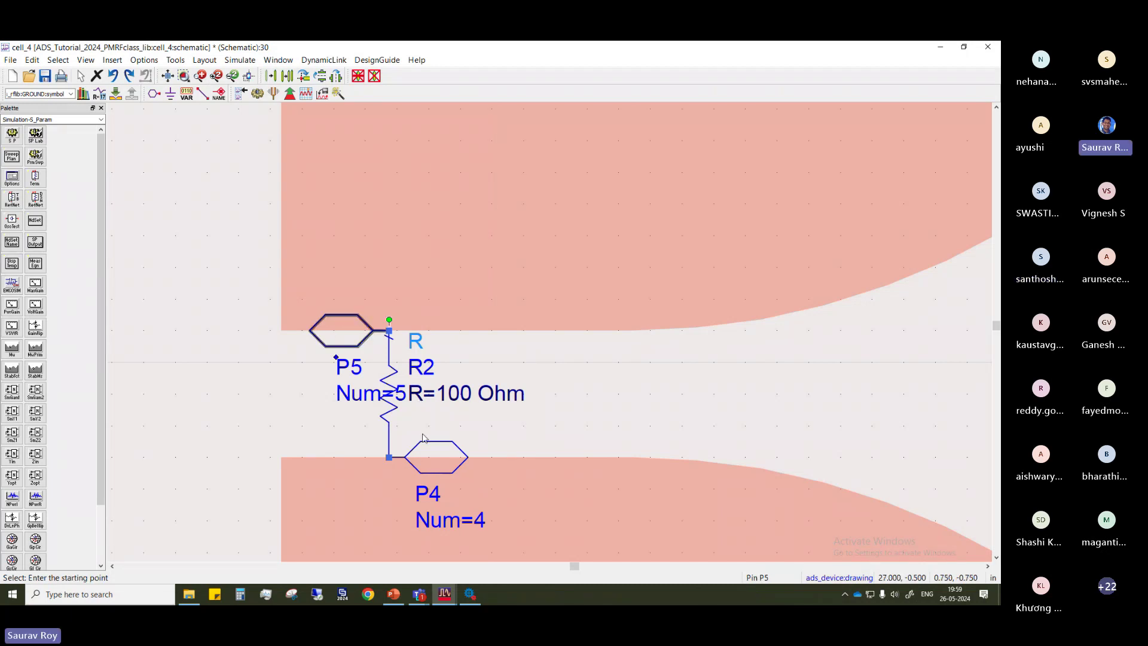
Delete pins P4 and P5 at the ends of the 100 Ohm isolation resistor
click(442, 458)
key(Delete)
scroll(543, 340, up, 1)
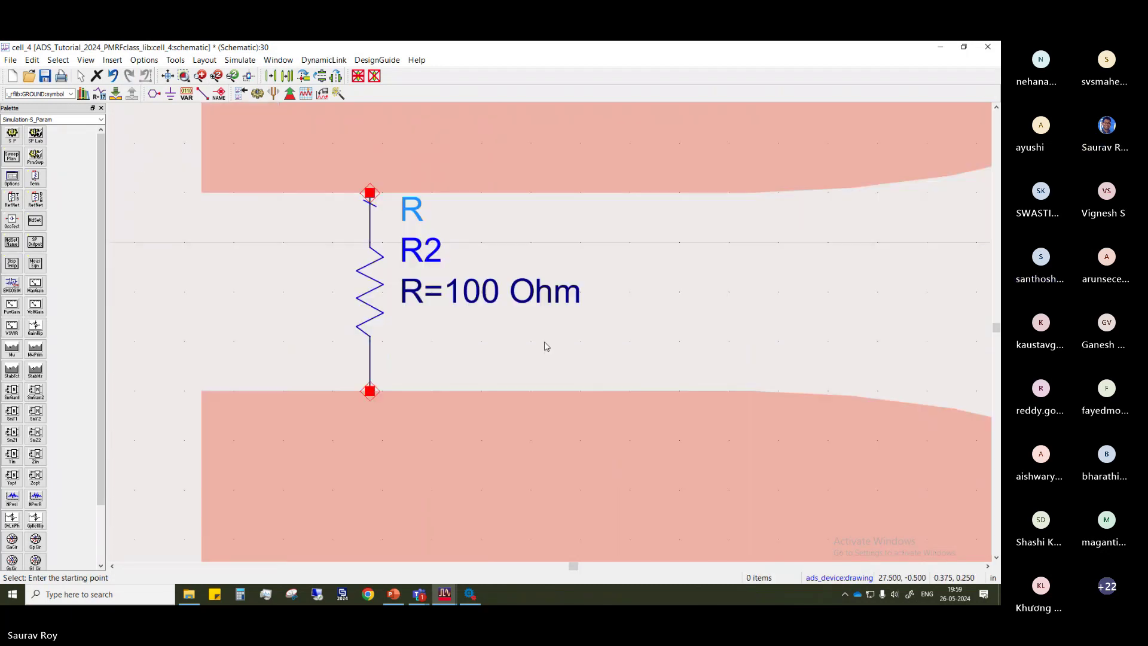
scroll(538, 333, down, 3)
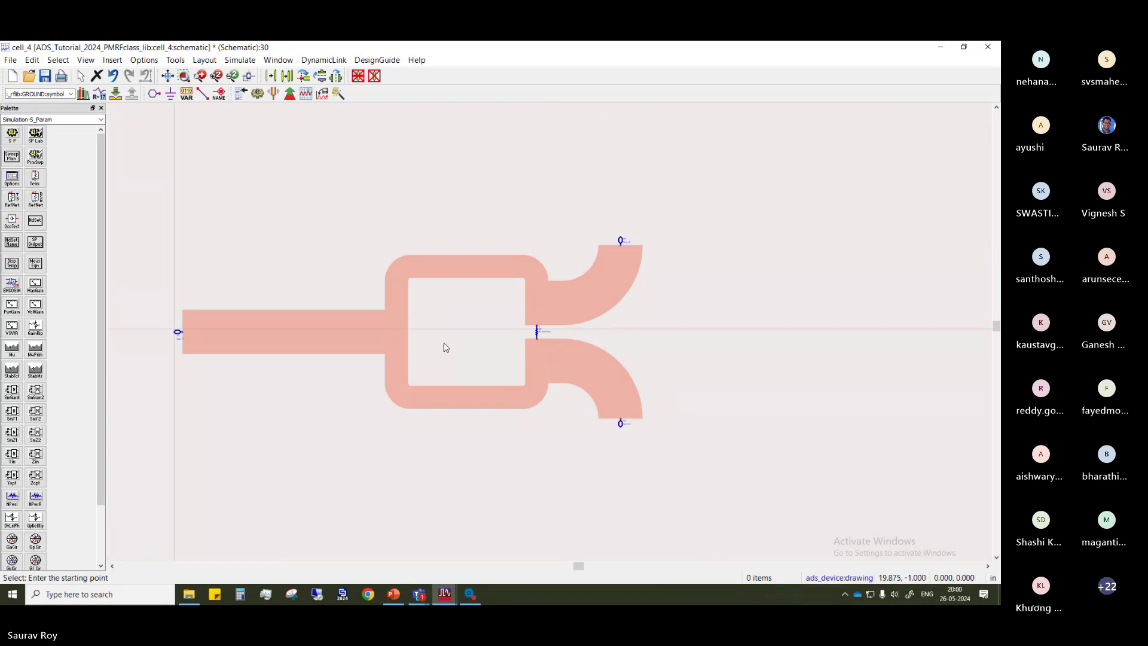
Place an S-parameter controller above the input line and set its sweep from 2 to 4 GHz with a 0.01 GHz step
click(11, 134)
click(205, 139)
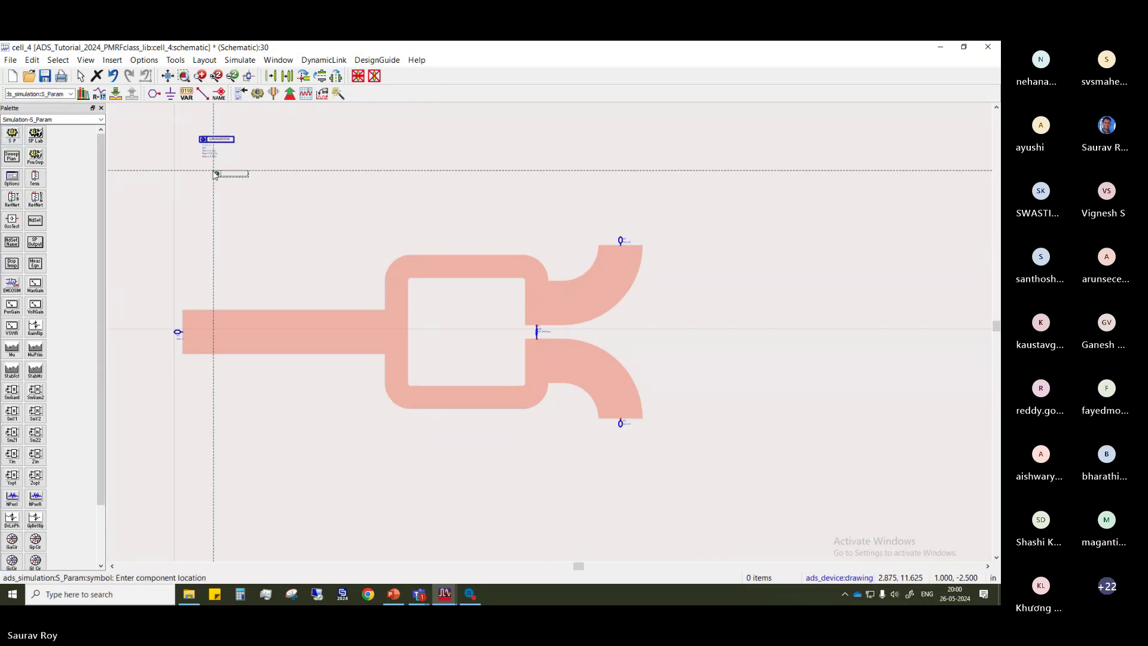
double_click(218, 153)
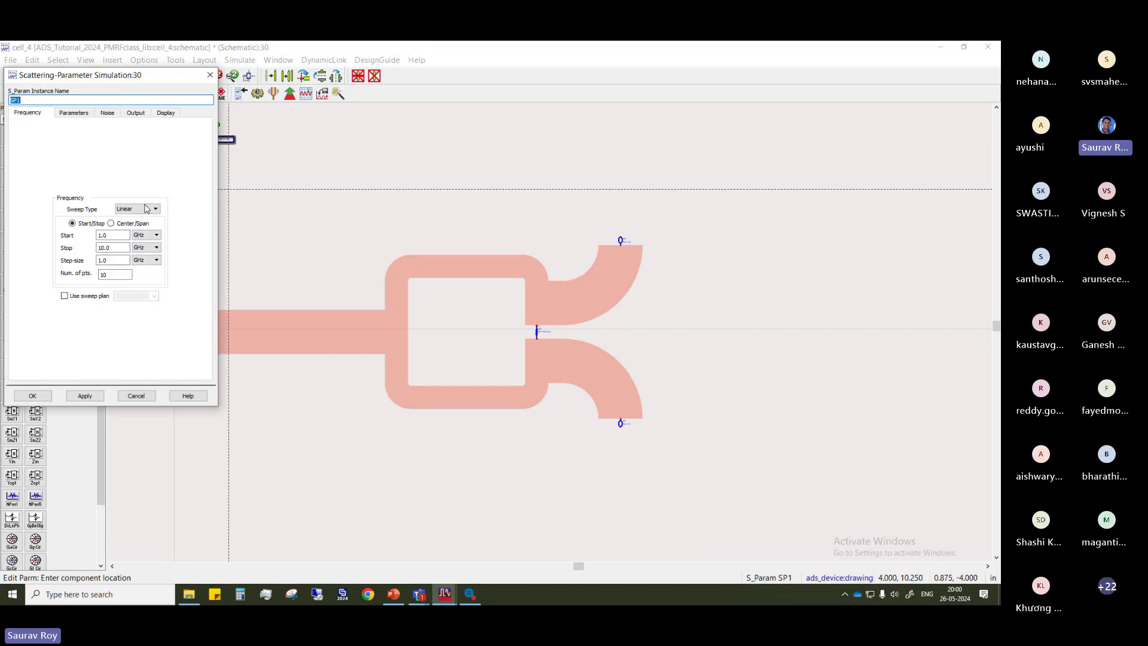
double_click(110, 235)
text(2)
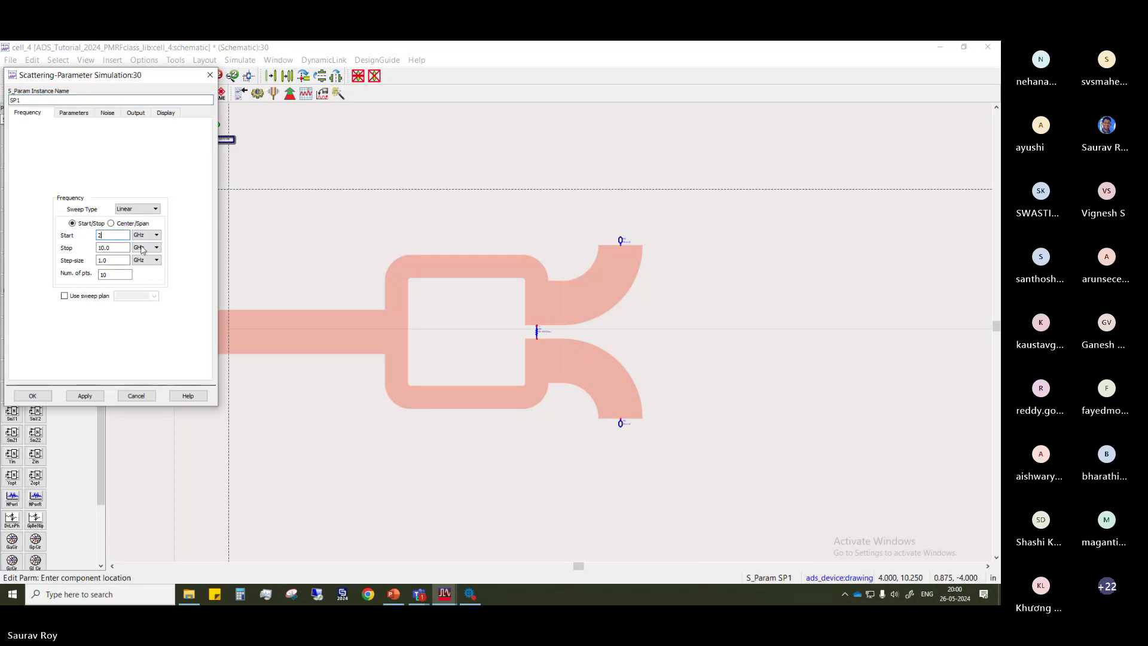
double_click(111, 248)
text(4)
double_click(116, 260)
text(0.01)
click(84, 395)
click(33, 396)
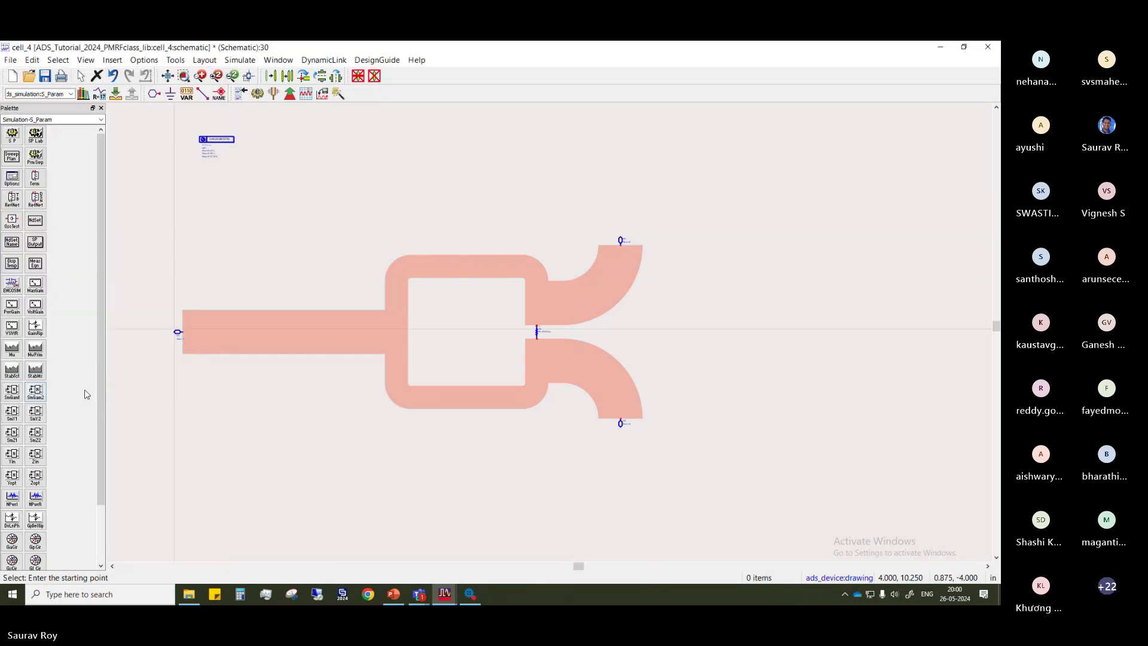
Run the S-parameter simulation of cell_4, read its messages and close the simulation status window
click(257, 94)
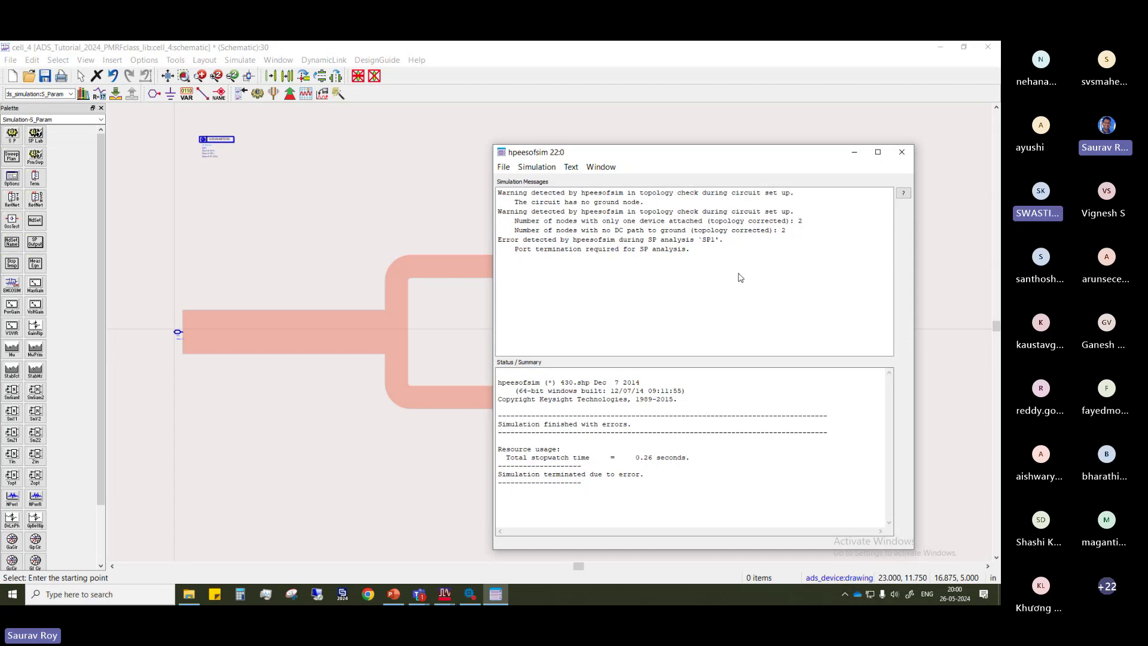
click(900, 154)
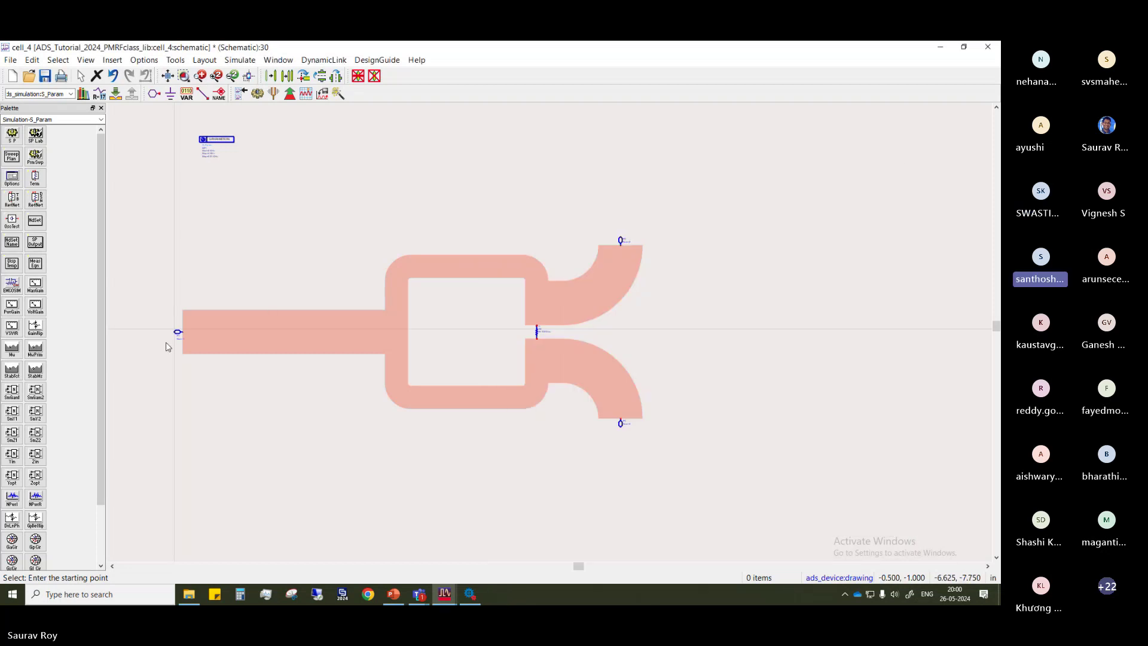
Place Term components on the input pin P1 and on the pins of both output arms
scroll(168, 346, up, 1)
scroll(551, 336, up, 7)
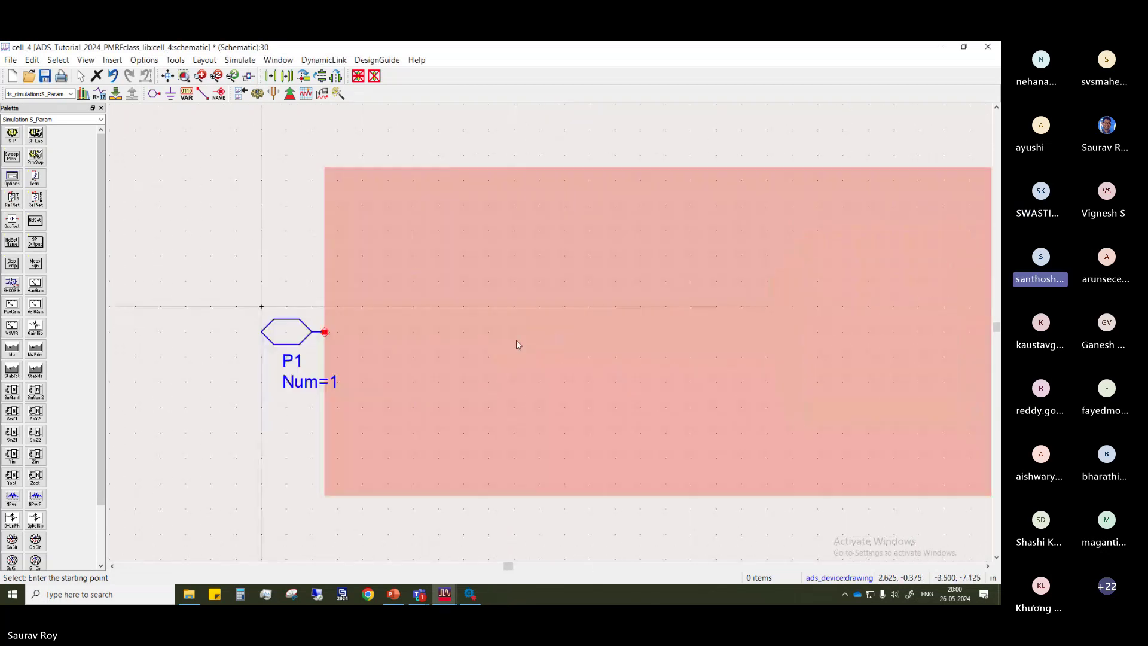
click(35, 178)
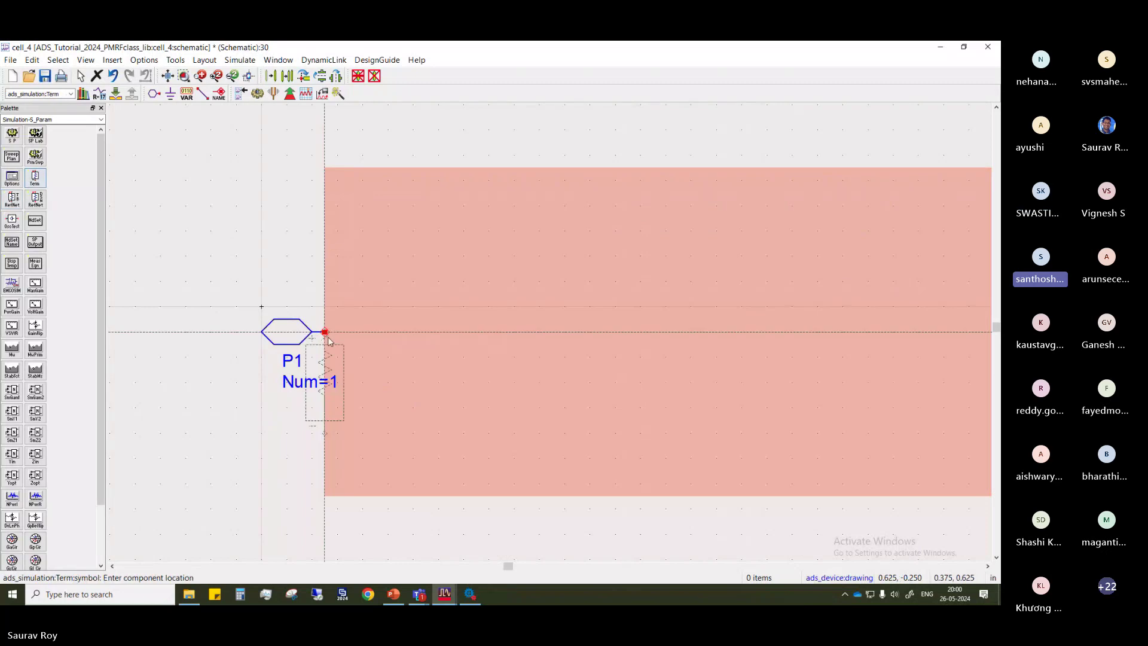
click(325, 333)
drag(717, 431, 161, 389)
scroll(551, 336, down, 9)
drag(657, 341, 436, 300)
click(471, 257)
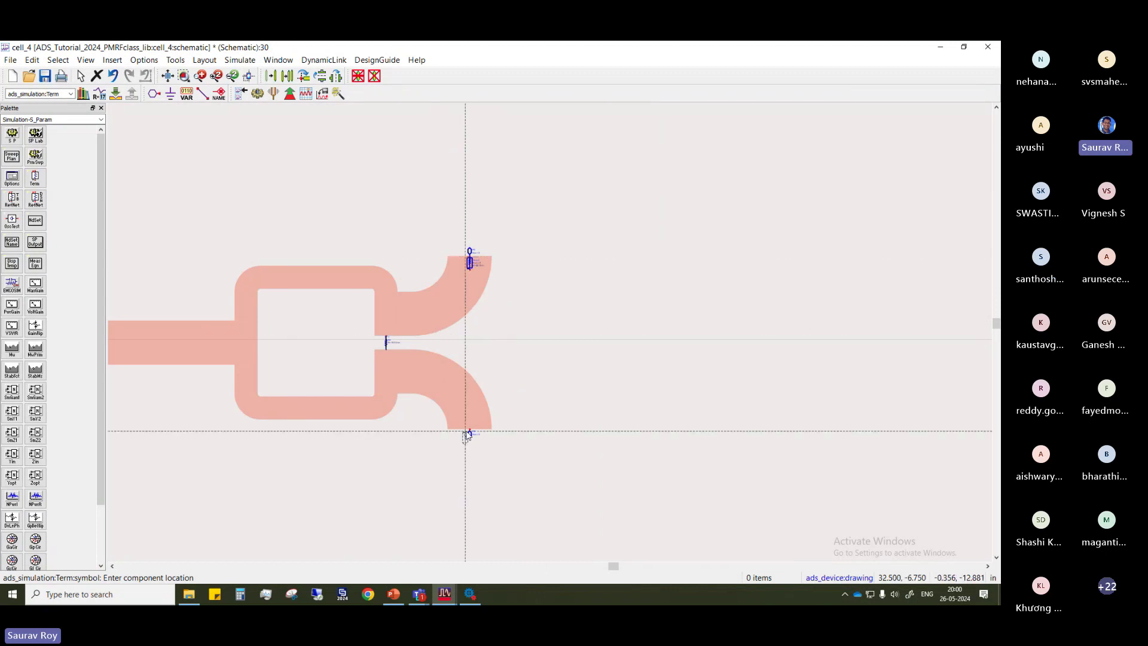
click(470, 434)
key(ctrl+w)
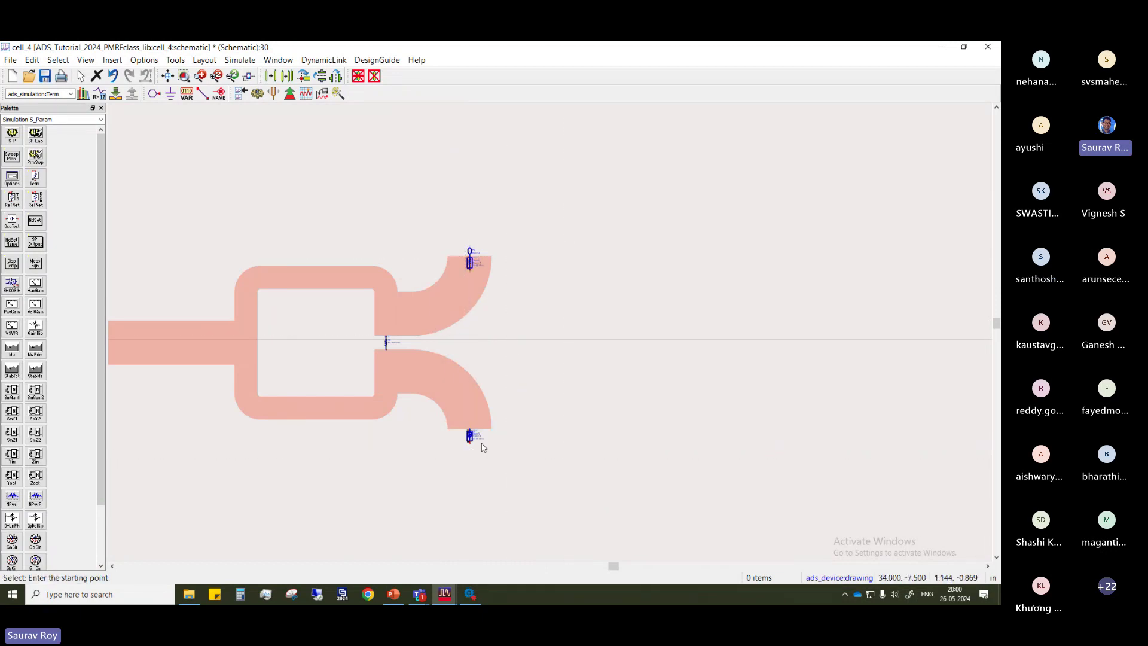
click(470, 430)
click(502, 451)
Move the Term at input pin P1 off the input line and attach a ground to its lower terminal
scroll(584, 396, left, 5)
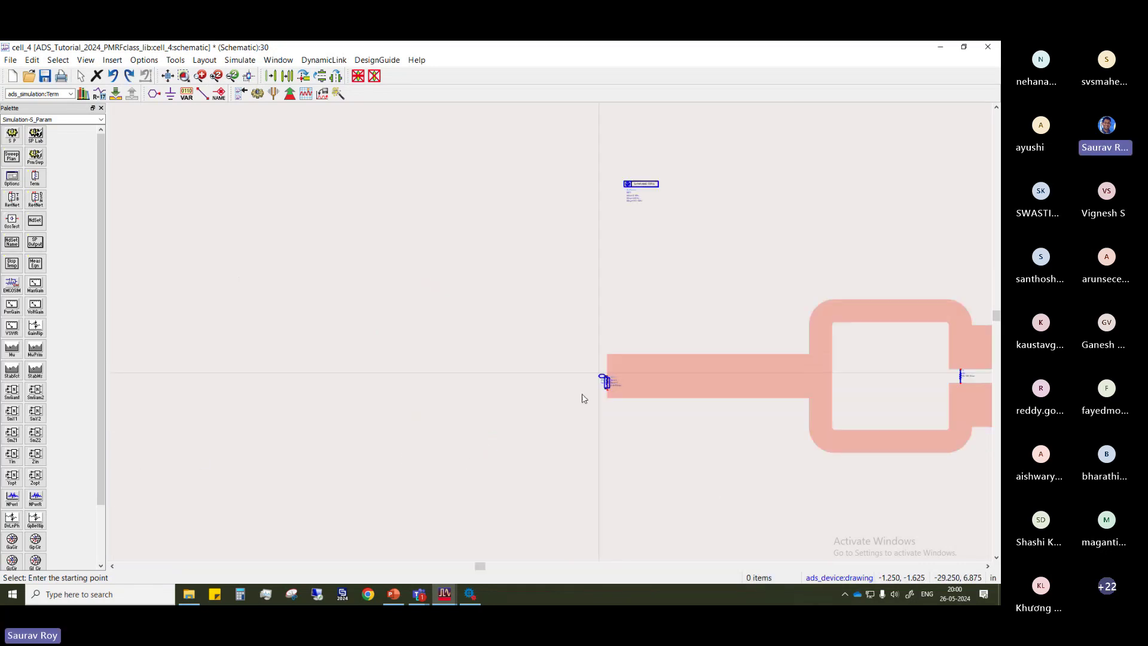
scroll(551, 335, down, 2)
scroll(545, 346, up, 3)
scroll(472, 410, down, 3)
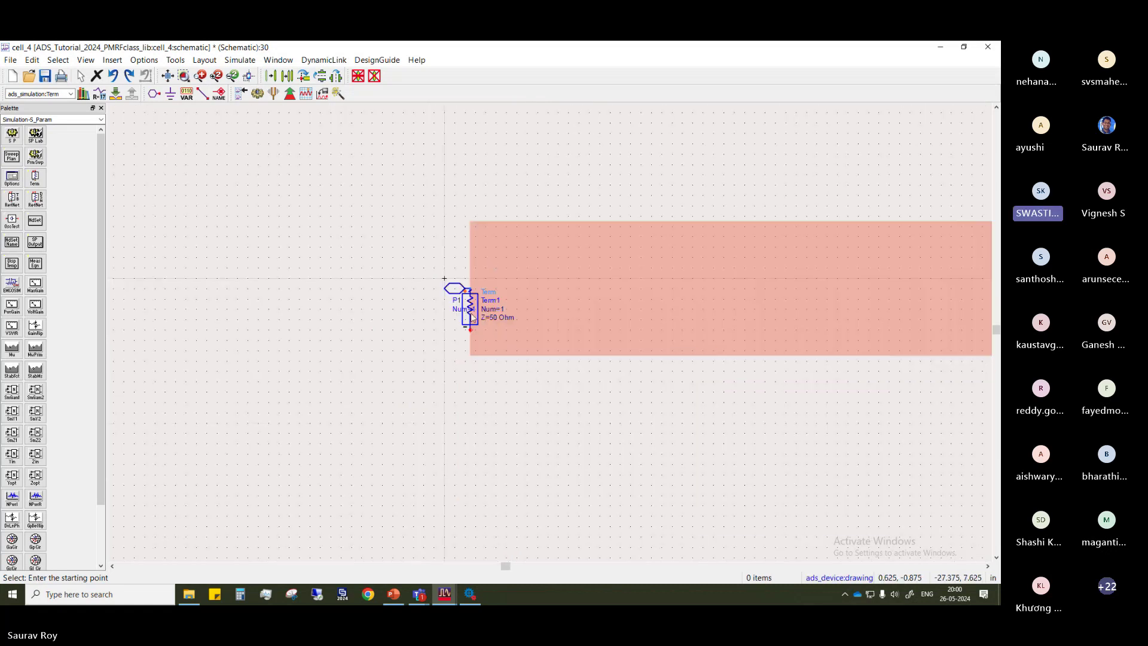
drag(469, 317, 444, 326)
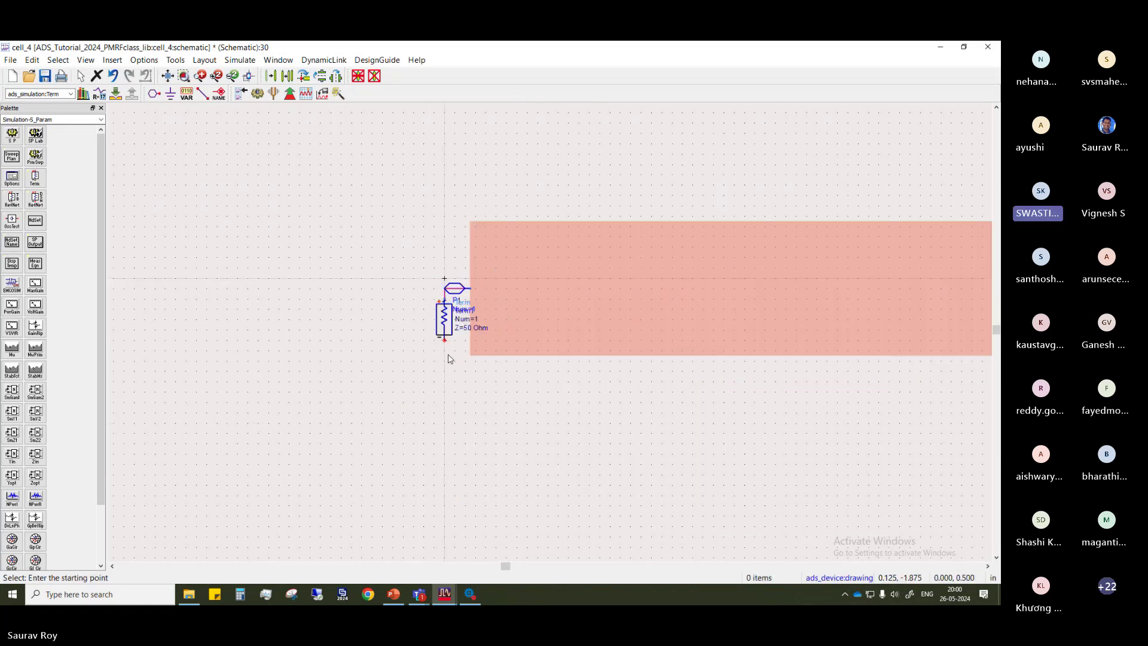
click(171, 93)
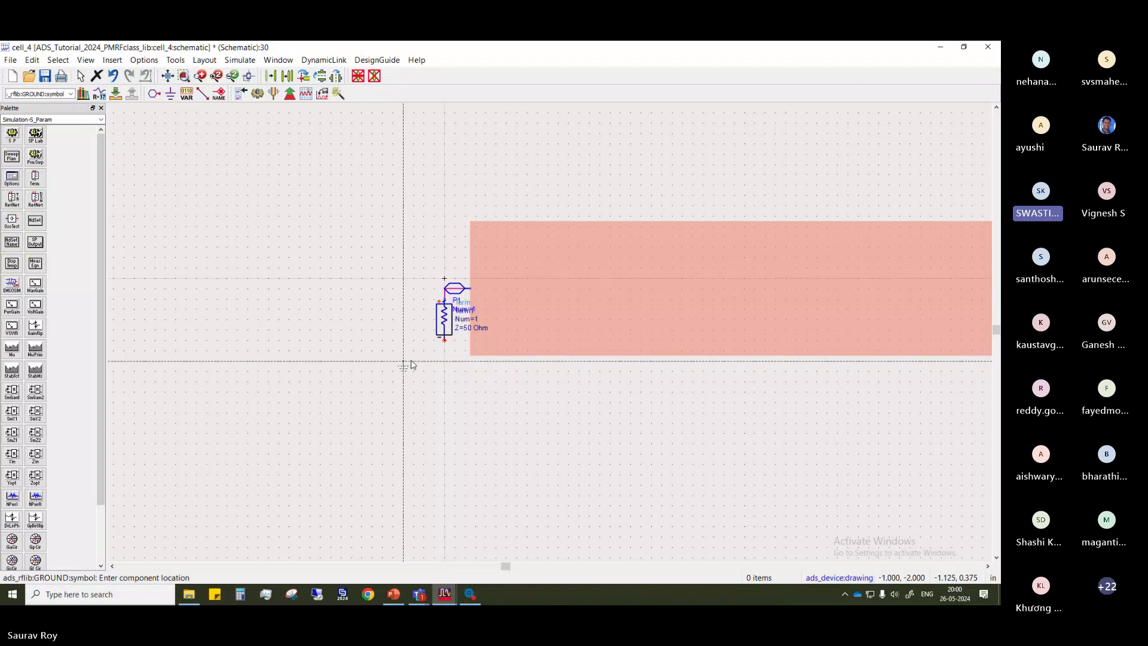
click(444, 341)
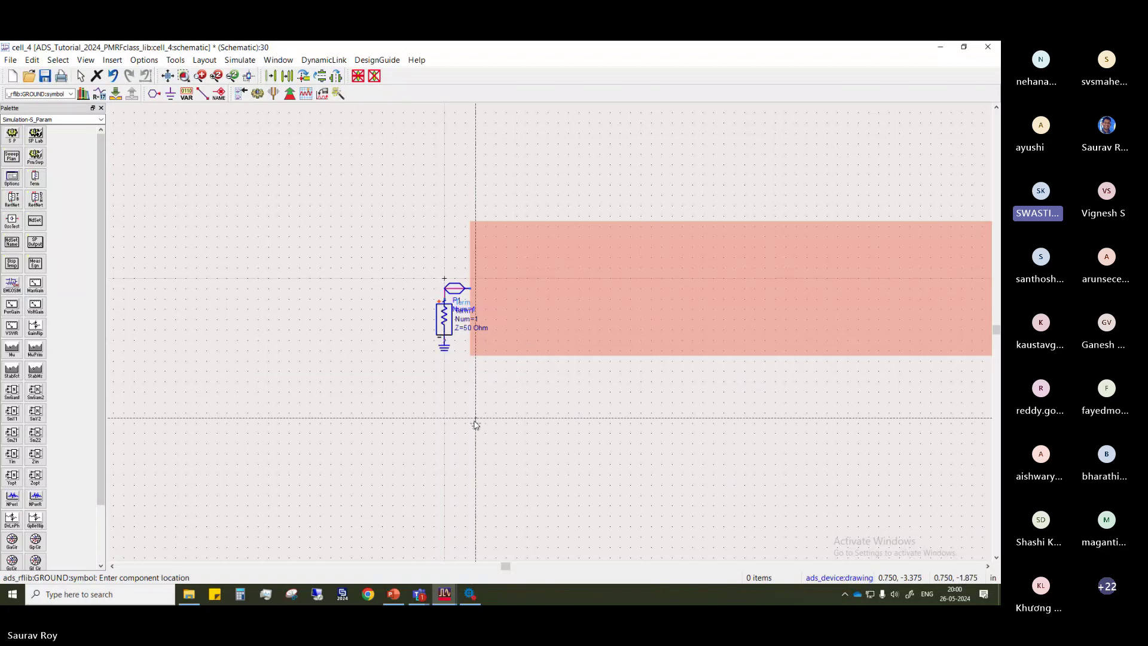
key(Escape)
scroll(270, 433, up, 3)
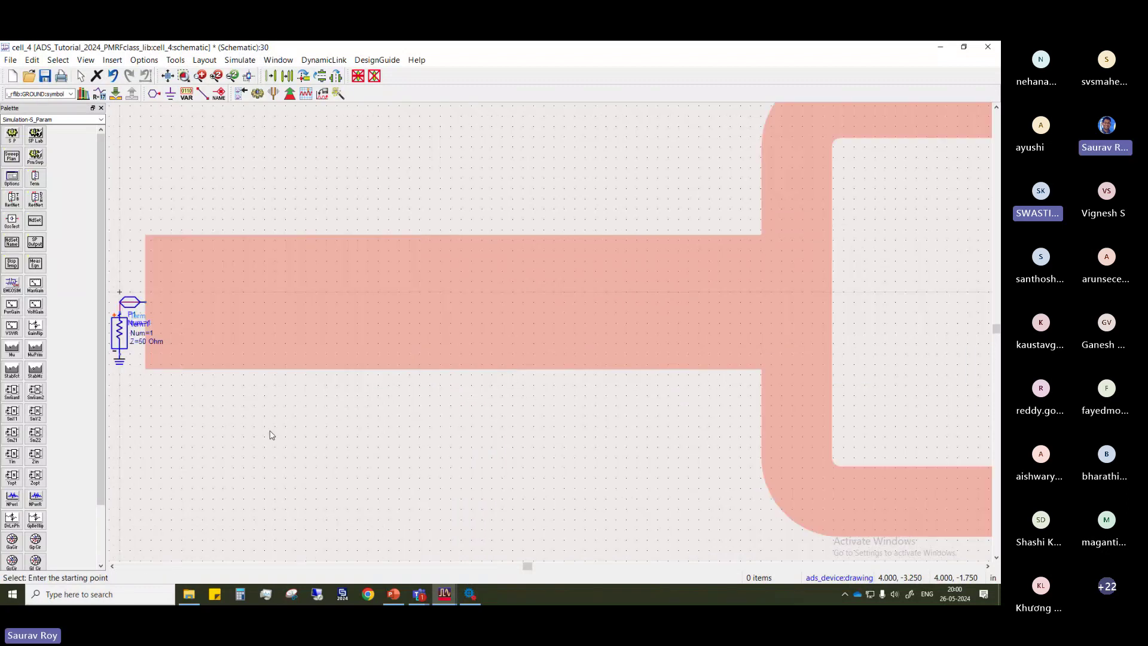
Move the upper output arm's Term clear of the arm with its wire attached, and drop loose ground symbols in empty areas above the divider
scroll(538, 359, down, 3)
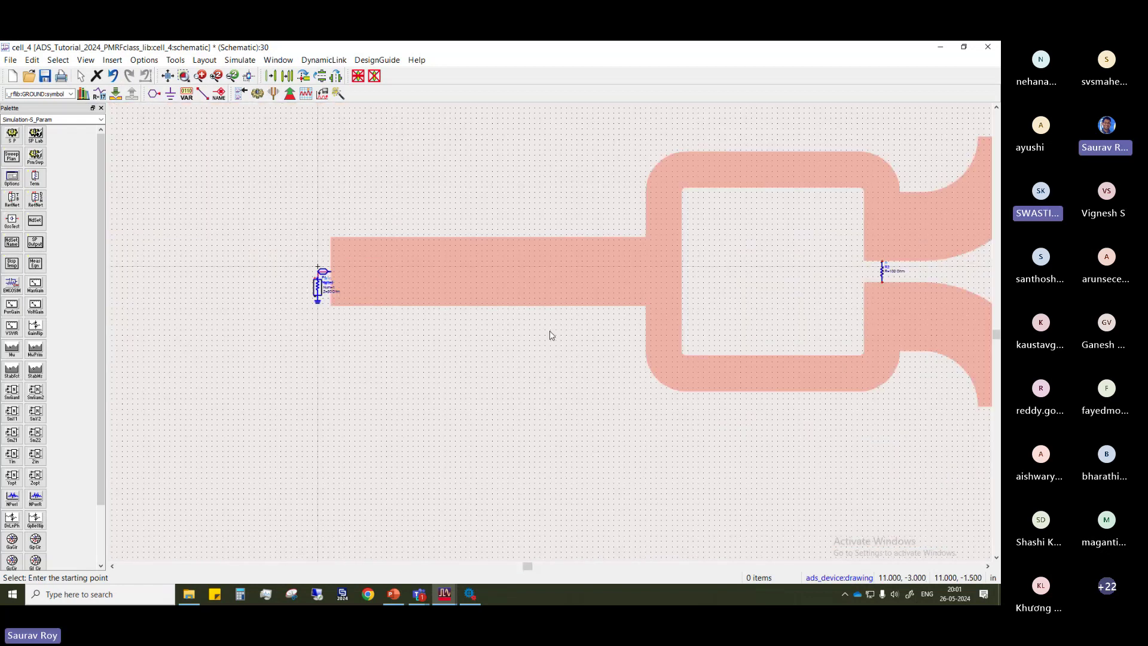
drag(933, 256, 554, 330)
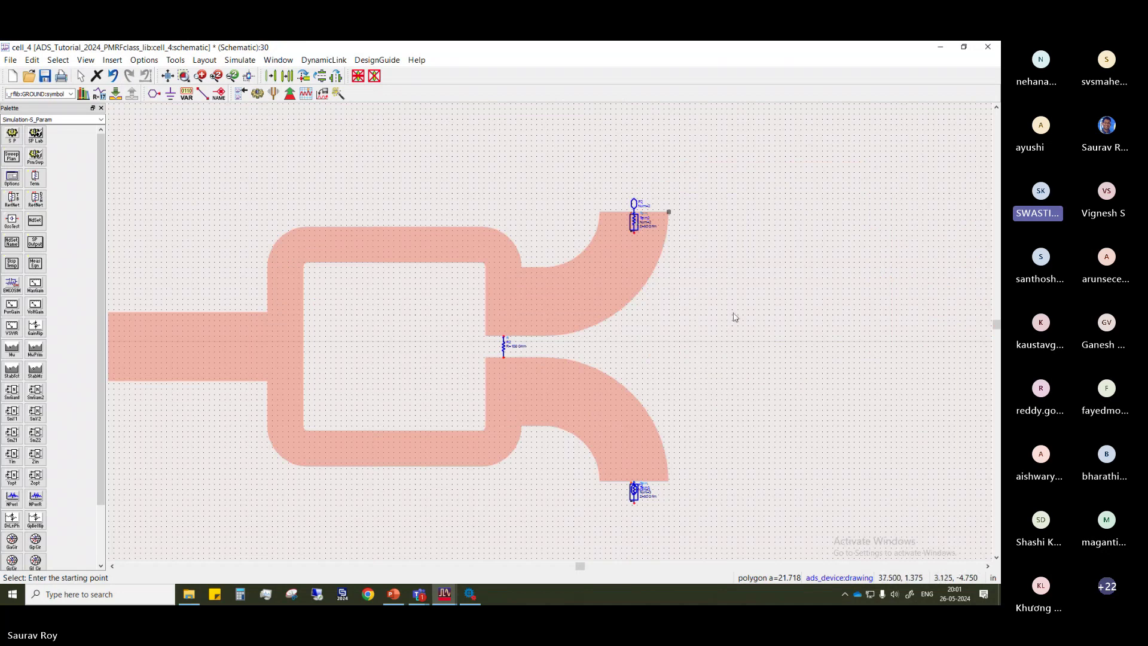
click(640, 211)
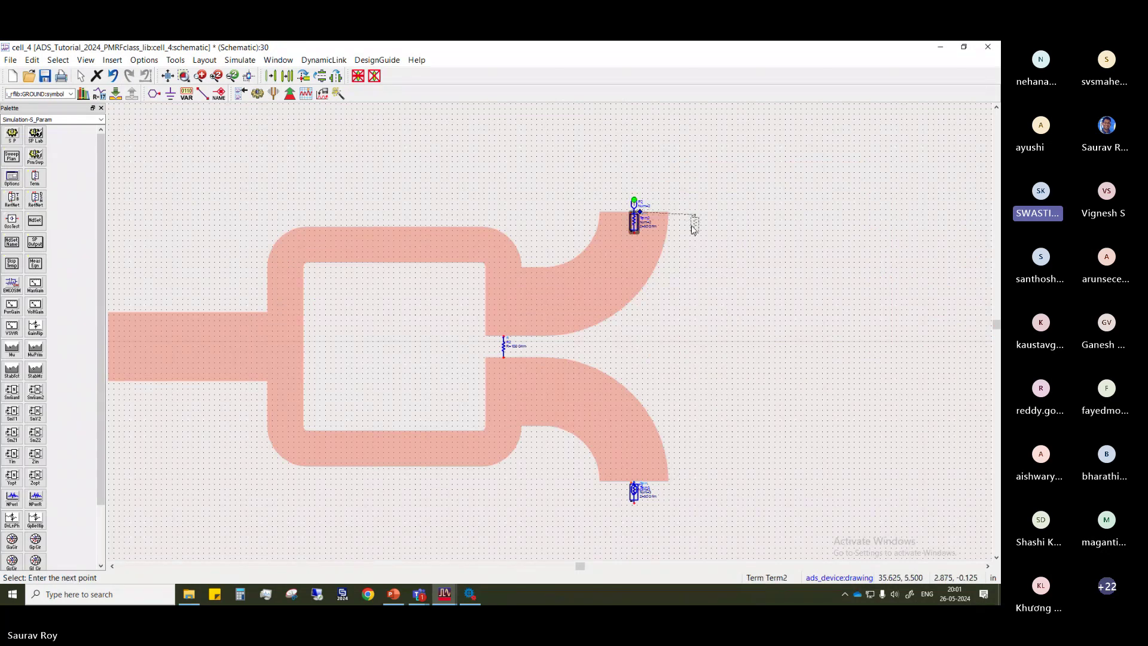
click(694, 224)
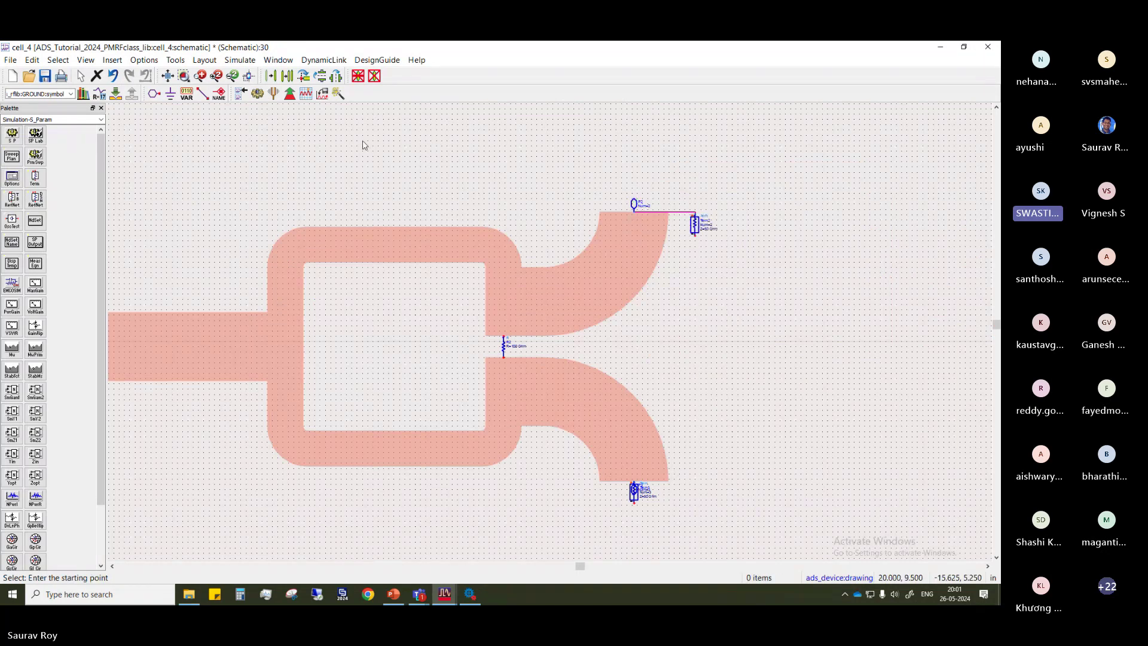
click(170, 96)
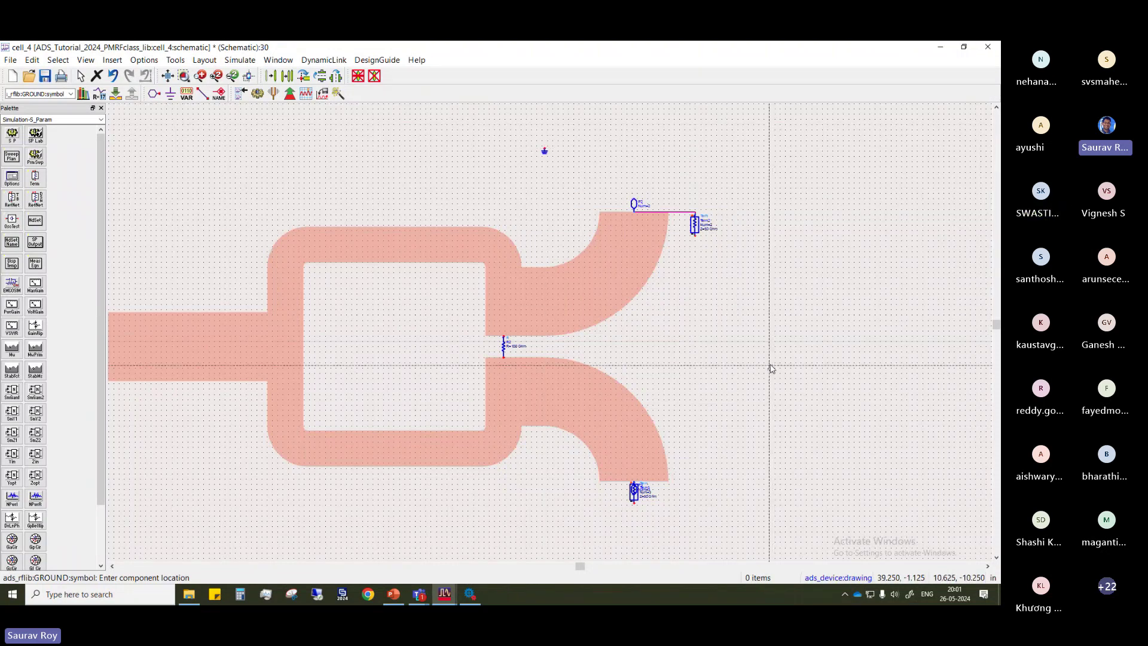
scroll(661, 352, up, 1)
scroll(661, 351, down, 3)
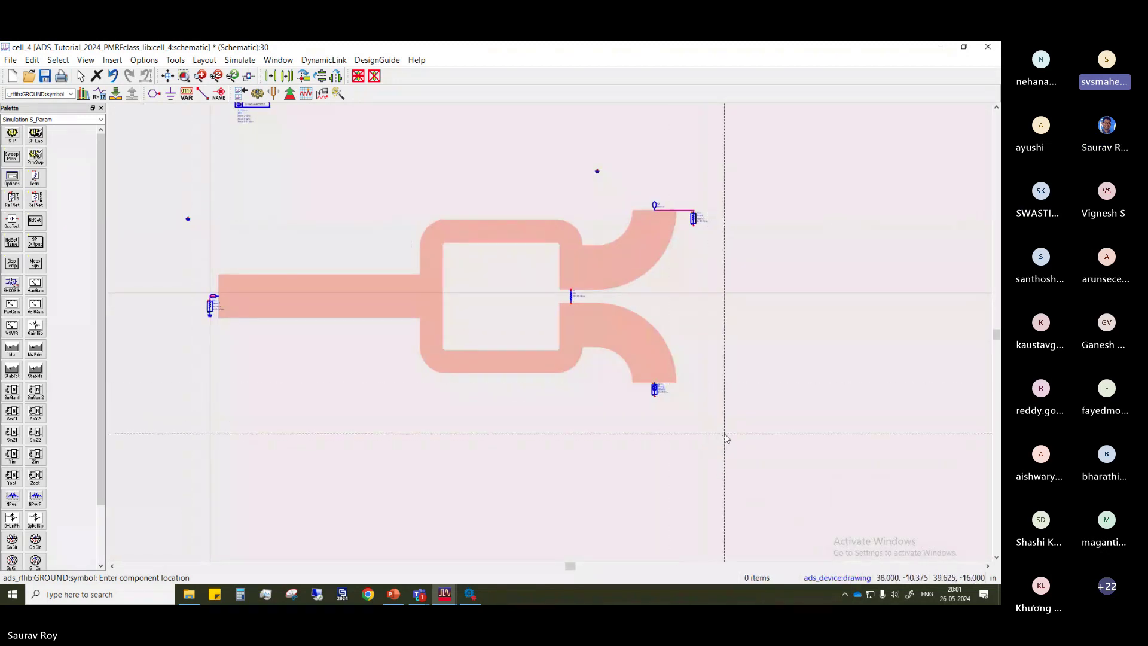
key(Escape)
Delete the entire divider layout with its resistor, pins, Terms and grounds, keeping the S-parameter controller
click(251, 313)
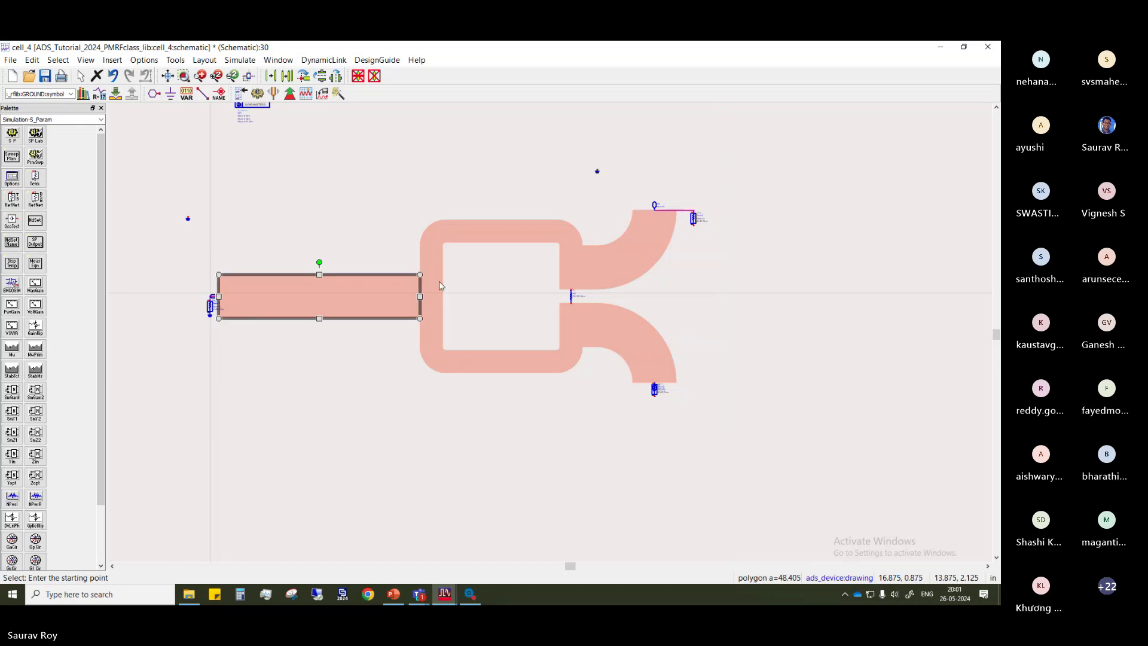
ctrl+click(441, 272)
ctrl+click(509, 226)
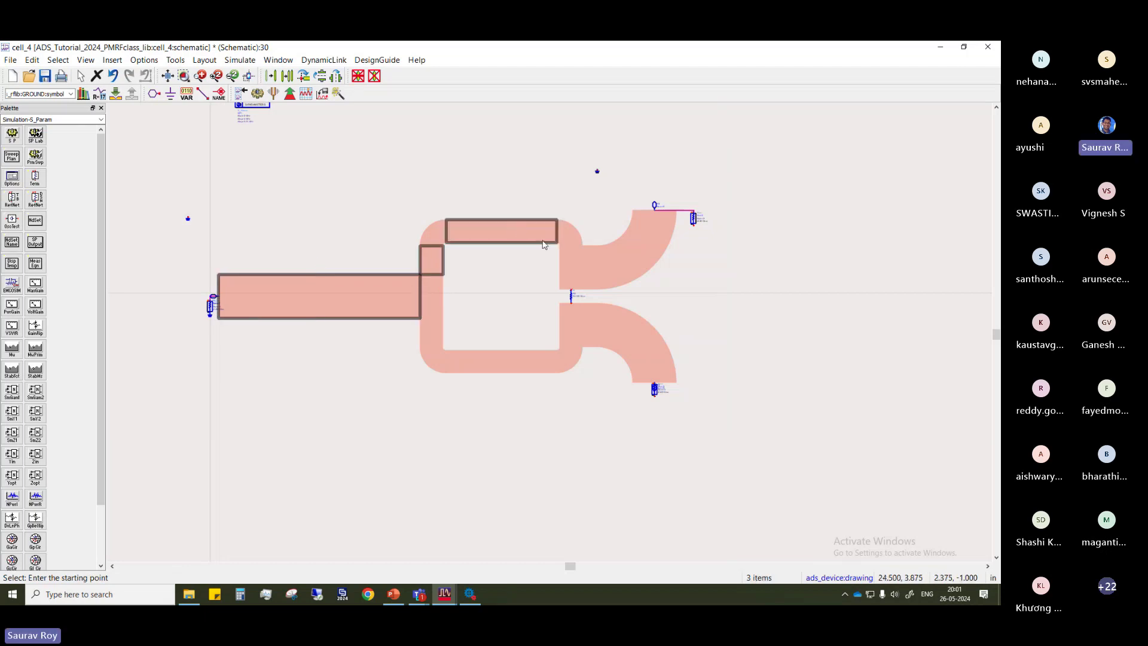
click(210, 236)
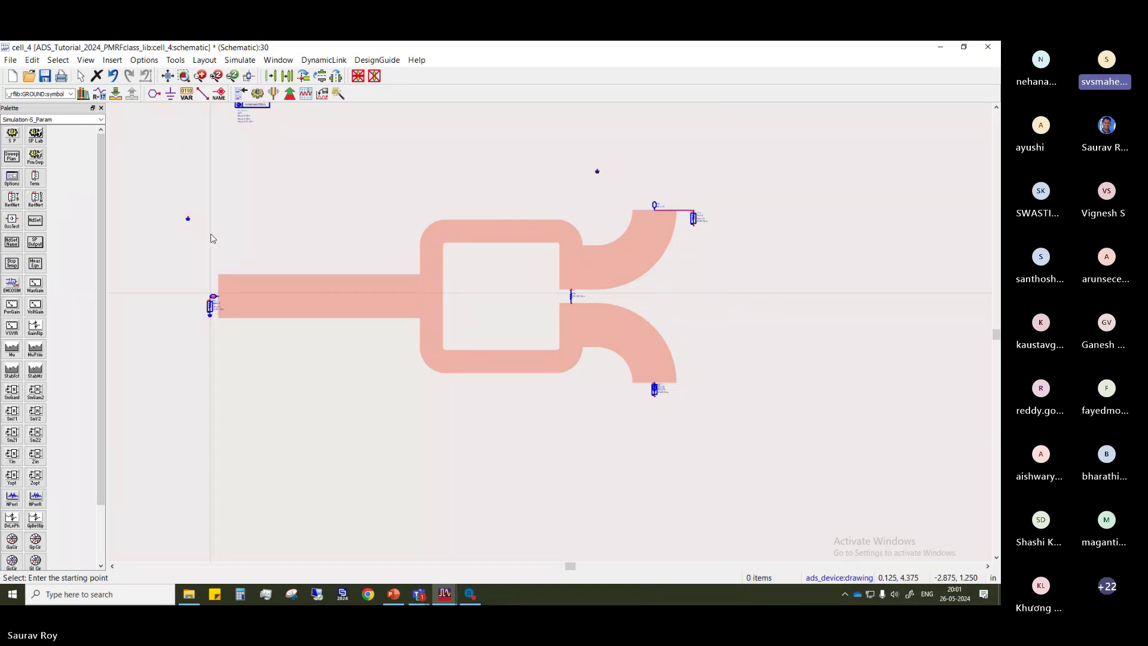
drag(173, 193, 760, 443)
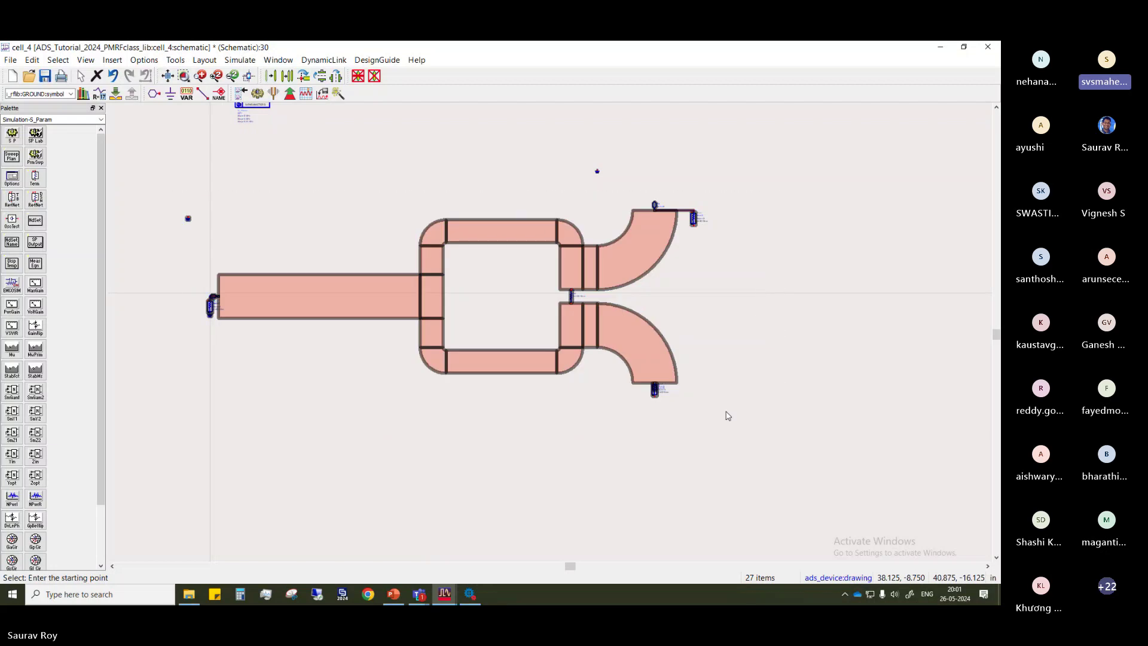
key(Delete)
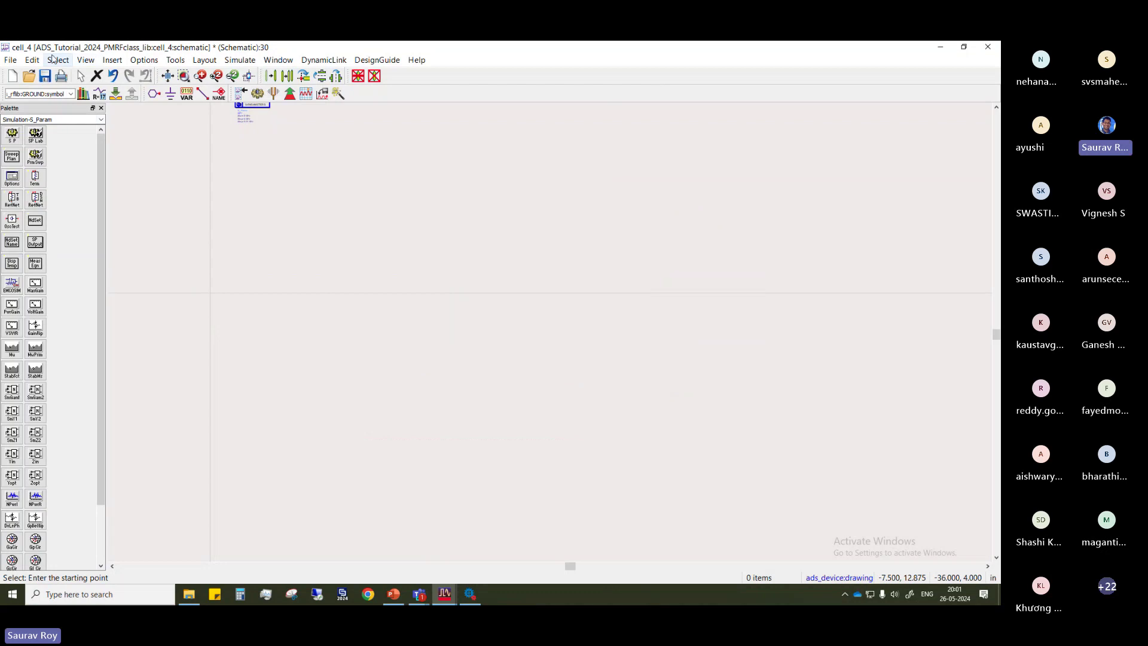
Close the cell_4 schematic without saving its changes
click(5, 60)
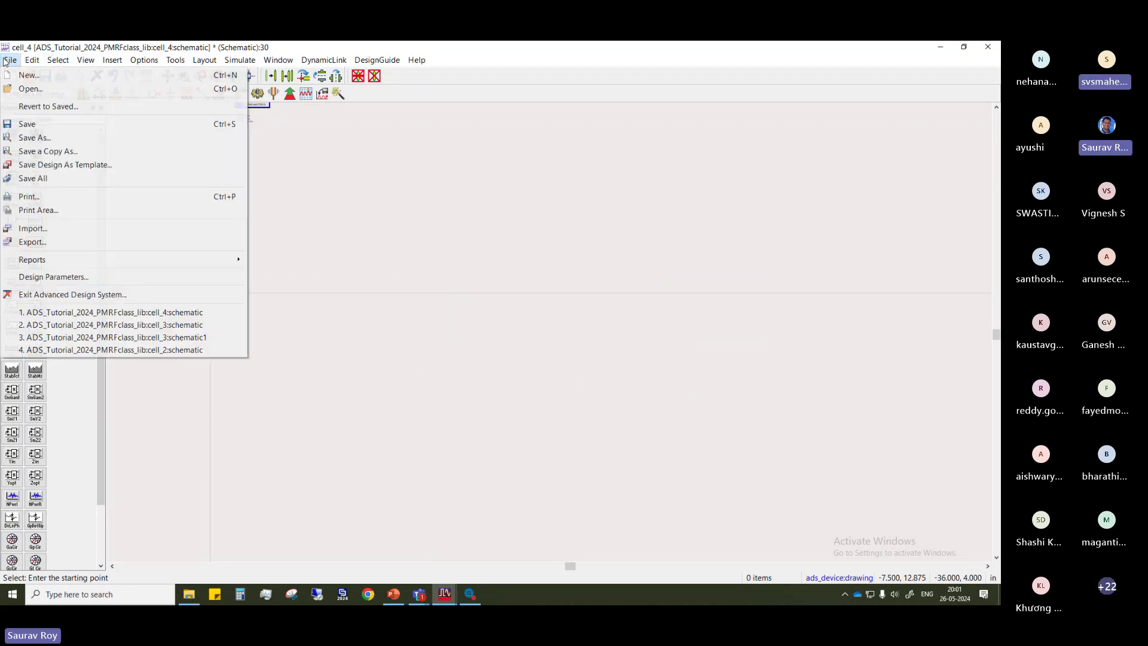
click(978, 53)
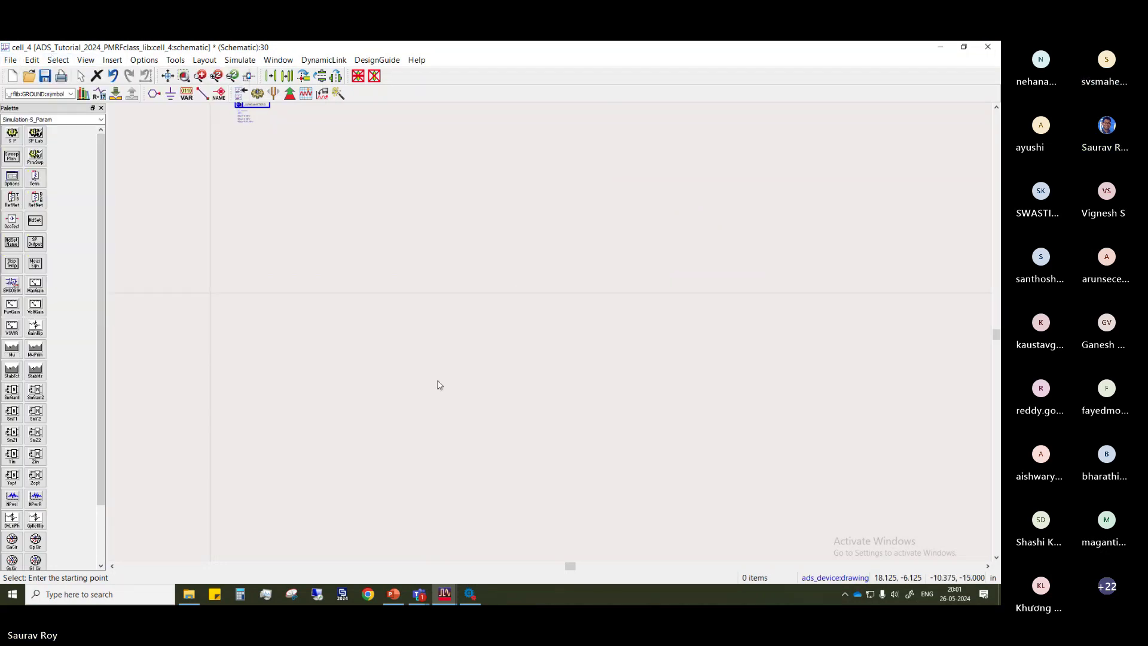
click(988, 48)
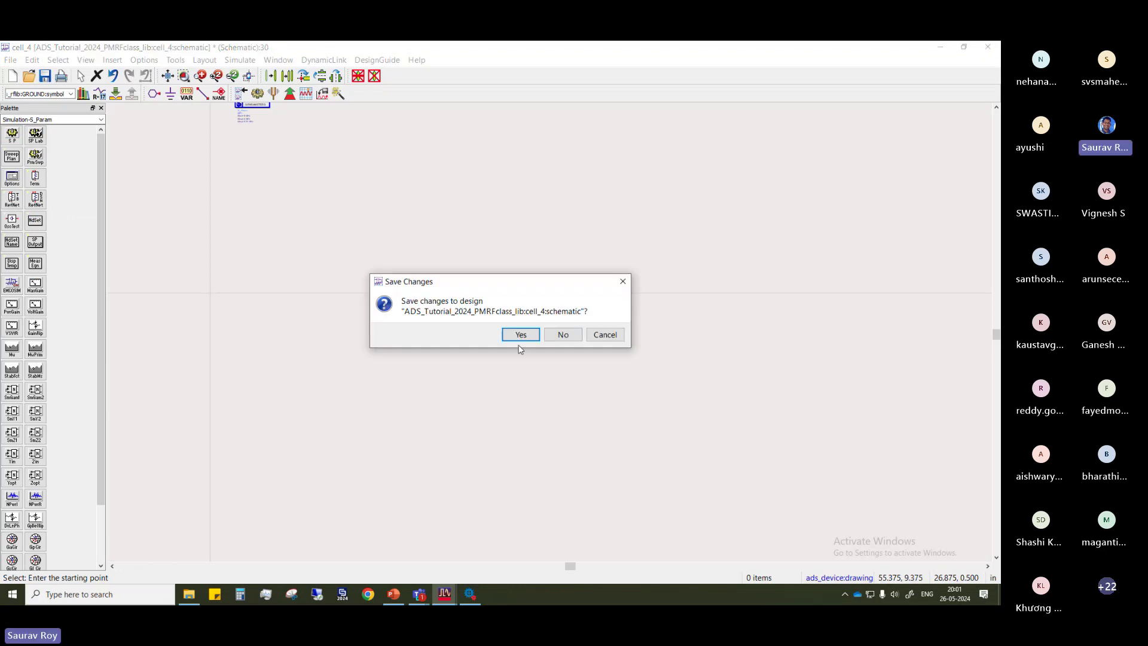
click(556, 334)
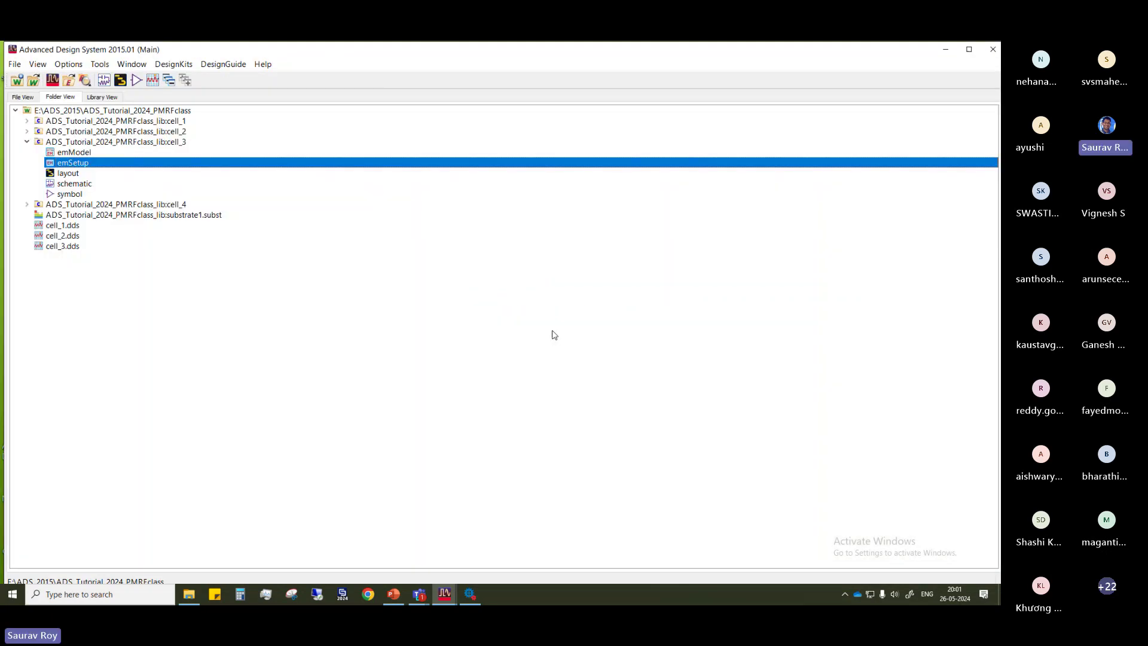
click(108, 81)
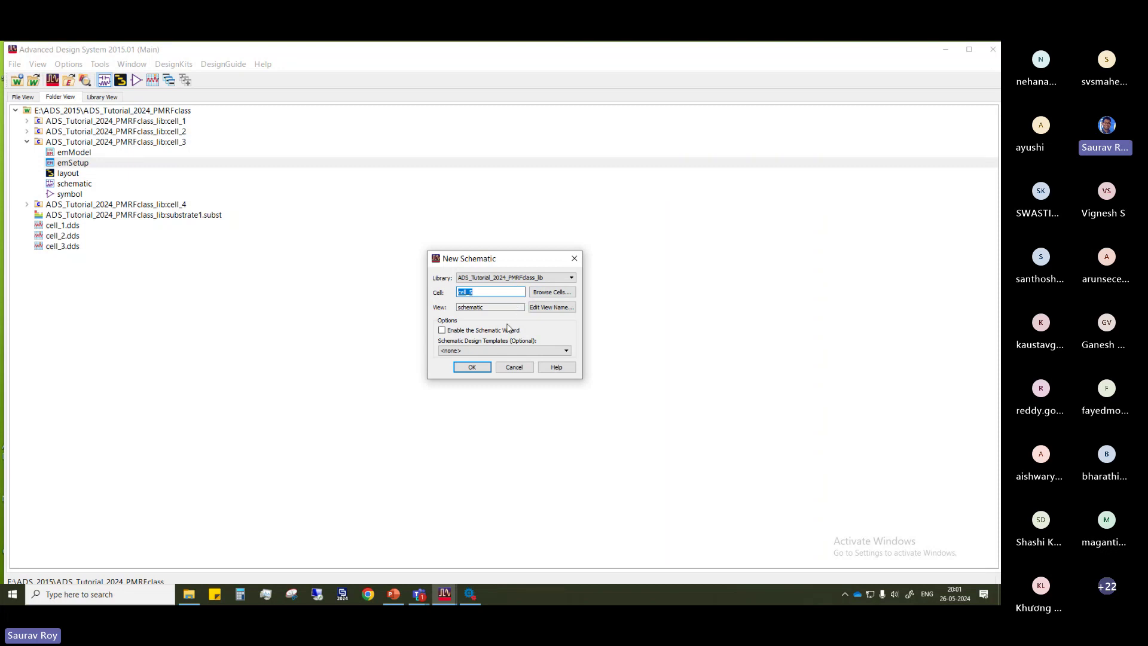
click(546, 294)
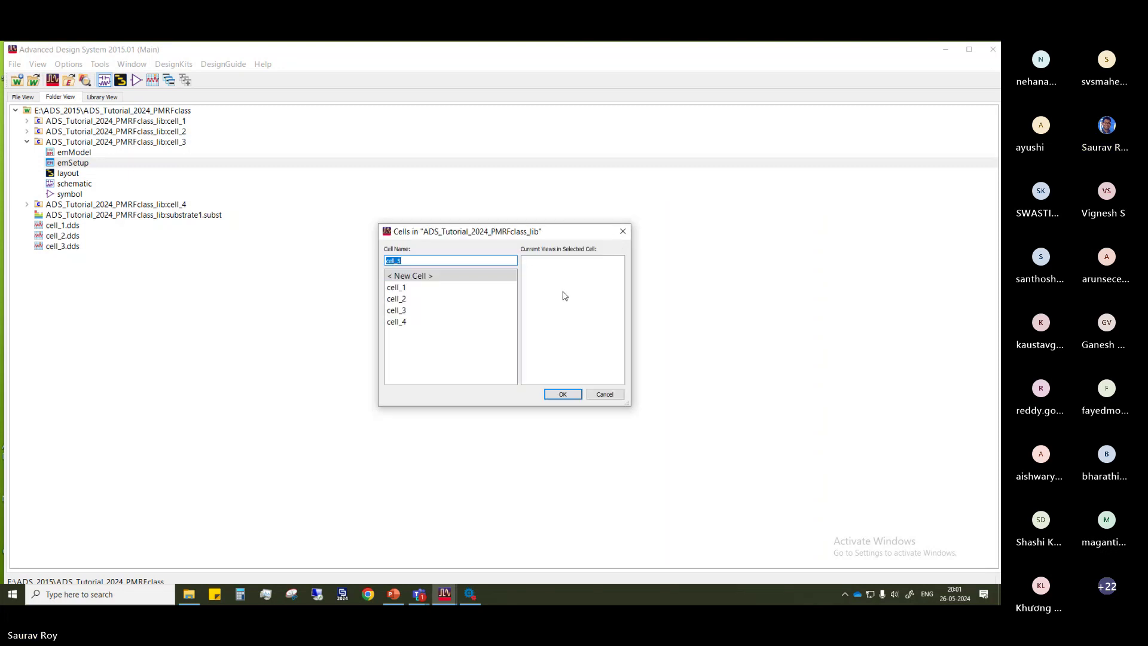
click(622, 232)
click(567, 279)
click(561, 286)
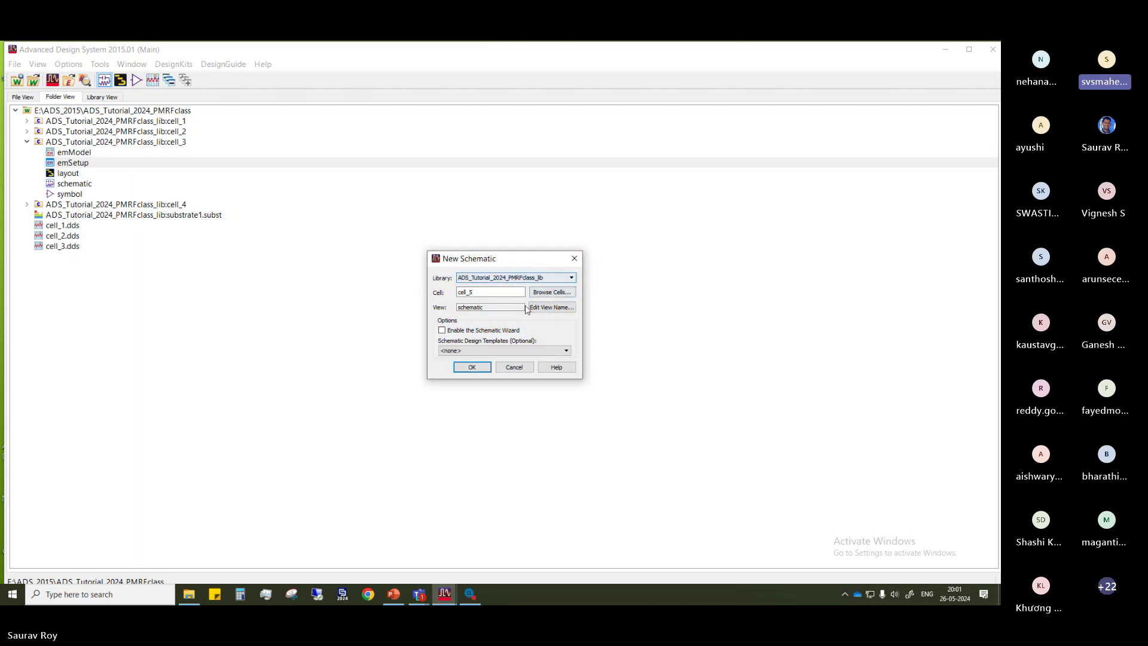
click(534, 308)
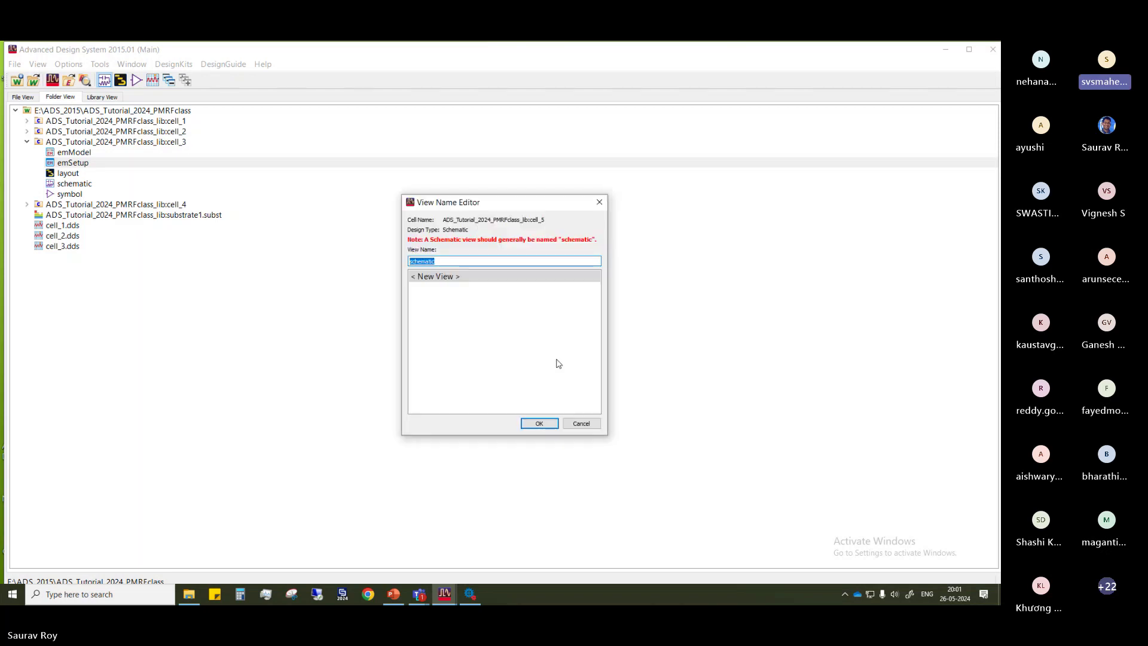
click(583, 423)
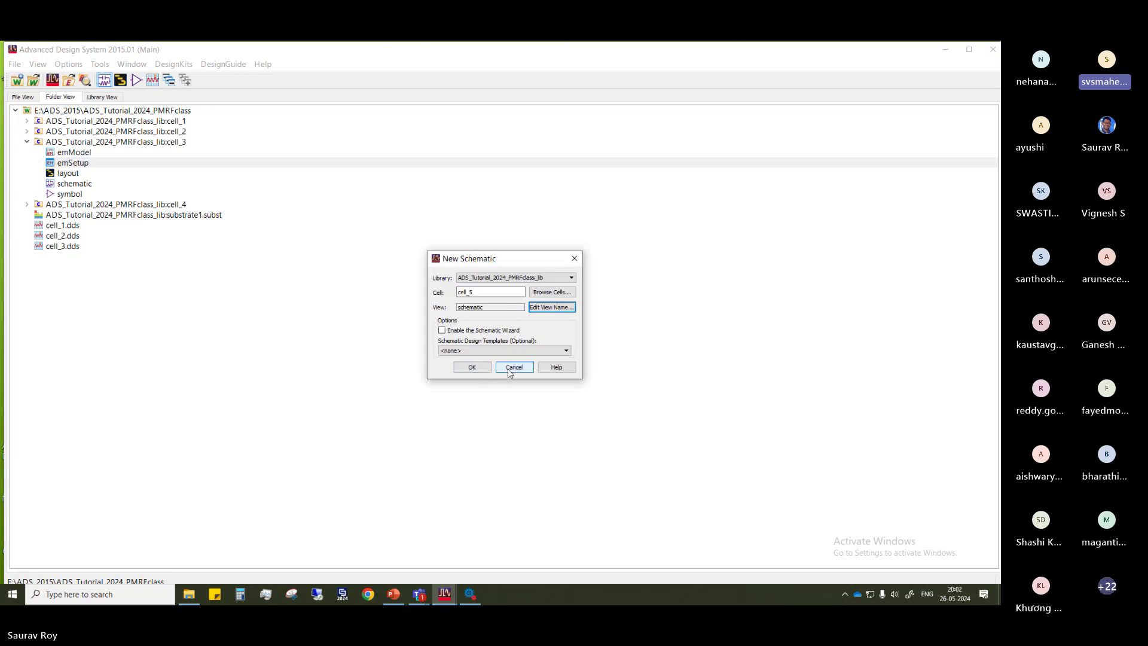
click(512, 369)
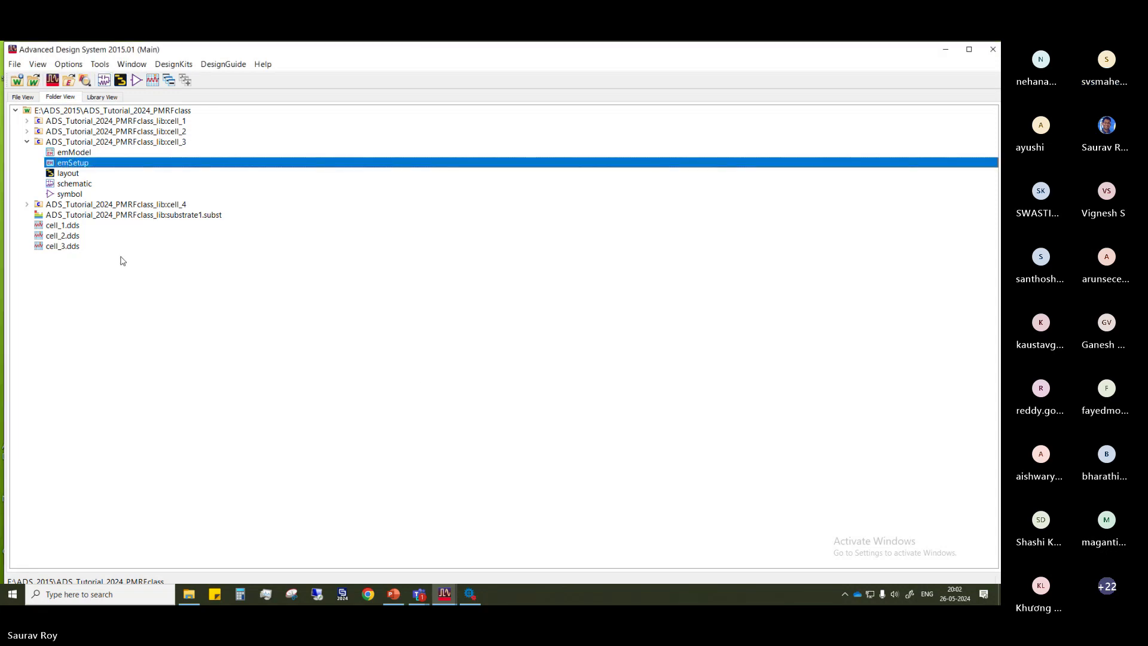
Browse to the parent folder of the current workspace and change to the W_pwr_dvdr_wrk workspace
click(24, 98)
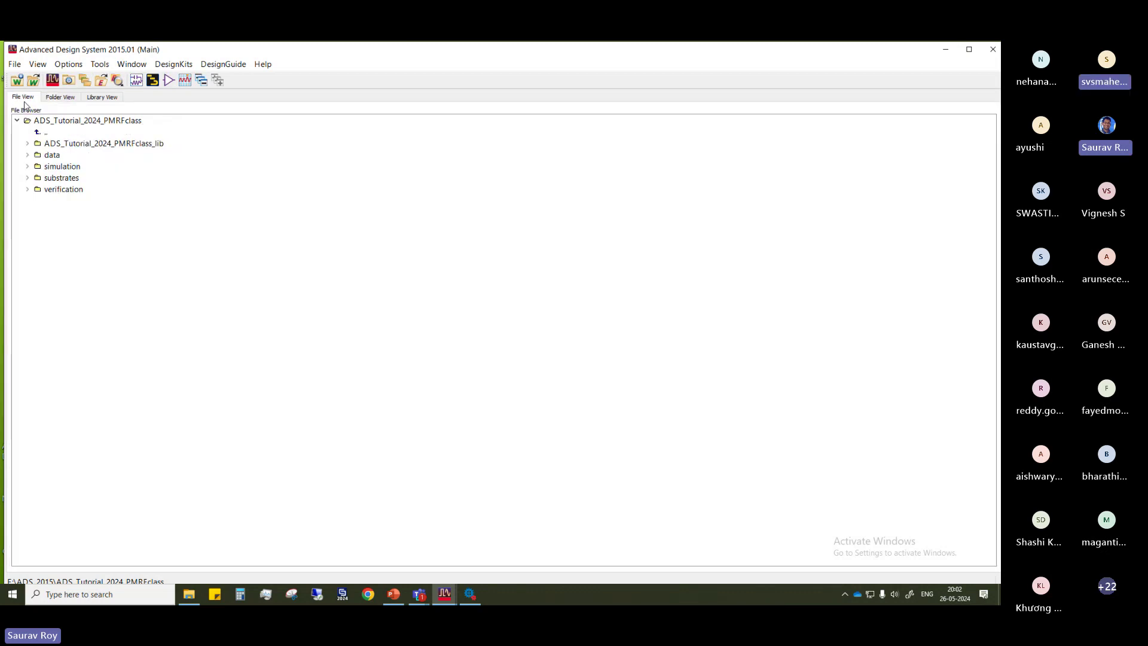
double_click(37, 132)
scroll(147, 460, down, 15)
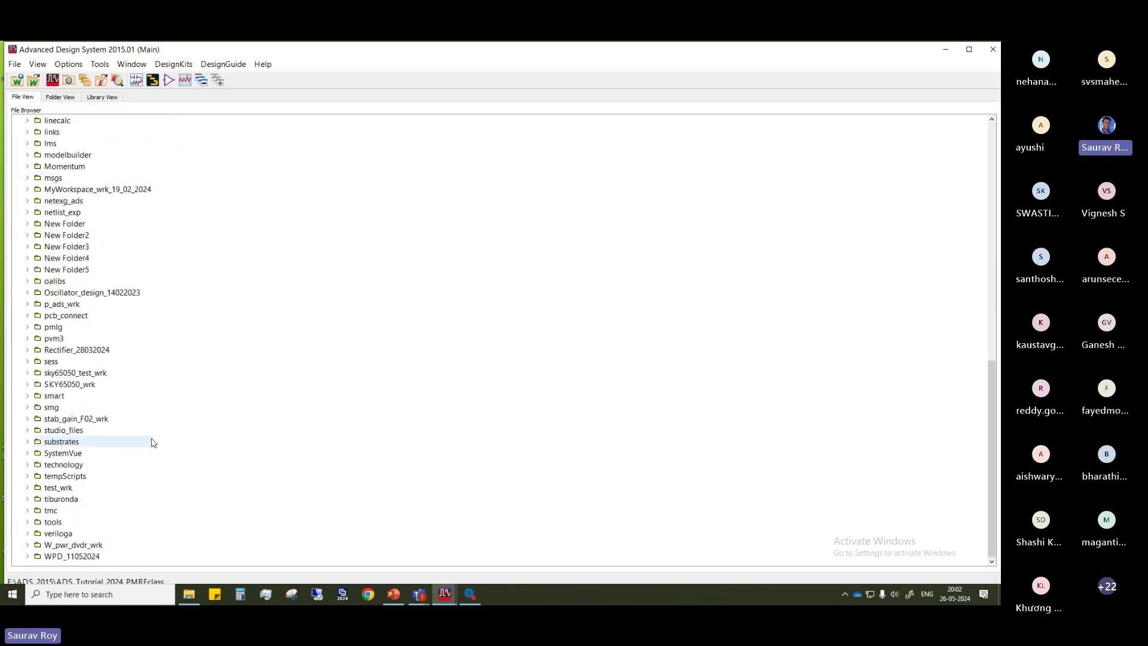
double_click(53, 545)
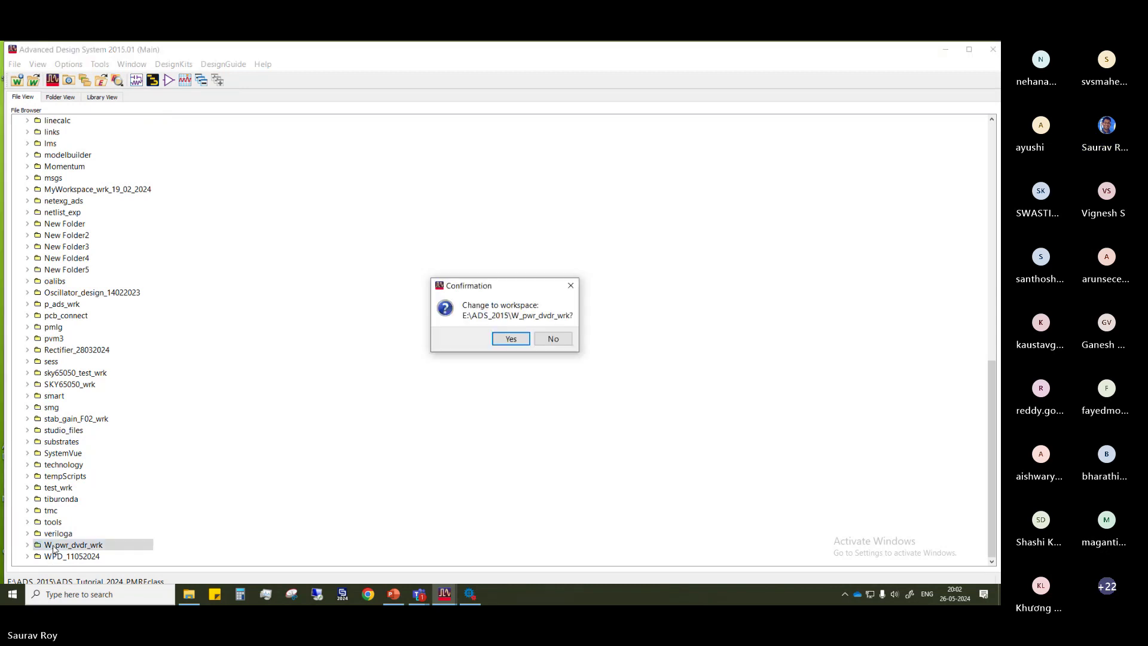
click(511, 338)
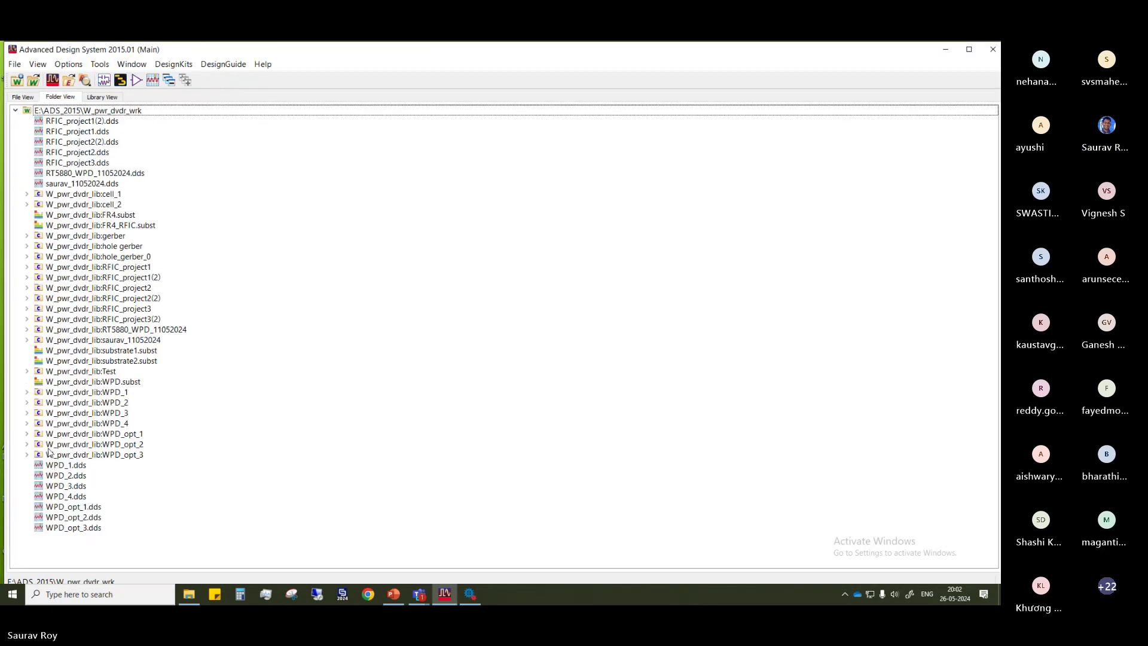
Open the schematic of the WPD_opt_3 cell in a maximized window and view the whole power divider
click(27, 456)
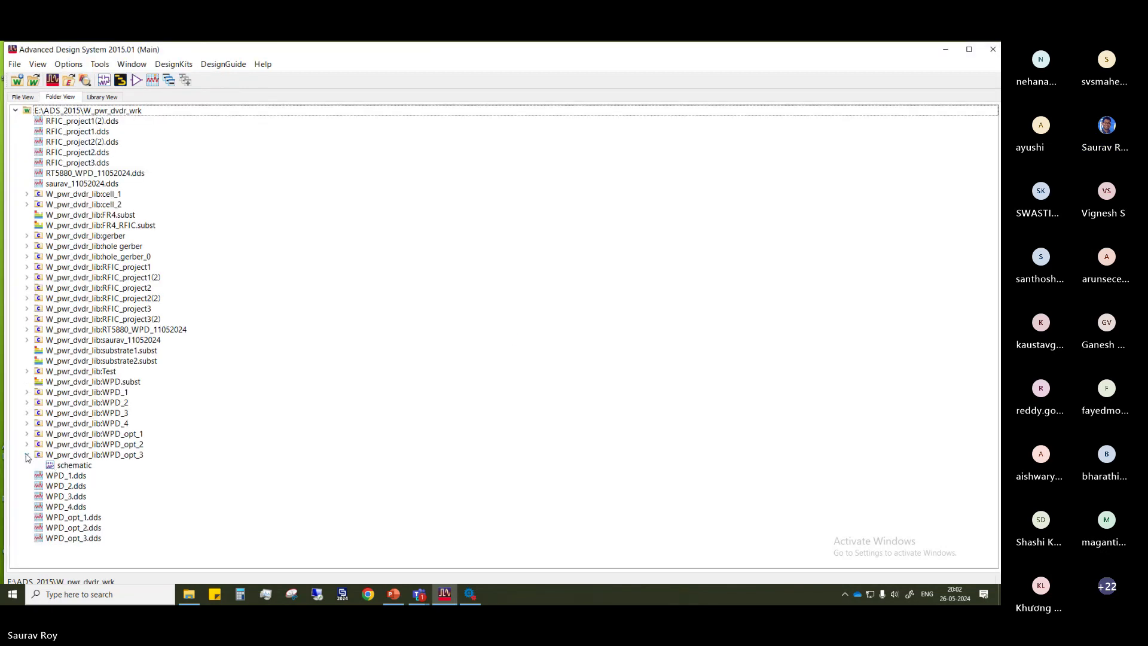
double_click(55, 466)
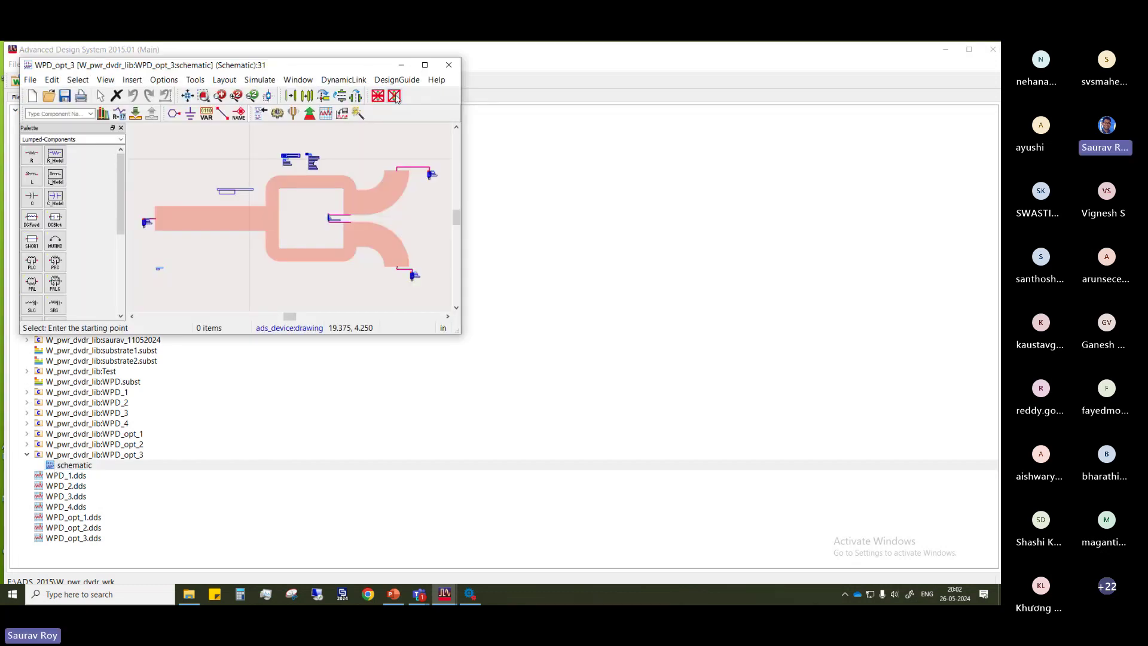
click(424, 65)
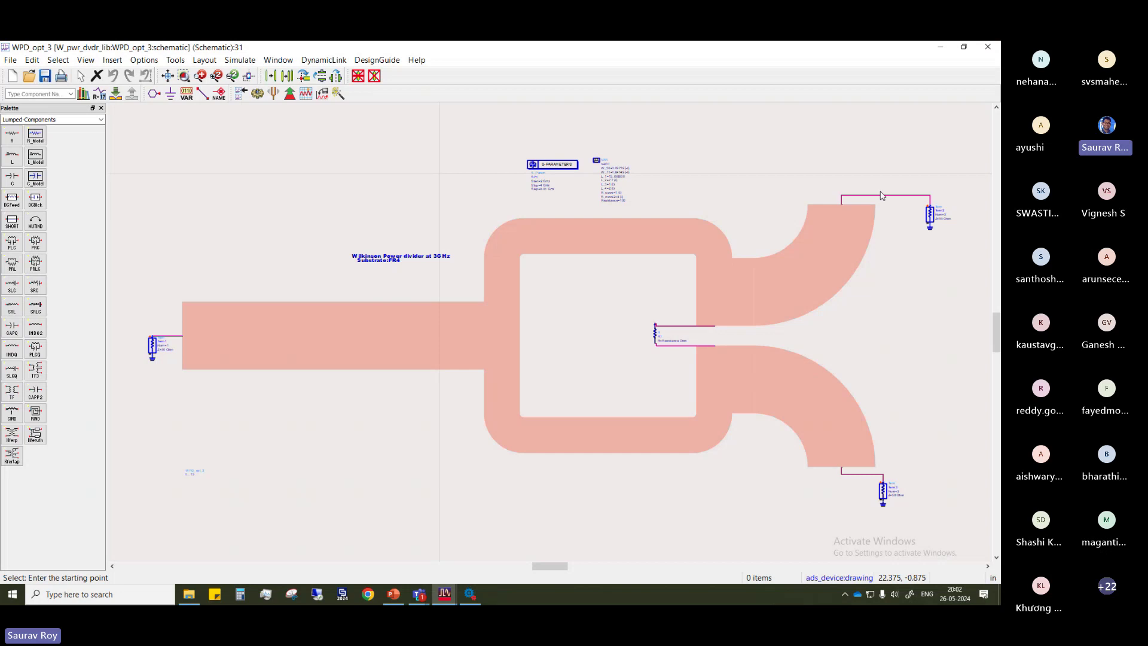
scroll(880, 195, down, 3)
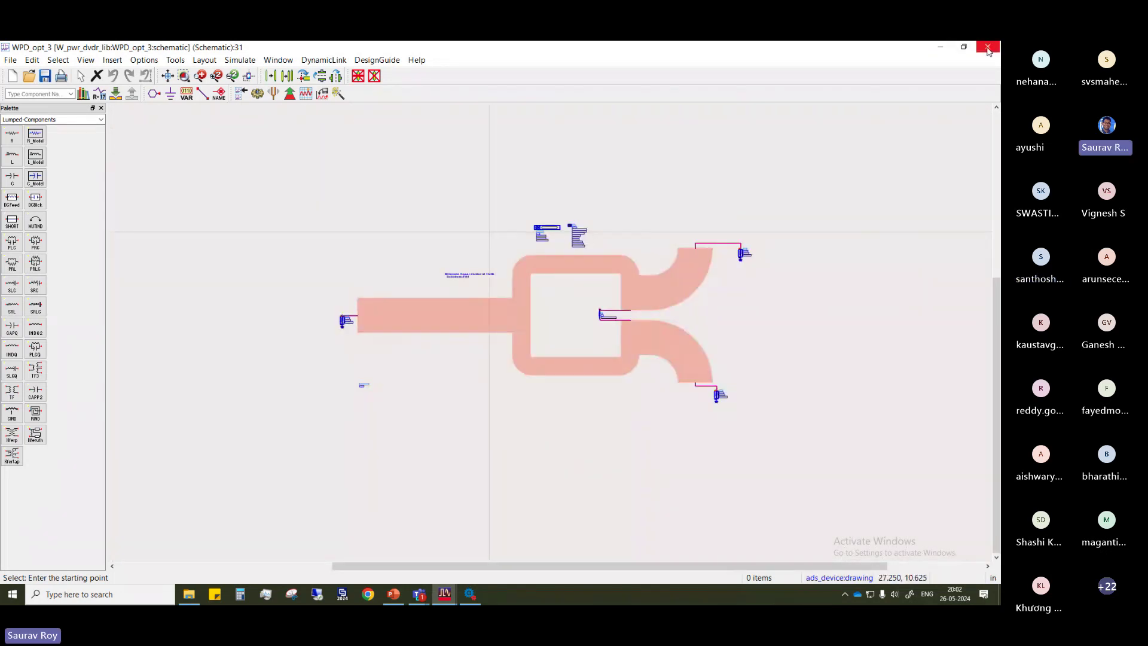
Close the WPD_opt_3 schematic and change to the ADS_Tutorial_2024_PMRFclass workspace
click(988, 48)
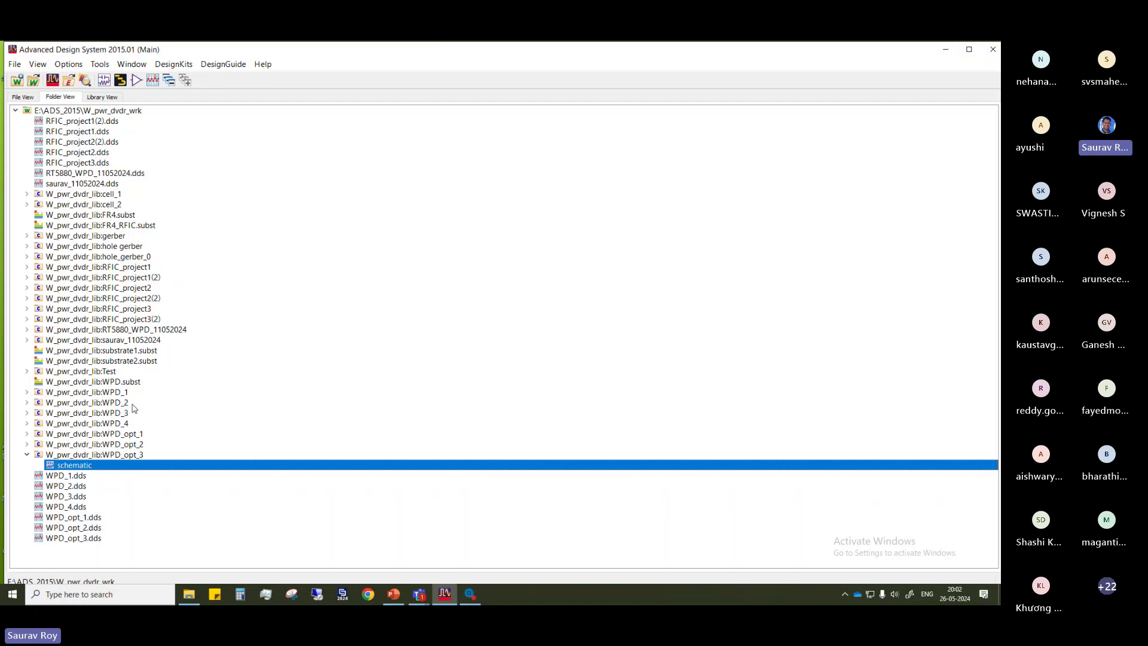
click(18, 95)
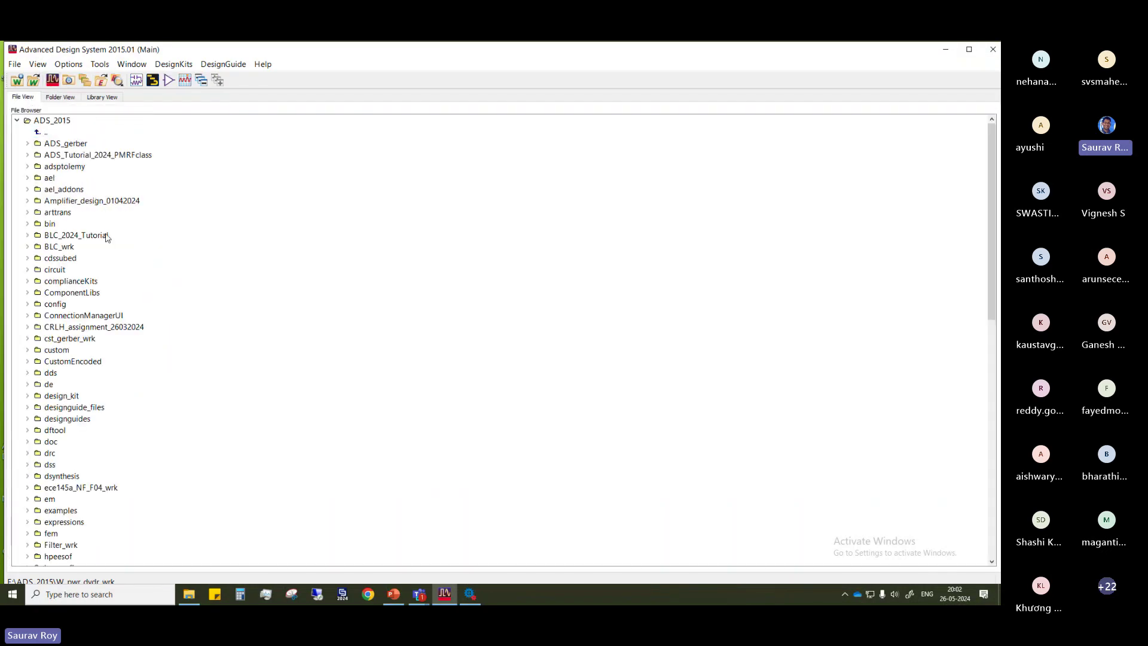
scroll(106, 237, down, 15)
click(71, 546)
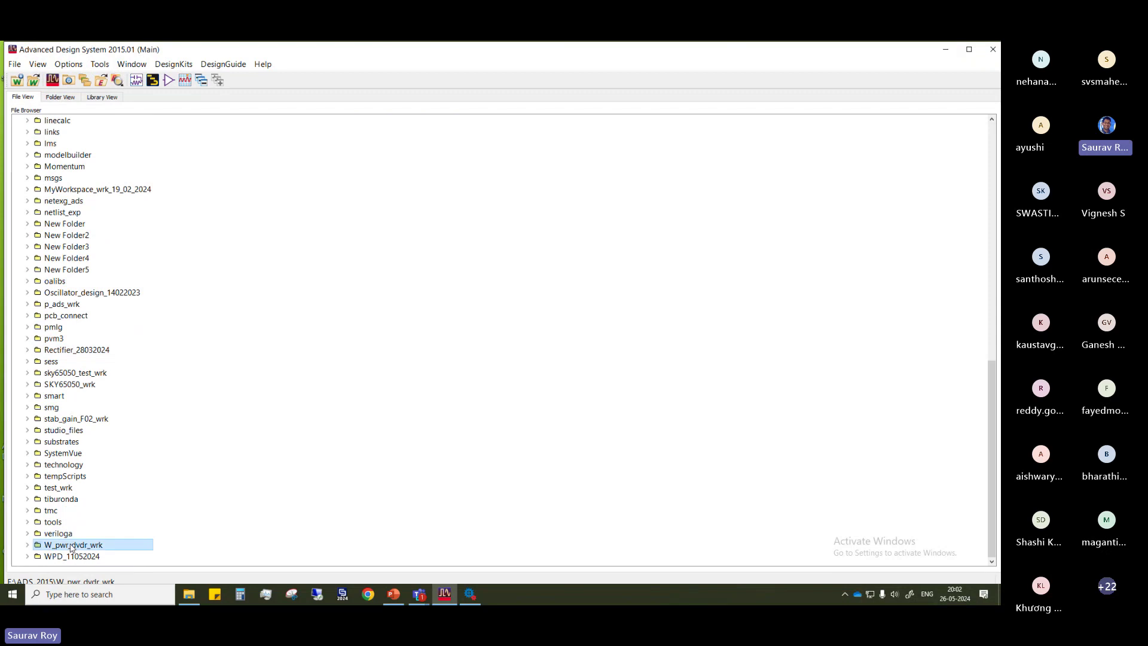
scroll(99, 207, up, 11)
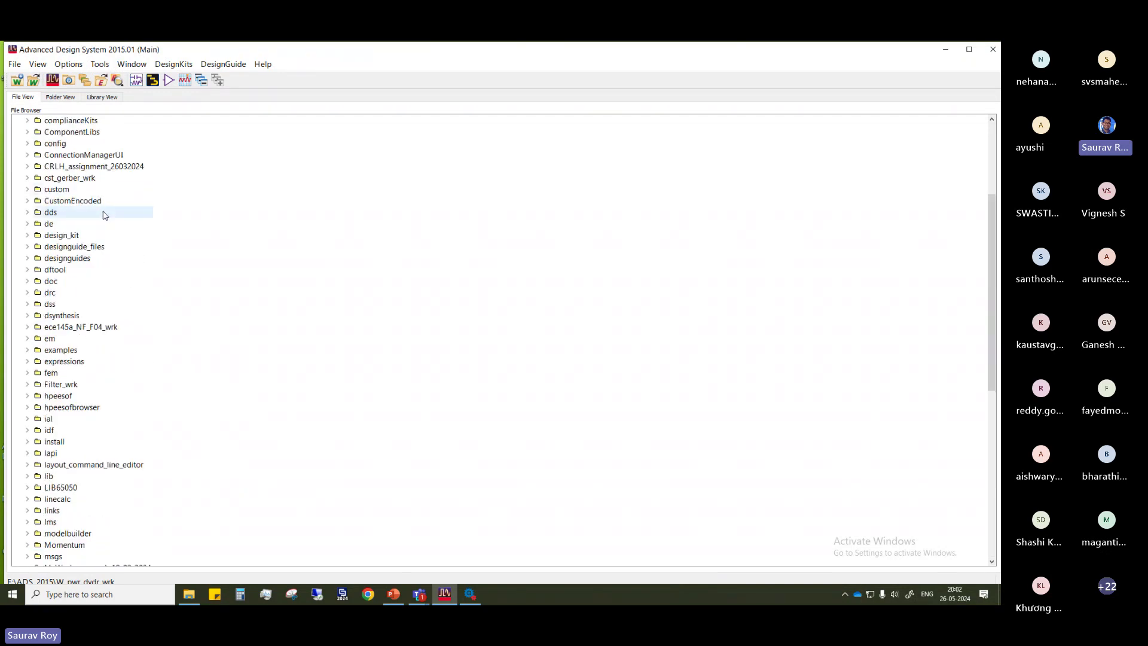
scroll(94, 171, up, 5)
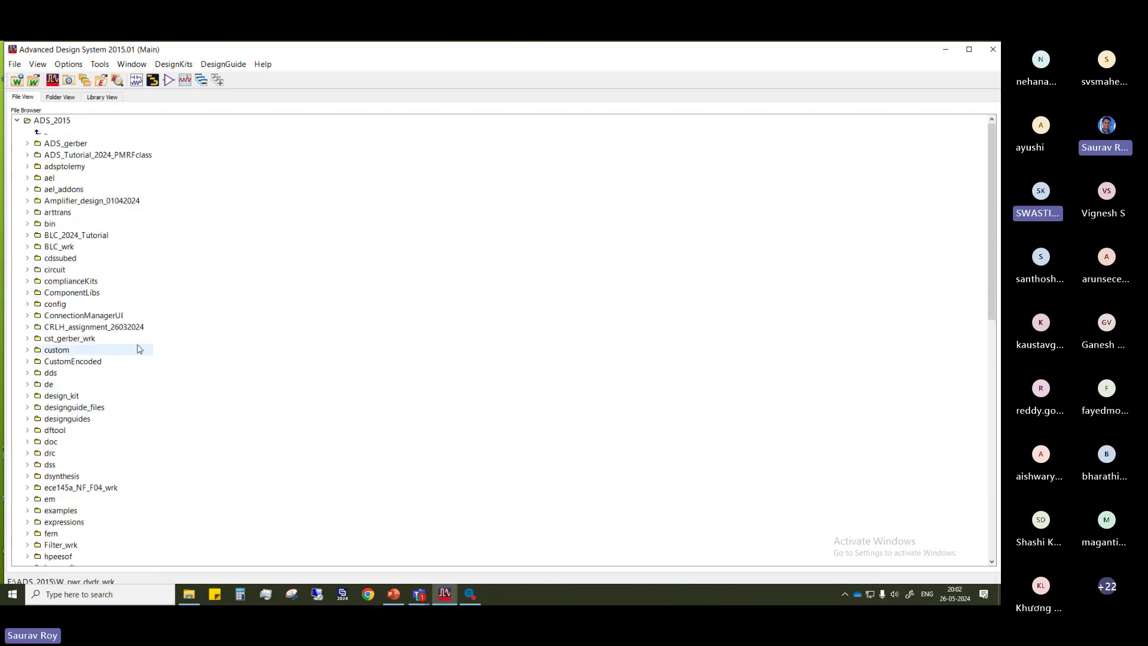
double_click(96, 158)
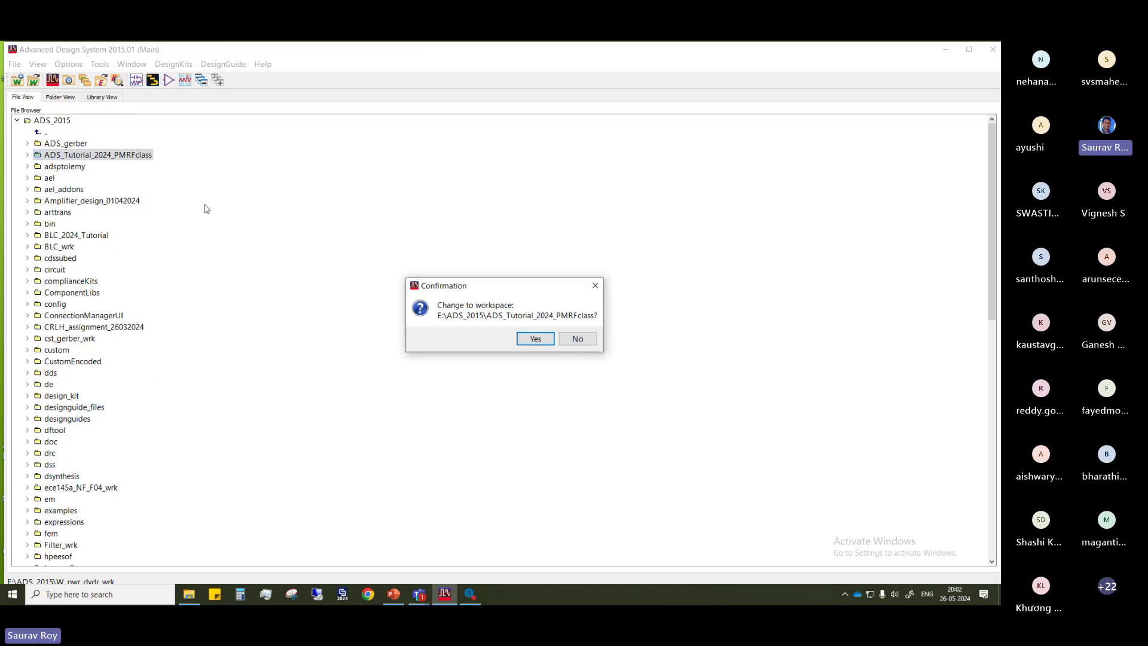
click(534, 337)
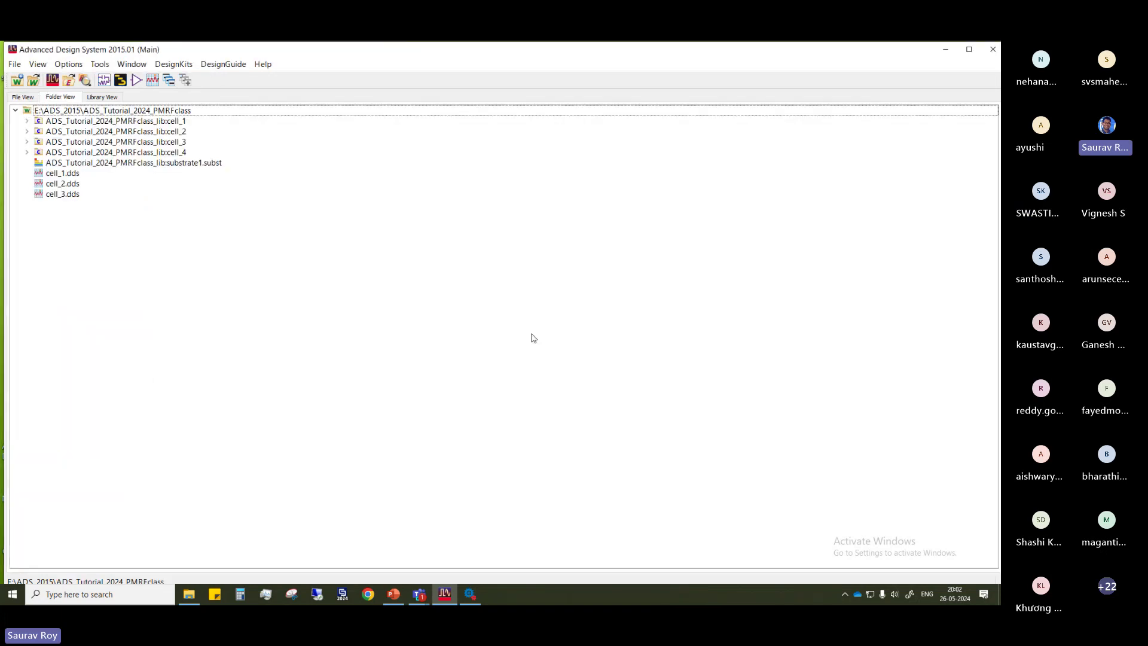
Open the cell_4 schematic in a window beside the workspace tree and expand cell_3 to show its symbol view
click(27, 152)
double_click(75, 166)
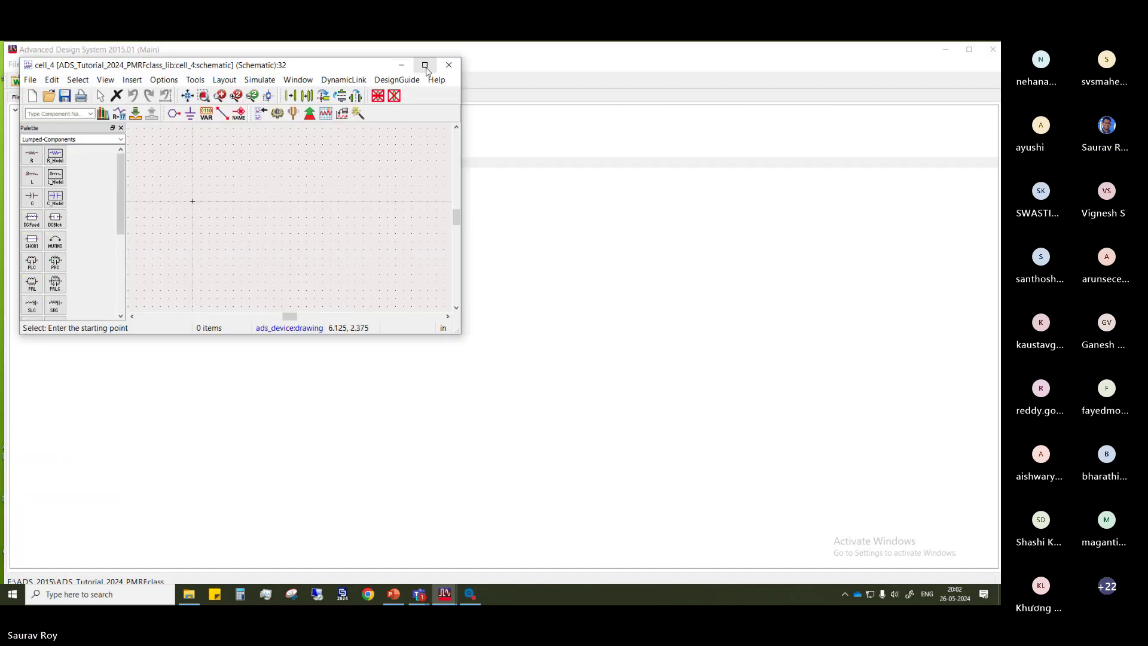
drag(359, 67, 495, 158)
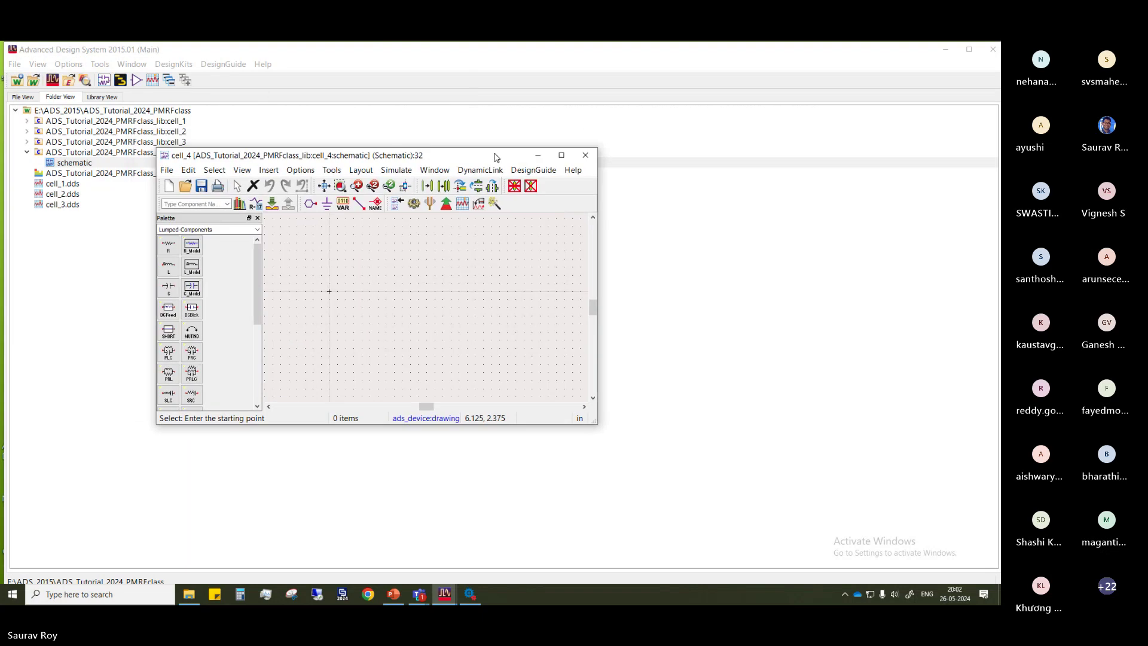
click(26, 142)
click(70, 194)
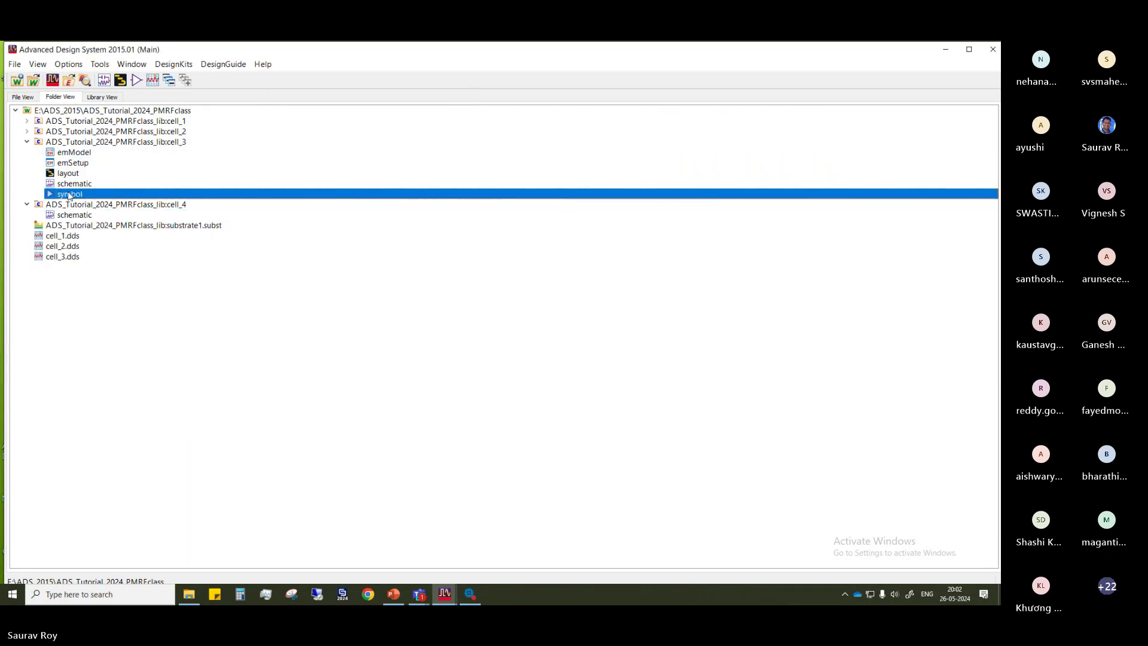
drag(322, 297, 424, 365)
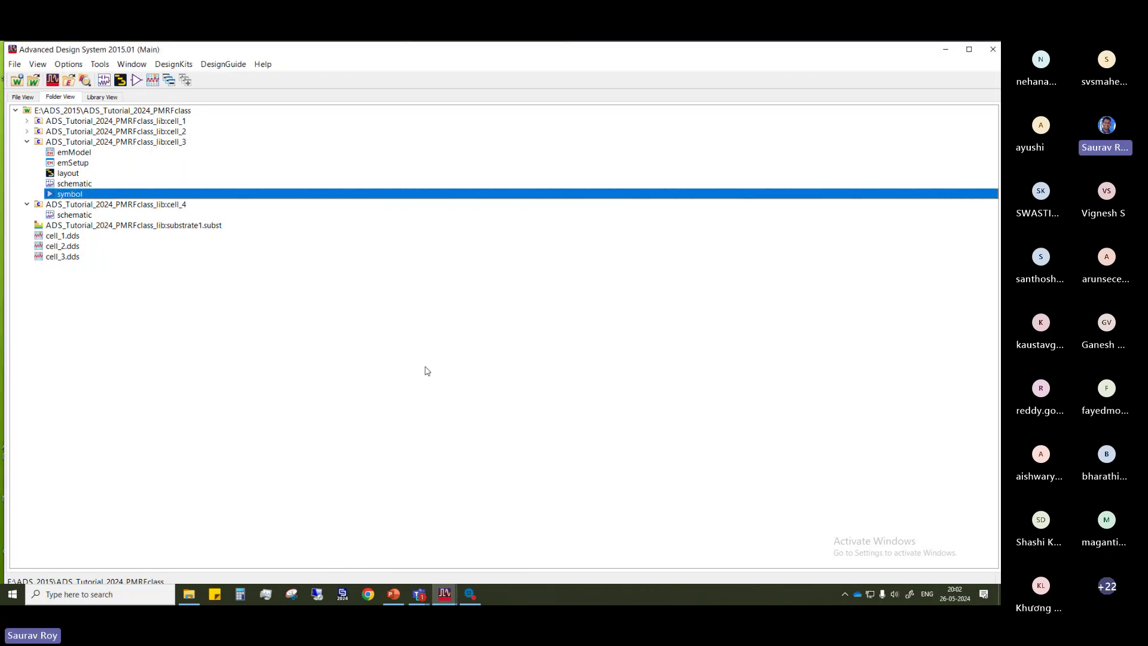
mouse_move(444, 593)
click(497, 547)
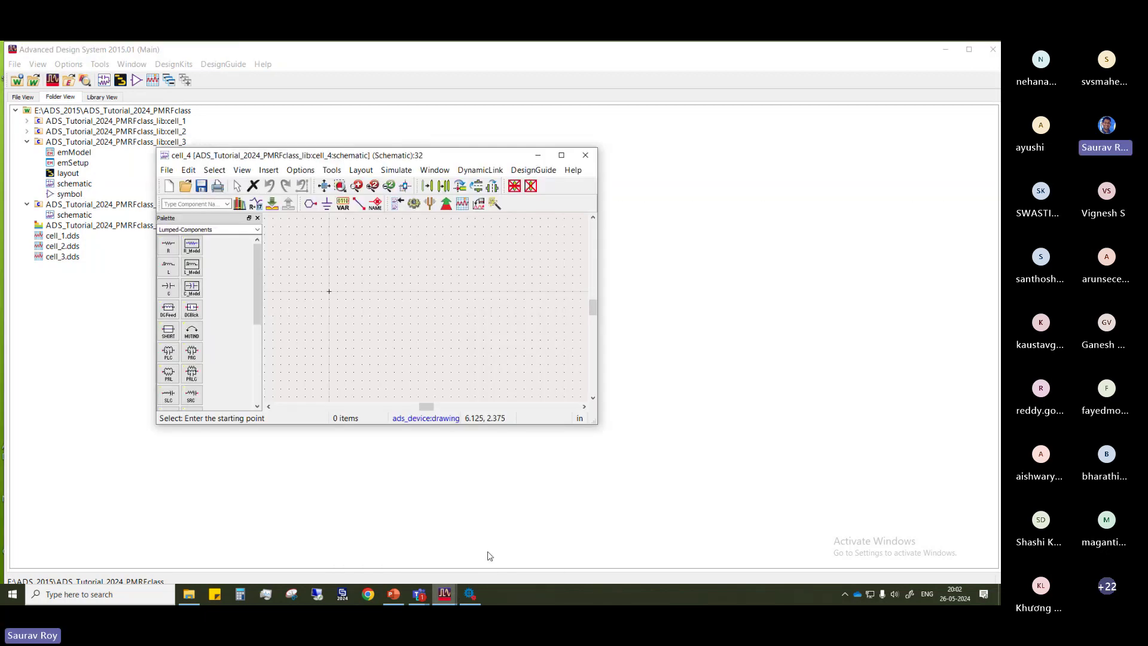
drag(404, 159, 520, 156)
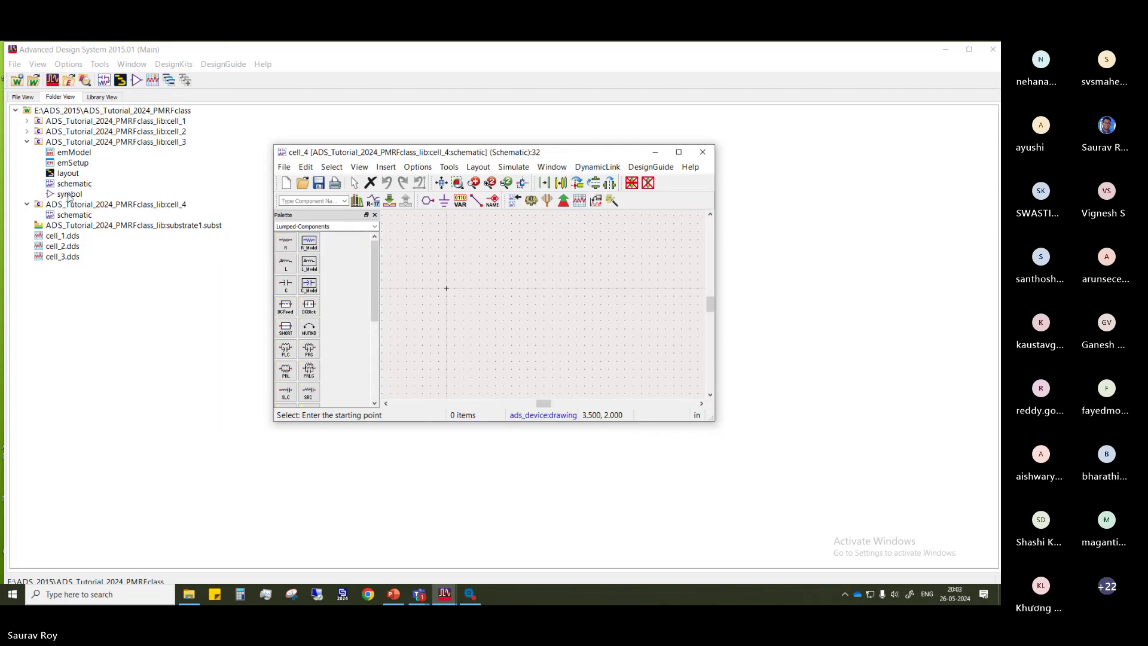
Place the cell_3 symbol in the cell_4 schematic and maximize the schematic window
drag(68, 197, 495, 291)
click(502, 276)
key(Escape)
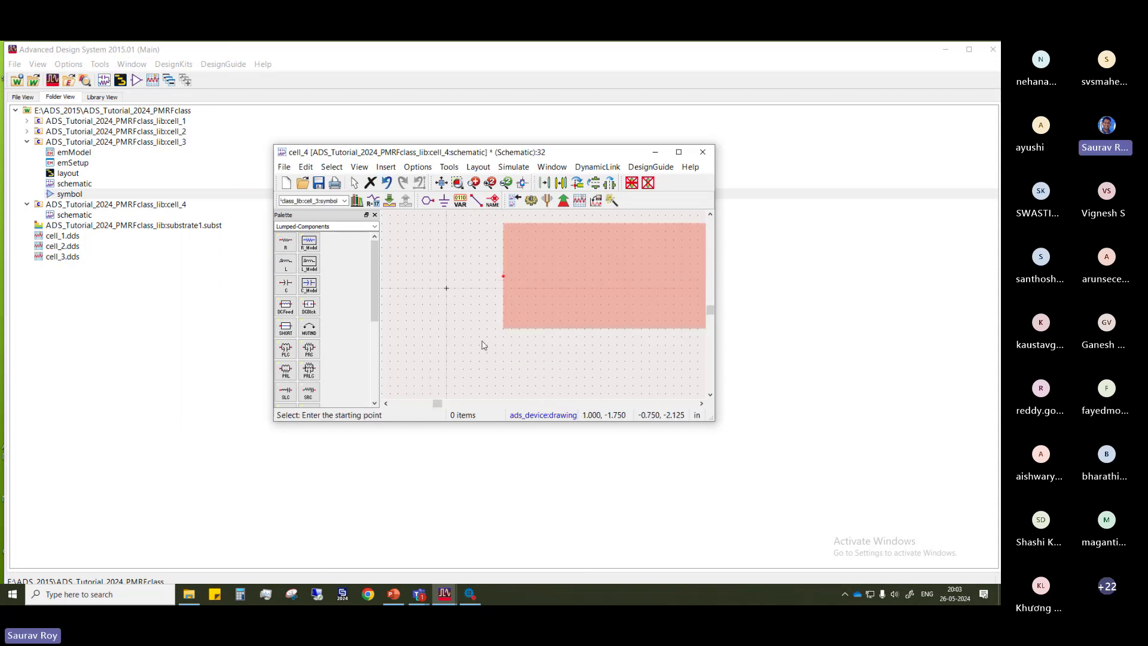
click(679, 153)
Place a lumped resistor inside the divider ring near the gap between the output arms and rotate it to vertical
drag(537, 299, 277, 361)
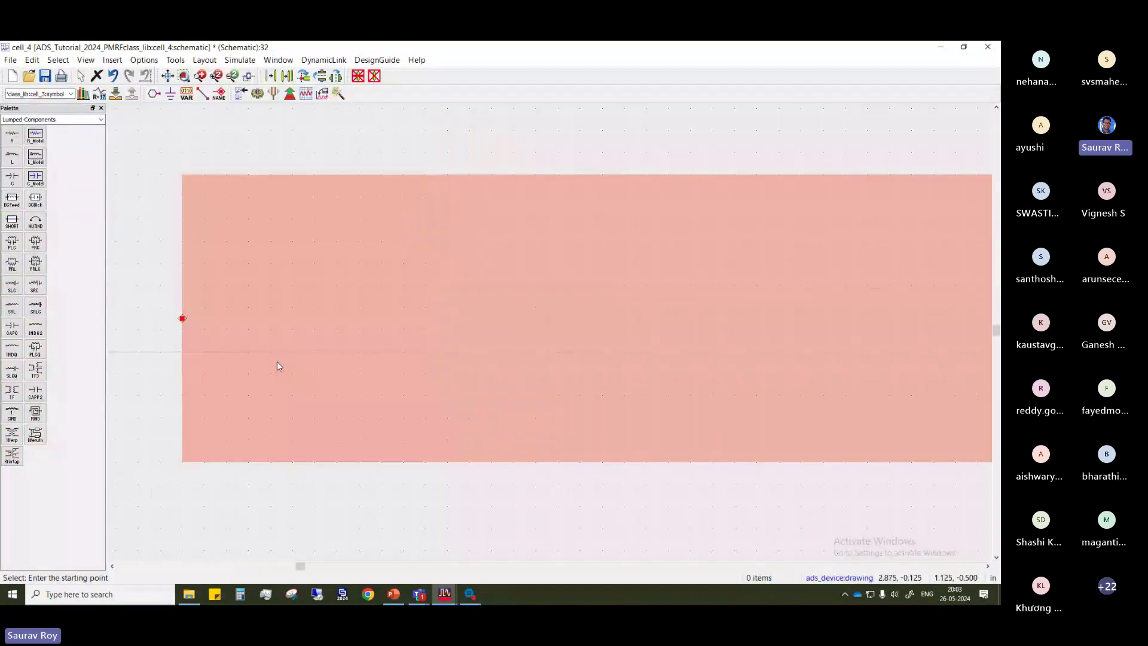
scroll(587, 334, down, 3)
drag(690, 320, 356, 333)
scroll(480, 328, down, 2)
scroll(502, 335, up, 3)
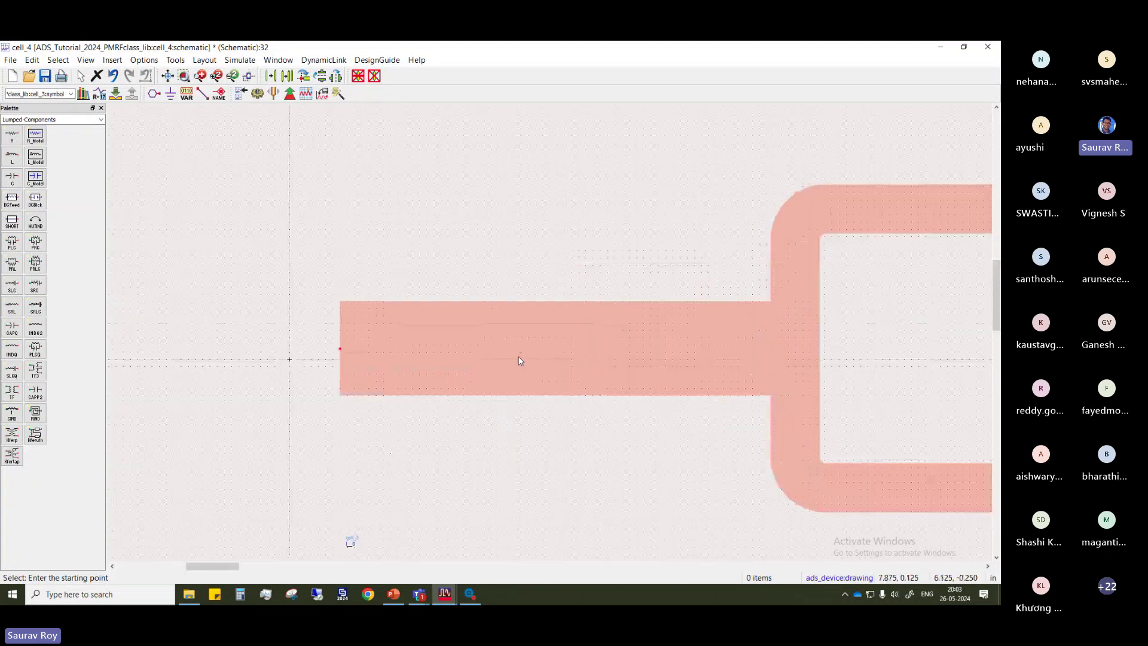
drag(518, 360, 467, 300)
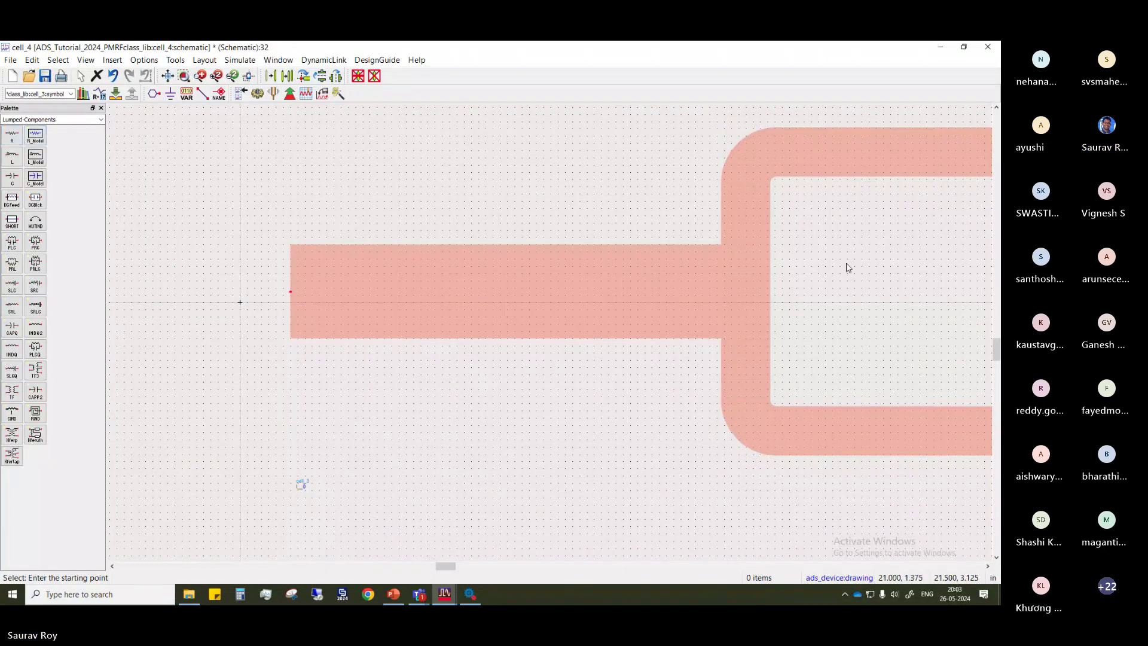
drag(845, 264, 498, 296)
click(12, 136)
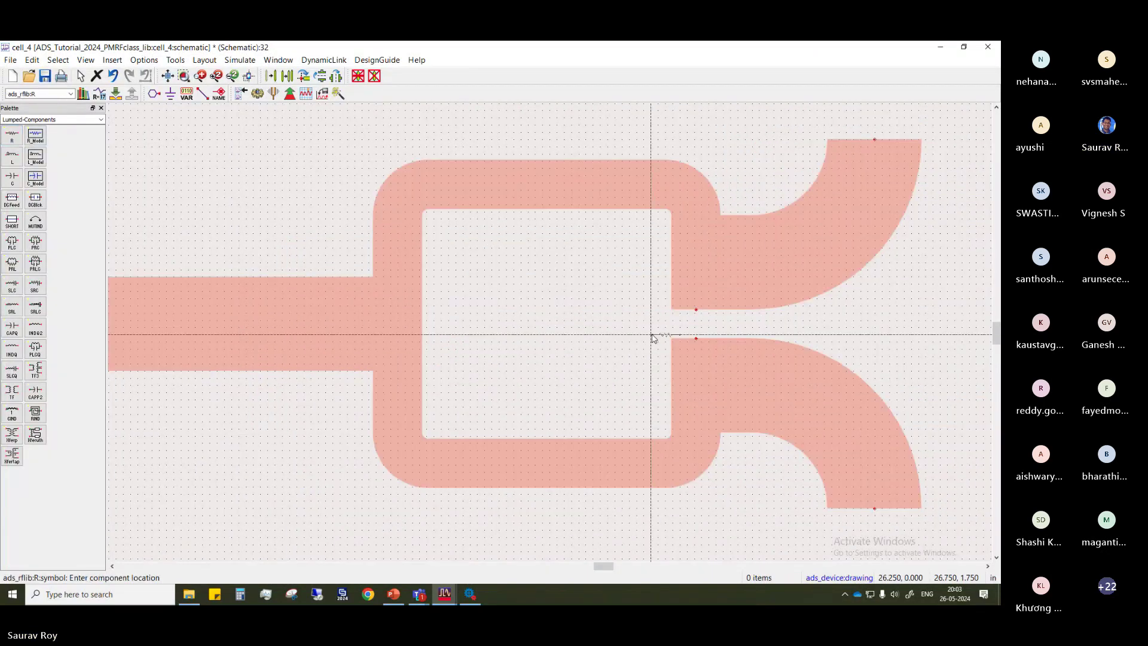
click(655, 332)
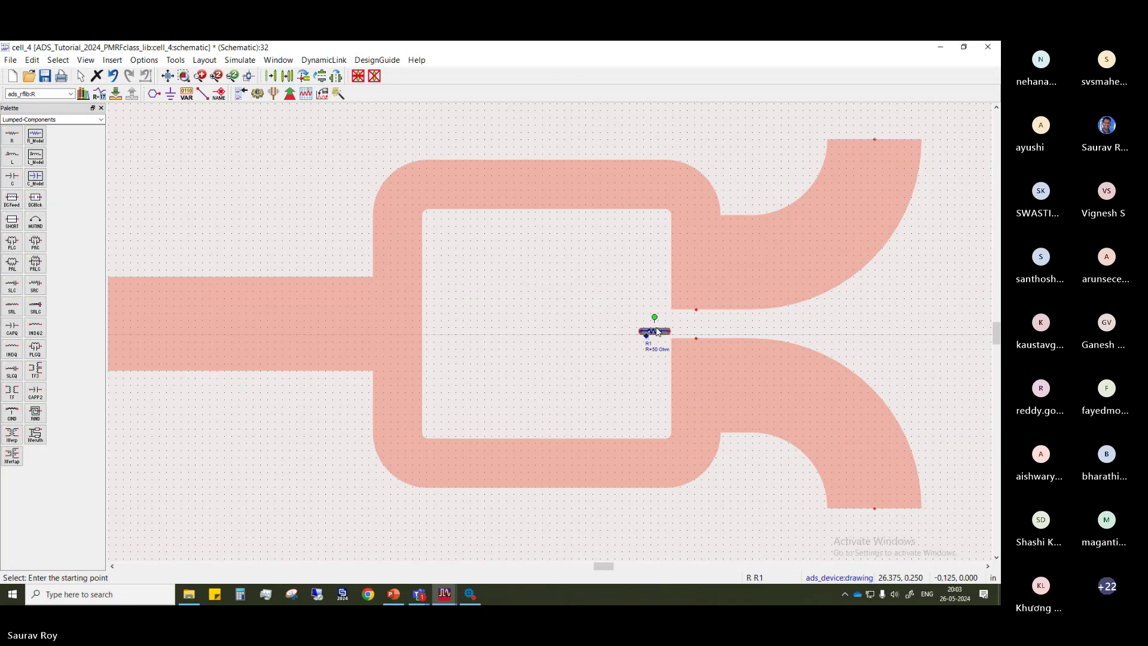
key(ctrl+r)
scroll(582, 332, up, 1)
scroll(582, 332, up, 1)
scroll(456, 389, up, 2)
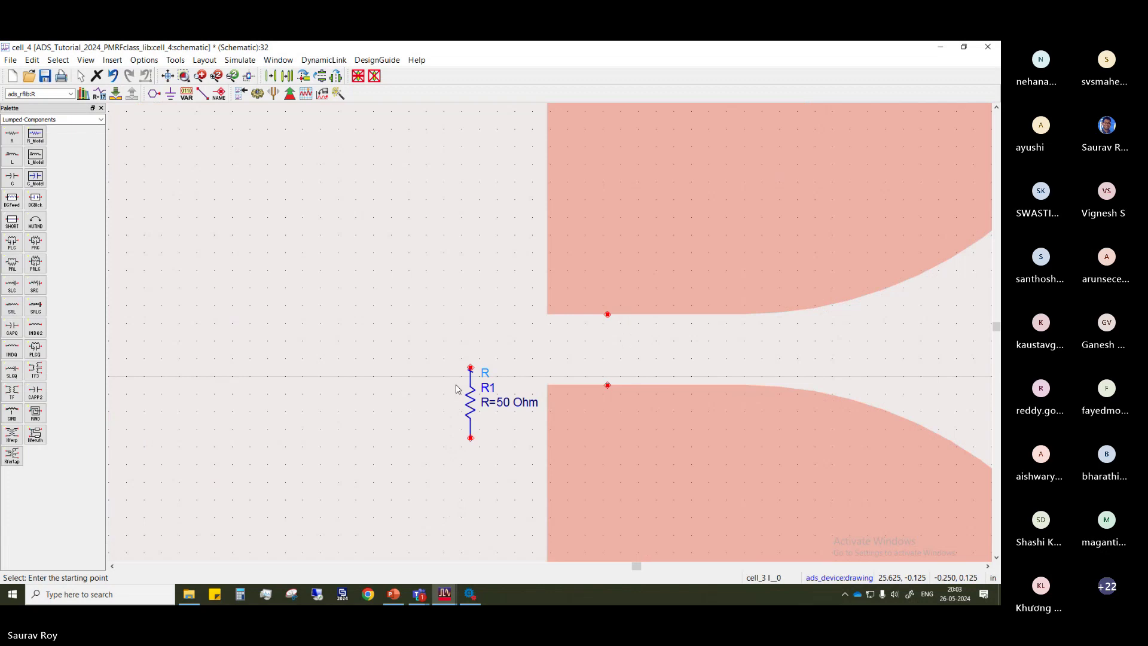
drag(456, 389, 592, 356)
key(ctrl+z)
scroll(545, 335, up, 4)
scroll(544, 337, down, 10)
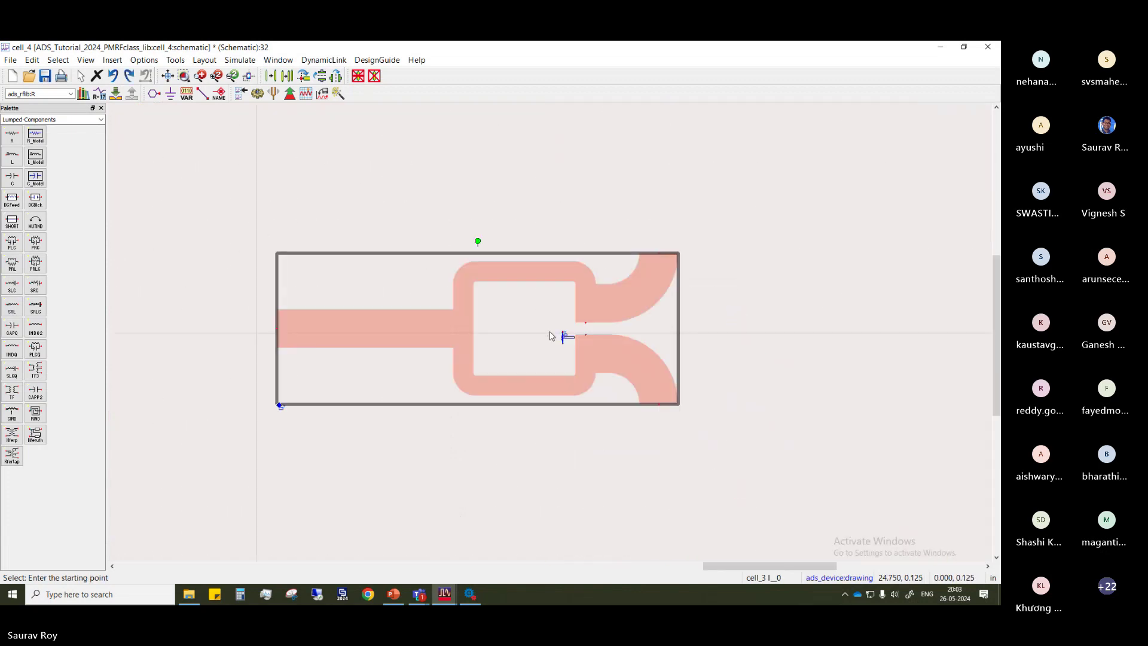
scroll(549, 336, up, 3)
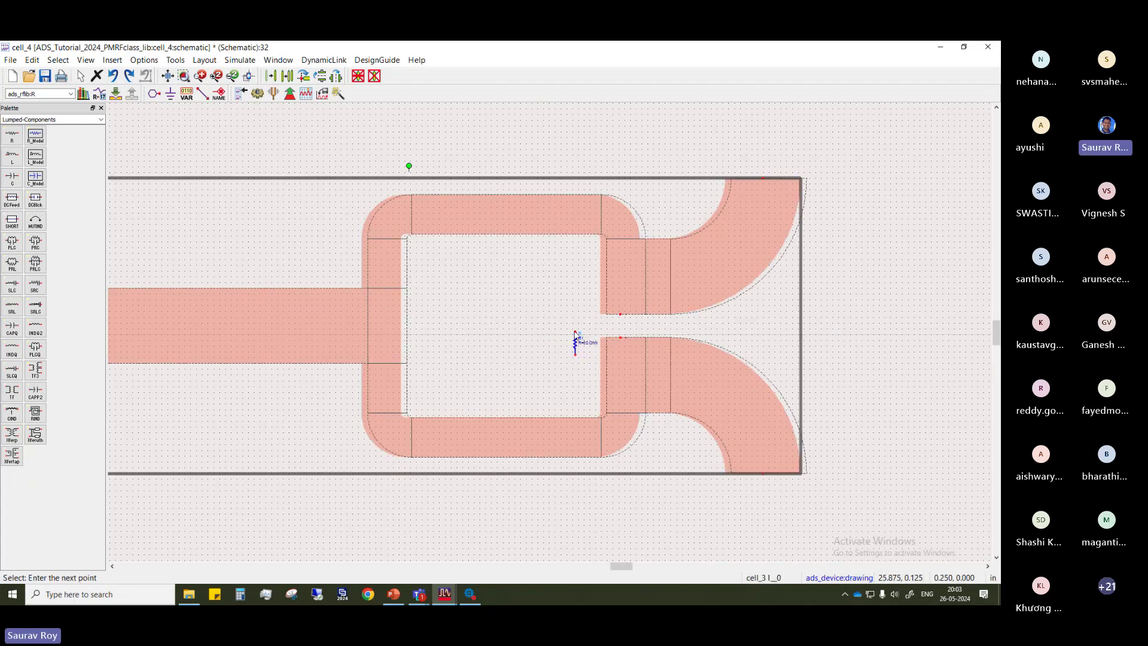
scroll(575, 337, up, 2)
click(525, 366)
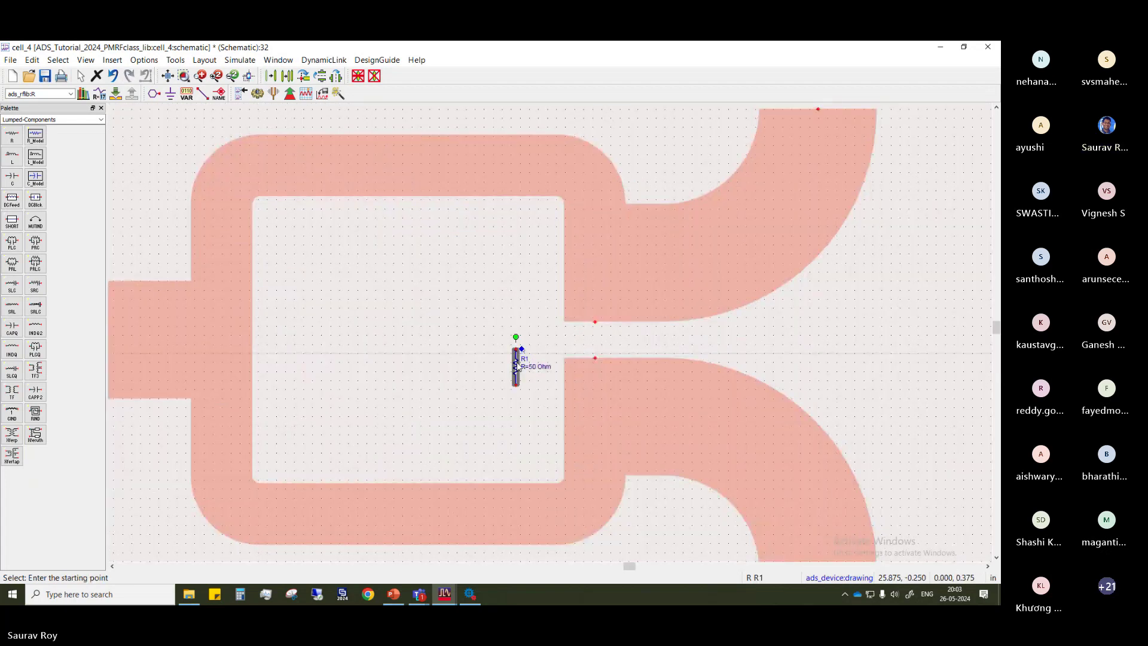
double_click(529, 367)
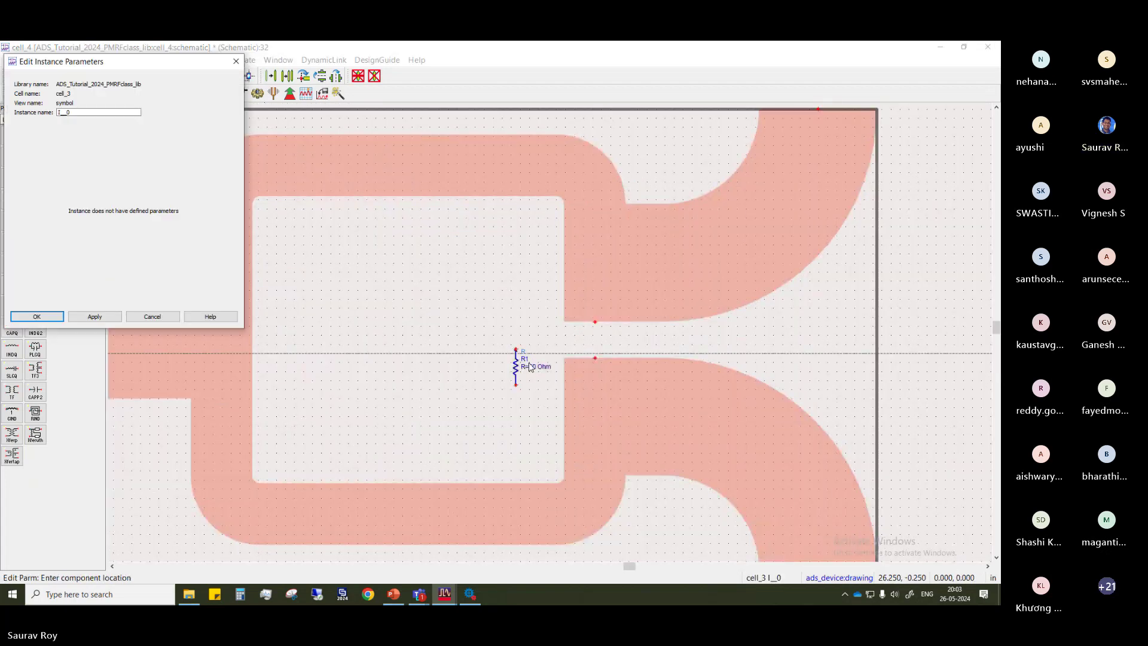
click(236, 61)
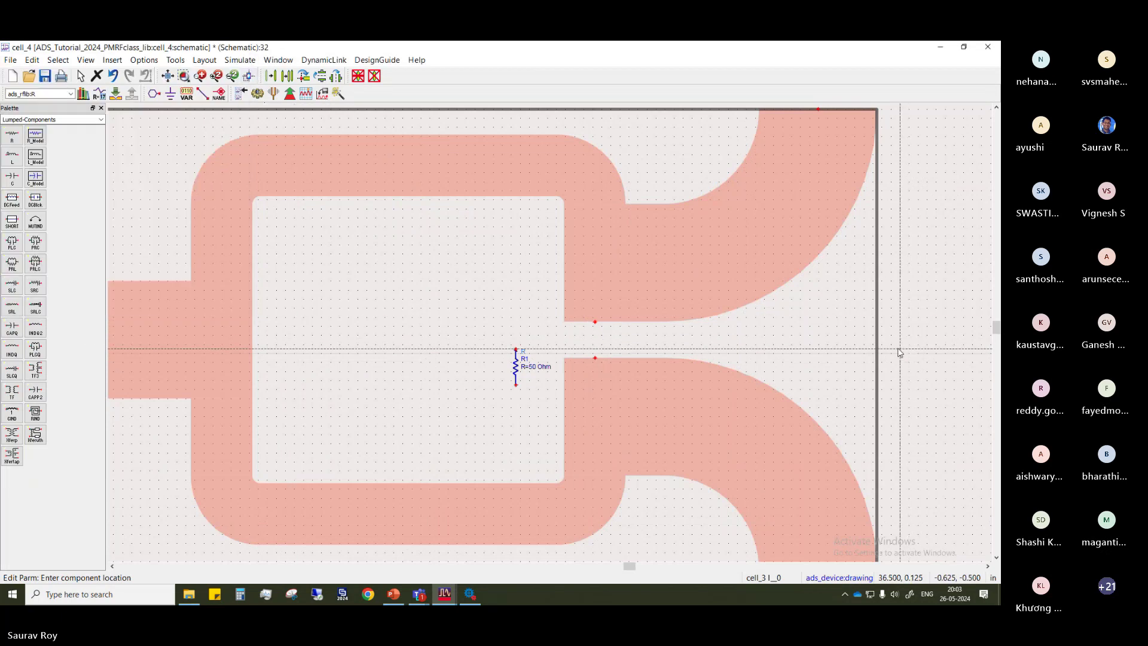
key(Escape)
Move the resistor into the gap so it joins the two inner ports and set its resistance to 100 Ohm
drag(520, 368, 599, 339)
double_click(614, 342)
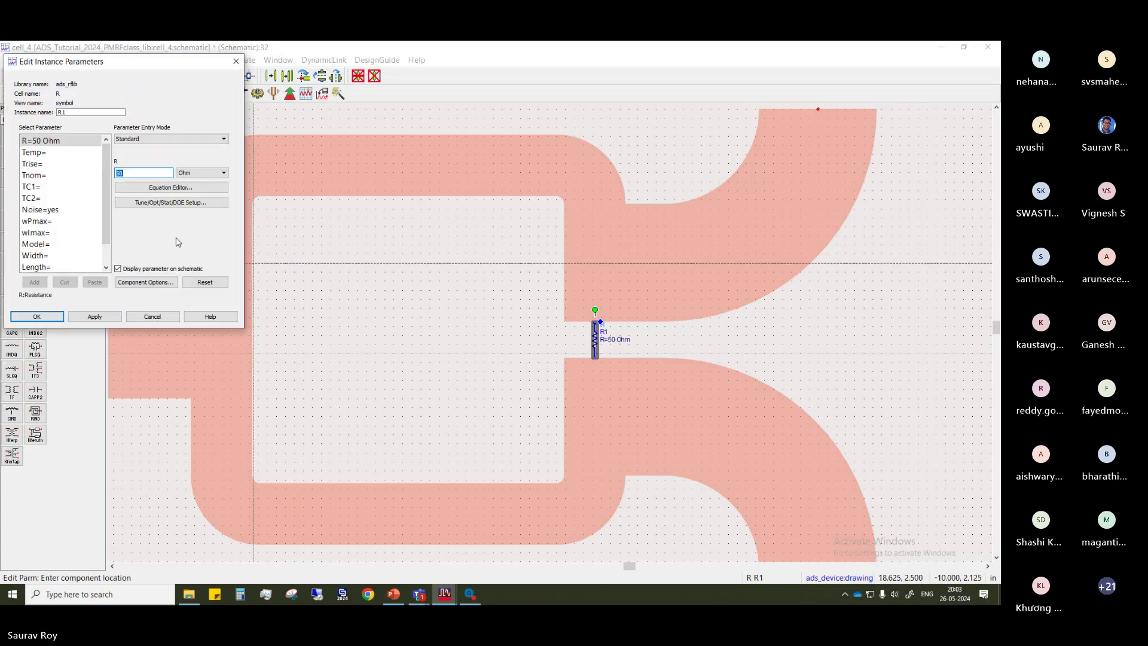
text(100)
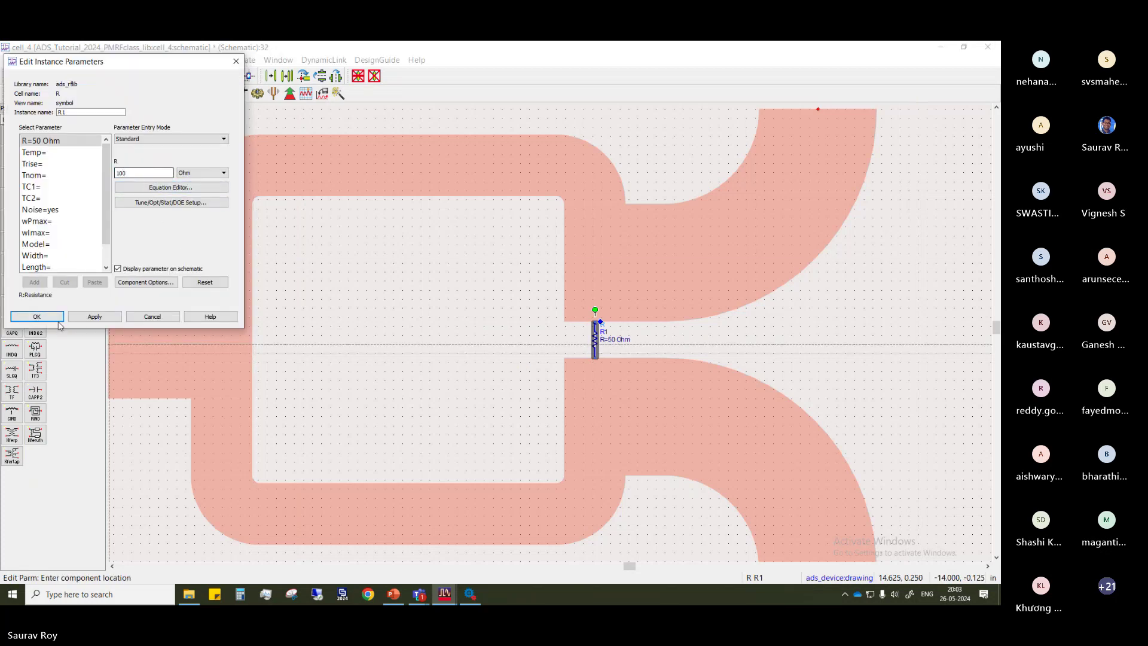
click(89, 316)
click(37, 317)
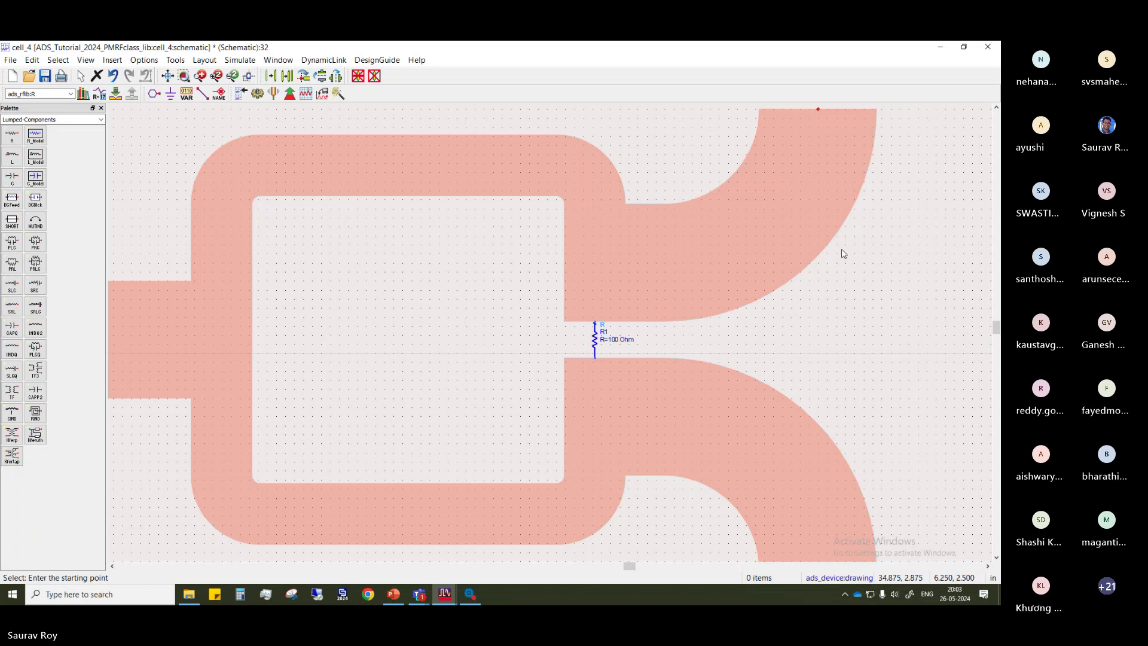
scroll(789, 307, up, 3)
scroll(789, 308, right, 3)
drag(248, 348, 633, 198)
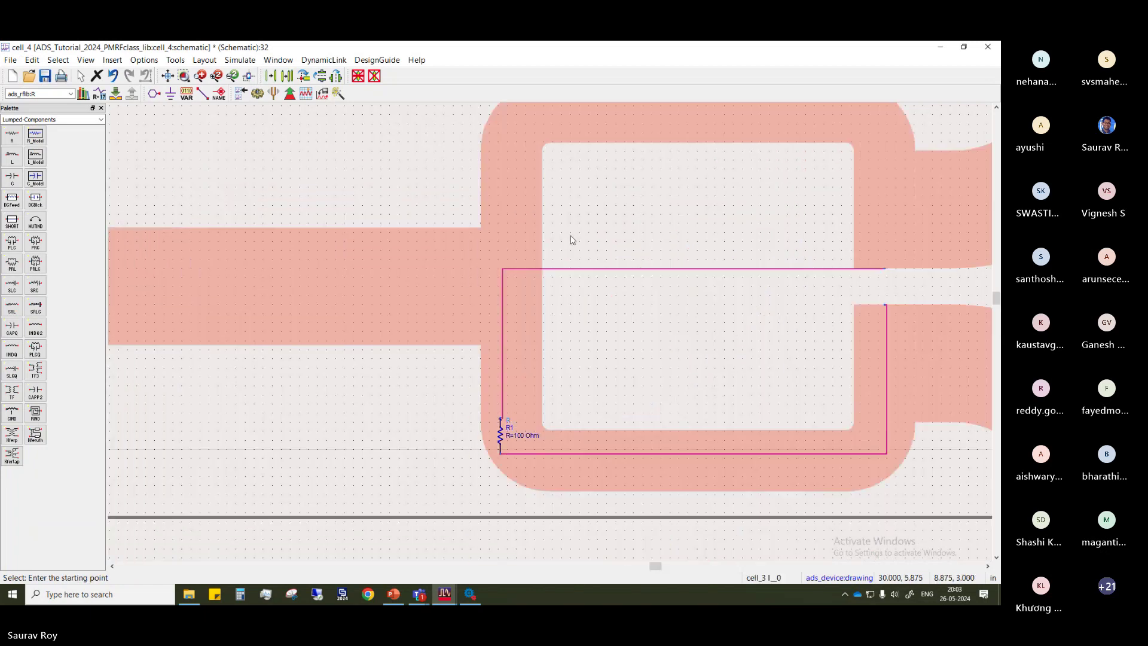
right_click(245, 357)
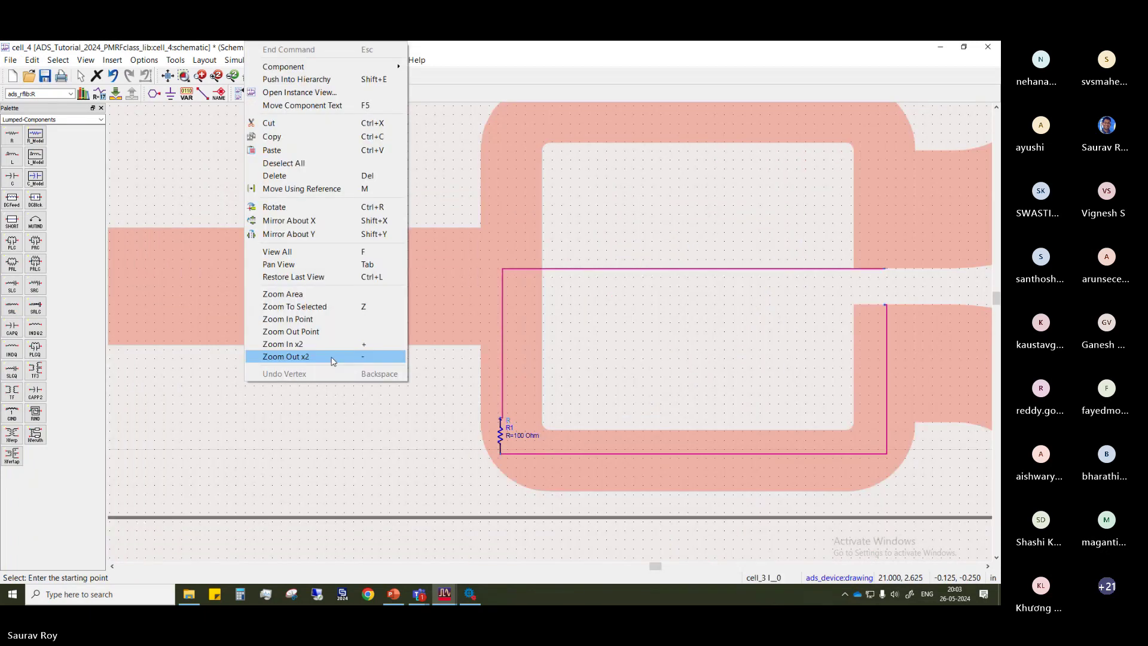
click(309, 440)
key(ctrl+z)
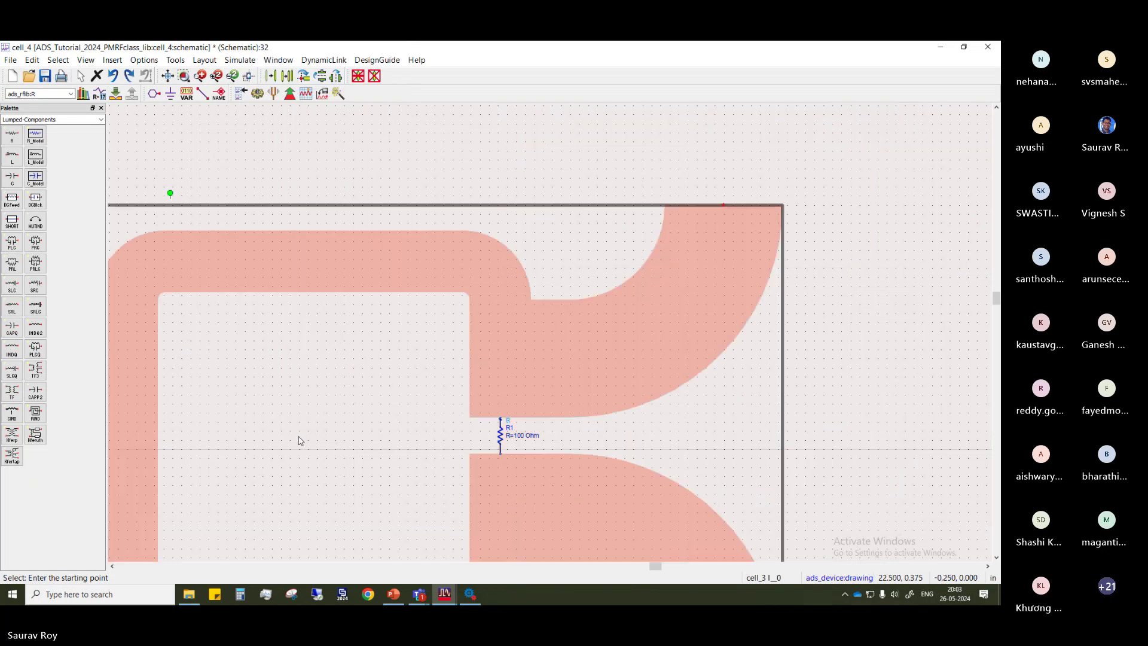
Place three Term ports on the divider symbol's pins: one at the input line's end and one at each output arm's end
mouse_move(305, 440)
mouse_down()
mouse_move(410, 299)
mouse_move(459, 303)
mouse_up()
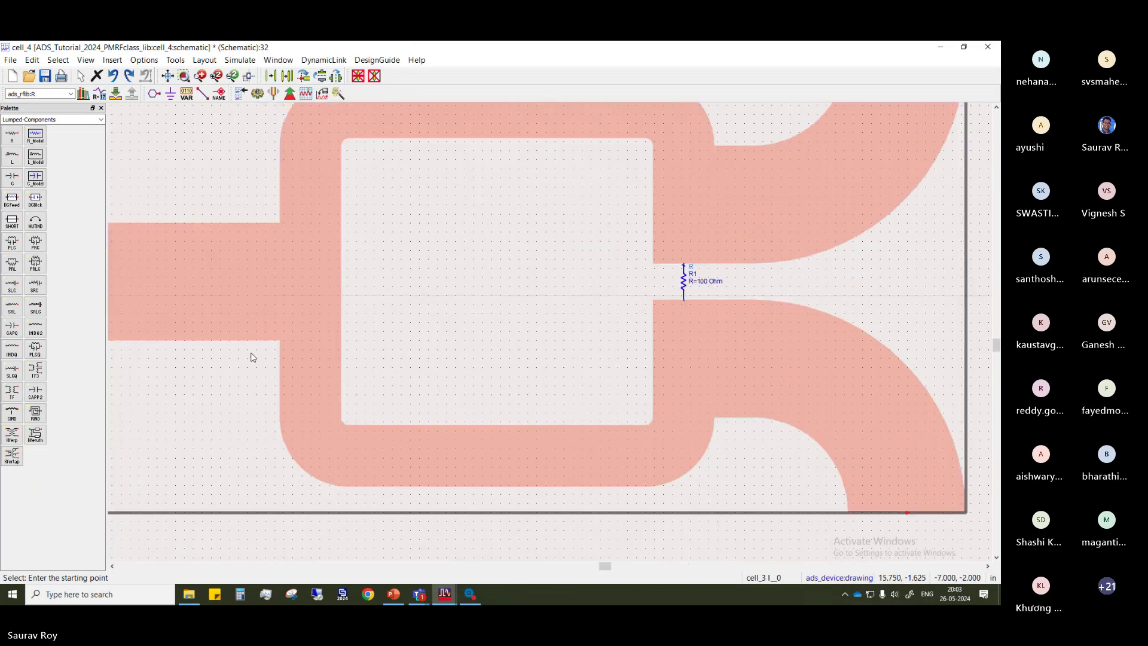
scroll(483, 335, up, 1)
drag(251, 355, 612, 323)
scroll(547, 333, down, 4)
click(281, 330)
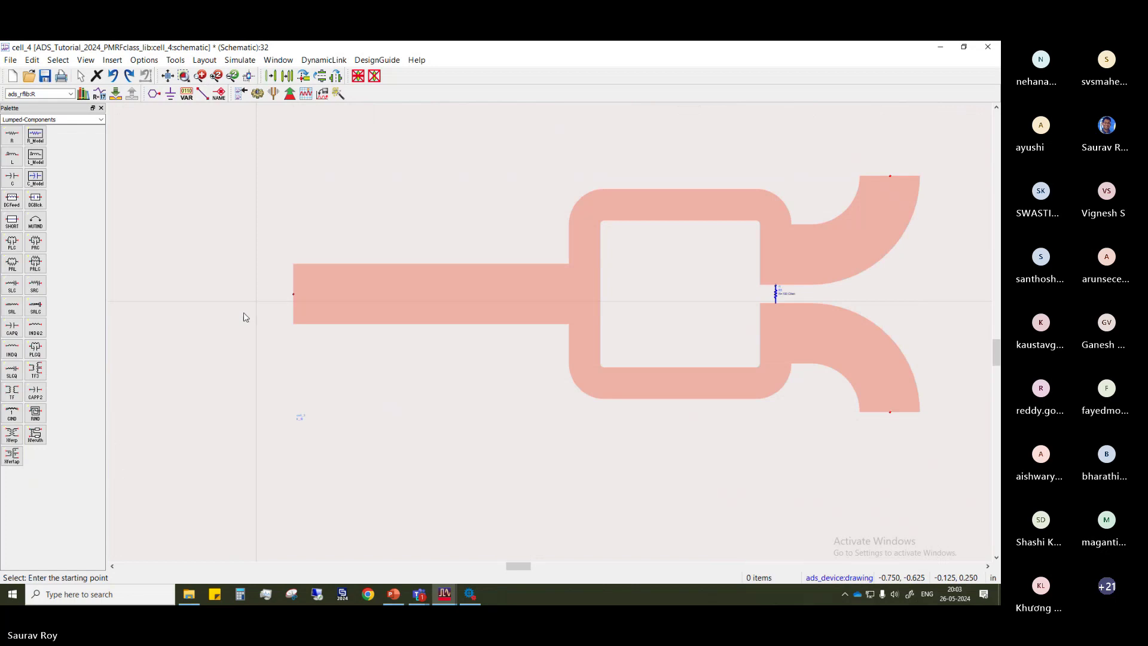
click(102, 120)
scroll(60, 173, up, 3)
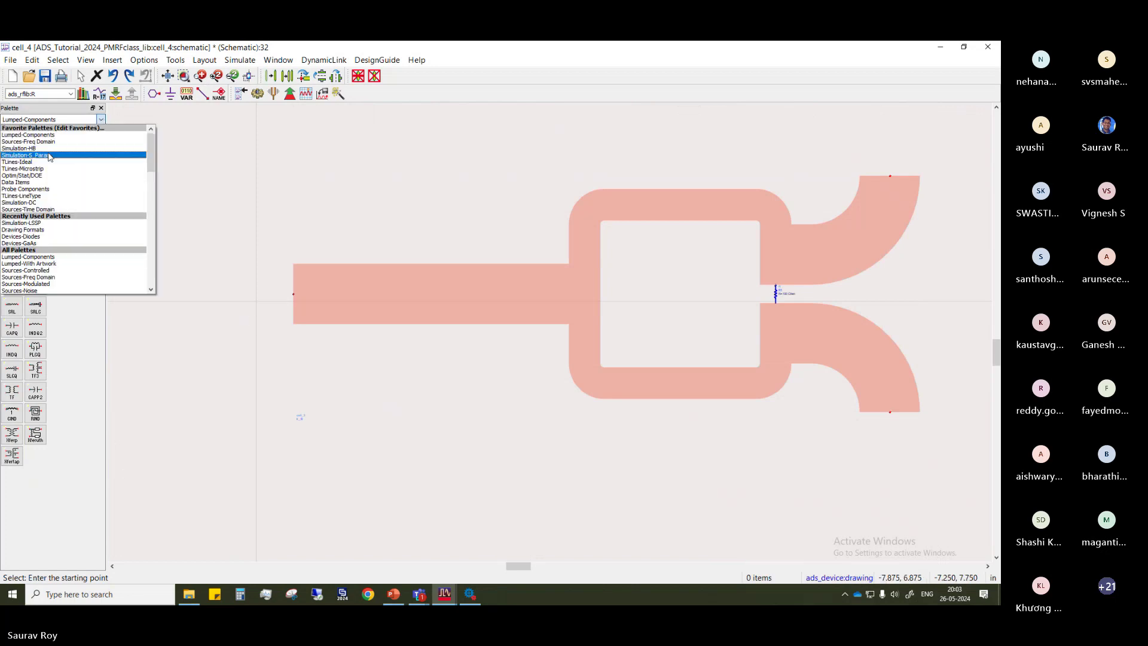
click(36, 179)
click(36, 179)
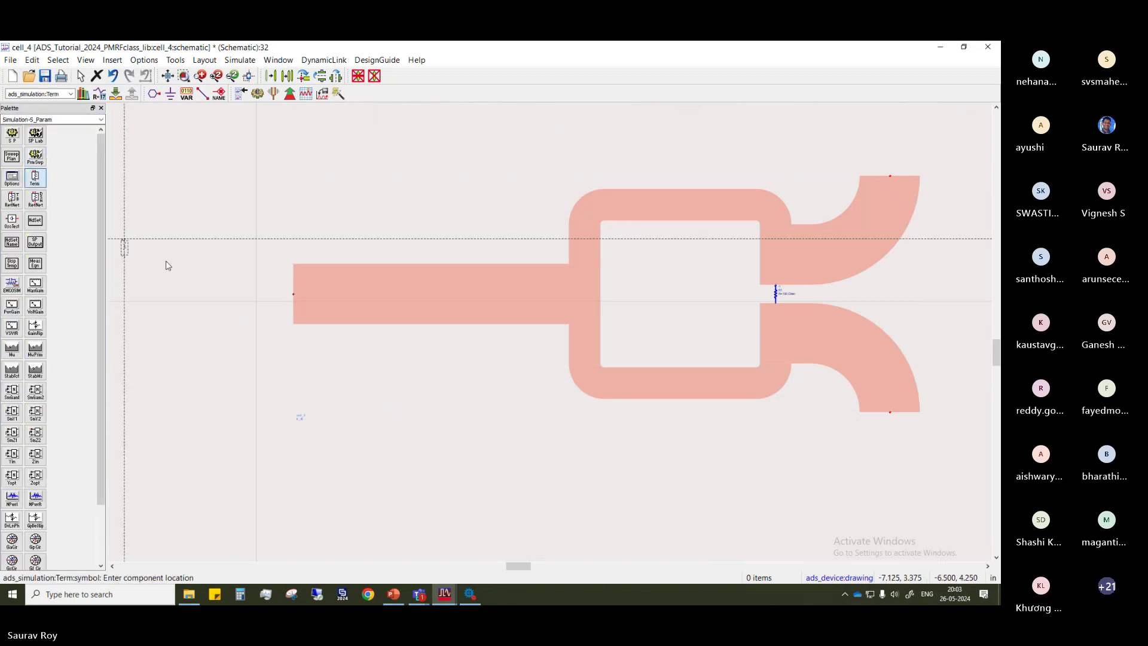
click(298, 301)
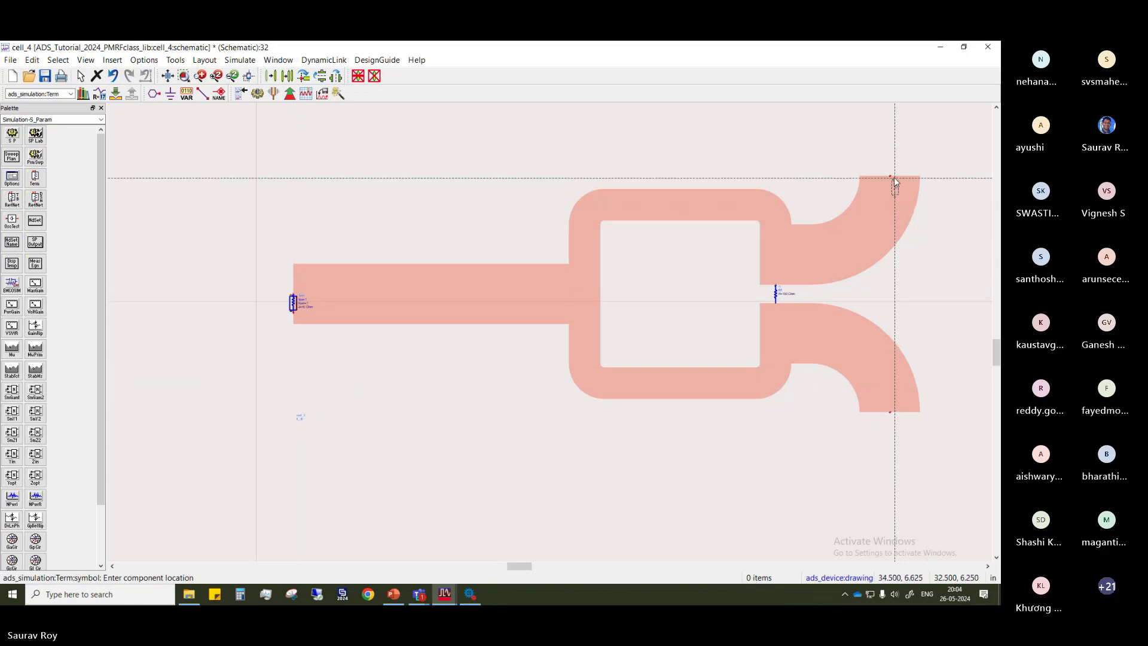
click(890, 180)
click(890, 418)
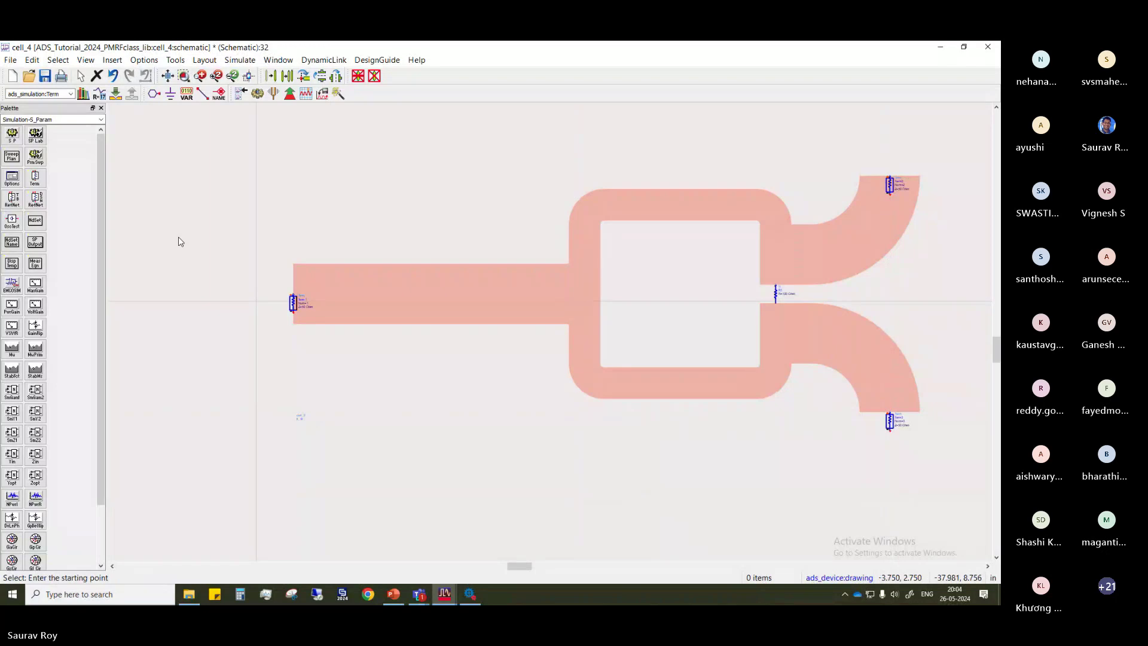
Attach a ground to the negative terminal of each of the three Terms
click(170, 93)
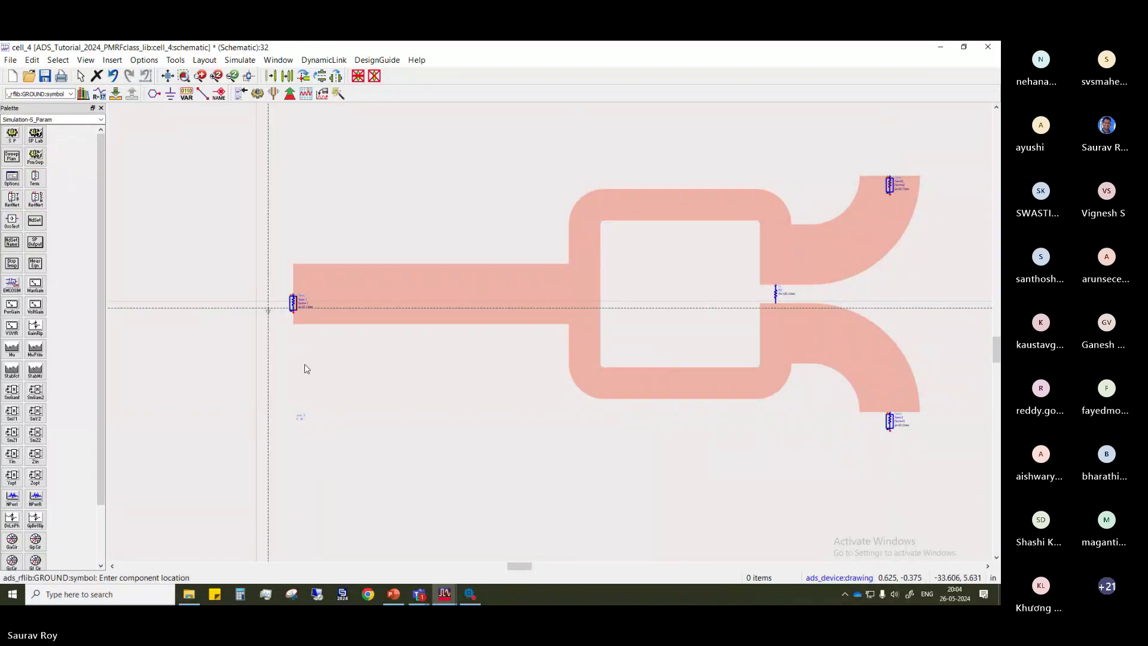
click(293, 311)
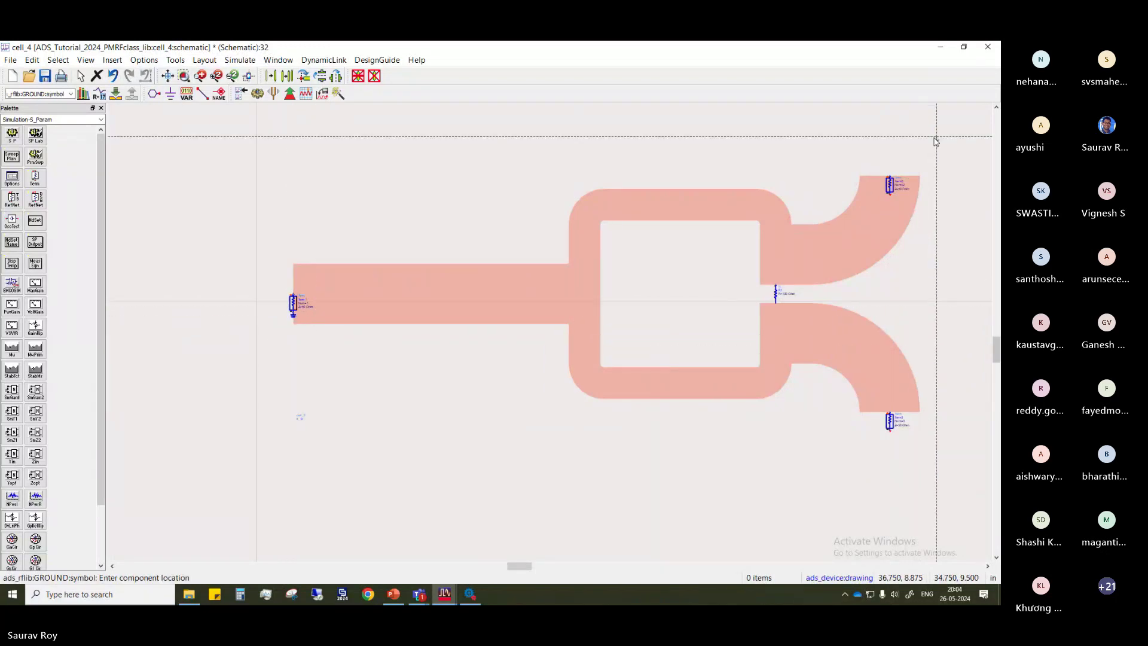
click(889, 195)
click(887, 434)
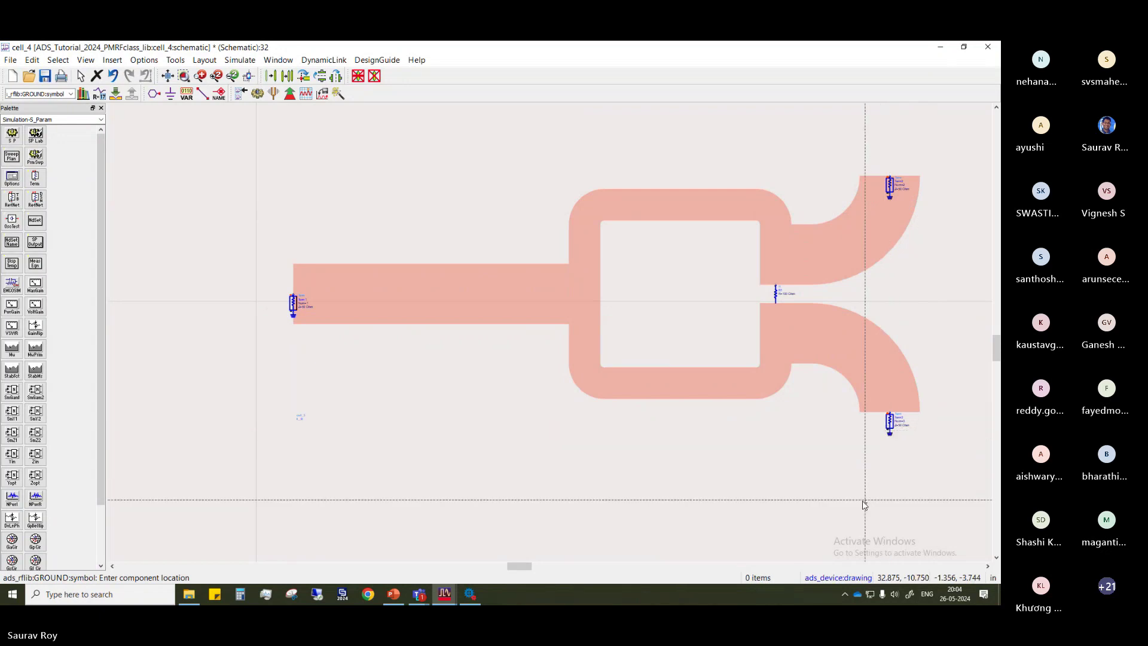
key(Escape)
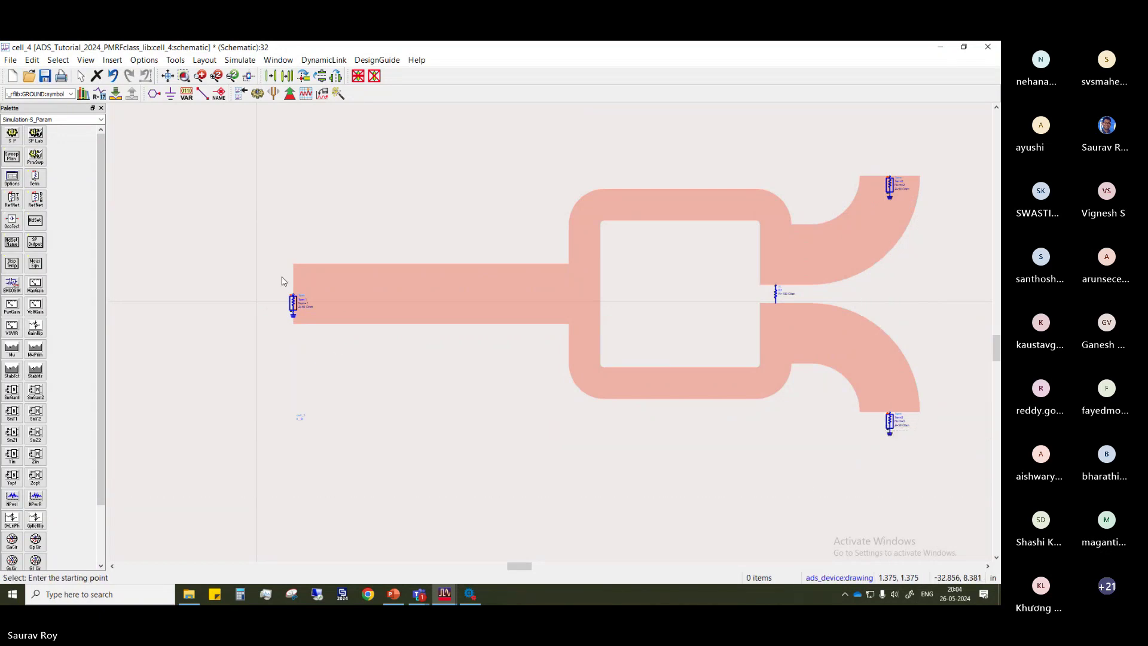
Place an S-parameter simulation controller in the empty area above the divider's input line
scroll(481, 320, up, 2)
scroll(596, 353, up, 1)
scroll(554, 333, down, 3)
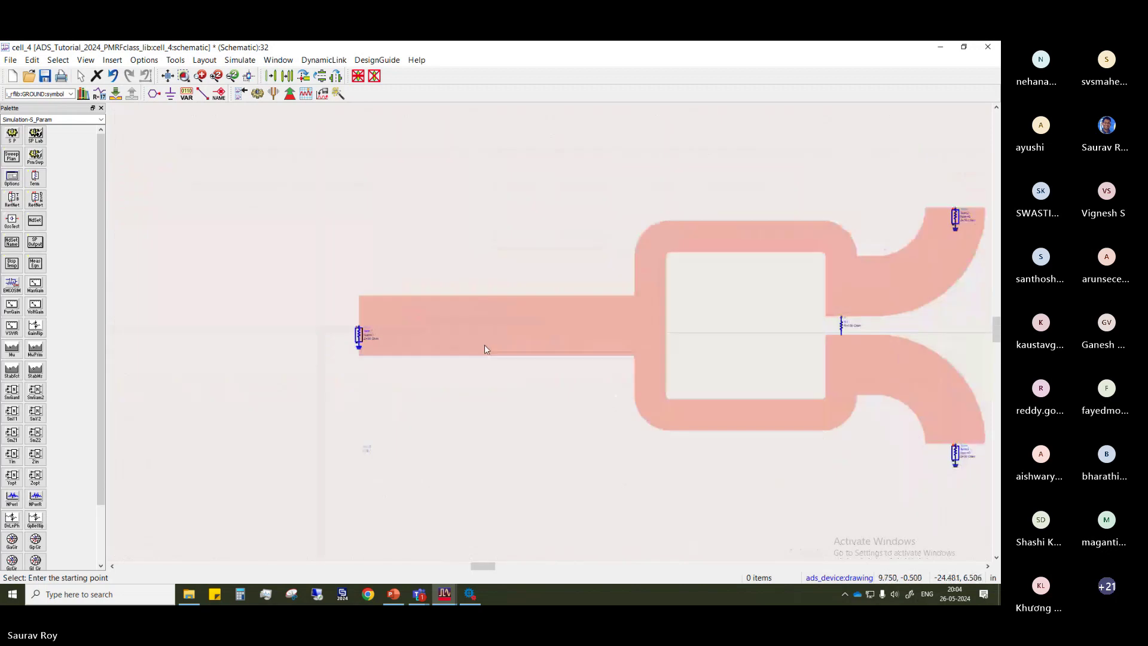
drag(485, 349, 309, 367)
click(12, 135)
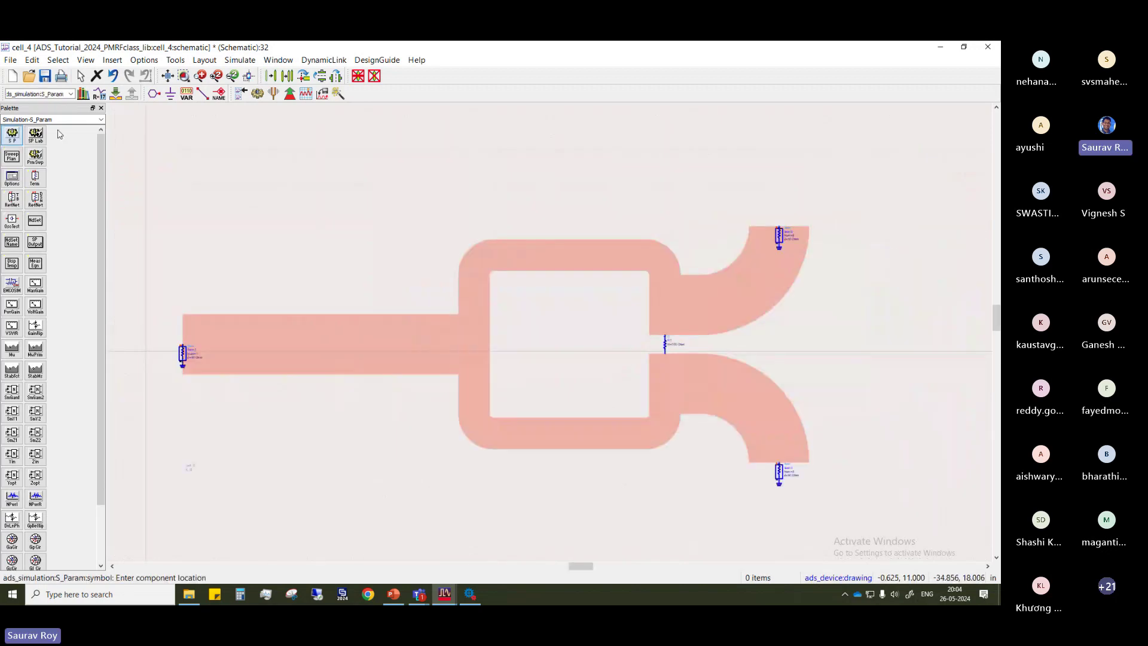
click(258, 174)
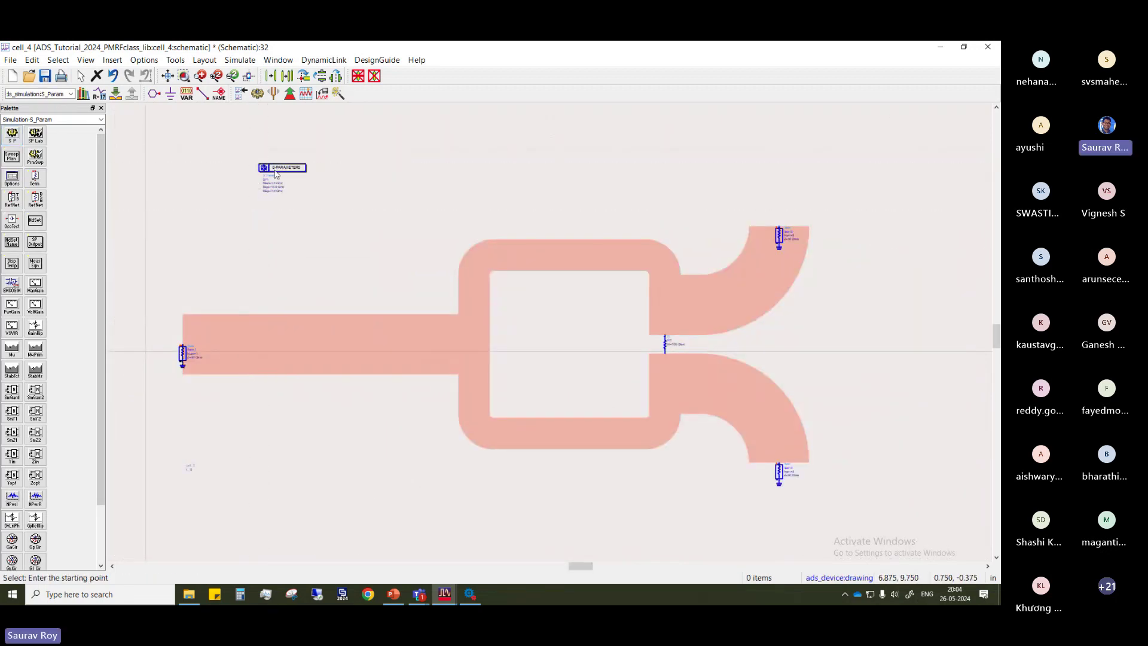
Set the S-parameter controller's linear sweep to start at 2 GHz, stop at 4 GHz and step by 0.5 GHz
double_click(282, 168)
double_click(97, 235)
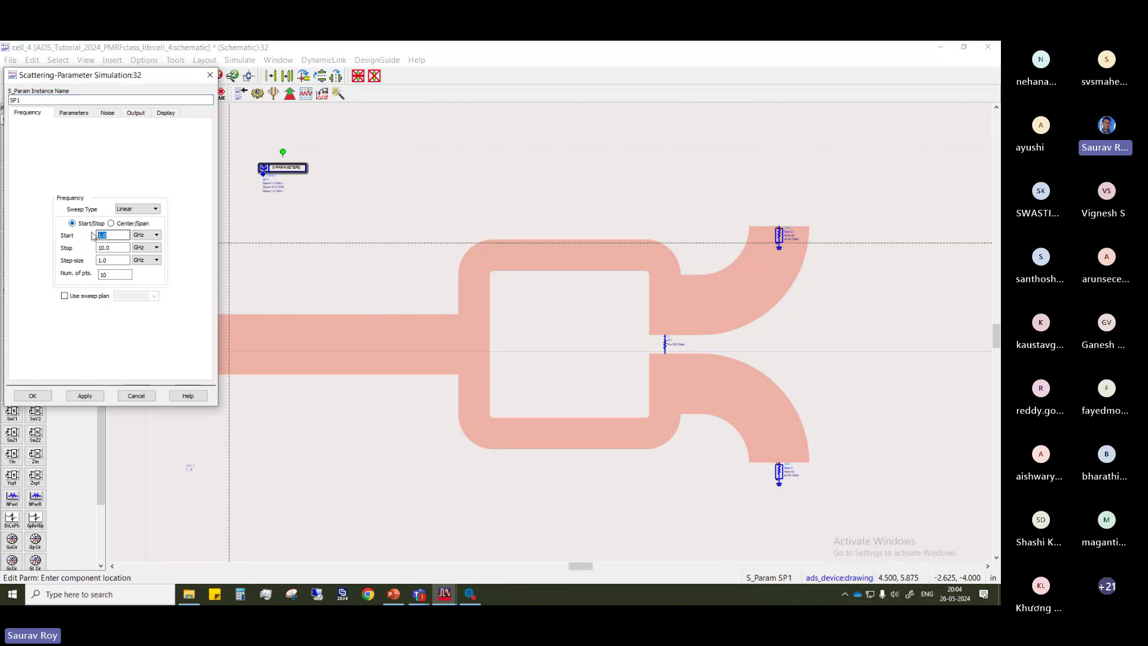
text(2)
double_click(103, 247)
text(4)
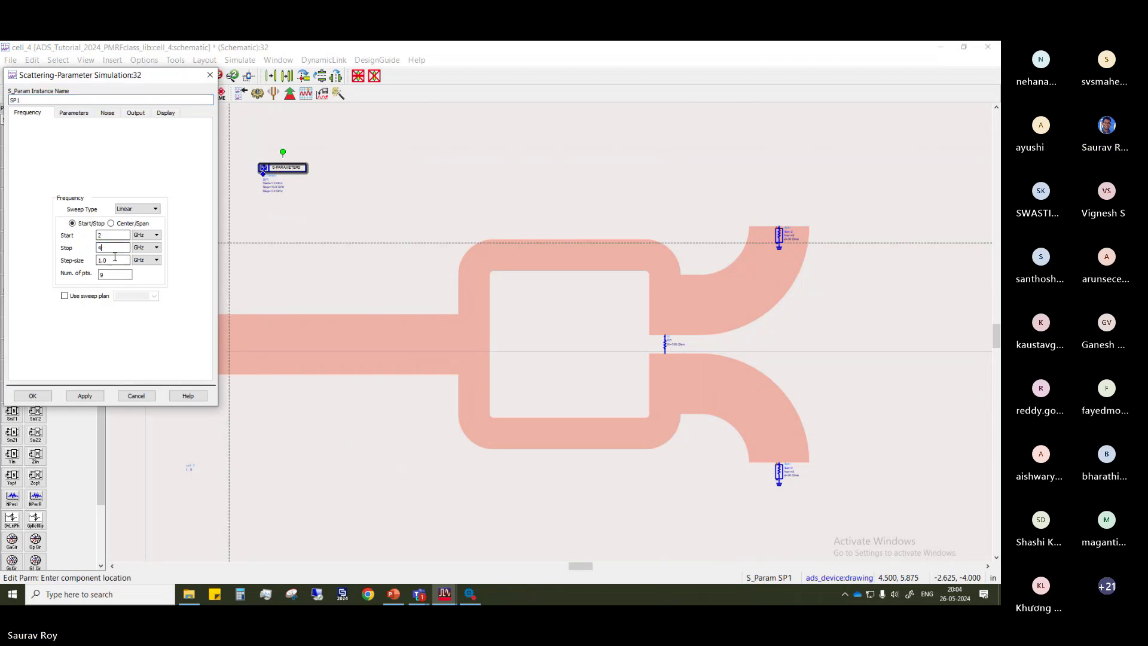
double_click(114, 259)
text(0.)
text(5)
click(85, 395)
click(32, 395)
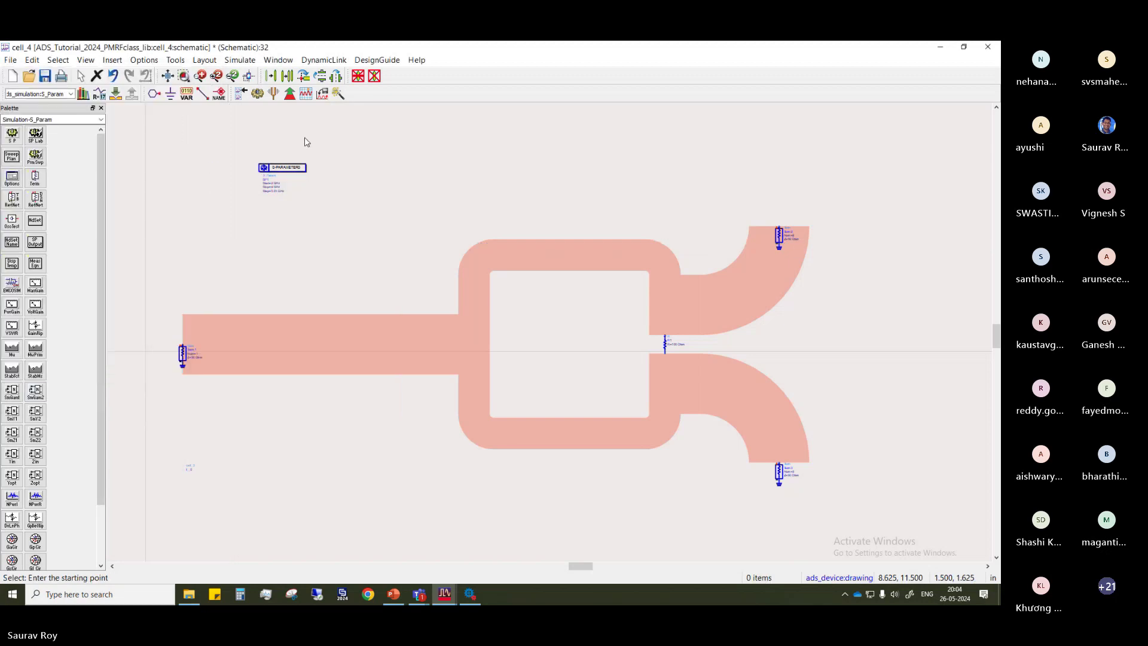
Try to simulate the cell_4 schematic and dismiss the resulting dialog
click(258, 94)
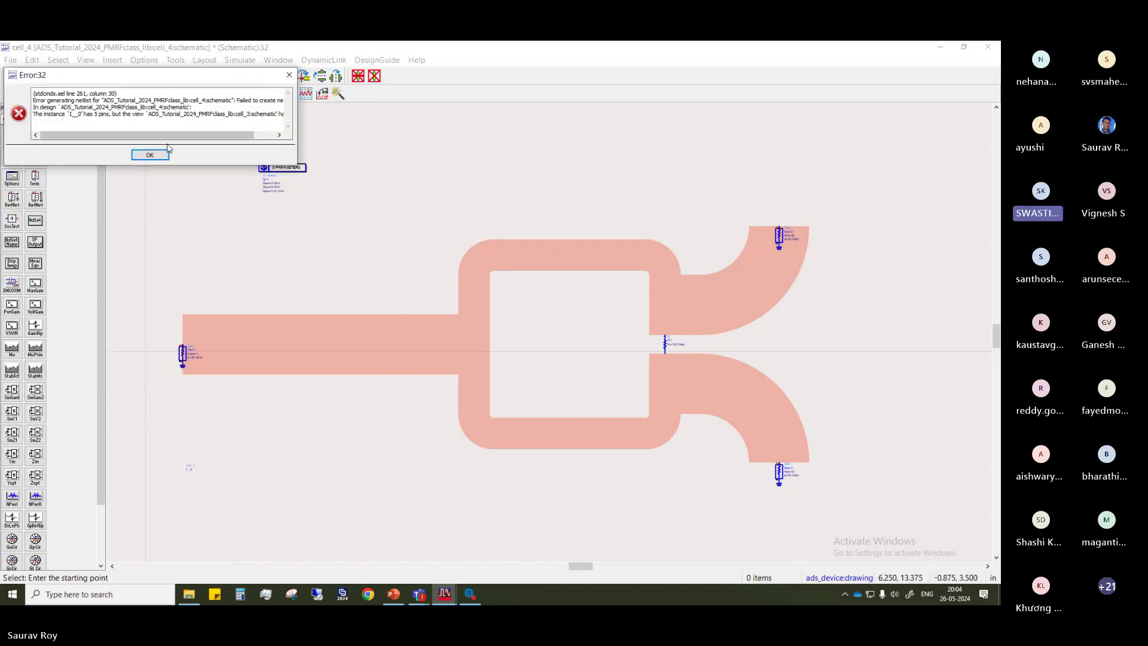
click(288, 76)
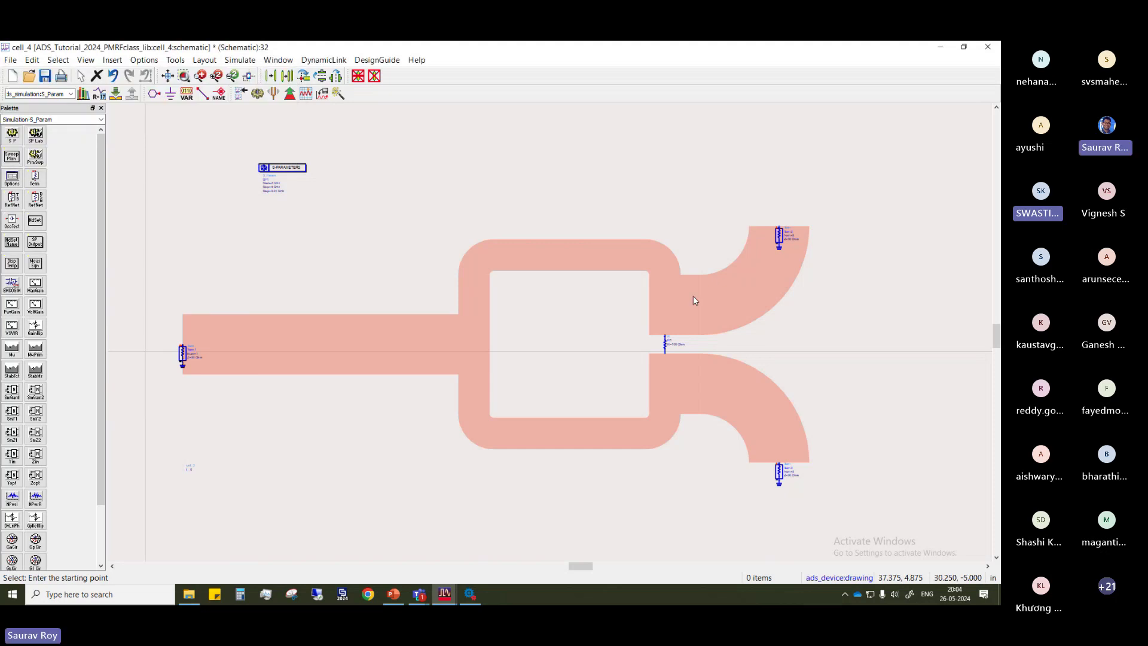
Examine how the output Terms, their grounds and the isolation resistor connect to the divider symbol
scroll(551, 326, down, 3)
scroll(551, 326, up, 8)
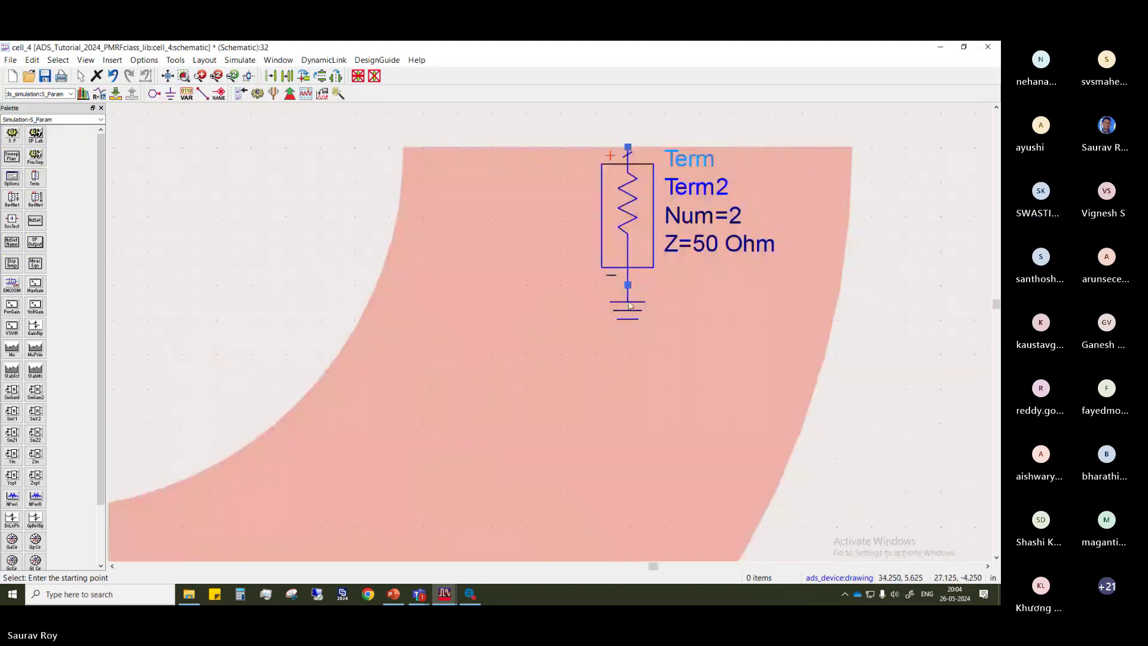
scroll(556, 334, down, 2)
scroll(555, 339, down, 2)
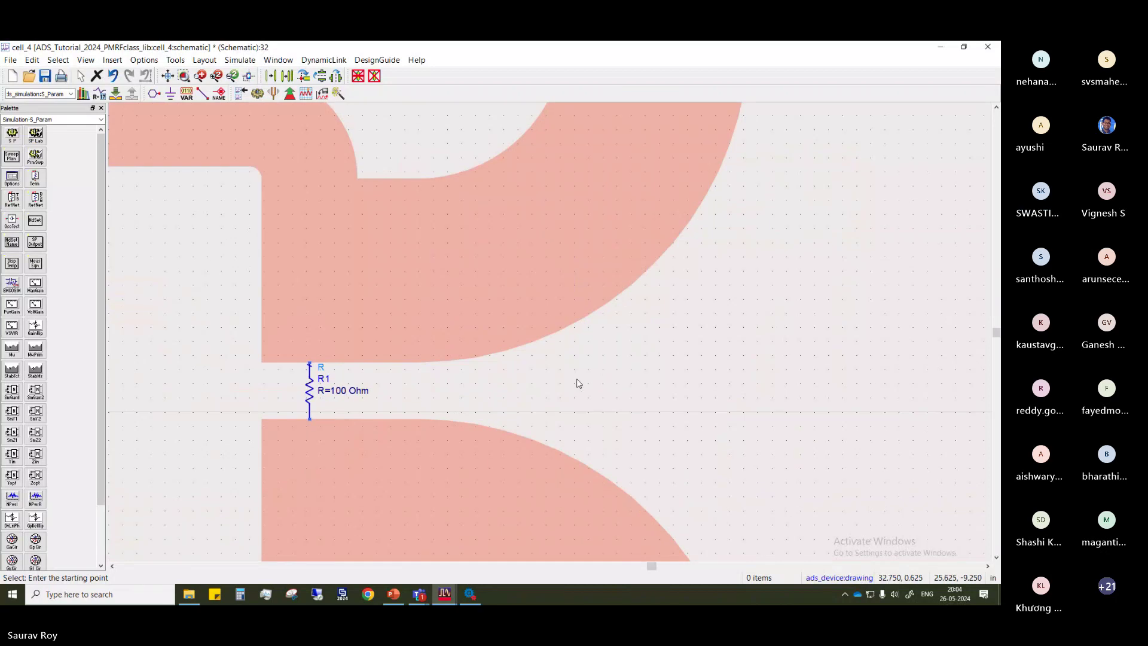
scroll(551, 317, down, 1)
scroll(551, 317, down, 2)
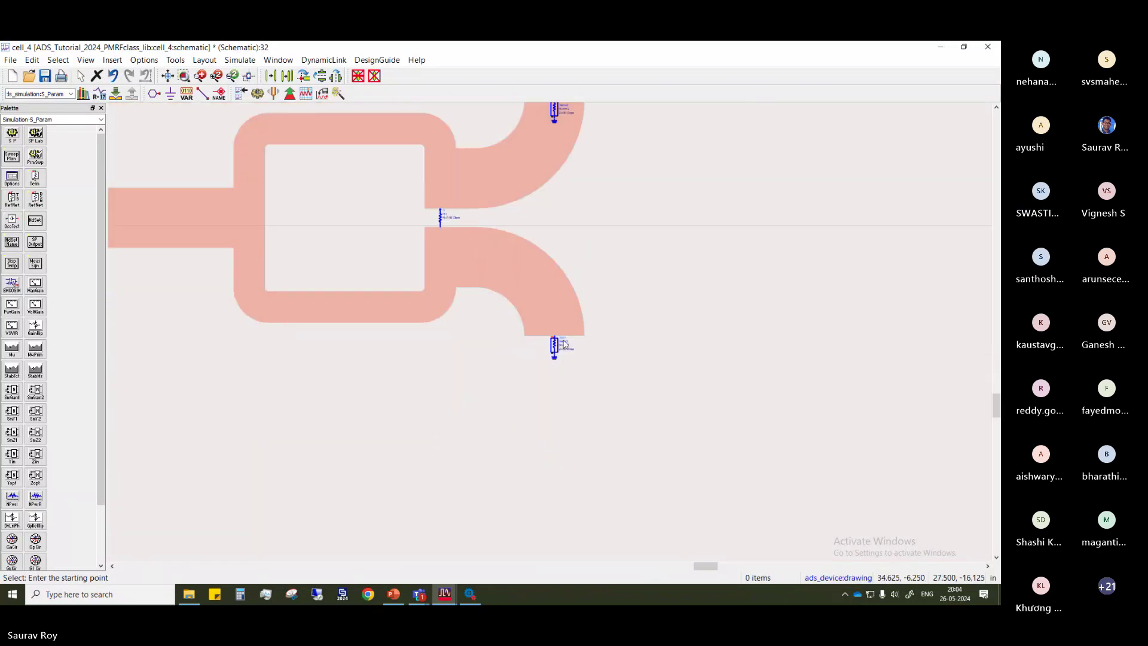
scroll(551, 336, up, 5)
scroll(546, 342, down, 3)
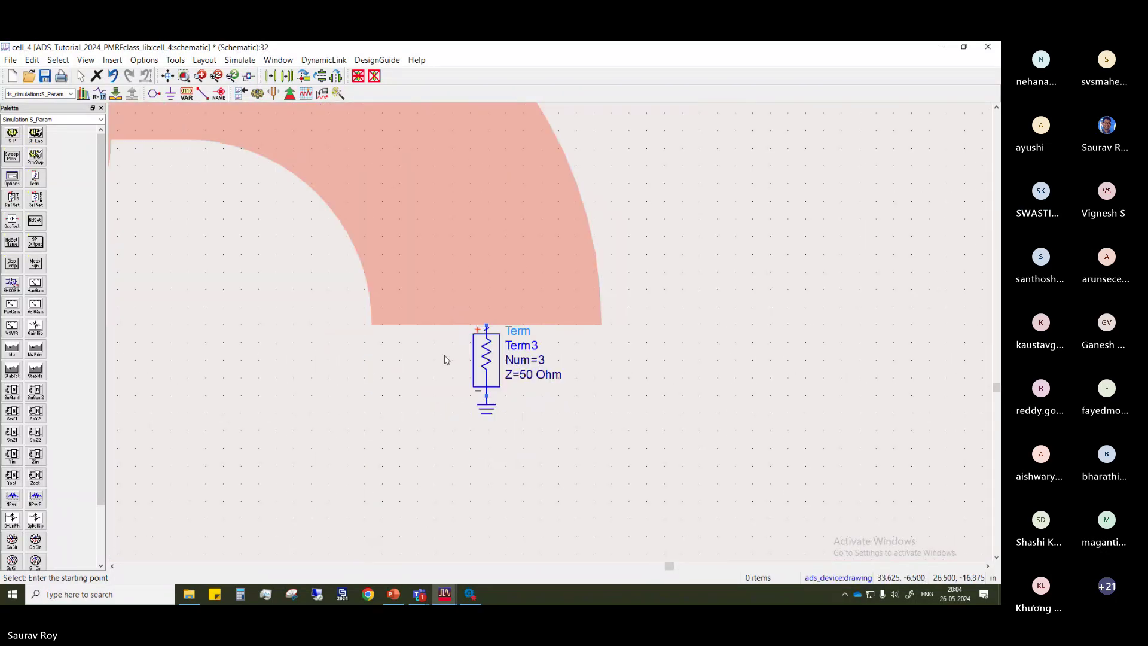
scroll(622, 443, down, 1)
scroll(537, 335, up, 3)
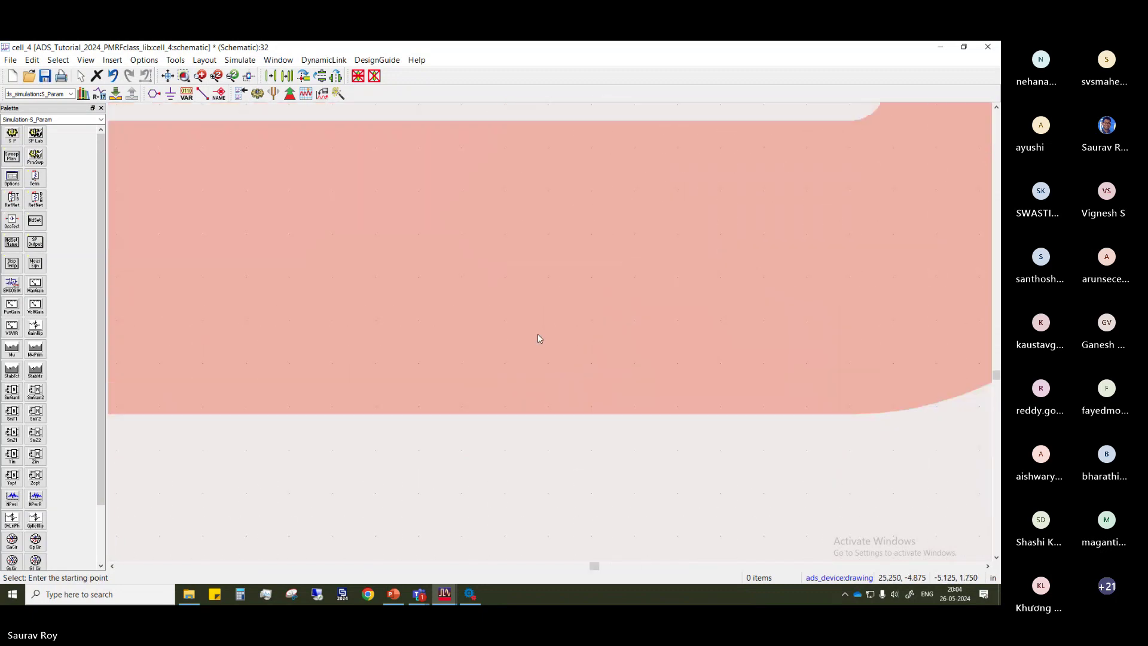
scroll(548, 335, down, 4)
scroll(352, 270, up, 2)
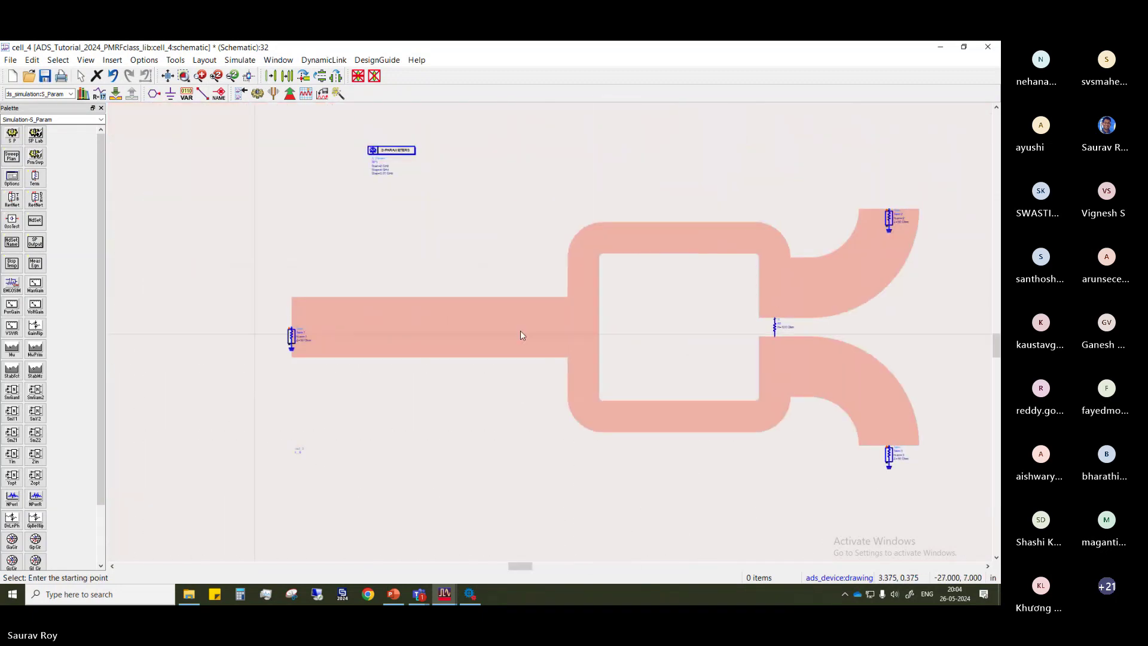
Move the input Term and its ground outward from the input line's end, keeping the Term wired to the symbol's pin
scroll(520, 330, up, 5)
drag(437, 372, 379, 374)
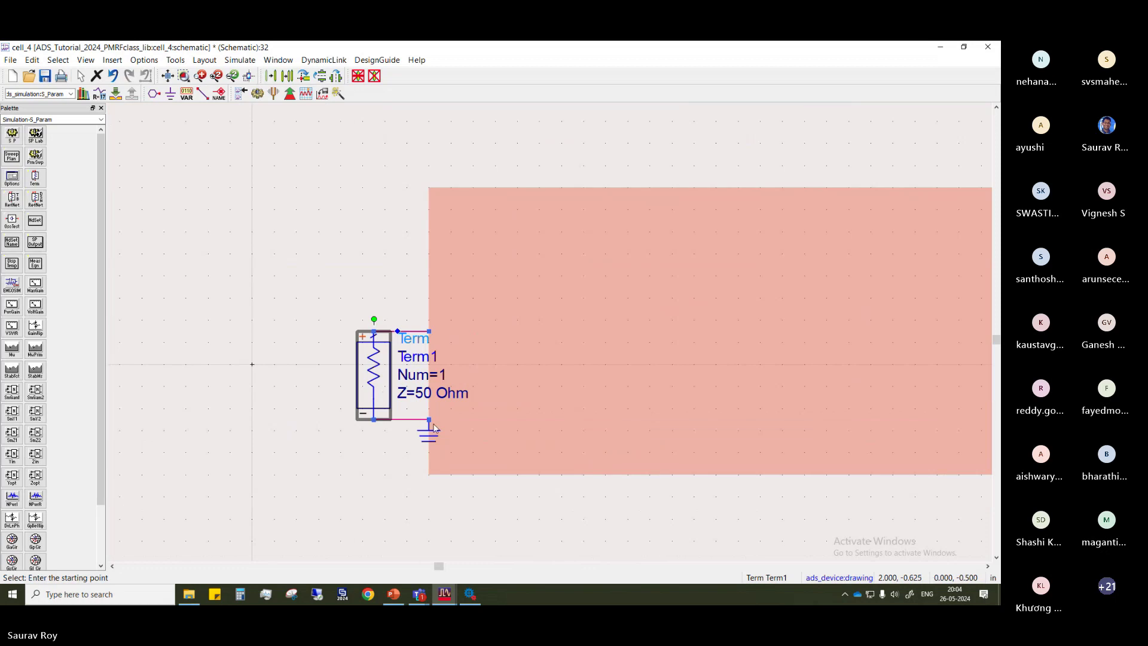
drag(434, 427, 379, 428)
right_click(504, 506)
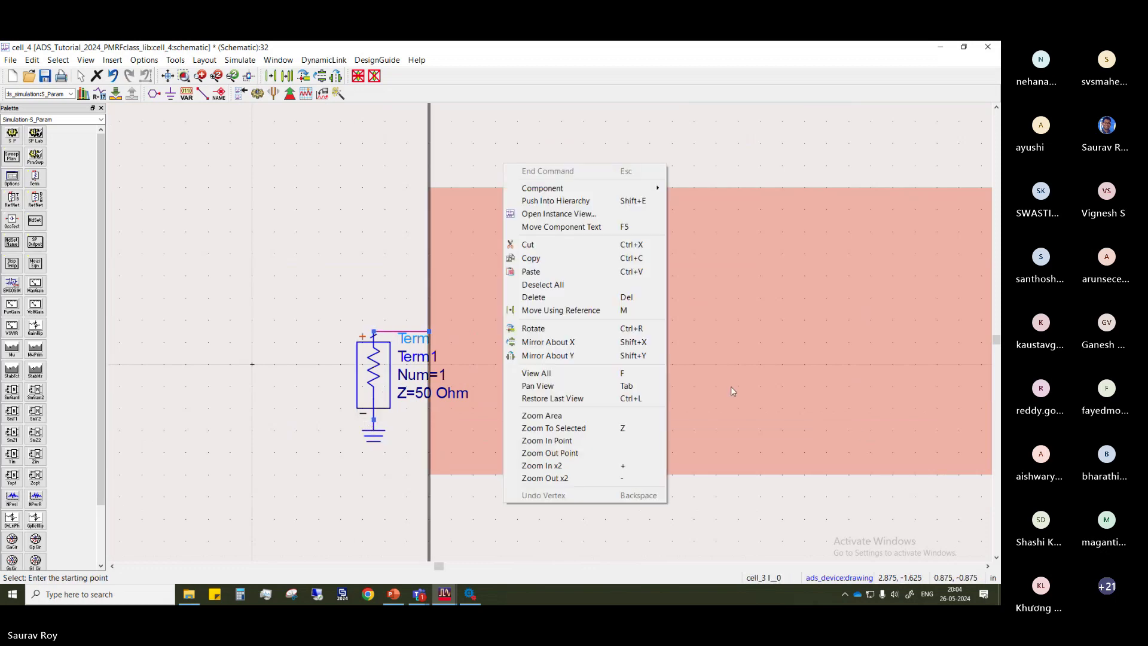
click(945, 410)
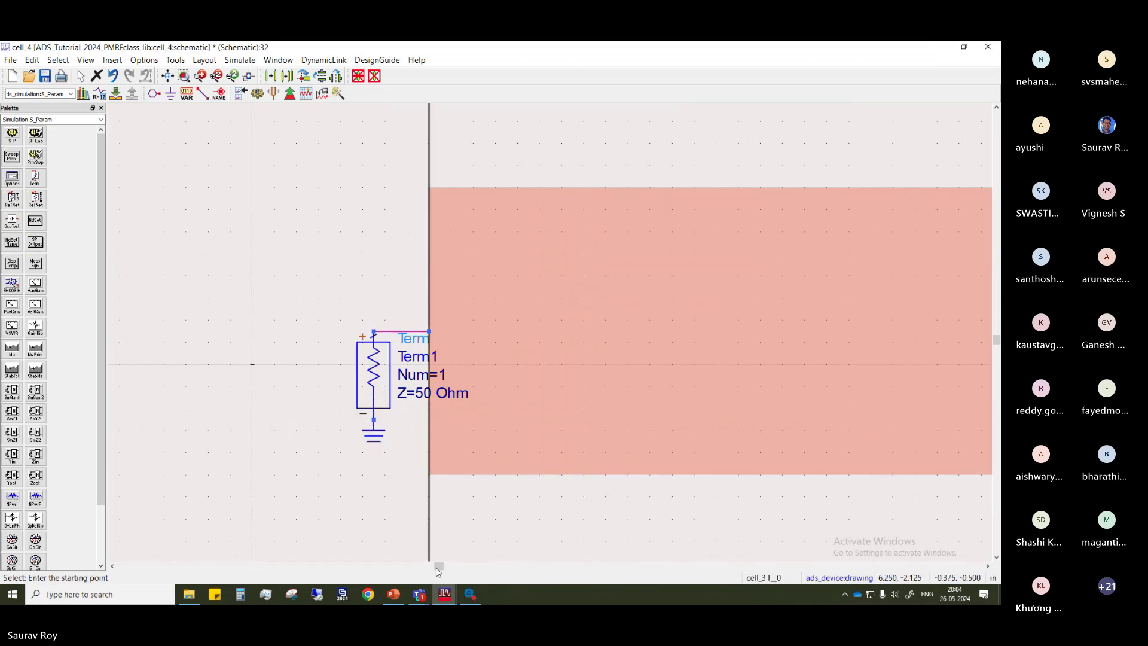
Examine the 100 Ohm resistor's junctions with the two arms and the Term on the upper output port
drag(871, 482, 336, 473)
drag(968, 338, 317, 512)
scroll(680, 371, up, 6)
scroll(550, 331, down, 7)
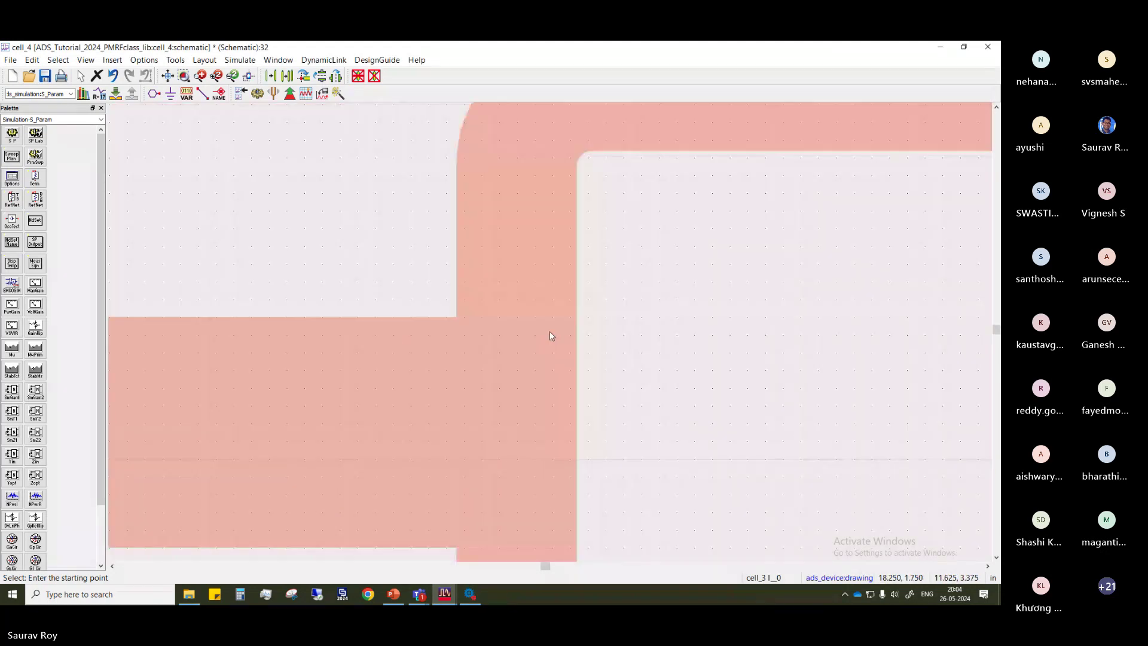
scroll(550, 331, down, 7)
drag(891, 282, 461, 335)
scroll(332, 432, up, 6)
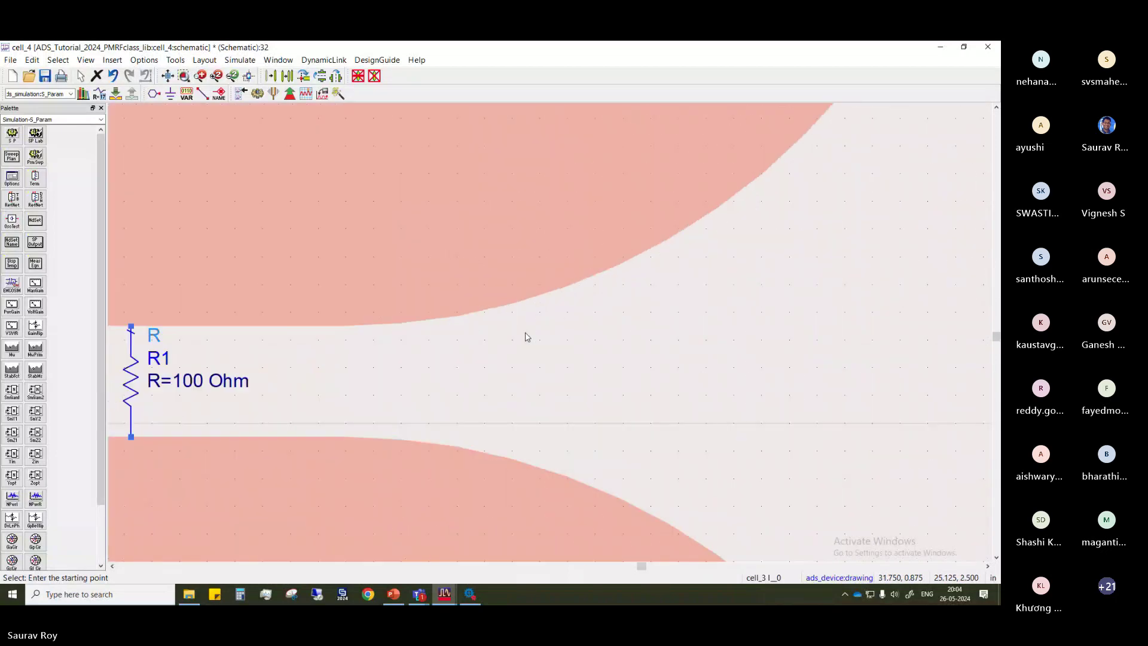
scroll(548, 333, down, 4)
drag(548, 333, 410, 450)
scroll(410, 450, down, 1)
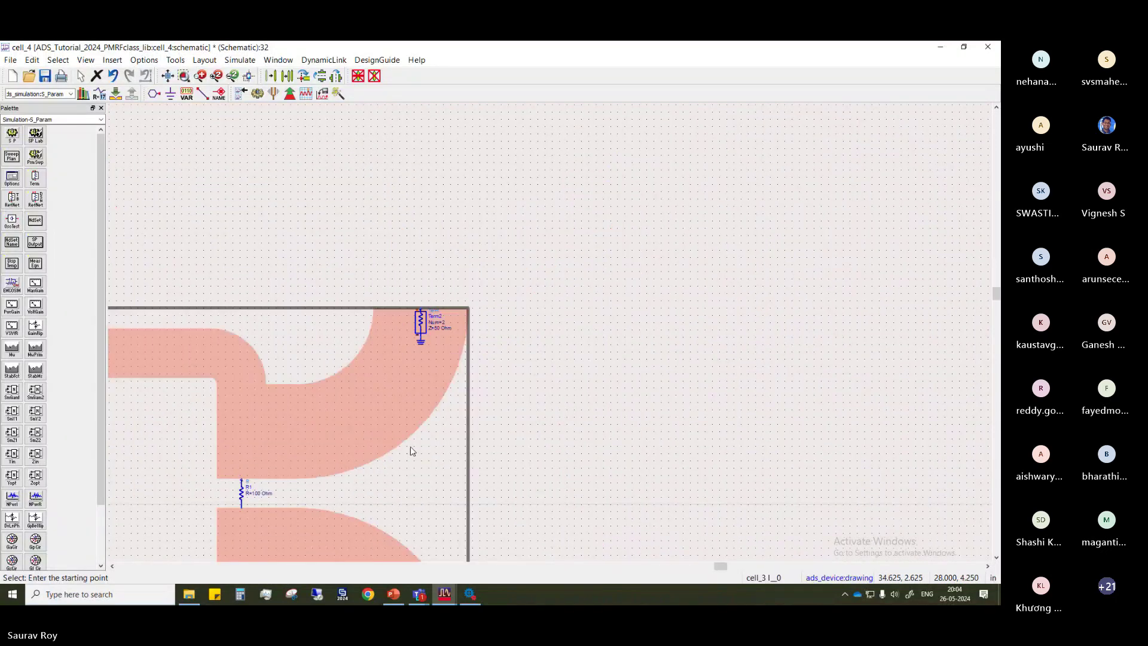
scroll(410, 445, up, 6)
drag(349, 341, 594, 294)
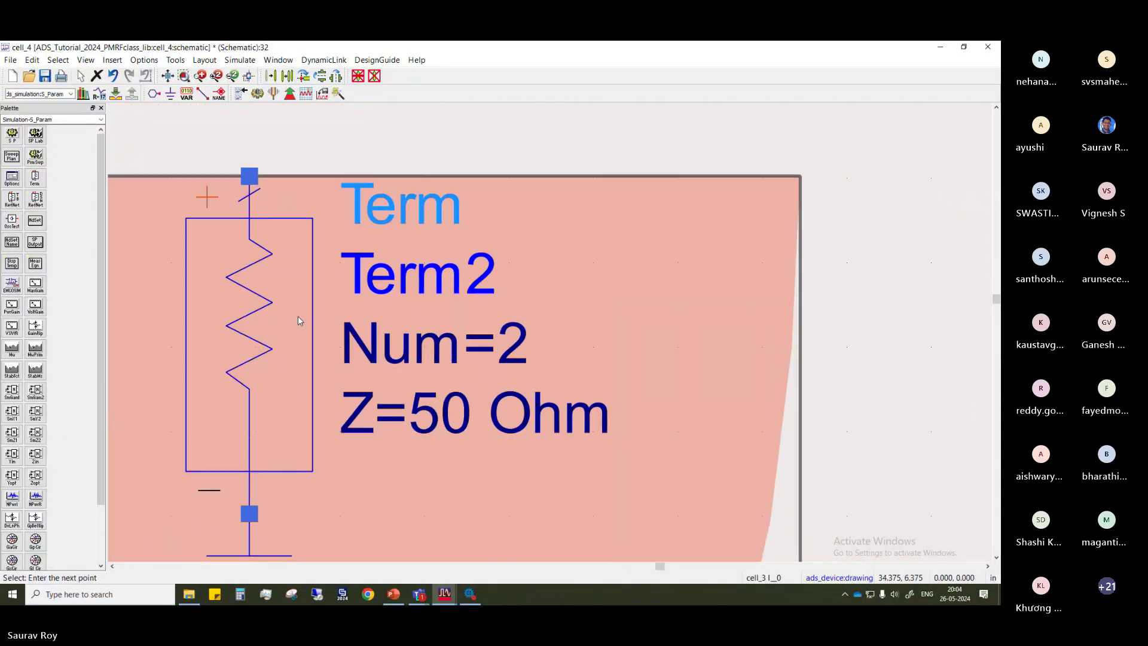
double_click(414, 307)
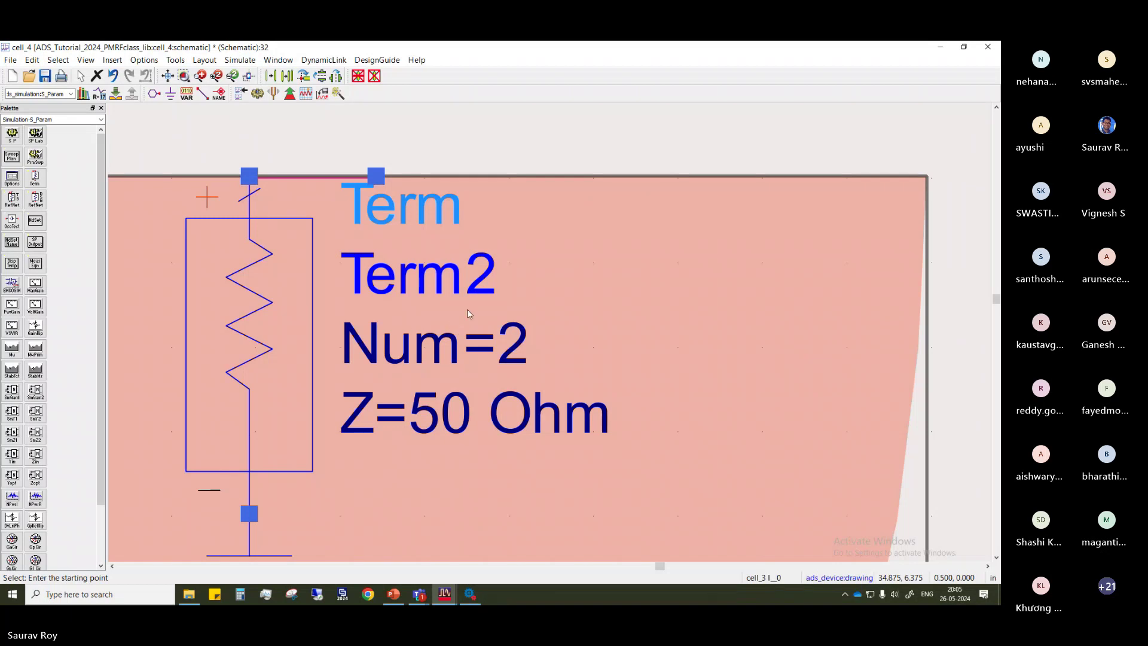
key(ctrl+z)
Move the upper output Term and its ground outward beyond the port's edge, keeping the Term wired to the symbol's pin
drag(486, 301, 609, 189)
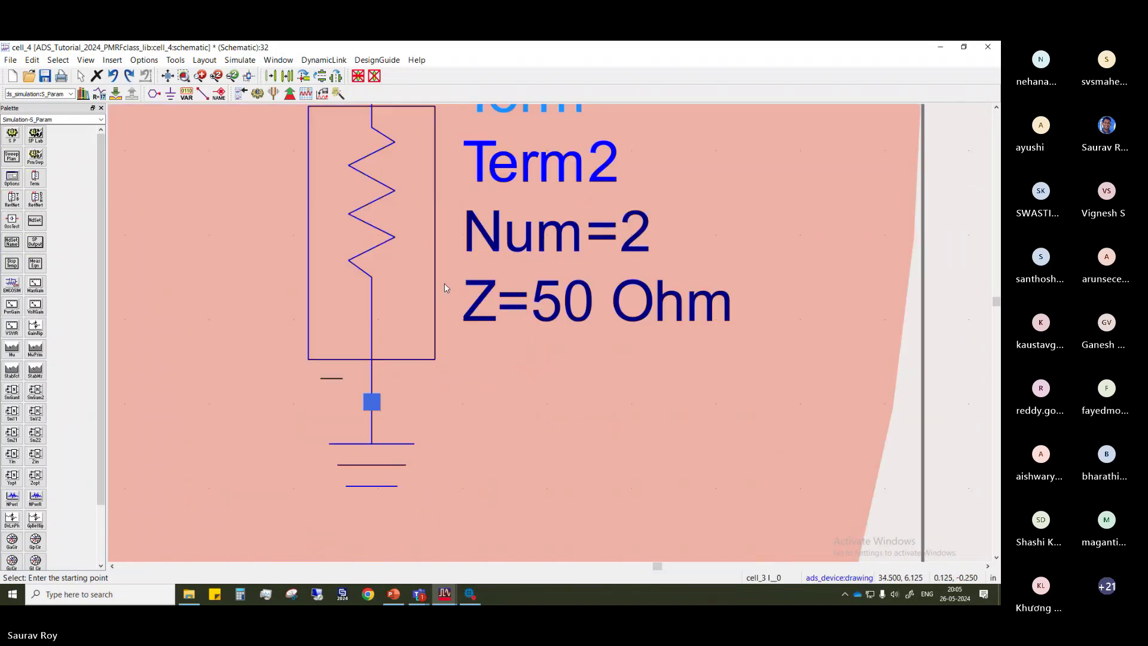
scroll(549, 331, down, 3)
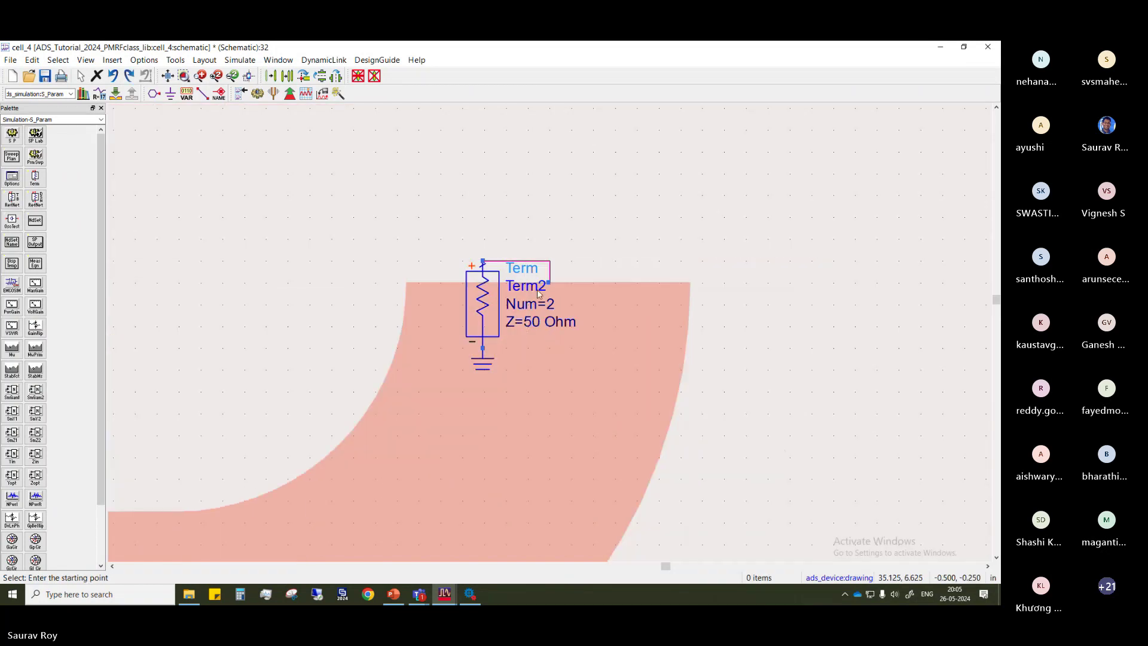
drag(475, 309, 722, 326)
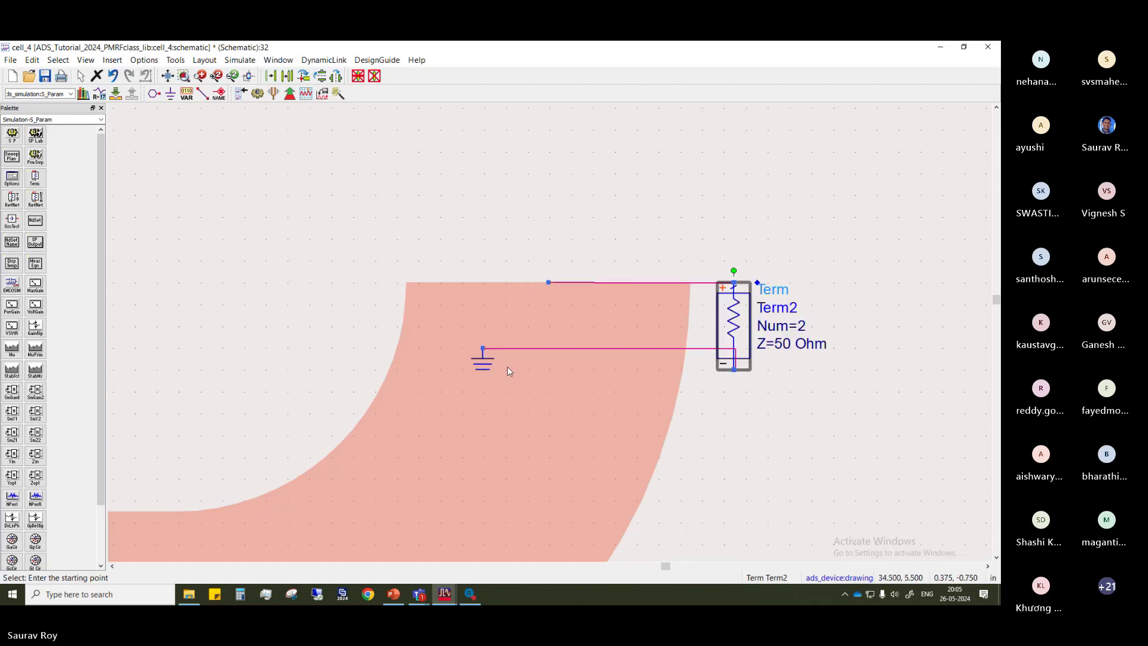
drag(476, 361, 755, 404)
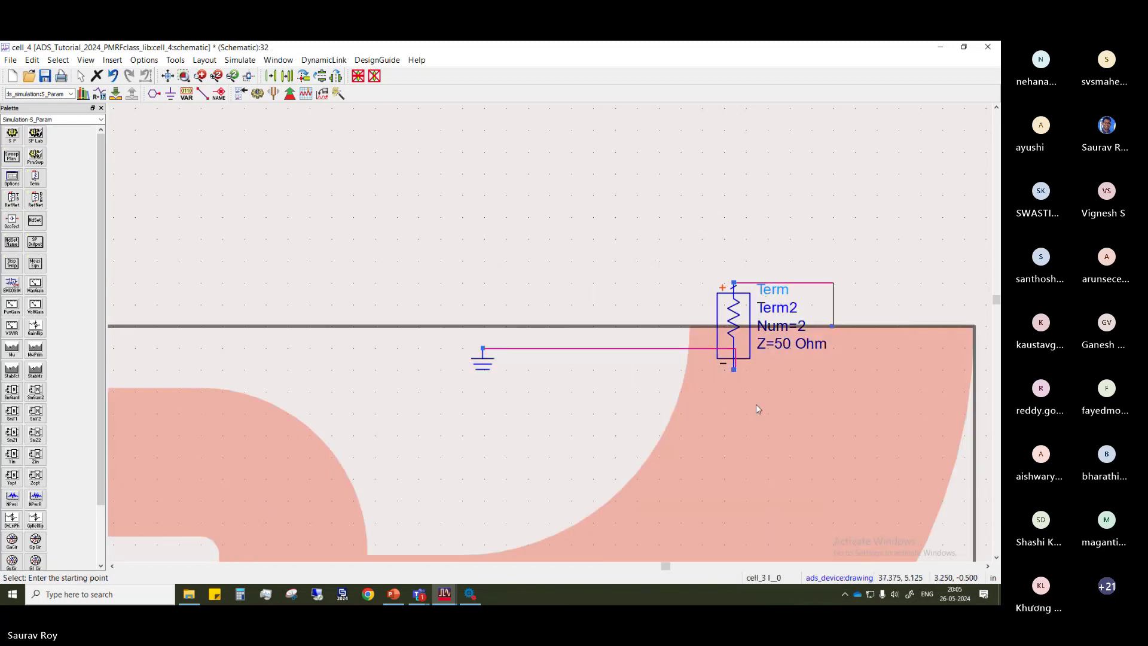
key(ctrl+z)
drag(496, 357, 737, 376)
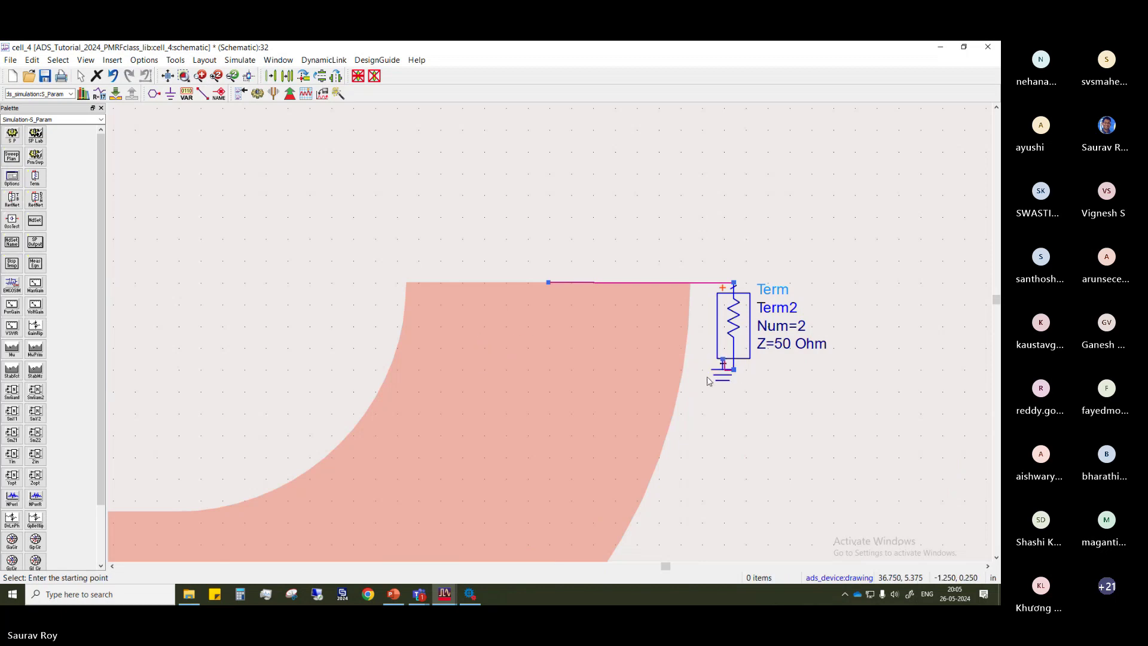
Move the lower output Term's ground directly beneath the Term, keeping it connected to the negative terminal
scroll(758, 256, down, 5)
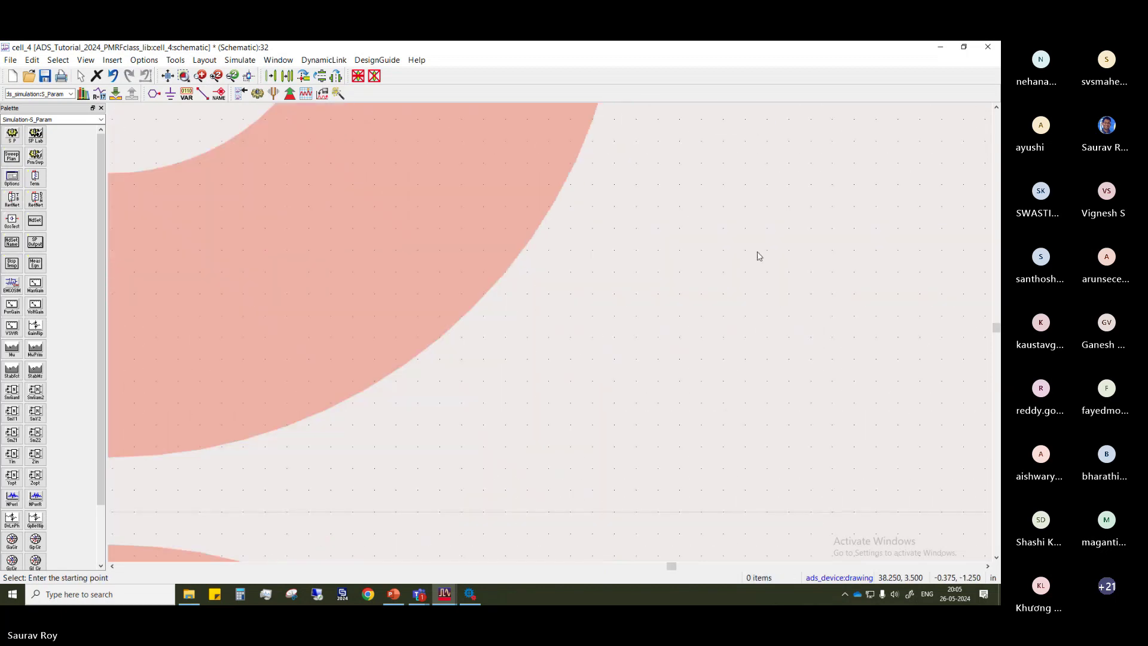
scroll(714, 411, down, 3)
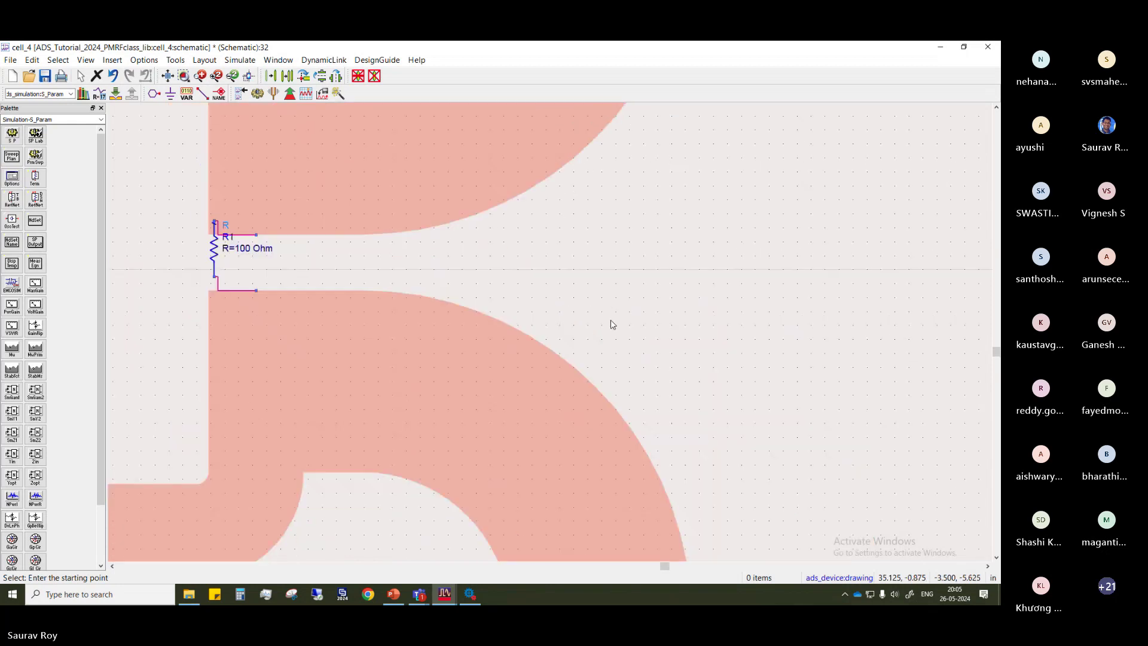
scroll(598, 359, down, 3)
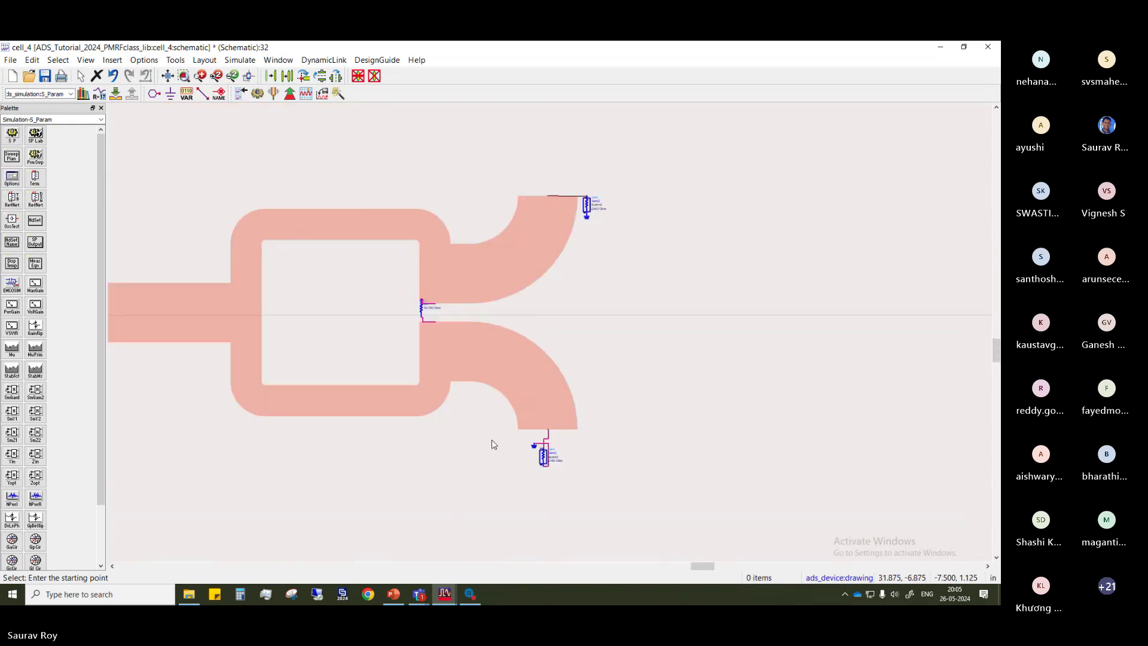
drag(535, 447, 550, 487)
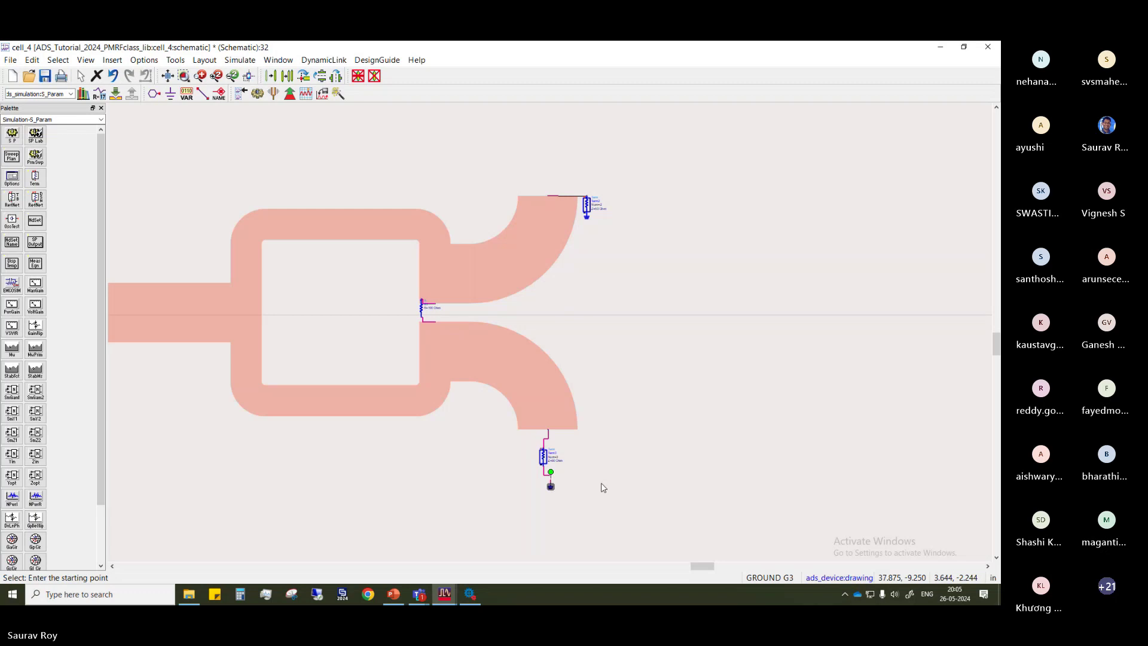
click(551, 485)
click(576, 448)
scroll(550, 454, up, 5)
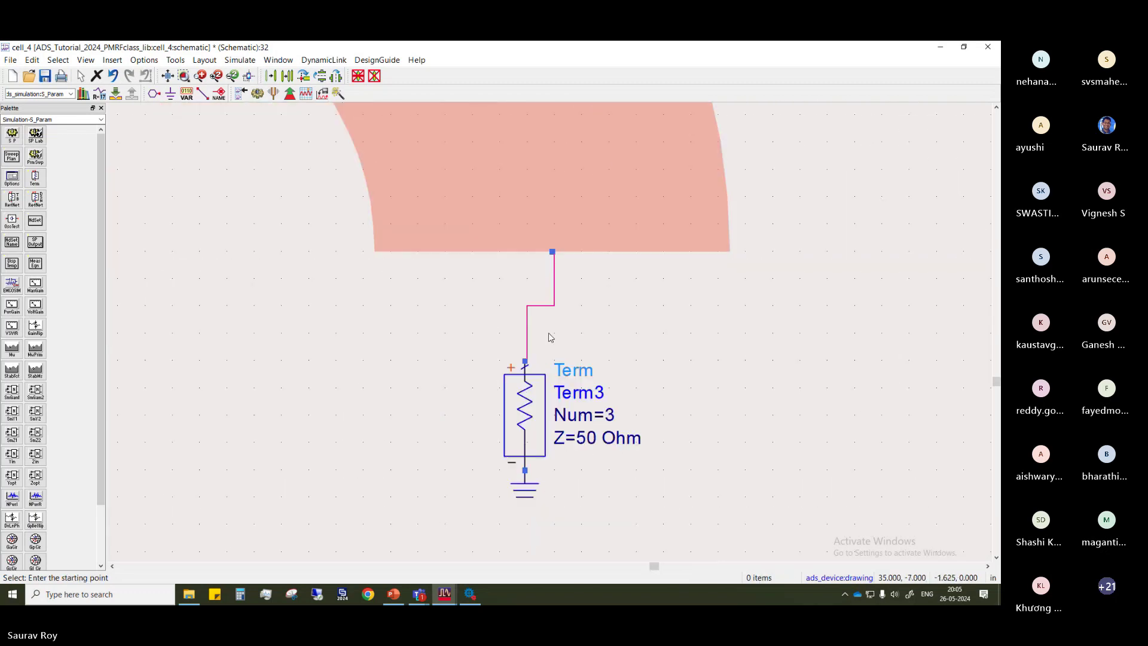
Shift the 100 Ohm isolation resistor slightly into the divider ring, keeping it wired to both arms
scroll(550, 338, down, 6)
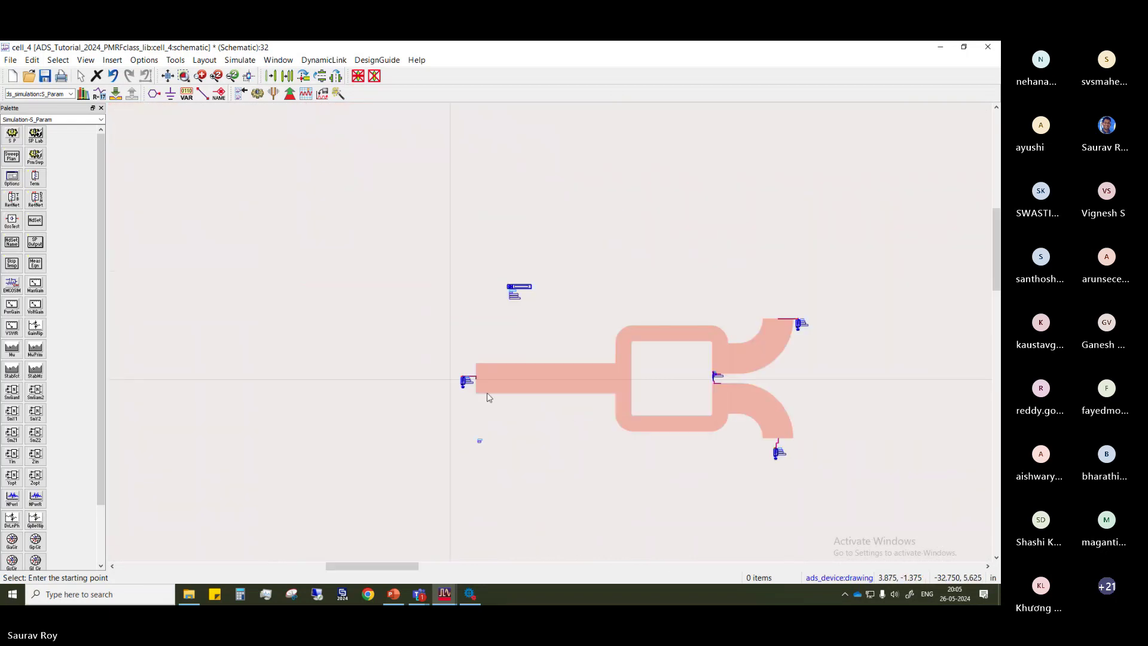
scroll(533, 332, up, 6)
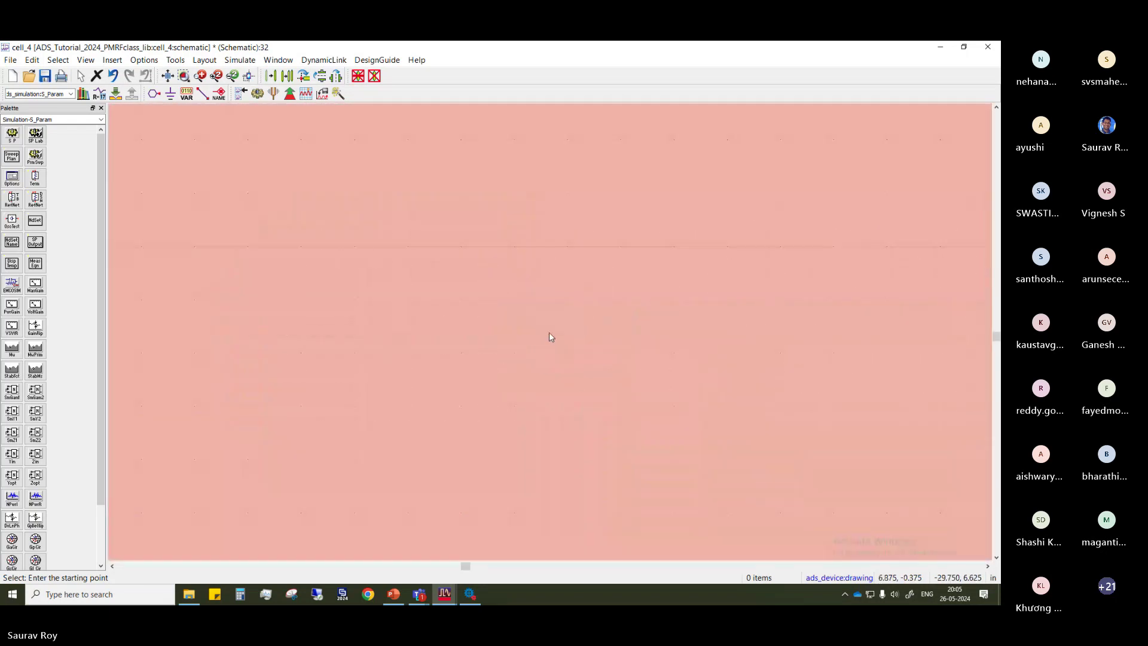
scroll(550, 334, down, 6)
scroll(547, 337, up, 3)
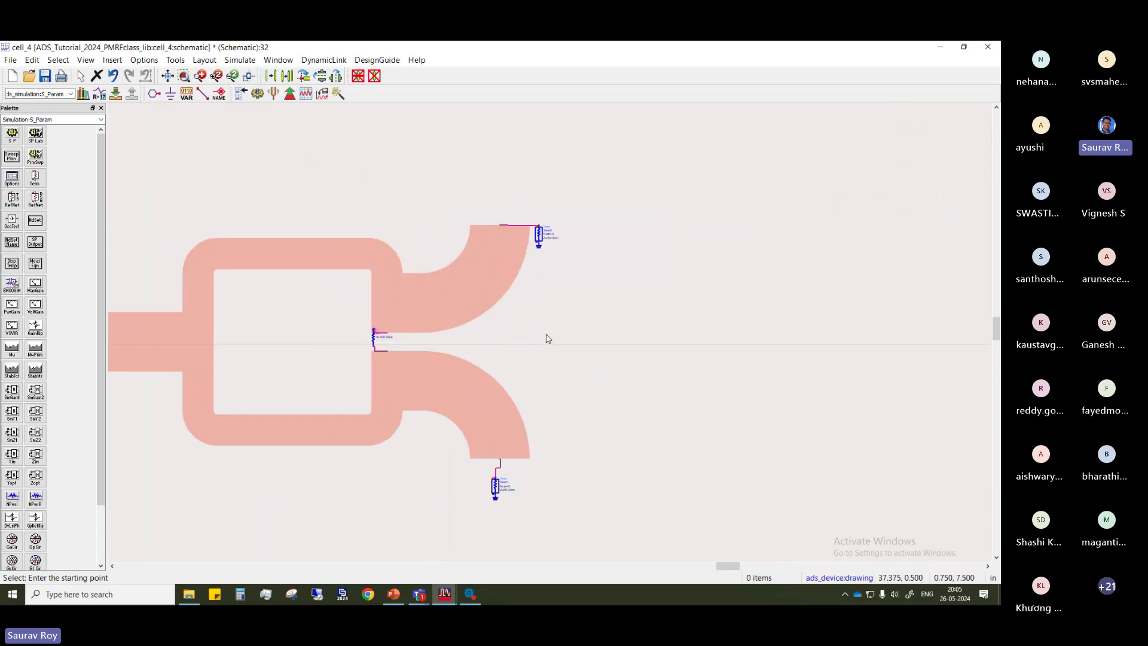
scroll(546, 338, up, 1)
drag(335, 338, 310, 343)
click(261, 328)
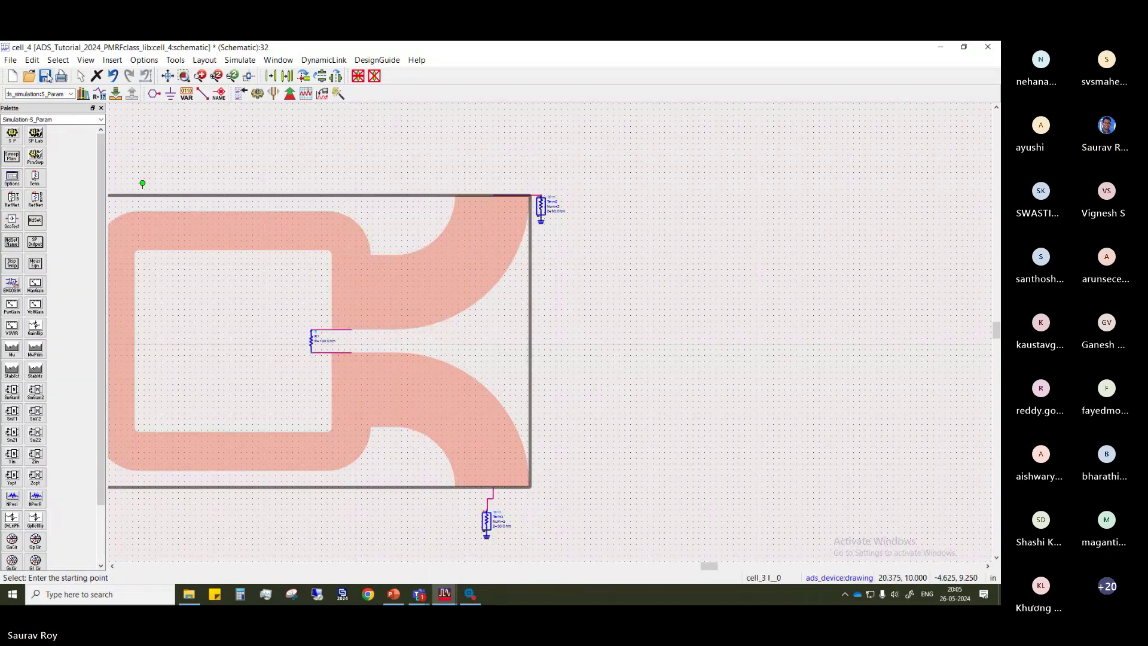
Save the cell_4 schematic, try to simulate it, and enlarge the error dialog to read it before dismissing it
click(44, 76)
click(257, 93)
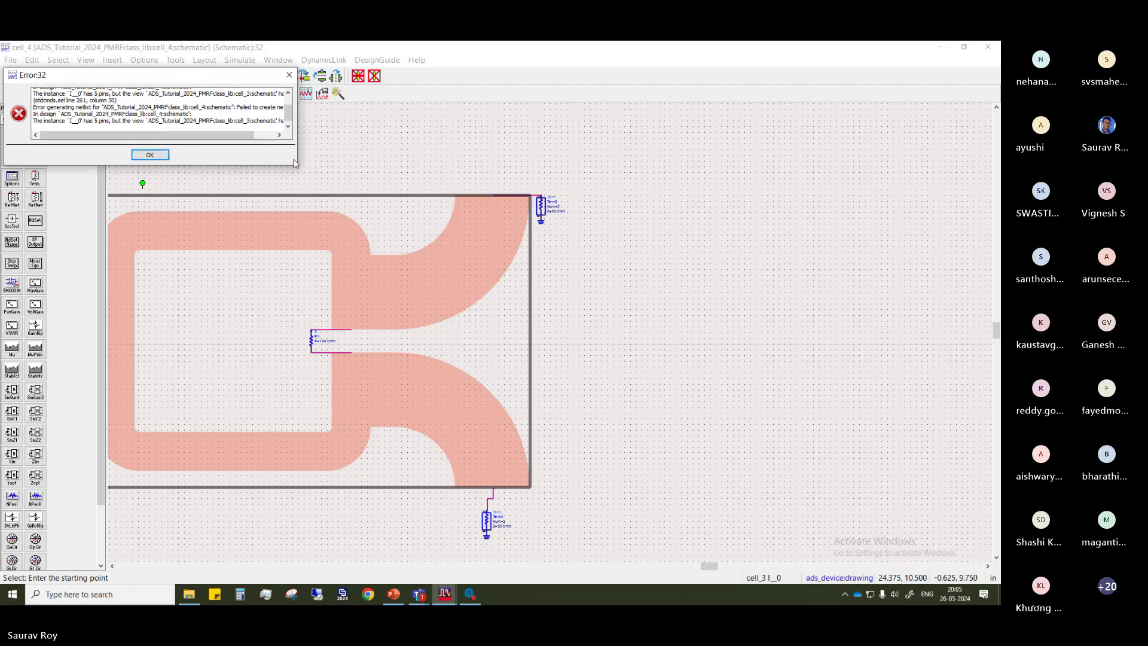
drag(293, 163, 544, 415)
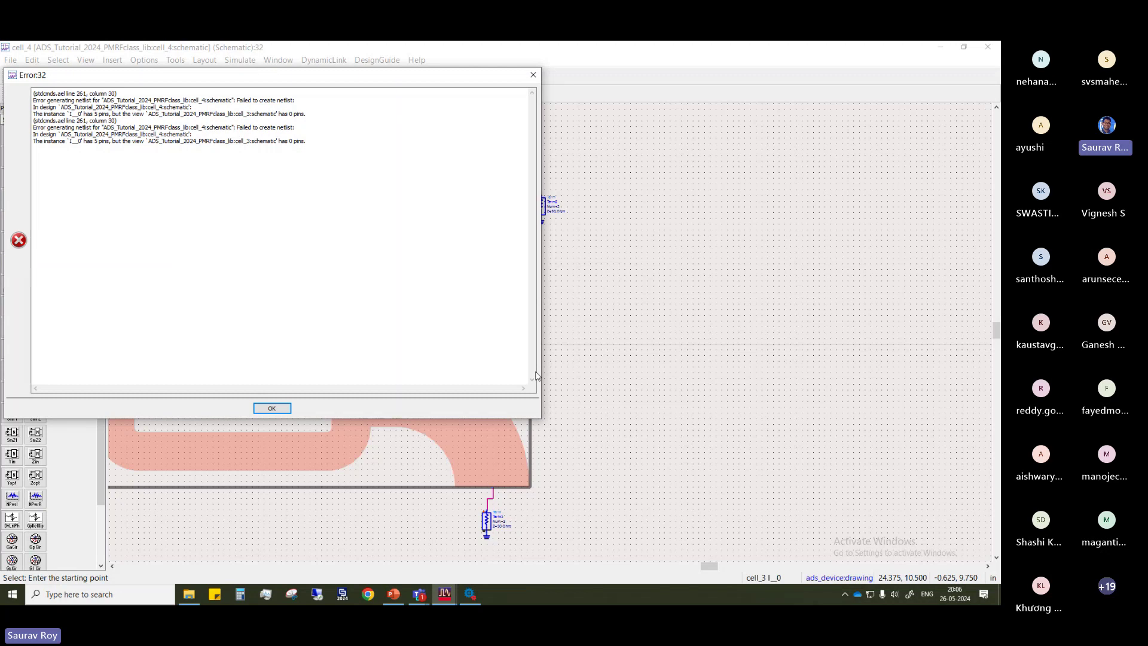
drag(281, 69, 530, 182)
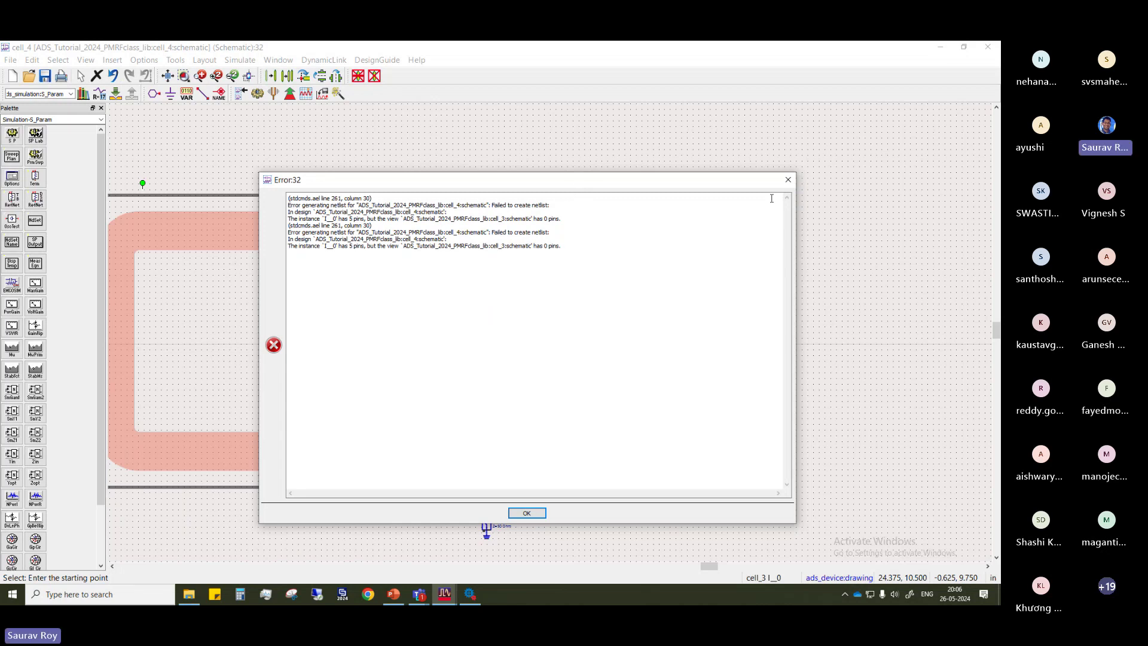
click(787, 179)
scroll(466, 313, up, 1)
scroll(544, 339, down, 3)
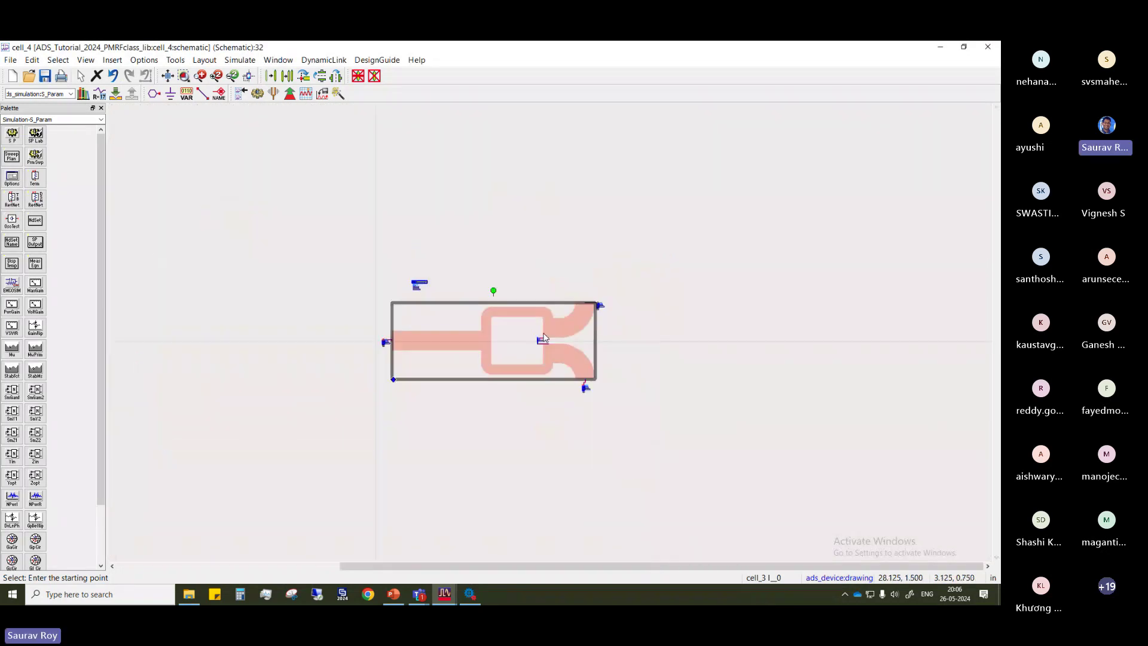
Close the cell_4 schematic and create an additional schematic view named schematic1 in cell_3 without a template
click(987, 46)
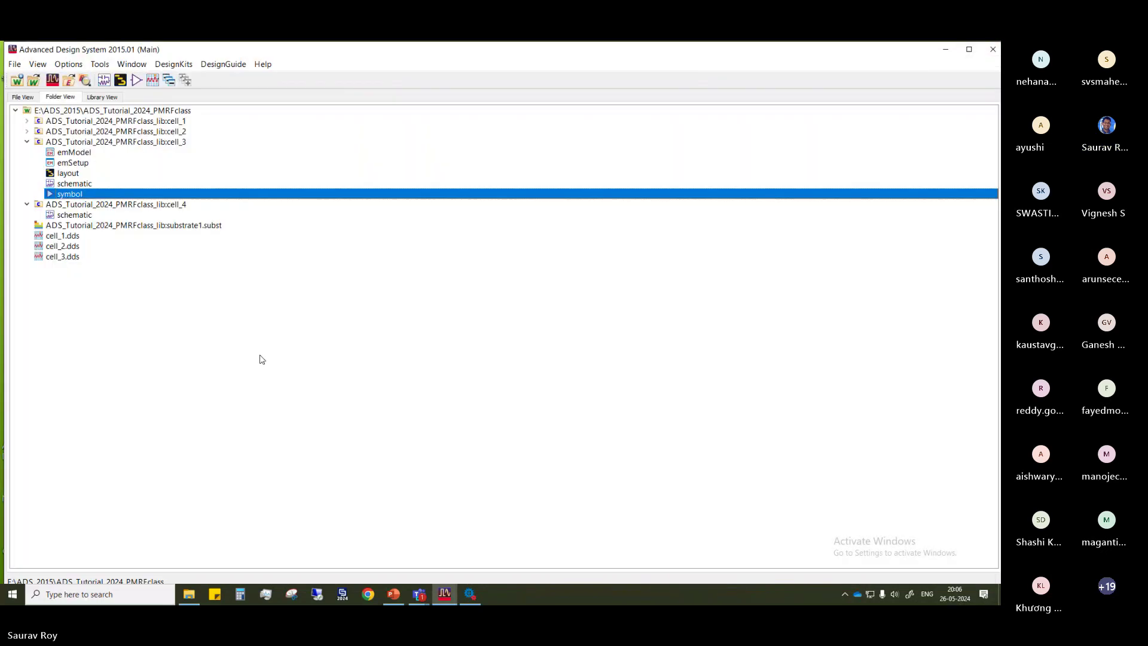
click(58, 139)
click(104, 80)
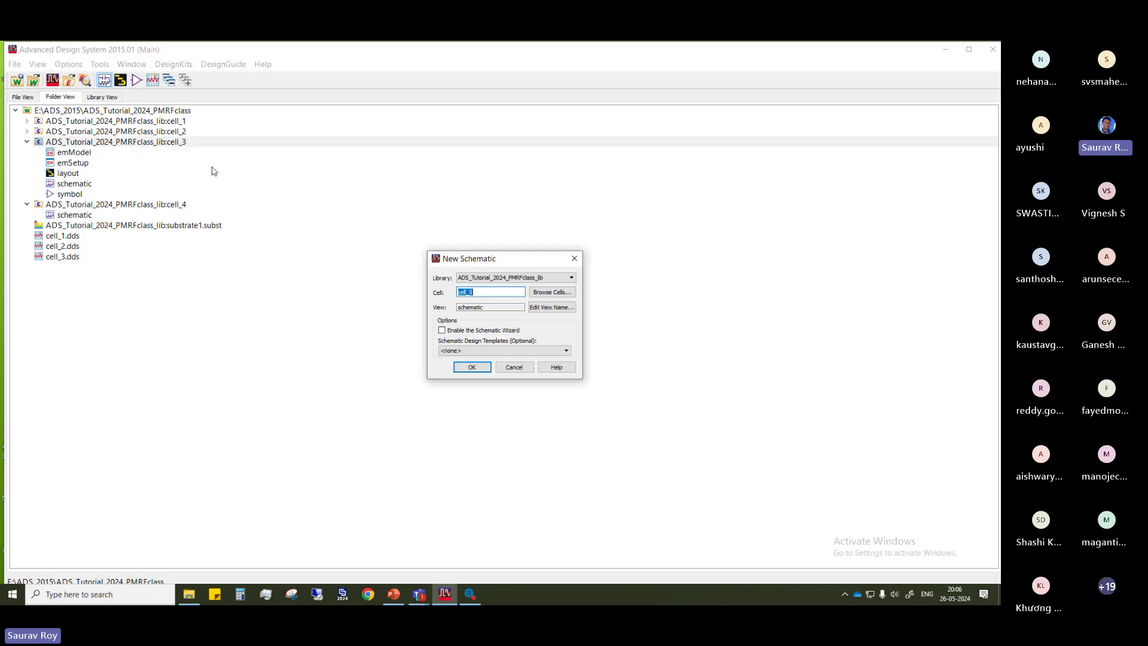
click(551, 291)
click(405, 312)
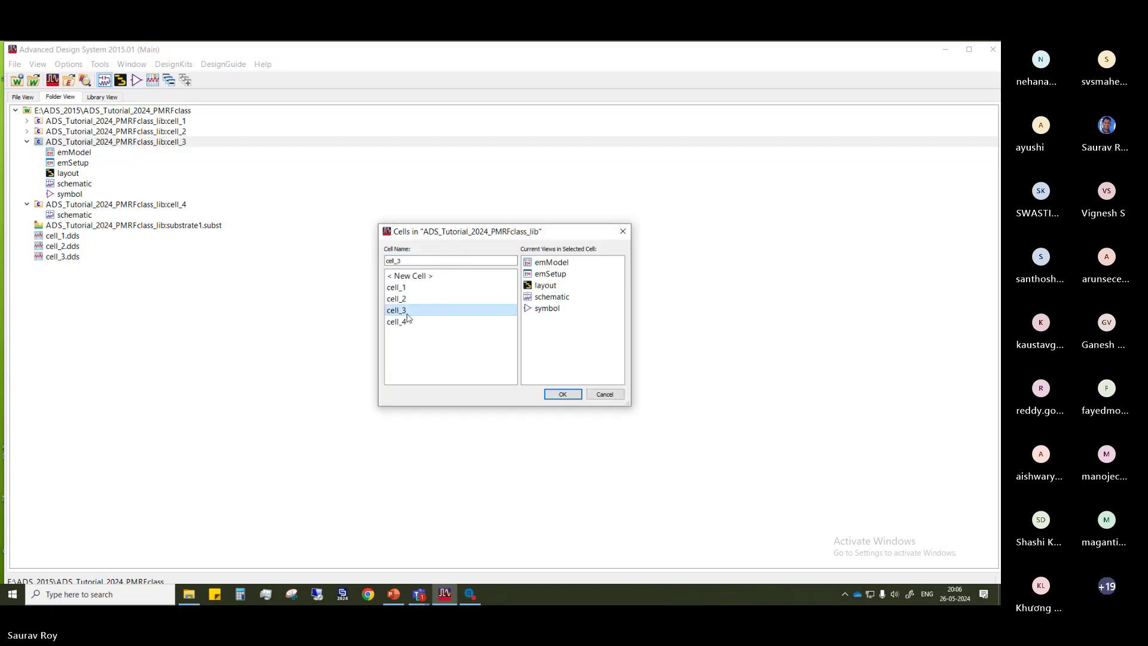
click(563, 394)
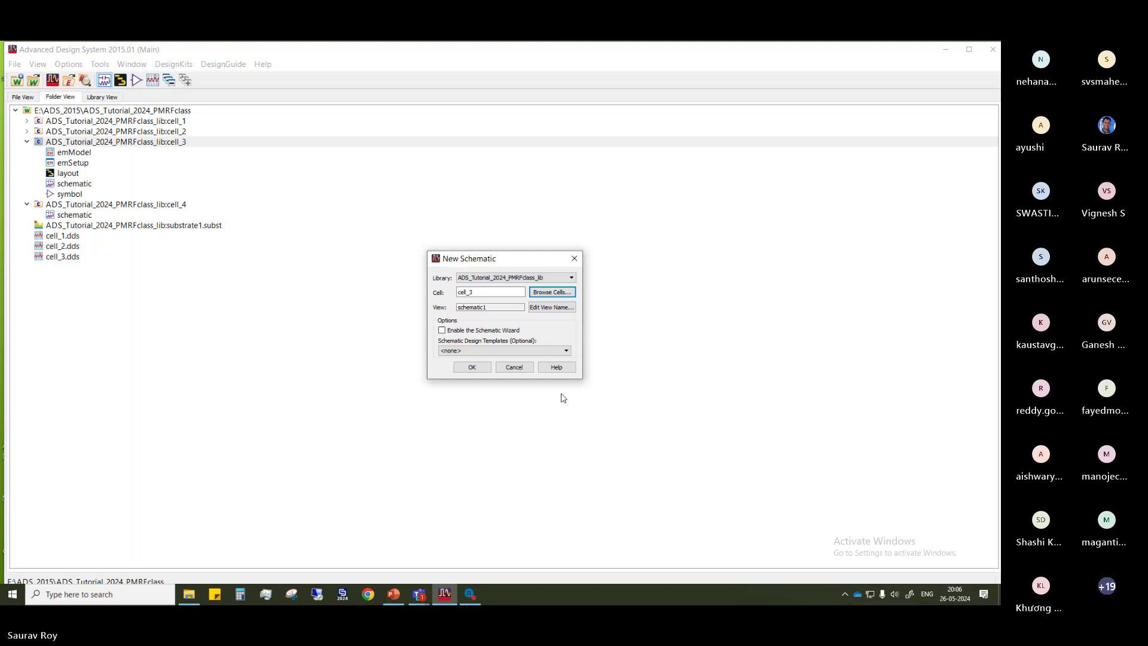
click(477, 370)
click(559, 351)
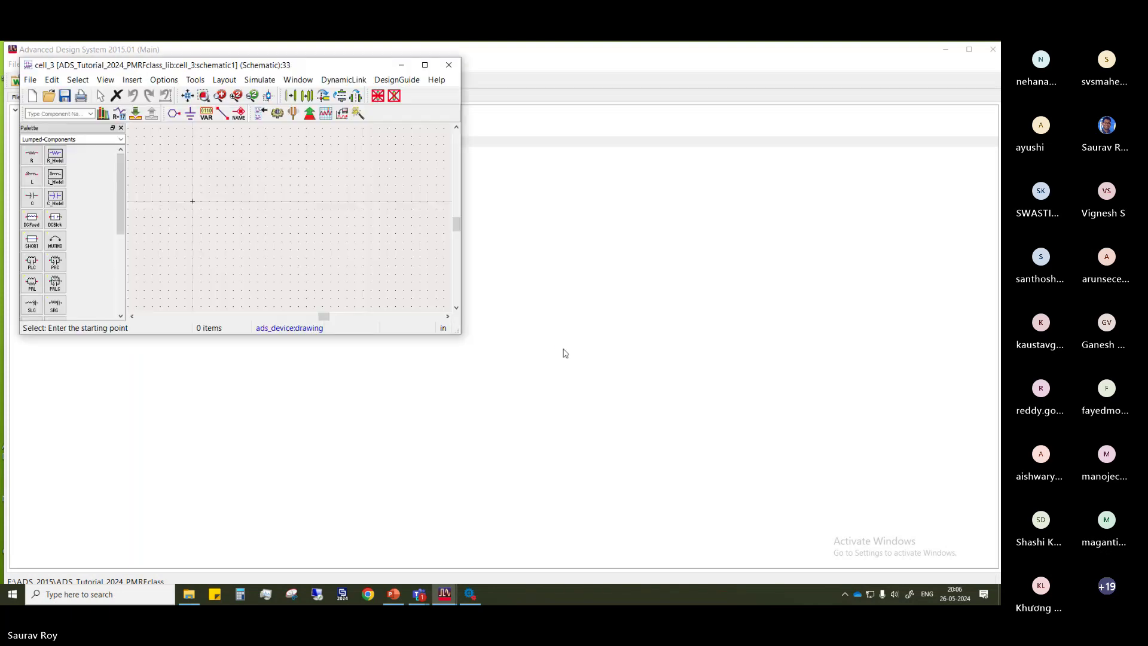
drag(502, 144, 562, 160)
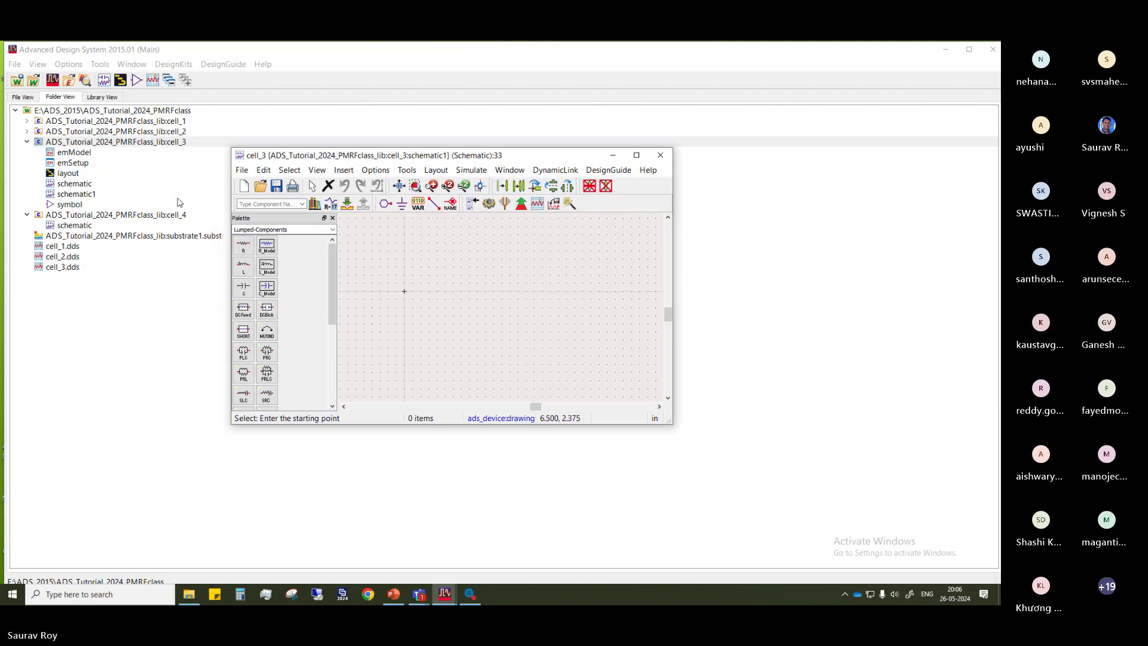
Place the cell_3 symbol near the origin of the schematic1 view and maximize its window
click(70, 204)
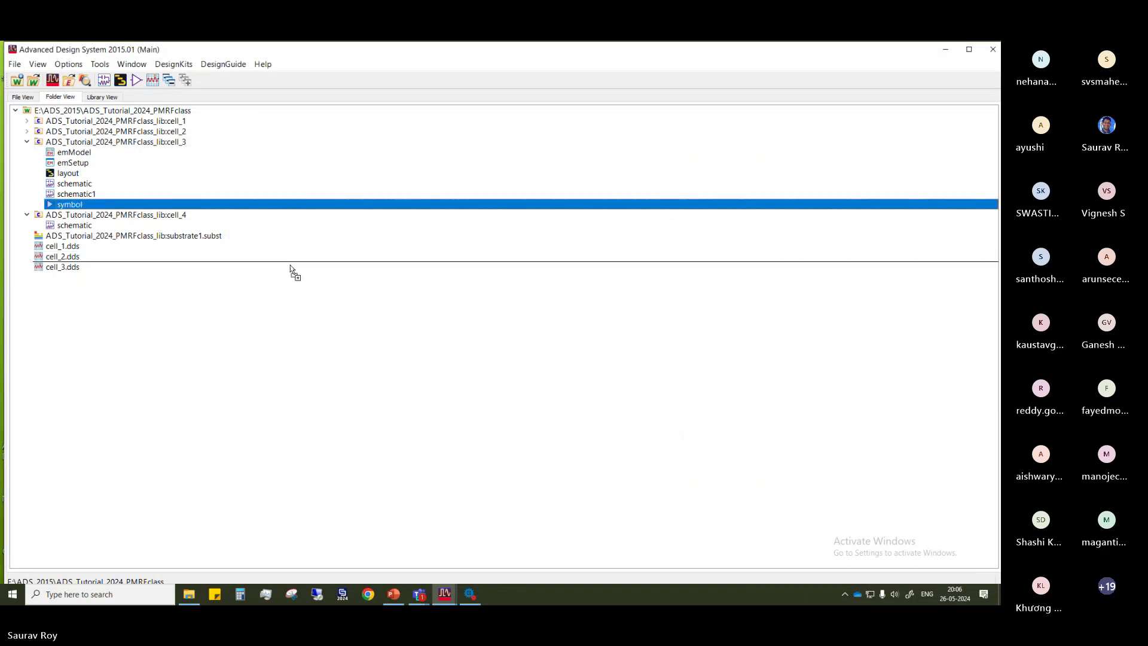
mouse_move(444, 594)
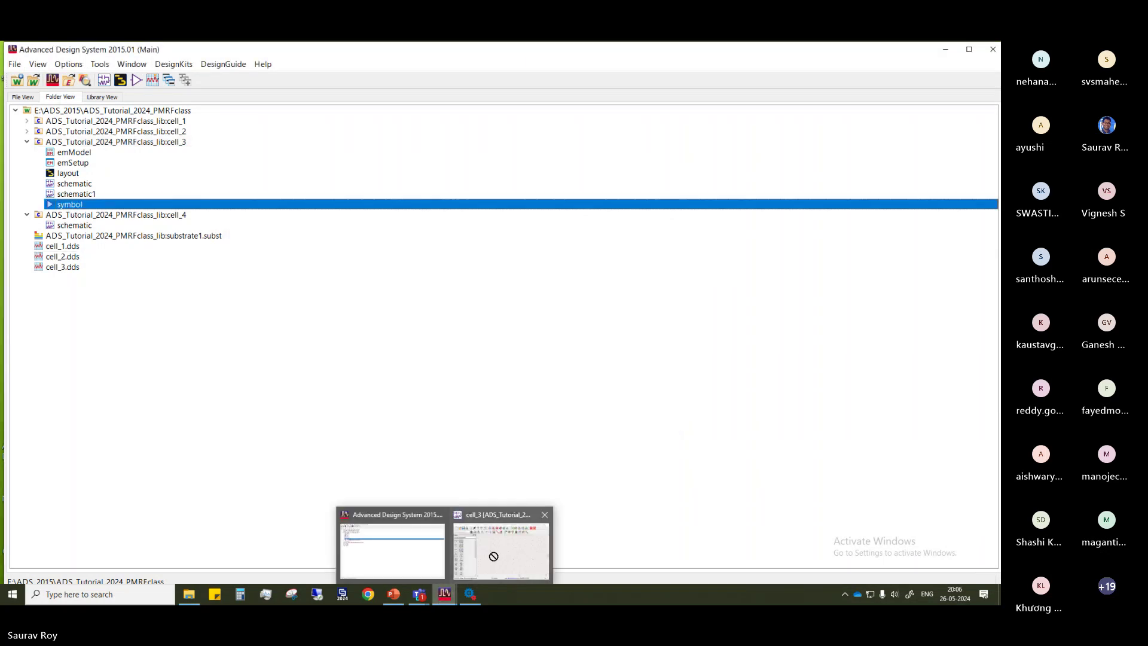
click(501, 541)
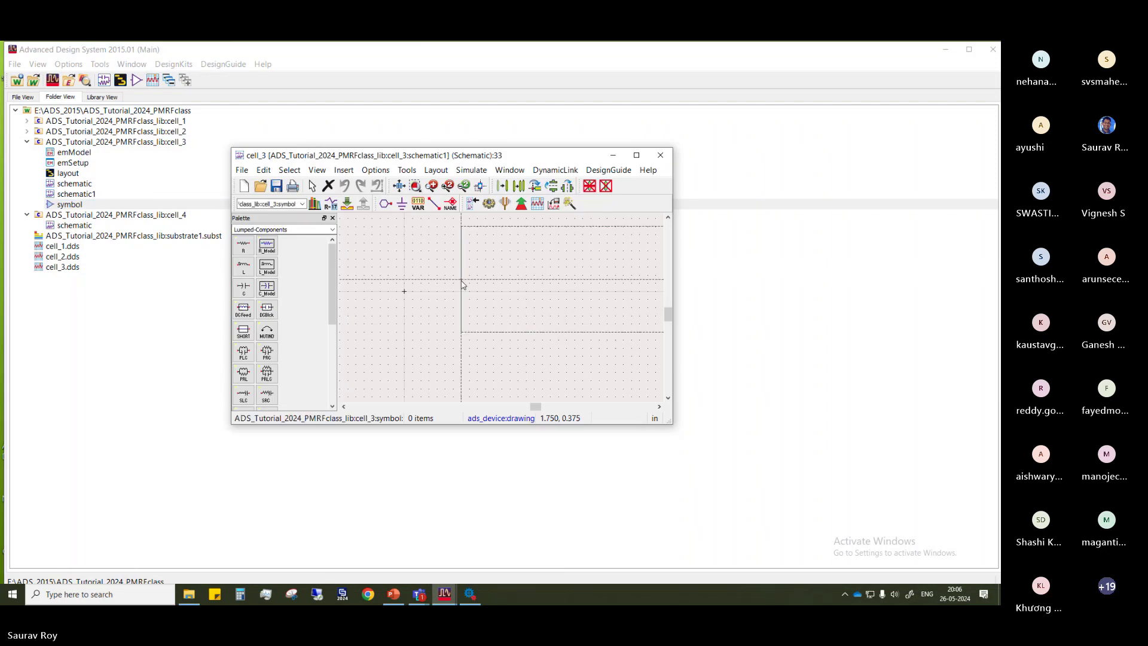
click(461, 281)
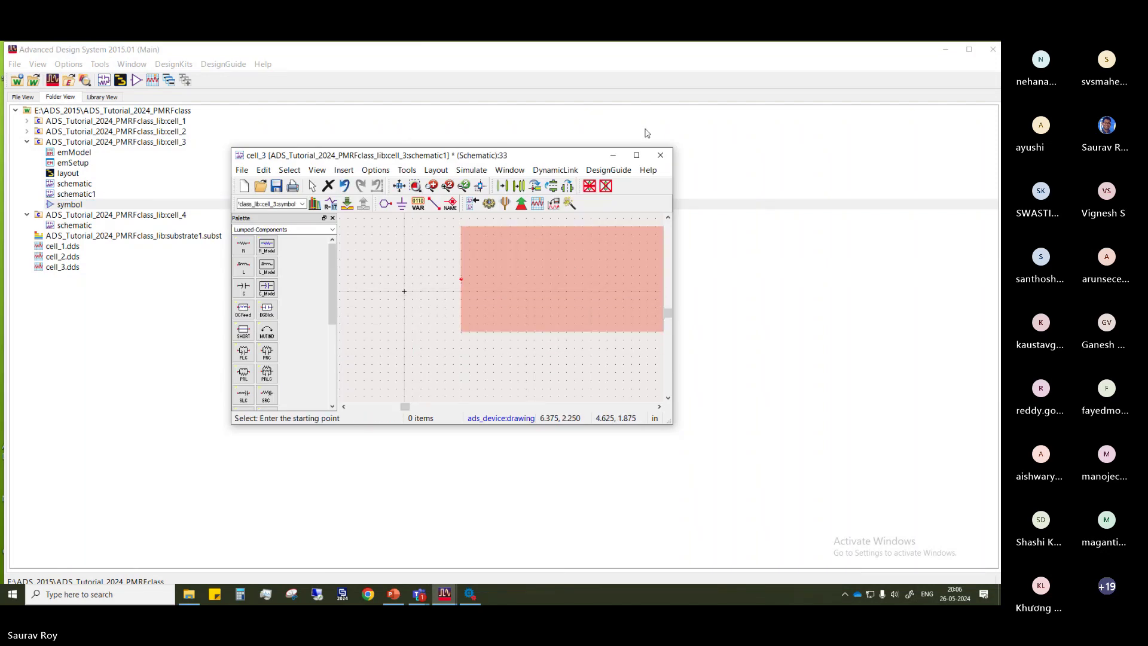
click(636, 155)
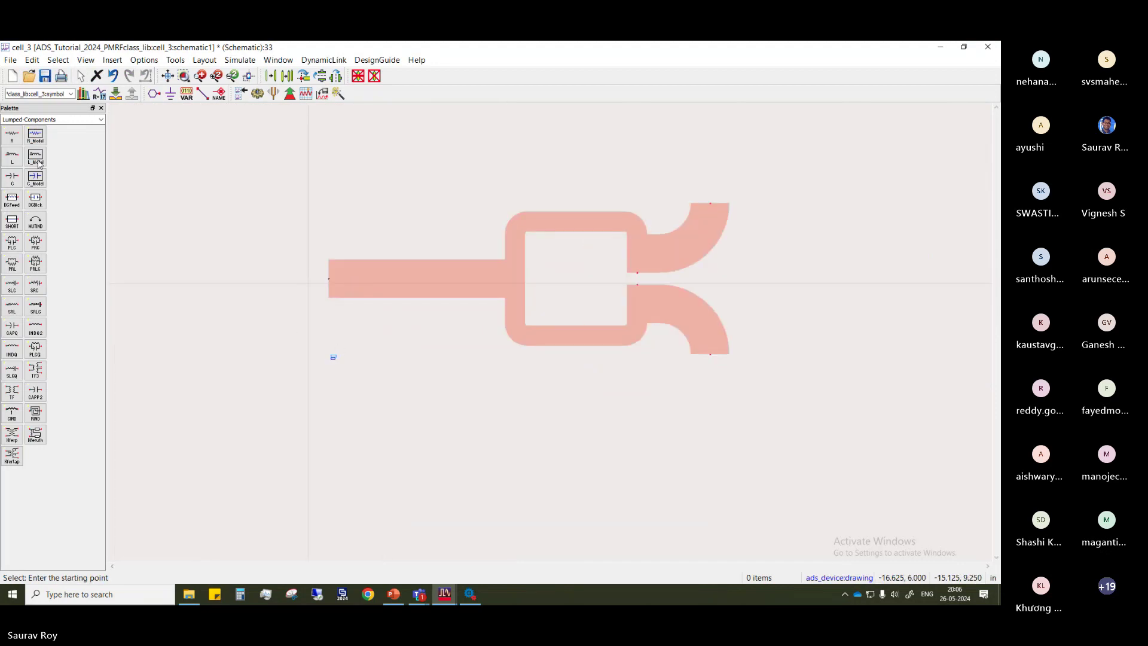
Place a 50 Ohm Term at the divider's input port and one at each of the two output arm ports
click(35, 119)
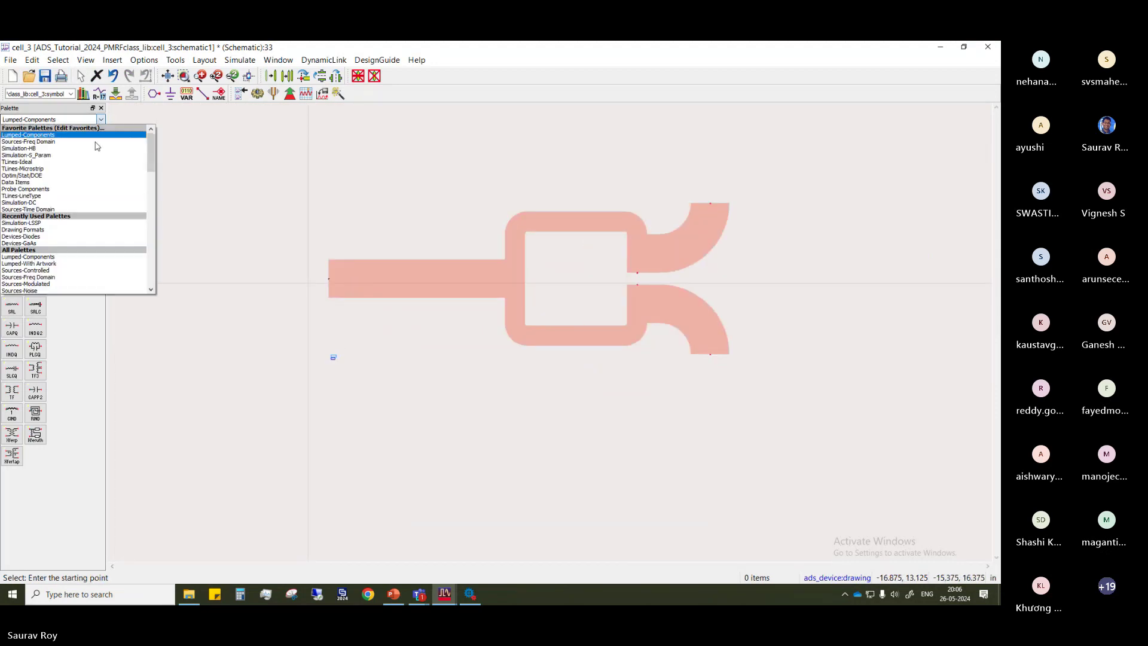
click(31, 157)
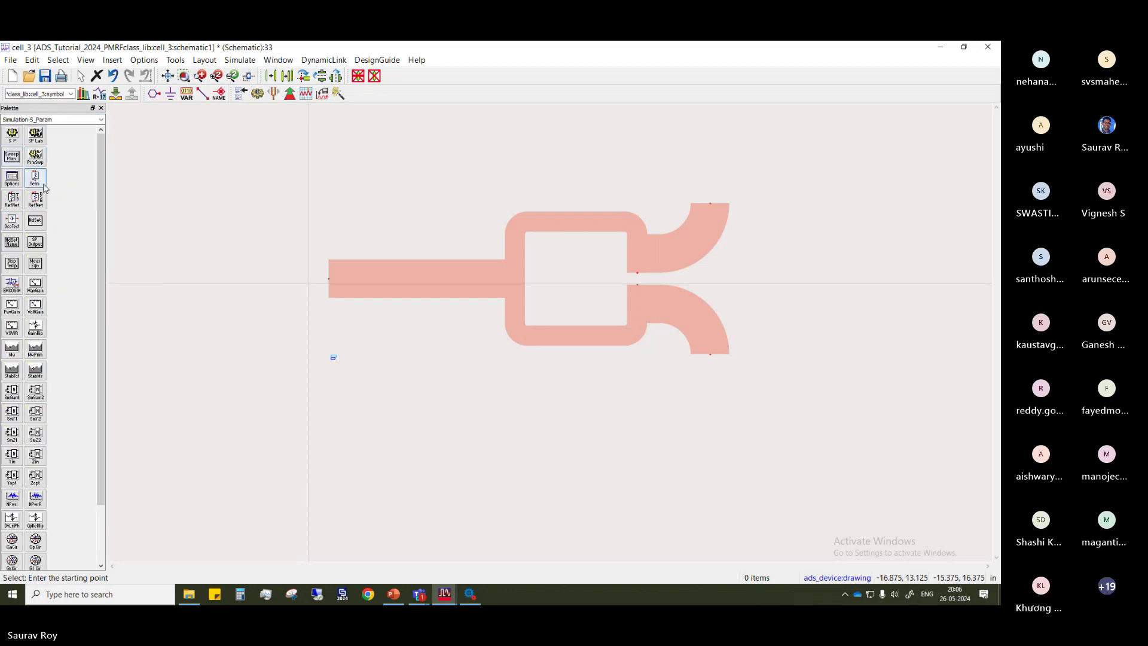
click(36, 177)
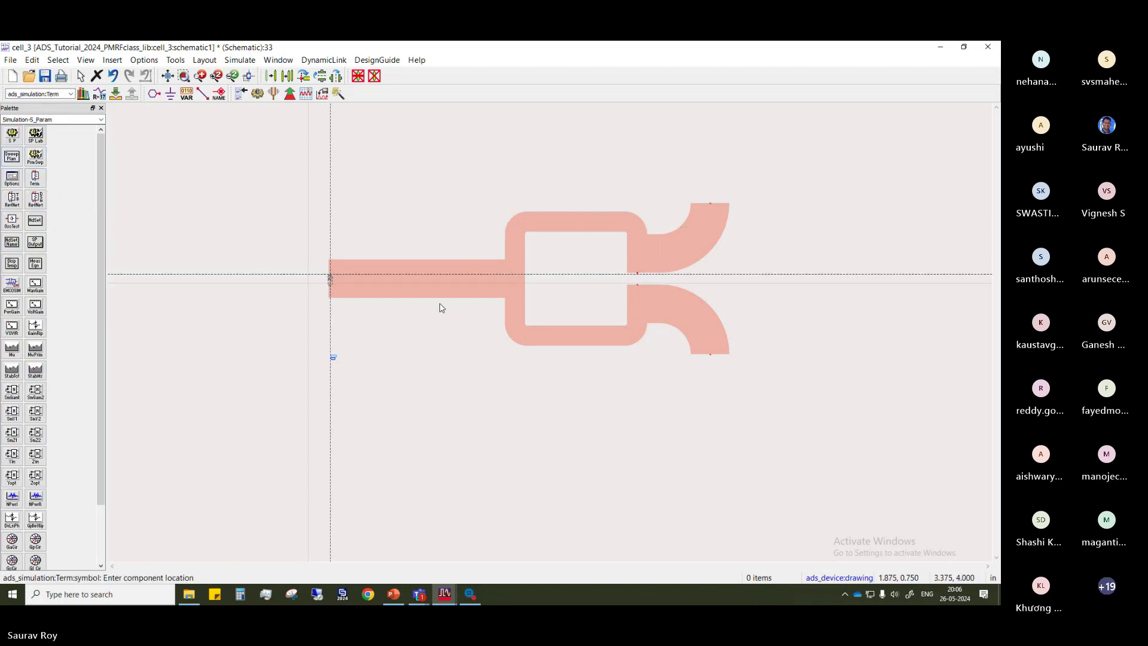
scroll(440, 307, up, 5)
click(541, 359)
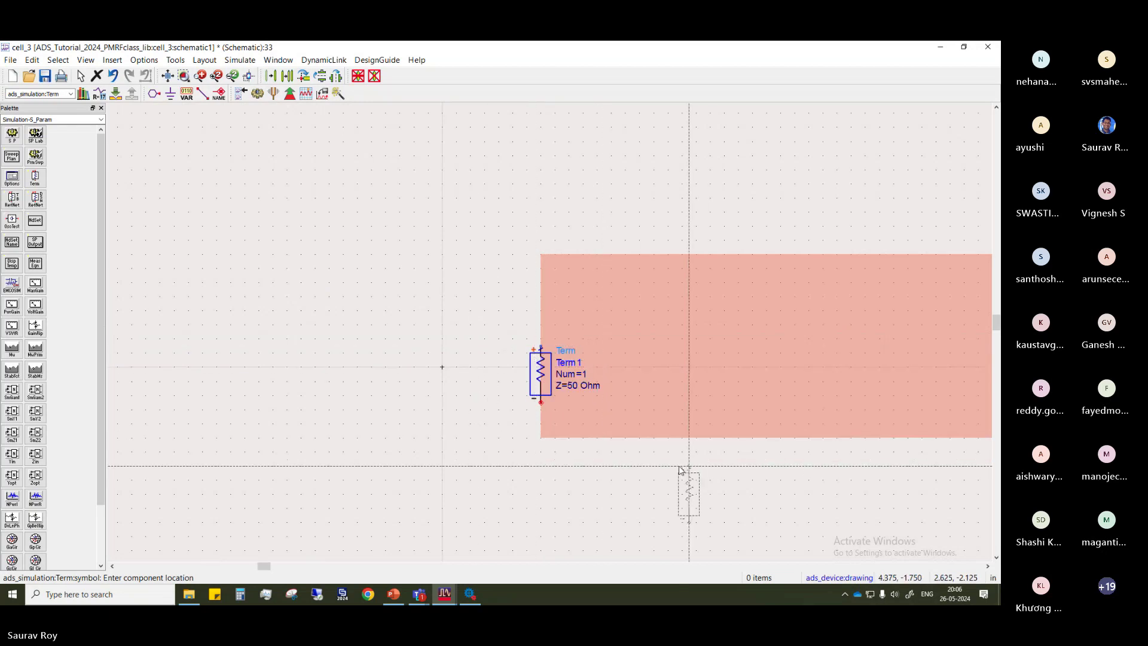
scroll(679, 467, down, 5)
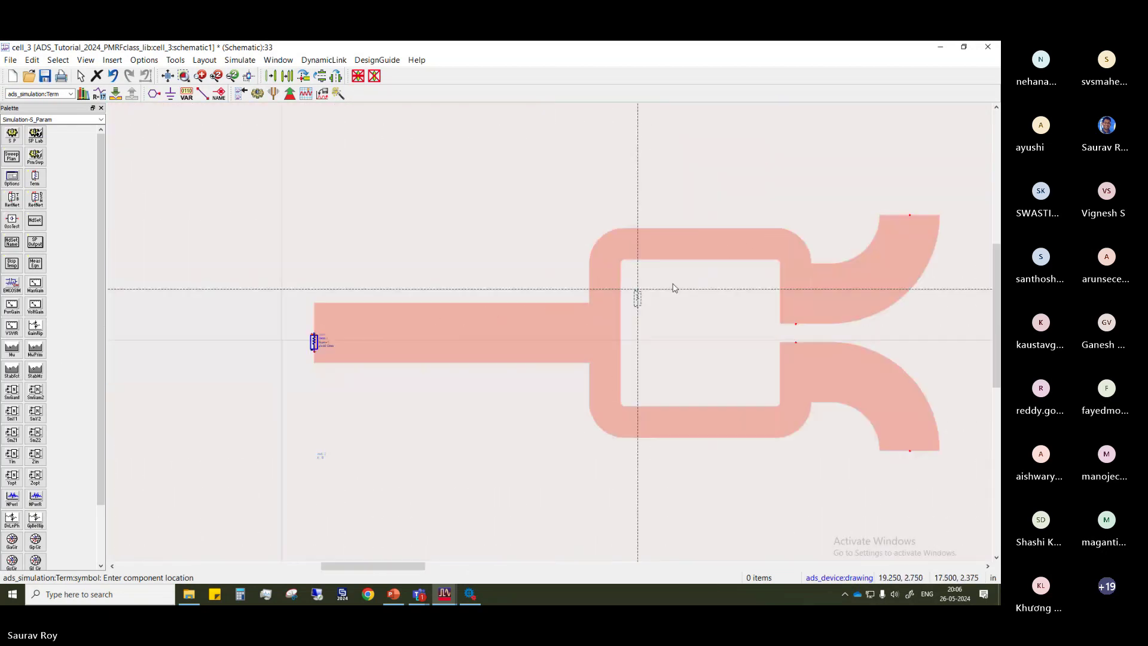
scroll(673, 287, down, 4)
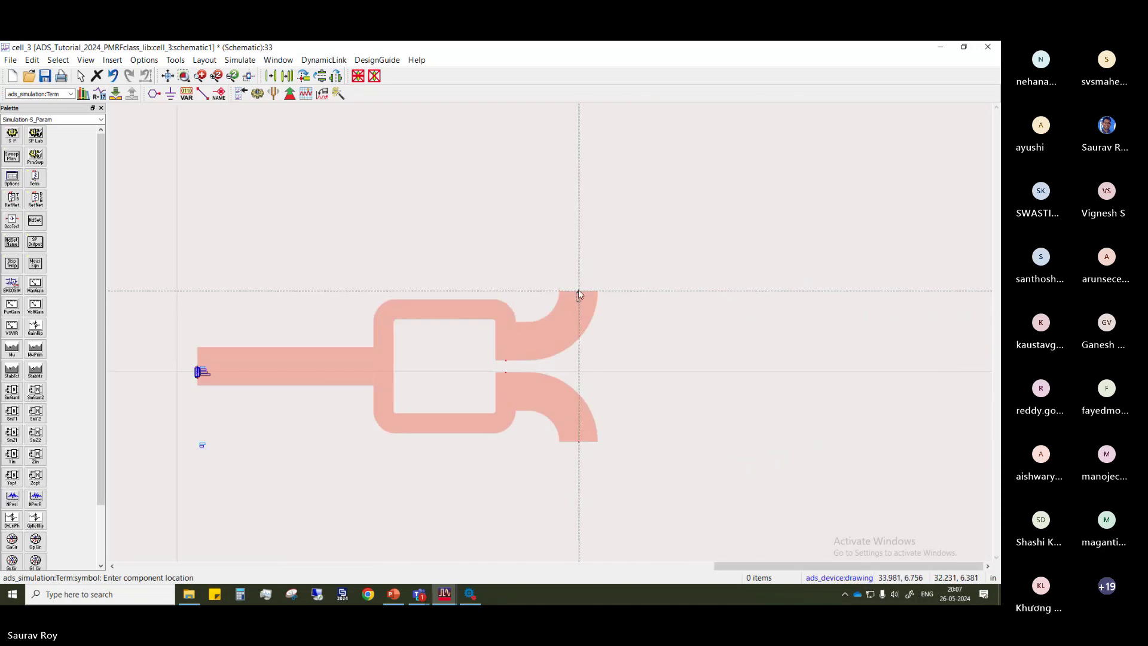
click(578, 293)
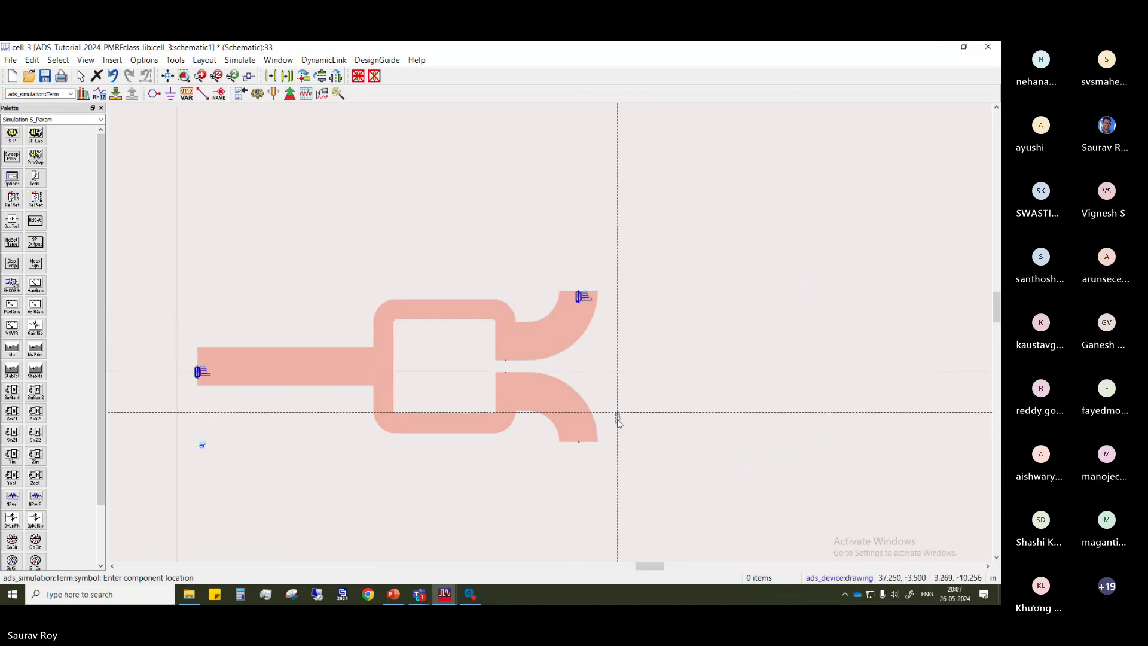
click(578, 444)
key(Escape)
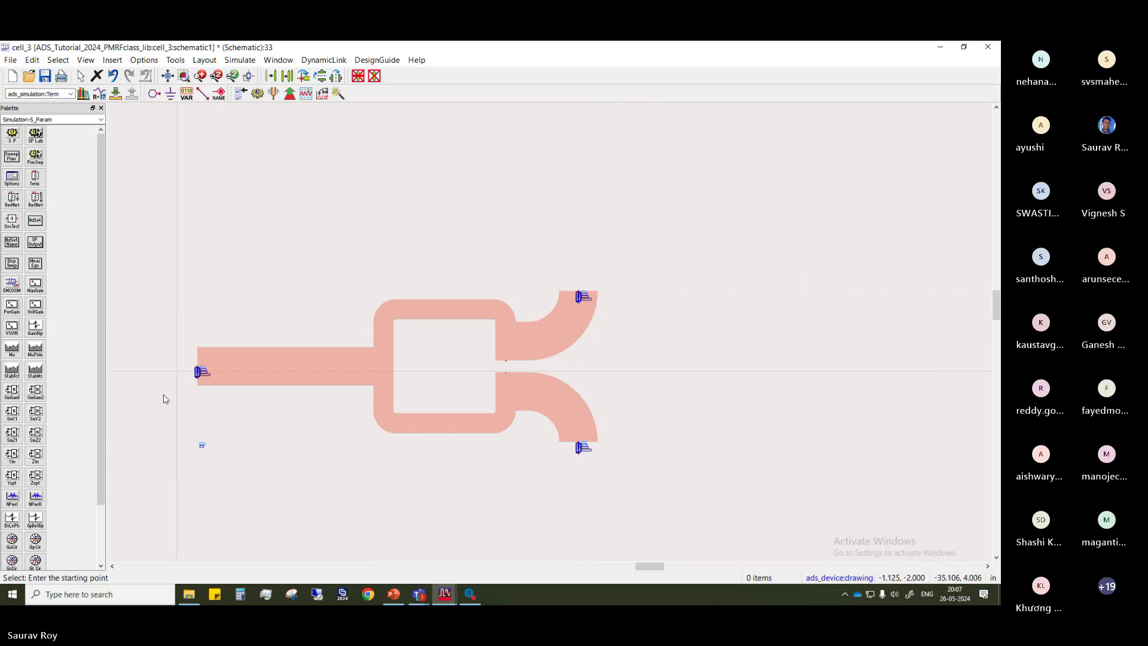
Shift the input Term away from the feed line, keeping it wired to the port, and ground its negative terminal
scroll(202, 371, up, 6)
drag(519, 321, 464, 320)
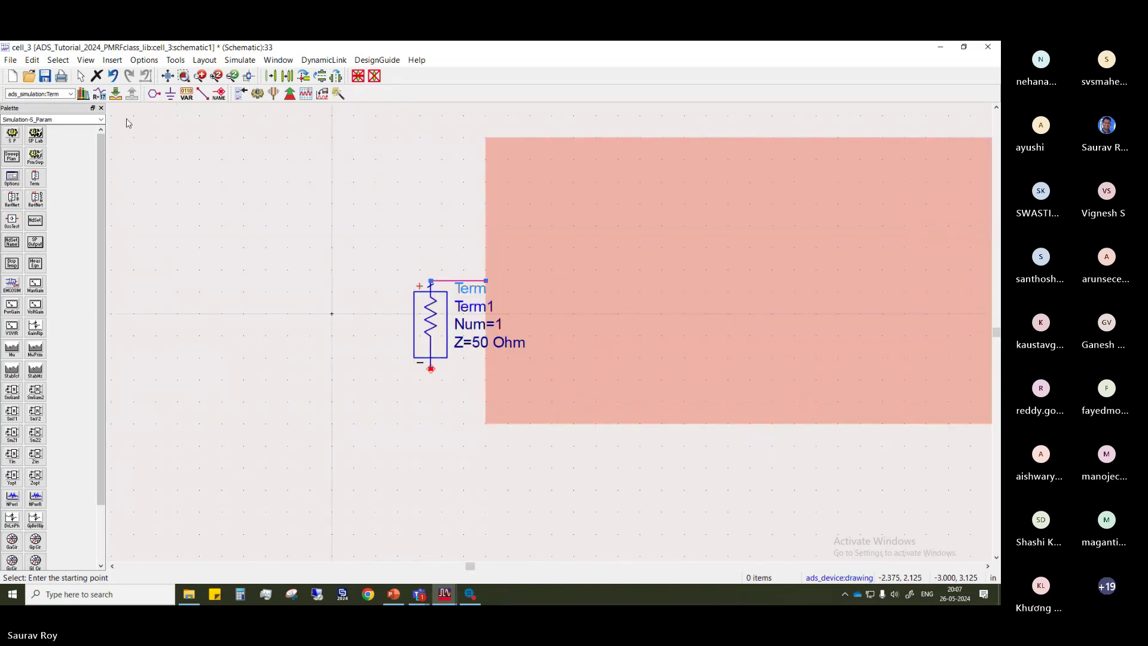
click(171, 93)
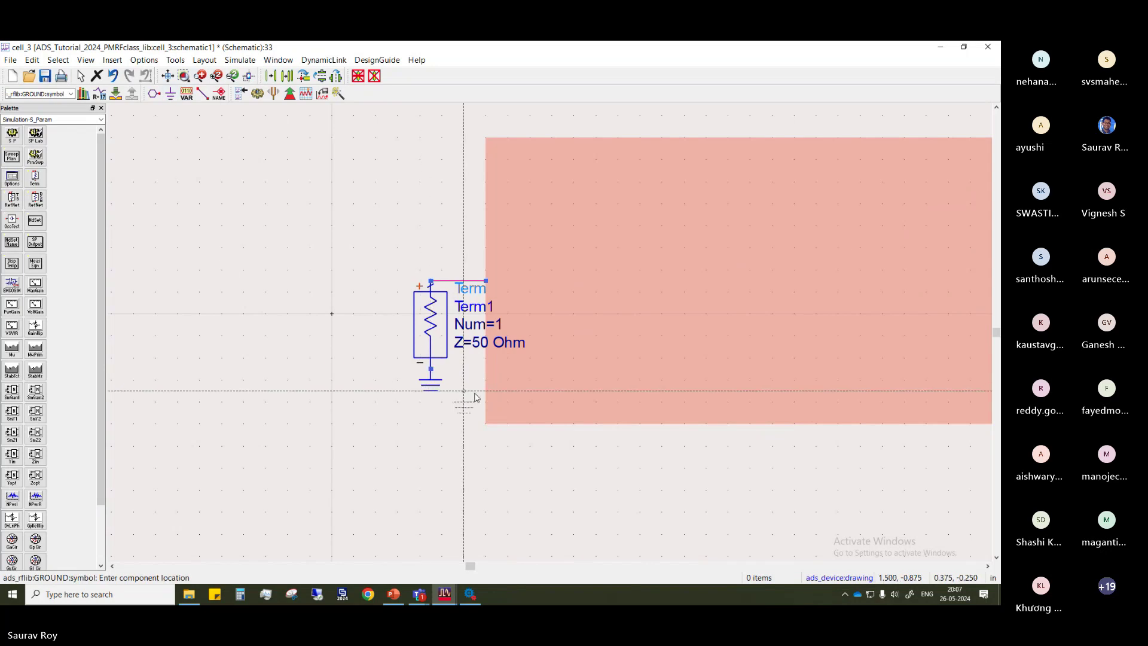
Ground both output Terms and shift the upper arm's Term with its ground just outside the arm, keeping it wired to the port
scroll(478, 358, right, 5)
scroll(546, 334, down, 3)
scroll(565, 311, down, 3)
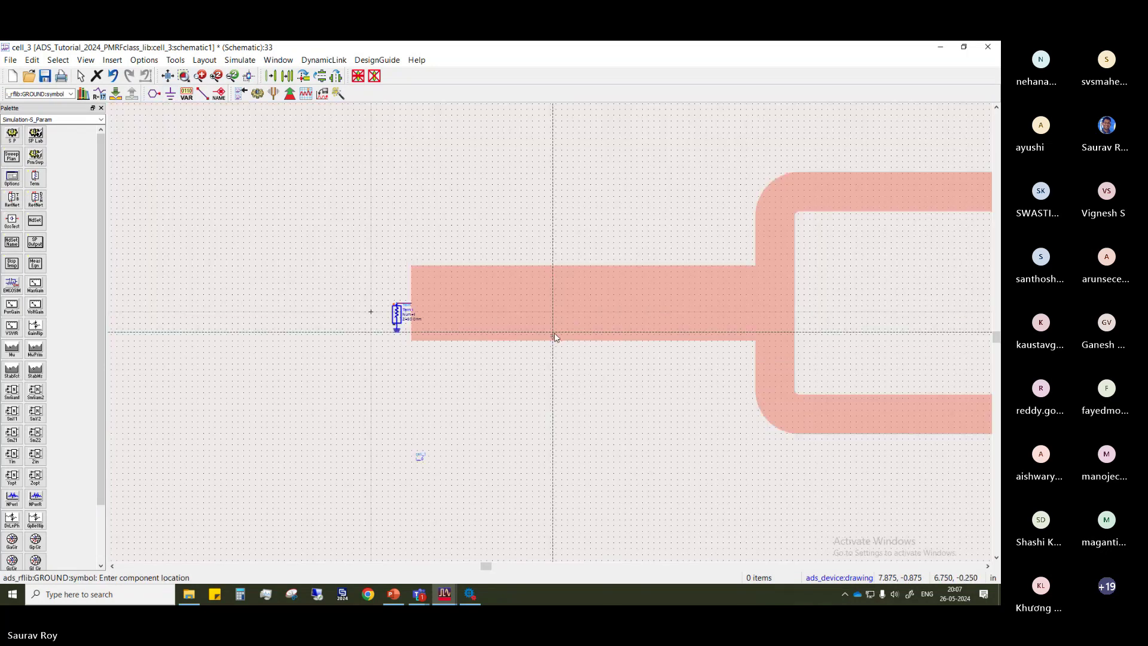
scroll(551, 328, right, 5)
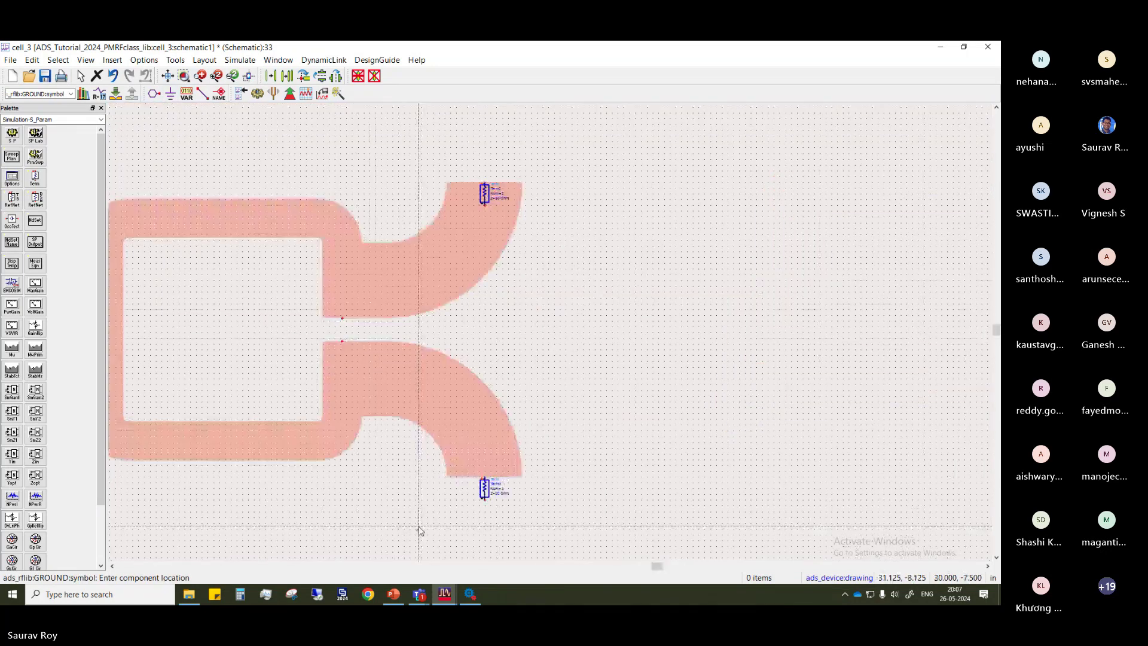
click(485, 500)
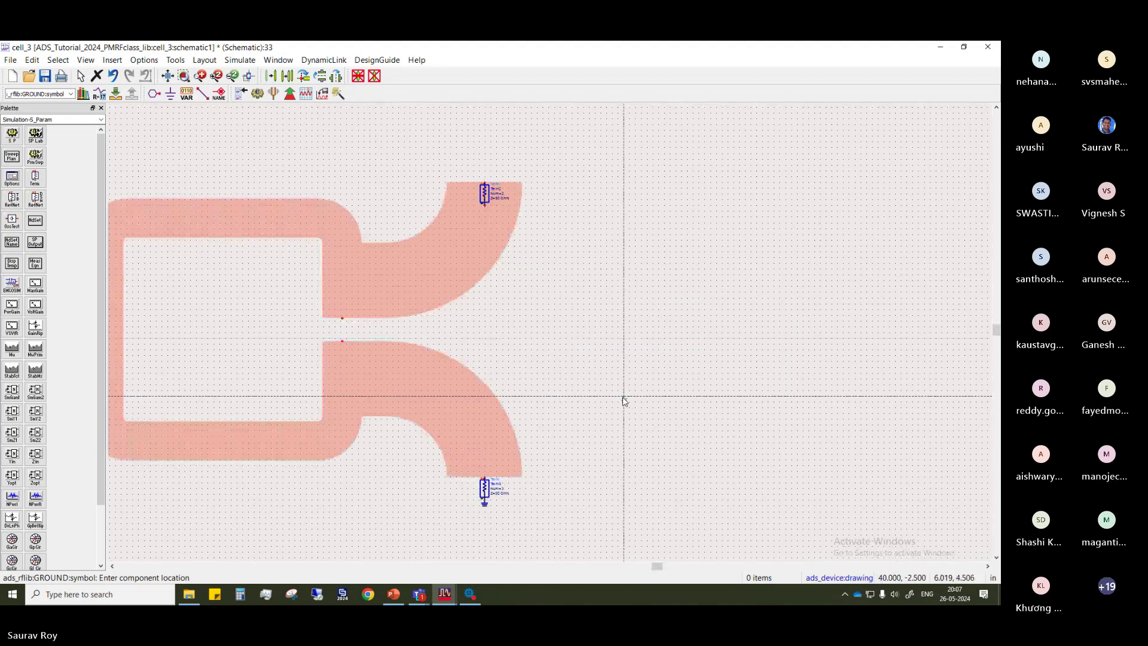
click(485, 207)
key(Escape)
drag(483, 204, 529, 214)
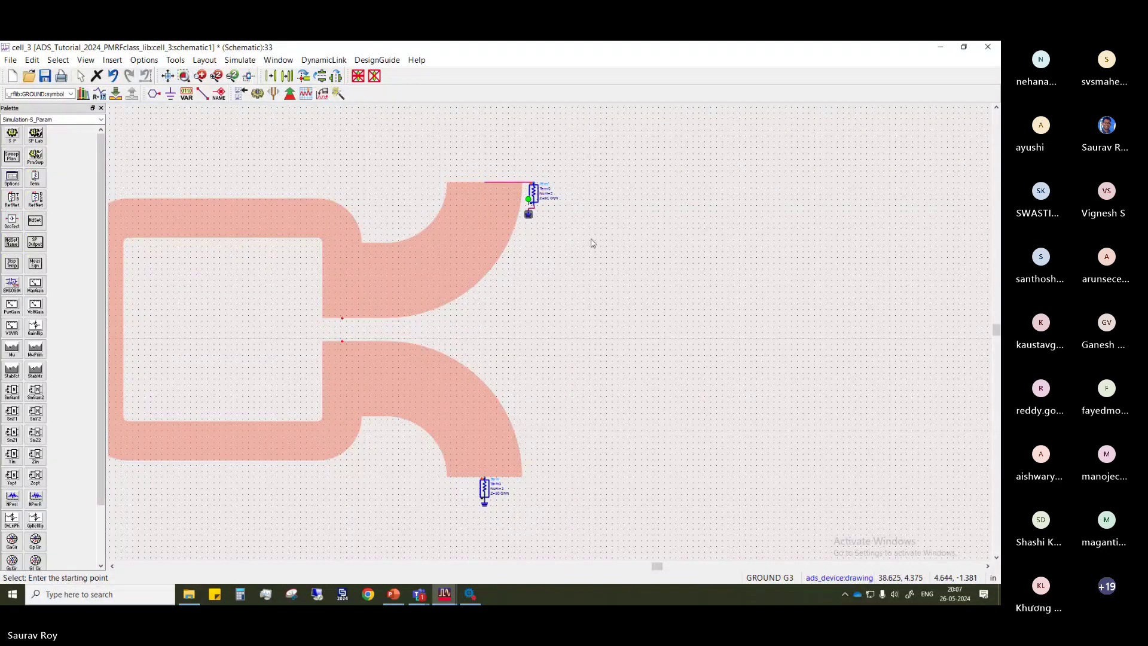
drag(591, 243, 645, 223)
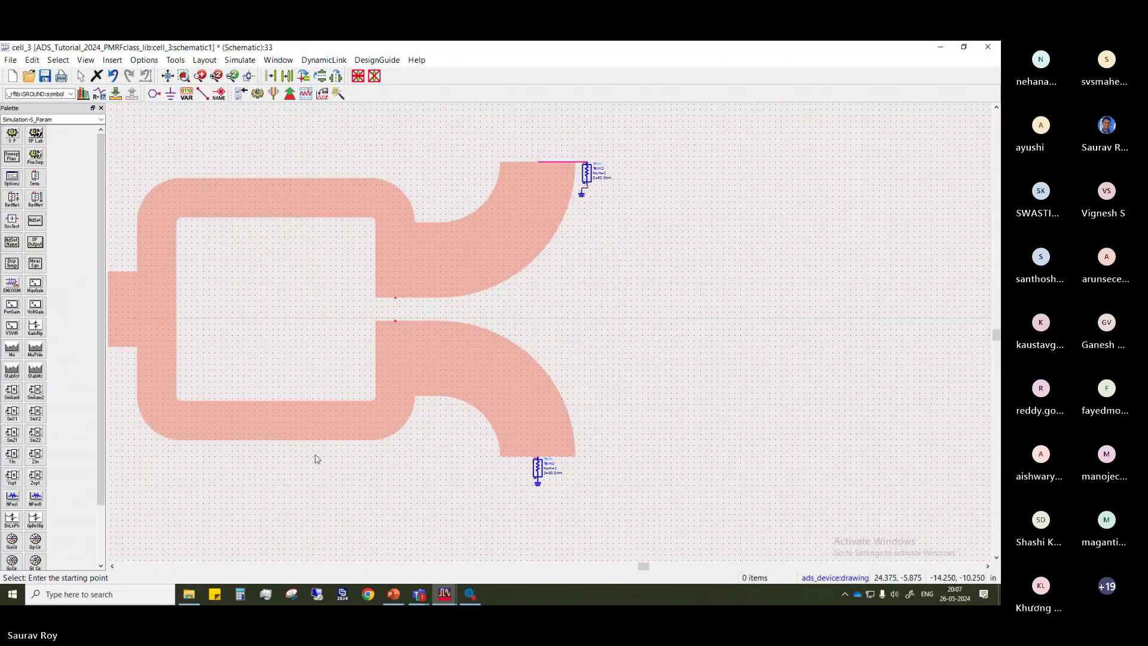
Place an S-parameter simulation controller above the divider ring
click(12, 135)
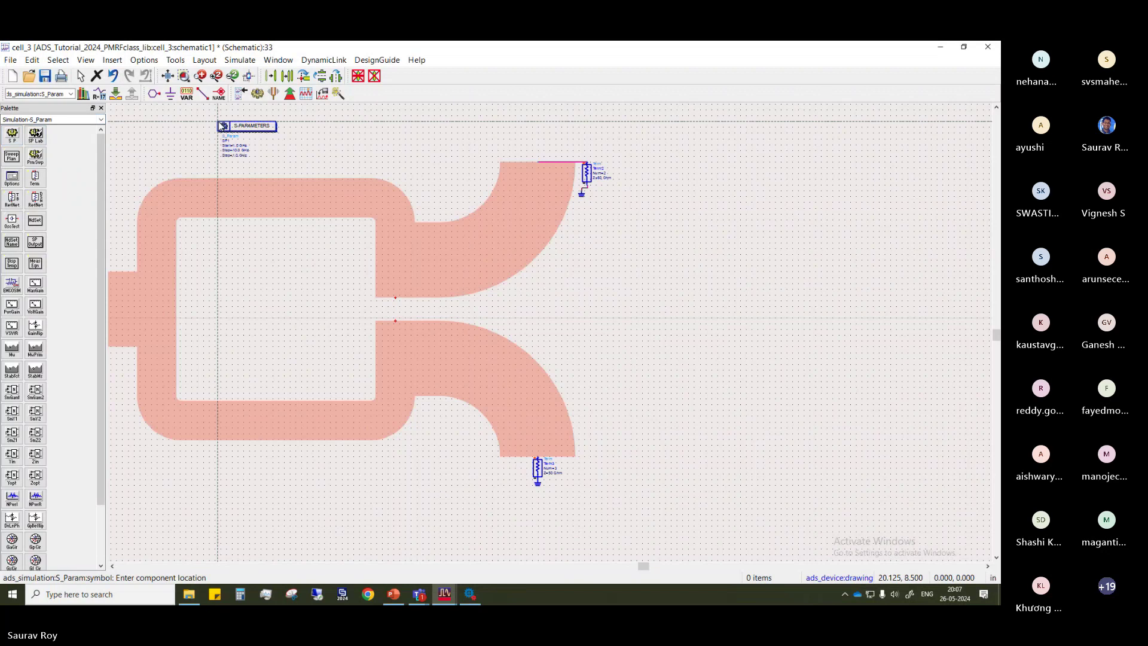
key(Escape)
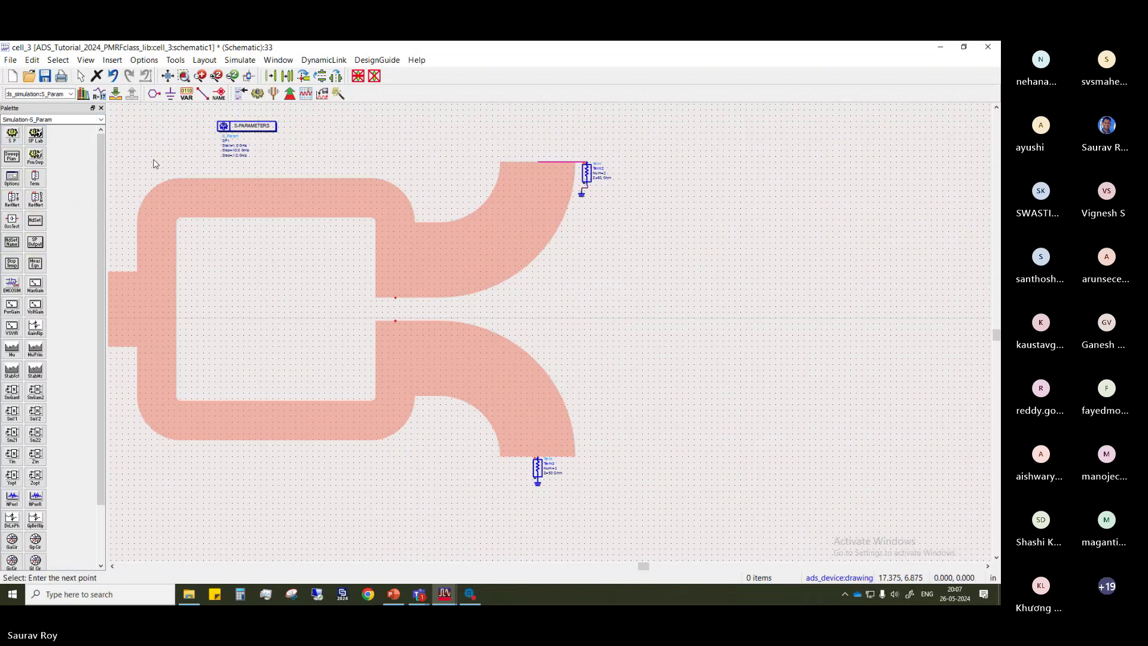
click(209, 179)
key(Escape)
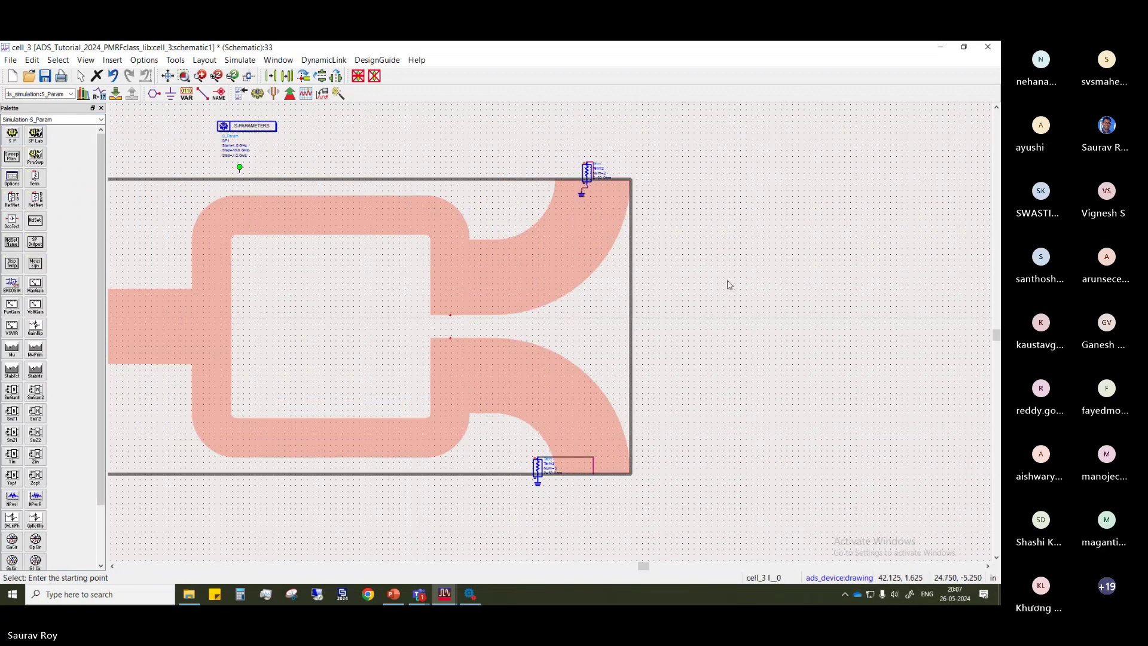
key(ctrl+z)
right_click(733, 303)
drag(666, 297, 734, 341)
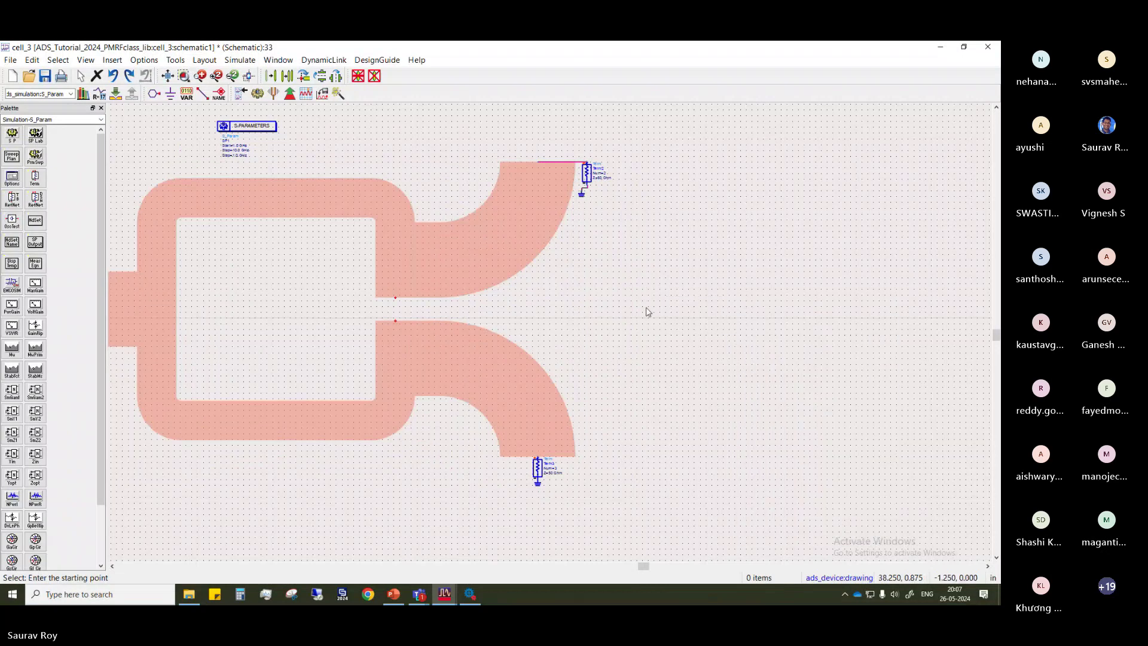
Set the S-parameter sweep to start at 2 GHz, stop at 4 GHz and use a 0.01 GHz step
middle_click(456, 268)
click(351, 192)
click(327, 210)
click(329, 214)
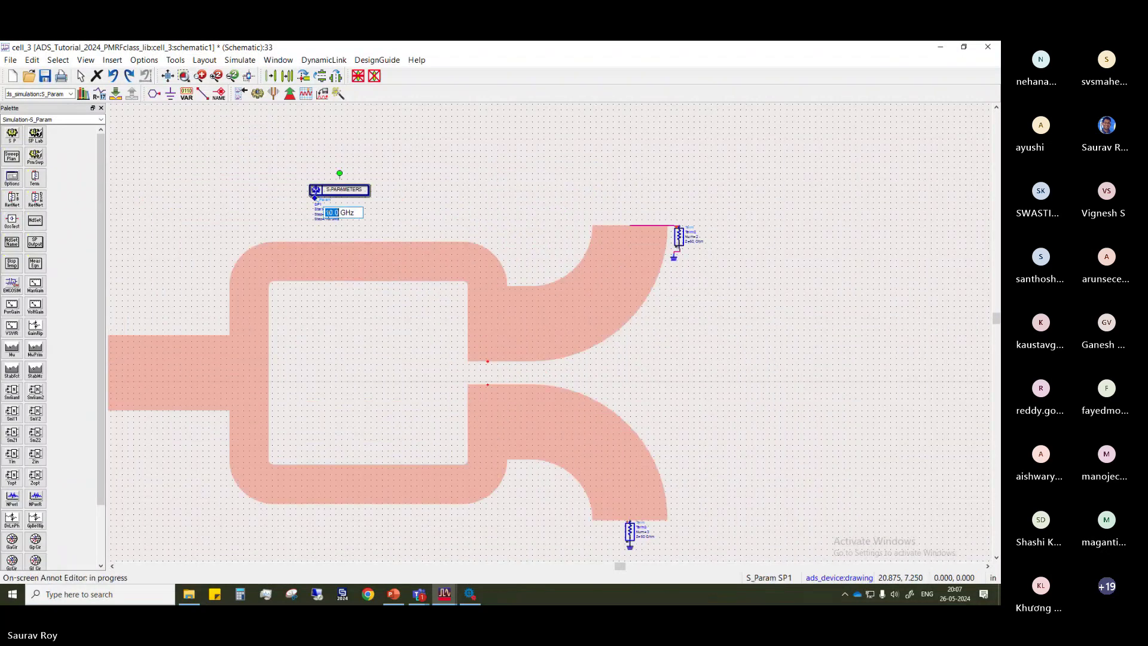
click(411, 215)
double_click(344, 192)
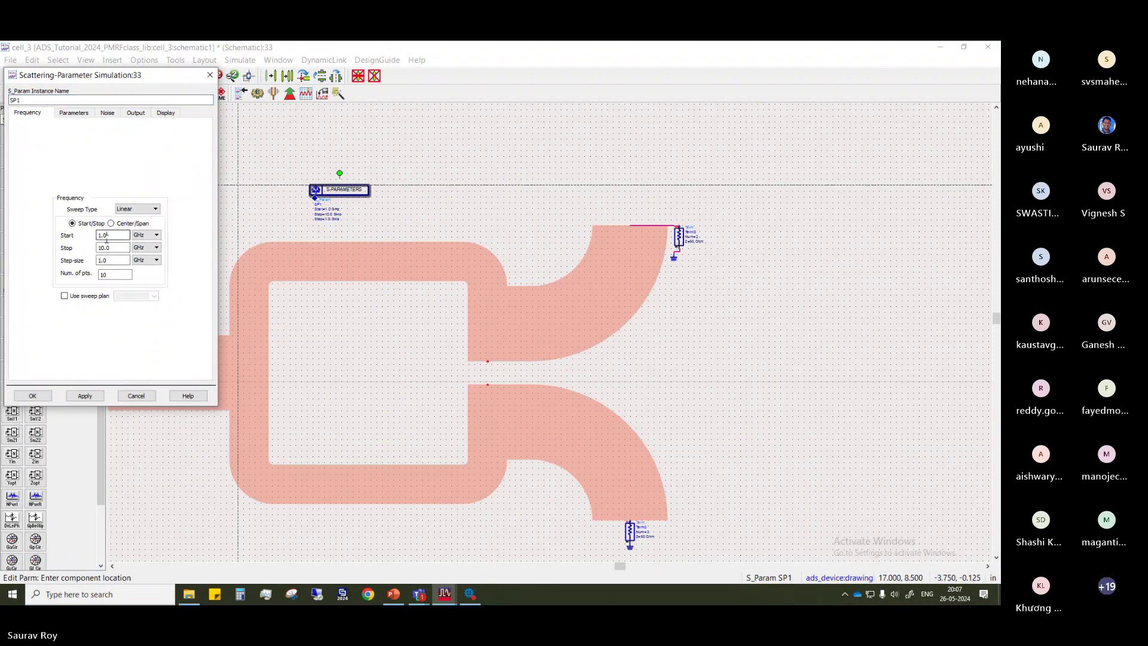
text(2)
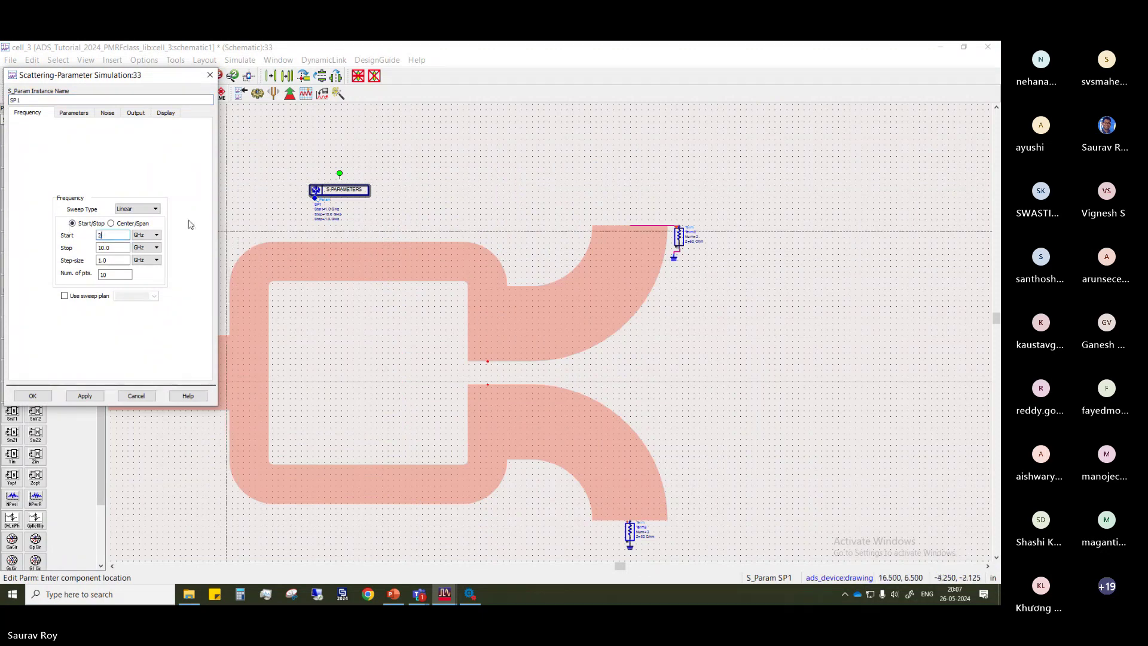
key(Tab)
text(4)
key(Tab)
text(0.01)
click(32, 395)
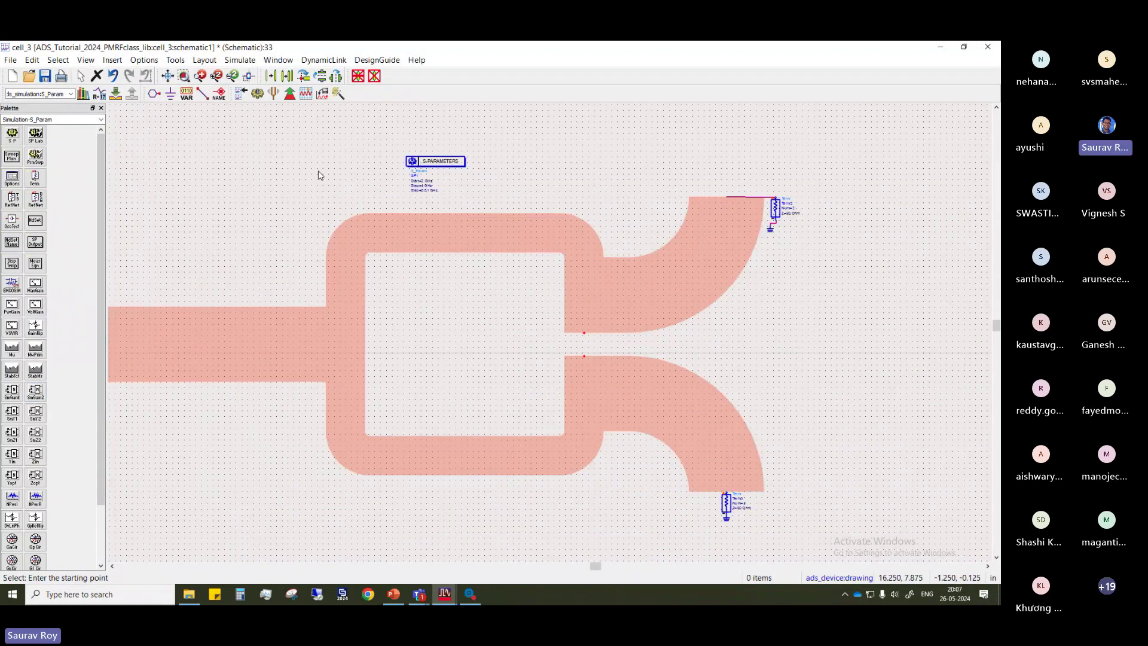
Try to simulate the schematic1 view, and enlarge and reposition the error dialog to read it before dismissing it
click(257, 94)
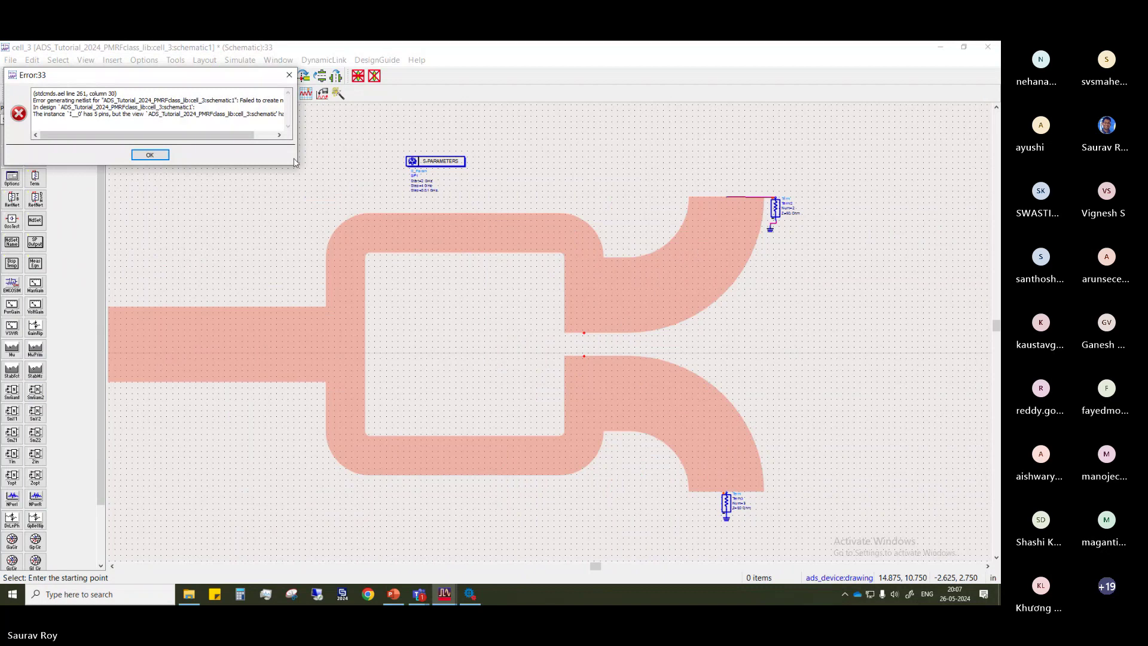
drag(297, 166, 446, 341)
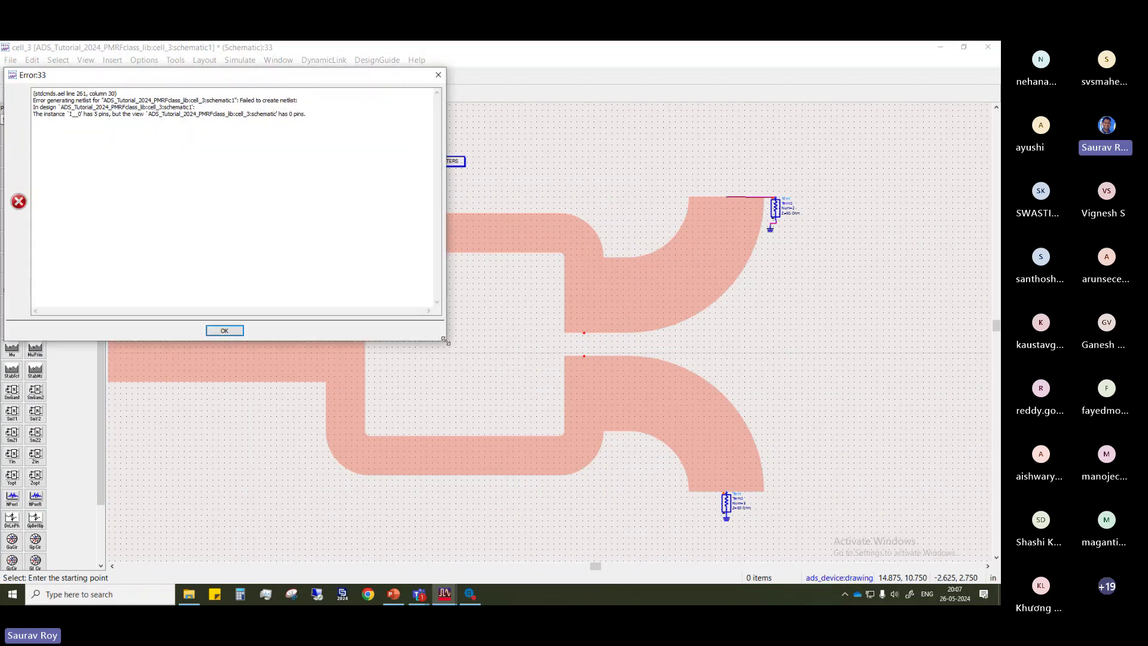
drag(286, 79, 443, 192)
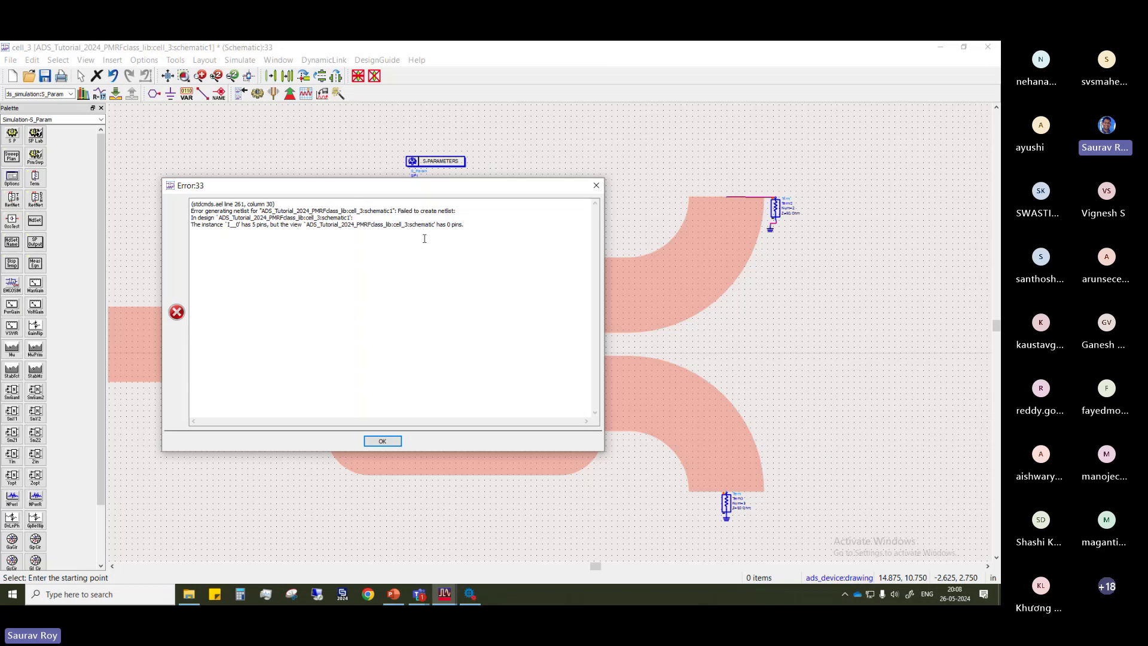
right_click(458, 291)
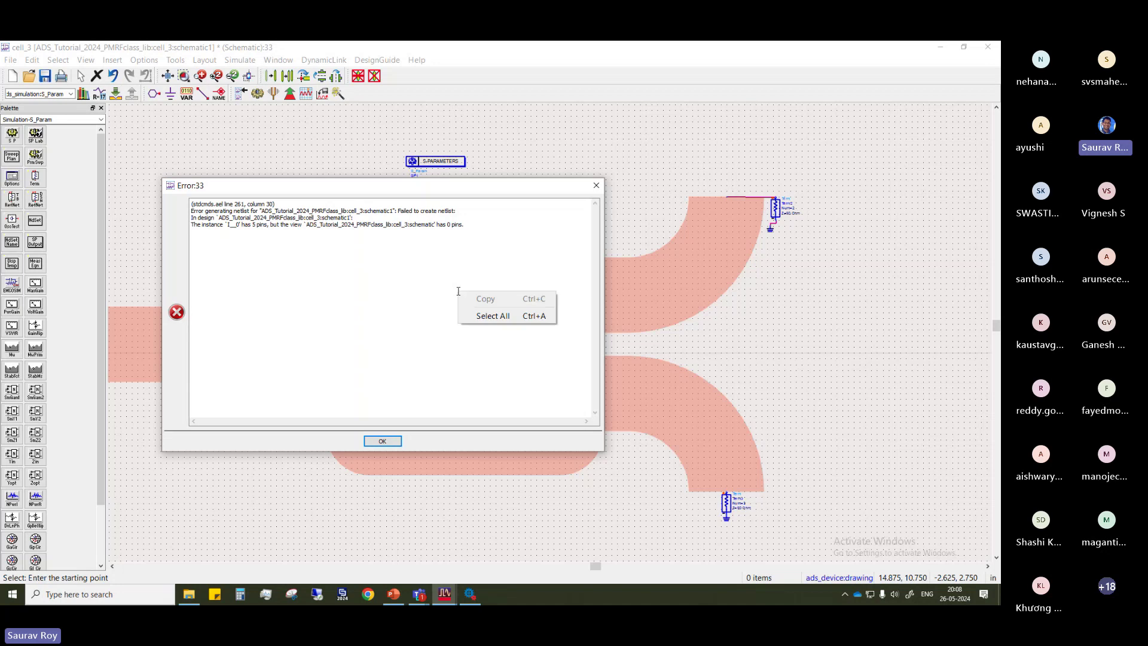
click(458, 282)
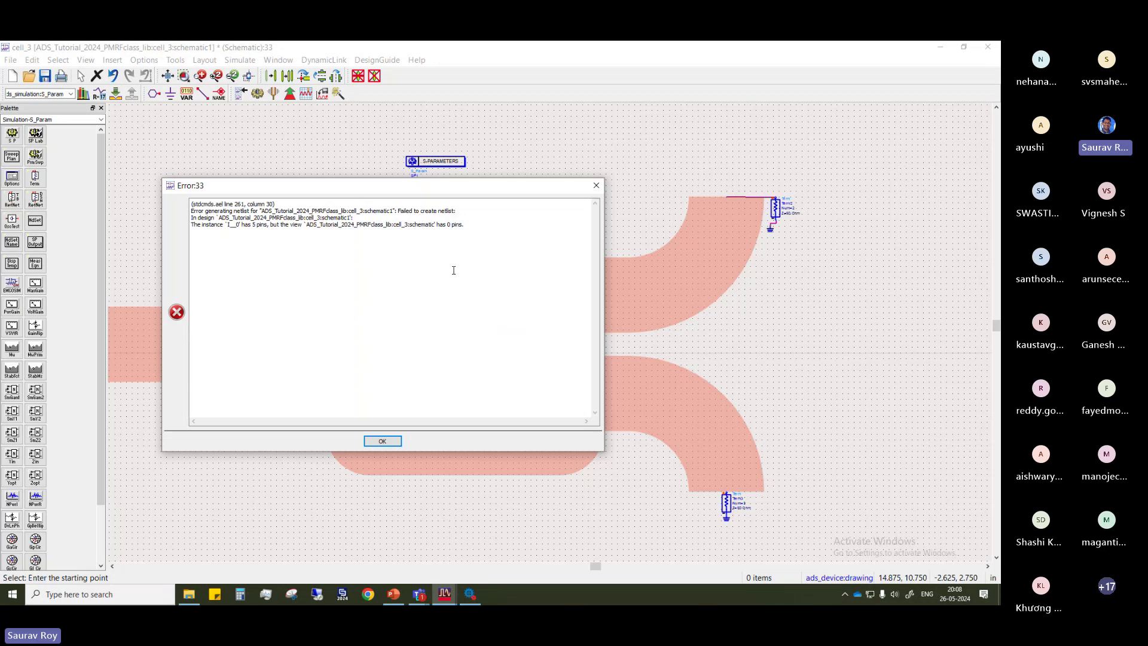
click(383, 442)
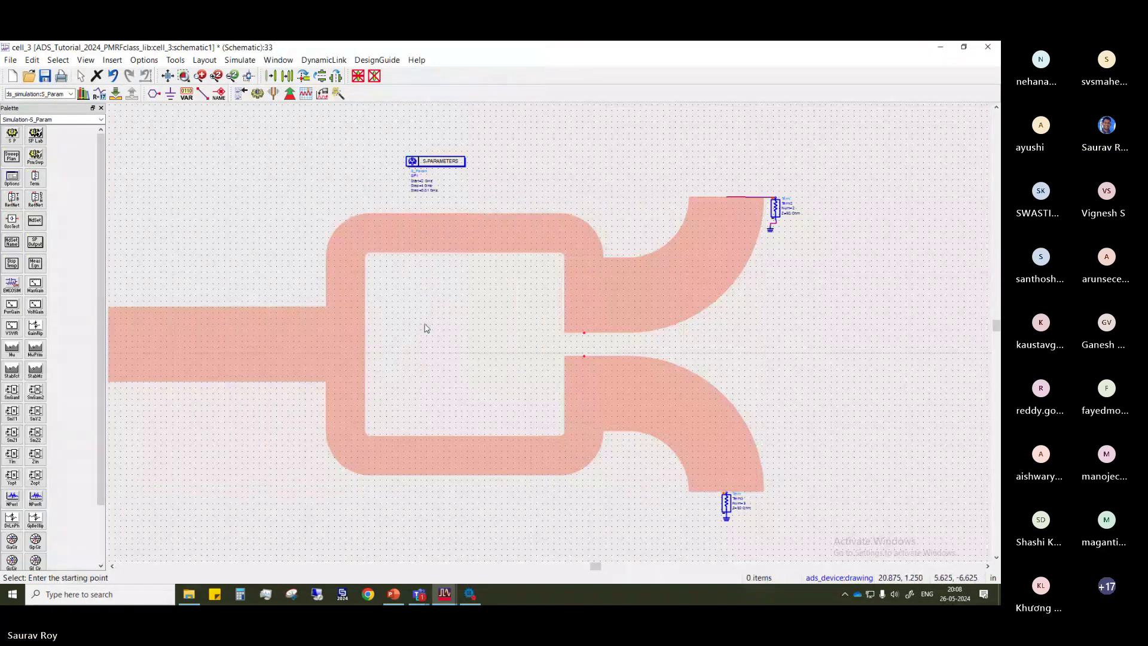
Examine the divider symbol's port connections, the Terms with their grounds, and the isolation resistor gap in the schematic1 view
scroll(518, 330, down, 3)
scroll(543, 333, up, 2)
scroll(548, 336, down, 2)
scroll(550, 335, up, 2)
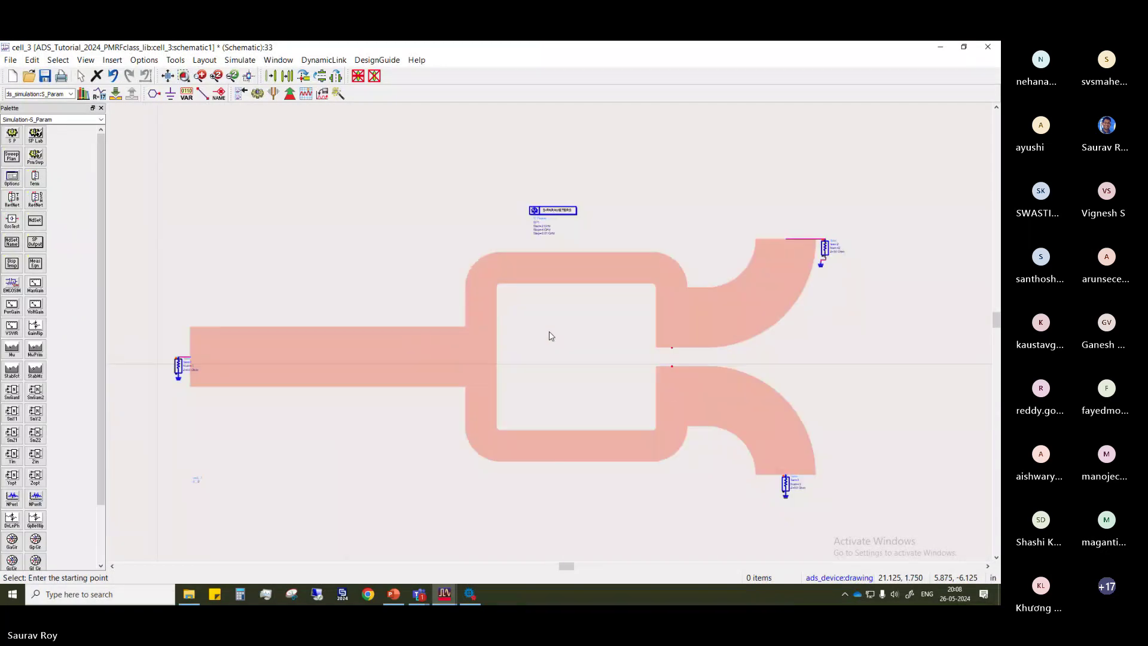
scroll(551, 335, down, 2)
scroll(548, 333, up, 1)
scroll(548, 333, down, 1)
scroll(549, 334, up, 1)
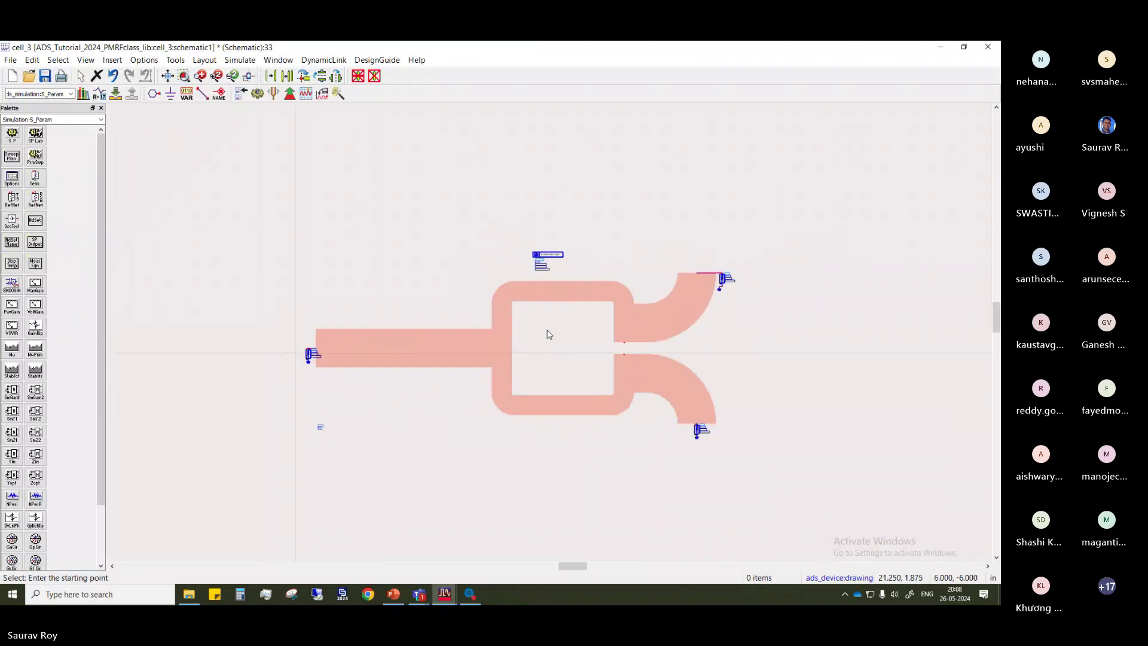
scroll(549, 334, up, 2)
scroll(549, 335, down, 2)
scroll(551, 335, up, 3)
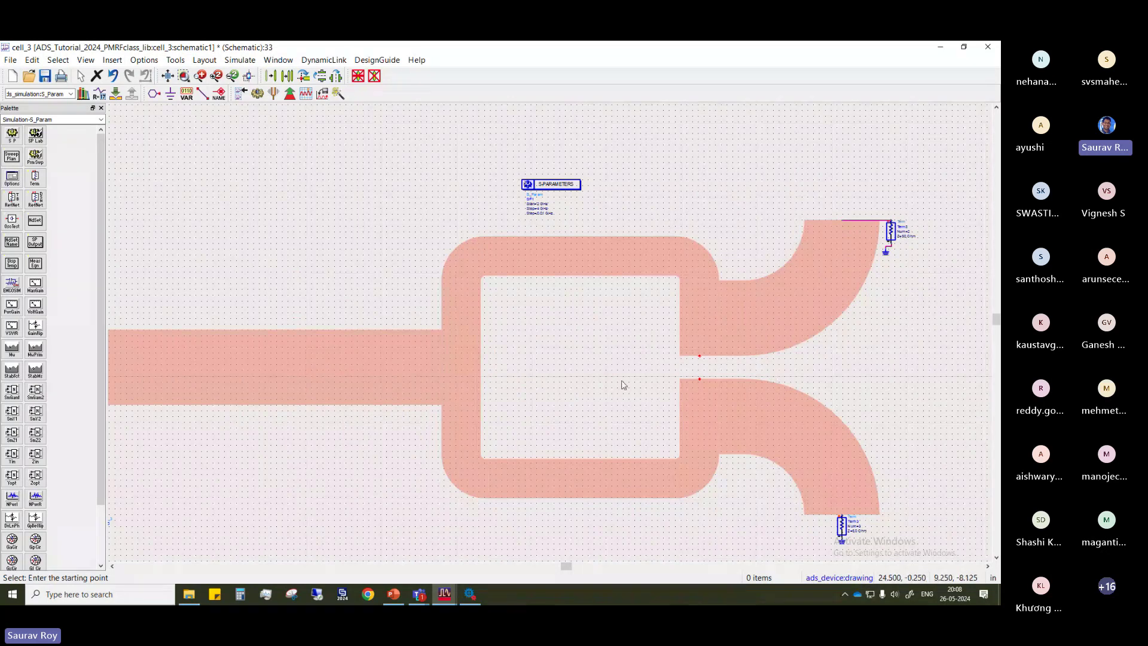
scroll(622, 384, up, 1)
scroll(568, 335, up, 1)
scroll(428, 336, down, 1)
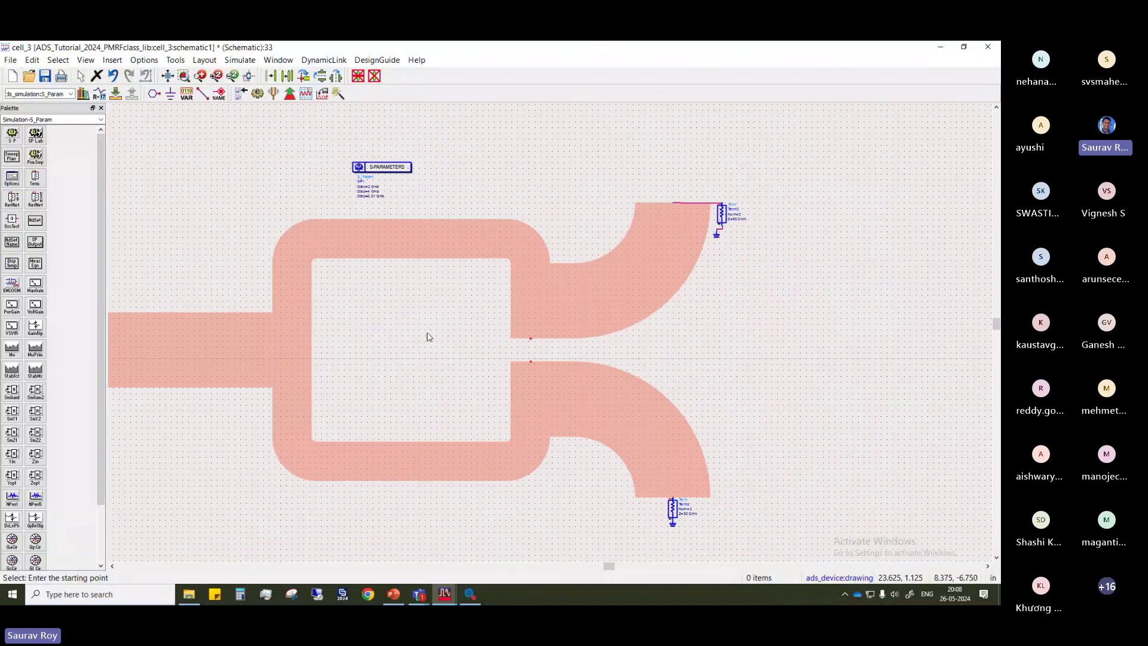
scroll(494, 333, left, 2)
scroll(544, 332, down, 1)
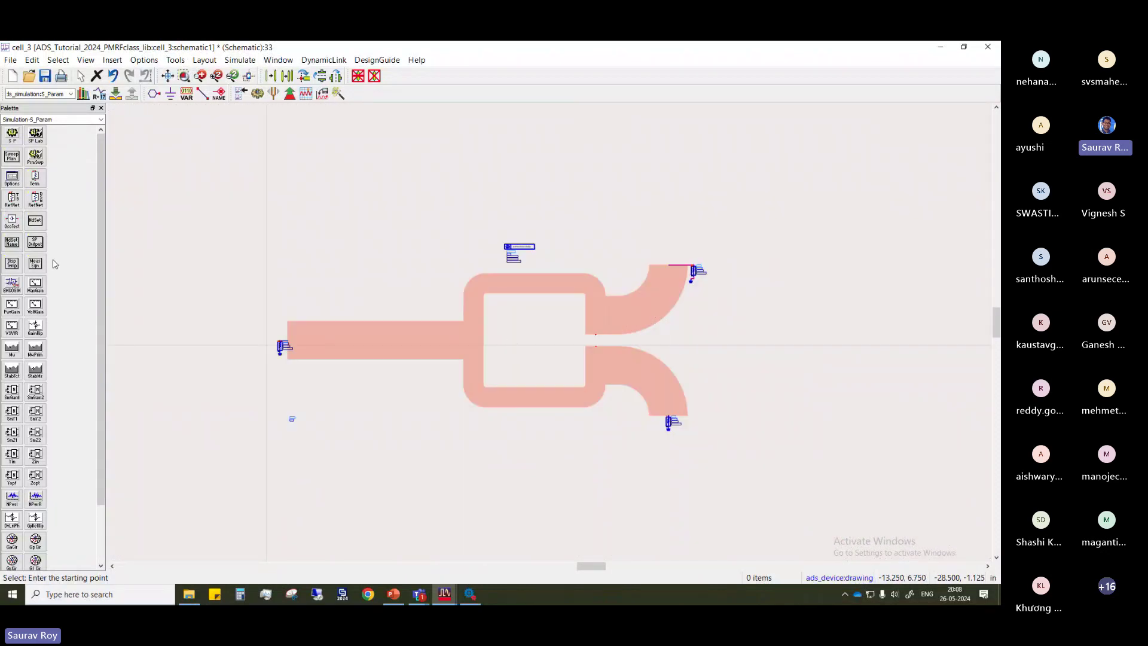
Leave the component palette unchanged and minimize the schematic1 window to get back to the workspace's cell list
click(99, 119)
click(241, 154)
click(941, 48)
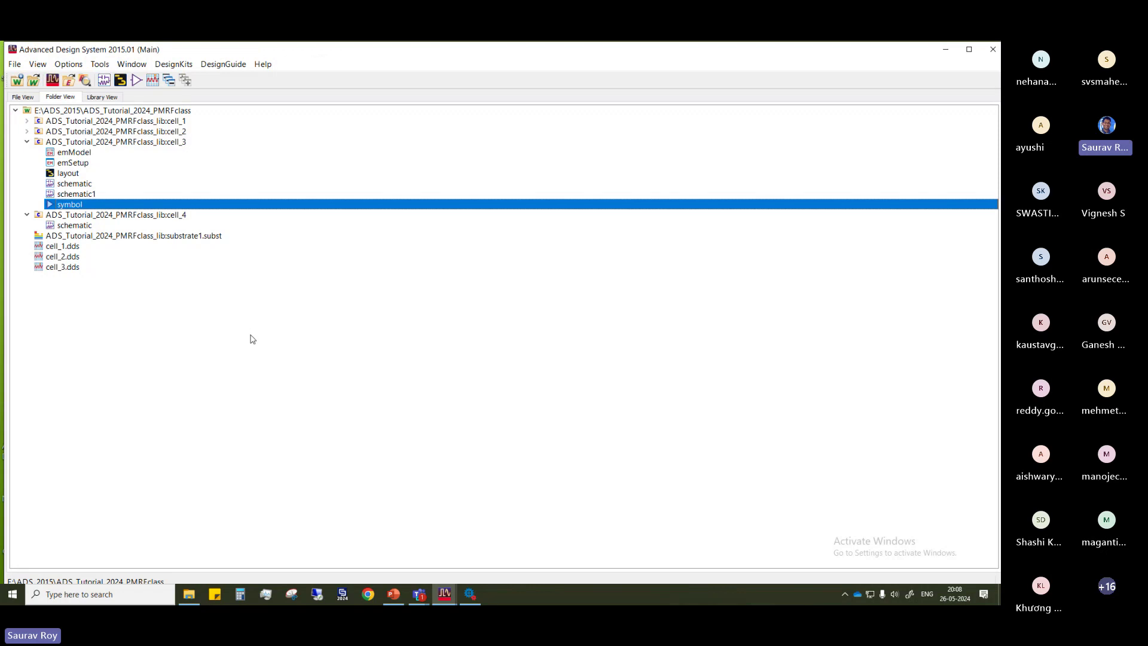
Bring cell_3's schematic1 window back to the front and examine the divider symbol, its output Terms and the isolation resistor gap
click(945, 51)
mouse_move(445, 594)
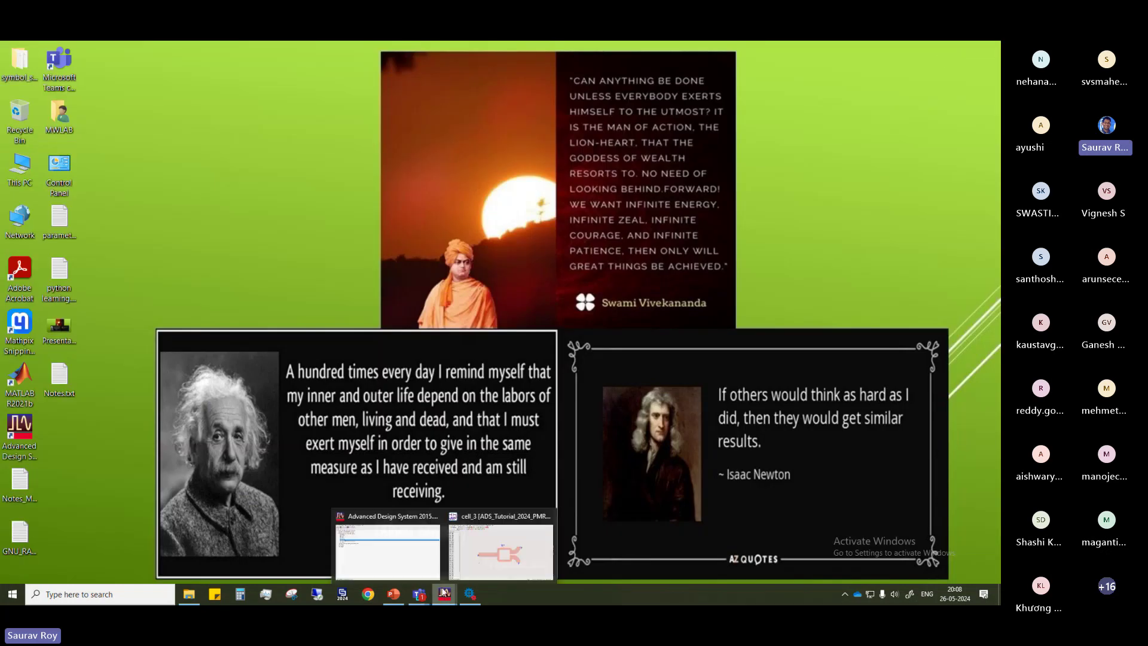
click(382, 547)
click(438, 597)
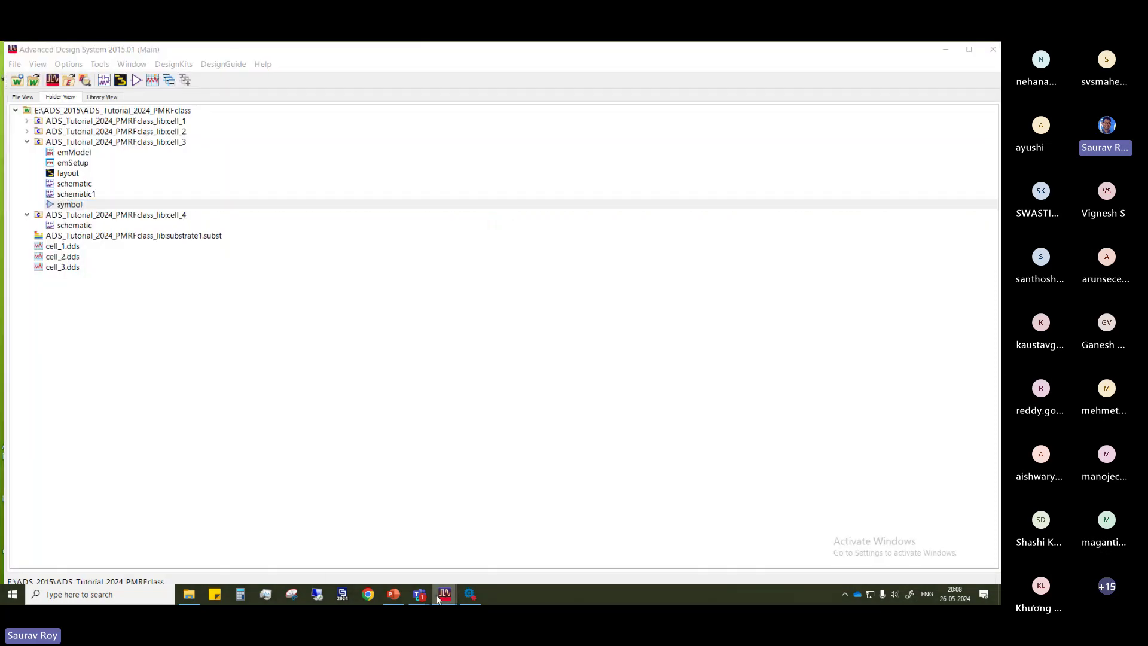
click(499, 547)
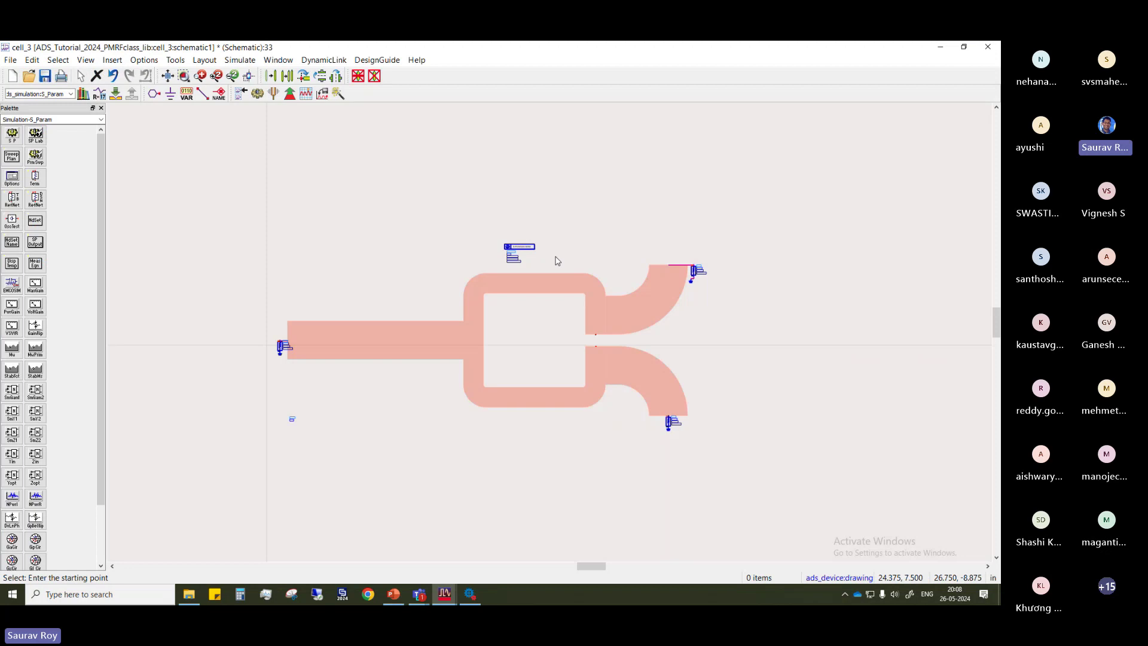
scroll(646, 357, up, 1)
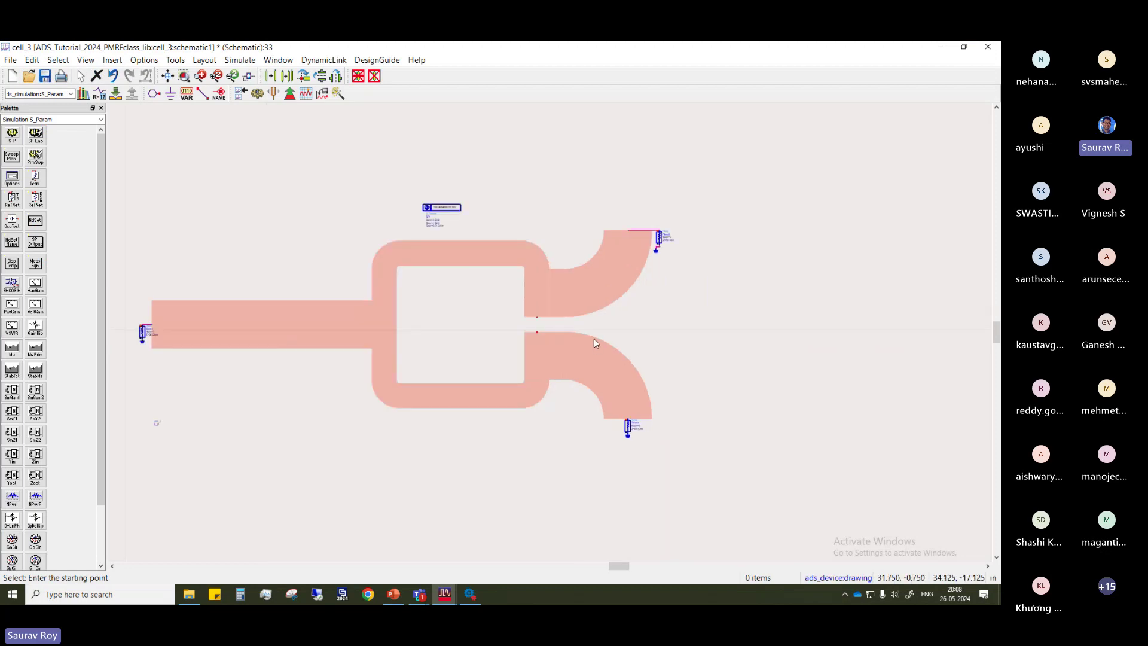
scroll(594, 339, up, 2)
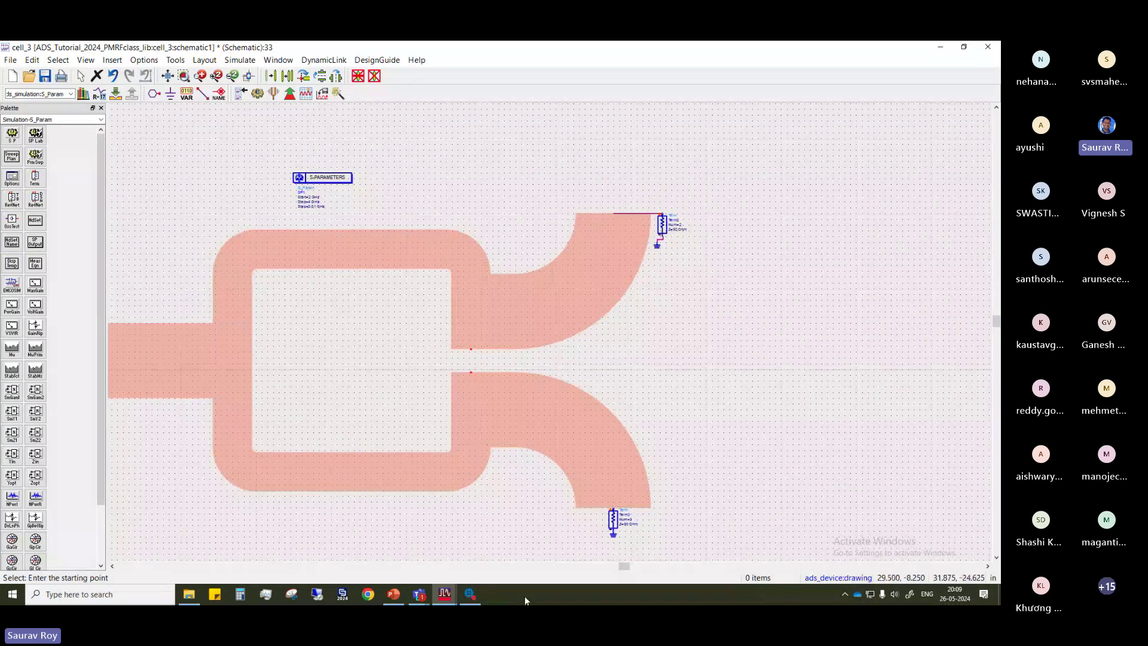
drag(515, 512, 541, 500)
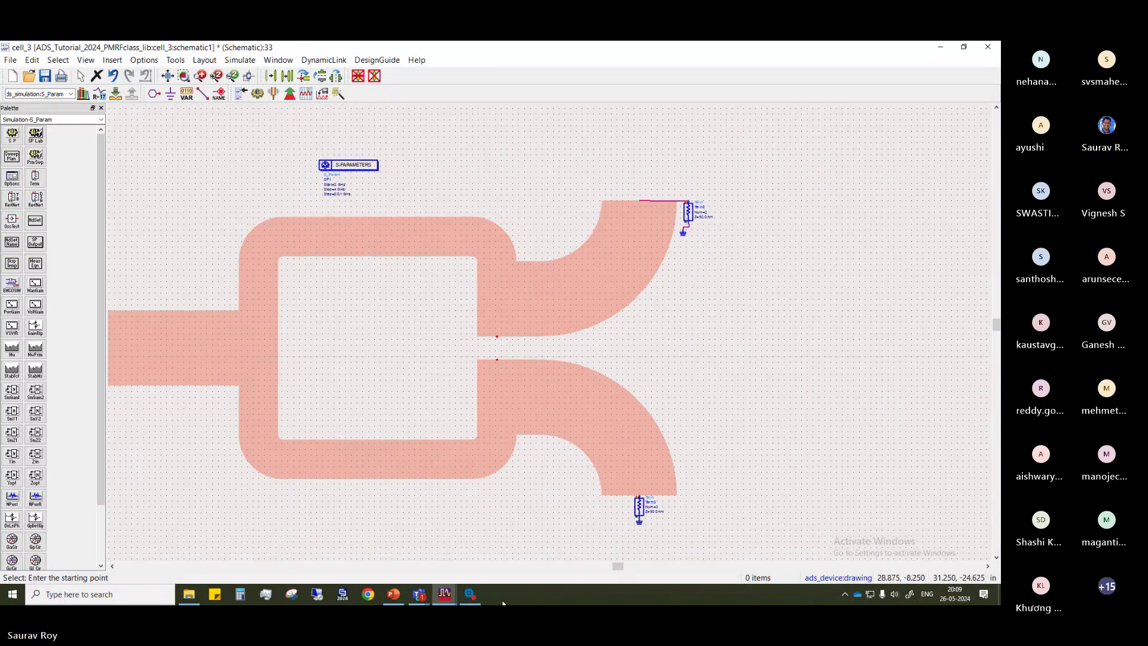
Switch to the Teams meeting window to check the participants, and return to cell_3's schematic1 window
click(418, 594)
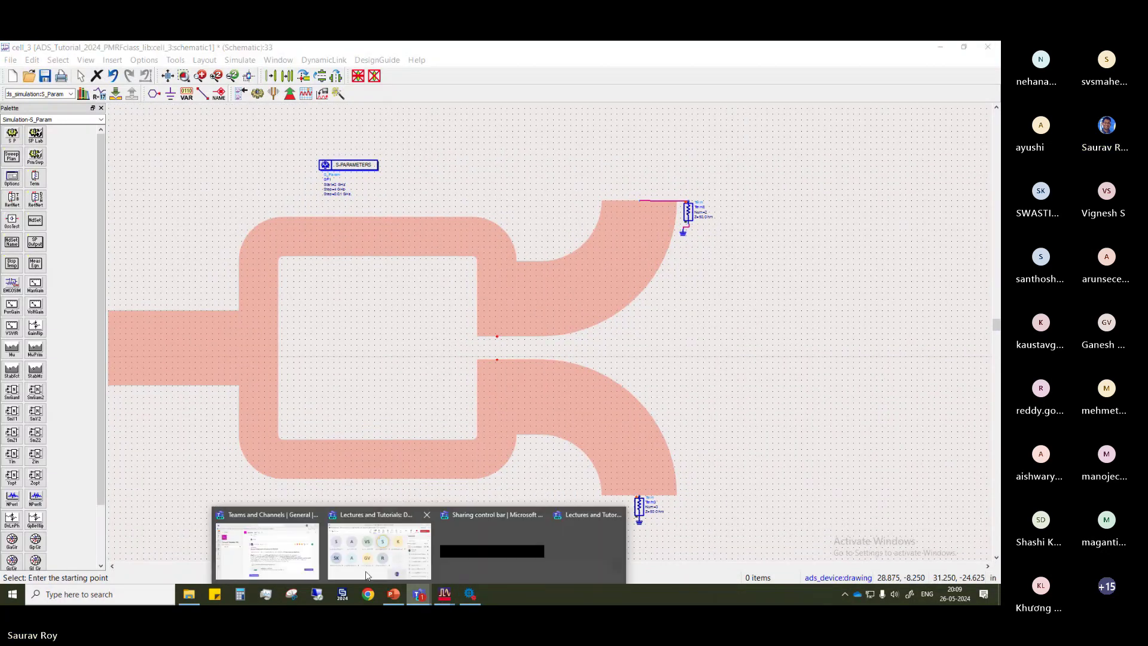
click(367, 575)
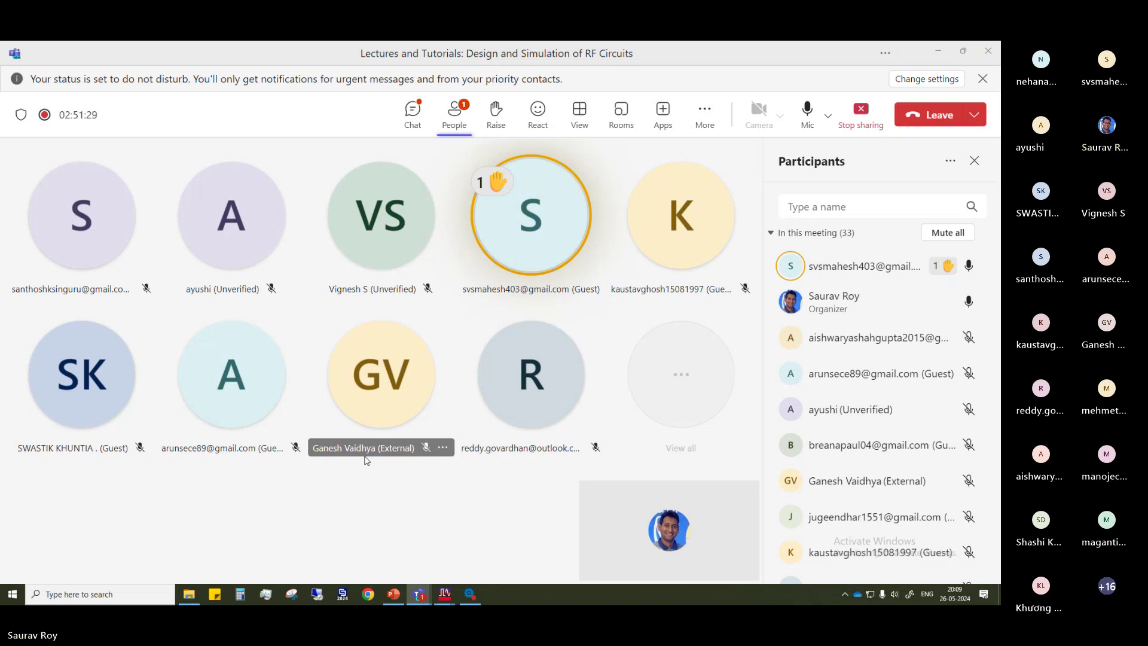
click(445, 595)
click(494, 550)
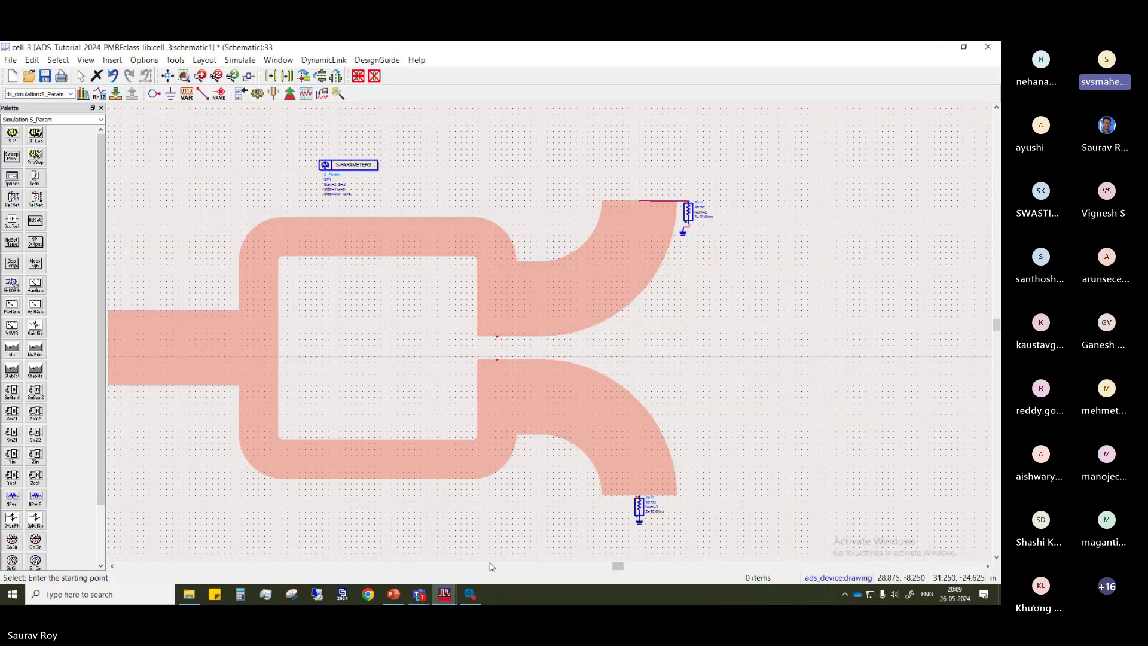
Inspect the two resistor pins at the divider's gap and the Terms on the input and both output arms
scroll(554, 383, up, 2)
scroll(553, 383, down, 3)
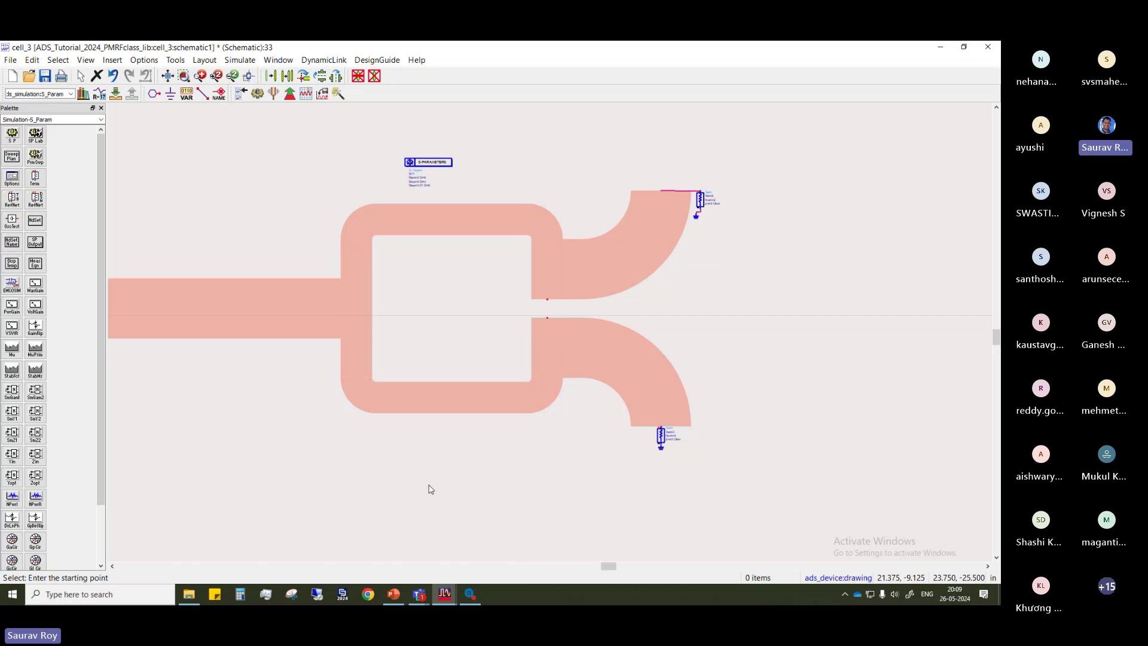
drag(279, 402, 326, 476)
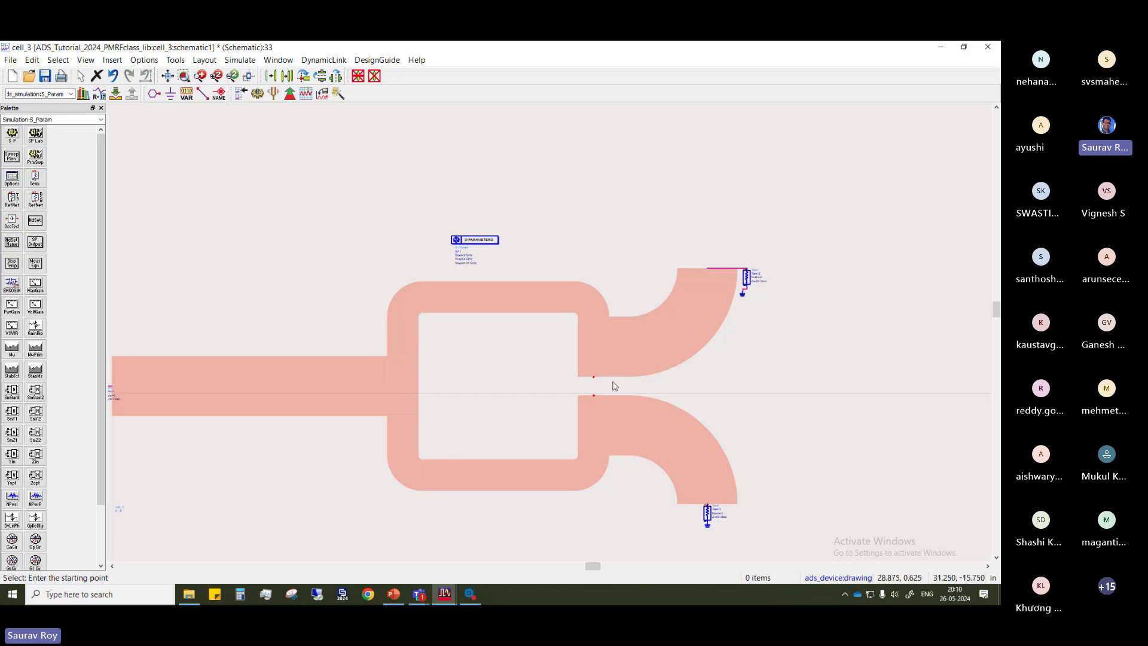
scroll(566, 343, up, 3)
scroll(490, 361, down, 3)
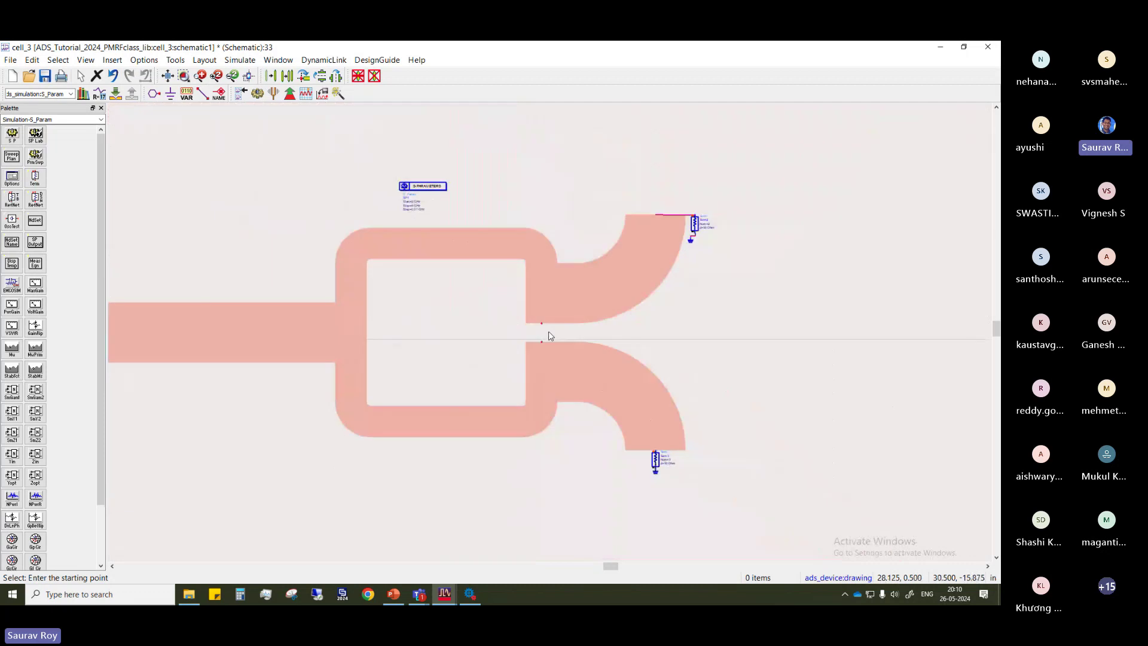
scroll(549, 336, down, 1)
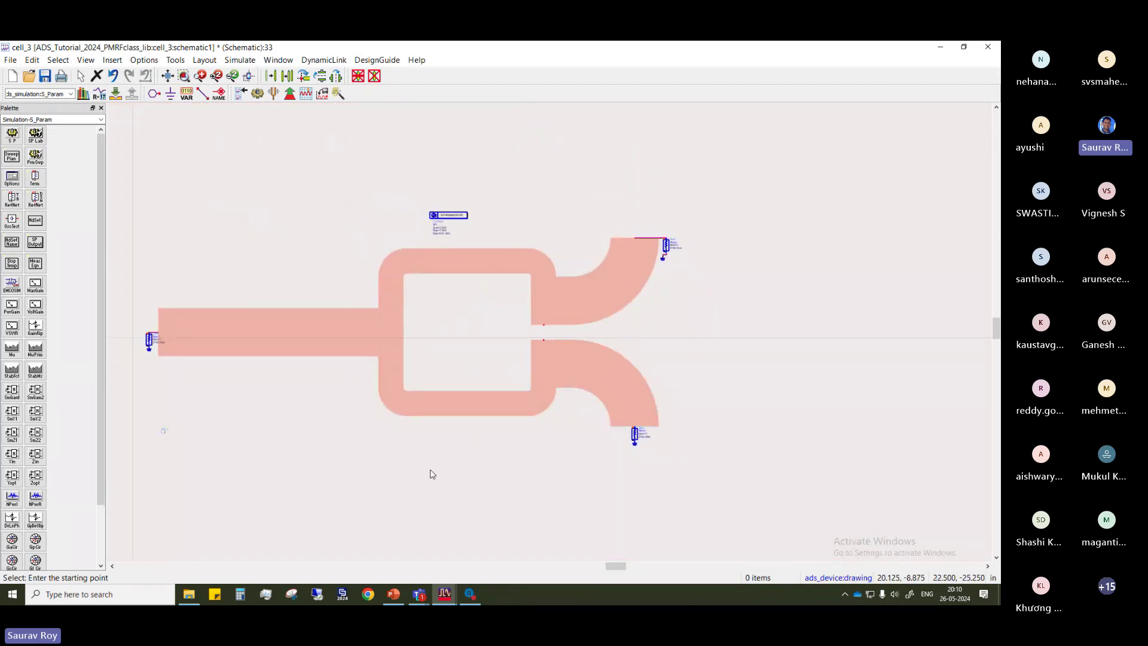
Return to the main window's cell list and close the remaining auxiliary program window
click(444, 593)
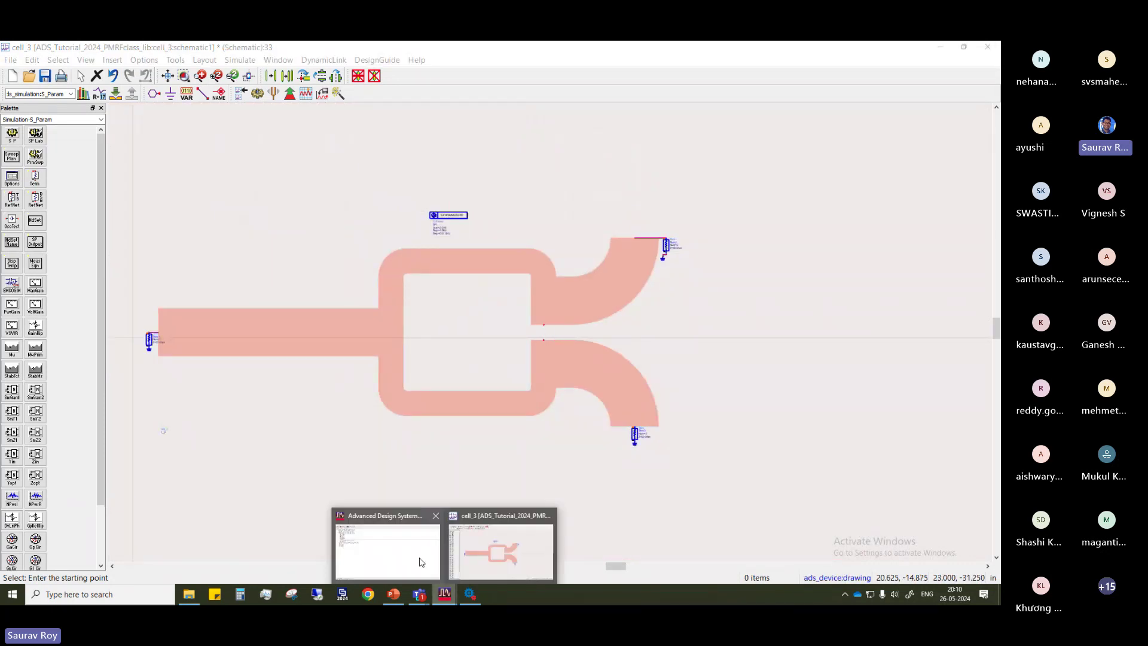
click(419, 562)
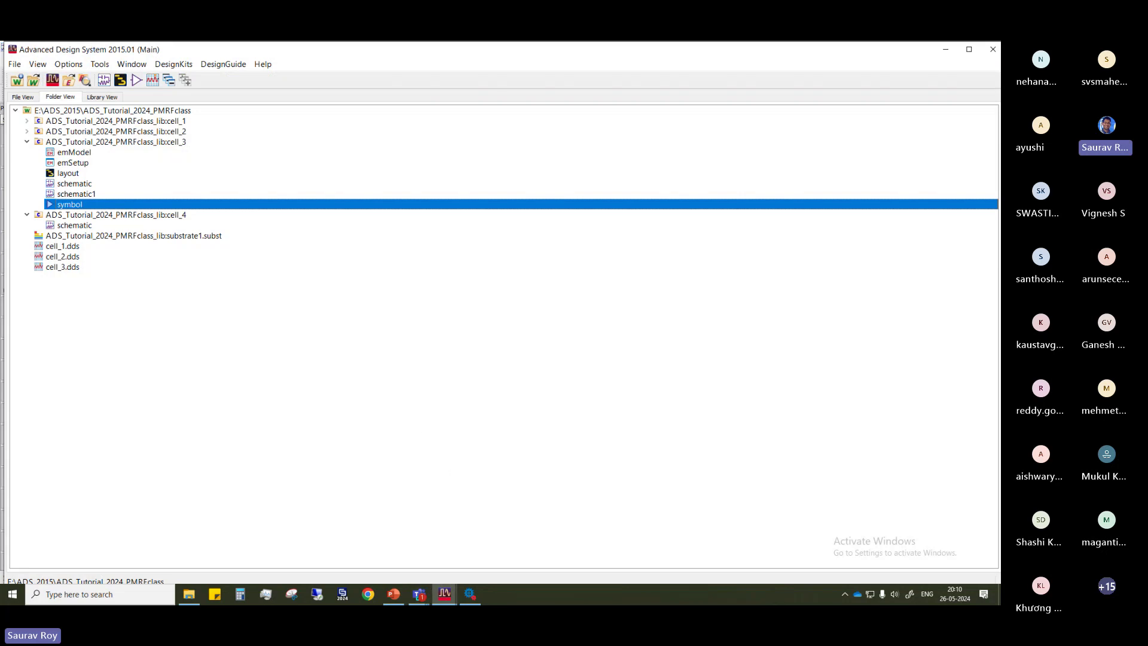
click(470, 594)
click(718, 256)
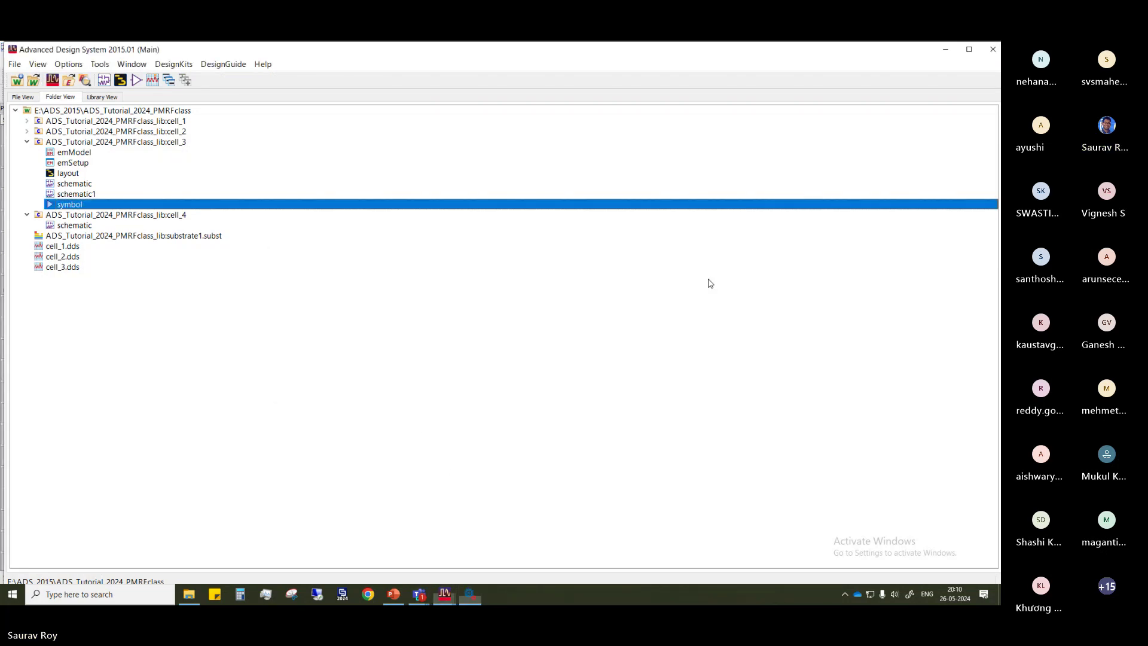
Switch to the Teams meeting window and stop sharing the screen
click(419, 593)
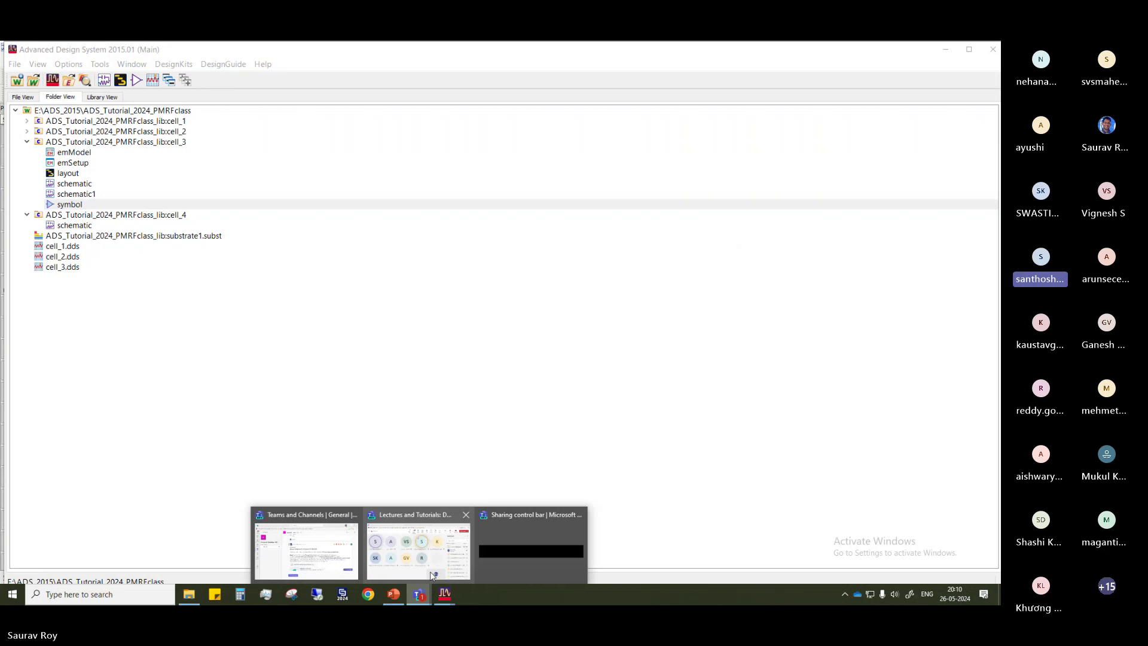
click(432, 575)
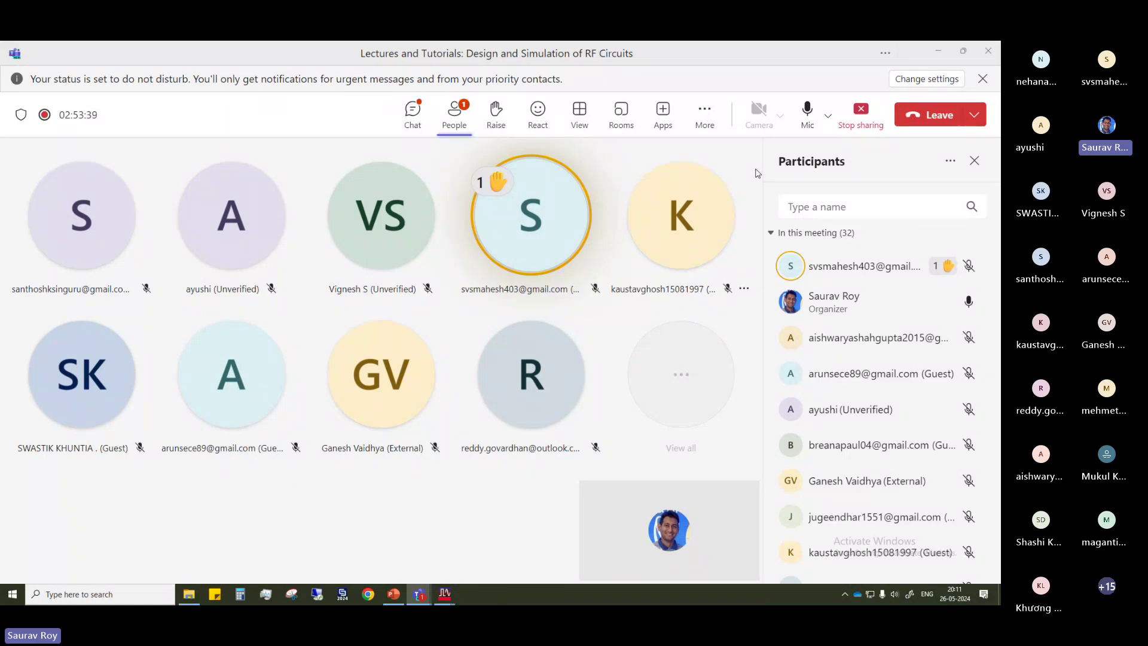
click(859, 119)
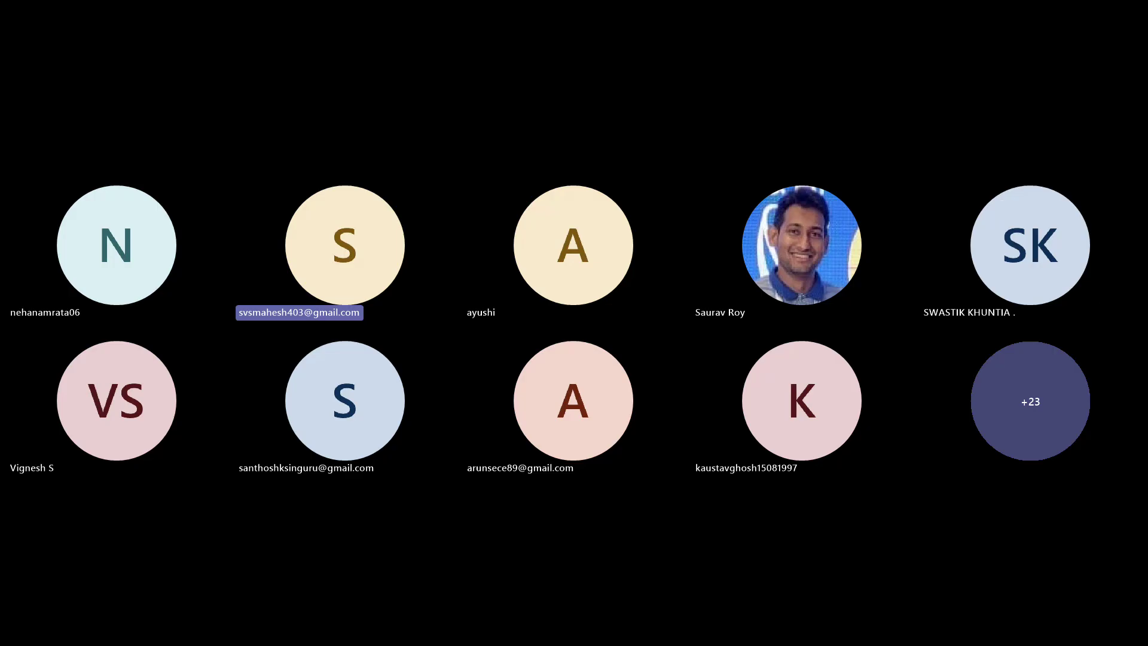